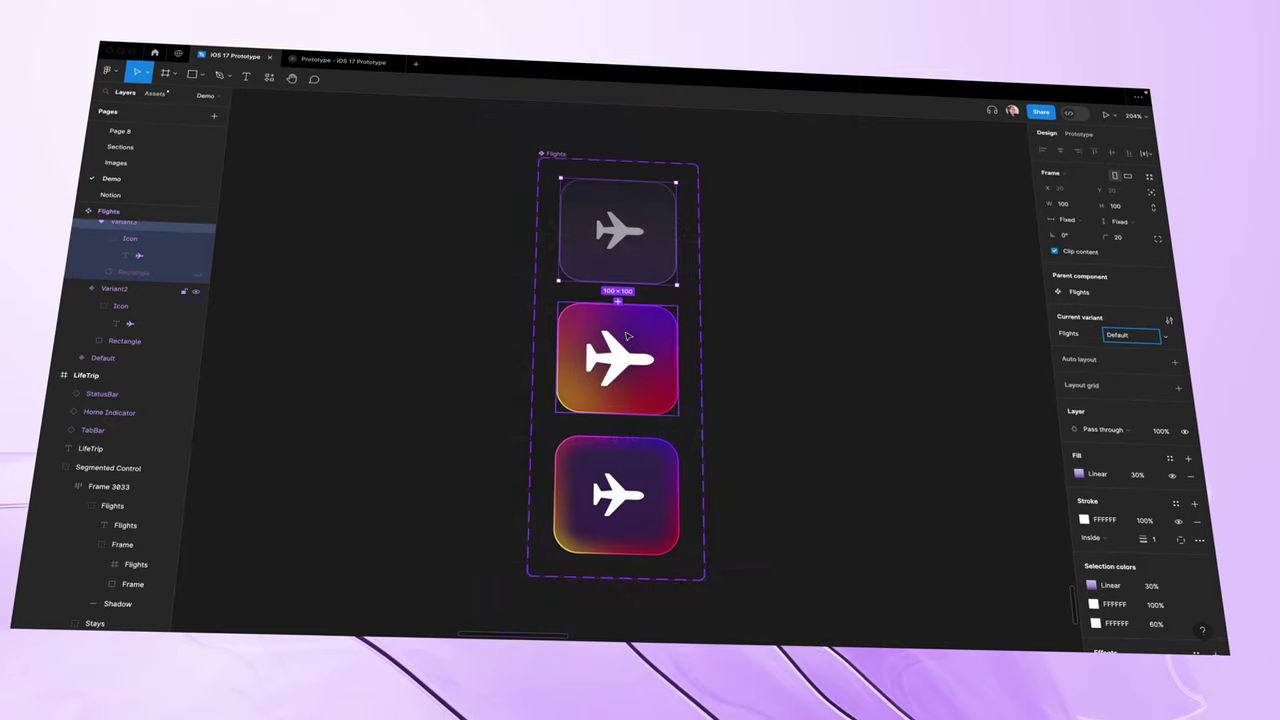
- Rename the third variant of the Flights component as Variant 3
{"action": "left_click", "coordinate": [629, 477]}
{"action": "left_click", "coordinate": [1121, 334]}
{"action": "type", "text": "Variant 3"}
{"action": "key", "text": "Escape"}
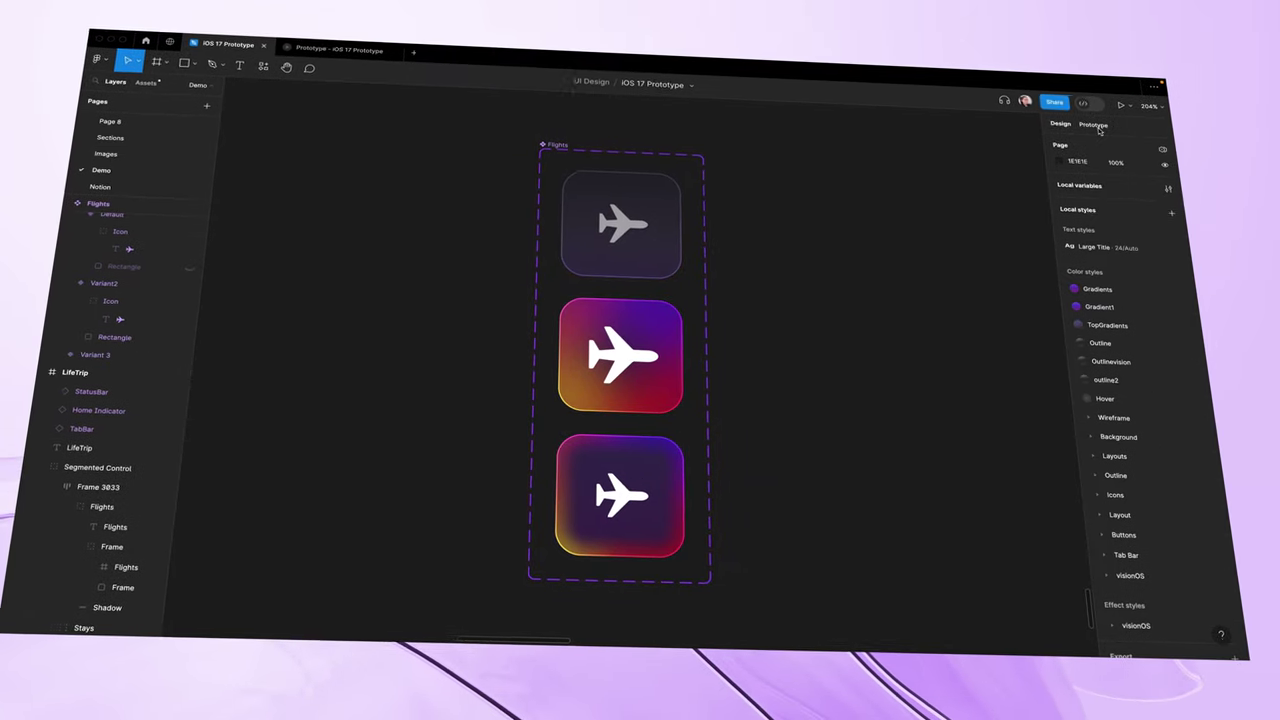
- Link the first Flights variant to the second and the second to Variant 3, on tap with Smart animate, Gentle, 800ms
{"action": "left_click", "coordinate": [1081, 133]}
{"action": "left_click", "coordinate": [632, 214]}
{"action": "left_click_drag", "start_coordinate": [622, 277], "coordinate": [630, 415]}
{"action": "left_click", "coordinate": [590, 391]}
{"action": "left_click", "coordinate": [603, 416]}
{"action": "left_click", "coordinate": [655, 318]}
{"action": "scroll", "coordinate": [655, 318], "scroll_direction": "down", "scroll_amount": 2}
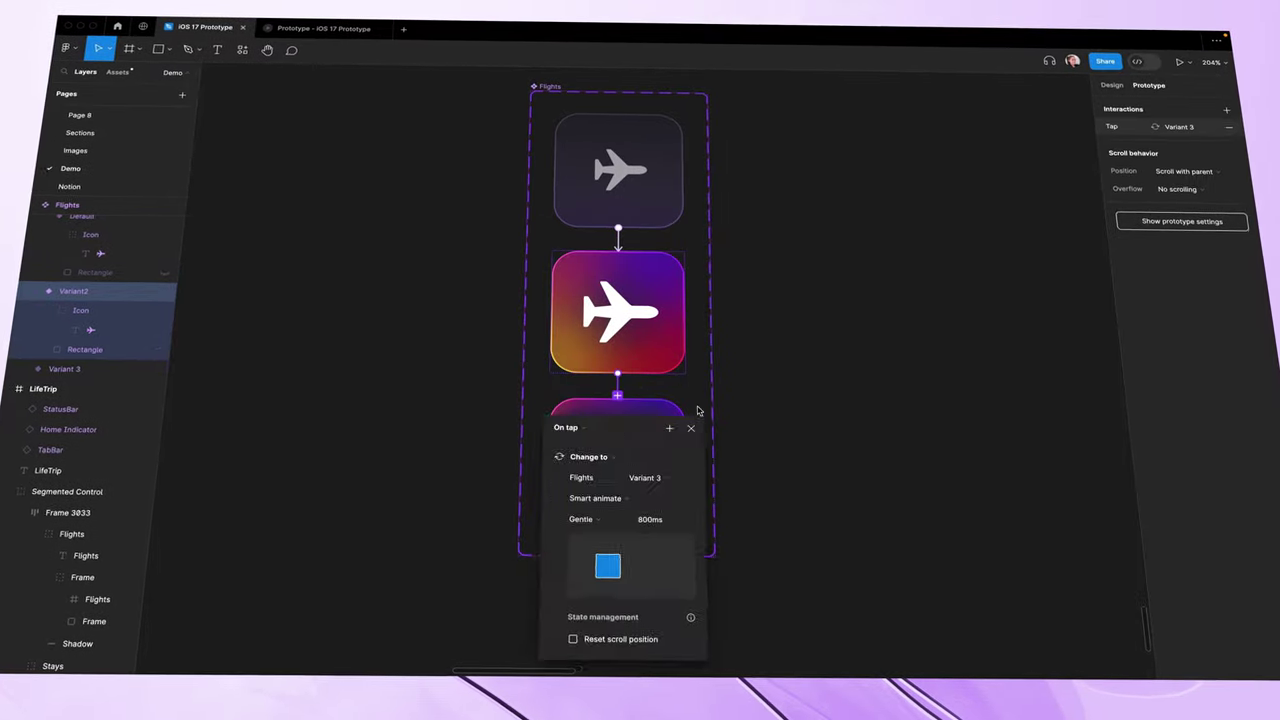
{"action": "left_click", "coordinate": [770, 288]}
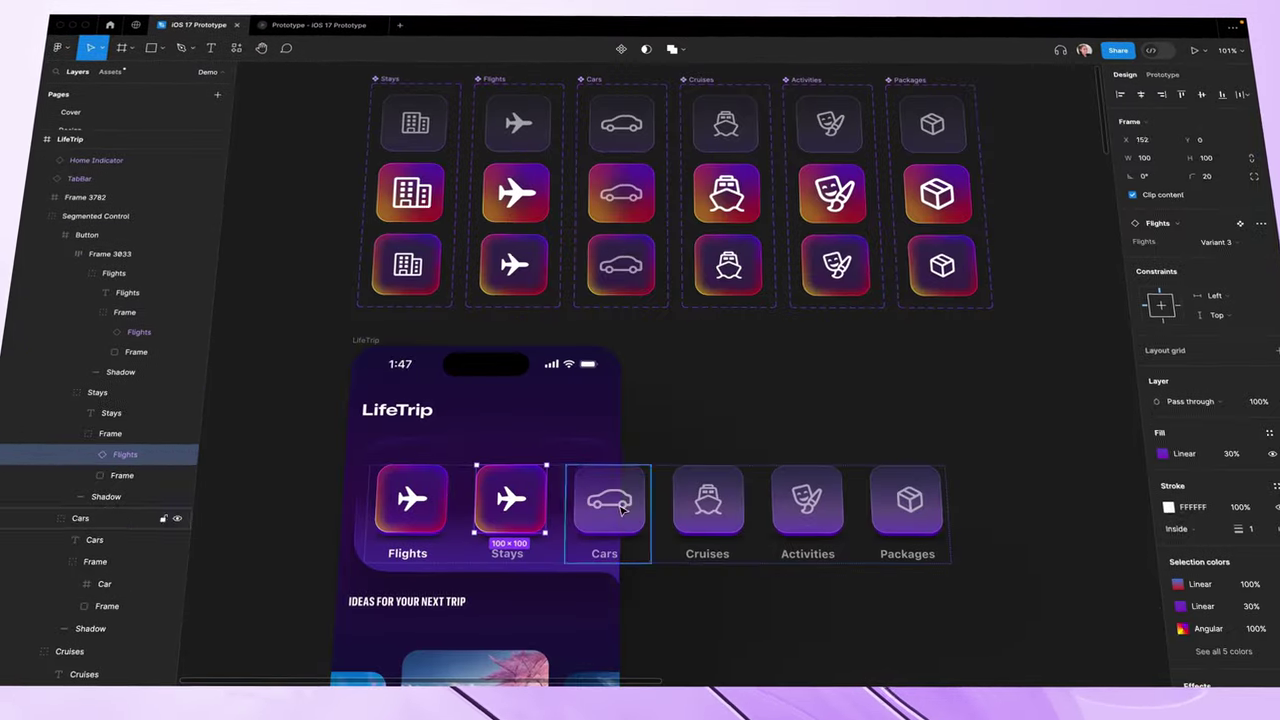
- Replace the Cruises, Activities and Packages icons in the LifeTrip screen with the copied Flights instance
{"action": "left_click", "coordinate": [708, 512]}
{"action": "right_click", "coordinate": [705, 512]}
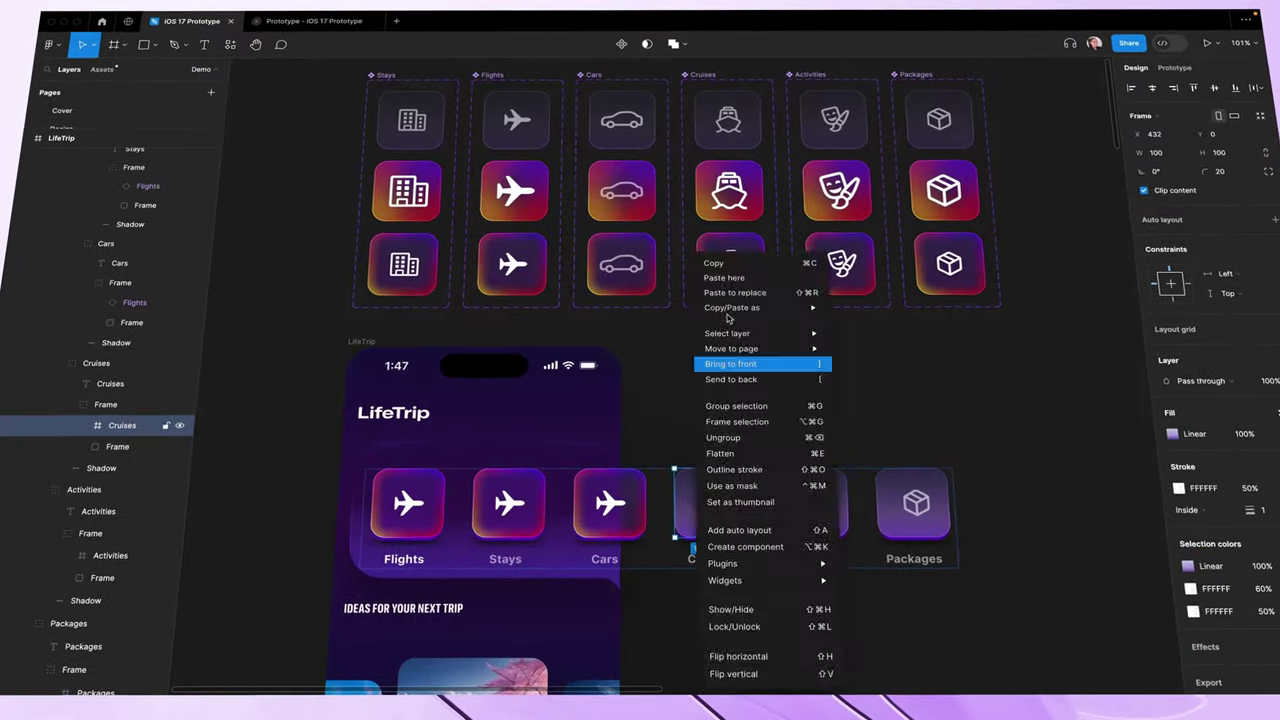
{"action": "right_click", "coordinate": [820, 512]}
{"action": "left_click", "coordinate": [856, 292]}
{"action": "right_click", "coordinate": [912, 508]}
{"action": "left_click", "coordinate": [976, 292]}
- Swap the Flights instances above the Stays, Cars, Cruises, Activities and Packages labels for their matching icon components
{"action": "left_click", "coordinate": [507, 506]}
{"action": "left_click", "coordinate": [1186, 217]}
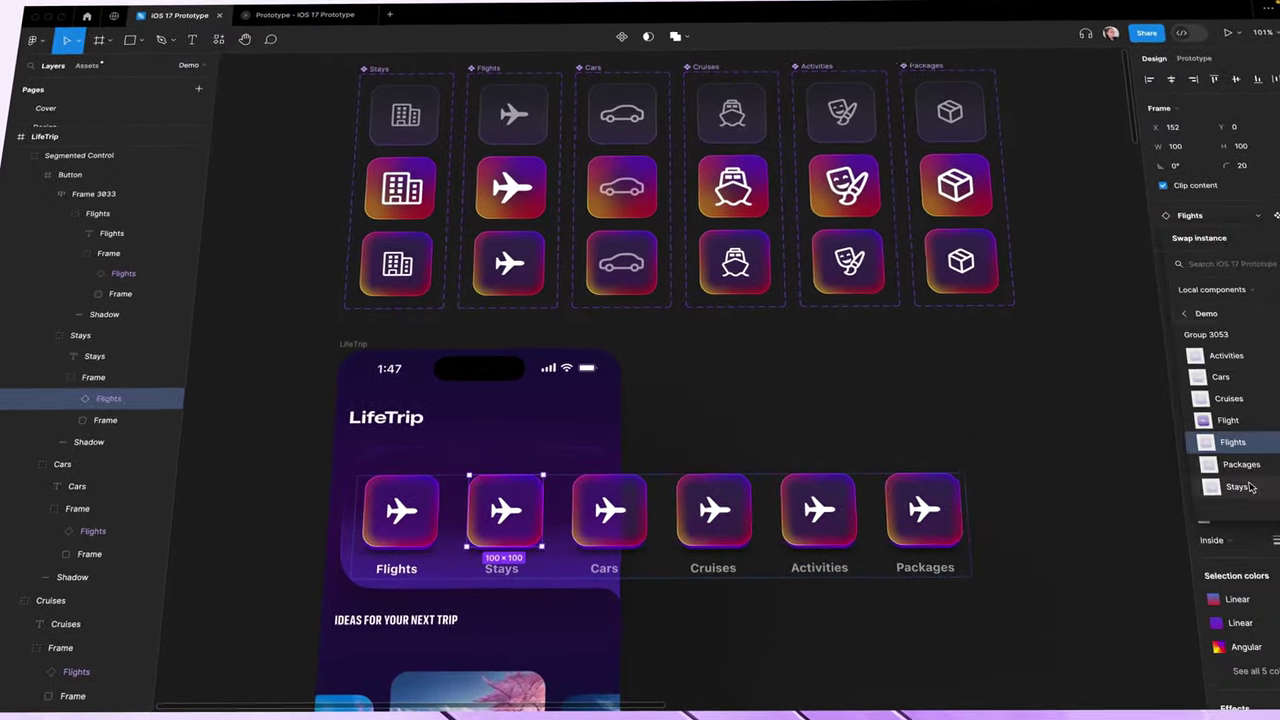
{"action": "left_click", "coordinate": [1246, 485]}
{"action": "left_click", "coordinate": [618, 500]}
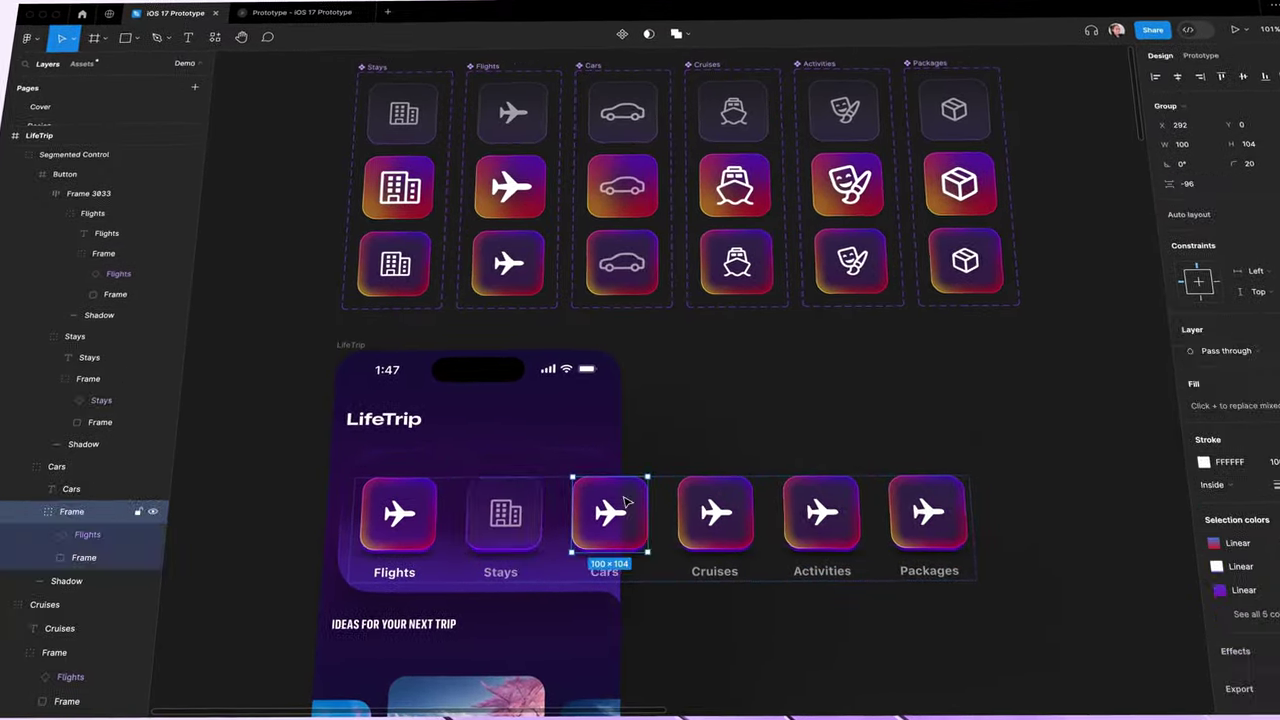
{"action": "left_click", "coordinate": [1222, 376]}
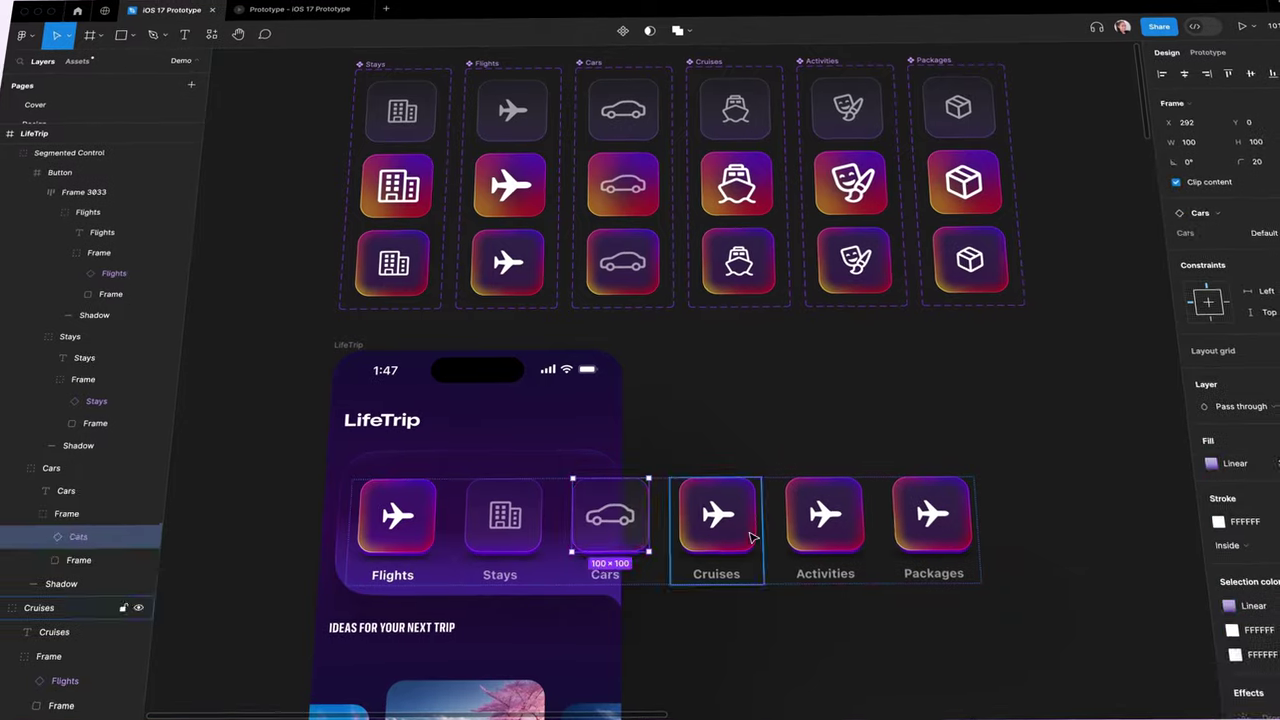
{"action": "left_click", "coordinate": [716, 515]}
{"action": "left_click", "coordinate": [825, 515]}
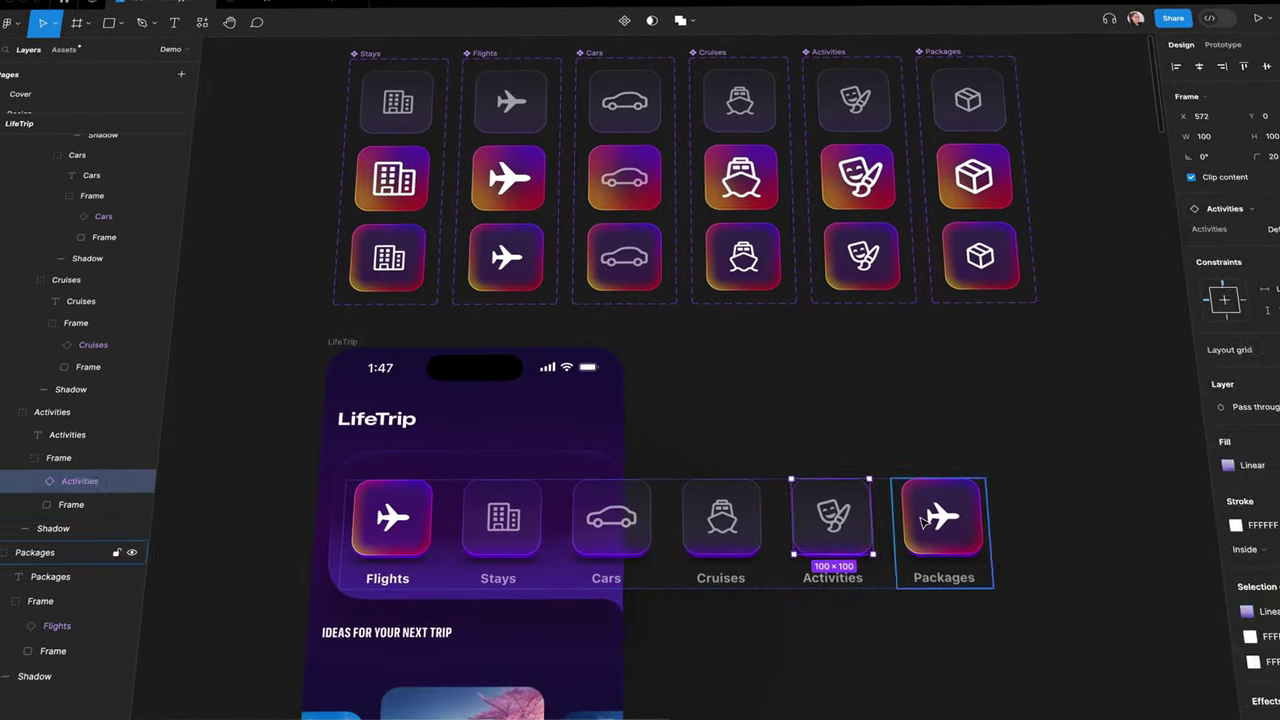
{"action": "left_click", "coordinate": [932, 515]}
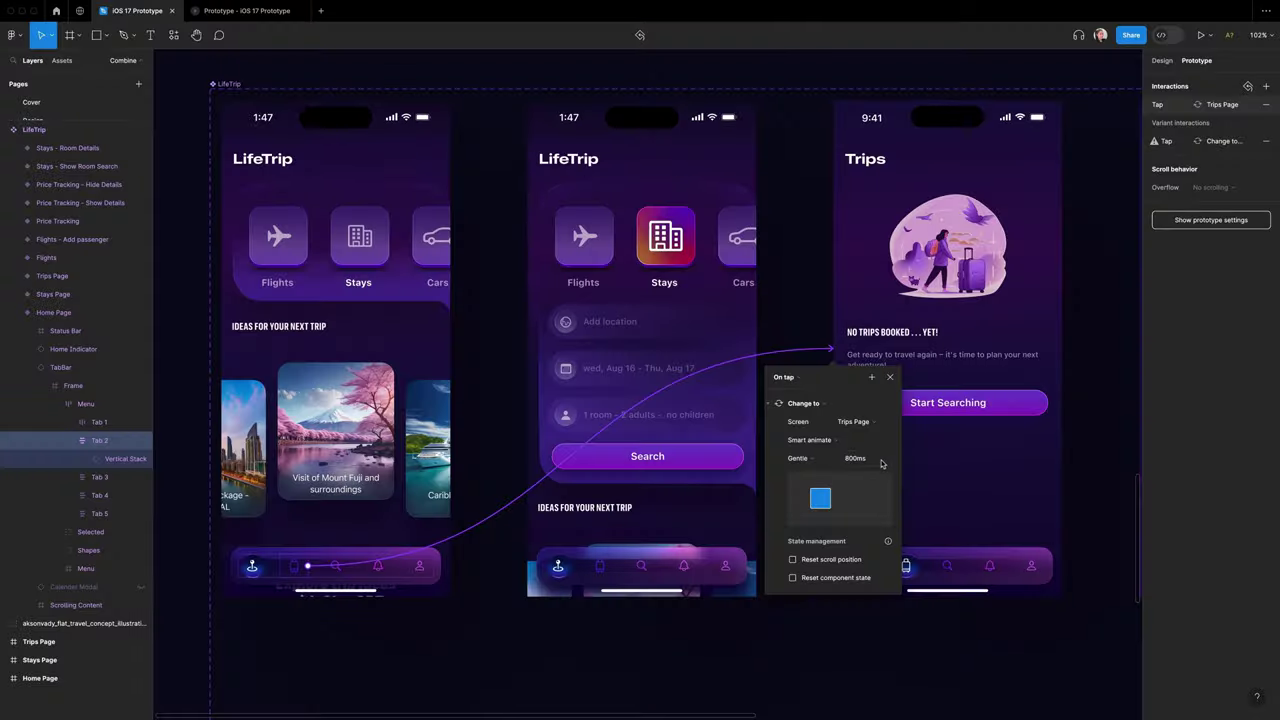
- Connect the Trips page's home tab and the home screen's Stays icon to the screen where Stays is active
{"action": "left_click", "coordinate": [929, 543]}
{"action": "left_click", "coordinate": [862, 566], "text": "super"}
{"action": "left_click_drag", "start_coordinate": [849, 566], "coordinate": [606, 486]}
{"action": "double_click", "coordinate": [402, 236]}
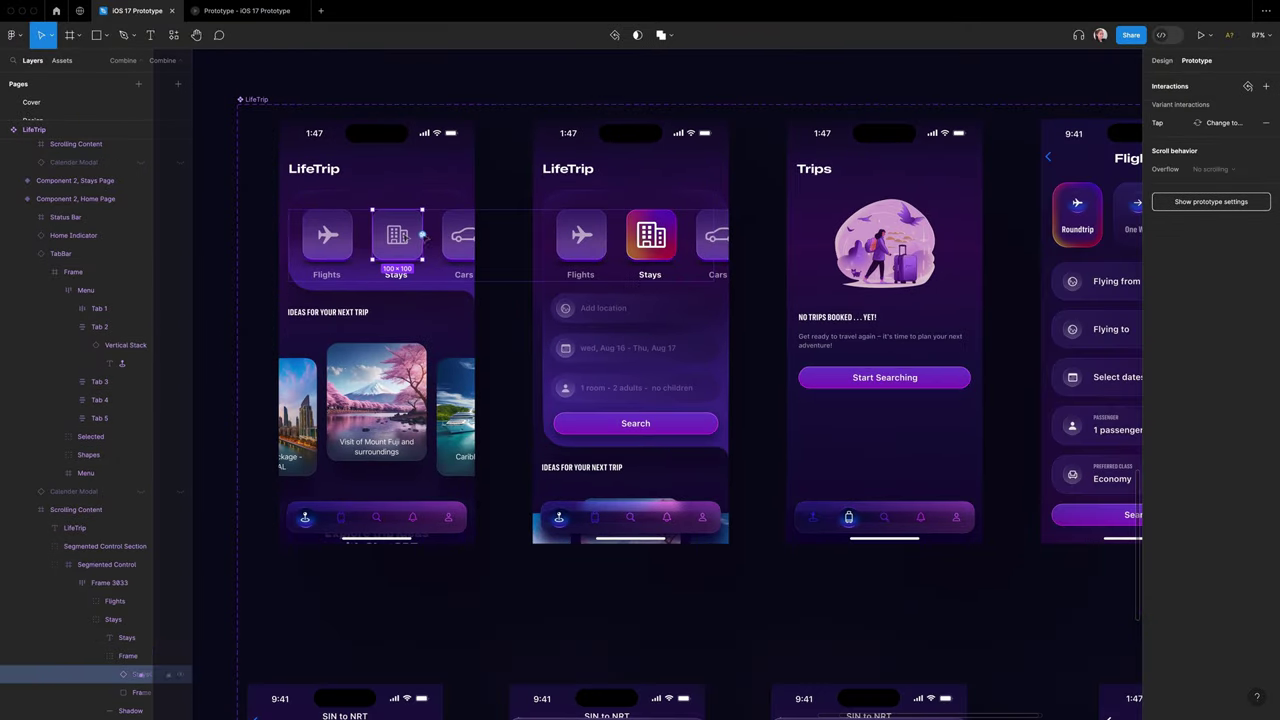
{"action": "left_click_drag", "start_coordinate": [422, 235], "coordinate": [560, 340]}
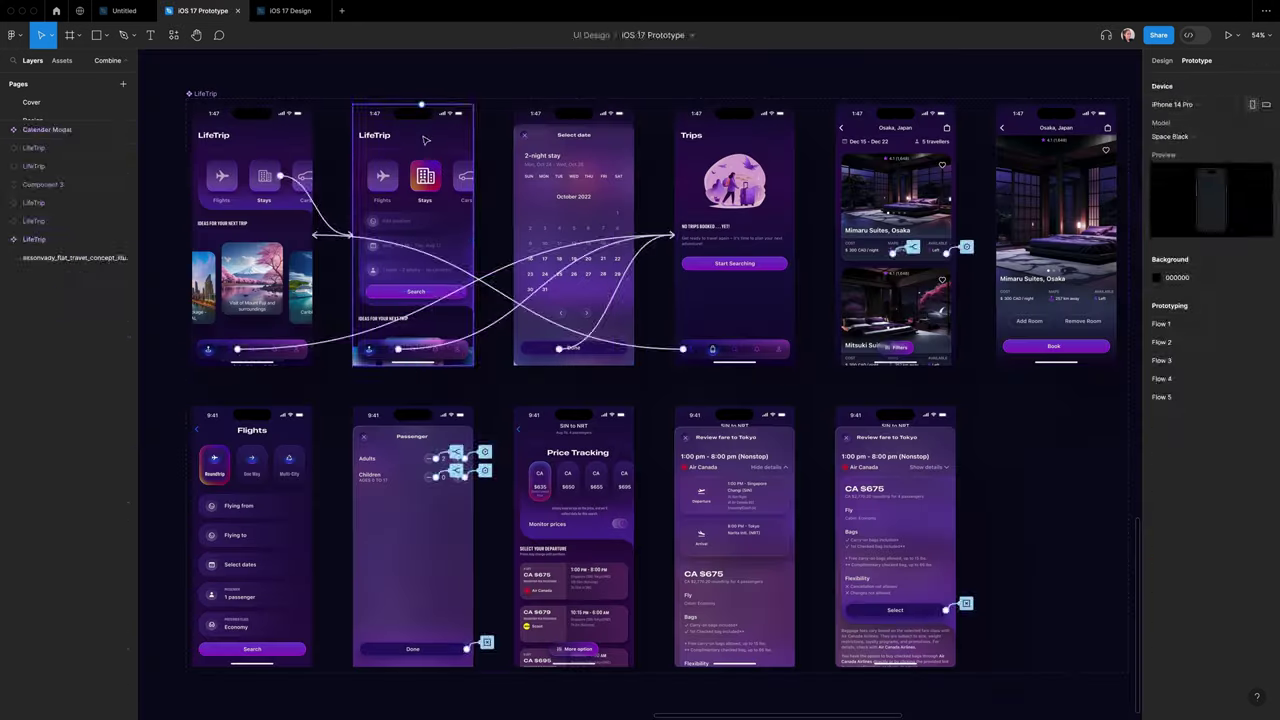
- Connect the Mimaru Suites card in the Osaka results screen to the room details screen
{"action": "left_click", "coordinate": [425, 140]}
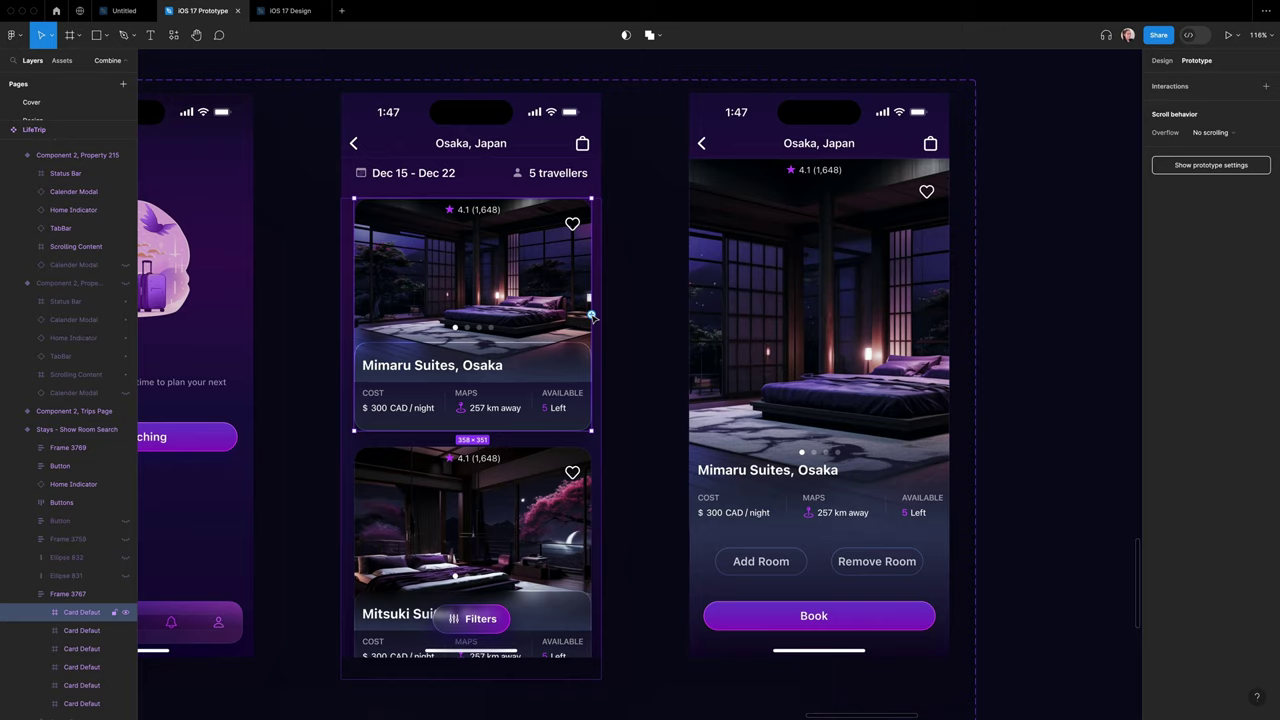
{"action": "left_click_drag", "start_coordinate": [591, 316], "coordinate": [700, 300]}
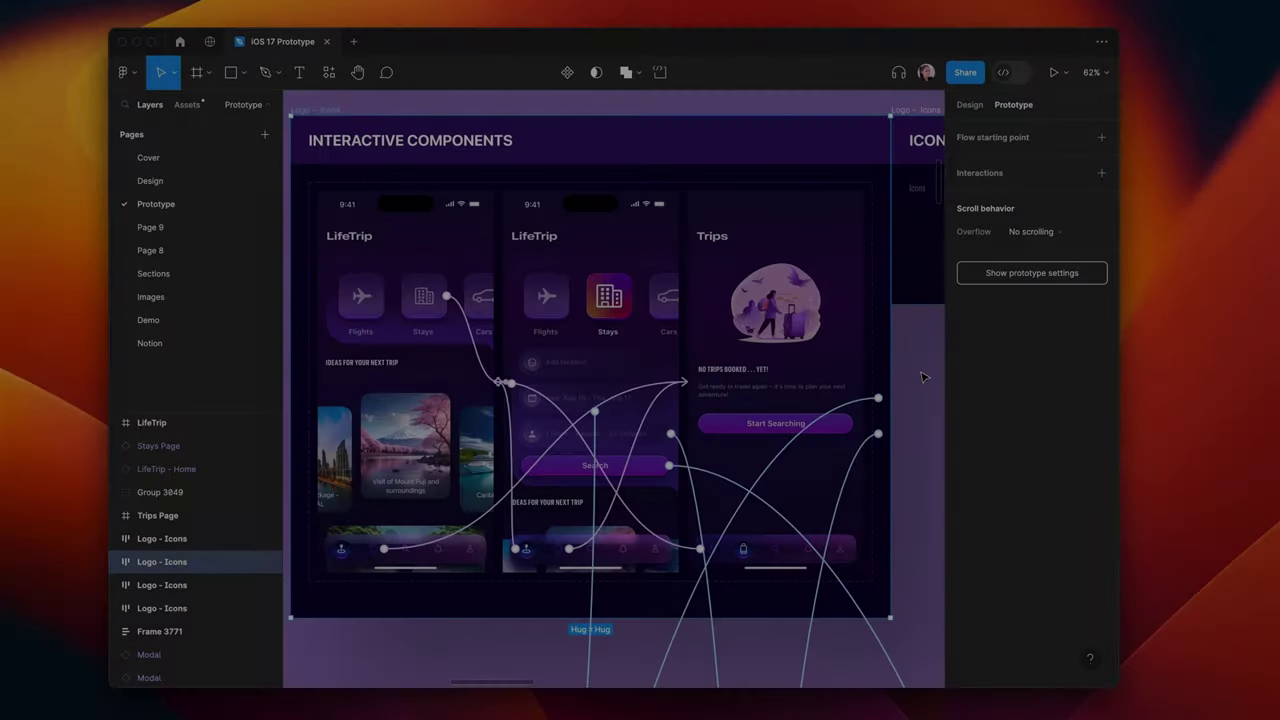
- Examine the prototype connections in the Interactive Components, Icons and Tabbar sections
{"action": "scroll", "coordinate": [920, 373], "scroll_direction": "right", "scroll_amount": 5}
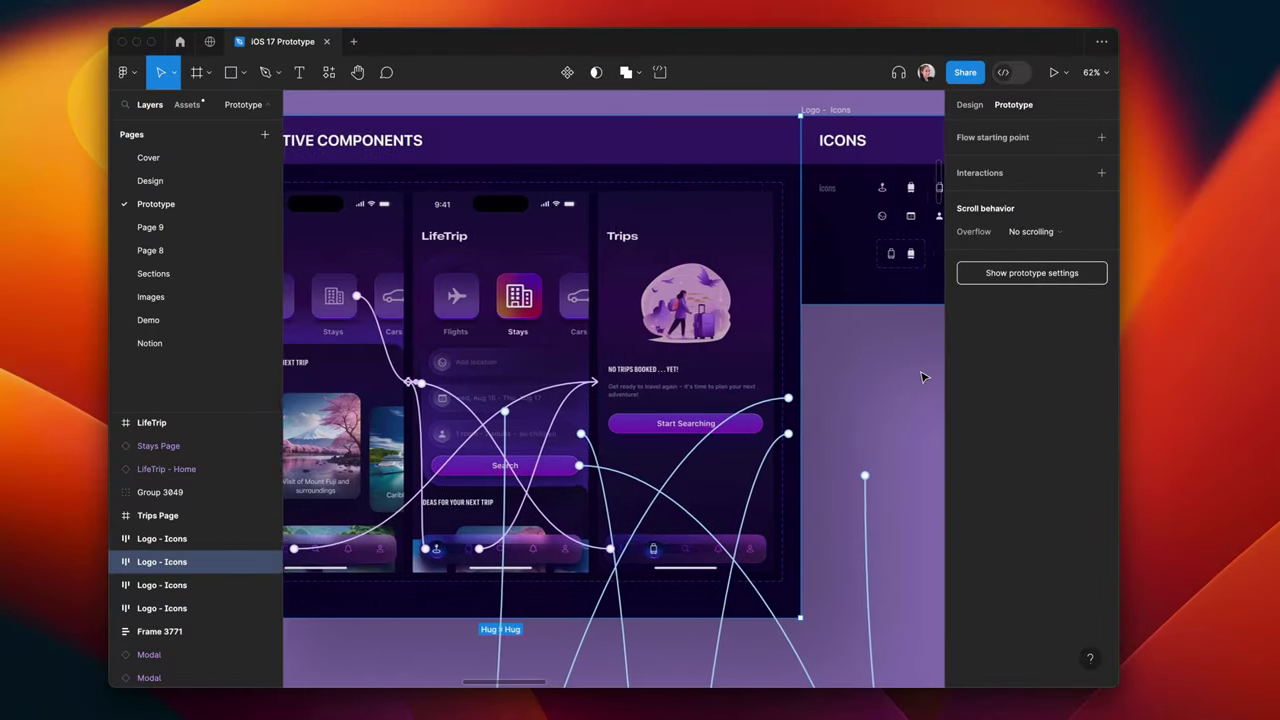
{"action": "left_click", "coordinate": [808, 288]}
{"action": "scroll", "coordinate": [808, 285], "scroll_direction": "right", "scroll_amount": 5}
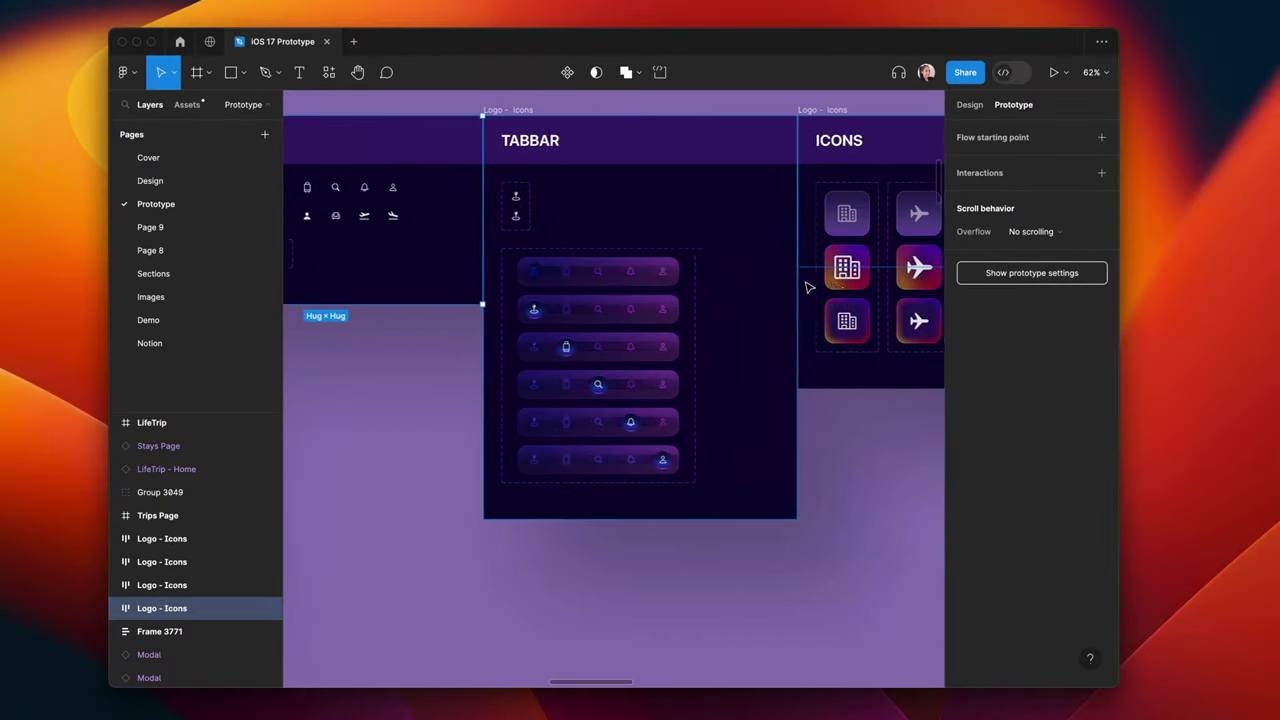
{"action": "left_click", "coordinate": [734, 309]}
{"action": "scroll", "coordinate": [731, 312], "scroll_direction": "right", "scroll_amount": 3}
{"action": "scroll", "coordinate": [731, 312], "scroll_direction": "right", "scroll_amount": 3}
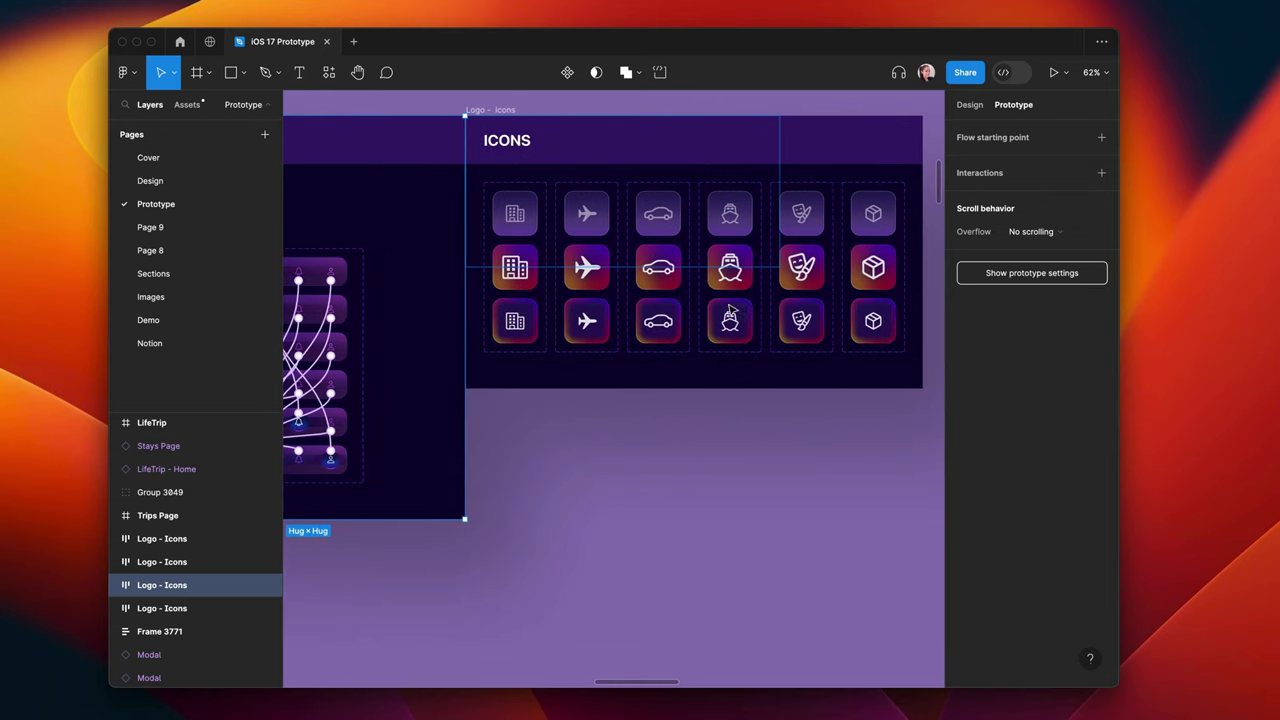
{"action": "left_click", "coordinate": [885, 152]}
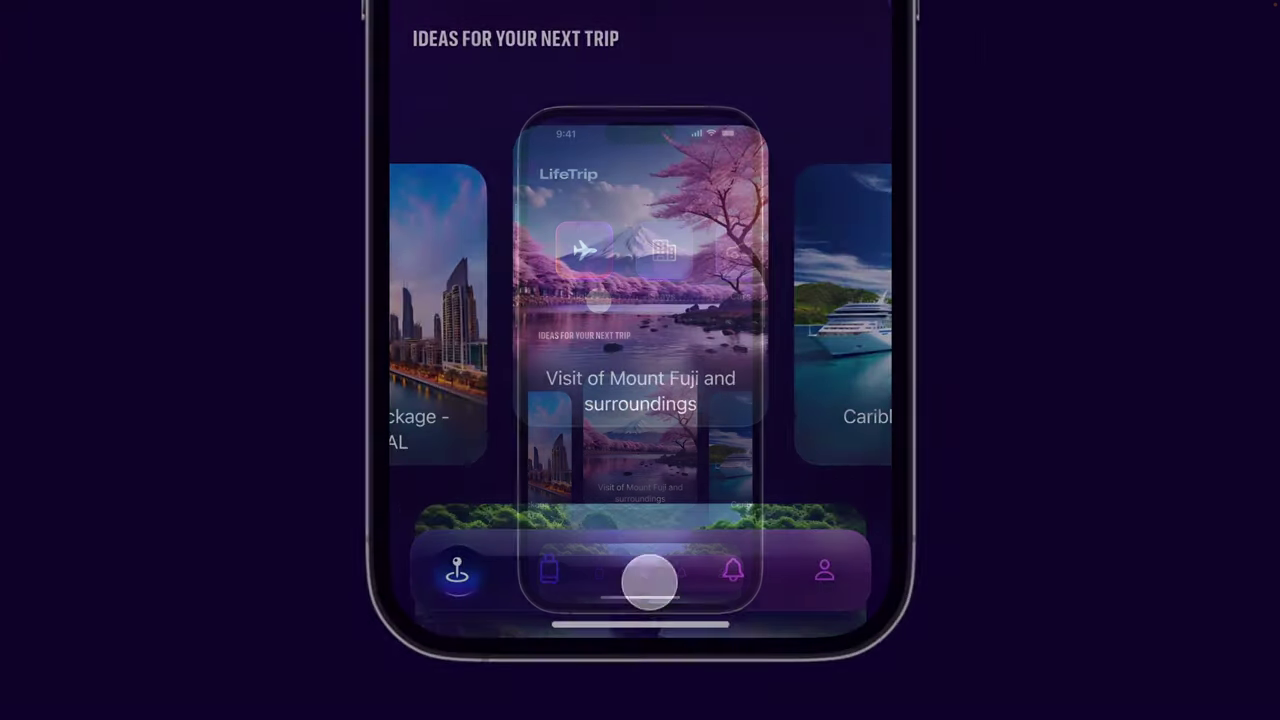
- Test the tab bar in the prototype preview by switching between its tabs, including search and notifications
{"action": "left_click", "coordinate": [642, 576]}
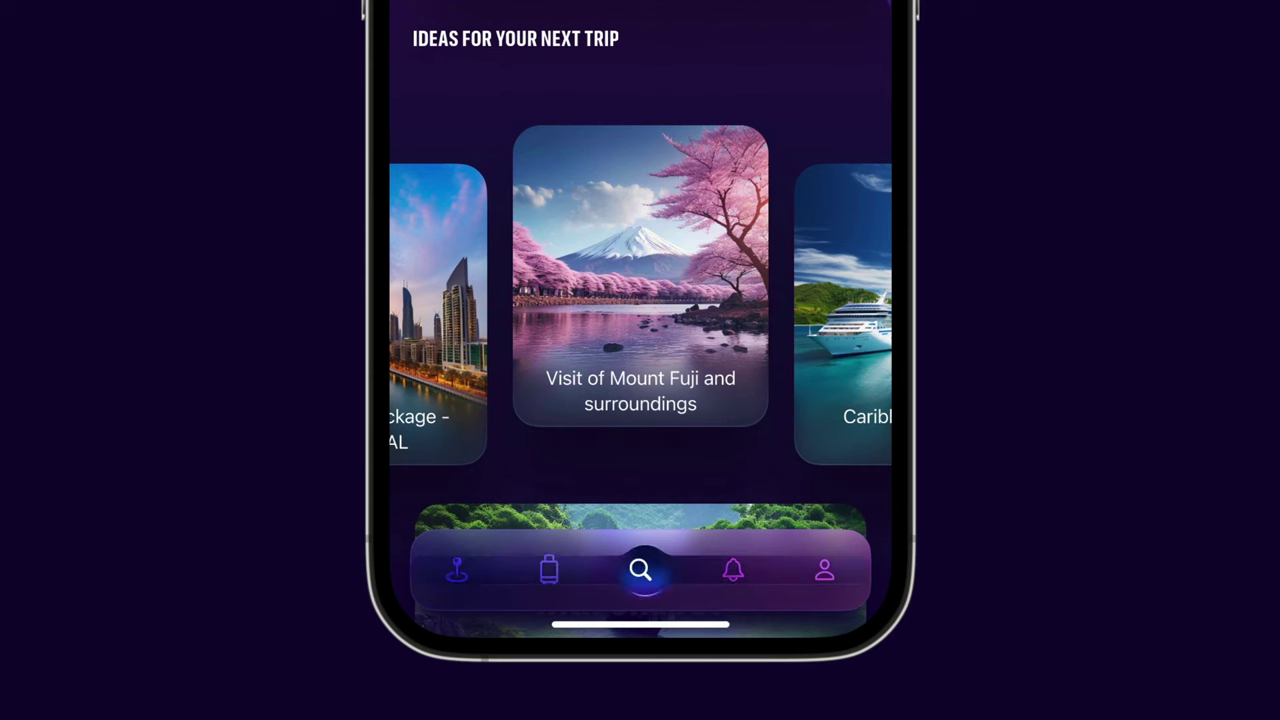
{"action": "left_click", "coordinate": [722, 573]}
{"action": "left_click", "coordinate": [559, 573]}
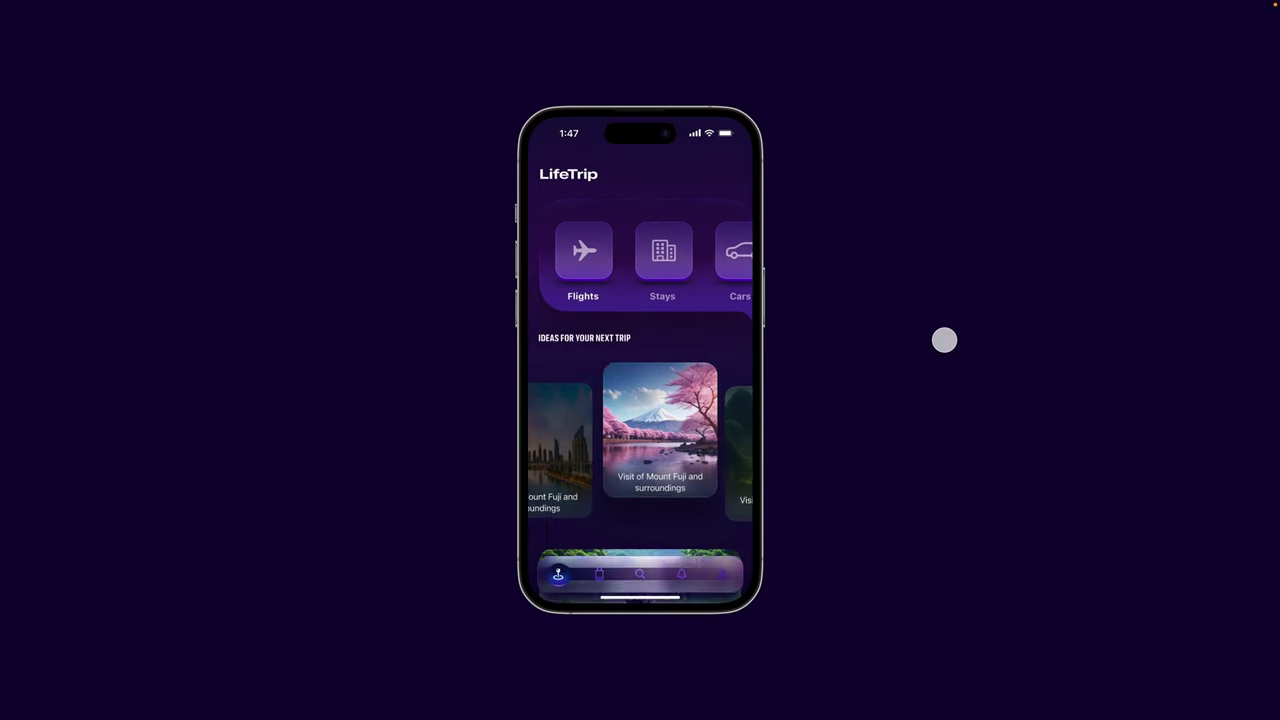
- Test the trip ideas carousel and category row in the preview, open Stays and try its Search button
{"action": "left_click_drag", "start_coordinate": [745, 435], "coordinate": [694, 449]}
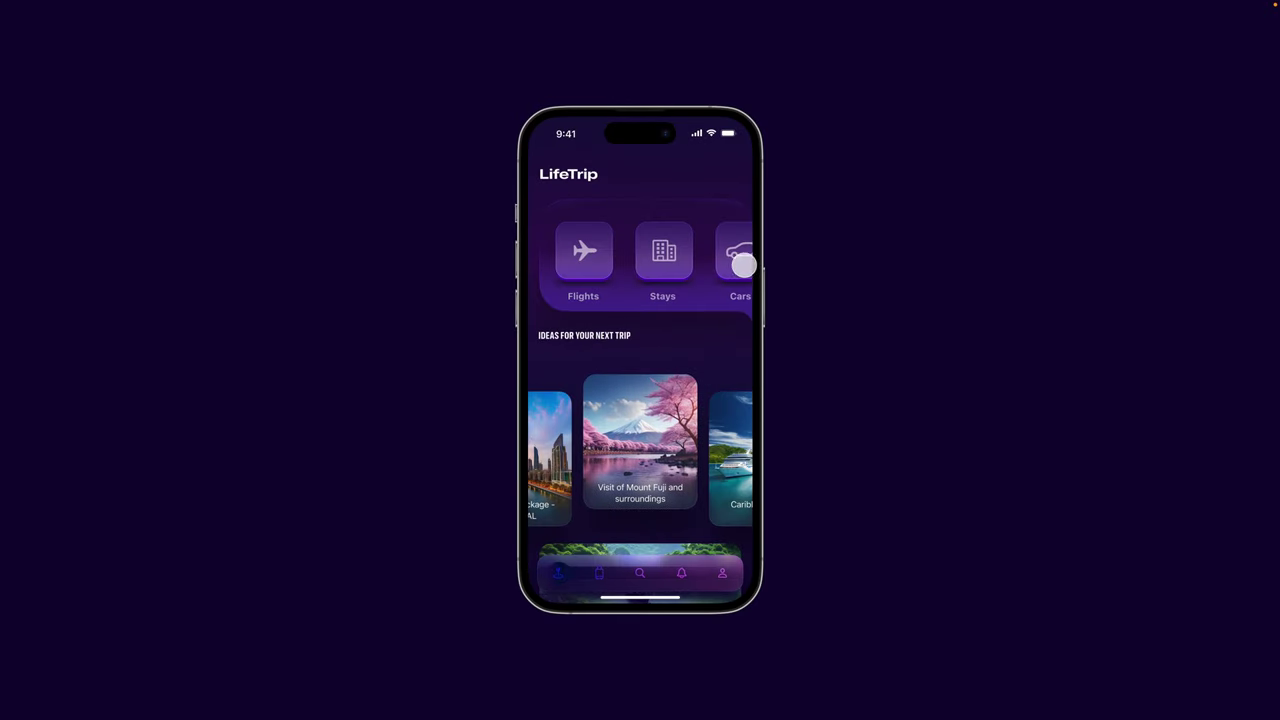
{"action": "left_click_drag", "start_coordinate": [690, 266], "coordinate": [734, 271]}
{"action": "left_click", "coordinate": [670, 255]}
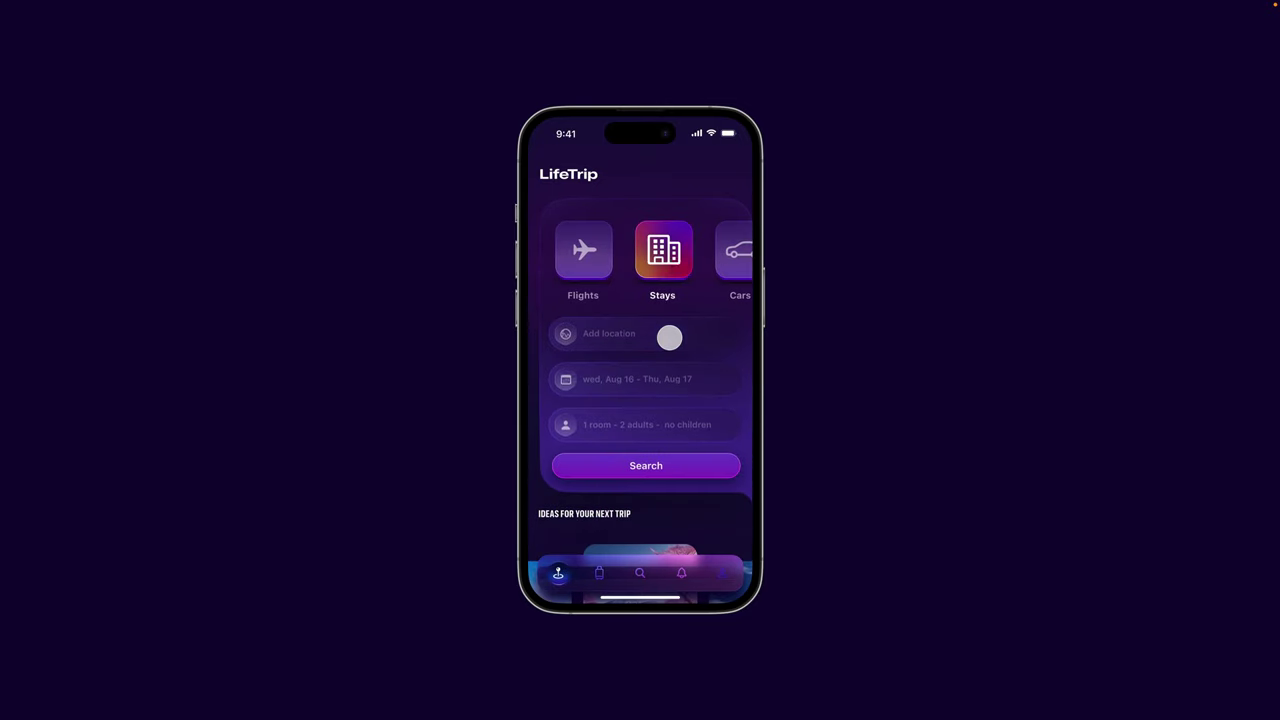
{"action": "left_click", "coordinate": [730, 465]}
{"action": "left_click", "coordinate": [698, 301]}
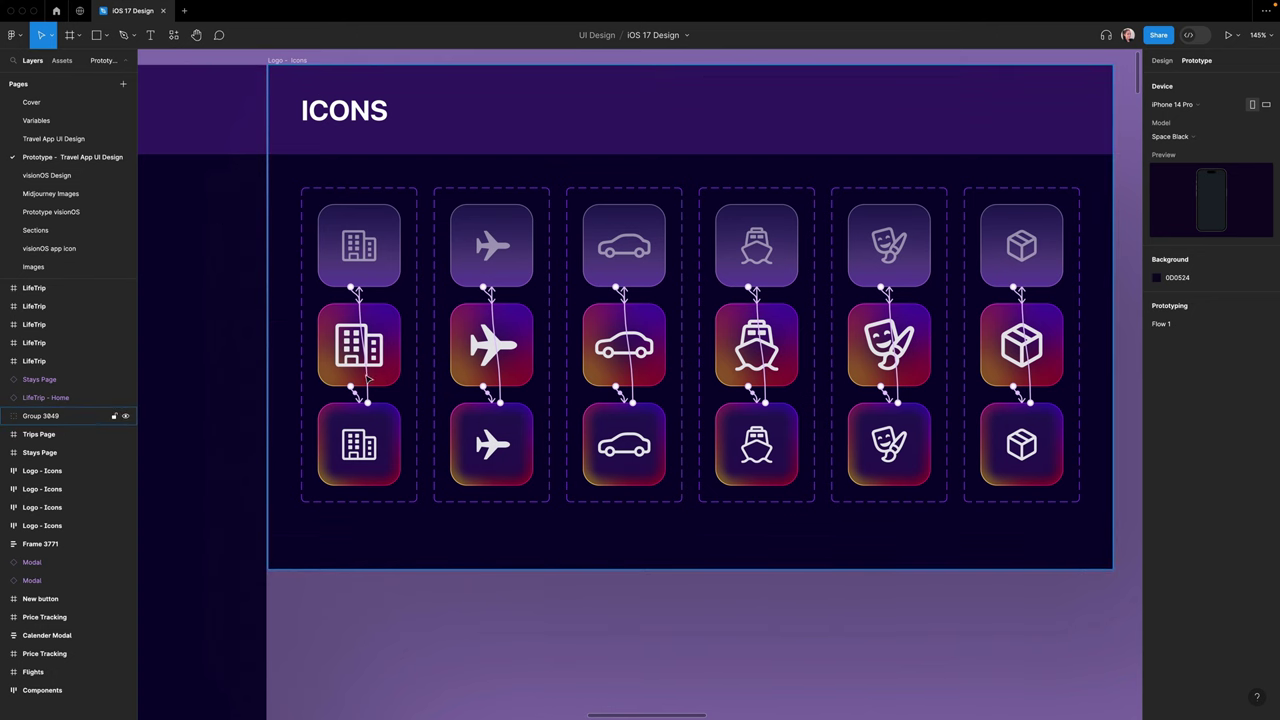
- Inspect the connection from the first to the second variant of the Stays icon component
{"action": "scroll", "coordinate": [350, 317], "scroll_direction": "up", "scroll_amount": 6}
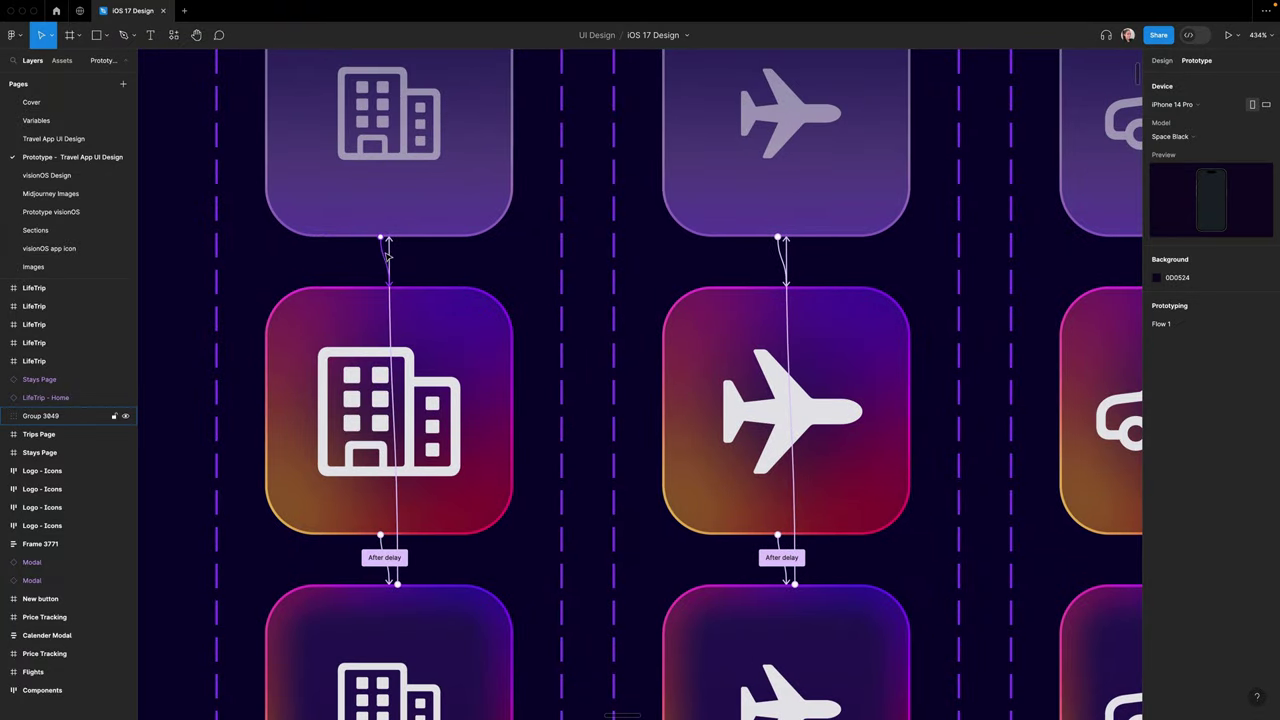
{"action": "left_click", "coordinate": [387, 256]}
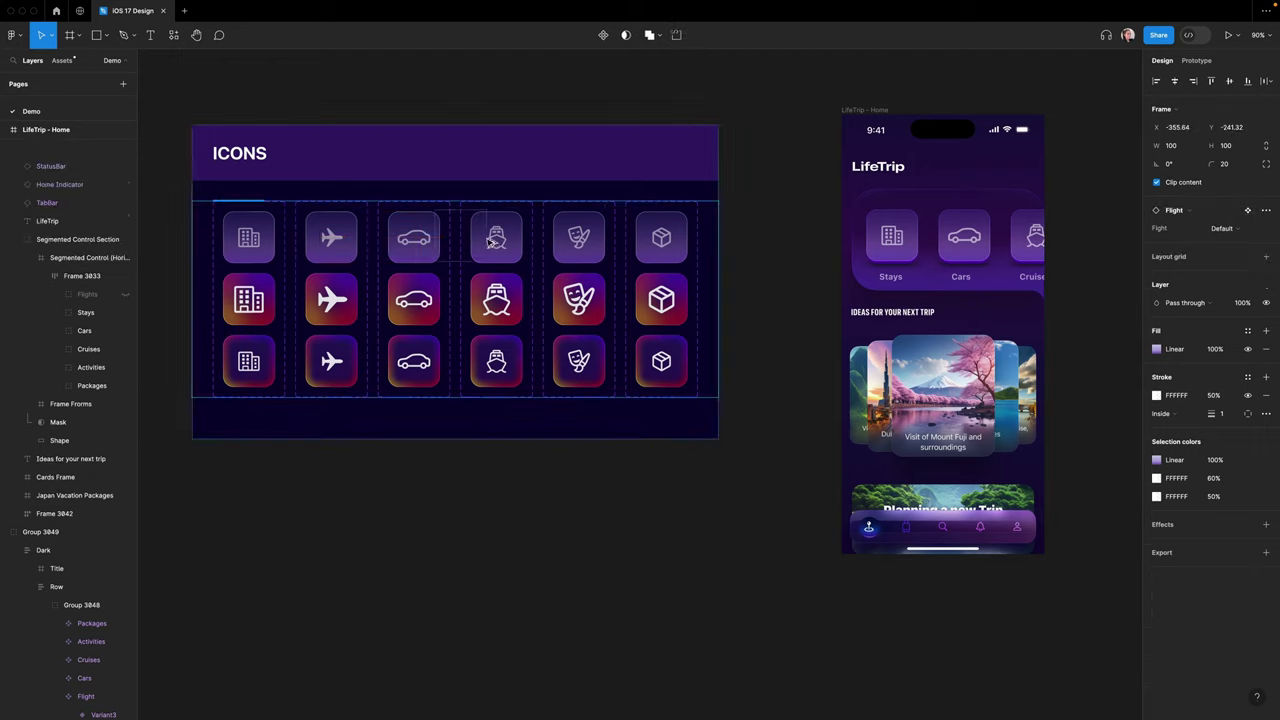
- Place an instance of the Flight icon component in the category row of the LifeTrip home screen
{"action": "left_click_drag", "start_coordinate": [331, 237], "coordinate": [871, 247]}
{"action": "left_click", "coordinate": [828, 259]}
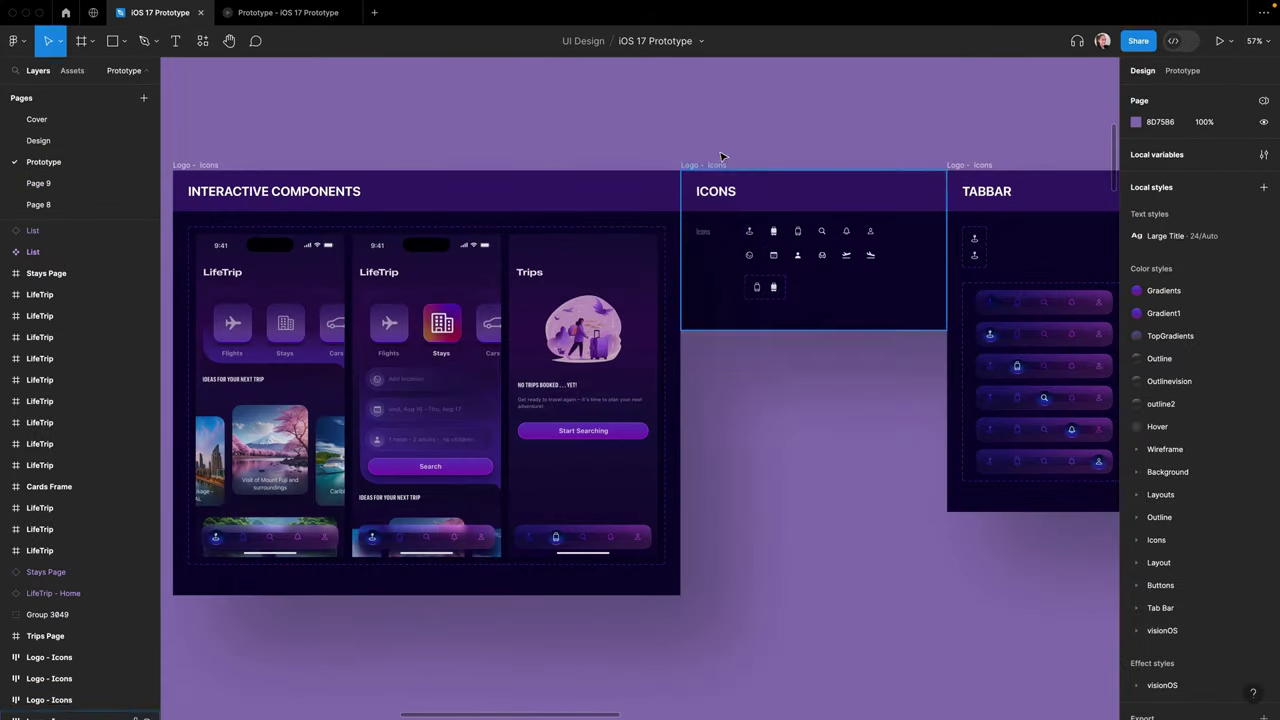
- Review the Interactive Components, Icons and Tabbar sections with their prototype connections shown
{"action": "left_click", "coordinate": [466, 194]}
{"action": "key", "text": "alt+9"}
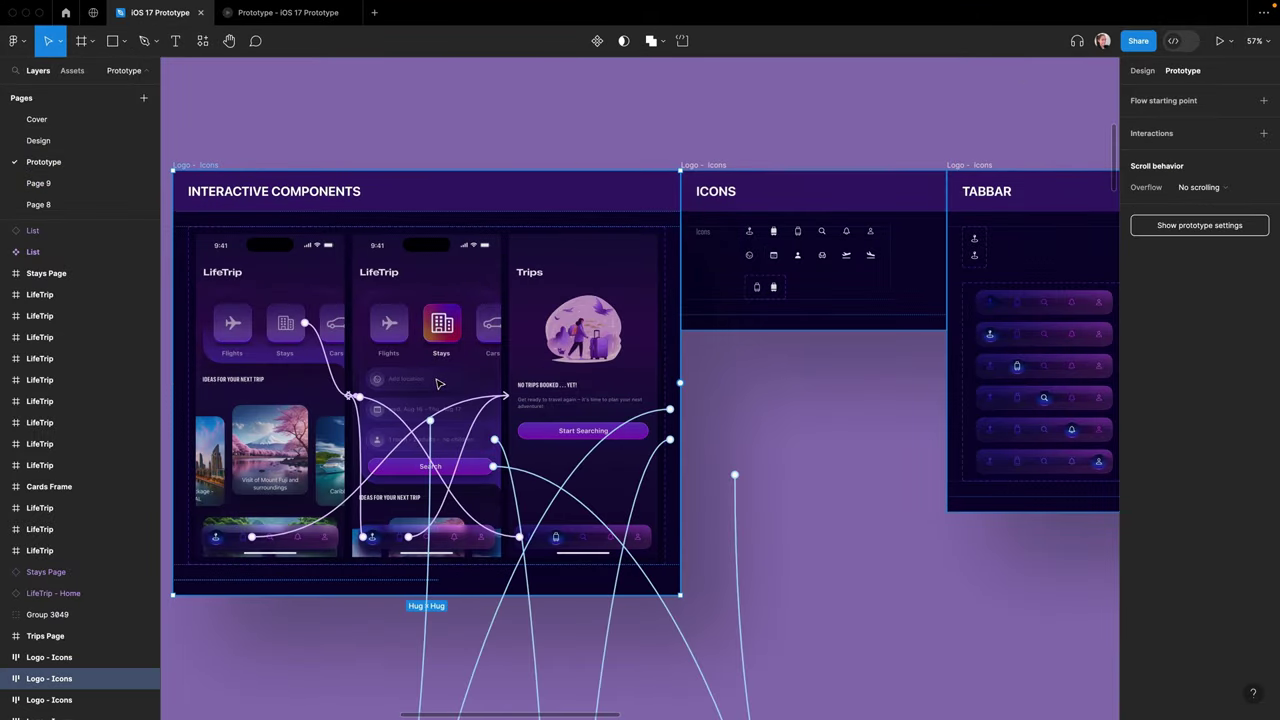
{"action": "left_click", "coordinate": [846, 294]}
{"action": "scroll", "coordinate": [886, 297], "scroll_direction": "right", "scroll_amount": 4}
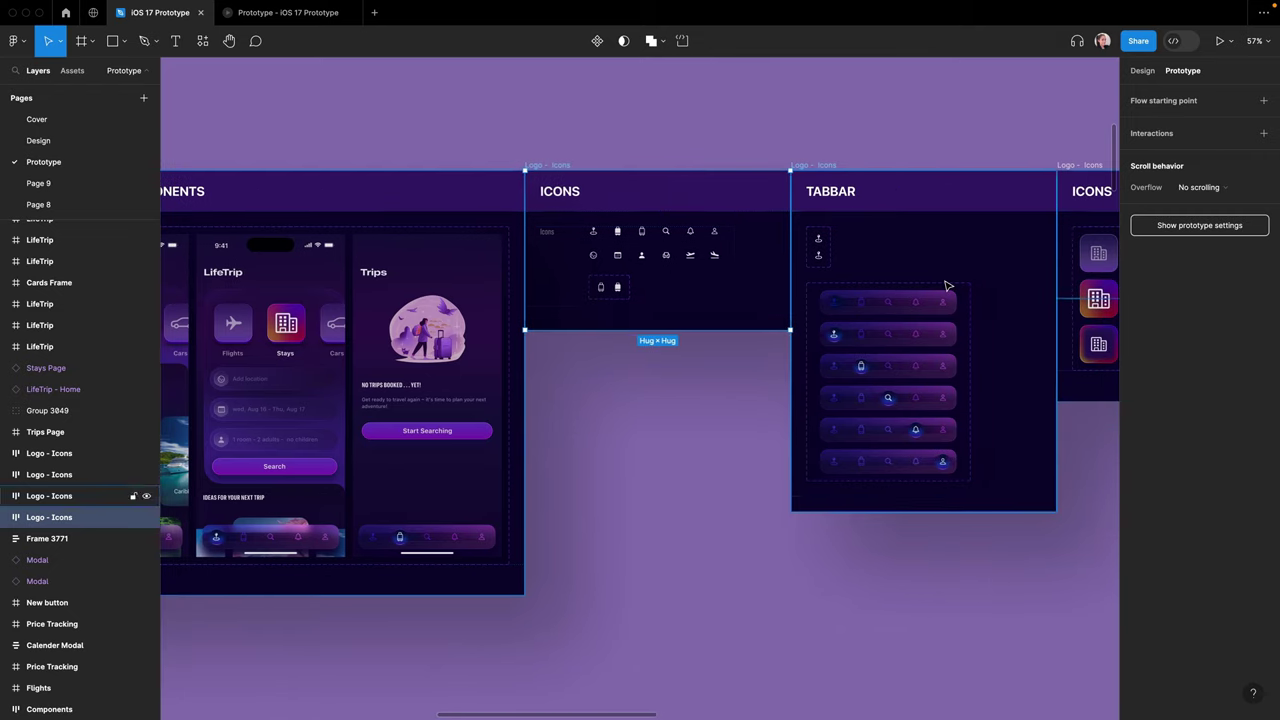
{"action": "left_click", "coordinate": [1012, 338]}
{"action": "scroll", "coordinate": [1012, 338], "scroll_direction": "right", "scroll_amount": 10}
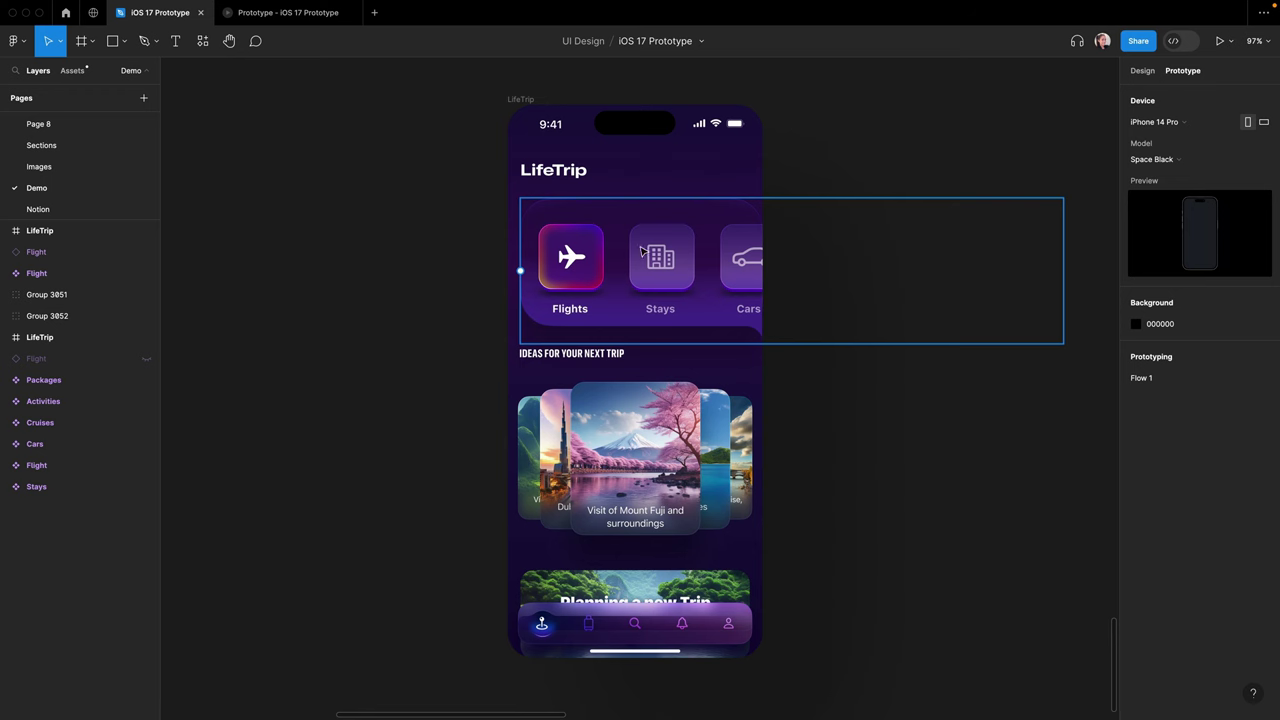
- Open the prototype preview and test the Stays icon's interaction
{"action": "left_click", "coordinate": [320, 14]}
{"action": "left_click", "coordinate": [680, 252]}
- Duplicate the Flights icon frame from the LifeTrip screen onto the empty canvas beside it
{"action": "left_click", "coordinate": [1143, 70]}
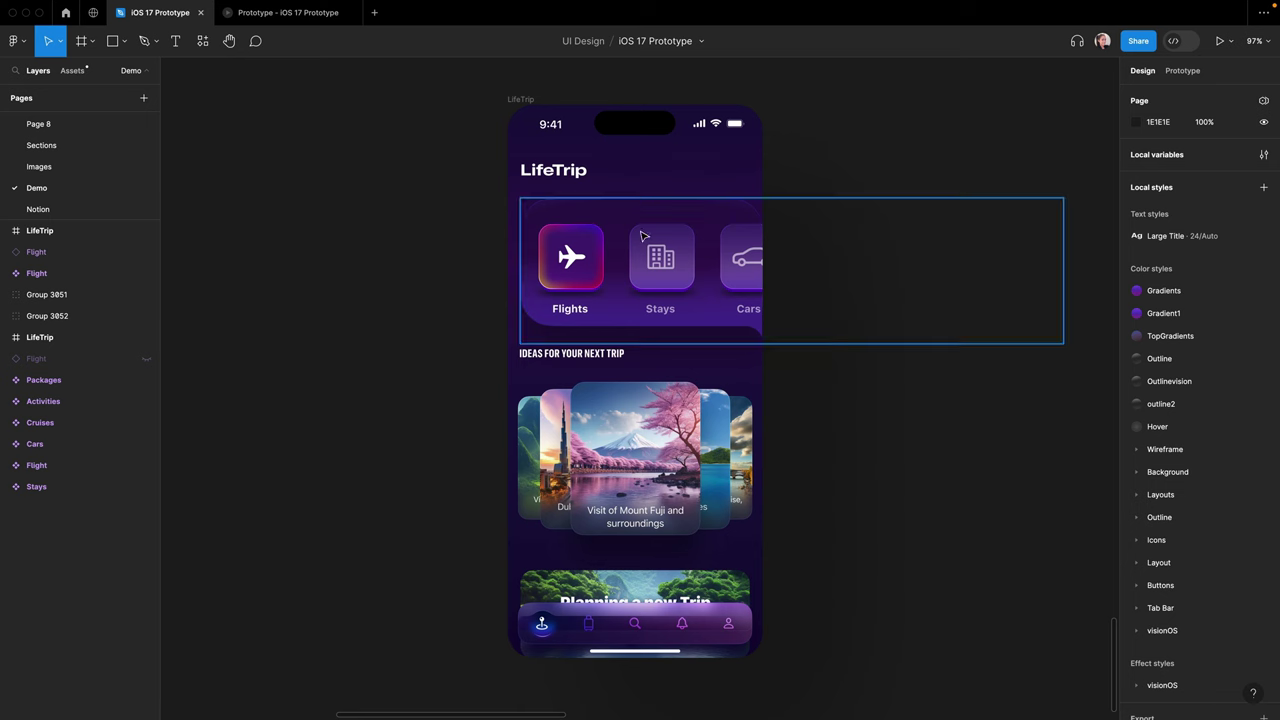
{"action": "left_click", "coordinate": [578, 258]}
{"action": "double_click", "coordinate": [578, 258]}
{"action": "double_click", "coordinate": [578, 258]}
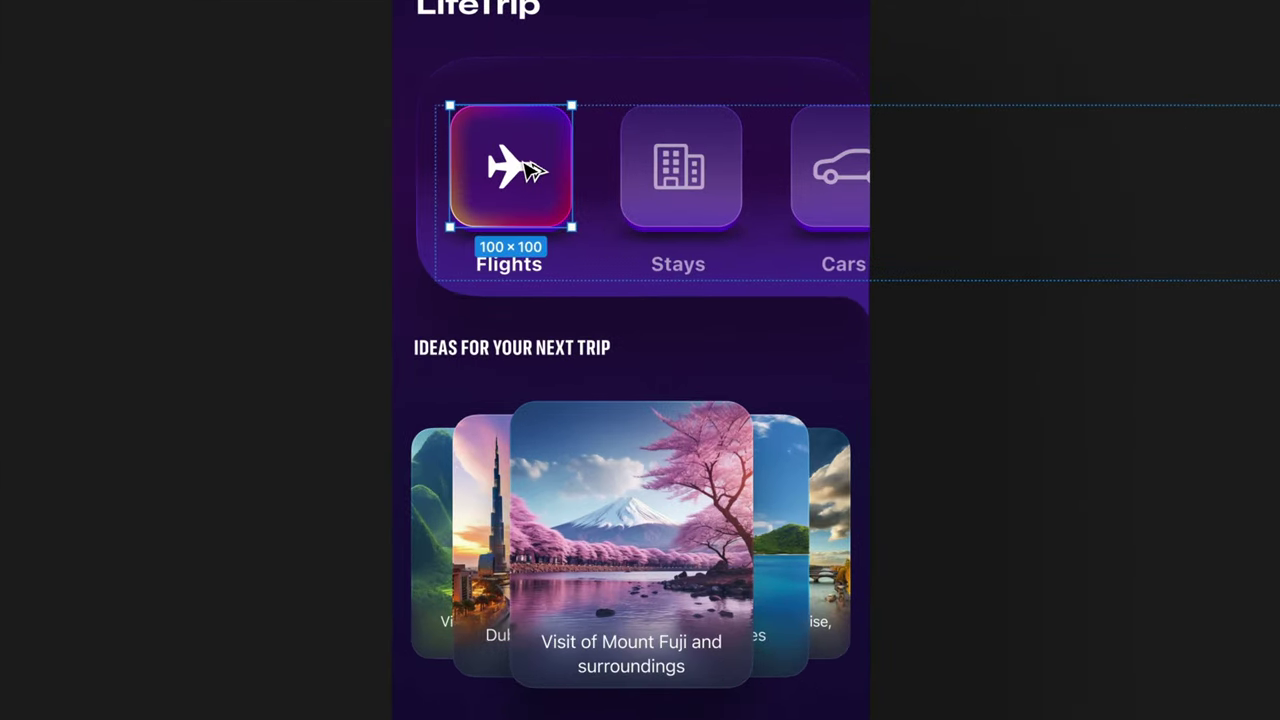
{"action": "left_click_drag", "start_coordinate": [578, 257], "coordinate": [894, 257], "text": "alt"}
{"action": "left_click_drag", "start_coordinate": [1047, 165], "coordinate": [1062, 166], "text": "alt"}
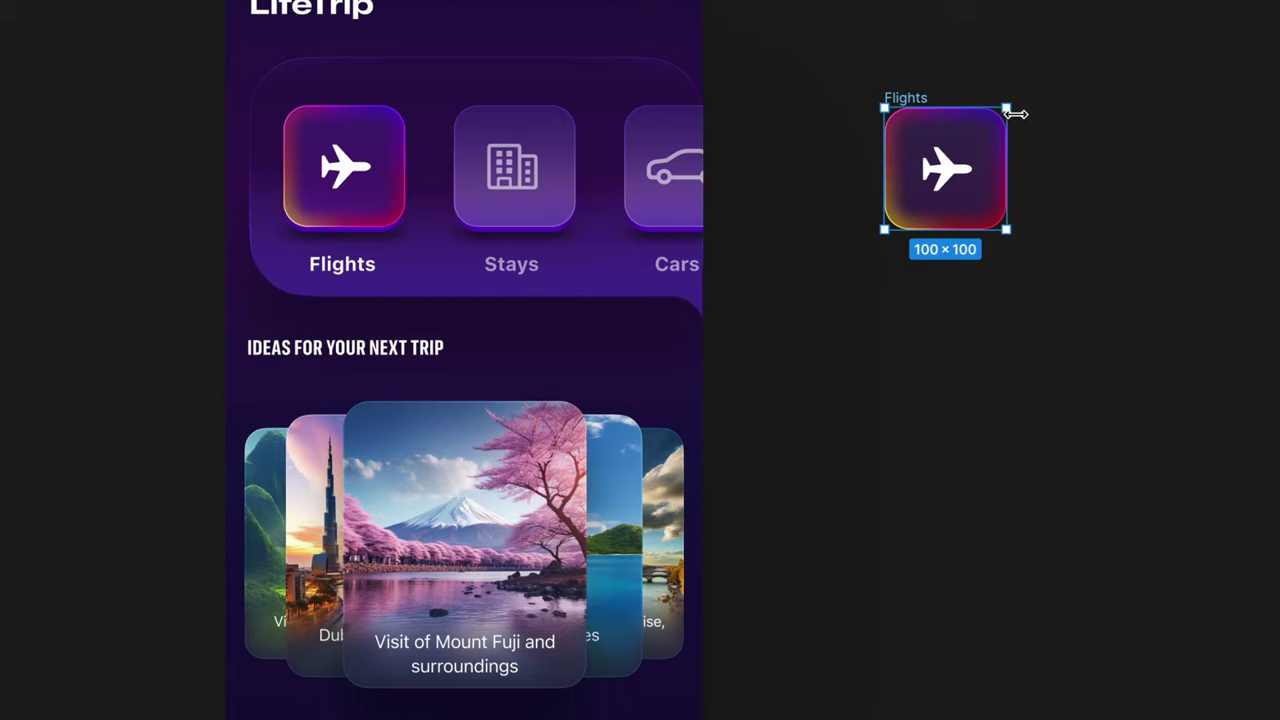
- Turn the duplicated Flights icon into a component and add a second variant to it
{"action": "key", "text": "shift+2"}
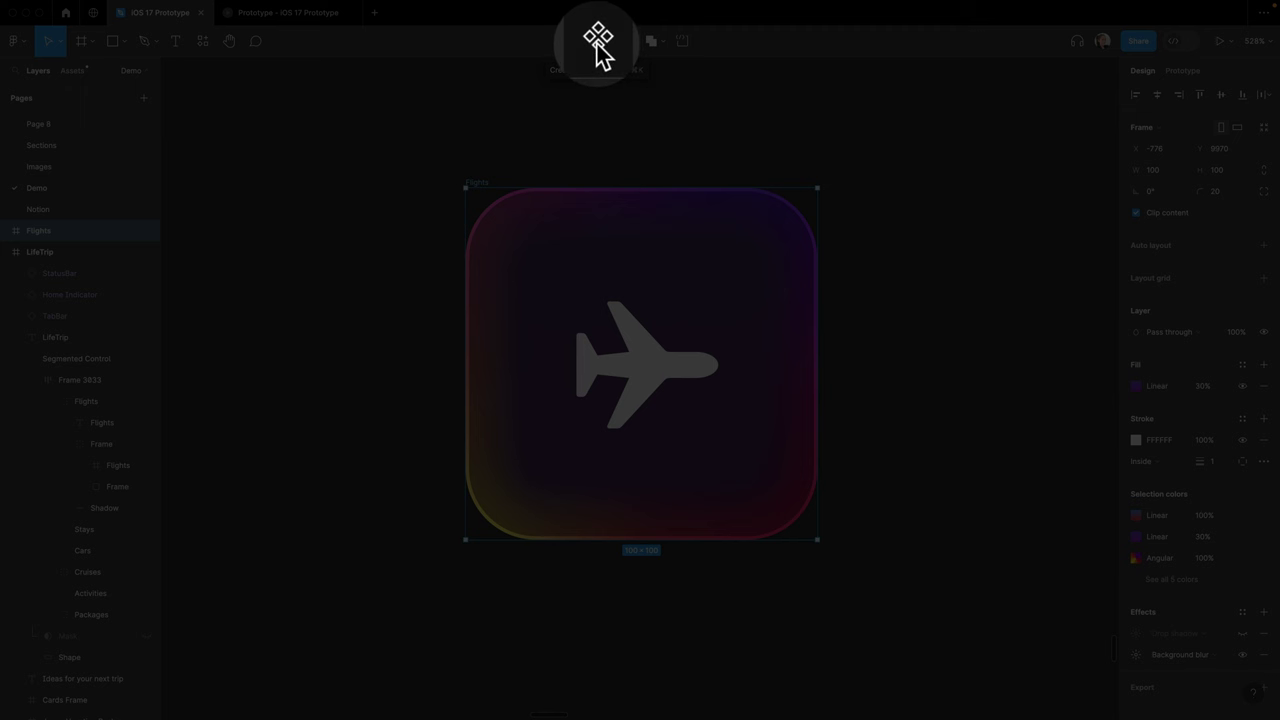
{"action": "left_click", "coordinate": [598, 42]}
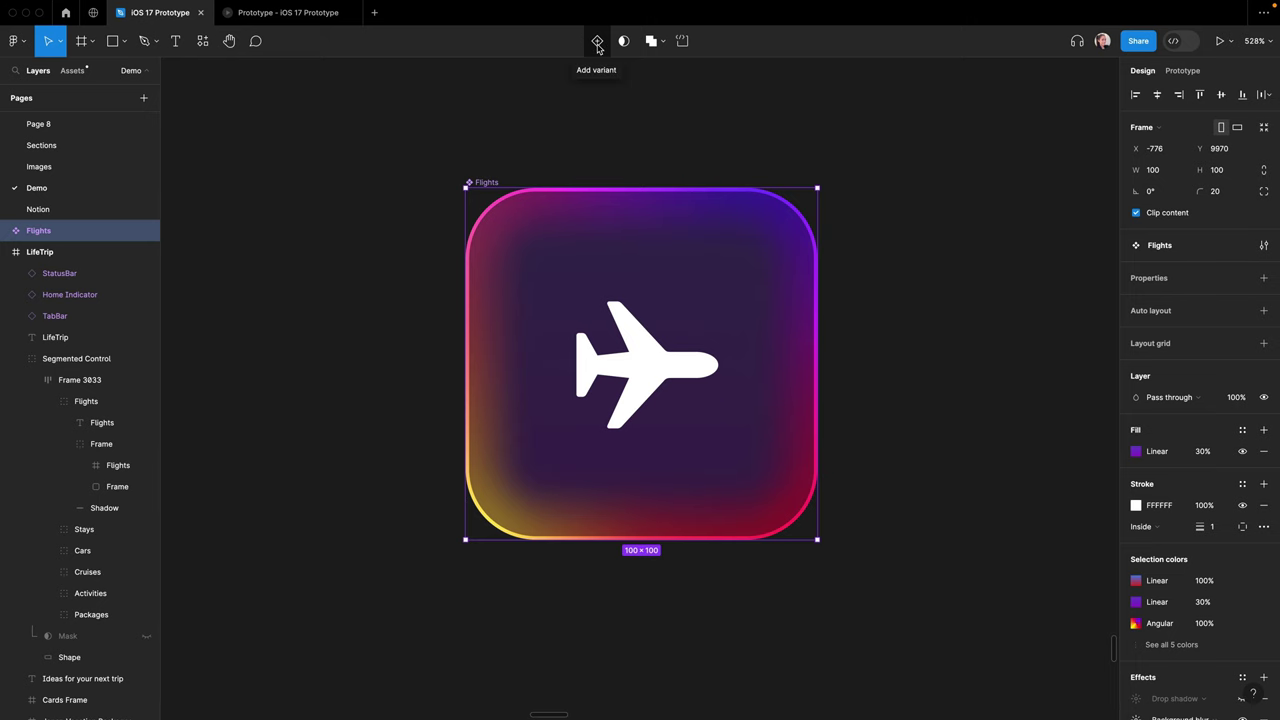
{"action": "left_click", "coordinate": [598, 44]}
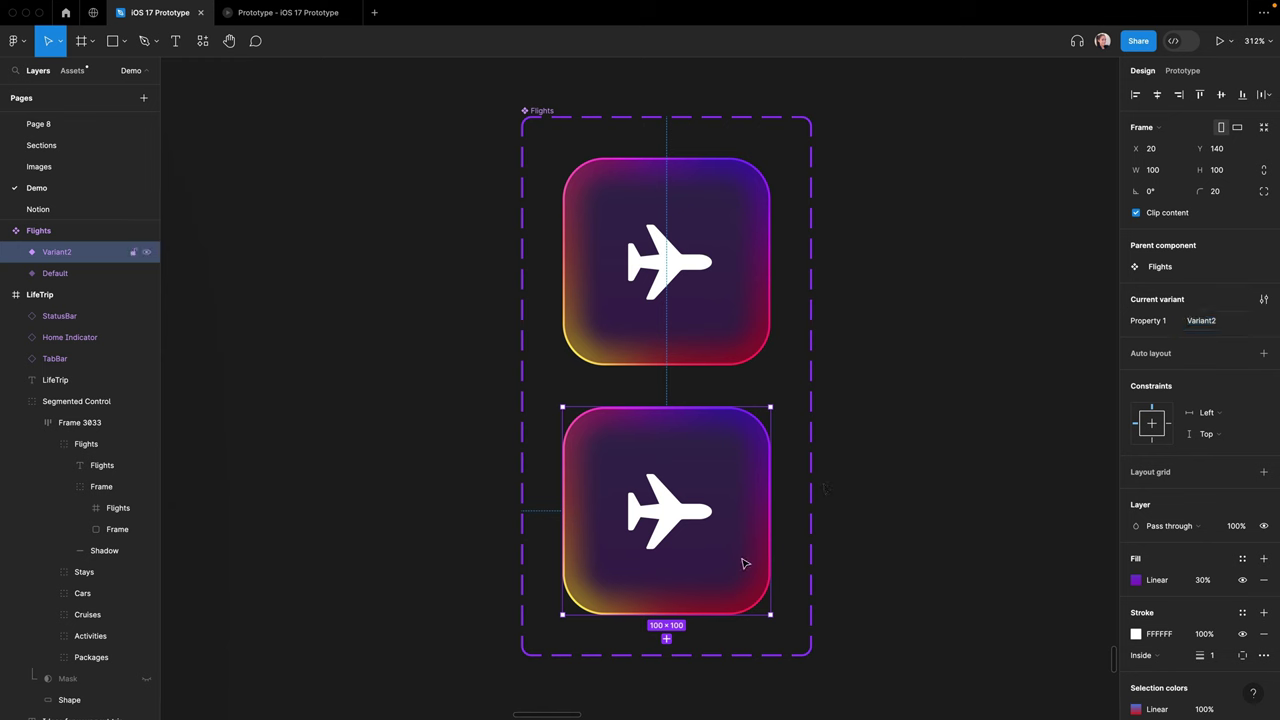
- Set the second variant's gradient rectangle to a stroke weight of 30 and a layer blur of 50
{"action": "left_click", "coordinate": [83, 297]}
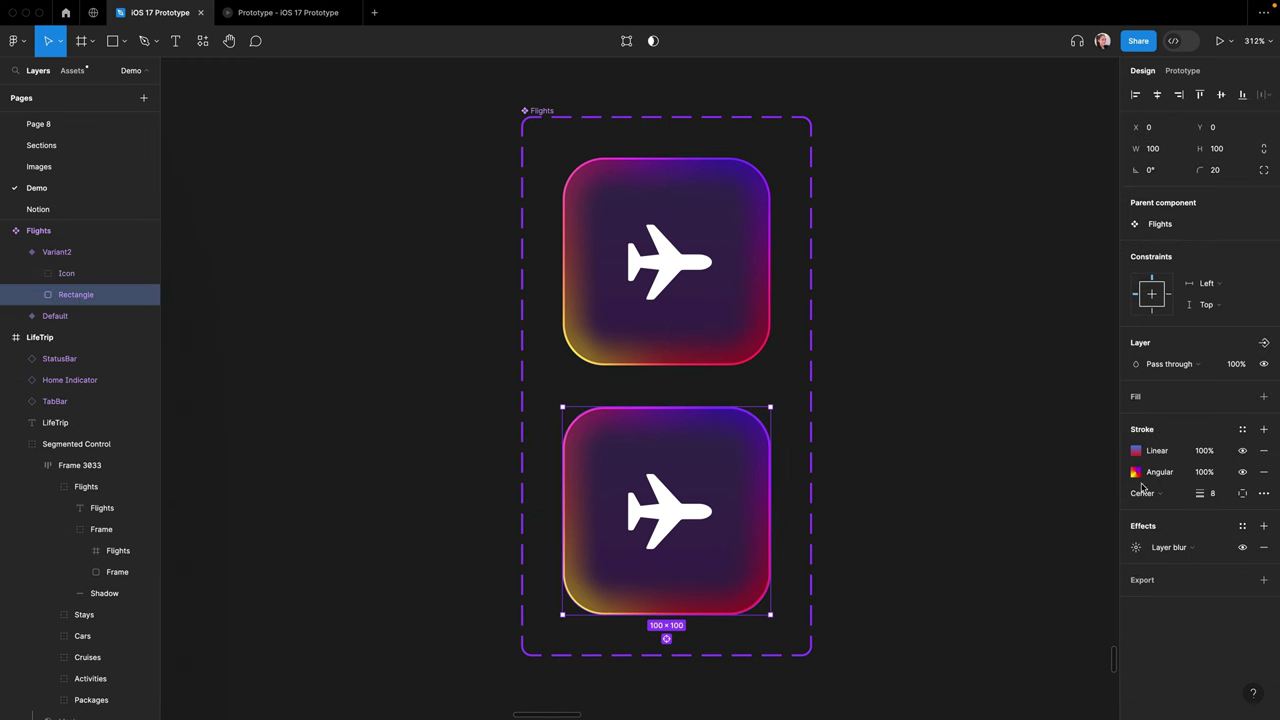
{"action": "left_click", "coordinate": [1215, 497]}
{"action": "type", "text": "30"}
{"action": "key", "text": "Return"}
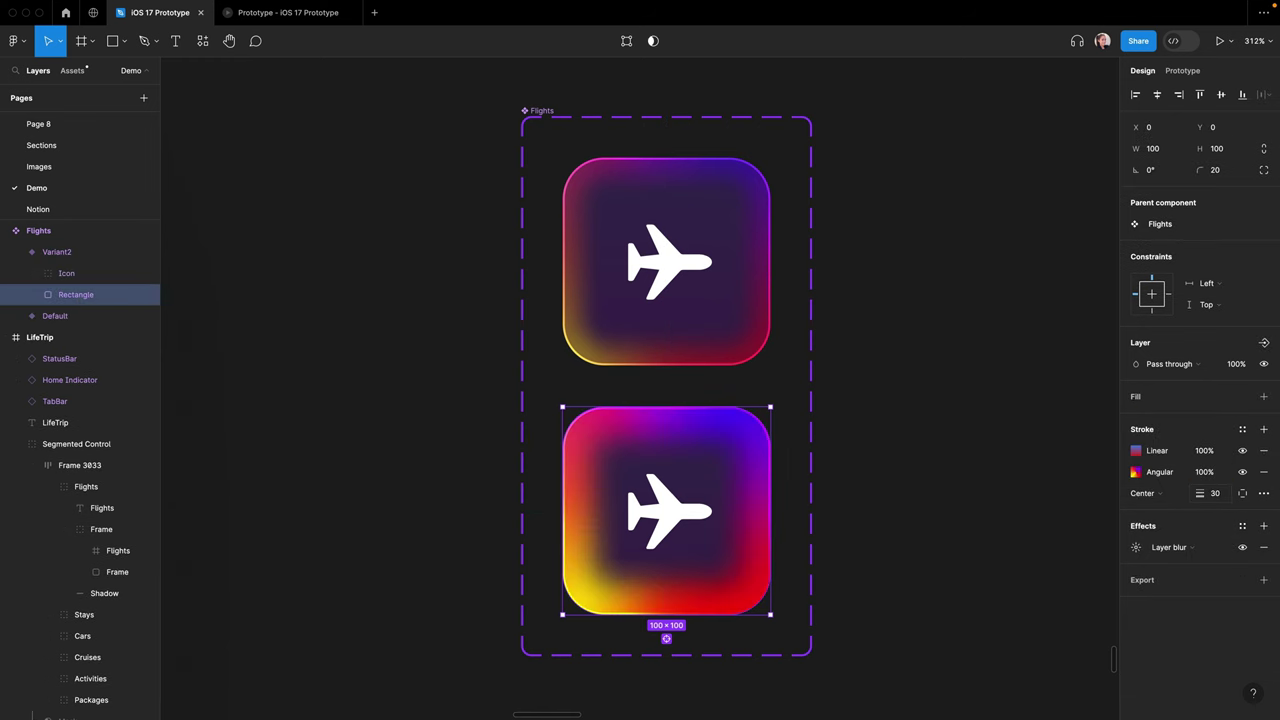
{"action": "left_click", "coordinate": [1136, 547]}
{"action": "type", "text": "50"}
{"action": "key", "text": "Return"}
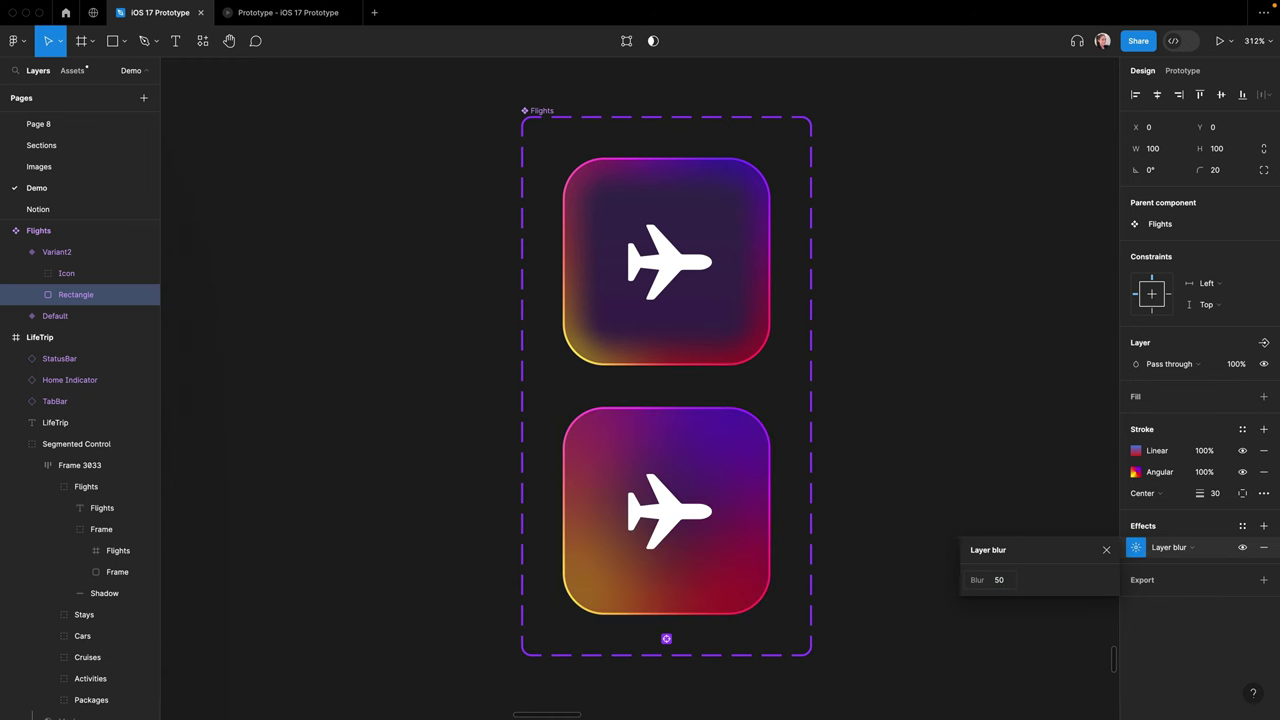
{"action": "left_click", "coordinate": [963, 607]}
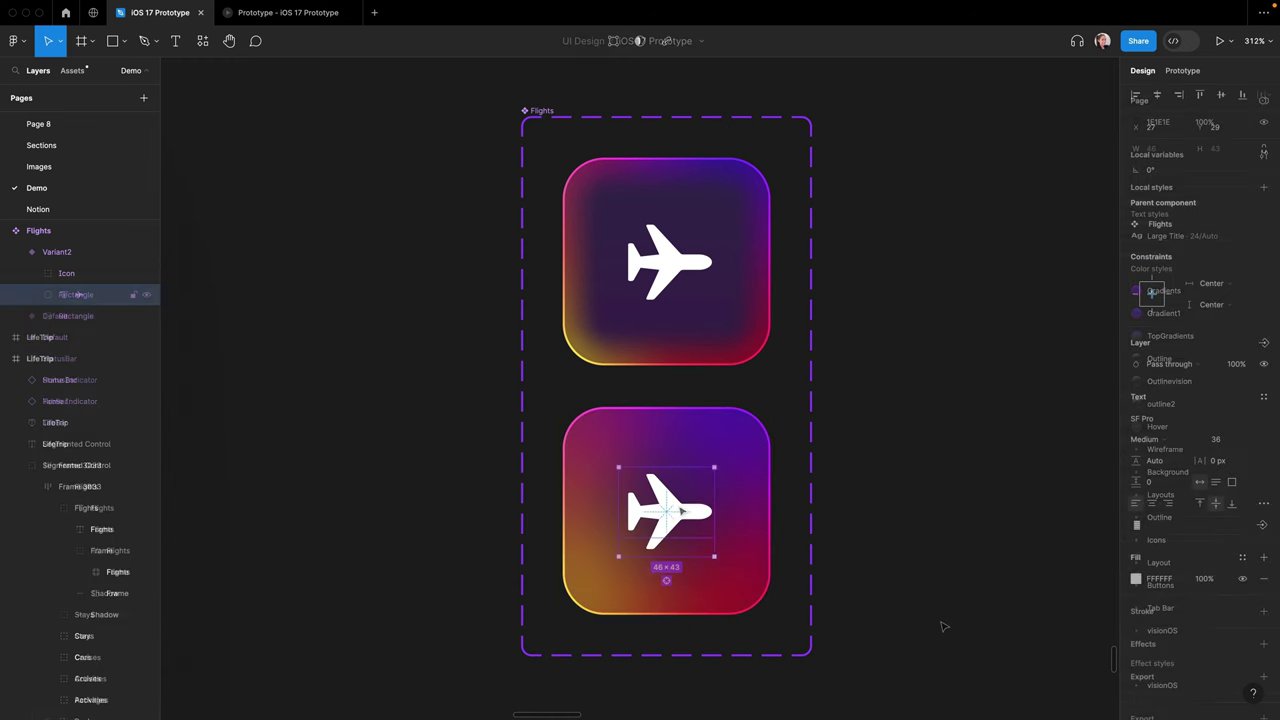
- Enlarge the second variant's plane icon to font size 50 and centre it horizontally in the frame
{"action": "left_click", "coordinate": [1218, 442]}
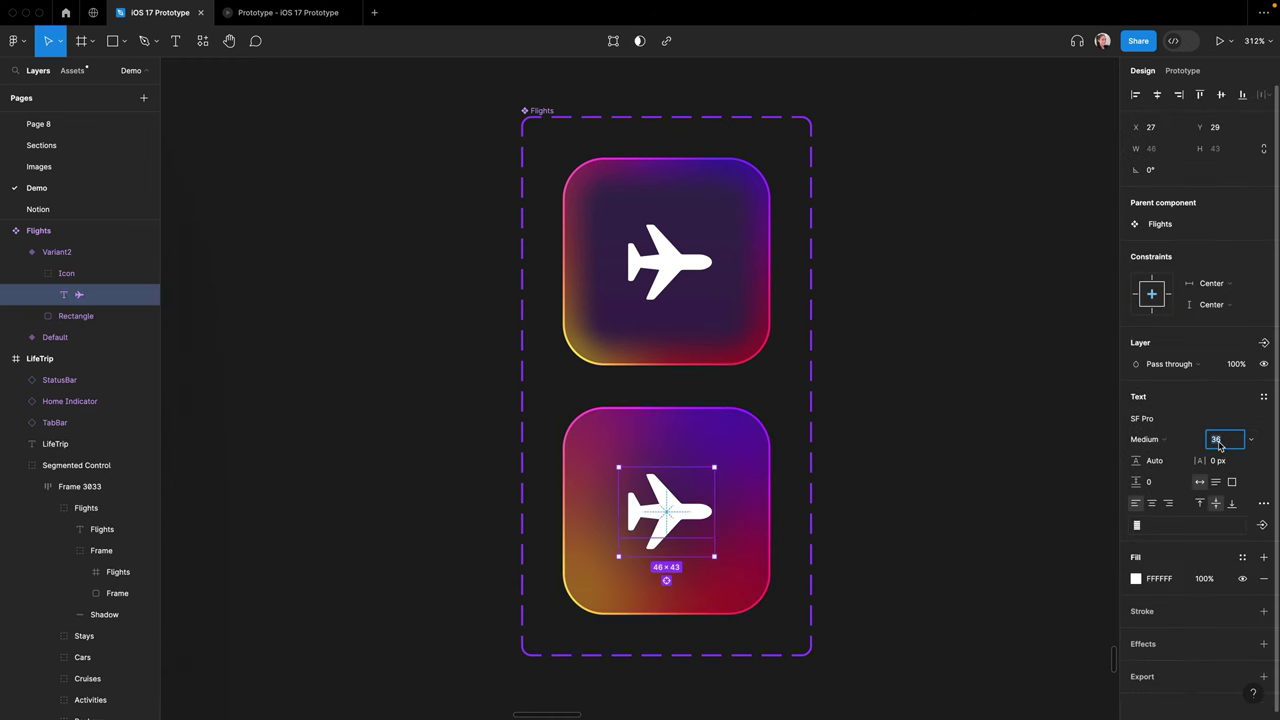
{"action": "type", "text": "50"}
{"action": "key", "text": "Return"}
{"action": "left_click", "coordinate": [62, 273]}
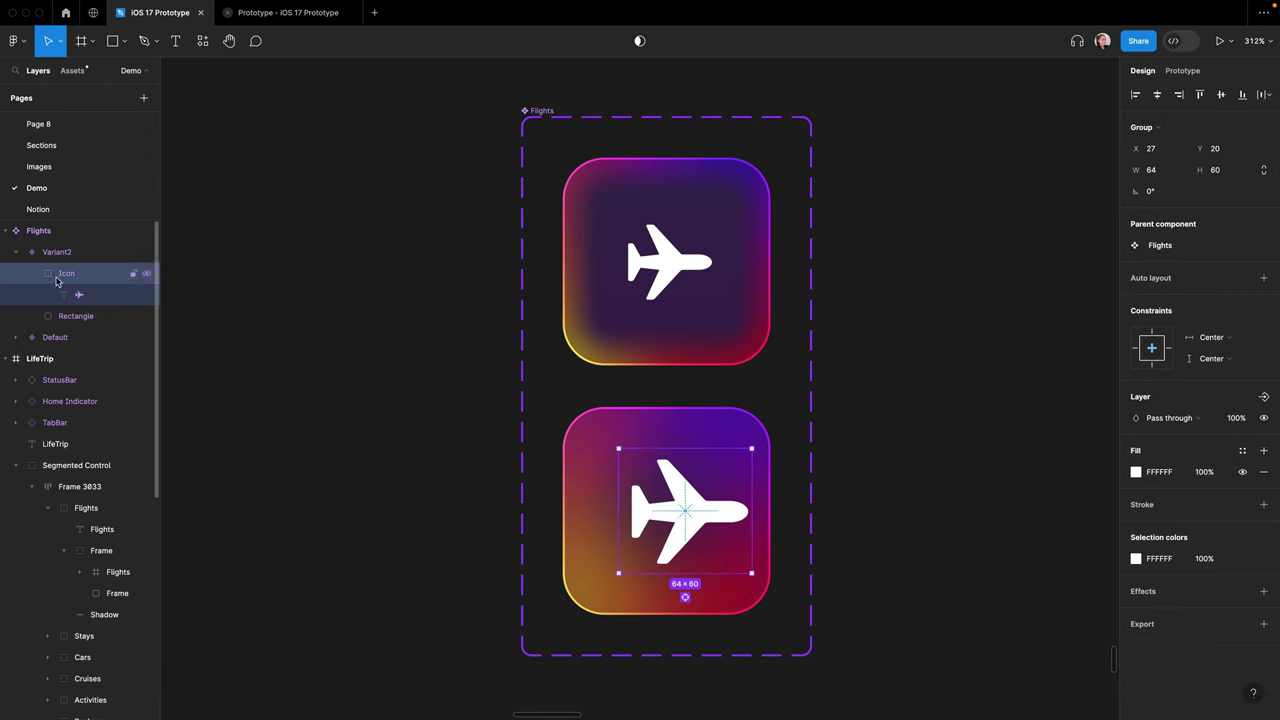
{"action": "left_click", "coordinate": [1157, 96]}
{"action": "left_click", "coordinate": [986, 451]}
- Add a third variant to the Flights component and hide its gradient rectangle
{"action": "left_click", "coordinate": [686, 541]}
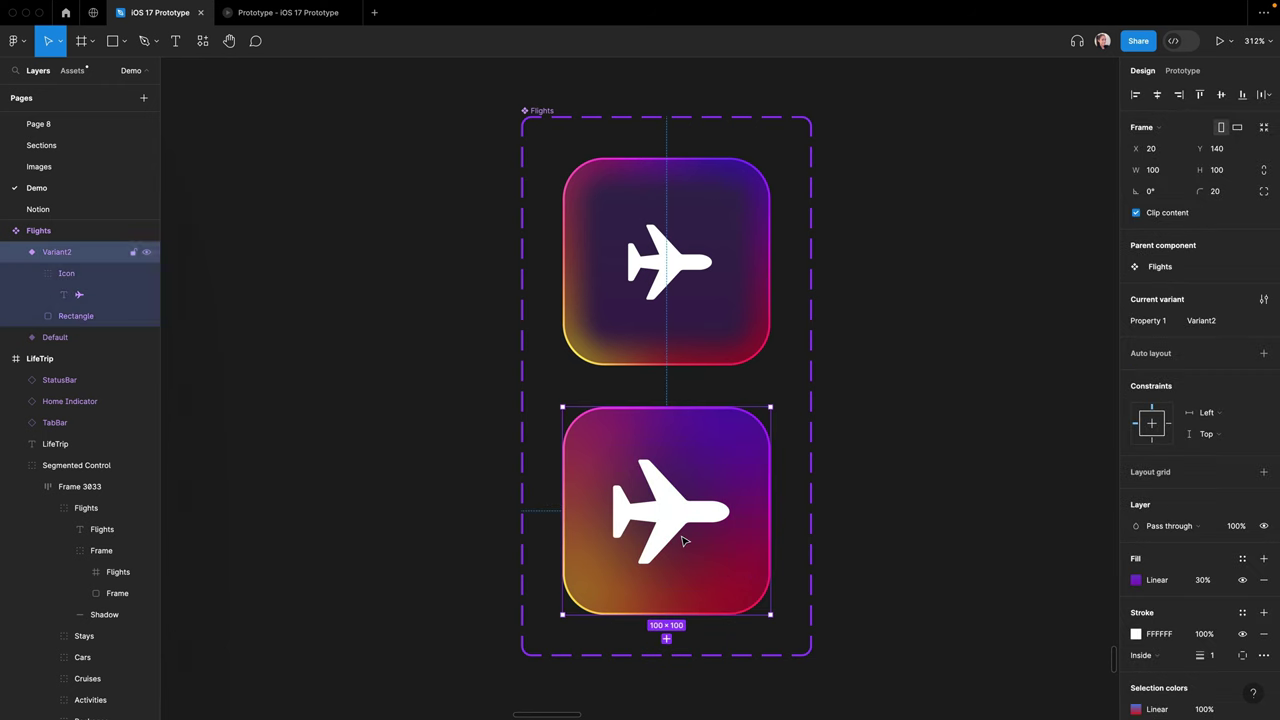
{"action": "left_click", "coordinate": [667, 638]}
{"action": "scroll", "coordinate": [853, 330], "scroll_direction": "down", "scroll_amount": 5}
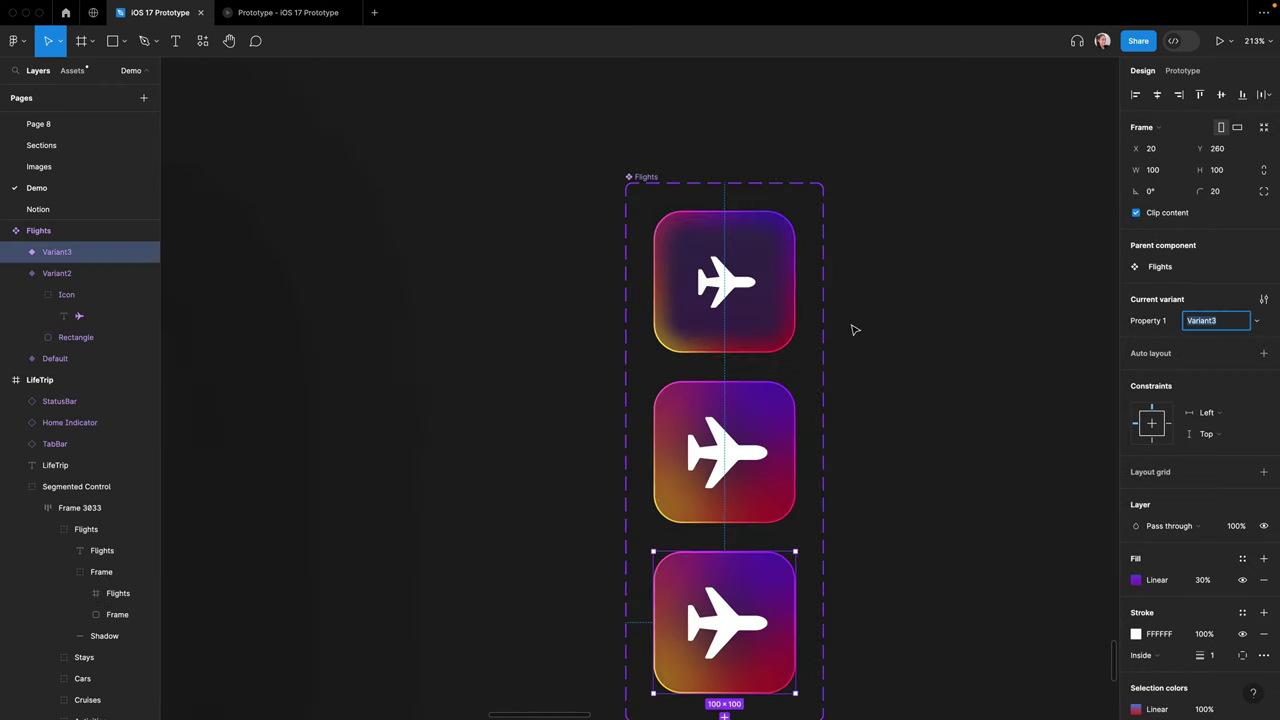
{"action": "left_click", "coordinate": [814, 342]}
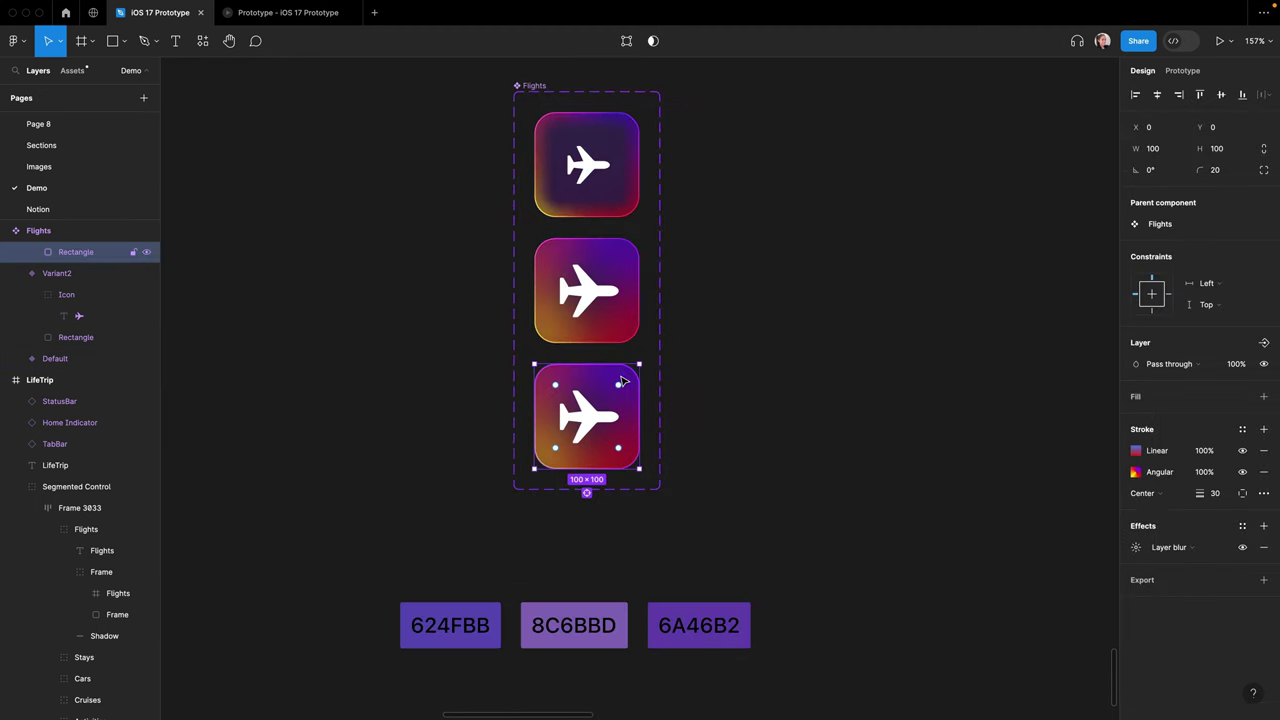
{"action": "left_click", "coordinate": [147, 252]}
{"action": "left_click", "coordinate": [466, 309]}
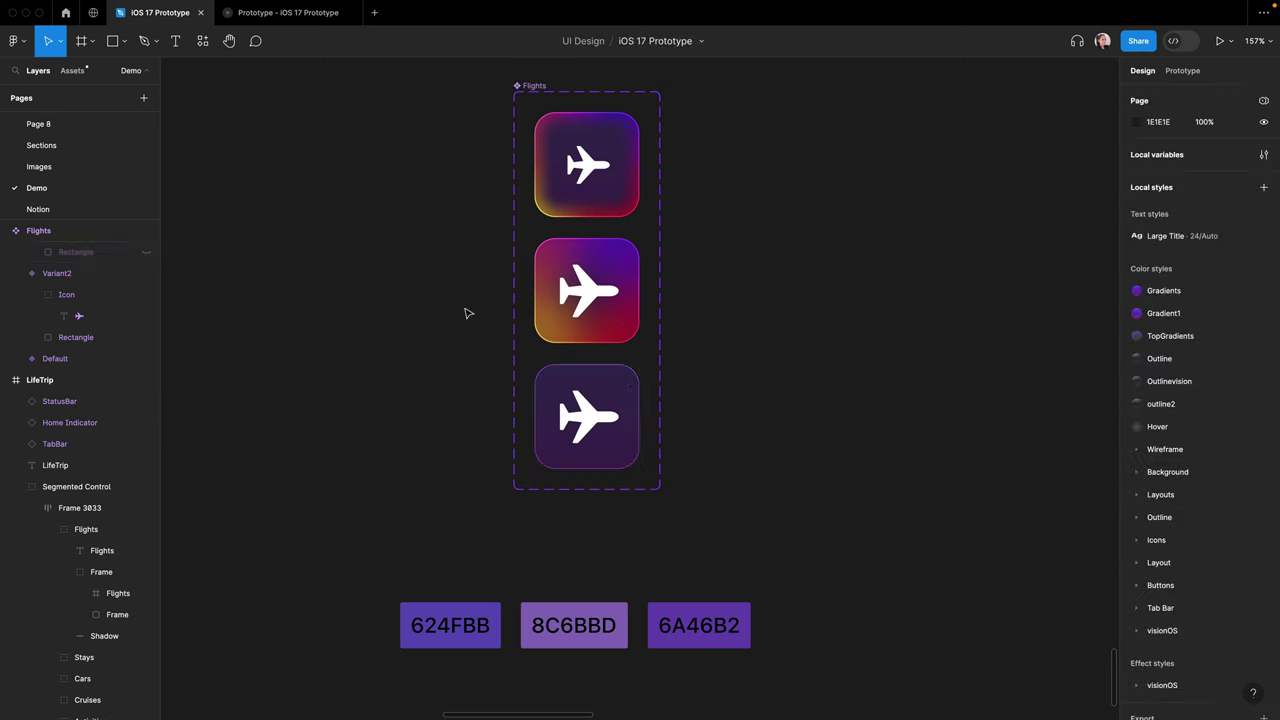
- Set the first stop of the third variant's linear fill to the sampled swatch colour 624FBB at 30% opacity
{"action": "left_click", "coordinate": [631, 383]}
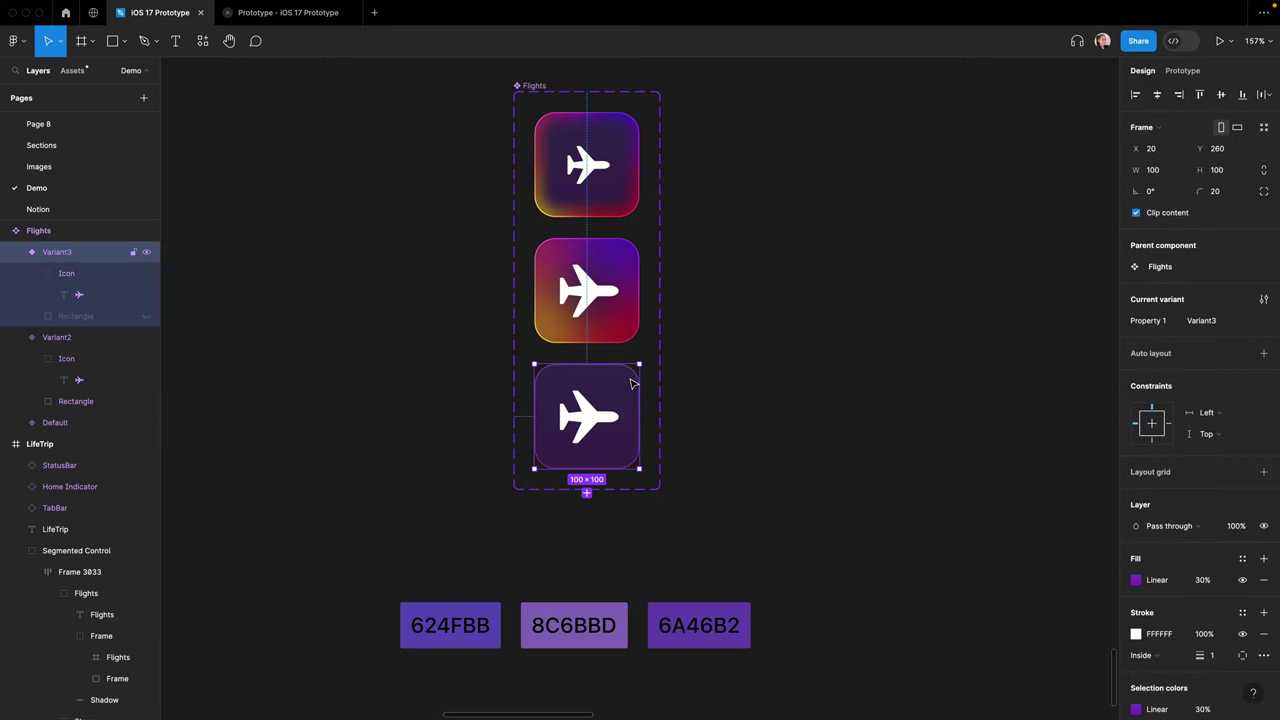
{"action": "left_click", "coordinate": [1135, 580]}
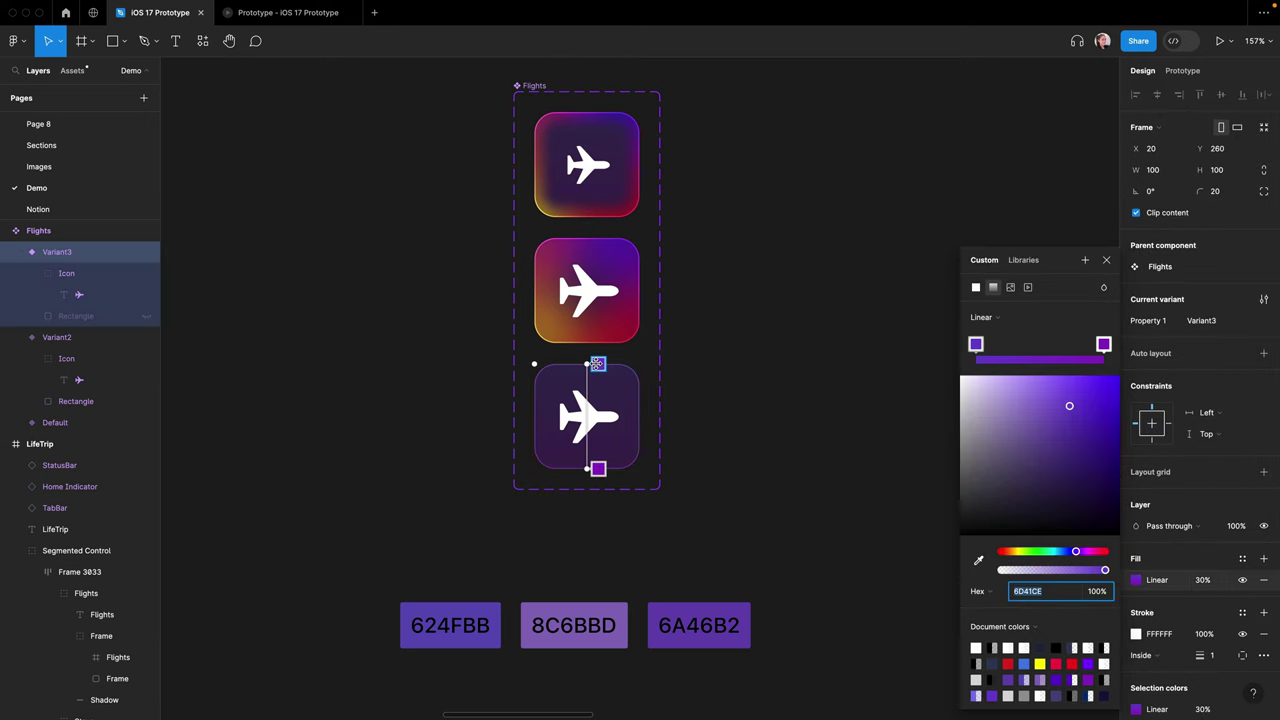
{"action": "left_click", "coordinate": [978, 560]}
{"action": "left_click", "coordinate": [416, 606]}
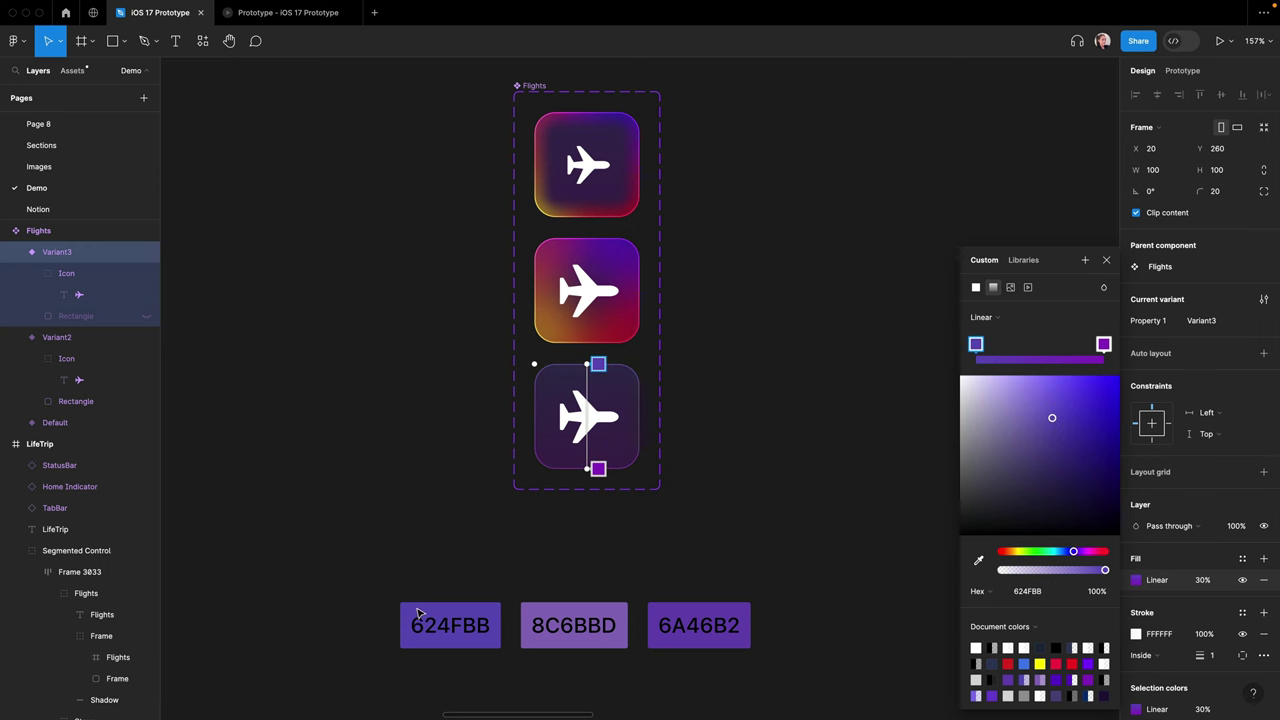
{"action": "left_click", "coordinate": [1093, 593]}
{"action": "type", "text": "30"}
{"action": "key", "text": "Return"}
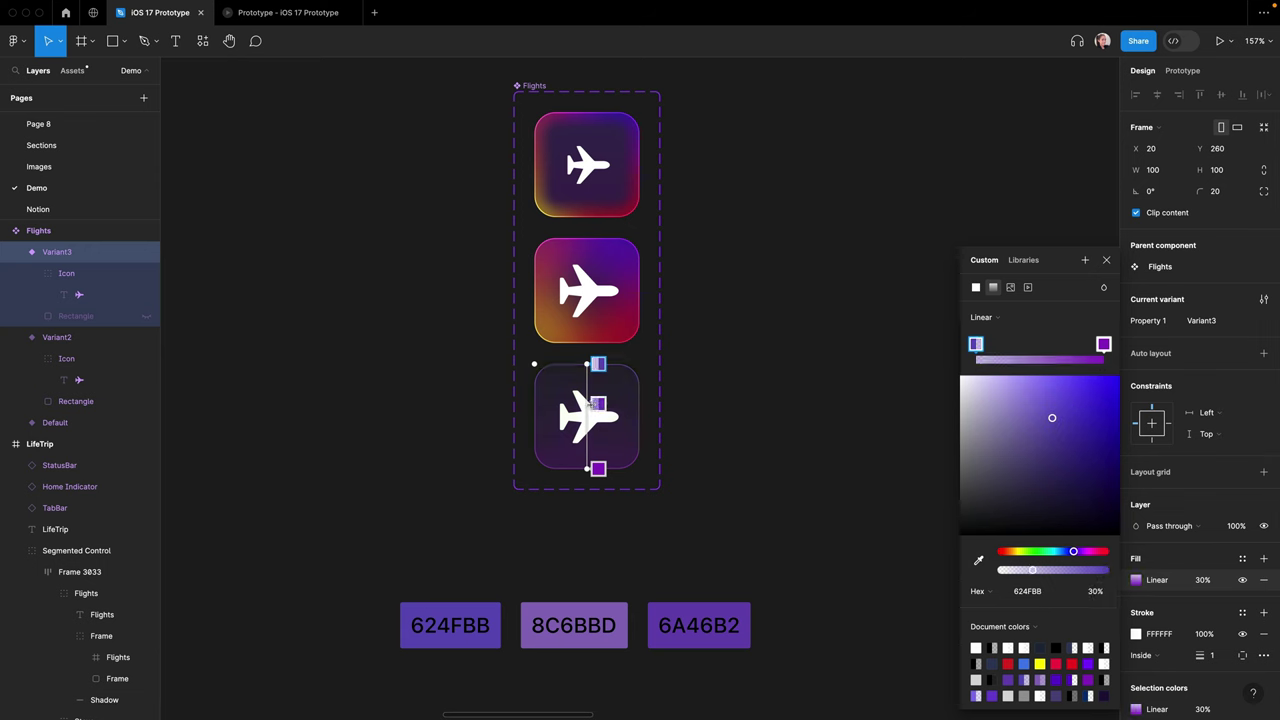
- Add a middle stop to the third variant's fill gradient, sampled from the 8C6BBD swatch, at 60% opacity
{"action": "left_click", "coordinate": [597, 418]}
{"action": "key", "text": "i"}
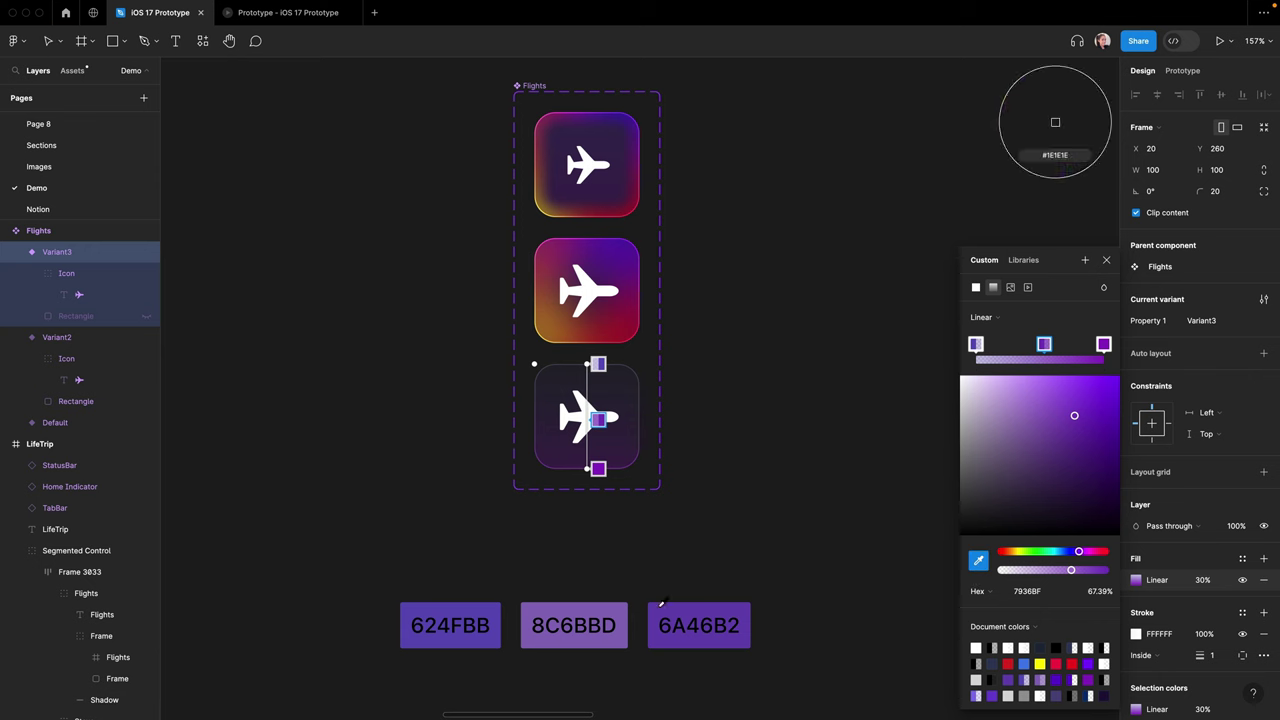
{"action": "left_click", "coordinate": [565, 607]}
{"action": "left_click", "coordinate": [1096, 591]}
{"action": "type", "text": "60"}
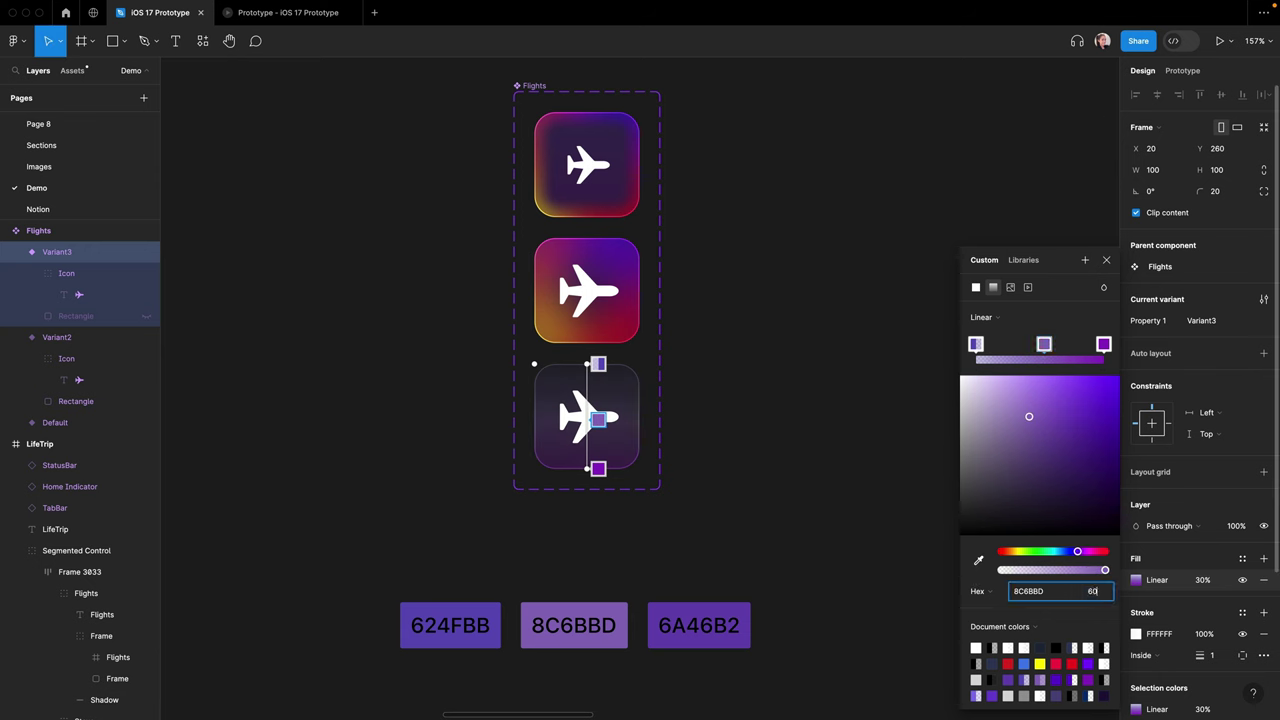
{"action": "key", "text": "Return"}
- Sample the 6A46B2 swatch for the last stop of the third variant's fill gradient and close the colour picker
{"action": "left_click", "coordinate": [597, 468]}
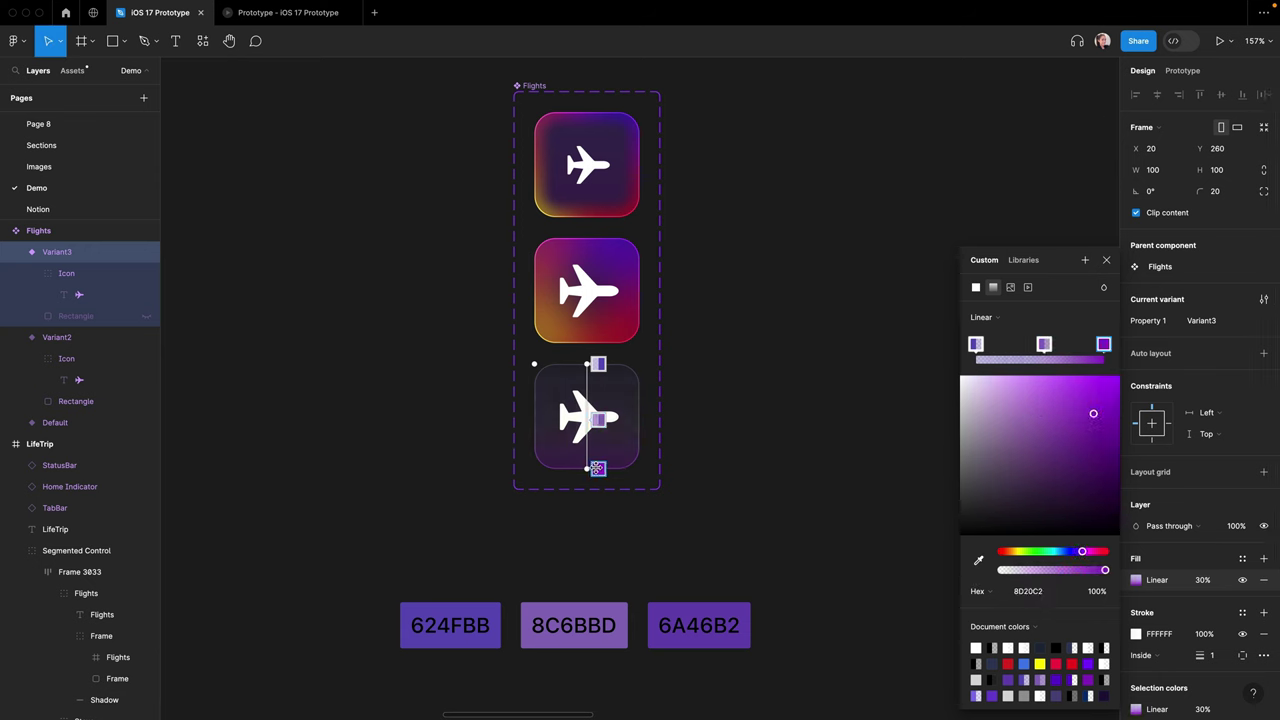
{"action": "left_click", "coordinate": [979, 560]}
{"action": "left_click", "coordinate": [740, 604]}
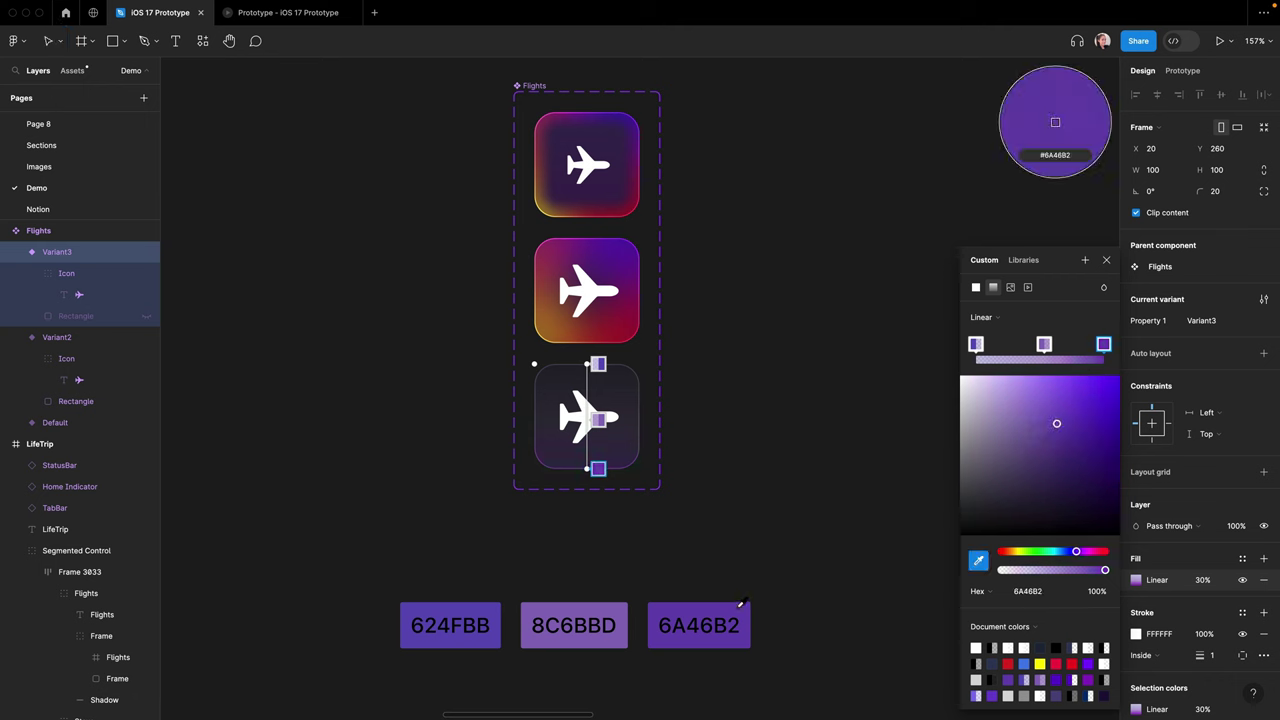
{"action": "left_click", "coordinate": [1107, 260]}
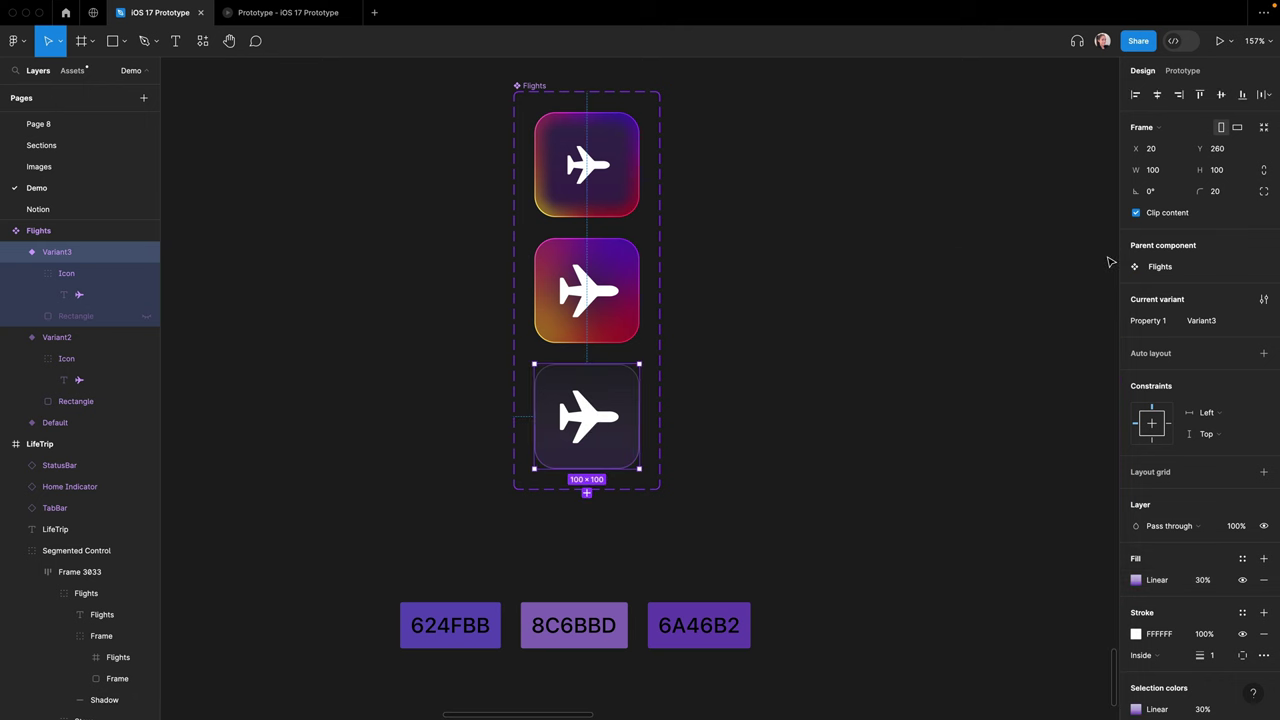
{"action": "left_click", "coordinate": [1031, 289]}
- Reduce the third variant's plane icon to font size 36 and centre it in the frame
{"action": "left_click", "coordinate": [590, 420]}
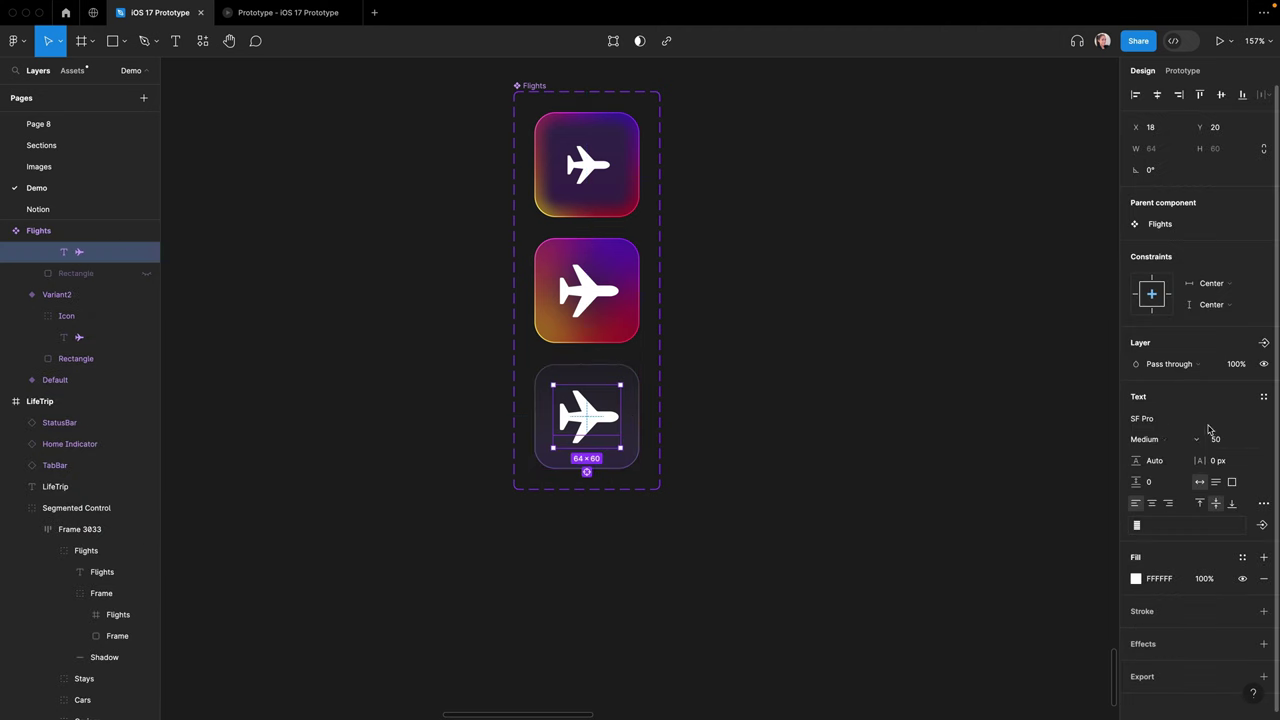
{"action": "left_click", "coordinate": [1218, 440]}
{"action": "type", "text": "36"}
{"action": "key", "text": "Return"}
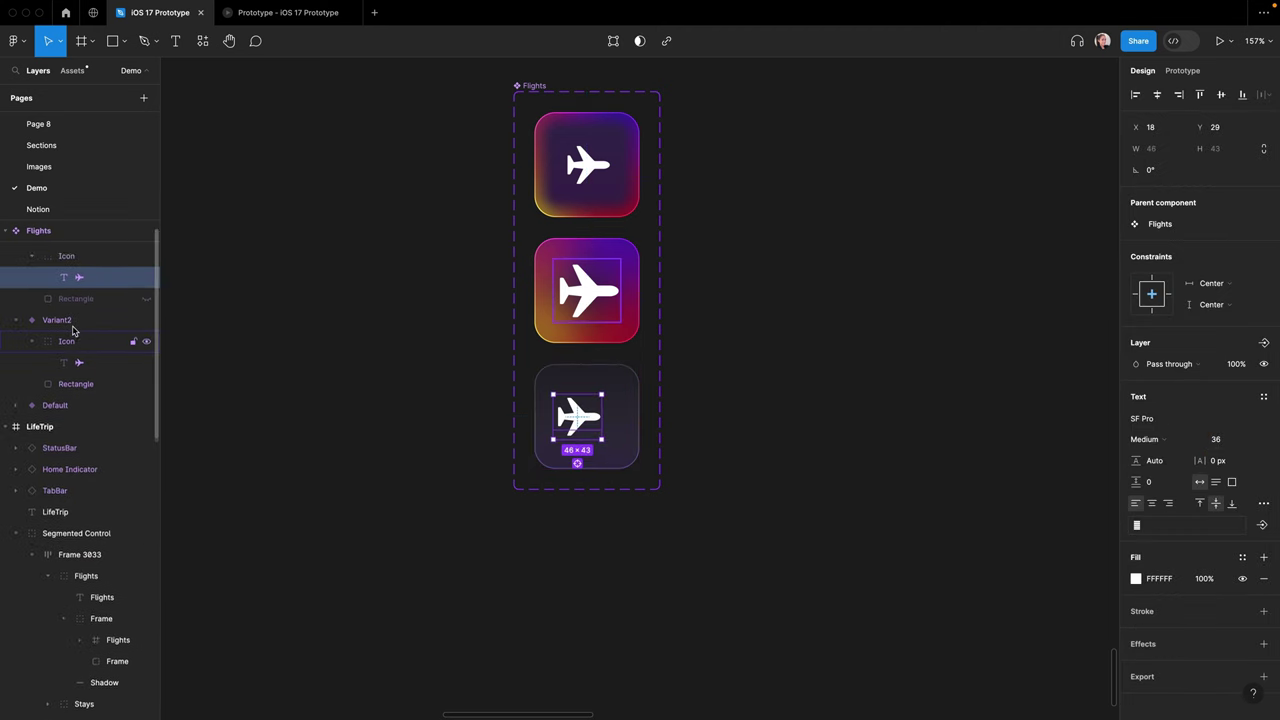
{"action": "key", "text": "Escape"}
{"action": "left_click", "coordinate": [785, 267]}
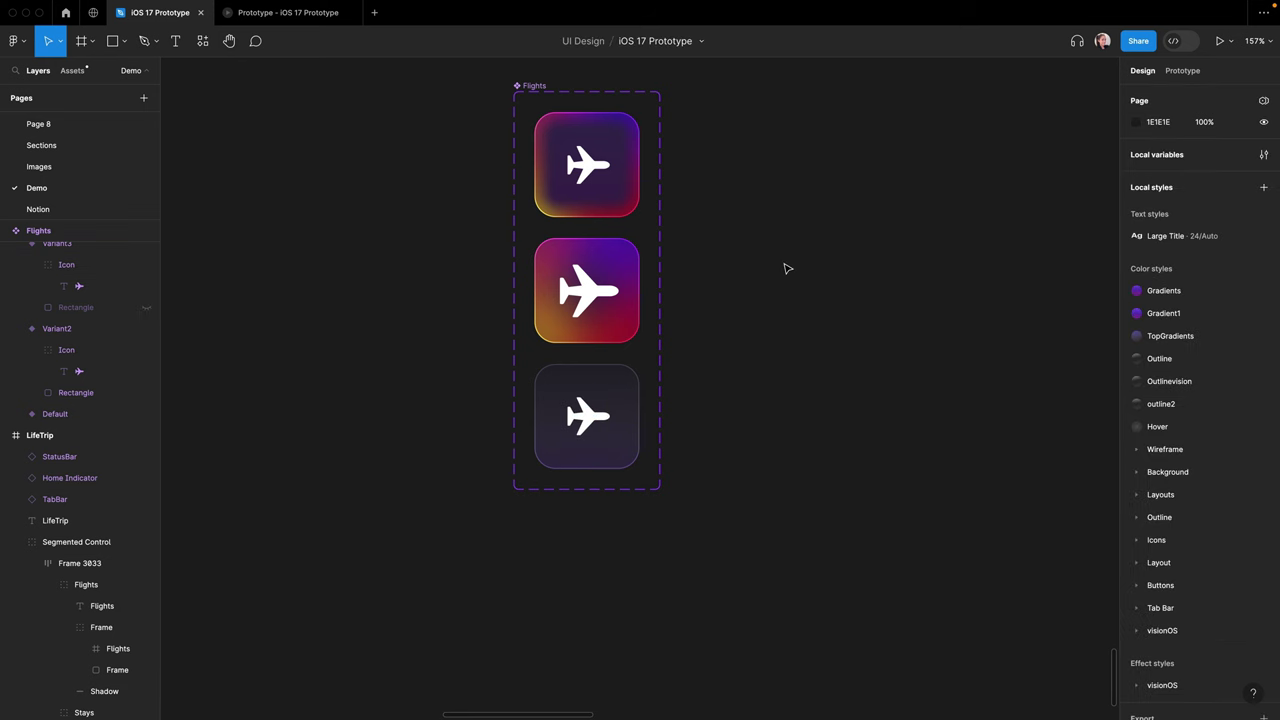
- Lower the fill opacity of the third variant's plane icon to 60%
{"action": "scroll", "coordinate": [786, 268], "scroll_direction": "up", "scroll_amount": 2}
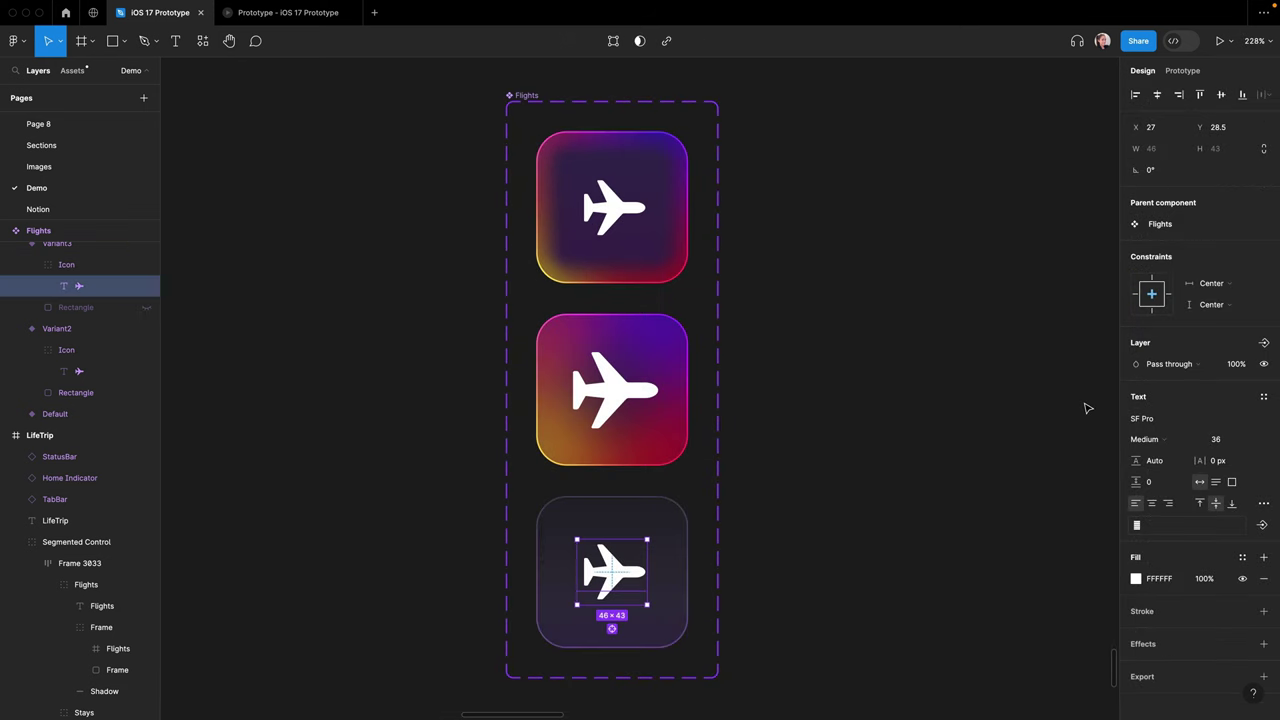
{"action": "left_click", "coordinate": [1205, 579]}
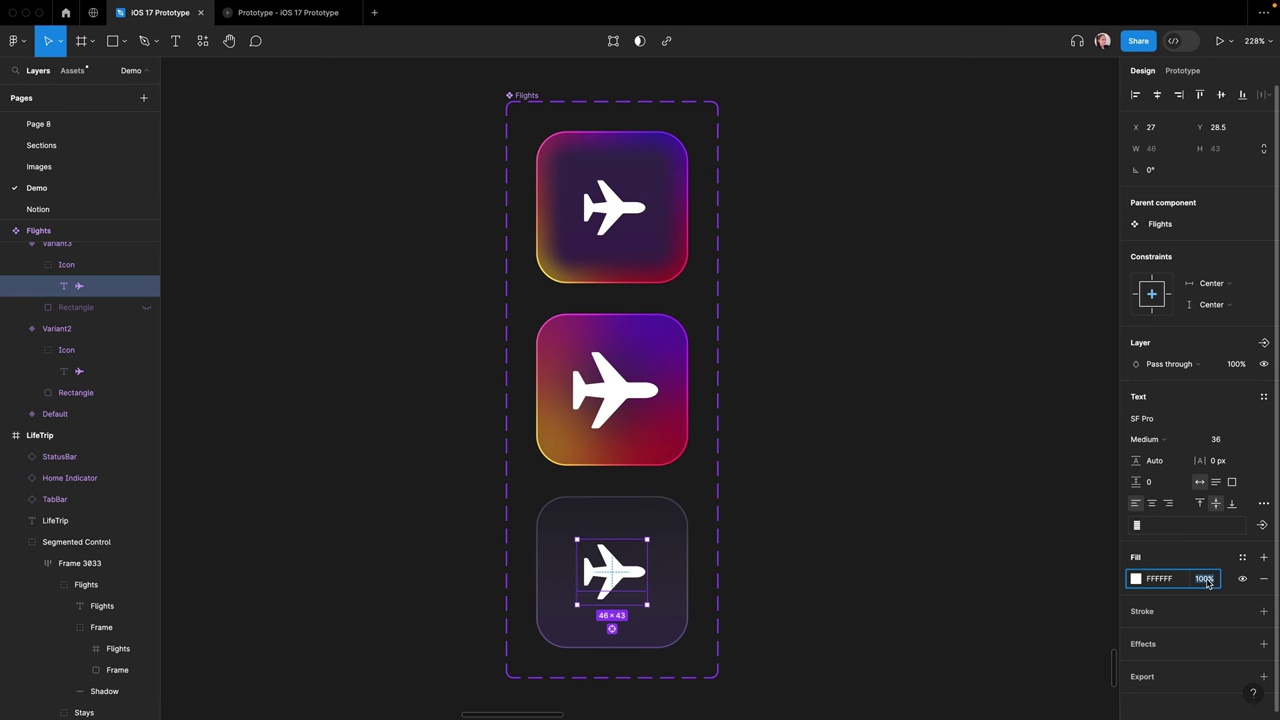
{"action": "type", "text": "60"}
{"action": "key", "text": "Return"}
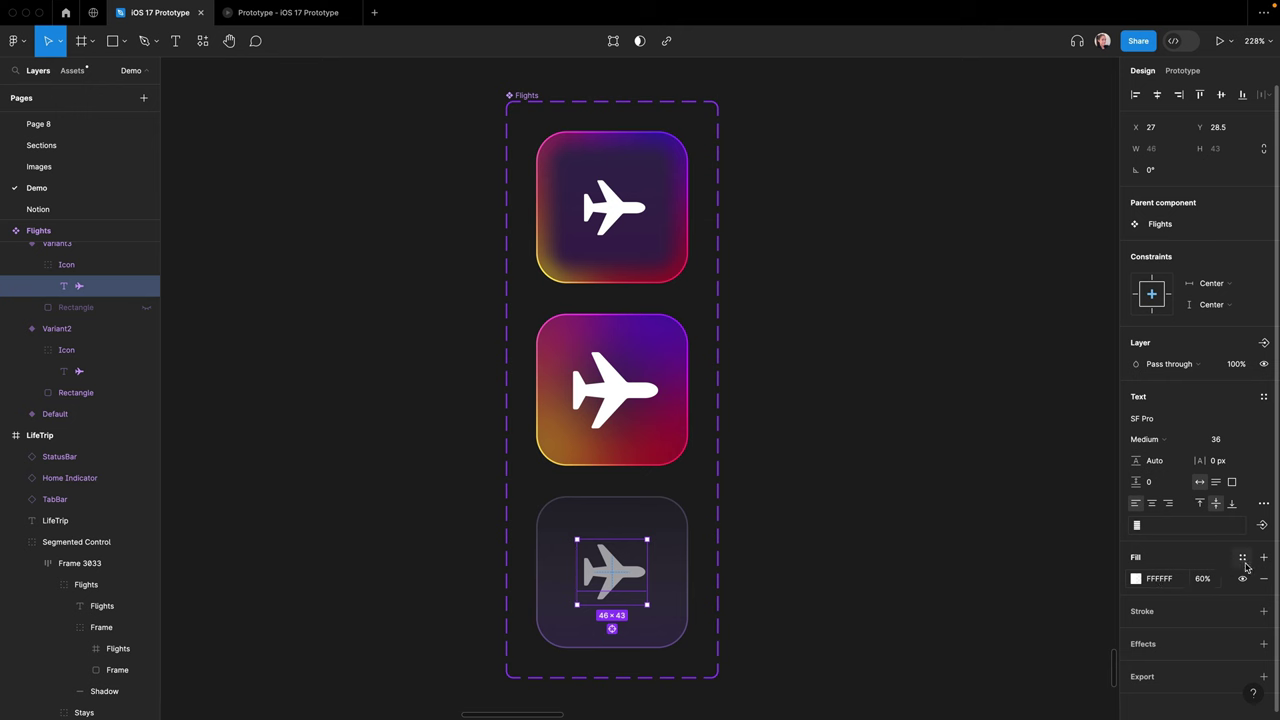
{"action": "left_click", "coordinate": [726, 307]}
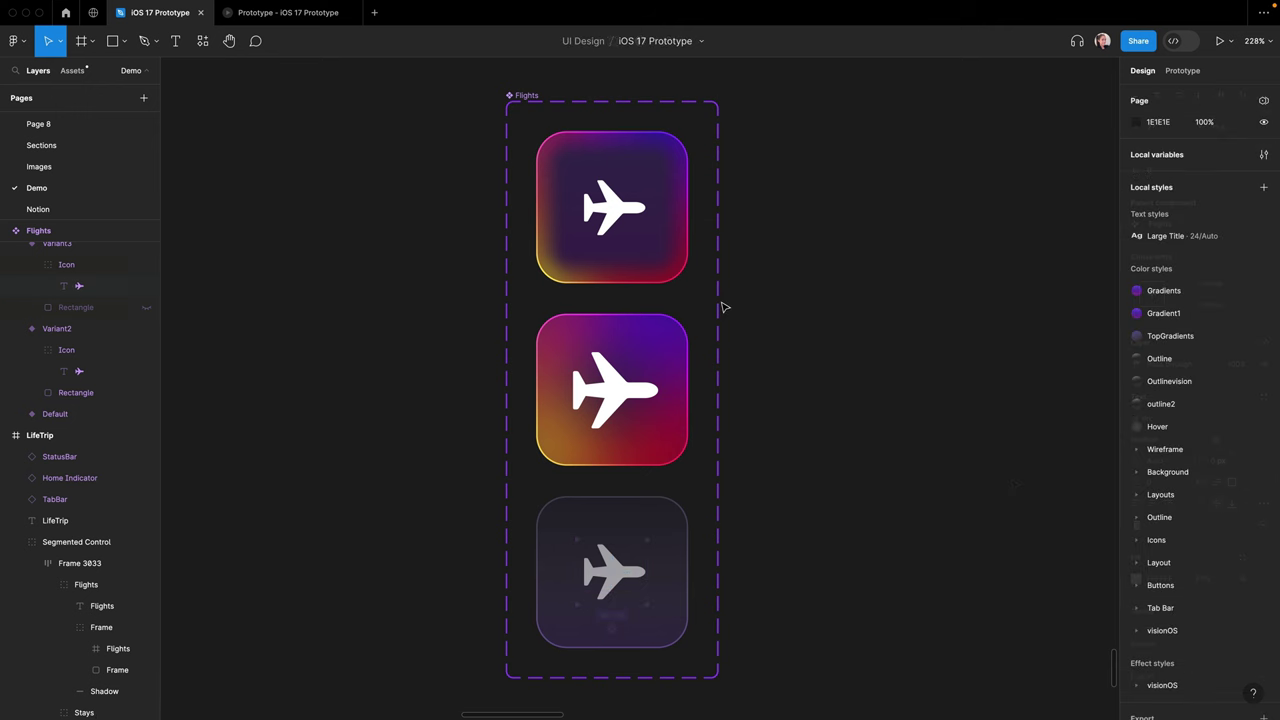
- Apply auto layout to the Flights component set and reorder its variants to Variant3, Variant2, Default
{"action": "left_click", "coordinate": [527, 96]}
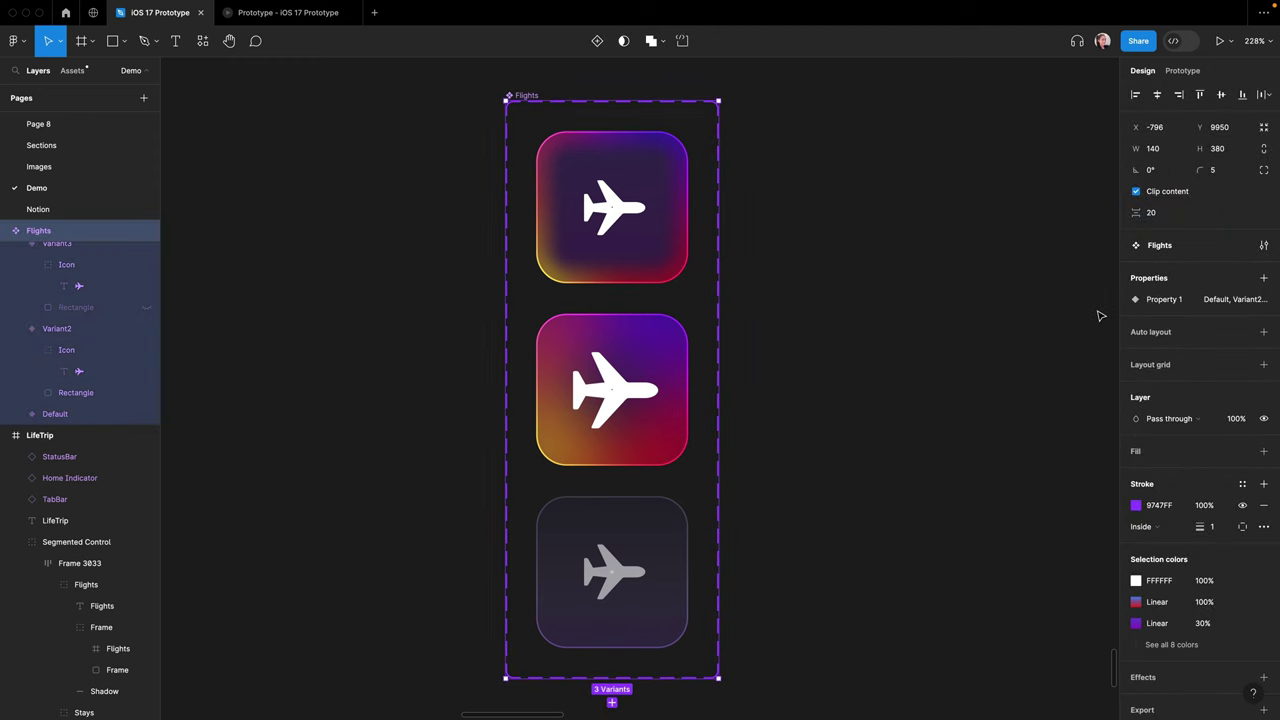
{"action": "left_click", "coordinate": [1262, 334]}
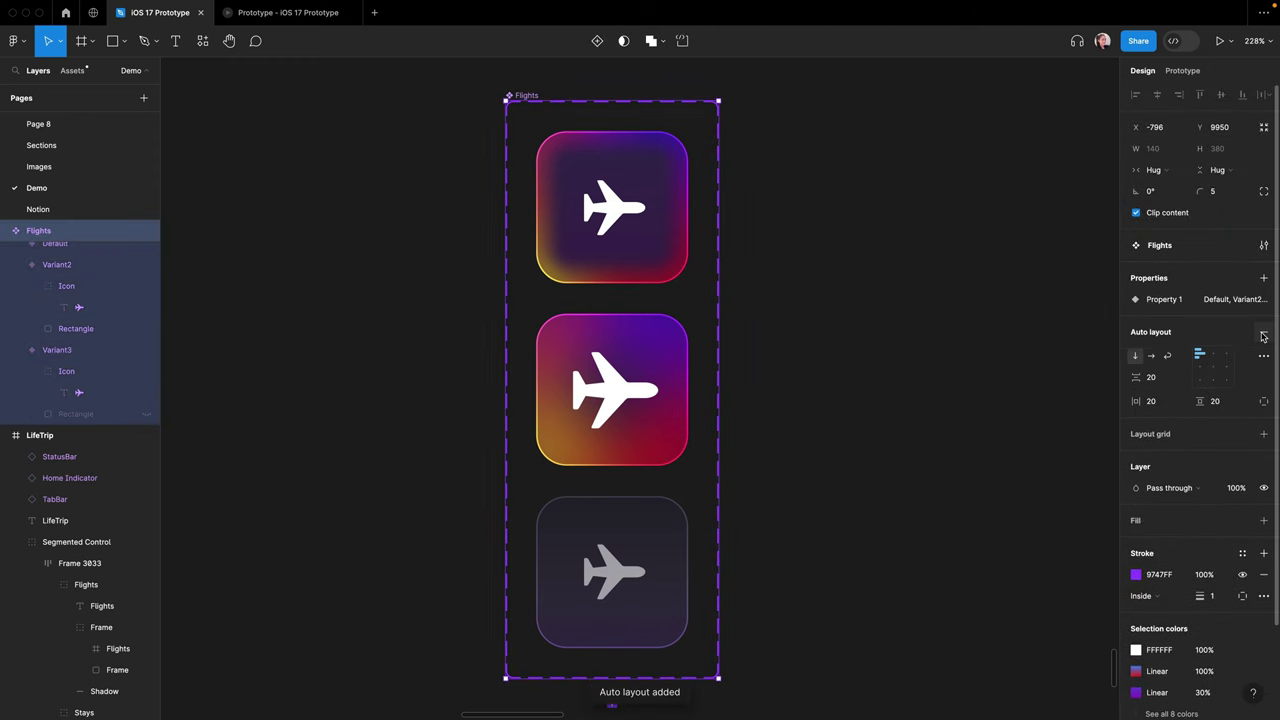
{"action": "left_click", "coordinate": [641, 545]}
{"action": "left_click_drag", "start_coordinate": [641, 545], "coordinate": [646, 194]}
{"action": "left_click", "coordinate": [629, 366]}
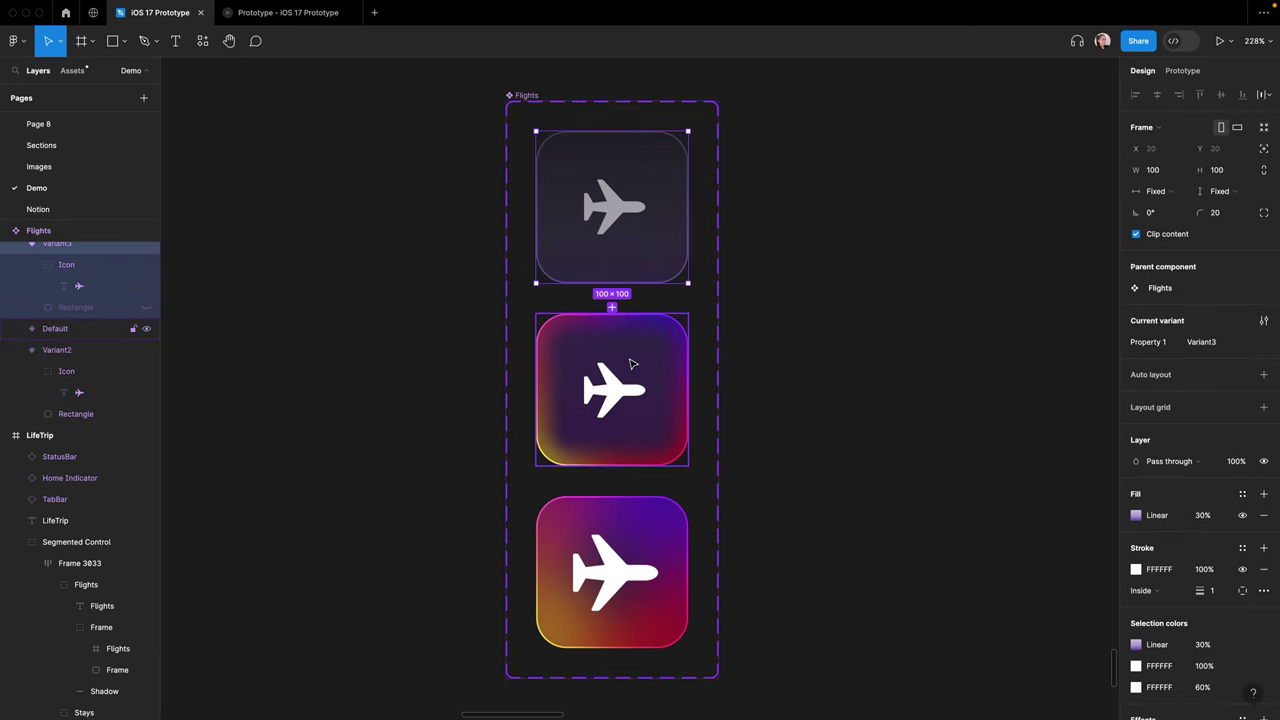
{"action": "left_click_drag", "start_coordinate": [630, 364], "coordinate": [632, 550]}
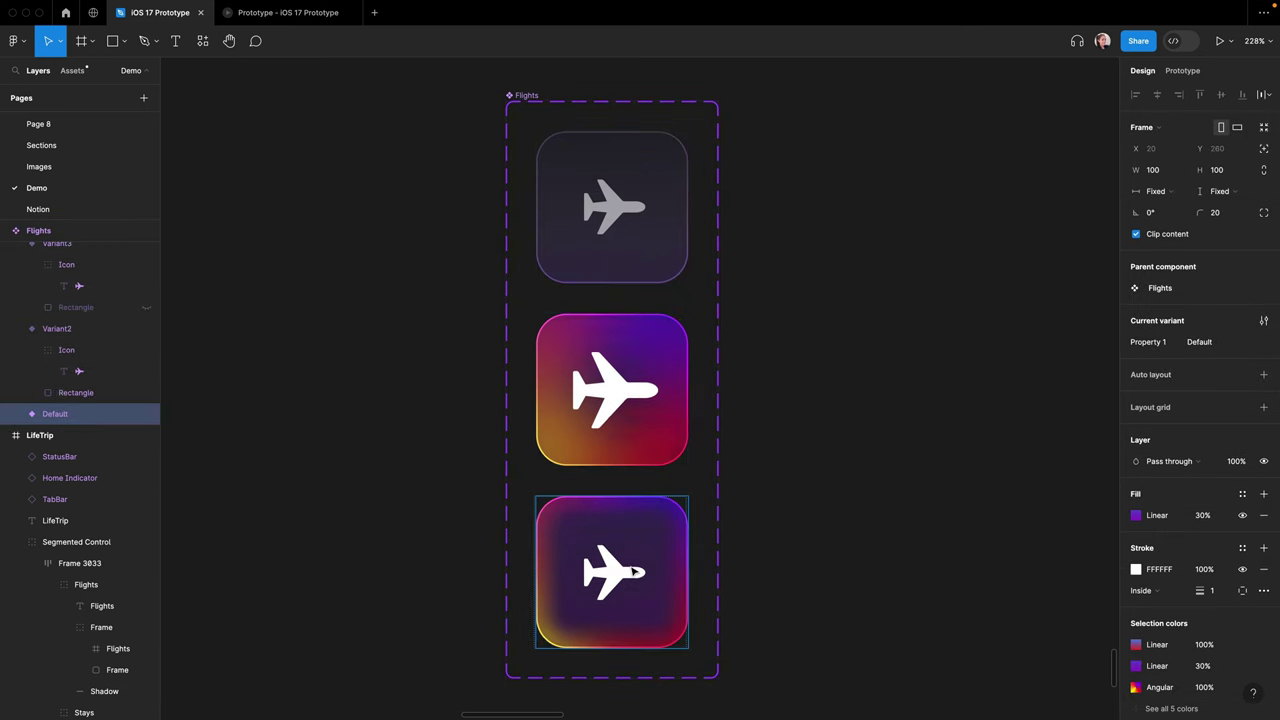
{"action": "left_click", "coordinate": [826, 537]}
{"action": "scroll", "coordinate": [763, 363], "scroll_direction": "down", "scroll_amount": 2}
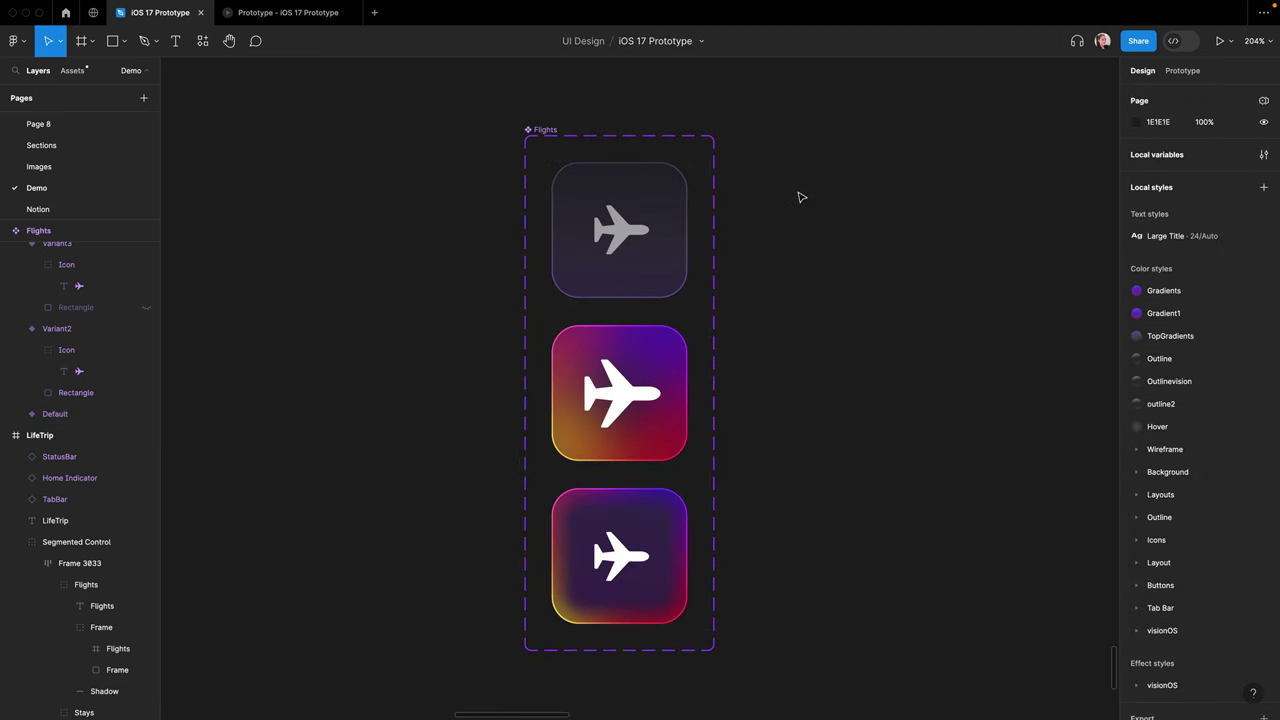
- Rename the component set's variant property from Property 1 to "Flights"
{"action": "left_click", "coordinate": [545, 131]}
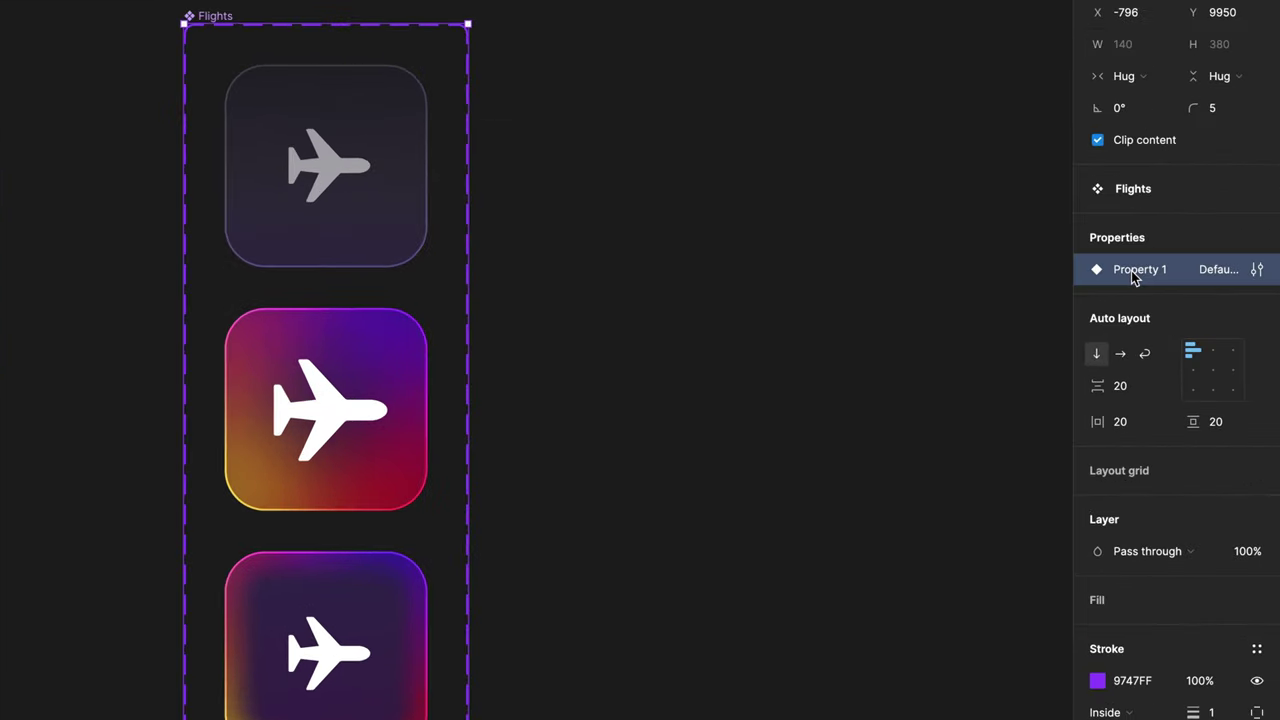
{"action": "double_click", "coordinate": [1159, 304]}
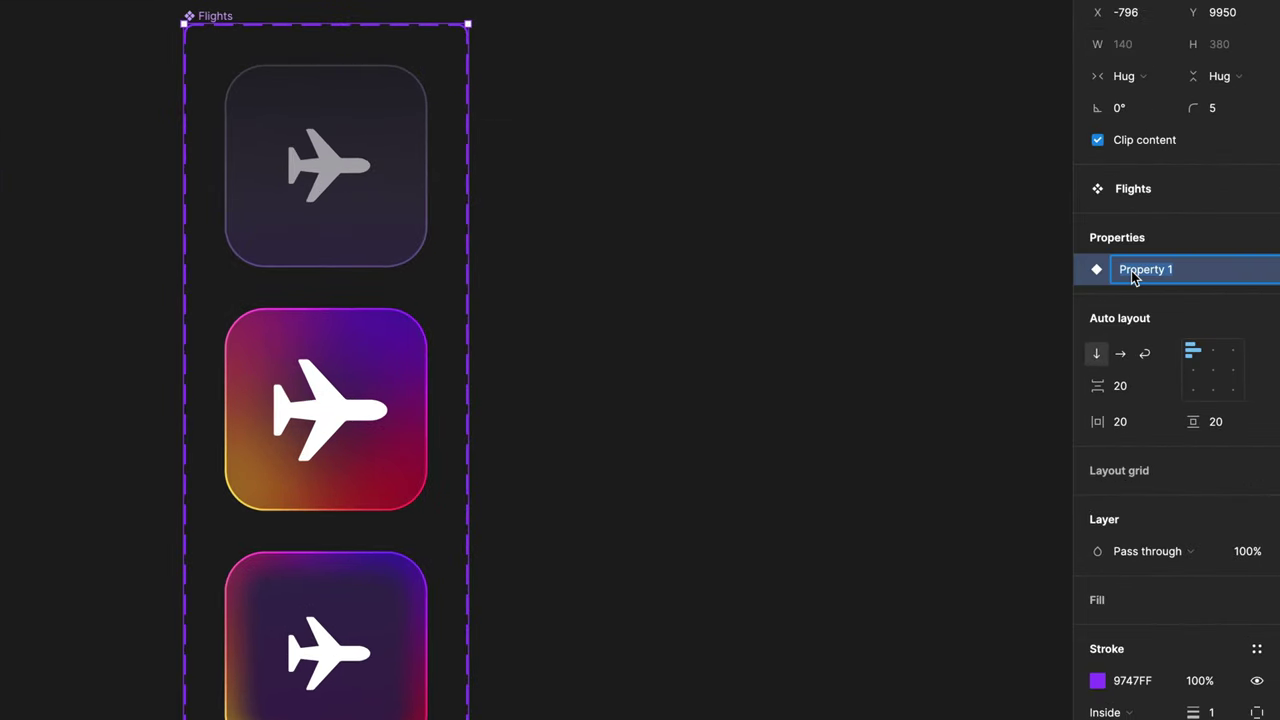
{"action": "type", "text": "Flights"}
{"action": "key", "text": "Return"}
- Change the grey, faded plane variant's Flights property value to "Default"
{"action": "left_click", "coordinate": [382, 194]}
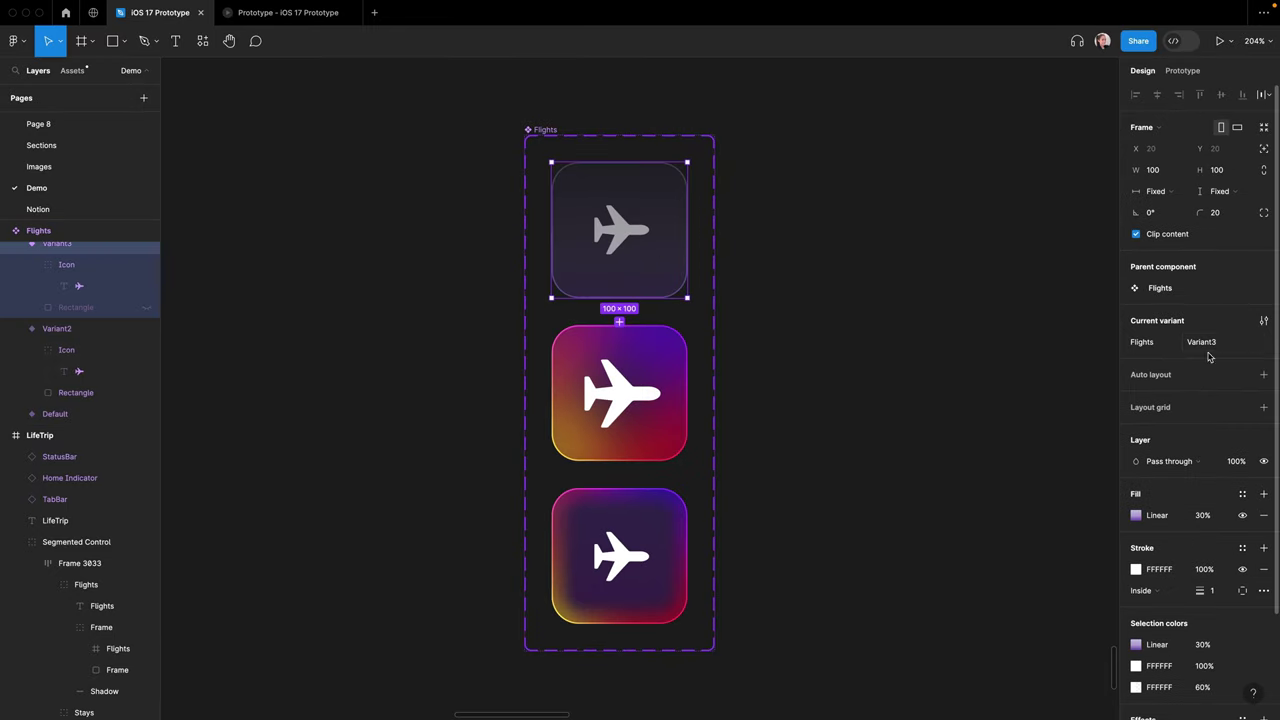
{"action": "left_click", "coordinate": [1205, 342]}
{"action": "type", "text": "Default"}
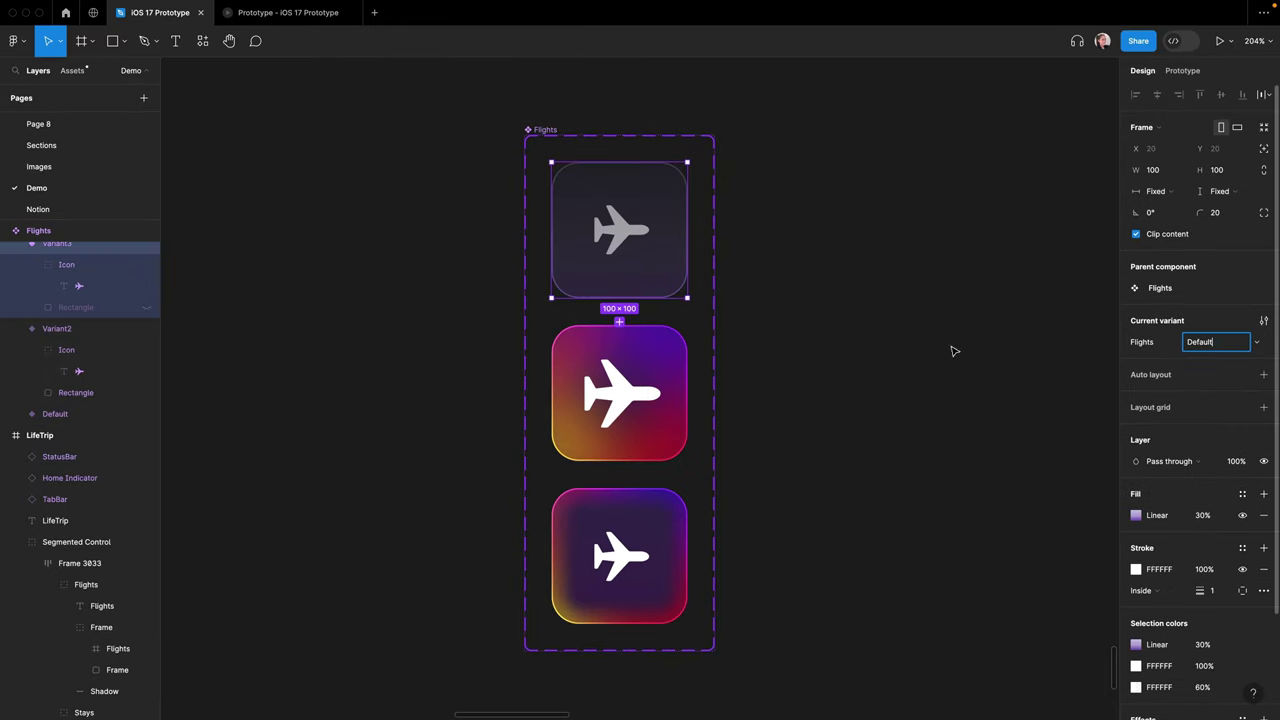
{"action": "left_click", "coordinate": [618, 366]}
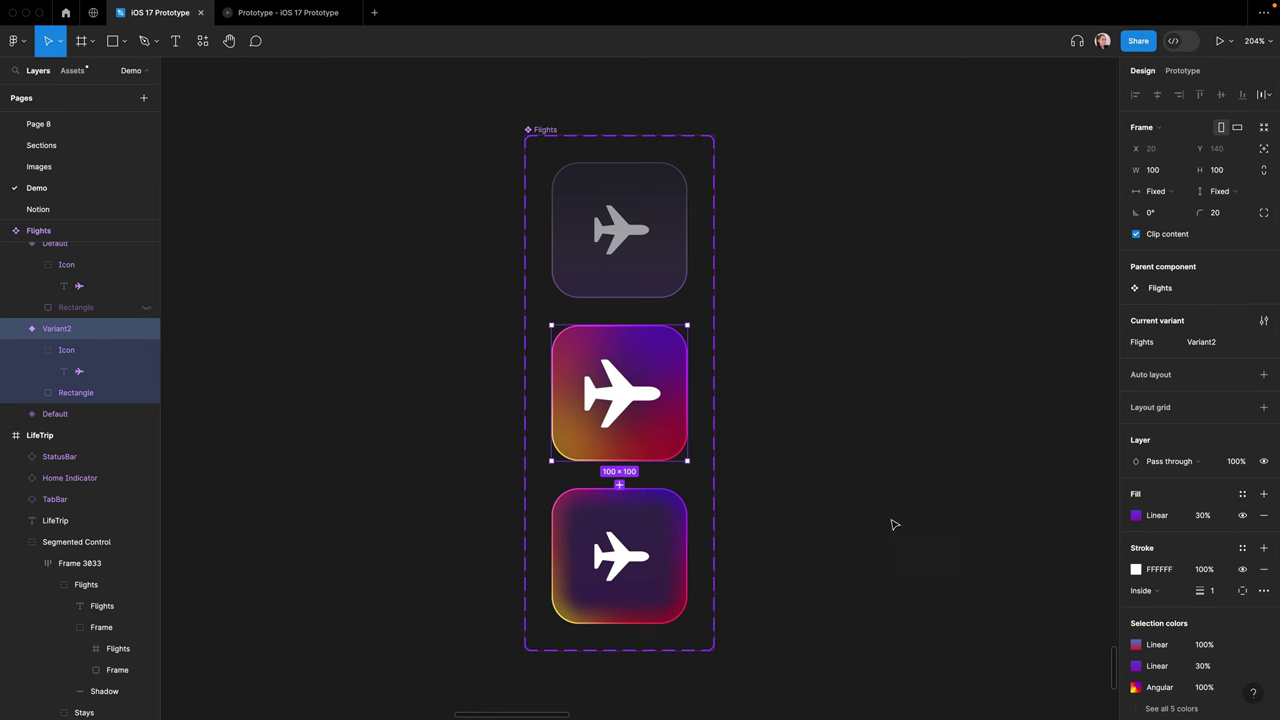
- Give the plane variant with the dark centre and gradient edge a new Flights property value, "Variant 3"
{"action": "left_click", "coordinate": [645, 535]}
{"action": "left_click", "coordinate": [1250, 343]}
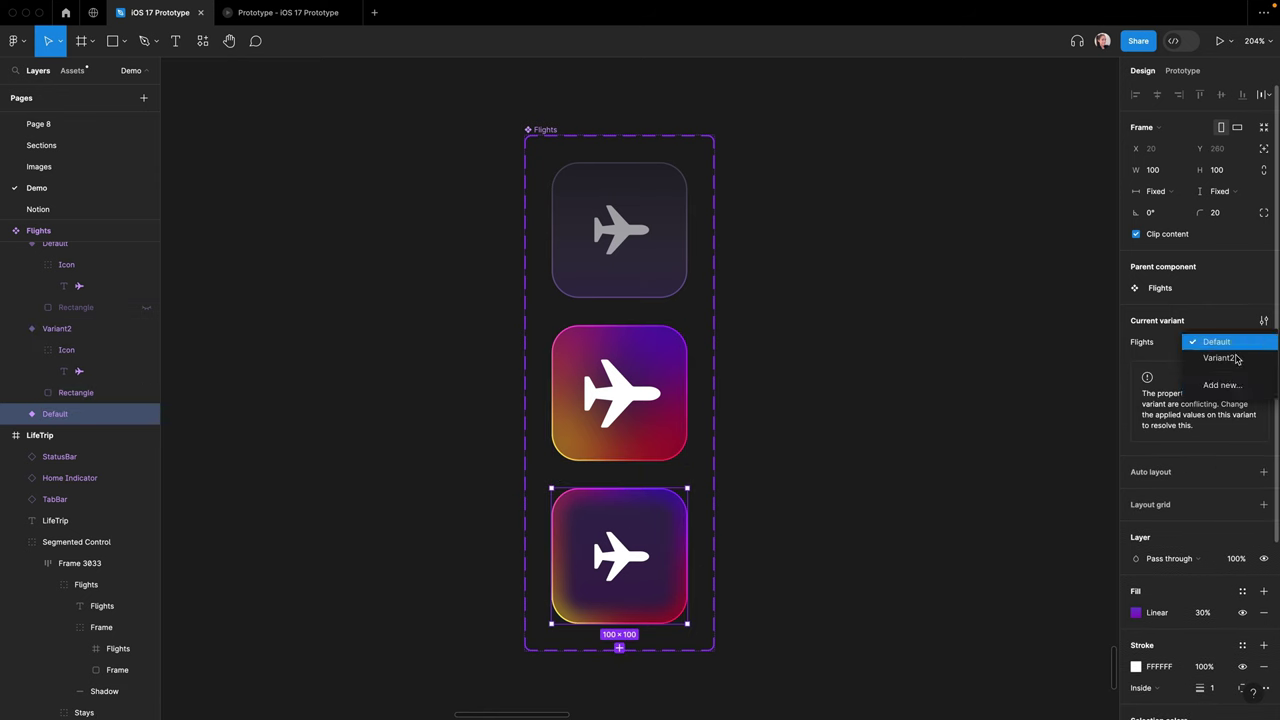
{"action": "left_click", "coordinate": [1222, 385]}
{"action": "type", "text": "Variant 3"}
{"action": "key", "text": "Return"}
{"action": "left_click", "coordinate": [788, 479]}
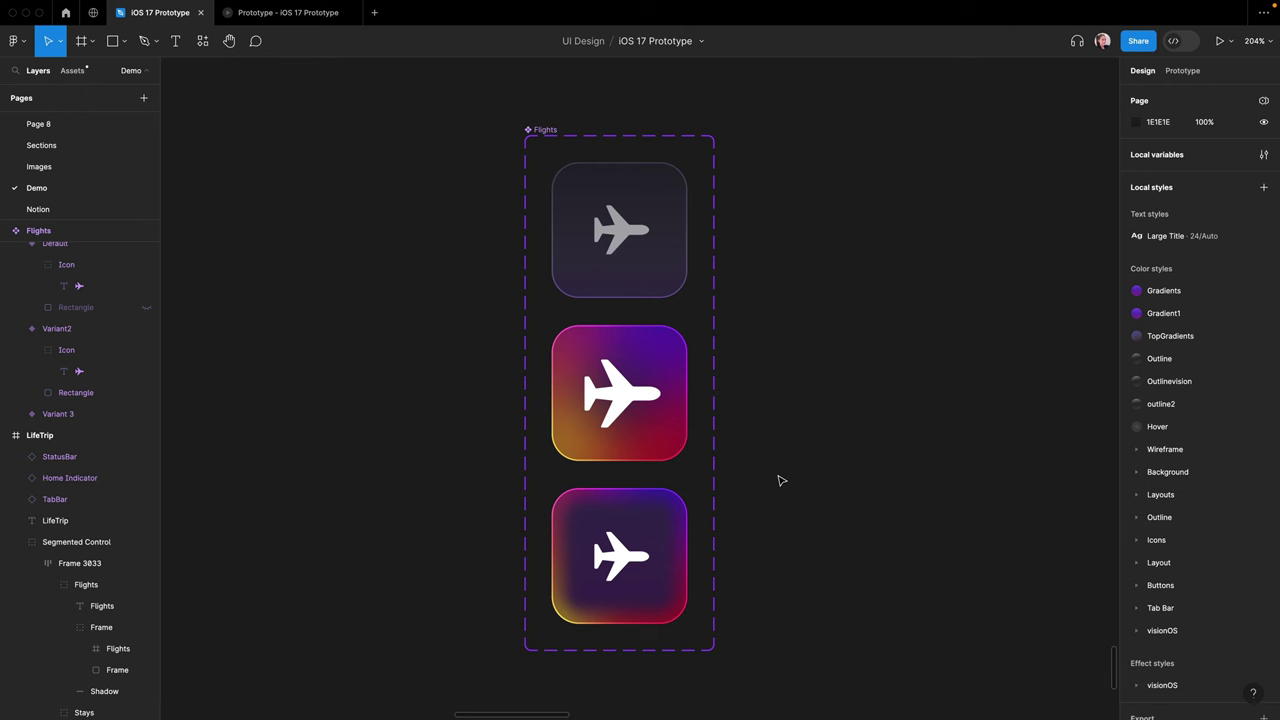
- Connect the Default variant to Variant2 with an on-tap Change to interaction that uses Smart animate
{"action": "left_click", "coordinate": [1186, 72]}
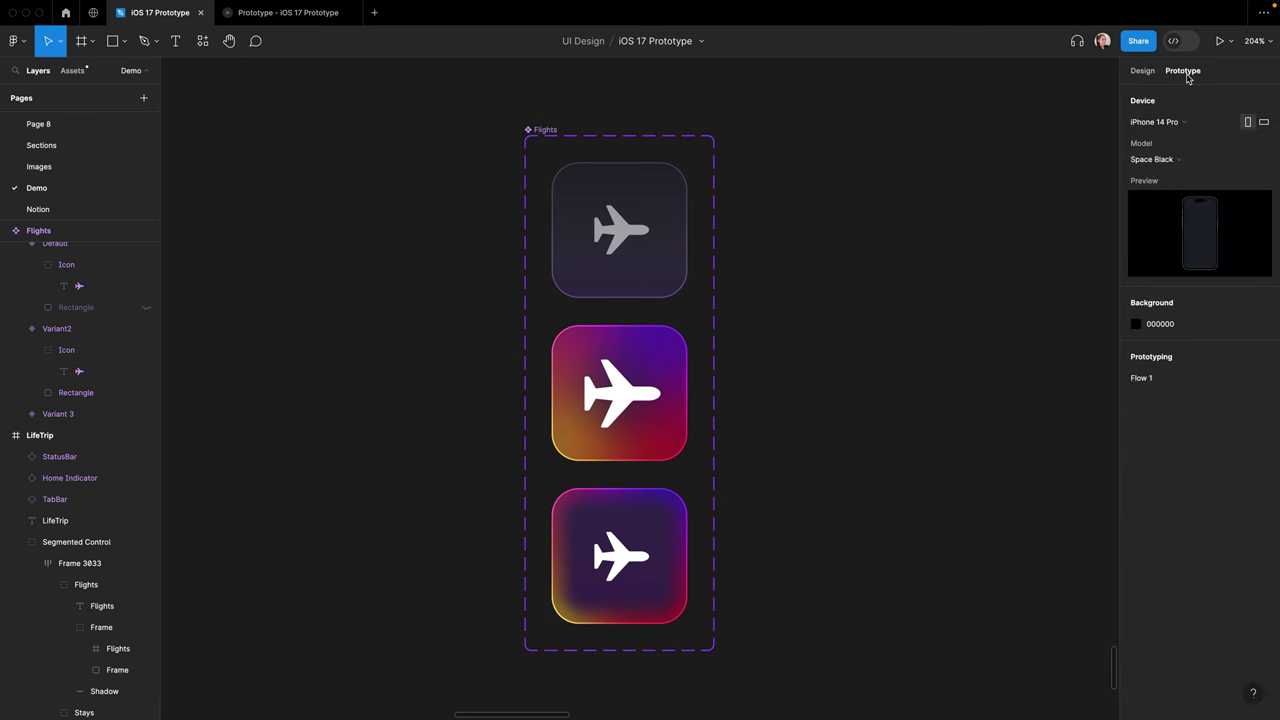
{"action": "left_click", "coordinate": [640, 213]}
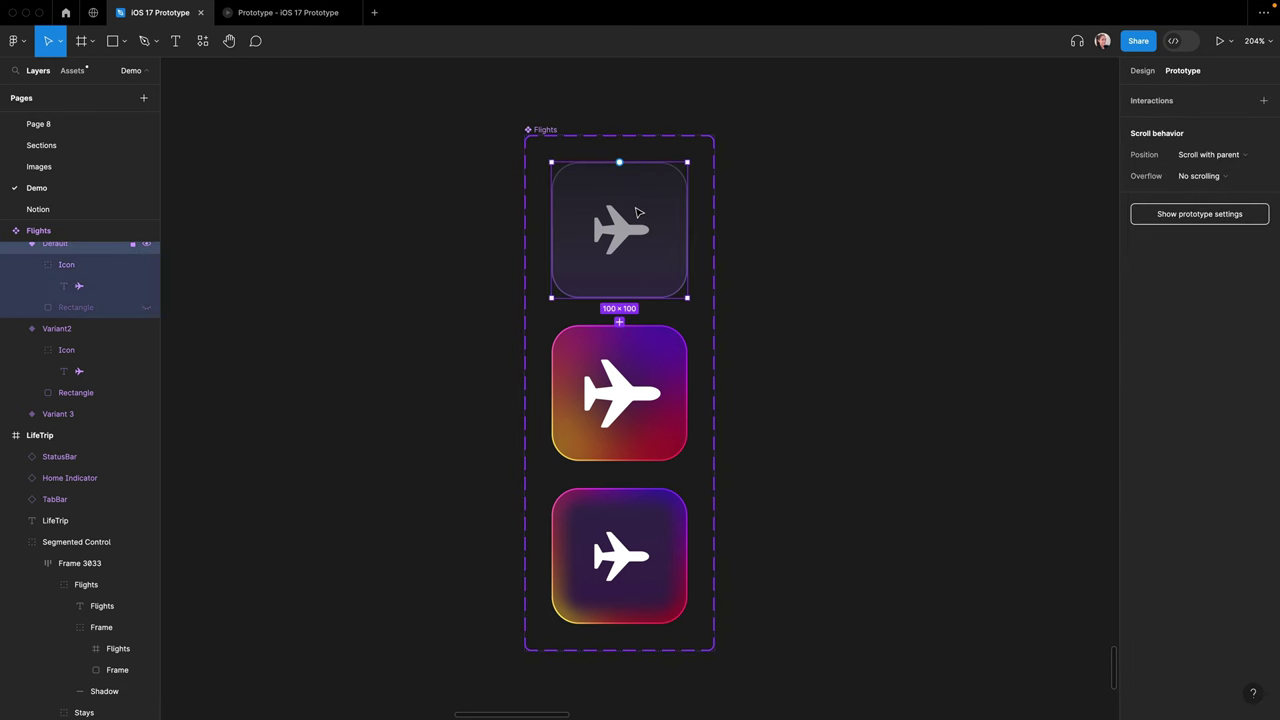
{"action": "left_click_drag", "start_coordinate": [619, 298], "coordinate": [622, 342]}
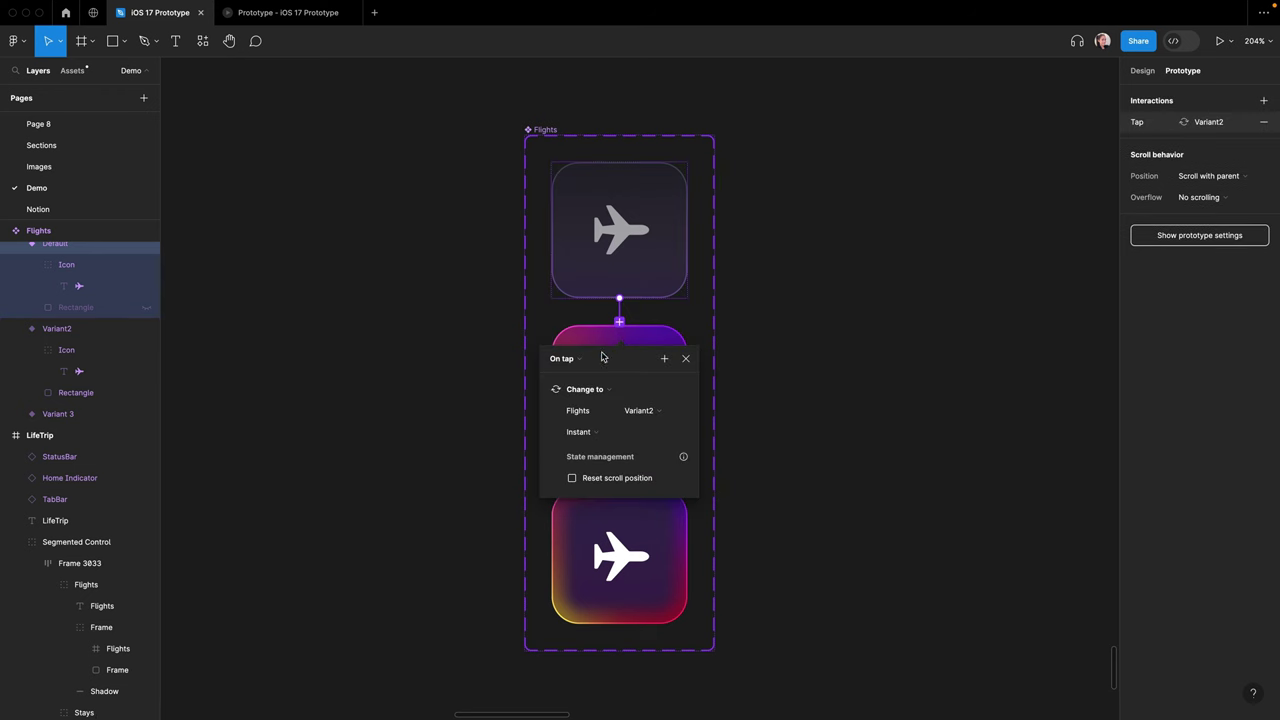
{"action": "scroll", "coordinate": [587, 358], "scroll_direction": "up", "scroll_amount": 1}
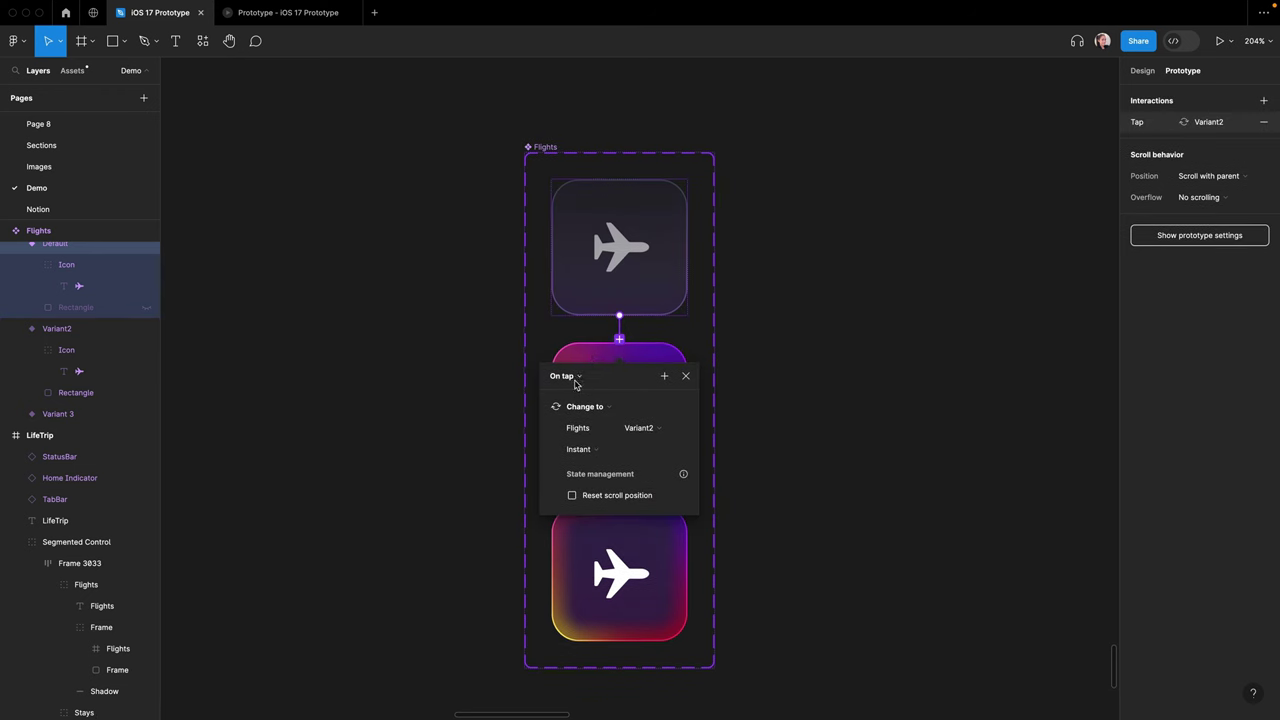
{"action": "left_click", "coordinate": [585, 451]}
{"action": "left_click", "coordinate": [606, 482]}
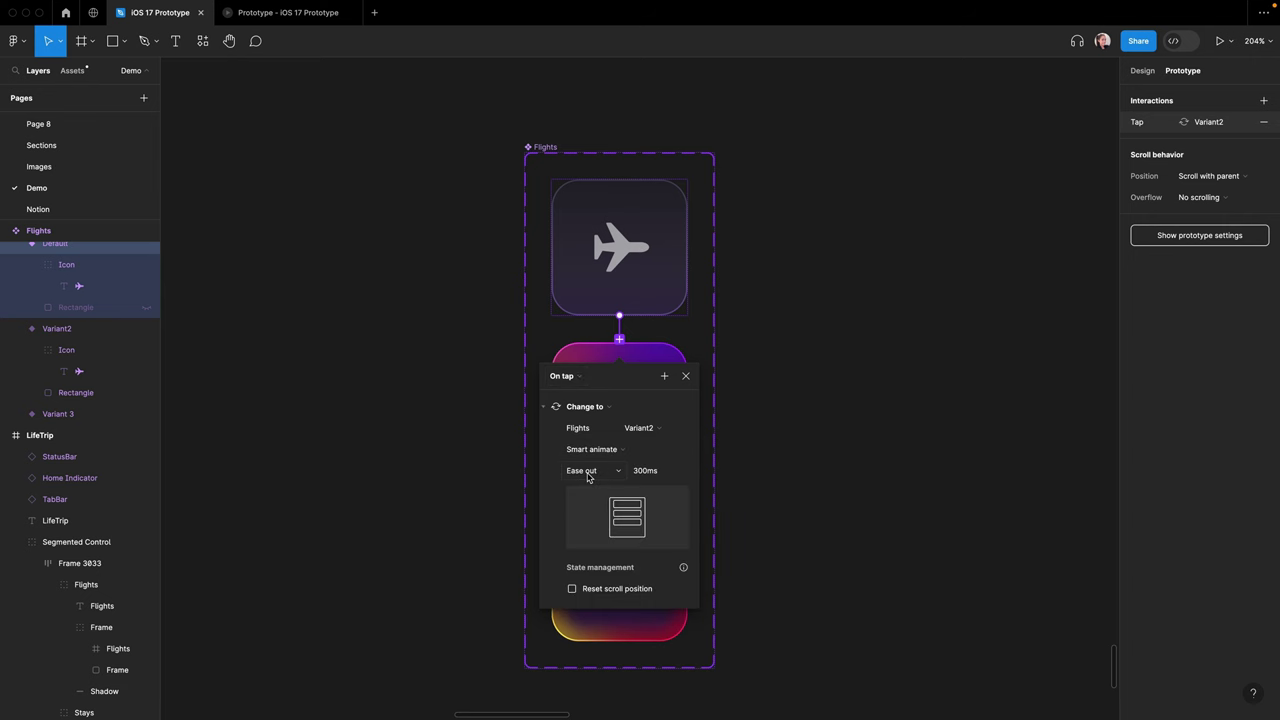
- Set the Default-to-Variant2 transition to the Gentle easing with a duration of 400 ms
{"action": "left_click", "coordinate": [588, 472]}
{"action": "left_click", "coordinate": [600, 578]}
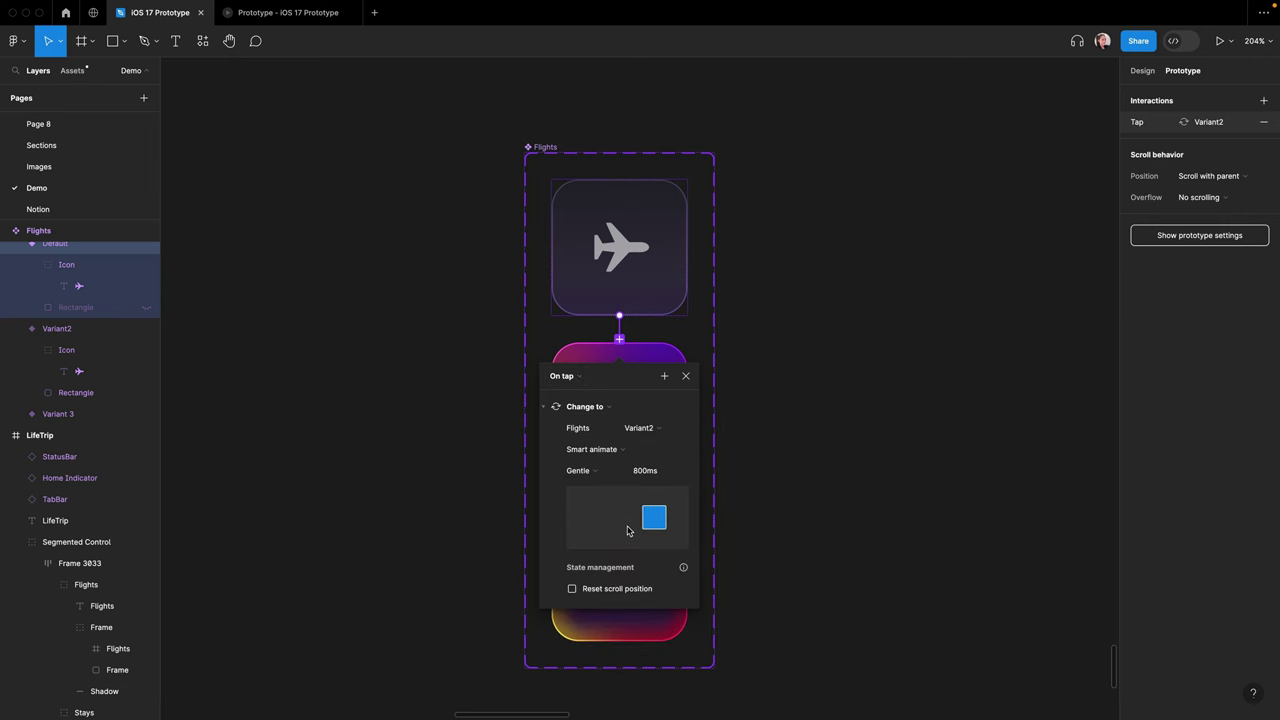
{"action": "left_click", "coordinate": [645, 474]}
{"action": "type", "text": "400"}
{"action": "key", "text": "Return"}
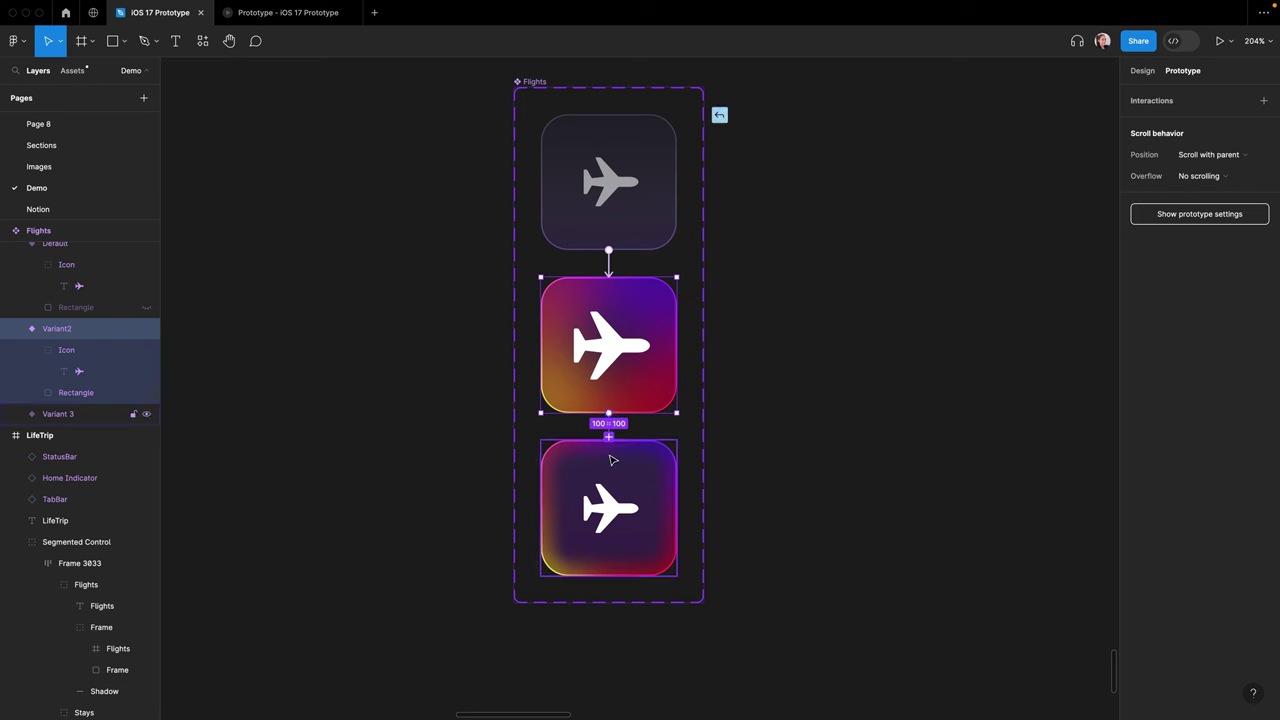
- Connect Variant2 to Variant 3 with a Change to interaction triggered after a delay
{"action": "left_click_drag", "start_coordinate": [613, 463], "coordinate": [630, 470]}
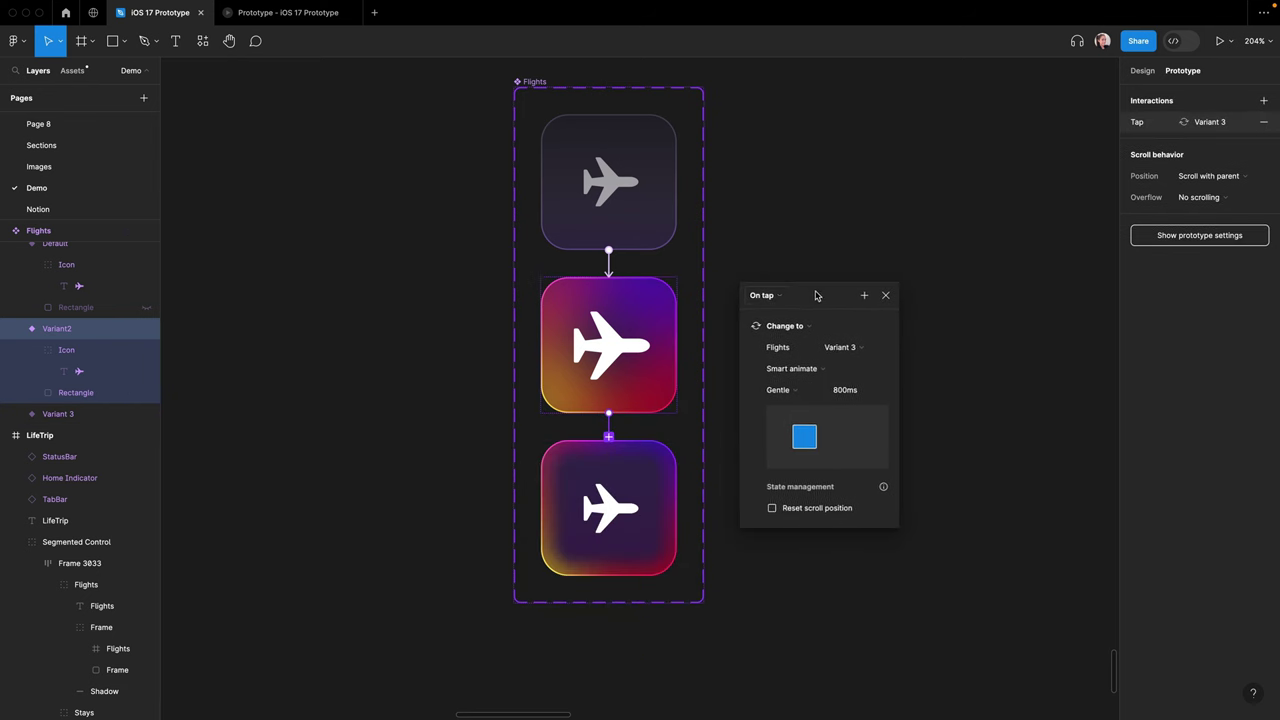
{"action": "left_click", "coordinate": [776, 296]}
{"action": "left_click", "coordinate": [780, 461]}
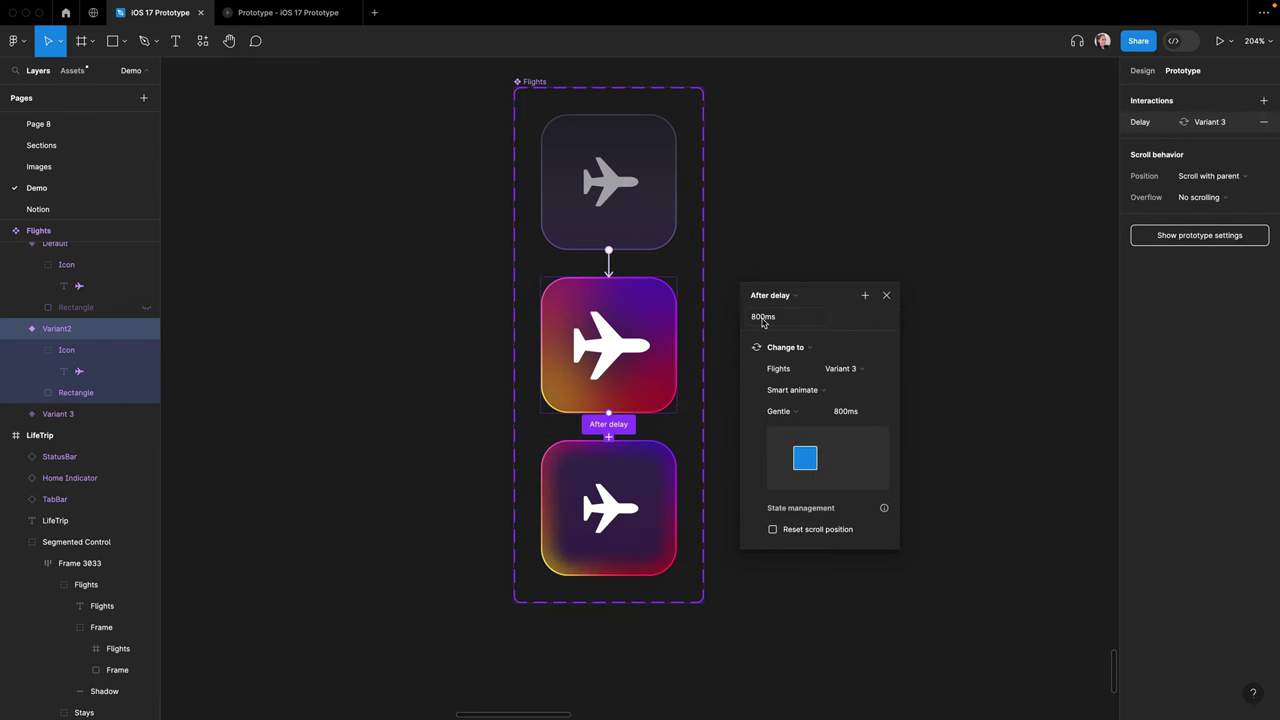
{"action": "left_click", "coordinate": [763, 318]}
{"action": "left_click", "coordinate": [936, 422]}
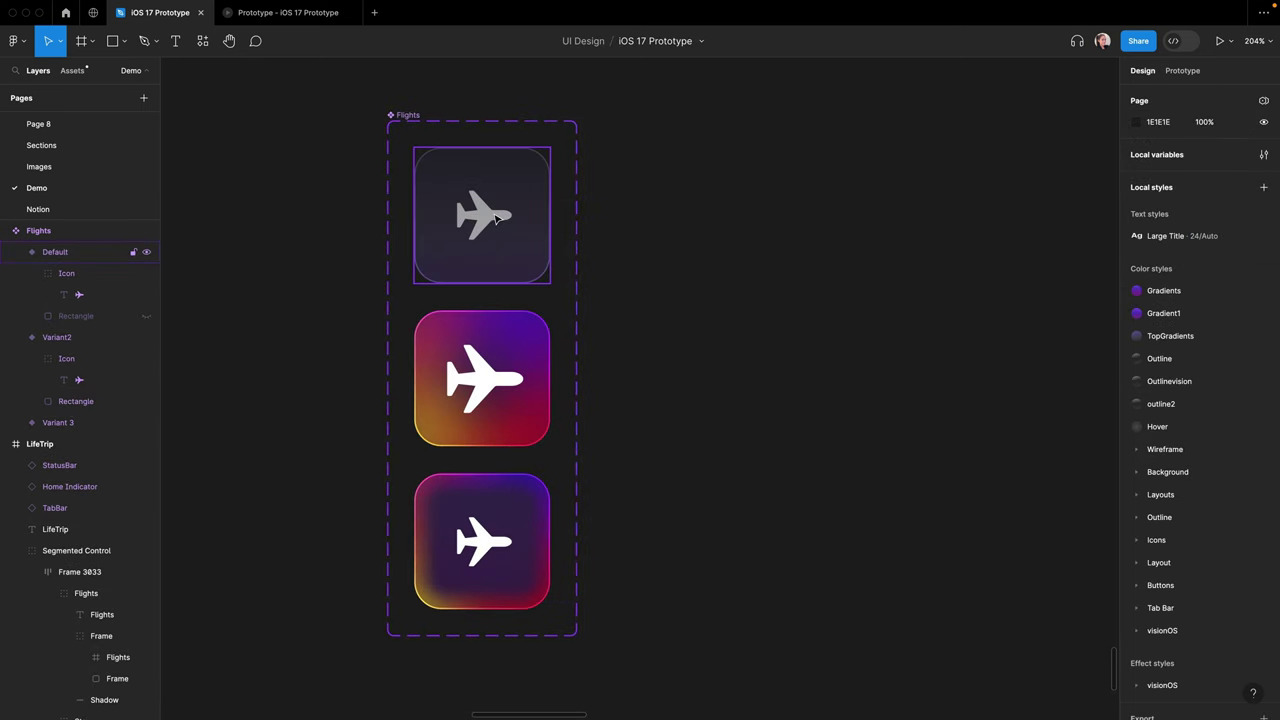
- Place an instance of the Default variant on the canvas beside the Flights component set
{"action": "left_click", "coordinate": [493, 220]}
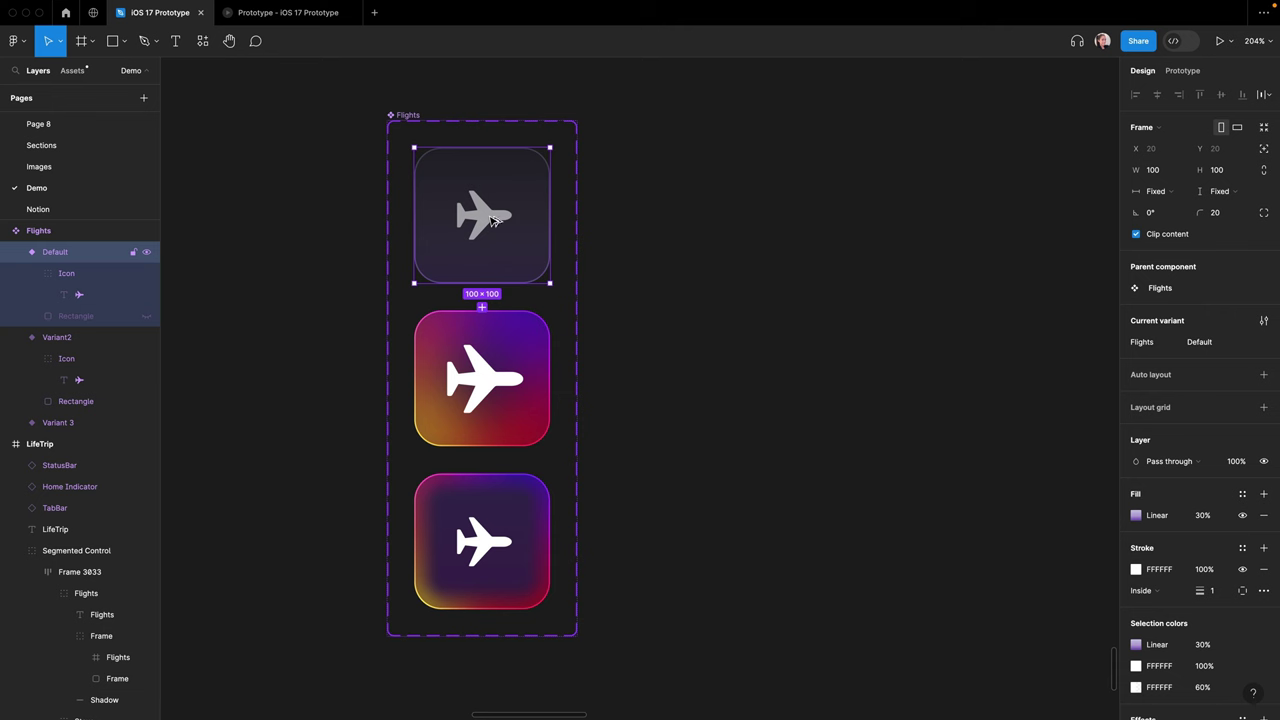
{"action": "left_click_drag", "start_coordinate": [497, 220], "coordinate": [805, 210]}
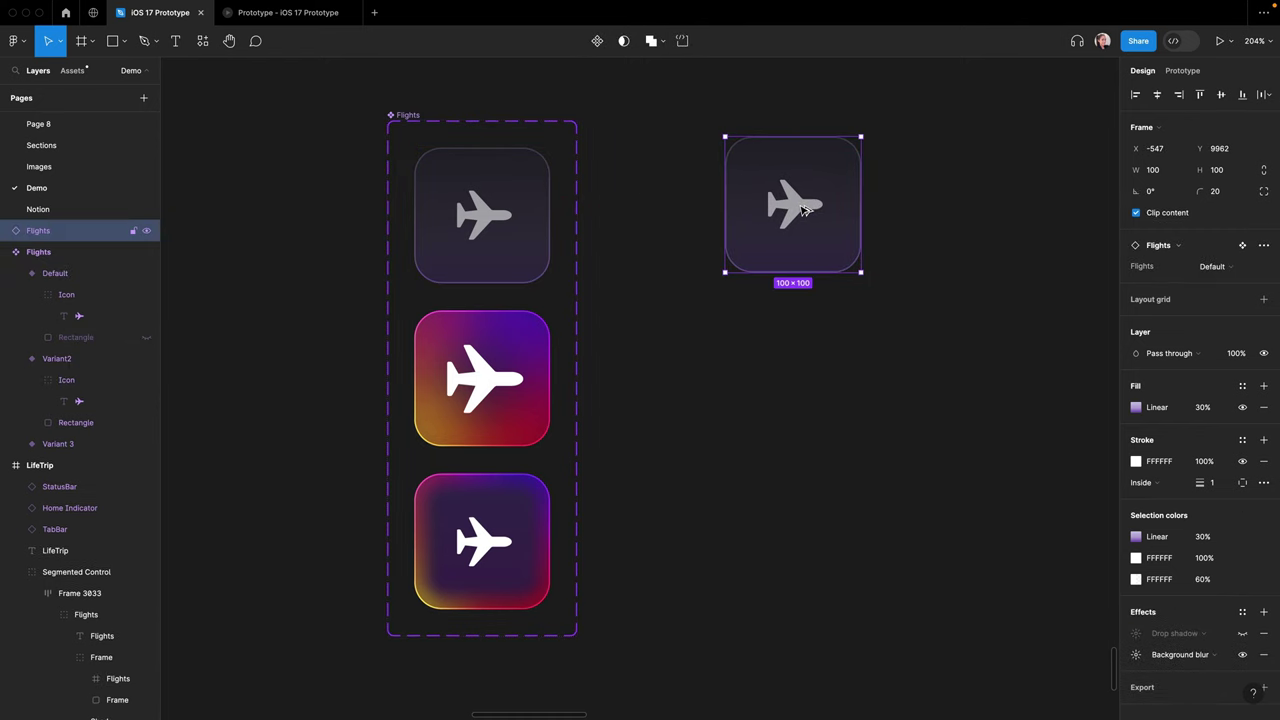
{"action": "left_click", "coordinate": [925, 210]}
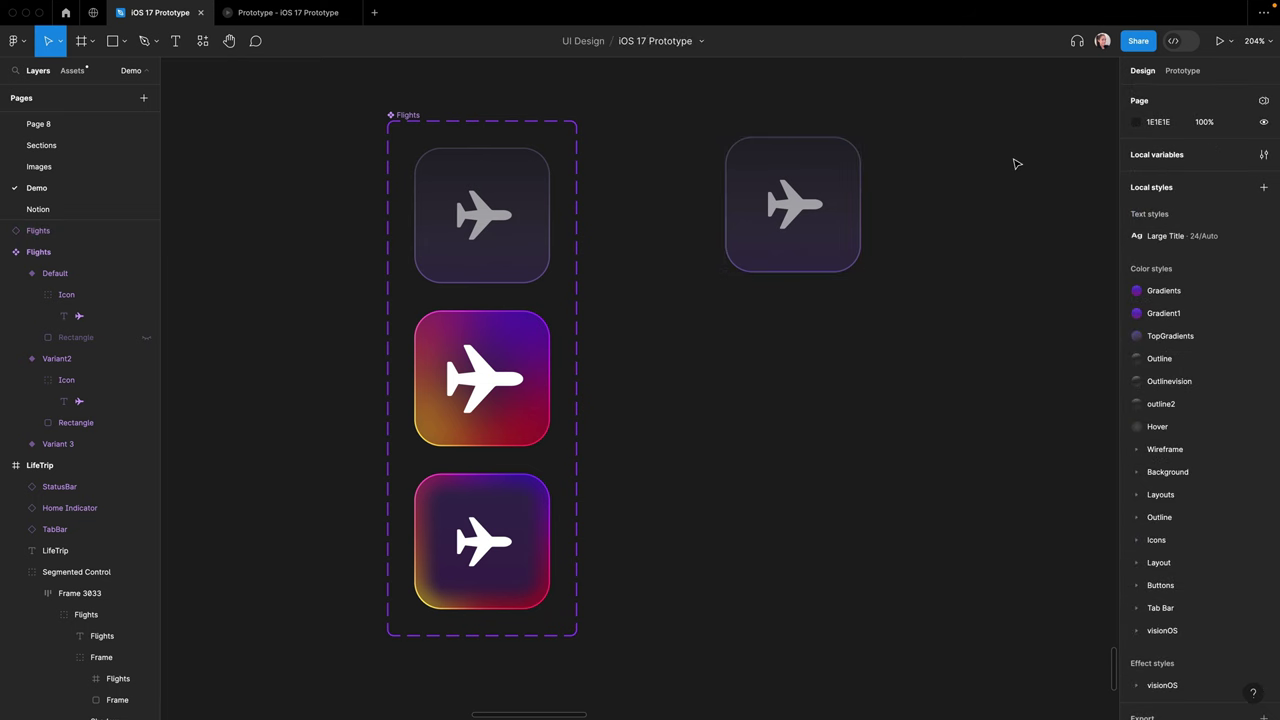
- Preview the Flights instance's tap animation inline, restart the preview and play the animation again
{"action": "key", "text": "shift+space"}
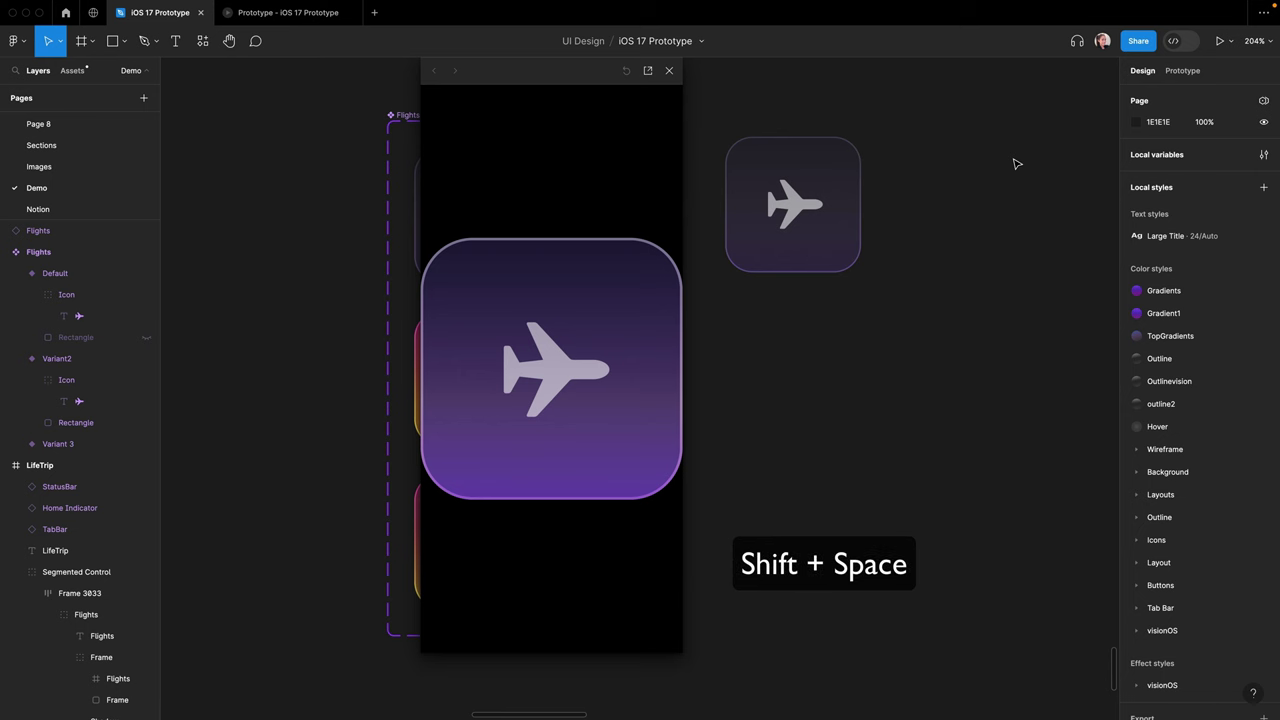
{"action": "left_click", "coordinate": [850, 173]}
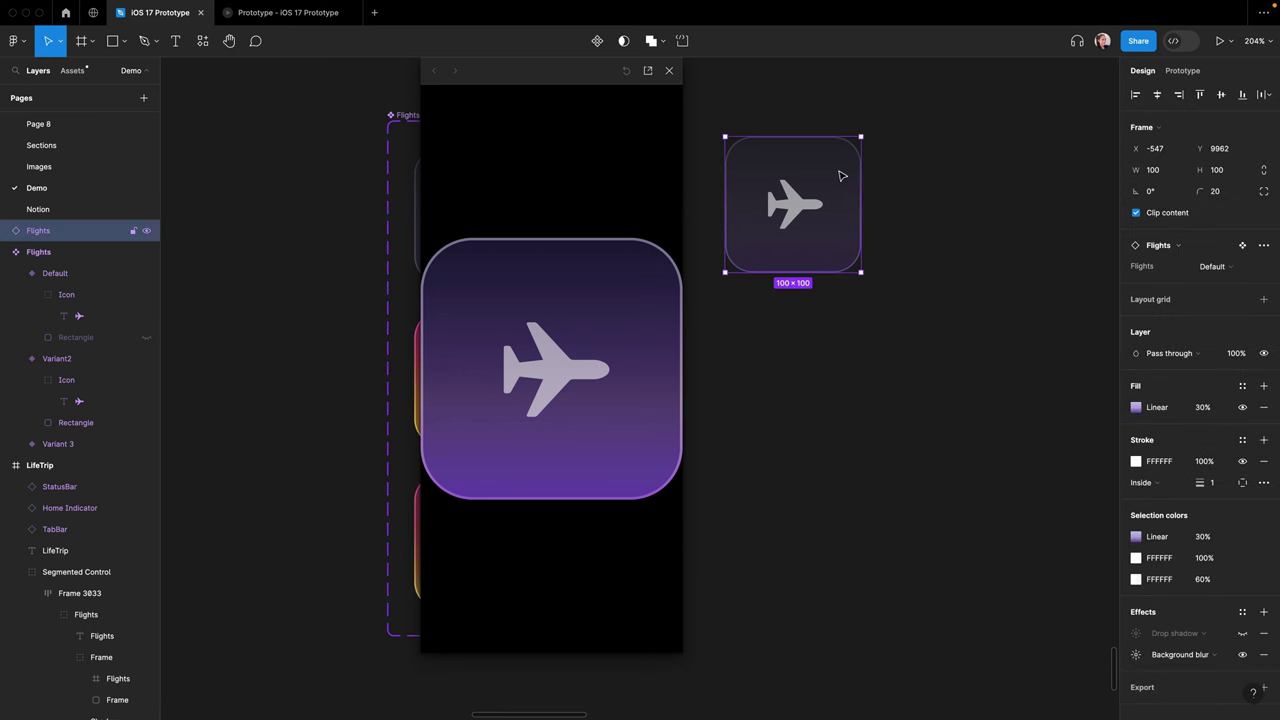
{"action": "left_click", "coordinate": [640, 330]}
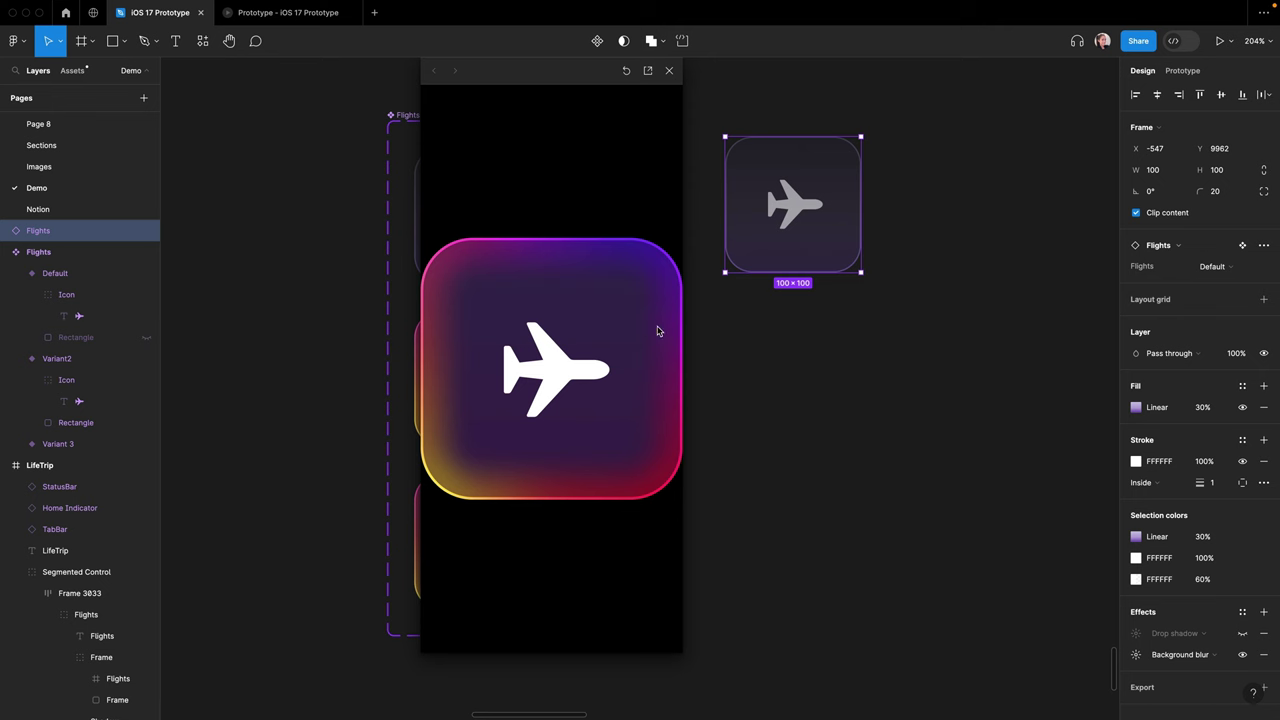
{"action": "left_click", "coordinate": [626, 70]}
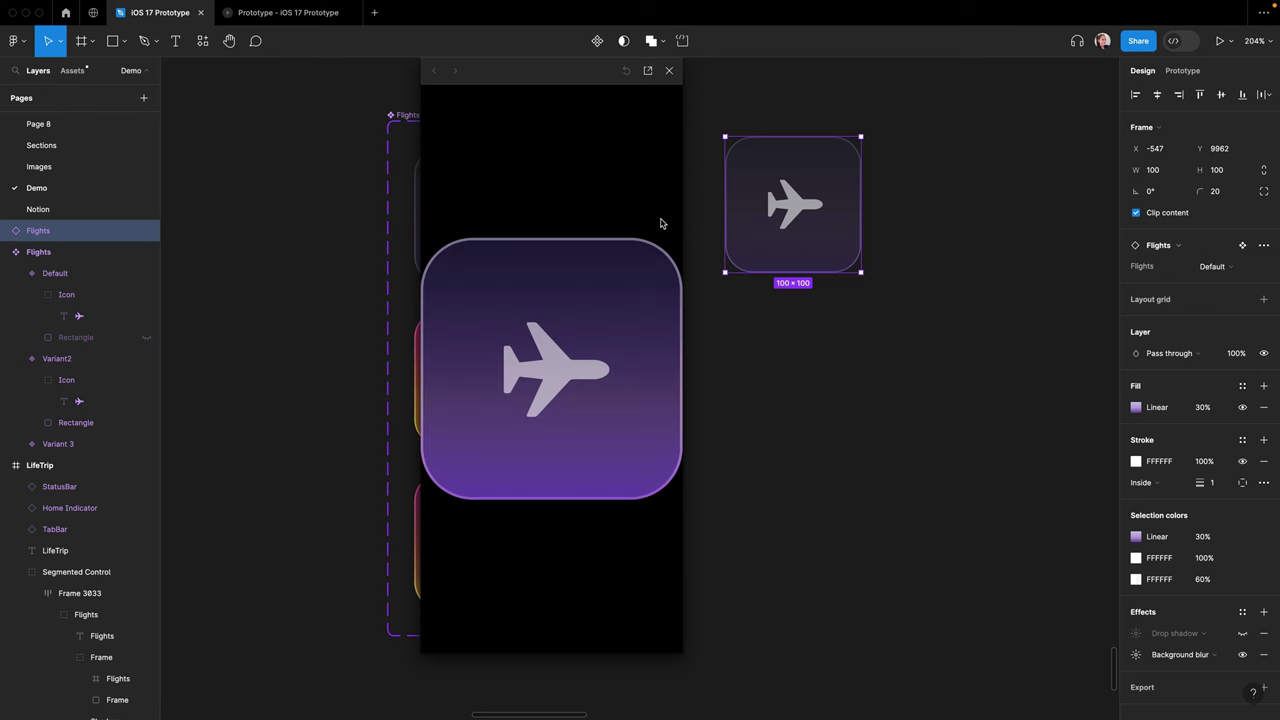
{"action": "left_click", "coordinate": [656, 279]}
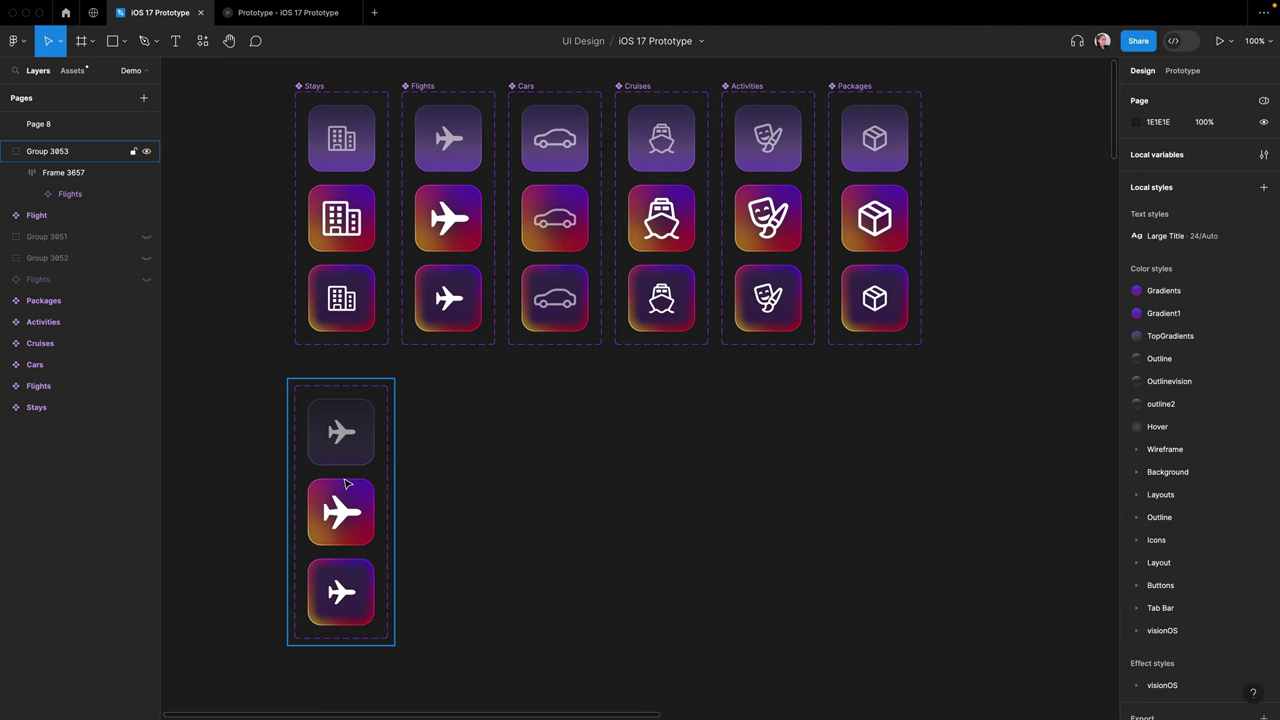
- Duplicate the Flights component set five times within its frame to form a row of six sets
{"action": "left_click", "coordinate": [345, 484]}
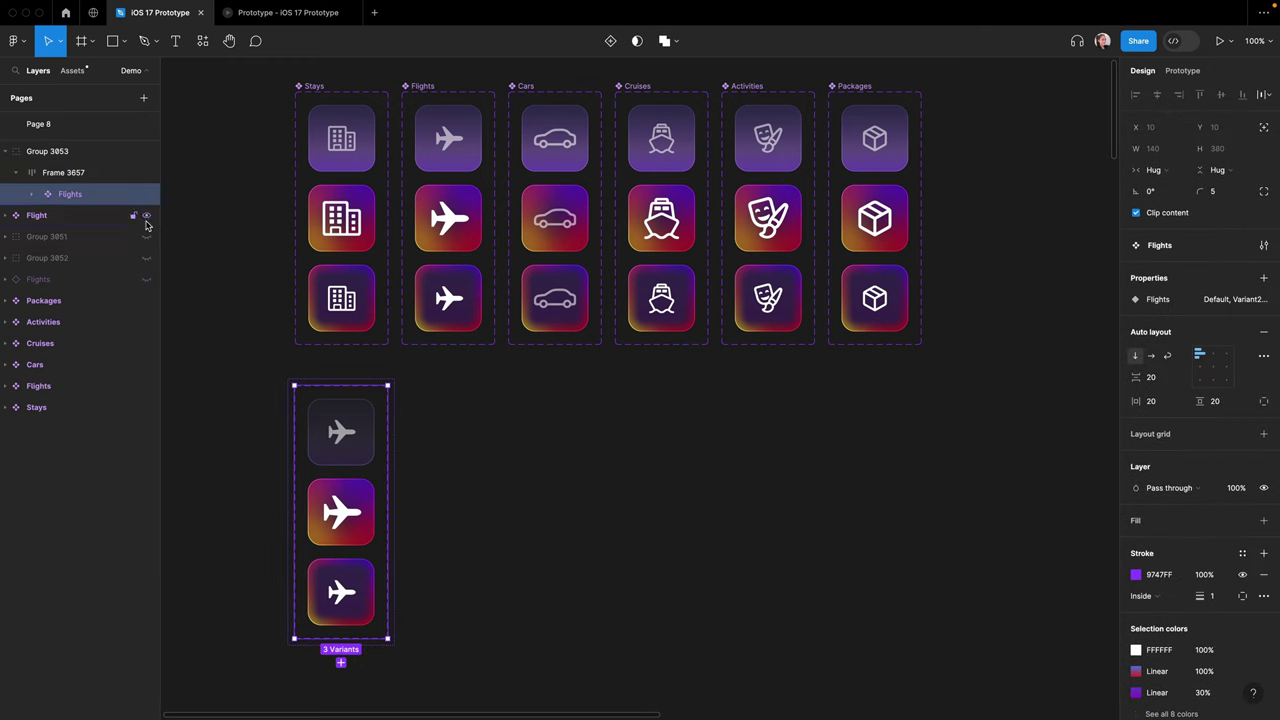
{"action": "key", "text": "super+d"}
{"action": "key", "text": "super+d"}
{"action": "key", "text": "super+d"}
{"action": "key", "text": "super+d"}
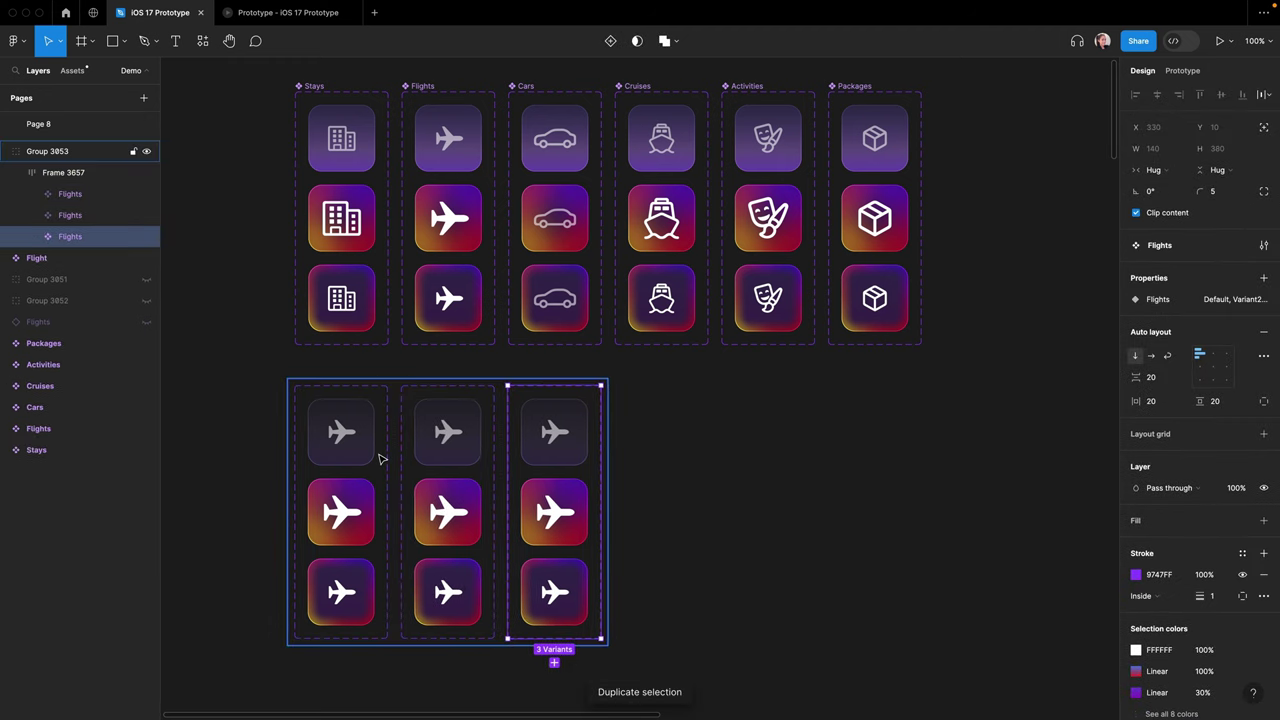
{"action": "key", "text": "super+d"}
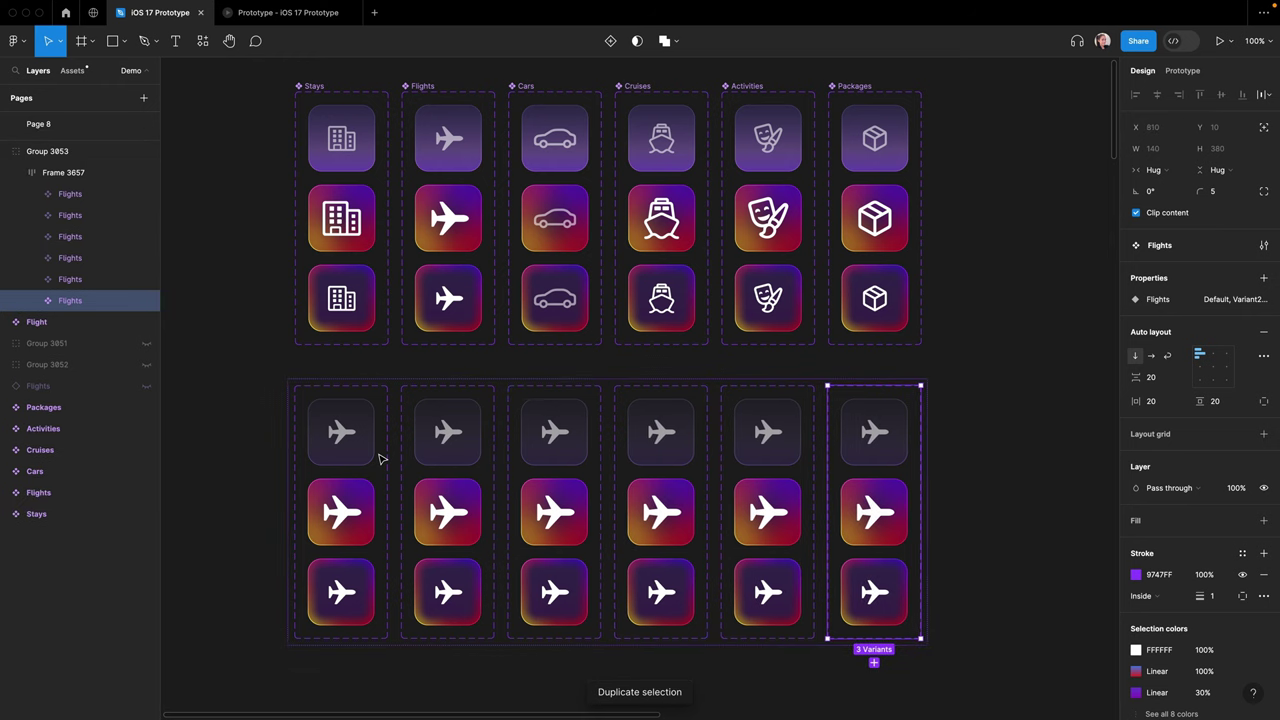
{"action": "left_click", "coordinate": [336, 368]}
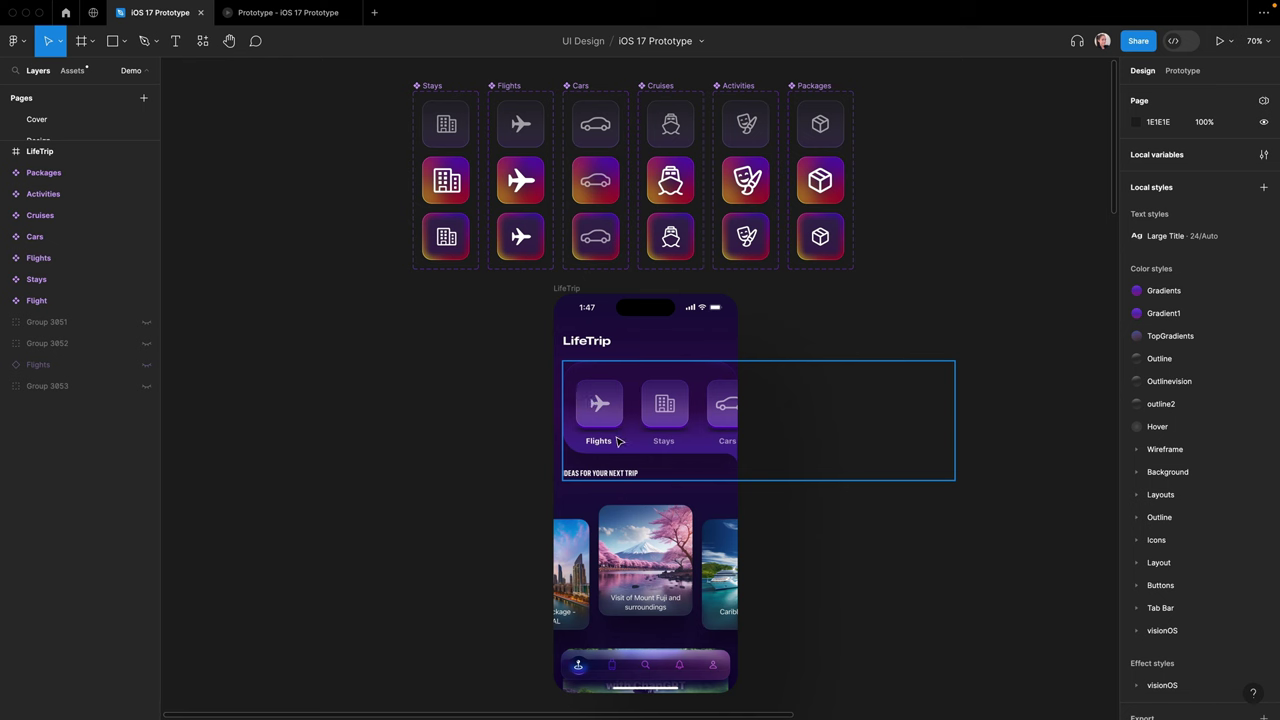
- Turn off Clip content for the LifeTrip frame
{"action": "left_click", "coordinate": [569, 289]}
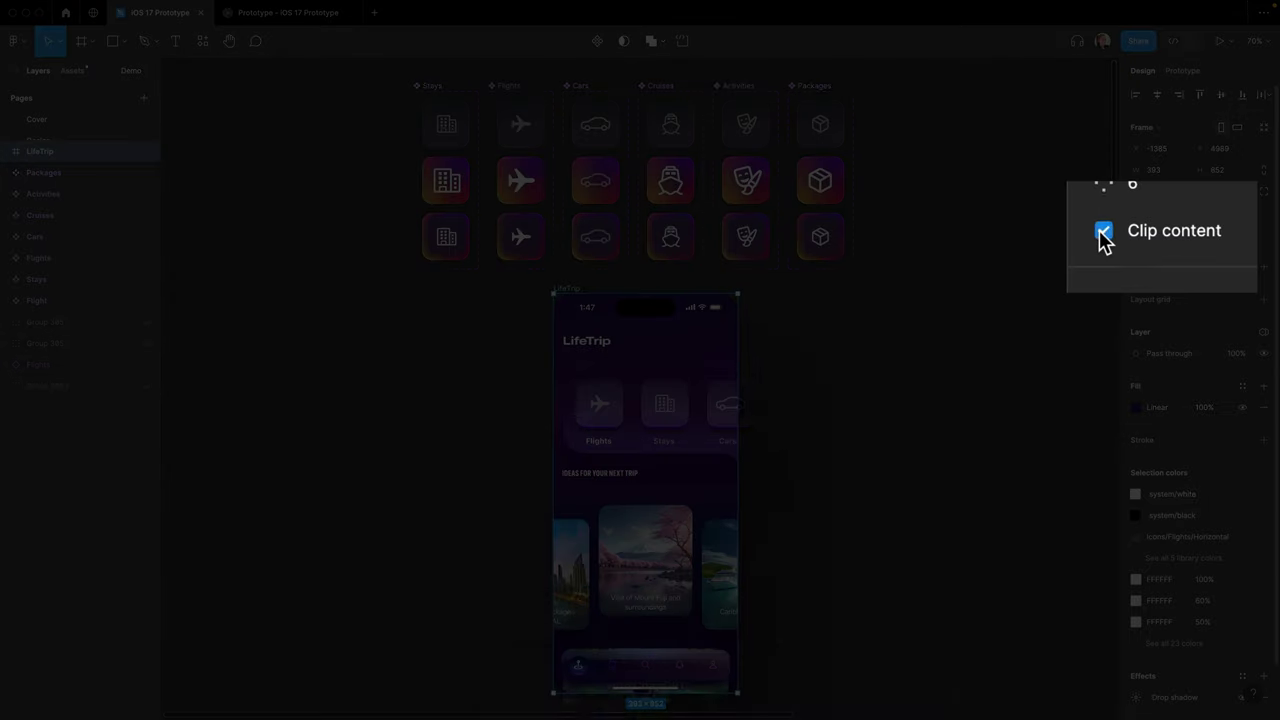
{"action": "left_click", "coordinate": [1136, 235]}
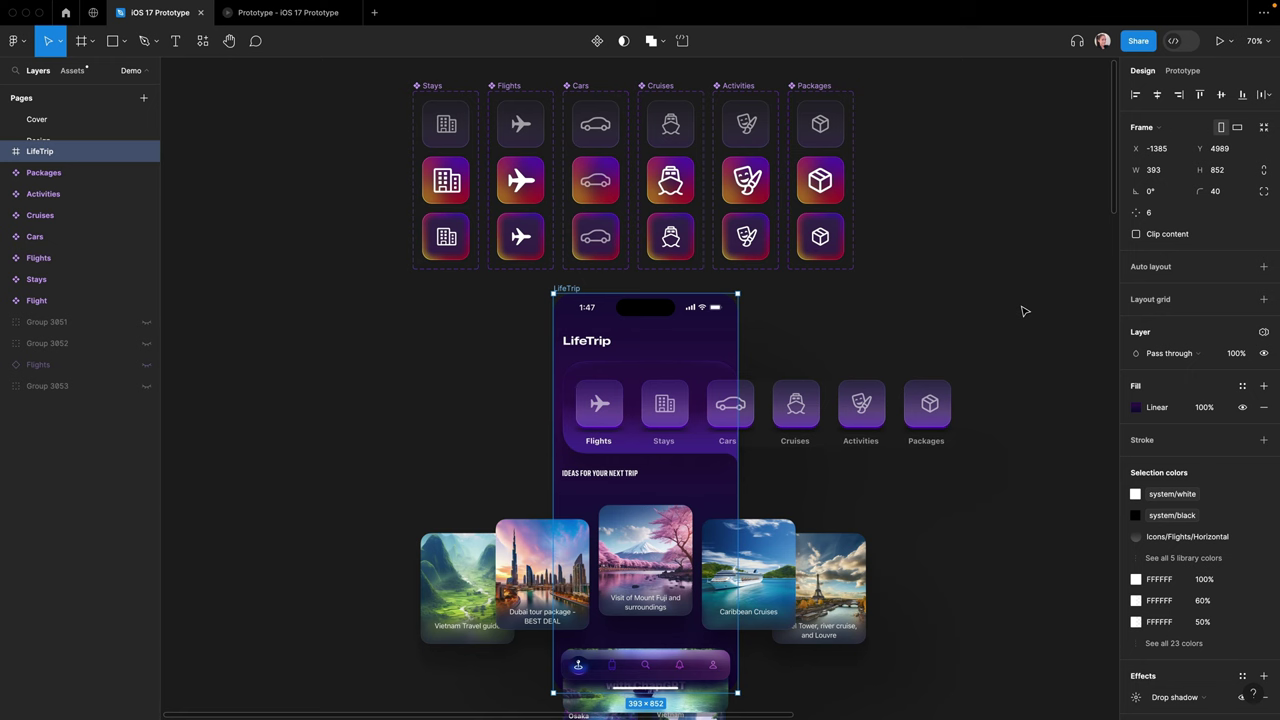
{"action": "left_click", "coordinate": [1024, 311]}
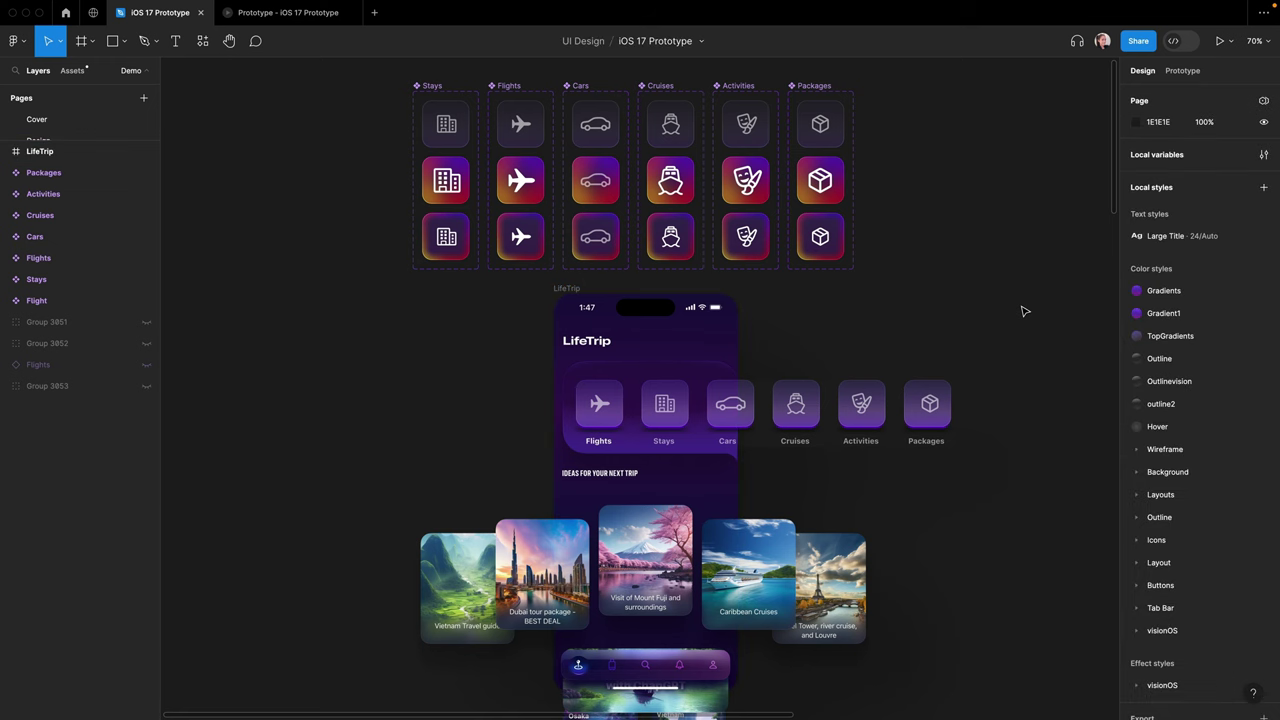
- Replace the Flights button in the LifeTrip segmented control with a copy of the Flights set's Variant 3, using Paste to replace
{"action": "scroll", "coordinate": [924, 303], "scroll_direction": "up", "scroll_amount": 5}
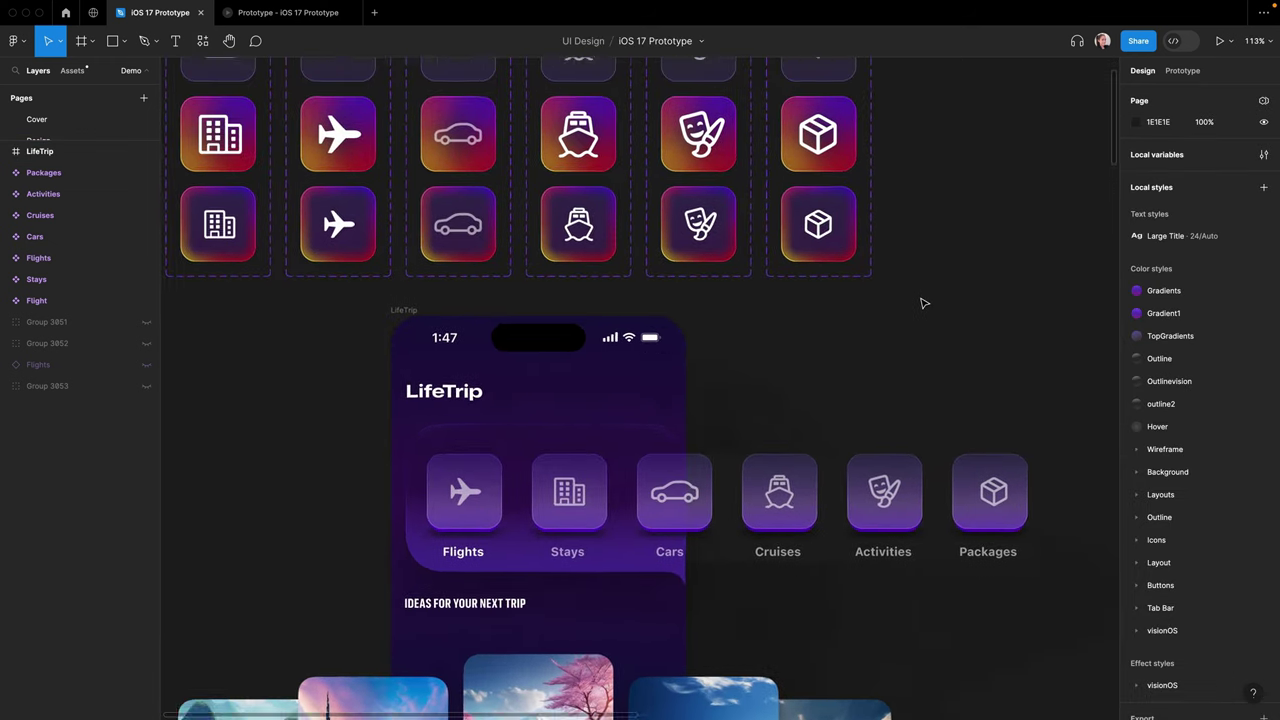
{"action": "scroll", "coordinate": [924, 303], "scroll_direction": "up", "scroll_amount": 3}
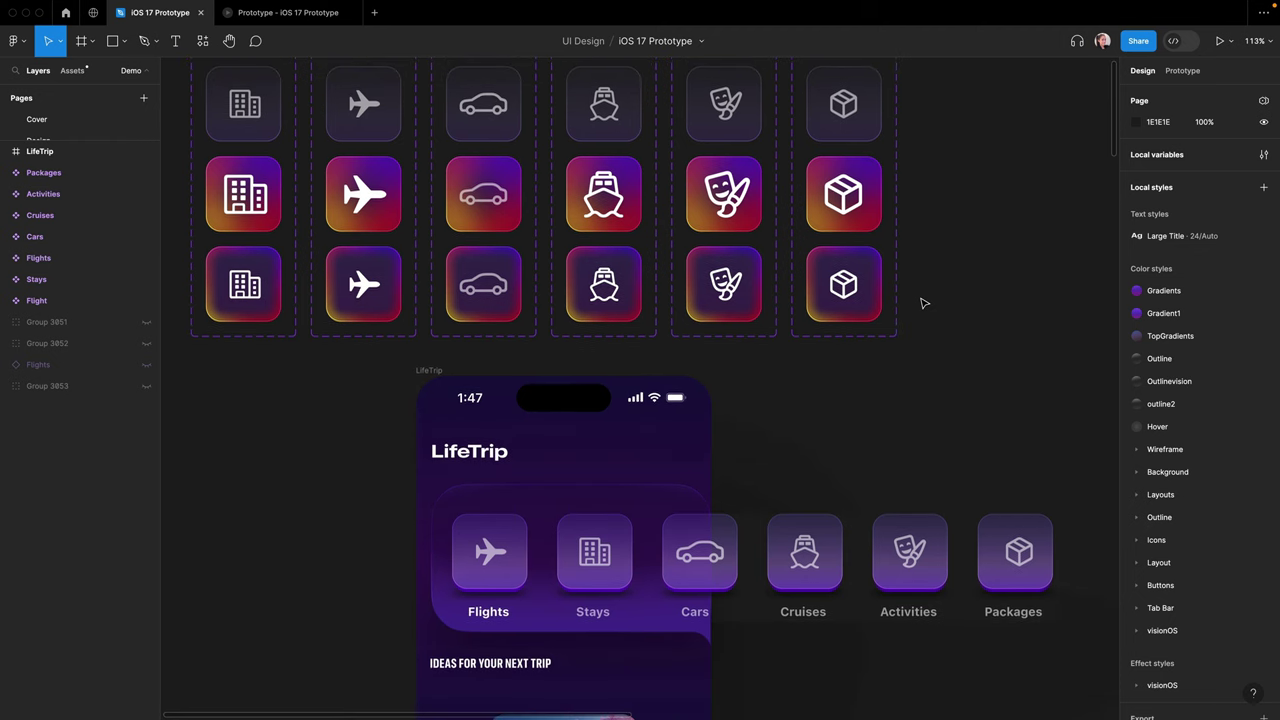
{"action": "scroll", "coordinate": [924, 303], "scroll_direction": "up", "scroll_amount": 1}
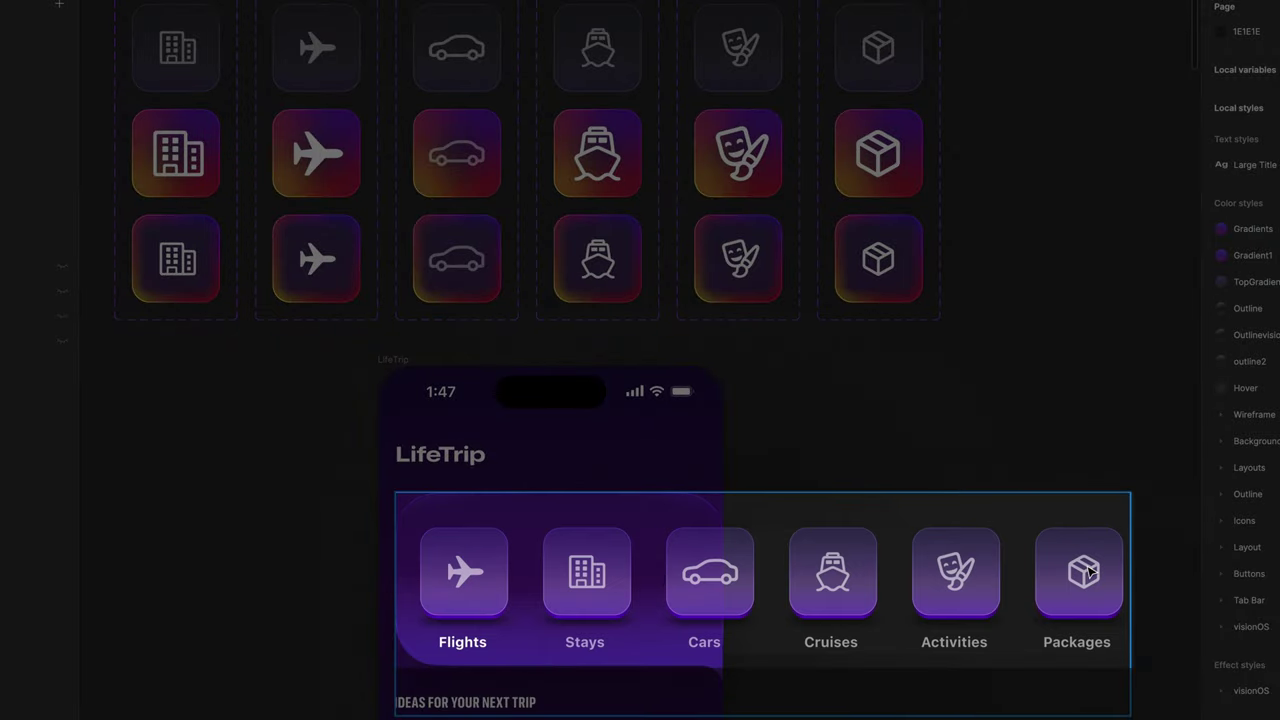
{"action": "left_click", "coordinate": [329, 265]}
{"action": "double_click", "coordinate": [477, 572]}
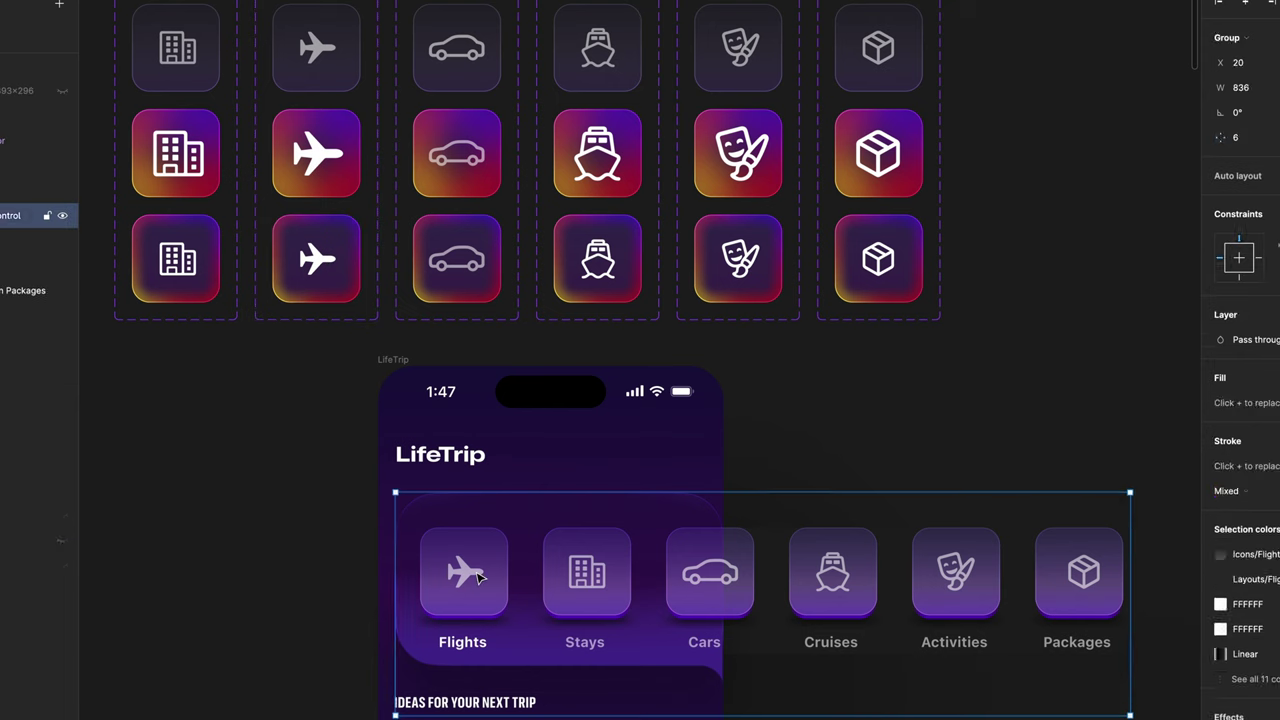
{"action": "double_click", "coordinate": [479, 570]}
{"action": "double_click", "coordinate": [479, 570]}
{"action": "double_click", "coordinate": [480, 573]}
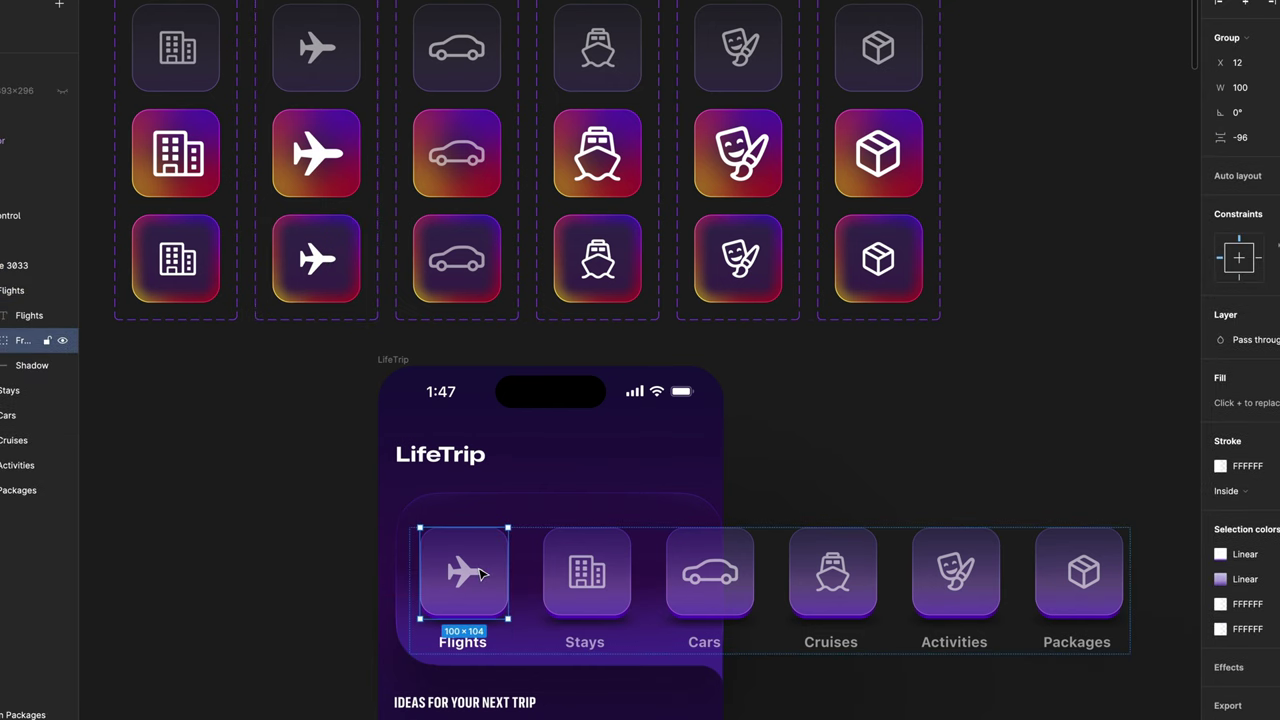
{"action": "double_click", "coordinate": [480, 573]}
{"action": "right_click", "coordinate": [484, 573]}
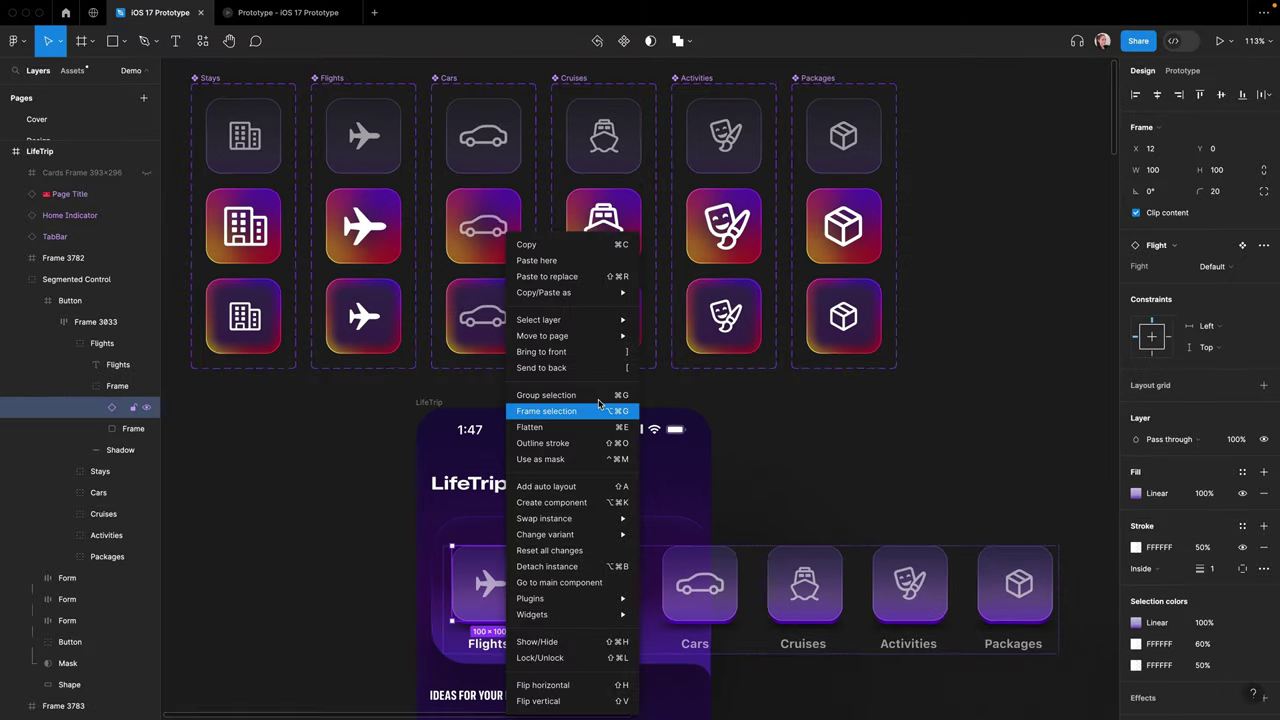
{"action": "mouse_move", "coordinate": [535, 335]}
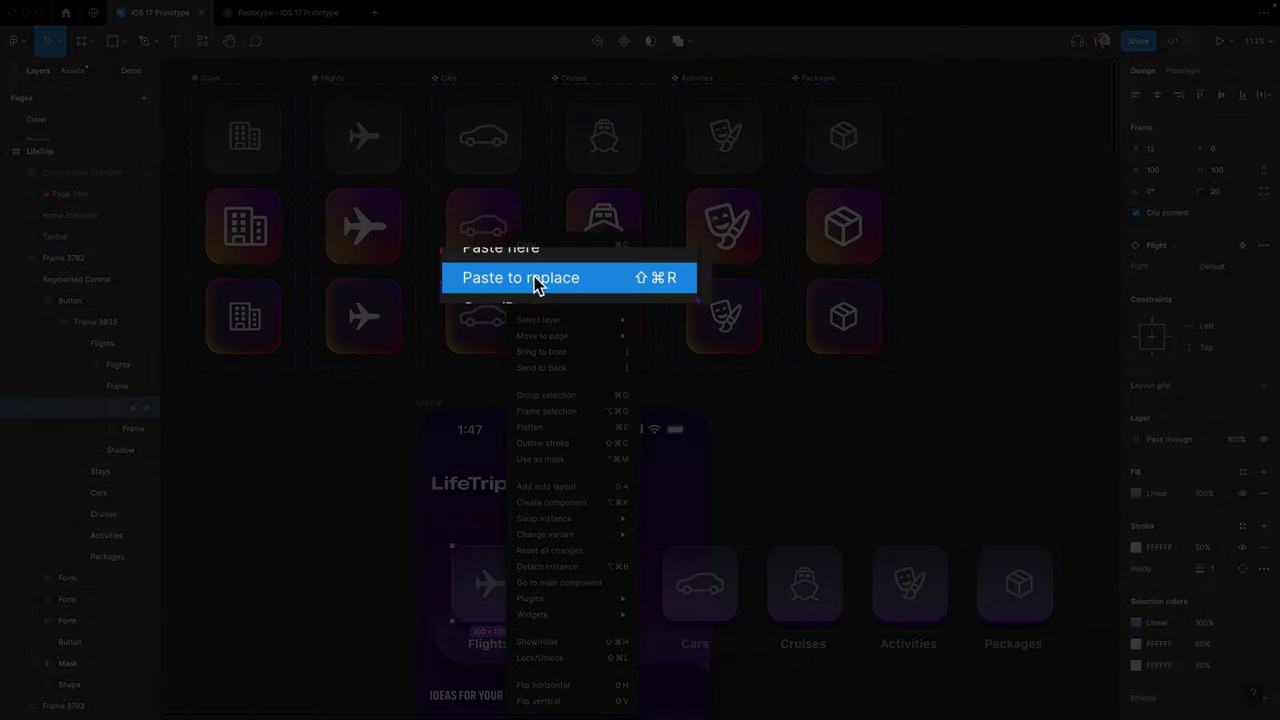
{"action": "left_click", "coordinate": [535, 278]}
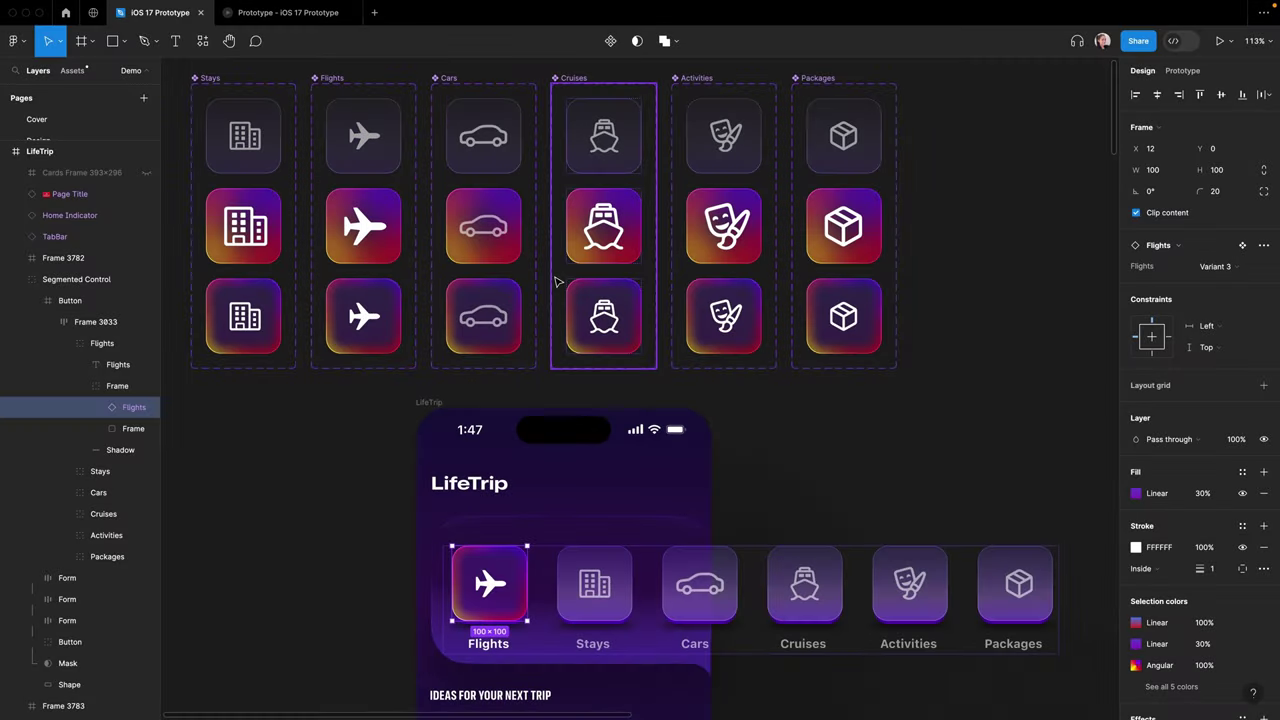
{"action": "left_click", "coordinate": [323, 613]}
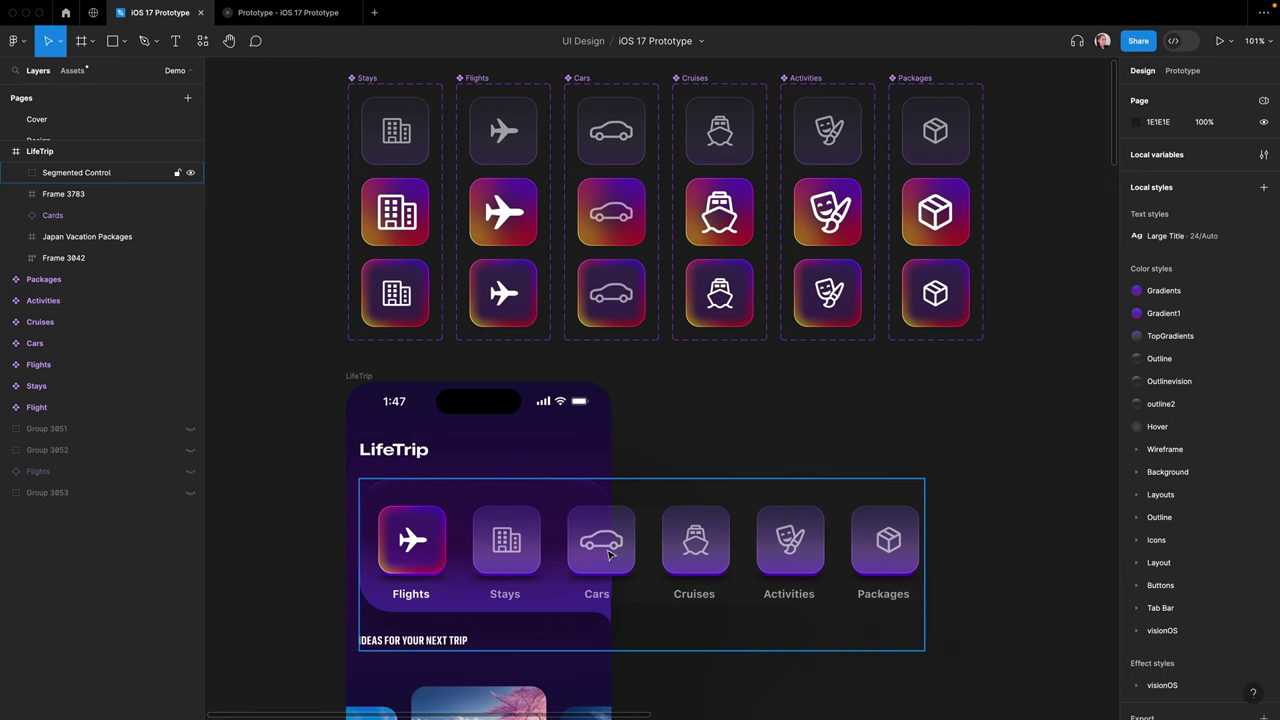
- Replace the Stays and Cars buttons in the segmented control with the copied Flights component
{"action": "double_click", "coordinate": [504, 537]}
{"action": "double_click", "coordinate": [509, 537]}
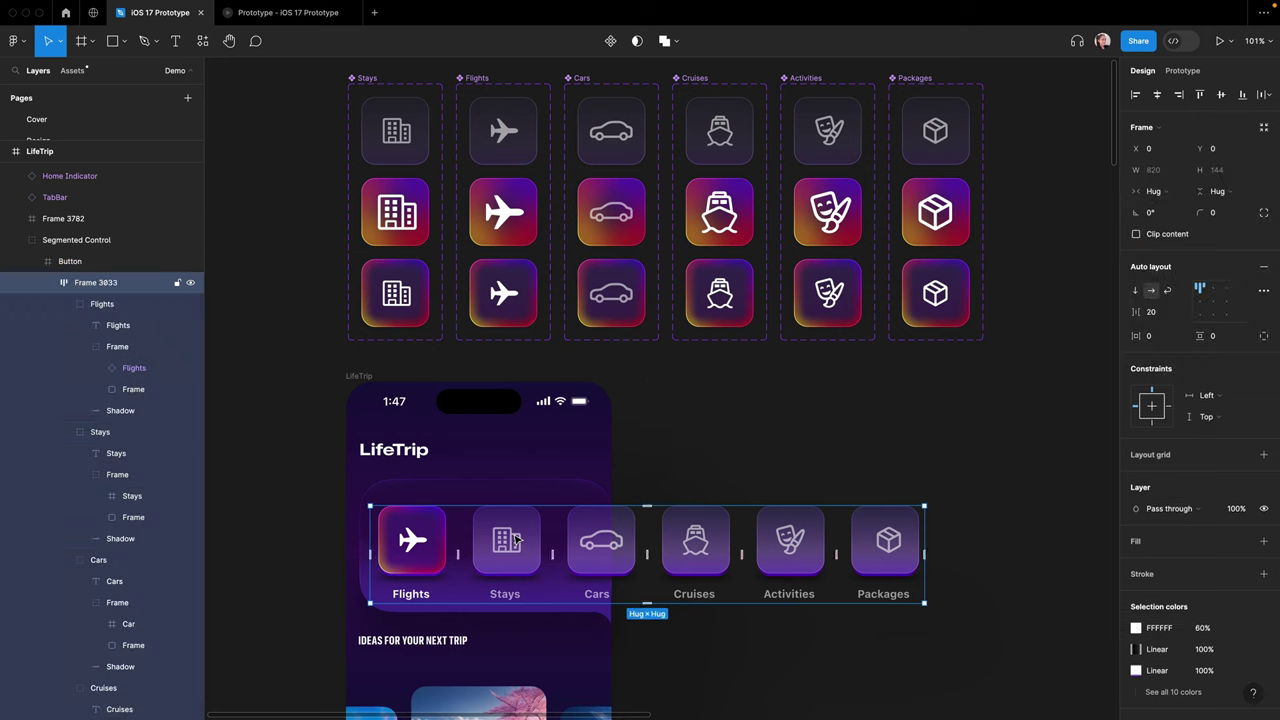
{"action": "double_click", "coordinate": [513, 536]}
{"action": "double_click", "coordinate": [513, 536]}
{"action": "right_click", "coordinate": [512, 537]}
{"action": "left_click", "coordinate": [580, 312]}
{"action": "double_click", "coordinate": [604, 540]}
{"action": "double_click", "coordinate": [606, 540]}
{"action": "right_click", "coordinate": [610, 540]}
{"action": "left_click", "coordinate": [662, 312]}
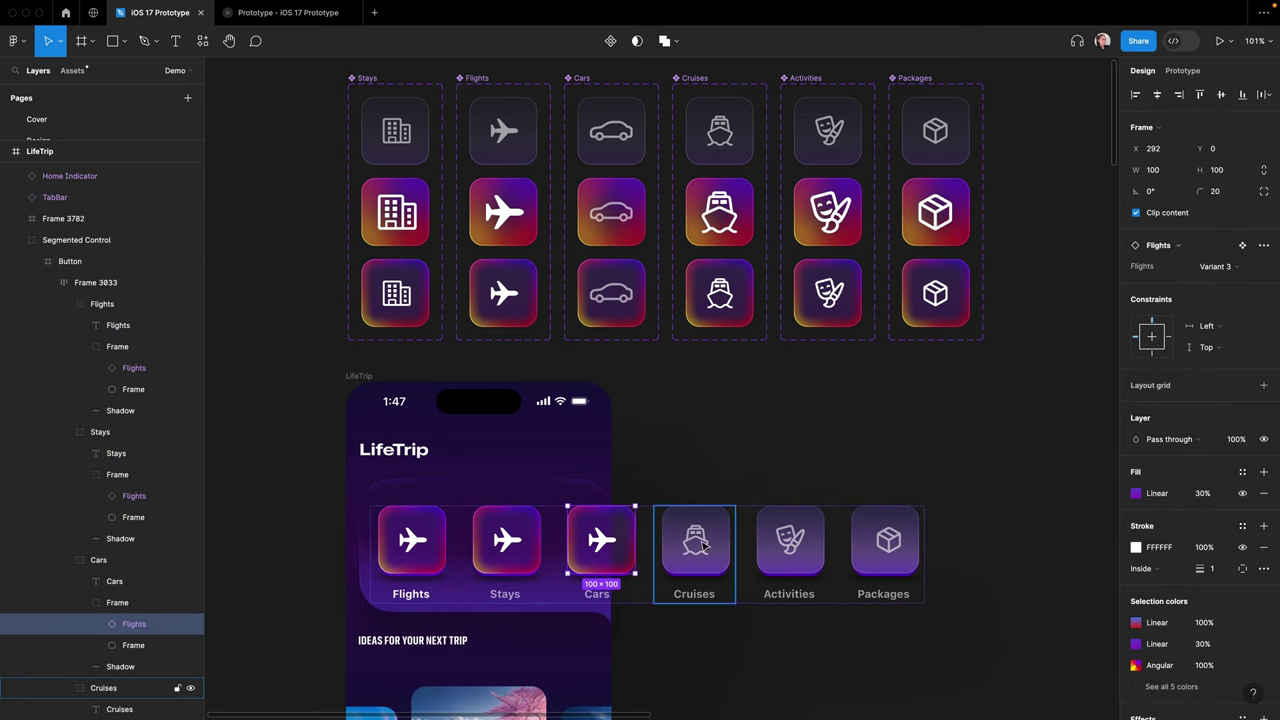
- Replace the Cruises, Activities and Packages buttons with the copied Flights component
{"action": "double_click", "coordinate": [704, 541]}
{"action": "key", "text": "super+shift+r"}
{"action": "left_click", "coordinate": [790, 540]}
{"action": "key", "text": "super+shift+r"}
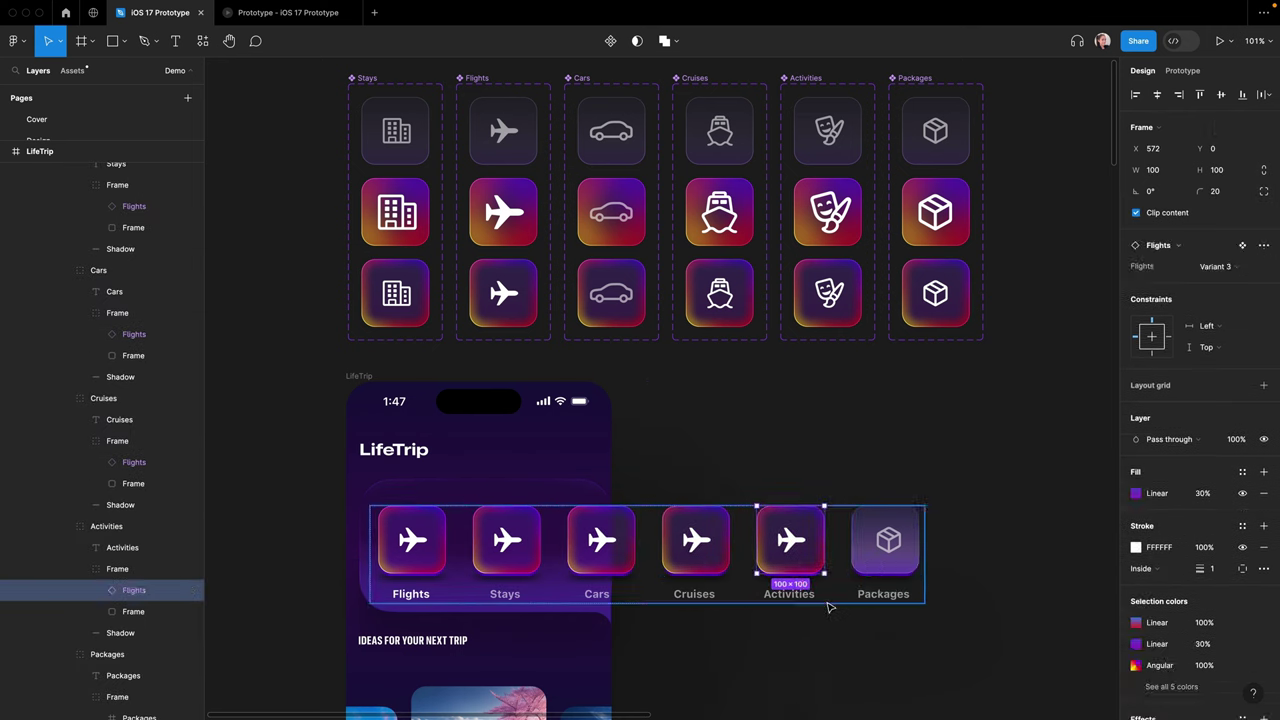
{"action": "right_click", "coordinate": [885, 540]}
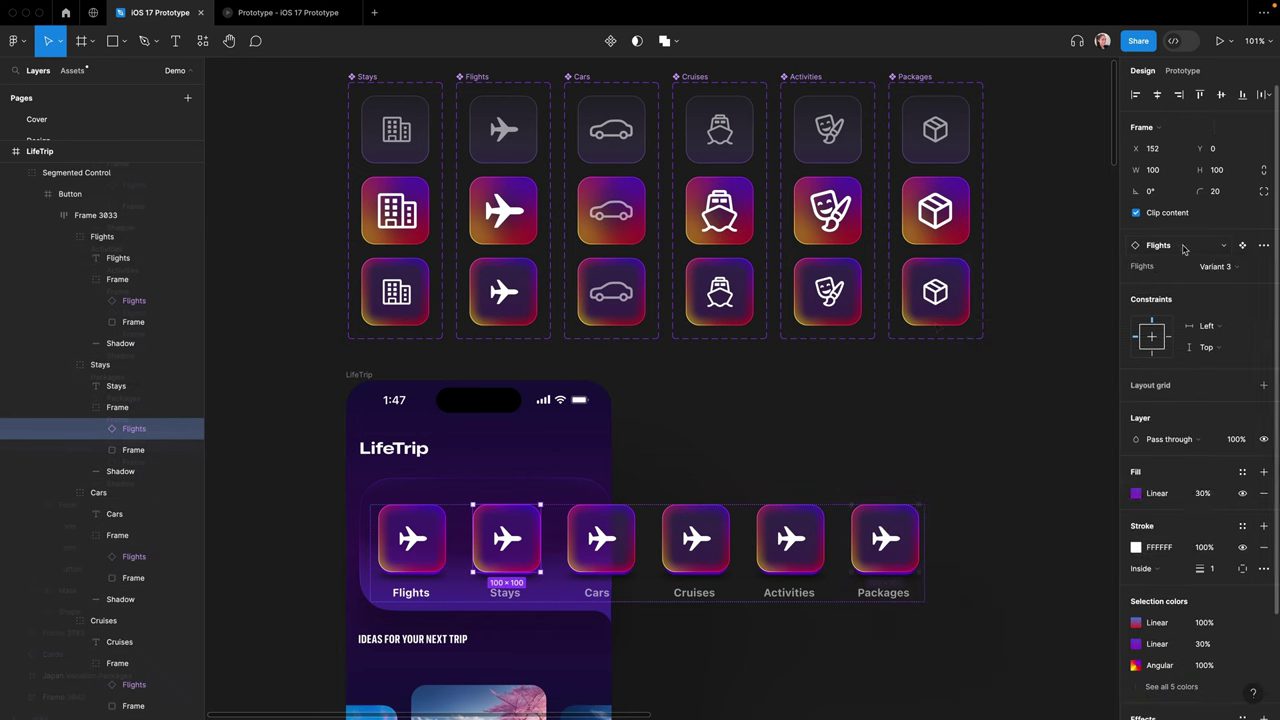
- Swap the Flights instances above the Stays, Cars and Cruises labels for the matching Stays, Cars and Cruises components
{"action": "left_click", "coordinate": [1180, 247]}
{"action": "left_click", "coordinate": [1182, 519]}
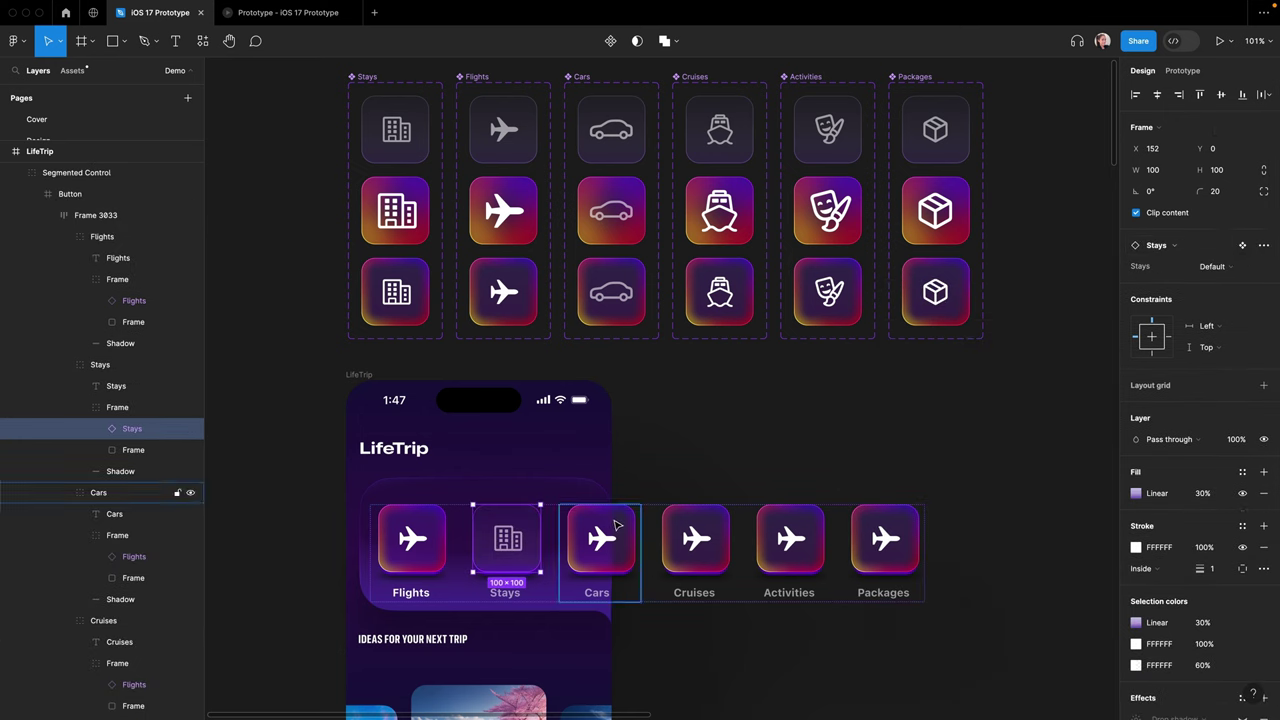
{"action": "triple_click", "coordinate": [614, 527]}
{"action": "left_click", "coordinate": [1172, 246]}
{"action": "left_click", "coordinate": [1180, 411]}
{"action": "triple_click", "coordinate": [706, 530]}
{"action": "left_click", "coordinate": [1172, 246]}
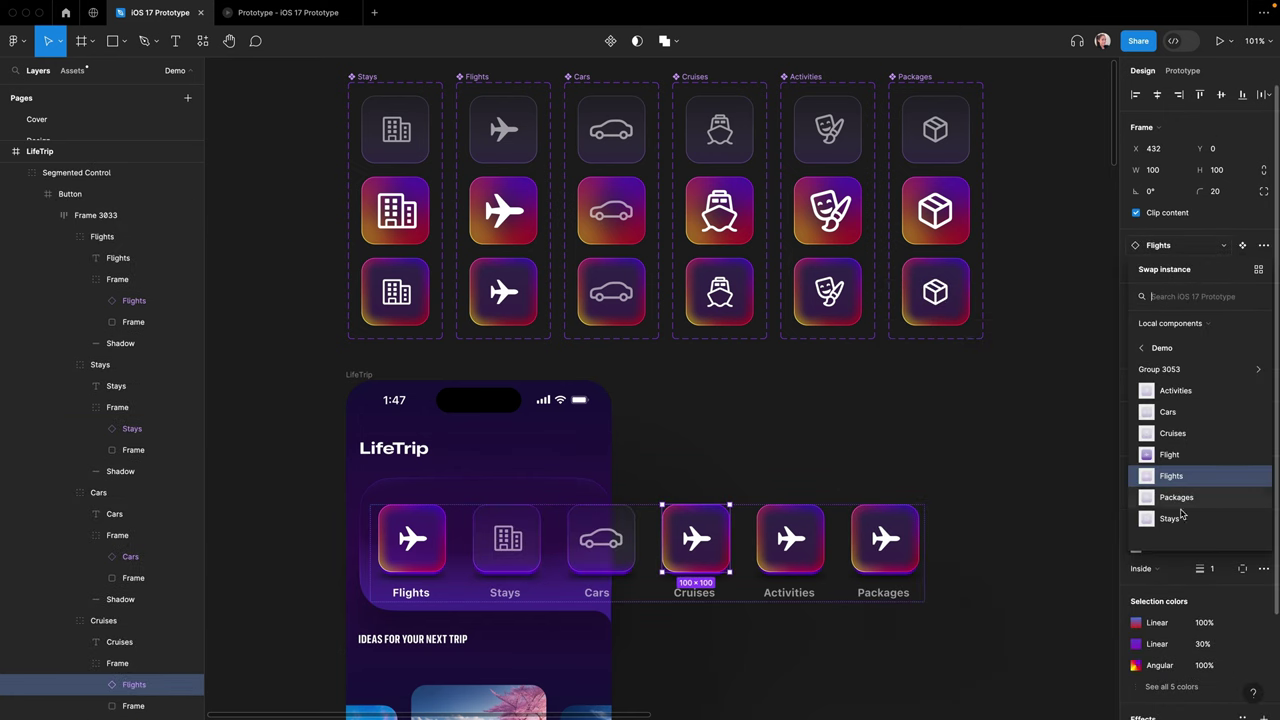
{"action": "left_click", "coordinate": [1182, 434]}
- Swap the instances above the Activities and Packages labels for the Activities and Packages components
{"action": "triple_click", "coordinate": [776, 528]}
{"action": "left_click", "coordinate": [1172, 246]}
{"action": "left_click", "coordinate": [1182, 390]}
{"action": "double_click", "coordinate": [878, 532]}
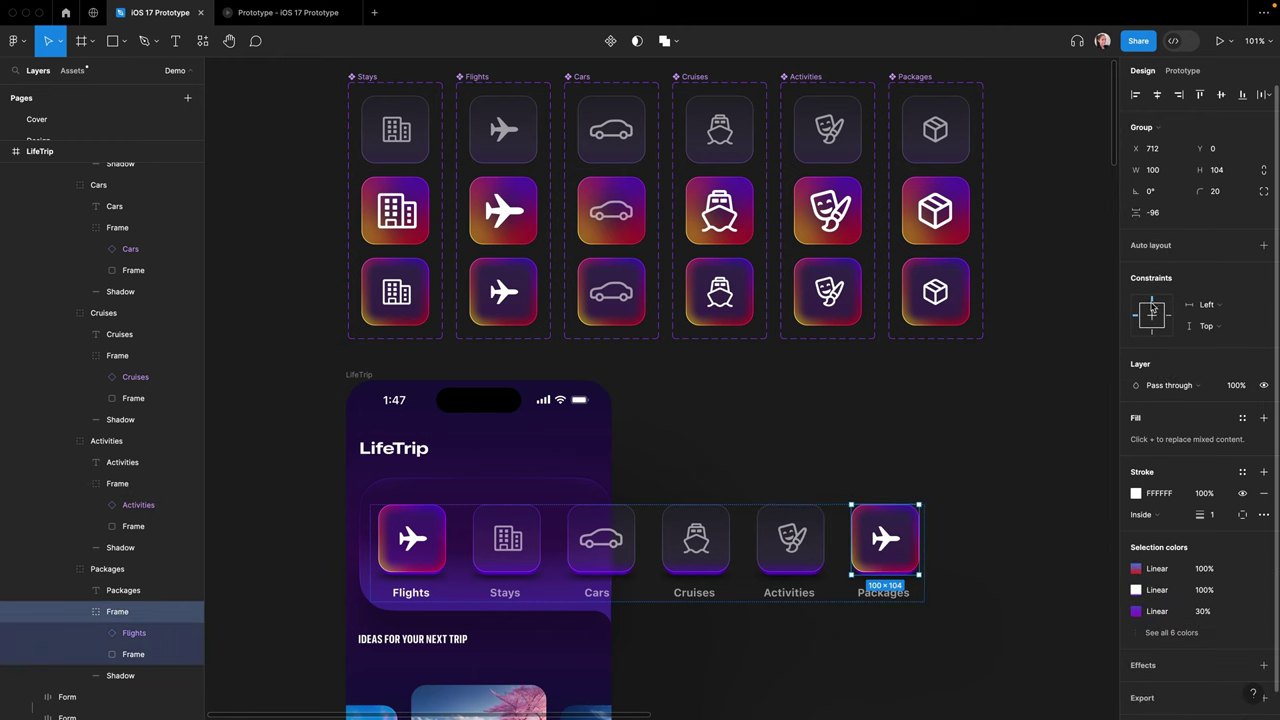
{"action": "left_click", "coordinate": [1160, 245]}
{"action": "left_click", "coordinate": [1185, 499]}
{"action": "left_click", "coordinate": [971, 520]}
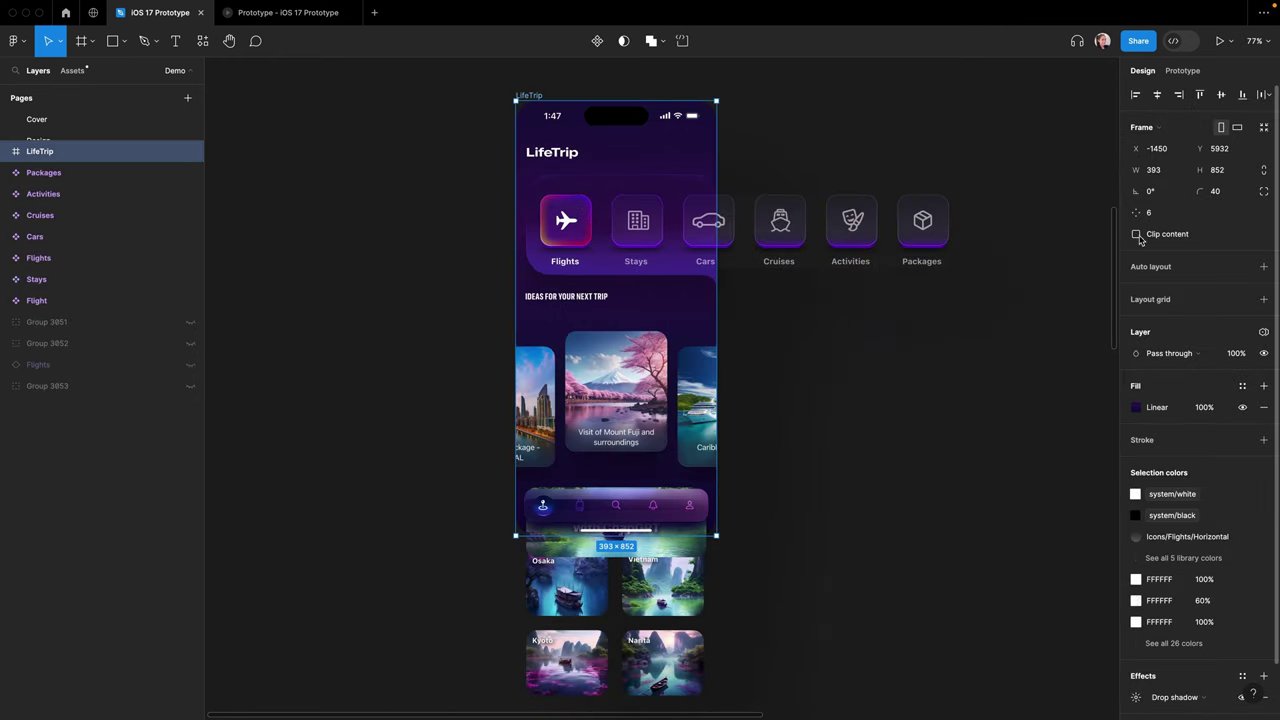
- Turn on Clip content for the LifeTrip frame
{"action": "left_click", "coordinate": [1141, 241]}
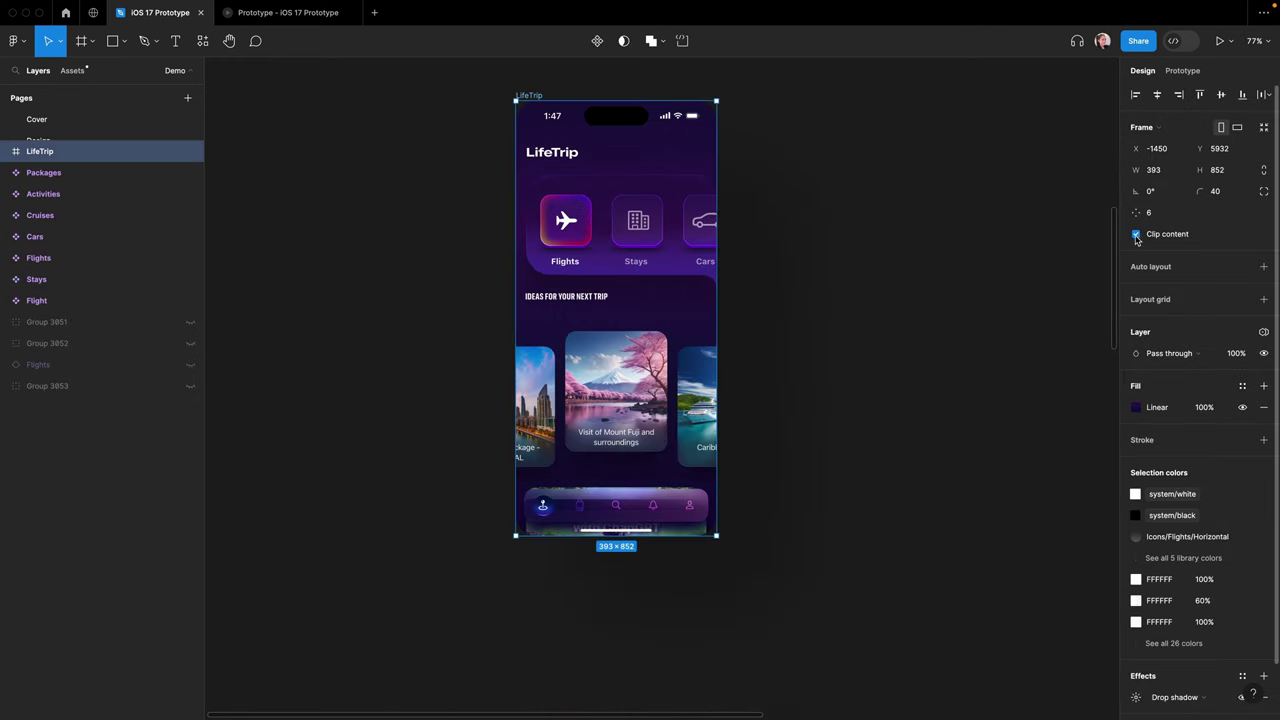
{"action": "key", "text": "Escape"}
{"action": "scroll", "coordinate": [595, 75], "scroll_direction": "up", "scroll_amount": 3}
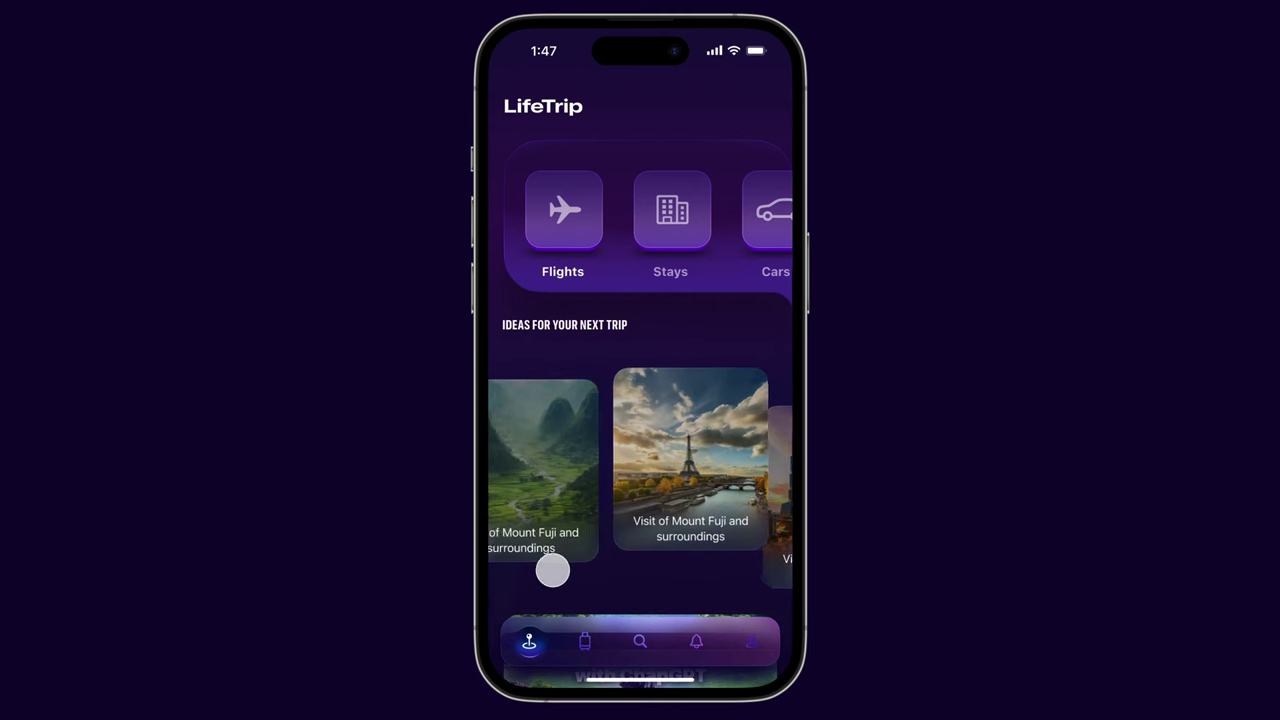
- Swipe the destination cards back and forth in the prototype preview to examine the carousel animation
{"action": "left_click_drag", "start_coordinate": [600, 520], "coordinate": [796, 601]}
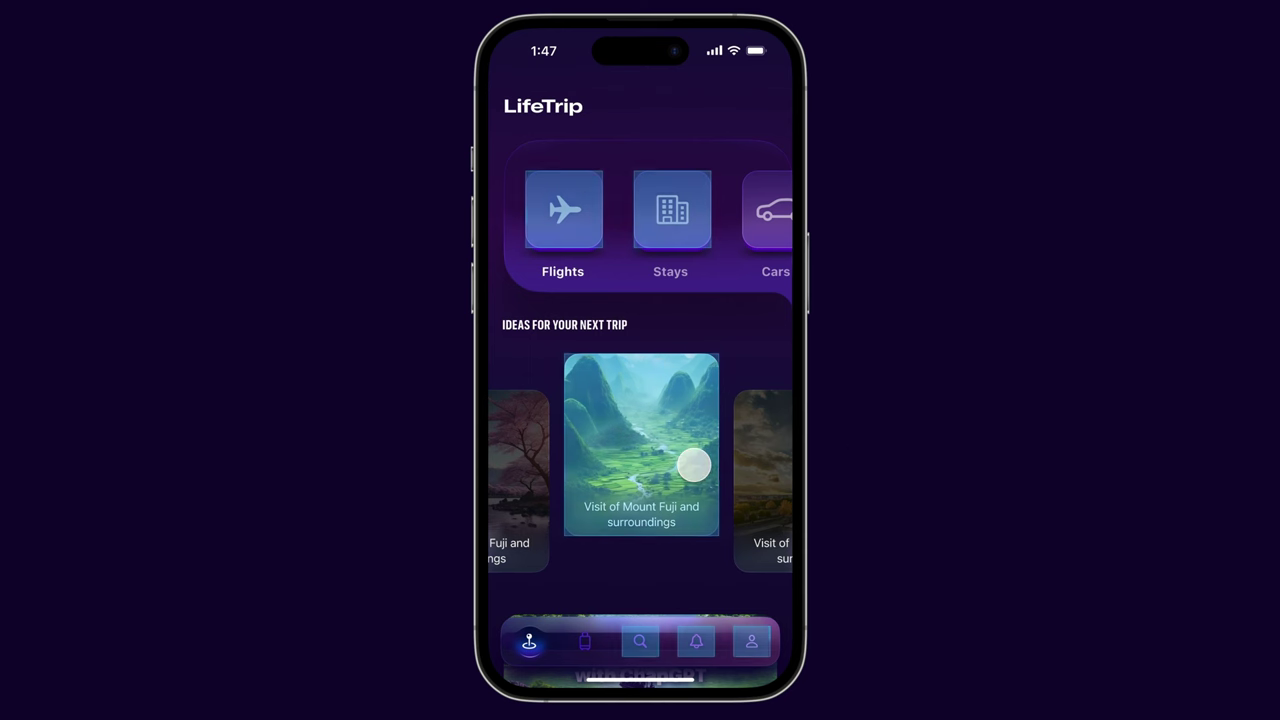
{"action": "left_click_drag", "start_coordinate": [678, 458], "coordinate": [579, 462]}
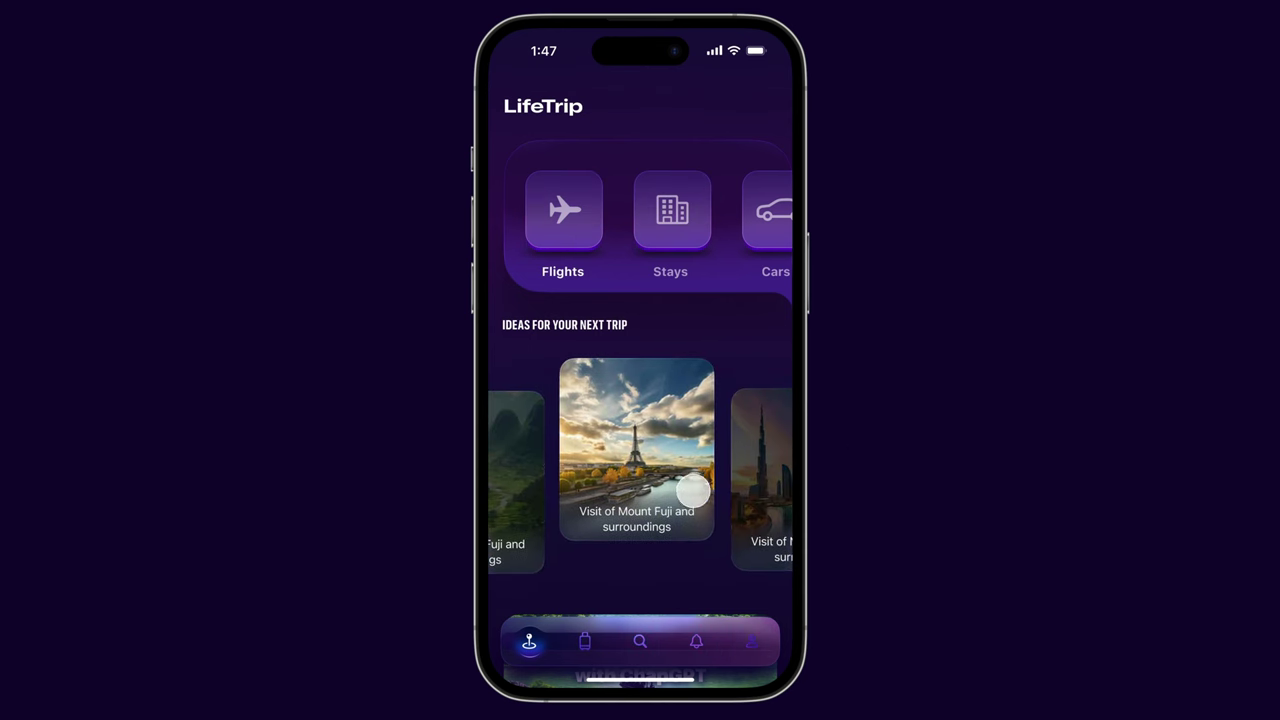
{"action": "left_click_drag", "start_coordinate": [622, 490], "coordinate": [766, 543]}
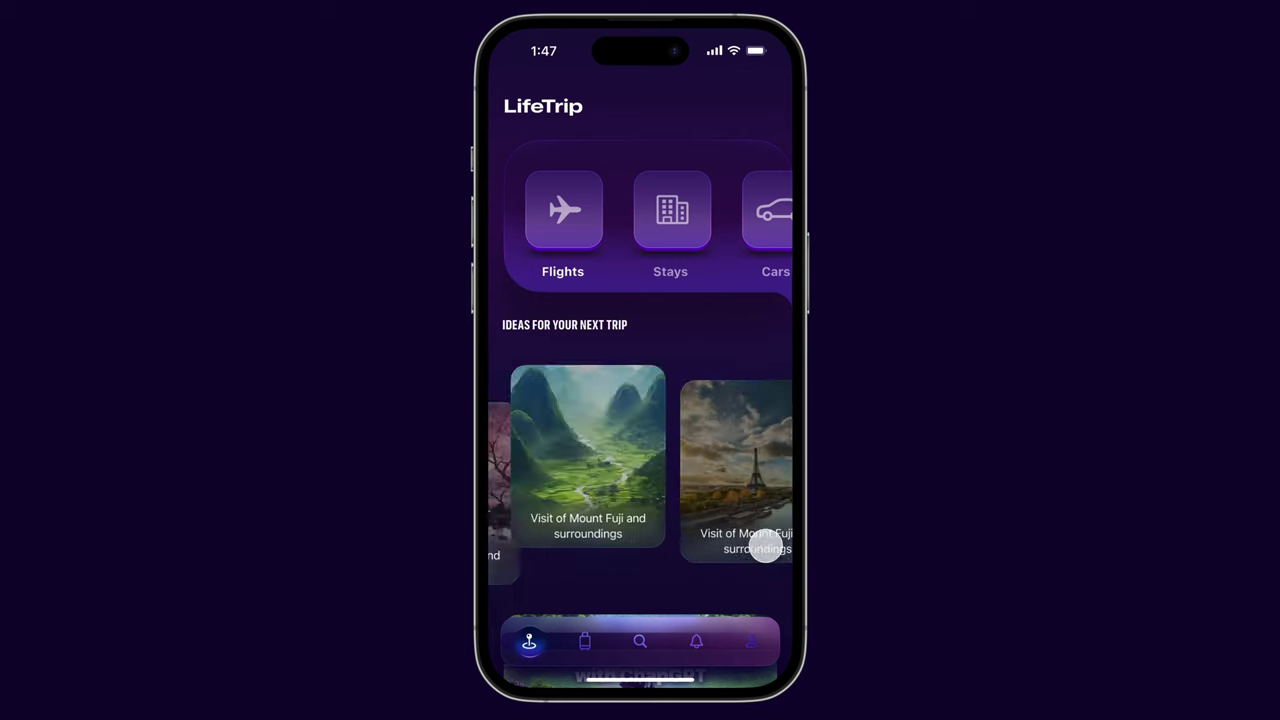
{"action": "left_click_drag", "start_coordinate": [710, 481], "coordinate": [794, 551]}
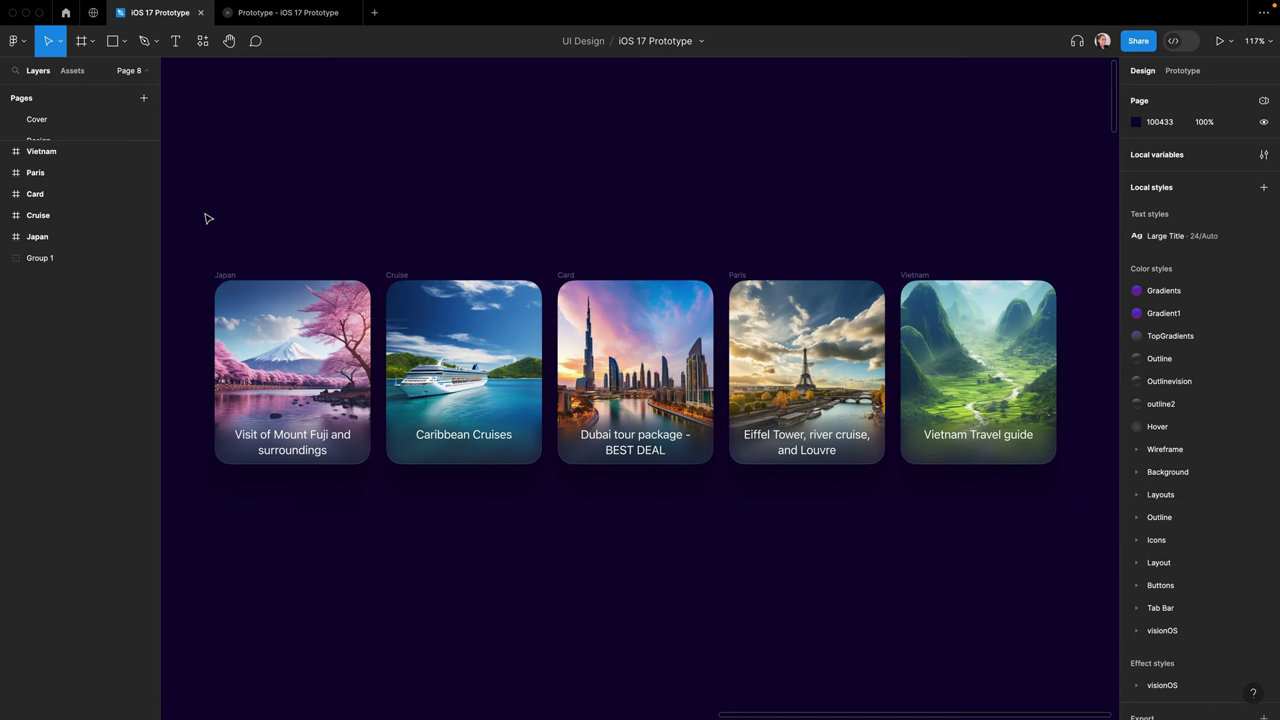
- Turn the Japan, Cruise, Card, Paris and Vietnam frames into five separate components at once
{"action": "left_click_drag", "start_coordinate": [207, 218], "coordinate": [1058, 538]}
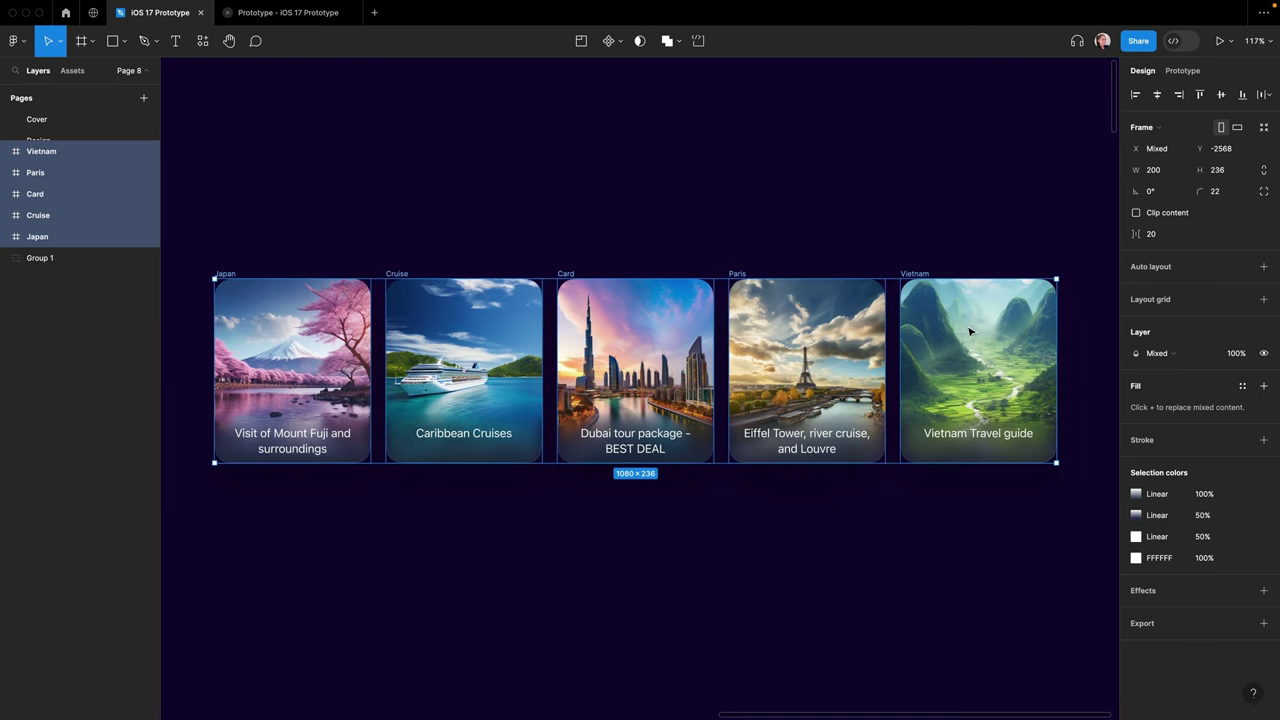
{"action": "left_click", "coordinate": [620, 43]}
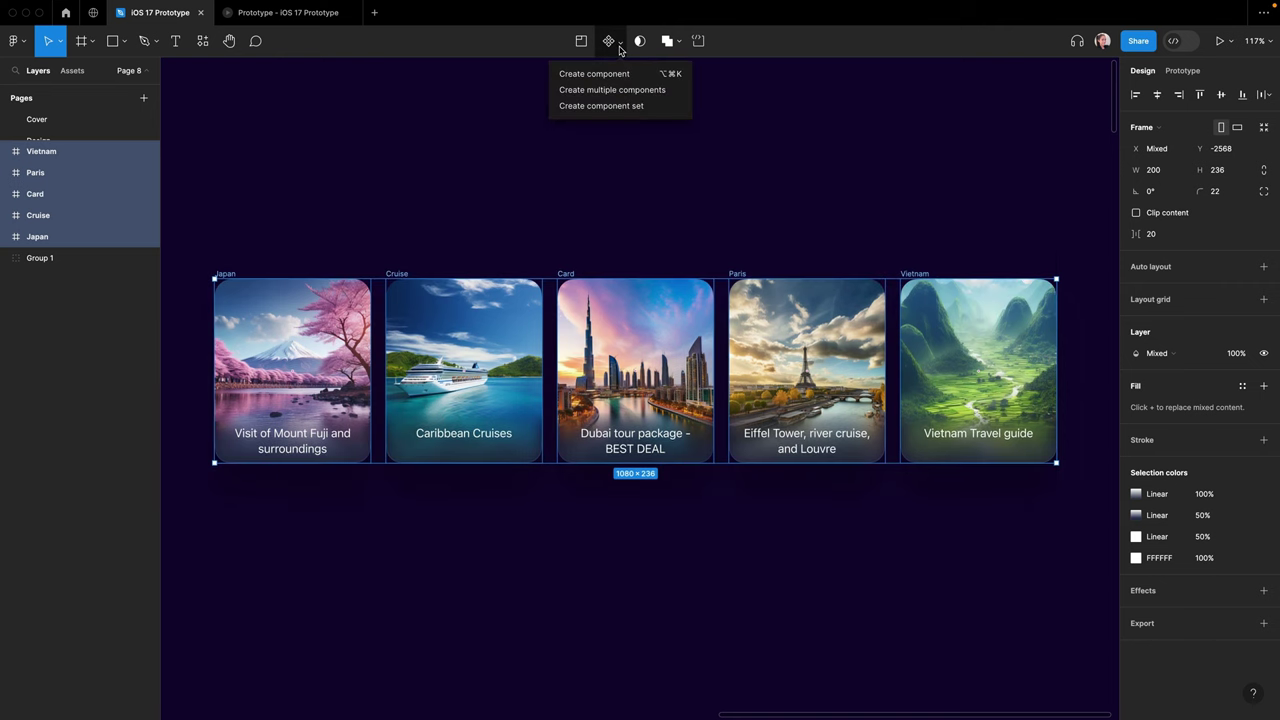
{"action": "left_click", "coordinate": [620, 100]}
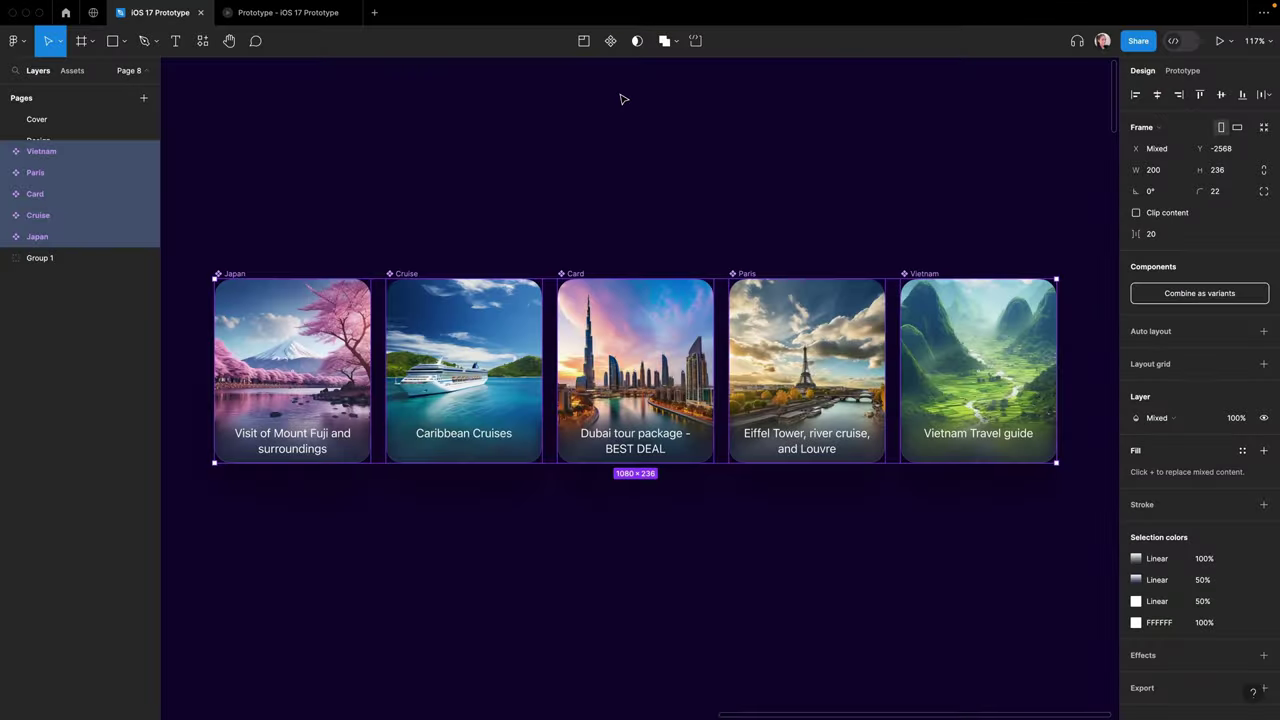
{"action": "left_click", "coordinate": [700, 198]}
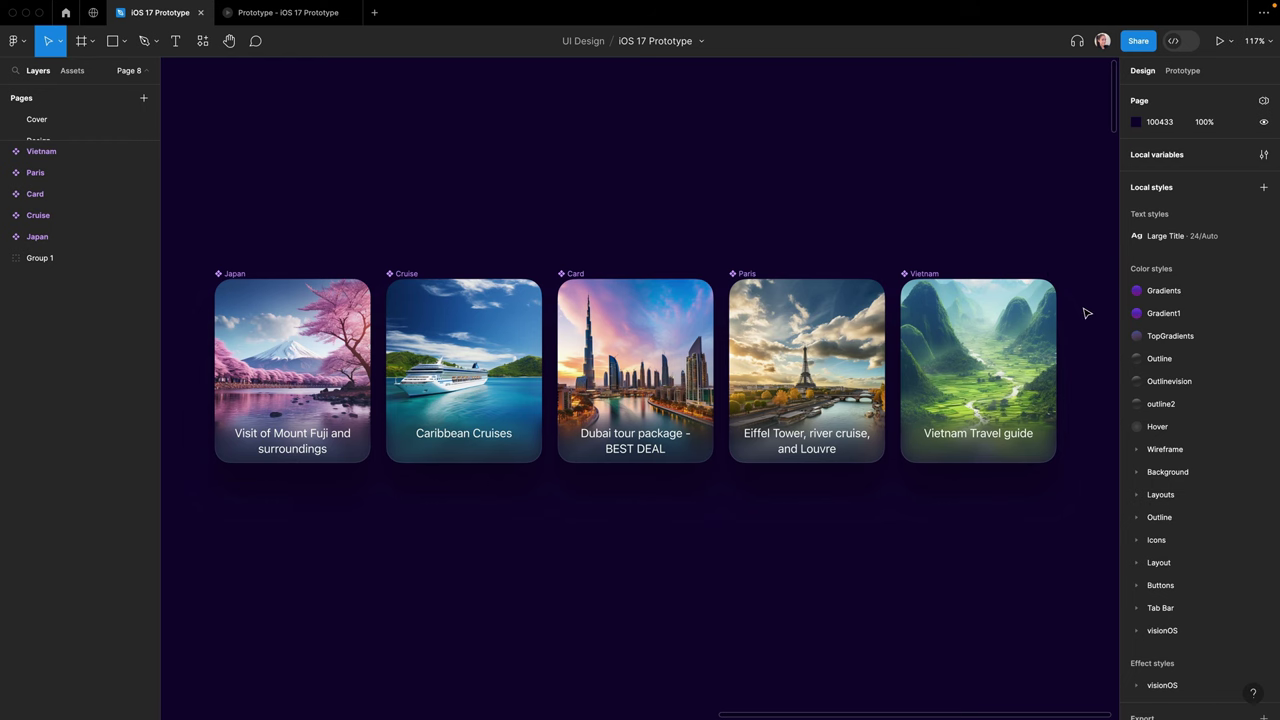
- Draw a new frame below the card components and set its size to 393 × 336
{"action": "scroll", "coordinate": [1087, 313], "scroll_direction": "down", "scroll_amount": 3}
{"action": "key", "text": "f"}
{"action": "mouse_move", "coordinate": [311, 390]}
{"action": "left_mouse_down"}
{"action": "mouse_move", "coordinate": [625, 623]}
{"action": "mouse_move", "coordinate": [698, 638]}
{"action": "left_mouse_up"}
{"action": "left_click", "coordinate": [1157, 171]}
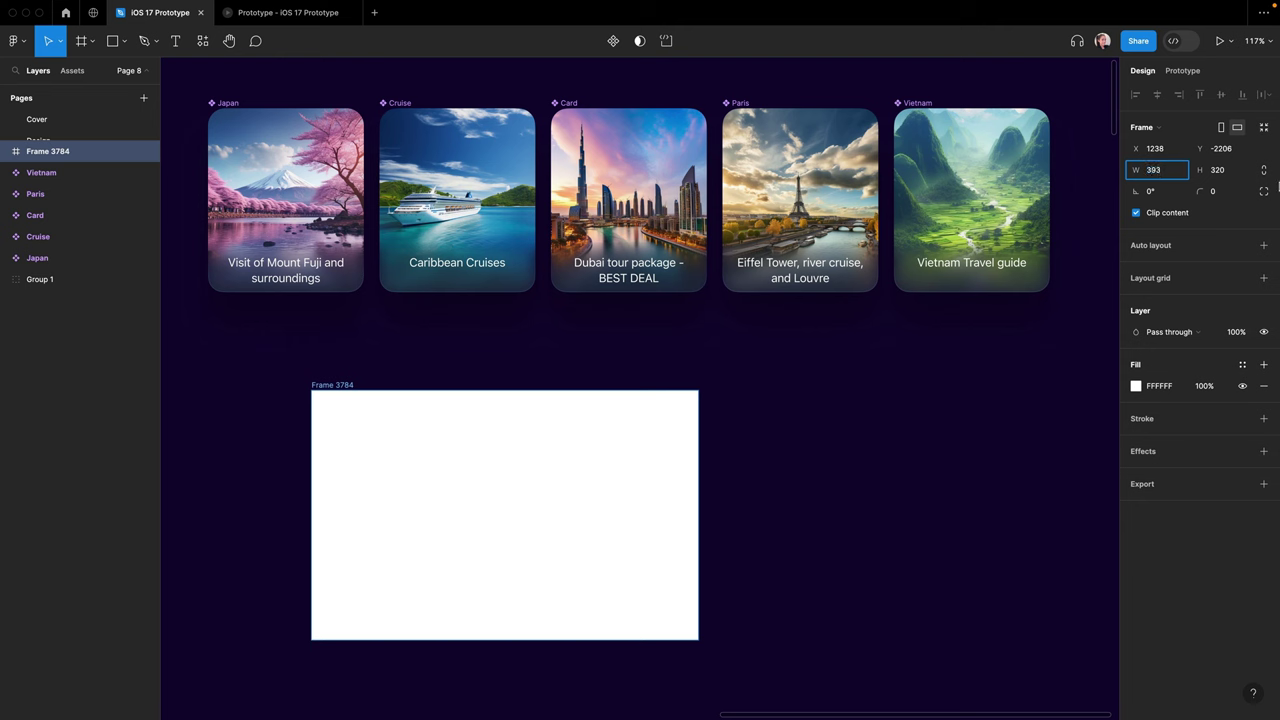
{"action": "left_click", "coordinate": [1221, 171]}
{"action": "type", "text": "33"}
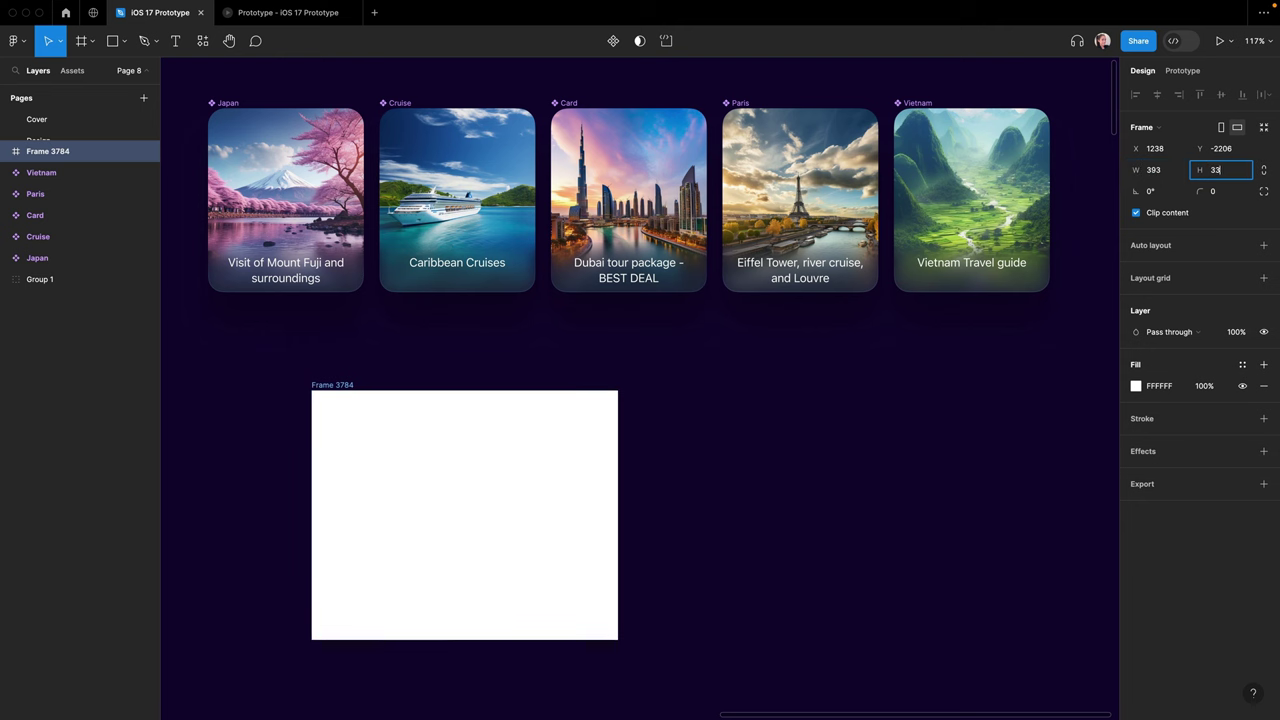
{"action": "type", "text": "6"}
{"action": "key", "text": "Return"}
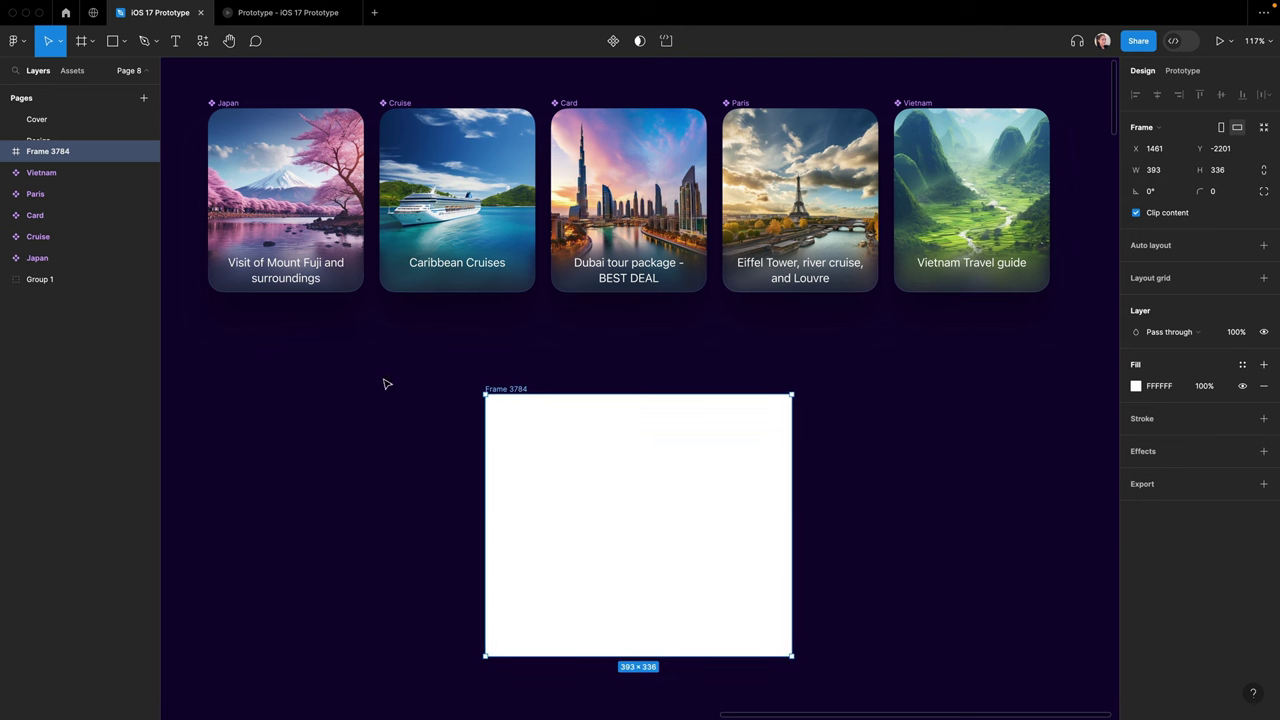
- Place an instance of the Dubai Card component in the new frame and center it horizontally and vertically
{"action": "left_click", "coordinate": [73, 71]}
{"action": "left_click_drag", "start_coordinate": [42, 238], "coordinate": [648, 517]}
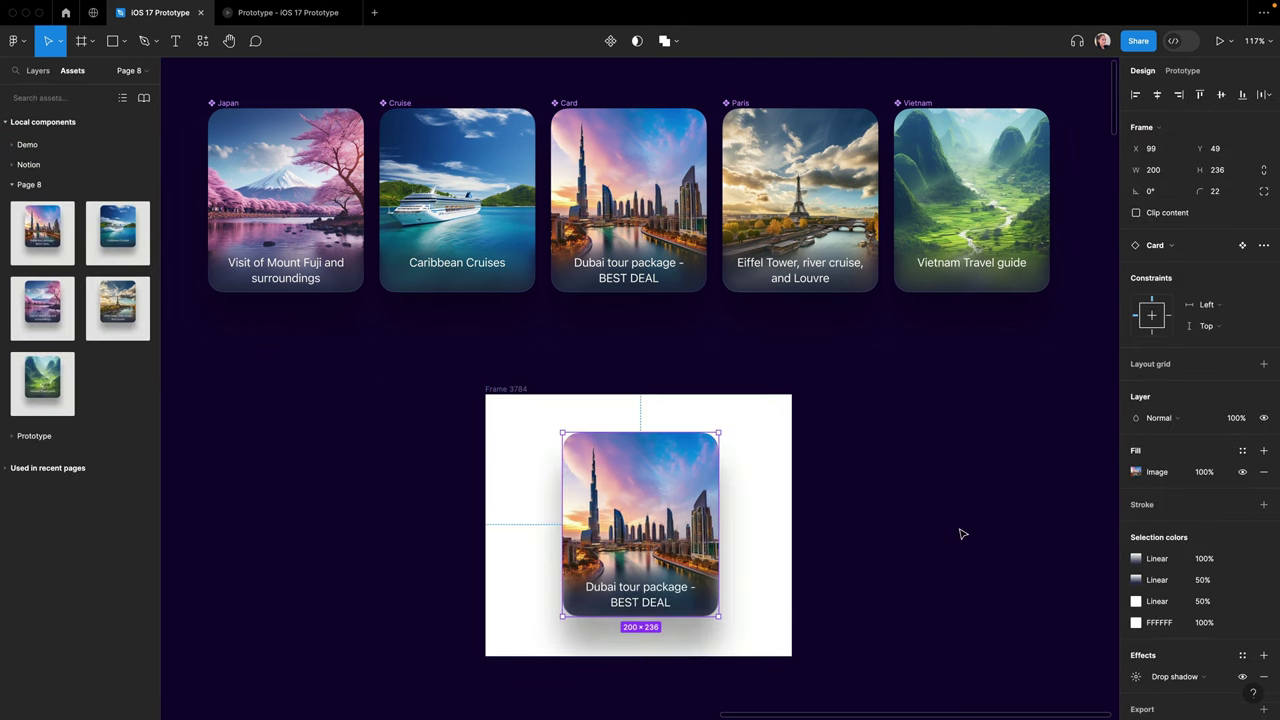
{"action": "left_click", "coordinate": [1158, 95]}
{"action": "left_click", "coordinate": [1221, 95]}
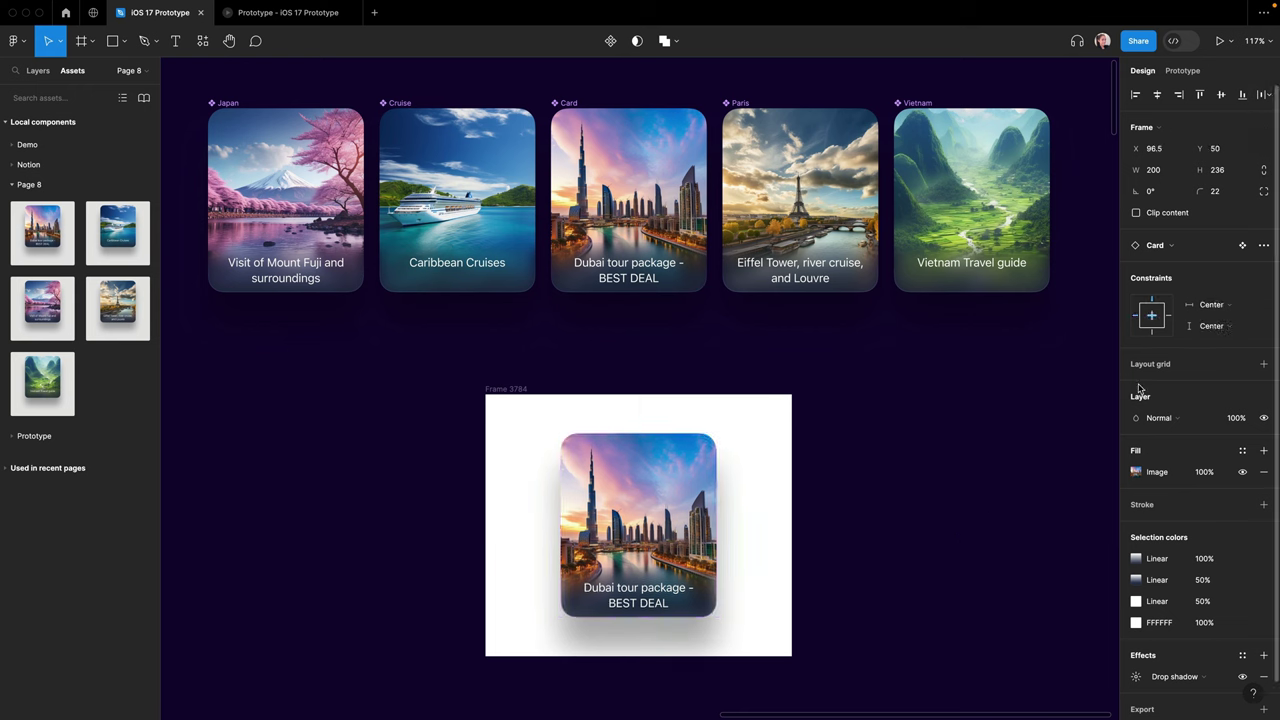
{"action": "key", "text": "alt+1"}
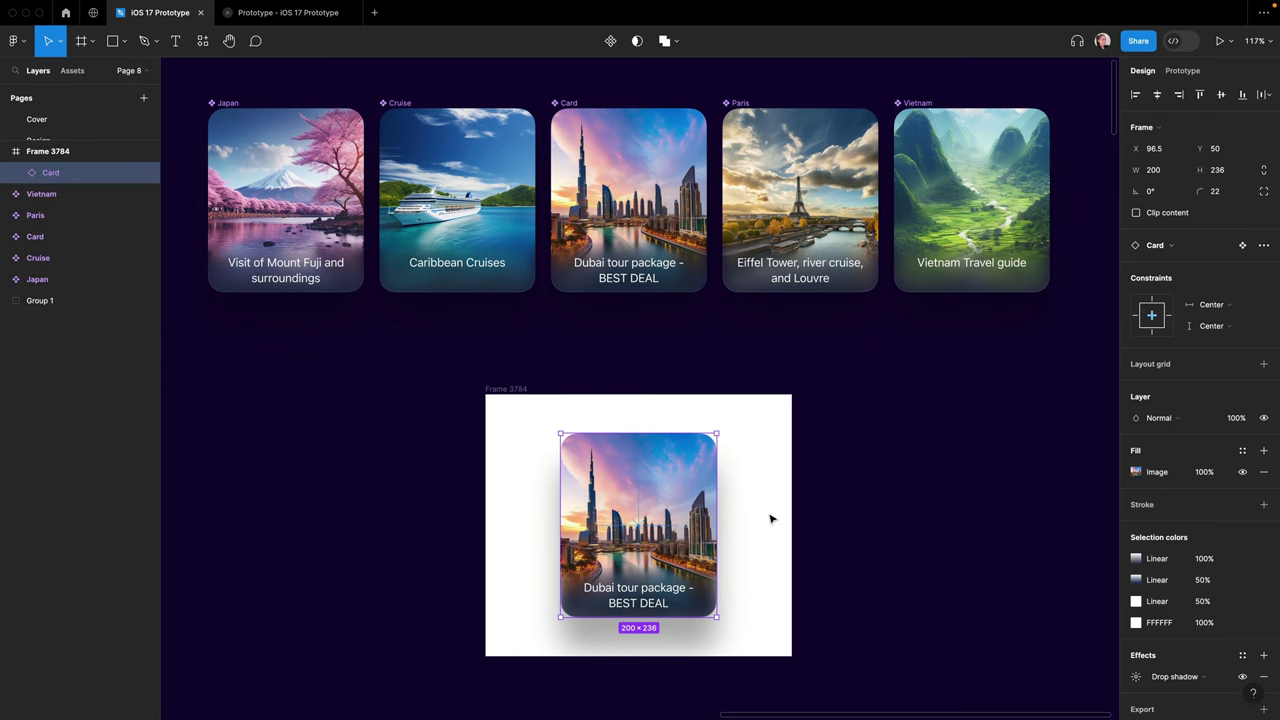
- Duplicate the Dubai card instance to the left of the original, leaving a 20.5 px gap between them
{"action": "left_click_drag", "start_coordinate": [640, 519], "coordinate": [486, 519]}
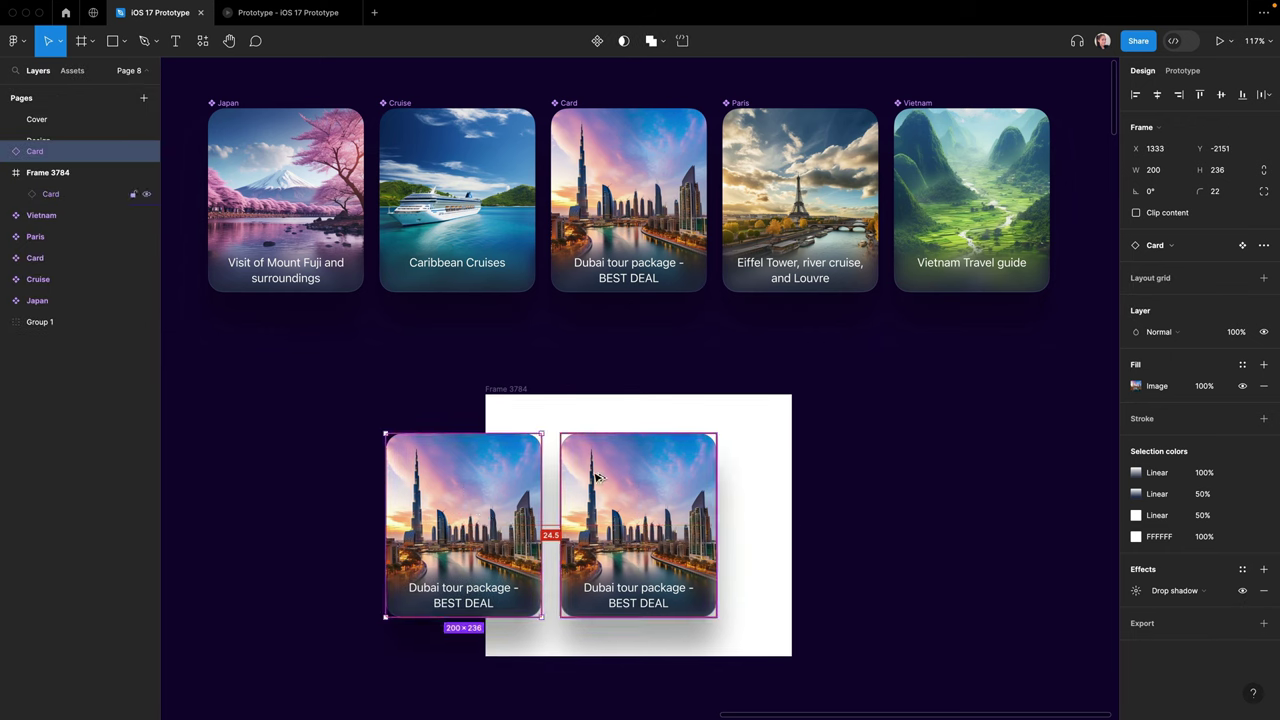
{"action": "key", "text": "Right"}
{"action": "key", "text": "Right"}
{"action": "key", "text": "Right"}
{"action": "key", "text": "Right"}
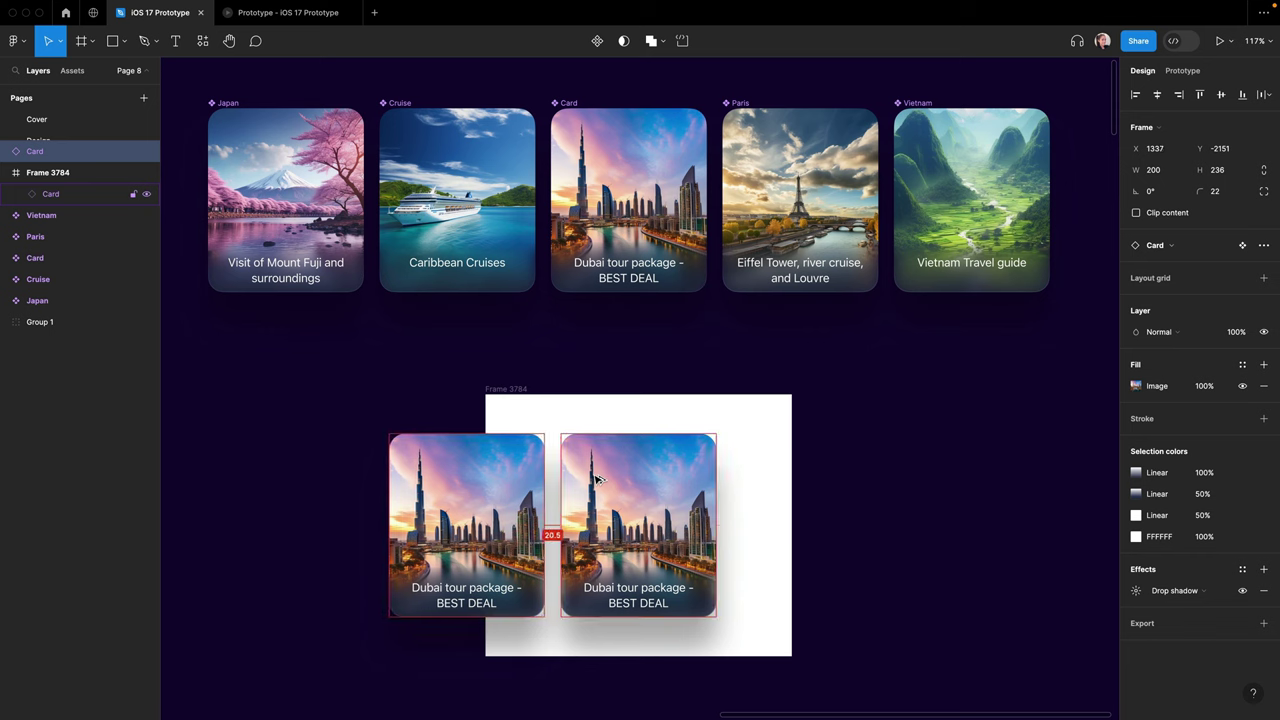
- Nest the duplicated Dubai card inside Frame 3784 and turn off the frame's content clipping
{"action": "left_click_drag", "start_coordinate": [40, 150], "coordinate": [50, 194]}
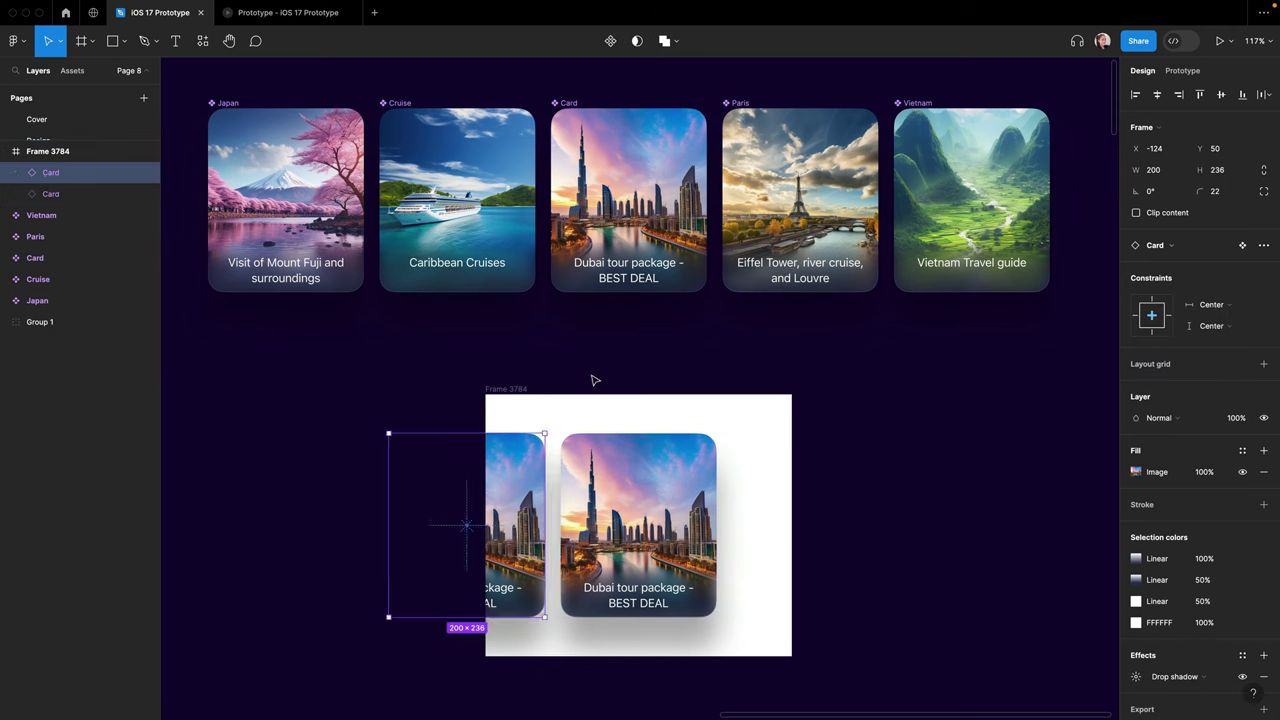
{"action": "key", "text": "Escape"}
{"action": "left_click", "coordinate": [1136, 213]}
{"action": "left_click", "coordinate": [996, 477]}
{"action": "left_click", "coordinate": [475, 486]}
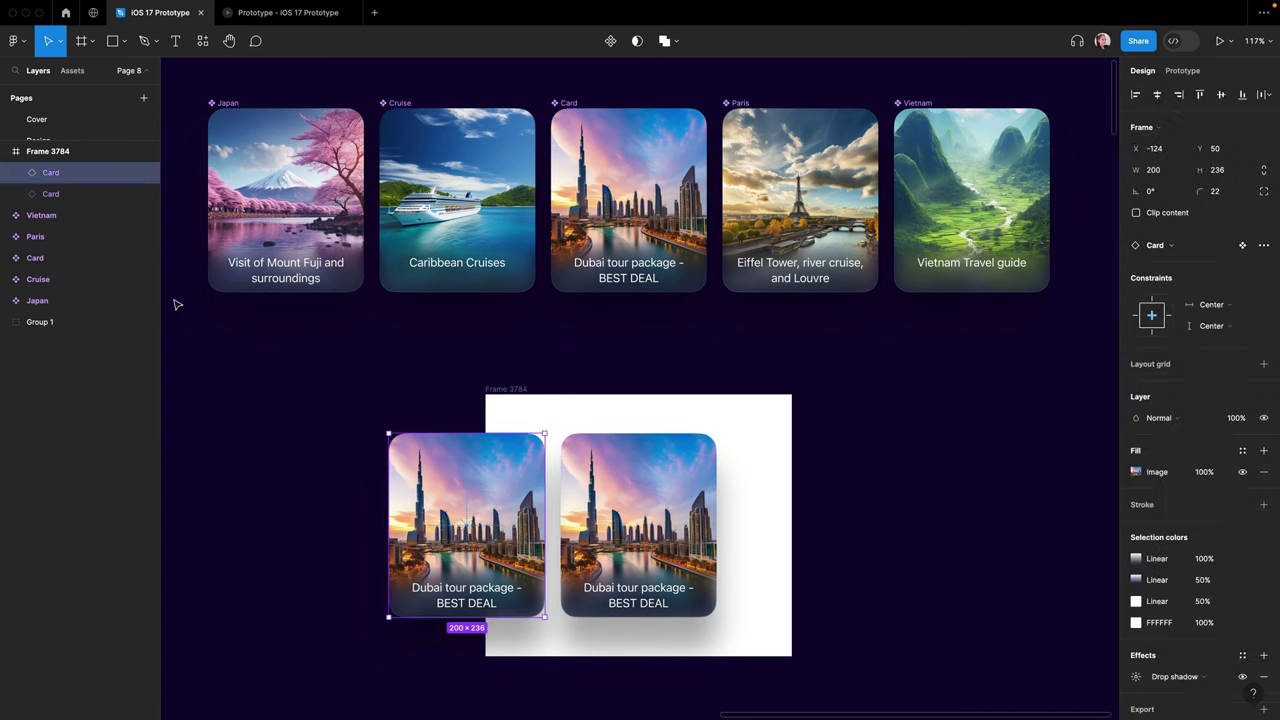
- Set the horizontal spacing between the two Dubai cards in the frame to 20
{"action": "left_click", "coordinate": [59, 195], "text": "shift"}
{"action": "left_click", "coordinate": [1156, 237]}
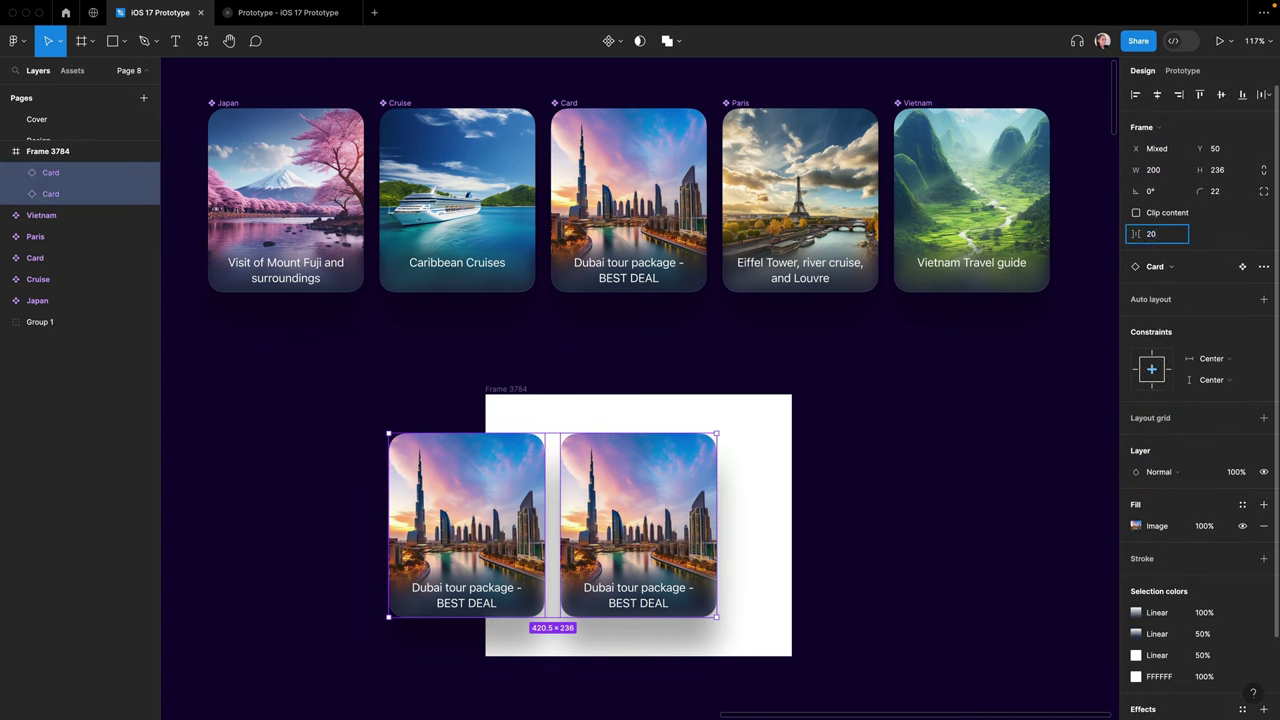
{"action": "left_click", "coordinate": [934, 455]}
- Duplicate the center Dubai card to its right with a 20 px gap, keeping the frame's content unclipped
{"action": "left_click", "coordinate": [616, 482]}
{"action": "left_click_drag", "start_coordinate": [616, 482], "coordinate": [786, 480]}
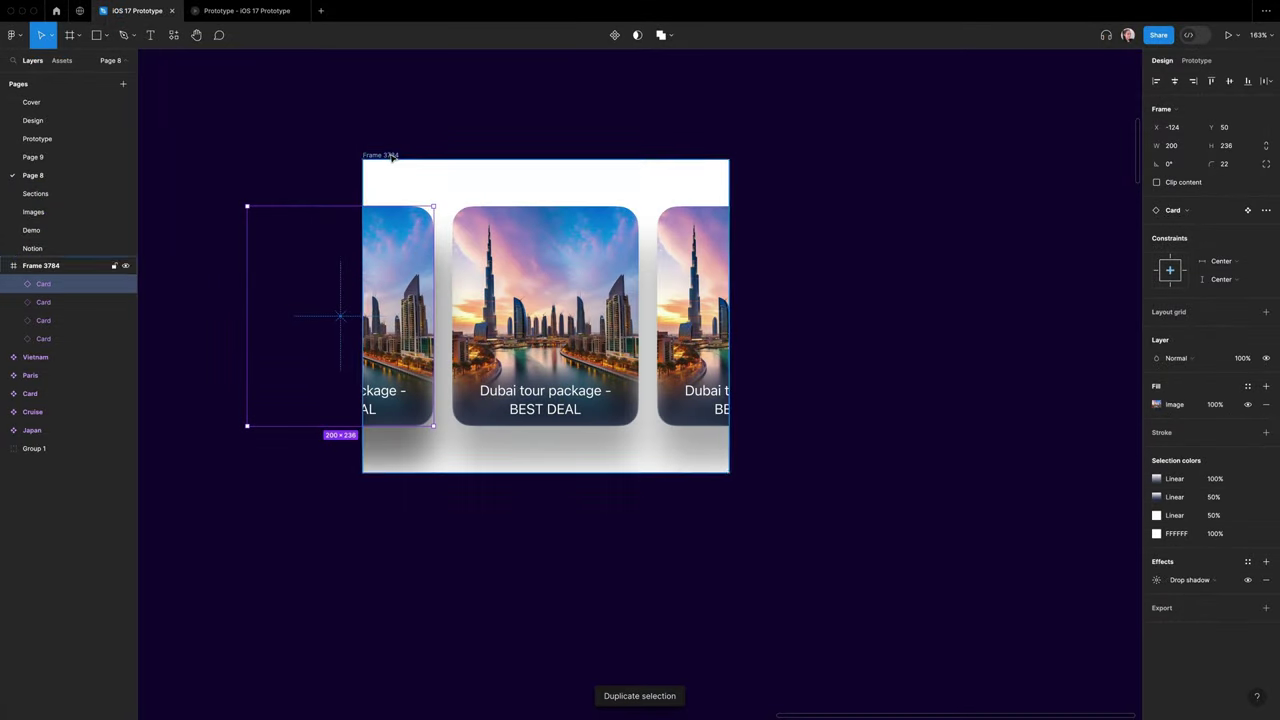
{"action": "left_click", "coordinate": [378, 155]}
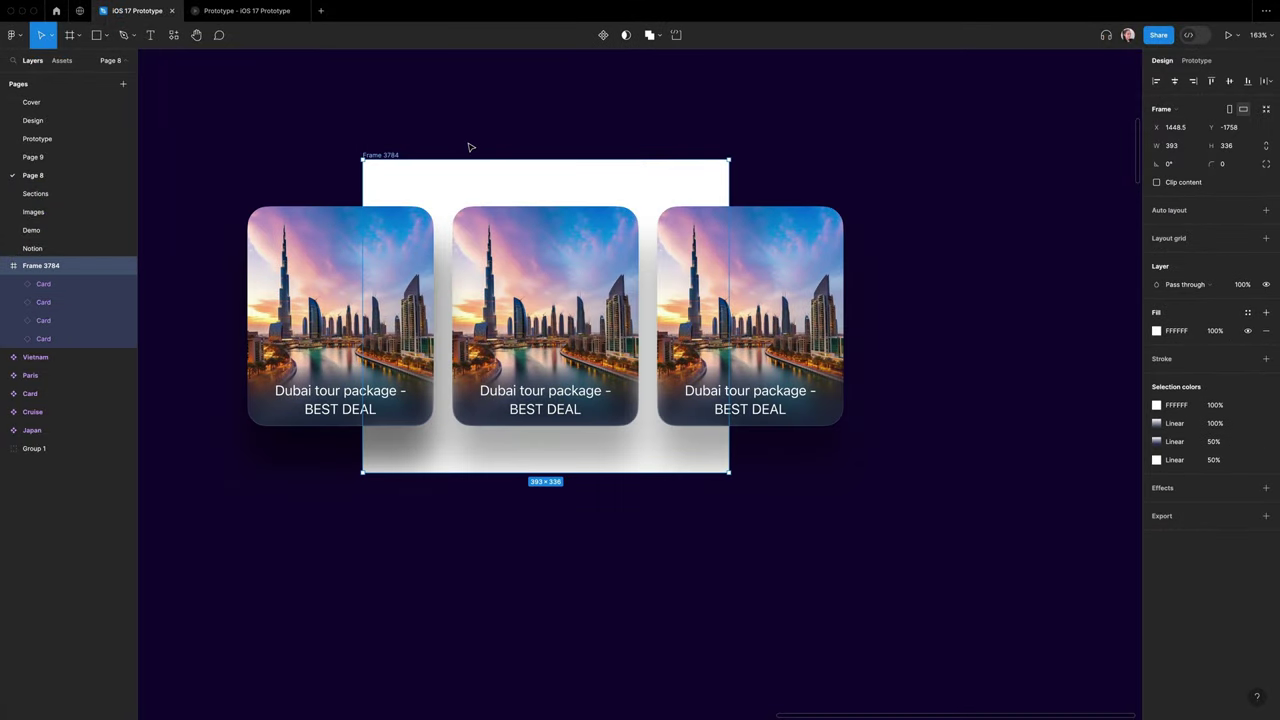
- Shift the topmost copy of the left Dubai card outward to X -344, beyond the original
{"action": "left_click", "coordinate": [63, 288]}
{"action": "key", "text": "shift+Left"}
{"action": "key", "text": "shift+Left"}
{"action": "key", "text": "shift+Left"}
{"action": "key", "text": "shift+Left"}
{"action": "key", "text": "shift+Left"}
{"action": "key", "text": "shift+Left"}
{"action": "key", "text": "shift+Left"}
{"action": "key", "text": "shift+Left"}
{"action": "key", "text": "shift+Left"}
{"action": "key", "text": "shift+Left"}
{"action": "key", "text": "shift+Left"}
{"action": "key", "text": "shift+Left"}
{"action": "key", "text": "shift+Left"}
{"action": "key", "text": "shift+Left"}
{"action": "key", "text": "shift+Left"}
{"action": "key", "text": "shift+Left"}
{"action": "key", "text": "shift+Left"}
{"action": "key", "text": "shift+Left"}
{"action": "key", "text": "shift+Left"}
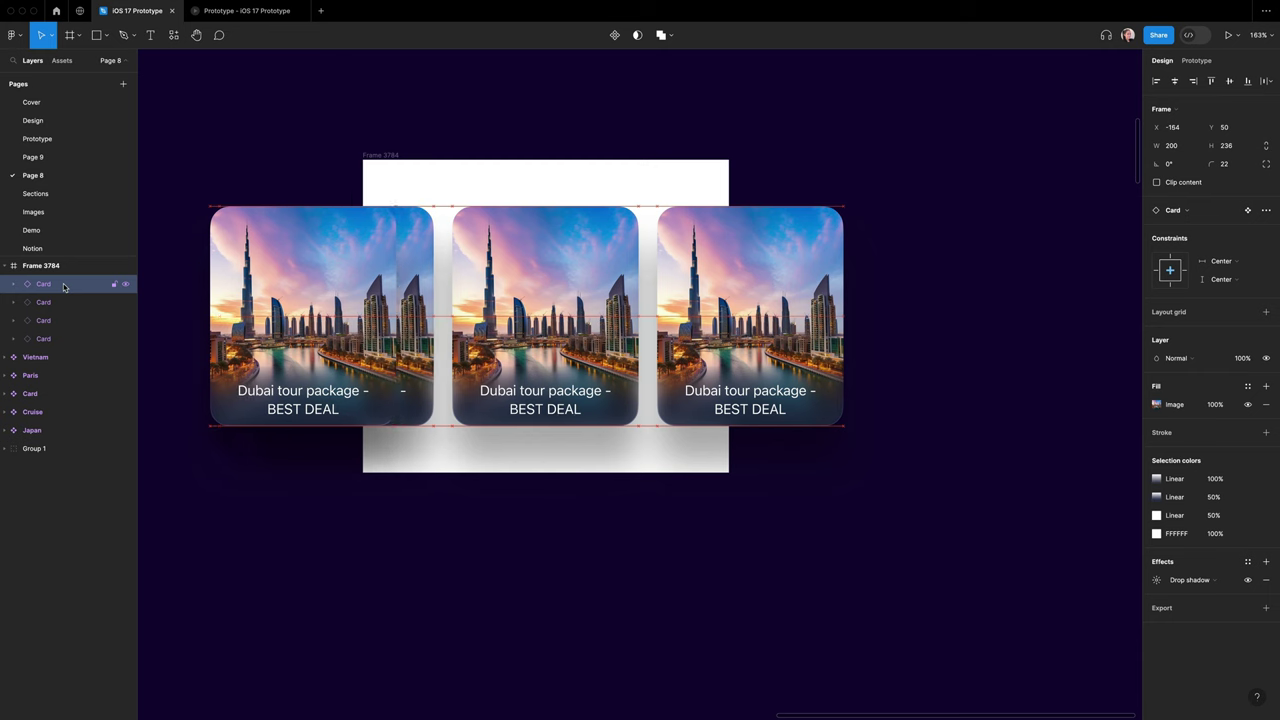
{"action": "key", "text": "shift+Left"}
{"action": "key", "text": "shift+Left"}
{"action": "key", "text": "shift+Left"}
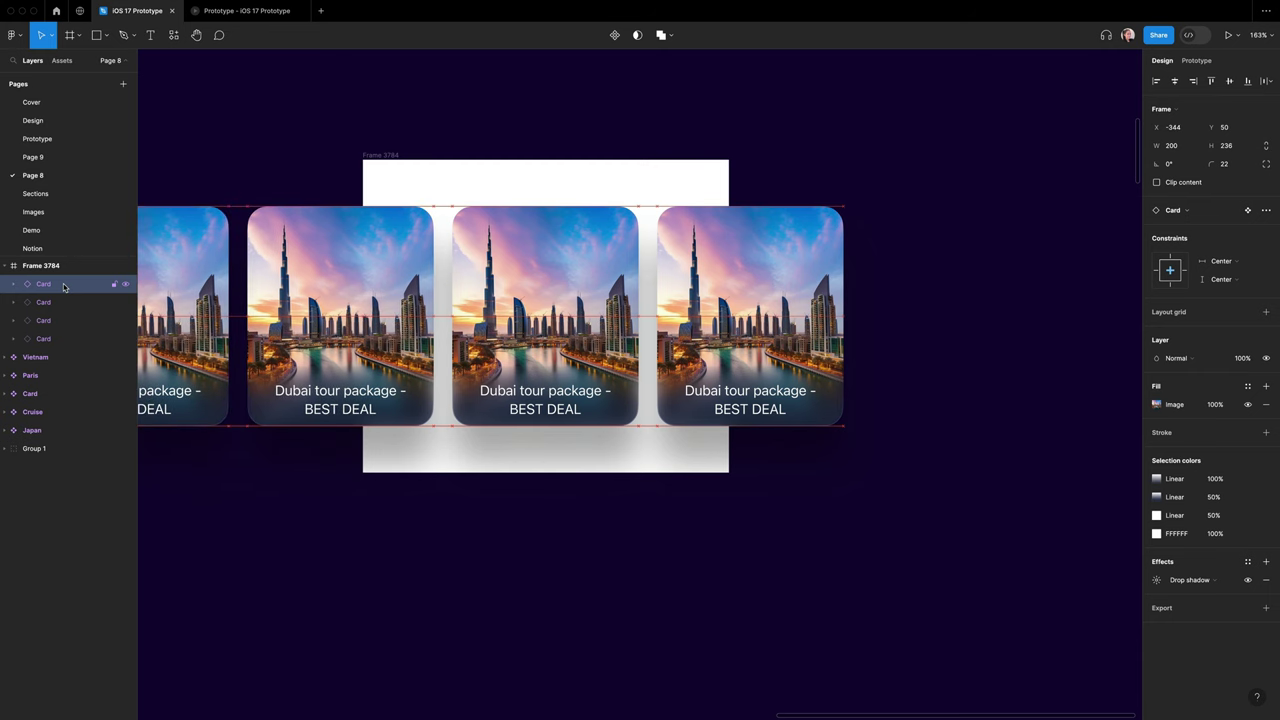
- Duplicate the right Dubai card and shift the copy outward to X 536, leaving a 20 px gap
{"action": "scroll", "coordinate": [608, 243], "scroll_direction": "down", "scroll_amount": 3}
{"action": "left_click", "coordinate": [755, 281]}
{"action": "key", "text": "ctrl+d"}
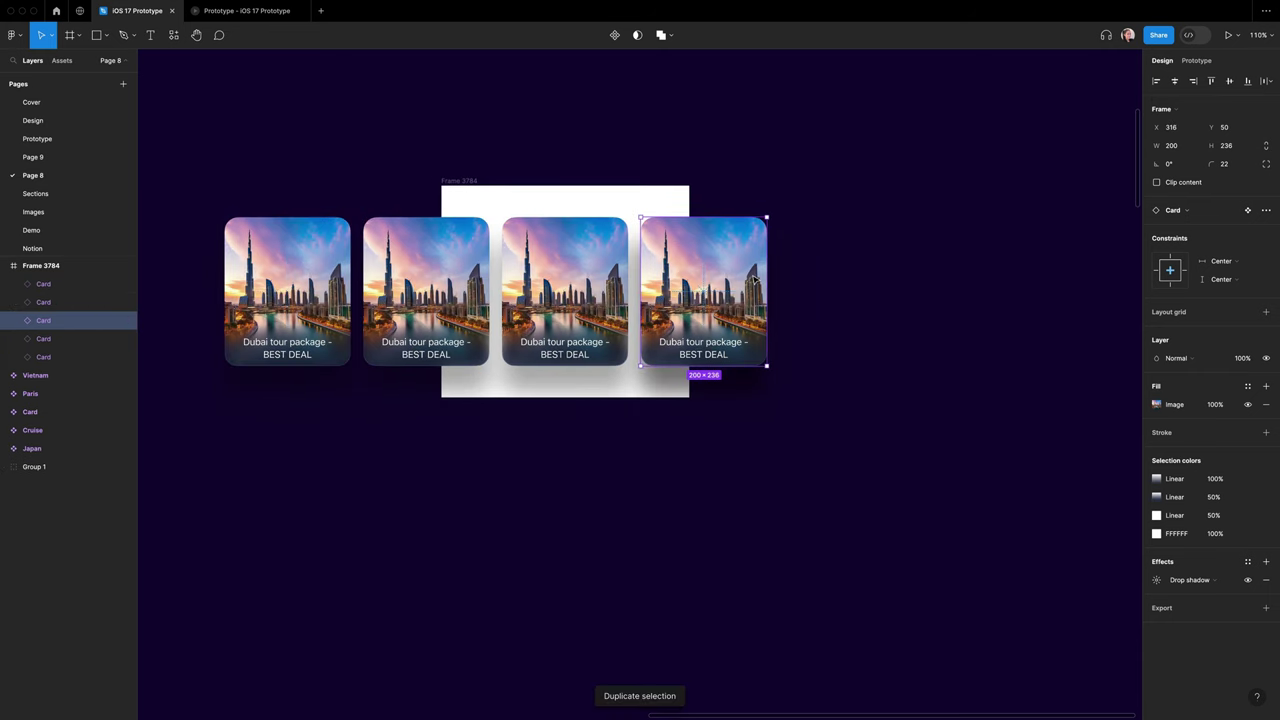
{"action": "key", "text": "shift+Right"}
{"action": "key", "text": "shift+Right"}
{"action": "key", "text": "shift+Right"}
{"action": "key", "text": "shift+Right"}
{"action": "key", "text": "shift+Right"}
{"action": "key", "text": "shift+Right"}
{"action": "key", "text": "shift+Right"}
{"action": "key", "text": "shift+Right"}
{"action": "key", "text": "shift+Right"}
{"action": "key", "text": "shift+Right"}
{"action": "key", "text": "shift+Right"}
{"action": "key", "text": "shift+Right"}
{"action": "key", "text": "shift+Right"}
{"action": "key", "text": "shift+Right"}
{"action": "key", "text": "shift+Right"}
{"action": "key", "text": "shift+Right"}
{"action": "key", "text": "shift+Right"}
{"action": "key", "text": "shift+Right"}
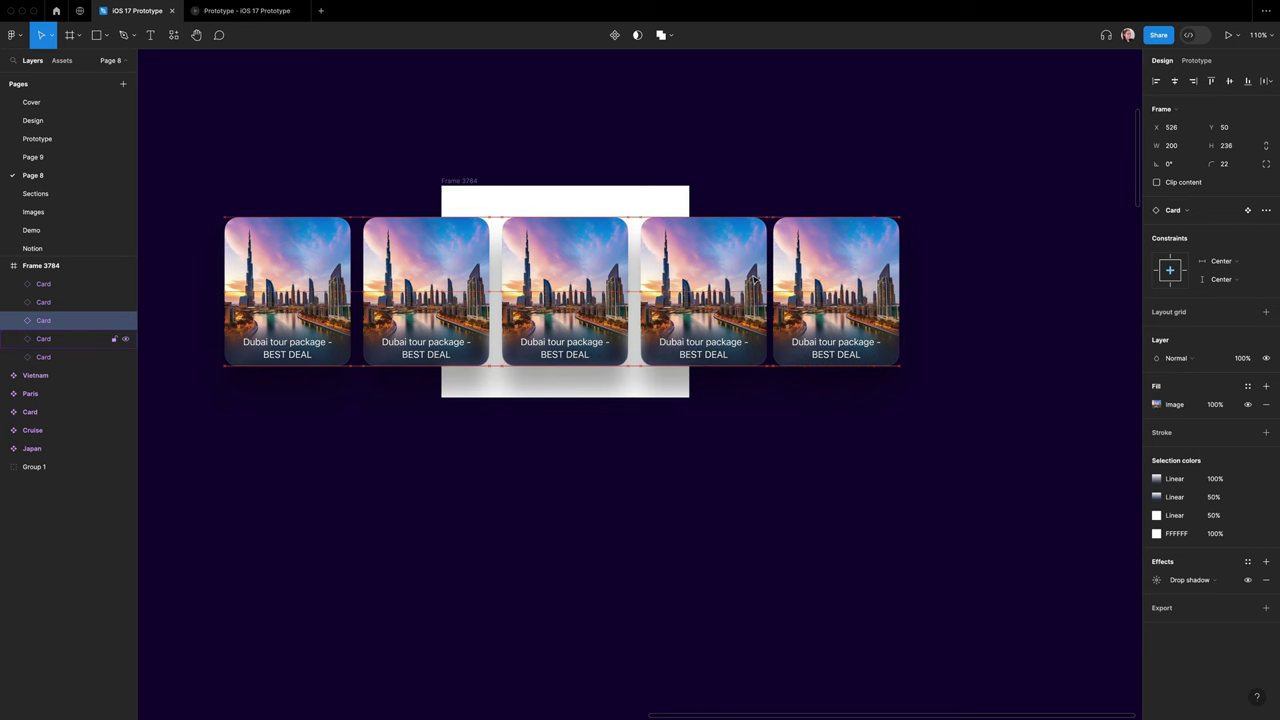
{"action": "left_click", "coordinate": [44, 284]}
{"action": "left_click", "coordinate": [44, 357], "text": "shift"}
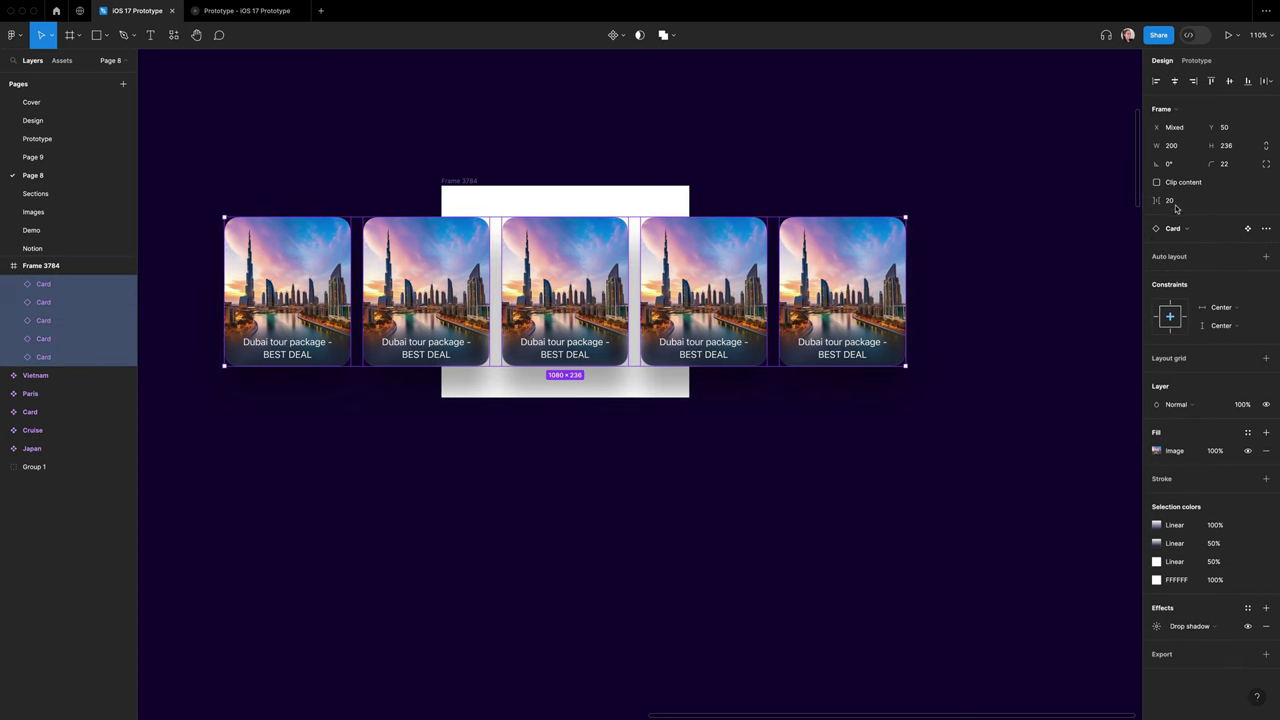
{"action": "left_click", "coordinate": [979, 276]}
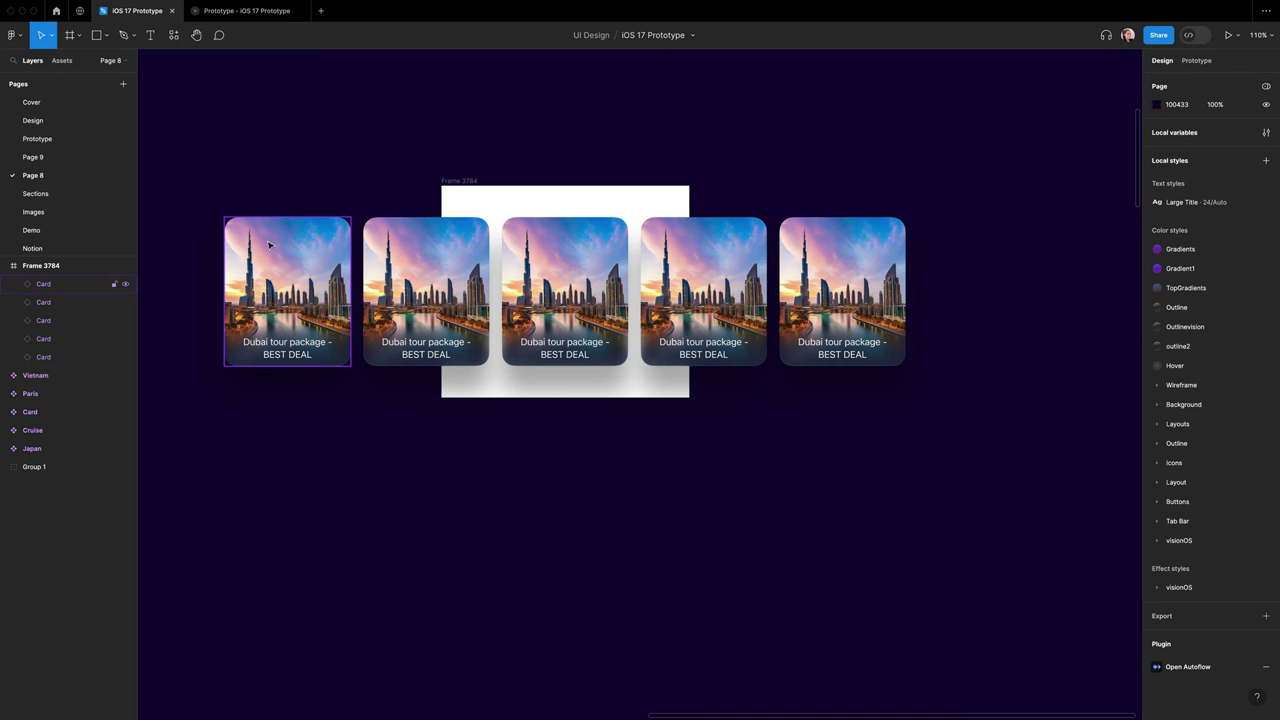
- Lower the four cards on either side of the center card to Y 80
{"action": "left_click", "coordinate": [268, 245]}
{"action": "left_click", "coordinate": [44, 302], "text": "shift"}
{"action": "left_click", "coordinate": [46, 339], "text": "shift"}
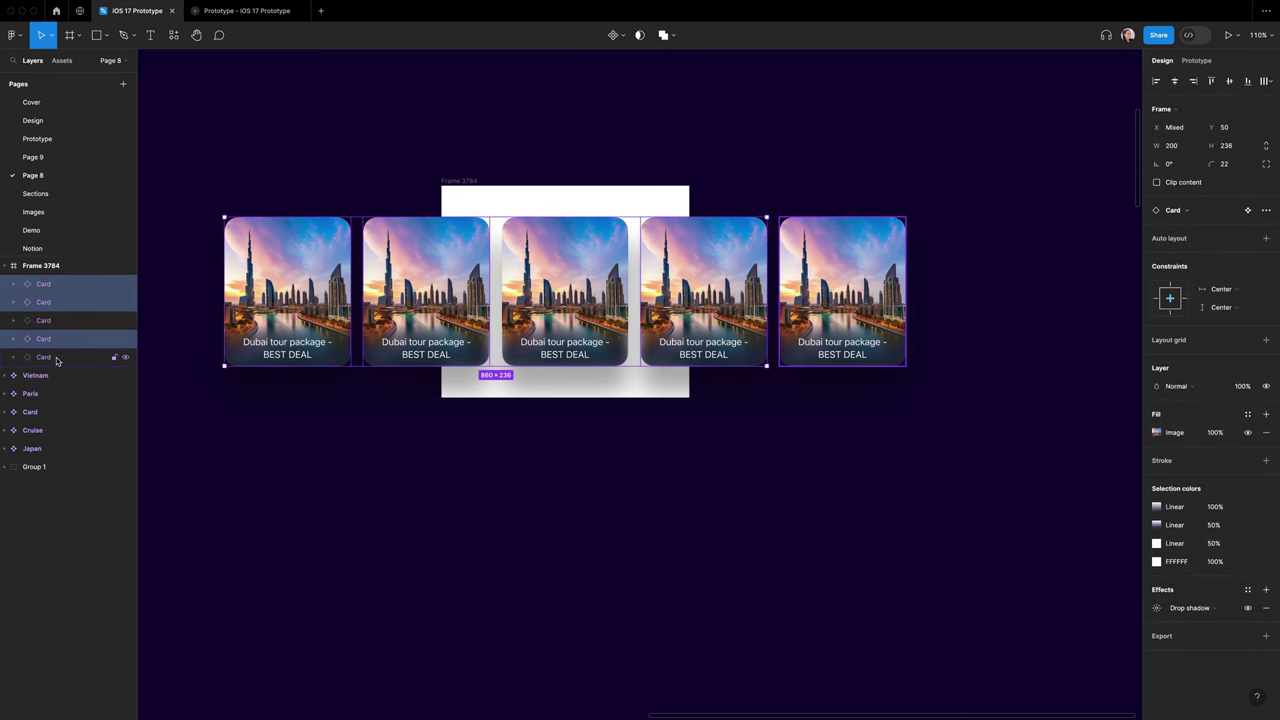
{"action": "left_click", "coordinate": [55, 357], "text": "shift"}
{"action": "key", "text": "shift+Down"}
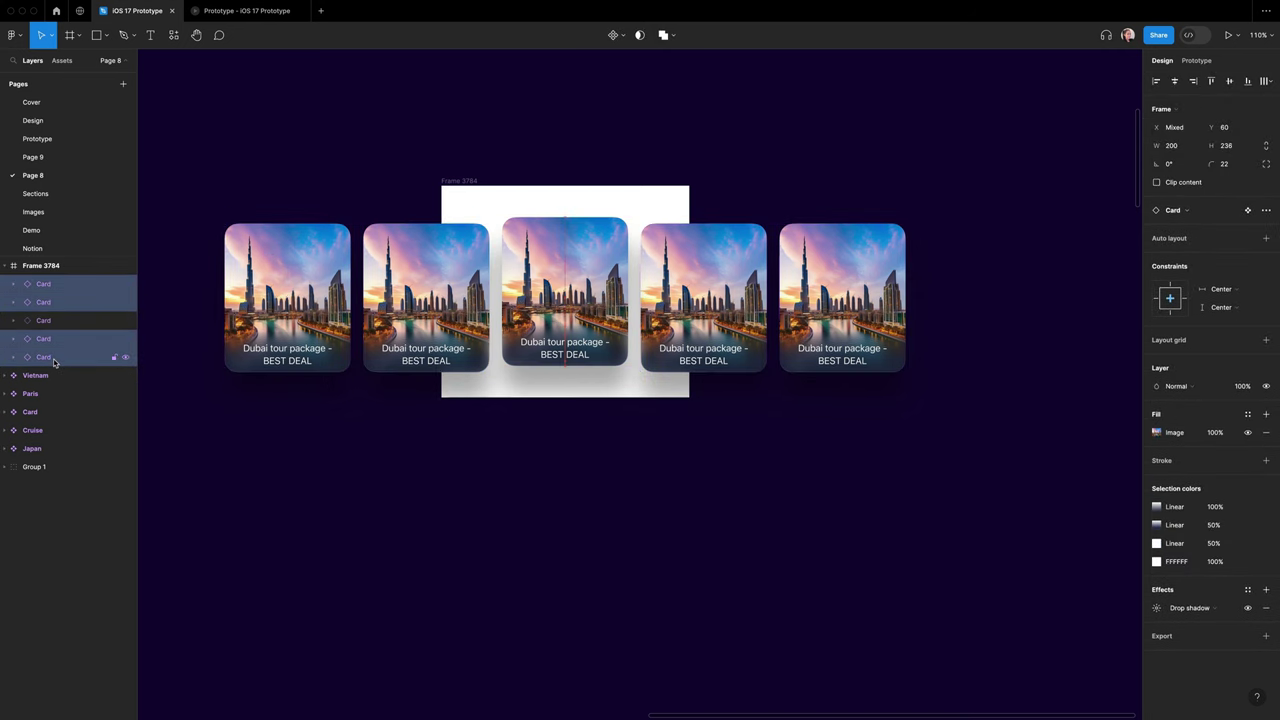
{"action": "key", "text": "shift+Down"}
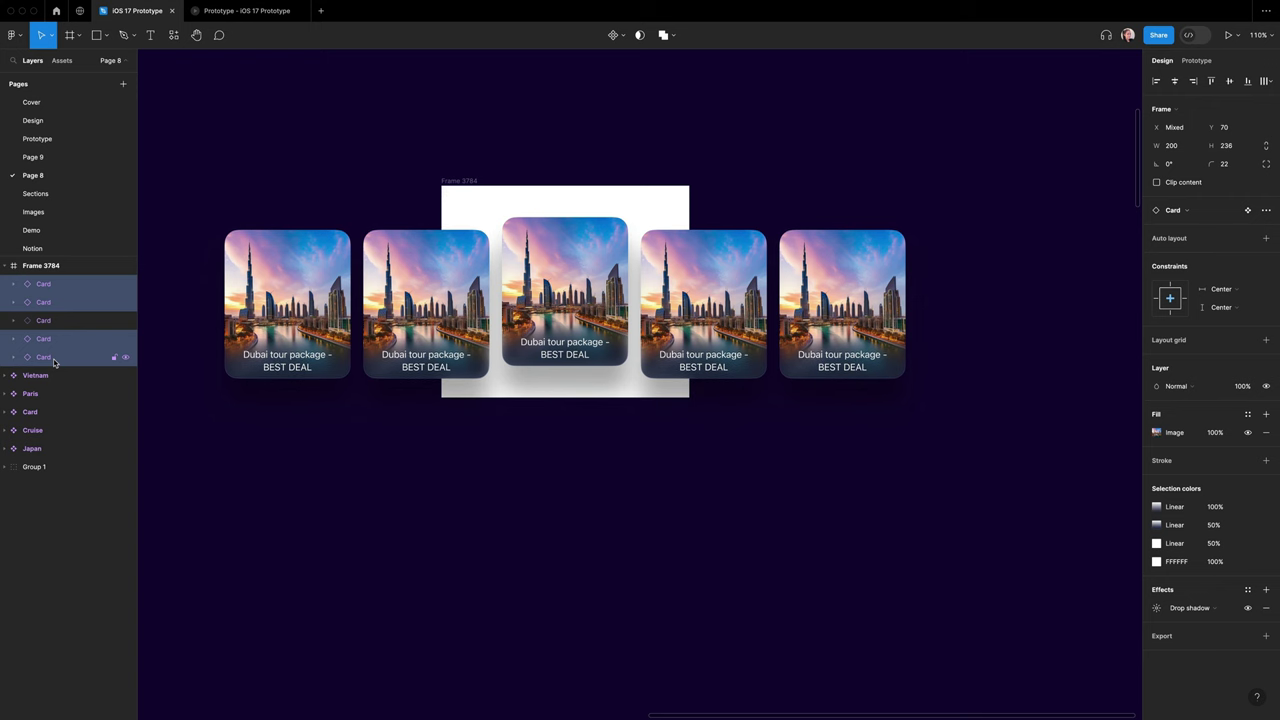
{"action": "key", "text": "shift+Down"}
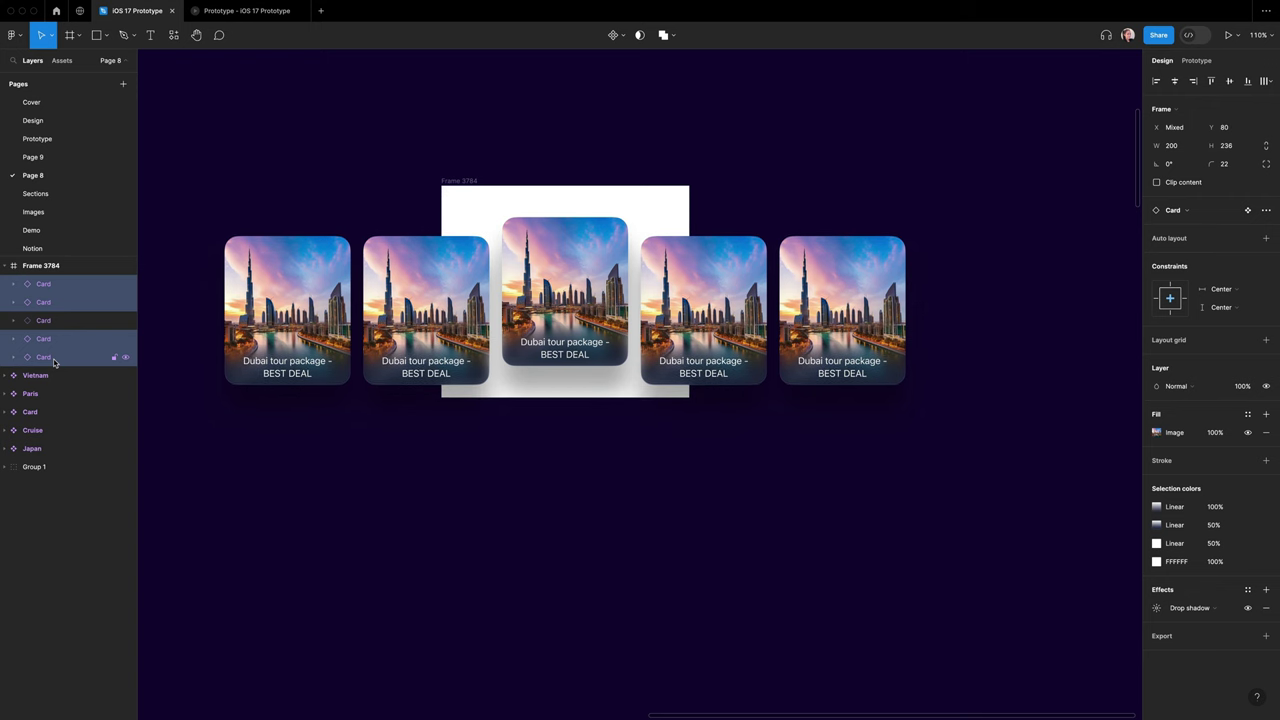
{"action": "left_click", "coordinate": [231, 175]}
- Lower the two outermost cards further to Y 110 to form a stepped arc
{"action": "left_click", "coordinate": [276, 296]}
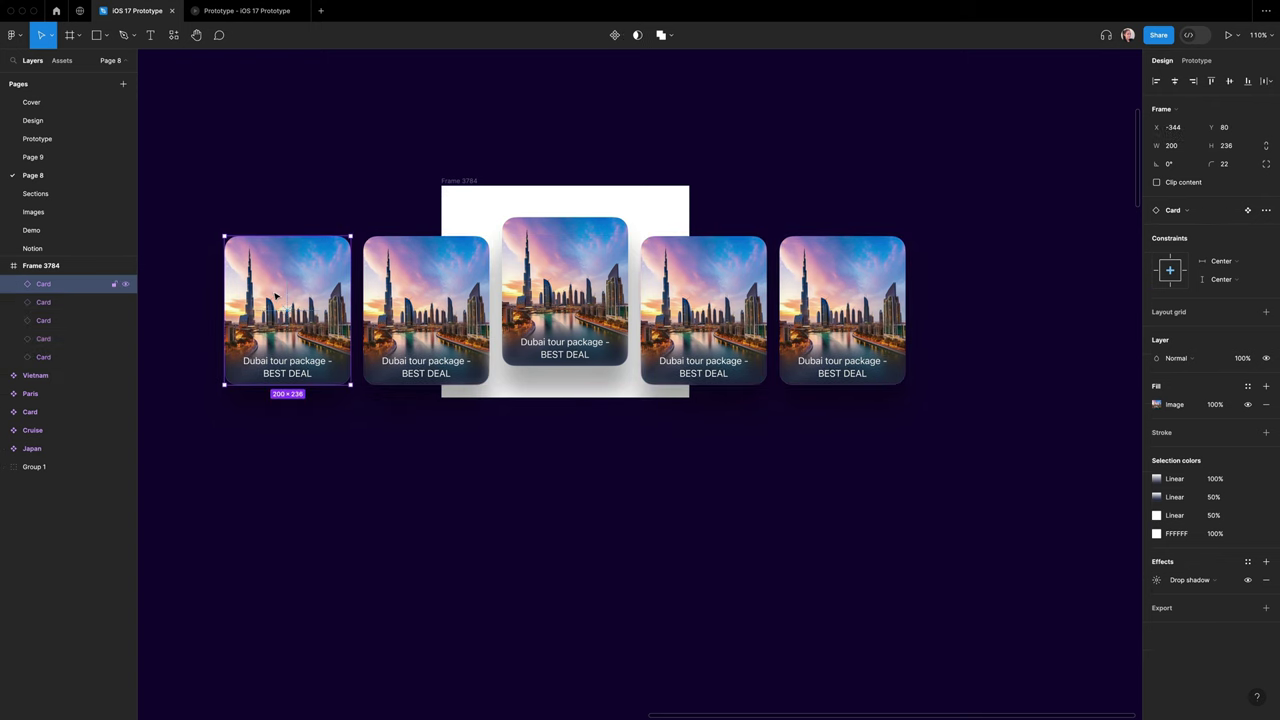
{"action": "left_click", "coordinate": [48, 360], "text": "shift"}
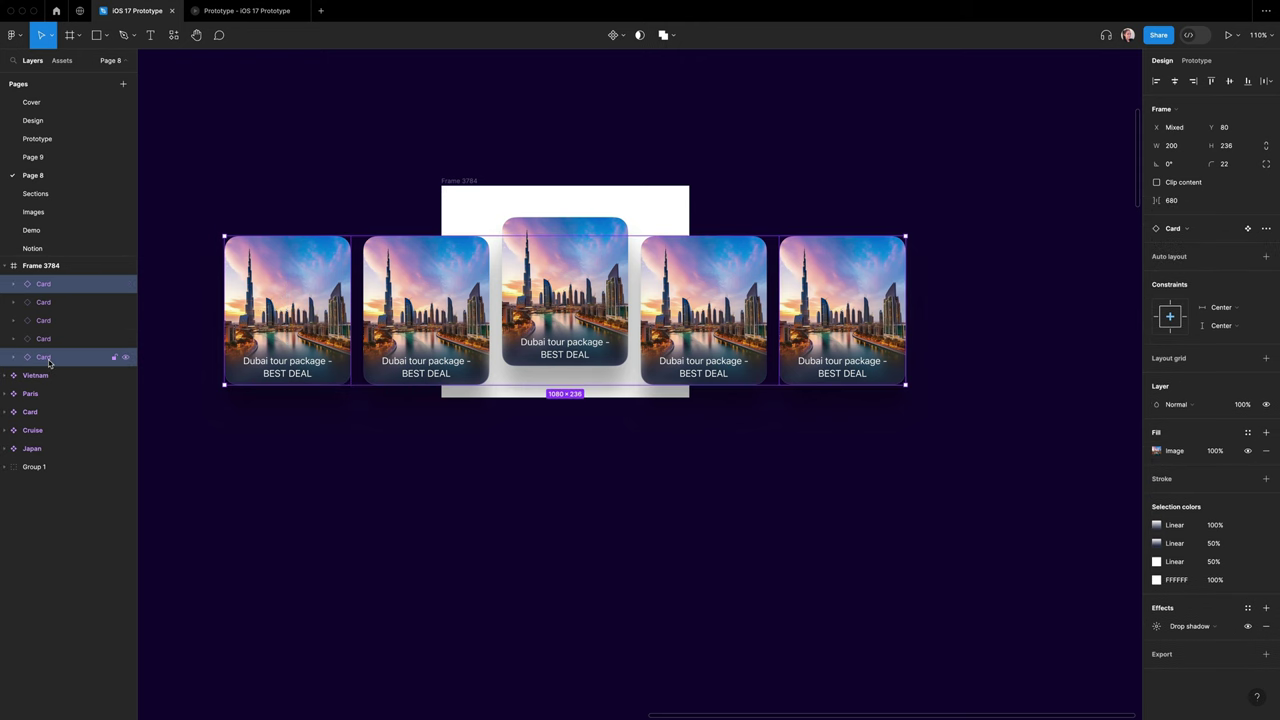
{"action": "key", "text": "shift+Down"}
{"action": "key", "text": "shift+Down"}
{"action": "key", "text": "shift+Down"}
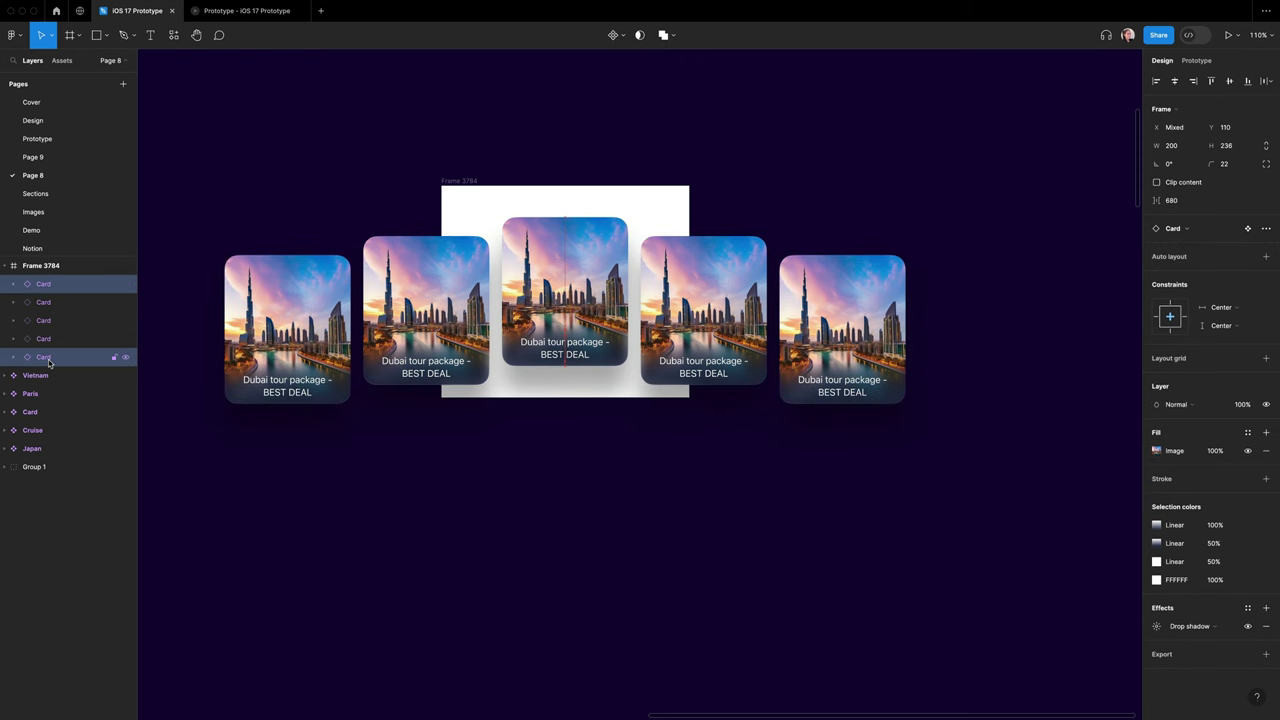
{"action": "left_click", "coordinate": [625, 590]}
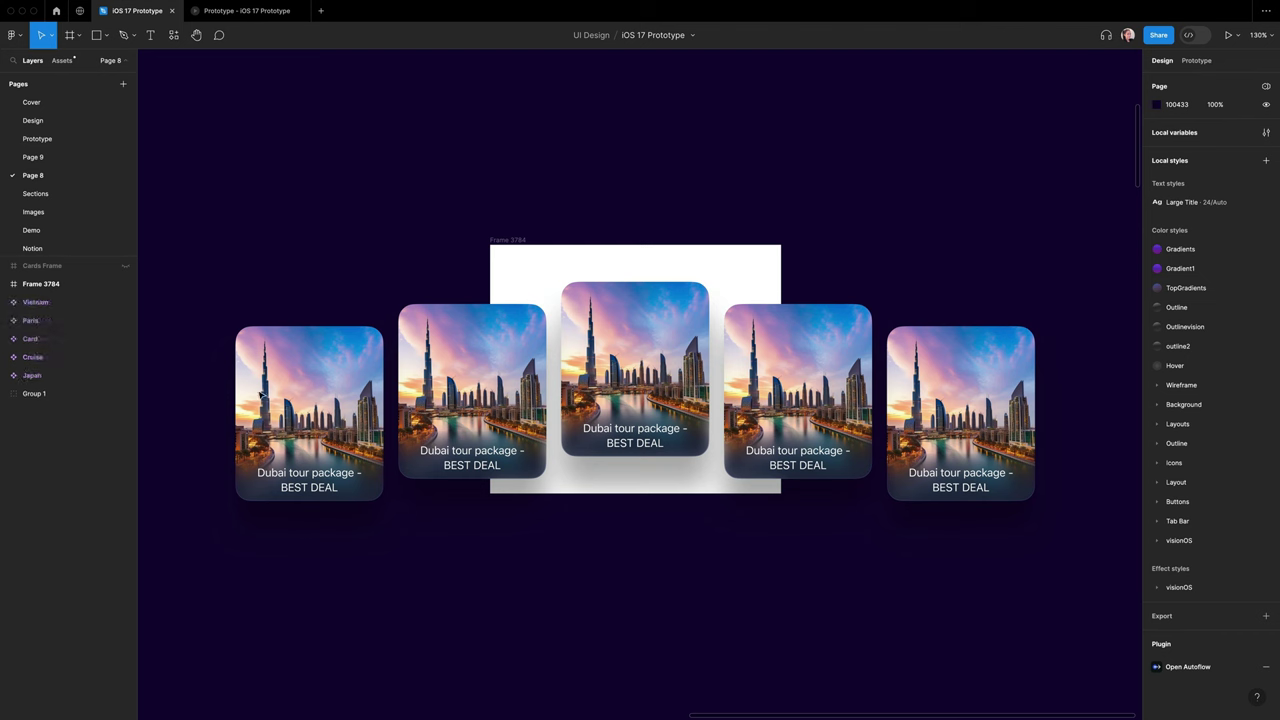
- Swap the far-left card instance for Vietnam and the center card instance for Japan
{"action": "left_click", "coordinate": [290, 395]}
{"action": "left_click", "coordinate": [1187, 212]}
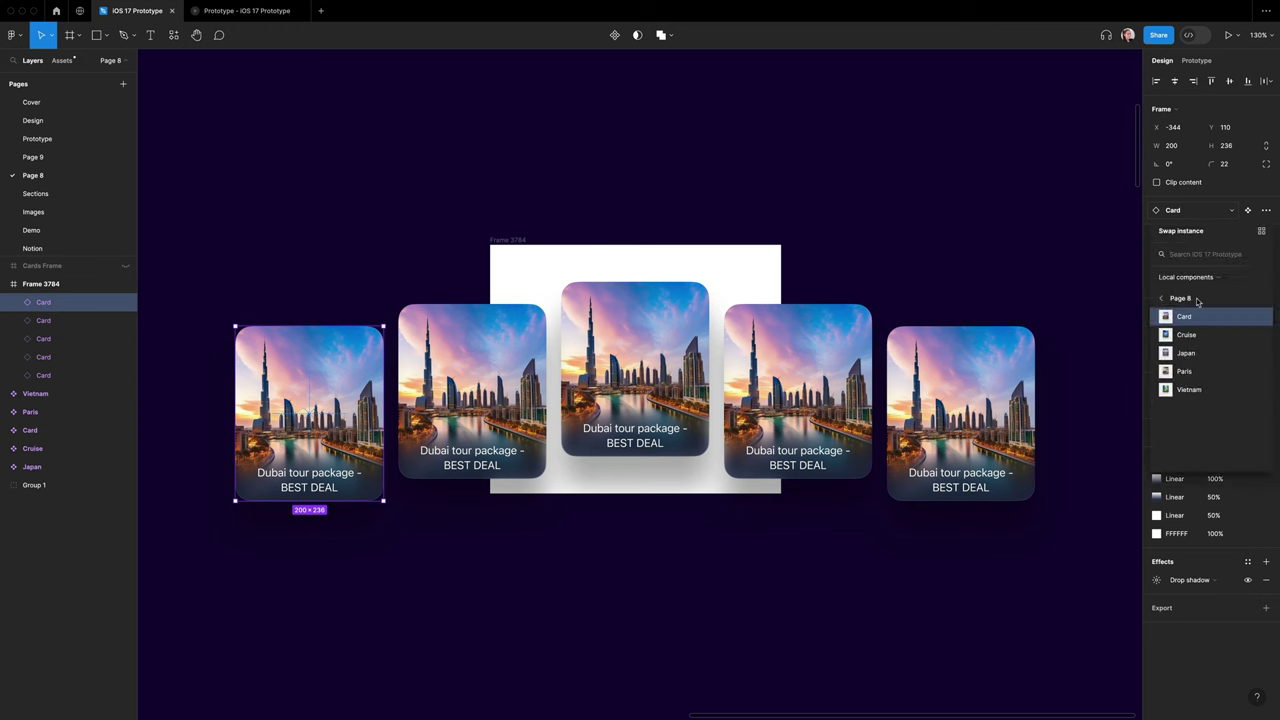
{"action": "left_click", "coordinate": [1188, 389]}
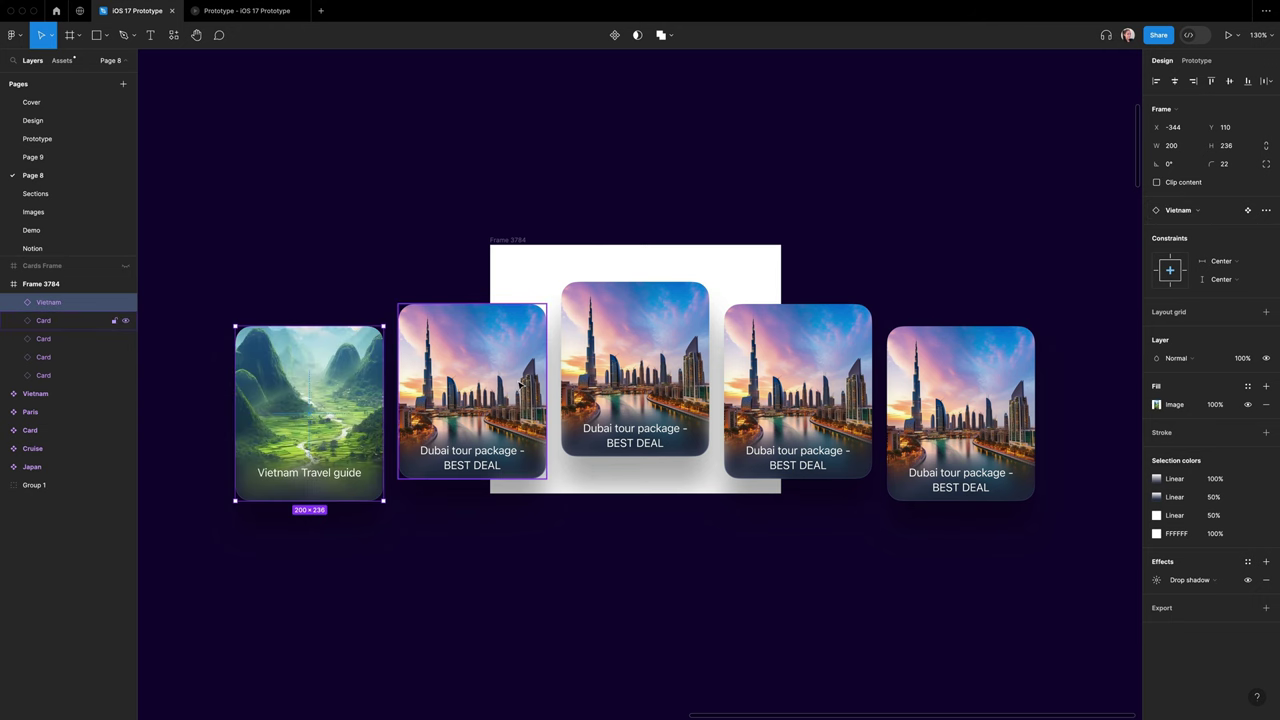
{"action": "left_click", "coordinate": [632, 368]}
{"action": "left_click", "coordinate": [1178, 211]}
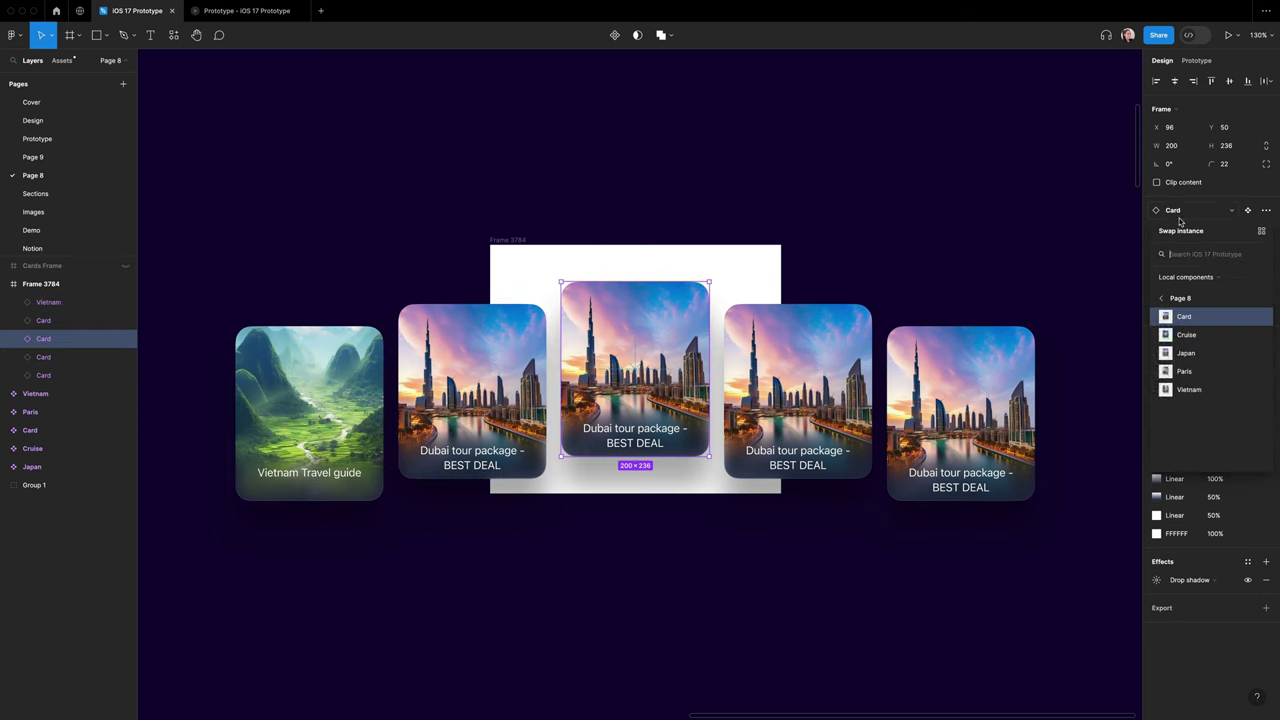
{"action": "left_click", "coordinate": [1203, 356]}
- Swap the card instance right of center for Cruise and the far-right card instance for Paris
{"action": "left_click", "coordinate": [843, 385]}
{"action": "left_click", "coordinate": [1177, 211]}
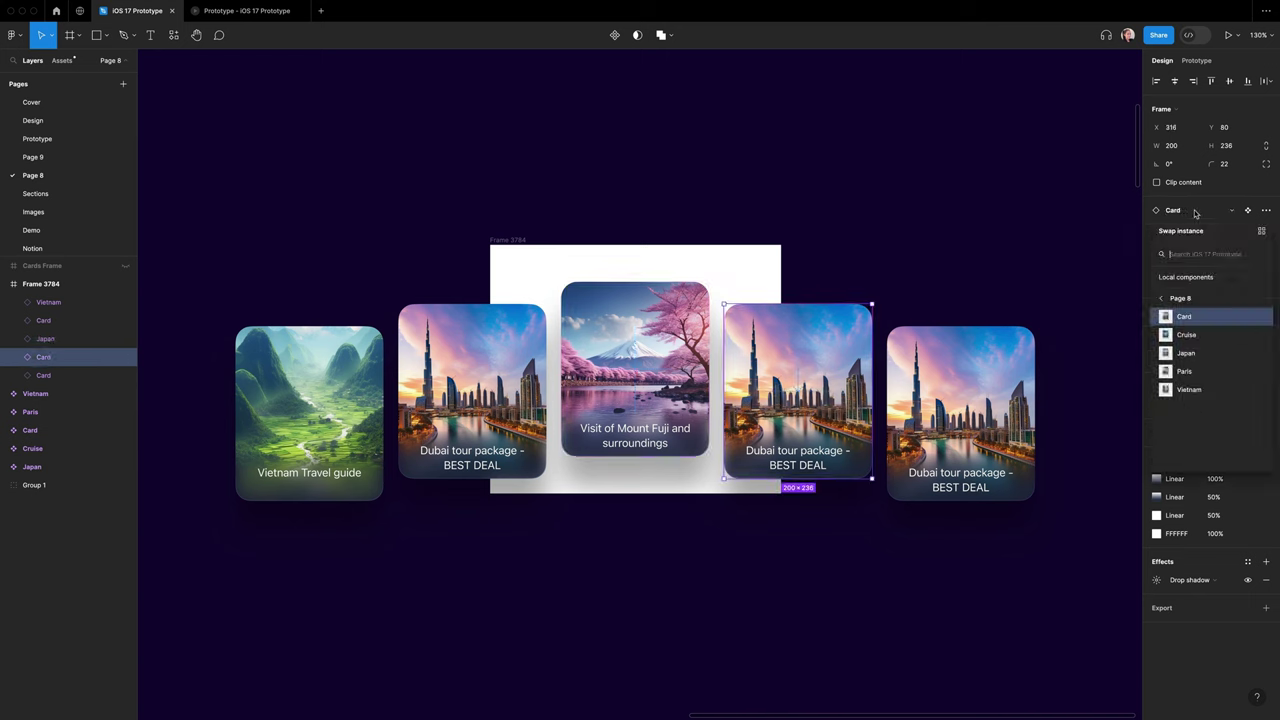
{"action": "left_click", "coordinate": [1205, 334]}
{"action": "left_click", "coordinate": [985, 442]}
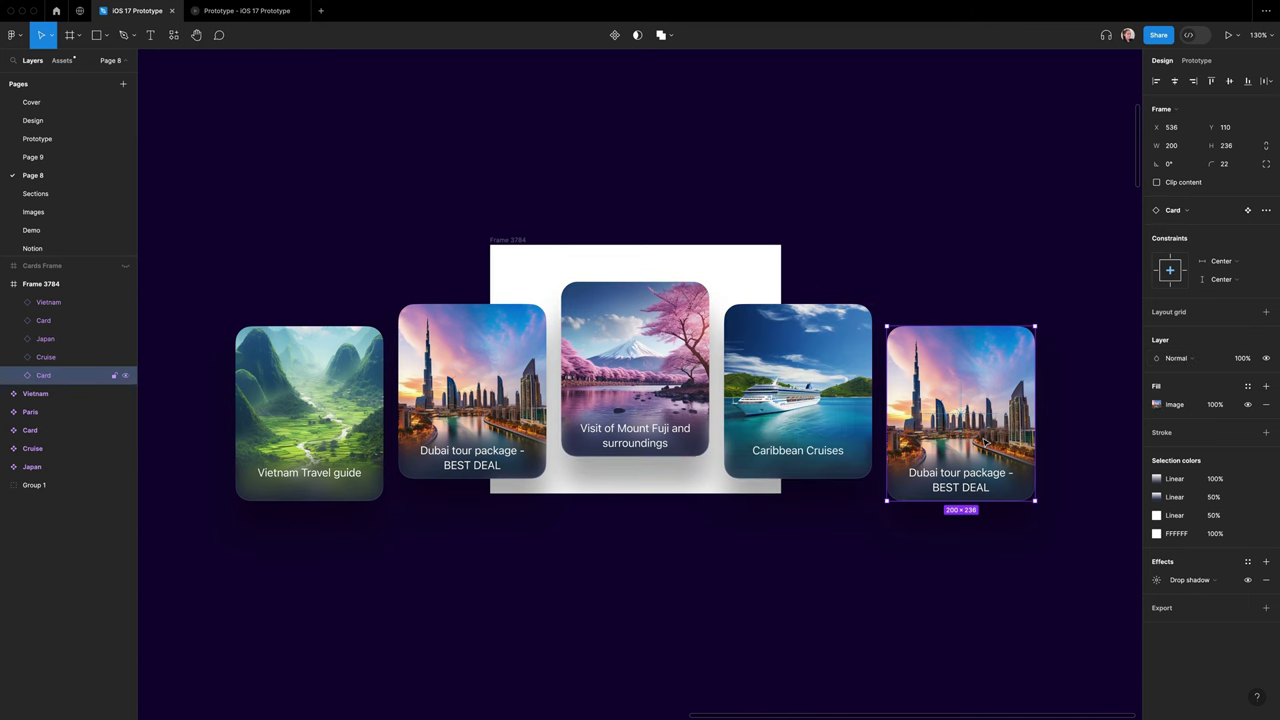
{"action": "left_click", "coordinate": [1188, 214]}
{"action": "left_click", "coordinate": [1220, 378]}
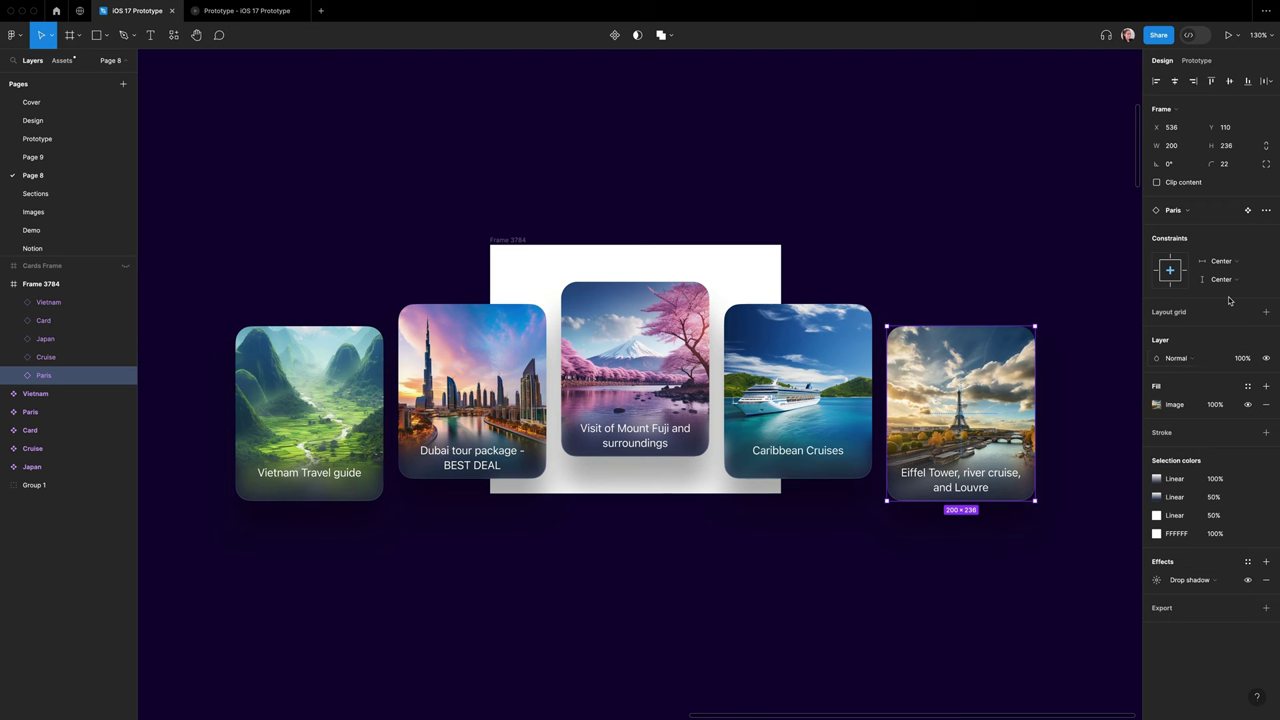
{"action": "left_click", "coordinate": [979, 230]}
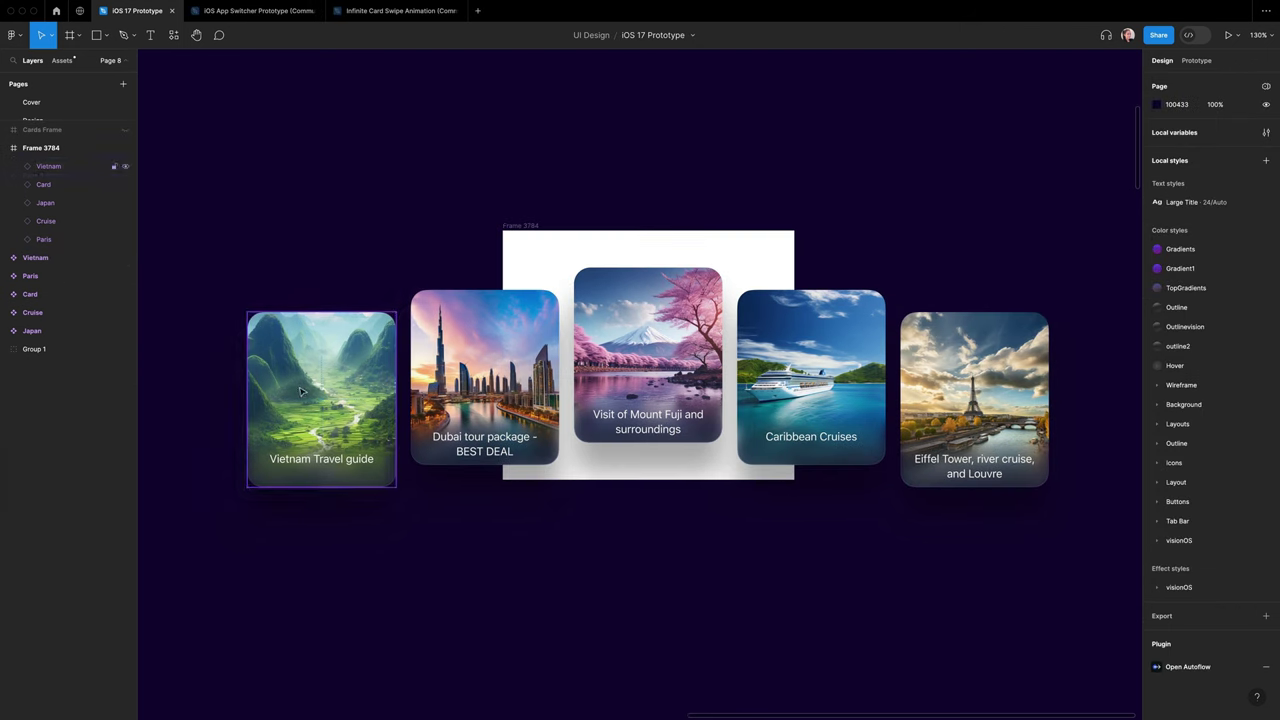
- Add a black 000000 fill at 65% opacity over the Vietnam card's image
{"action": "left_click", "coordinate": [300, 392]}
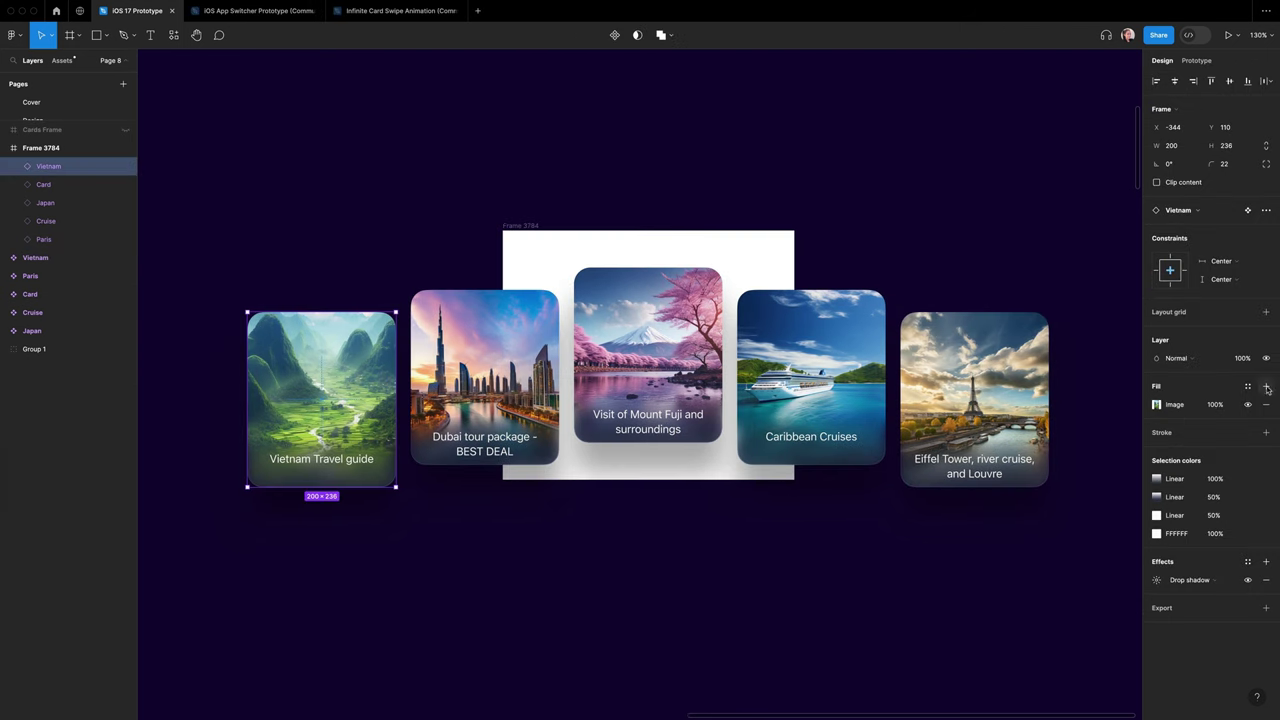
{"action": "left_click", "coordinate": [1266, 386]}
{"action": "left_click", "coordinate": [1218, 405]}
{"action": "type", "text": "65"}
{"action": "key", "text": "Return"}
- Darken the Dubai card by adding a 000000 fill at 65% opacity above its image
{"action": "left_click", "coordinate": [484, 370]}
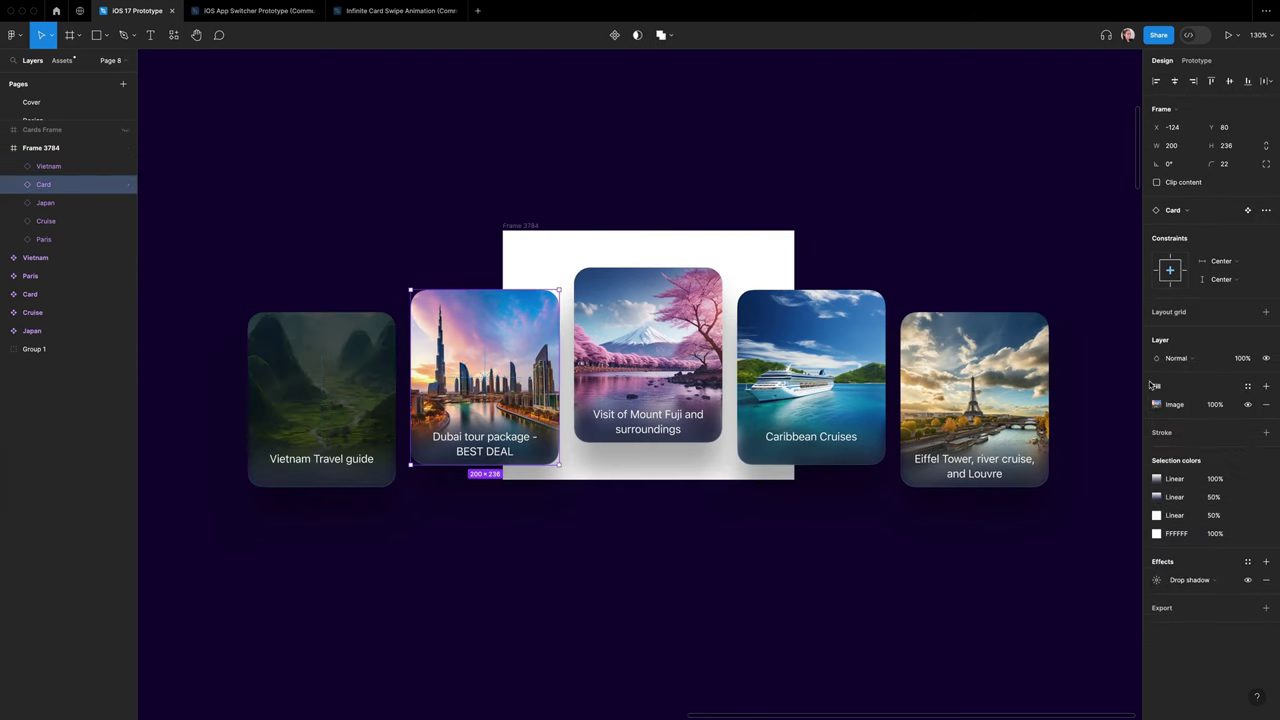
{"action": "left_click", "coordinate": [1266, 385]}
{"action": "left_click", "coordinate": [1212, 405]}
{"action": "type", "text": "65"}
{"action": "key", "text": "Return"}
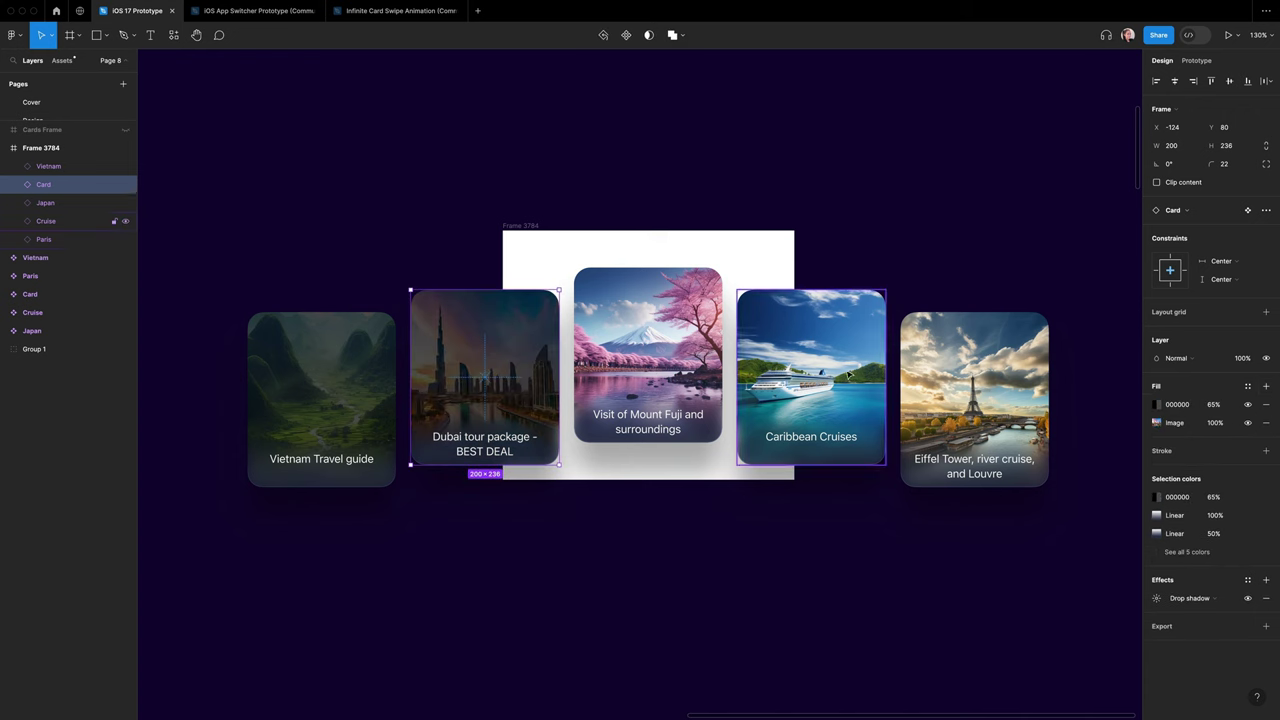
- Add a 000000 overlay fill at 65% opacity to the Caribbean Cruises card
{"action": "left_click", "coordinate": [820, 380]}
{"action": "left_click", "coordinate": [1265, 386]}
{"action": "left_click", "coordinate": [1213, 405]}
{"action": "type", "text": "65"}
{"action": "key", "text": "Return"}
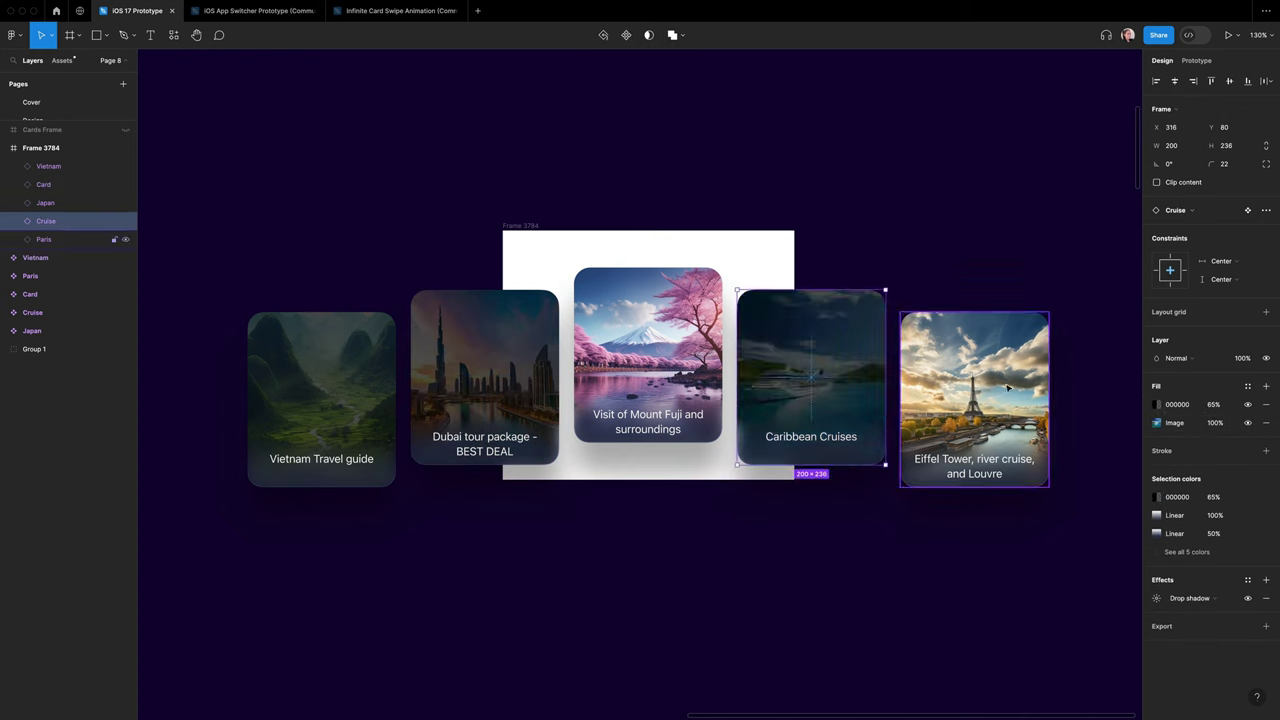
- Darken the Paris card with a black overlay fill at 65% opacity
{"action": "left_click", "coordinate": [975, 380]}
{"action": "left_click", "coordinate": [1266, 385]}
{"action": "left_click", "coordinate": [1212, 405]}
{"action": "type", "text": "65"}
{"action": "key", "text": "Return"}
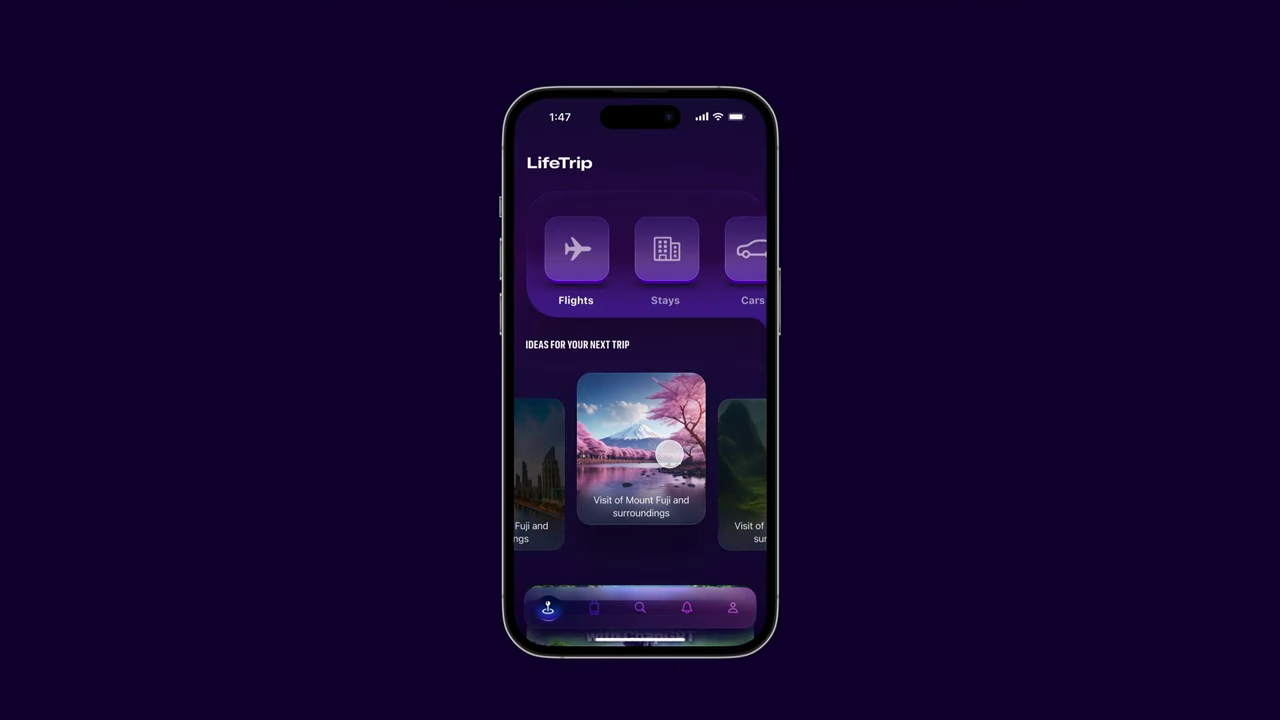
- Swipe the destination card carousel to the left twice in the LifeTrip prototype preview
{"action": "left_click_drag", "start_coordinate": [664, 452], "coordinate": [557, 486]}
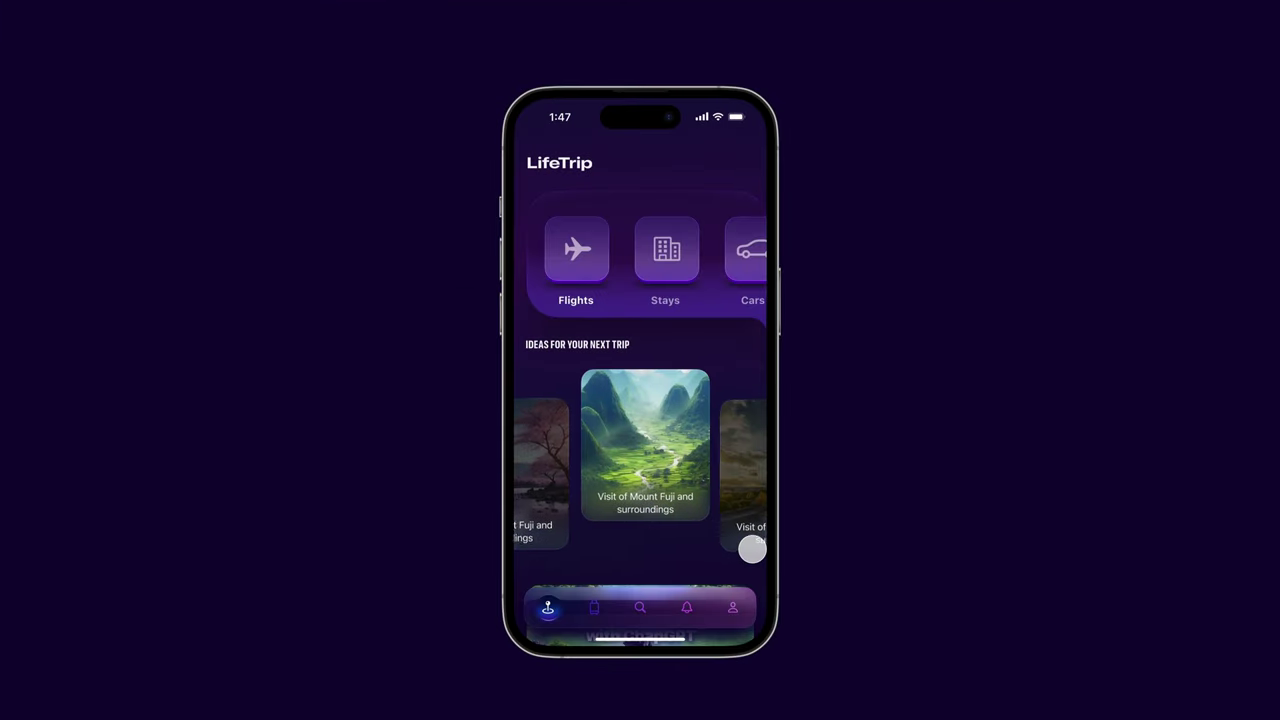
{"action": "left_click_drag", "start_coordinate": [691, 477], "coordinate": [539, 518]}
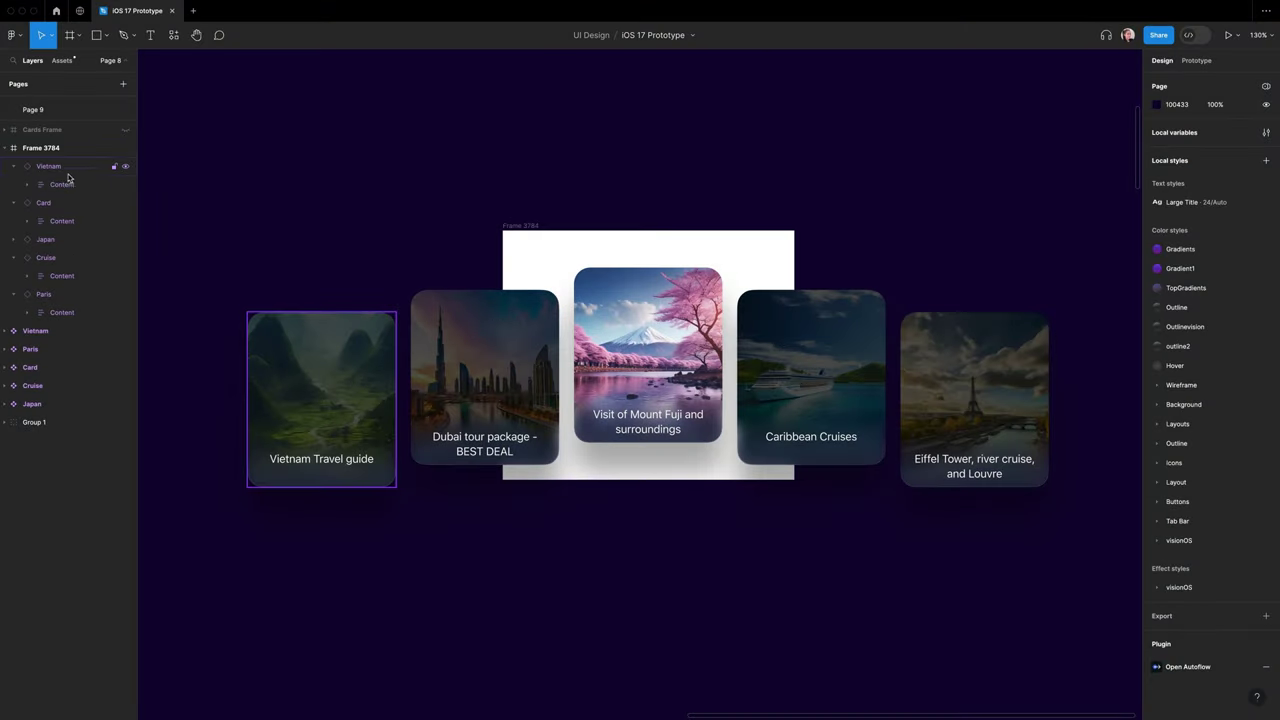
- Set the layer opacity of the Vietnam, Dubai, Caribbean Cruises and Paris cards' Content layers to 65%
{"action": "left_click", "coordinate": [68, 184]}
{"action": "left_click", "coordinate": [62, 220], "text": "shift"}
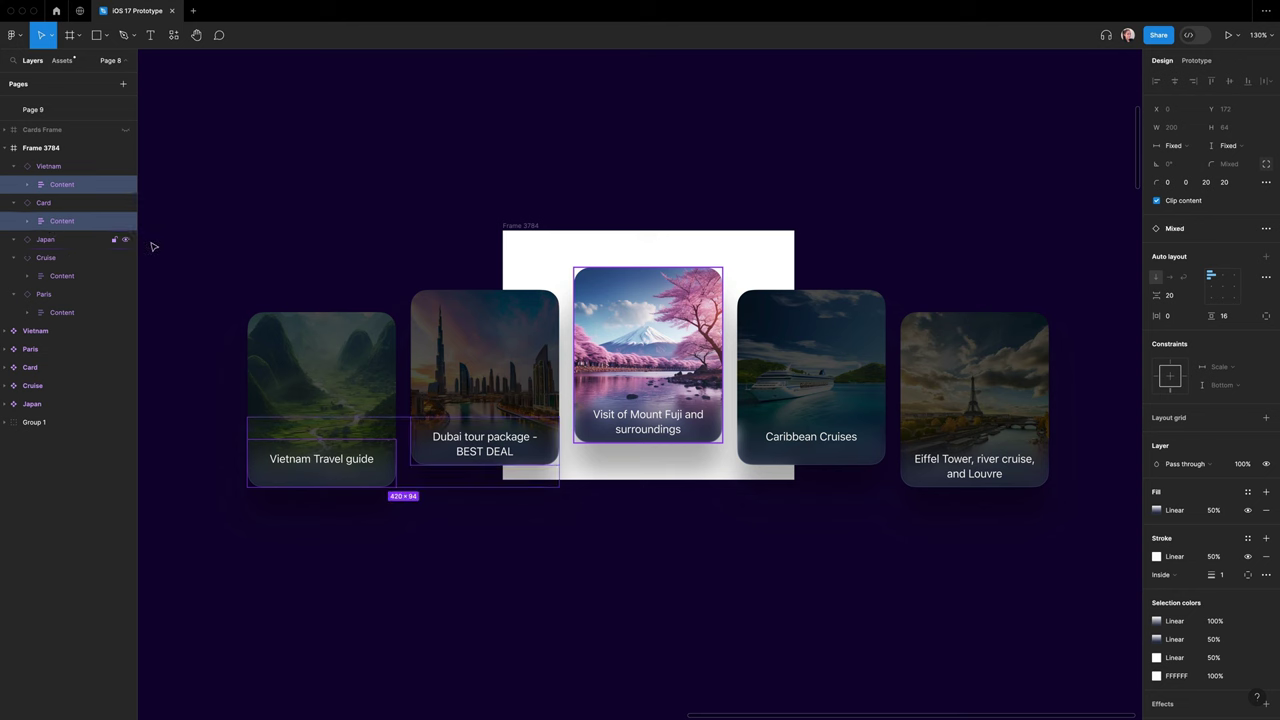
{"action": "left_click", "coordinate": [62, 275], "text": "shift"}
{"action": "left_click", "coordinate": [62, 311], "text": "shift"}
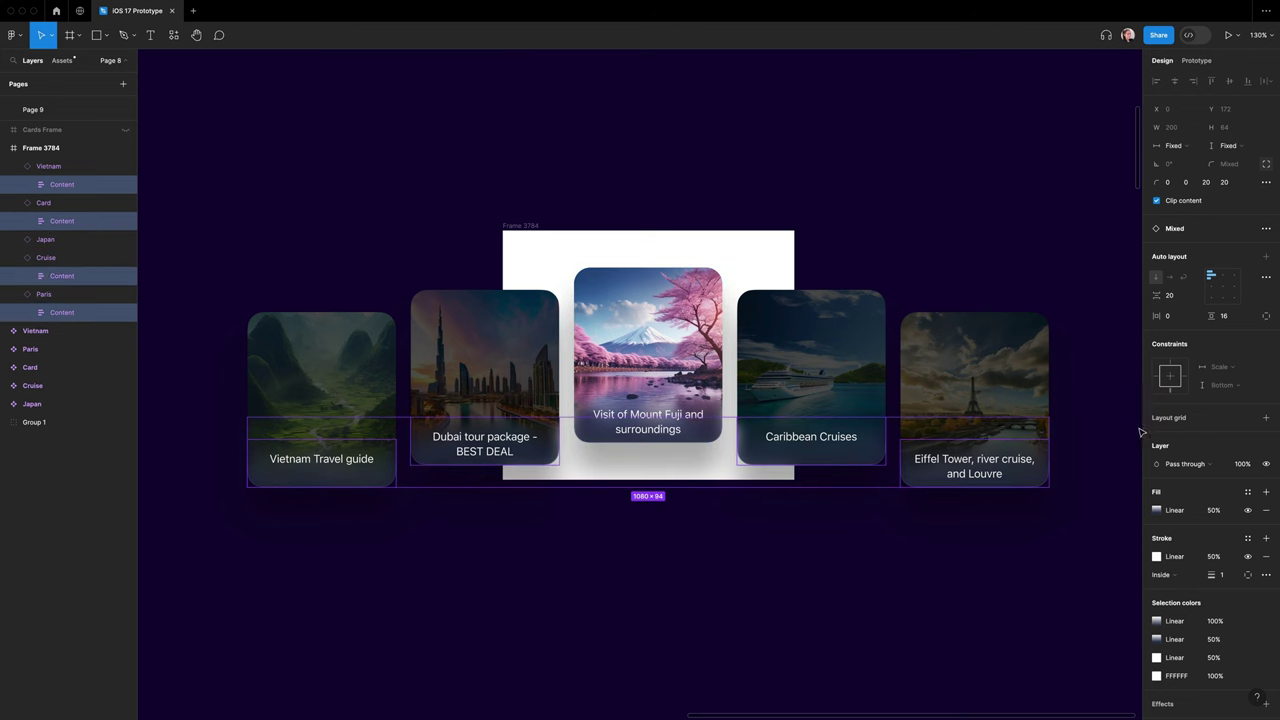
{"action": "left_click", "coordinate": [1242, 464]}
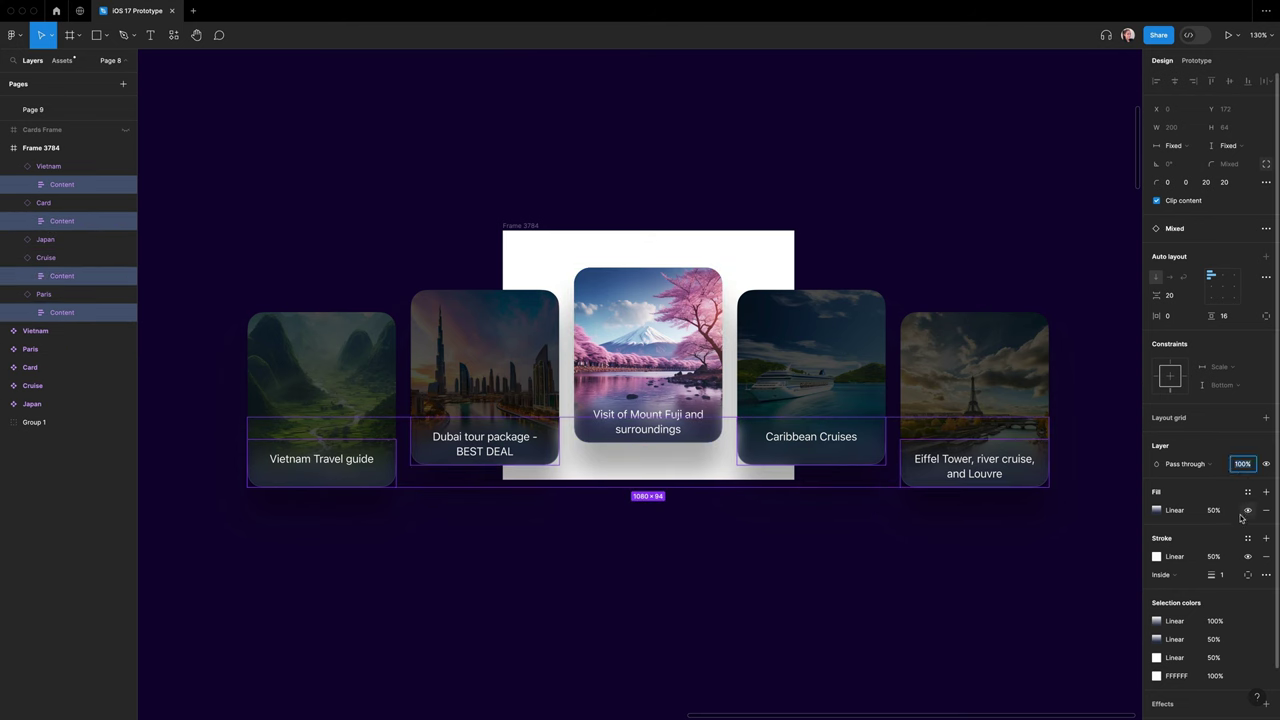
{"action": "type", "text": "65"}
{"action": "key", "text": "Return"}
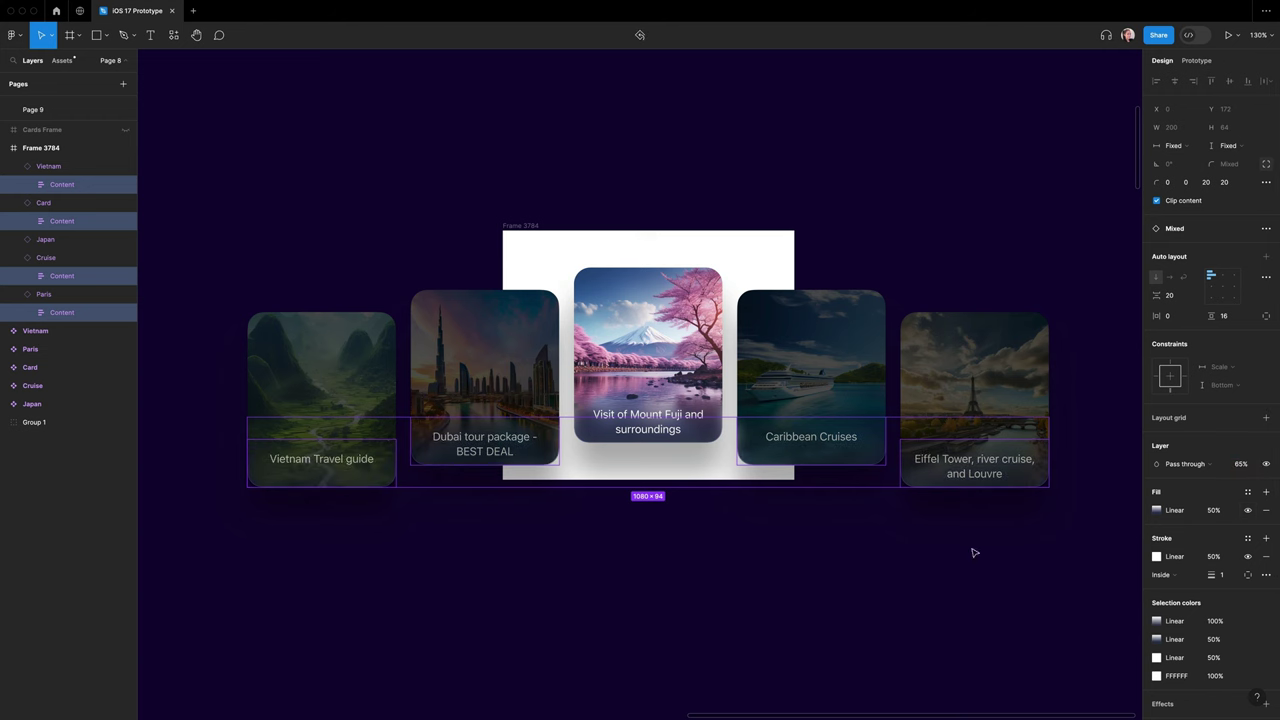
{"action": "left_click", "coordinate": [866, 569]}
- Remove the drop shadow from the Vietnam, Dubai, Caribbean Cruises and Paris cards
{"action": "left_click", "coordinate": [321, 449]}
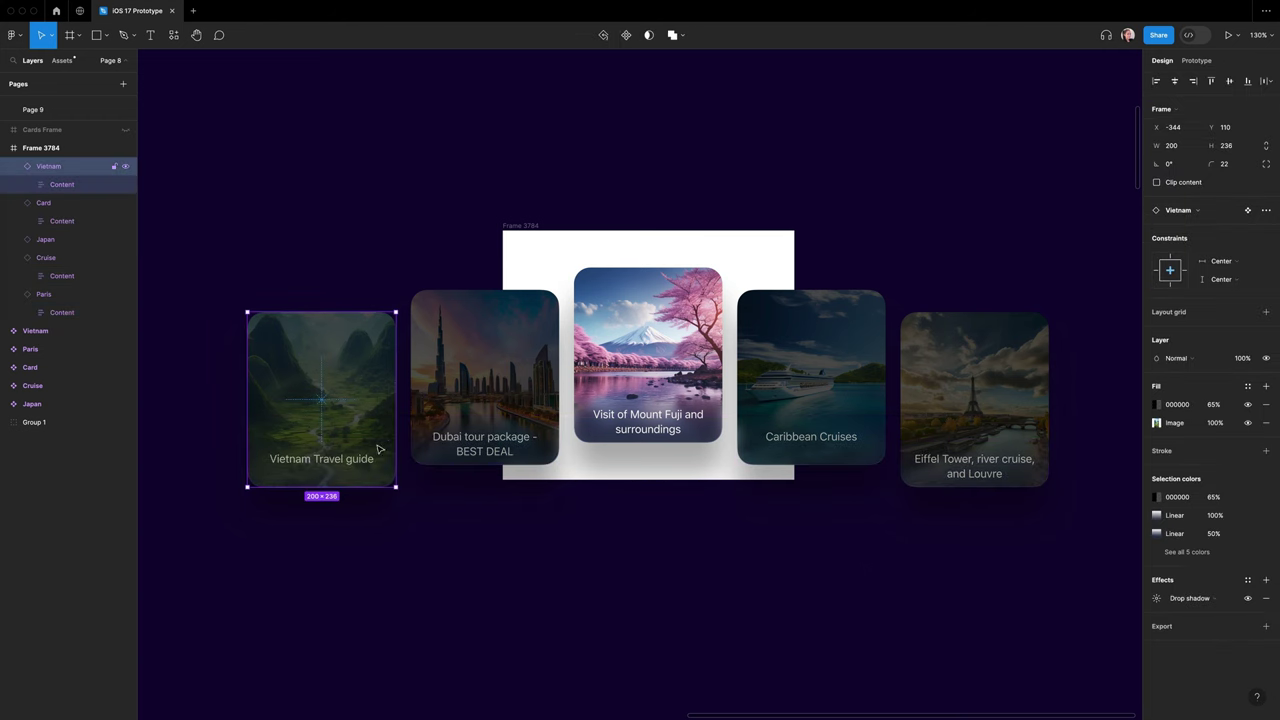
{"action": "left_click", "coordinate": [504, 403]}
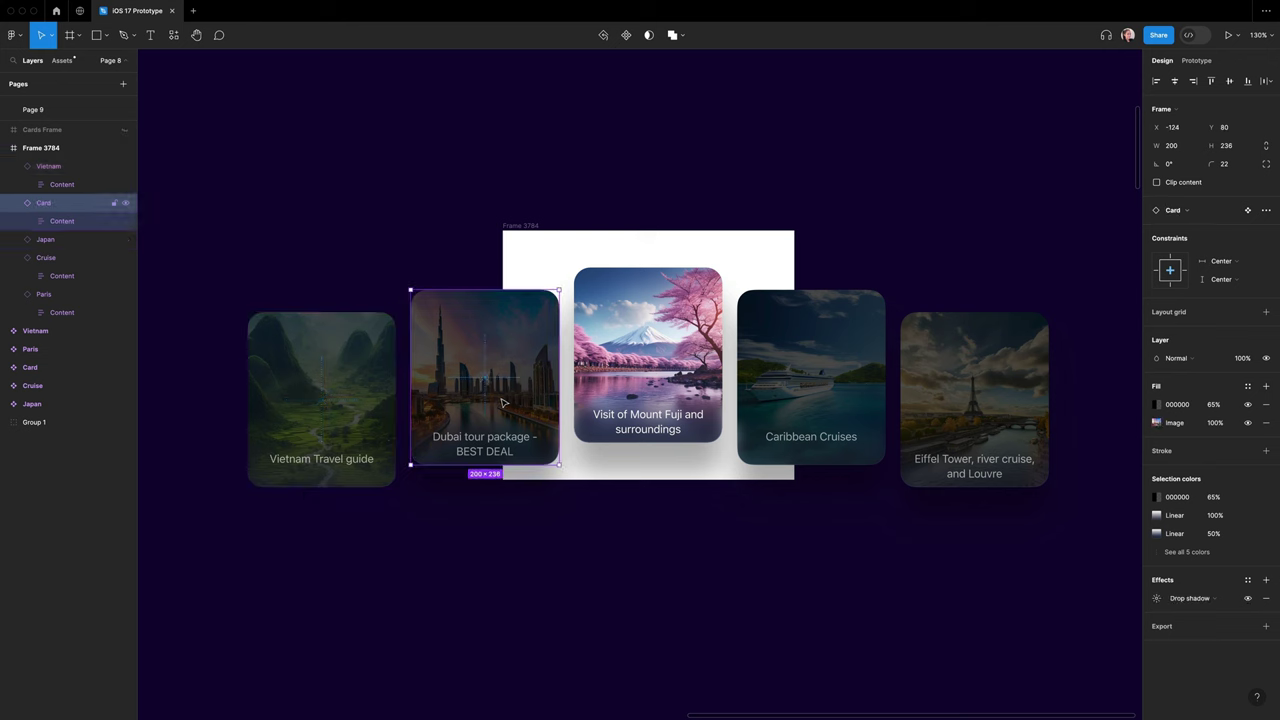
{"action": "left_click", "coordinate": [847, 416]}
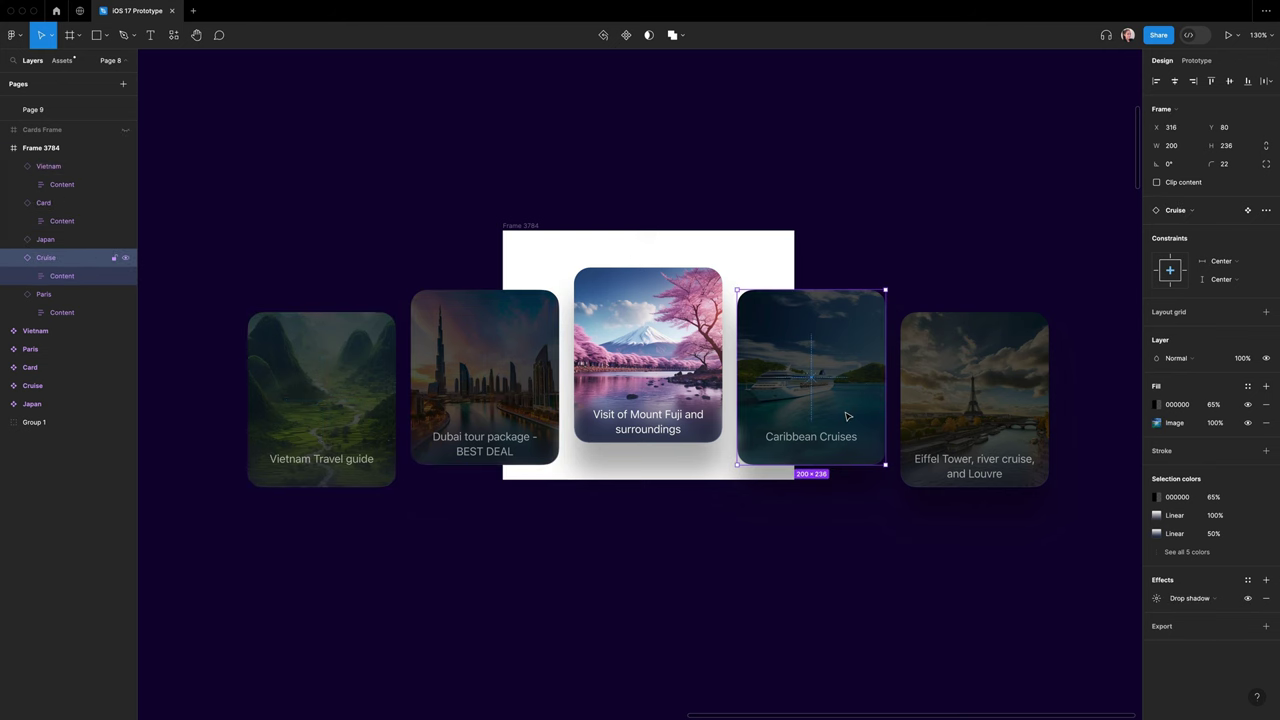
{"action": "left_click", "coordinate": [975, 400]}
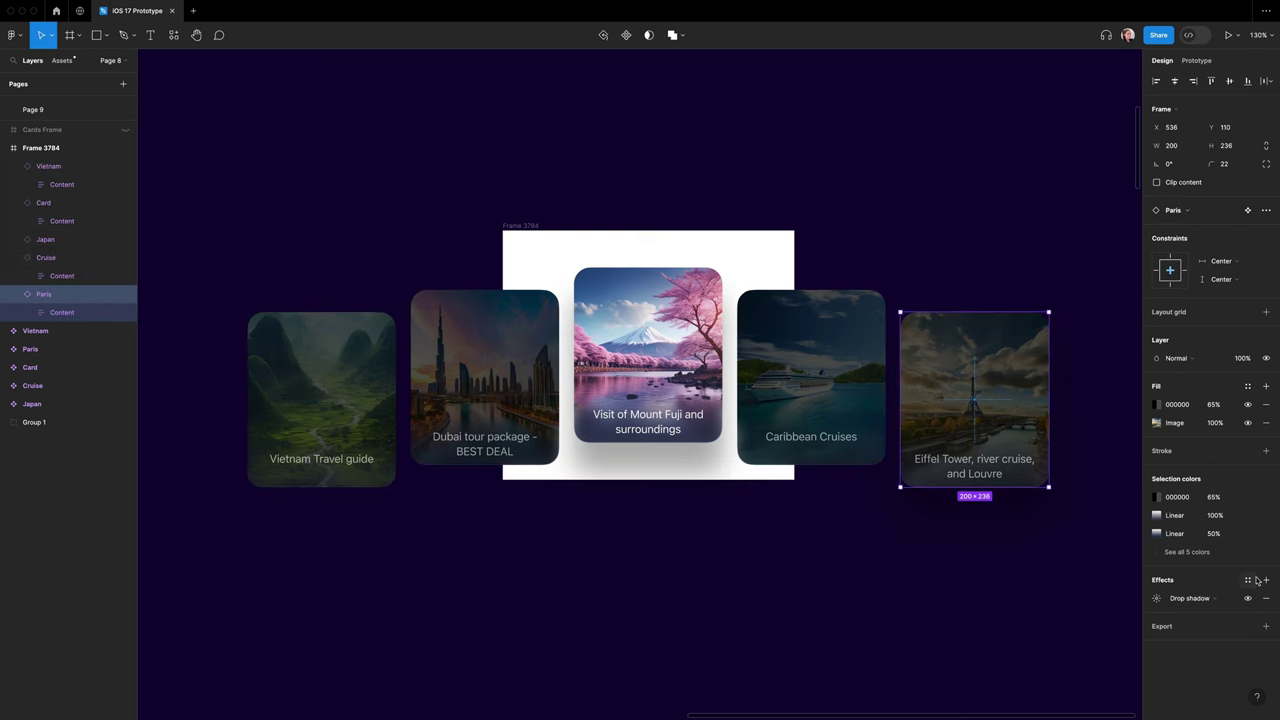
{"action": "left_click", "coordinate": [984, 602]}
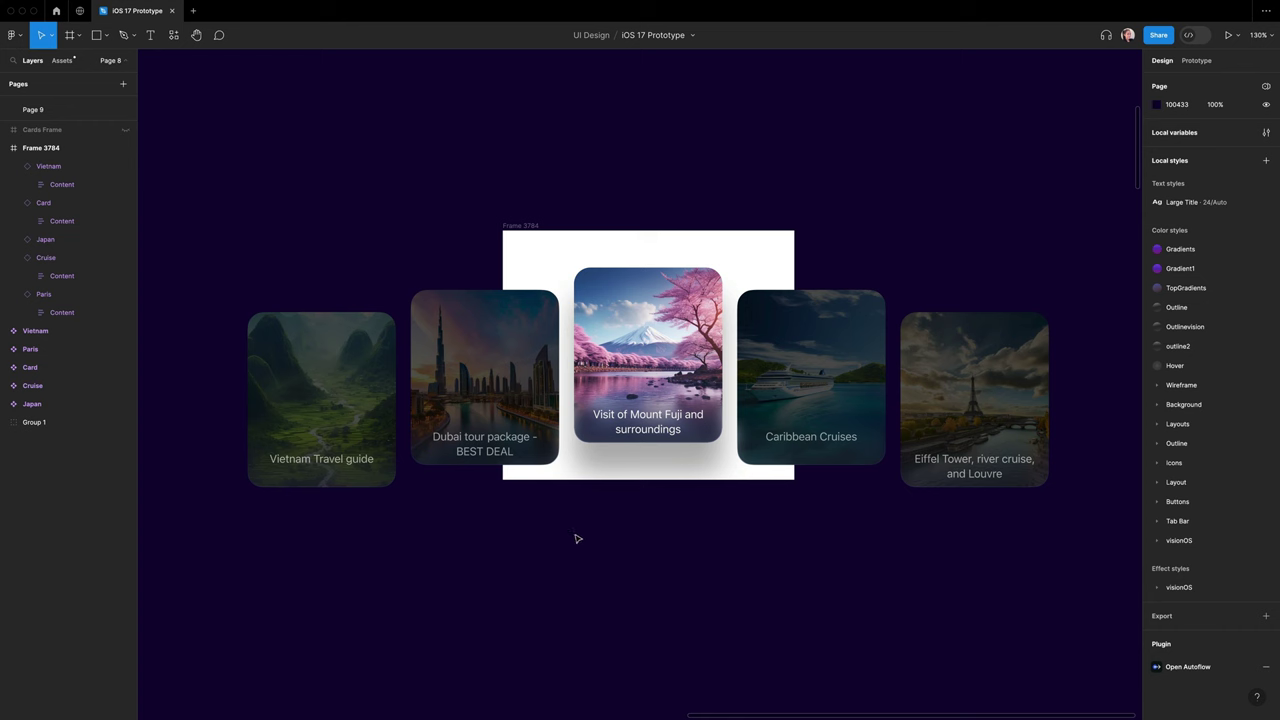
- Rename the frame holding the five destination cards as Cards
{"action": "left_click", "coordinate": [512, 229]}
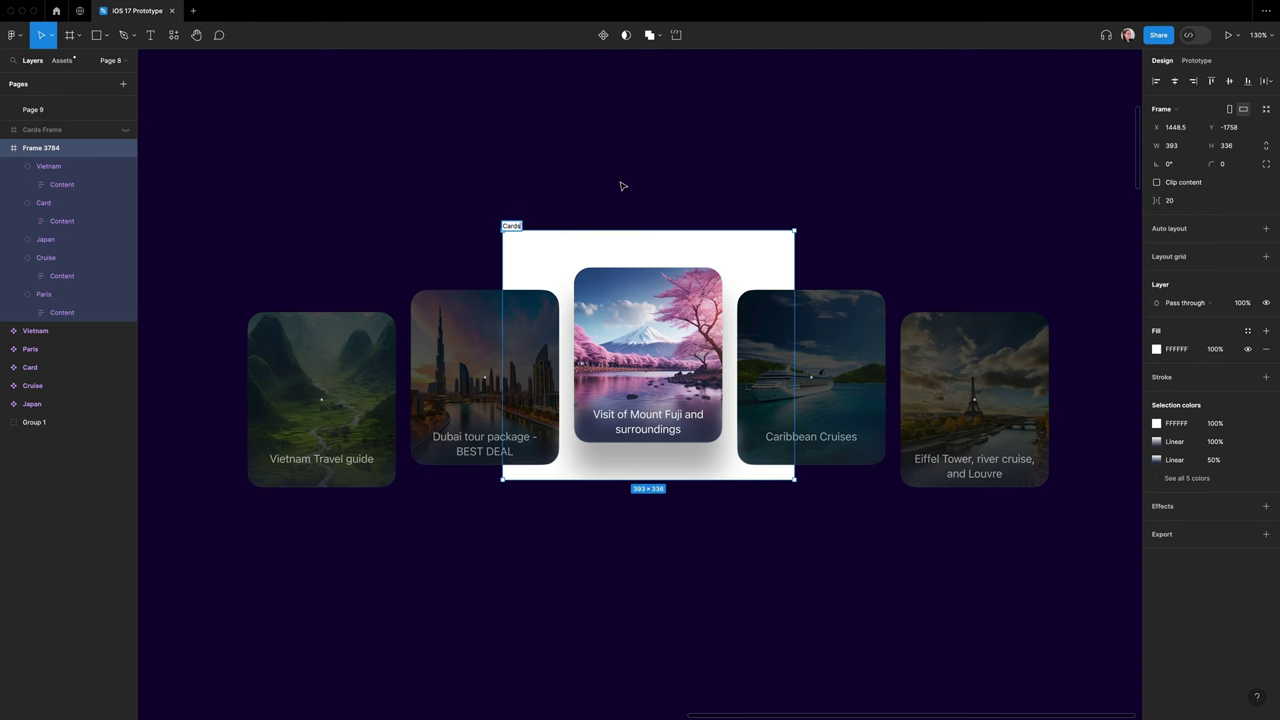
{"action": "left_click", "coordinate": [620, 185]}
{"action": "left_click", "coordinate": [520, 228]}
- Try hiding the Cards frame's white fill and clipping its content
{"action": "left_click", "coordinate": [1247, 349]}
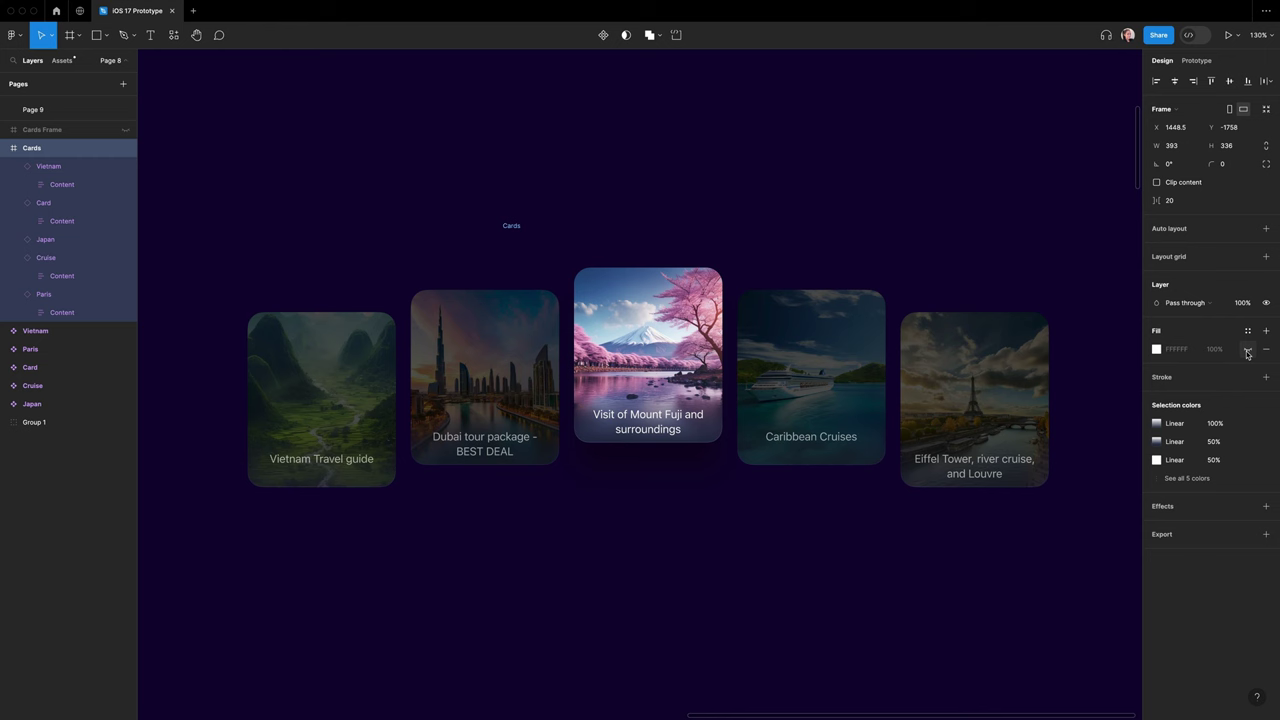
{"action": "left_click", "coordinate": [1247, 349]}
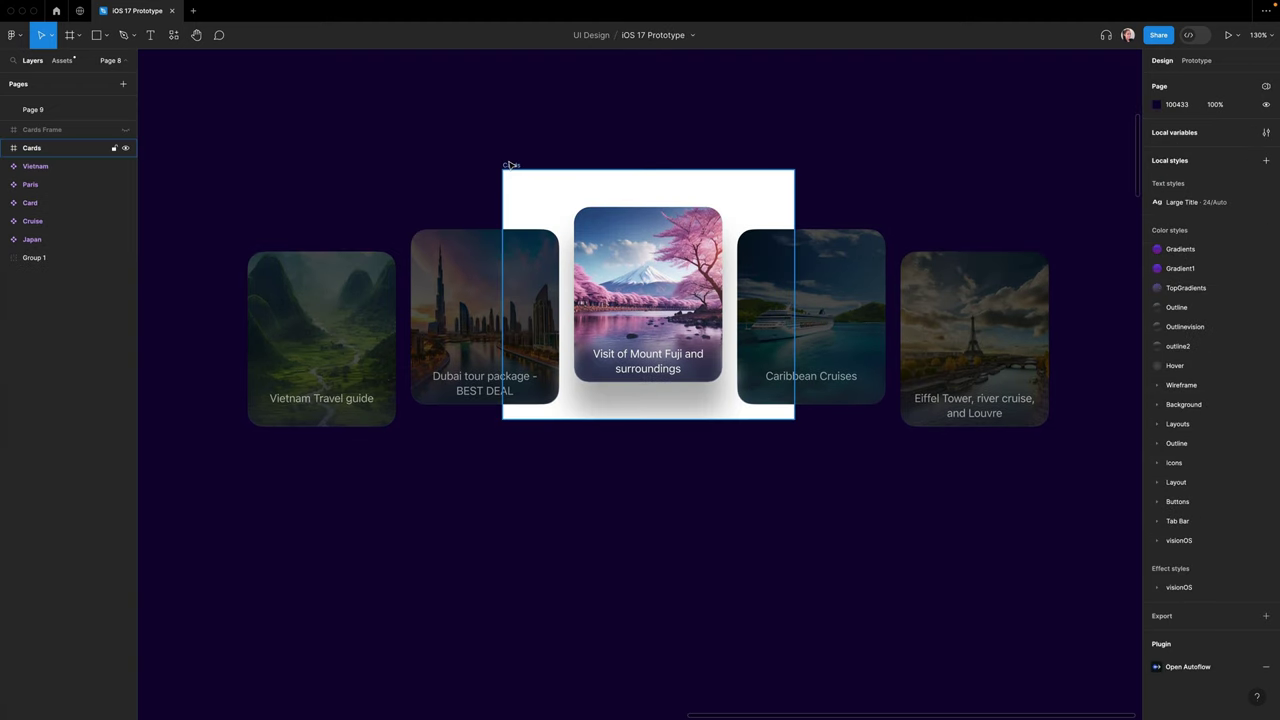
{"action": "left_click", "coordinate": [511, 165]}
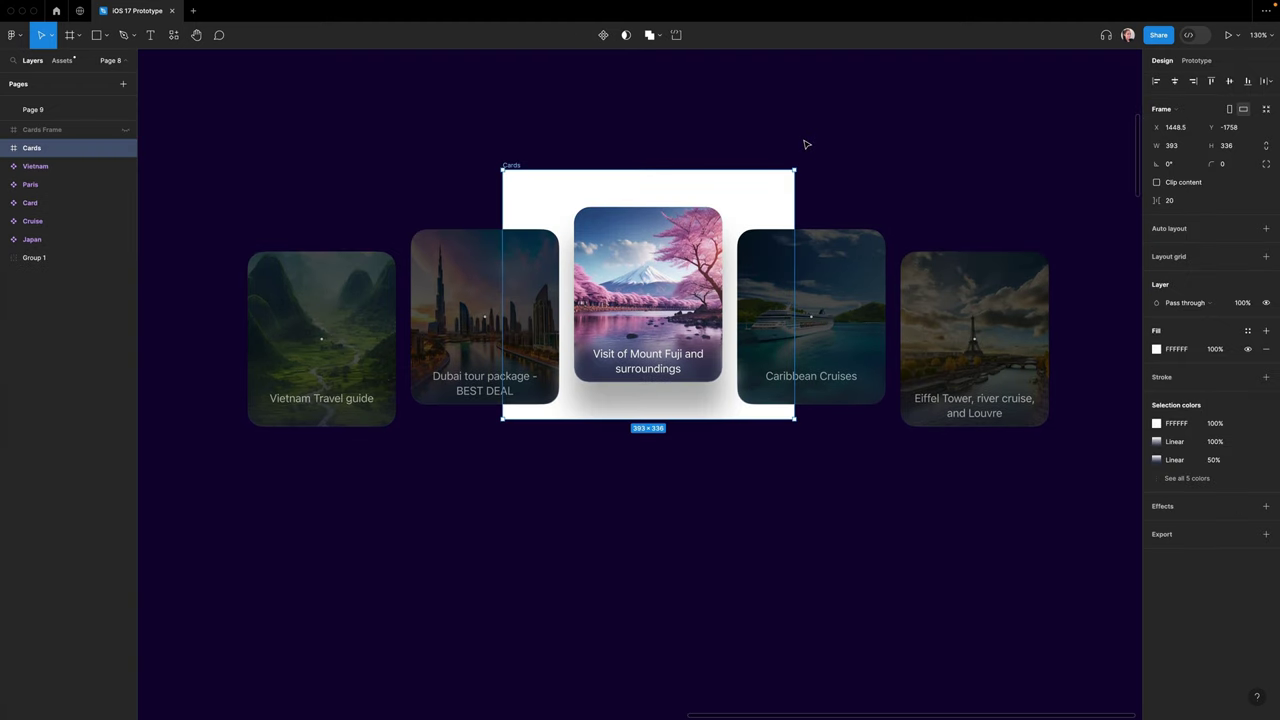
{"action": "left_click", "coordinate": [1157, 183]}
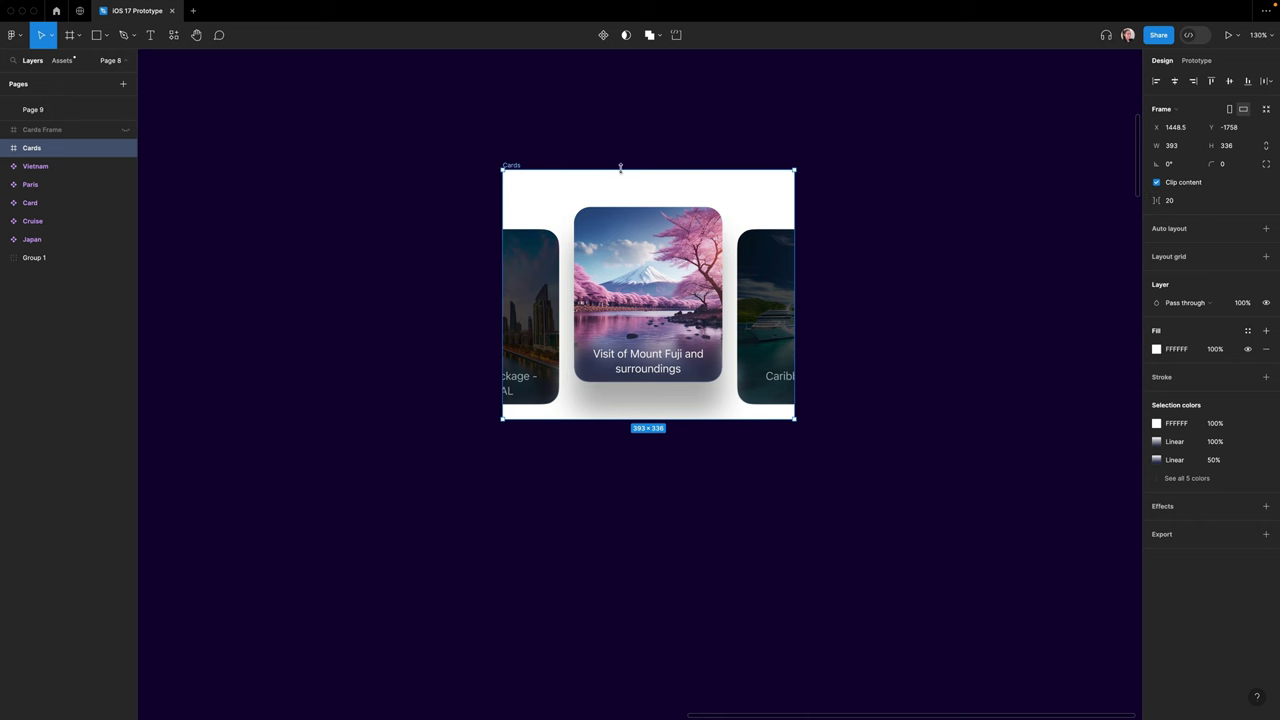
{"action": "left_click", "coordinate": [1157, 183]}
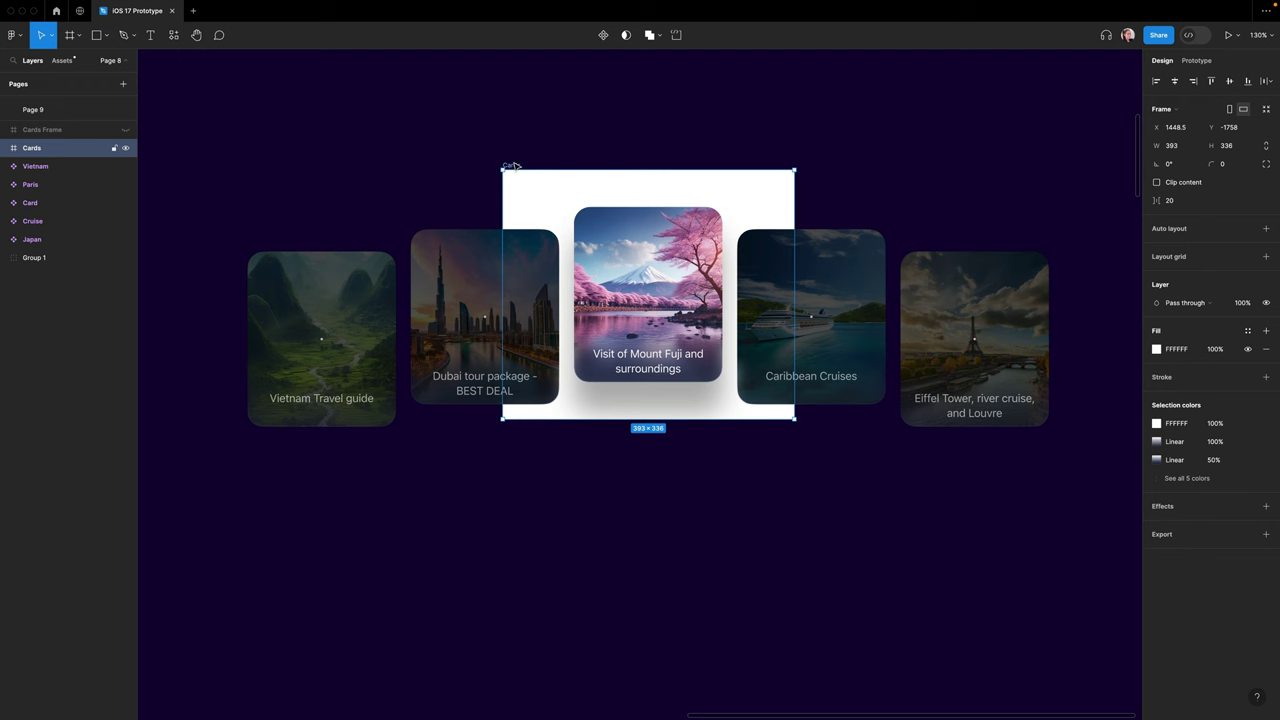
- Turn the Cards frame into a component and add a second variant to it
{"action": "left_click", "coordinate": [603, 42]}
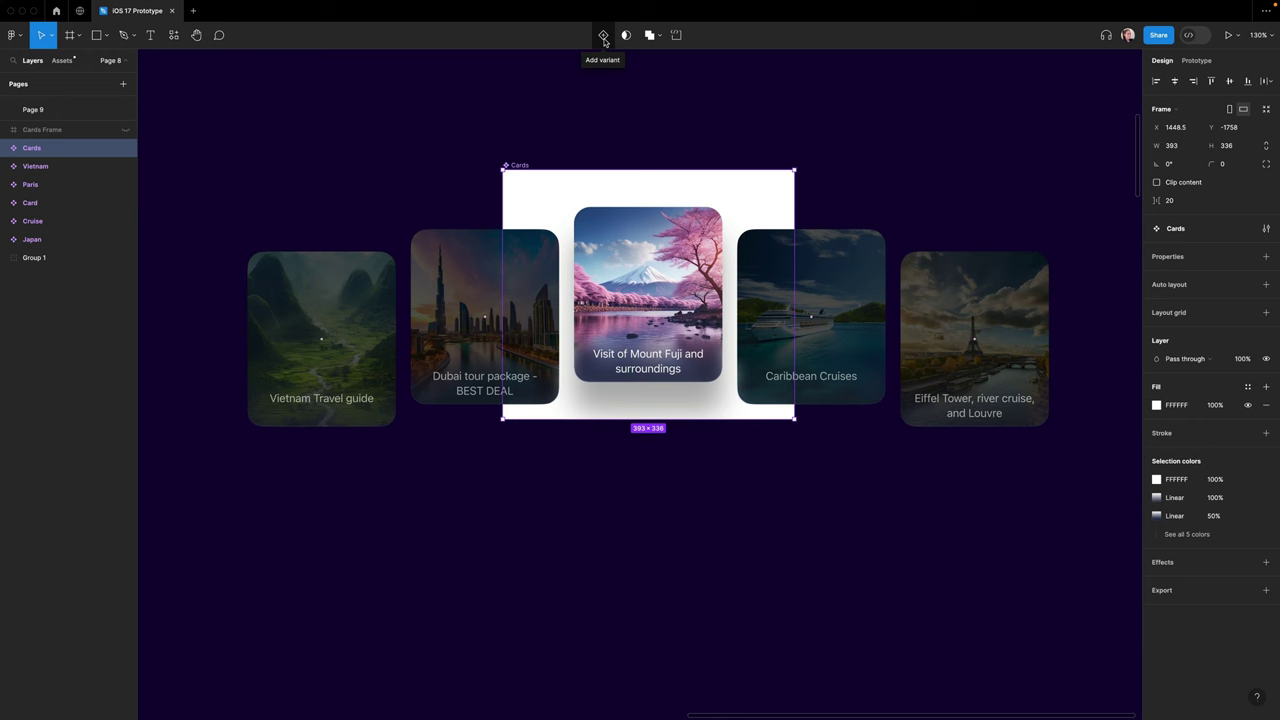
{"action": "left_click", "coordinate": [603, 42]}
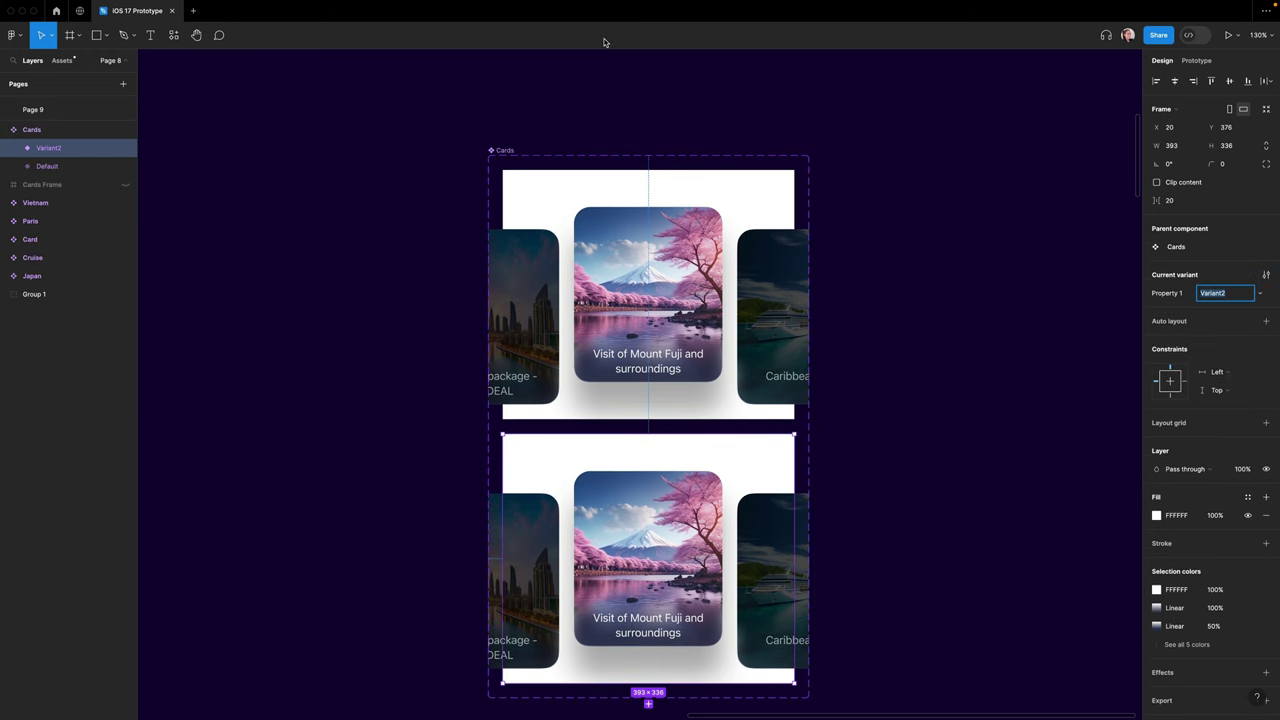
{"action": "left_click", "coordinate": [881, 150]}
{"action": "scroll", "coordinate": [881, 150], "scroll_direction": "down", "scroll_amount": 2}
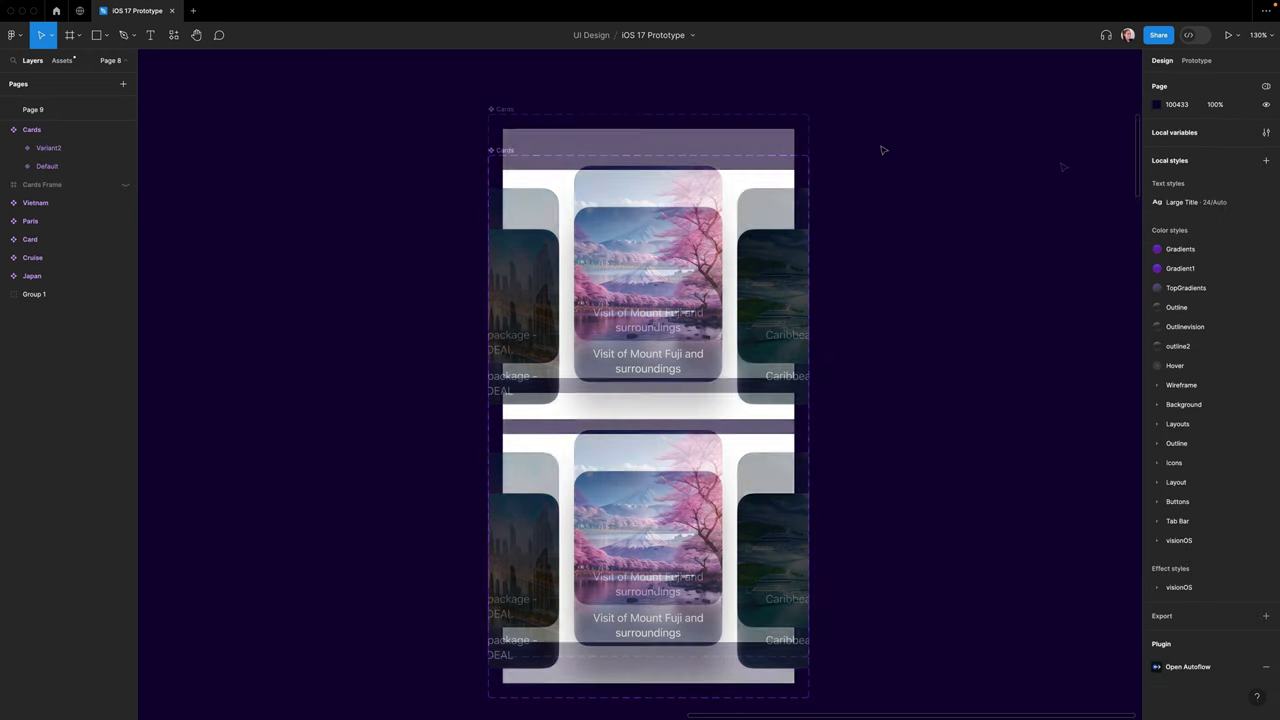
- Turn off content clipping on the Cards component set and increase the spacing between its two variants
{"action": "left_click", "coordinate": [505, 110]}
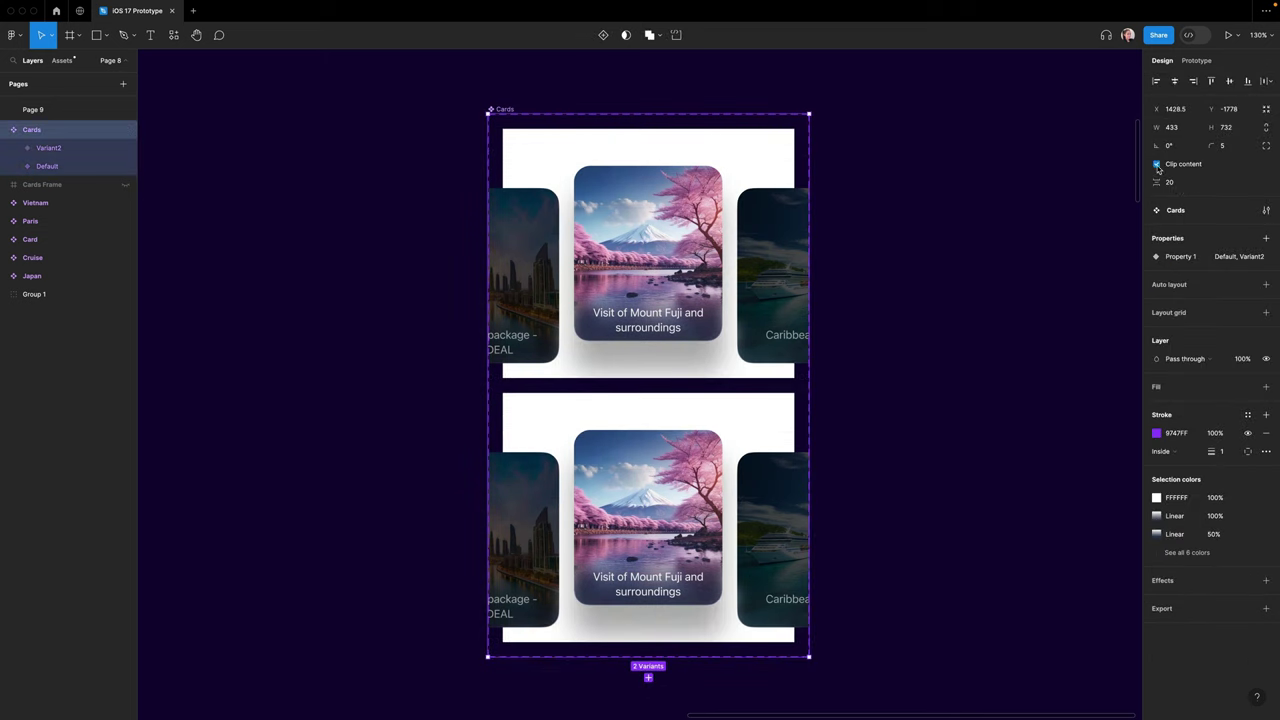
{"action": "left_click", "coordinate": [1157, 164]}
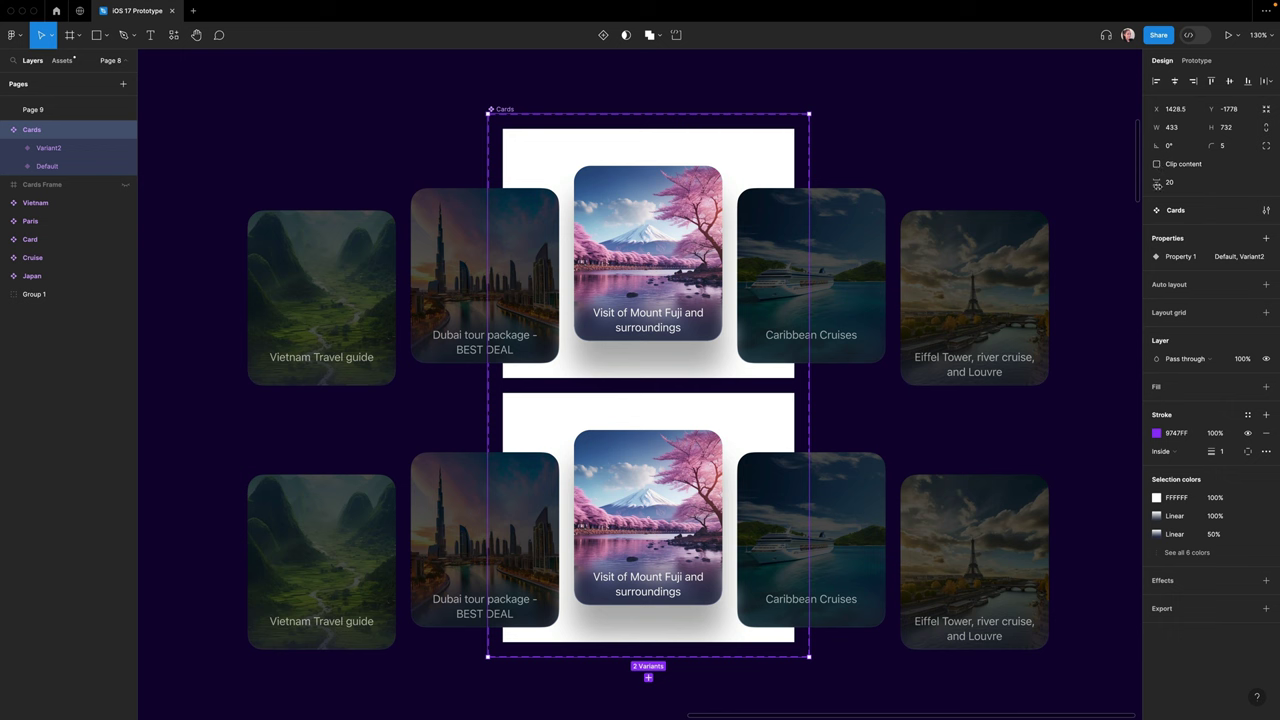
{"action": "left_click_drag", "start_coordinate": [1157, 182], "coordinate": [1236, 181]}
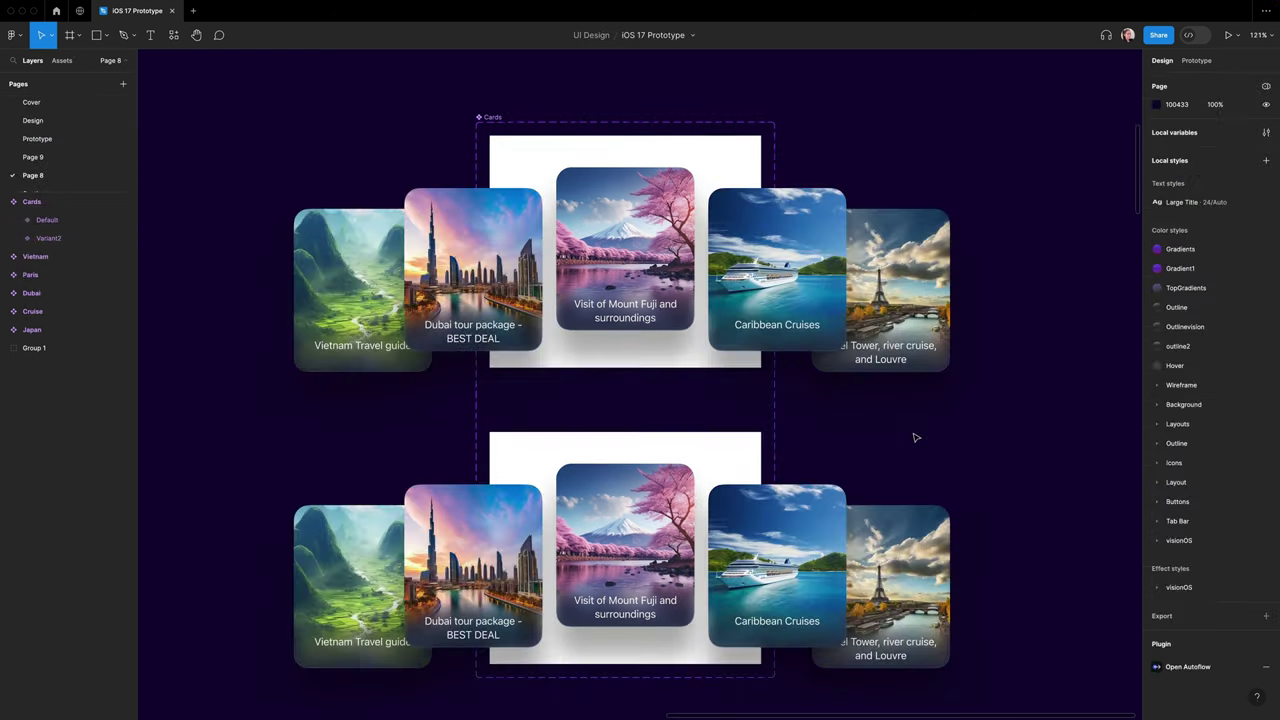
- Move all five destination cards inside Variant2 190 px to the left
{"action": "left_click", "coordinate": [637, 551]}
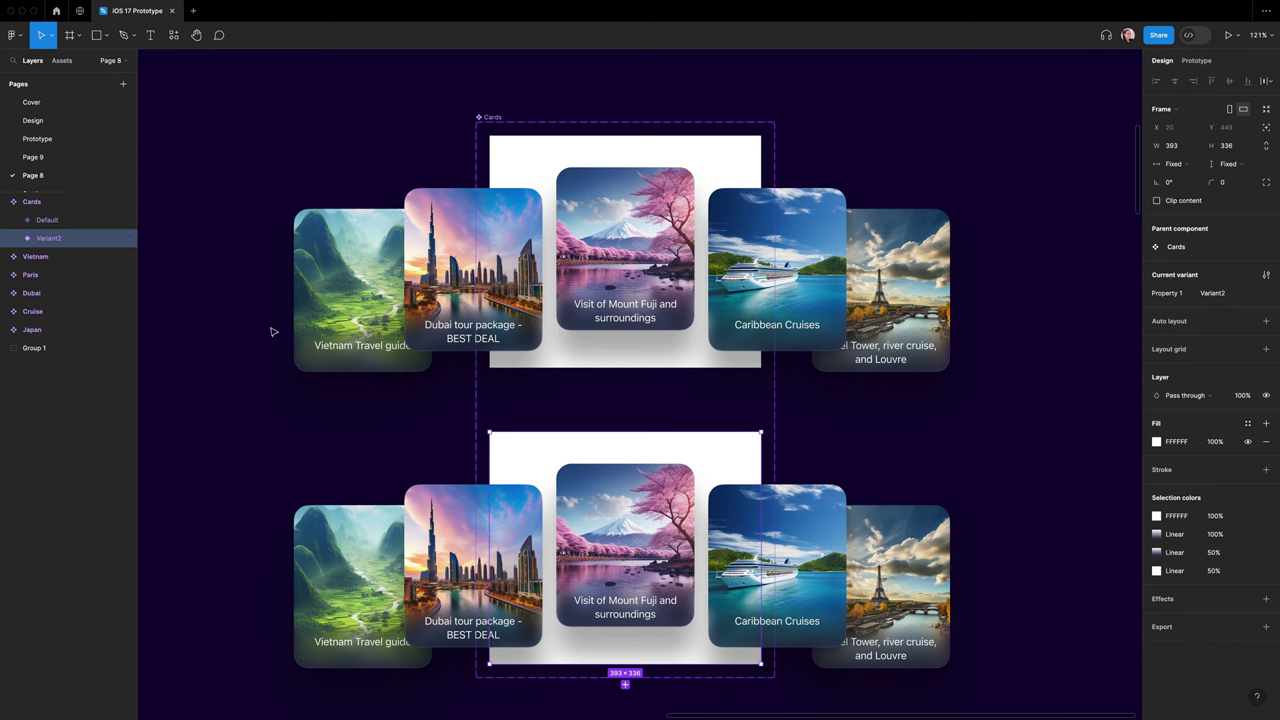
{"action": "left_click", "coordinate": [7, 239]}
{"action": "left_click", "coordinate": [45, 258]}
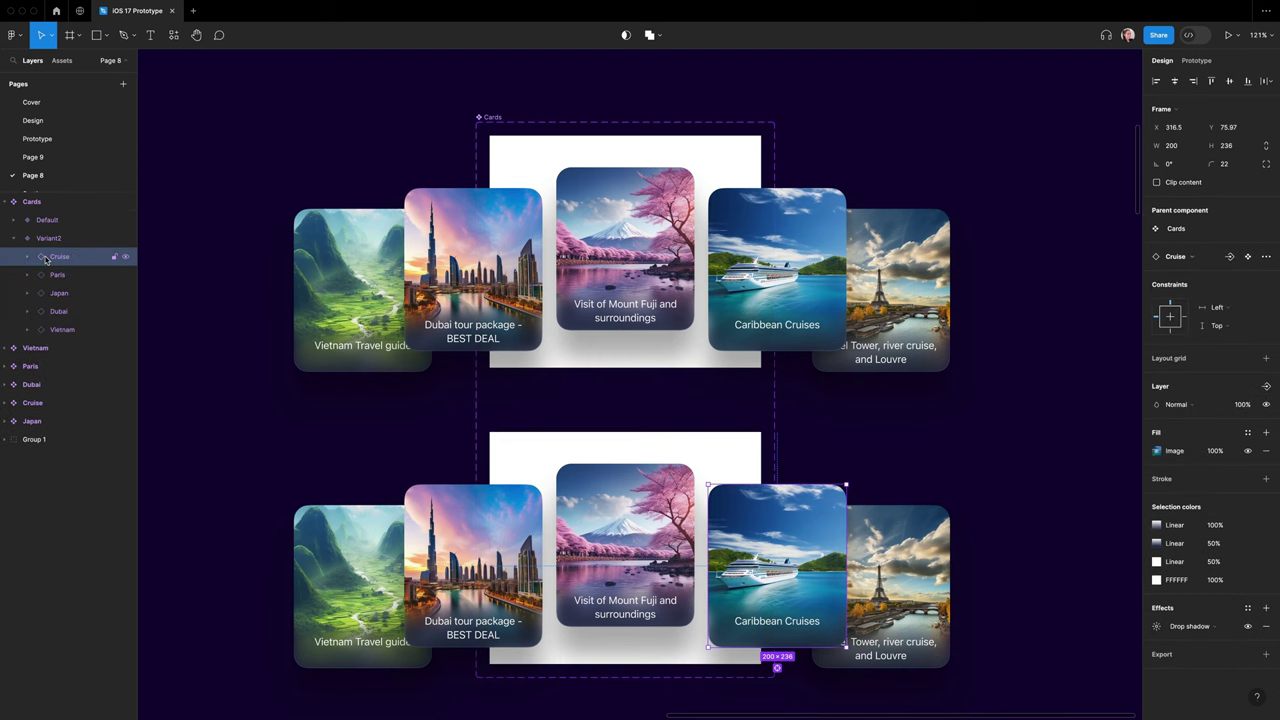
{"action": "left_click", "coordinate": [64, 331], "text": "shift"}
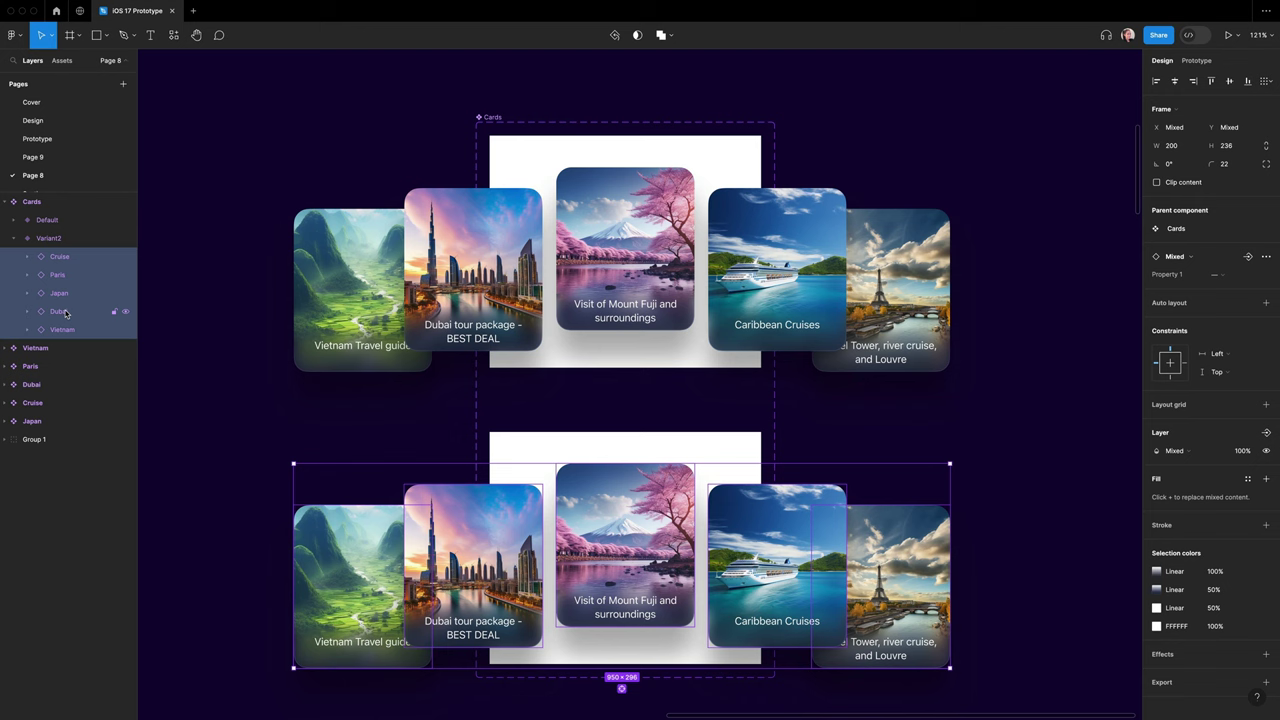
{"action": "key", "text": "shift+Left"}
{"action": "key", "text": "shift+Left"}
{"action": "key", "text": "shift+Left"}
{"action": "key", "text": "shift+Left"}
{"action": "key", "text": "shift+Left"}
{"action": "key", "text": "shift+Left"}
{"action": "key", "text": "shift+Left"}
{"action": "key", "text": "shift+Left"}
{"action": "key", "text": "shift+Left"}
{"action": "key", "text": "shift+Left"}
{"action": "key", "text": "shift+Left"}
{"action": "key", "text": "shift+Left"}
{"action": "key", "text": "shift+Left"}
{"action": "key", "text": "shift+Left"}
{"action": "key", "text": "shift+Left"}
{"action": "key", "text": "shift+Left"}
{"action": "key", "text": "shift+Left"}
{"action": "key", "text": "shift+Left"}
{"action": "key", "text": "shift+Left"}
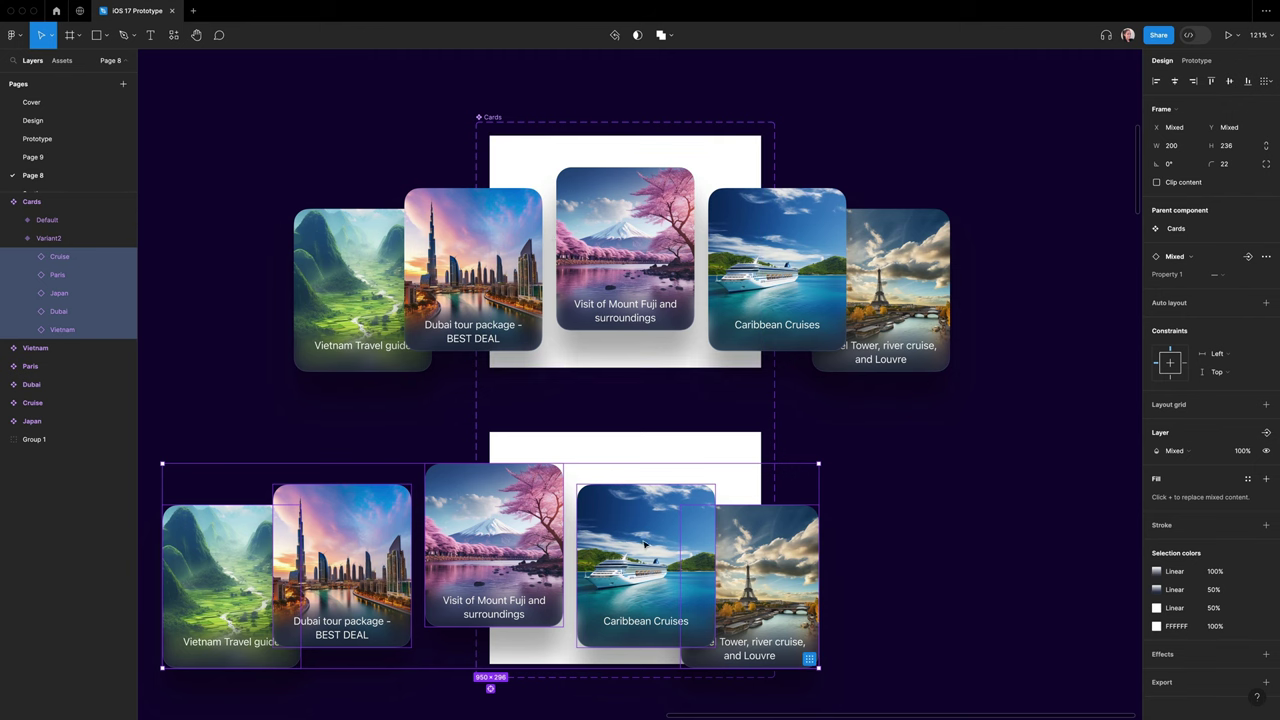
- Position Variant2's Caribbean Cruises card at X 96.5, Y 45.97, matching the Mount Fuji card in the Default variant
{"action": "double_click", "coordinate": [625, 248]}
{"action": "left_click", "coordinate": [645, 565]}
{"action": "left_click", "coordinate": [1172, 127]}
{"action": "key", "text": "ctrl+v"}
{"action": "left_click", "coordinate": [625, 248]}
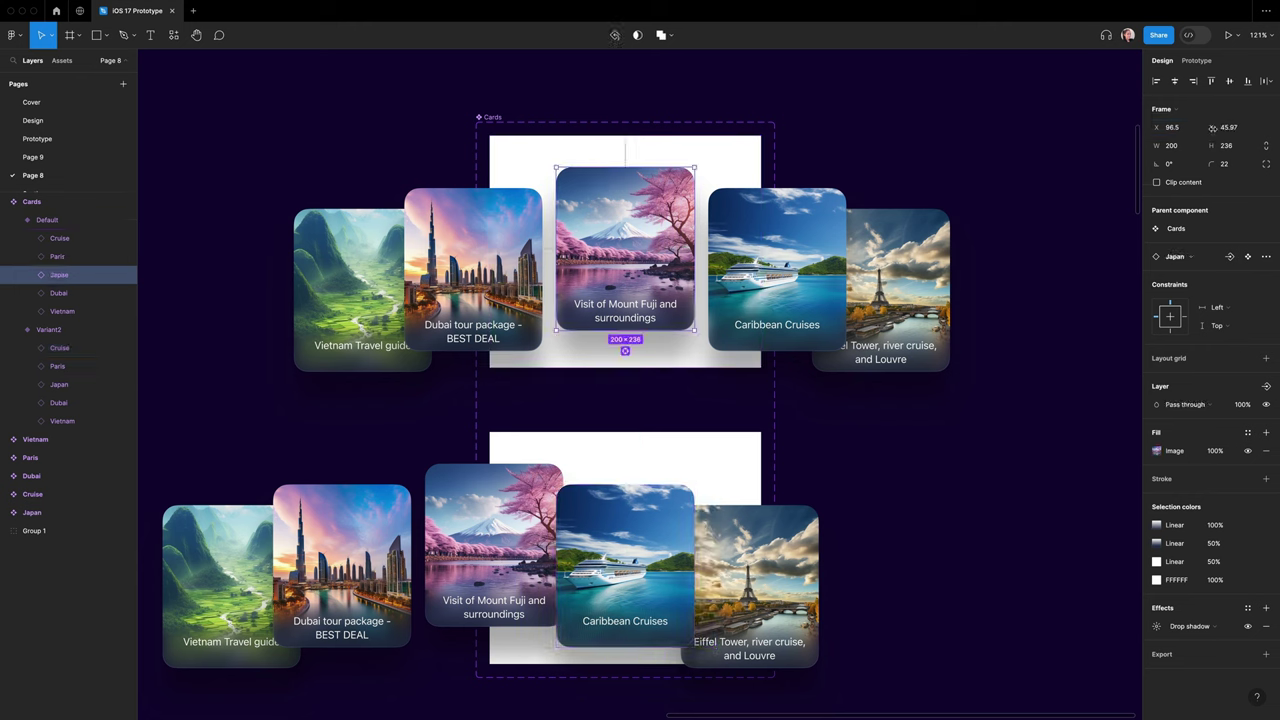
{"action": "left_click", "coordinate": [625, 565]}
{"action": "left_click", "coordinate": [1228, 127]}
{"action": "type", "text": "45.97"}
- Position Variant2's Mount Fuji card at X -123.5, Y 75.97, matching the Default variant's Dubai card
{"action": "left_click", "coordinate": [473, 269]}
{"action": "left_click", "coordinate": [490, 545]}
{"action": "left_click", "coordinate": [1172, 127]}
{"action": "type", "text": "-123.5"}
{"action": "left_click", "coordinate": [473, 269]}
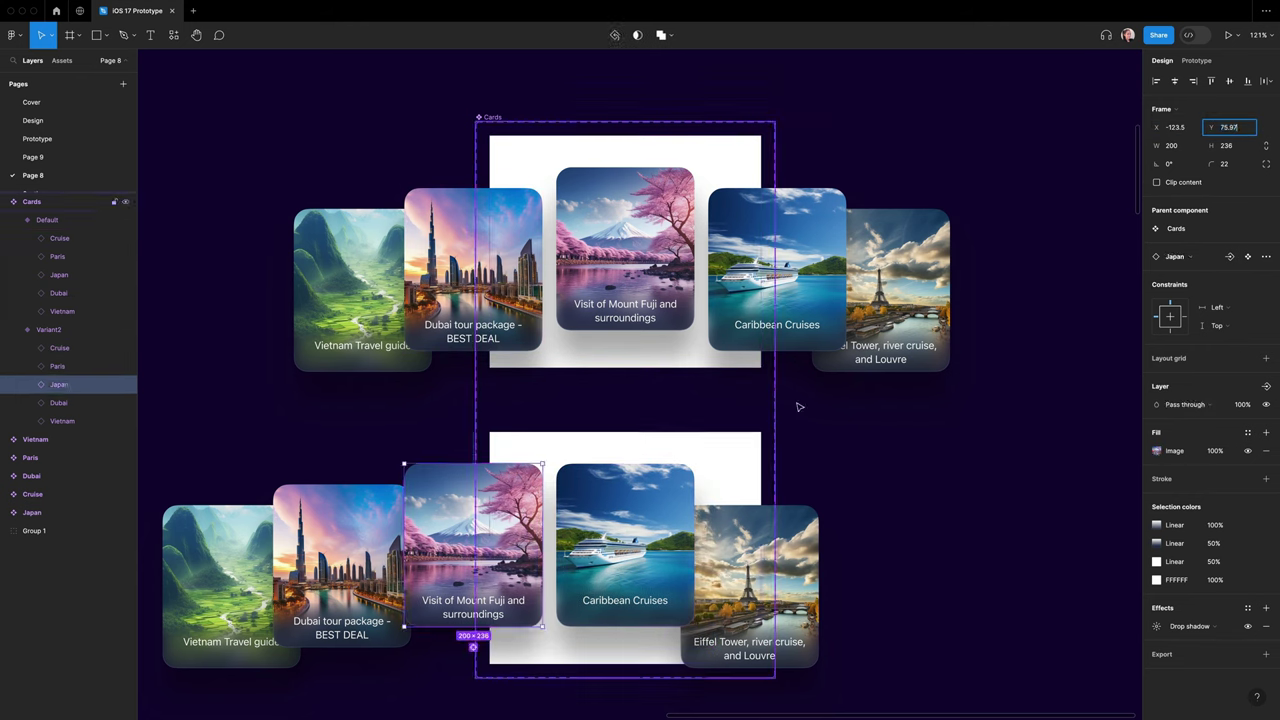
- Position Variant2's Paris card at X 316.5, Y 75.97, matching the Default variant's Caribbean Cruises card
{"action": "left_click", "coordinate": [790, 320]}
{"action": "left_click", "coordinate": [1175, 127]}
{"action": "left_click", "coordinate": [760, 580]}
{"action": "key", "text": "super+v"}
{"action": "left_click", "coordinate": [790, 320]}
{"action": "left_click", "coordinate": [760, 580]}
- Position Variant2's Dubai card at X -283.5, Y 105.97 and shift its Vietnam card slightly right and down
{"action": "left_click", "coordinate": [350, 300]}
{"action": "left_click", "coordinate": [1175, 127]}
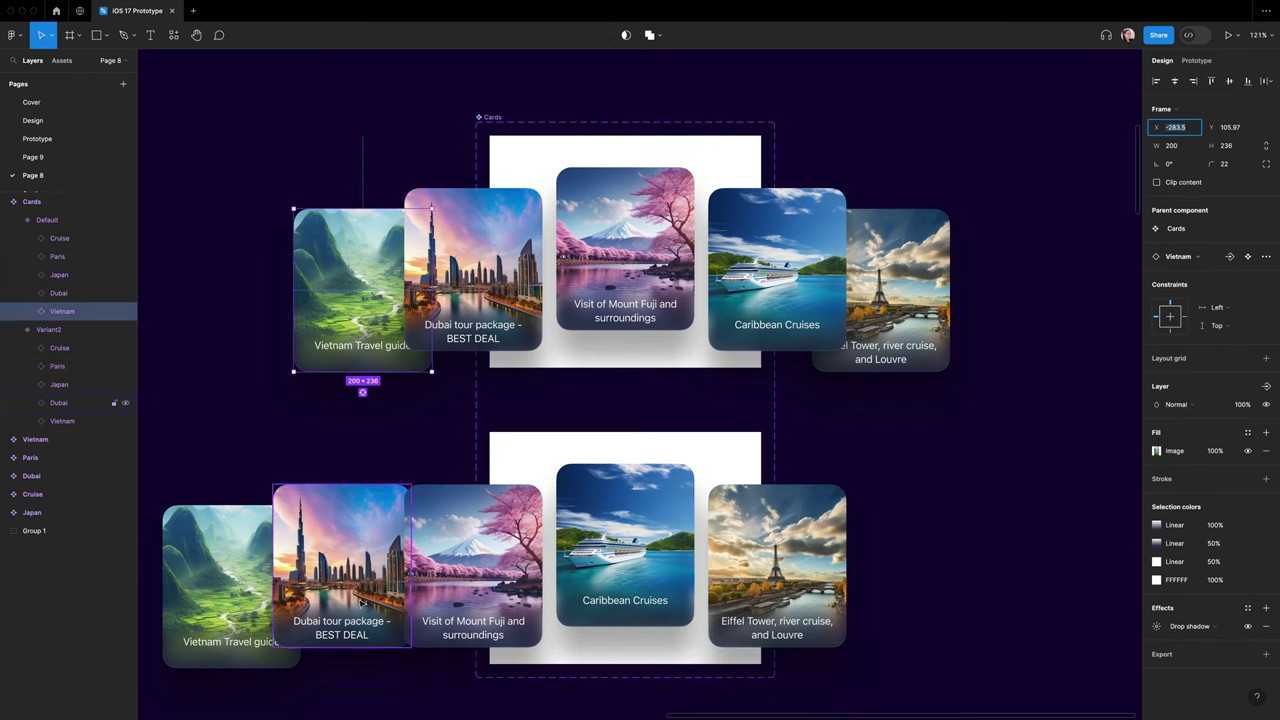
{"action": "left_click_drag", "start_coordinate": [363, 603], "coordinate": [385, 603]}
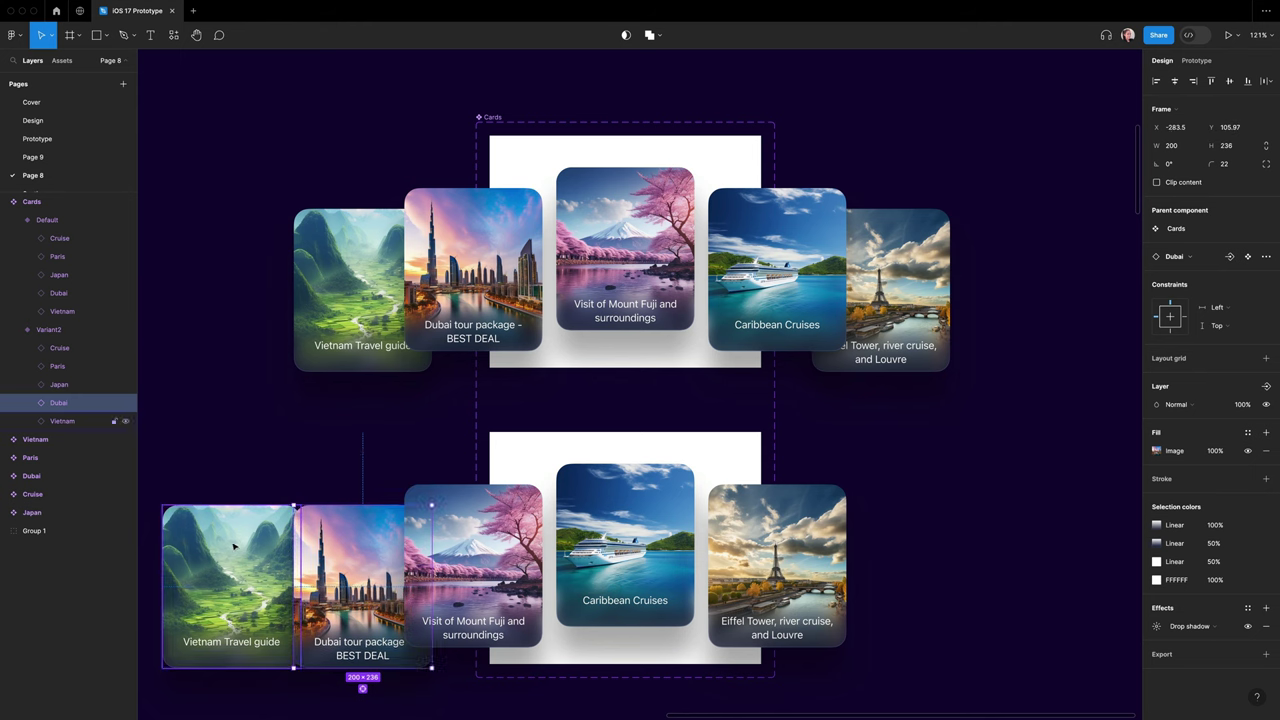
{"action": "left_click_drag", "start_coordinate": [234, 545], "coordinate": [262, 580]}
{"action": "left_click", "coordinate": [985, 504]}
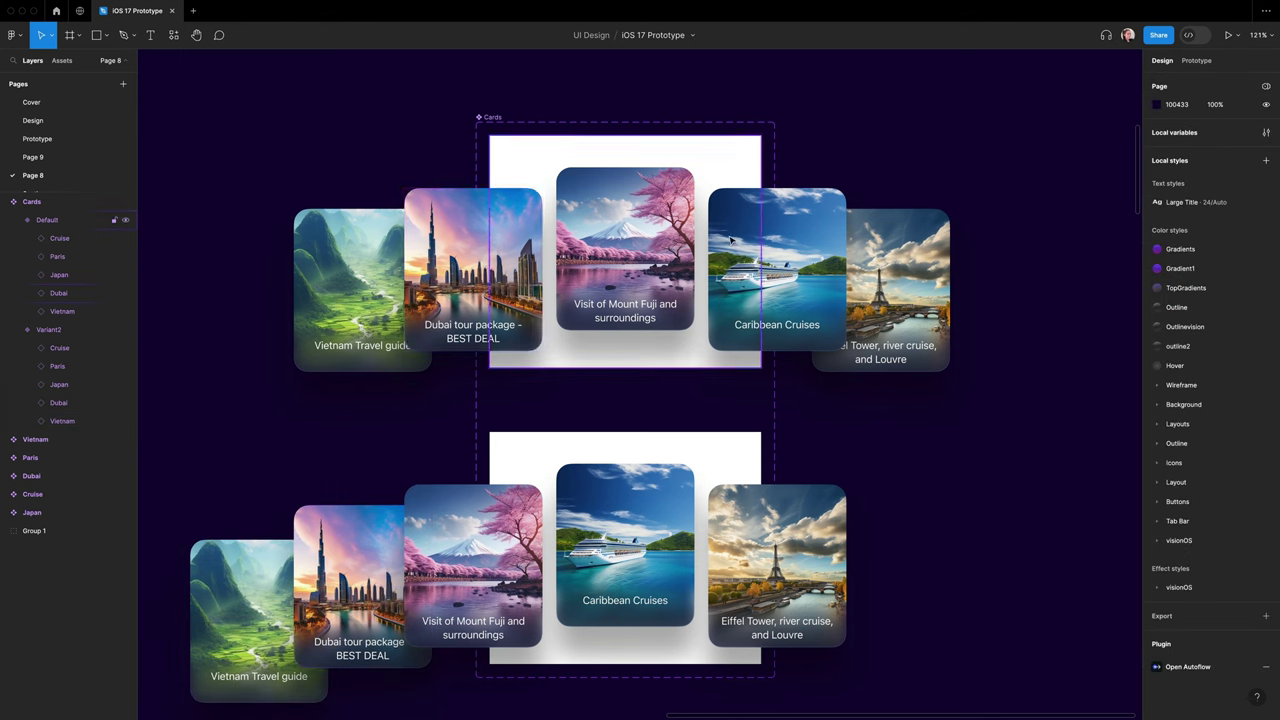
- Connect the Default variant's Mount Fuji card to Variant2 with a Change to interaction triggered On drag
{"action": "double_click", "coordinate": [657, 241]}
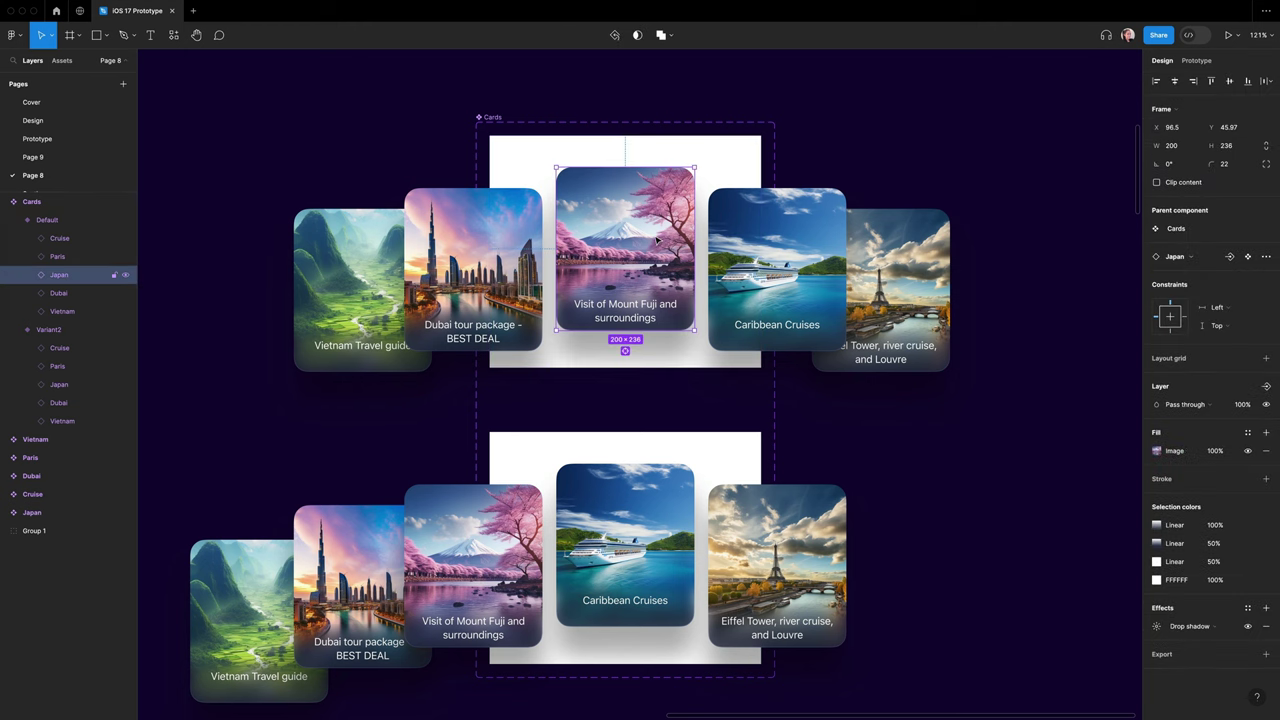
{"action": "left_click", "coordinate": [1197, 61]}
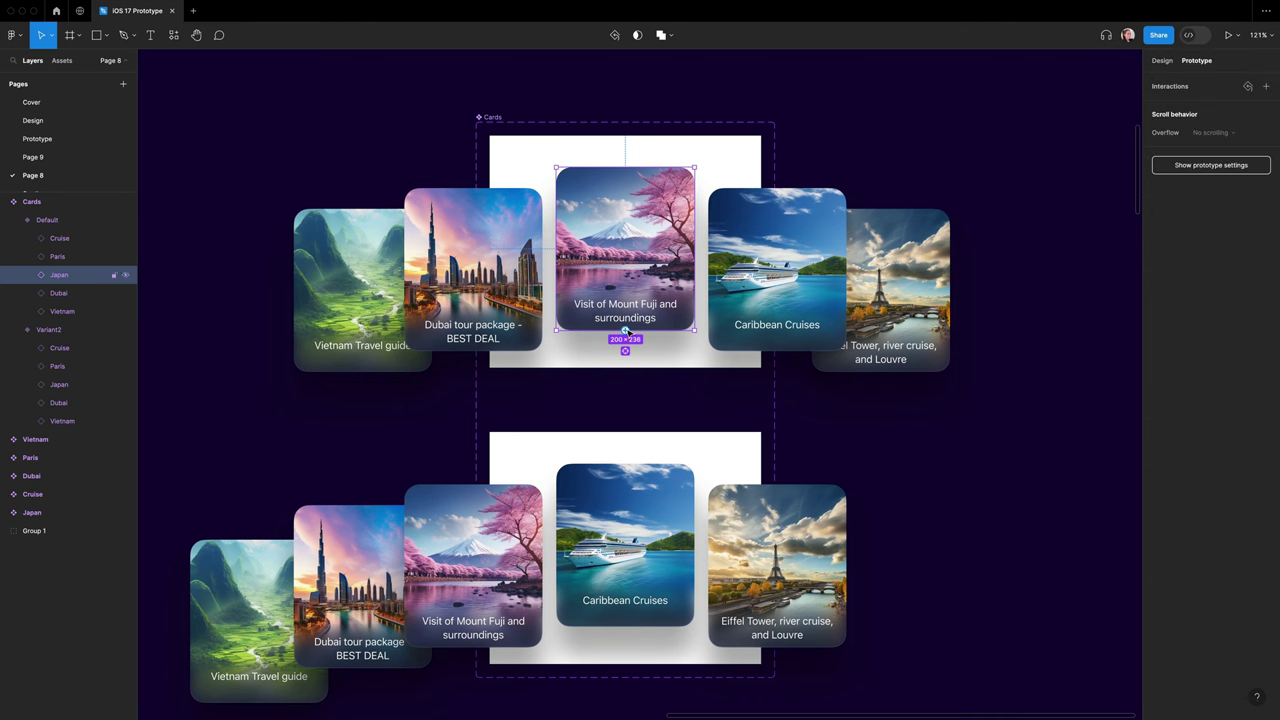
{"action": "left_click_drag", "start_coordinate": [625, 331], "coordinate": [627, 447]}
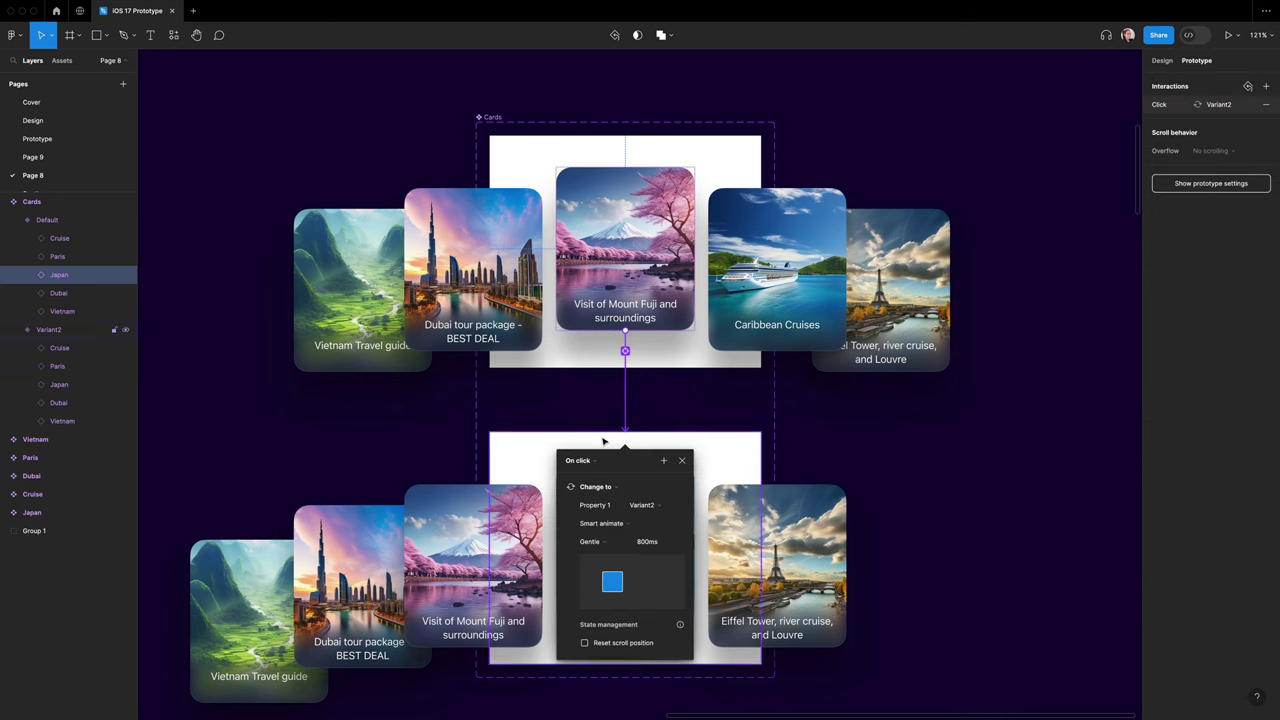
{"action": "left_click", "coordinate": [578, 461]}
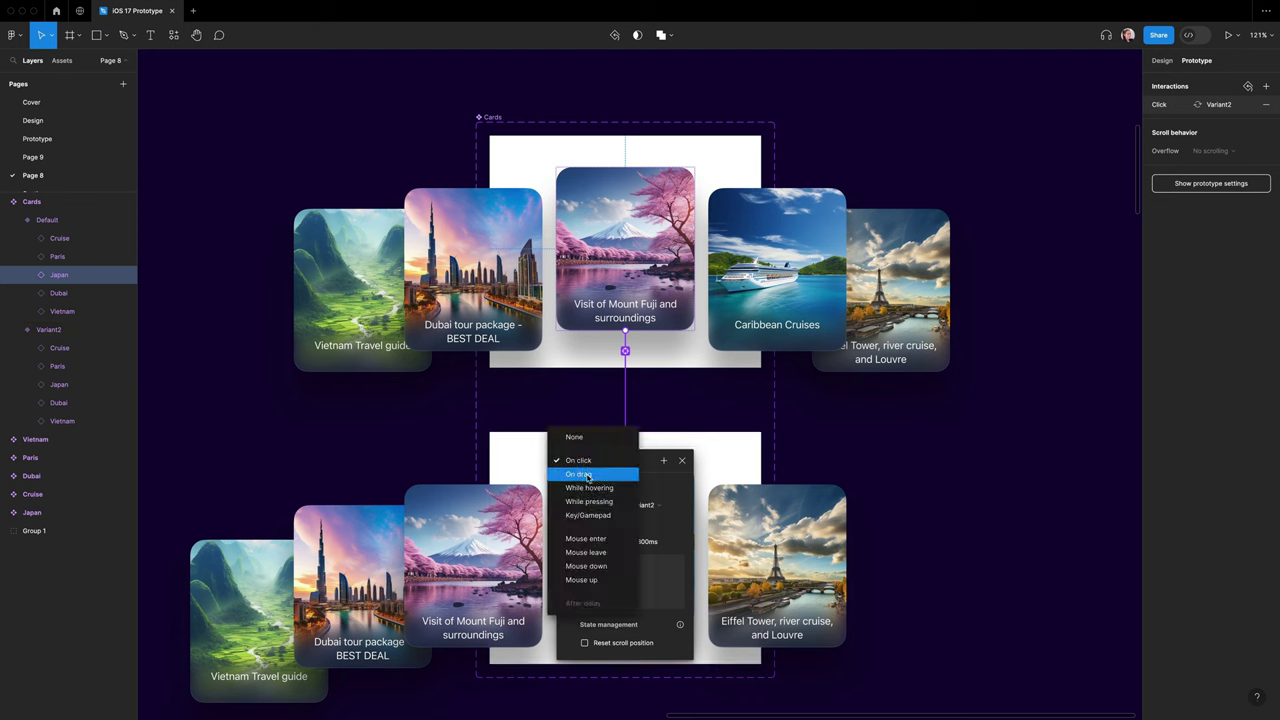
{"action": "left_click", "coordinate": [588, 476]}
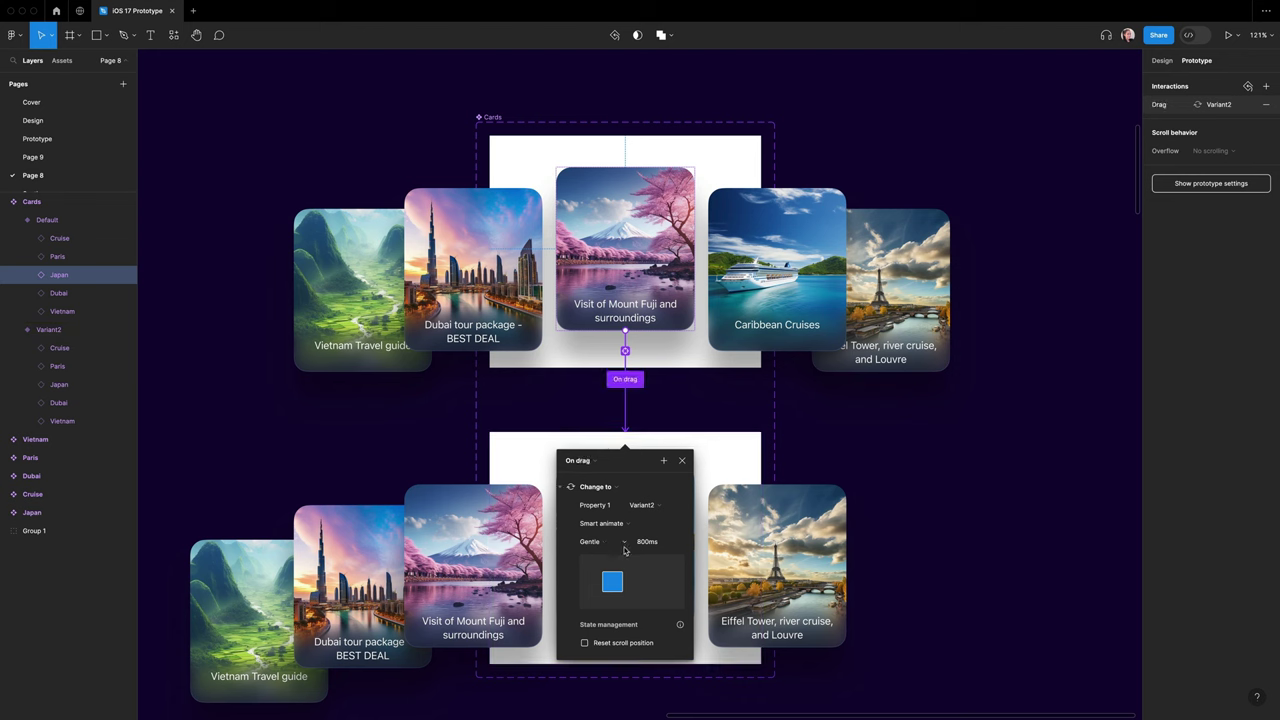
- Connect Variant2's Caribbean Cruises card back to the Default variant with a Change to interaction triggered On drag
{"action": "left_click", "coordinate": [726, 414]}
{"action": "double_click", "coordinate": [635, 563]}
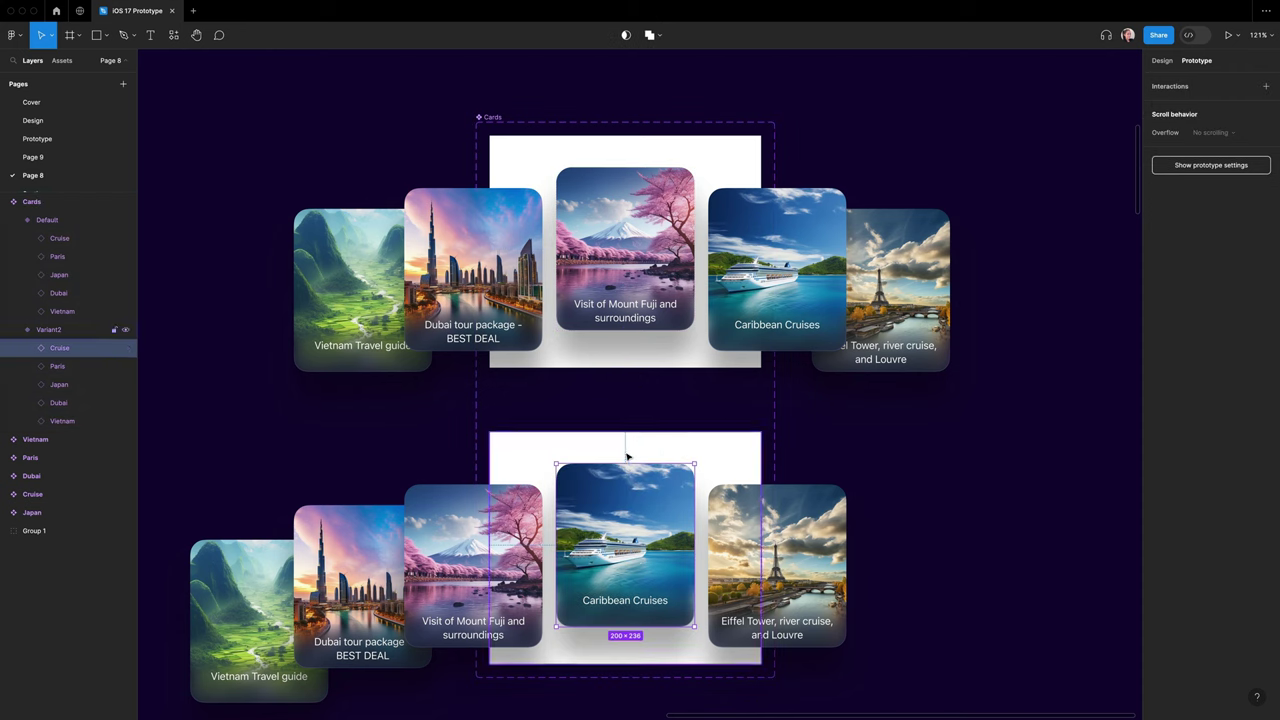
{"action": "left_click_drag", "start_coordinate": [625, 463], "coordinate": [667, 347]}
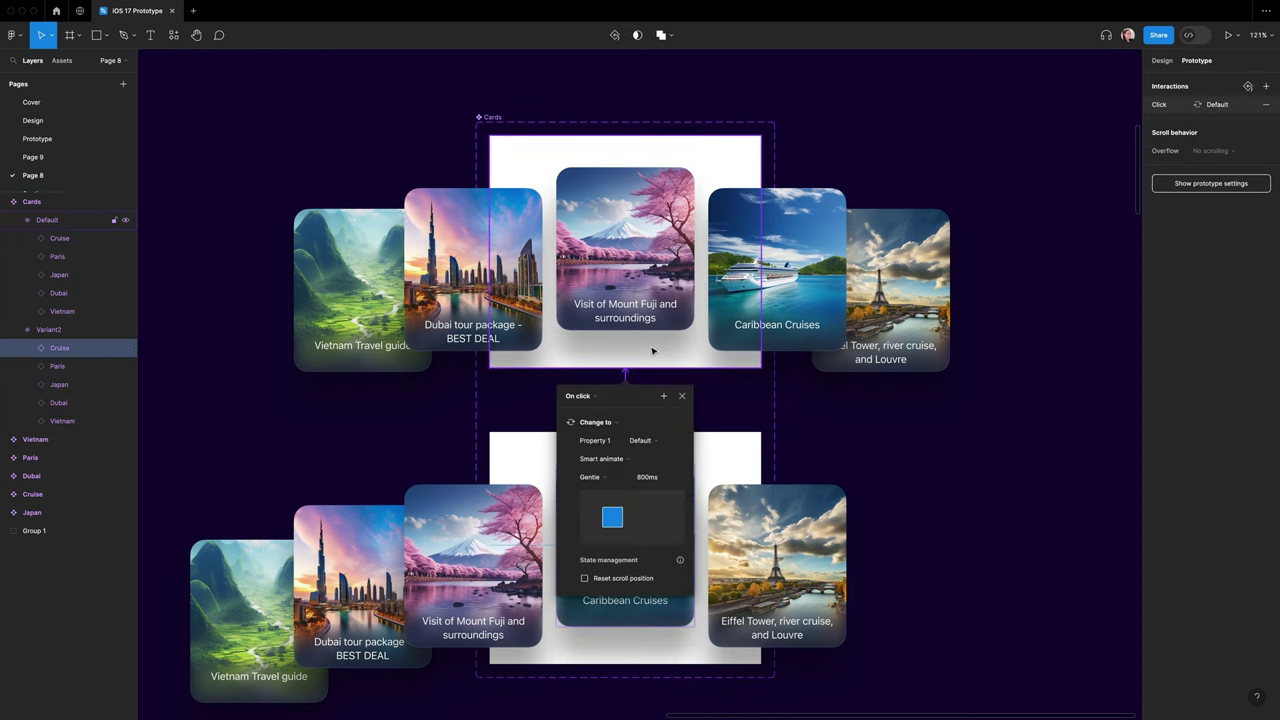
{"action": "left_click", "coordinate": [587, 397]}
{"action": "left_click", "coordinate": [587, 411]}
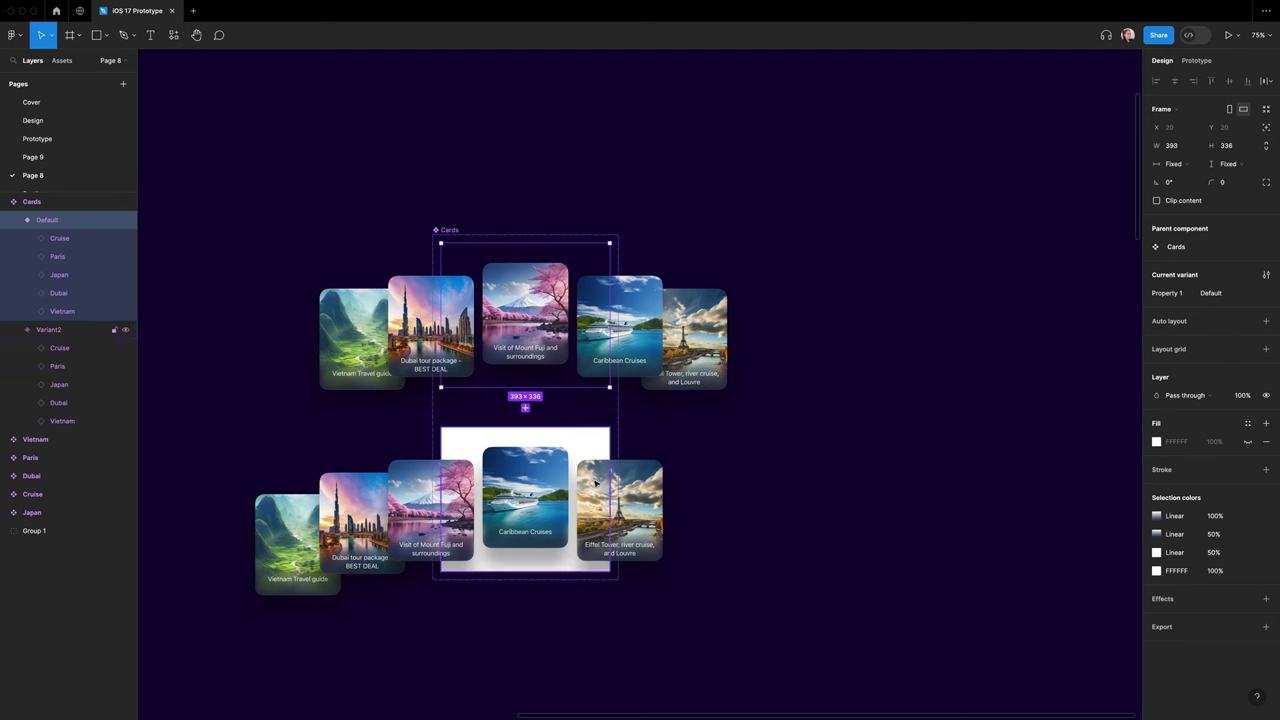
- Hide the white FFFFFF fill of the Variant2 frame
{"action": "left_click", "coordinate": [570, 485]}
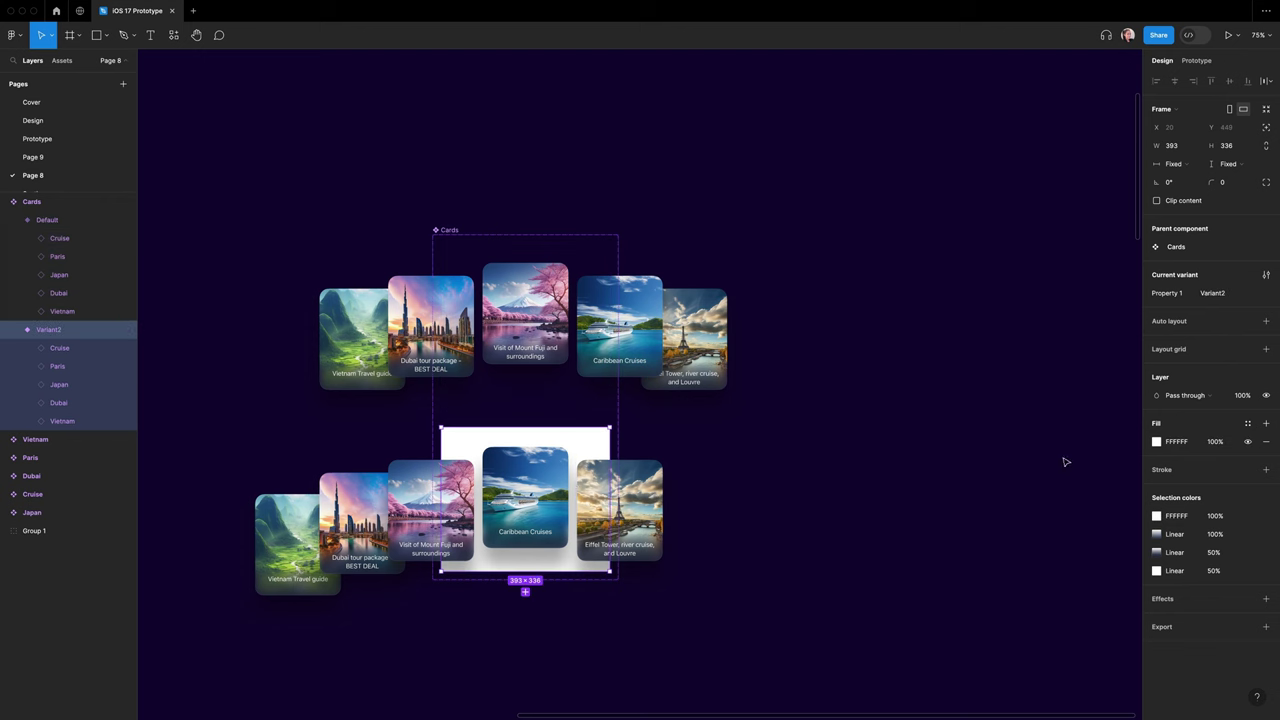
{"action": "left_click", "coordinate": [1249, 443]}
{"action": "left_click", "coordinate": [997, 514]}
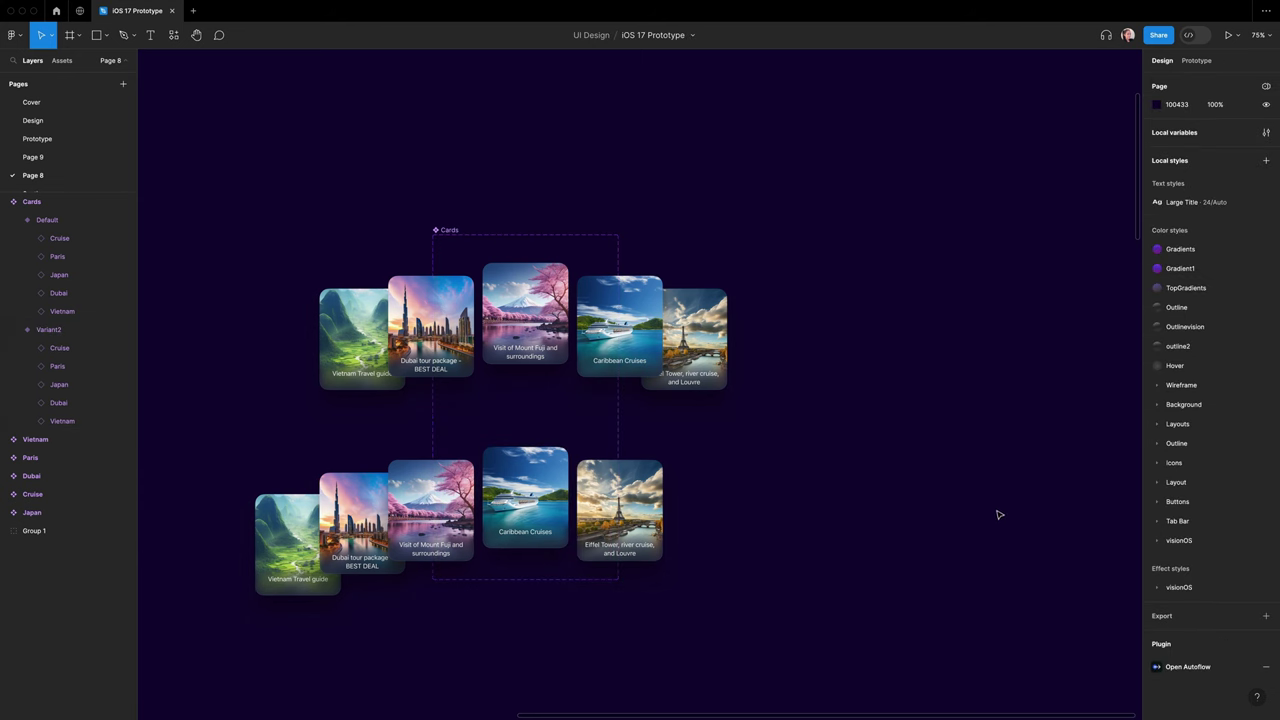
- Place an instance of the Default variant beside the Cards component set and clip its content to the 393 × 336 frame
{"action": "left_click", "coordinate": [529, 298]}
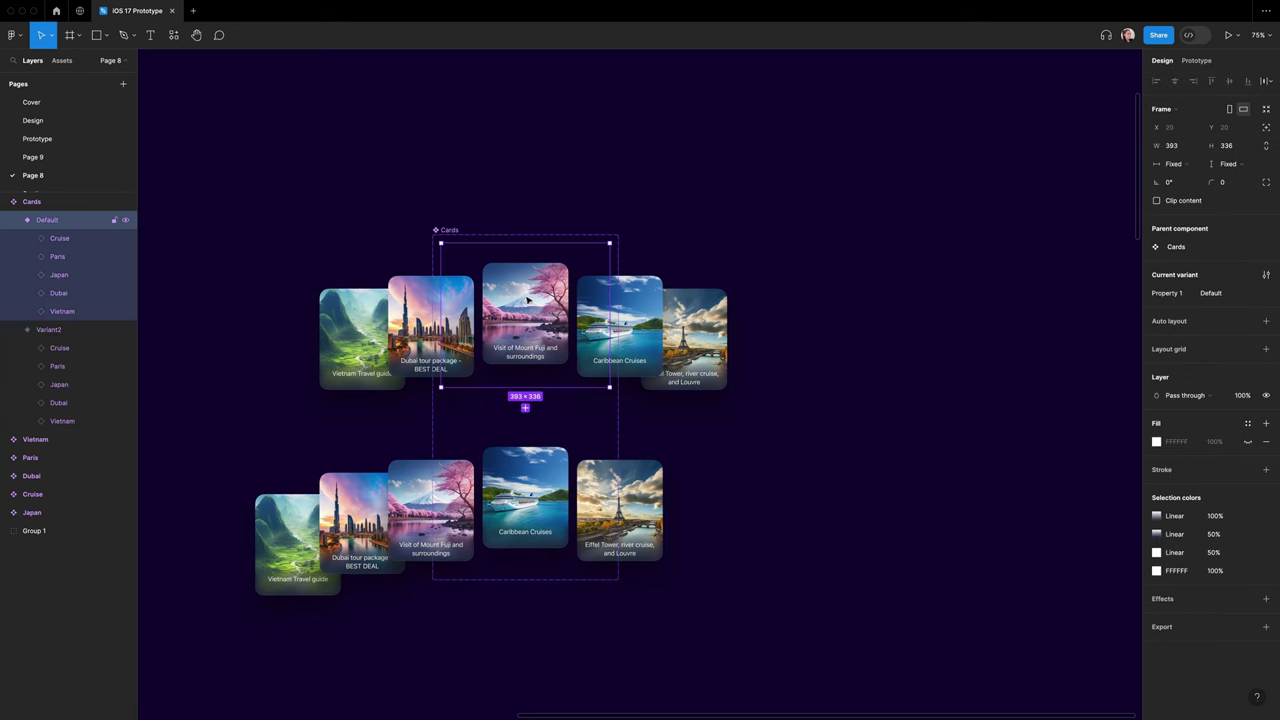
{"action": "left_click_drag", "start_coordinate": [517, 303], "coordinate": [931, 290]}
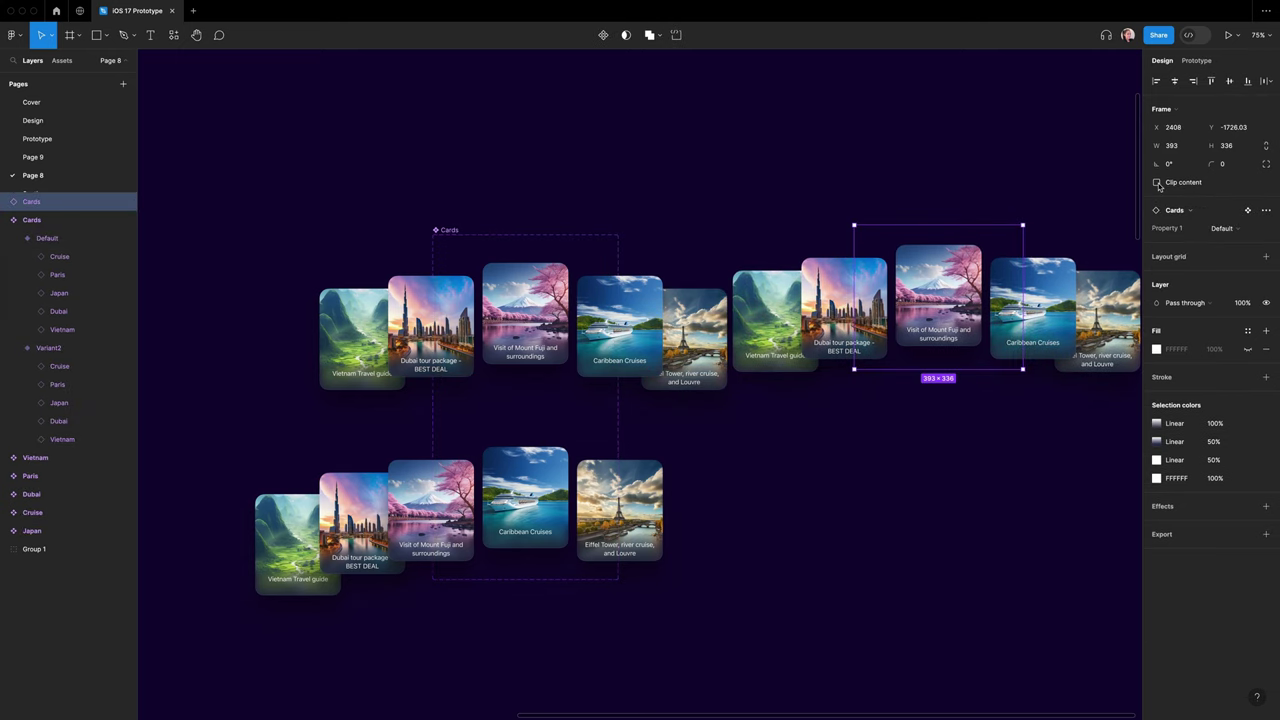
{"action": "left_click", "coordinate": [1157, 183]}
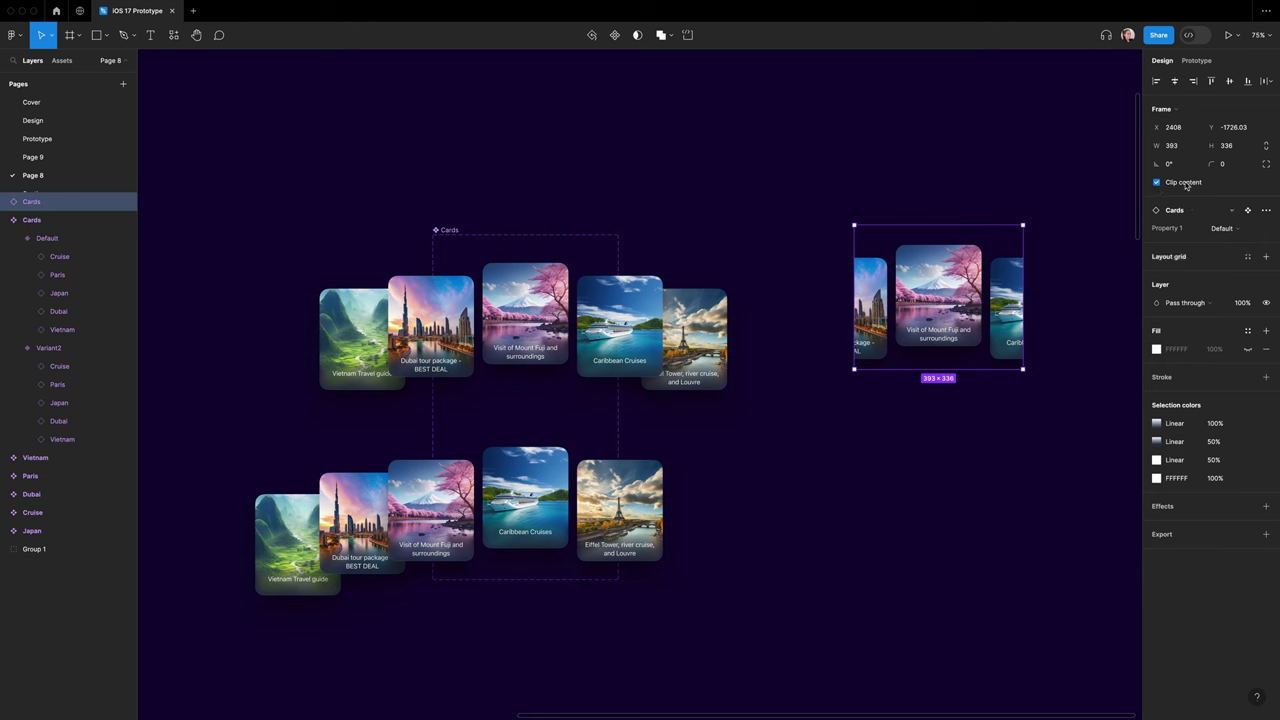
- Make the Cards instance a flow starting point and test dragging between its cards in the prototype preview
{"action": "left_click", "coordinate": [1198, 61]}
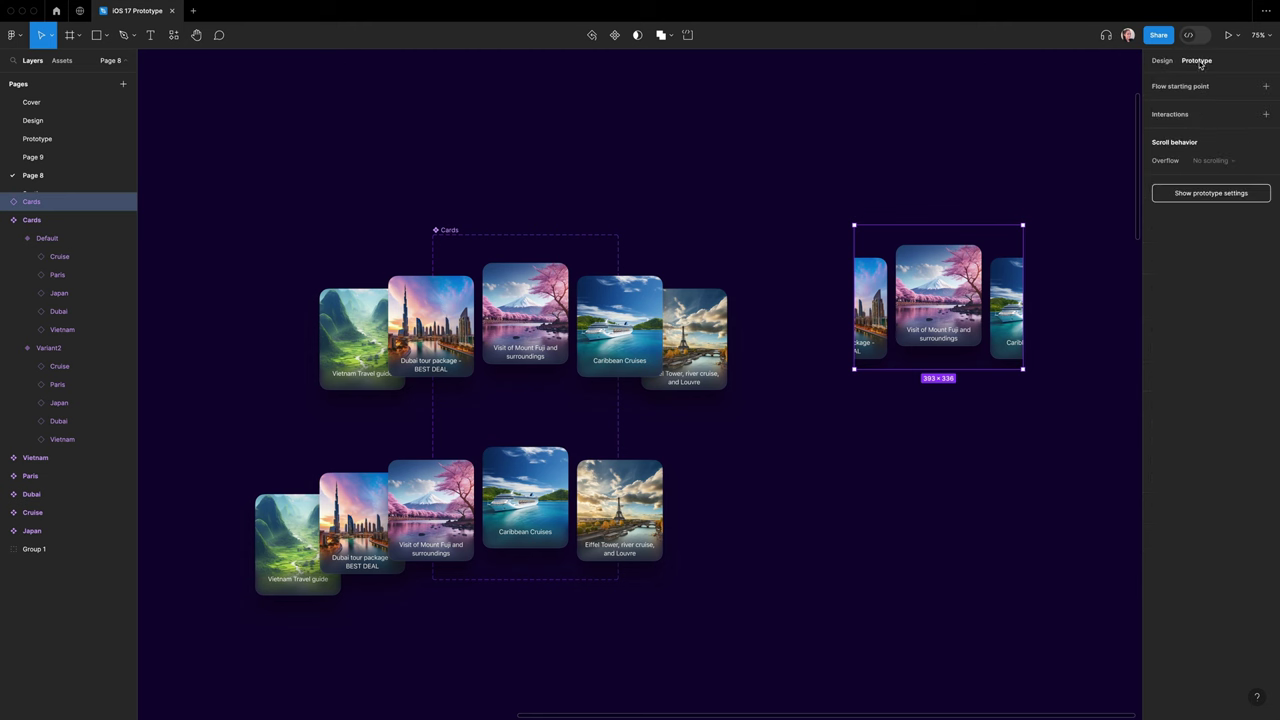
{"action": "left_click", "coordinate": [1266, 86]}
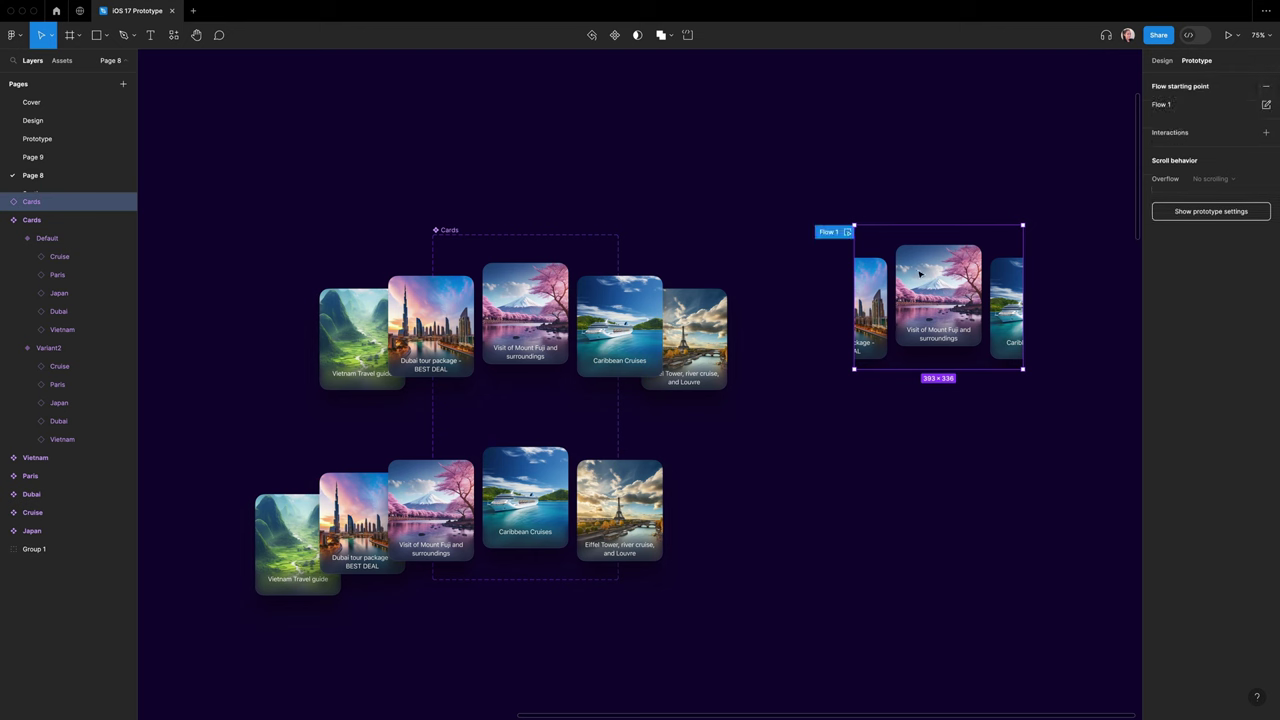
{"action": "left_click", "coordinate": [848, 232]}
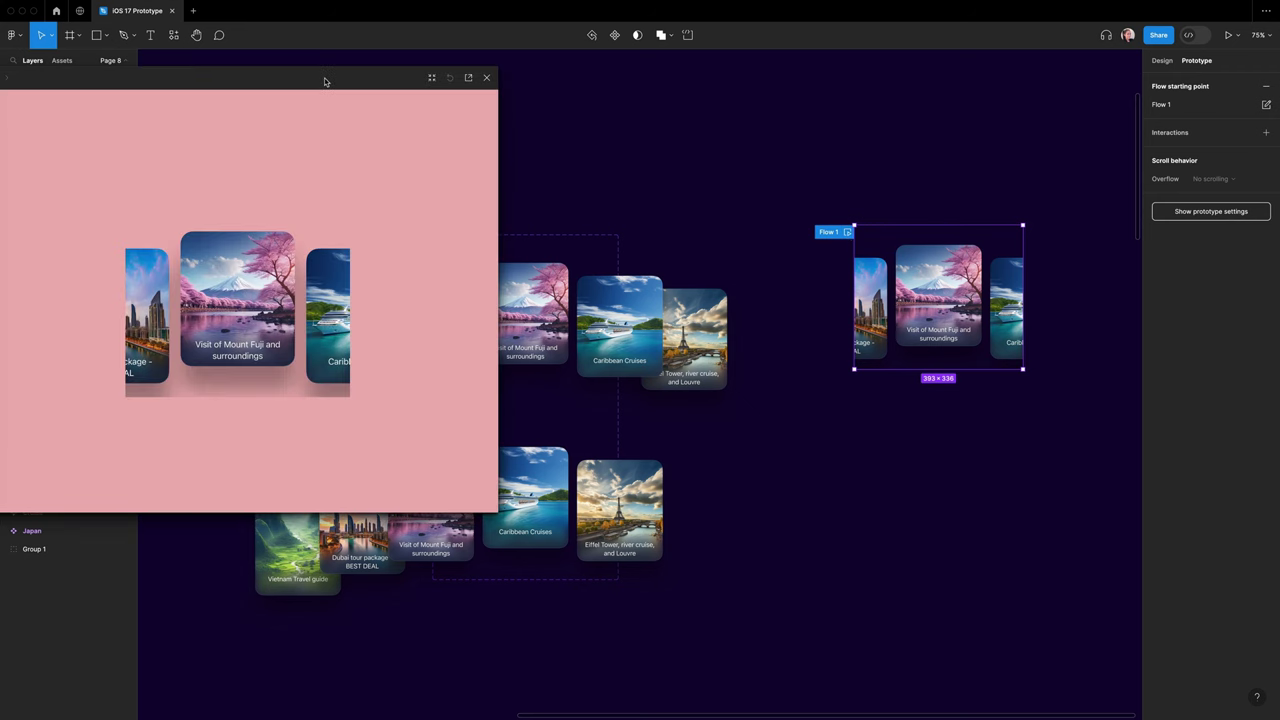
{"action": "left_click_drag", "start_coordinate": [326, 80], "coordinate": [766, 84]}
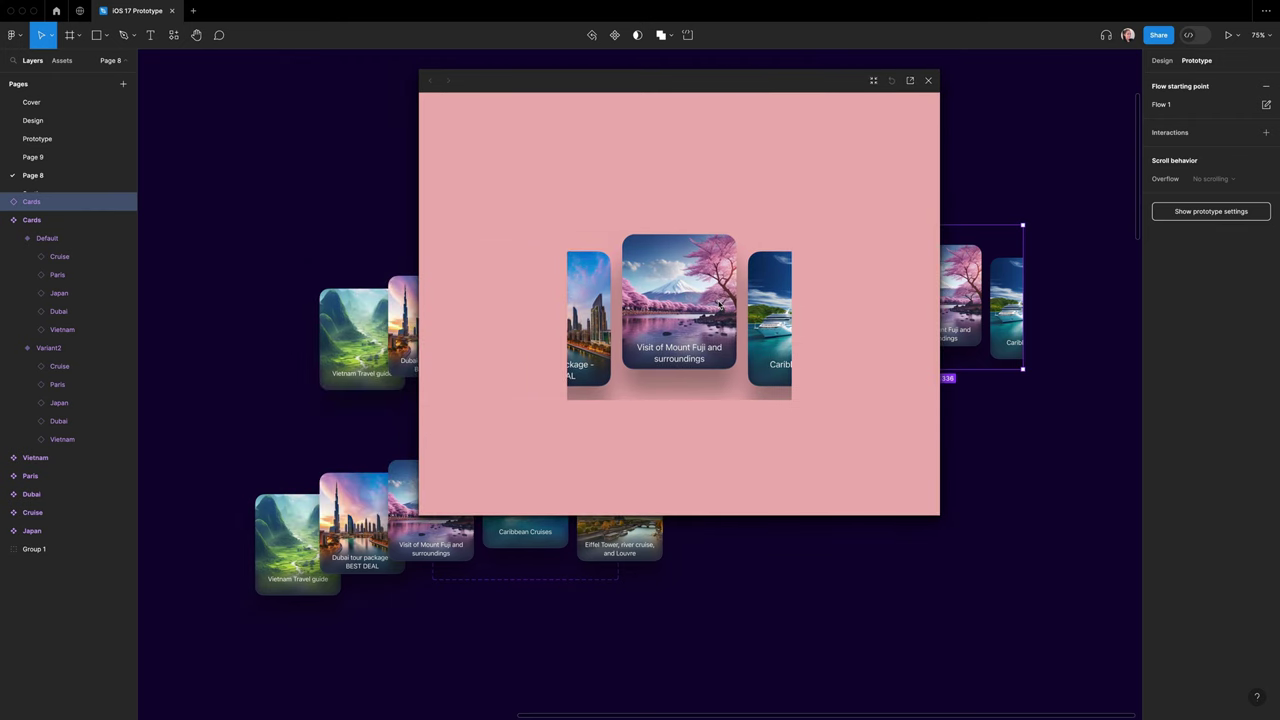
{"action": "left_click_drag", "start_coordinate": [719, 304], "coordinate": [980, 378]}
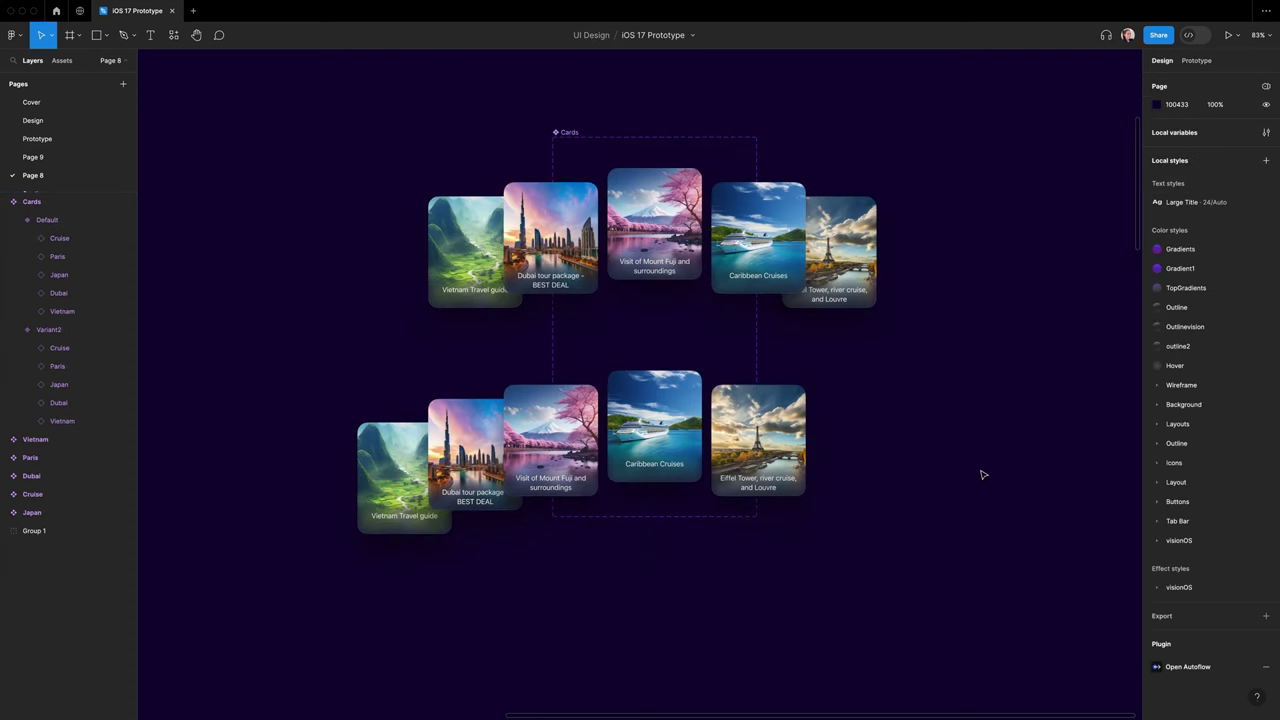
- Add a third variant to the Cards component set below Variant2
{"action": "left_click", "coordinate": [676, 480]}
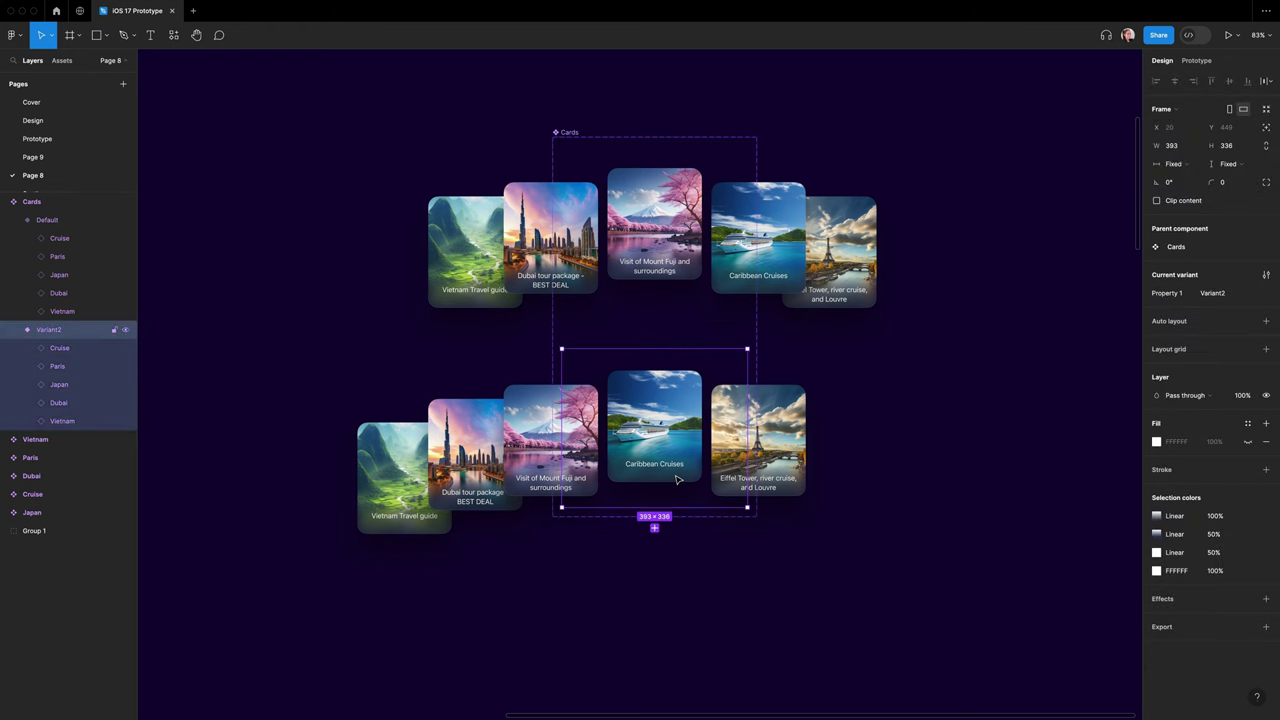
{"action": "left_click", "coordinate": [654, 528]}
{"action": "scroll", "coordinate": [883, 557], "scroll_direction": "down", "scroll_amount": 3}
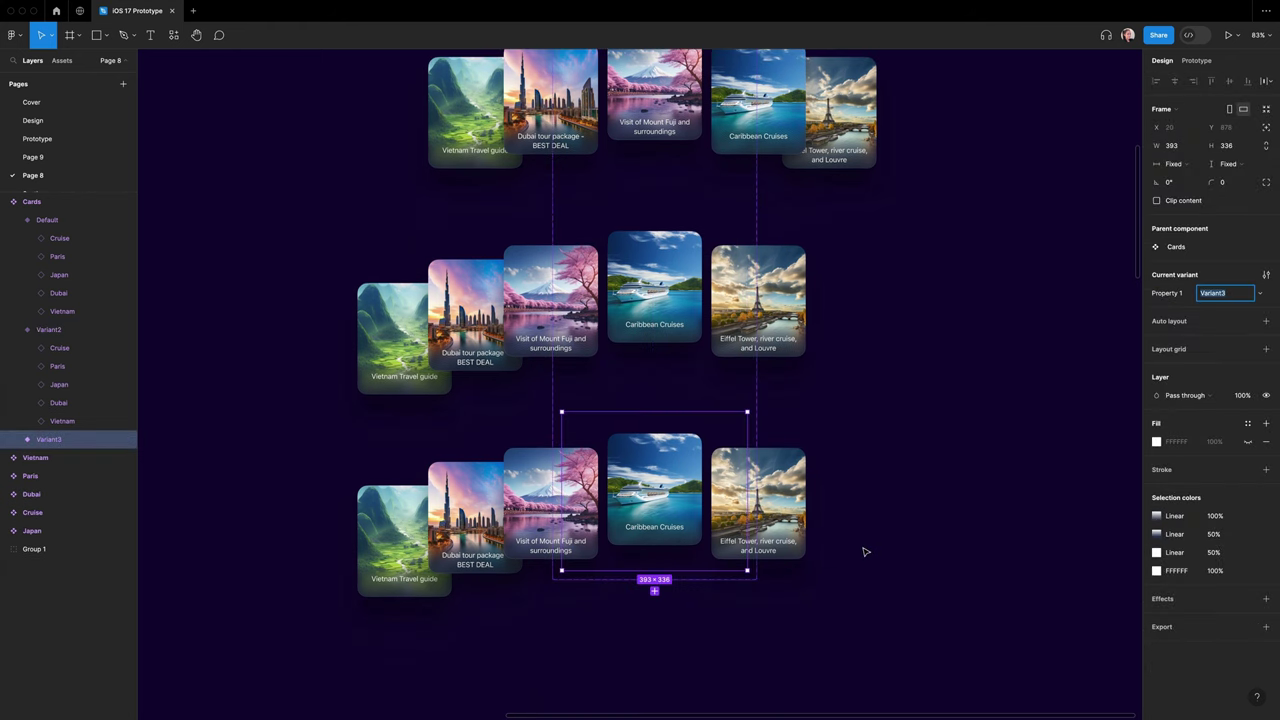
- Shift all five cards inside Variant3 left by 220 px so the Paris card sits in the centre
{"action": "left_click", "coordinate": [13, 441]}
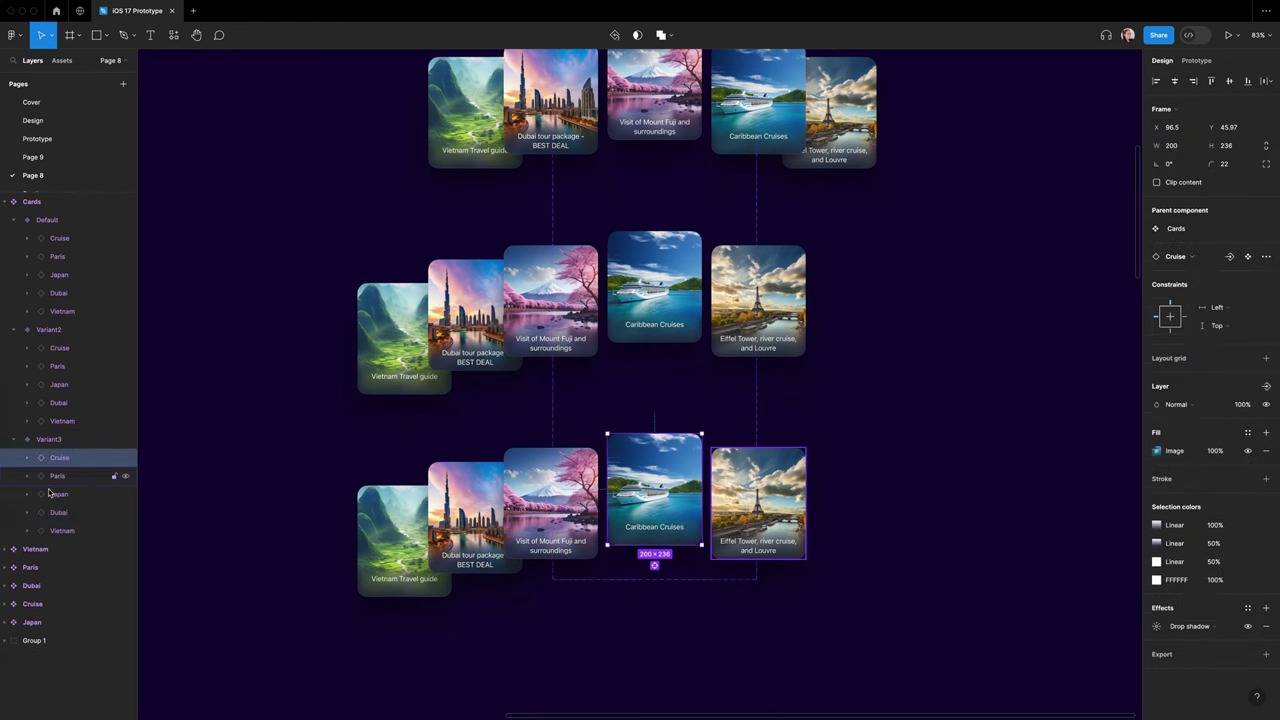
{"action": "left_click", "coordinate": [62, 531], "text": "shift"}
{"action": "key", "text": "shift+Left"}
{"action": "key", "text": "shift+Left"}
{"action": "key", "text": "shift+Left"}
{"action": "key", "text": "shift+Left"}
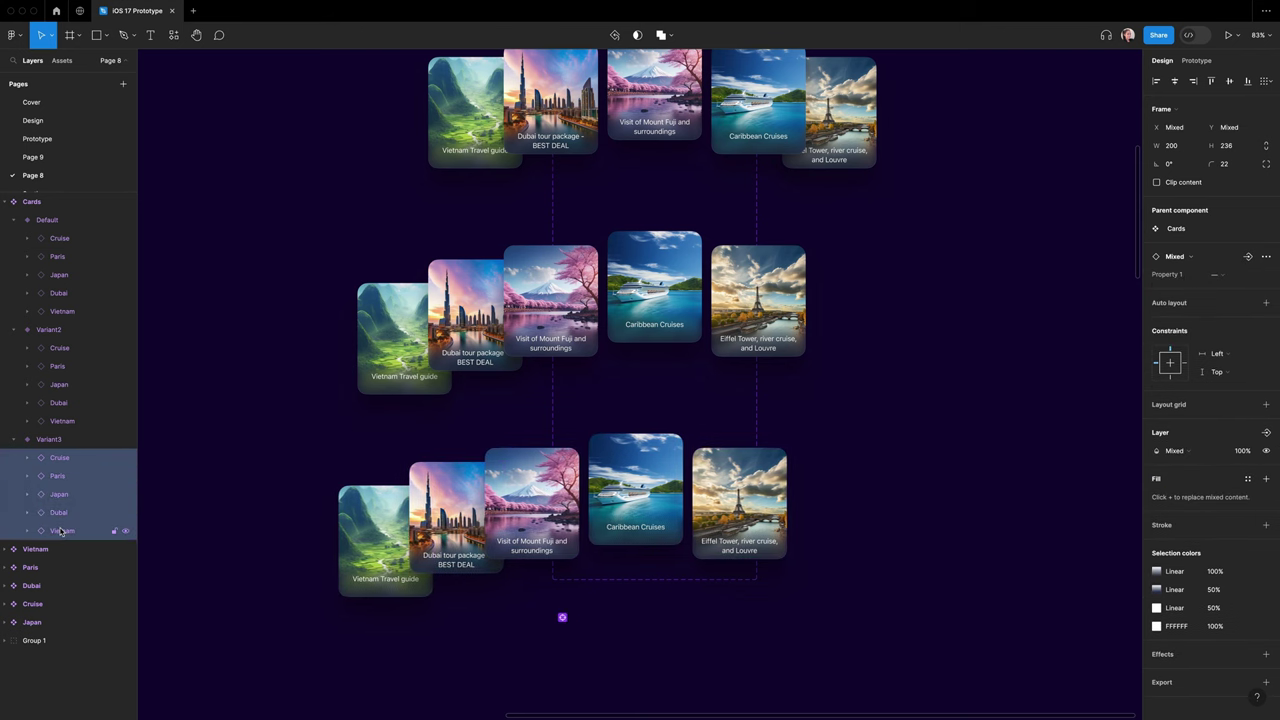
{"action": "key", "text": "shift+Left"}
{"action": "key", "text": "shift+Left"}
{"action": "key", "text": "shift+Left"}
{"action": "key", "text": "shift+Left"}
{"action": "key", "text": "shift+Left"}
{"action": "key", "text": "shift+Left"}
{"action": "key", "text": "shift+Left"}
{"action": "key", "text": "shift+Left"}
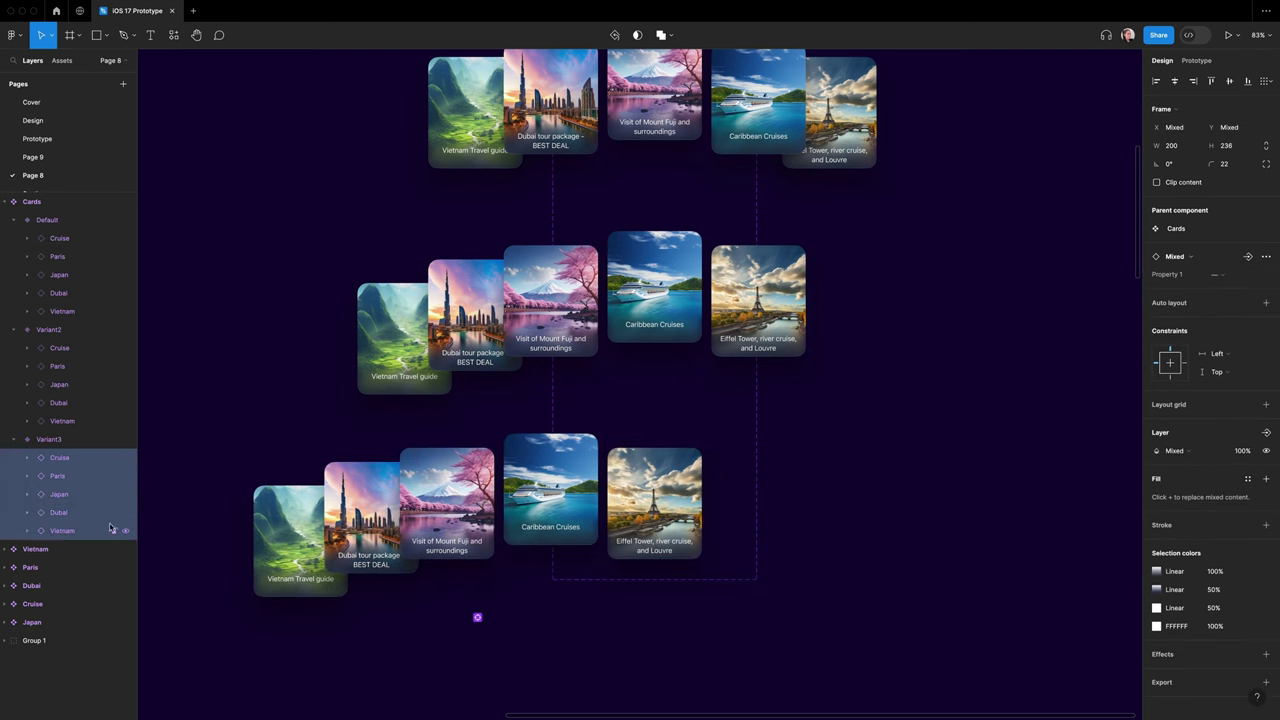
{"action": "left_click", "coordinate": [897, 517]}
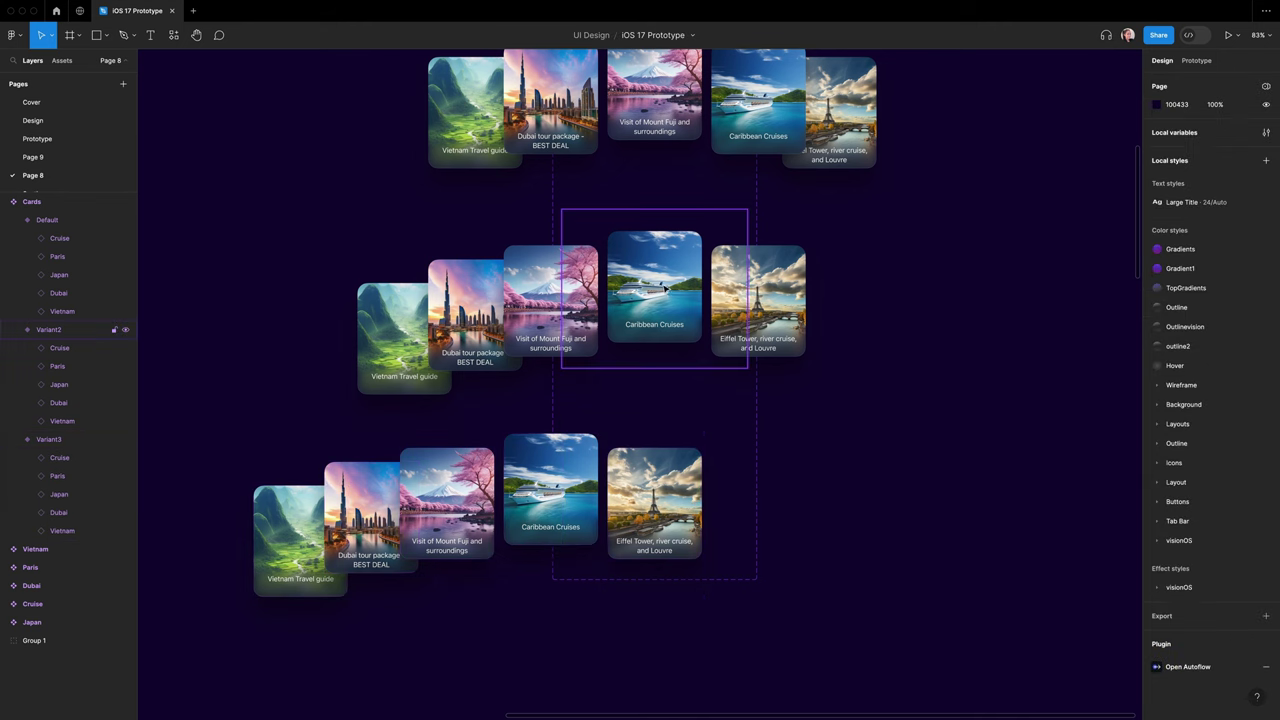
- Position Variant3's Paris card at X 96.5, Y 45.97, matching Variant2's Caribbean Cruises card
{"action": "double_click", "coordinate": [660, 290]}
{"action": "double_click", "coordinate": [655, 503]}
{"action": "left_click", "coordinate": [1172, 127]}
{"action": "double_click", "coordinate": [660, 290]}
{"action": "double_click", "coordinate": [655, 503]}
{"action": "left_click", "coordinate": [1228, 127]}
{"action": "key", "text": "ctrl+v"}
- Position Variant3's Caribbean Cruises card at X -123.5, Y 75.97, matching Variant2's Mount Fuji card
{"action": "left_click", "coordinate": [550, 300]}
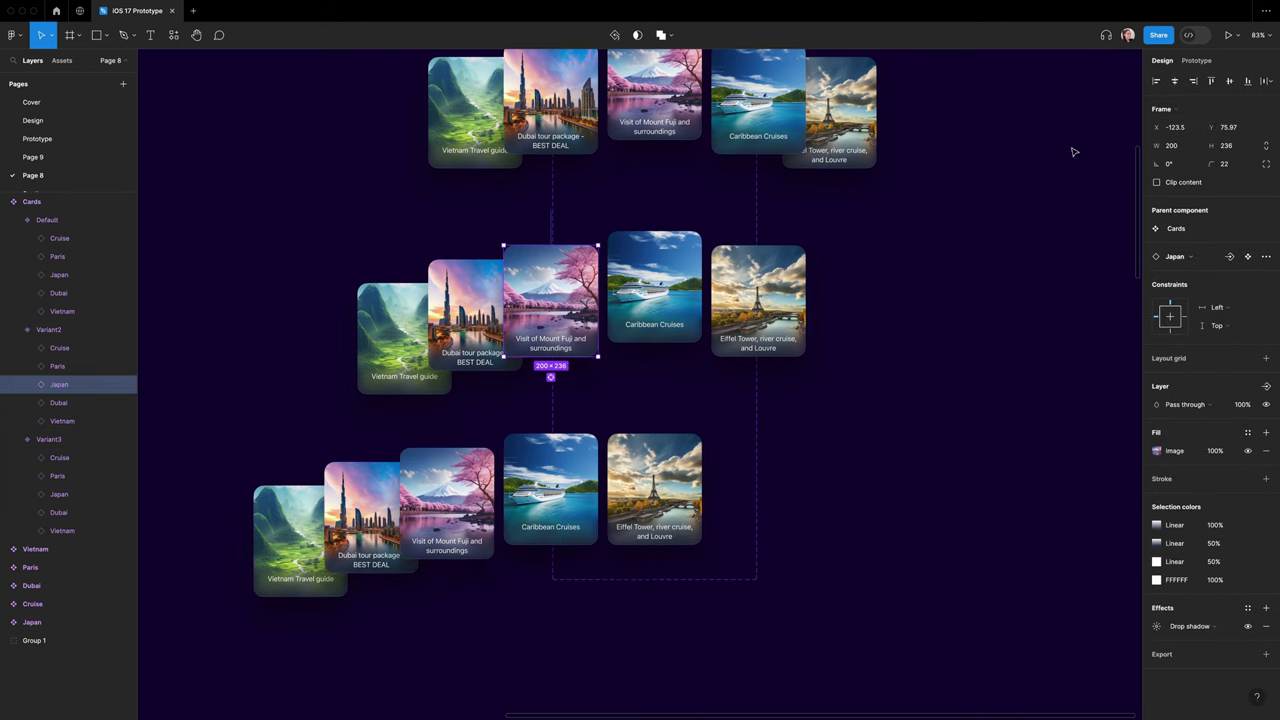
{"action": "left_click", "coordinate": [1172, 127]}
{"action": "left_click", "coordinate": [550, 490]}
{"action": "left_click", "coordinate": [550, 300]}
{"action": "left_click", "coordinate": [1228, 127]}
{"action": "left_click", "coordinate": [550, 490]}
- Position Variant3's Mount Fuji card at X -283.5, Y 105.97, matching Variant2's Dubai card
{"action": "left_click", "coordinate": [465, 310]}
{"action": "left_click", "coordinate": [447, 503]}
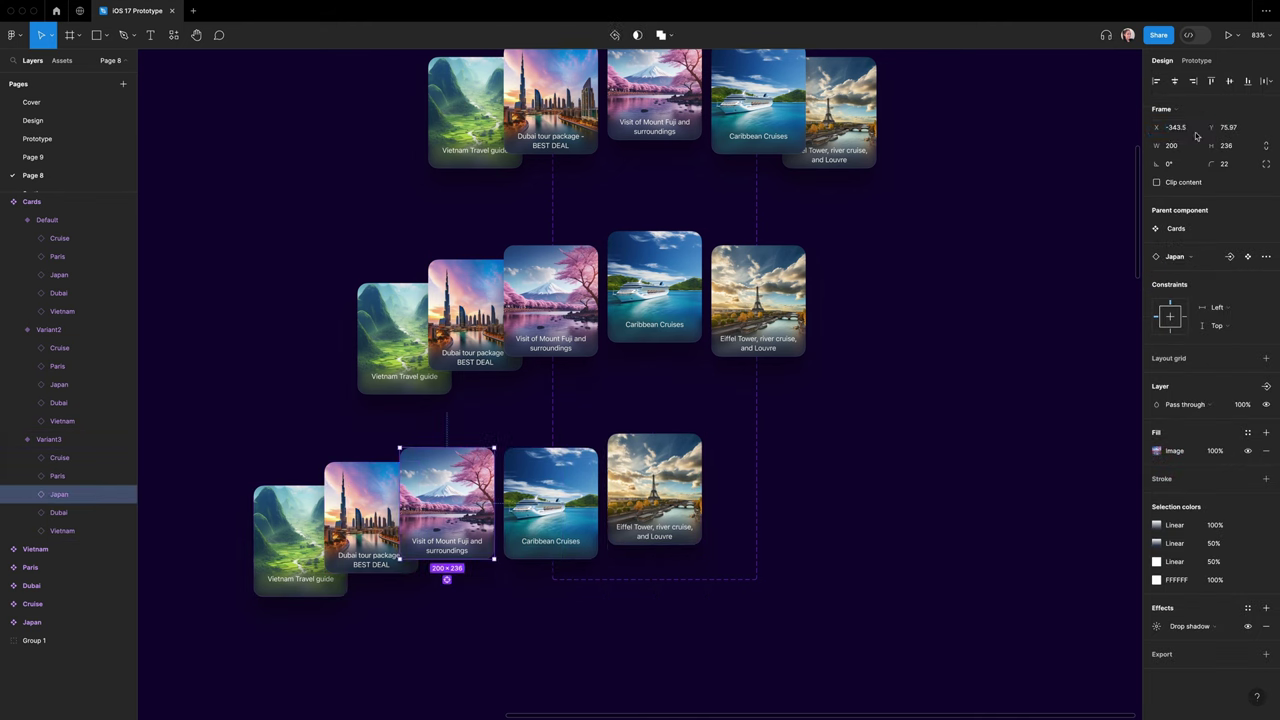
{"action": "left_click", "coordinate": [1172, 127]}
{"action": "left_click", "coordinate": [465, 310]}
{"action": "left_click", "coordinate": [1228, 127]}
{"action": "left_click", "coordinate": [465, 510]}
- Position Variant3's Dubai card at X -433.5, matching Variant2's Vietnam card, and shift its Vietnam card slightly right and down
{"action": "left_click", "coordinate": [390, 340]}
{"action": "left_click", "coordinate": [365, 512]}
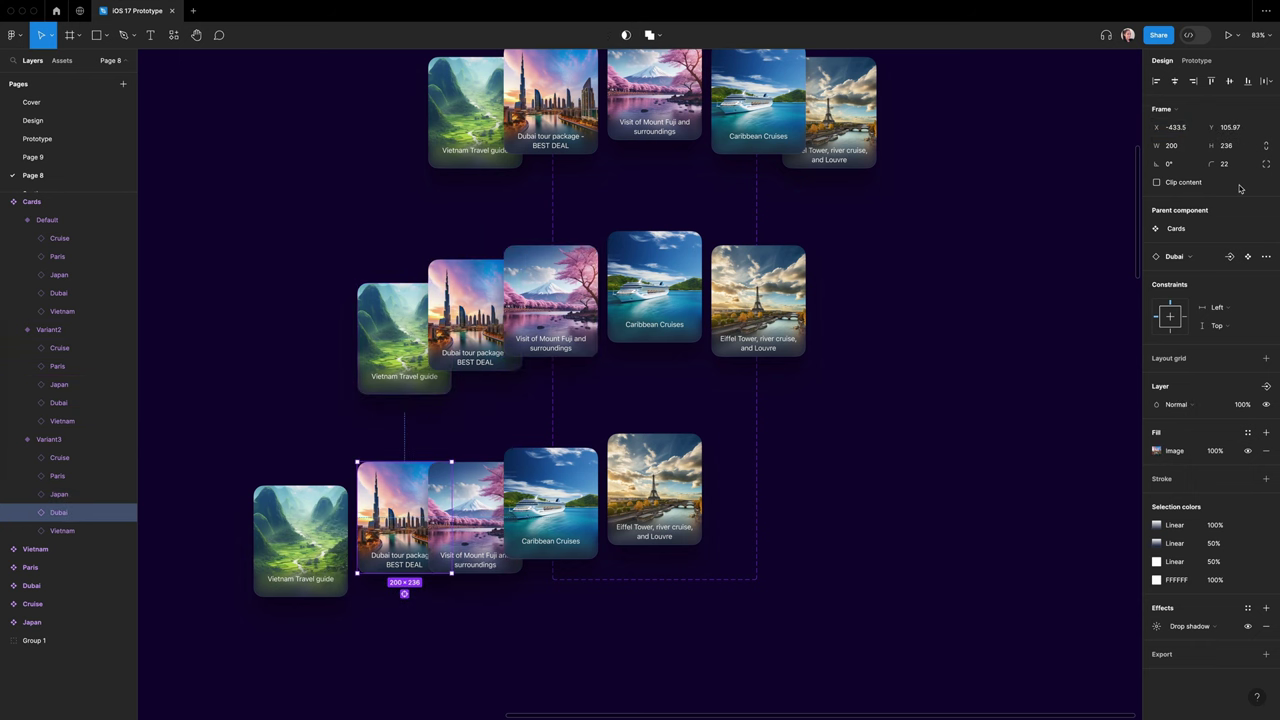
{"action": "left_click", "coordinate": [300, 540]}
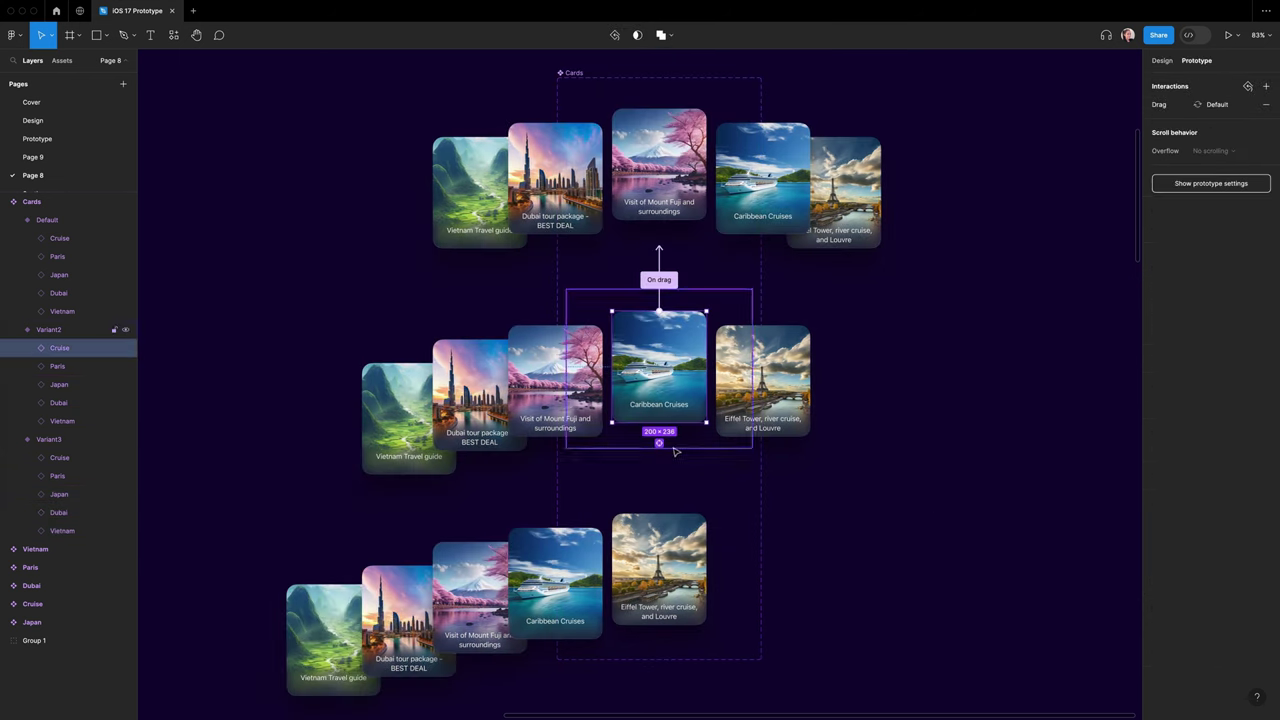
- Connect Variant2's Caribbean Cruises card to Variant3 with an interaction triggered On drag
{"action": "left_click_drag", "start_coordinate": [659, 423], "coordinate": [692, 424]}
{"action": "left_click", "coordinate": [625, 521]}
{"action": "left_click", "coordinate": [622, 532]}
{"action": "left_click", "coordinate": [865, 526]}
- Connect Variant3's Paris card back to Variant2 with an interaction triggered On drag
{"action": "double_click", "coordinate": [638, 587]}
{"action": "left_click", "coordinate": [618, 476]}
{"action": "left_click", "coordinate": [622, 489]}
{"action": "left_click", "coordinate": [760, 541]}
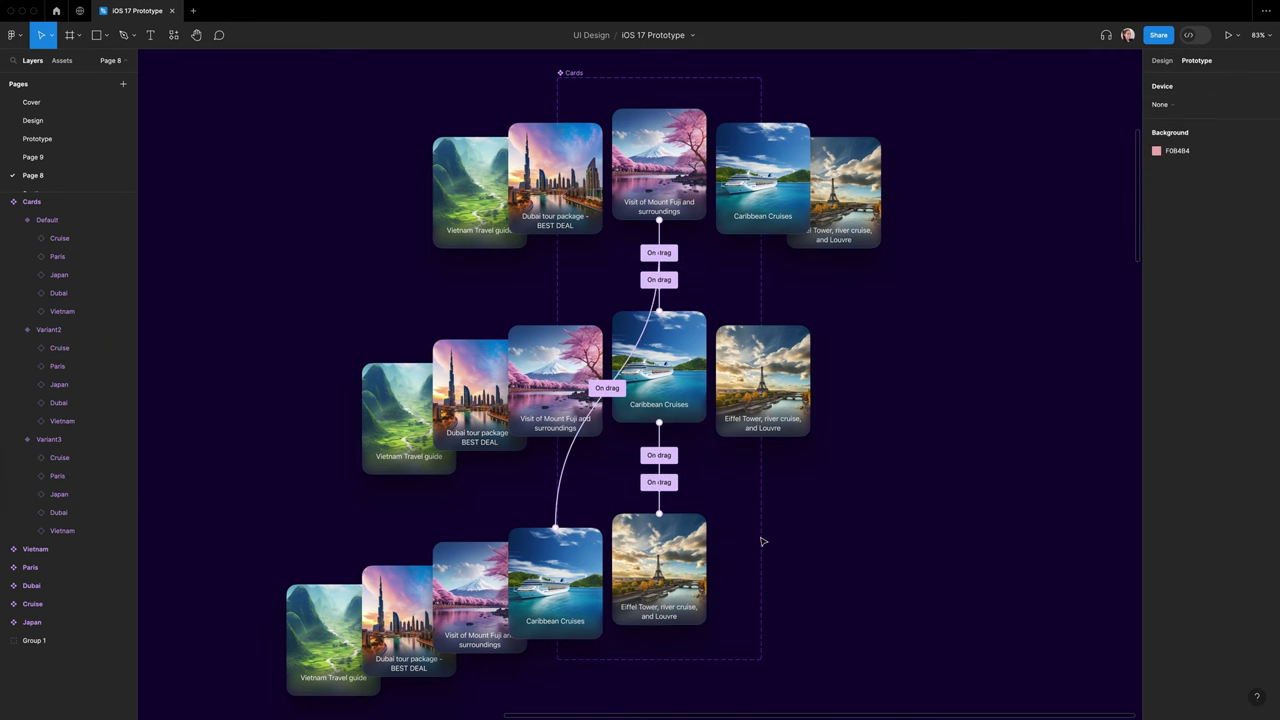
- Copy the Default variant as a Cards instance beside the component set and clip the instance's content
{"action": "scroll", "coordinate": [294, 487], "scroll_direction": "down", "scroll_amount": 3}
{"action": "left_click_drag", "start_coordinate": [532, 283], "coordinate": [897, 280], "text": "alt"}
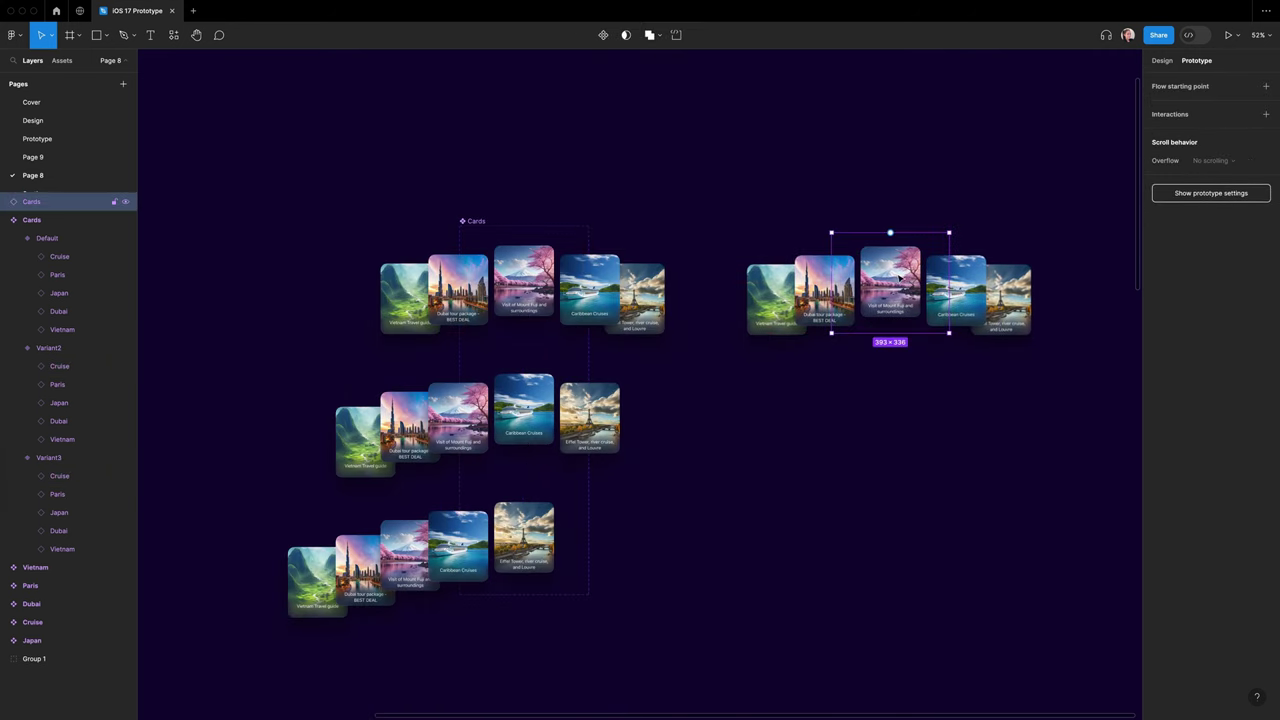
{"action": "left_click", "coordinate": [1162, 60]}
{"action": "left_click", "coordinate": [1156, 182]}
- Add a flow starting point to the clipped Cards instance and test swiping through its cards in the preview
{"action": "left_click", "coordinate": [1196, 60]}
{"action": "left_click", "coordinate": [1266, 86]}
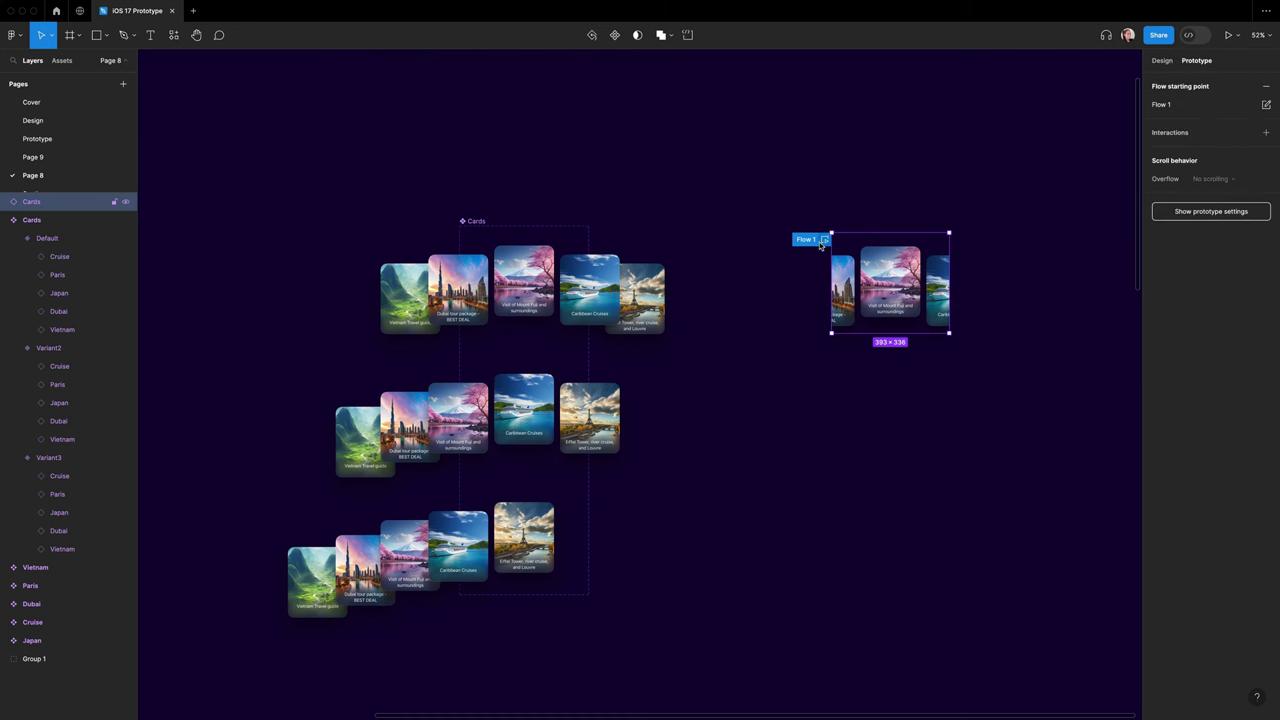
{"action": "left_click", "coordinate": [823, 243]}
{"action": "left_click_drag", "start_coordinate": [725, 354], "coordinate": [750, 360]}
{"action": "left_click_drag", "start_coordinate": [657, 356], "coordinate": [777, 365]}
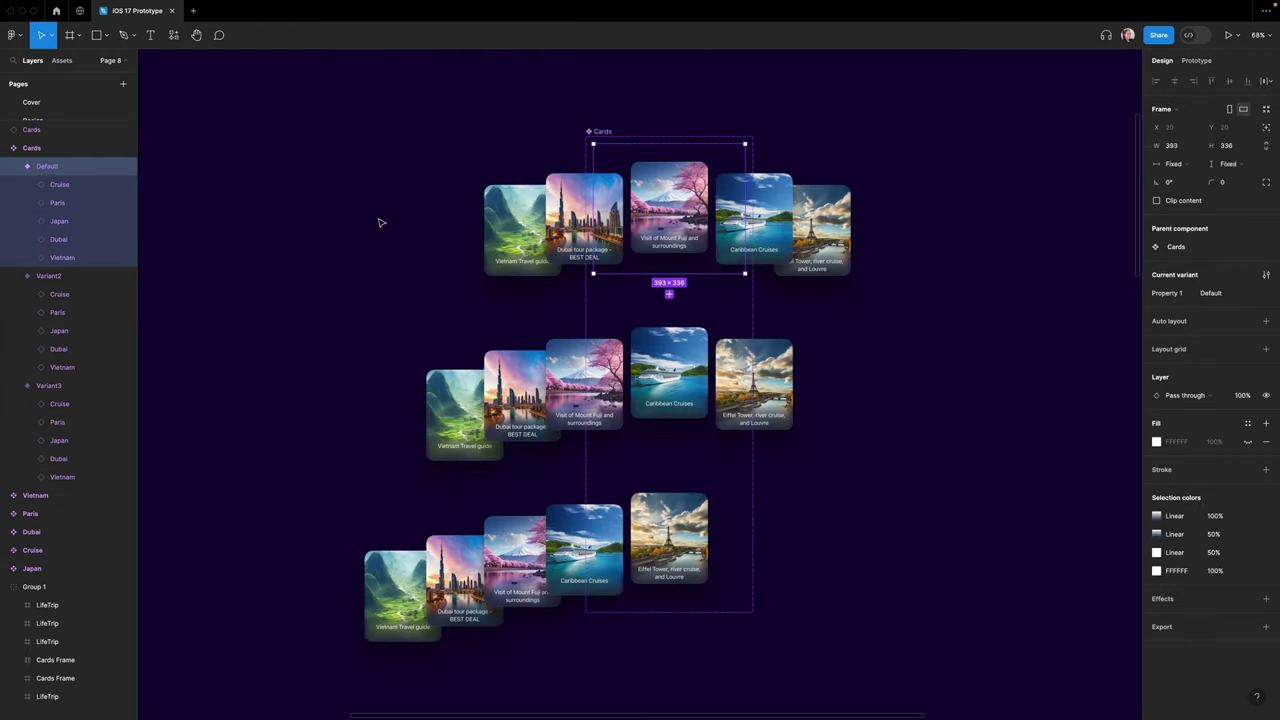
- Add a Variant4 copied from the Default variant and move it above Default in the Cards component set
{"action": "left_click", "coordinate": [669, 294]}
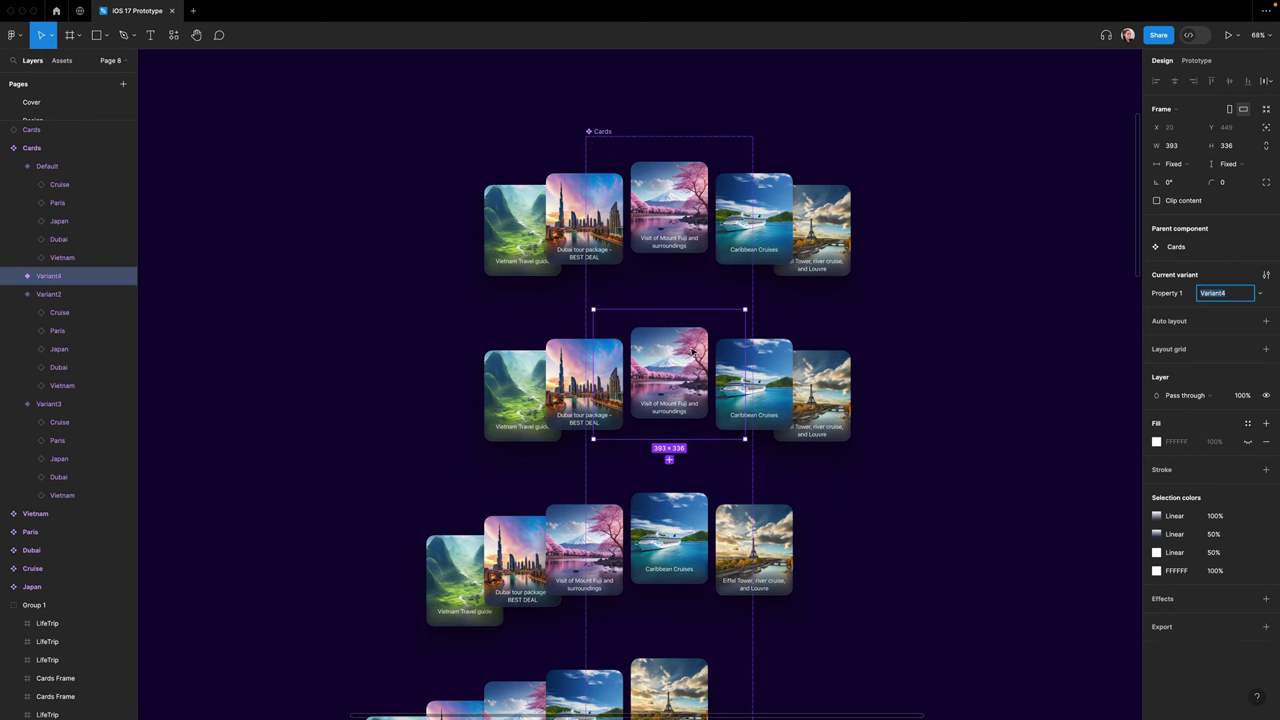
{"action": "left_click_drag", "start_coordinate": [670, 254], "coordinate": [669, 212]}
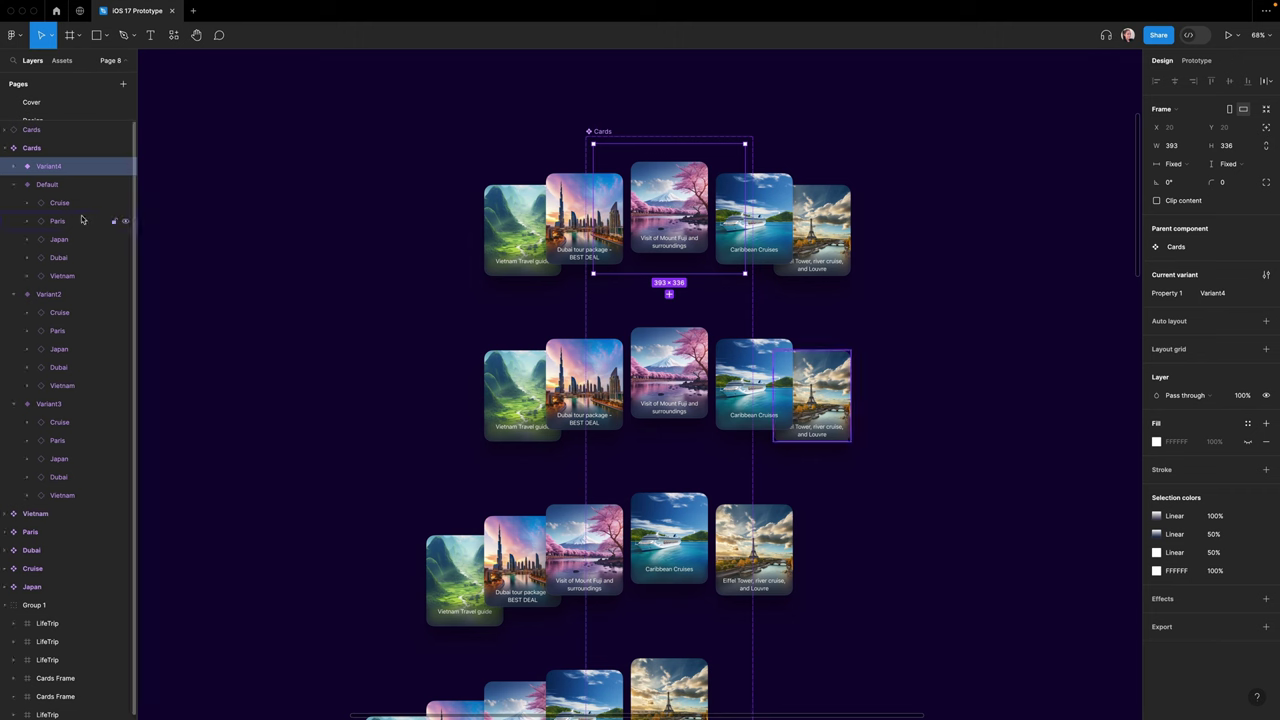
{"action": "left_click", "coordinate": [12, 185]}
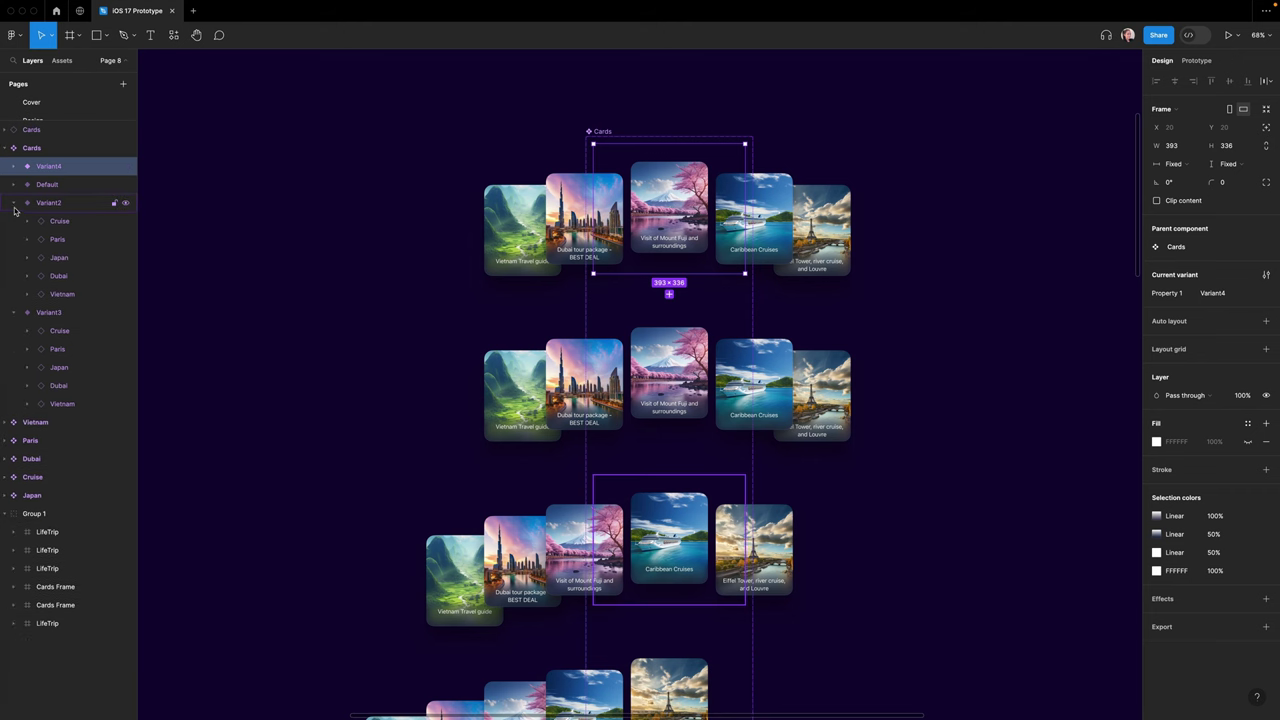
{"action": "left_click", "coordinate": [13, 204]}
{"action": "left_click", "coordinate": [14, 221]}
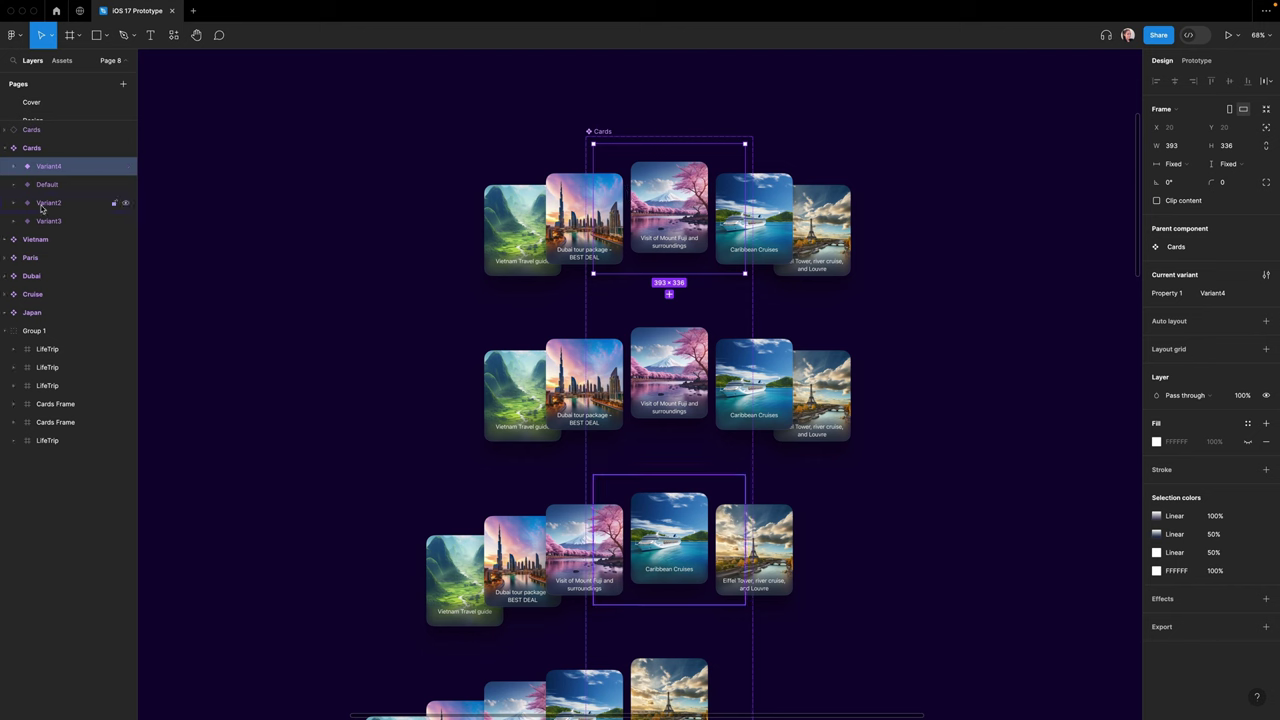
- Shift all five cards inside Variant4 right by 220 px so the Dubai card sits in the centre
{"action": "left_click", "coordinate": [13, 166]}
{"action": "left_click", "coordinate": [58, 184]}
{"action": "left_click", "coordinate": [65, 258], "text": "shift"}
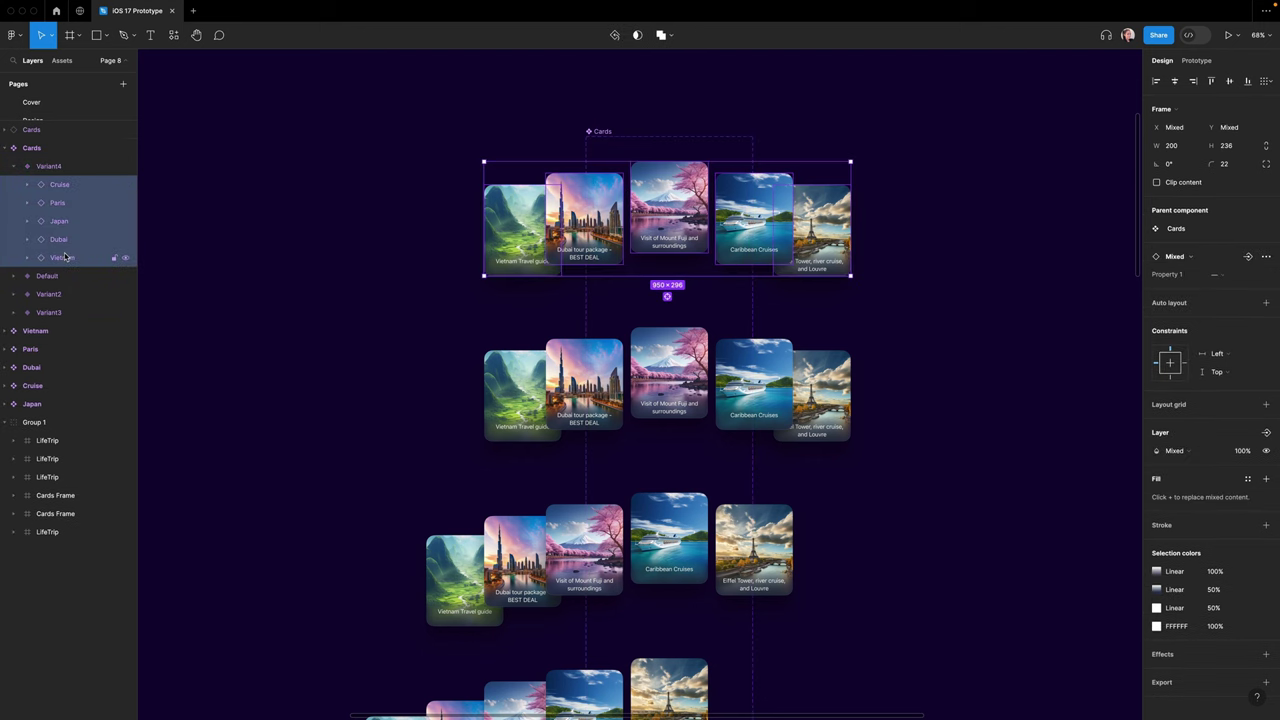
{"action": "key", "text": "shift+Right"}
{"action": "key", "text": "shift+Right"}
{"action": "key", "text": "shift+Right"}
{"action": "key", "text": "shift+Right"}
{"action": "key", "text": "shift+Right"}
{"action": "key", "text": "shift+Right"}
{"action": "key", "text": "shift+Right"}
{"action": "key", "text": "shift+Right"}
{"action": "key", "text": "shift+Right"}
{"action": "key", "text": "shift+Right"}
{"action": "key", "text": "shift+Right"}
{"action": "key", "text": "shift+Right"}
{"action": "key", "text": "shift+Right"}
{"action": "key", "text": "shift+Right"}
{"action": "key", "text": "shift+Right"}
{"action": "key", "text": "shift+Right"}
{"action": "key", "text": "shift+Right"}
{"action": "key", "text": "shift+Right"}
{"action": "key", "text": "shift+Right"}
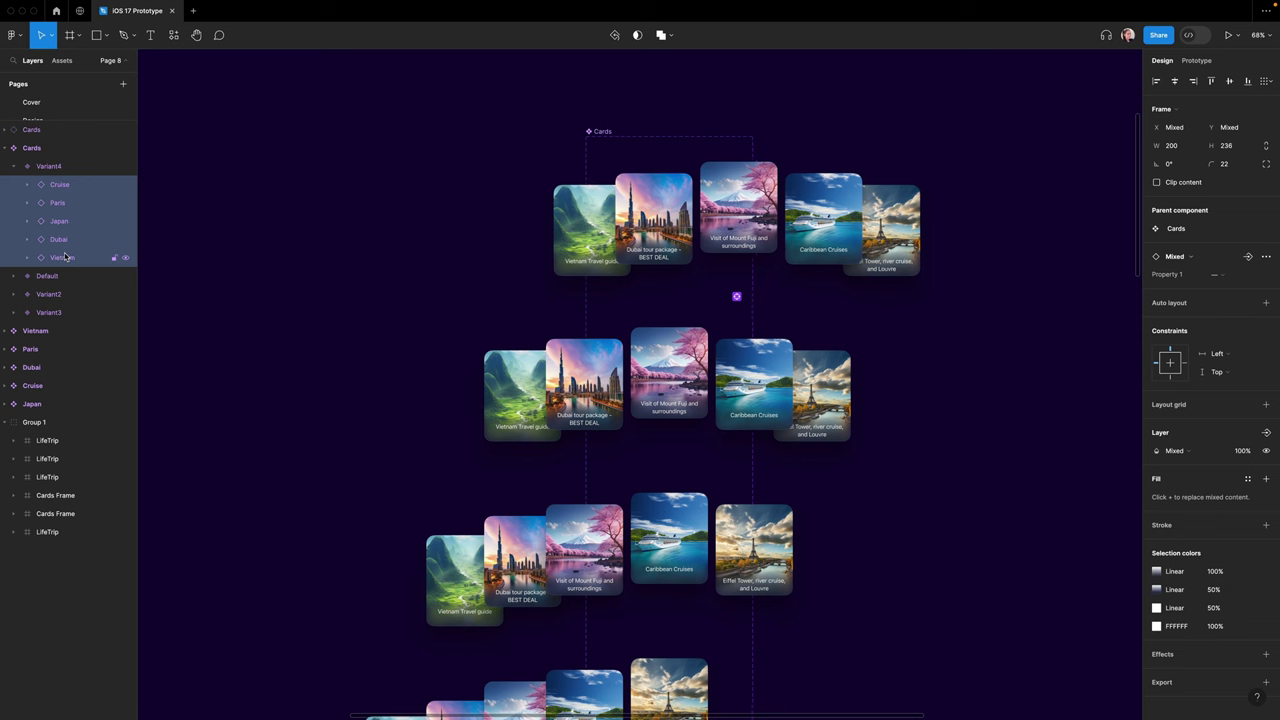
{"action": "key", "text": "shift+Right"}
{"action": "key", "text": "shift+Right"}
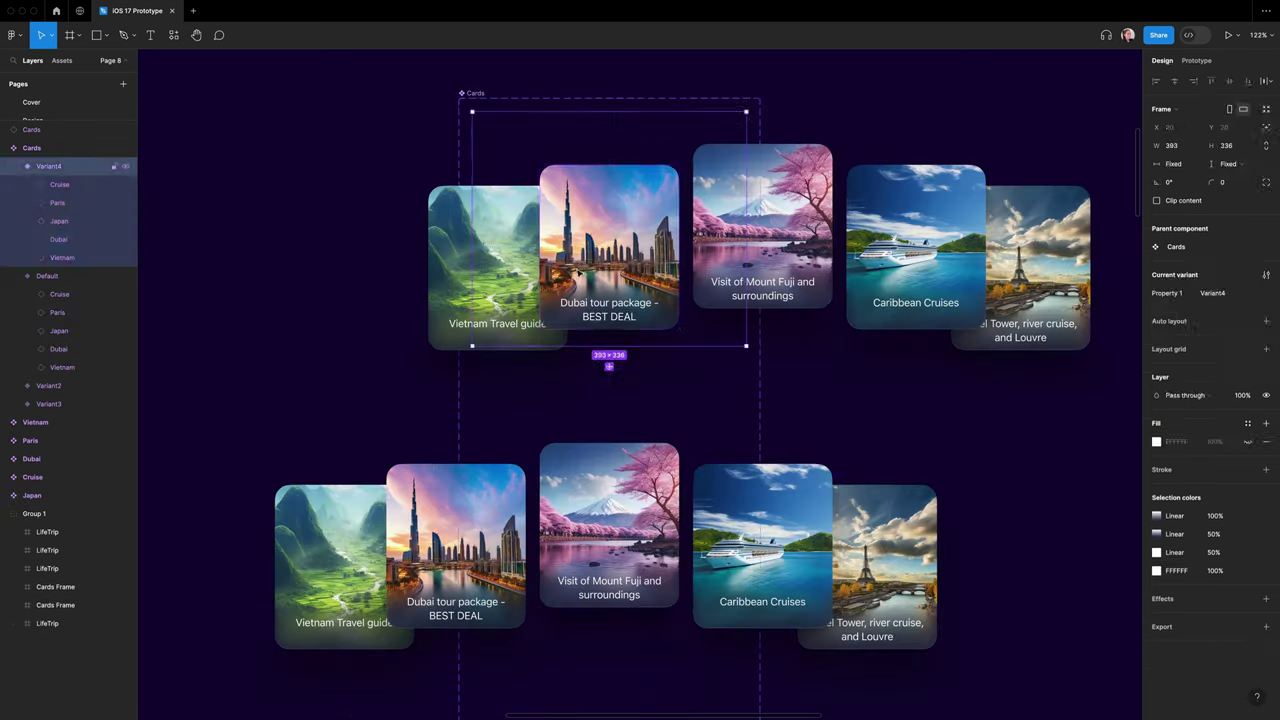
- Set Variant4's Dubai card to Y 45.97, matching the Default variant's Mount Fuji card
{"action": "left_click", "coordinate": [609, 525]}
{"action": "left_click", "coordinate": [609, 247]}
{"action": "left_click", "coordinate": [1228, 127]}
{"action": "key", "text": "super+v"}
- Set Variant4's Vietnam card to X -123.5 and Y 75.97, matching the Default variant's Dubai card
{"action": "left_click", "coordinate": [456, 545]}
{"action": "left_click", "coordinate": [1175, 127]}
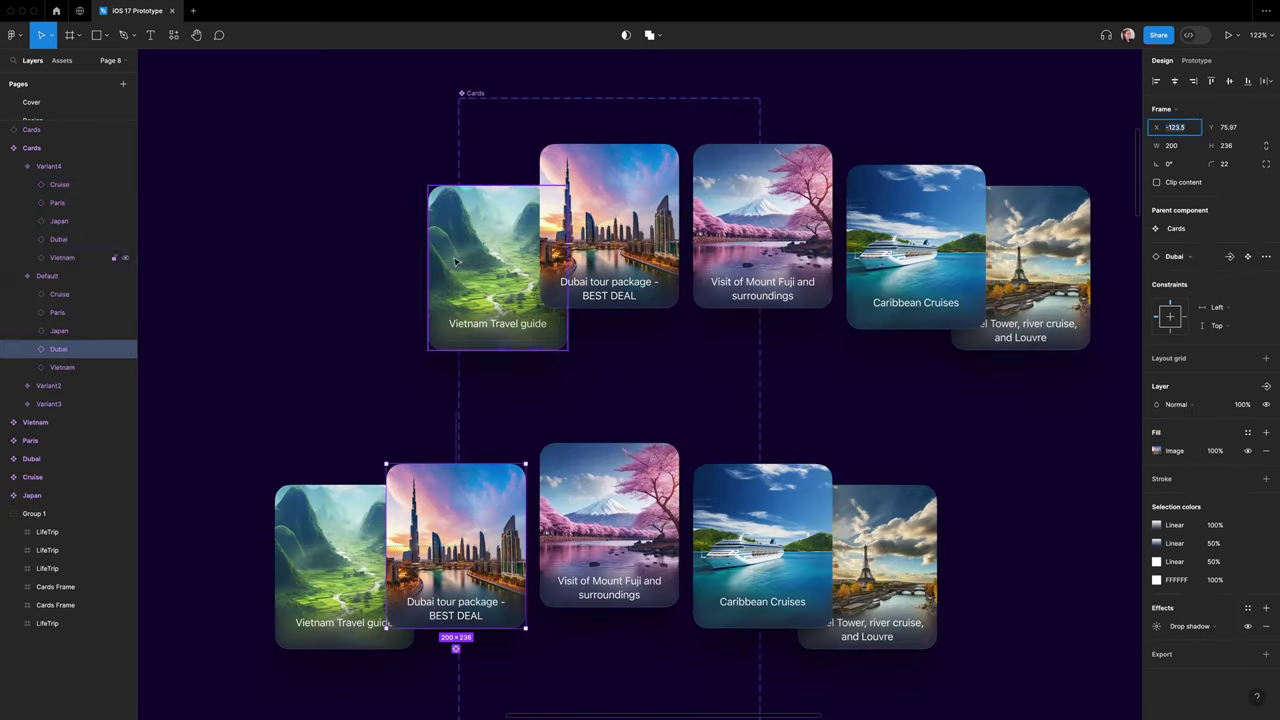
{"action": "left_click", "coordinate": [455, 261]}
{"action": "left_click", "coordinate": [1175, 127]}
{"action": "type", "text": "-123.5"}
{"action": "left_click", "coordinate": [1228, 127]}
{"action": "key", "text": "super+v"}
- Lower Variant4's Mount Fuji card to Y 75.97 and set its Caribbean Cruises card to X 466.5, Y 105.97
{"action": "left_click", "coordinate": [762, 225]}
{"action": "left_click", "coordinate": [914, 140]}
{"action": "left_click", "coordinate": [916, 247]}
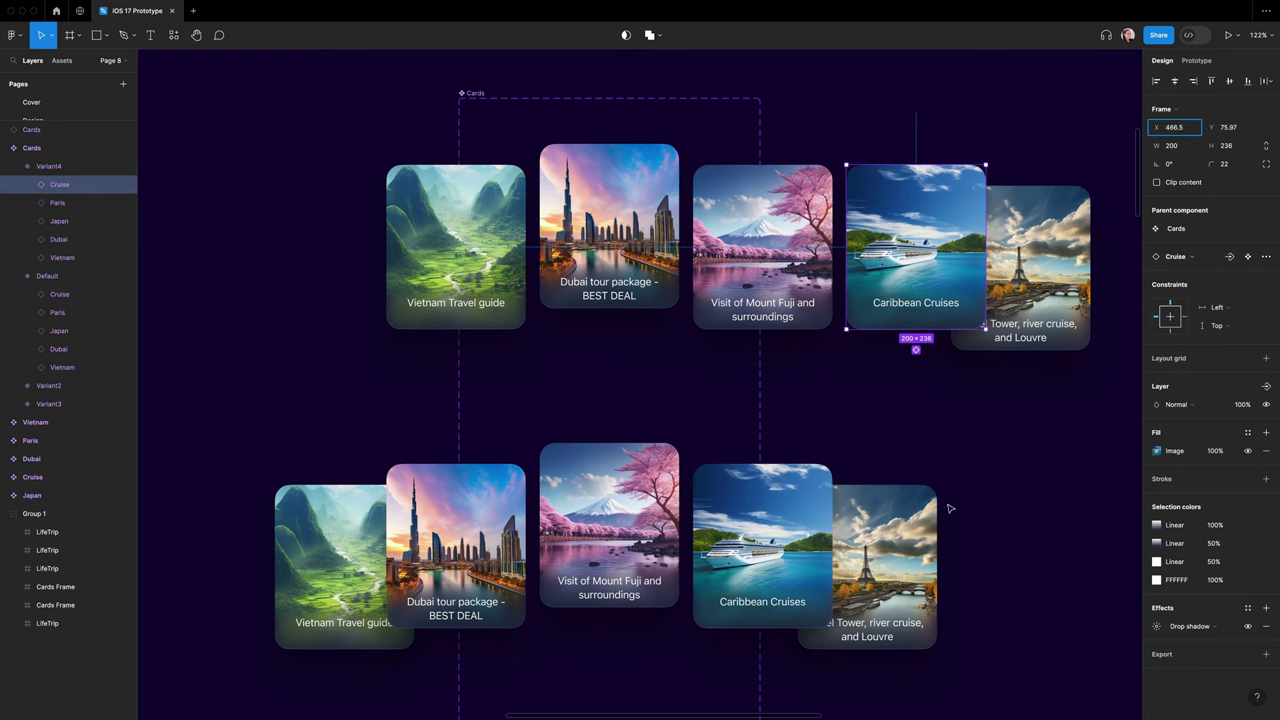
{"action": "left_click", "coordinate": [890, 520]}
{"action": "left_click", "coordinate": [880, 235]}
{"action": "left_click", "coordinate": [1228, 127]}
{"action": "type", "text": "105.97"}
- Bring Variant4's Japan layer in front of the other cards and shift the Eiffel Tower card 50 px down and 60 px left
{"action": "left_click", "coordinate": [957, 151]}
{"action": "left_click_drag", "start_coordinate": [59, 221], "coordinate": [59, 177]}
{"action": "mouse_move", "coordinate": [58, 221]}
{"action": "left_mouse_down"}
{"action": "mouse_move", "coordinate": [58, 180]}
{"action": "mouse_move", "coordinate": [58, 230]}
{"action": "left_mouse_up"}
{"action": "key", "text": "shift+Down"}
{"action": "key", "text": "shift+Down"}
{"action": "key", "text": "shift+Down"}
{"action": "key", "text": "shift+Down"}
{"action": "key", "text": "shift+Down"}
{"action": "key", "text": "shift+Left"}
{"action": "key", "text": "shift+Left"}
{"action": "key", "text": "shift+Left"}
{"action": "key", "text": "shift+Left"}
{"action": "key", "text": "shift+Left"}
{"action": "key", "text": "shift+Left"}
{"action": "left_click", "coordinate": [373, 388]}
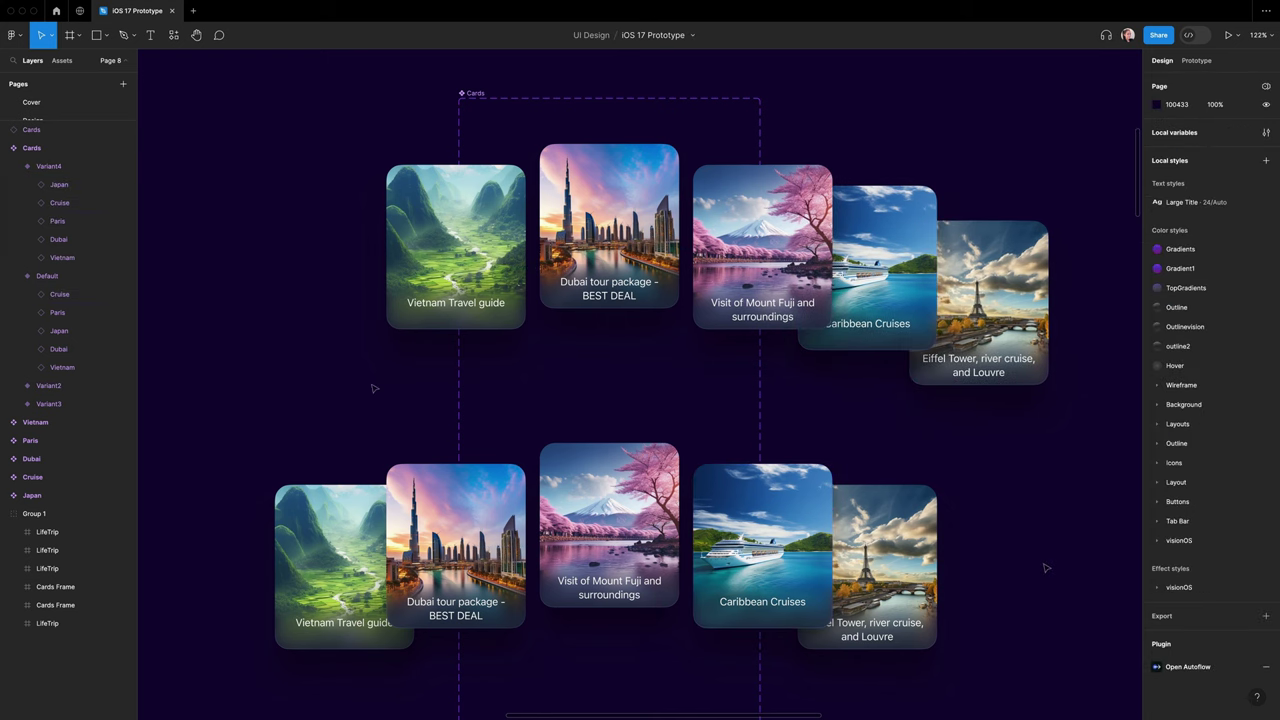
- Add an on-drag Smart animate interaction from Variant4's Dubai card to Default, with Gentle easing over 800 ms
{"action": "double_click", "coordinate": [608, 235]}
{"action": "left_click", "coordinate": [1186, 62]}
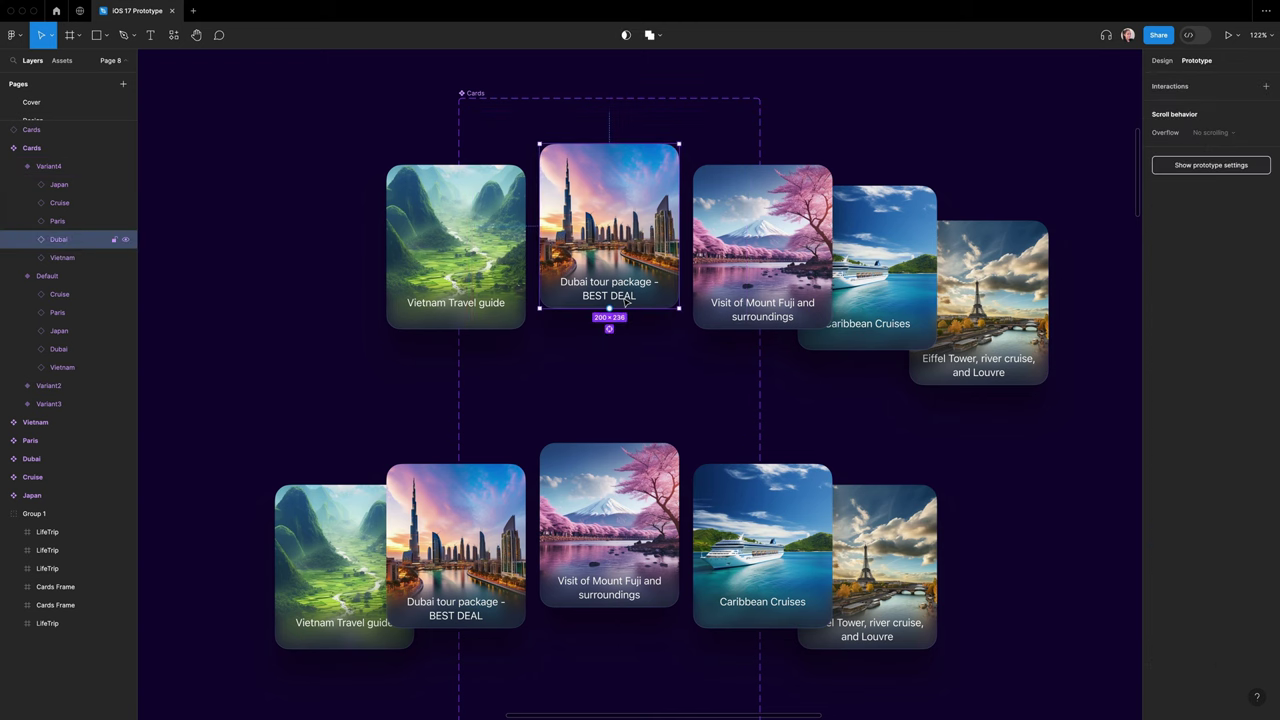
{"action": "left_click_drag", "start_coordinate": [620, 450], "coordinate": [620, 505]}
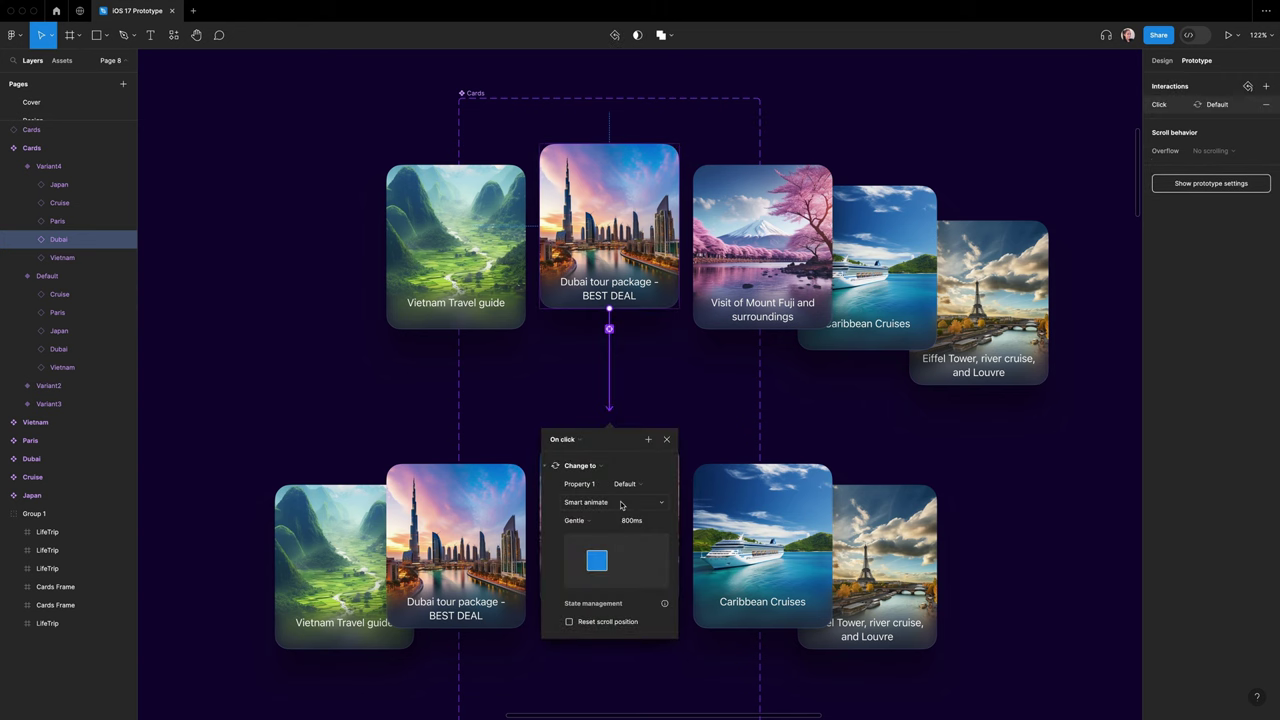
{"action": "left_click", "coordinate": [565, 439]}
{"action": "left_click", "coordinate": [574, 454]}
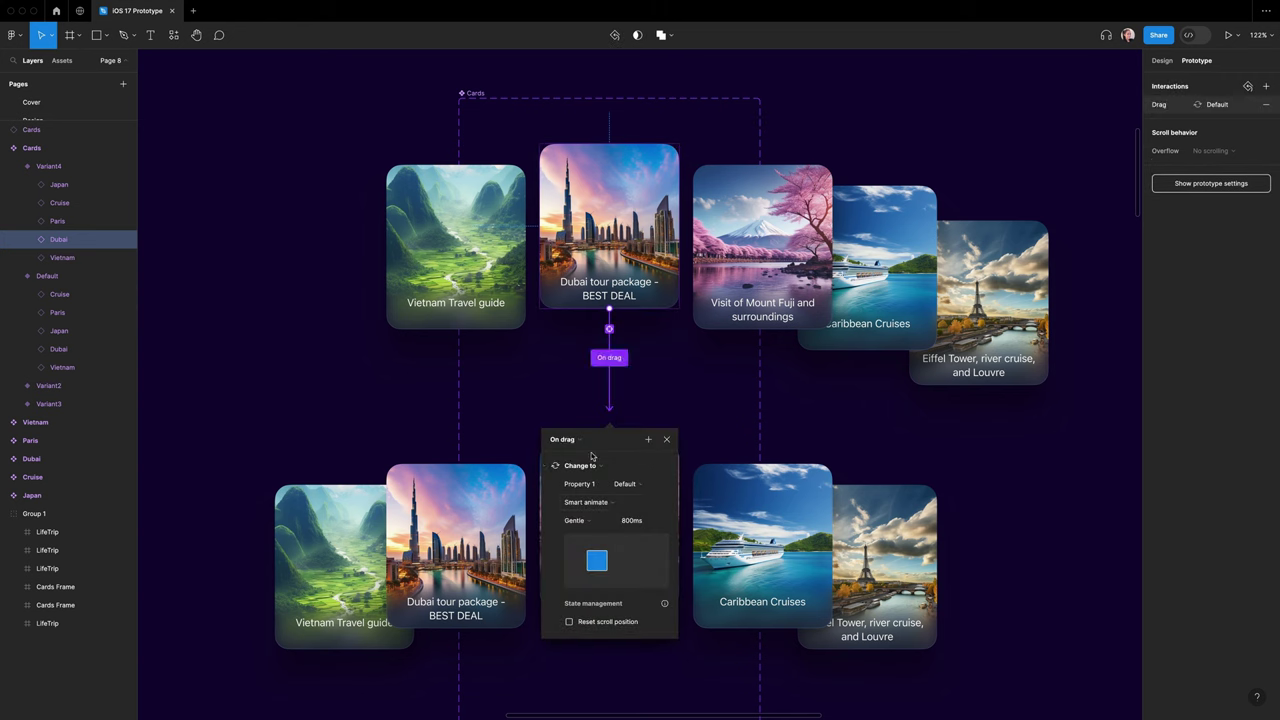
{"action": "left_click", "coordinate": [617, 406]}
- Add an on-drag Smart animate interaction from the Default variant's Mount Fuji card to Variant4, with Gentle easing over 800 ms
{"action": "double_click", "coordinate": [607, 498]}
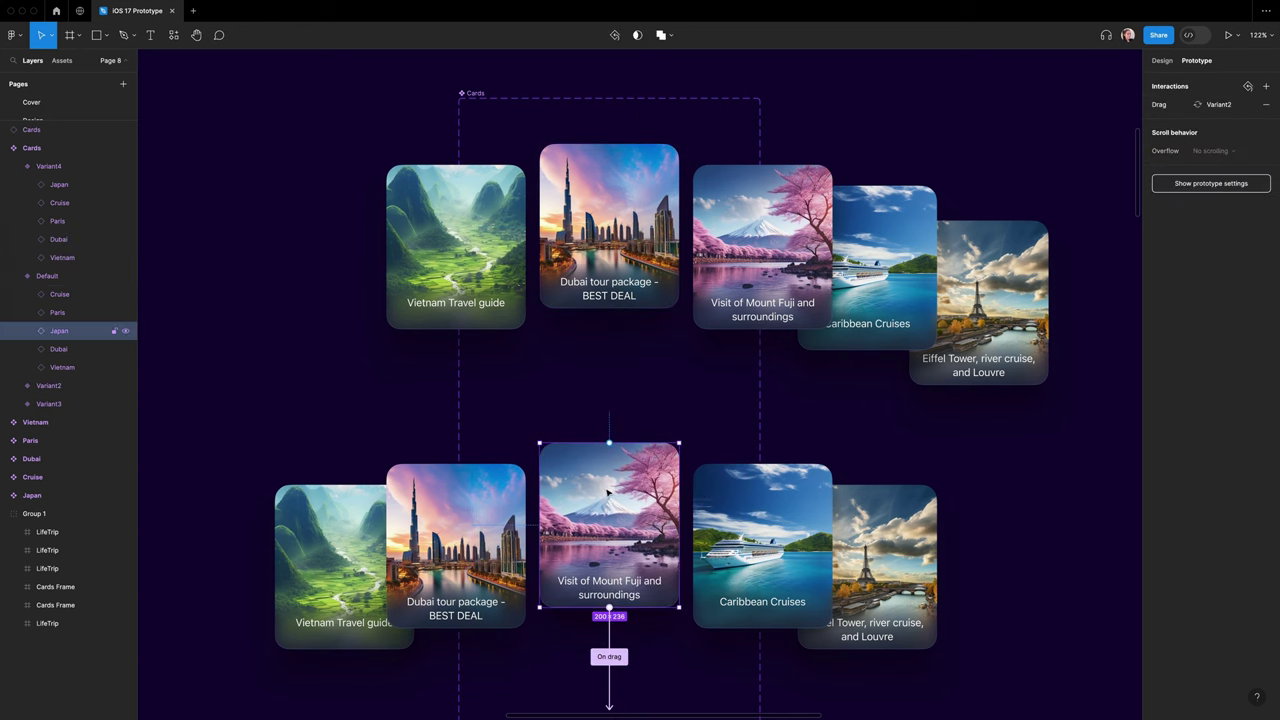
{"action": "left_click_drag", "start_coordinate": [609, 443], "coordinate": [614, 303]}
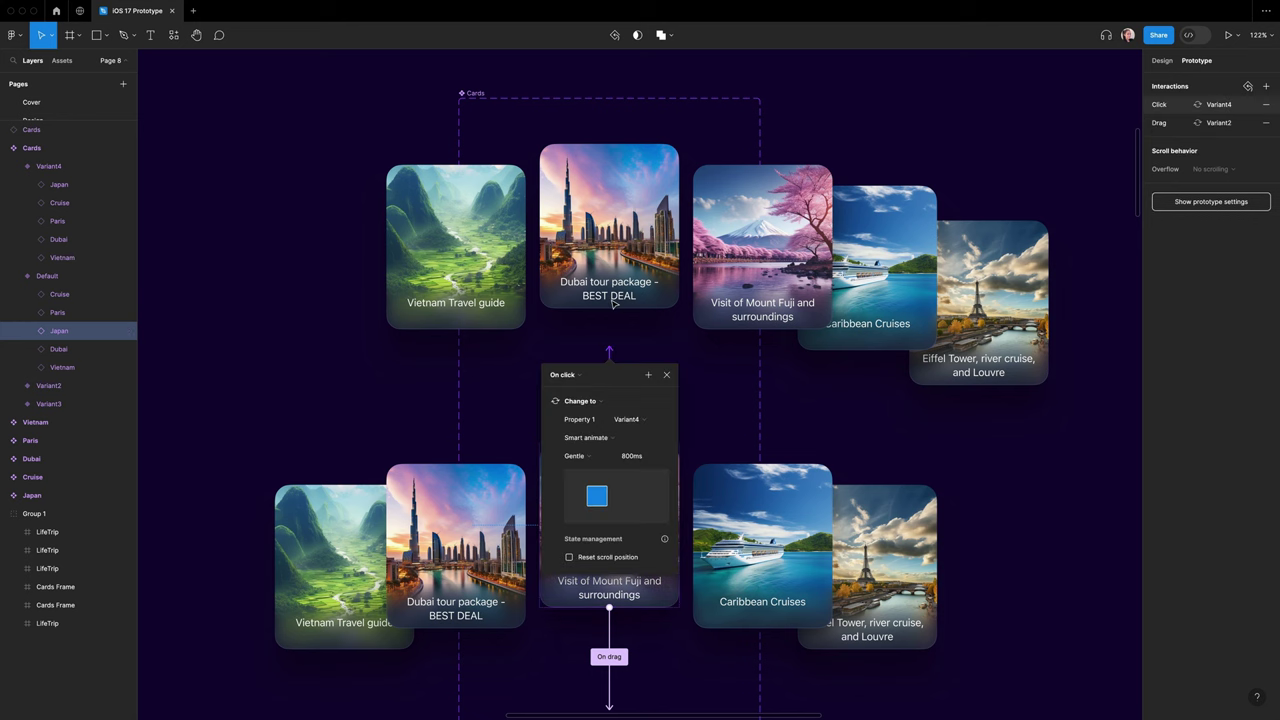
{"action": "left_click", "coordinate": [575, 374]}
{"action": "left_click", "coordinate": [565, 388]}
{"action": "left_click", "coordinate": [1037, 429]}
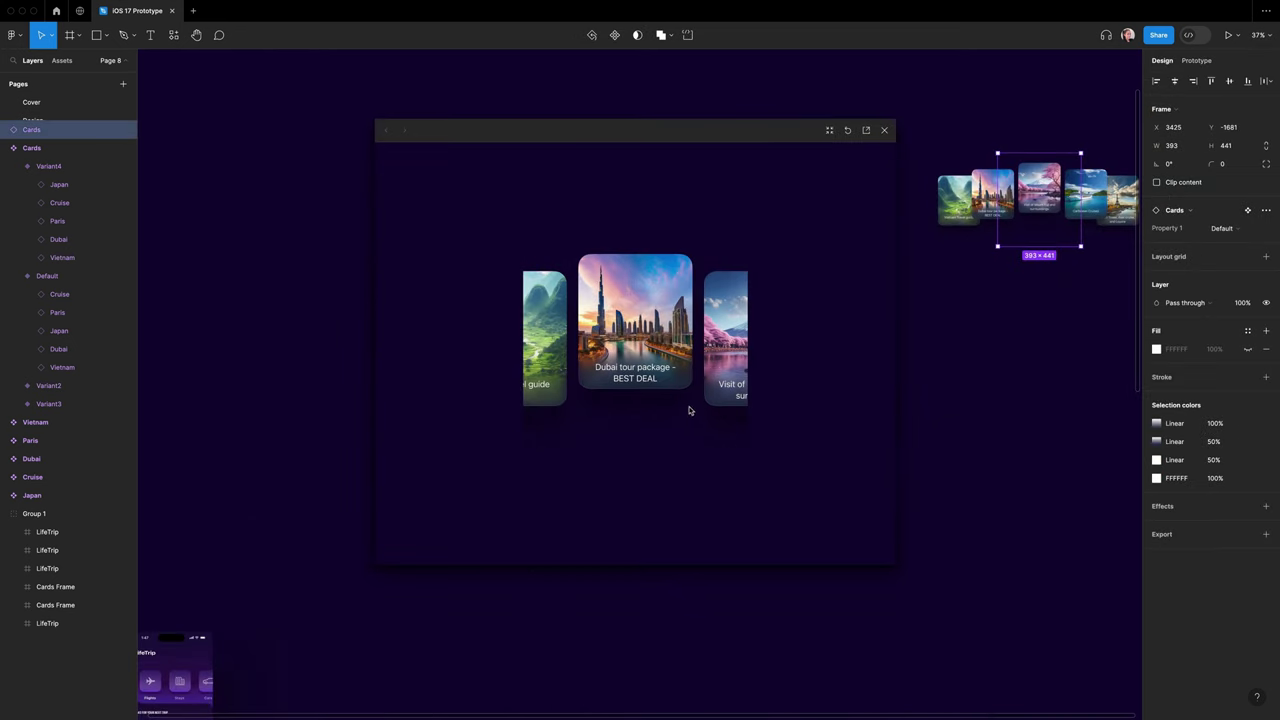
- Test swiping the cards forward and back between variants in the prototype preview
{"action": "left_click_drag", "start_coordinate": [680, 385], "coordinate": [483, 397]}
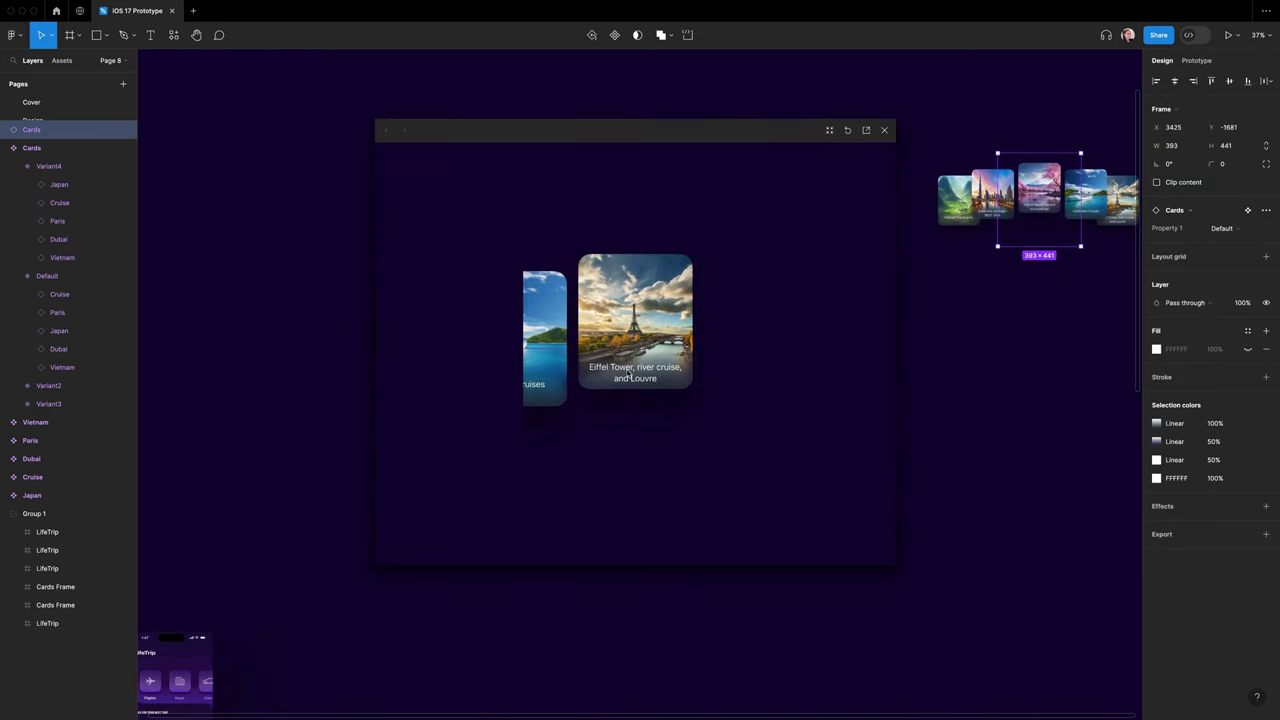
{"action": "left_click_drag", "start_coordinate": [608, 381], "coordinate": [717, 403]}
{"action": "left_click_drag", "start_coordinate": [614, 380], "coordinate": [725, 388]}
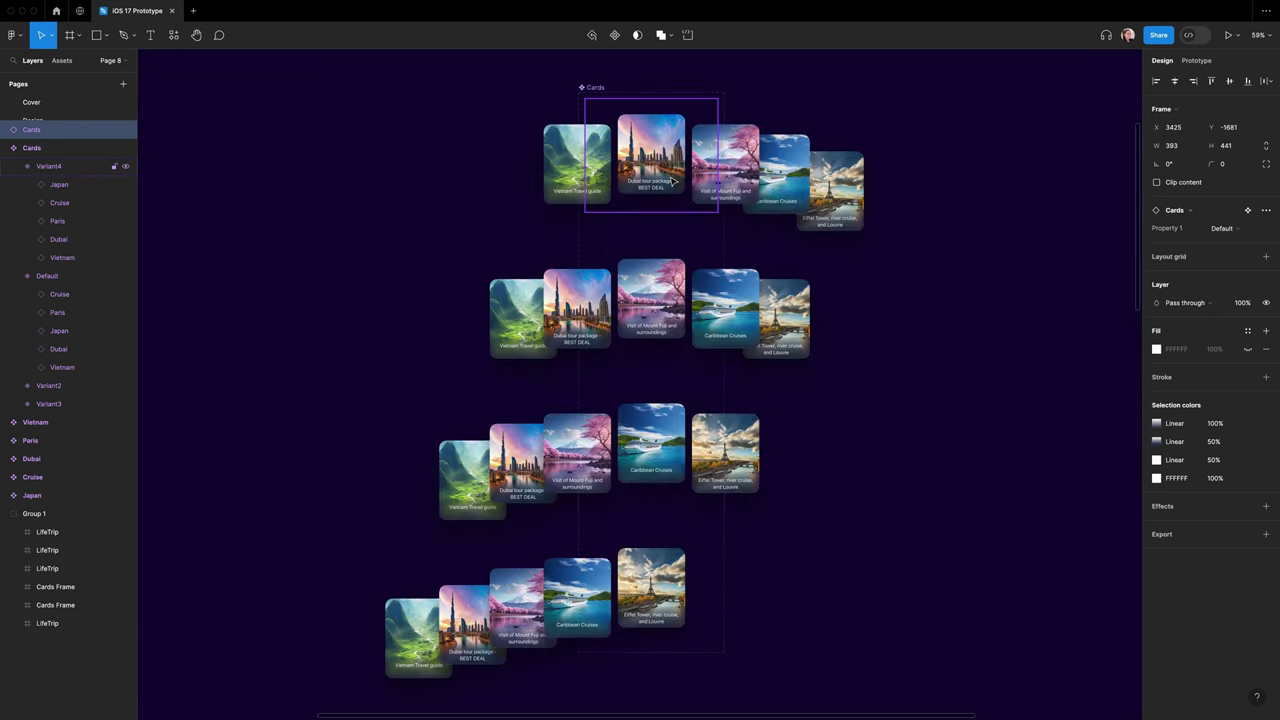
- Add a Variant5 copied from Variant4, place it above Variant4 and shift its cards right
{"action": "left_click", "coordinate": [672, 180]}
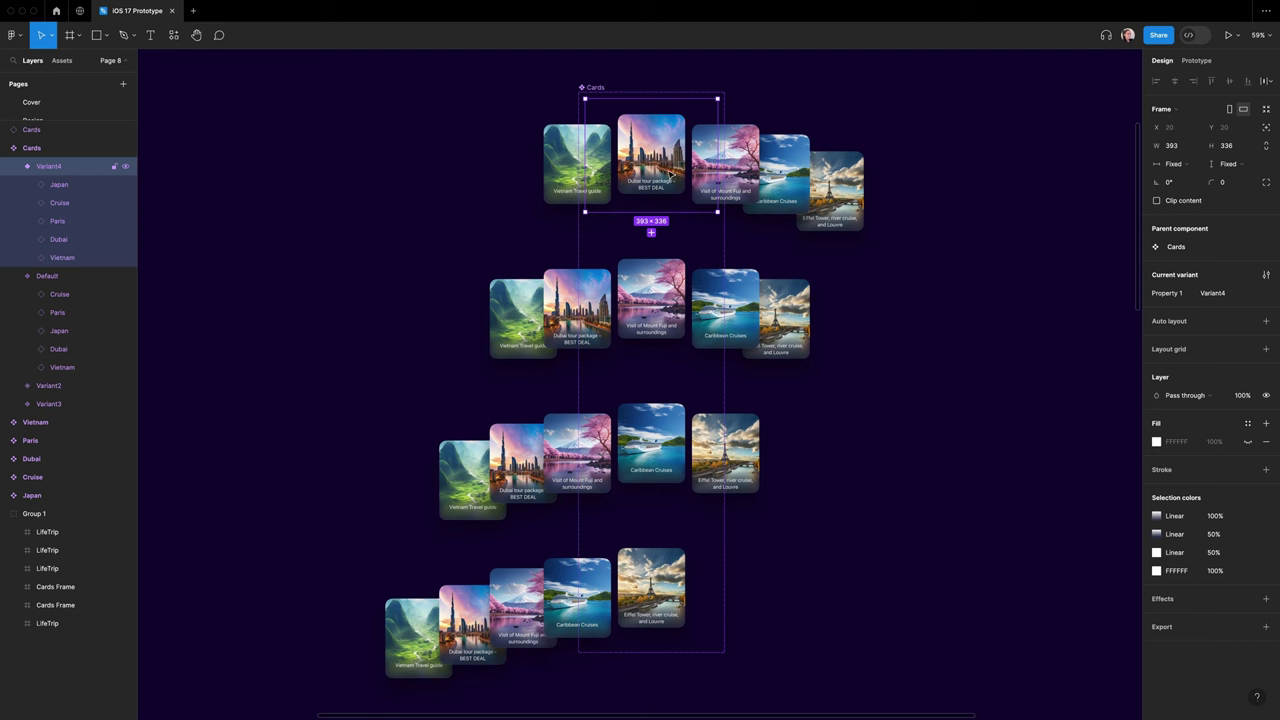
{"action": "left_click", "coordinate": [651, 233]}
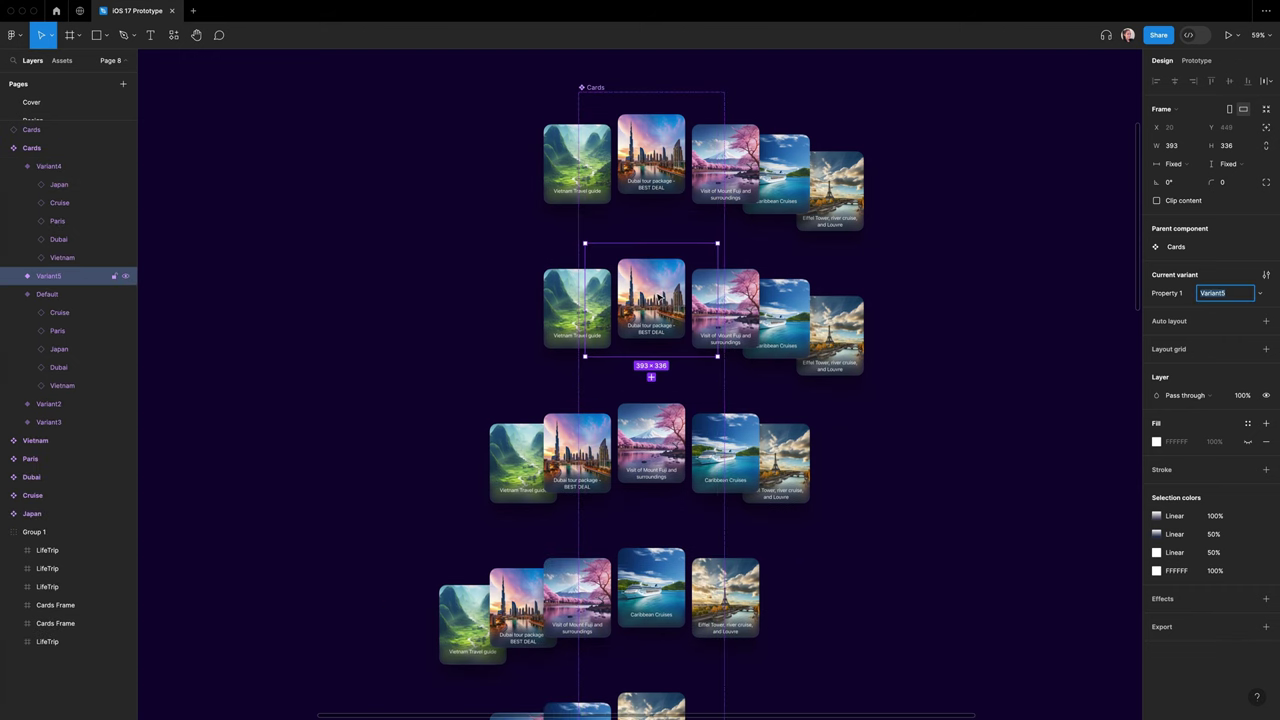
{"action": "left_click_drag", "start_coordinate": [660, 246], "coordinate": [766, 200]}
{"action": "scroll", "coordinate": [683, 71], "scroll_direction": "down", "scroll_amount": 1}
{"action": "scroll", "coordinate": [683, 71], "scroll_direction": "up", "scroll_amount": 5}
- Align Variant5's Vietnam, Dubai and Mount Fuji cards to the positions of Variant4's Dubai, Mount Fuji and Caribbean Cruises cards
{"action": "left_click", "coordinate": [633, 497]}
{"action": "left_click", "coordinate": [1174, 127]}
{"action": "left_click", "coordinate": [612, 208]}
{"action": "left_click", "coordinate": [786, 518]}
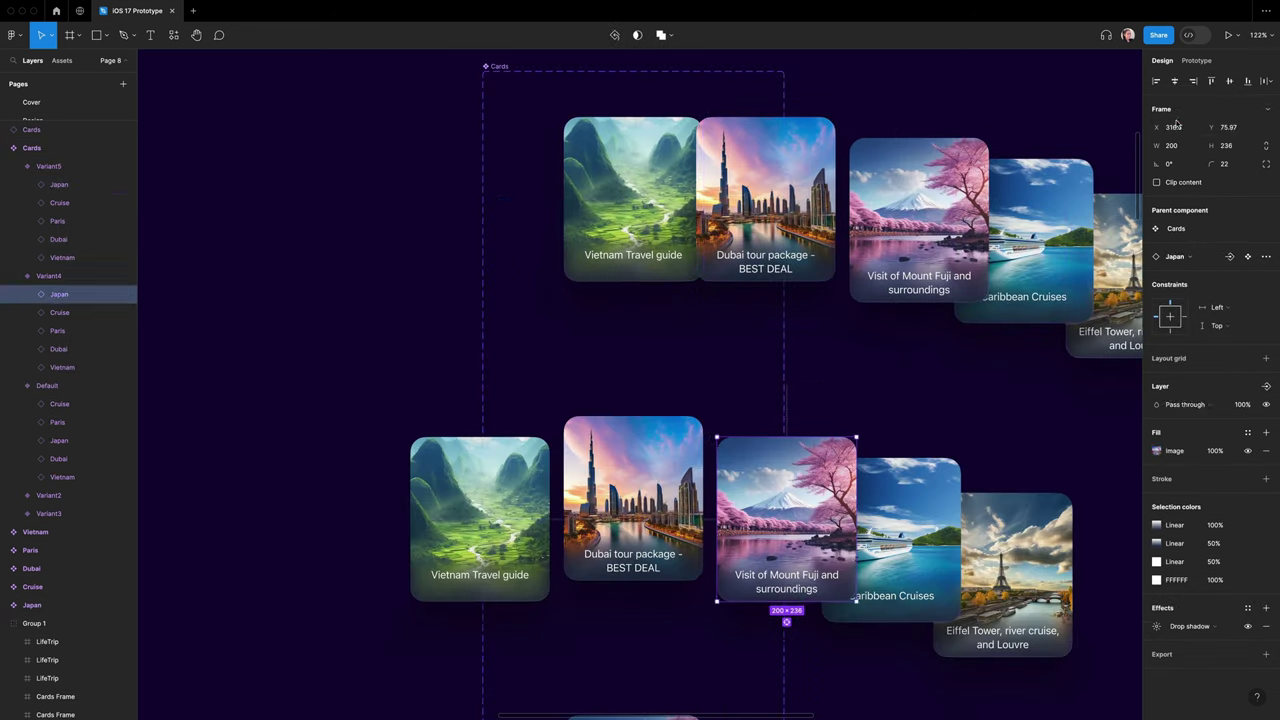
{"action": "left_click", "coordinate": [890, 540]}
{"action": "left_click", "coordinate": [918, 218]}
{"action": "left_click", "coordinate": [1174, 127]}
{"action": "left_click", "coordinate": [1228, 127]}
{"action": "left_click", "coordinate": [1040, 414]}
{"action": "scroll", "coordinate": [1040, 420], "scroll_direction": "right", "scroll_amount": 2}
- Set Variant5's Caribbean Cruises card to X 626.5, Y 155.97 and move the Eiffel Tower card slightly down and left
{"action": "left_click", "coordinate": [900, 560]}
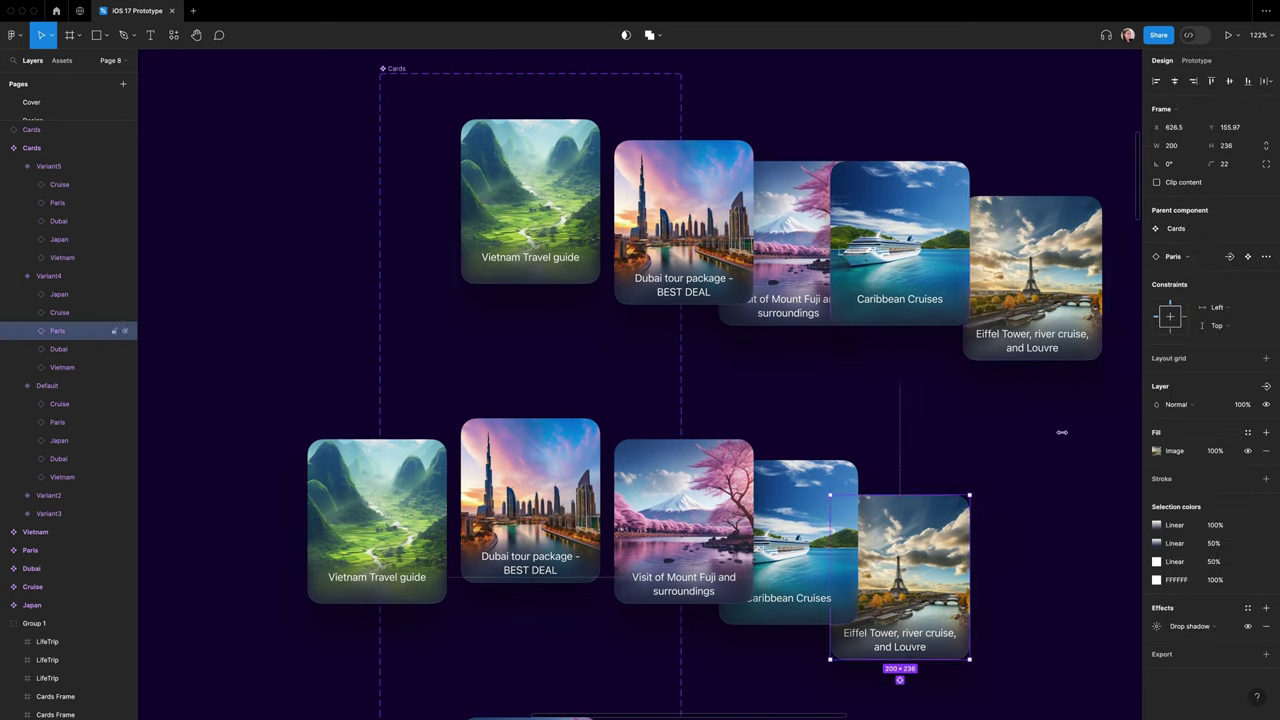
{"action": "left_click", "coordinate": [900, 262]}
{"action": "left_click", "coordinate": [1000, 267]}
{"action": "left_click_drag", "start_coordinate": [1000, 267], "coordinate": [972, 295]}
- Restack Variant5's card layers from front to back as Dubai, Japan, Cruise, Paris, Vietnam
{"action": "key", "text": "ctrl+["}
{"action": "key", "text": "ctrl+["}
{"action": "key", "text": "ctrl+["}
{"action": "key", "text": "Escape"}
- Link Variant5's Vietnam card to Variant4 with a prototype interaction
{"action": "double_click", "coordinate": [530, 200]}
{"action": "left_click", "coordinate": [1196, 60]}
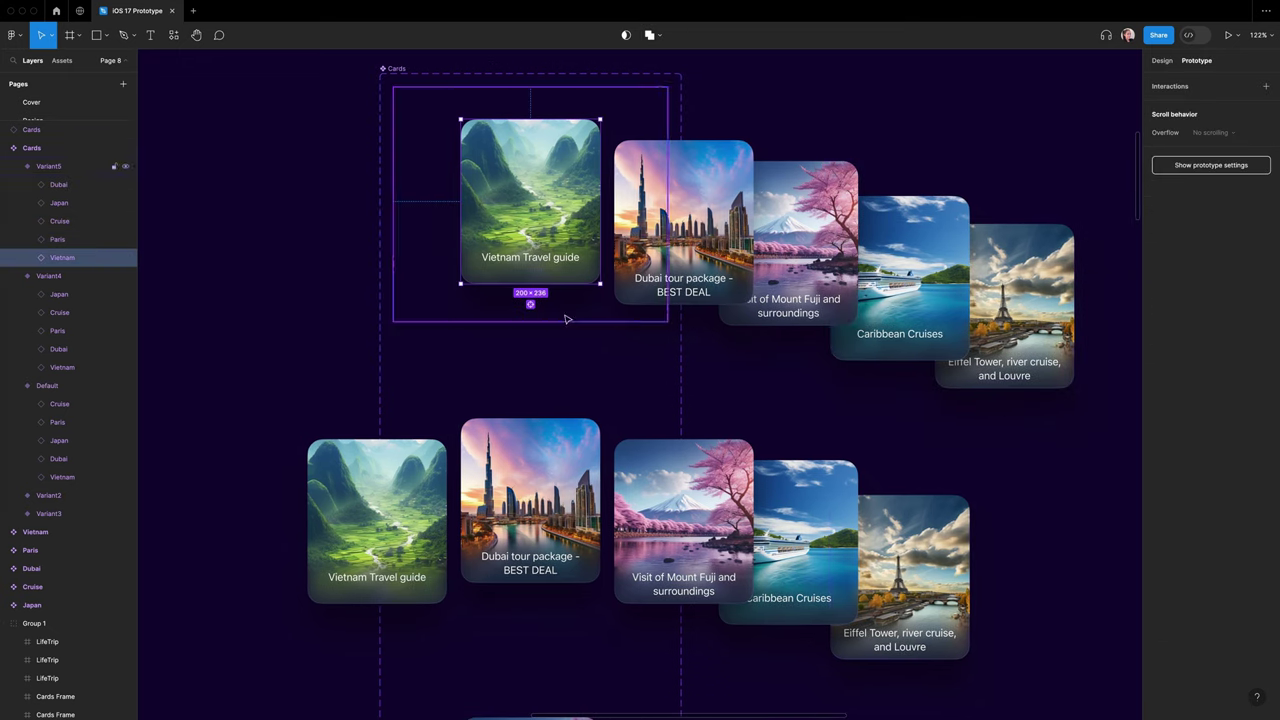
{"action": "left_click_drag", "start_coordinate": [530, 284], "coordinate": [518, 484]}
{"action": "left_click", "coordinate": [535, 370]}
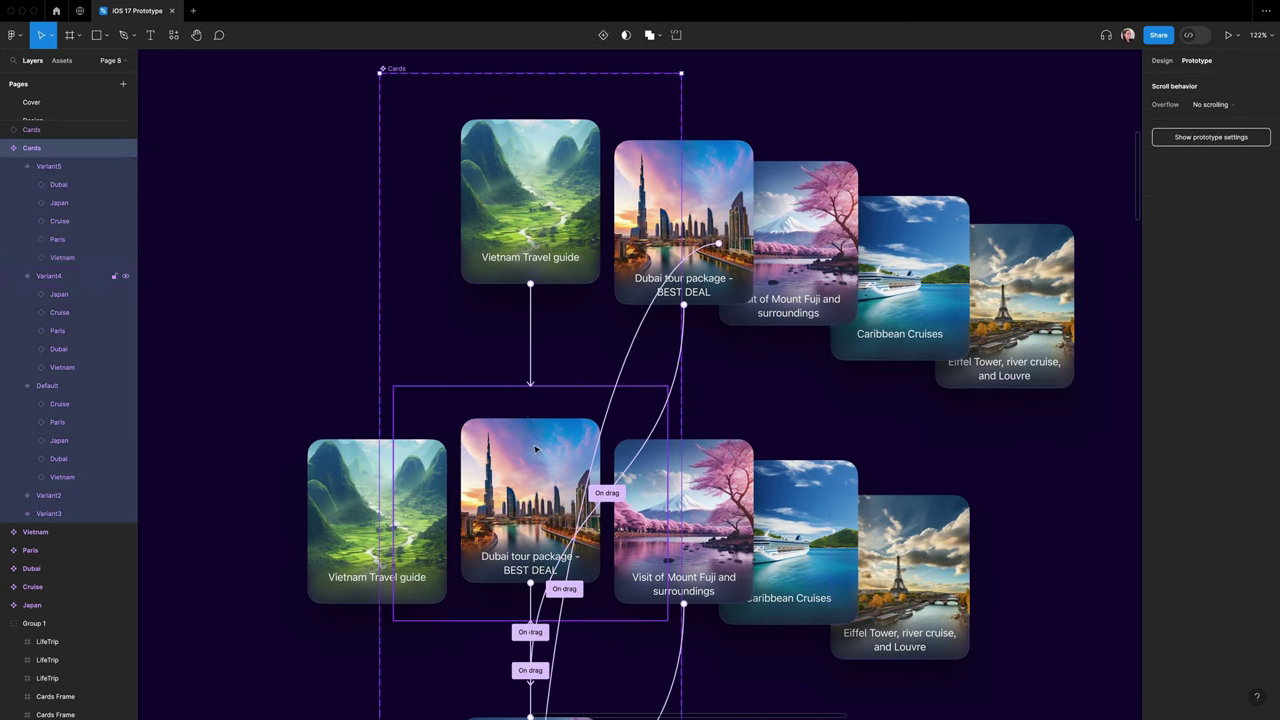
- Add an on-drag Smart animate interaction from Variant4's Dubai card to Variant5, with Gentle easing over 800 ms, and test swiping in the preview
{"action": "double_click", "coordinate": [534, 449]}
{"action": "left_click_drag", "start_coordinate": [530, 419], "coordinate": [515, 295]}
{"action": "left_click", "coordinate": [490, 352]}
{"action": "left_click", "coordinate": [484, 372]}
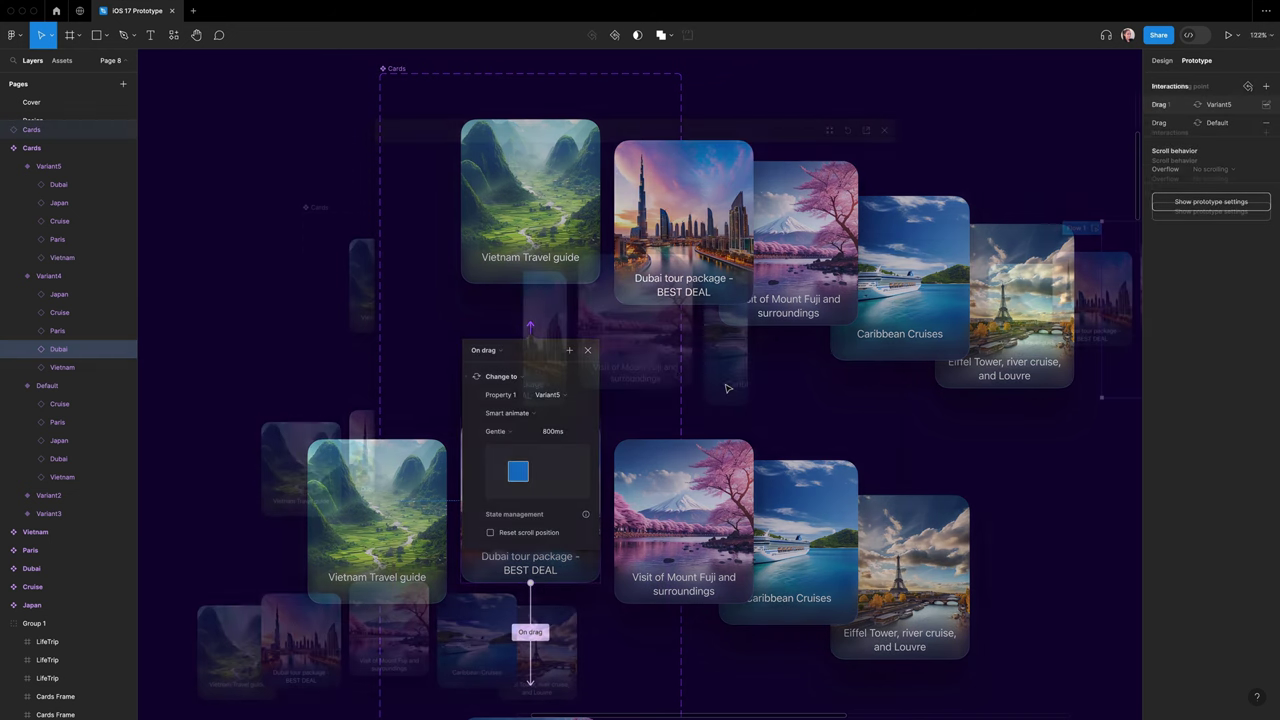
{"action": "left_click_drag", "start_coordinate": [625, 376], "coordinate": [700, 429]}
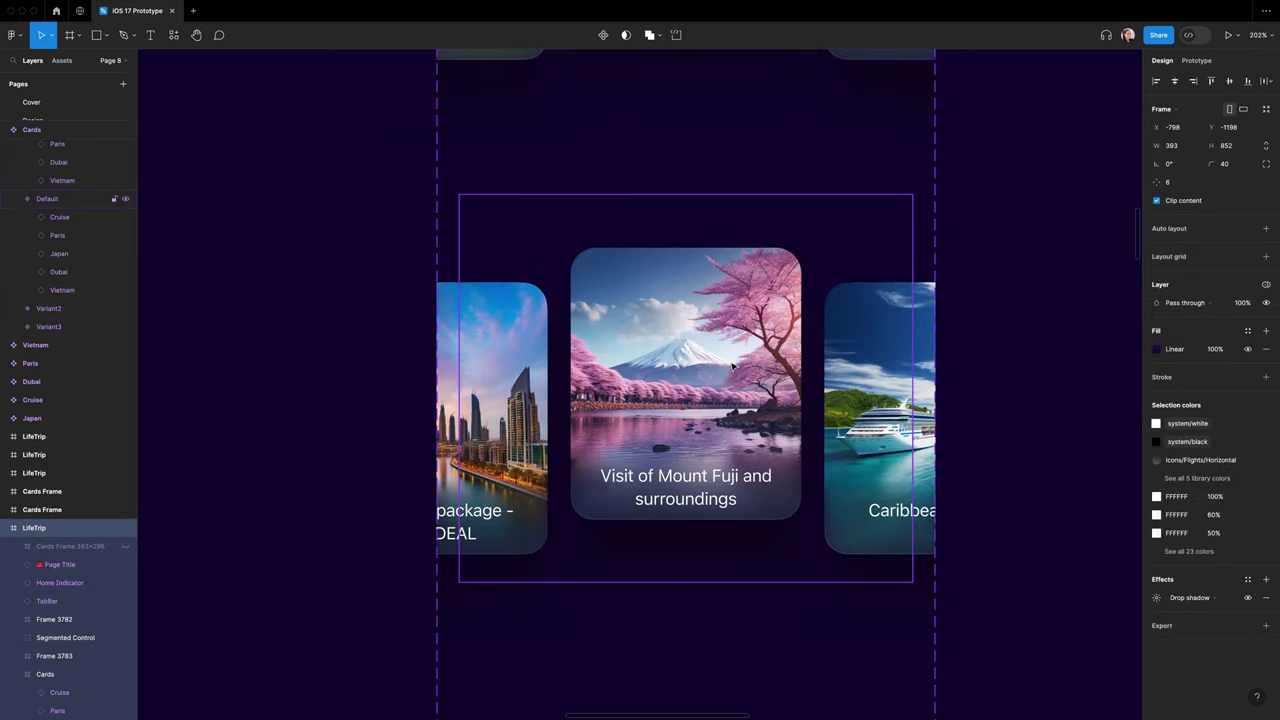
- Copy the Default variant of the Cards component and paste it in place of the LifeTrip screen's Cards frame
{"action": "left_click", "coordinate": [47, 199]}
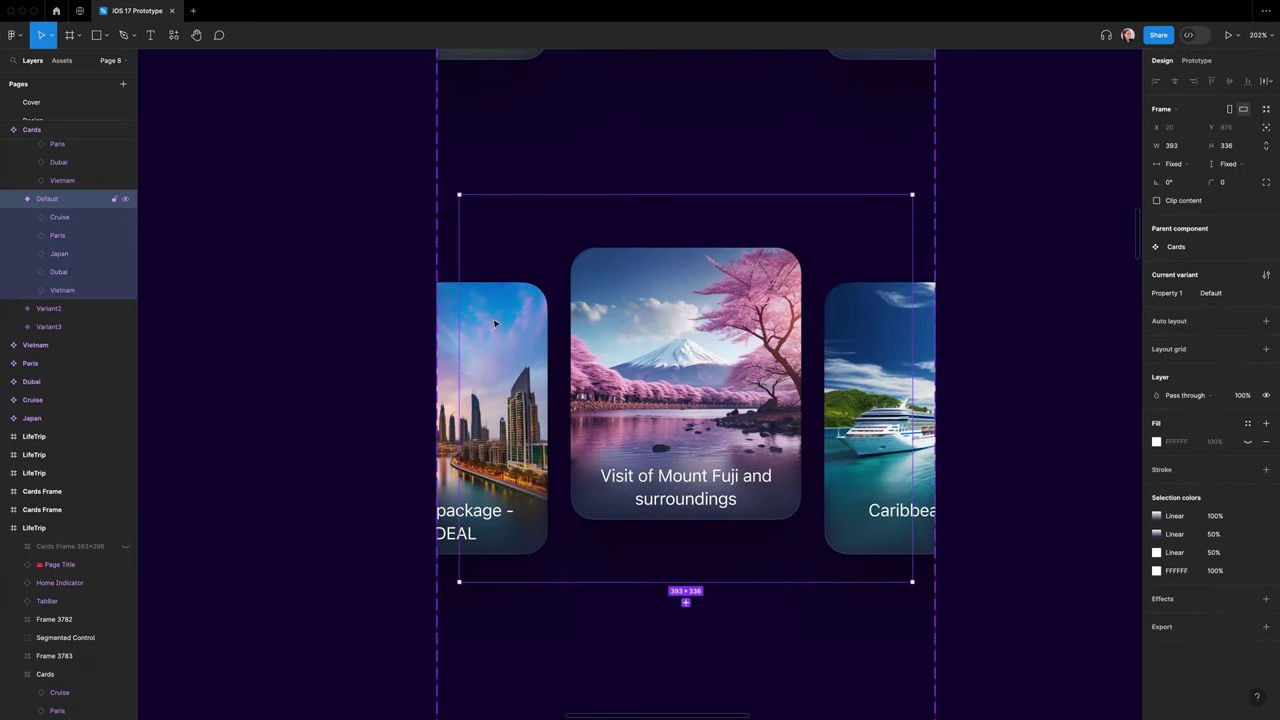
{"action": "left_click", "coordinate": [15, 199]}
{"action": "right_click", "coordinate": [781, 372]}
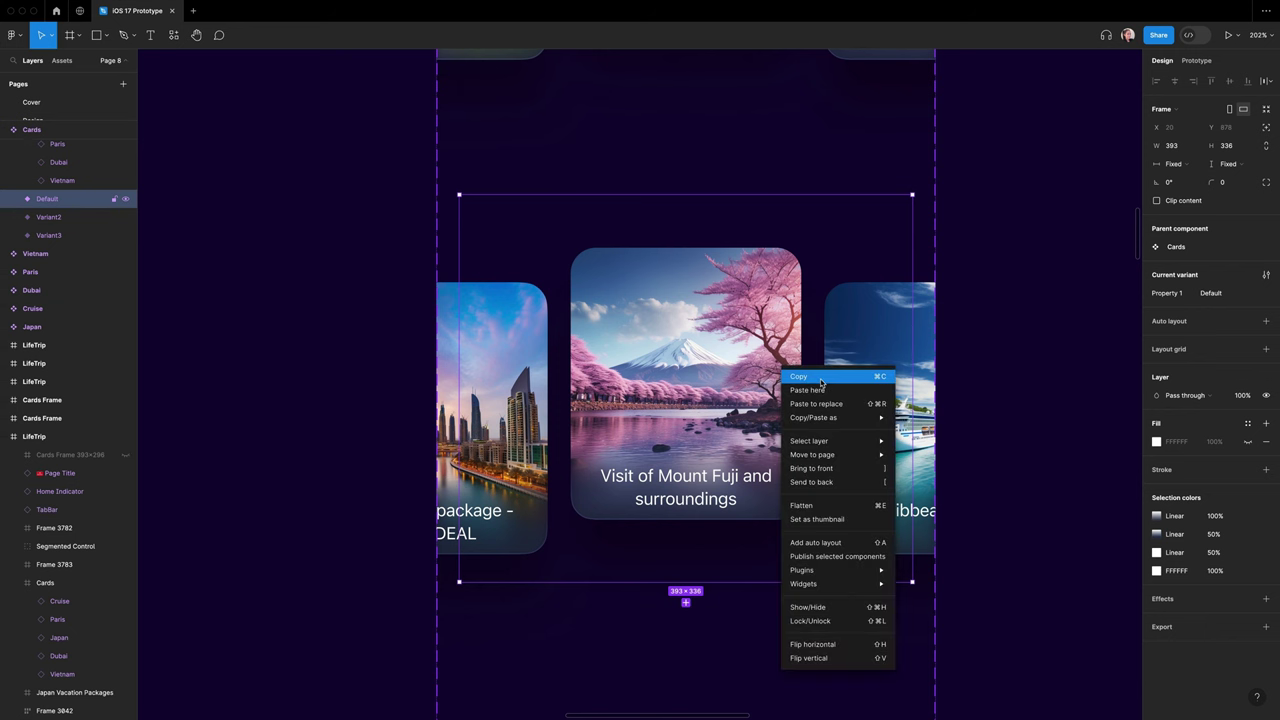
{"action": "left_click", "coordinate": [821, 378]}
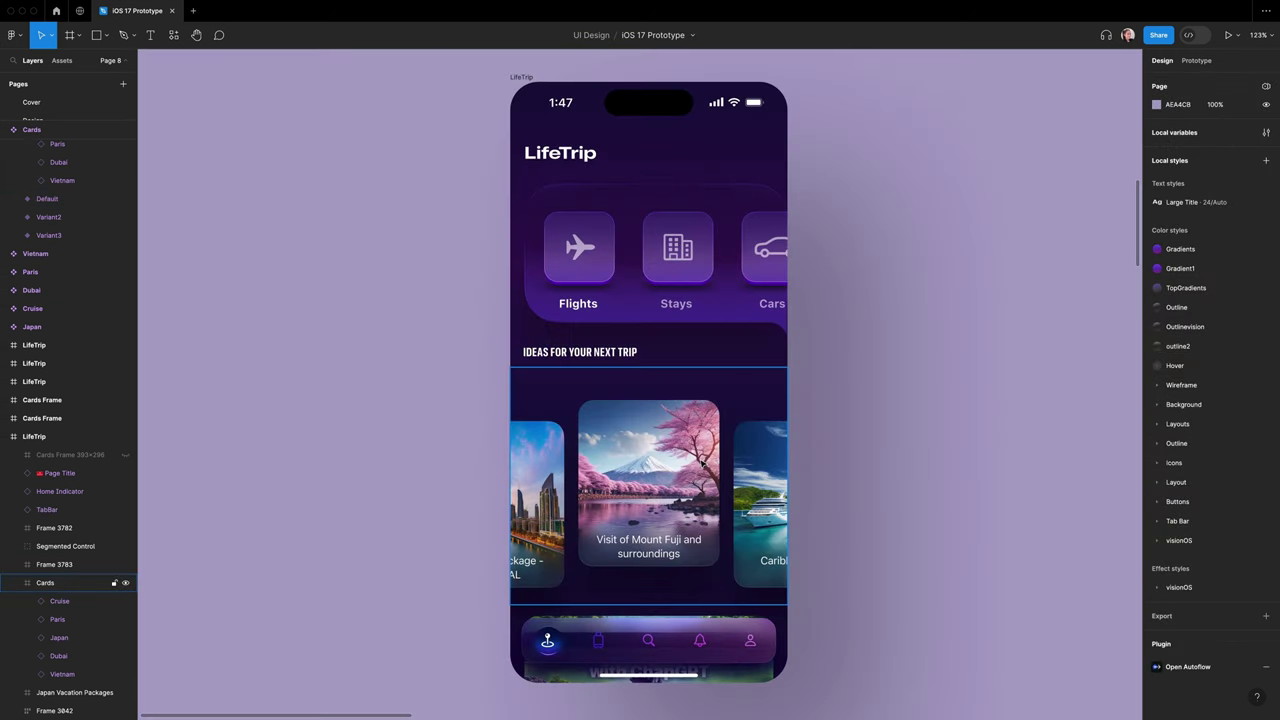
{"action": "left_click", "coordinate": [701, 462]}
{"action": "right_click", "coordinate": [701, 462]}
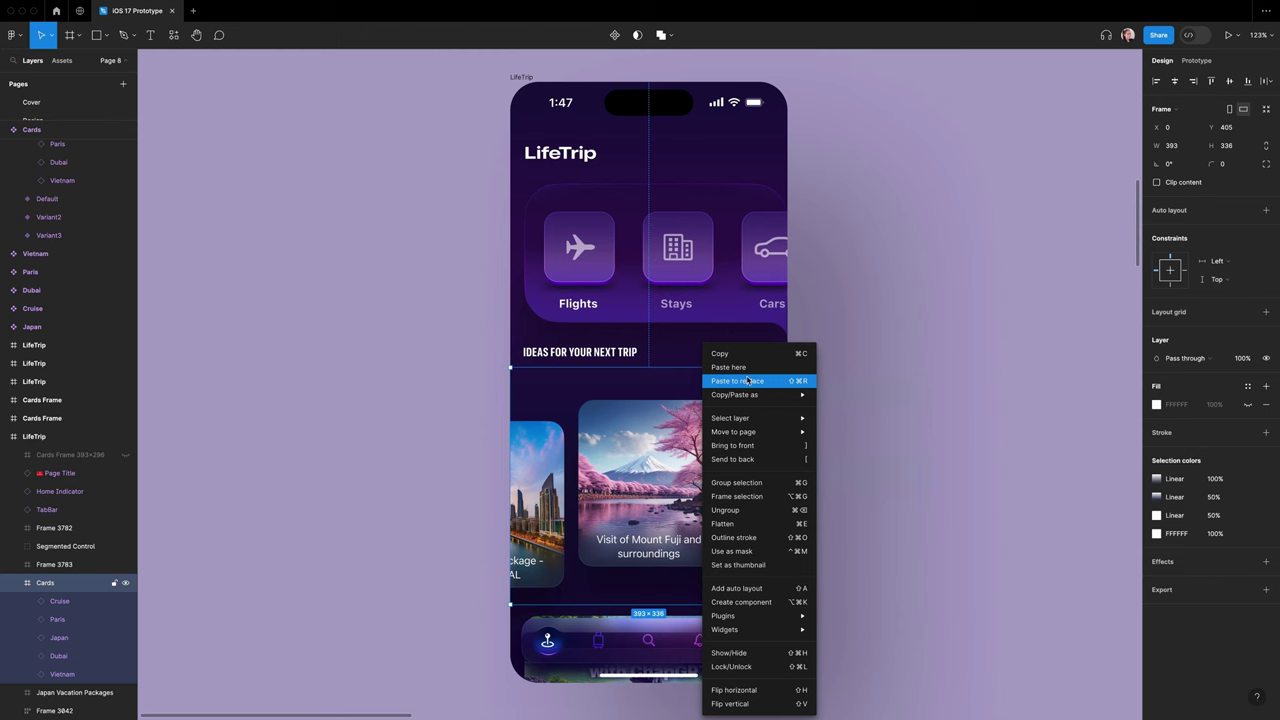
{"action": "left_click", "coordinate": [771, 384]}
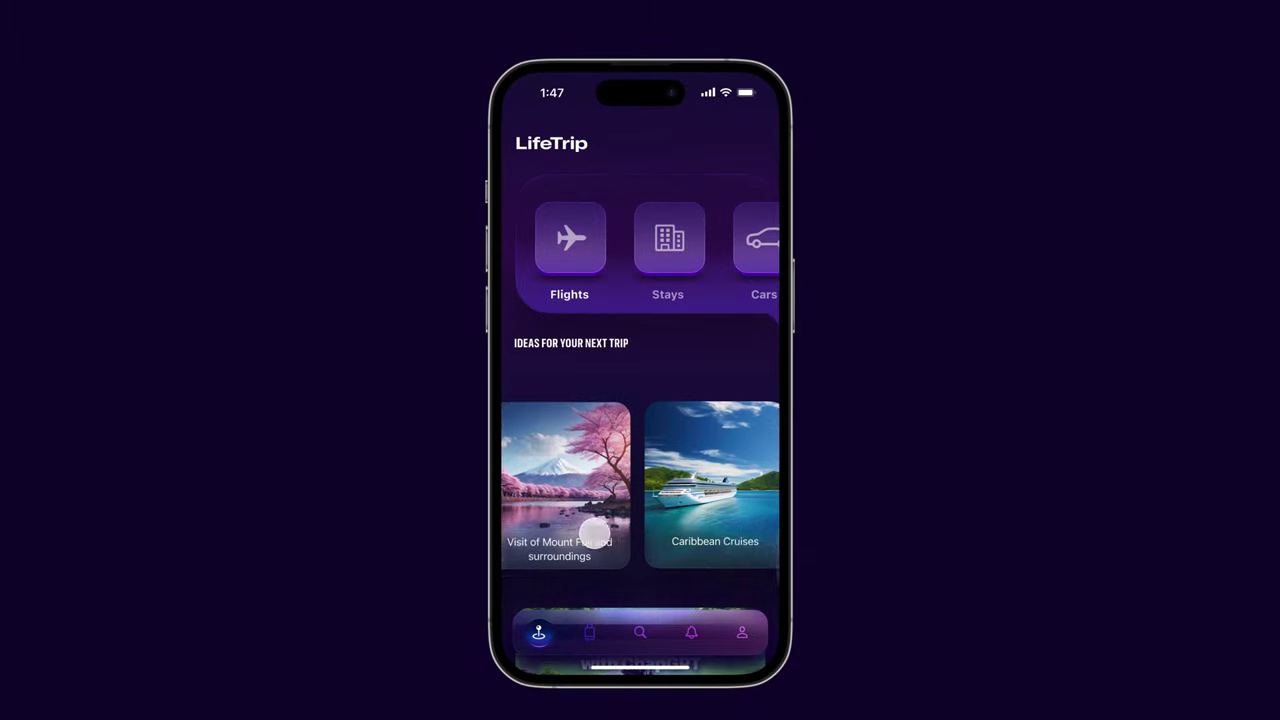
- Test the phone prototype by swiping the card carousel both ways and activating the Flights and Stays categories
{"action": "left_click_drag", "start_coordinate": [690, 525], "coordinate": [709, 557]}
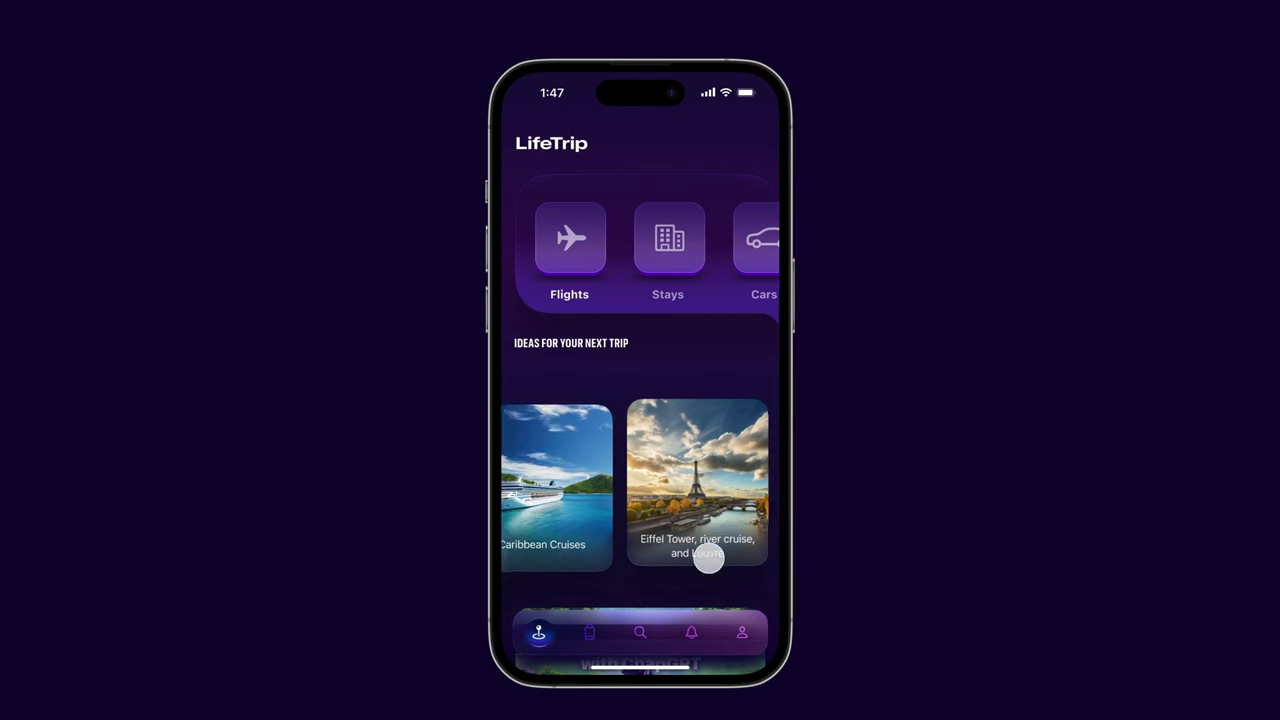
{"action": "left_click_drag", "start_coordinate": [620, 510], "coordinate": [740, 523]}
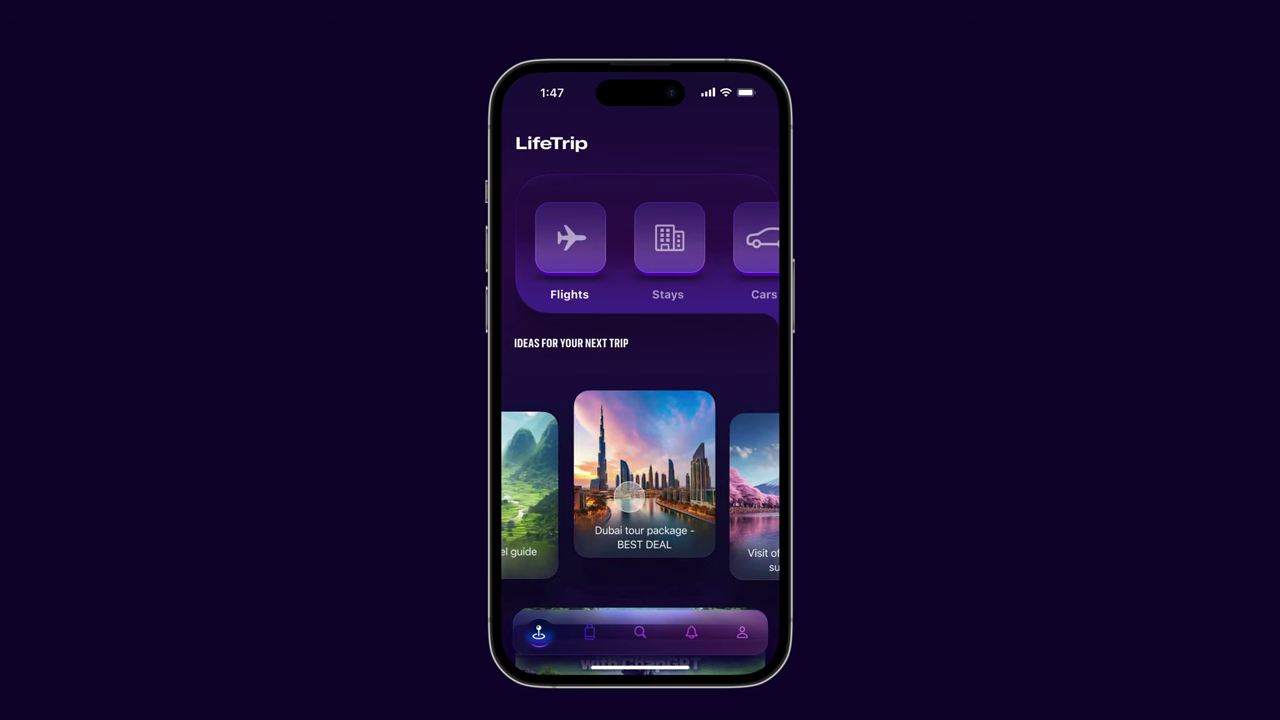
{"action": "left_click_drag", "start_coordinate": [608, 520], "coordinate": [778, 345]}
{"action": "left_click", "coordinate": [598, 266]}
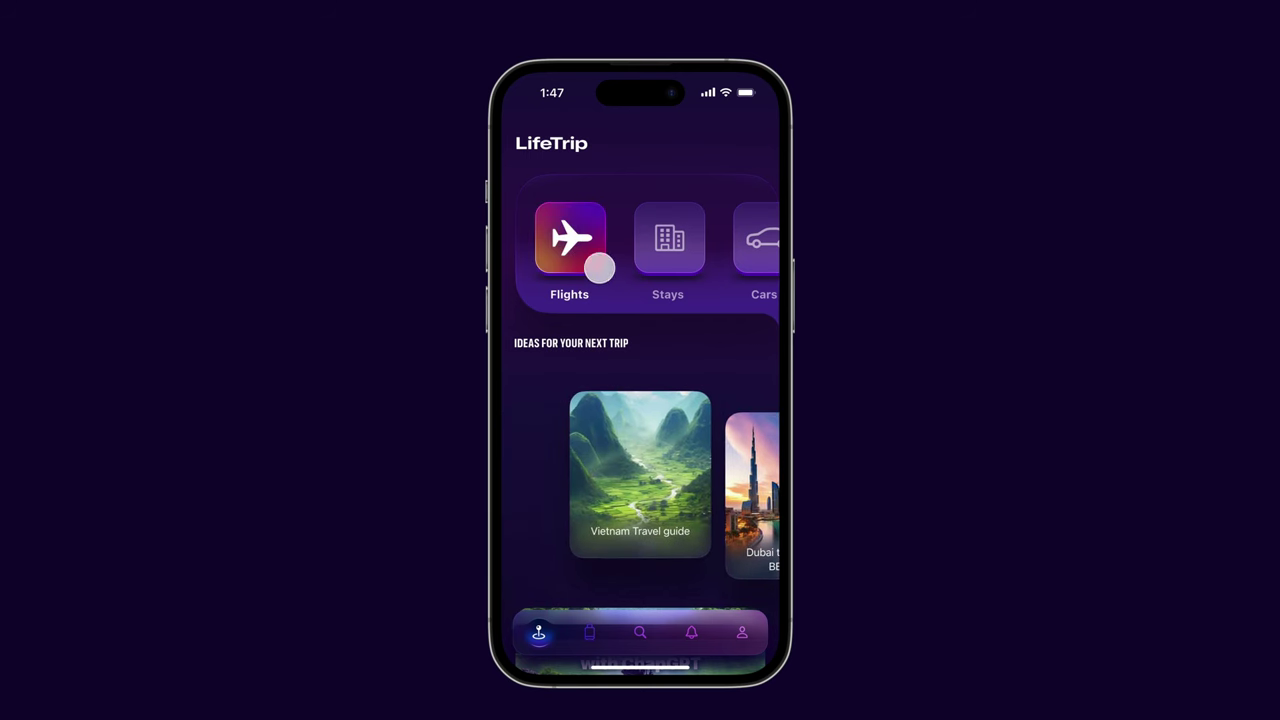
{"action": "left_click", "coordinate": [691, 264]}
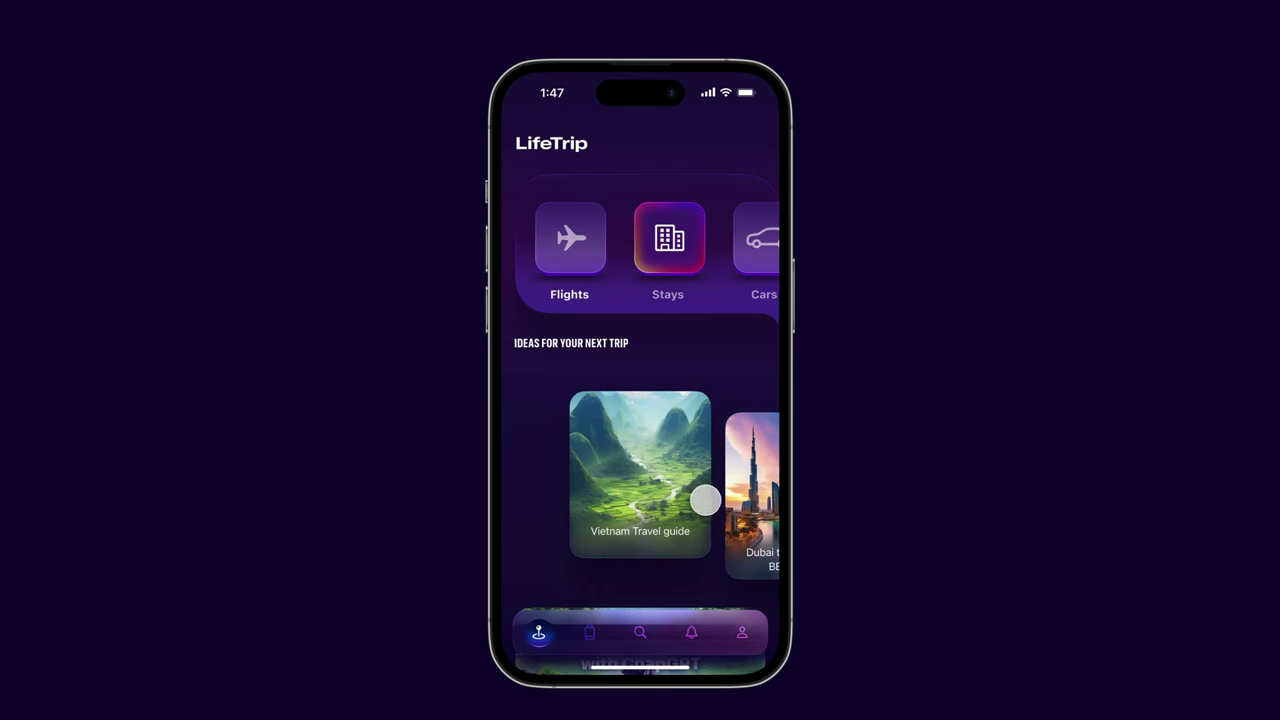
{"action": "left_click_drag", "start_coordinate": [706, 497], "coordinate": [630, 505]}
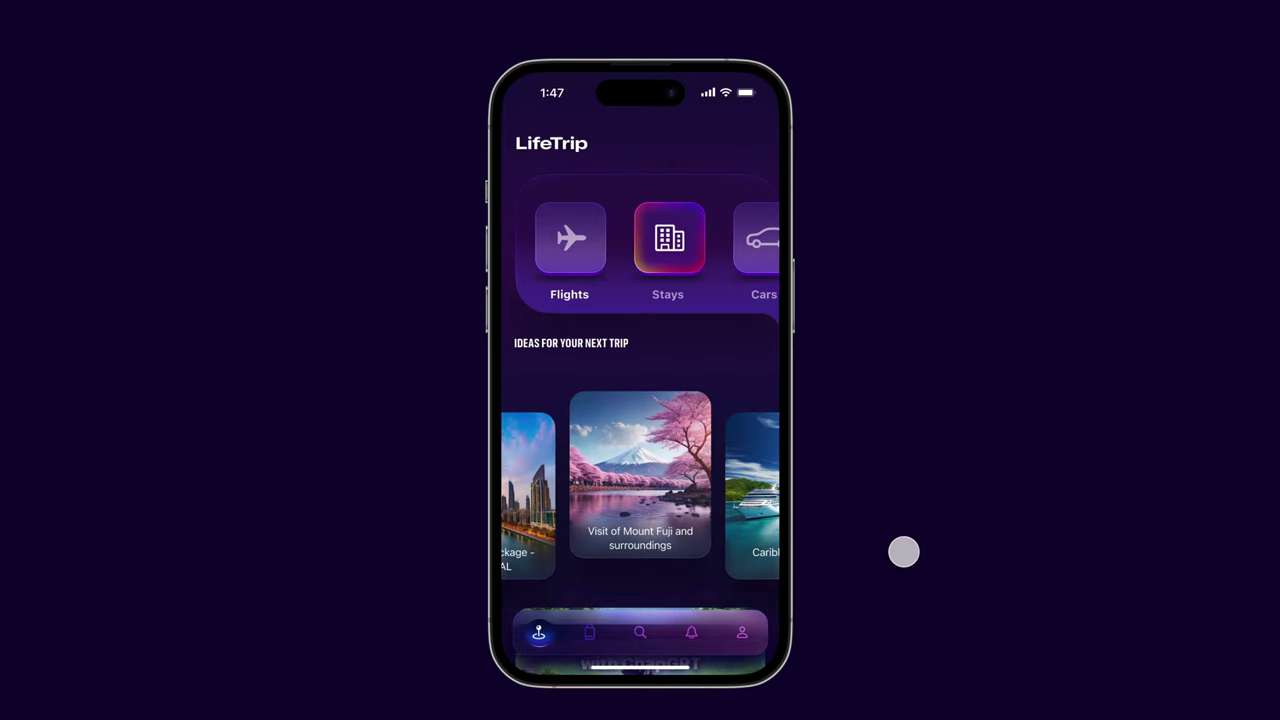
- Test the phone prototype's tab bar by switching through the suitcase, search, bell, profile and location tabs
{"action": "left_click", "coordinate": [592, 635]}
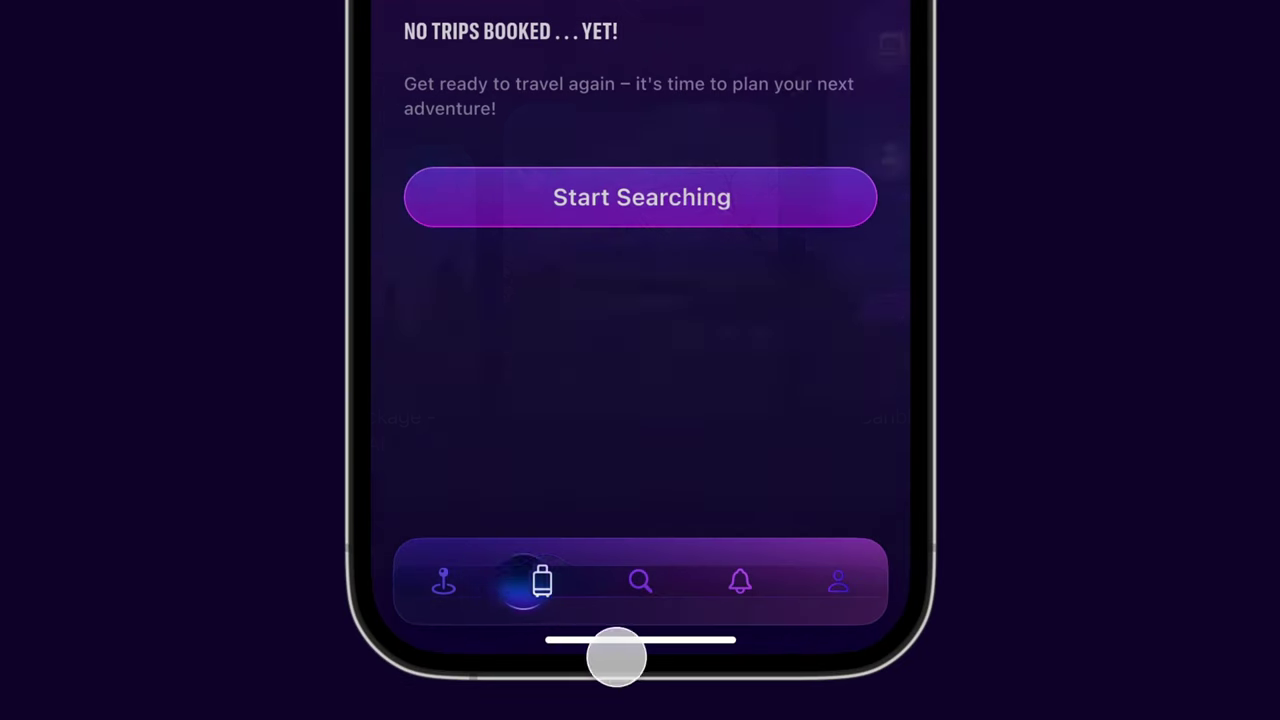
{"action": "left_click", "coordinate": [646, 589]}
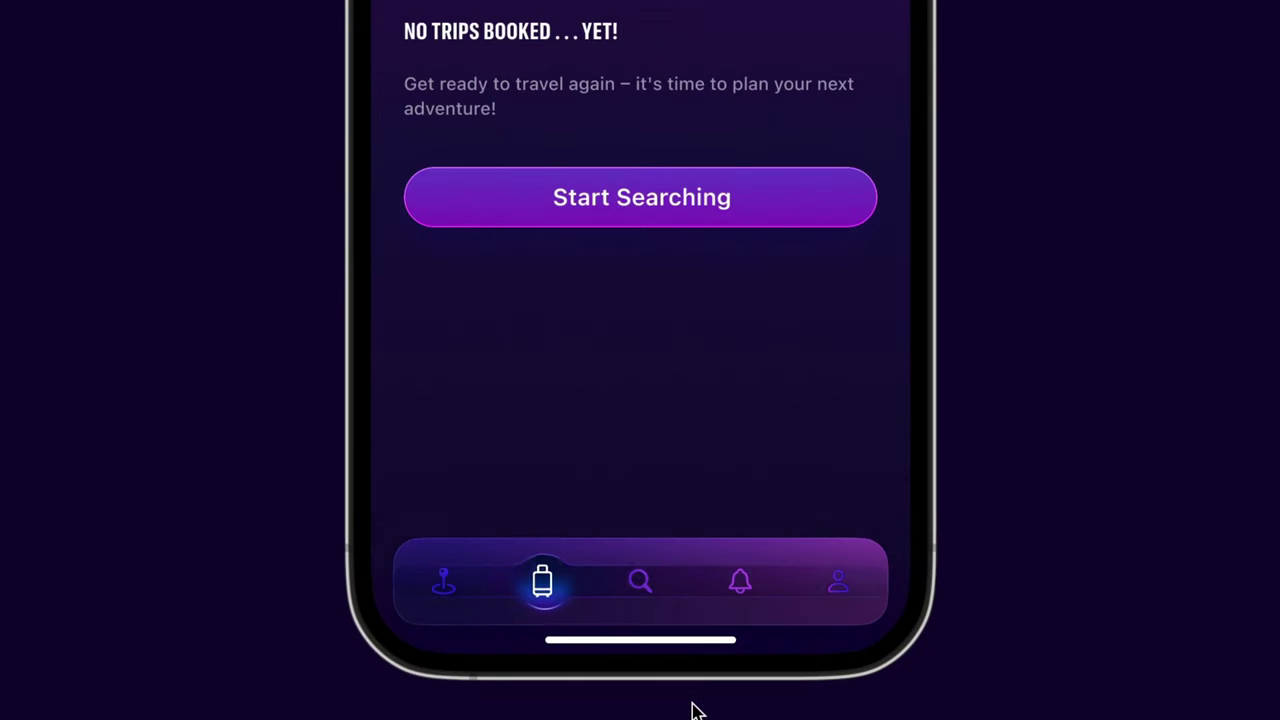
{"action": "left_click", "coordinate": [749, 590]}
{"action": "left_click", "coordinate": [844, 595]}
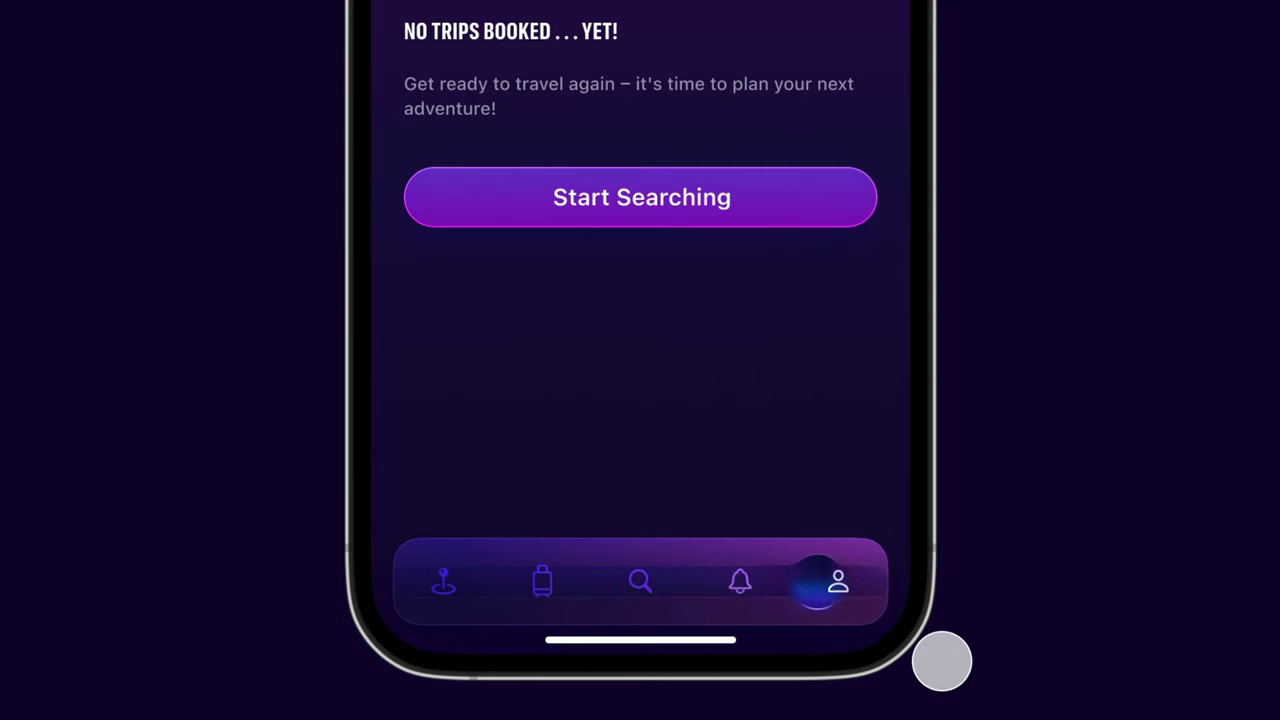
{"action": "left_click", "coordinate": [452, 586]}
{"action": "left_click", "coordinate": [474, 591]}
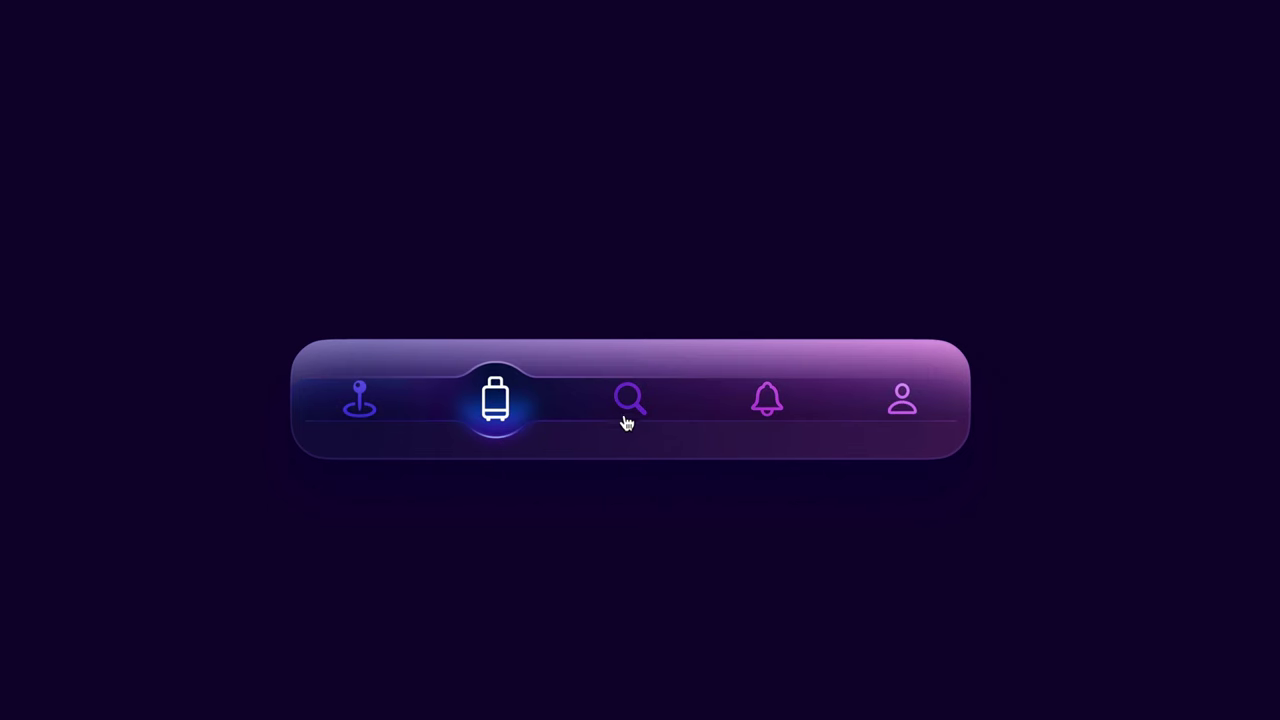
- Test the standalone tab bar's animation from search through bell and profile, and back to the location tab
{"action": "left_click", "coordinate": [626, 422]}
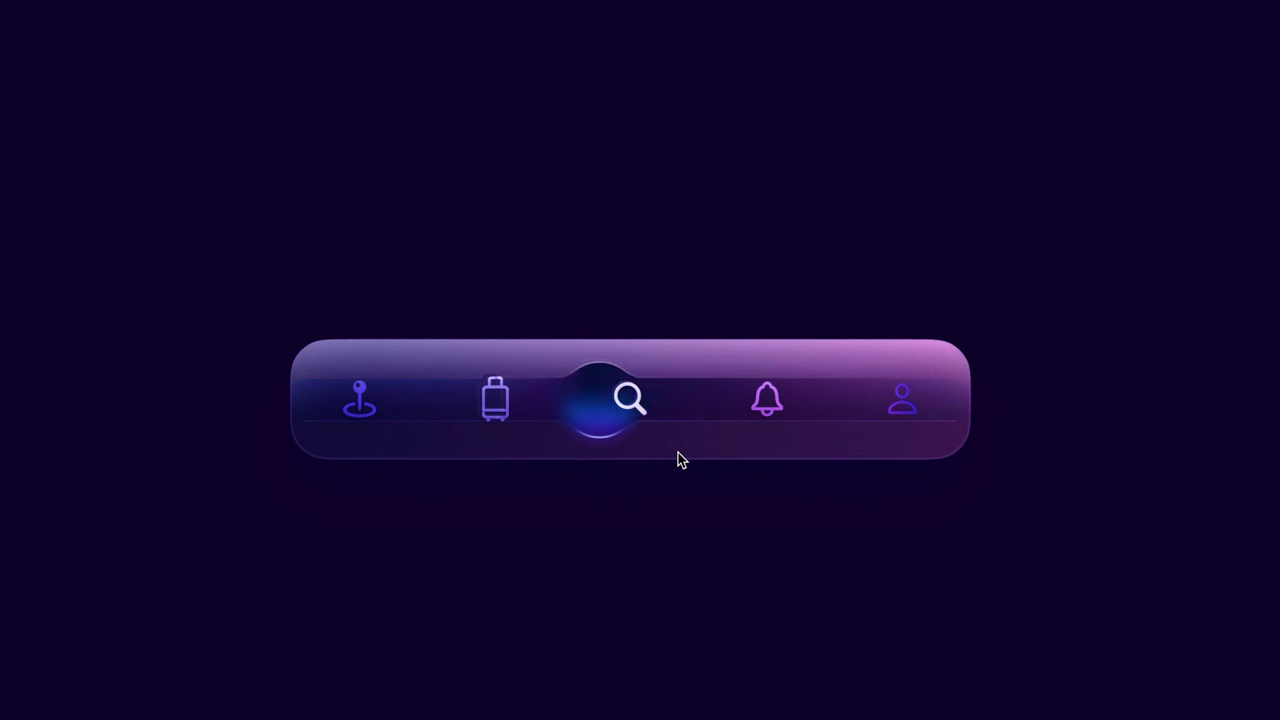
{"action": "left_click", "coordinate": [766, 402]}
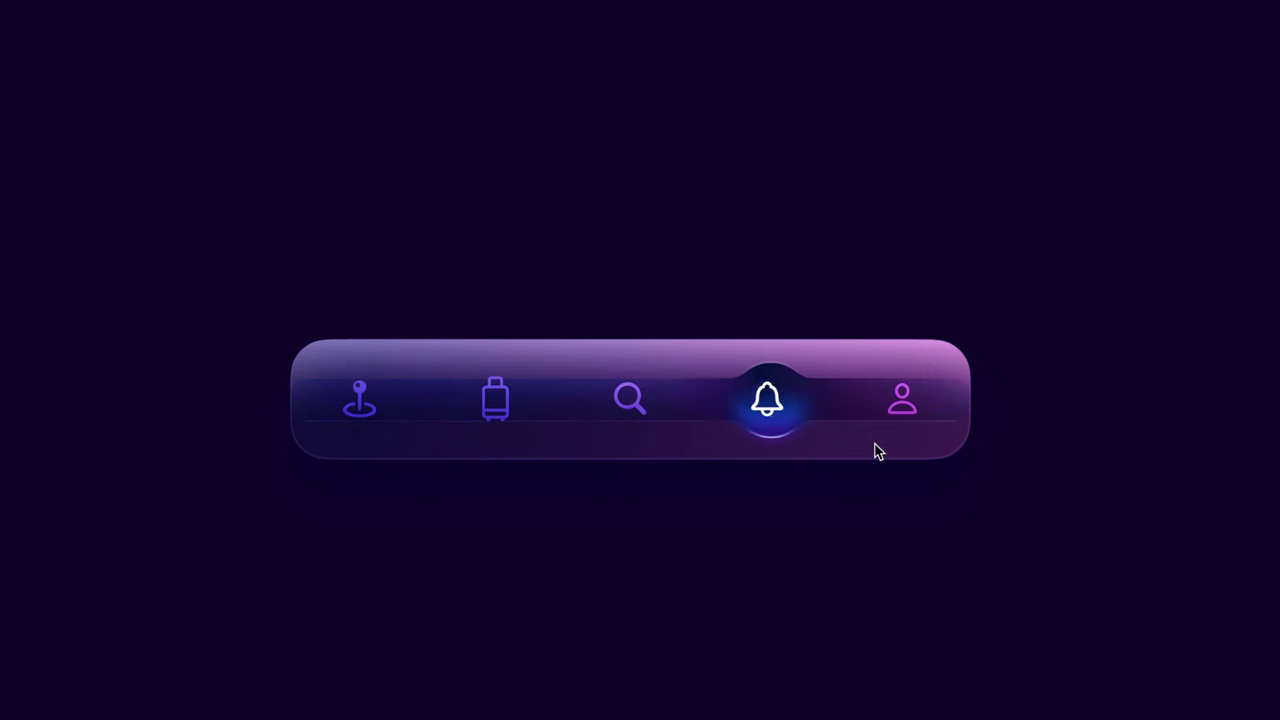
{"action": "left_click", "coordinate": [918, 410]}
{"action": "left_click", "coordinate": [767, 410]}
{"action": "left_click", "coordinate": [636, 412]}
{"action": "left_click", "coordinate": [338, 405]}
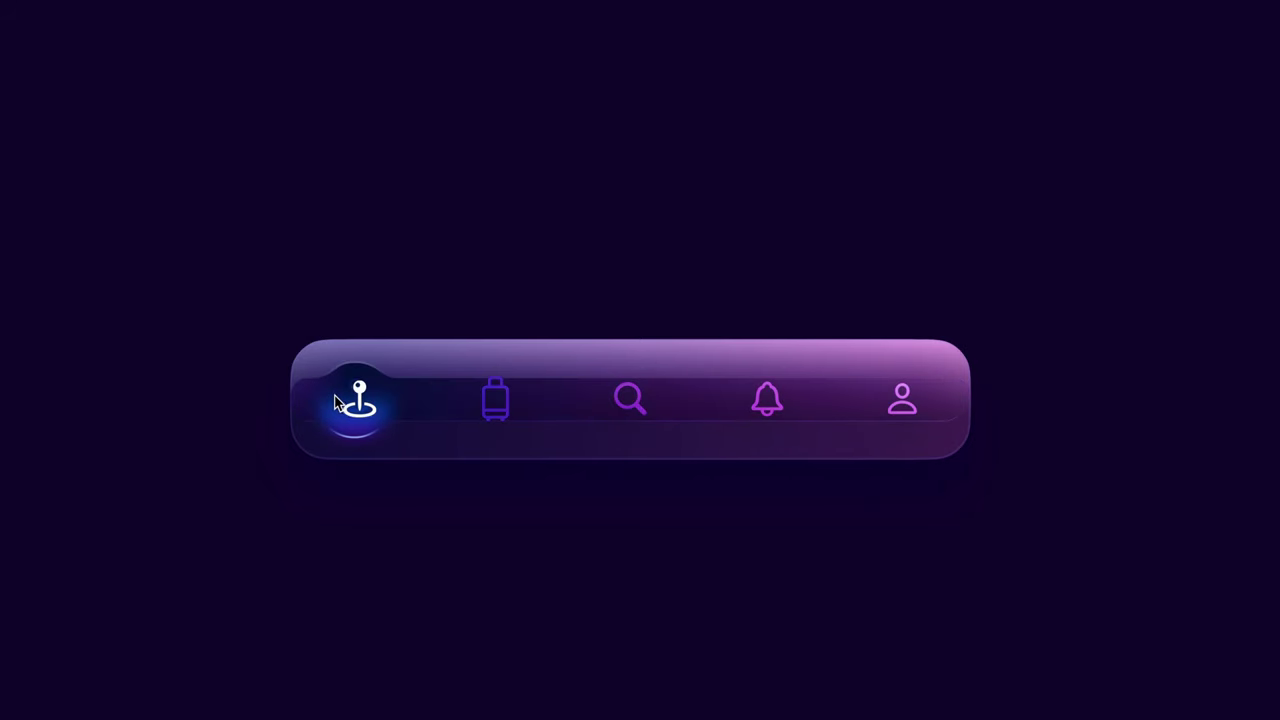
- Preview the tab bar prototype by switching to the bell, profile and pin tabs
{"action": "left_click", "coordinate": [766, 398]}
{"action": "left_click", "coordinate": [900, 405]}
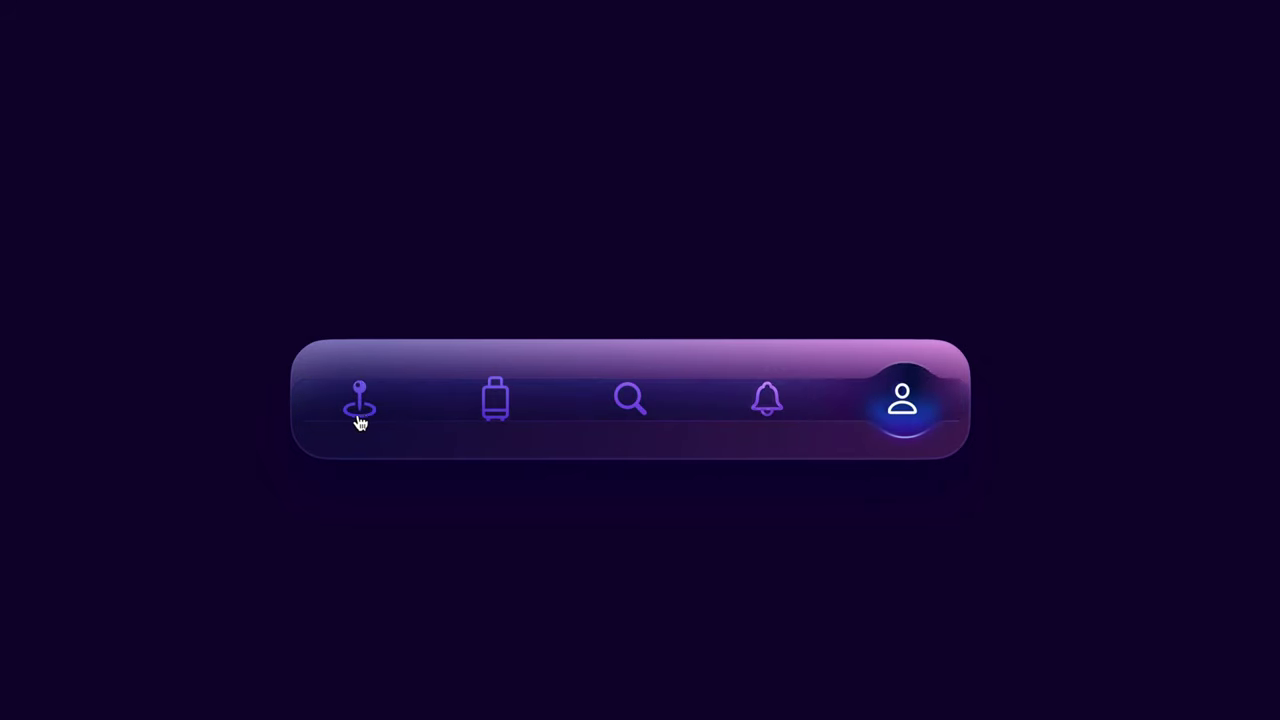
{"action": "left_click", "coordinate": [360, 418]}
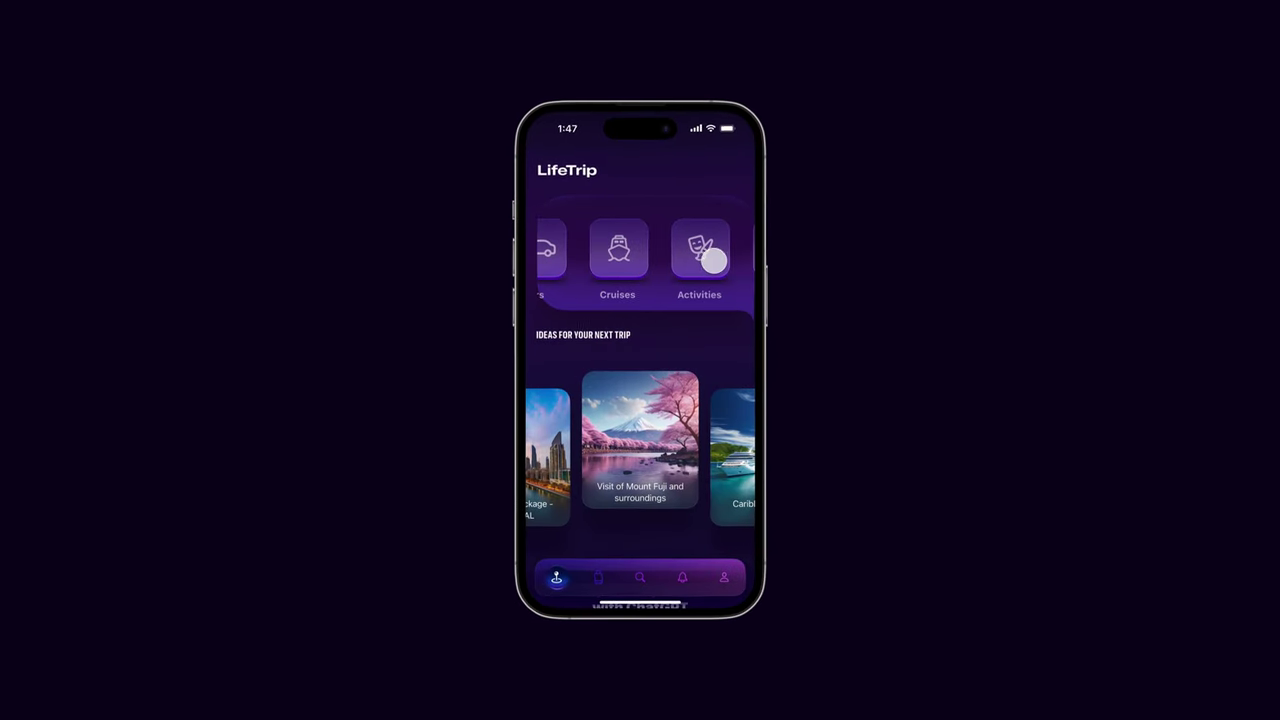
- Browse the LifeTrip home screen prototype from the category row through trip ideas to the places to stay
{"action": "scroll", "coordinate": [714, 261], "scroll_direction": "left", "scroll_amount": 3}
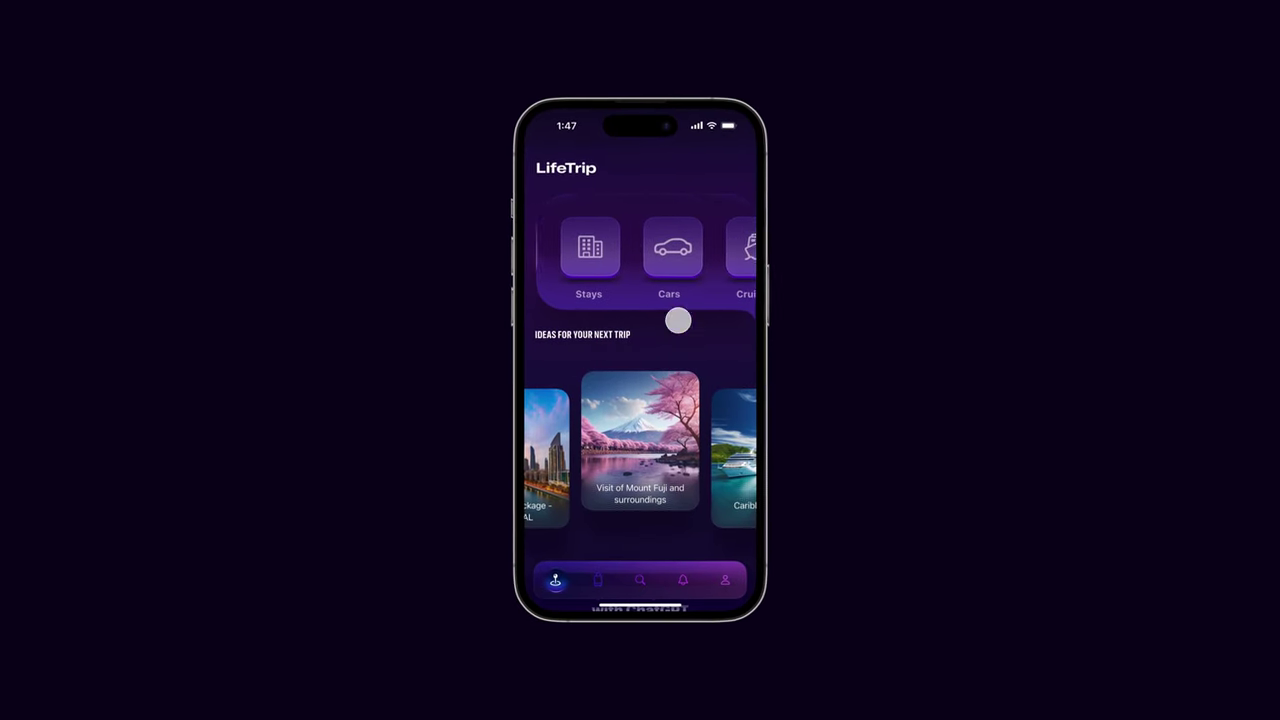
{"action": "scroll", "coordinate": [660, 357], "scroll_direction": "down", "scroll_amount": 3}
{"action": "scroll", "coordinate": [663, 357], "scroll_direction": "down", "scroll_amount": 5}
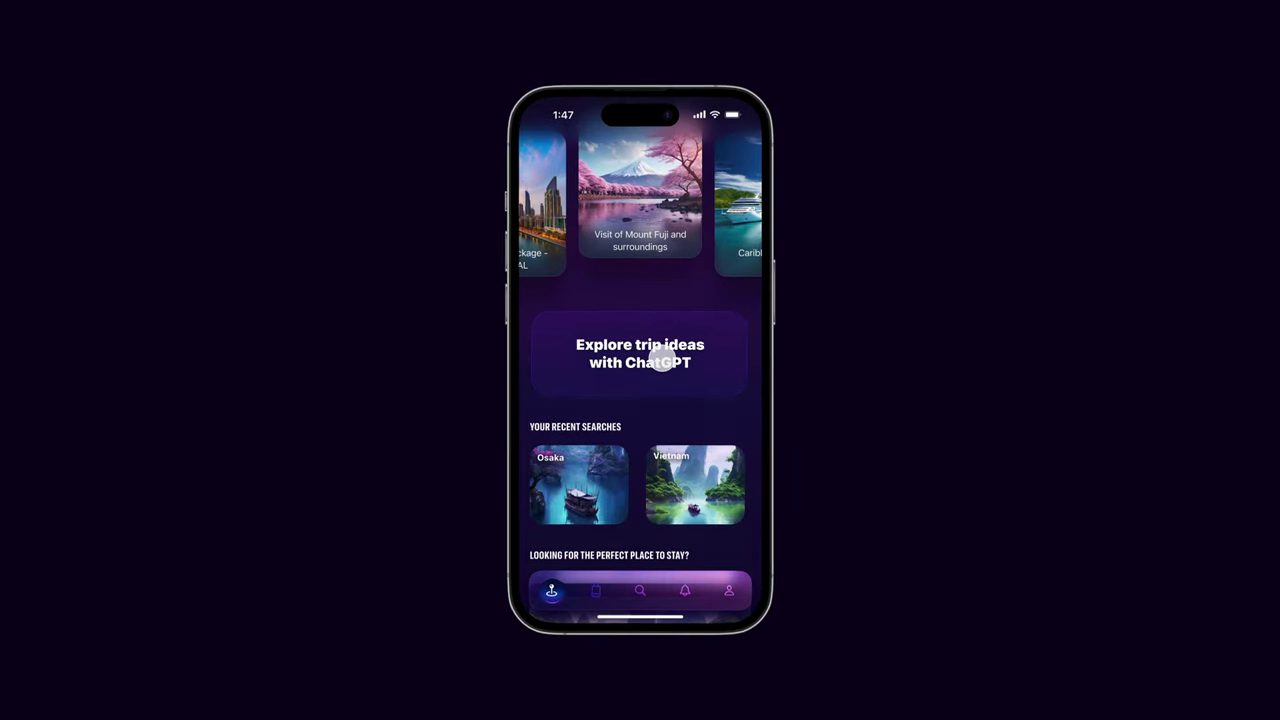
{"action": "scroll", "coordinate": [667, 430], "scroll_direction": "down", "scroll_amount": 5}
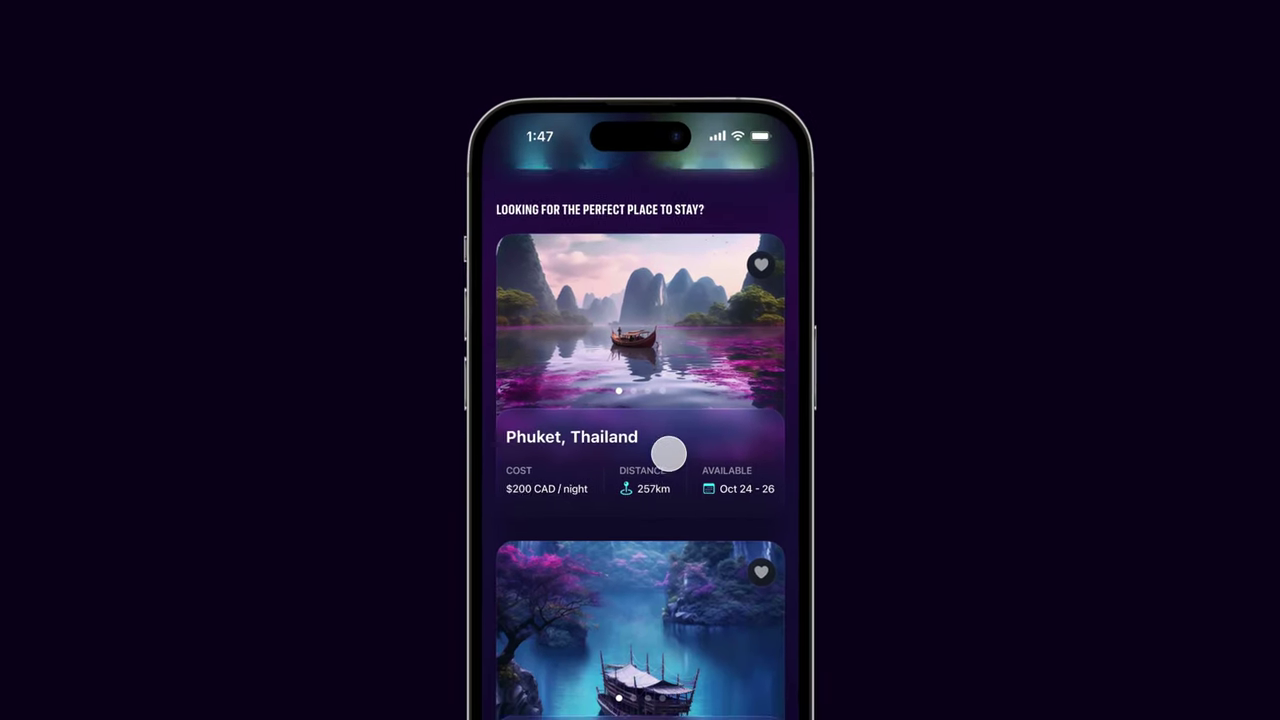
{"action": "scroll", "coordinate": [673, 527], "scroll_direction": "down", "scroll_amount": 5}
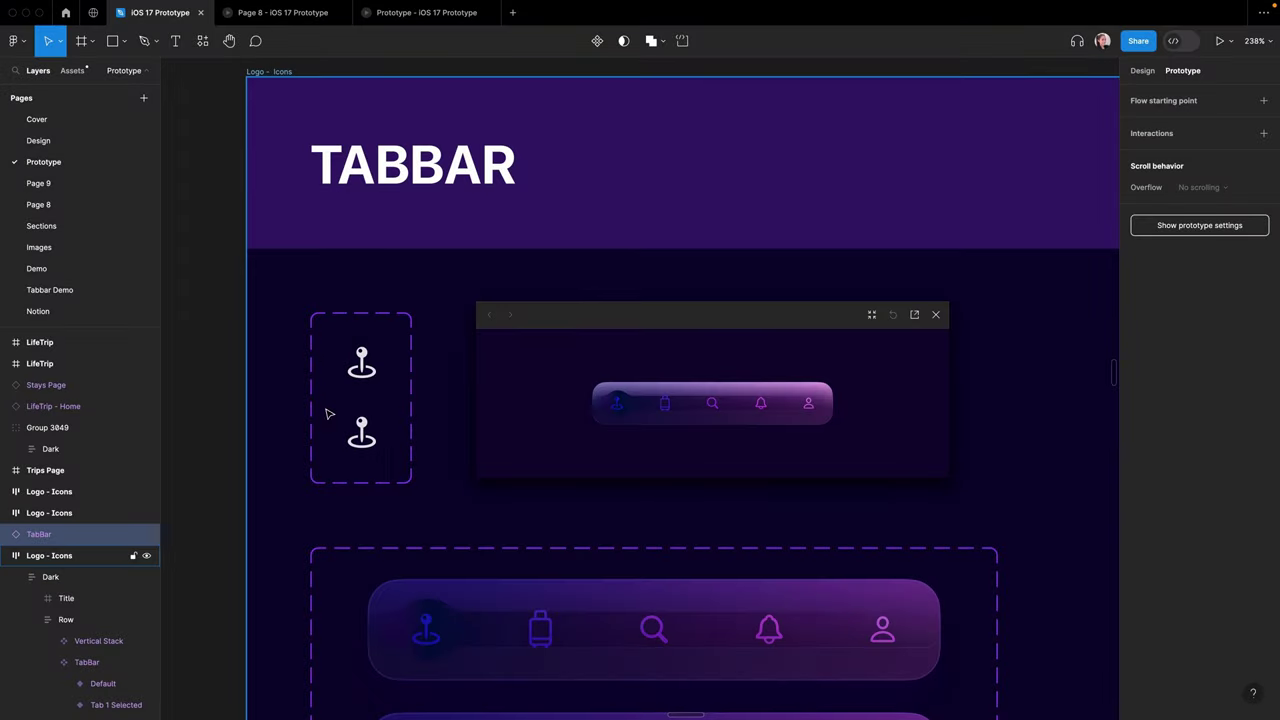
- Try the suitcase tab in the tab bar preview and toggle the pin icon component's Selected property
{"action": "scroll", "coordinate": [326, 413], "scroll_direction": "up", "scroll_amount": 5}
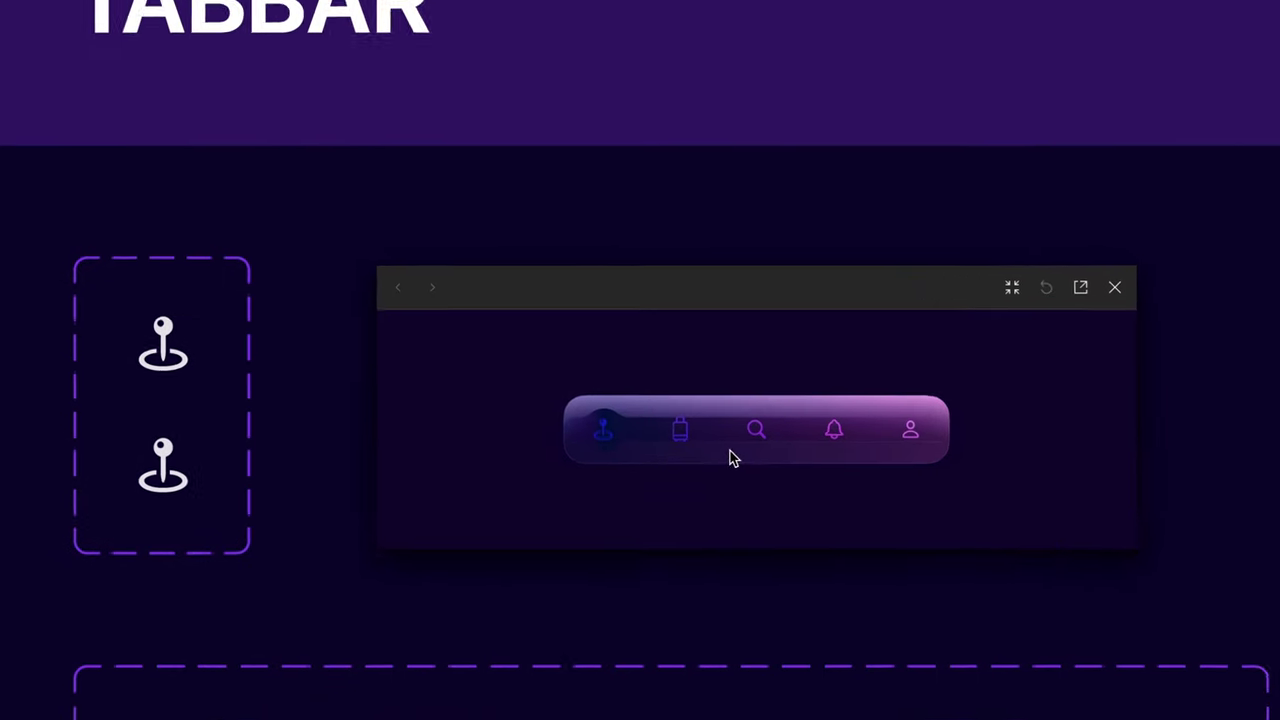
{"action": "left_click", "coordinate": [669, 421]}
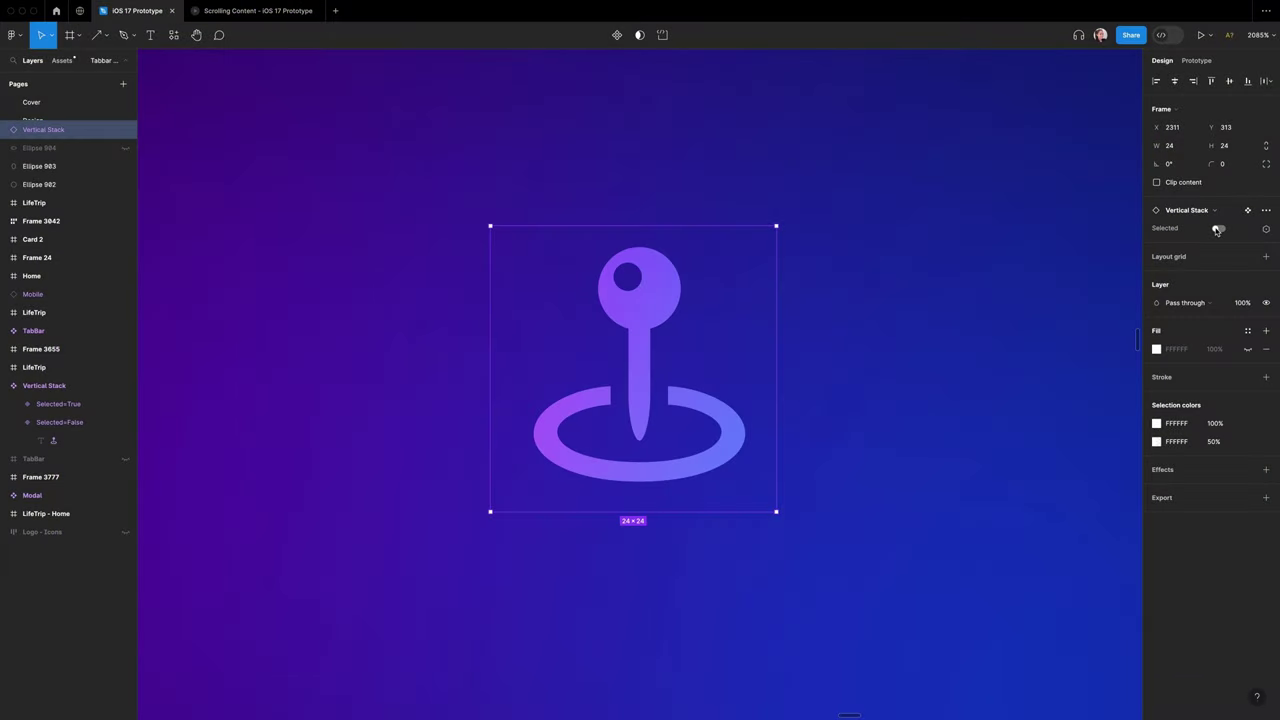
{"action": "left_click", "coordinate": [1217, 229]}
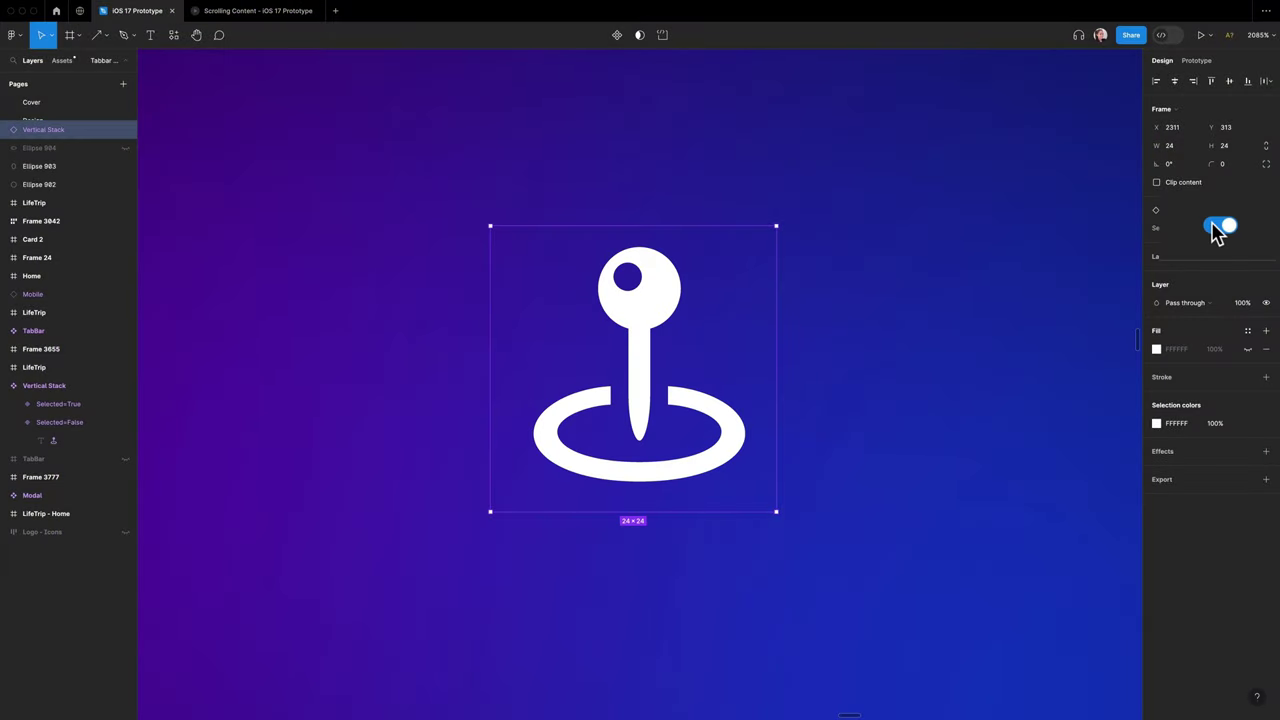
{"action": "left_click", "coordinate": [1217, 229]}
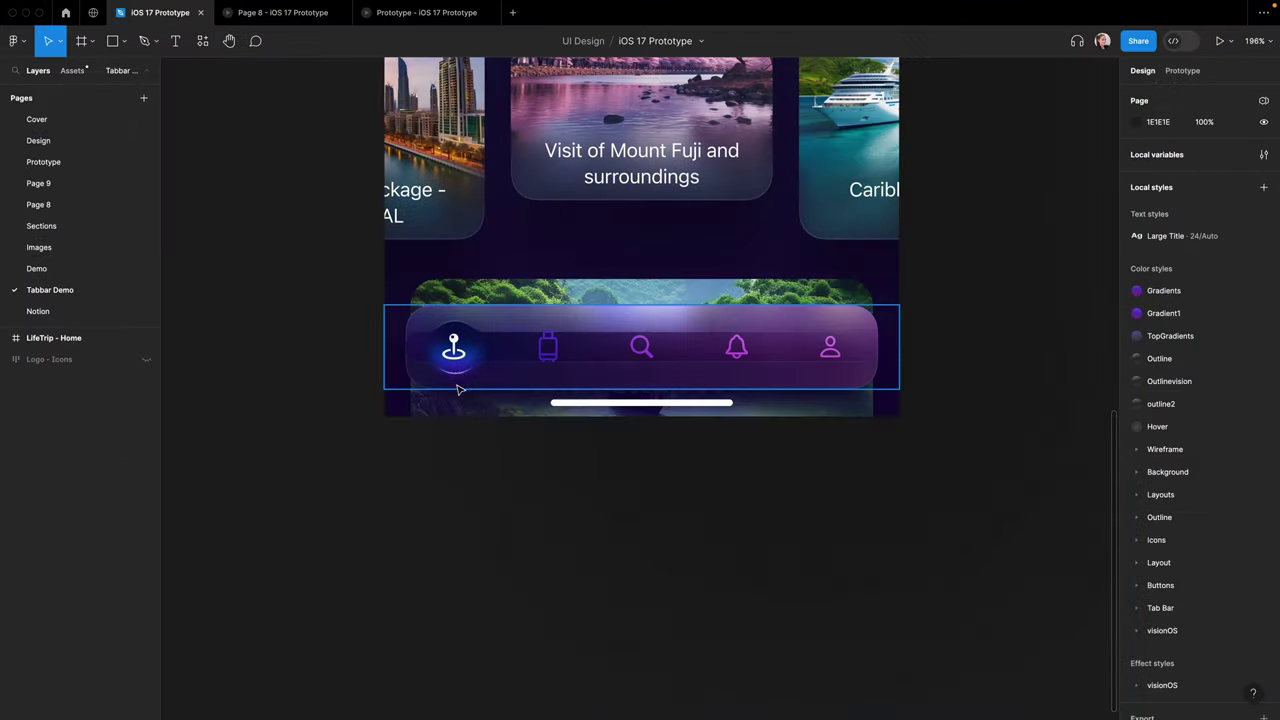
- Duplicate the first tab's pin icon frame from the tab bar onto the empty canvas below the home screen
{"action": "double_click", "coordinate": [455, 351]}
{"action": "double_click", "coordinate": [455, 351]}
{"action": "double_click", "coordinate": [455, 351]}
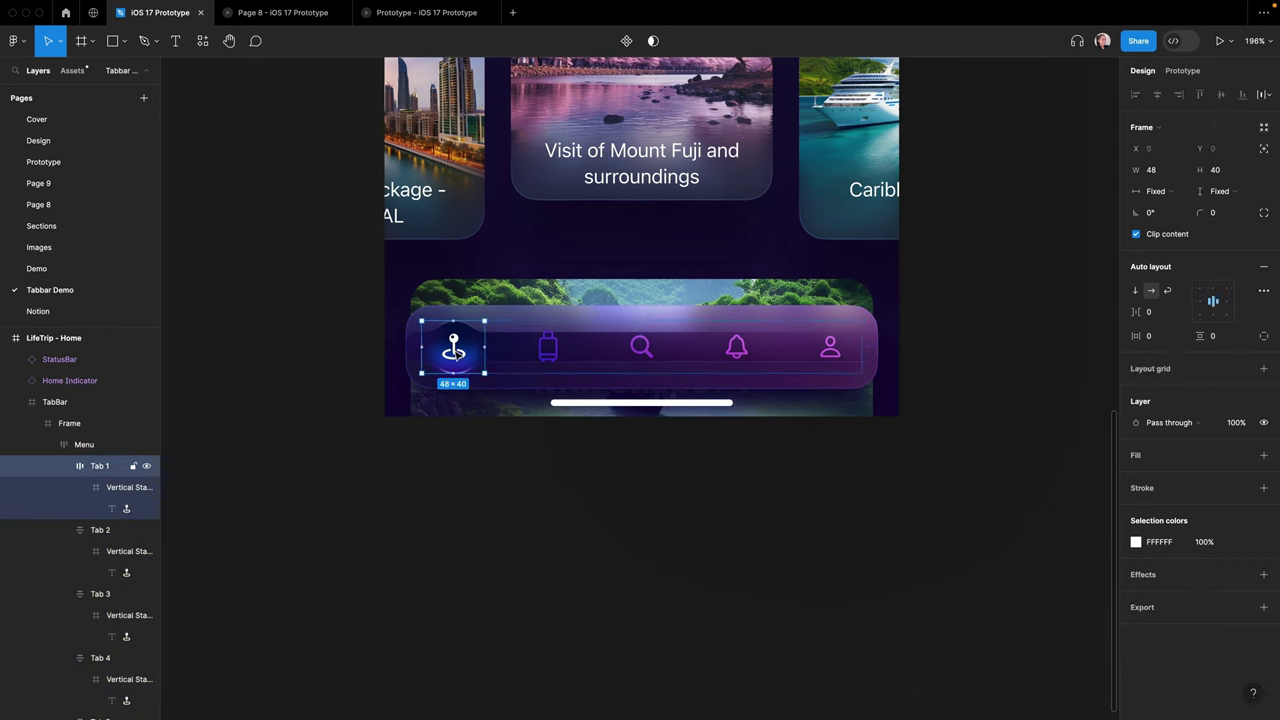
{"action": "double_click", "coordinate": [455, 351]}
{"action": "left_click_drag", "start_coordinate": [455, 345], "coordinate": [465, 547]}
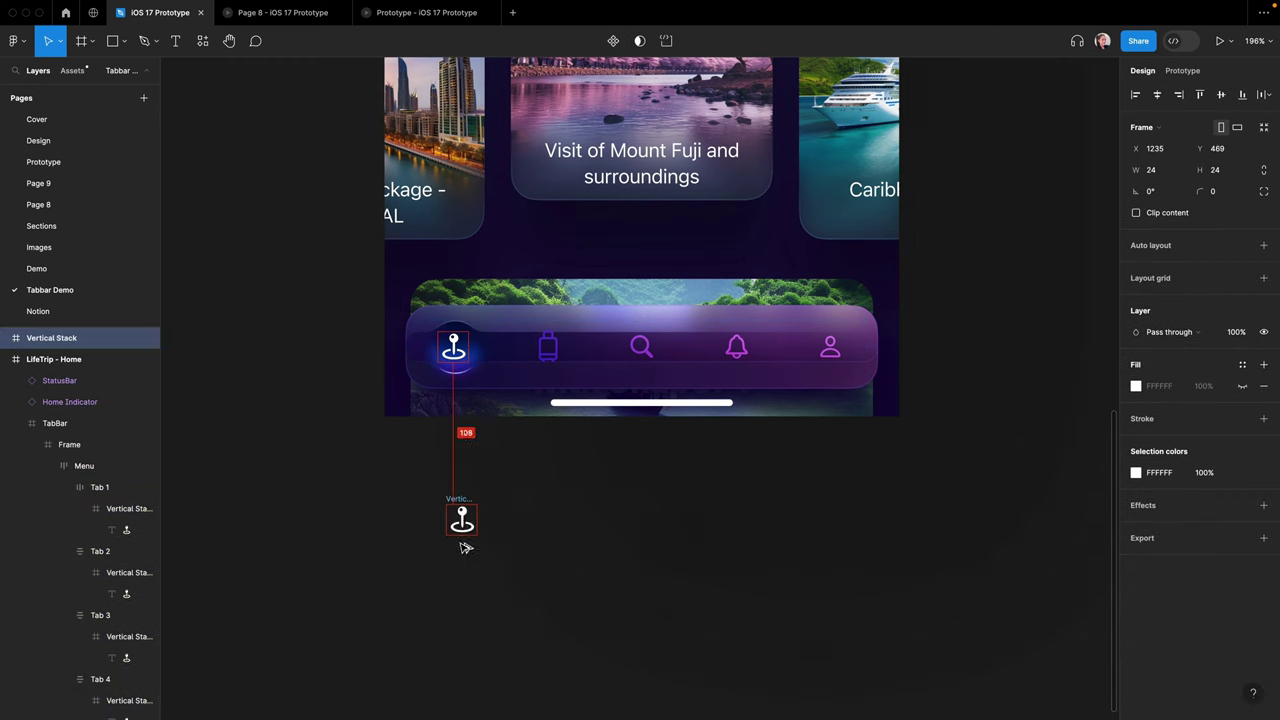
{"action": "left_click", "coordinate": [563, 594]}
- Add a second fill to the duplicated pin icon and set it to white (FFFFFF) at 50% opacity
{"action": "scroll", "coordinate": [409, 606], "scroll_direction": "up", "scroll_amount": 10}
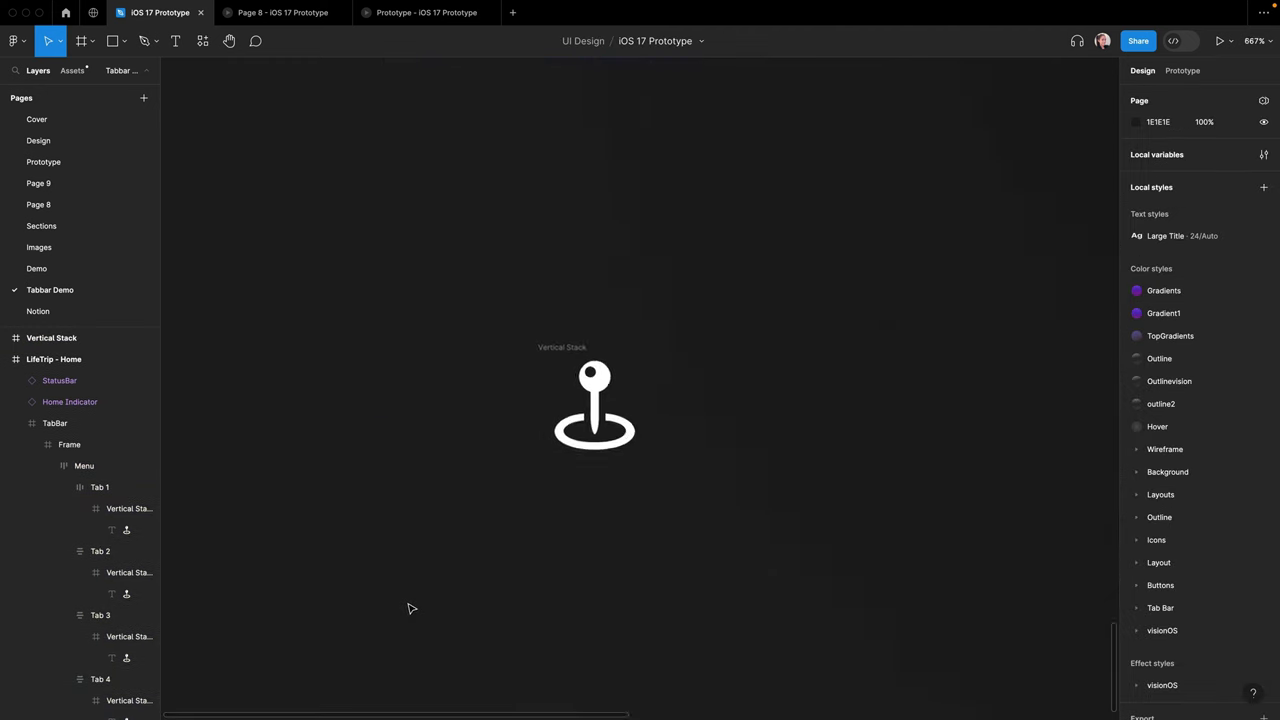
{"action": "left_click", "coordinate": [576, 317]}
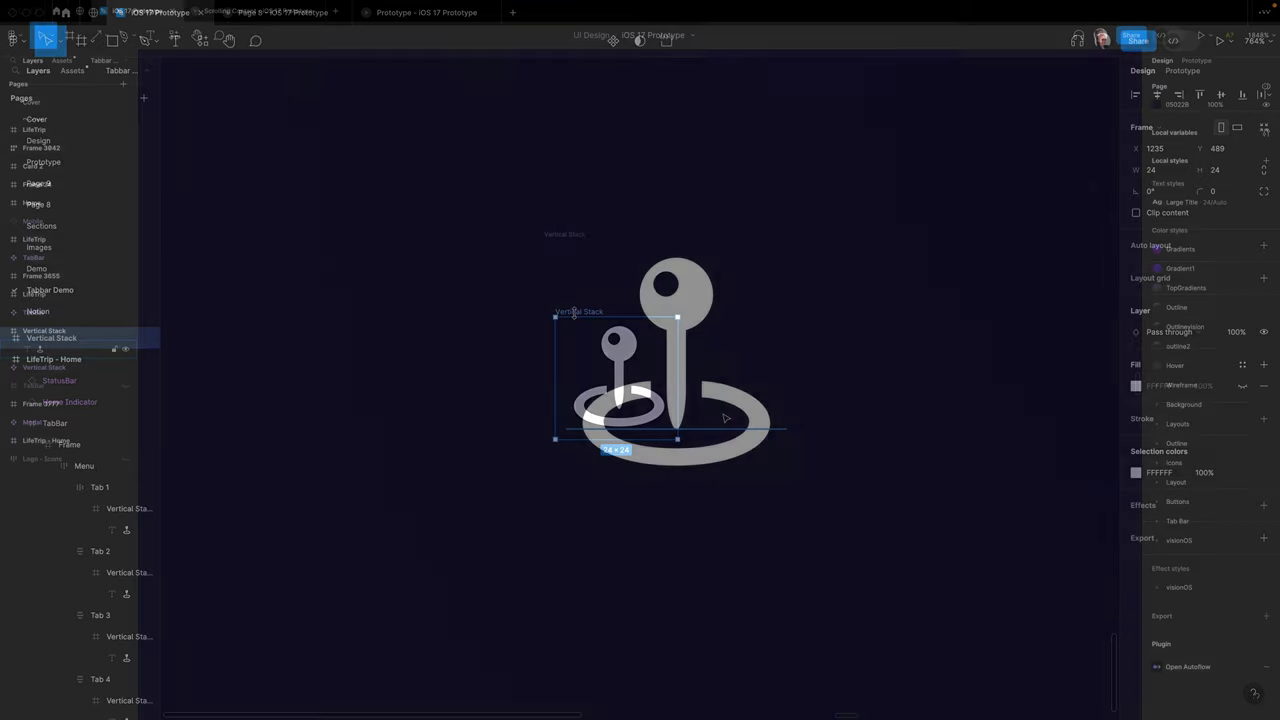
{"action": "left_click", "coordinate": [1266, 414]}
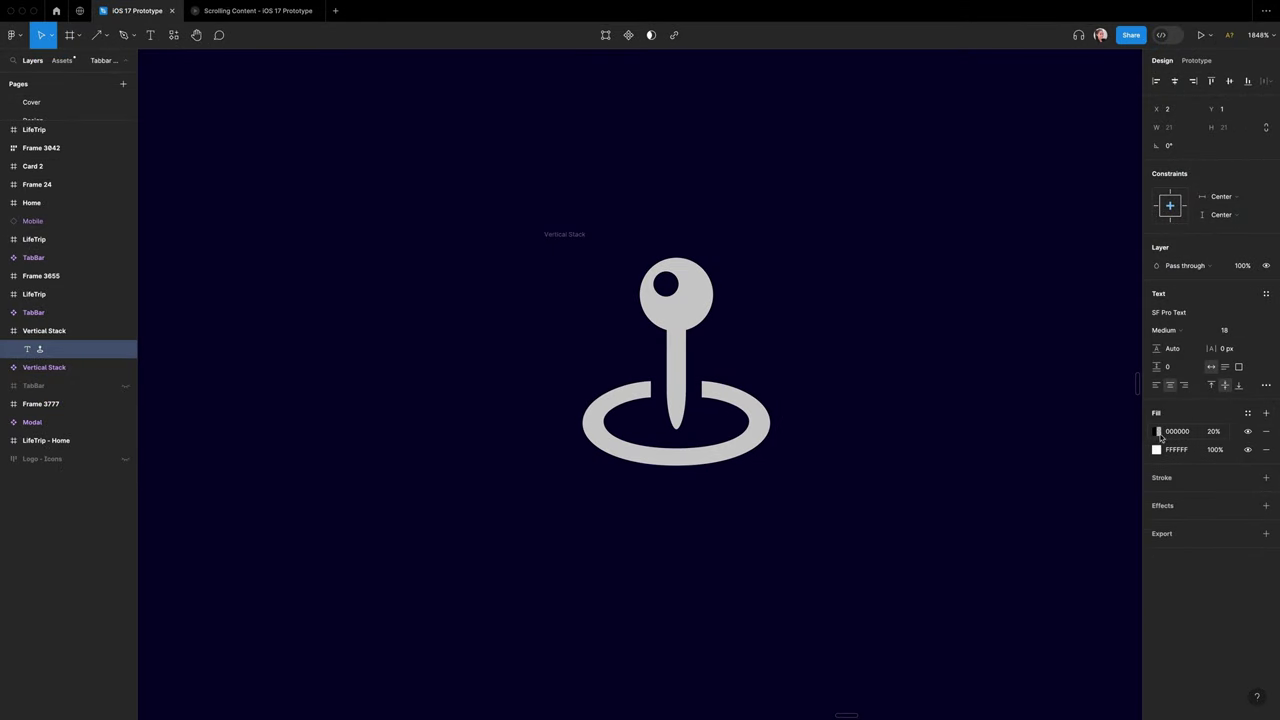
{"action": "left_click", "coordinate": [1157, 432]}
{"action": "left_click_drag", "start_coordinate": [1040, 450], "coordinate": [914, 386]}
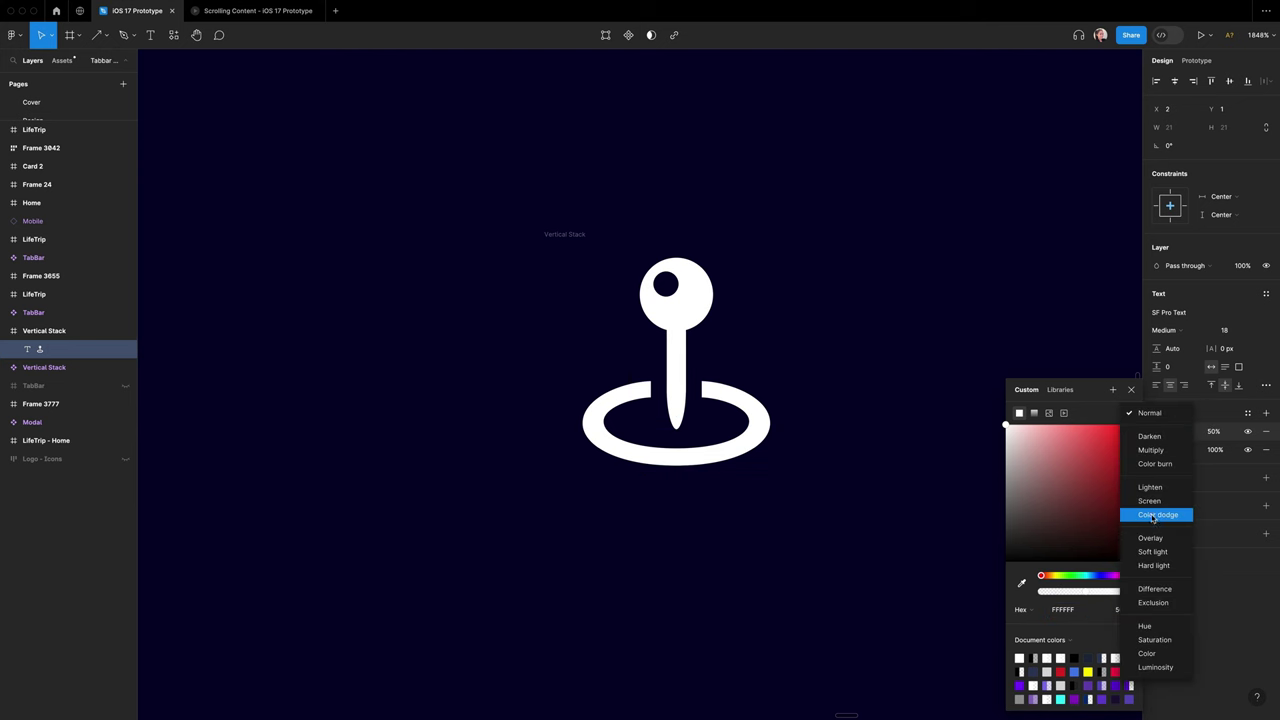
- Set the blend mode of both white fills on the pin icon to Overlay
{"action": "left_click", "coordinate": [1150, 537]}
{"action": "left_click", "coordinate": [1157, 450]}
{"action": "left_click", "coordinate": [1129, 413]}
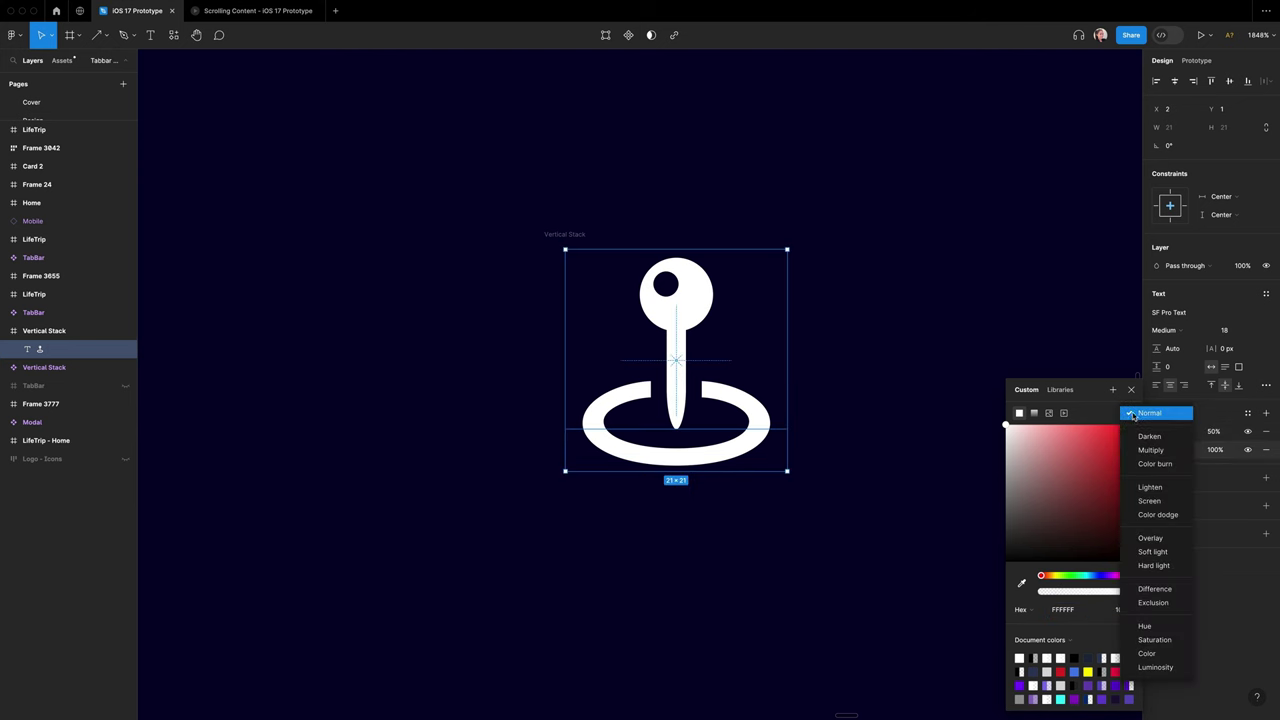
{"action": "left_click", "coordinate": [1155, 511]}
{"action": "left_click", "coordinate": [1131, 390]}
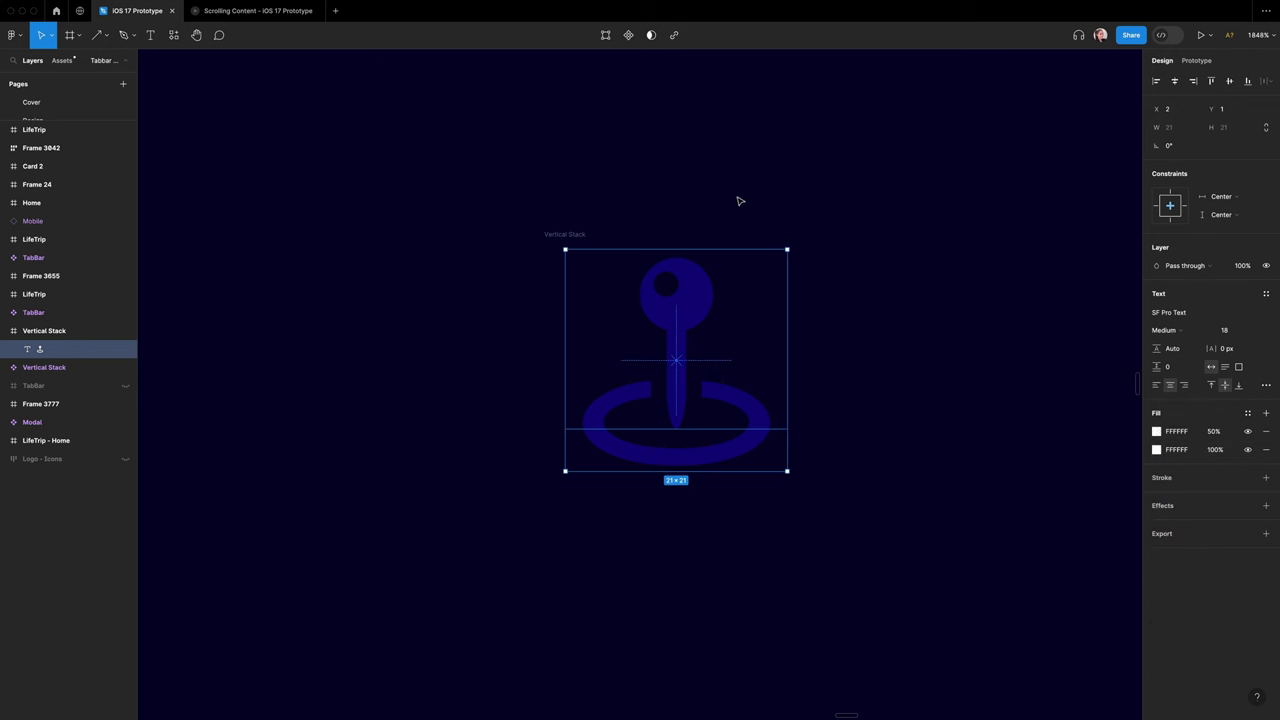
- Convert the pin icon into a component and add a second variant
{"action": "left_click", "coordinate": [628, 36]}
{"action": "left_click", "coordinate": [628, 36]}
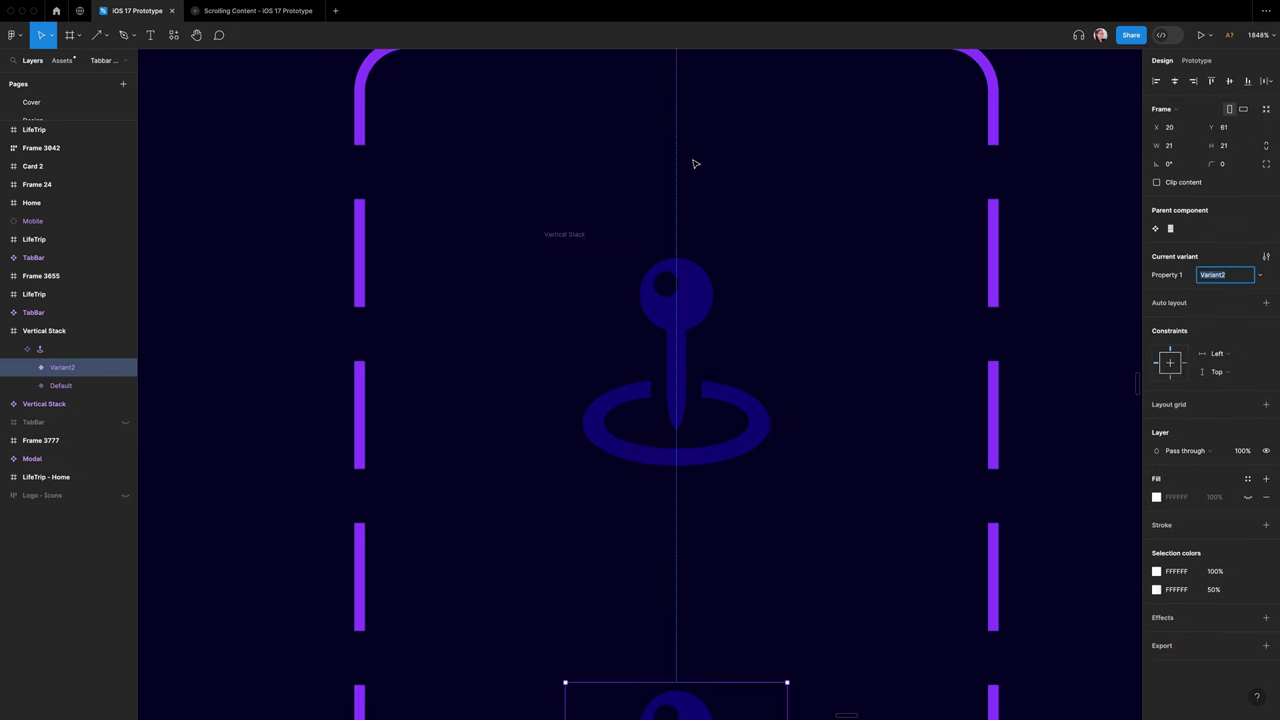
- Open the blend mode options of the 50% white fill on the second variant's icon
{"action": "double_click", "coordinate": [686, 516]}
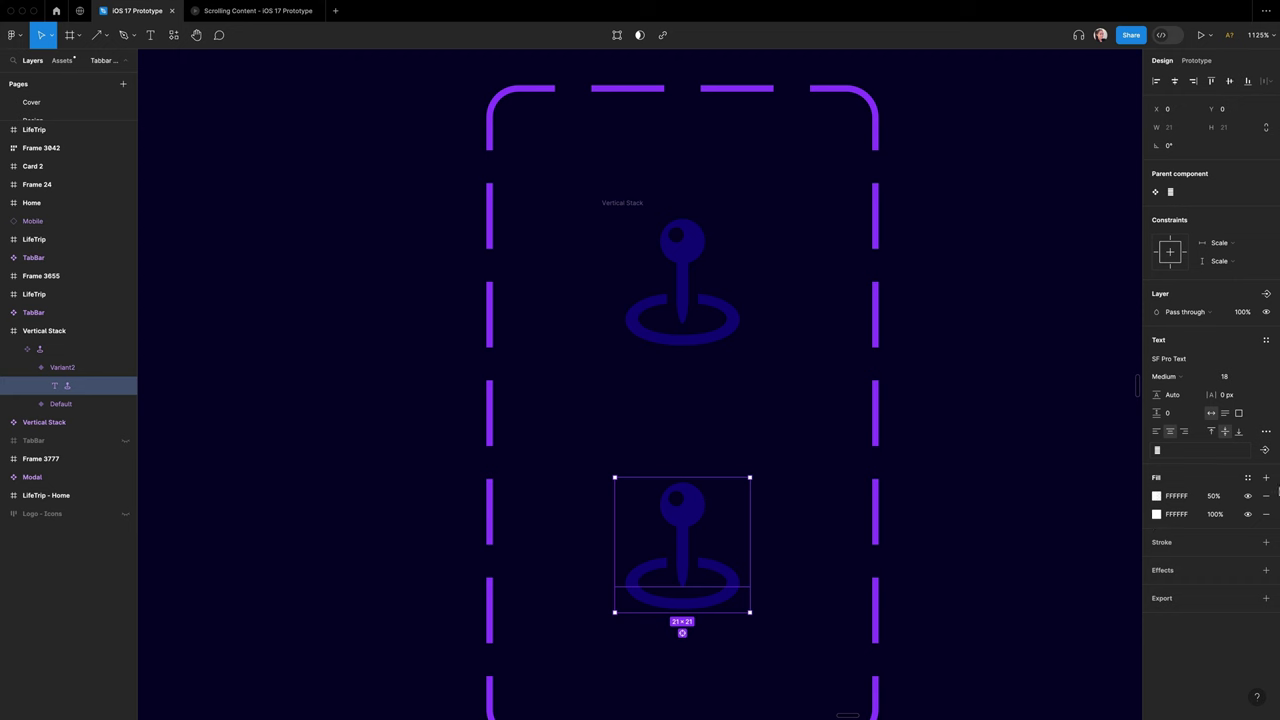
{"action": "left_click", "coordinate": [1157, 497]}
{"action": "left_click", "coordinate": [1131, 413]}
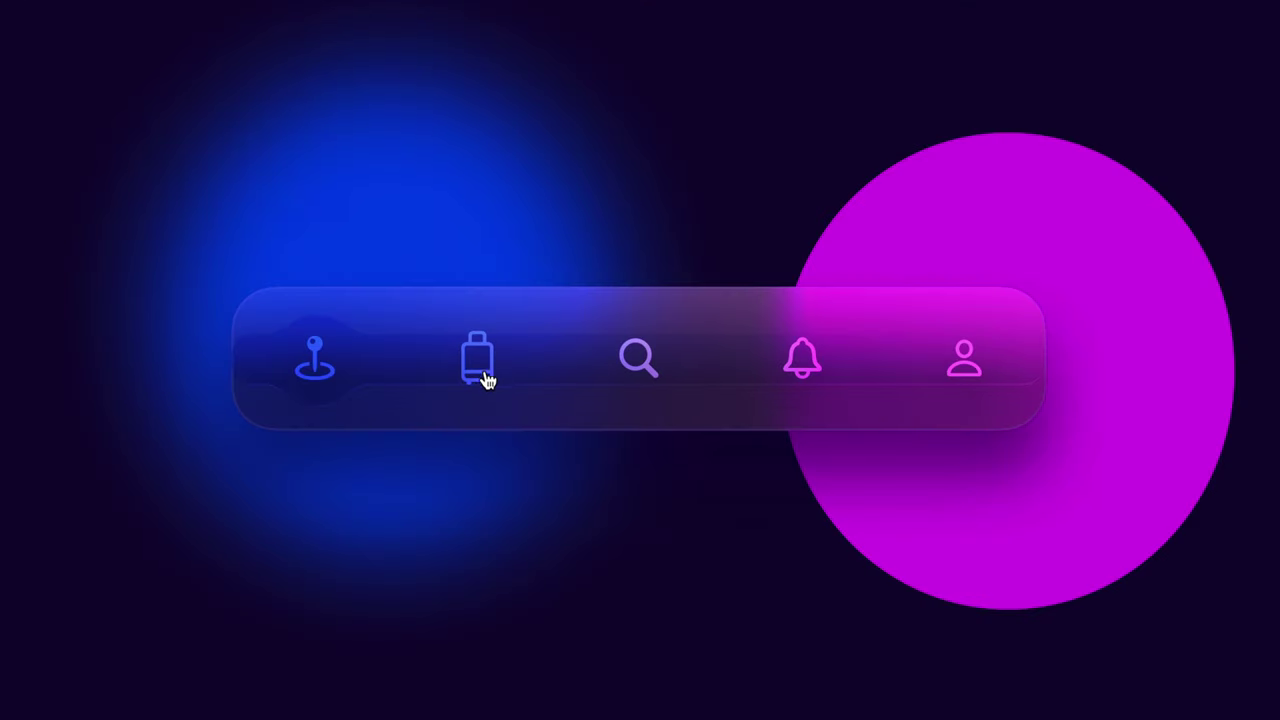
- Preview the tab bar over the blue and magenta shapes by switching through the suitcase, search, bell and profile tabs
{"action": "left_click", "coordinate": [486, 380]}
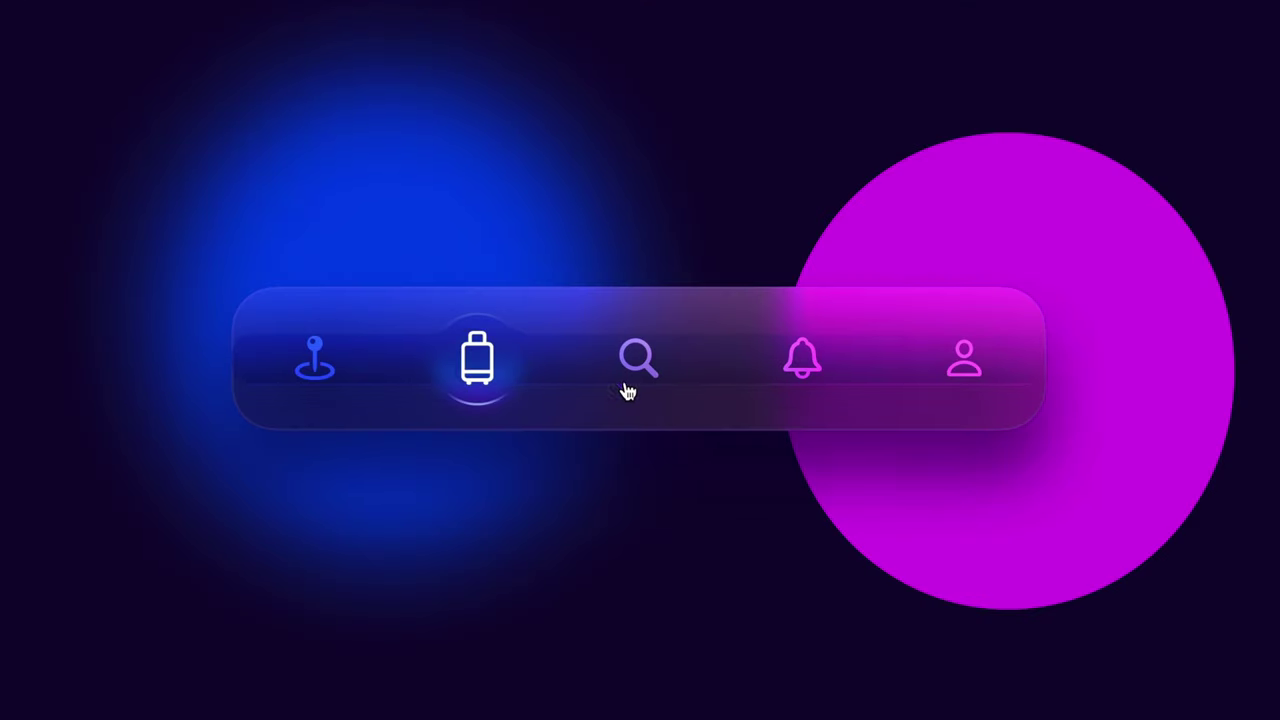
{"action": "left_click", "coordinate": [659, 379]}
{"action": "left_click", "coordinate": [818, 377]}
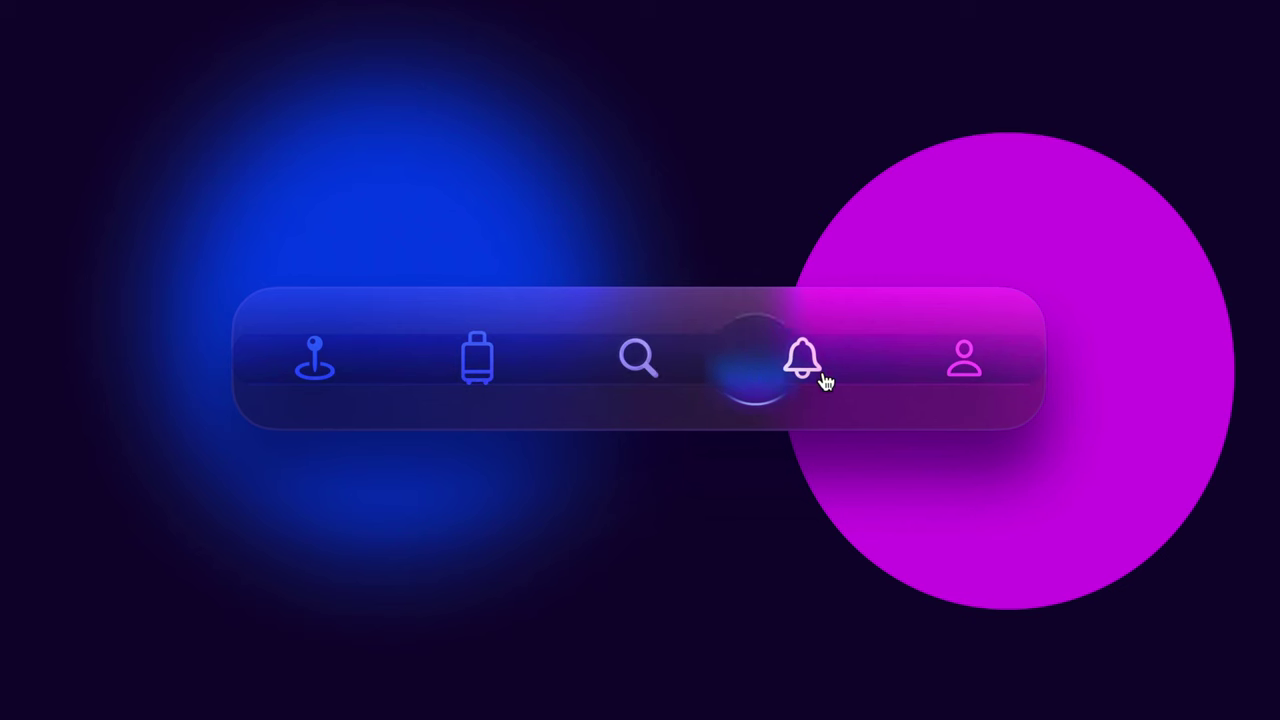
{"action": "left_click", "coordinate": [972, 372]}
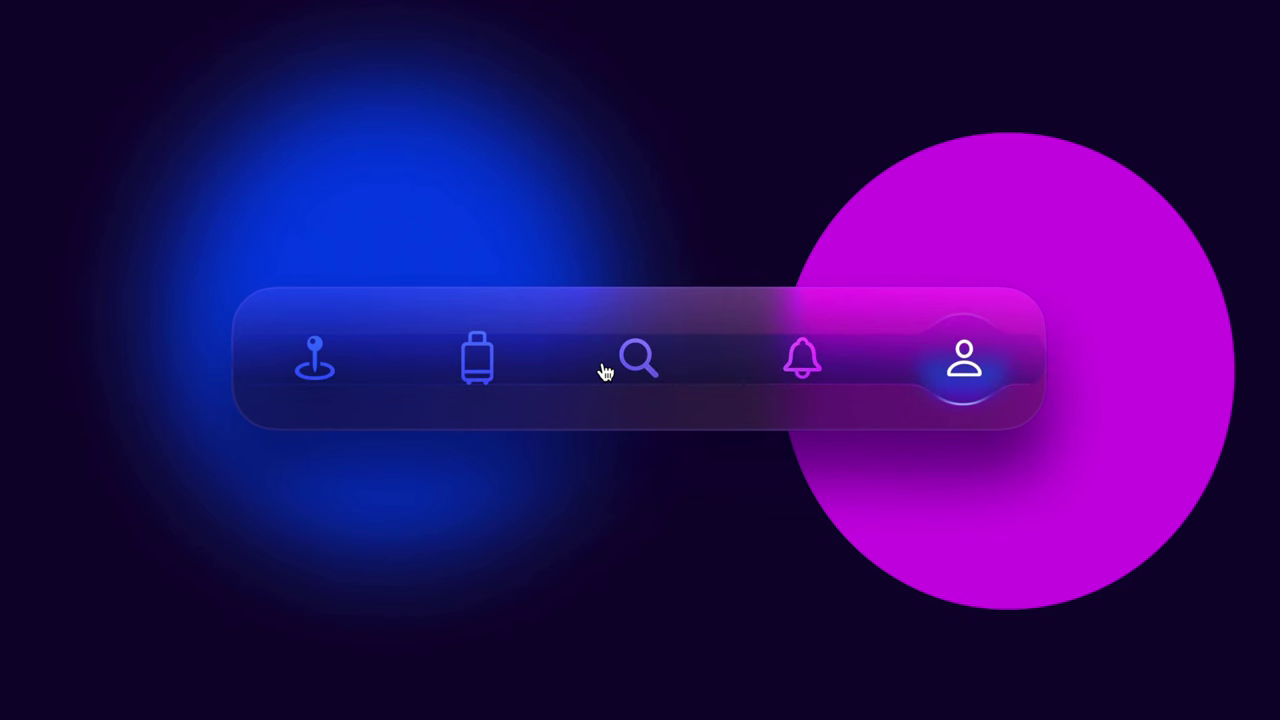
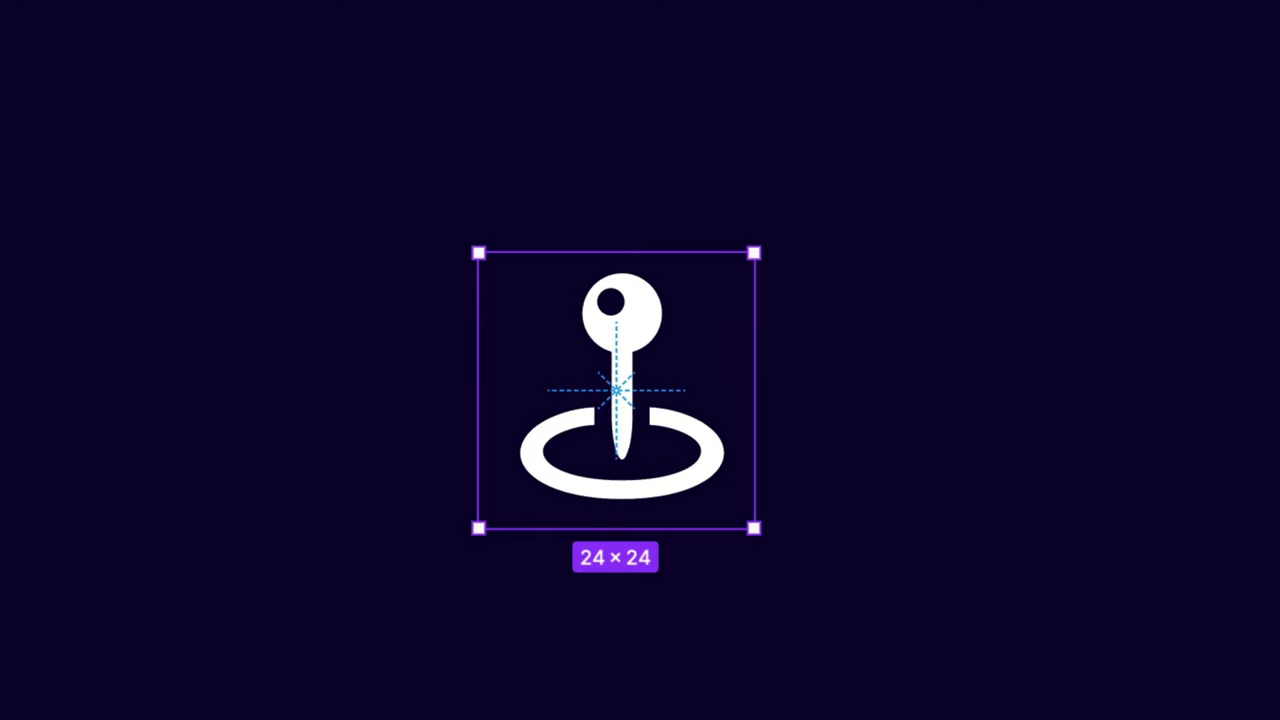
- Rename the component's variant property to Selected, with value False for the dimmed icon and True for the white icon
{"action": "double_click", "coordinate": [1184, 256]}
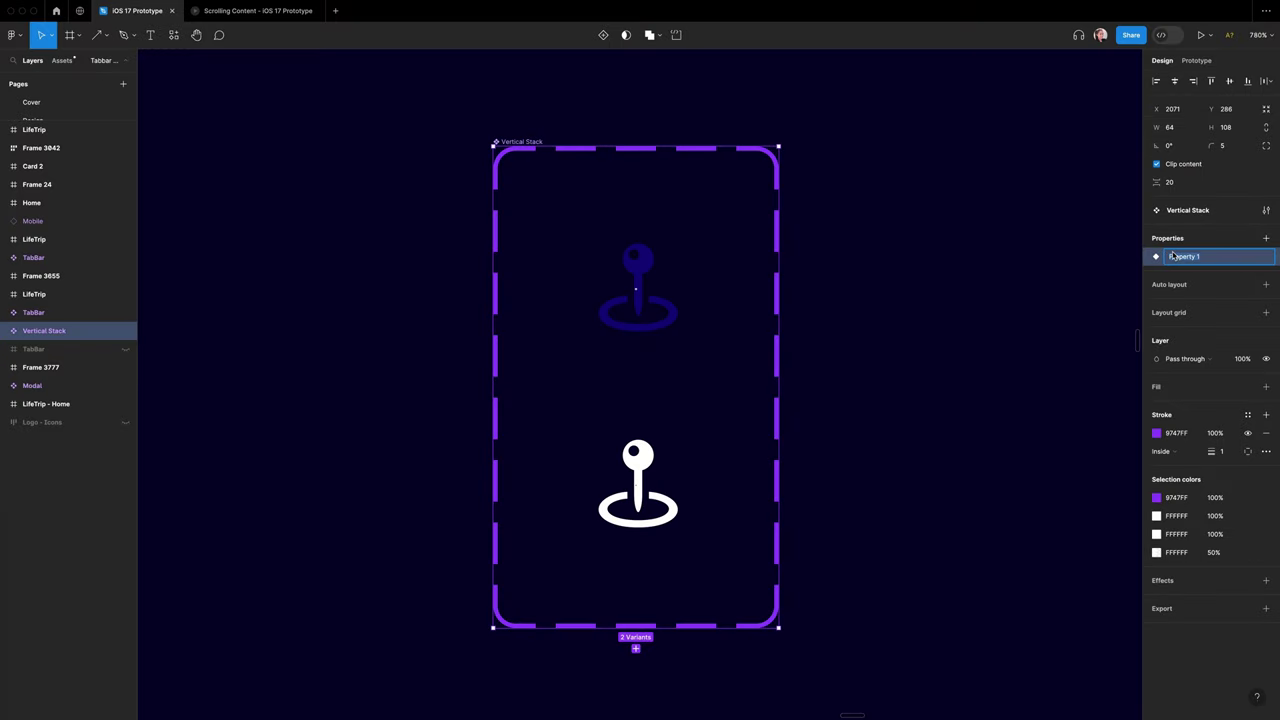
{"action": "key", "text": "Return"}
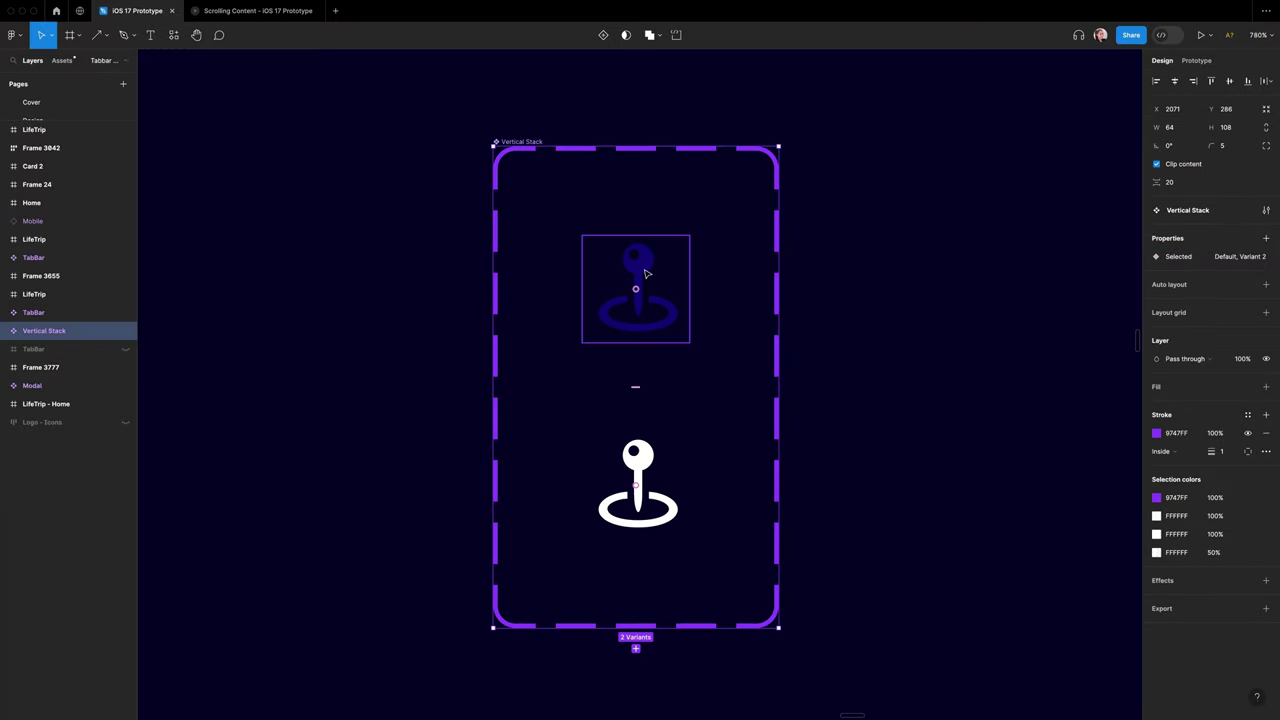
{"action": "left_click", "coordinate": [646, 274]}
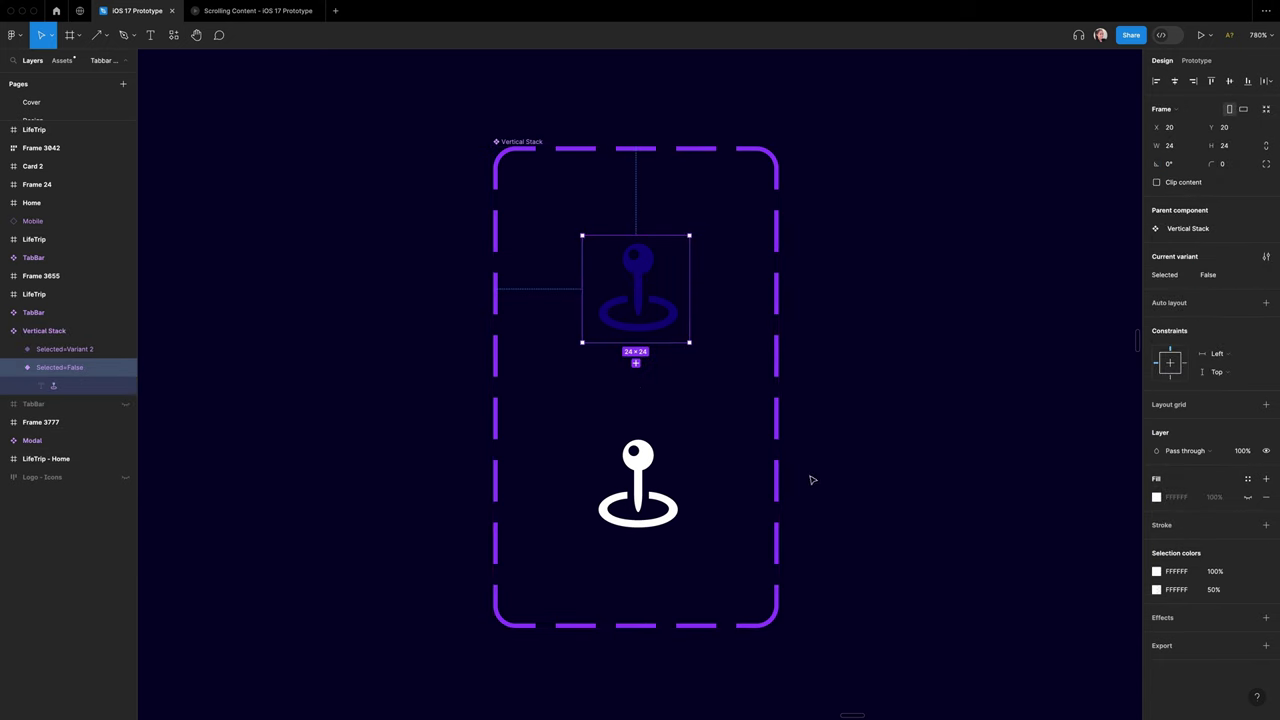
{"action": "left_click", "coordinate": [638, 482]}
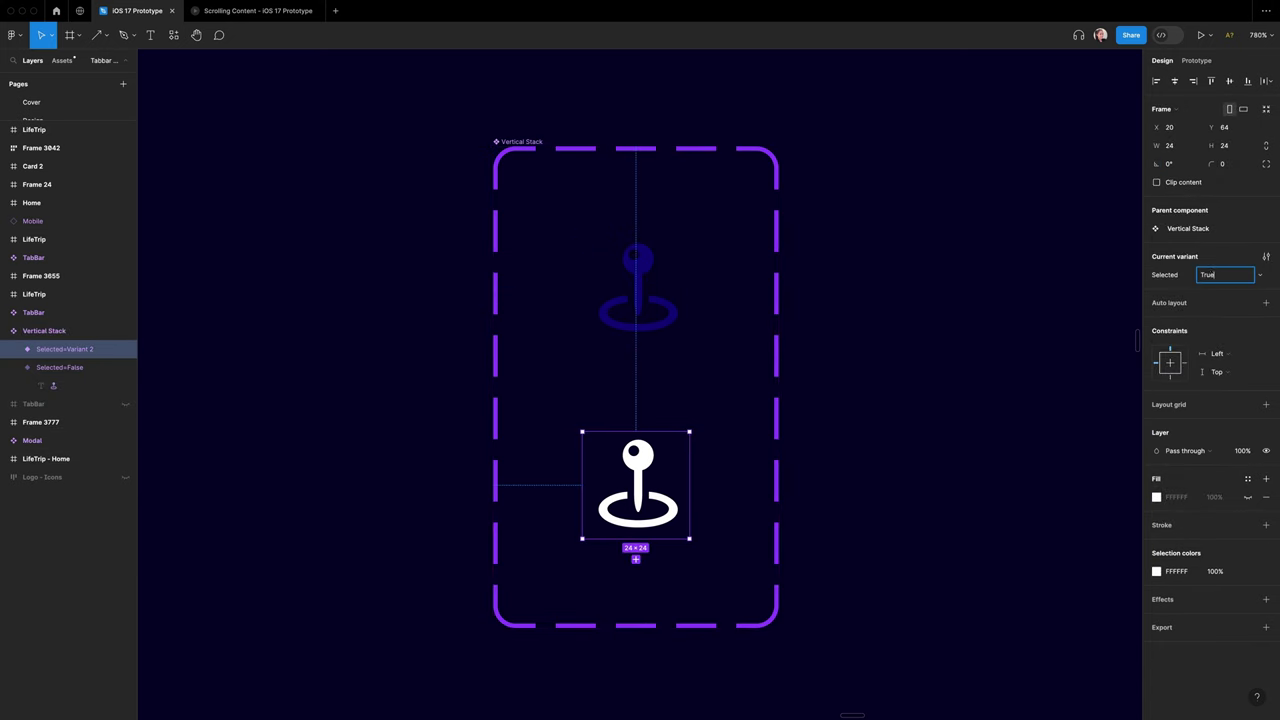
{"action": "left_click", "coordinate": [885, 367]}
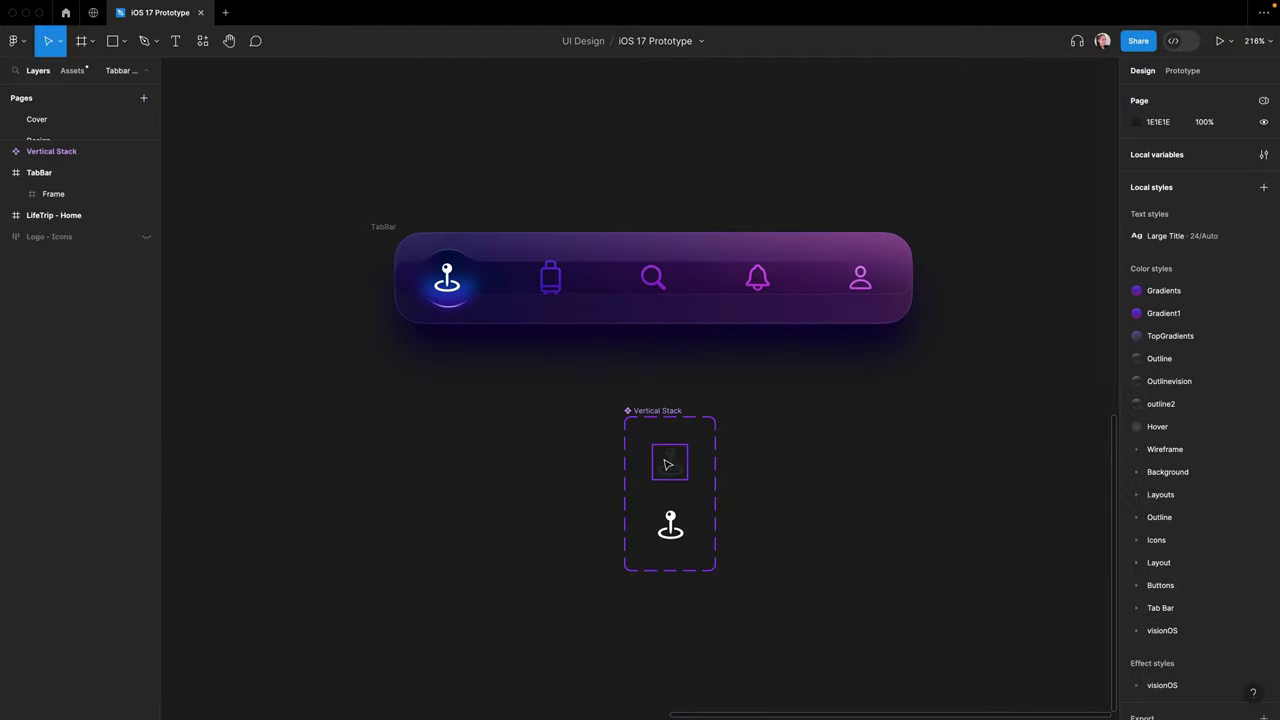
- Copy the dimmed icon variant and paste it in place of the pin icon in the tab bar's first tab
{"action": "left_click", "coordinate": [668, 463]}
{"action": "double_click", "coordinate": [452, 283]}
{"action": "double_click", "coordinate": [450, 287]}
{"action": "double_click", "coordinate": [450, 287]}
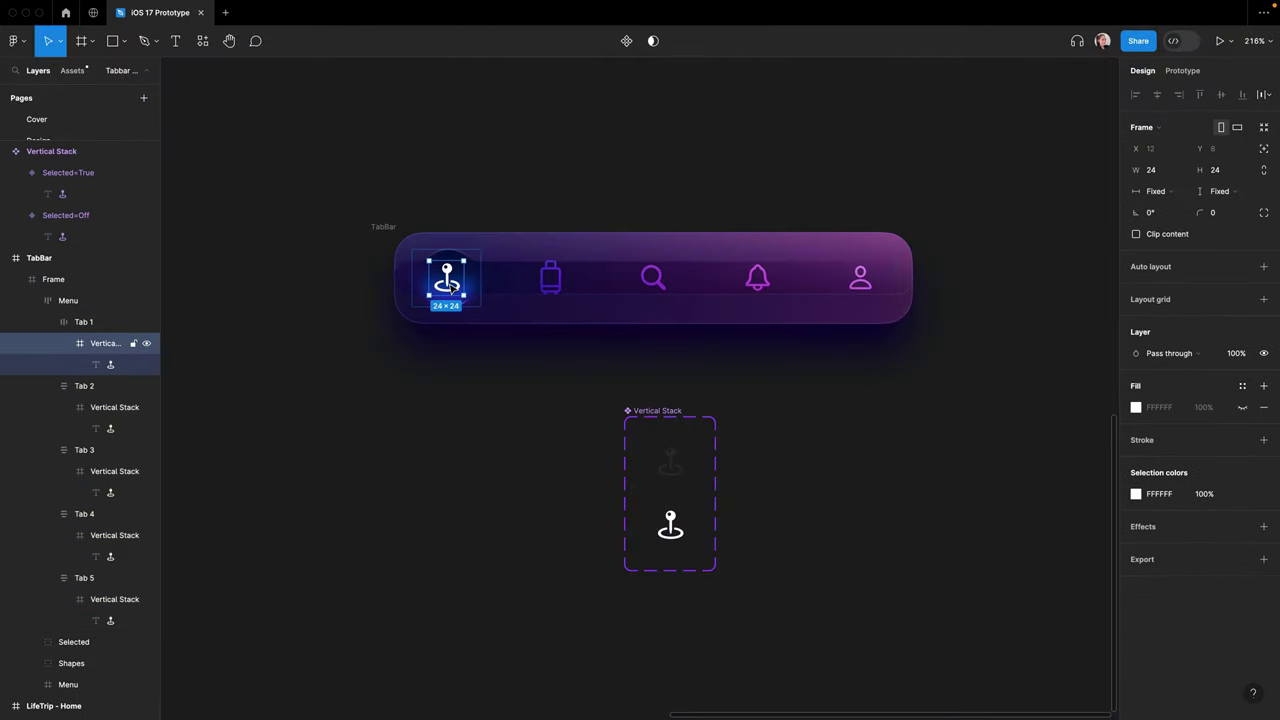
{"action": "right_click", "coordinate": [450, 285]}
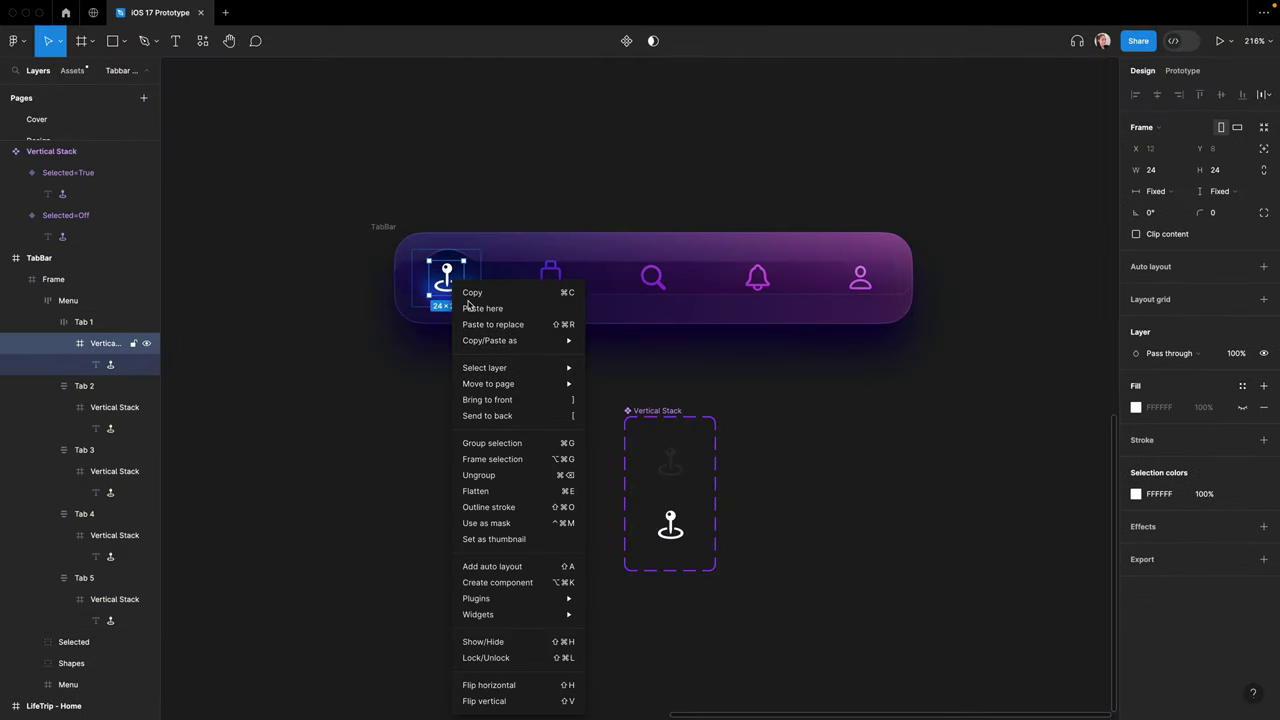
{"action": "left_click", "coordinate": [556, 326]}
{"action": "left_click", "coordinate": [540, 397]}
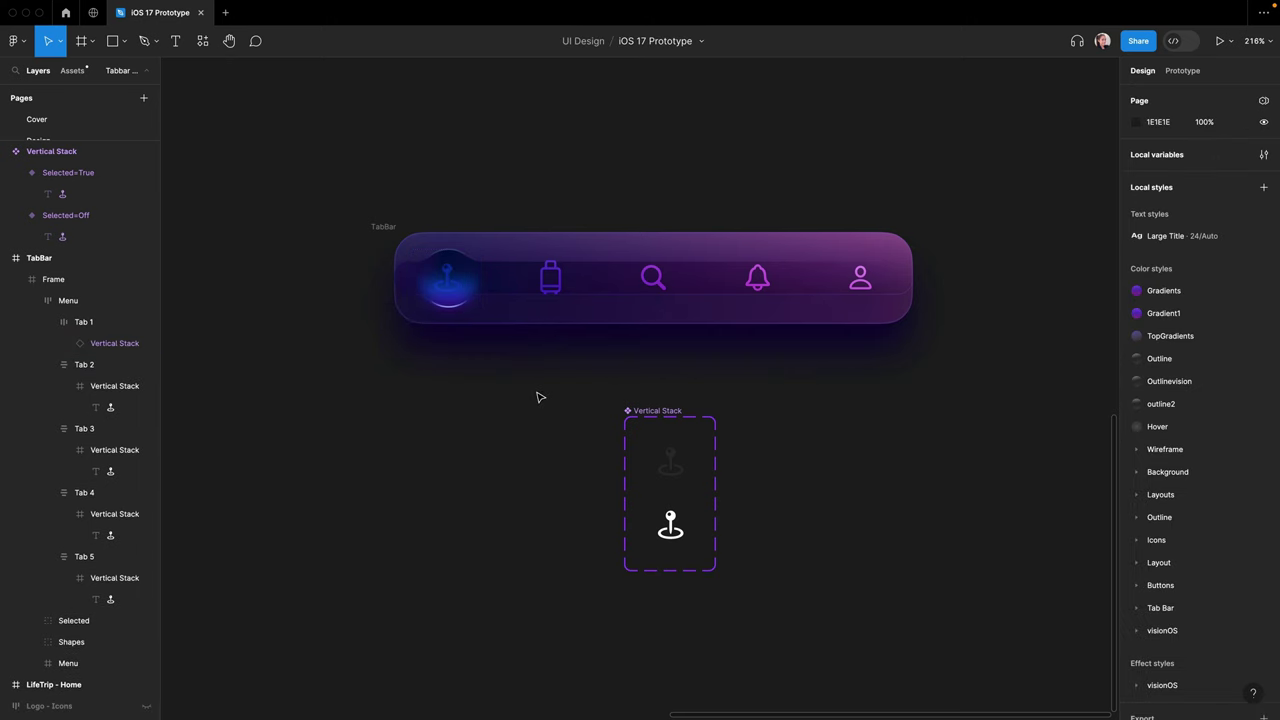
- Replace the suitcase, search, bell and profile icons in the tab bar with the copied dimmed icon variant
{"action": "double_click", "coordinate": [550, 280]}
{"action": "double_click", "coordinate": [550, 280]}
{"action": "right_click", "coordinate": [550, 280]}
{"action": "left_click", "coordinate": [600, 326]}
{"action": "double_click", "coordinate": [652, 280]}
{"action": "right_click", "coordinate": [654, 282]}
{"action": "left_click", "coordinate": [700, 326]}
{"action": "double_click", "coordinate": [753, 285]}
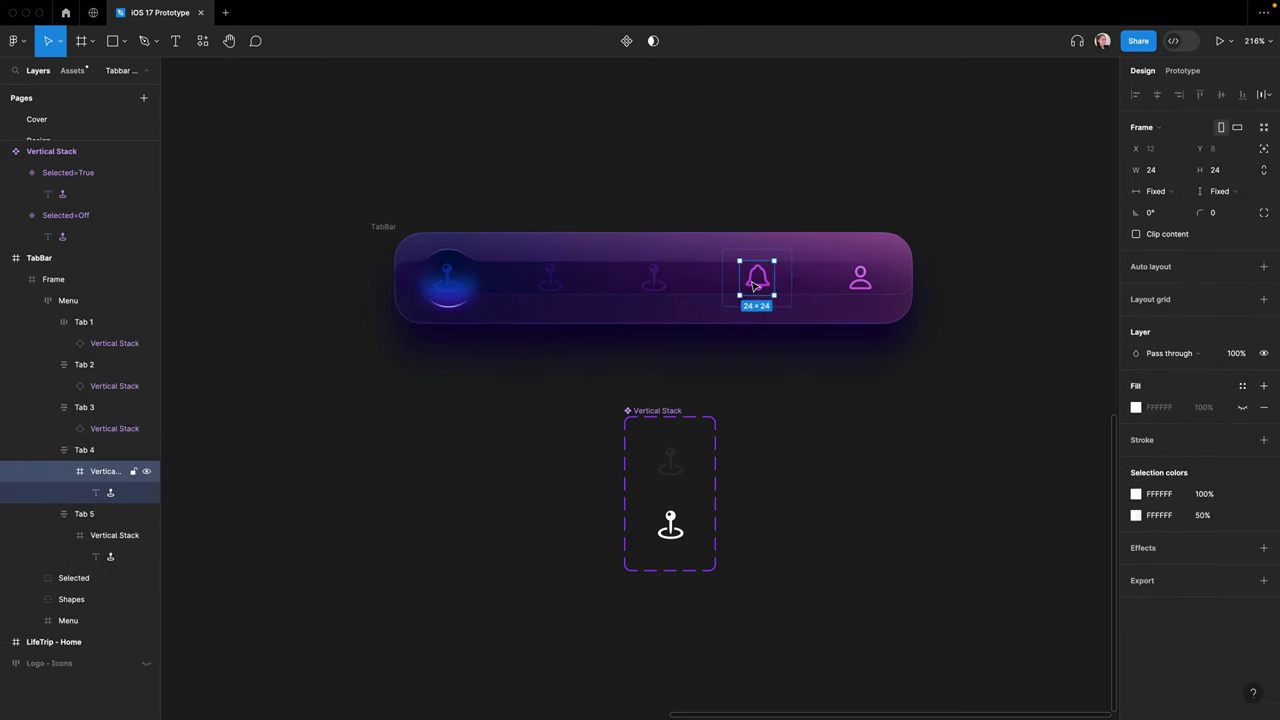
{"action": "key", "text": "super+shift+r"}
{"action": "right_click", "coordinate": [856, 276]}
{"action": "left_click", "coordinate": [902, 320]}
- Copy the search, bell and profile glyphs from the upper tab bar into tabs 3, 4 and 5 of the lower tab bar
{"action": "left_click", "coordinate": [550, 278]}
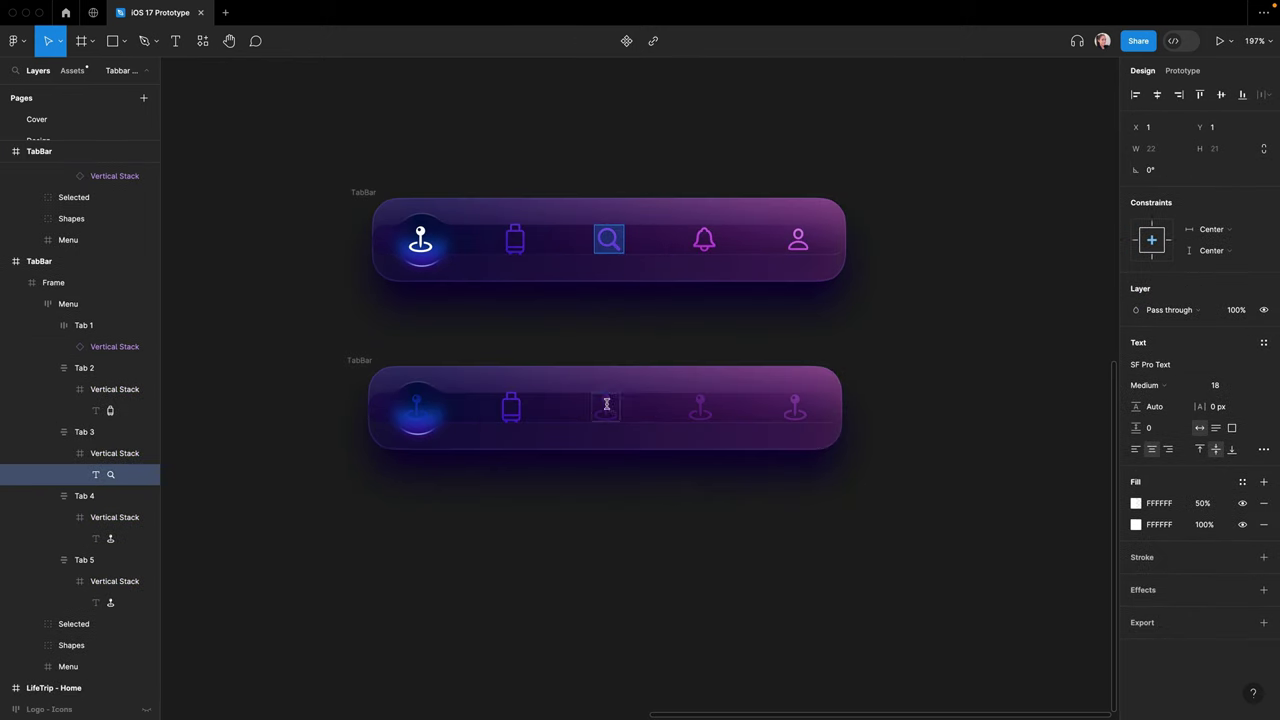
{"action": "double_click", "coordinate": [607, 404]}
{"action": "key", "text": "super+v"}
{"action": "double_click", "coordinate": [704, 240]}
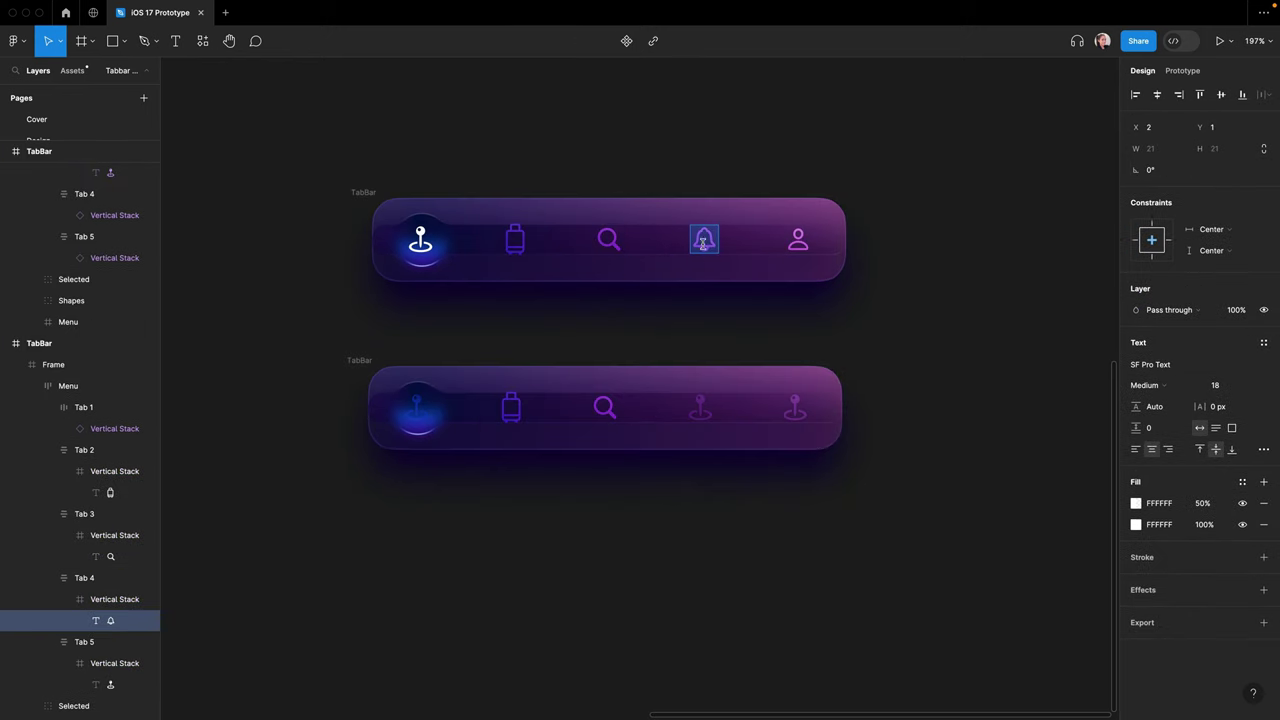
{"action": "double_click", "coordinate": [704, 402]}
{"action": "key", "text": "super+v"}
{"action": "double_click", "coordinate": [798, 240]}
{"action": "type", "text": "c"}
{"action": "key", "text": "super+v"}
{"action": "key", "text": "Escape"}
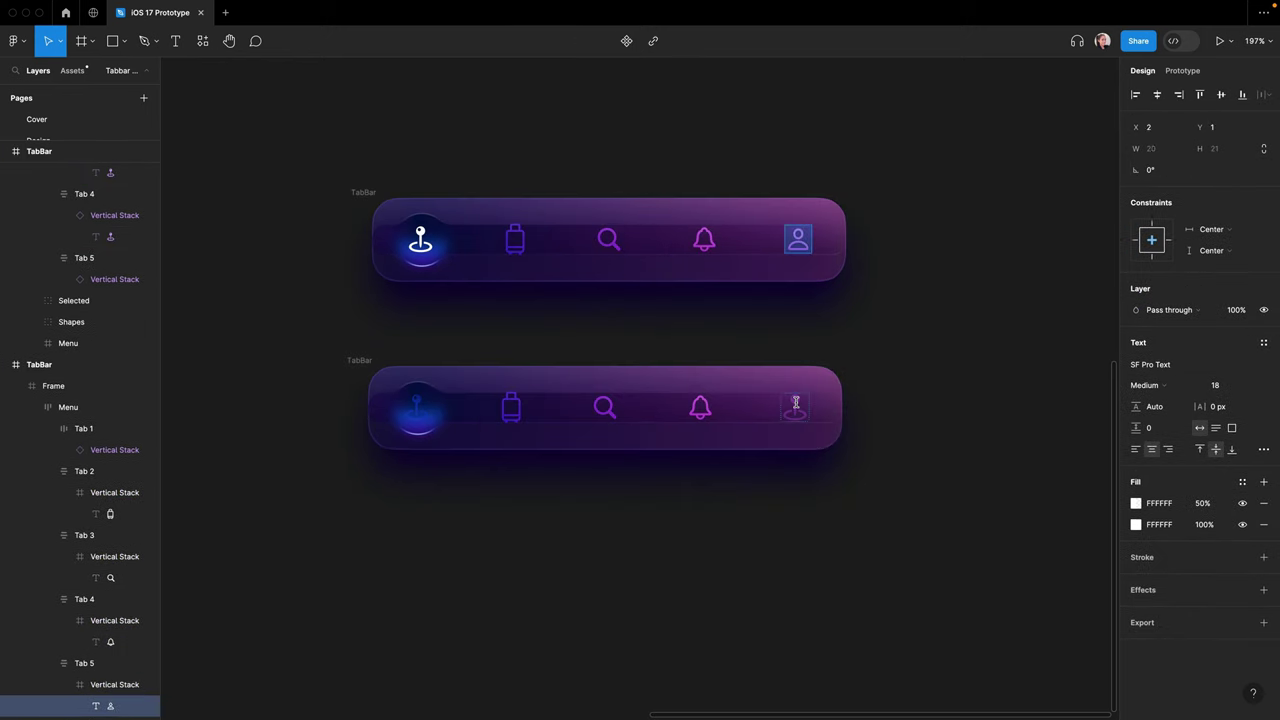
{"action": "left_click", "coordinate": [983, 380]}
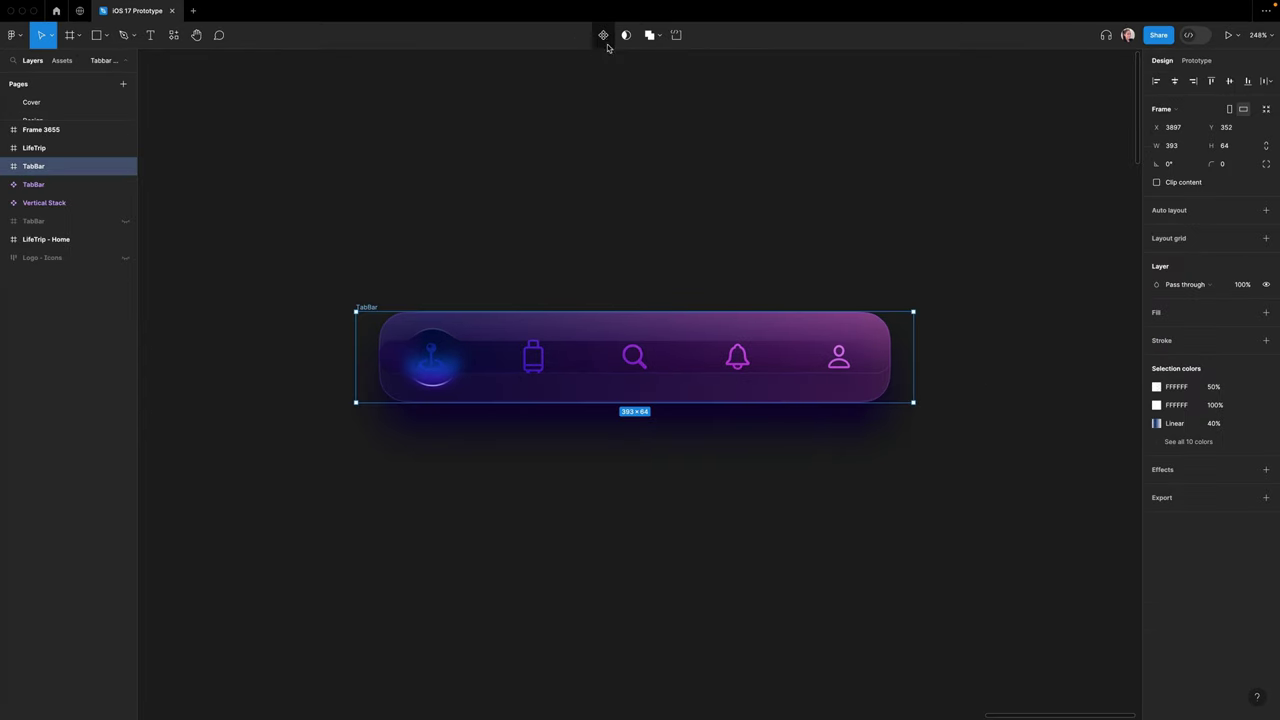
- Turn the tab bar into a component and hide its Selected highlight group
{"action": "left_click", "coordinate": [604, 36]}
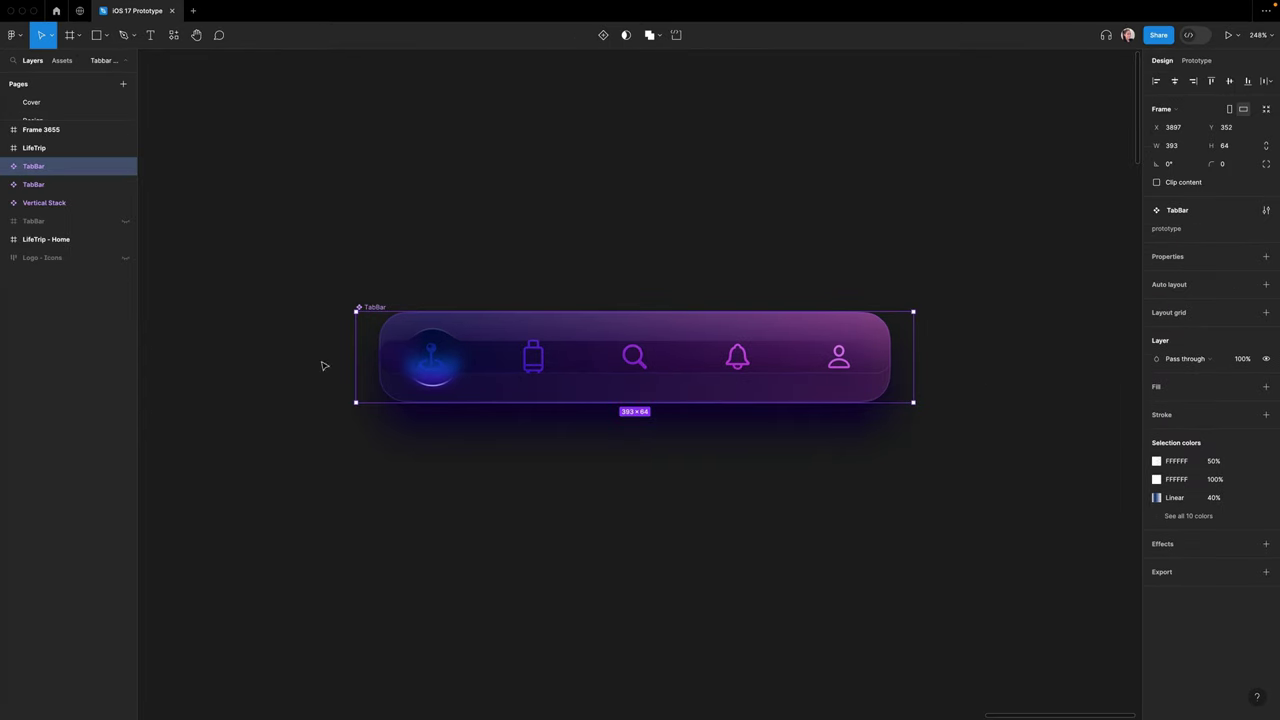
{"action": "double_click", "coordinate": [451, 351]}
{"action": "left_click", "coordinate": [125, 222]}
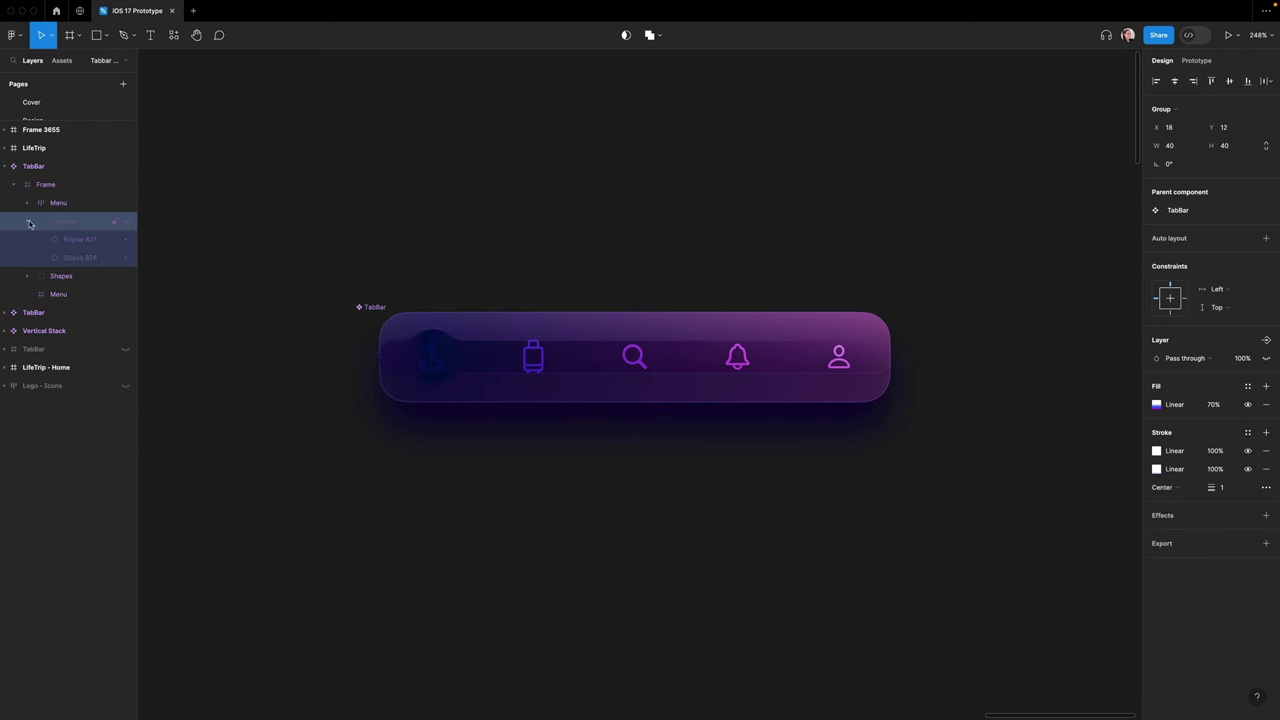
{"action": "left_click", "coordinate": [27, 225]}
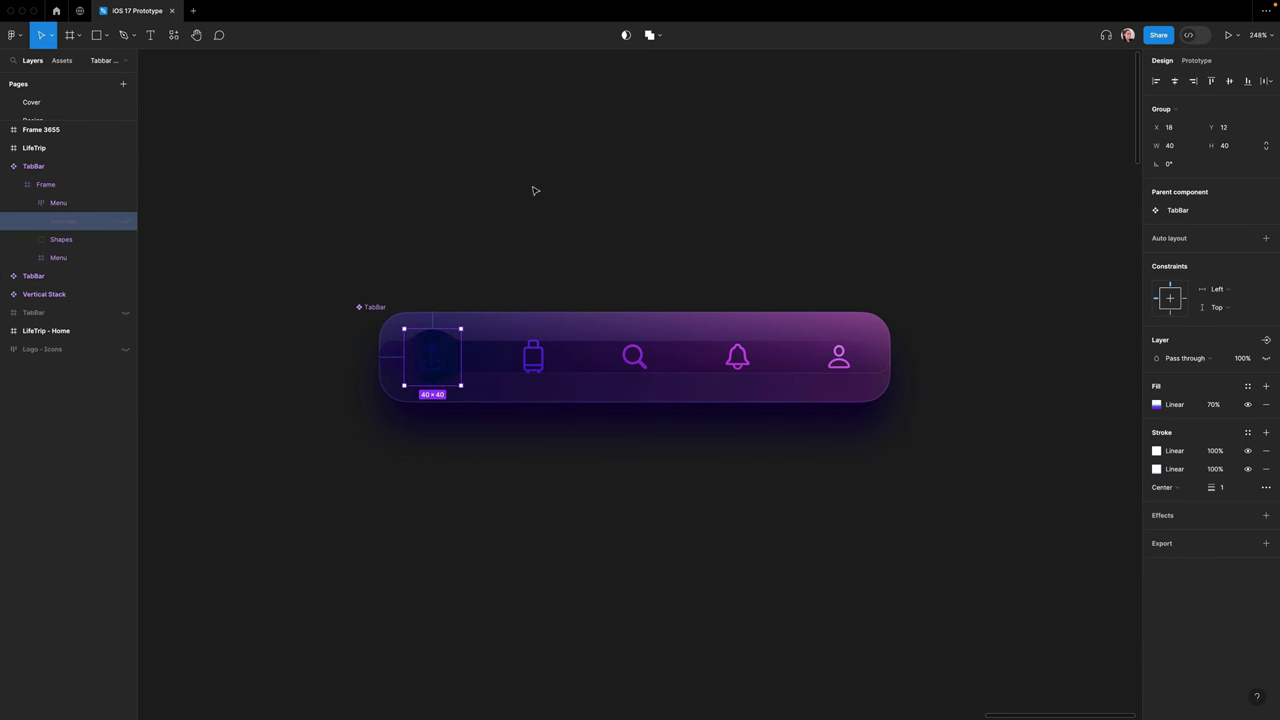
- Add a second variant to the tab bar component and turn on Selected for its pin icon
{"action": "left_click", "coordinate": [396, 304]}
{"action": "left_click", "coordinate": [605, 38]}
{"action": "left_click", "coordinate": [687, 199]}
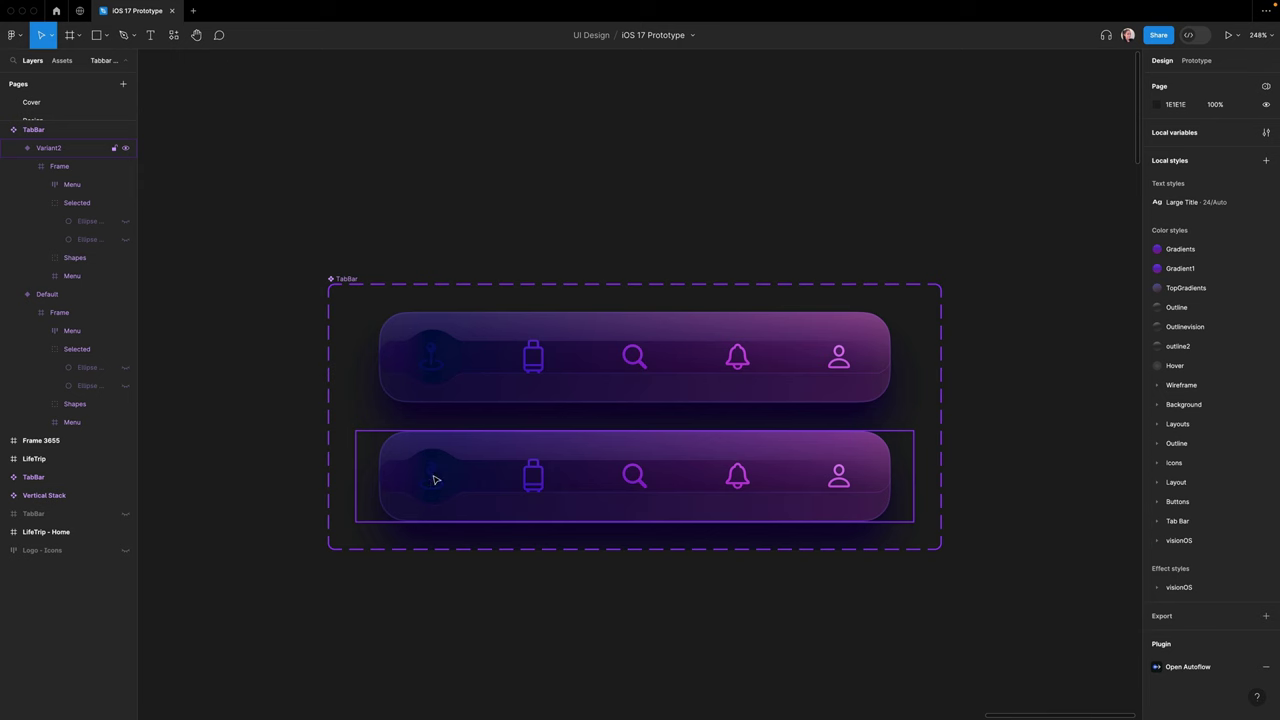
{"action": "left_click", "coordinate": [435, 480]}
{"action": "double_click", "coordinate": [434, 481]}
{"action": "double_click", "coordinate": [433, 482]}
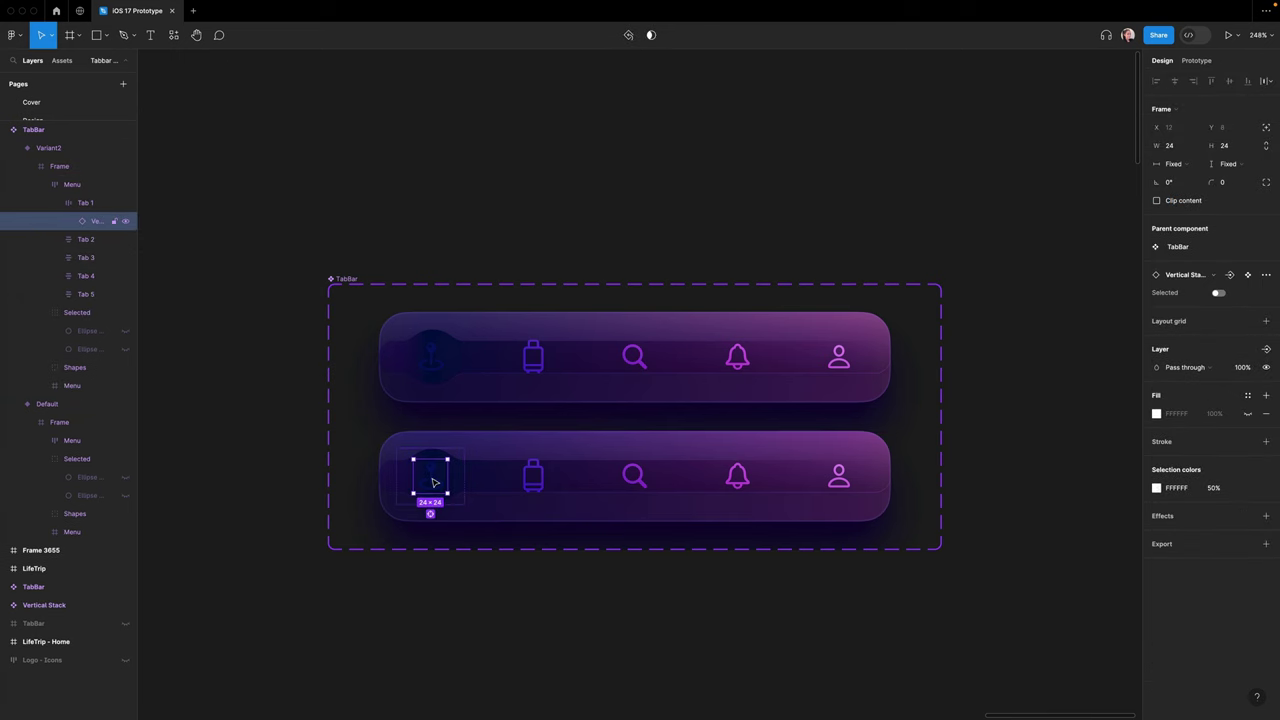
{"action": "left_click", "coordinate": [1218, 294]}
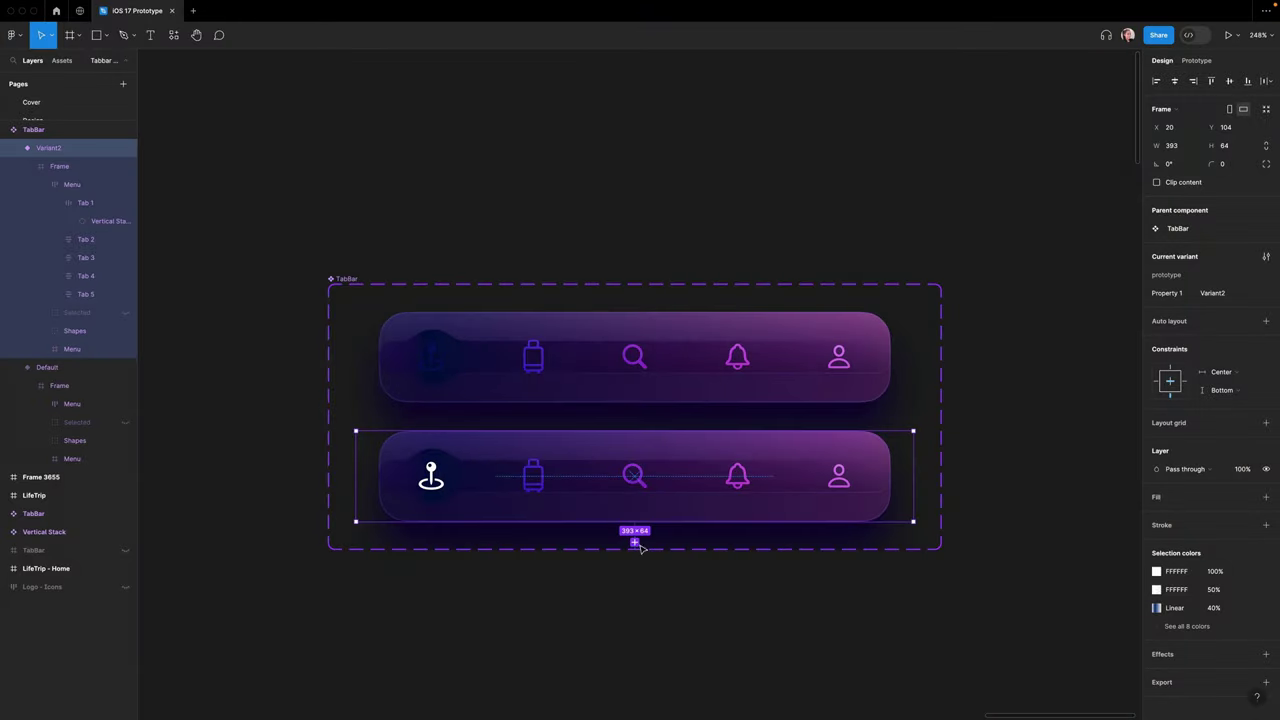
- Add a third tab bar variant, with Selected turned on for the suitcase icon and off for the pin icon
{"action": "left_click", "coordinate": [634, 540]}
{"action": "scroll", "coordinate": [634, 547], "scroll_direction": "down", "scroll_amount": 2}
{"action": "double_click", "coordinate": [534, 521]}
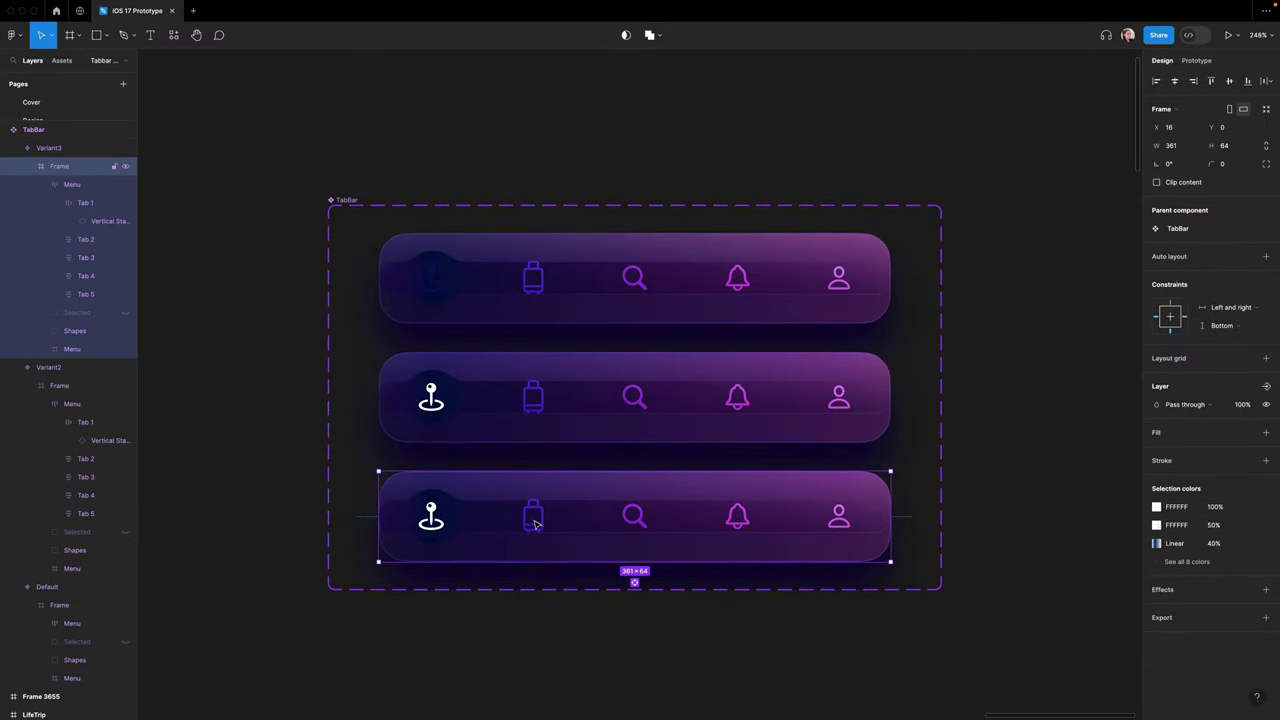
{"action": "double_click", "coordinate": [534, 522]}
{"action": "double_click", "coordinate": [534, 522]}
{"action": "double_click", "coordinate": [534, 522]}
{"action": "left_click", "coordinate": [1218, 293]}
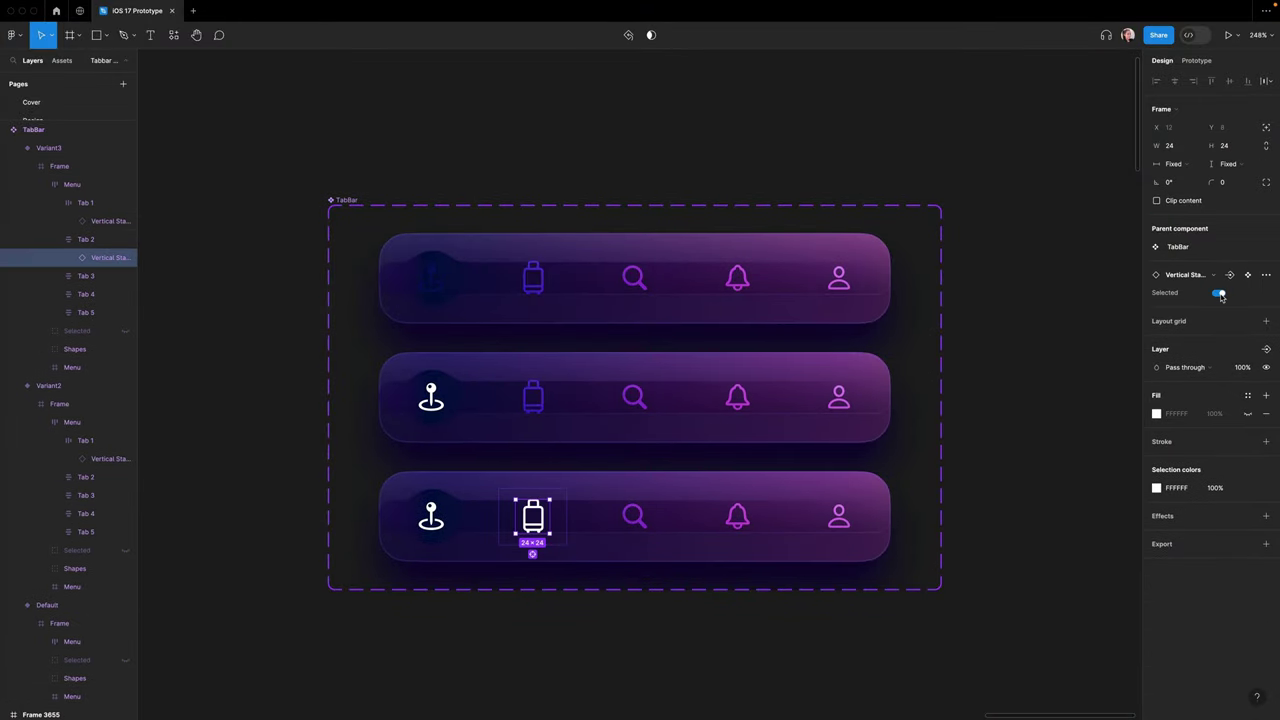
{"action": "left_click", "coordinate": [431, 519]}
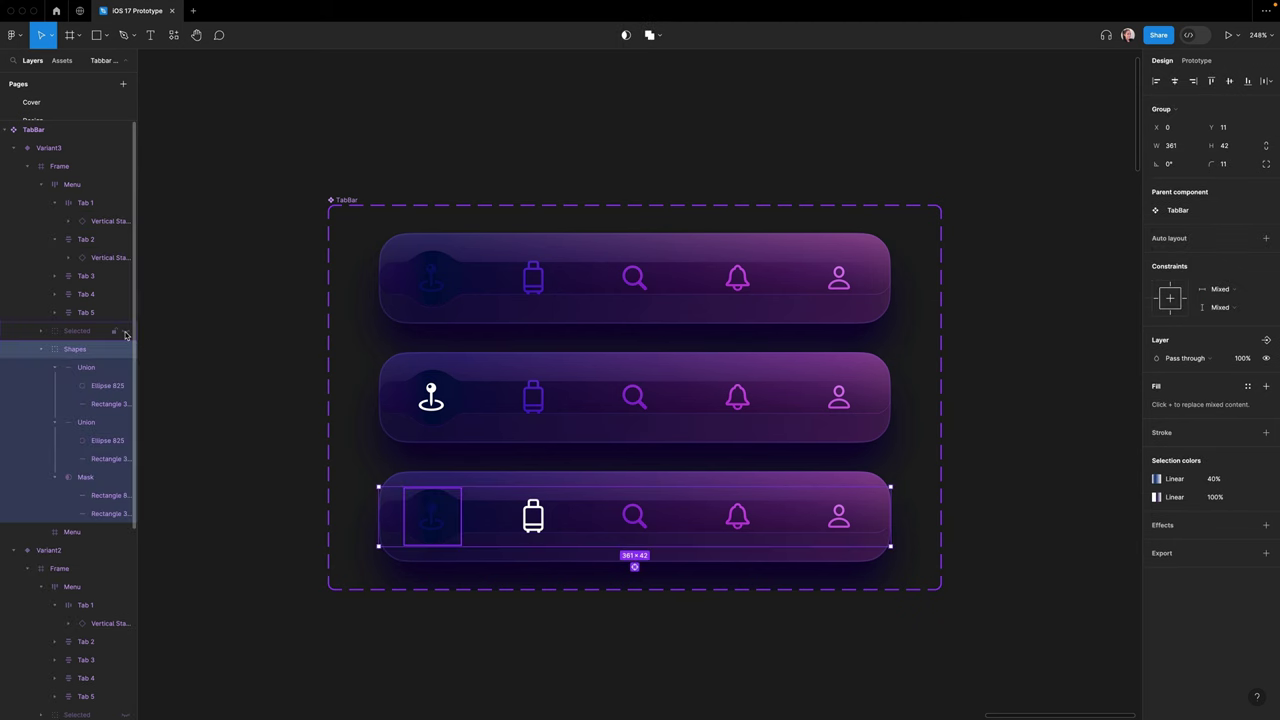
- Show the third variant's Selected group and move its two ellipses plus both Union ellipses 71 px right onto the suitcase tab
{"action": "left_click", "coordinate": [125, 331]}
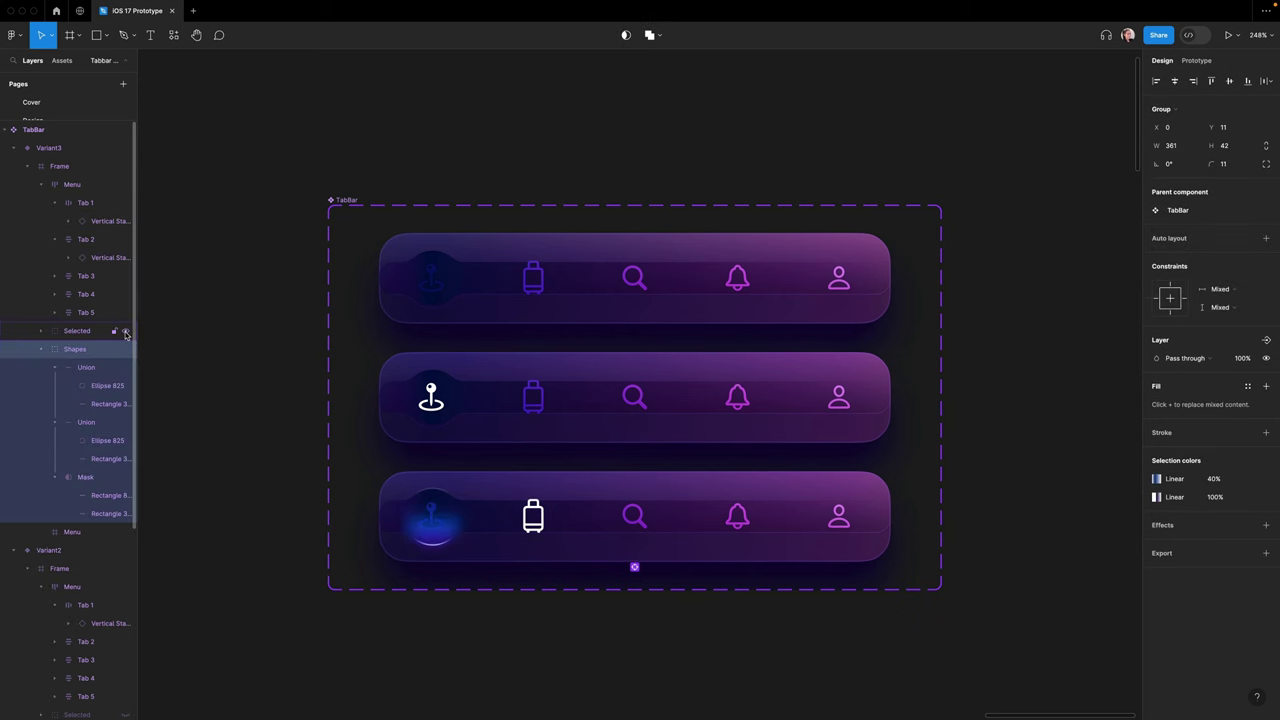
{"action": "left_click", "coordinate": [457, 512], "text": "super"}
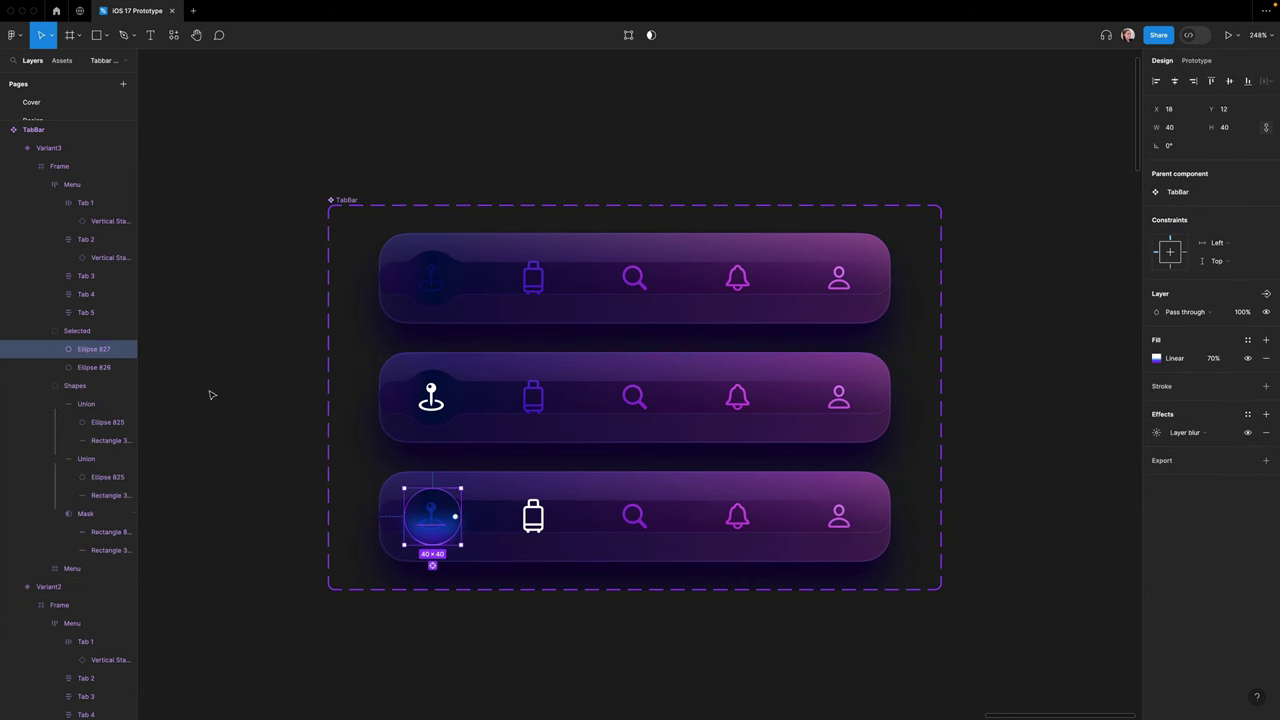
{"action": "left_click", "coordinate": [81, 370], "text": "shift"}
{"action": "left_click", "coordinate": [104, 423], "text": "shift"}
{"action": "left_click", "coordinate": [107, 477], "text": "shift"}
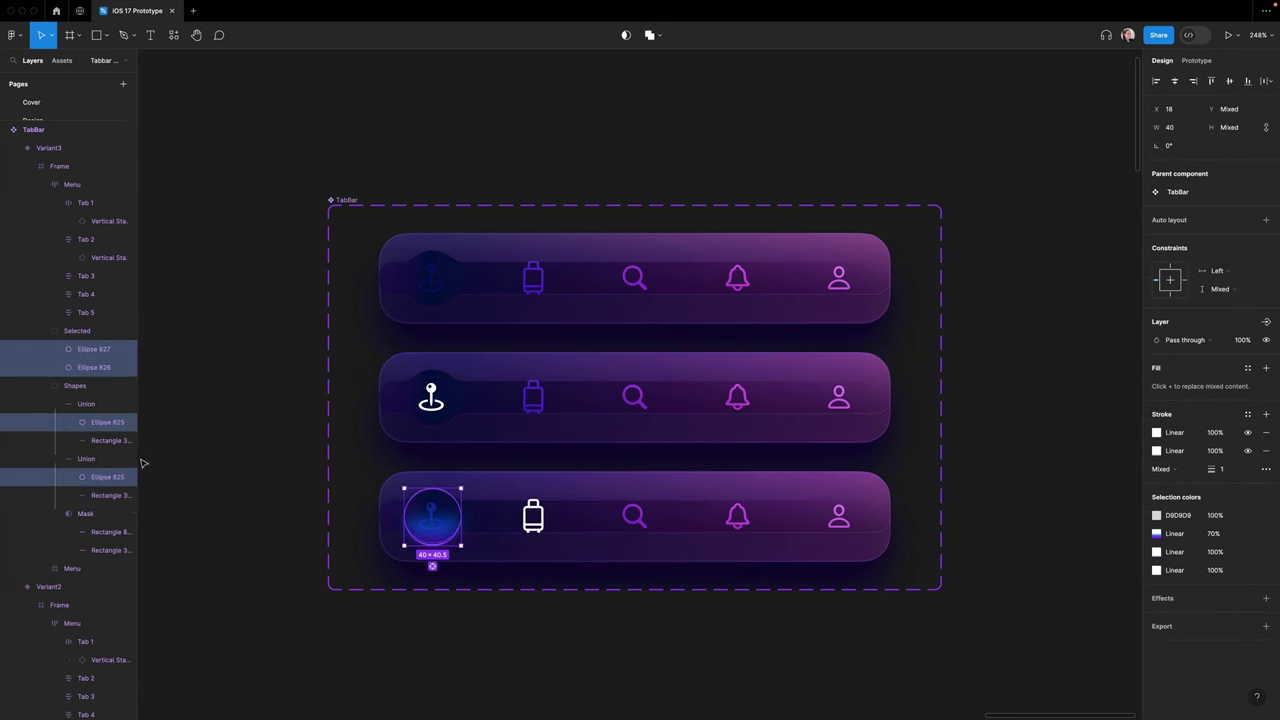
{"action": "key", "text": "shift+Right"}
{"action": "key", "text": "shift+Right"}
{"action": "key", "text": "shift+Right"}
{"action": "key", "text": "shift+Right"}
{"action": "key", "text": "shift+Right"}
{"action": "key", "text": "shift+Right"}
{"action": "key", "text": "shift+Right"}
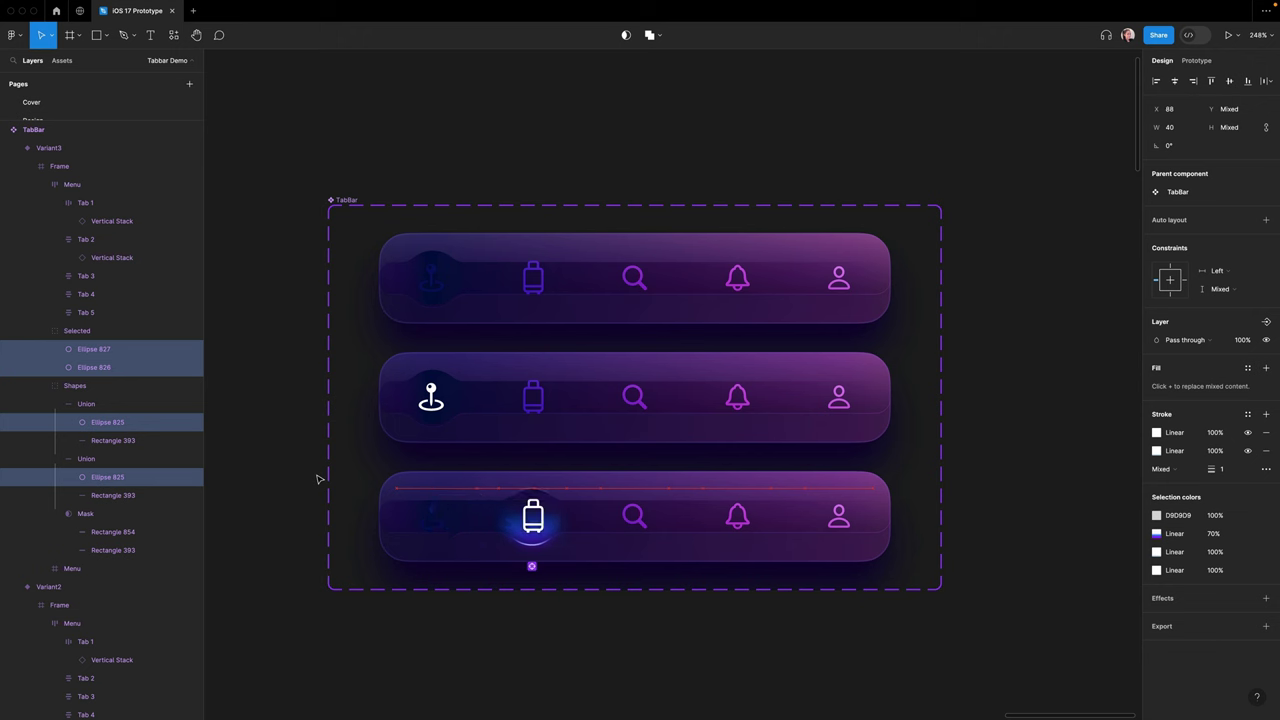
{"action": "key", "text": "Right"}
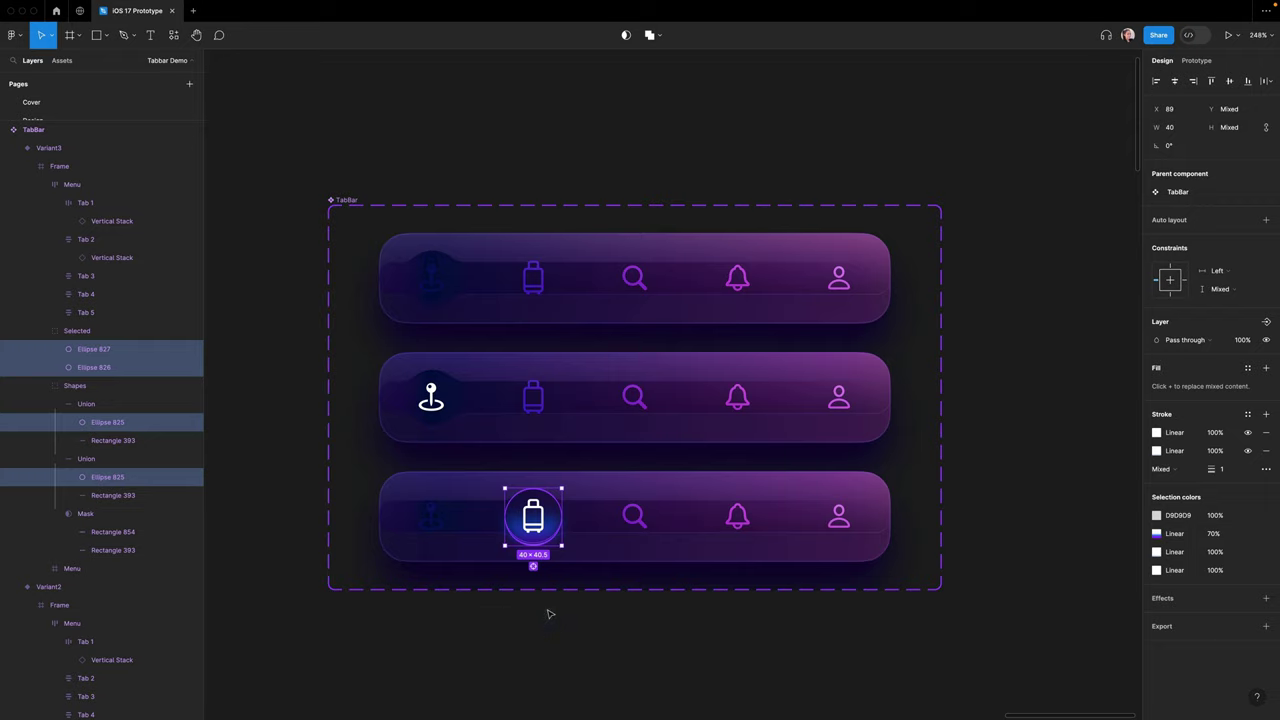
{"action": "left_click", "coordinate": [548, 610]}
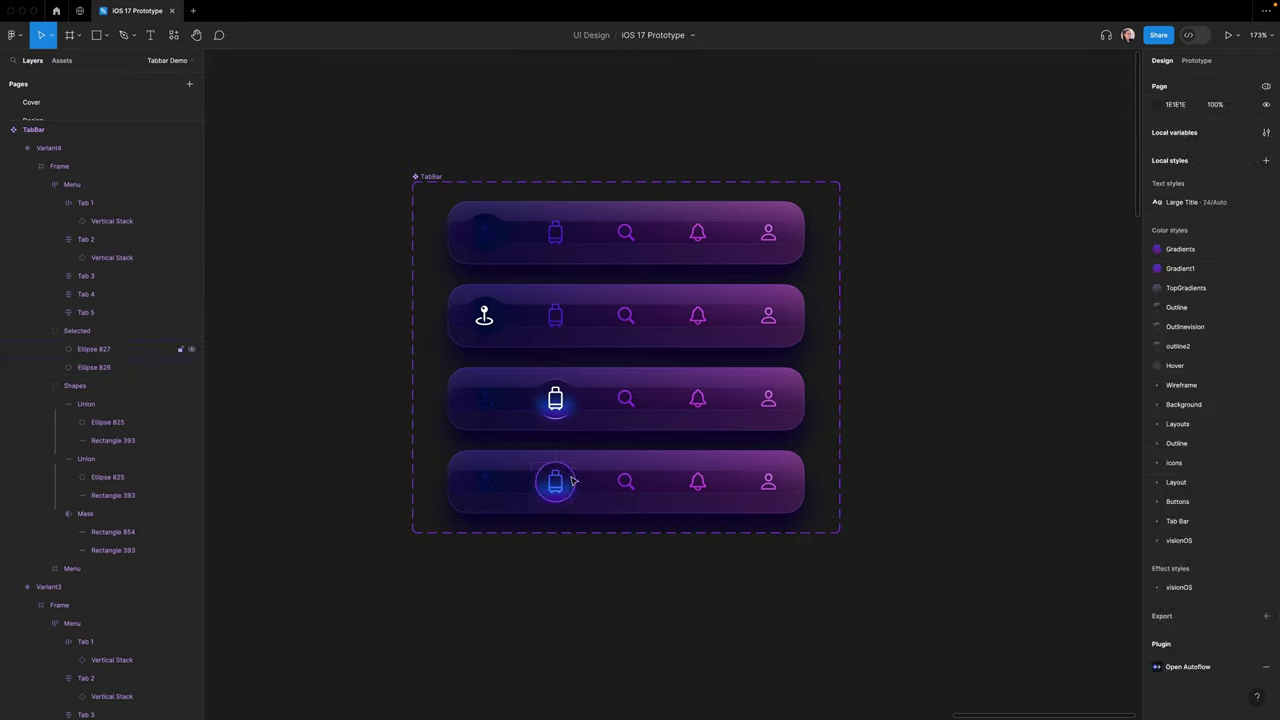
- In the fourth variant, move the highlight and Union ellipses to the search tab and turn on Selected for the search icon
{"action": "left_click", "coordinate": [121, 477], "text": "shift"}
{"action": "key", "text": "shift+Right"}
{"action": "key", "text": "shift+Right"}
{"action": "key", "text": "shift+Right"}
{"action": "key", "text": "shift+Right"}
{"action": "key", "text": "shift+Right"}
{"action": "key", "text": "shift+Right"}
{"action": "key", "text": "shift+Right"}
{"action": "key", "text": "Escape"}
{"action": "left_click", "coordinate": [624, 486], "text": "super"}
{"action": "double_click", "coordinate": [624, 486]}
{"action": "left_click", "coordinate": [1219, 294]}
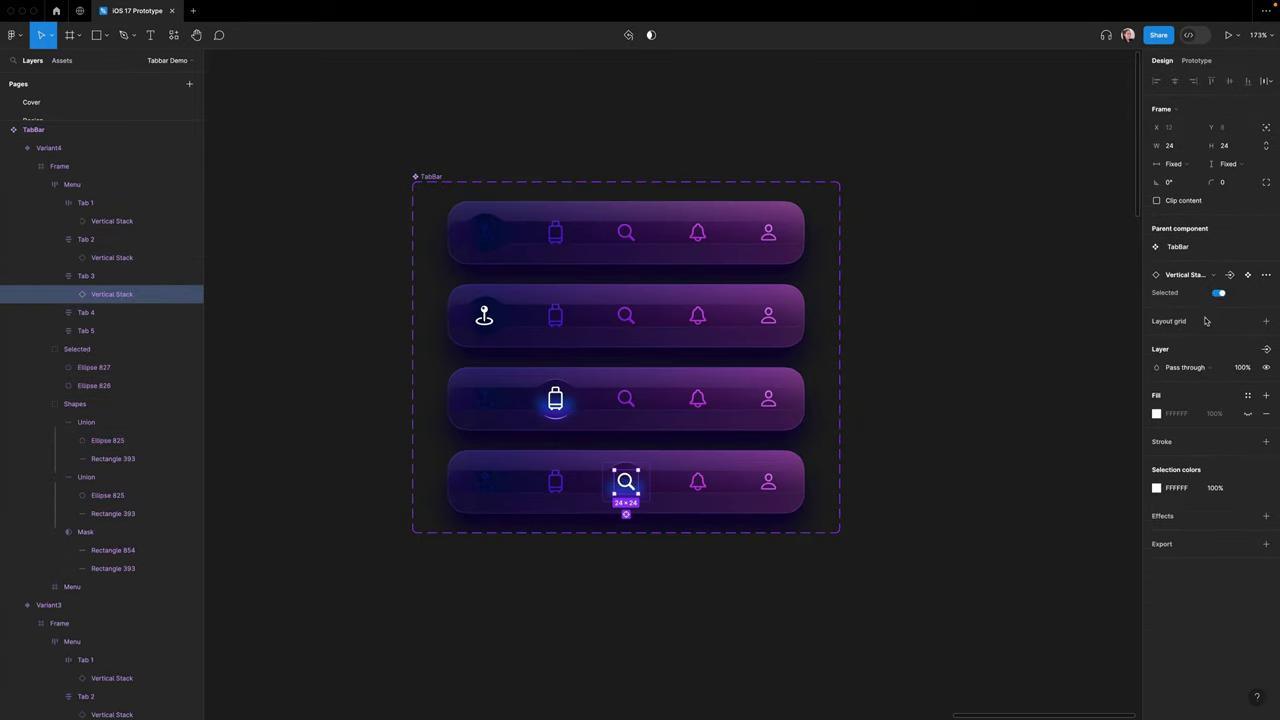
- Add a fifth tab bar variant and turn off Selected for its search icon
{"action": "left_click", "coordinate": [812, 485]}
{"action": "left_click", "coordinate": [626, 533]}
{"action": "left_click", "coordinate": [628, 565], "text": "super"}
{"action": "left_click", "coordinate": [1219, 294]}
{"action": "key", "text": "Escape"}
- In the fifth variant, move the highlight and Union ellipses to the bell tab and turn on Selected for the bell icon
{"action": "left_click", "coordinate": [106, 367]}
{"action": "left_click", "coordinate": [106, 385], "text": "super"}
{"action": "left_click", "coordinate": [107, 440], "text": "super"}
{"action": "left_click", "coordinate": [108, 495], "text": "super"}
{"action": "key", "text": "shift+Right"}
{"action": "key", "text": "shift+Right"}
{"action": "key", "text": "shift+Right"}
{"action": "key", "text": "shift+Right"}
{"action": "key", "text": "shift+Right"}
{"action": "key", "text": "shift+Right"}
{"action": "key", "text": "shift+Right"}
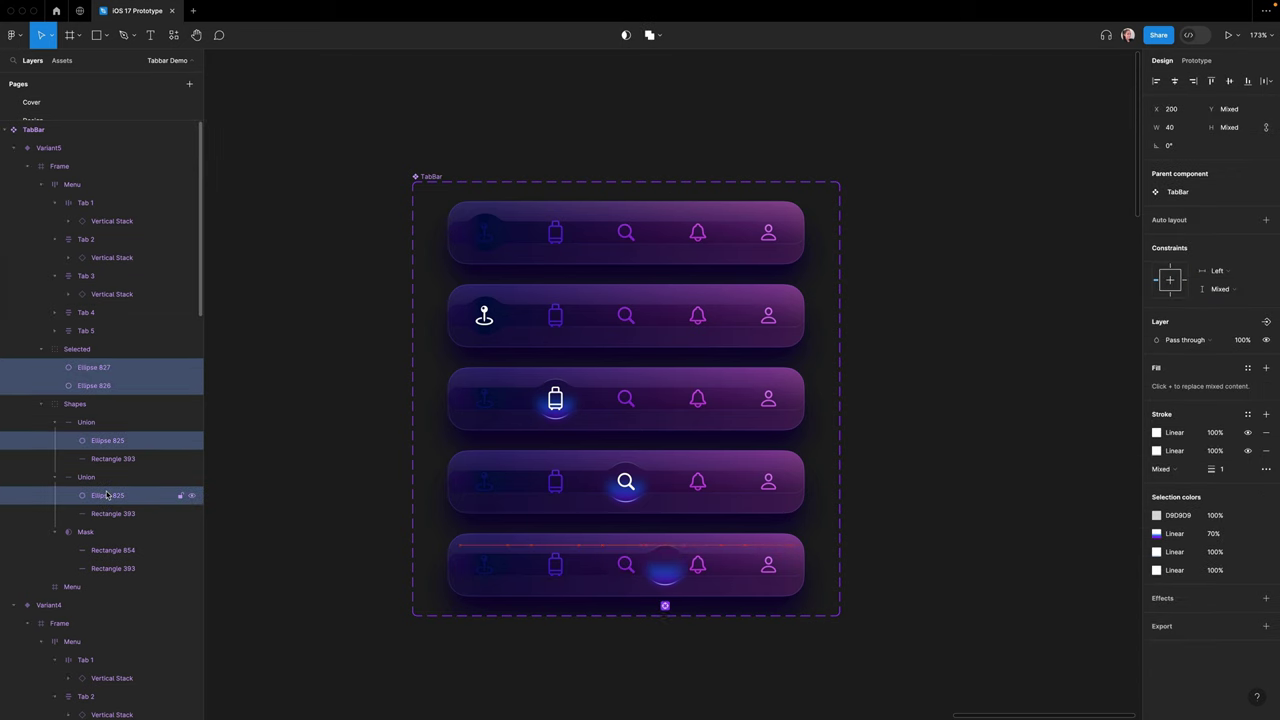
{"action": "left_click", "coordinate": [698, 565], "text": "super"}
{"action": "left_click", "coordinate": [1219, 294]}
- Add a sixth tab bar variant with Selected turned off for the bell icon and the highlight moved to the profile tab
{"action": "left_click", "coordinate": [785, 565]}
{"action": "left_click", "coordinate": [626, 616]}
{"action": "scroll", "coordinate": [749, 566], "scroll_direction": "down", "scroll_amount": 2}
{"action": "left_click", "coordinate": [697, 578], "text": "super"}
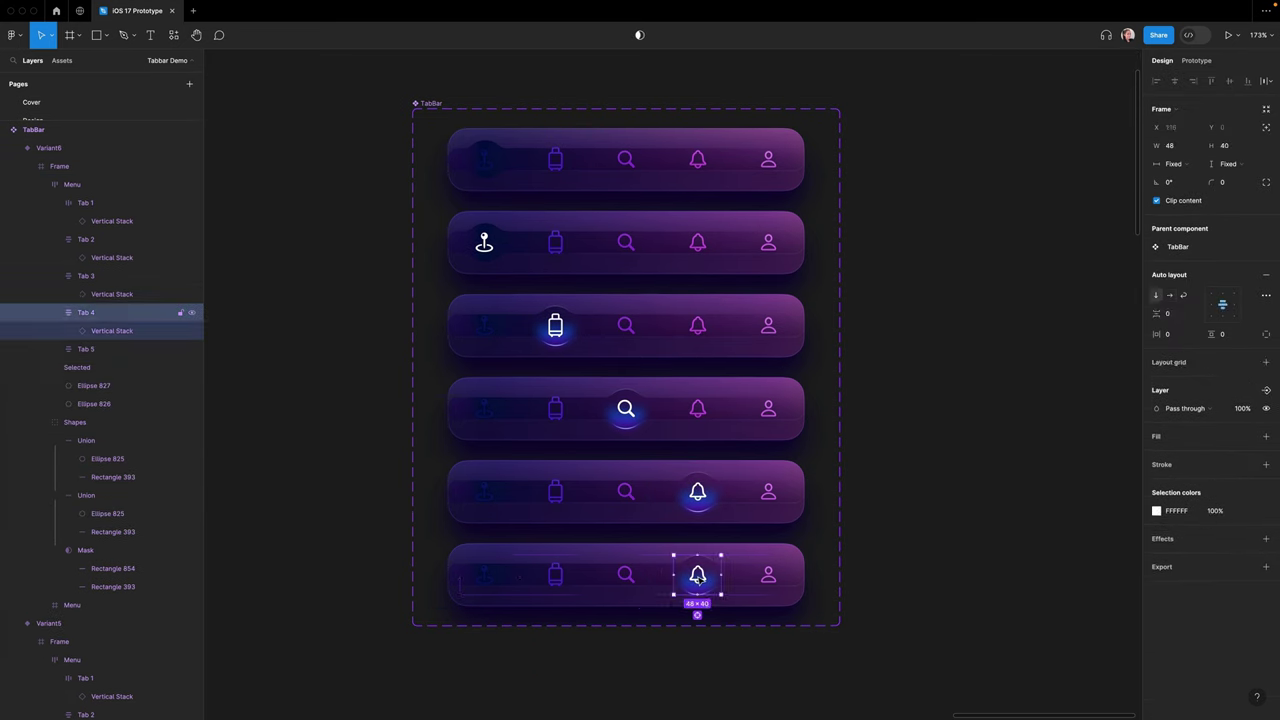
{"action": "left_click", "coordinate": [1219, 294]}
{"action": "key", "text": "Escape"}
{"action": "left_click_drag", "start_coordinate": [715, 567], "coordinate": [768, 575]}
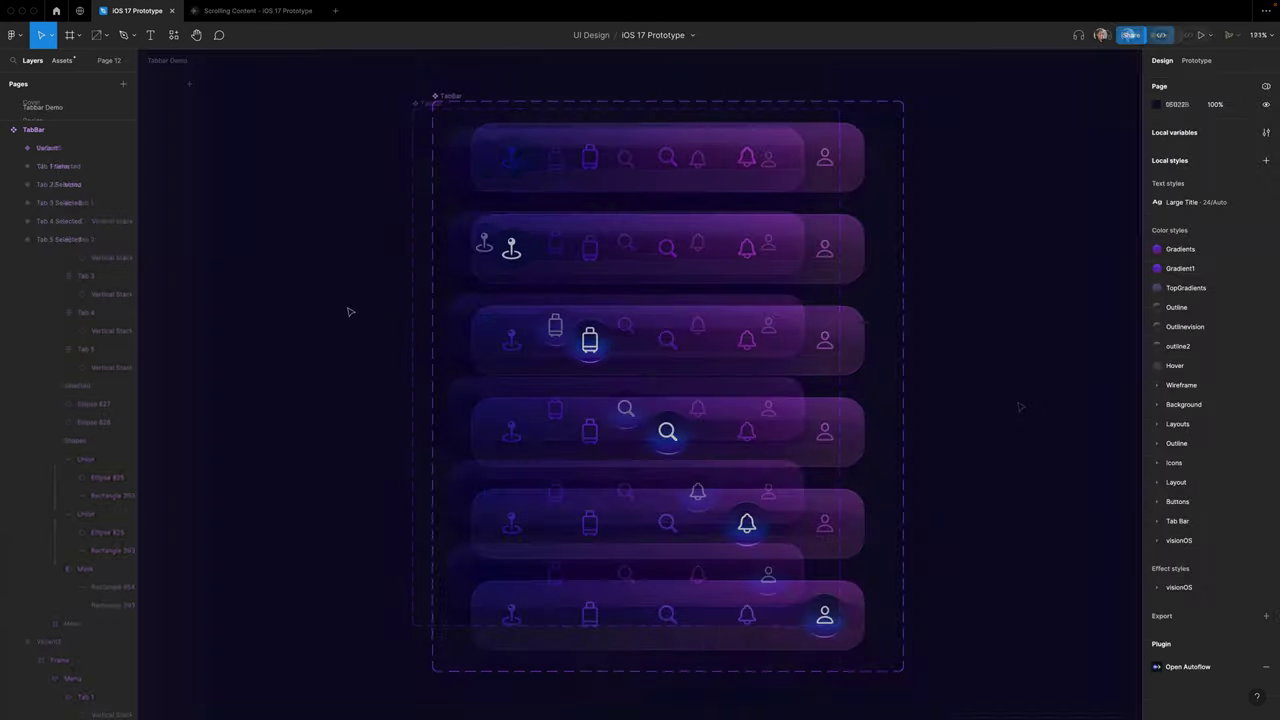
- Show the hidden Selected highlight group in the Tab 1 Selected variant
{"action": "left_click", "coordinate": [511, 249], "text": "ctrl"}
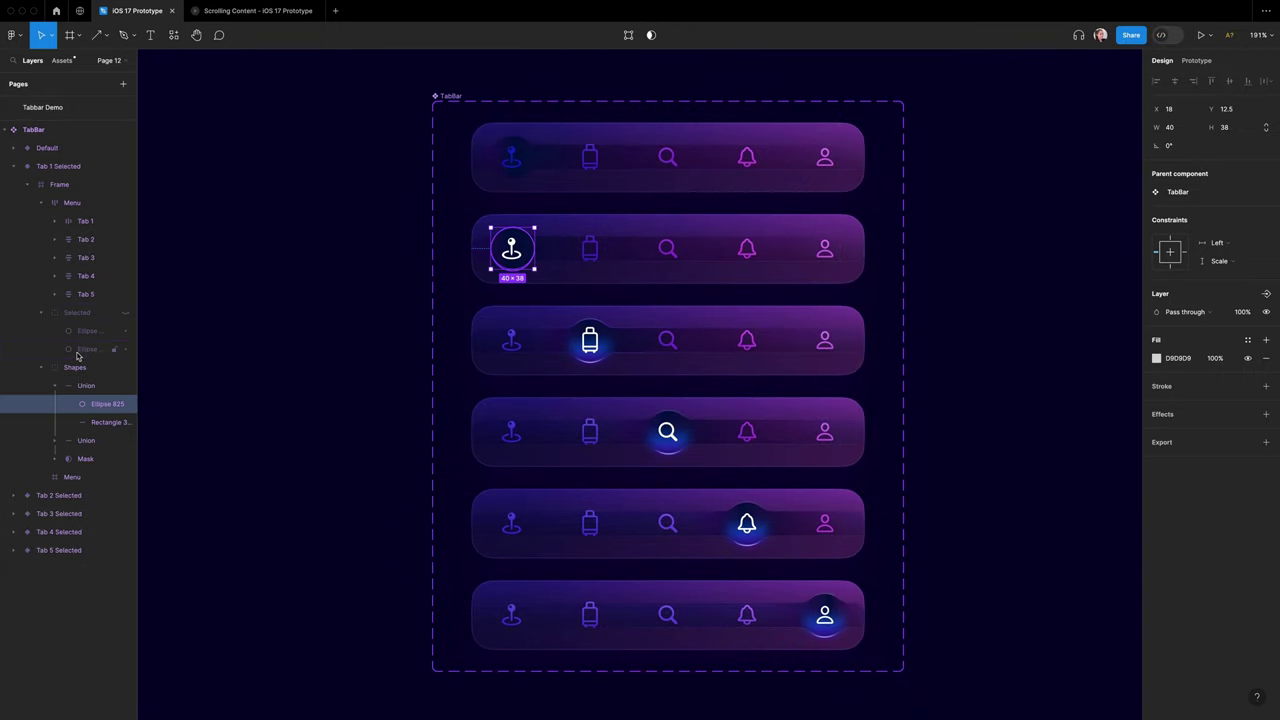
{"action": "left_click", "coordinate": [40, 367]}
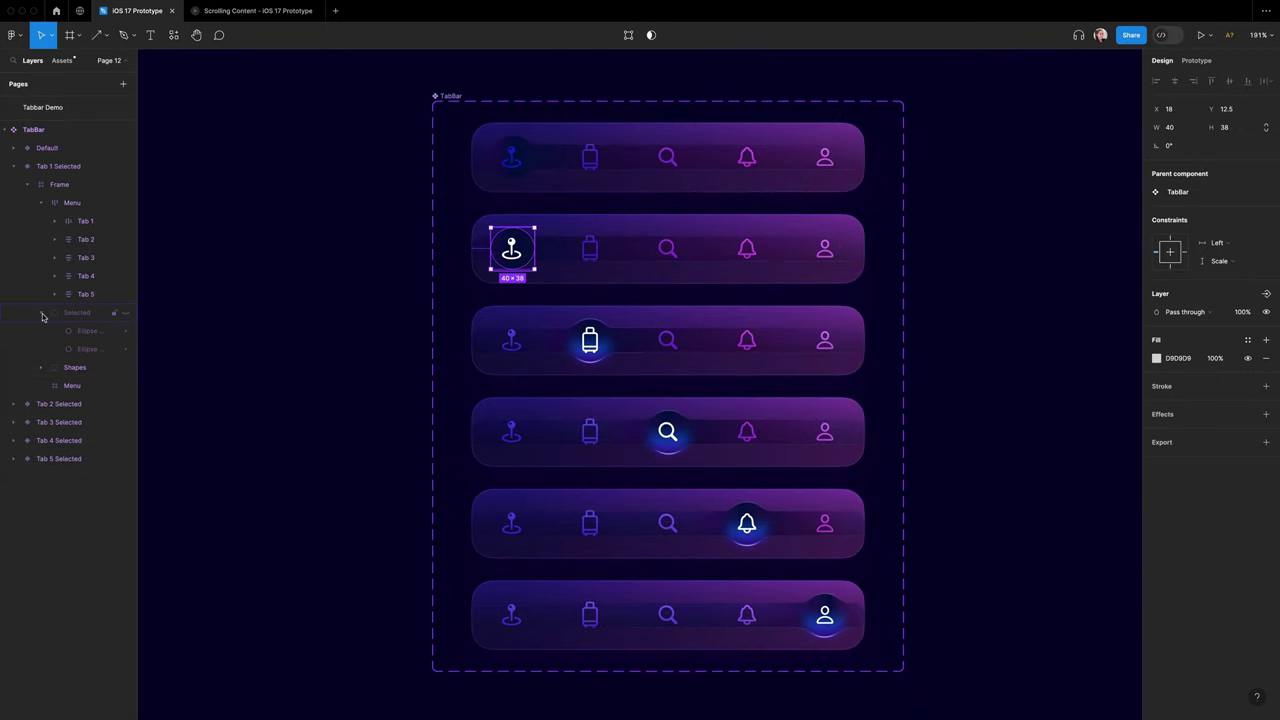
{"action": "left_click", "coordinate": [42, 313]}
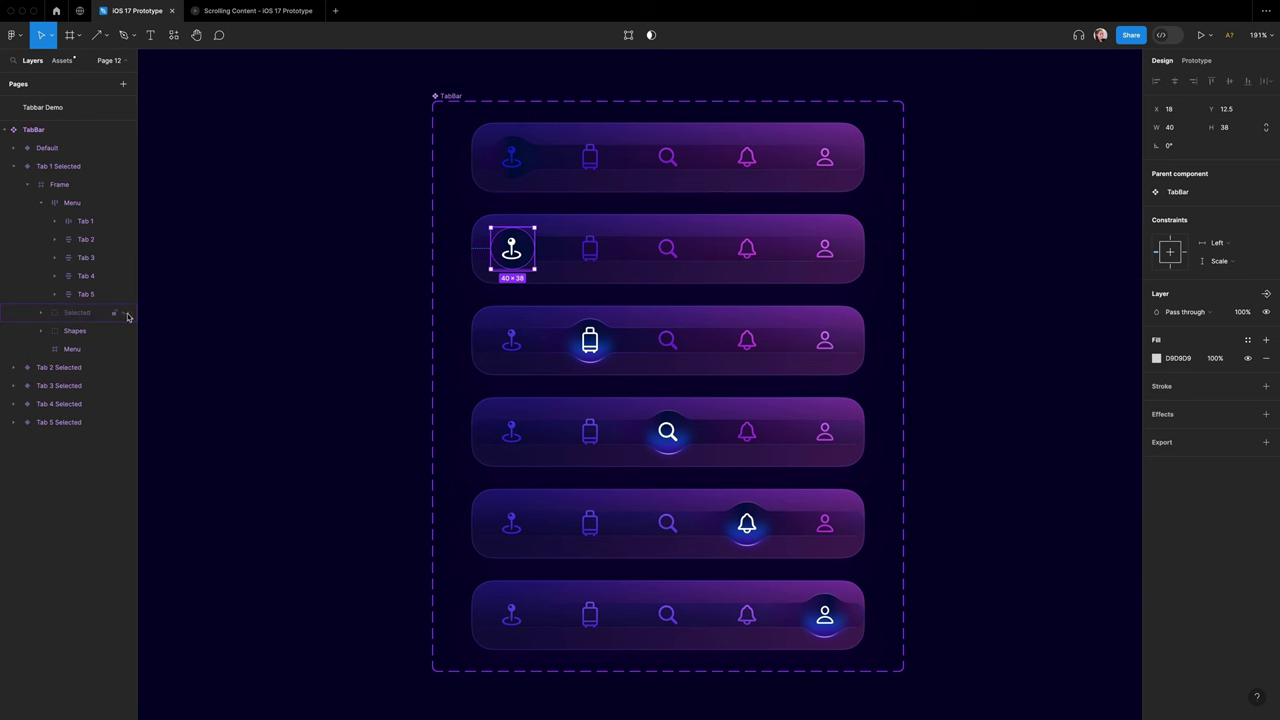
{"action": "left_click", "coordinate": [222, 321]}
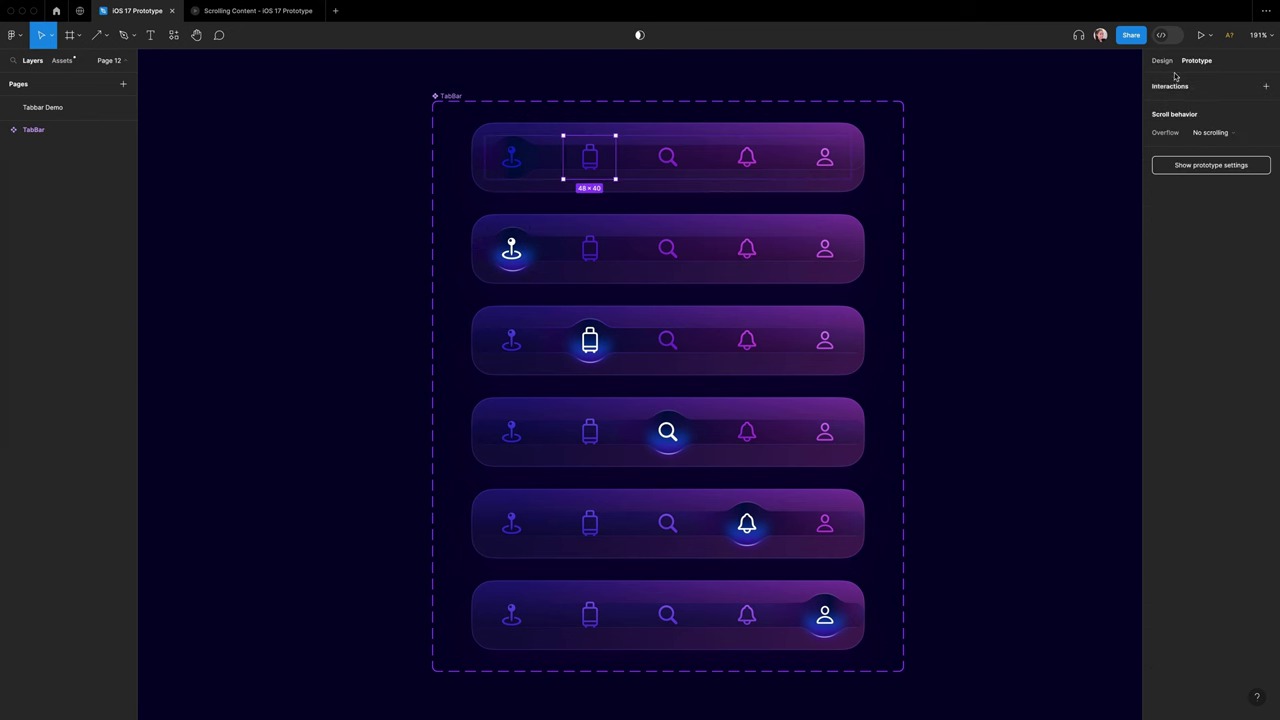
- Link Tab 2 of the Default variant to the Tab 2 Selected variant on tap, using Smart animate, Gentle, 800 ms
{"action": "left_click", "coordinate": [1162, 61]}
{"action": "left_click", "coordinate": [1065, 166]}
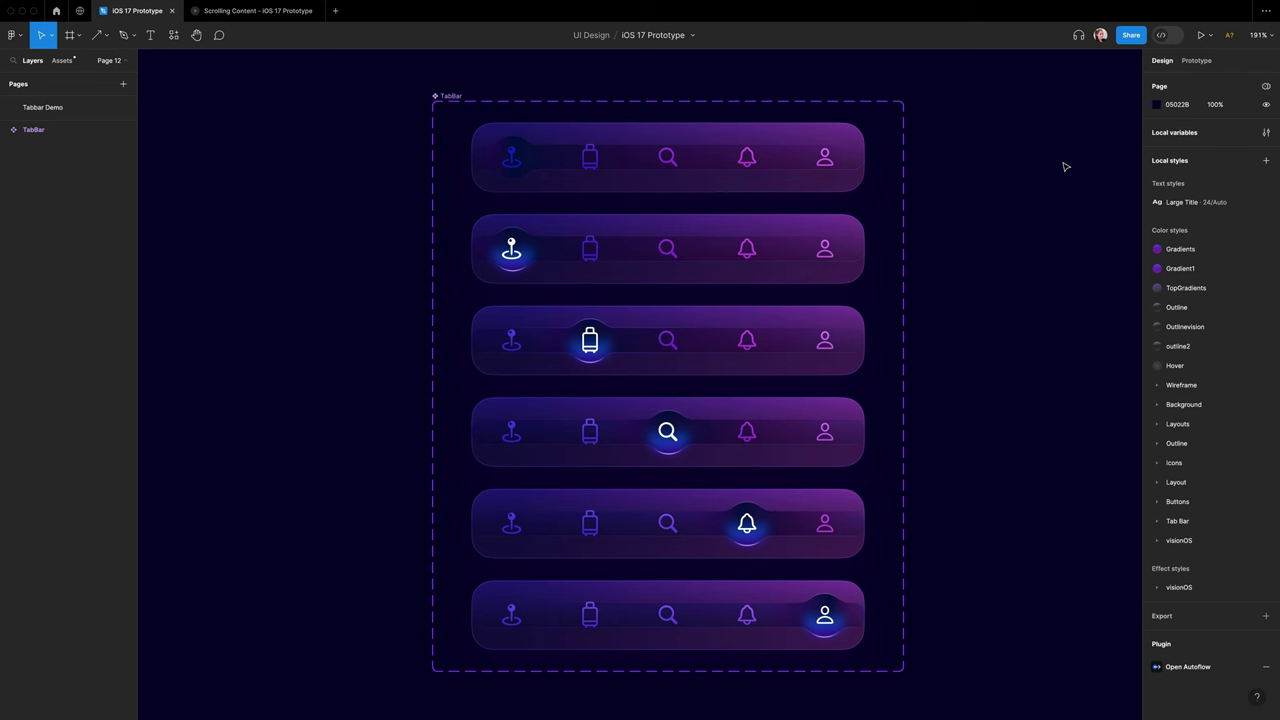
{"action": "left_click", "coordinate": [1196, 61]}
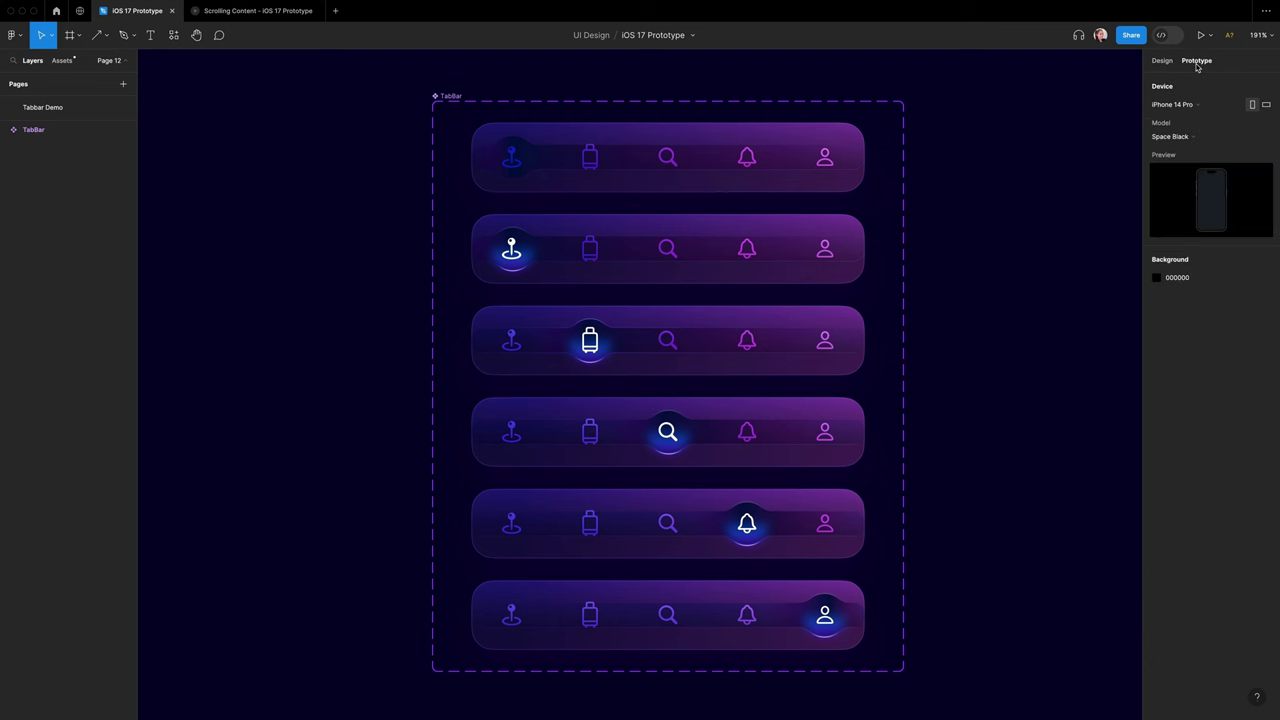
{"action": "double_click", "coordinate": [600, 162]}
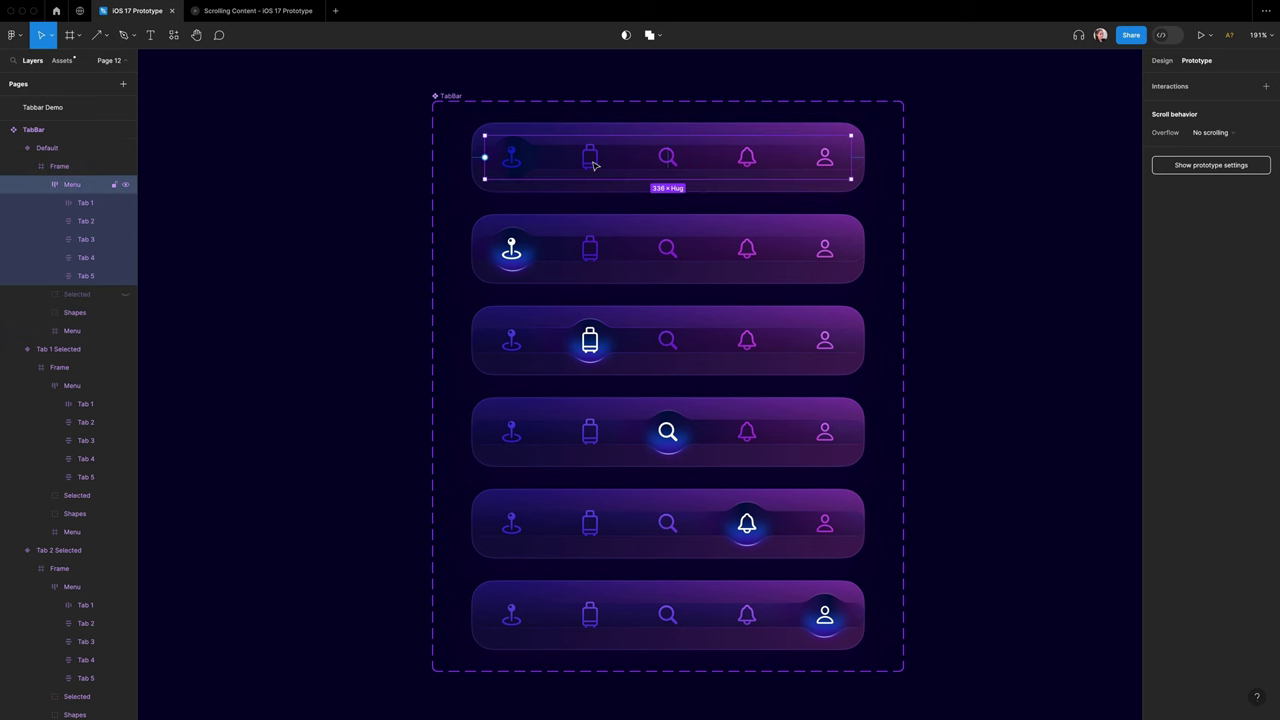
{"action": "left_click", "coordinate": [594, 166]}
{"action": "left_click_drag", "start_coordinate": [589, 179], "coordinate": [618, 322]}
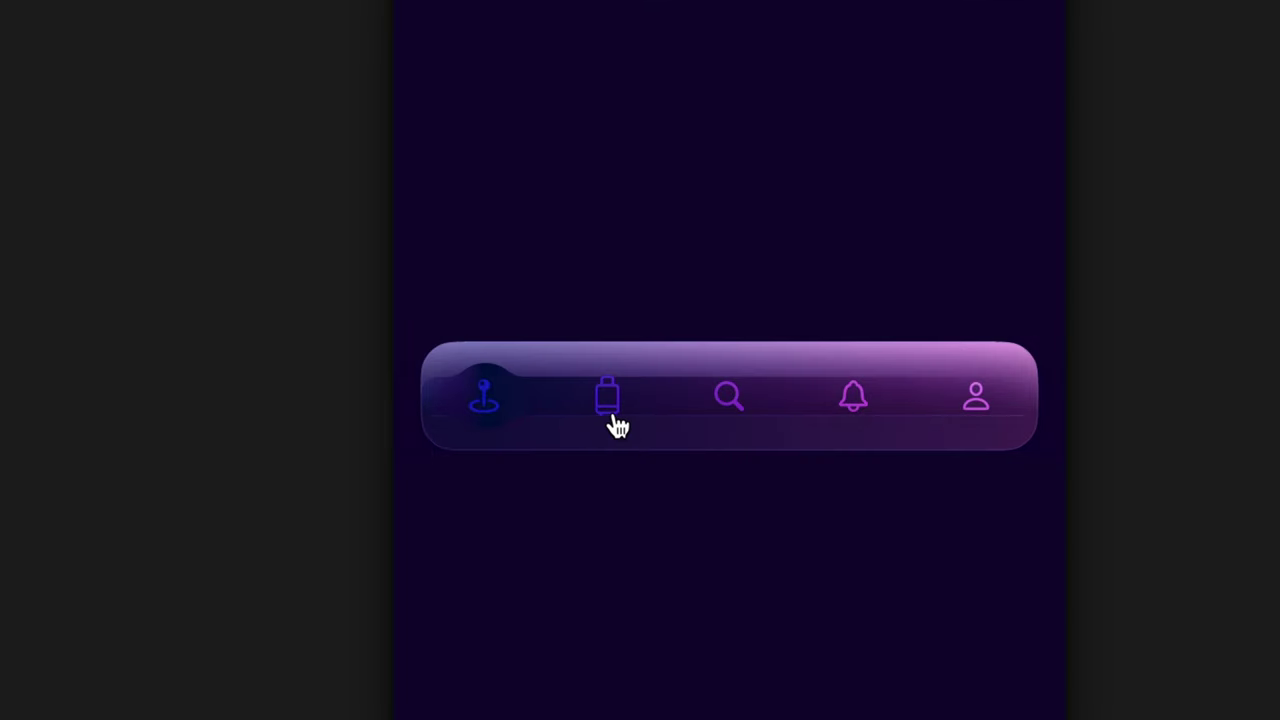
- Preview the tab bar animation by switching to the suitcase tab and the search tab
{"action": "left_click", "coordinate": [612, 420]}
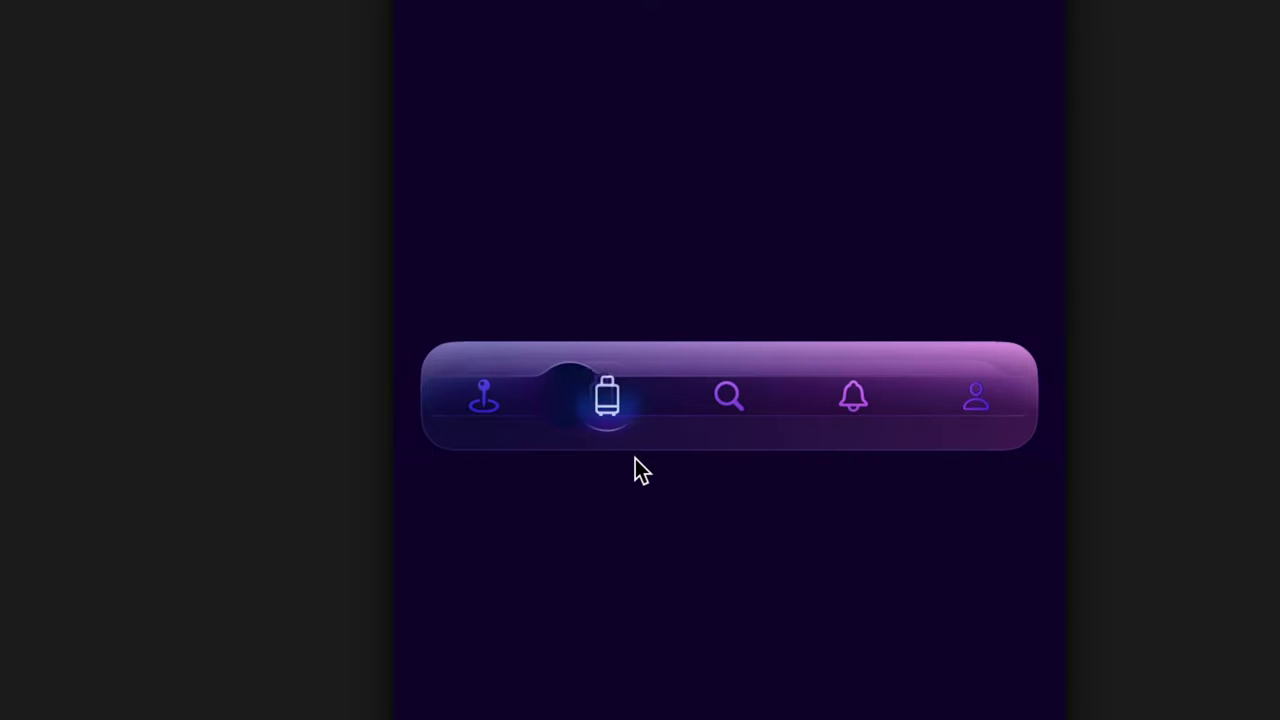
{"action": "left_click", "coordinate": [730, 400]}
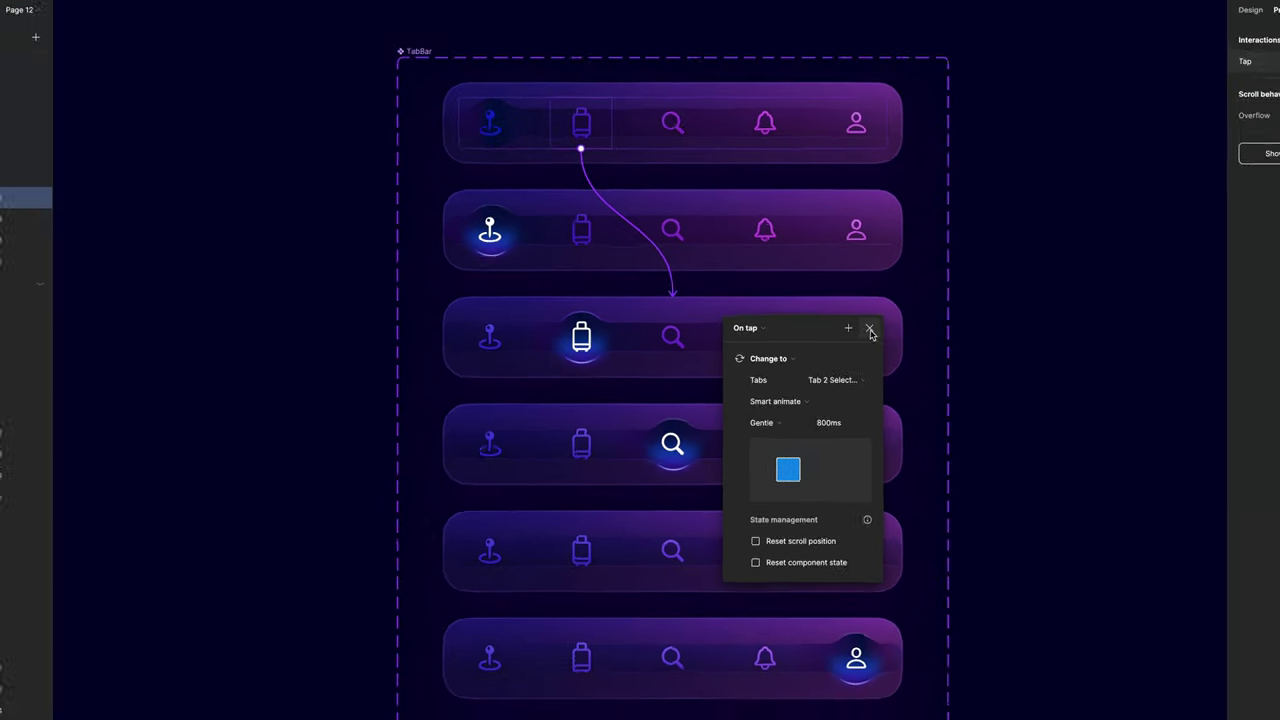
- Link Tabs 3, 4 and 5 of the Default variant to their matching Selected variants on tap, using Smart animate, Gentle, 800 ms
{"action": "left_click", "coordinate": [978, 314]}
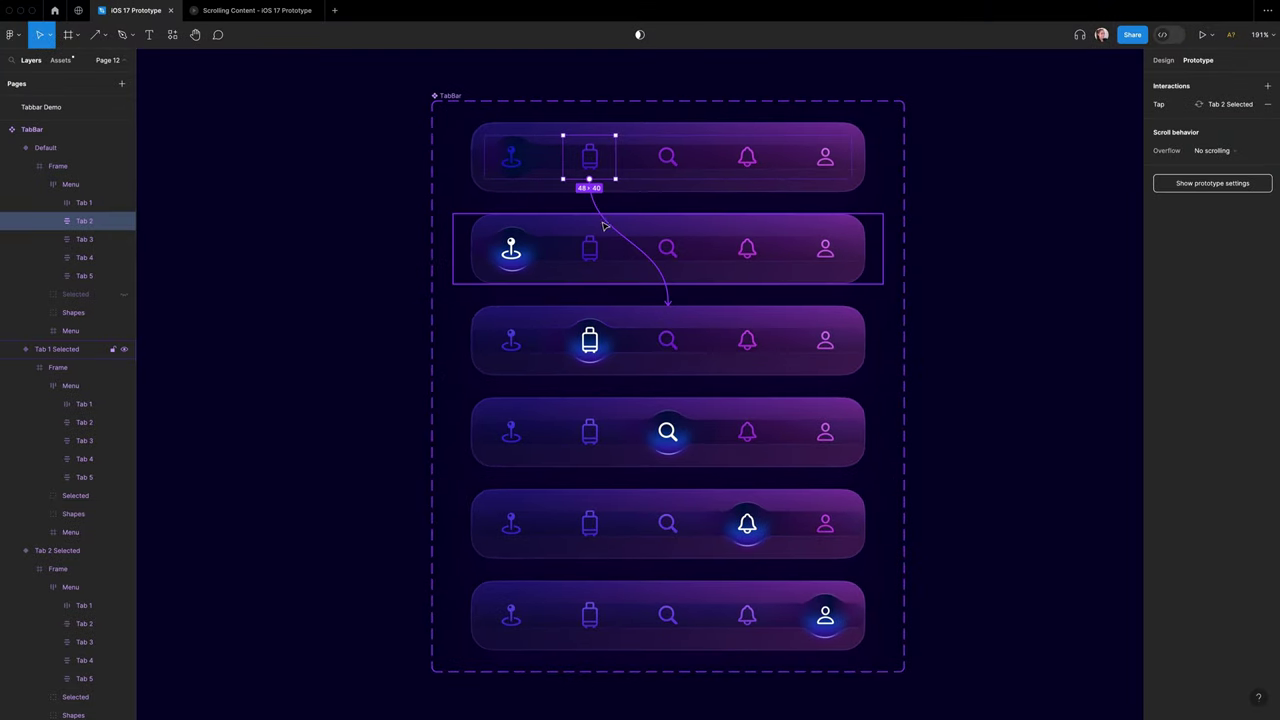
{"action": "left_click", "coordinate": [672, 163]}
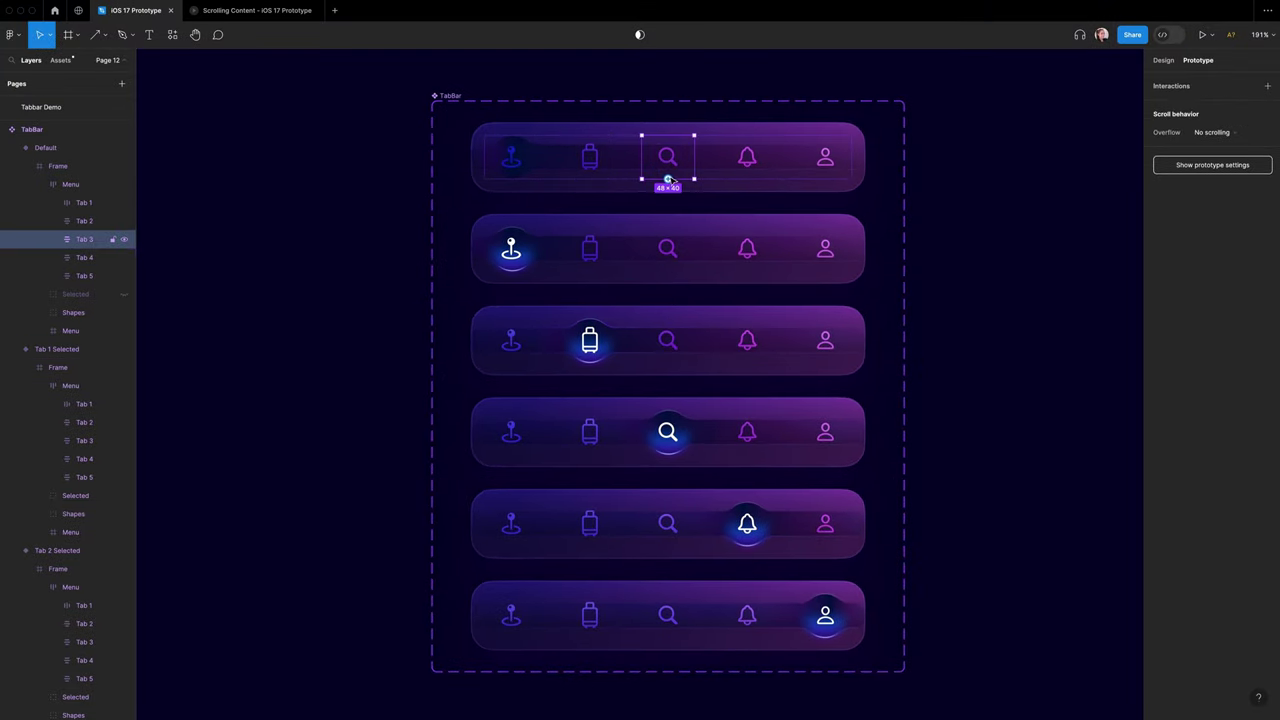
{"action": "left_click_drag", "start_coordinate": [688, 232], "coordinate": [817, 402]}
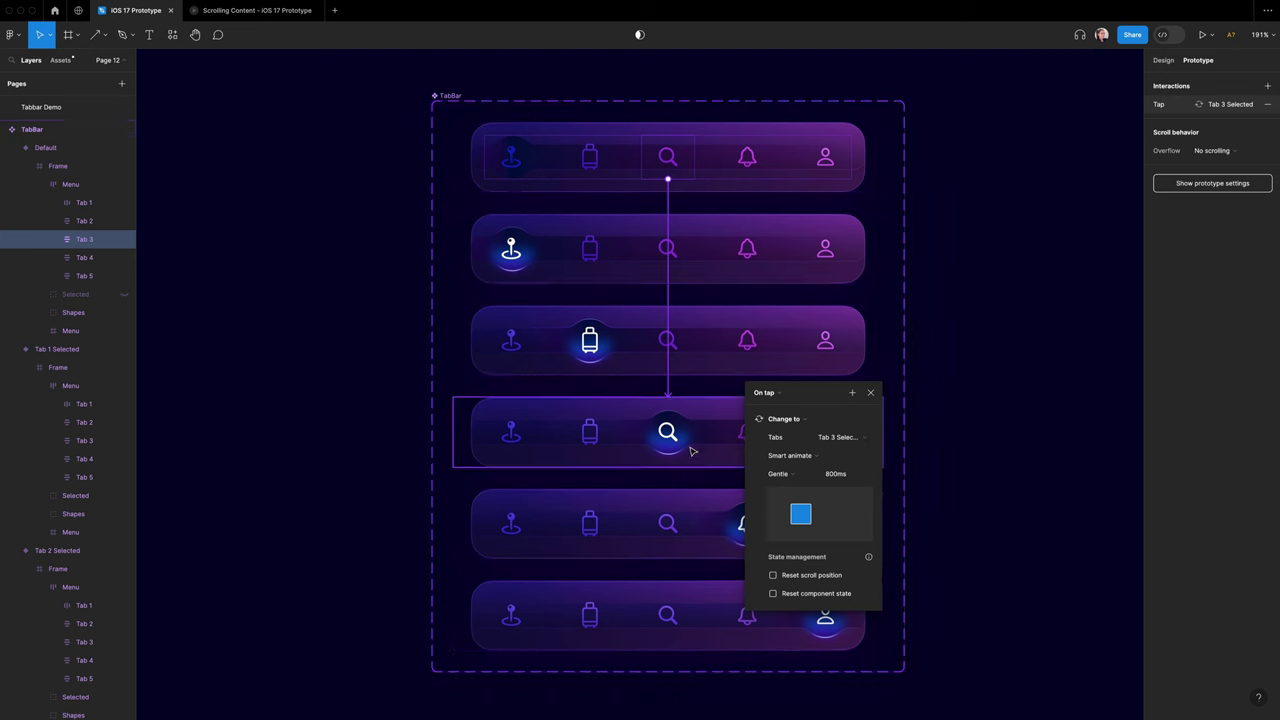
{"action": "left_click", "coordinate": [747, 157]}
{"action": "left_click_drag", "start_coordinate": [746, 179], "coordinate": [705, 512]}
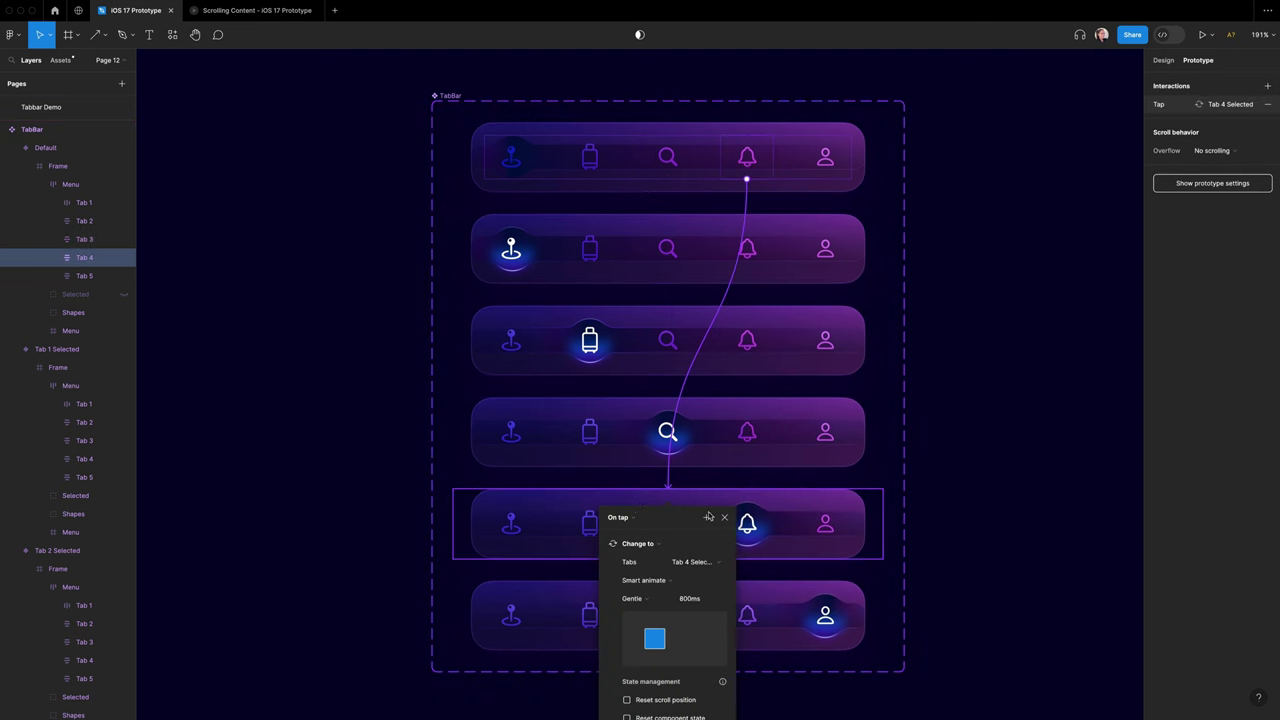
{"action": "left_click", "coordinate": [825, 157]}
{"action": "left_click_drag", "start_coordinate": [825, 179], "coordinate": [709, 608]}
{"action": "key", "text": "Escape"}
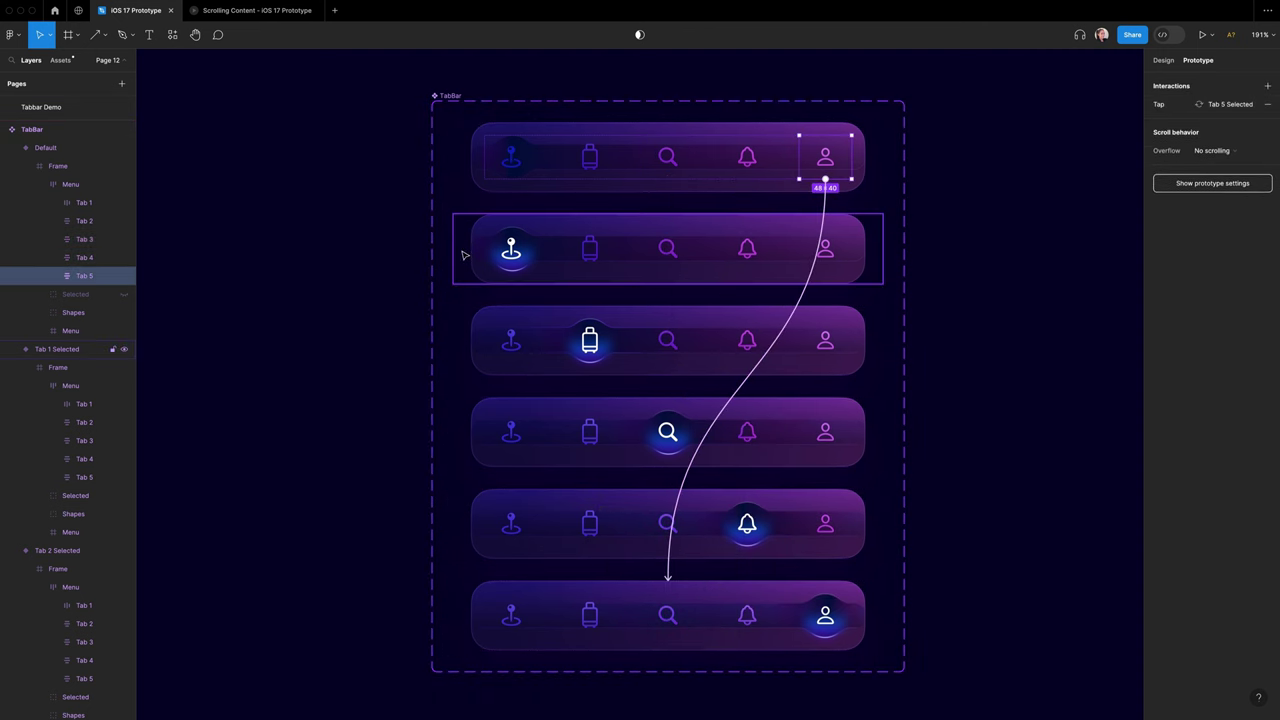
- Link Tabs 2, 3, 4 and 5 of the Tab 1 Selected variant to their matching Selected variants on tap
{"action": "double_click", "coordinate": [590, 248]}
{"action": "double_click", "coordinate": [590, 248]}
{"action": "left_click_drag", "start_coordinate": [614, 249], "coordinate": [608, 319]}
{"action": "left_click", "coordinate": [666, 250]}
{"action": "left_click_drag", "start_coordinate": [668, 271], "coordinate": [672, 420]}
{"action": "left_click", "coordinate": [747, 249]}
{"action": "left_click_drag", "start_coordinate": [747, 271], "coordinate": [760, 500]}
{"action": "left_click", "coordinate": [825, 249]}
{"action": "left_click_drag", "start_coordinate": [825, 271], "coordinate": [705, 600]}
- Link Tabs 1, 3, 4 and 5 of the Tab 2 Selected variant to their matching Selected variants on tap
{"action": "double_click", "coordinate": [513, 342]}
{"action": "left_click_drag", "start_coordinate": [512, 319], "coordinate": [520, 268]}
{"action": "left_click", "coordinate": [668, 344]}
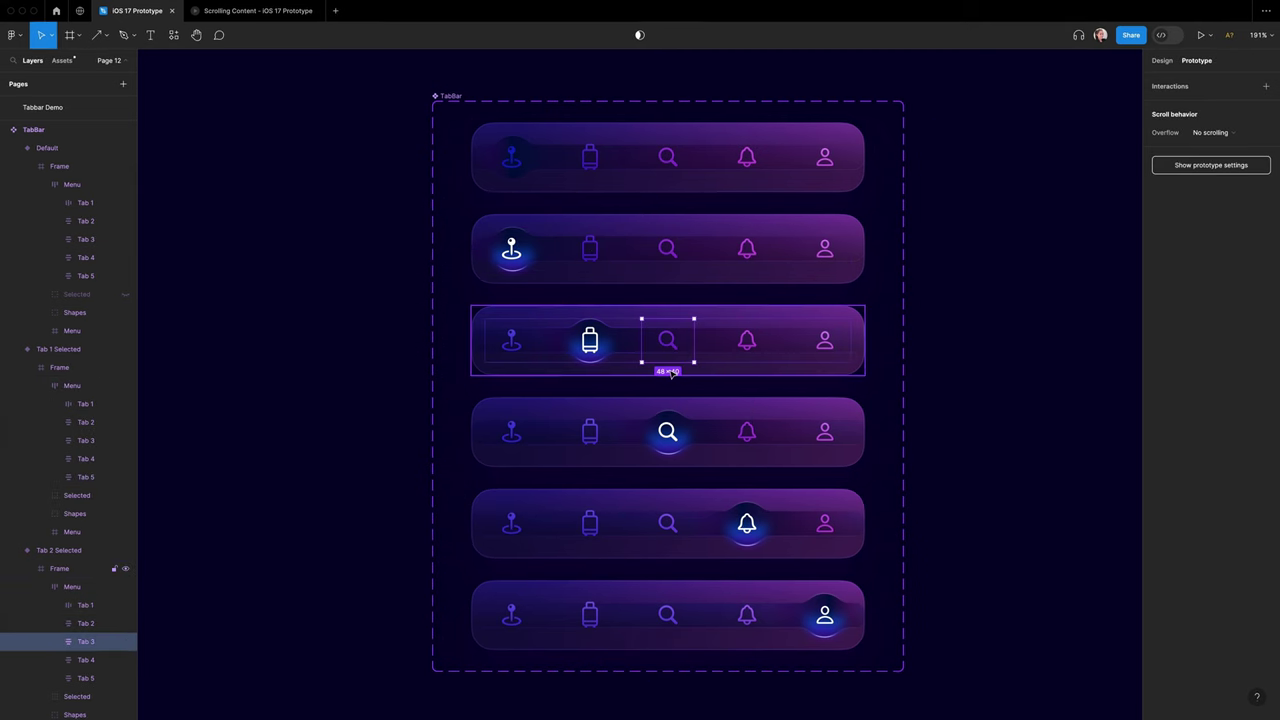
{"action": "left_click_drag", "start_coordinate": [672, 373], "coordinate": [672, 425]}
{"action": "left_click", "coordinate": [747, 340]}
{"action": "left_click_drag", "start_coordinate": [747, 362], "coordinate": [755, 505]}
{"action": "left_click", "coordinate": [825, 340]}
{"action": "left_click_drag", "start_coordinate": [825, 362], "coordinate": [705, 600]}
- Link the unselected tabs of the Tab 3 Selected variant, including Tab 2, to their matching Selected variants on tap
{"action": "double_click", "coordinate": [515, 434]}
{"action": "double_click", "coordinate": [512, 432]}
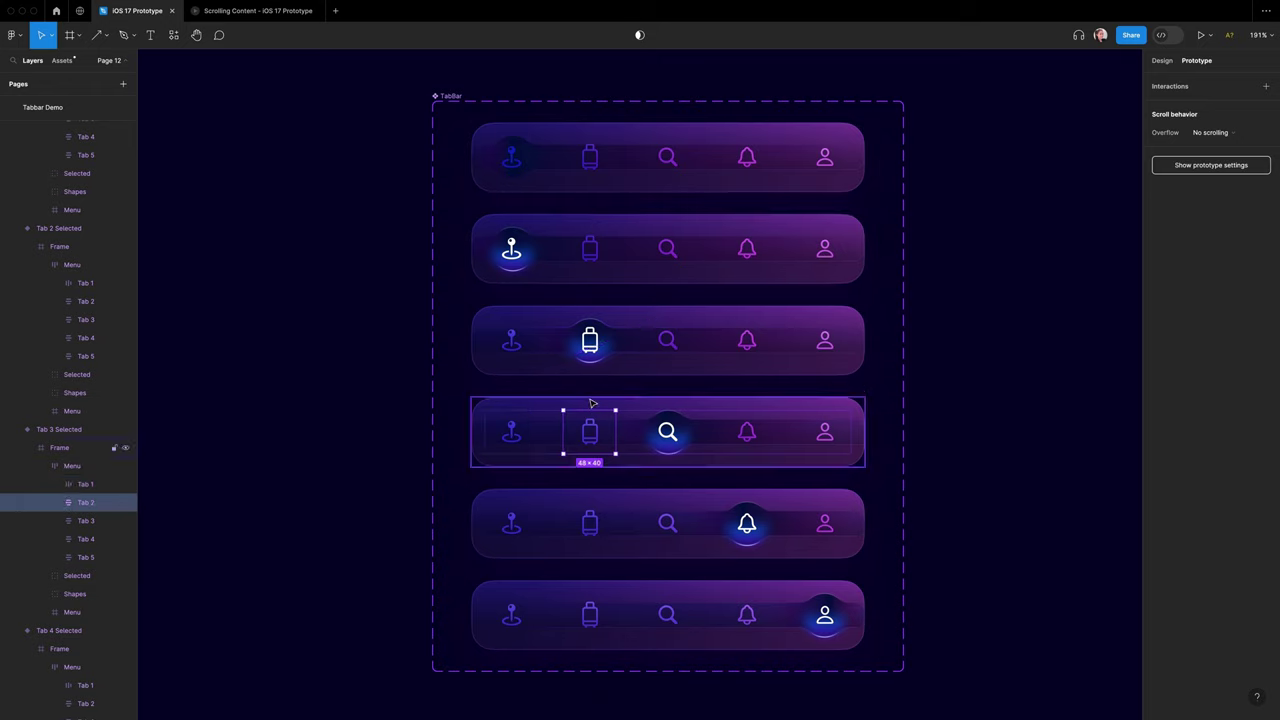
{"action": "left_click_drag", "start_coordinate": [593, 403], "coordinate": [600, 355]}
{"action": "left_click", "coordinate": [747, 432]}
- Link Tabs 1, 2, 3 and 5 of the Tab 4 Selected variant to their matching Selected variants on tap
{"action": "double_click", "coordinate": [523, 531]}
{"action": "double_click", "coordinate": [513, 525]}
{"action": "left_click_drag", "start_coordinate": [512, 501], "coordinate": [520, 275]}
{"action": "left_click", "coordinate": [590, 523]}
{"action": "left_click_drag", "start_coordinate": [590, 501], "coordinate": [600, 360]}
{"action": "left_click", "coordinate": [670, 520]}
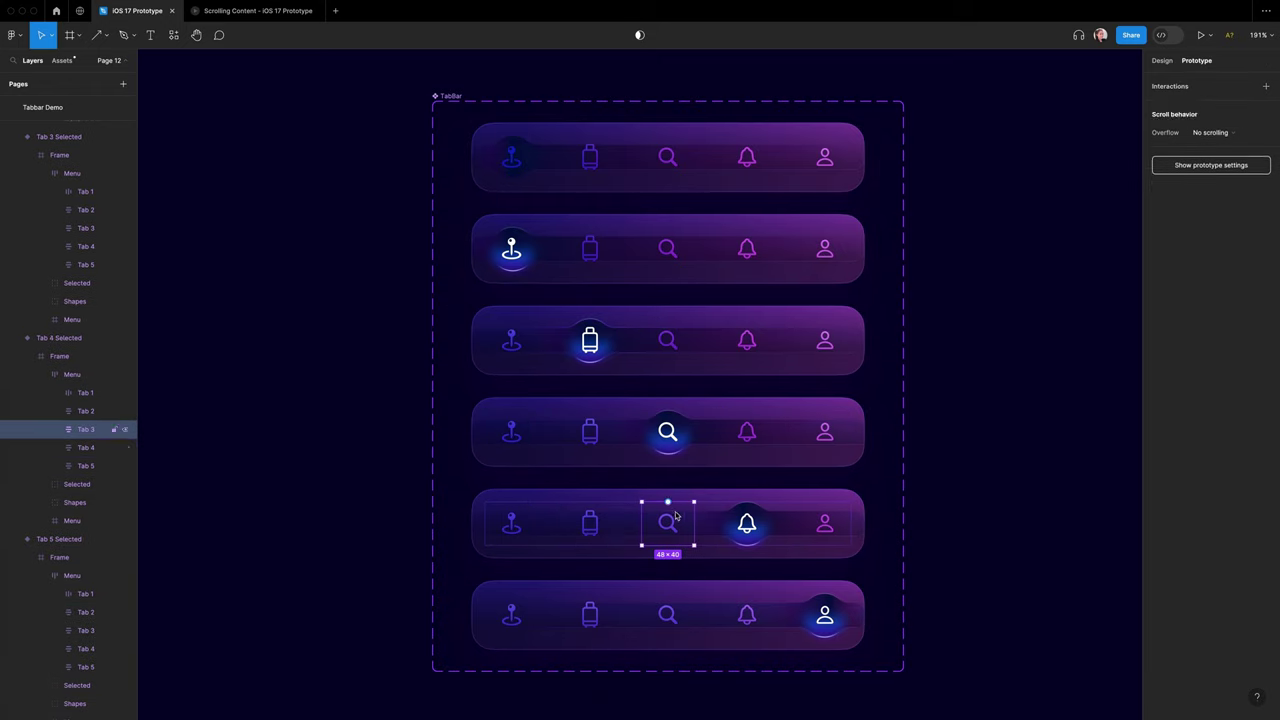
{"action": "left_click_drag", "start_coordinate": [668, 502], "coordinate": [672, 455]}
{"action": "left_click", "coordinate": [825, 523]}
{"action": "left_click_drag", "start_coordinate": [851, 523], "coordinate": [834, 594]}
- Link Tabs 1, 2 and 3 of the Tab 5 Selected variant to their matching Selected variants on tap
{"action": "double_click", "coordinate": [516, 608]}
{"action": "double_click", "coordinate": [514, 606]}
{"action": "left_click_drag", "start_coordinate": [512, 593], "coordinate": [520, 275]}
{"action": "left_click", "coordinate": [590, 614]}
{"action": "left_click_drag", "start_coordinate": [590, 593], "coordinate": [577, 380]}
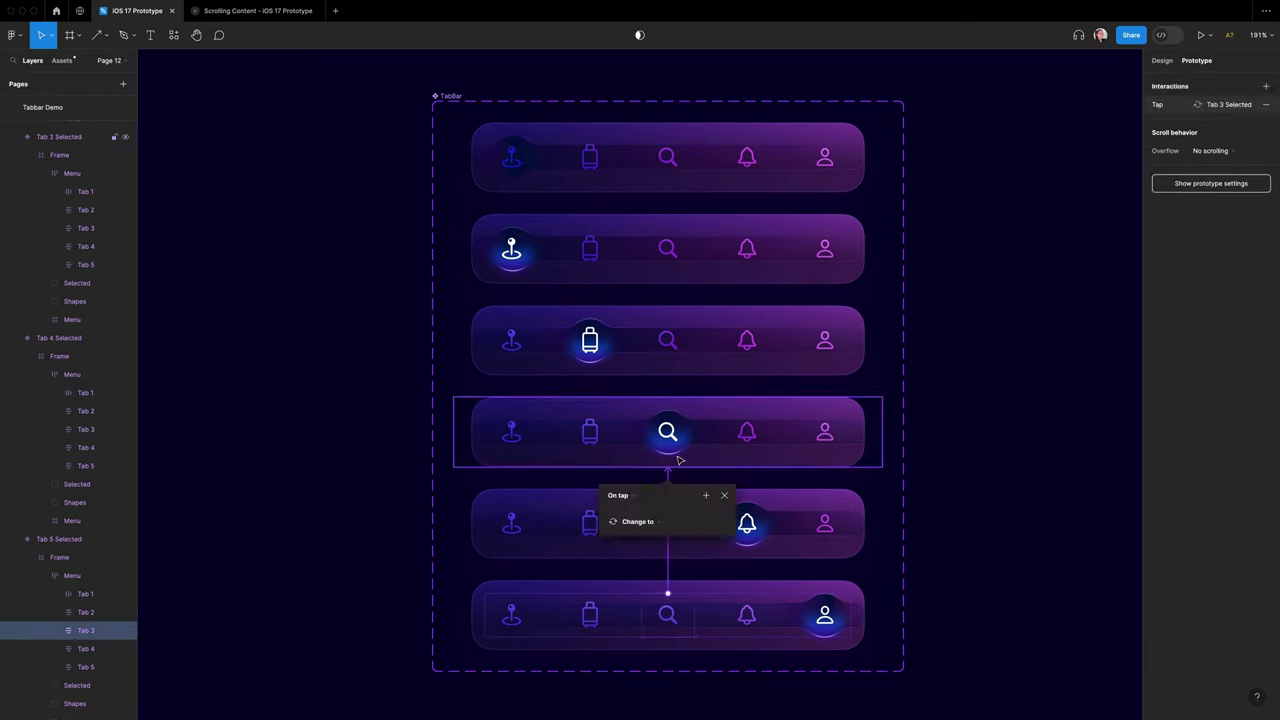
{"action": "left_click", "coordinate": [637, 521]}
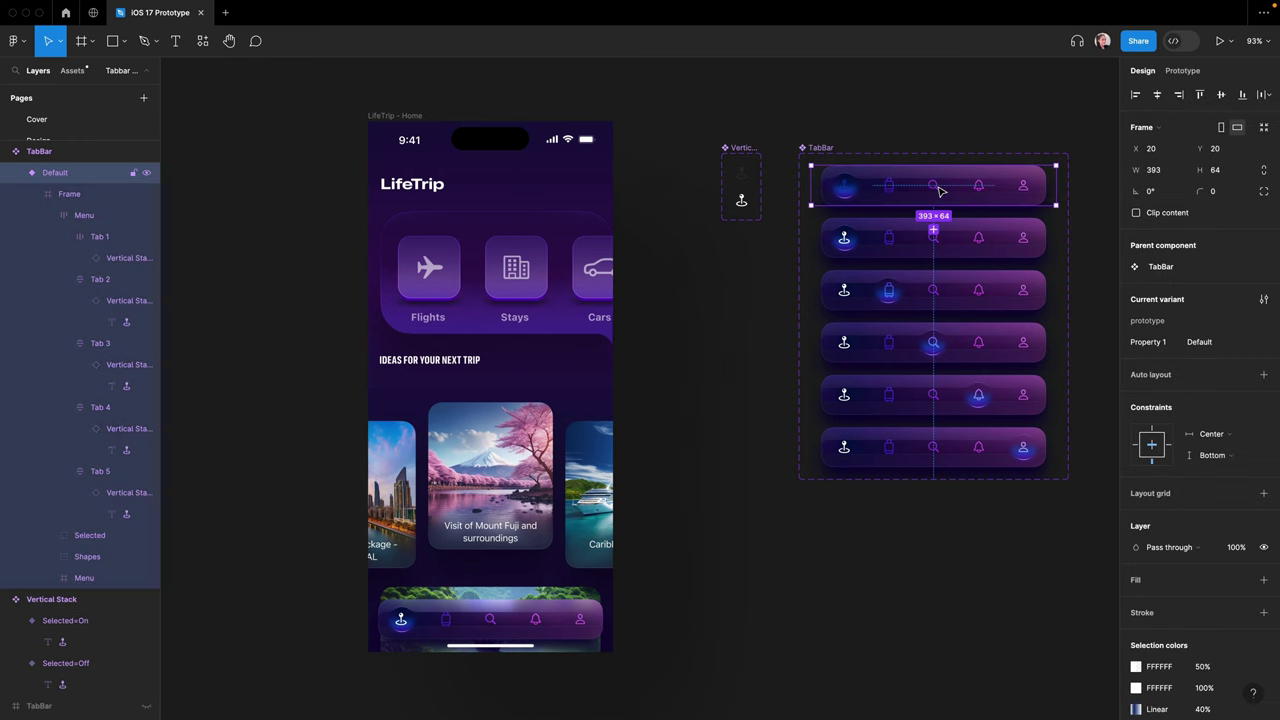
- Replace the tab bar frame on the LifeTrip - Home screen with the copied Default variant of the TabBar component
{"action": "left_click", "coordinate": [511, 614]}
{"action": "right_click", "coordinate": [511, 614]}
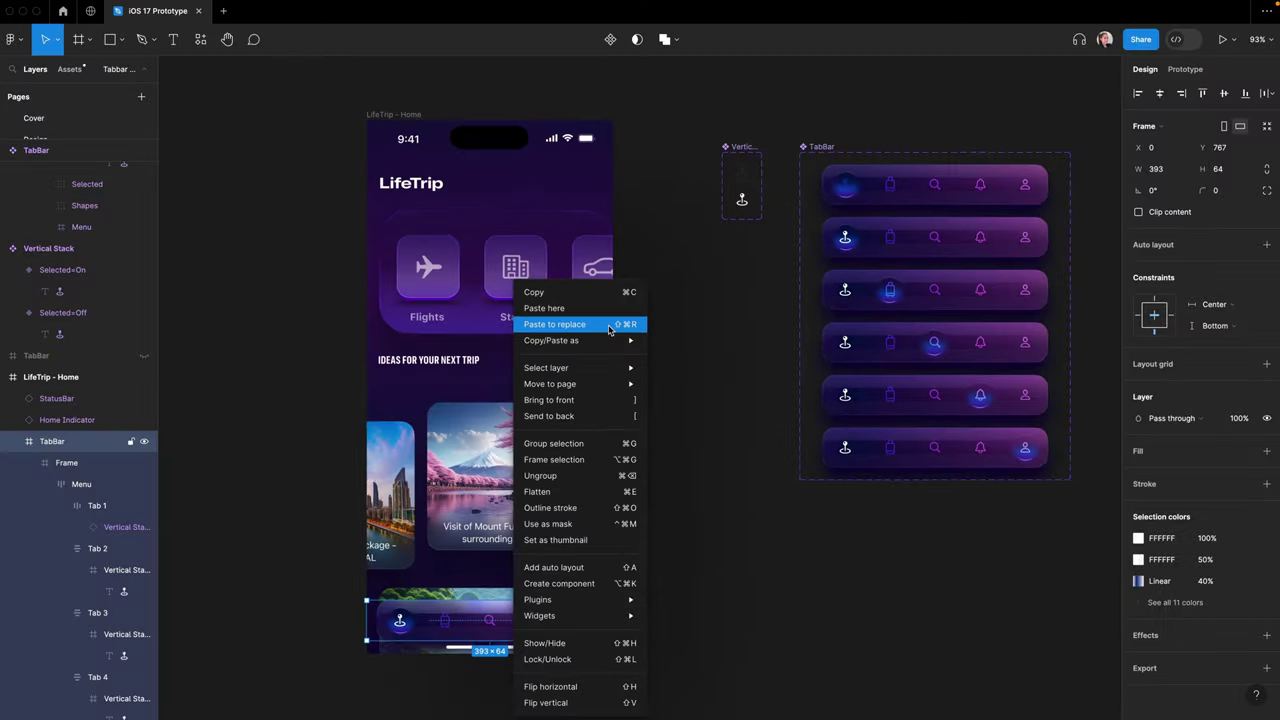
{"action": "left_click", "coordinate": [537, 296]}
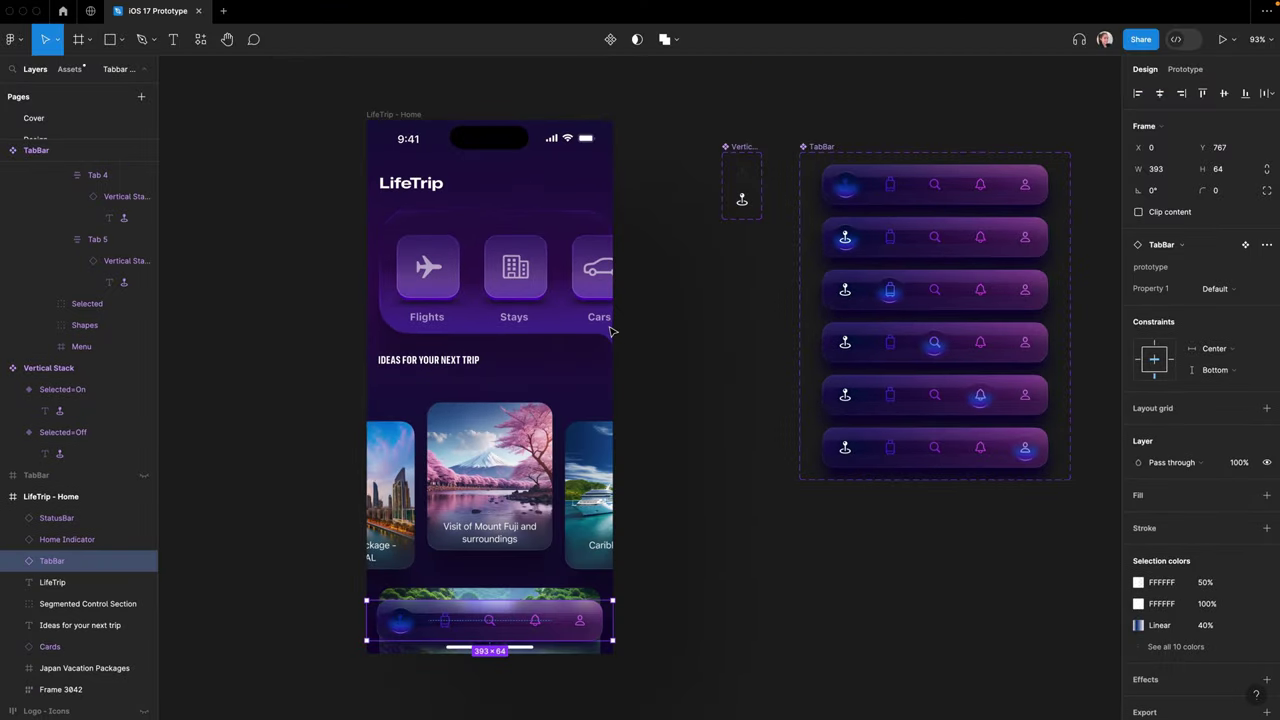
{"action": "left_click", "coordinate": [686, 663]}
- Preview the LifeTrip - Home screen and test the tab bar by switching between the suitcase, search, bell, profile and location tabs
{"action": "left_click", "coordinate": [400, 114]}
{"action": "key", "text": "shift+space"}
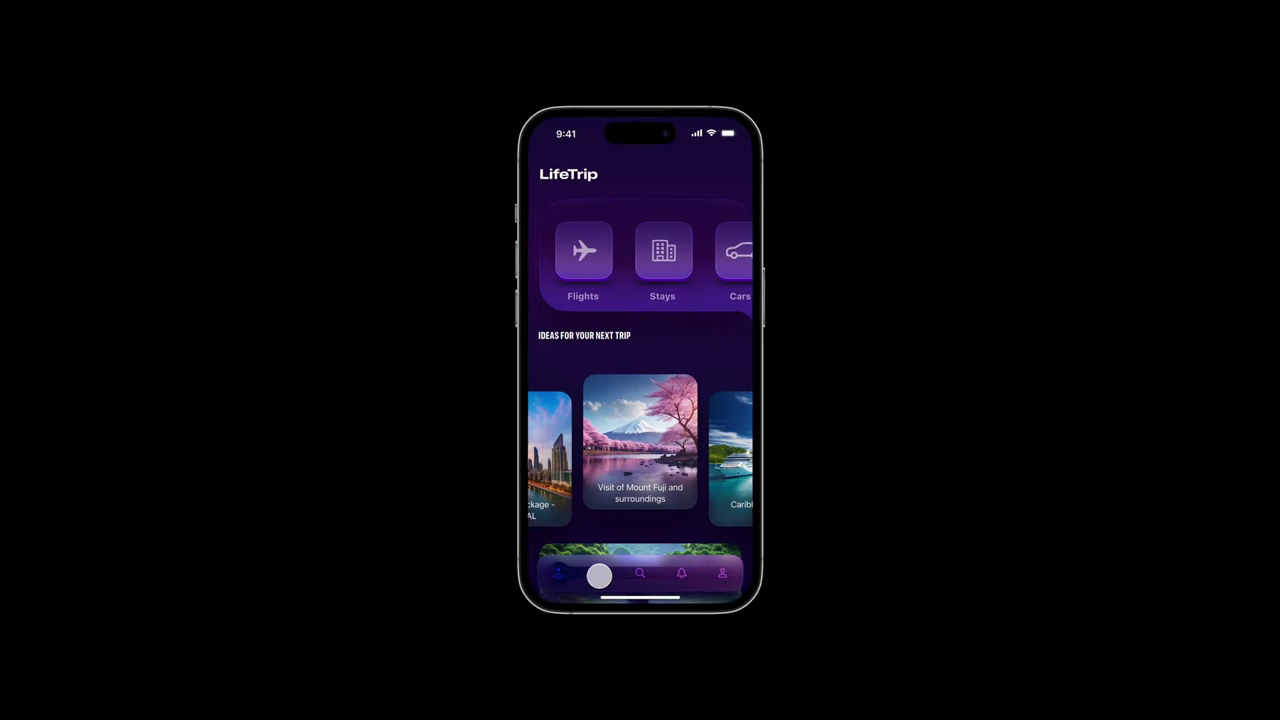
{"action": "left_click", "coordinate": [598, 575]}
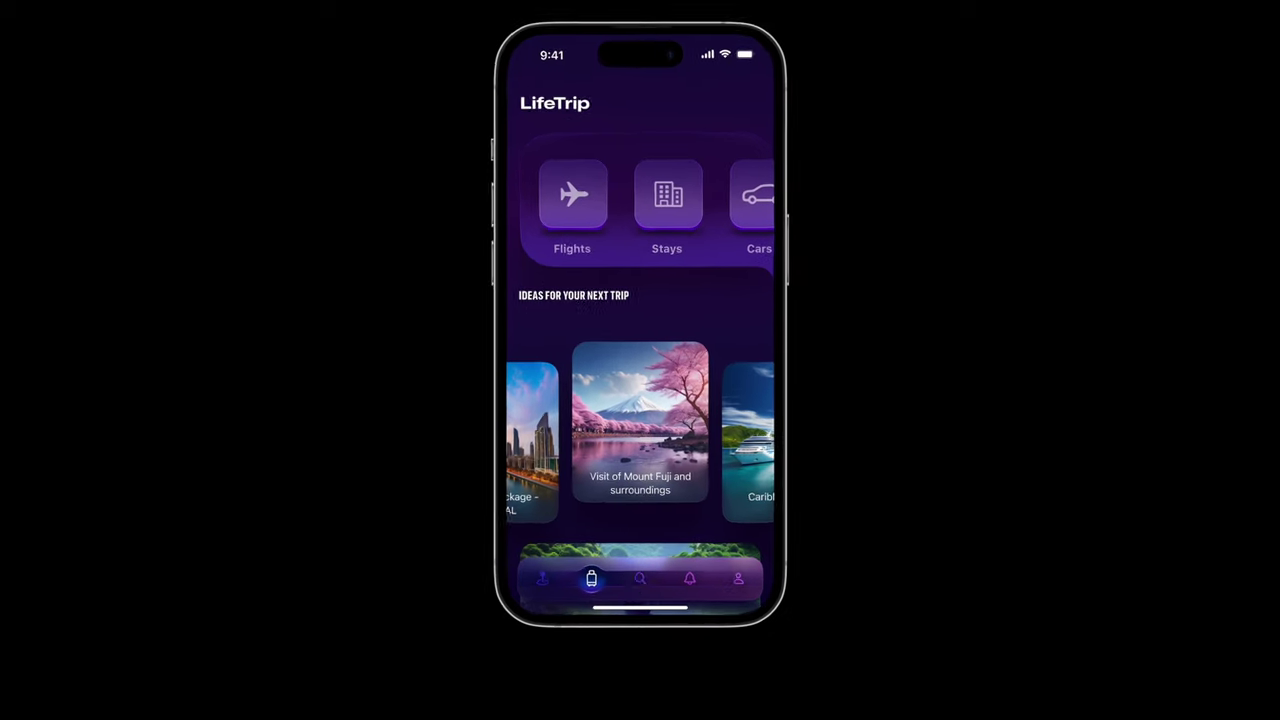
{"action": "left_click", "coordinate": [640, 574]}
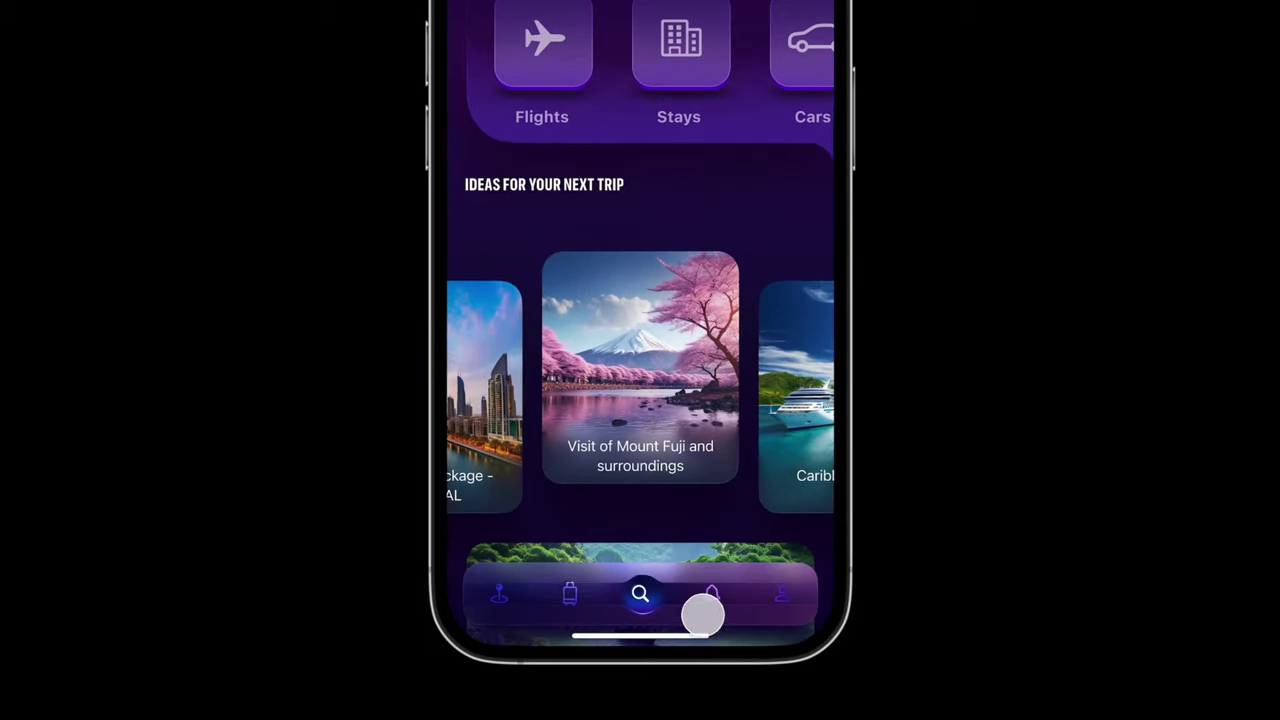
{"action": "left_click", "coordinate": [706, 602]}
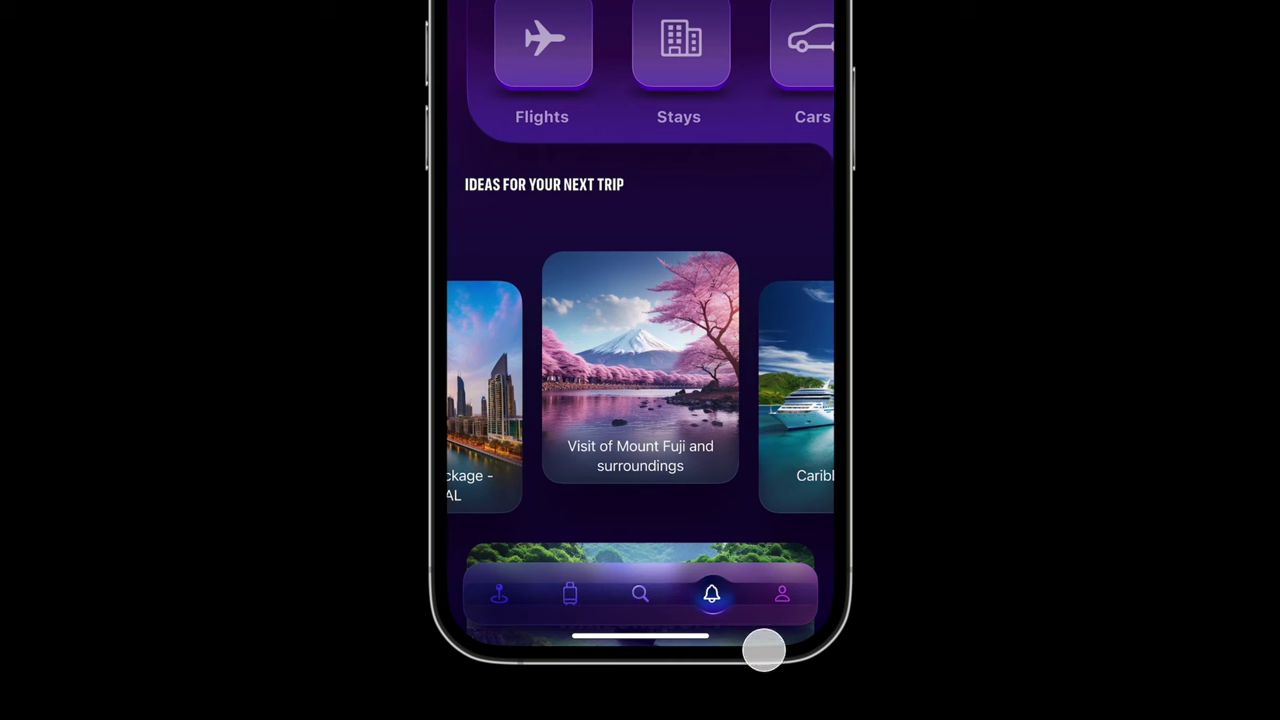
{"action": "left_click", "coordinate": [781, 603]}
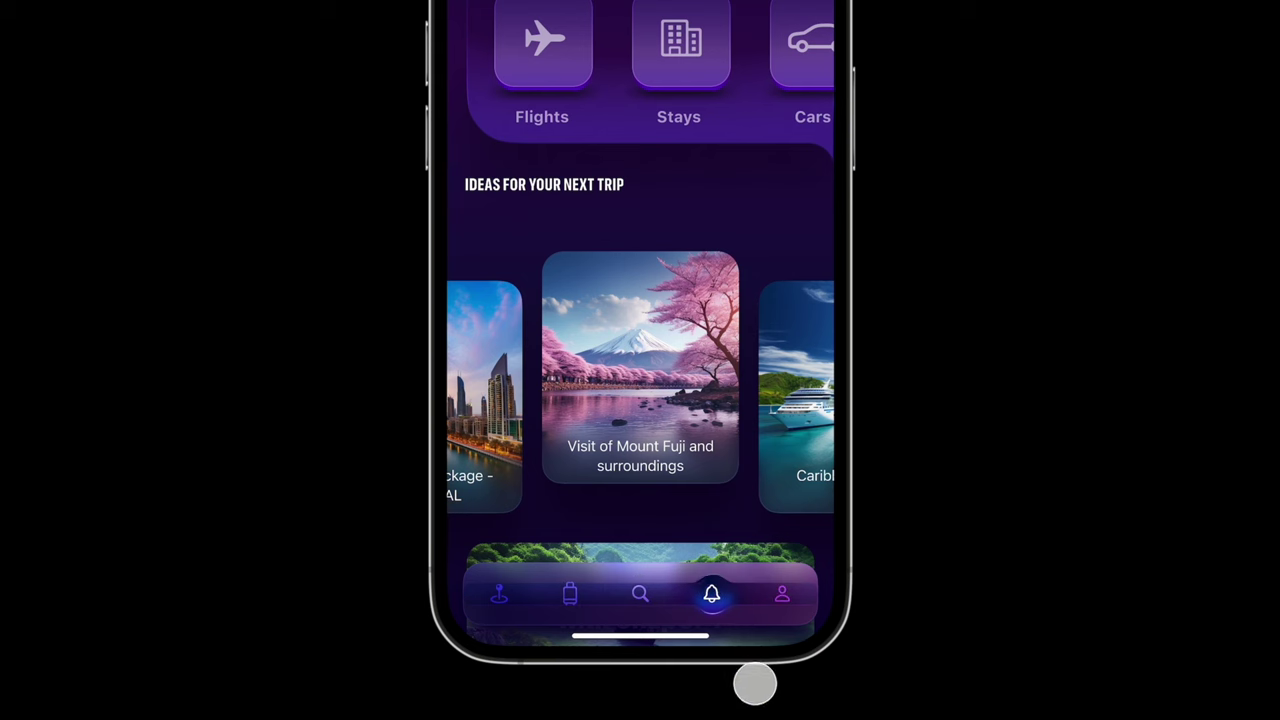
{"action": "left_click", "coordinate": [492, 594]}
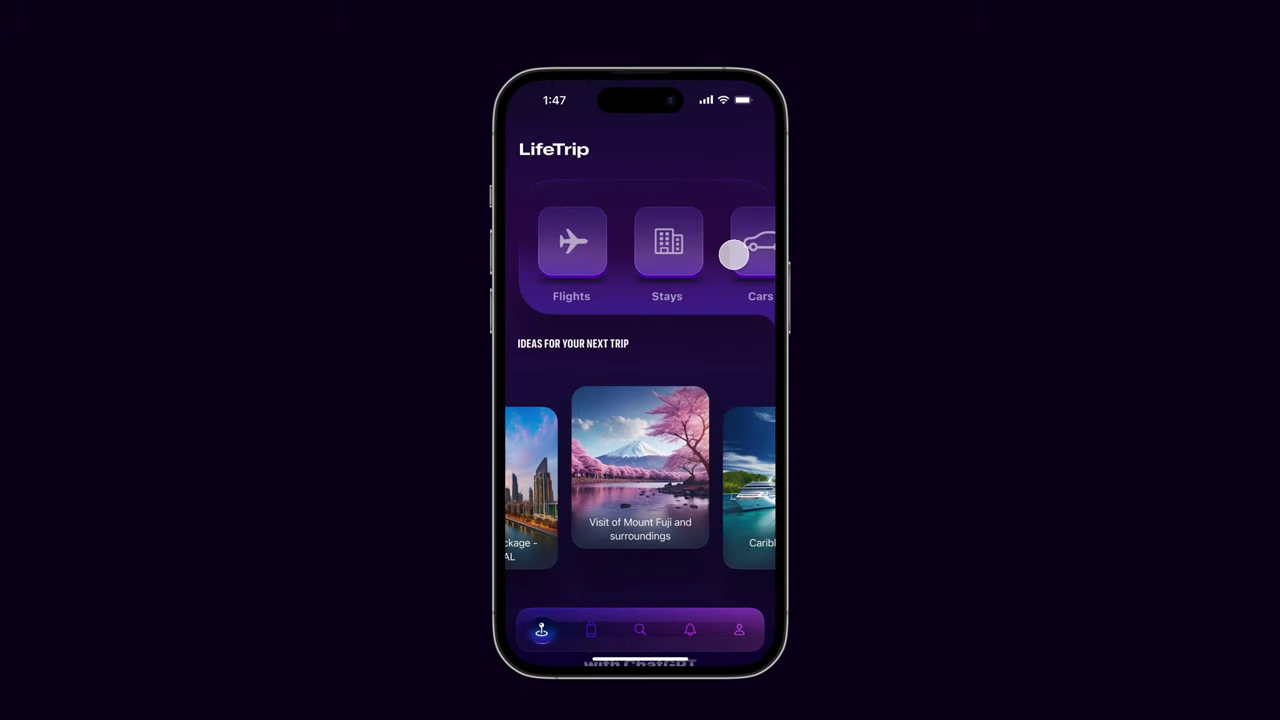
- Examine how the home prototype's category row scrolls sideways and its page scrolls beneath the fixed tab bar and status bar
{"action": "scroll", "coordinate": [731, 256], "scroll_direction": "right", "scroll_amount": 3}
{"action": "scroll", "coordinate": [727, 257], "scroll_direction": "down", "scroll_amount": 1}
{"action": "scroll", "coordinate": [727, 257], "scroll_direction": "left", "scroll_amount": 3}
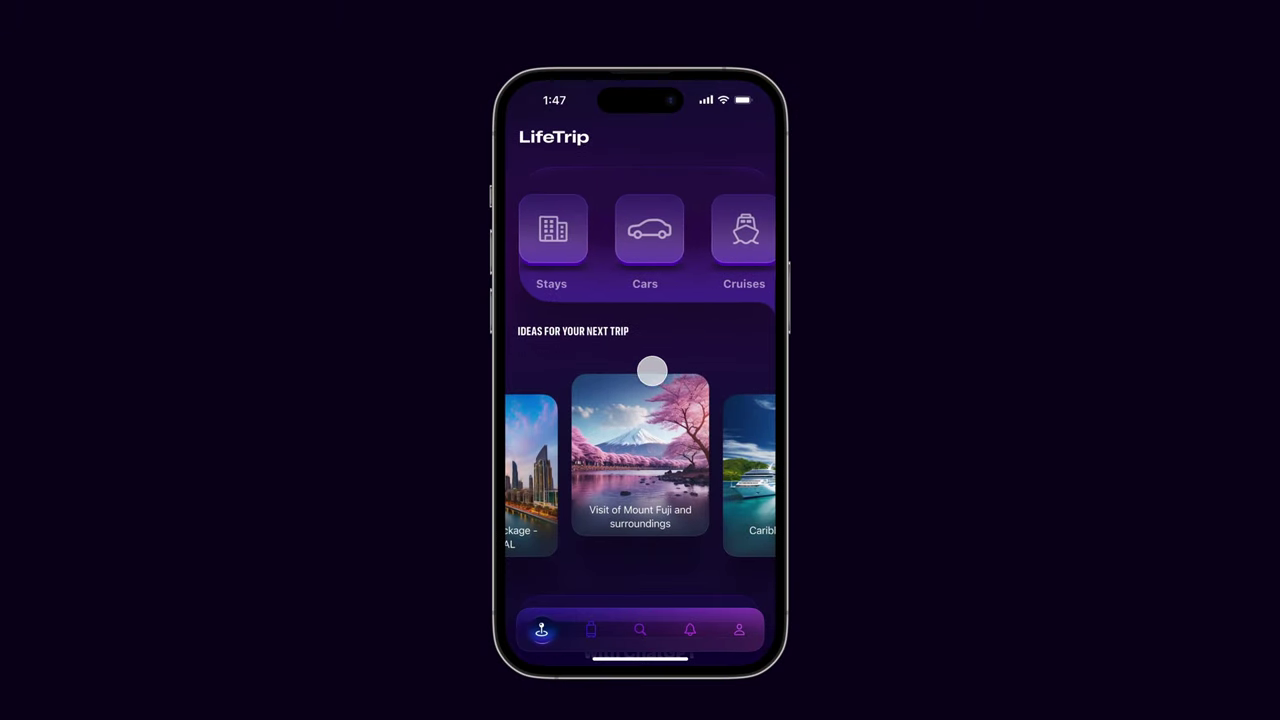
{"action": "scroll", "coordinate": [651, 369], "scroll_direction": "down", "scroll_amount": 3}
{"action": "scroll", "coordinate": [651, 370], "scroll_direction": "down", "scroll_amount": 3}
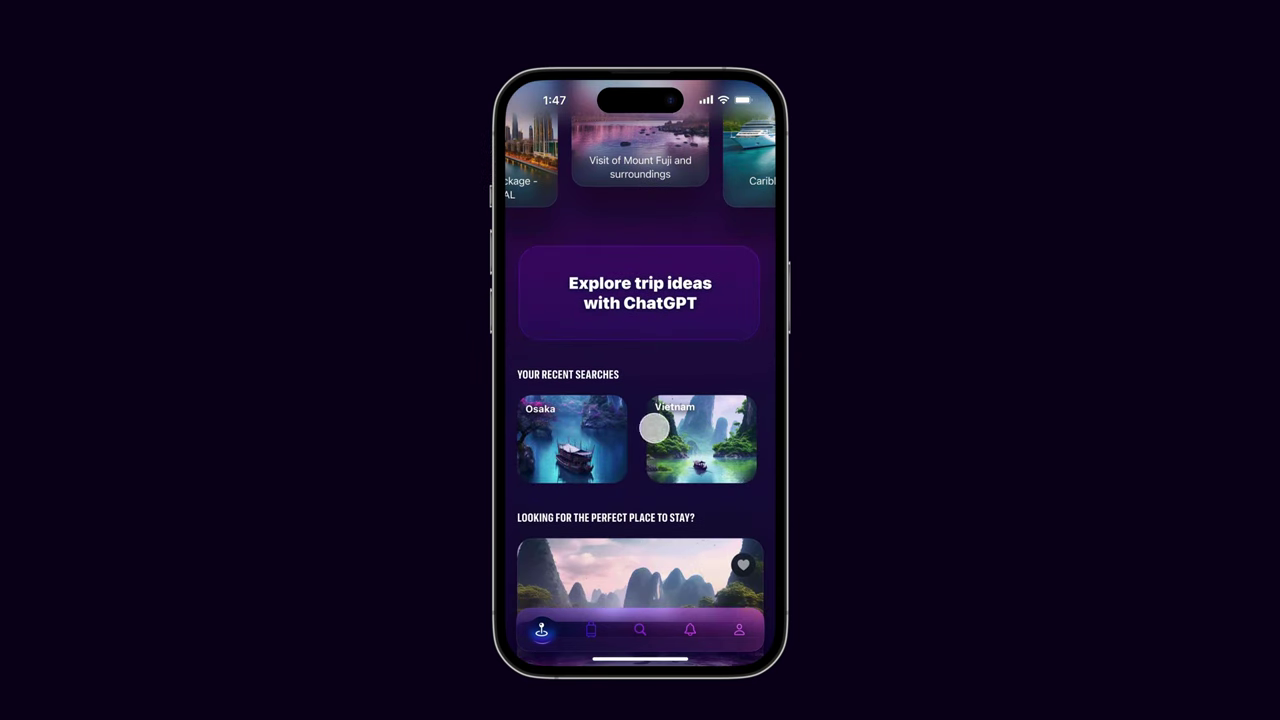
{"action": "scroll", "coordinate": [654, 428], "scroll_direction": "up", "scroll_amount": 3}
{"action": "scroll", "coordinate": [654, 429], "scroll_direction": "up", "scroll_amount": 2}
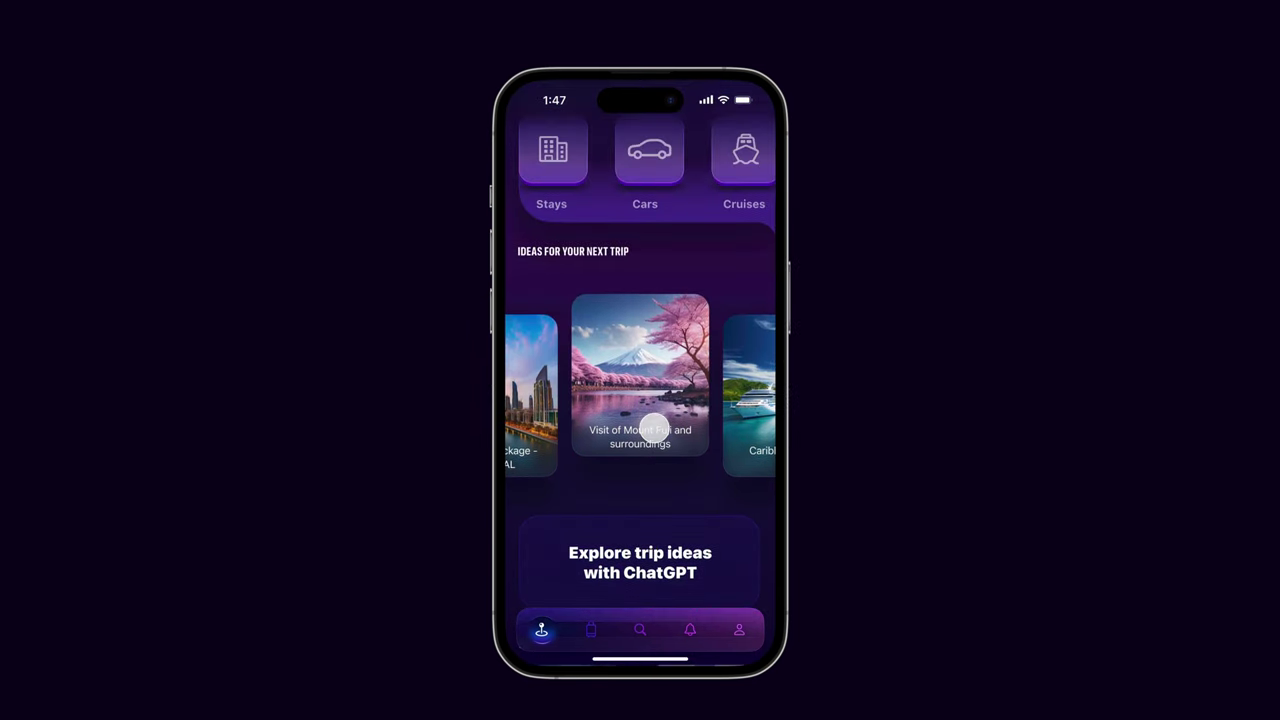
{"action": "scroll", "coordinate": [654, 429], "scroll_direction": "down", "scroll_amount": 4}
{"action": "scroll", "coordinate": [654, 429], "scroll_direction": "down", "scroll_amount": 5}
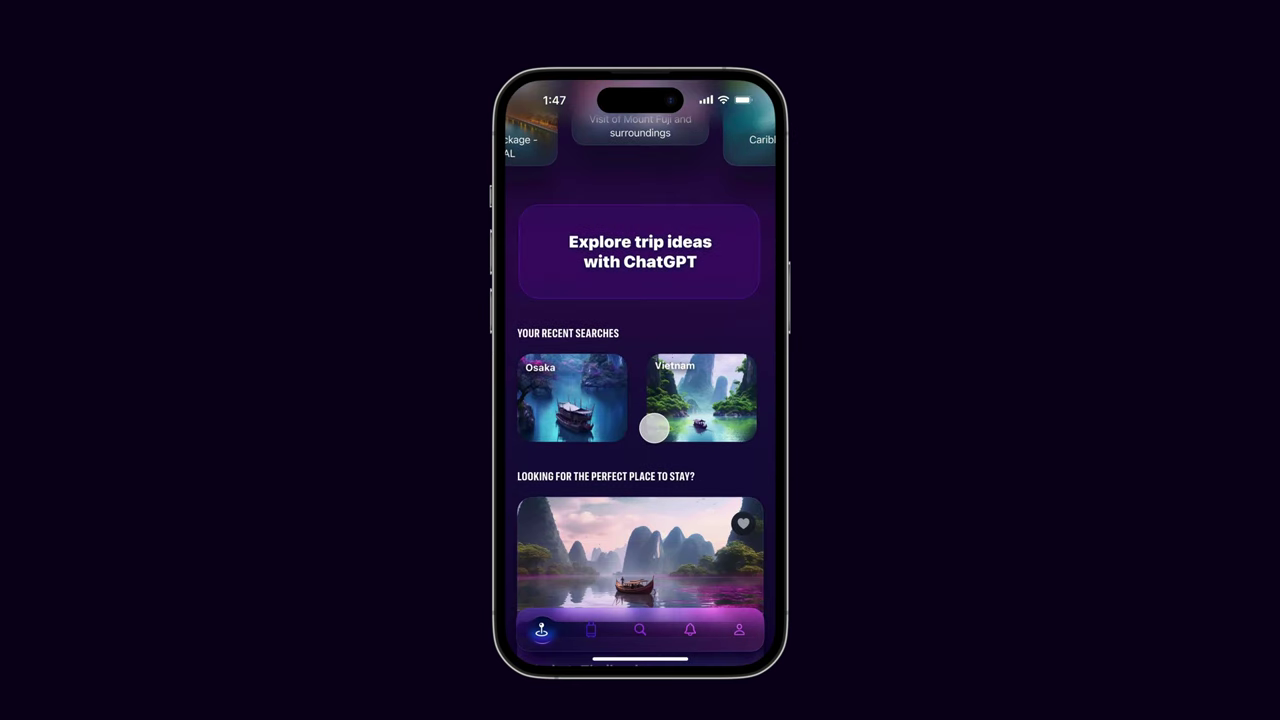
{"action": "scroll", "coordinate": [654, 429], "scroll_direction": "down", "scroll_amount": 1}
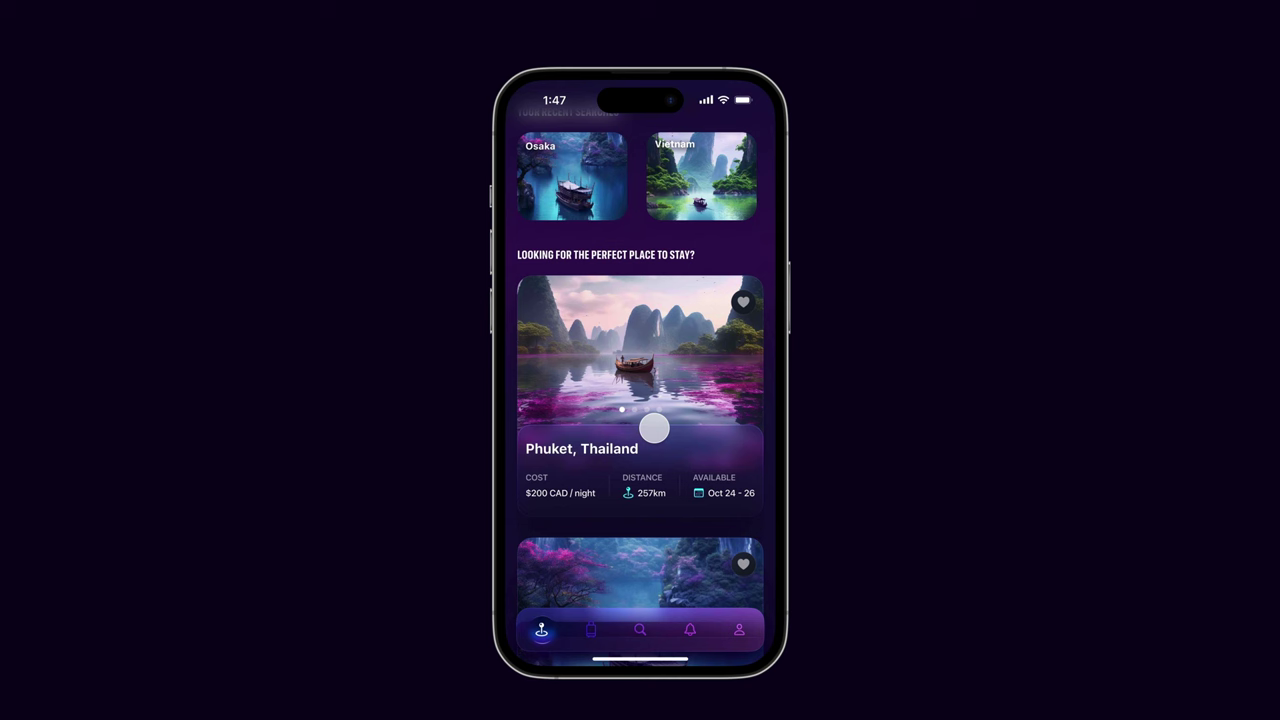
{"action": "scroll", "coordinate": [654, 429], "scroll_direction": "up", "scroll_amount": 10}
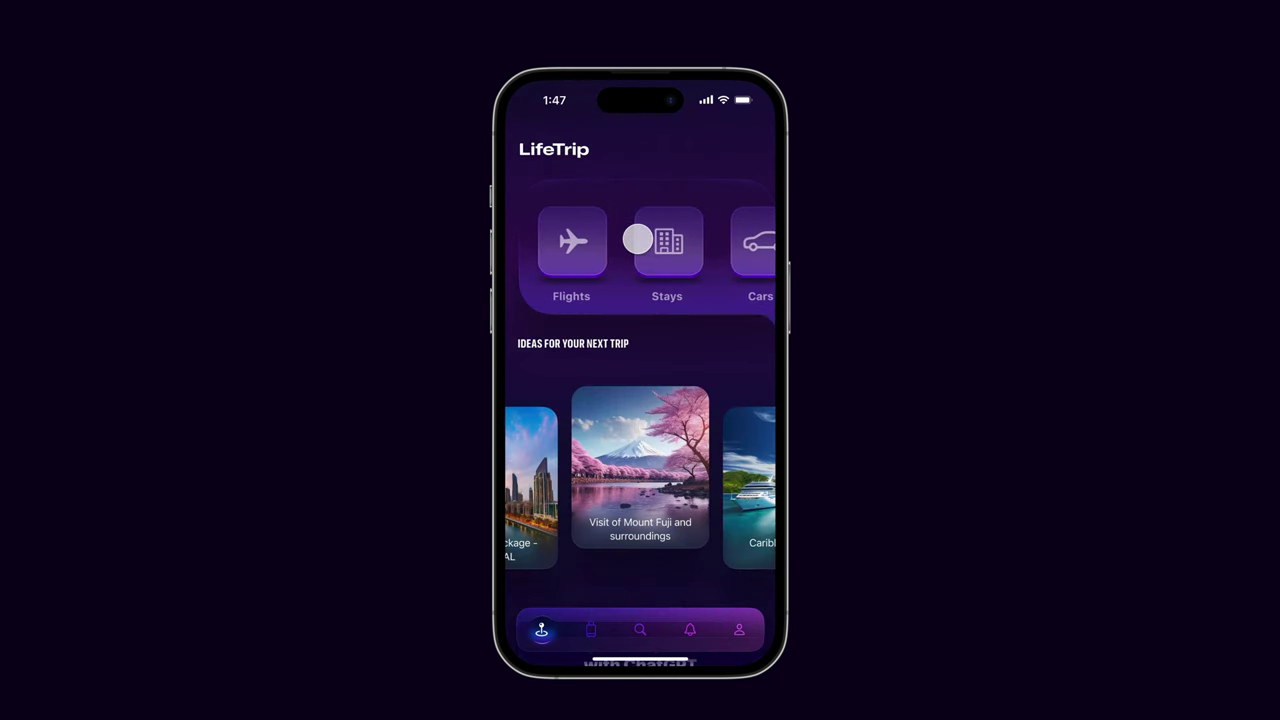
- Review the home prototype from the category row through the recent searches to the Phuket and Hanoi stay cards
{"action": "scroll", "coordinate": [651, 443], "scroll_direction": "down", "scroll_amount": 4}
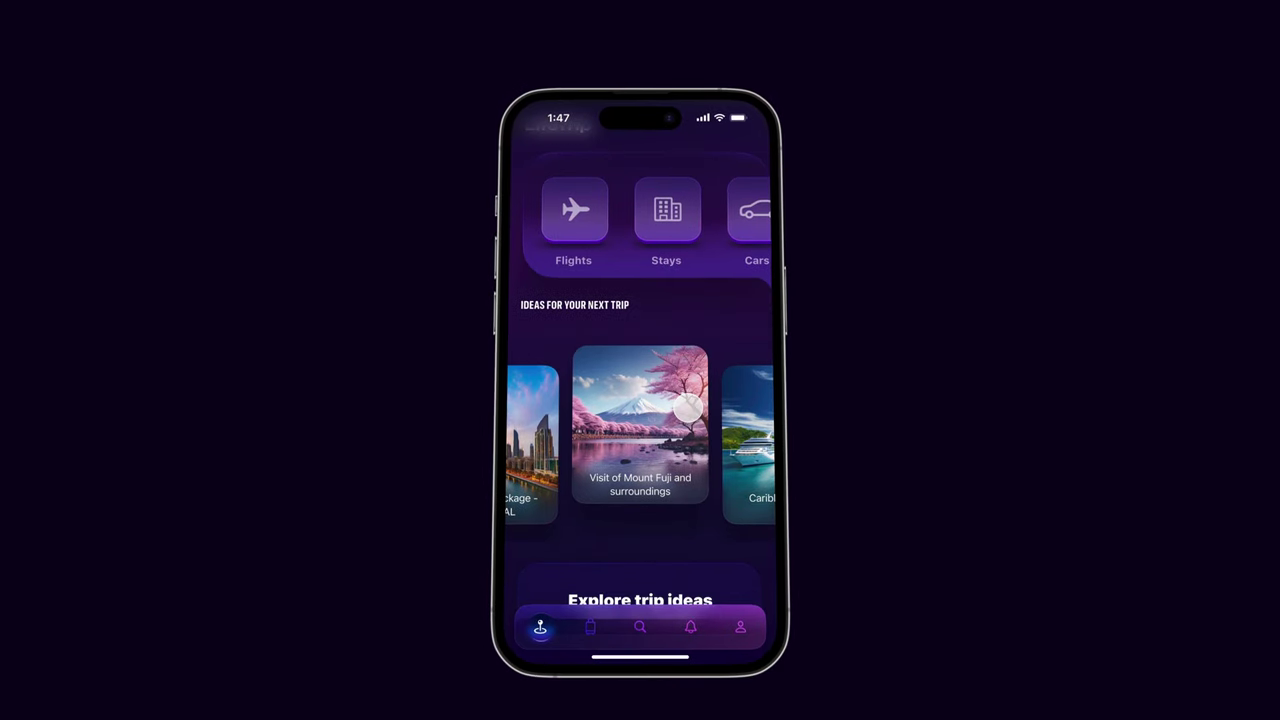
{"action": "scroll", "coordinate": [688, 408], "scroll_direction": "down", "scroll_amount": 2}
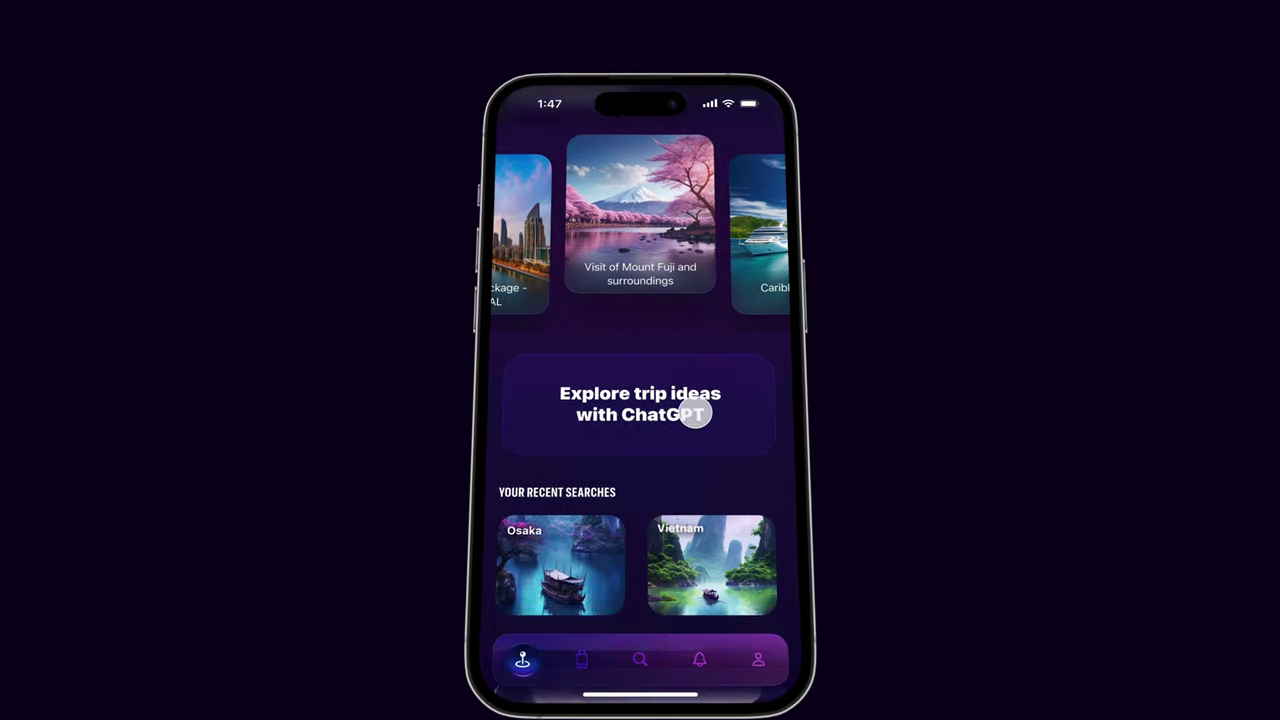
{"action": "scroll", "coordinate": [697, 413], "scroll_direction": "down", "scroll_amount": 3}
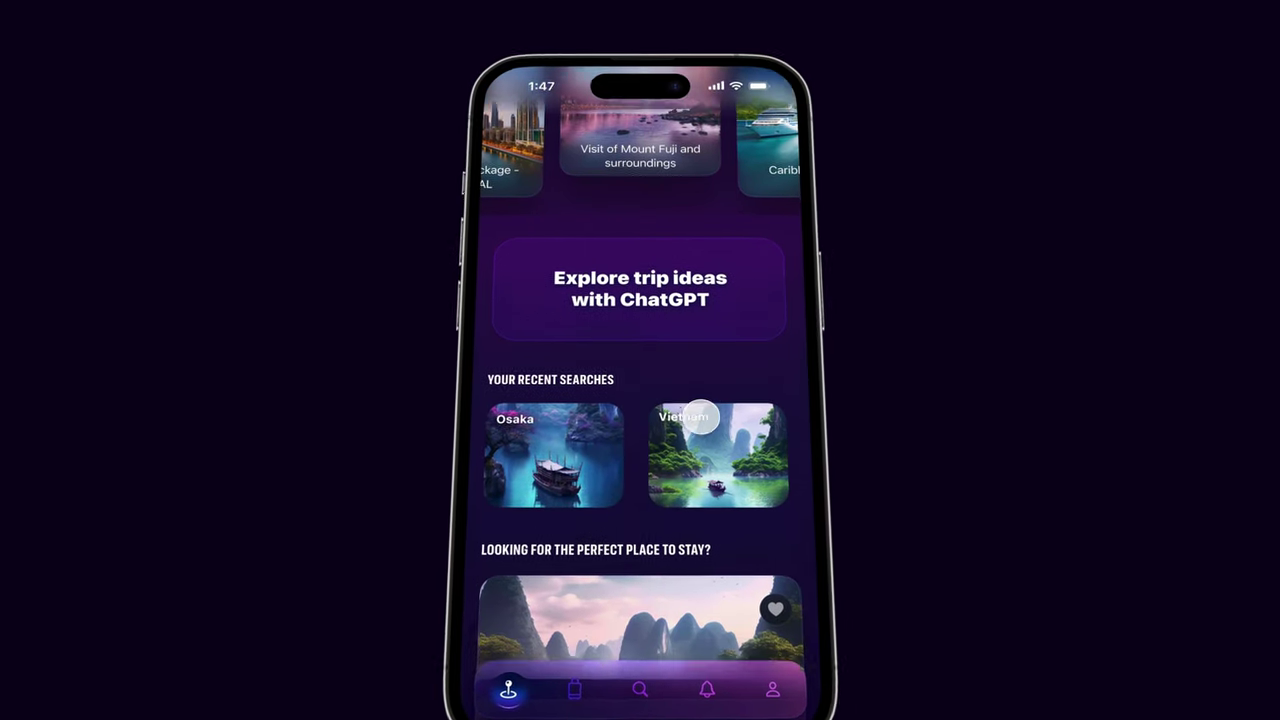
{"action": "scroll", "coordinate": [703, 418], "scroll_direction": "down", "scroll_amount": 2}
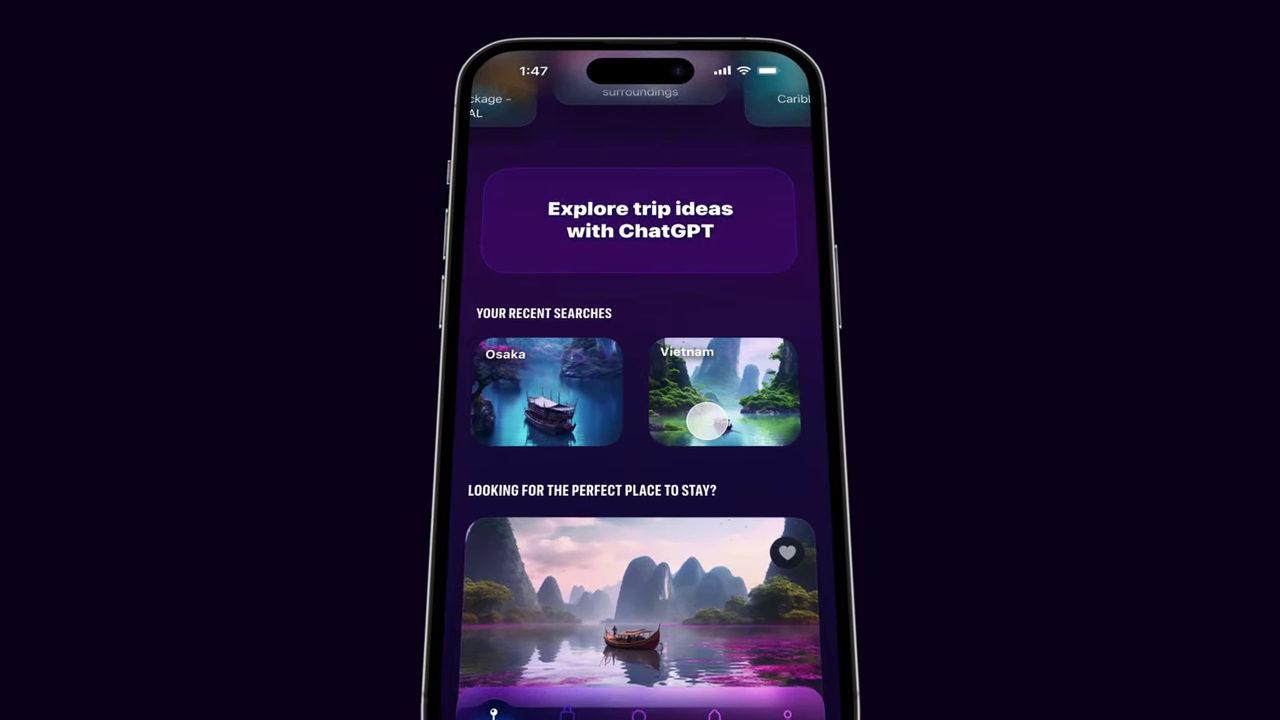
{"action": "scroll", "coordinate": [708, 422], "scroll_direction": "down", "scroll_amount": 4}
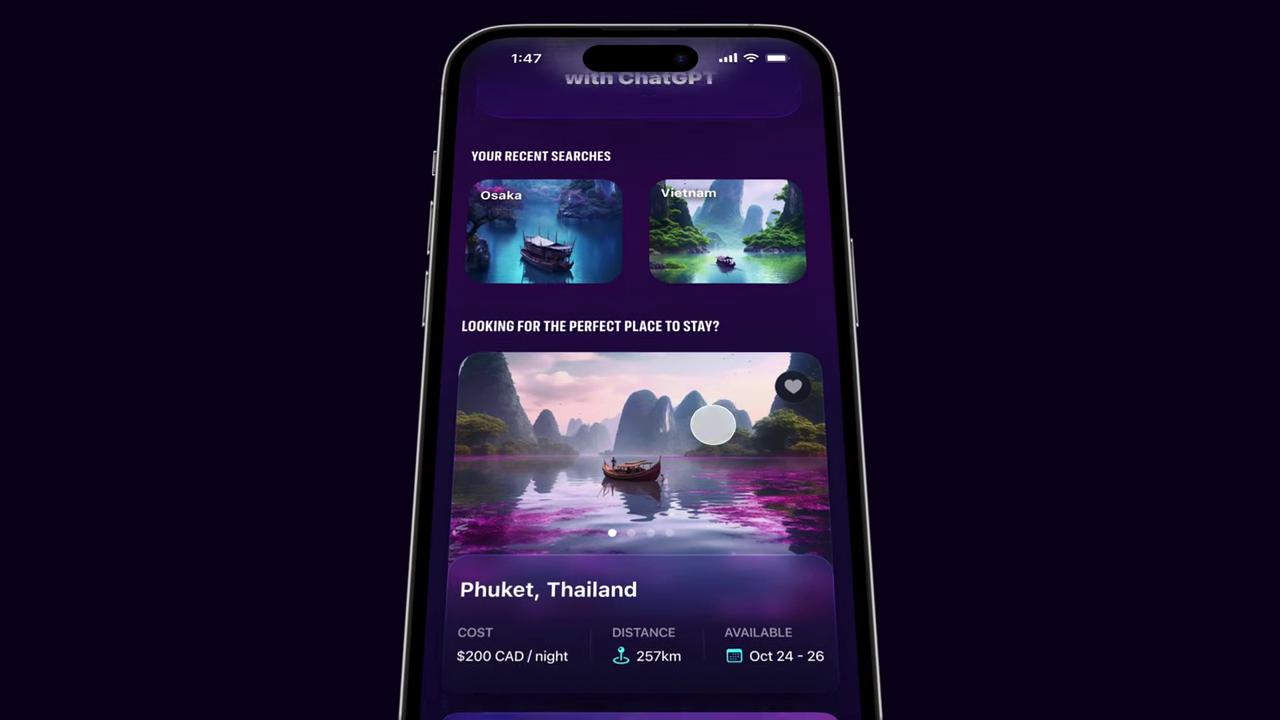
{"action": "scroll", "coordinate": [714, 426], "scroll_direction": "down", "scroll_amount": 6}
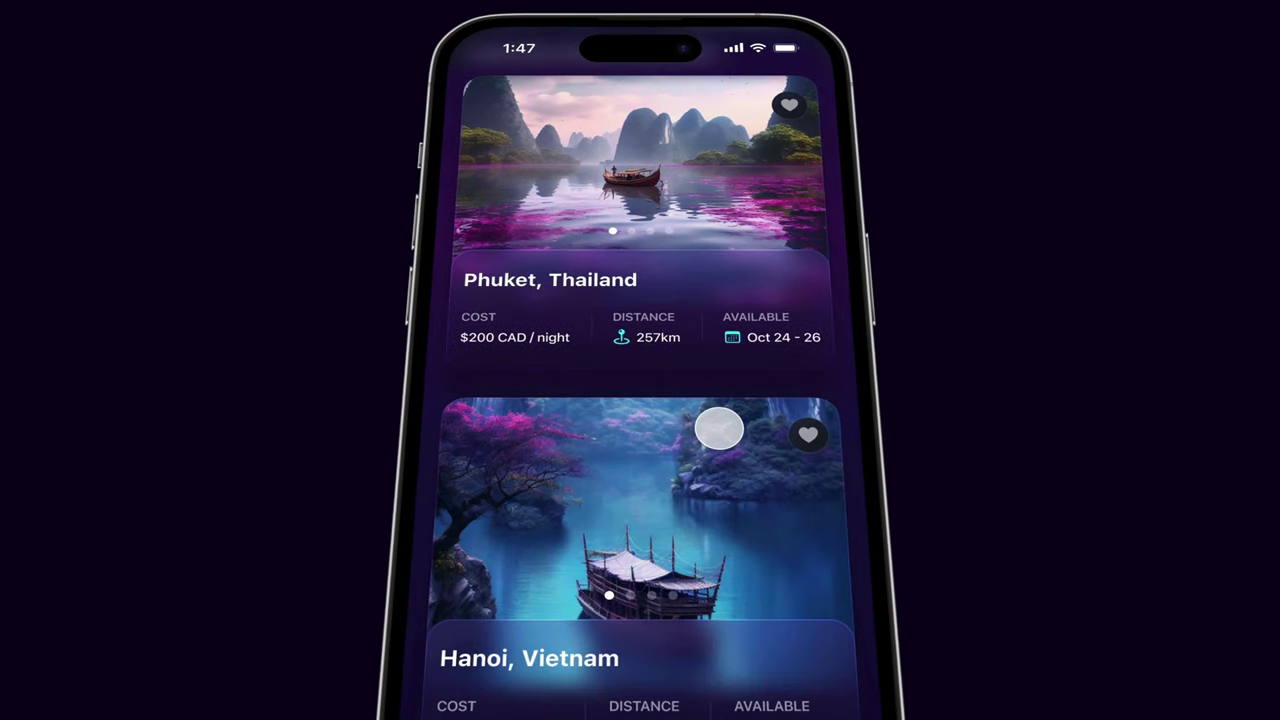
{"action": "scroll", "coordinate": [720, 430], "scroll_direction": "down", "scroll_amount": 8}
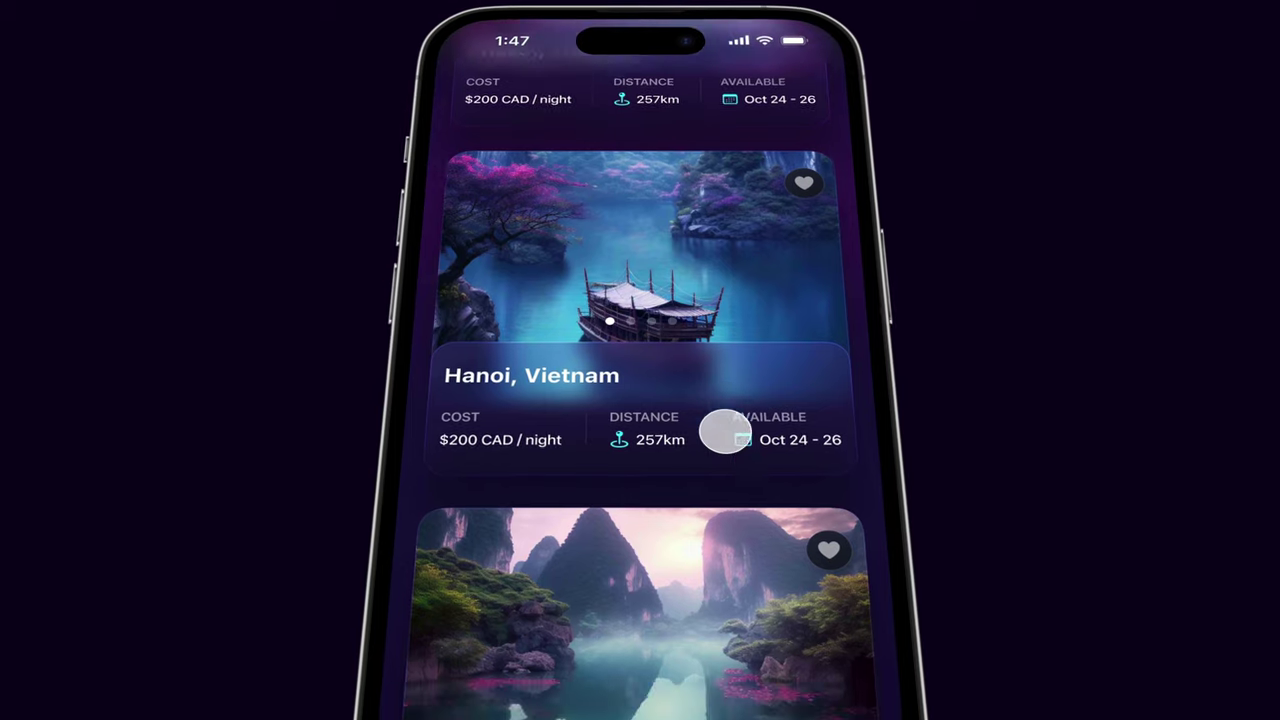
{"action": "scroll", "coordinate": [727, 432], "scroll_direction": "down", "scroll_amount": 4}
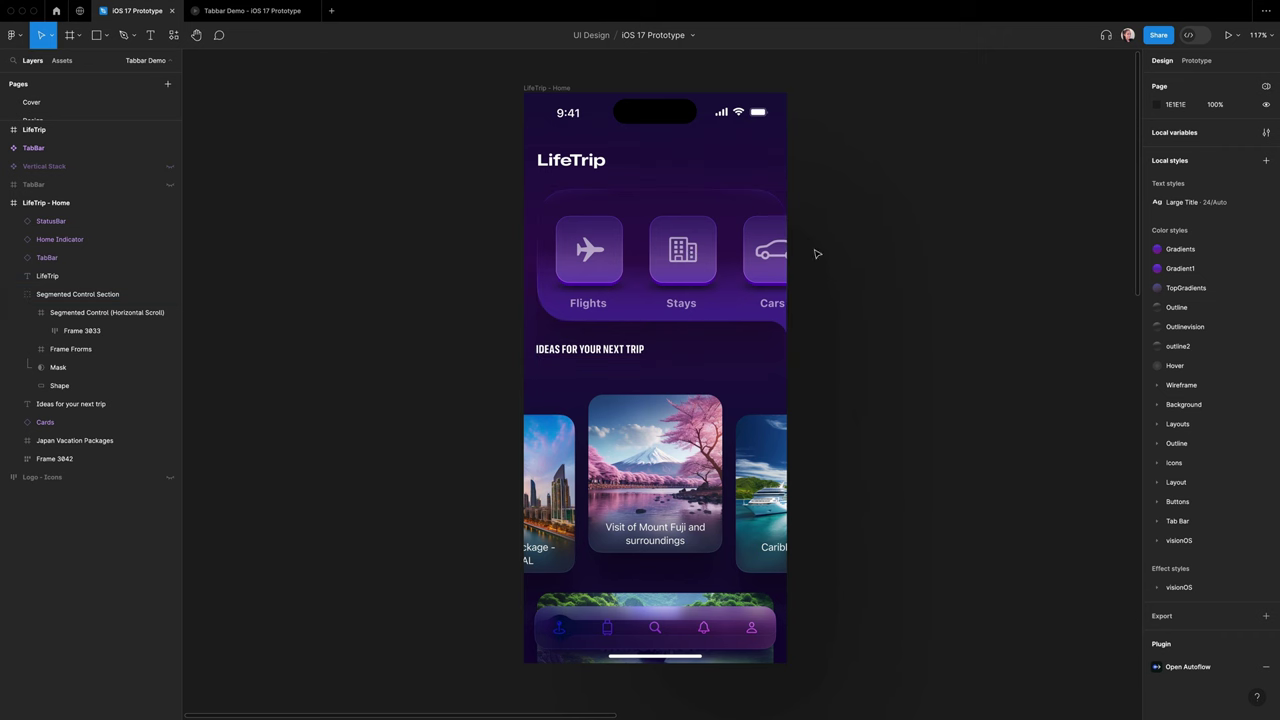
- Inspect the Segmented Control (Horizontal Scroll) frame on the home screen and return to the prototype preview
{"action": "left_click", "coordinate": [673, 214]}
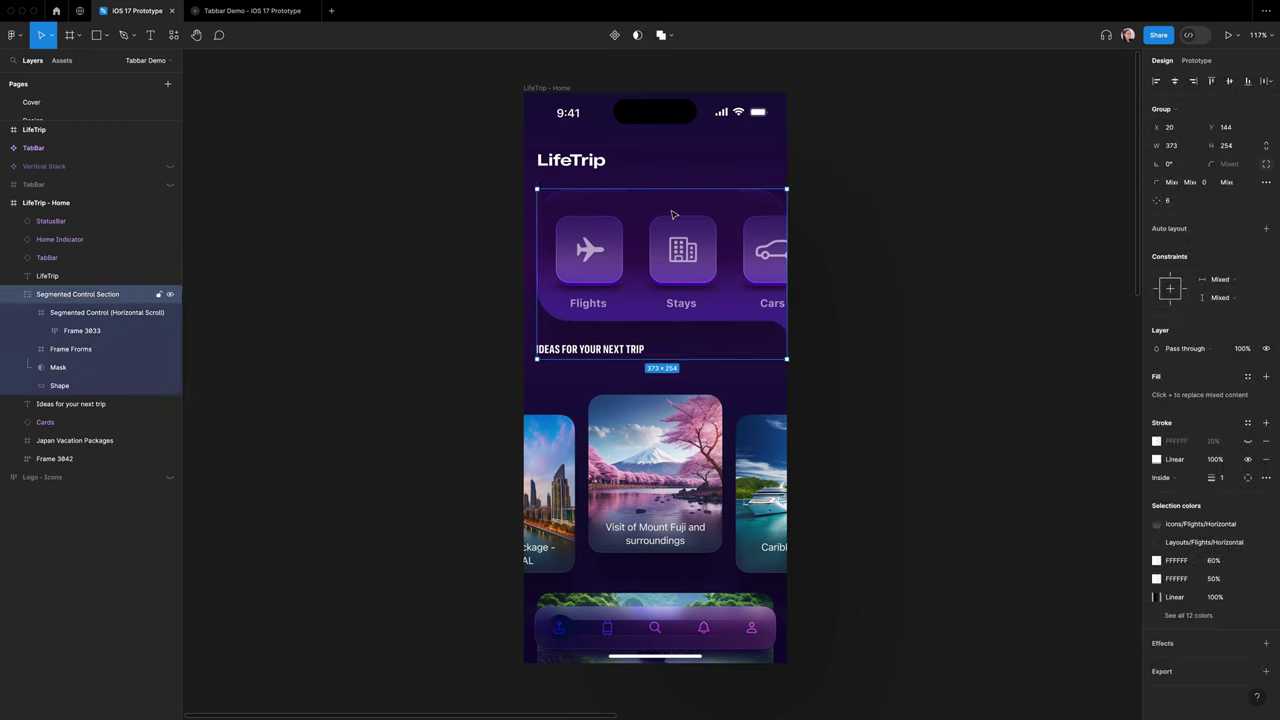
{"action": "double_click", "coordinate": [645, 275]}
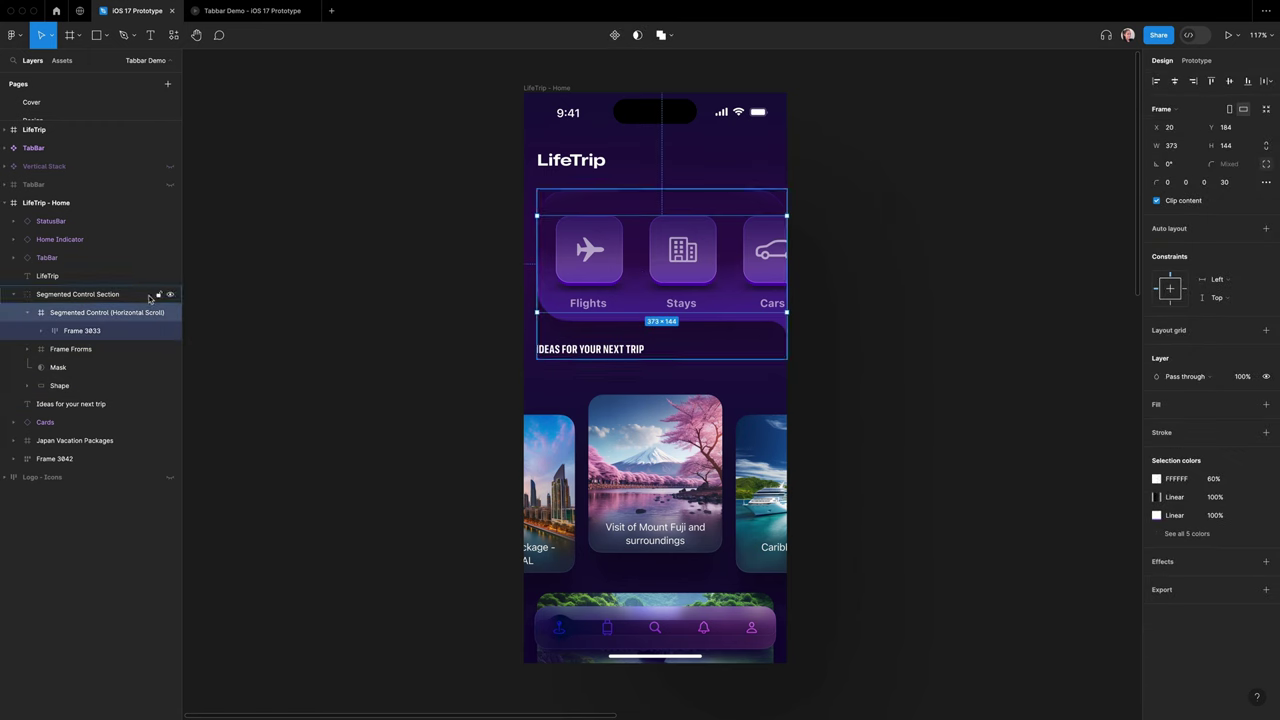
{"action": "left_click", "coordinate": [853, 296]}
{"action": "left_click", "coordinate": [280, 11]}
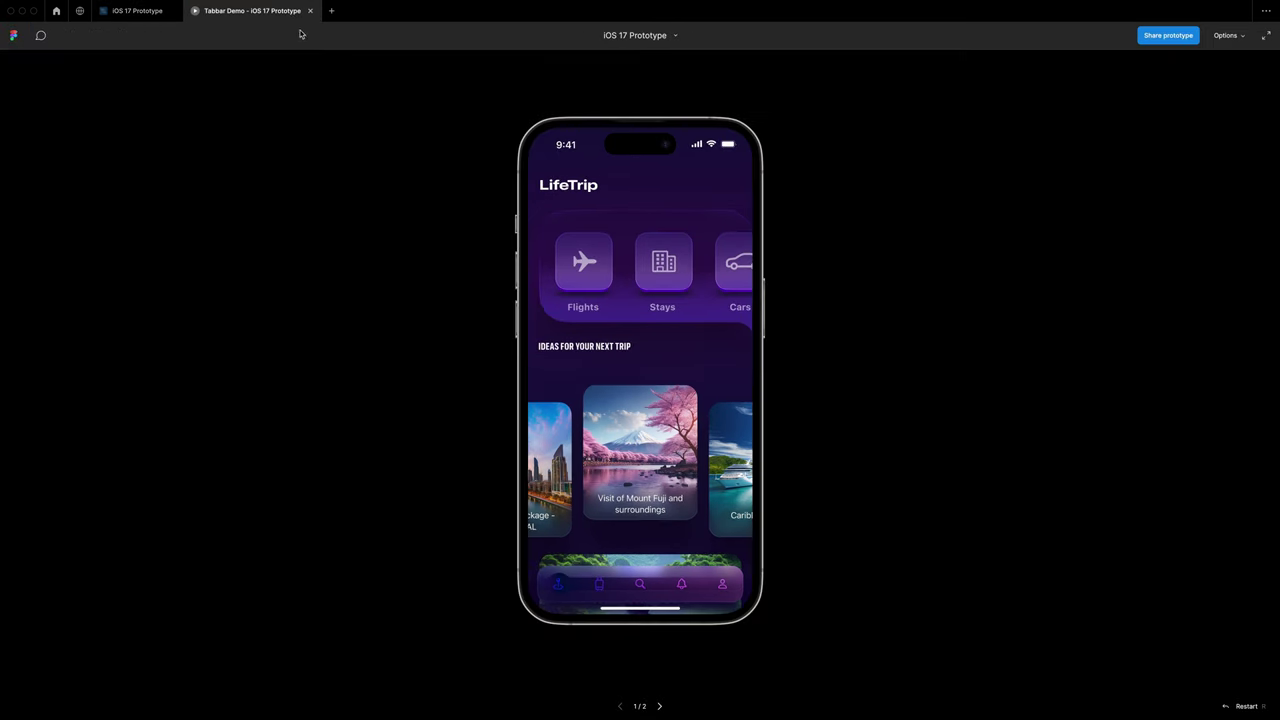
- Test the sideways scrolling of the category row from Flights to Packages in the home prototype preview
{"action": "scroll", "coordinate": [663, 271], "scroll_direction": "right", "scroll_amount": 5}
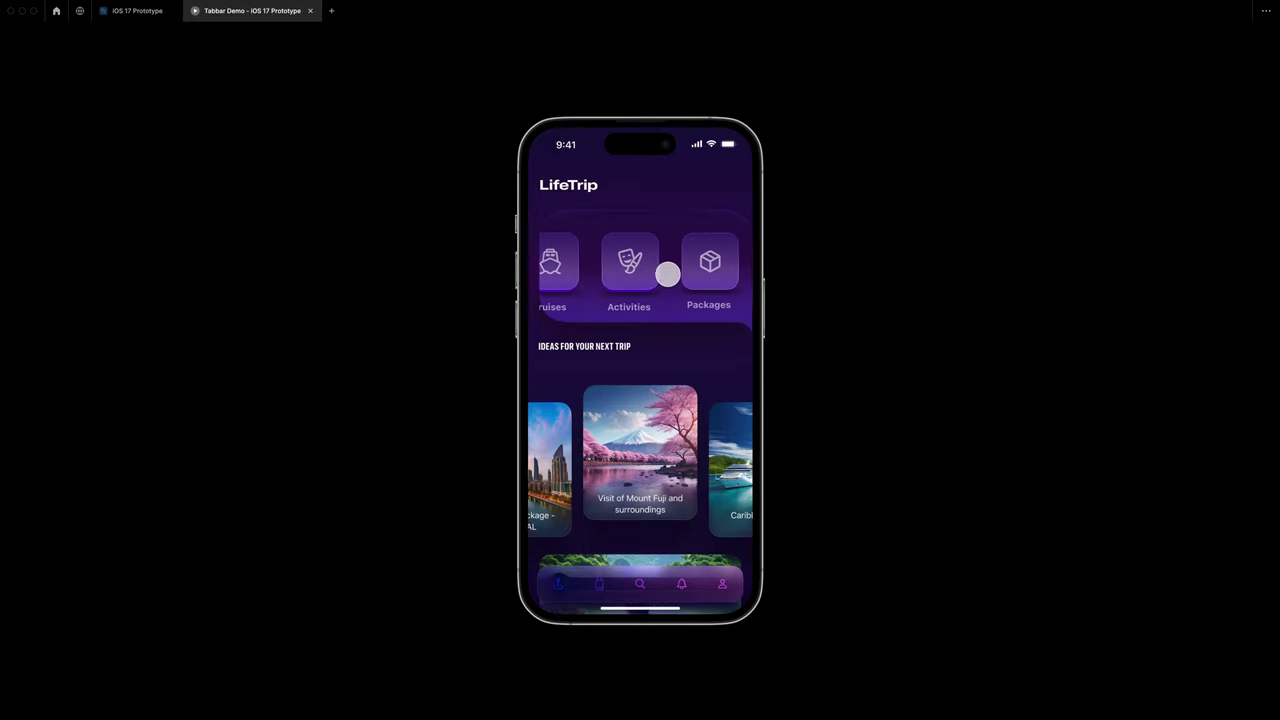
{"action": "scroll", "coordinate": [668, 273], "scroll_direction": "left", "scroll_amount": 3}
{"action": "scroll", "coordinate": [667, 273], "scroll_direction": "right", "scroll_amount": 6}
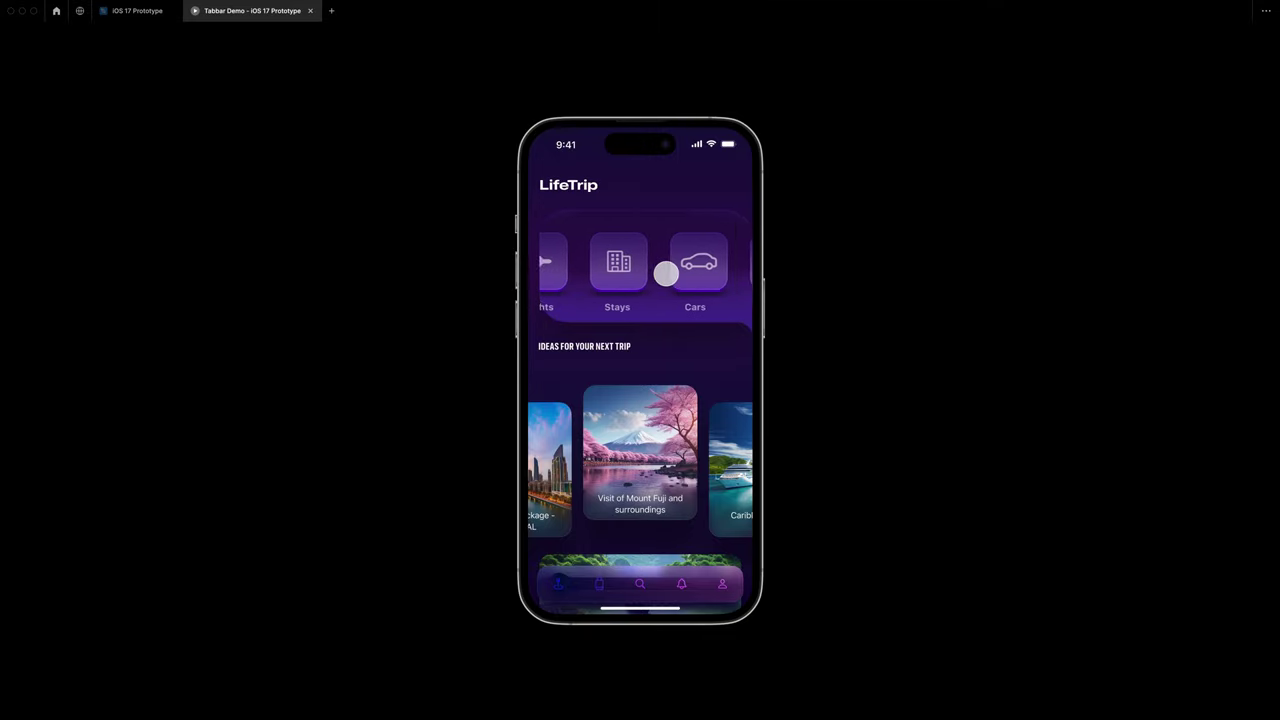
{"action": "scroll", "coordinate": [666, 273], "scroll_direction": "left", "scroll_amount": 3}
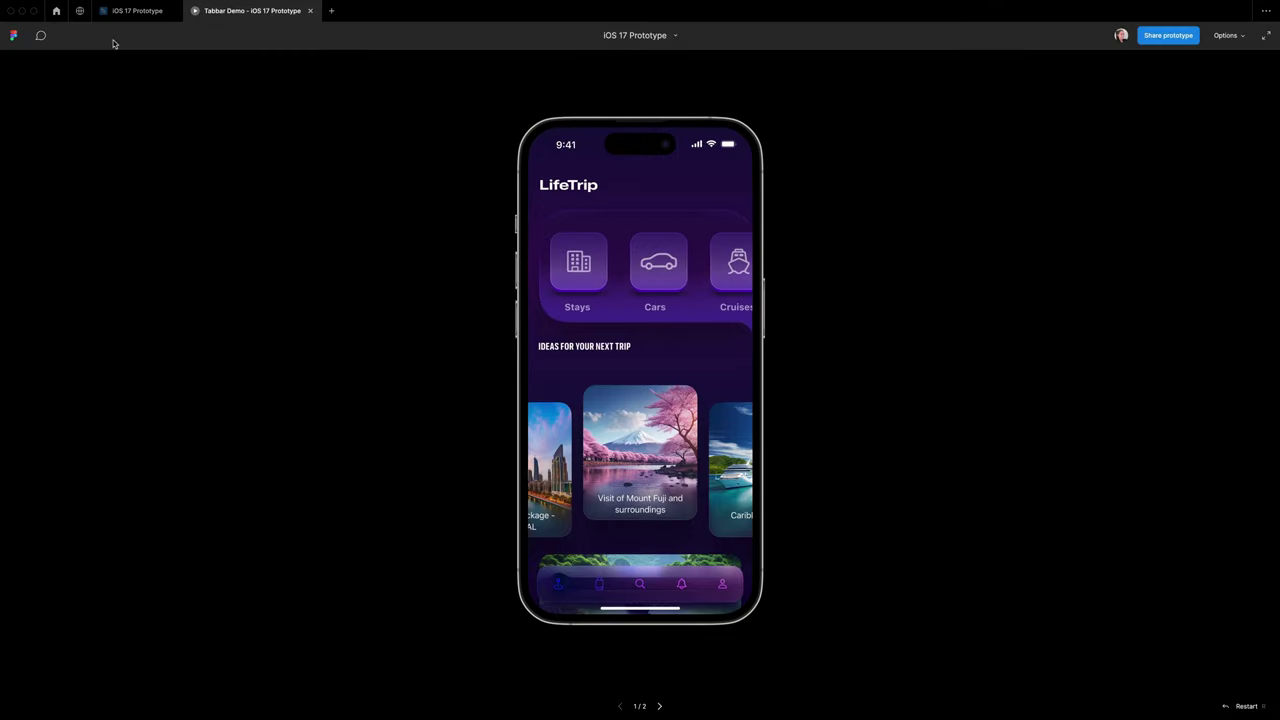
- Wrap the category Menu row of the home screen in a new frame and narrow that frame to 373 wide
{"action": "left_click", "coordinate": [119, 11]}
{"action": "left_click", "coordinate": [703, 260]}
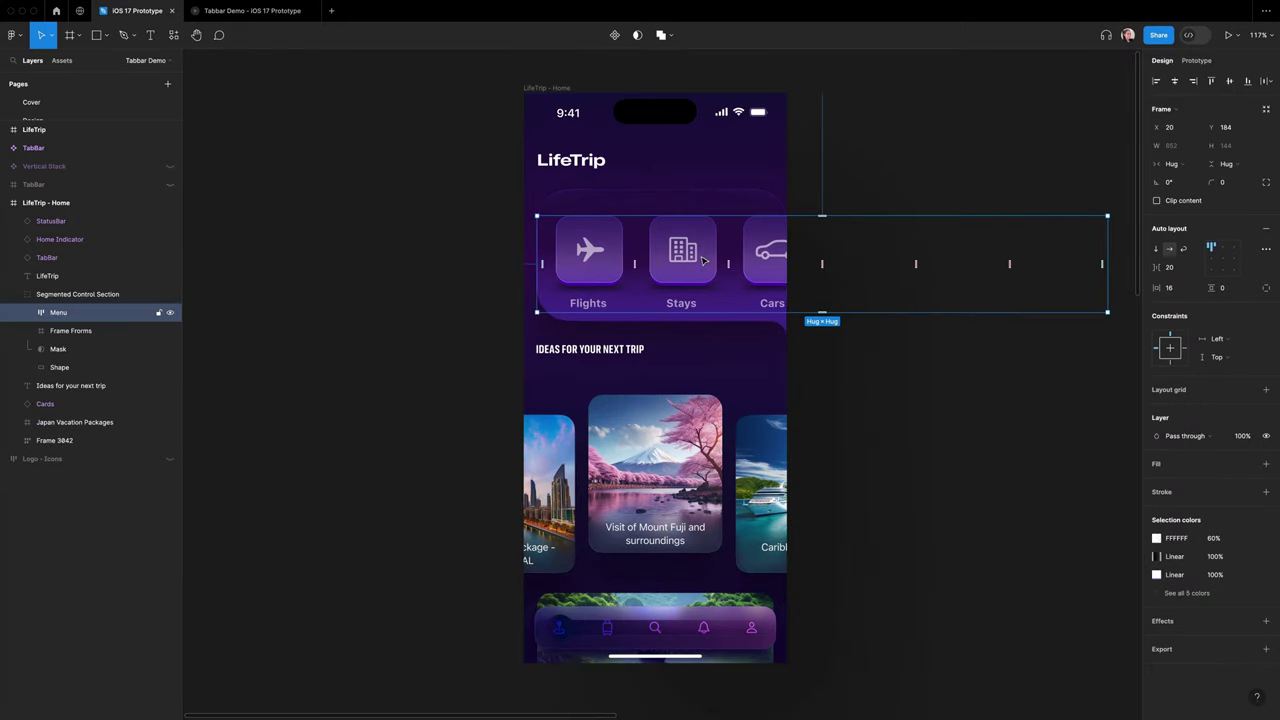
{"action": "right_click", "coordinate": [702, 260]}
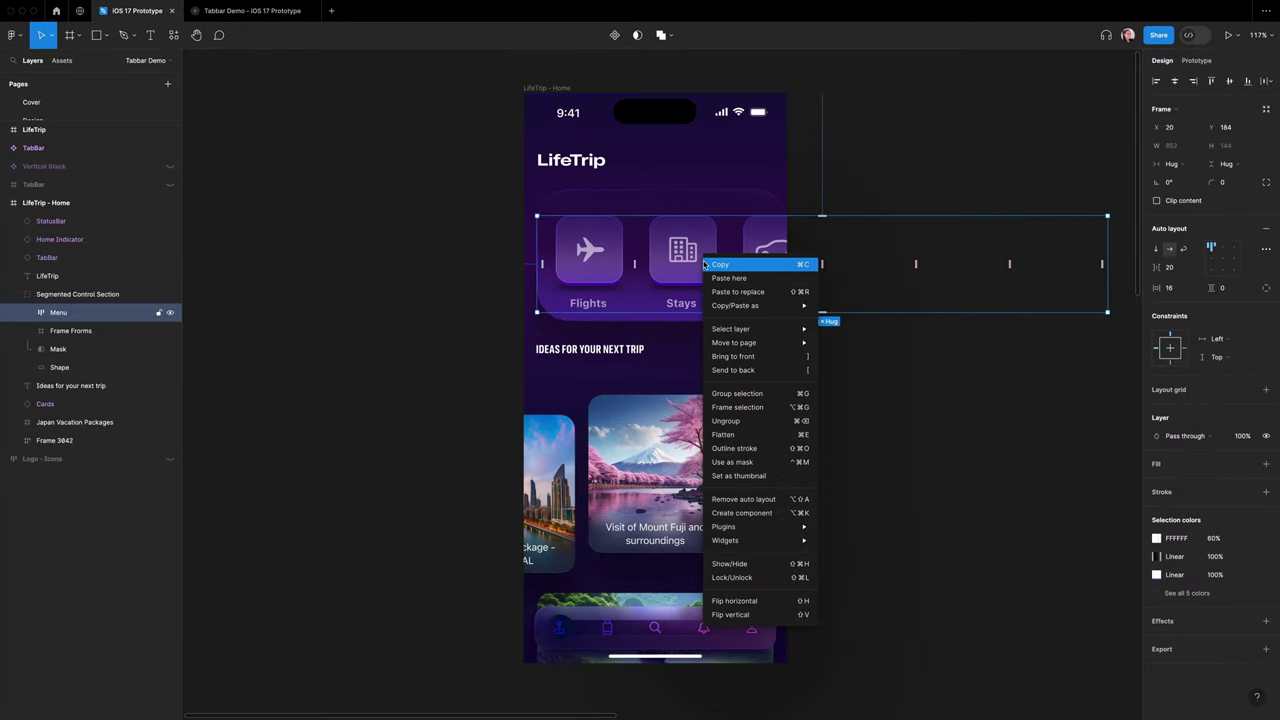
{"action": "left_click", "coordinate": [751, 408]}
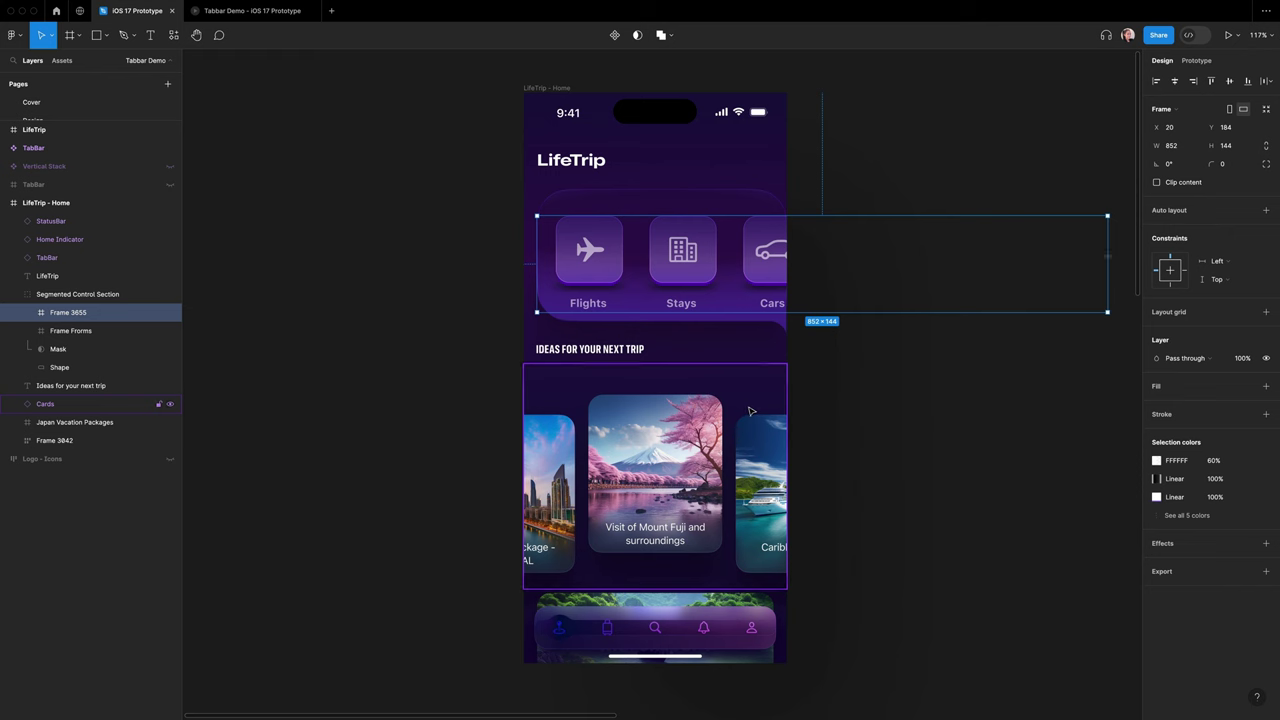
{"action": "left_click_drag", "start_coordinate": [1107, 258], "coordinate": [790, 256]}
- Rename the new frame around the category row as Menu
{"action": "double_click", "coordinate": [67, 312]}
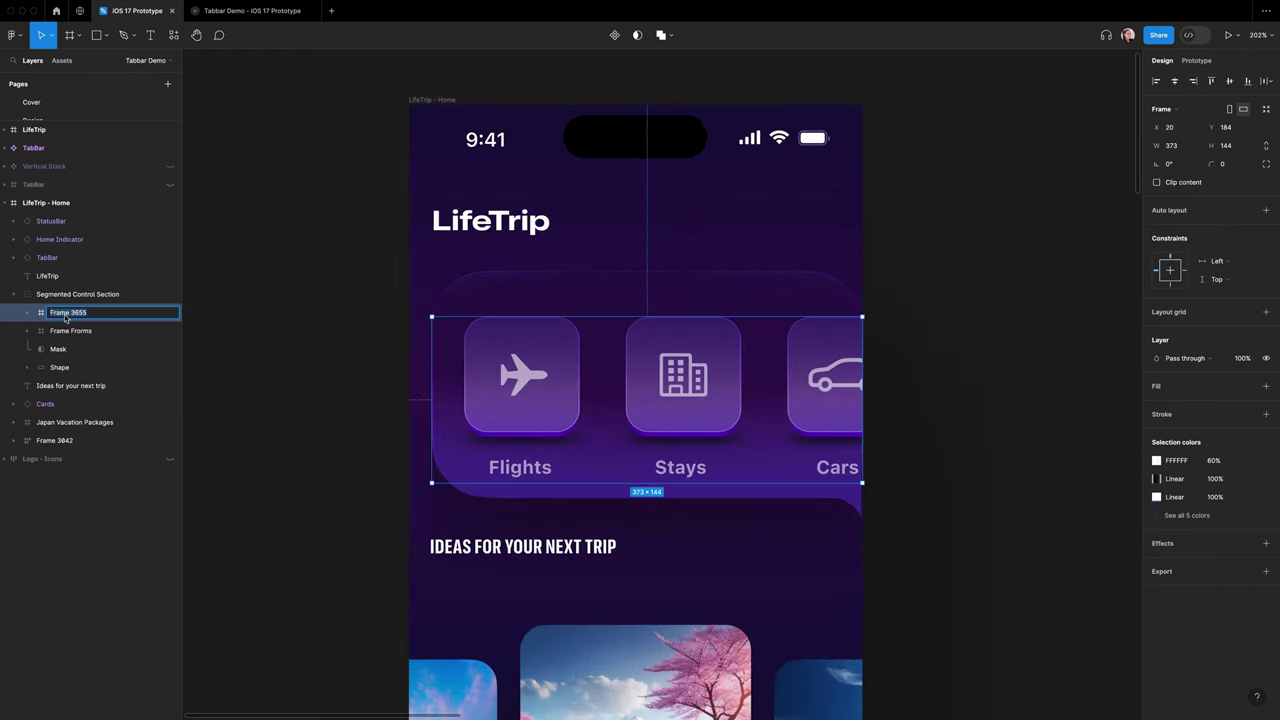
{"action": "type", "text": "Menu"}
{"action": "key", "text": "Return"}
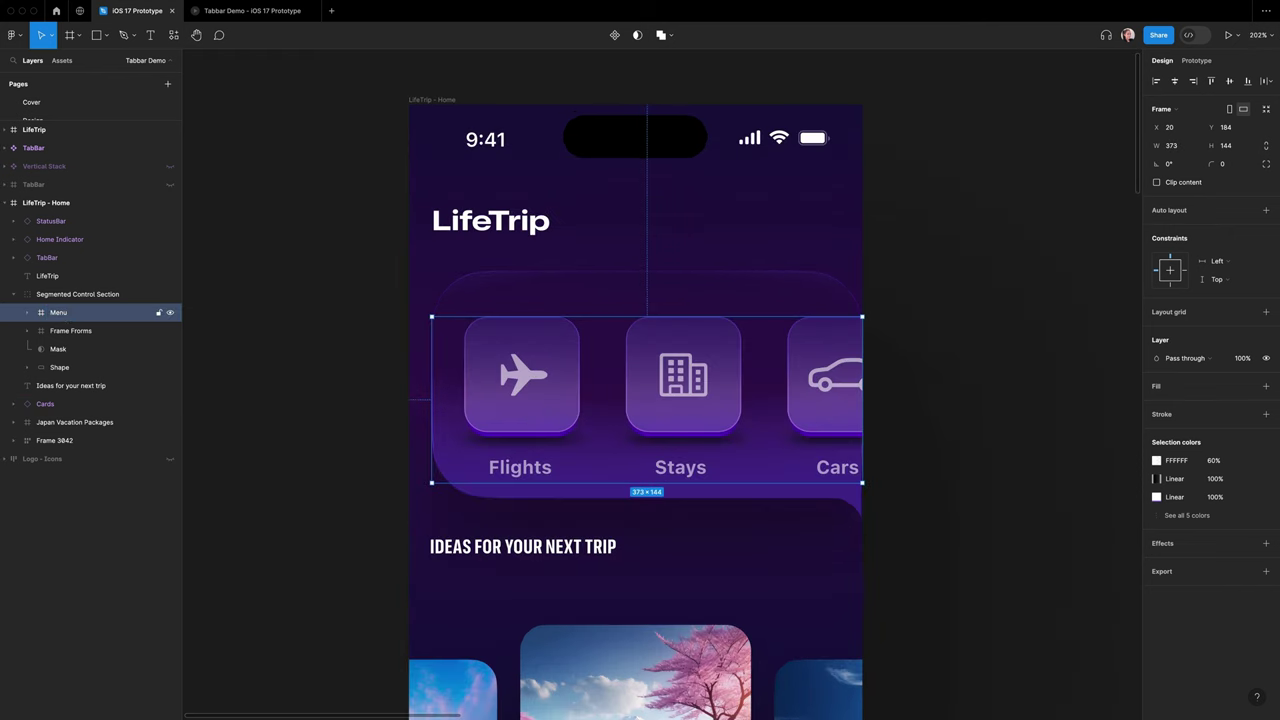
{"action": "key", "text": "shift+1"}
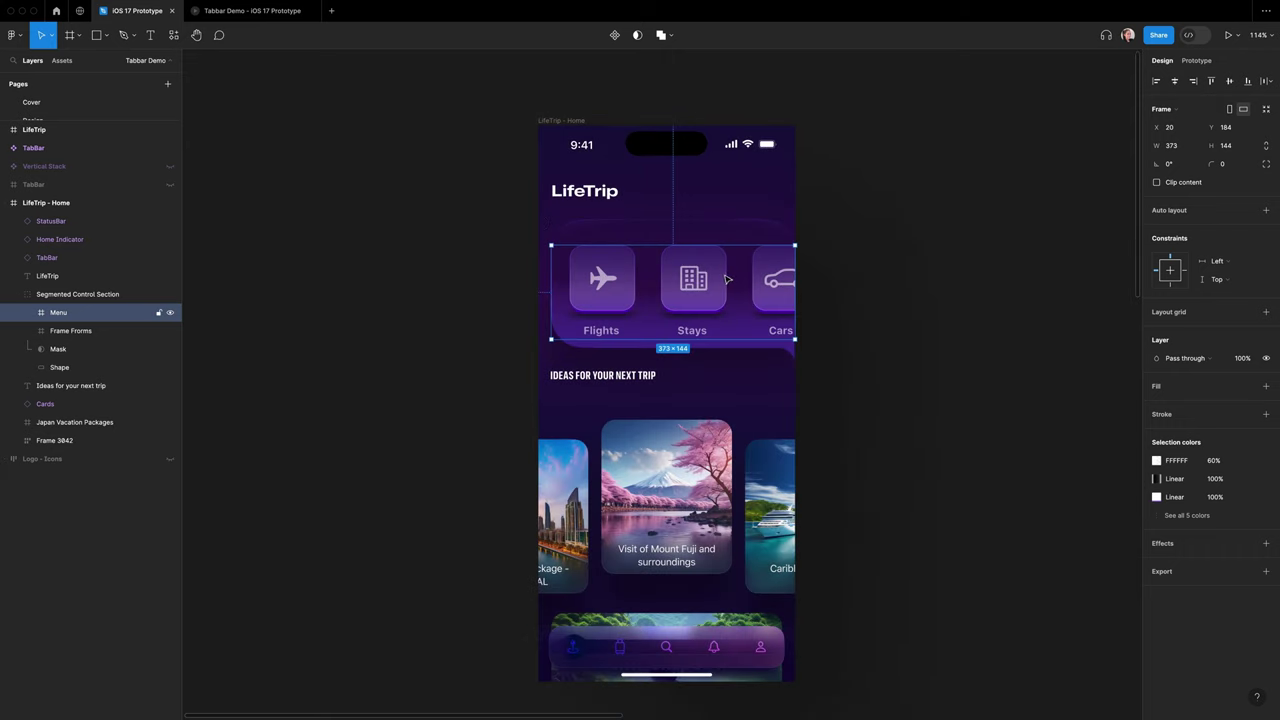
- Set the Menu frame's scroll overflow to Horizontal and test the category row in the inline preview
{"action": "left_click", "coordinate": [1196, 61]}
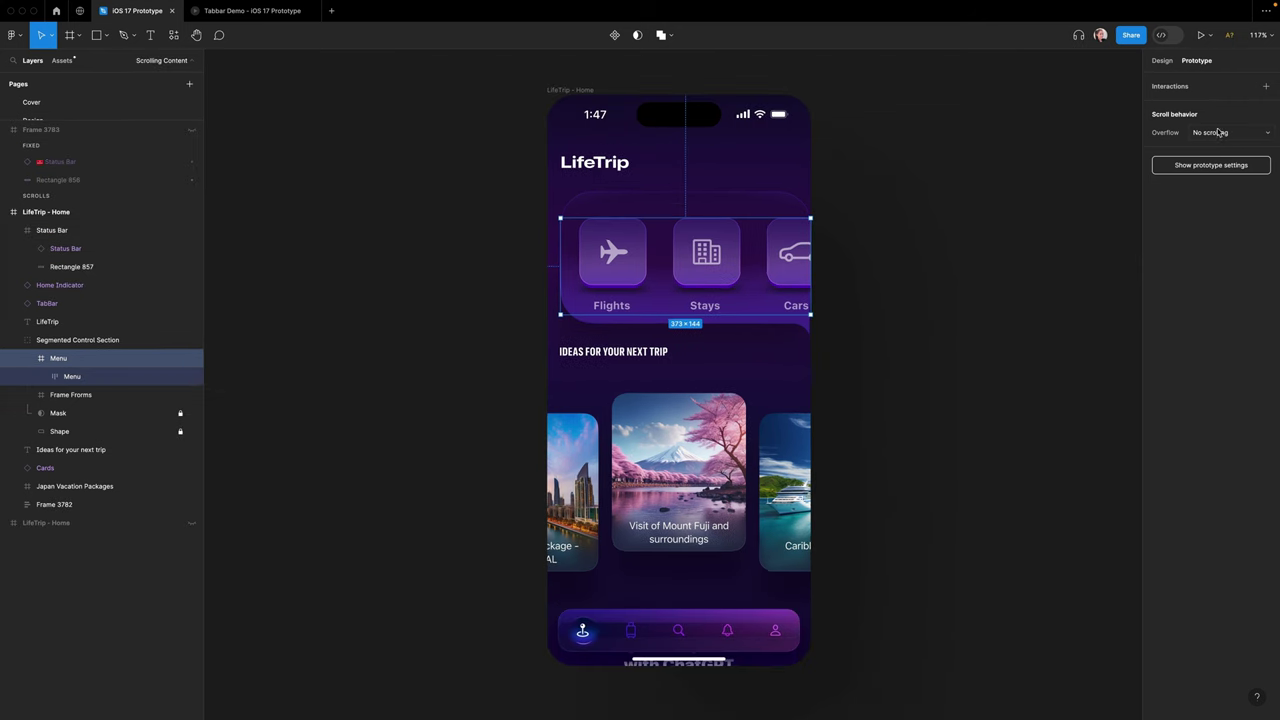
{"action": "left_click", "coordinate": [1224, 132]}
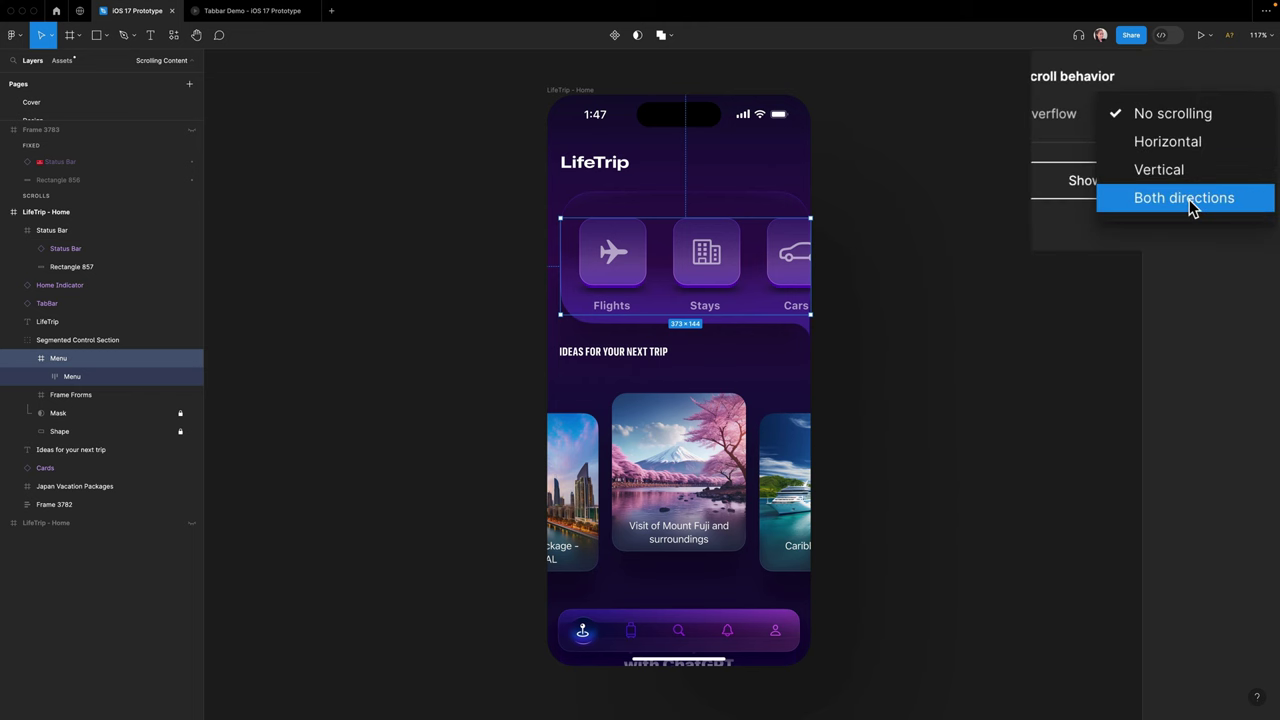
{"action": "left_click", "coordinate": [1235, 146]}
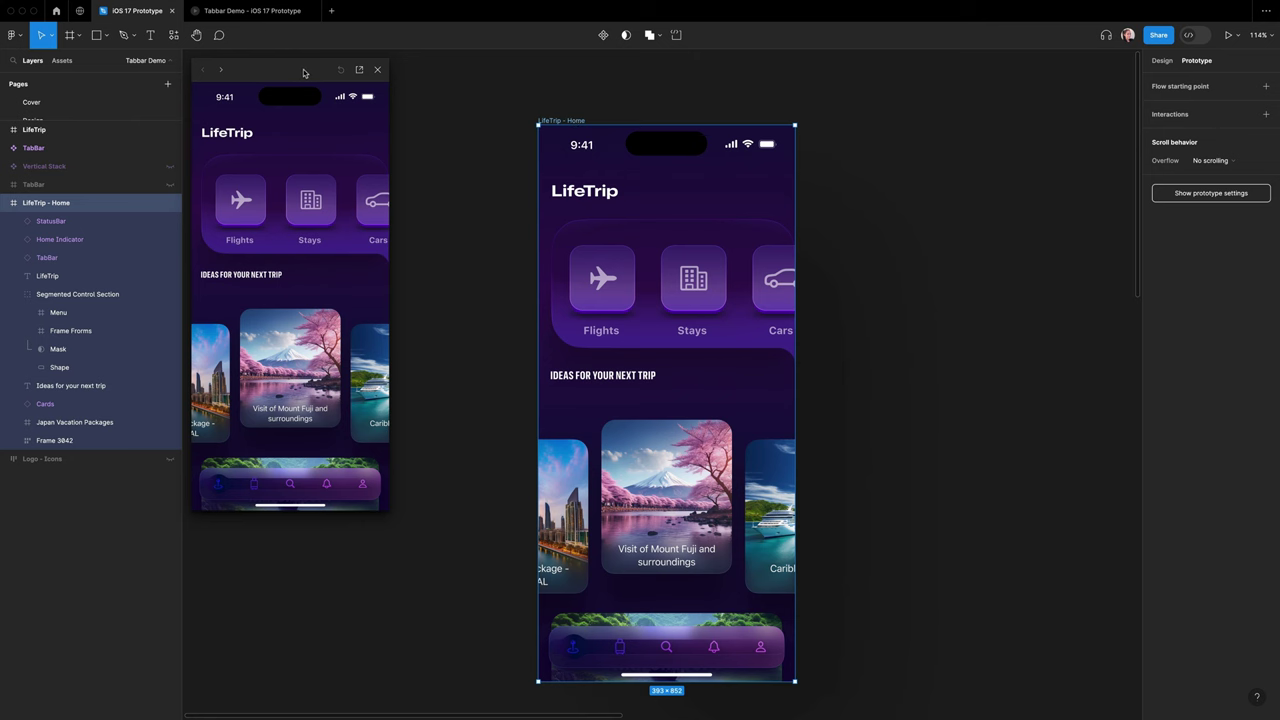
{"action": "left_click_drag", "start_coordinate": [304, 72], "coordinate": [369, 107]}
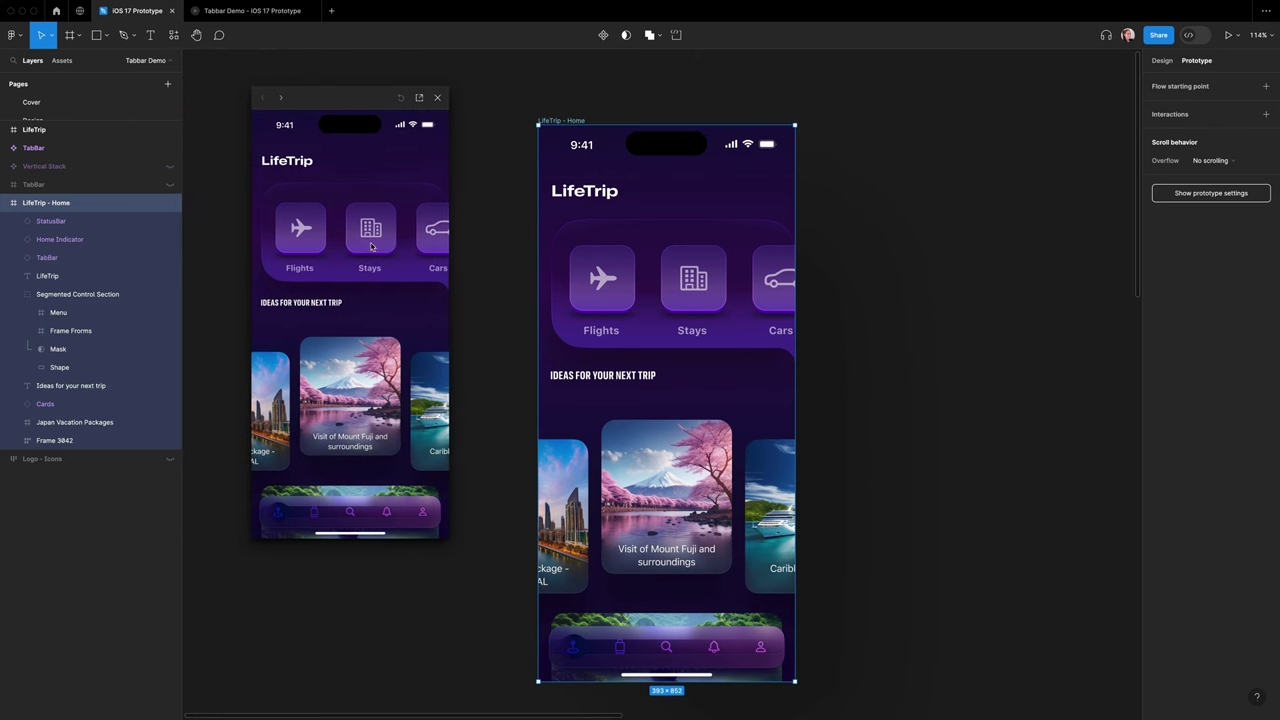
{"action": "left_click_drag", "start_coordinate": [399, 234], "coordinate": [325, 237]}
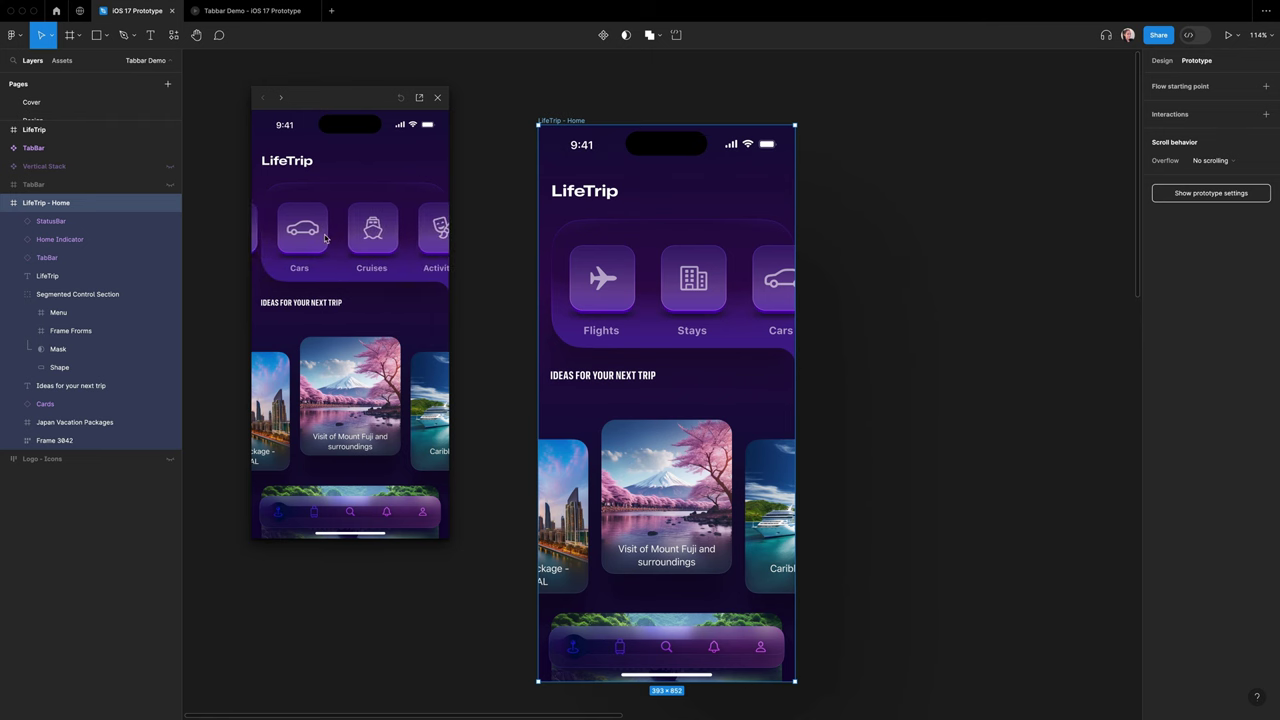
- Enable Clip content on the Menu frame and test the category row's sideways scrolling in the preview
{"action": "double_click", "coordinate": [651, 265]}
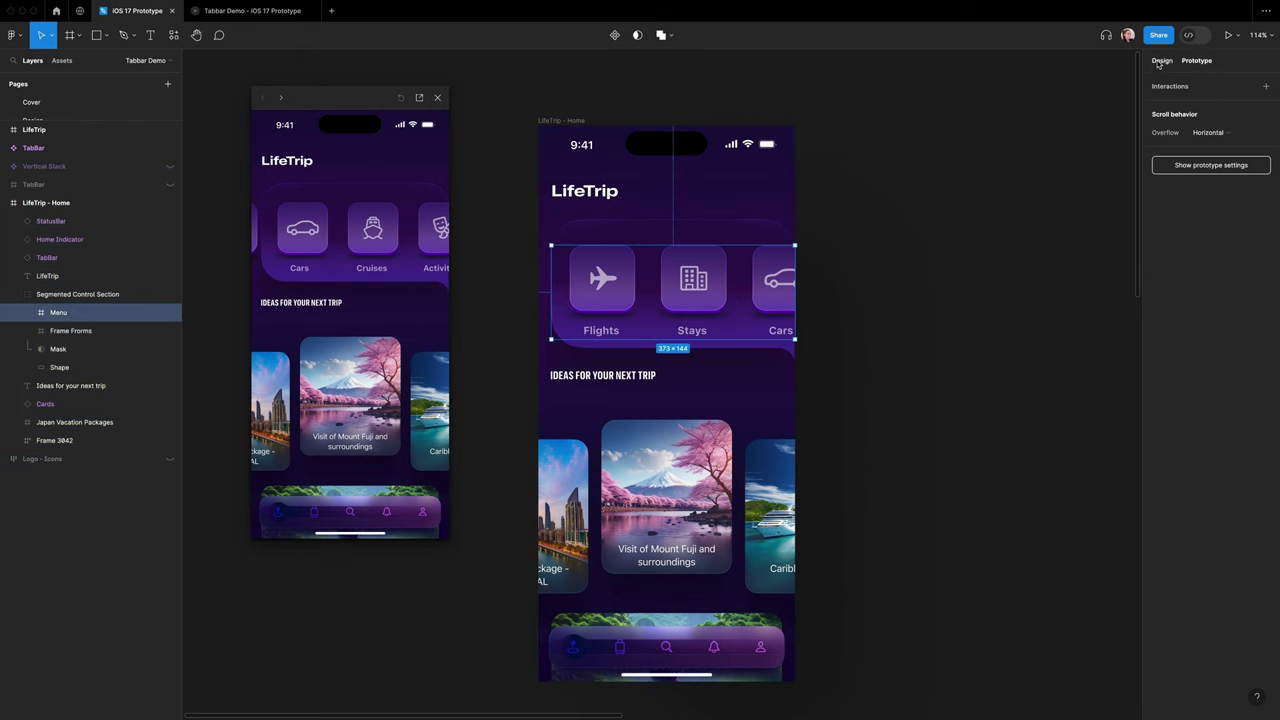
{"action": "left_click", "coordinate": [1161, 61]}
{"action": "left_click", "coordinate": [1156, 182]}
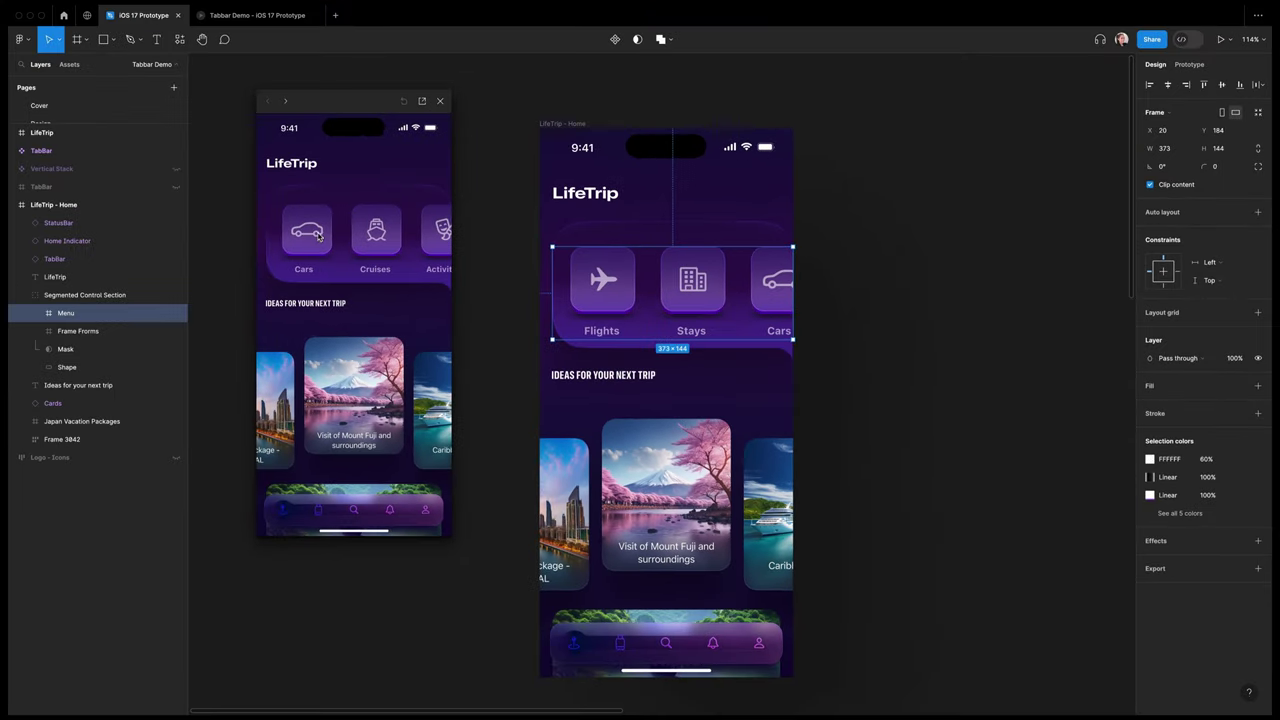
{"action": "left_click_drag", "start_coordinate": [318, 234], "coordinate": [256, 234]}
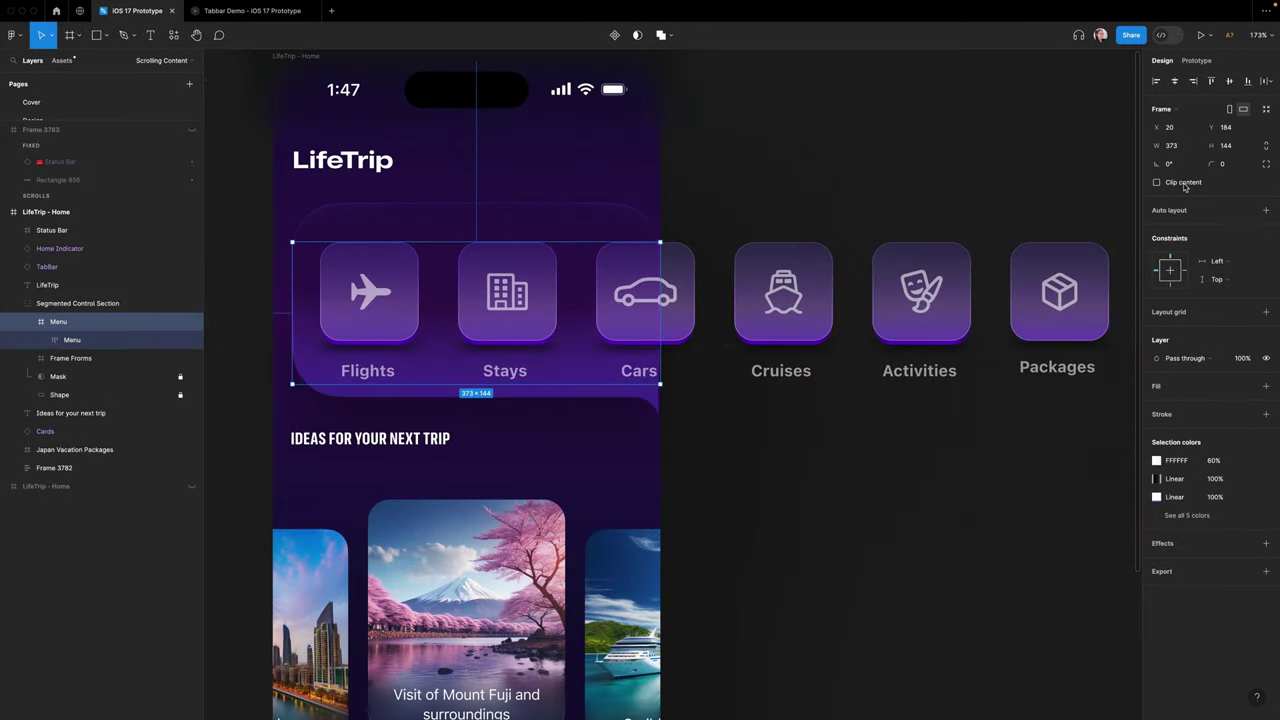
- Toggle Clip content on the Scrolling Content page's Menu frame to compare both states, leaving it enabled
{"action": "left_click", "coordinate": [1157, 183]}
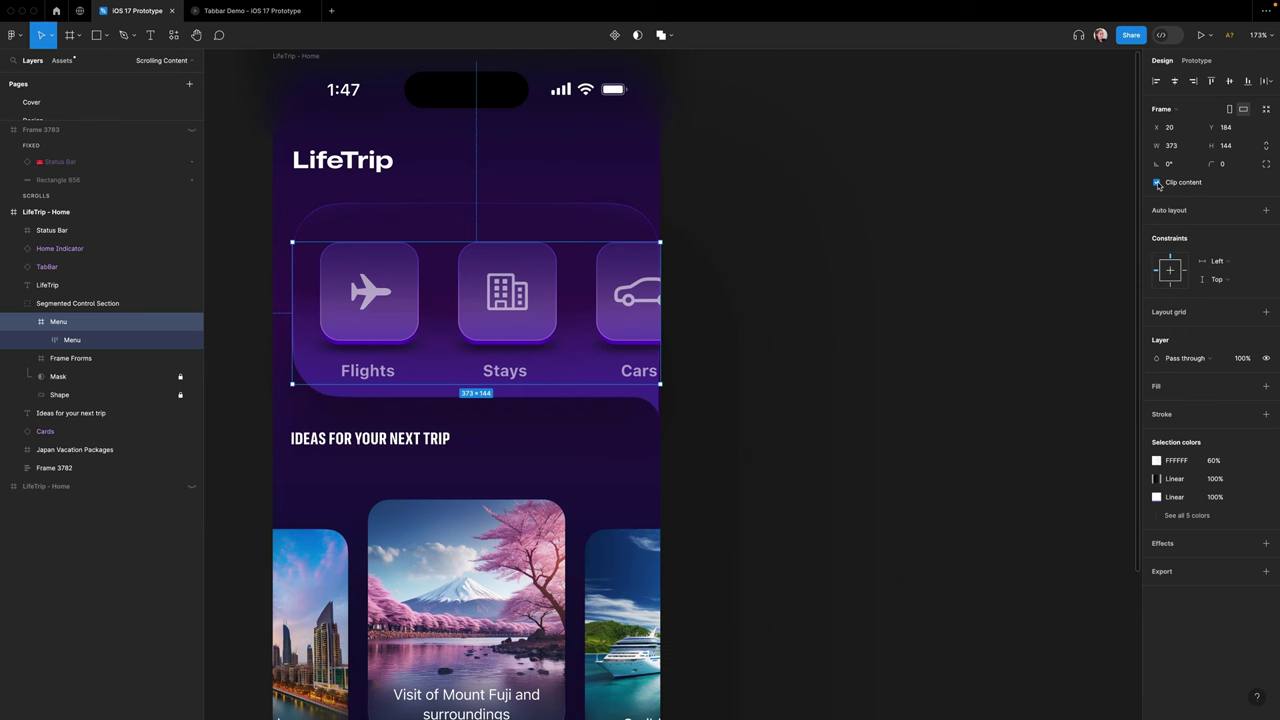
{"action": "left_click", "coordinate": [1157, 183]}
{"action": "left_click", "coordinate": [1157, 183]}
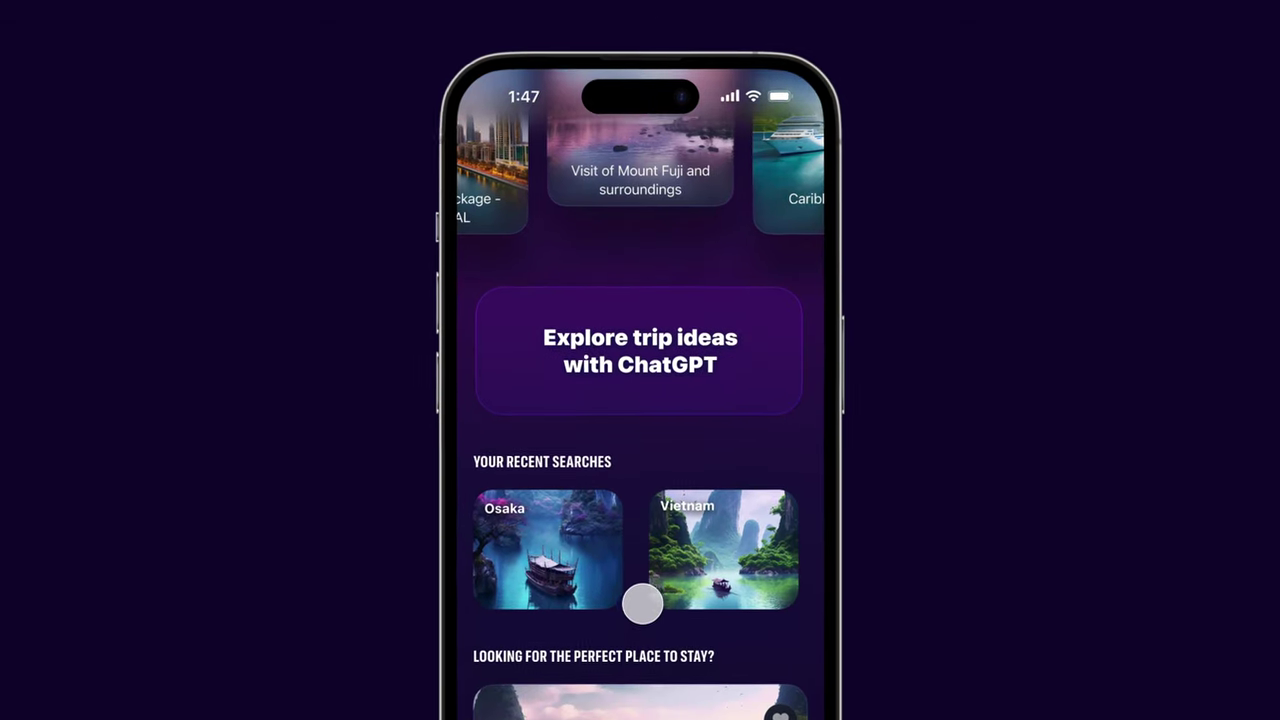
- Review the home prototype's vertical scrolling from the recent searches through the Phuket, Hanoi and Bali stay cards and back up
{"action": "scroll", "coordinate": [642, 640], "scroll_direction": "down", "scroll_amount": 5}
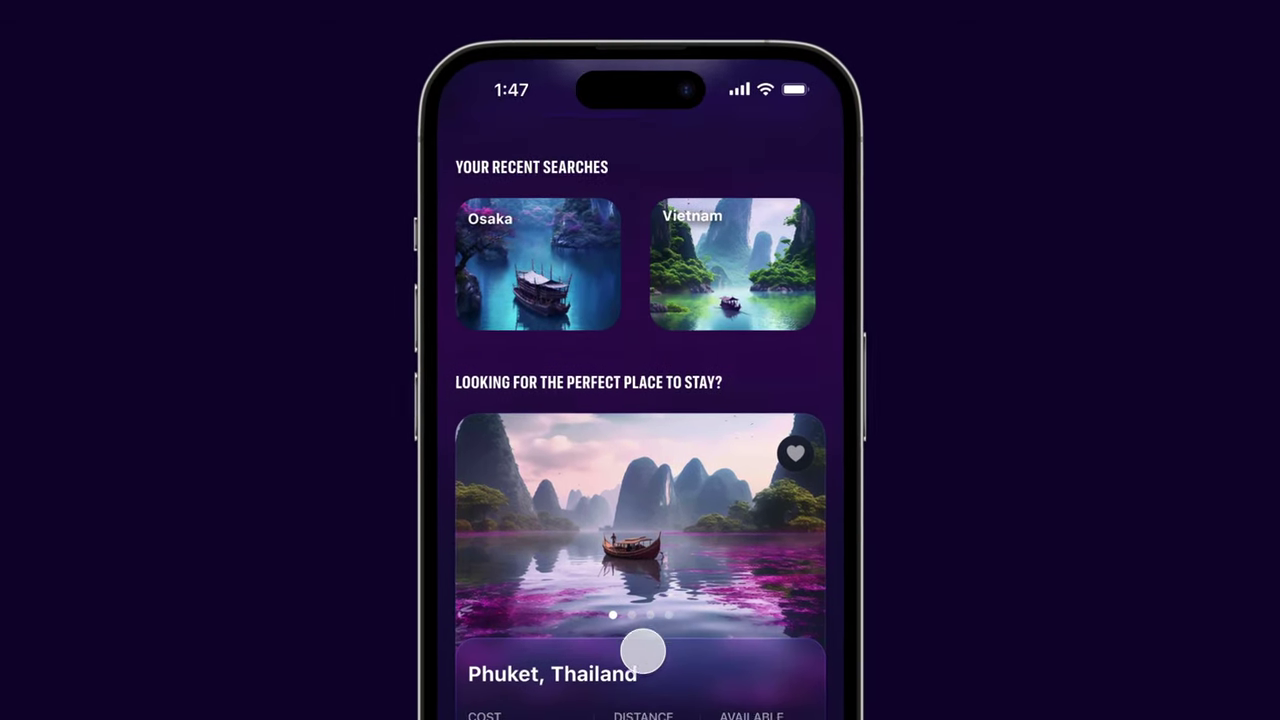
{"action": "scroll", "coordinate": [643, 690], "scroll_direction": "down", "scroll_amount": 5}
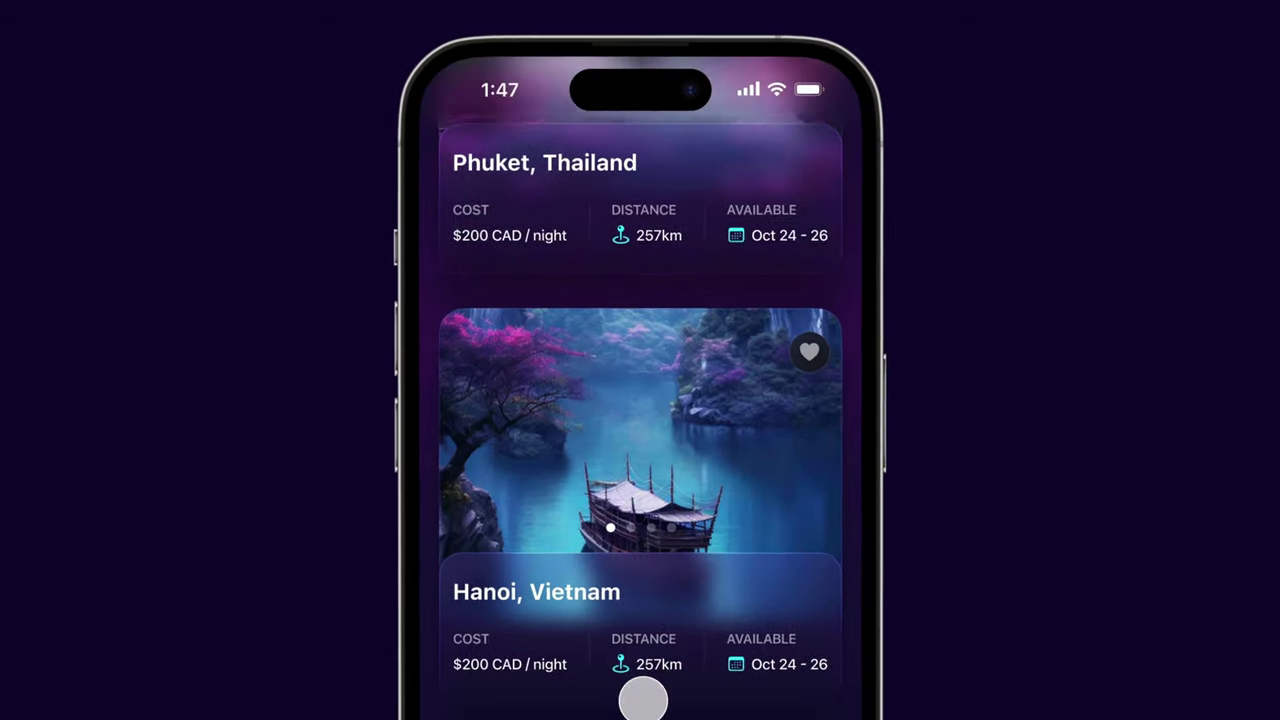
{"action": "scroll", "coordinate": [643, 715], "scroll_direction": "down", "scroll_amount": 3}
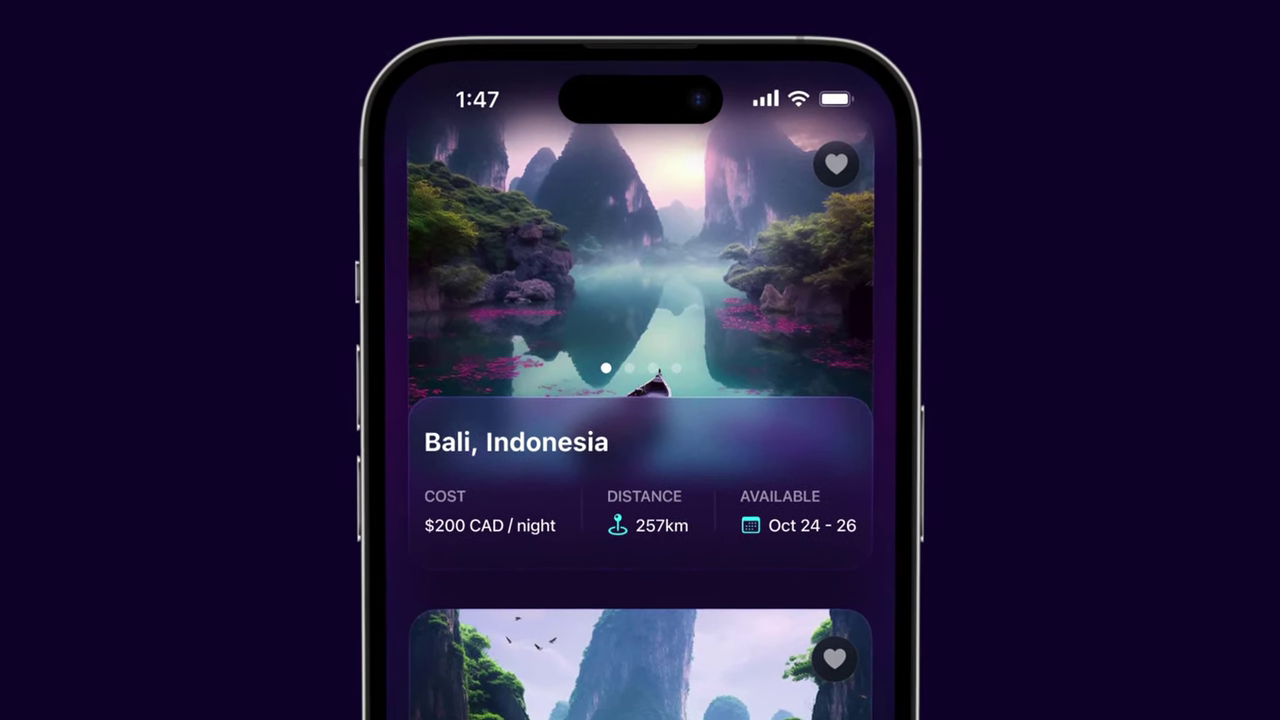
{"action": "scroll", "coordinate": [640, 400], "scroll_direction": "up", "scroll_amount": 2}
{"action": "scroll", "coordinate": [642, 450], "scroll_direction": "up", "scroll_amount": 10}
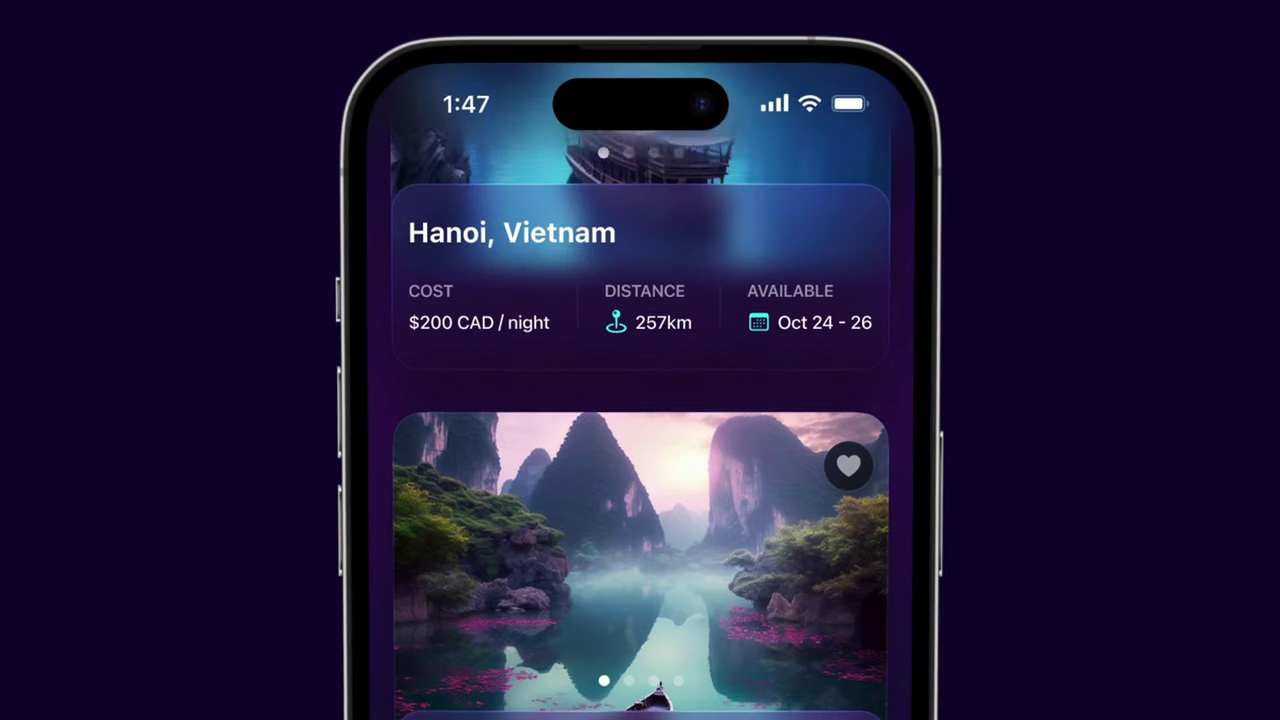
{"action": "scroll", "coordinate": [642, 450], "scroll_direction": "up", "scroll_amount": 10}
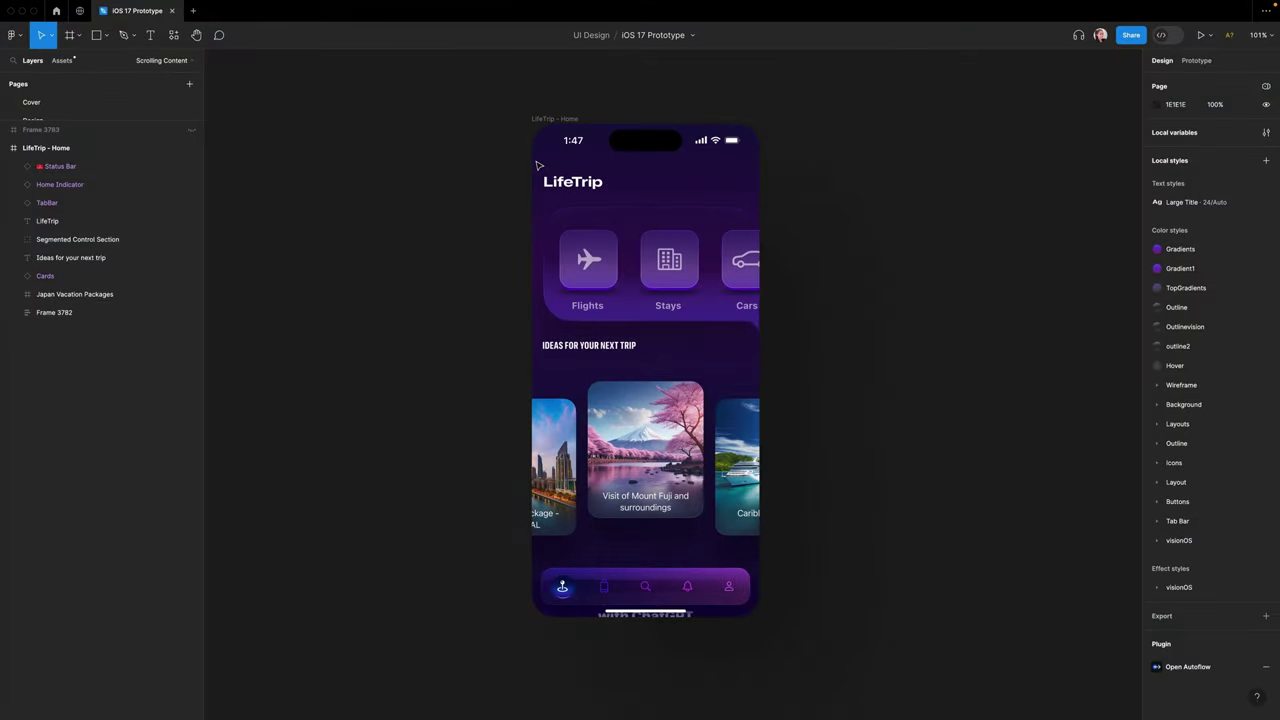
- Draw a frame covering the whole LifeTrip - Home screen, about 852 high, and set its width to 393
{"action": "key", "text": "f"}
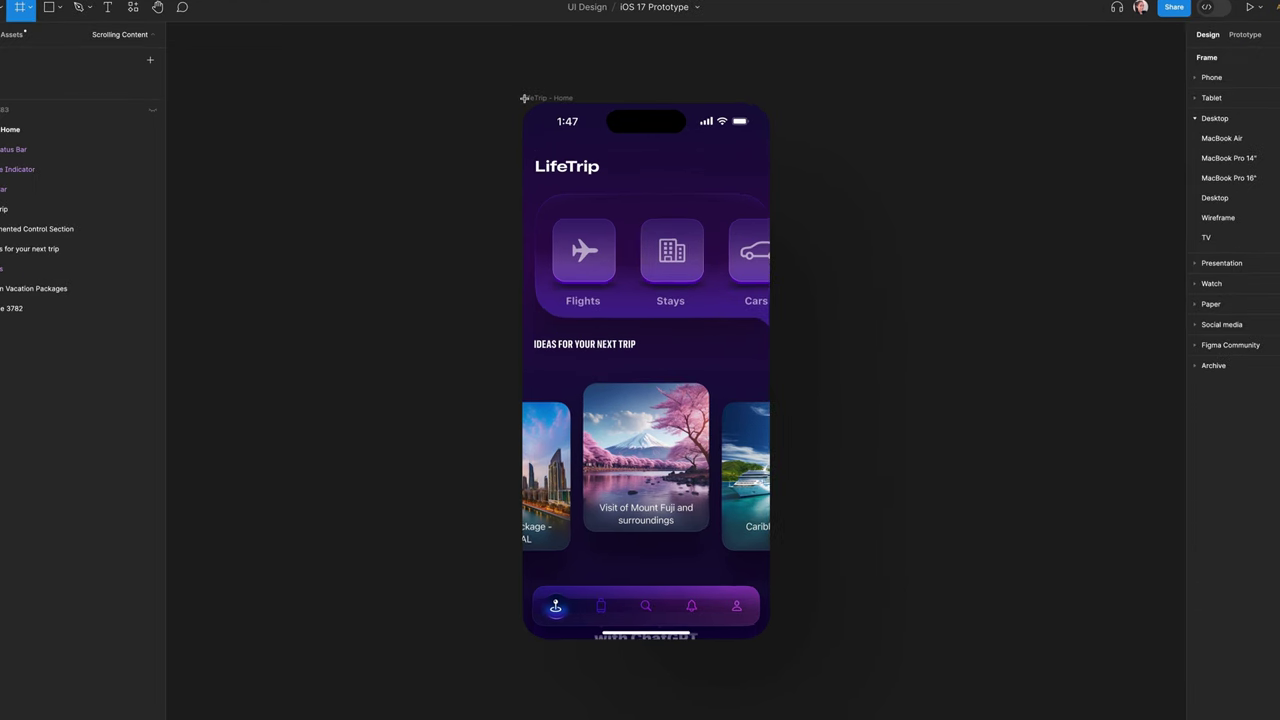
{"action": "left_click_drag", "start_coordinate": [533, 125], "coordinate": [669, 611]}
{"action": "left_click_drag", "start_coordinate": [678, 694], "coordinate": [802, 707]}
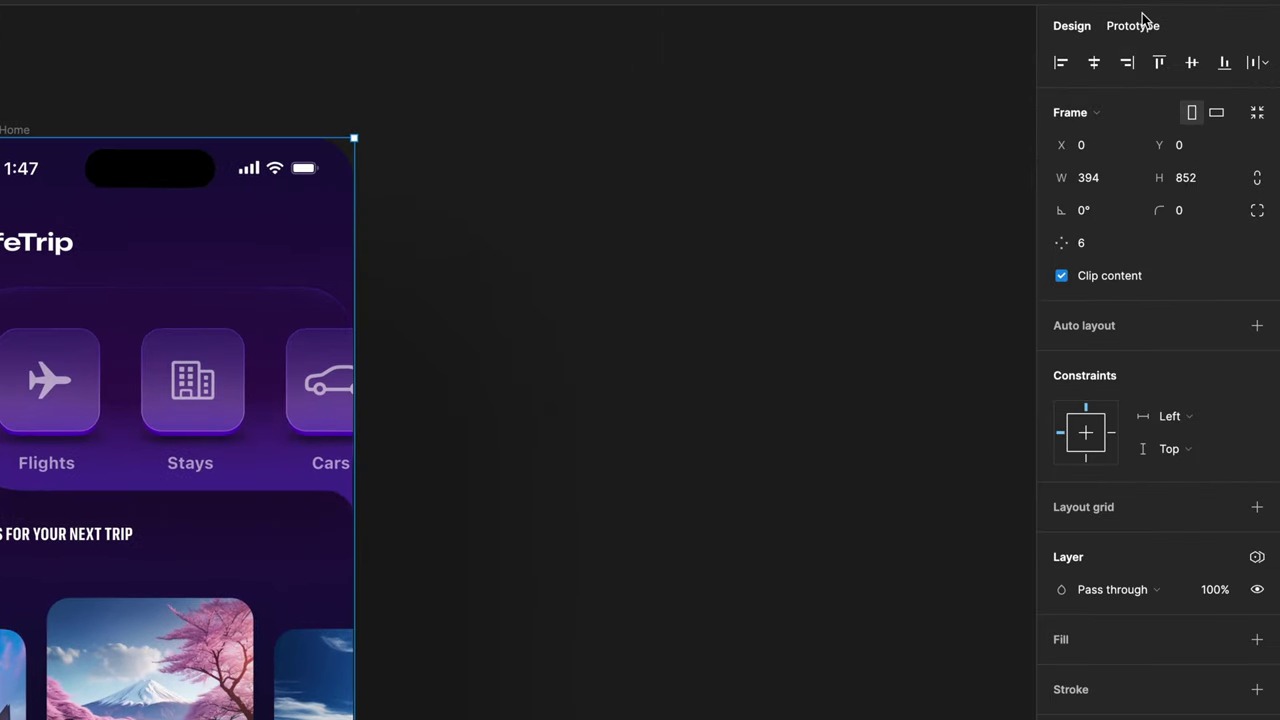
{"action": "left_click", "coordinate": [1110, 186]}
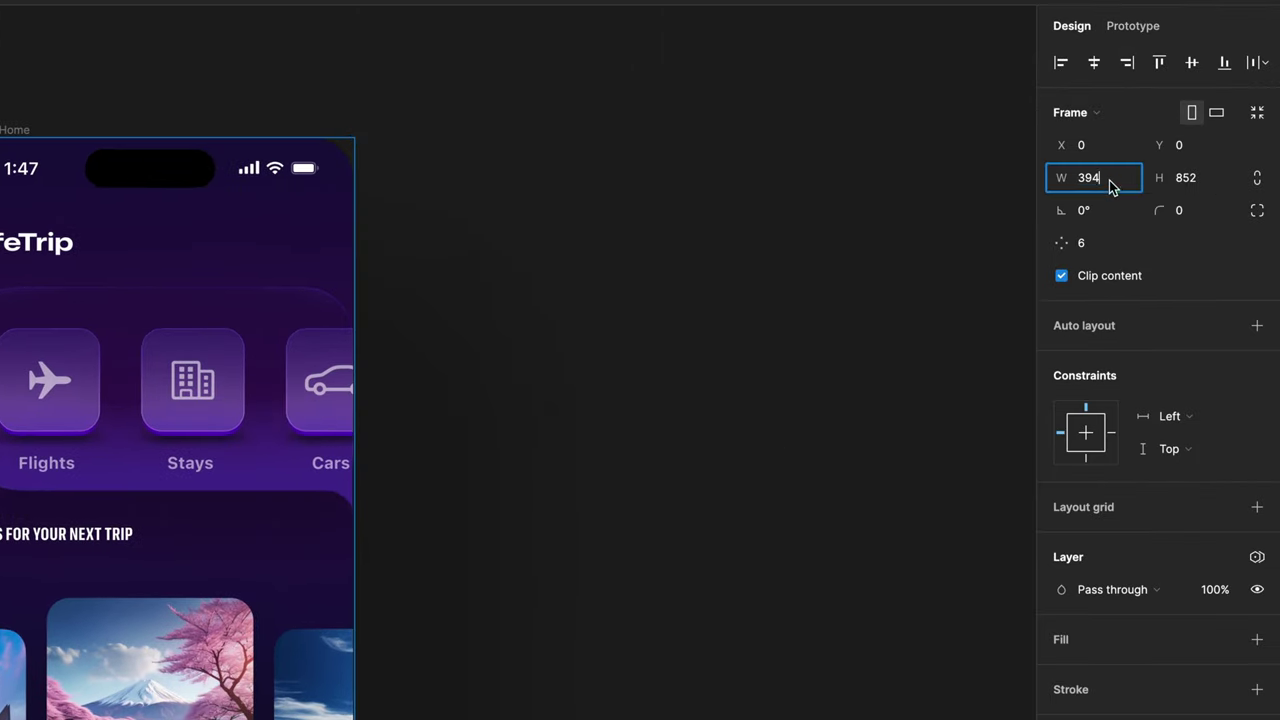
{"action": "key", "text": "BackSpace"}
{"action": "type", "text": "3"}
{"action": "key", "text": "Return"}
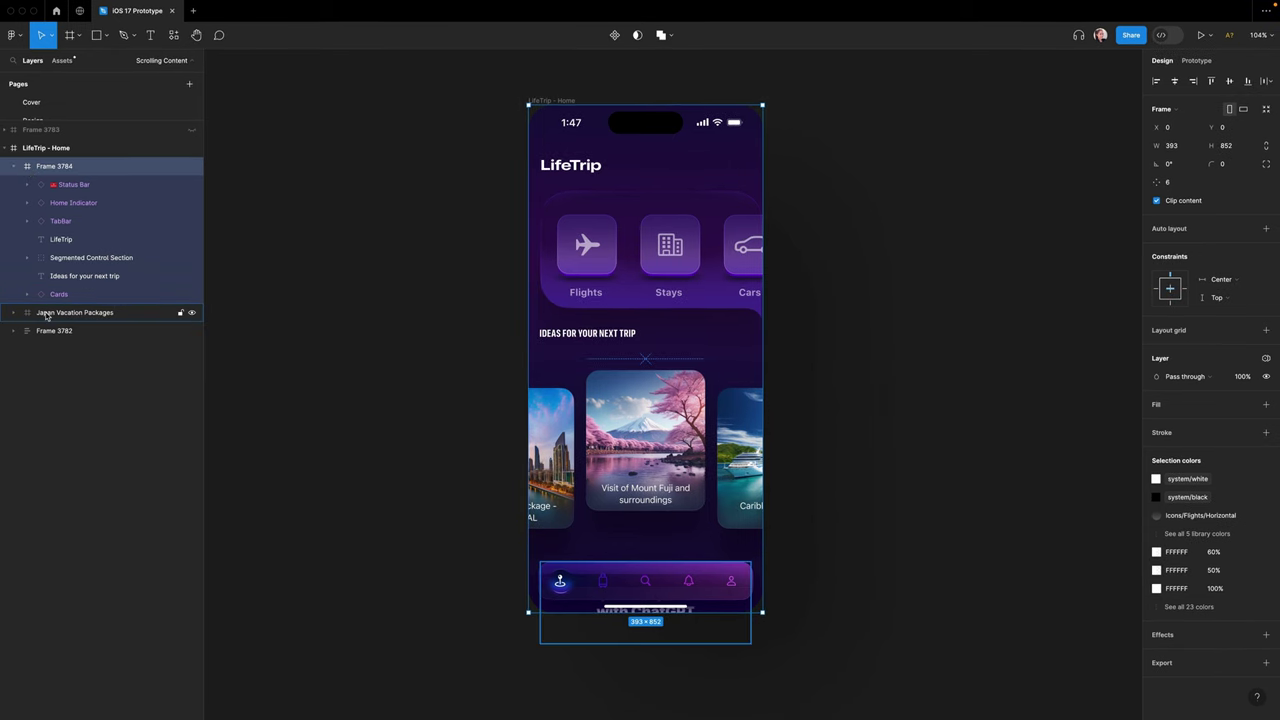
- Move the Japan Vacation Packages and Frame 3782 layers into the new frame, below Cards
{"action": "left_click", "coordinate": [46, 314]}
{"action": "left_click", "coordinate": [43, 331], "text": "shift"}
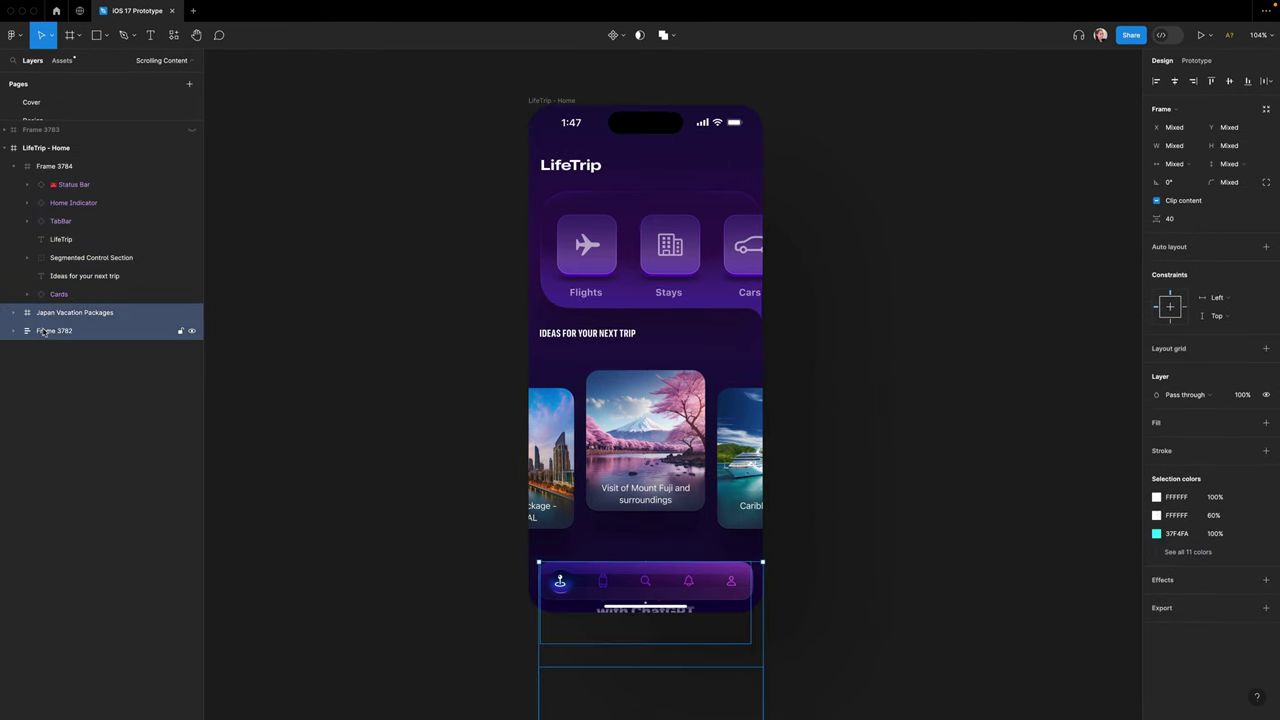
{"action": "left_click_drag", "start_coordinate": [45, 321], "coordinate": [46, 306]}
{"action": "left_click", "coordinate": [13, 168]}
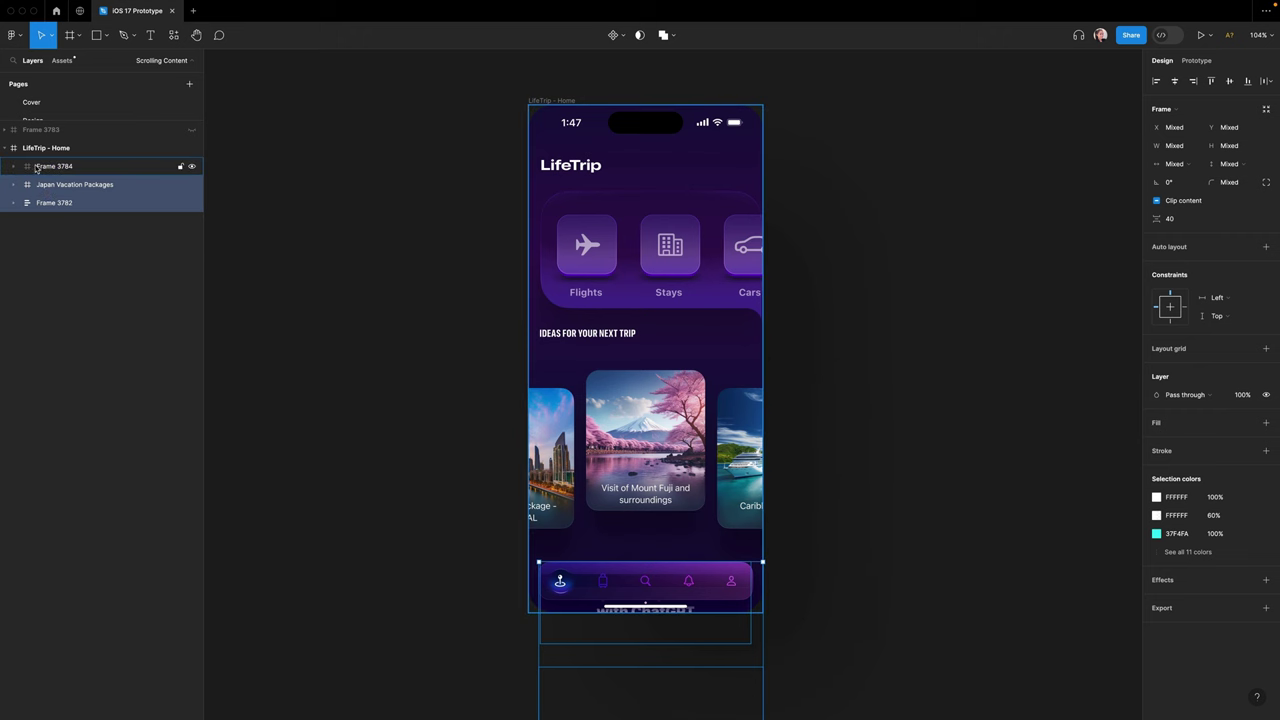
{"action": "left_click_drag", "start_coordinate": [45, 171], "coordinate": [69, 341]}
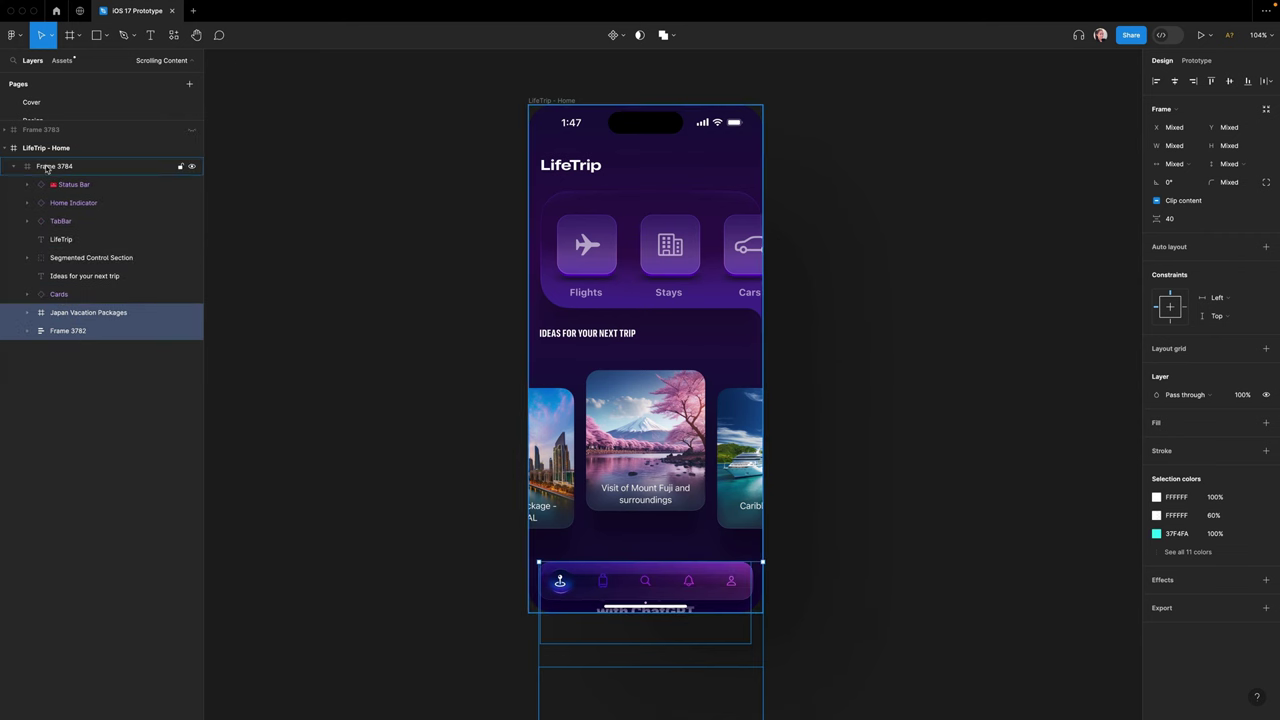
- Rename the frame holding the home screen's layers as Scrollable Content and collapse its layer list
{"action": "double_click", "coordinate": [118, 166]}
{"action": "type", "text": "Scrollable Content"}
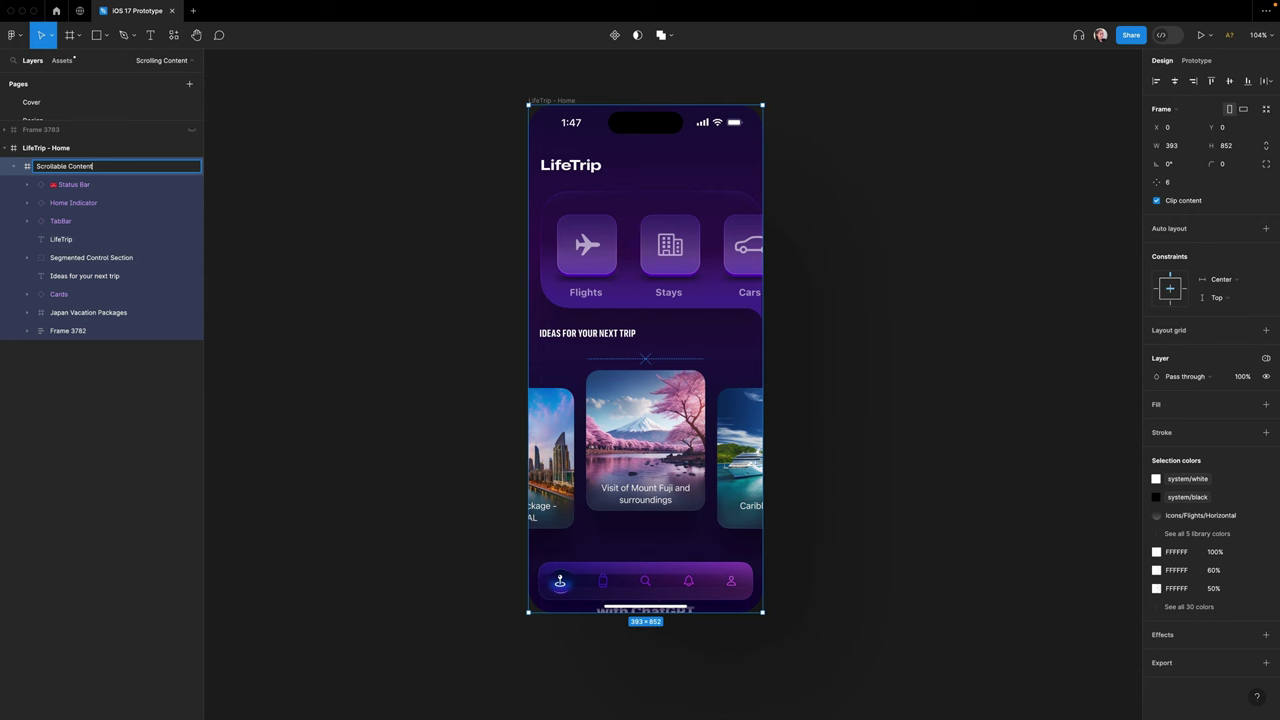
{"action": "key", "text": "Return"}
{"action": "left_click", "coordinate": [14, 166]}
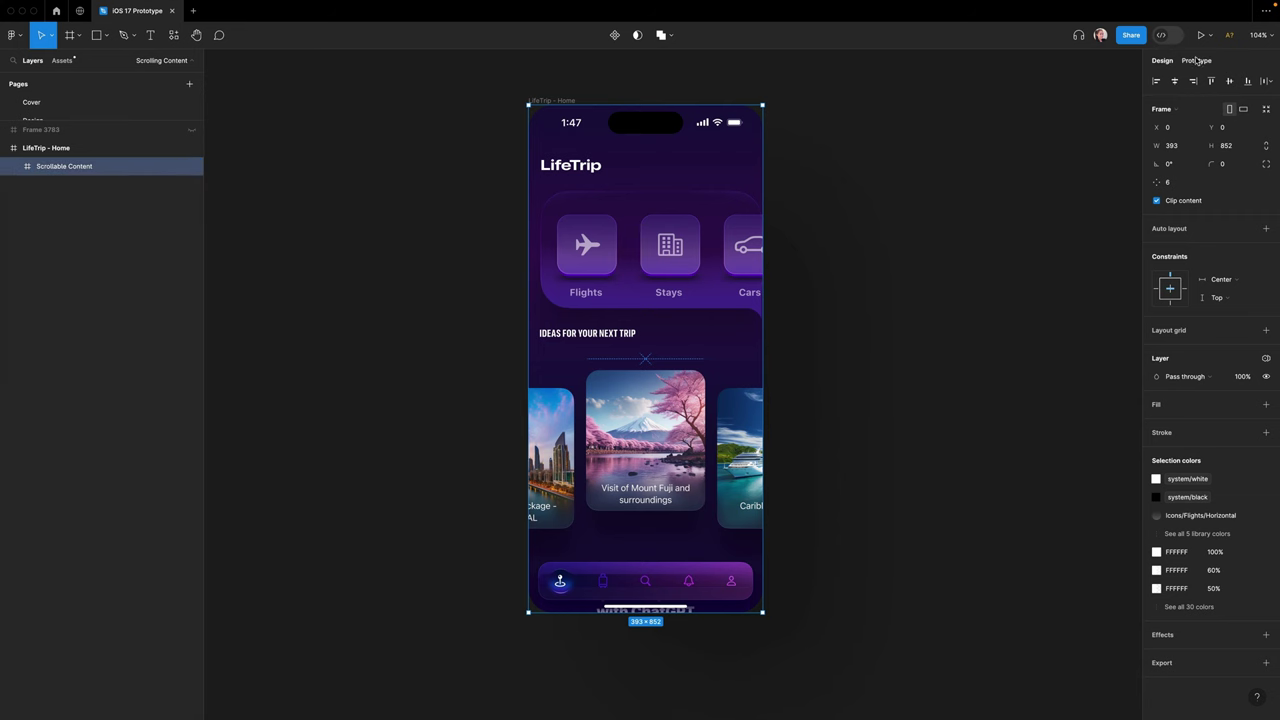
- Set the Scrollable Content frame's scroll overflow to Vertical
{"action": "left_click", "coordinate": [1196, 61]}
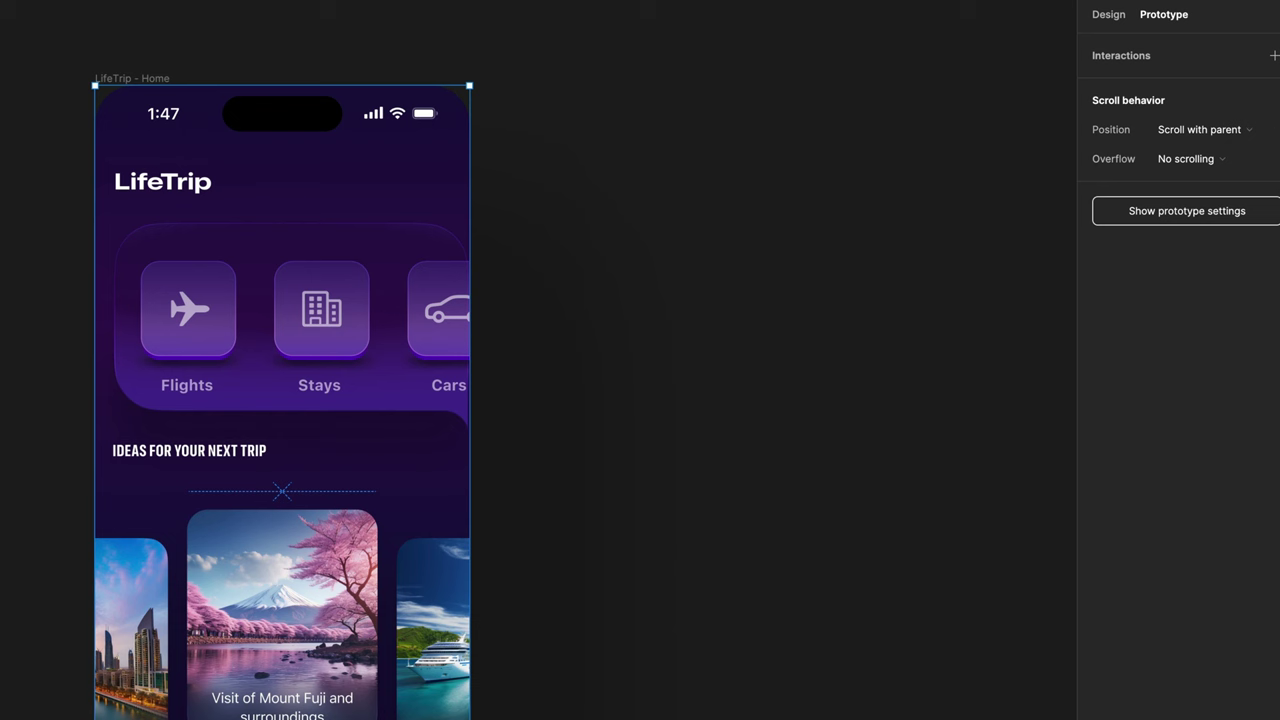
{"action": "left_click", "coordinate": [1228, 160]}
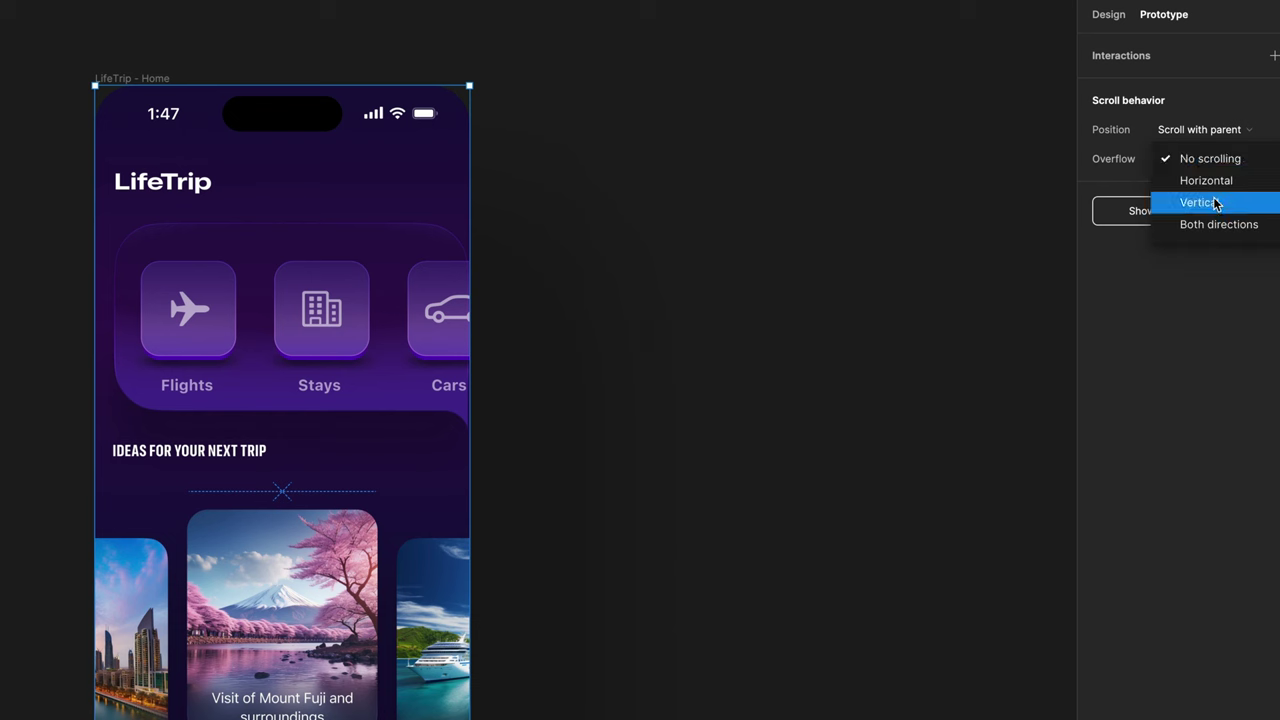
{"action": "left_click", "coordinate": [1248, 203]}
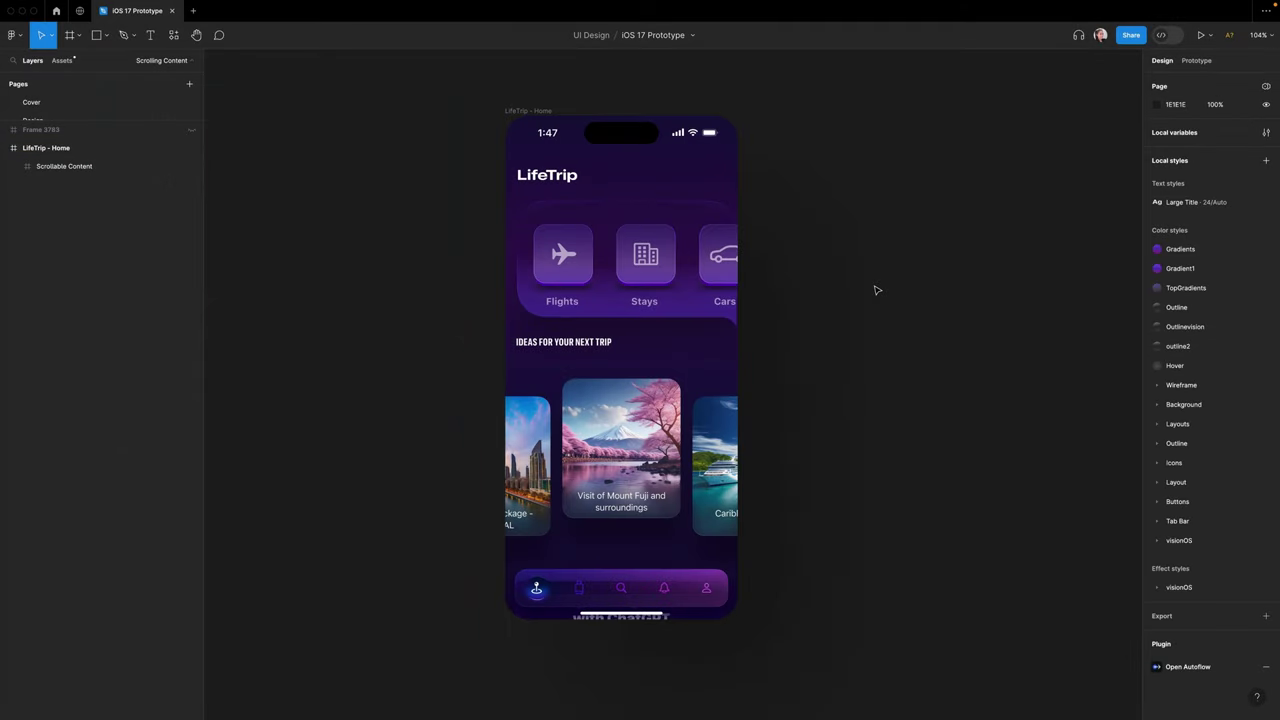
- Preview the home prototype beside the design and check how the tab bar and status bar behave while scrolling to the Phuket card and back
{"action": "key", "text": "shift+space"}
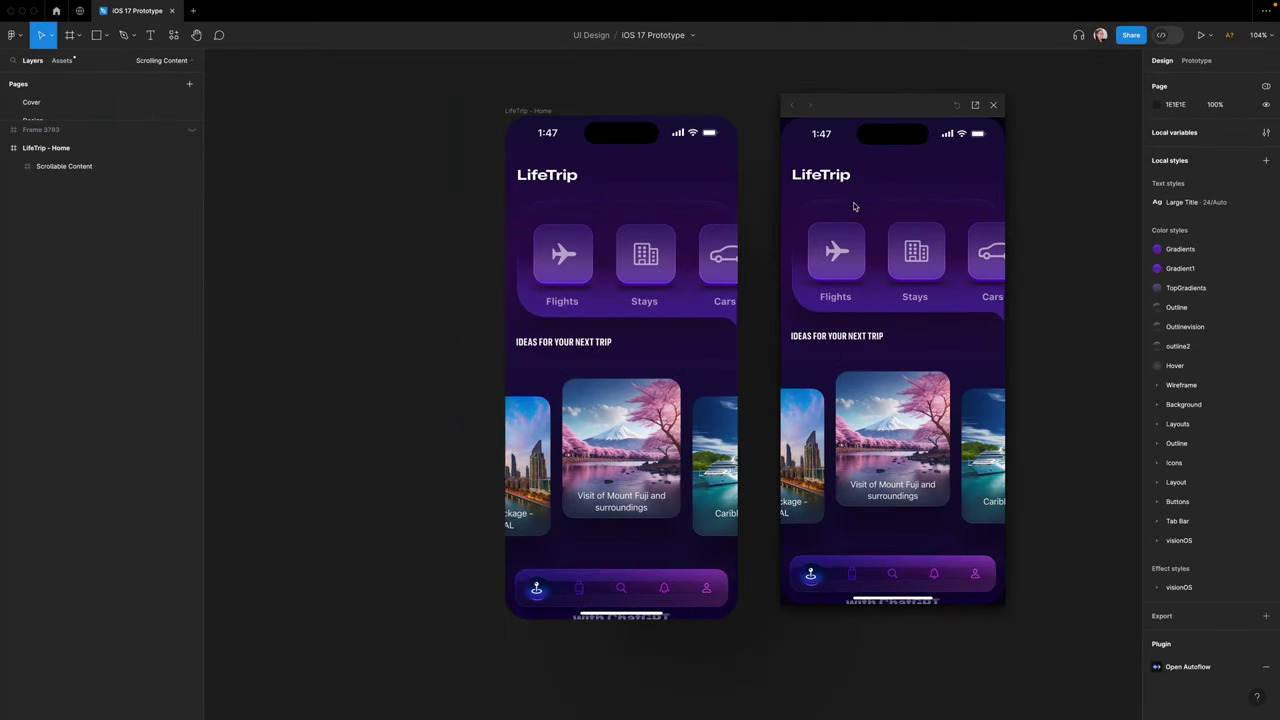
{"action": "left_click_drag", "start_coordinate": [867, 111], "coordinate": [867, 116]}
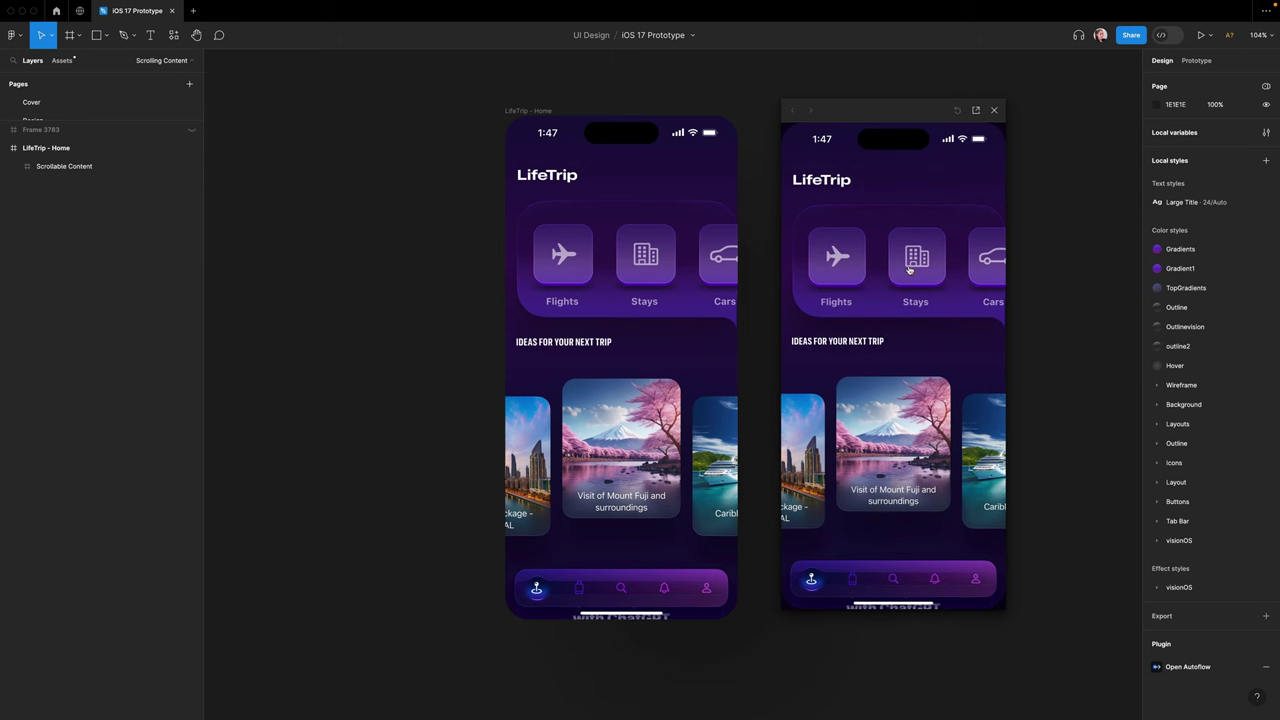
{"action": "scroll", "coordinate": [904, 336], "scroll_direction": "down", "scroll_amount": 3}
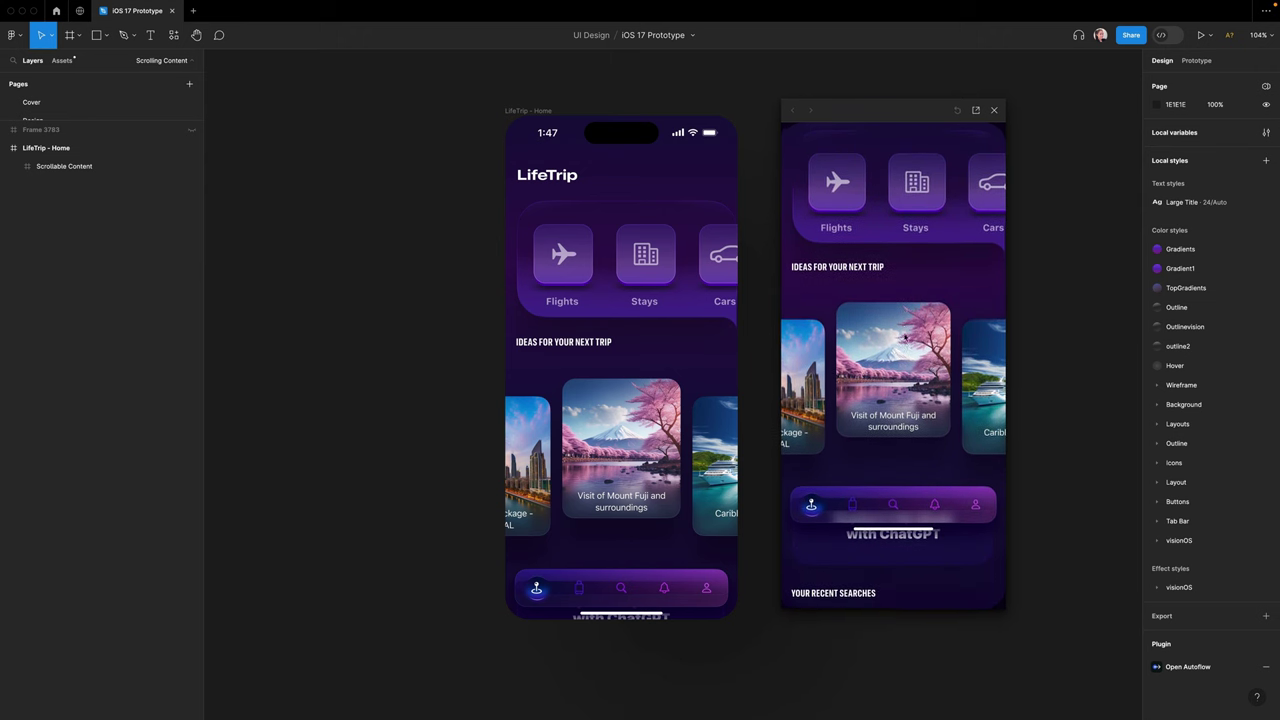
{"action": "scroll", "coordinate": [904, 337], "scroll_direction": "down", "scroll_amount": 2}
{"action": "scroll", "coordinate": [904, 337], "scroll_direction": "down", "scroll_amount": 8}
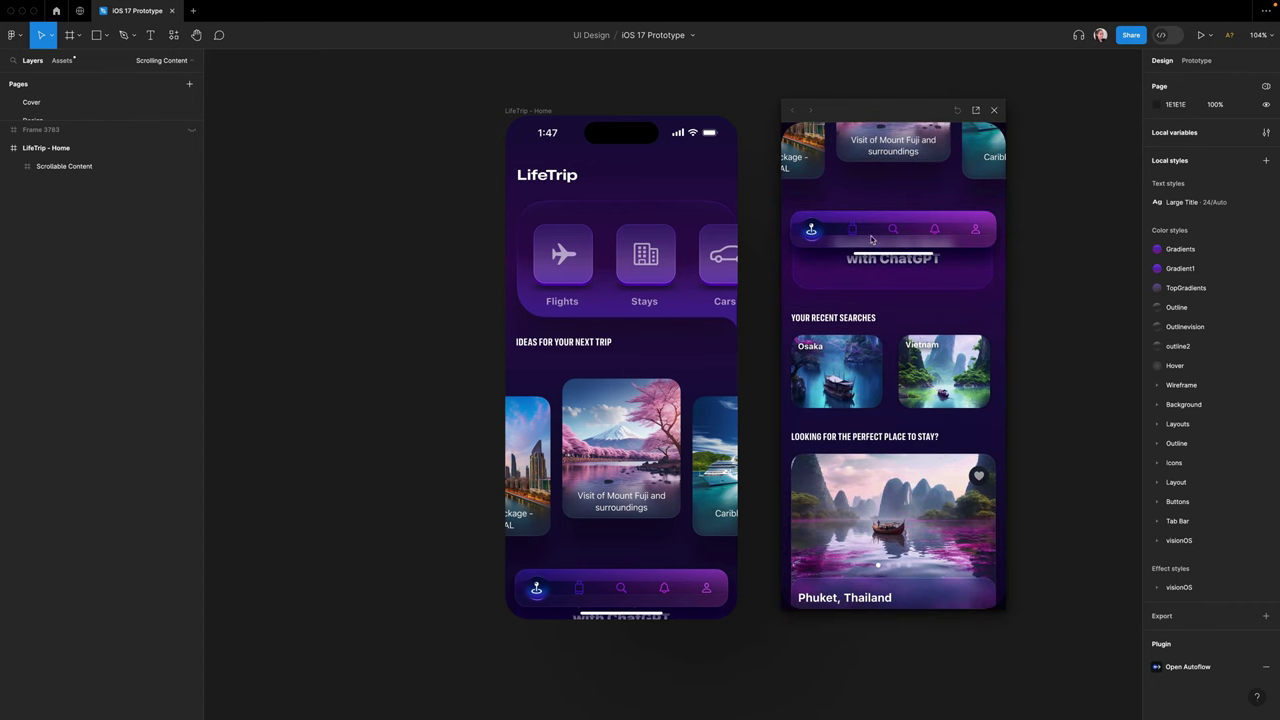
{"action": "scroll", "coordinate": [885, 341], "scroll_direction": "down", "scroll_amount": 2}
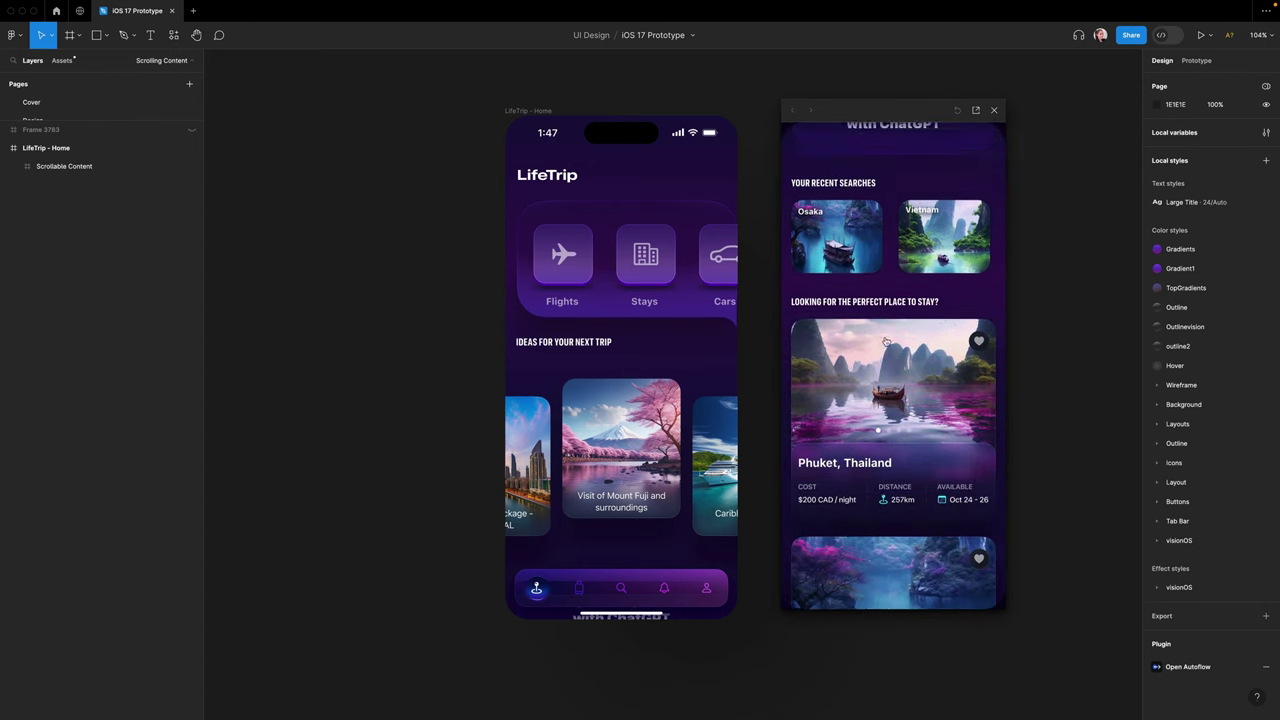
{"action": "scroll", "coordinate": [885, 341], "scroll_direction": "up", "scroll_amount": 5}
{"action": "scroll", "coordinate": [885, 341], "scroll_direction": "up", "scroll_amount": 3}
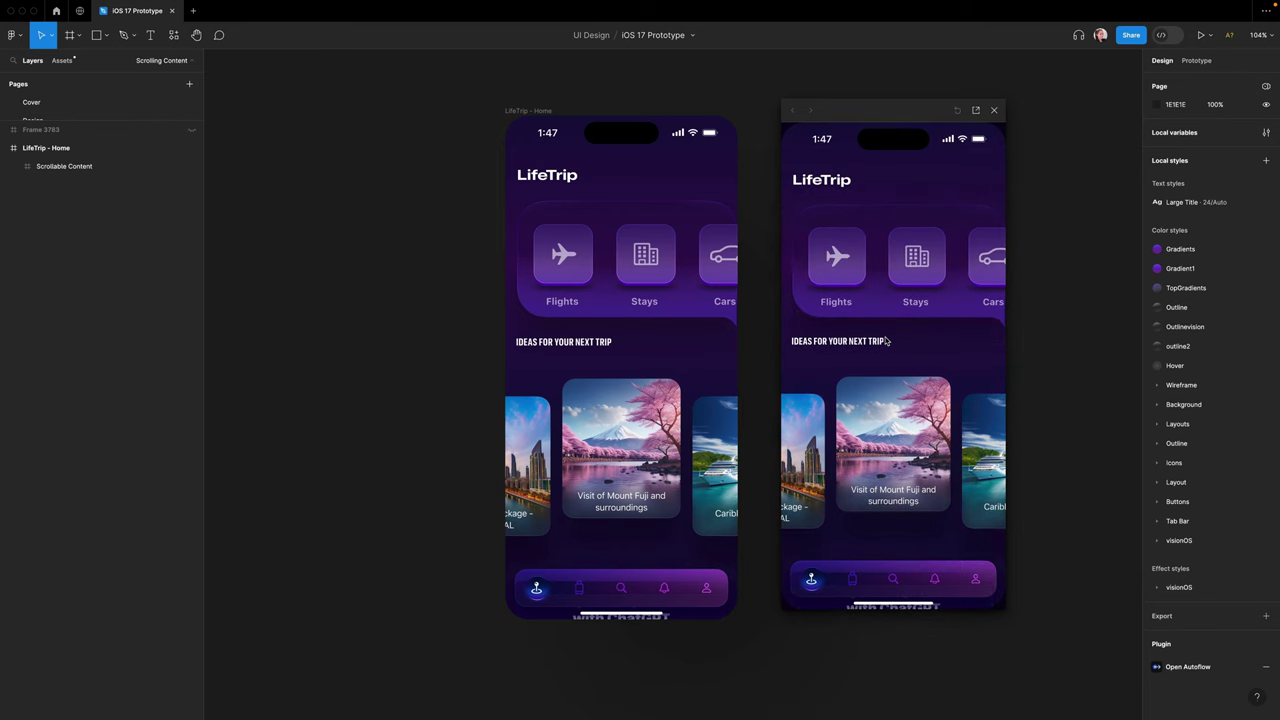
{"action": "scroll", "coordinate": [885, 341], "scroll_direction": "down", "scroll_amount": 2}
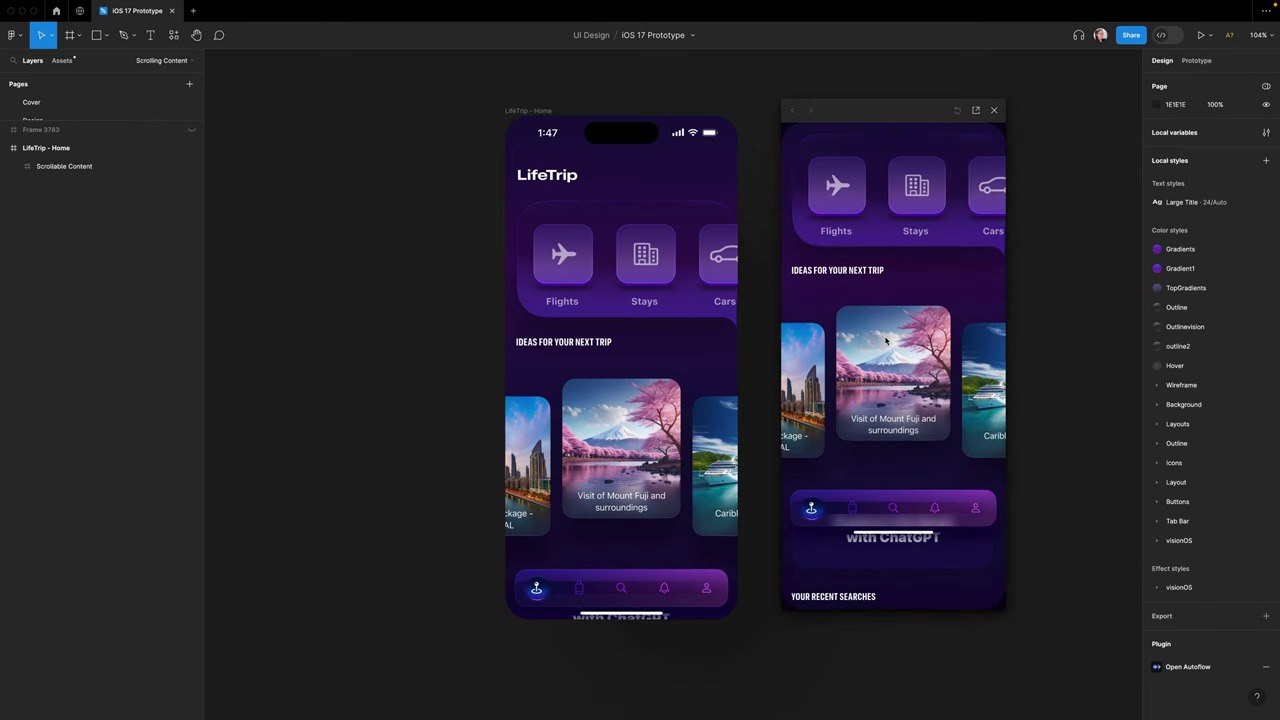
{"action": "scroll", "coordinate": [885, 341], "scroll_direction": "up", "scroll_amount": 3}
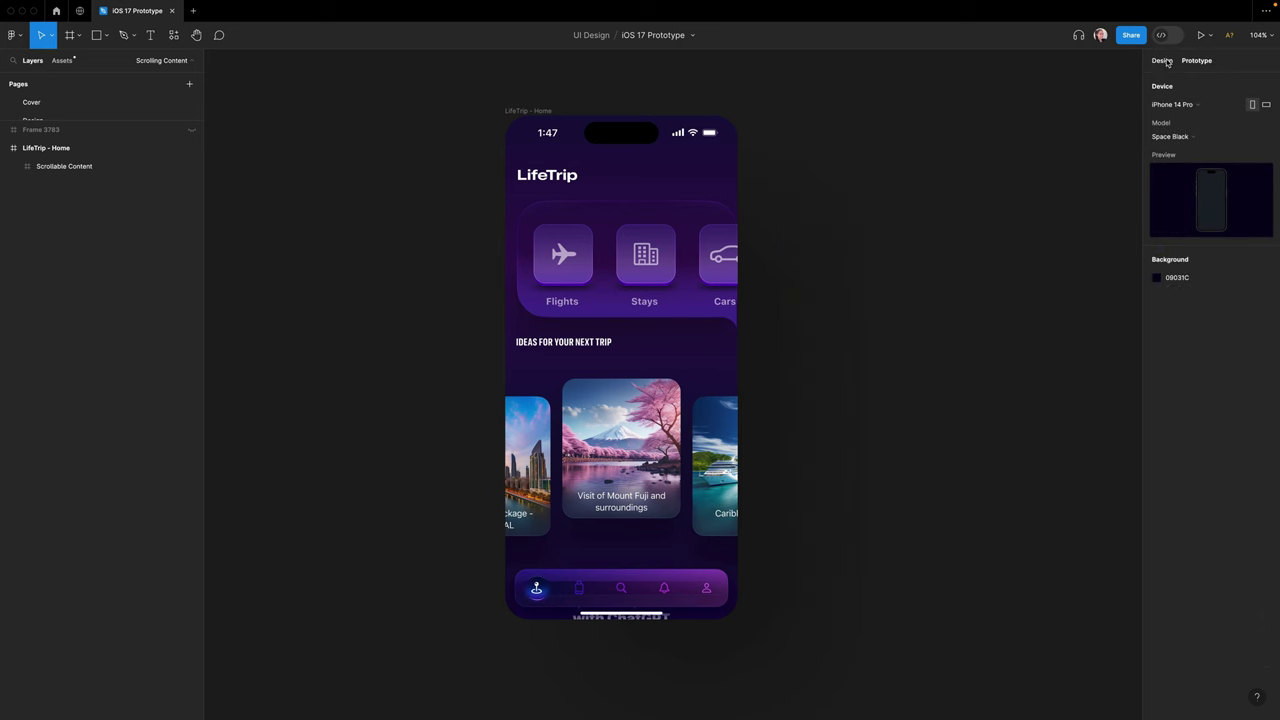
- Set the scroll position of the Status Bar, Home Indicator and TabBar layers inside Scrollable Content to Fixed (stay in place)
{"action": "left_click", "coordinate": [1161, 63]}
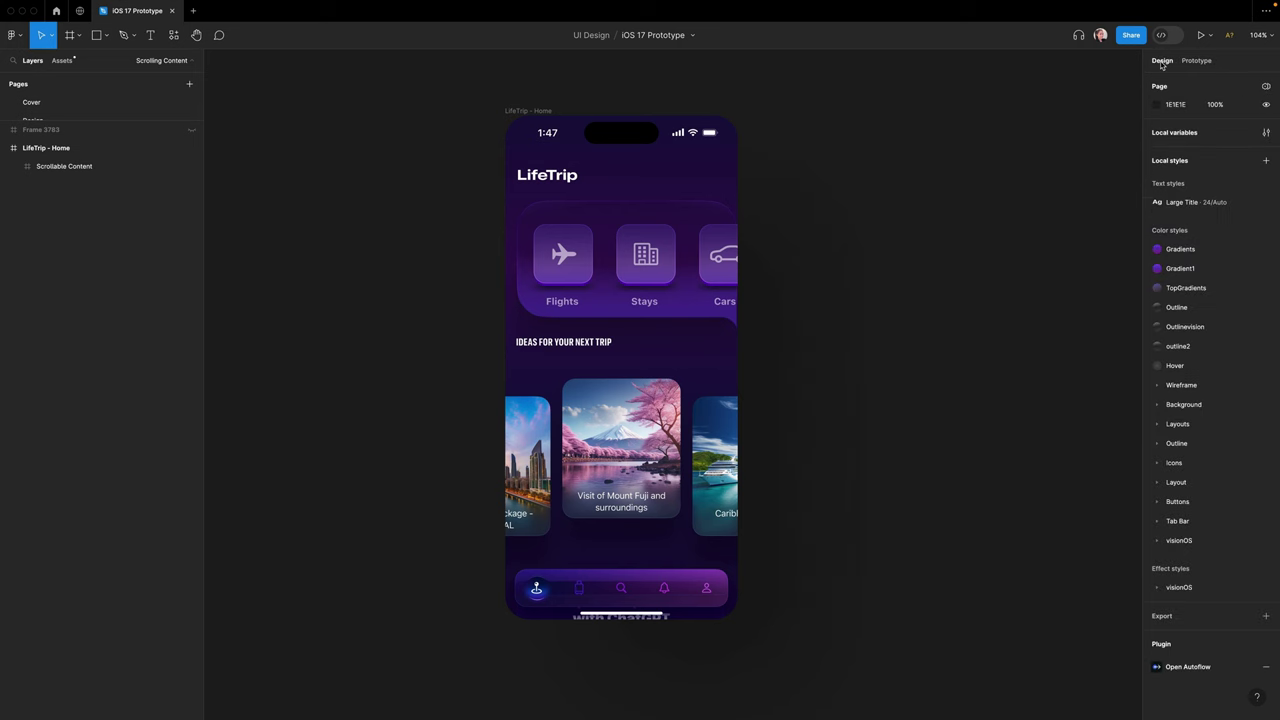
{"action": "left_click", "coordinate": [14, 167]}
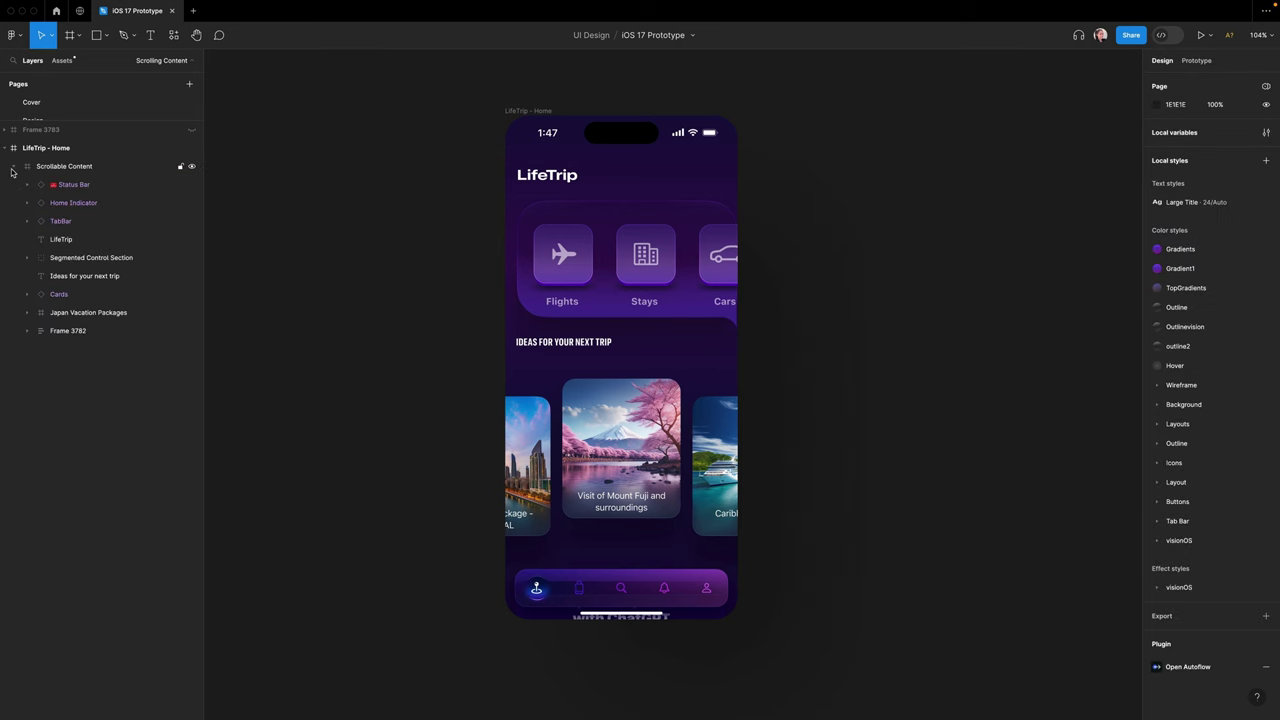
{"action": "left_click", "coordinate": [73, 185]}
{"action": "left_click", "coordinate": [70, 204], "text": "shift"}
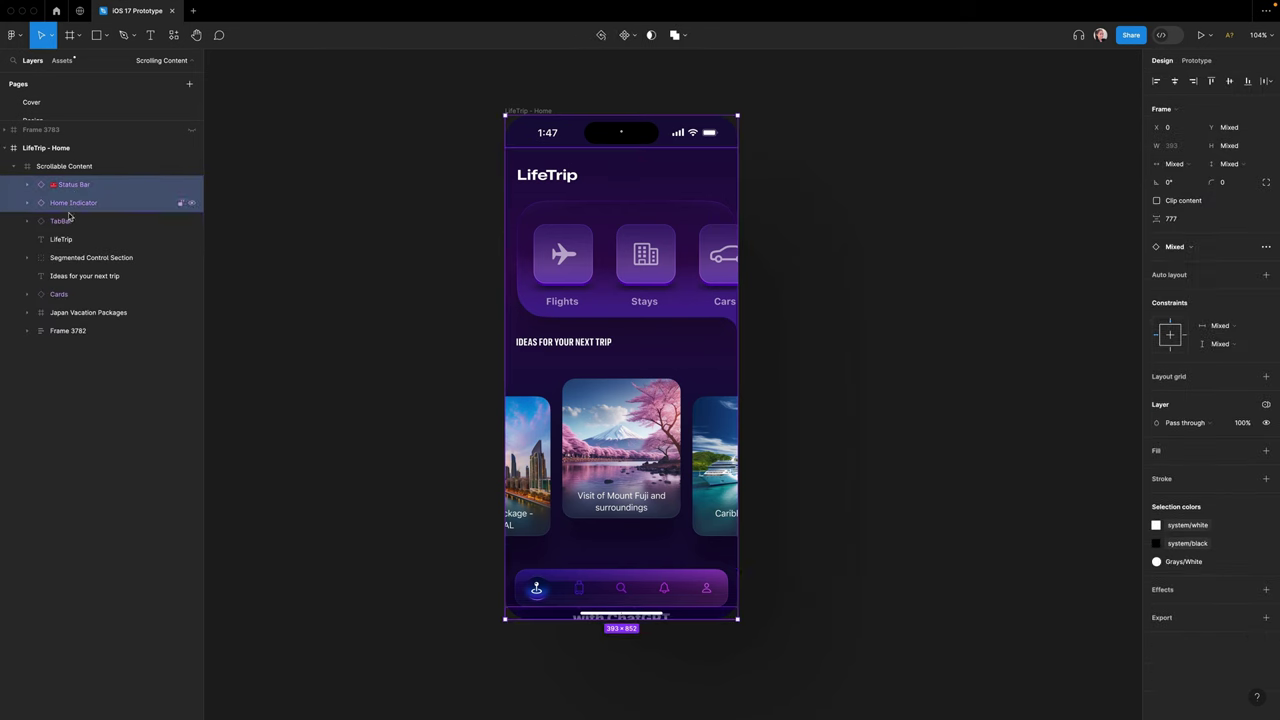
{"action": "left_click", "coordinate": [63, 222], "text": "shift"}
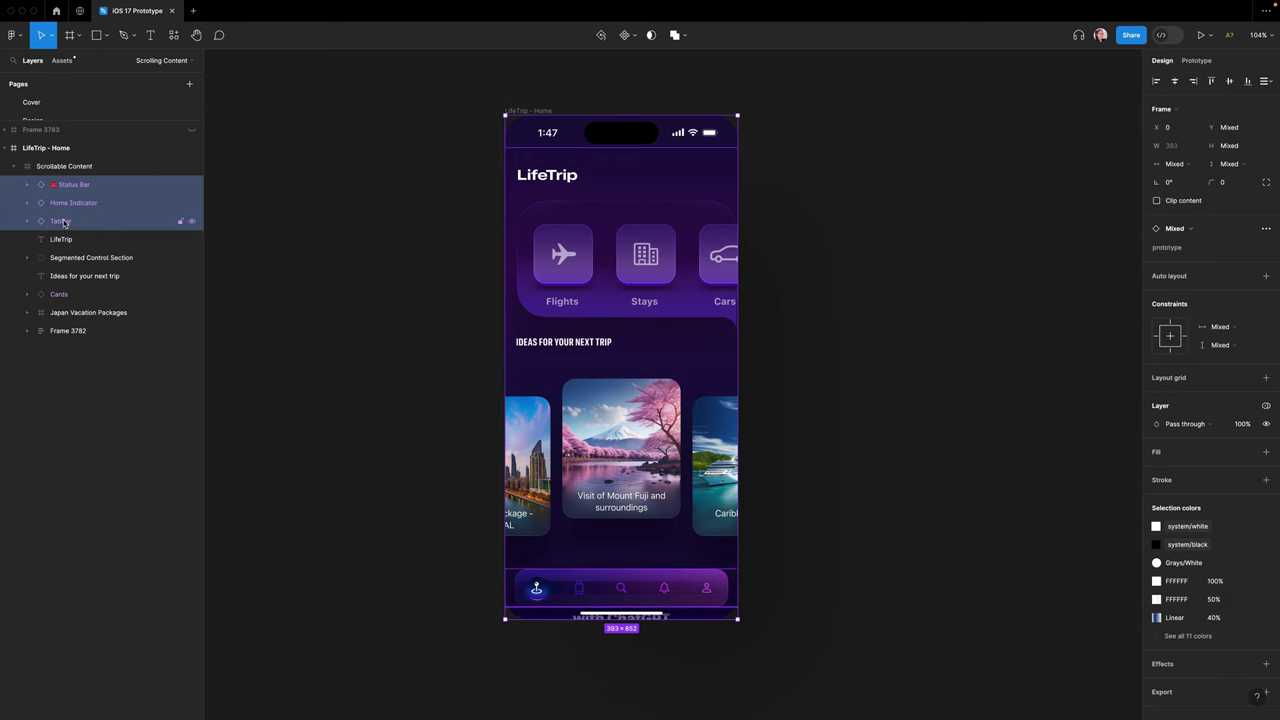
{"action": "left_click", "coordinate": [1197, 61]}
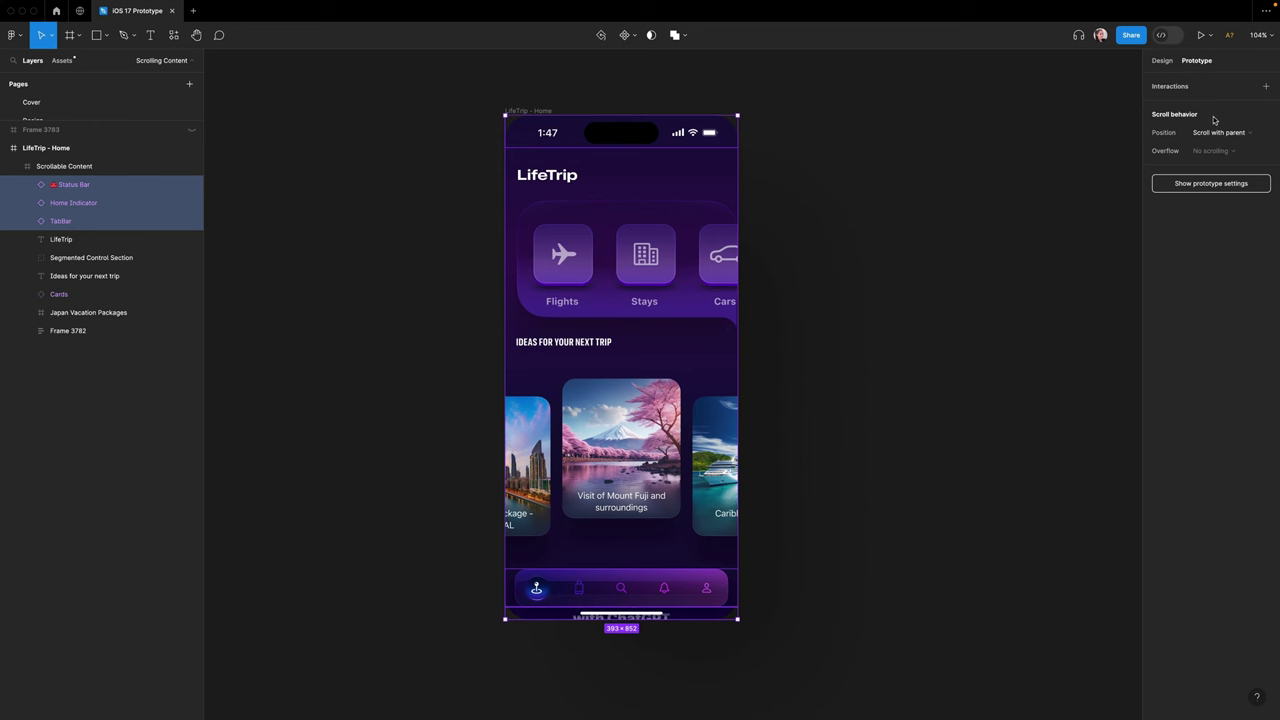
{"action": "left_click", "coordinate": [1269, 137]}
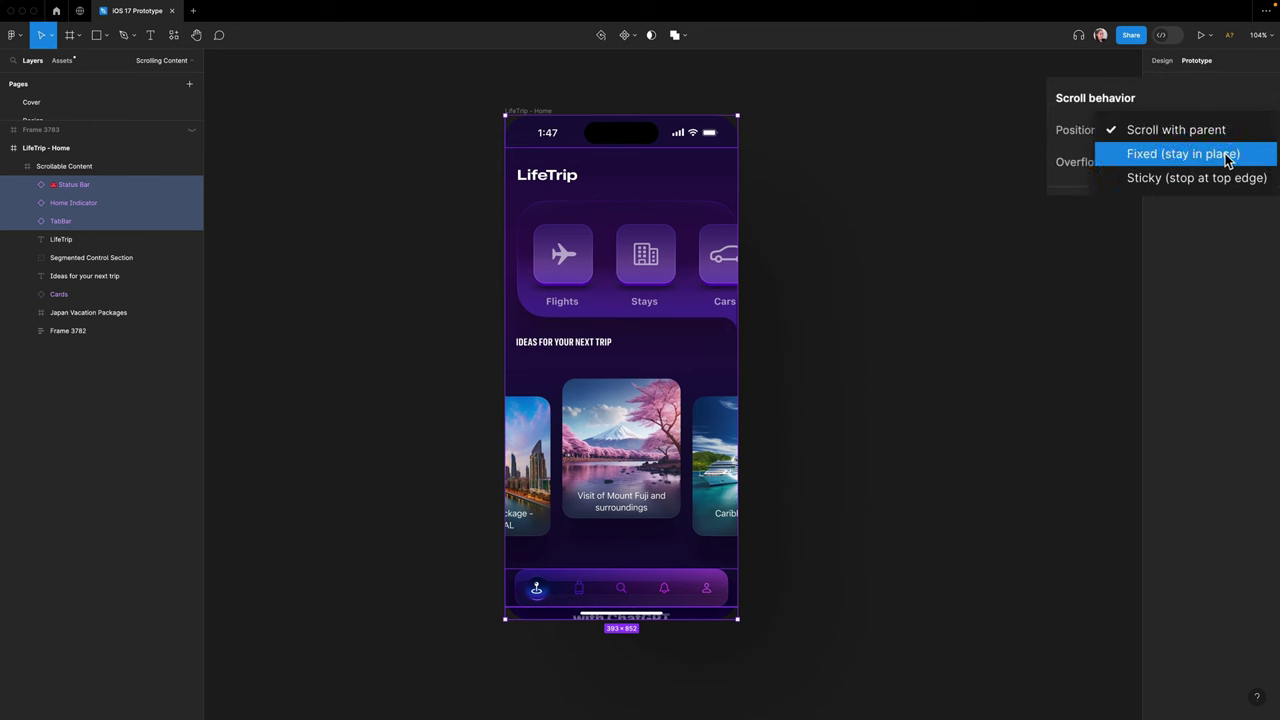
{"action": "left_click", "coordinate": [1252, 157]}
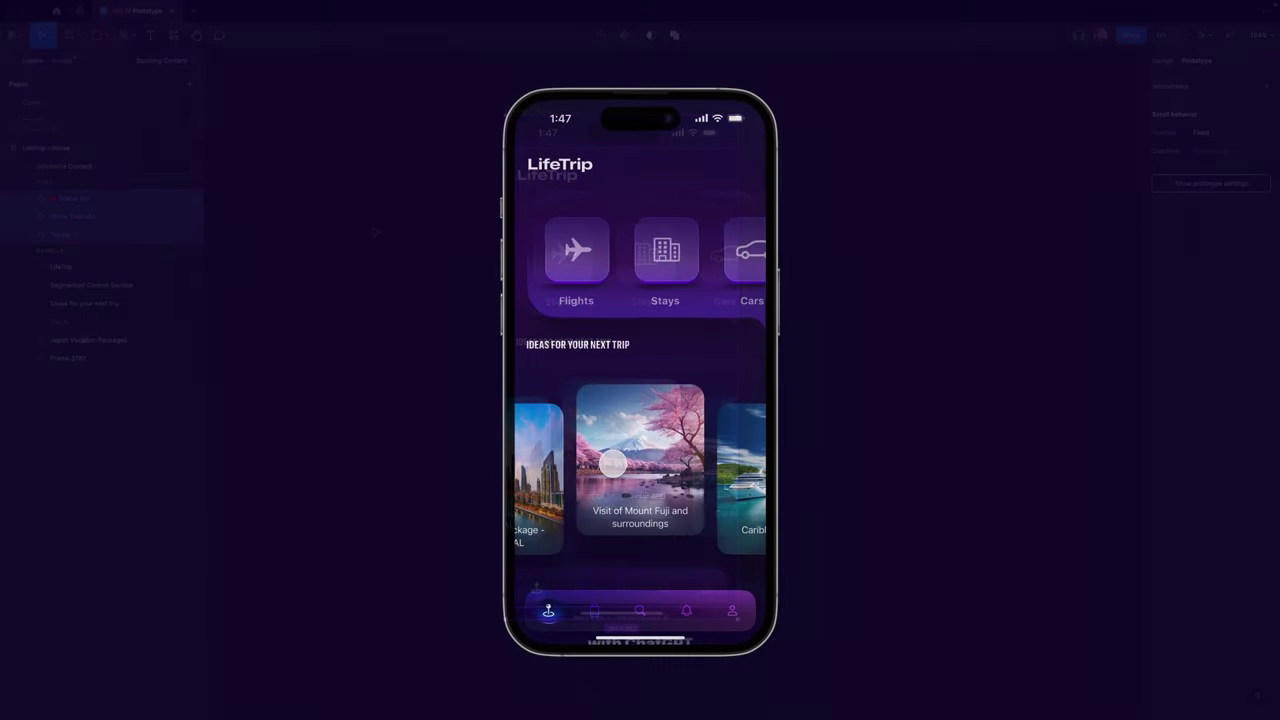
- Review the scrolling in the full device presentation, from the category row down to the recent searches and the place-to-stay section
{"action": "scroll", "coordinate": [613, 460], "scroll_direction": "down", "scroll_amount": 3}
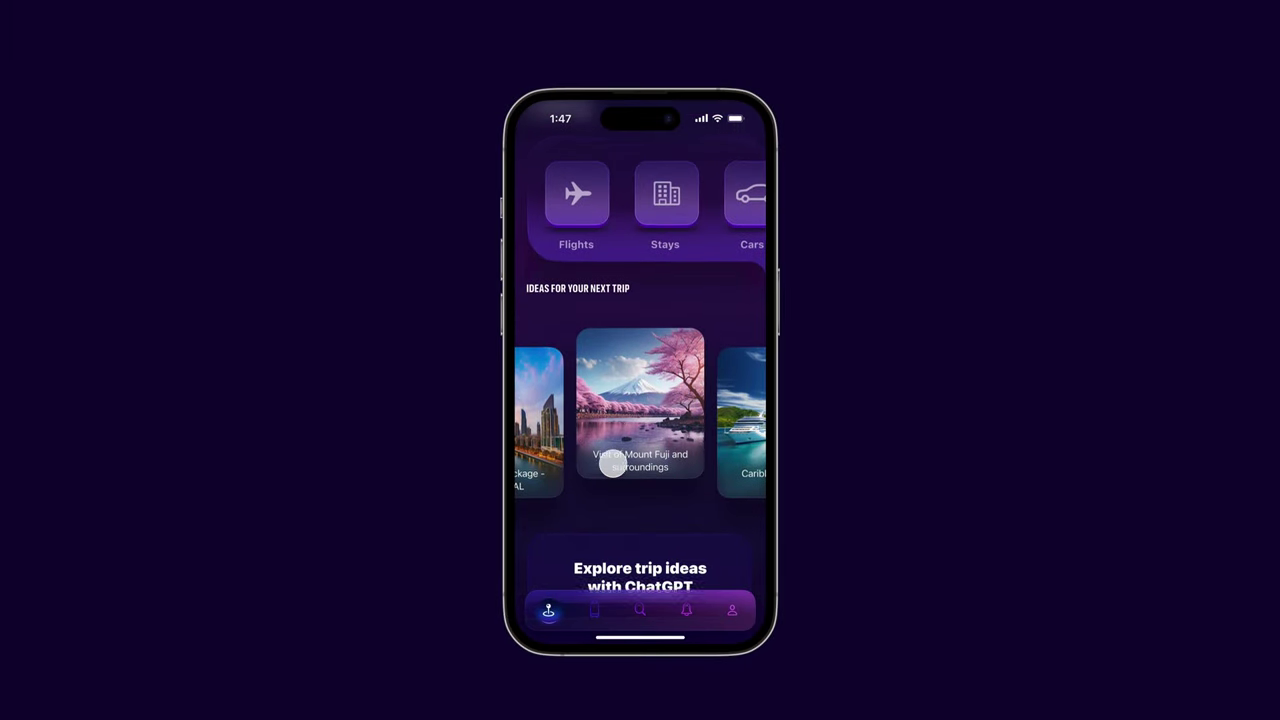
{"action": "scroll", "coordinate": [613, 463], "scroll_direction": "down", "scroll_amount": 5}
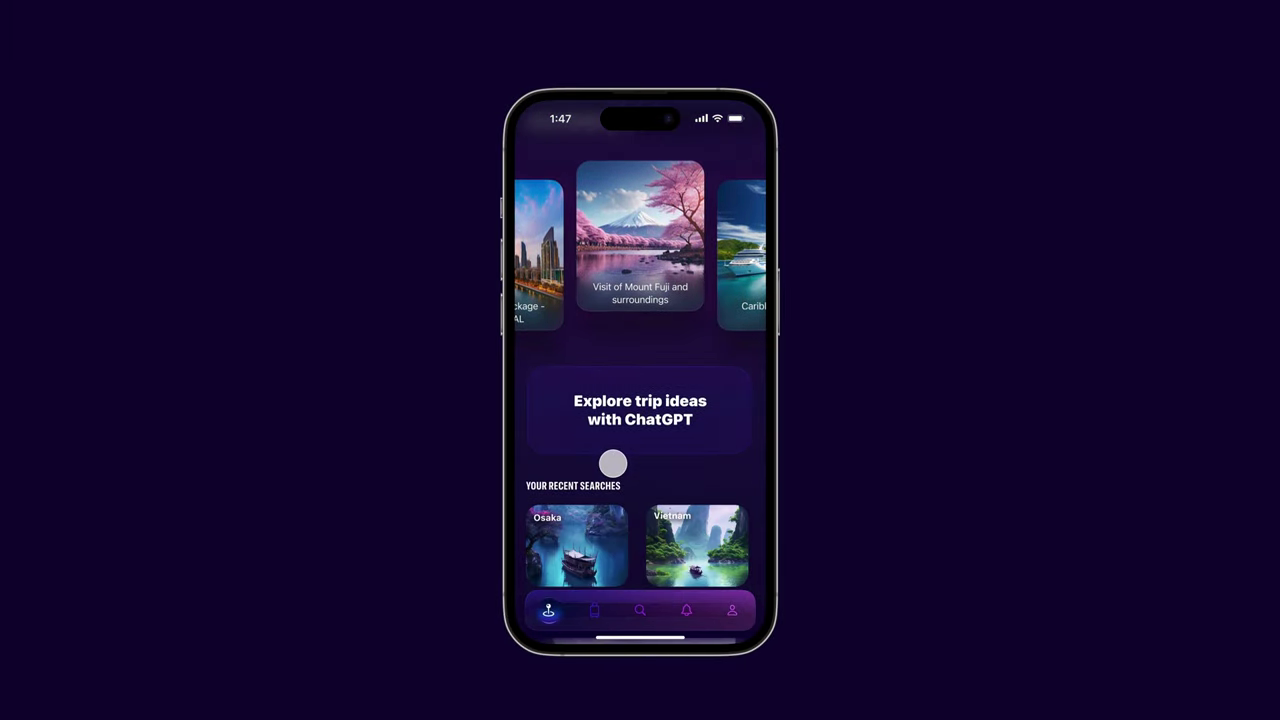
{"action": "scroll", "coordinate": [611, 463], "scroll_direction": "up", "scroll_amount": 5}
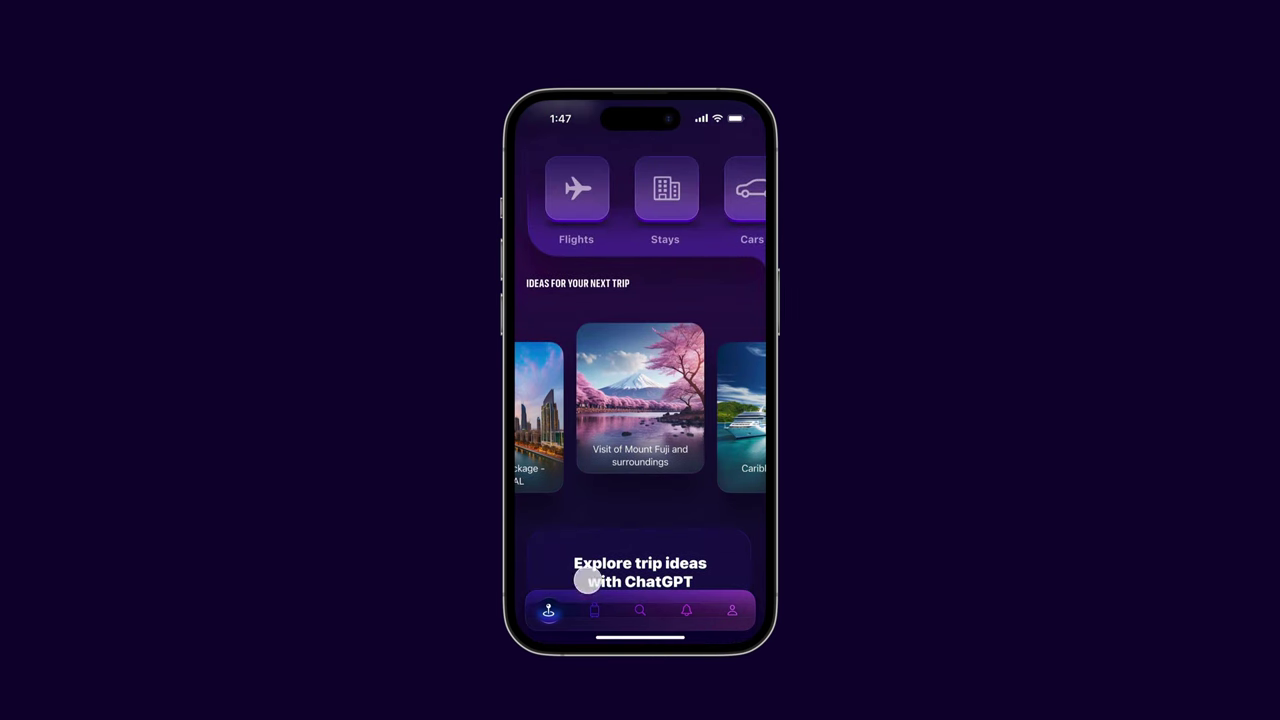
{"action": "scroll", "coordinate": [661, 563], "scroll_direction": "down", "scroll_amount": 4}
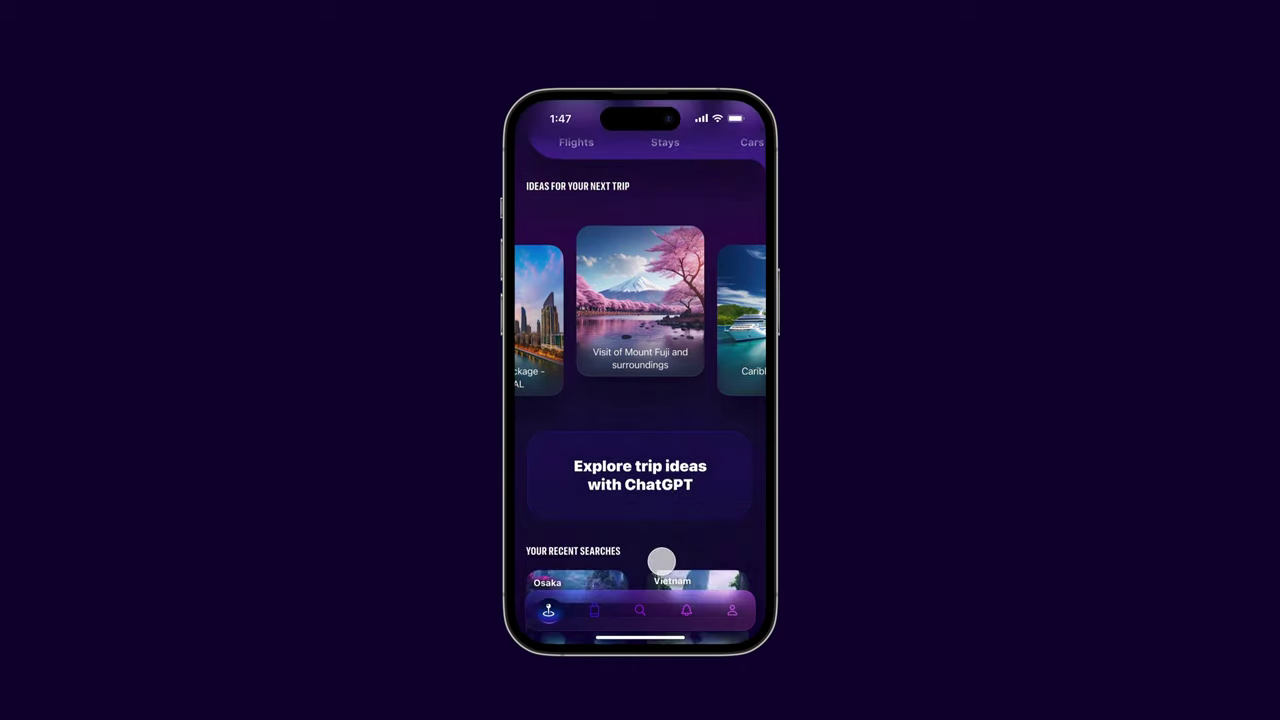
{"action": "scroll", "coordinate": [661, 563], "scroll_direction": "down", "scroll_amount": 5}
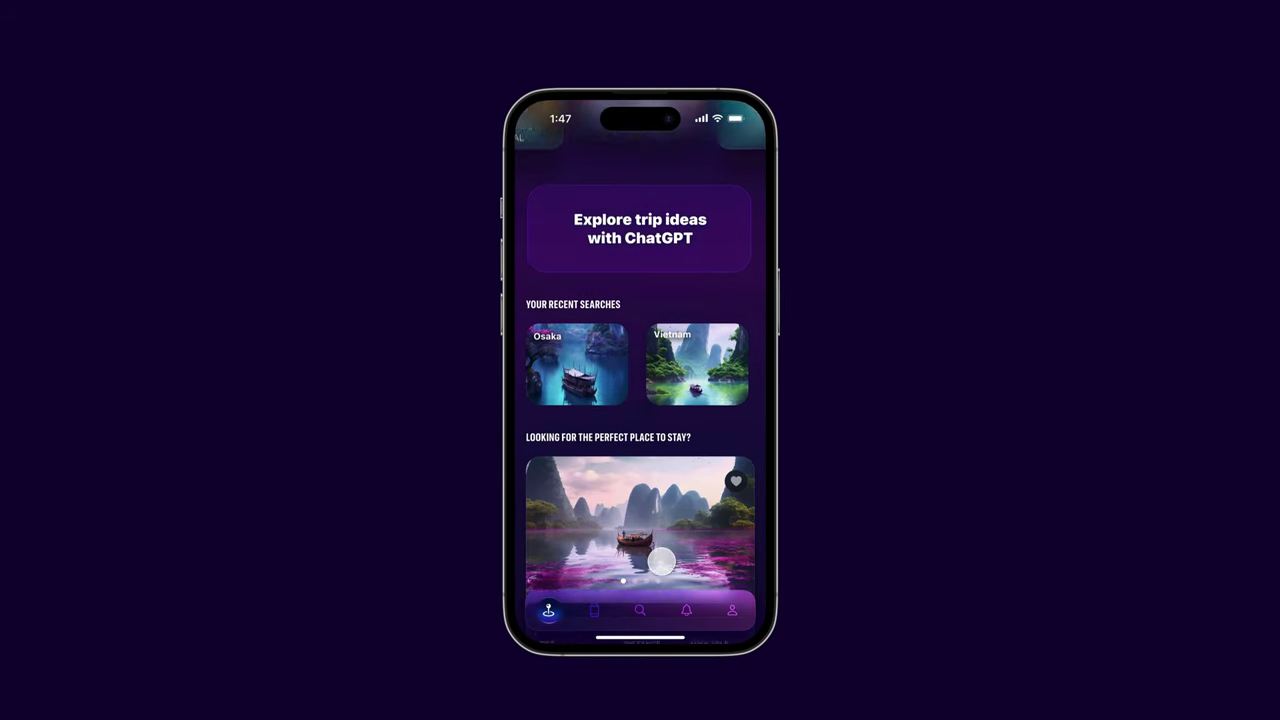
{"action": "scroll", "coordinate": [661, 563], "scroll_direction": "down", "scroll_amount": 2}
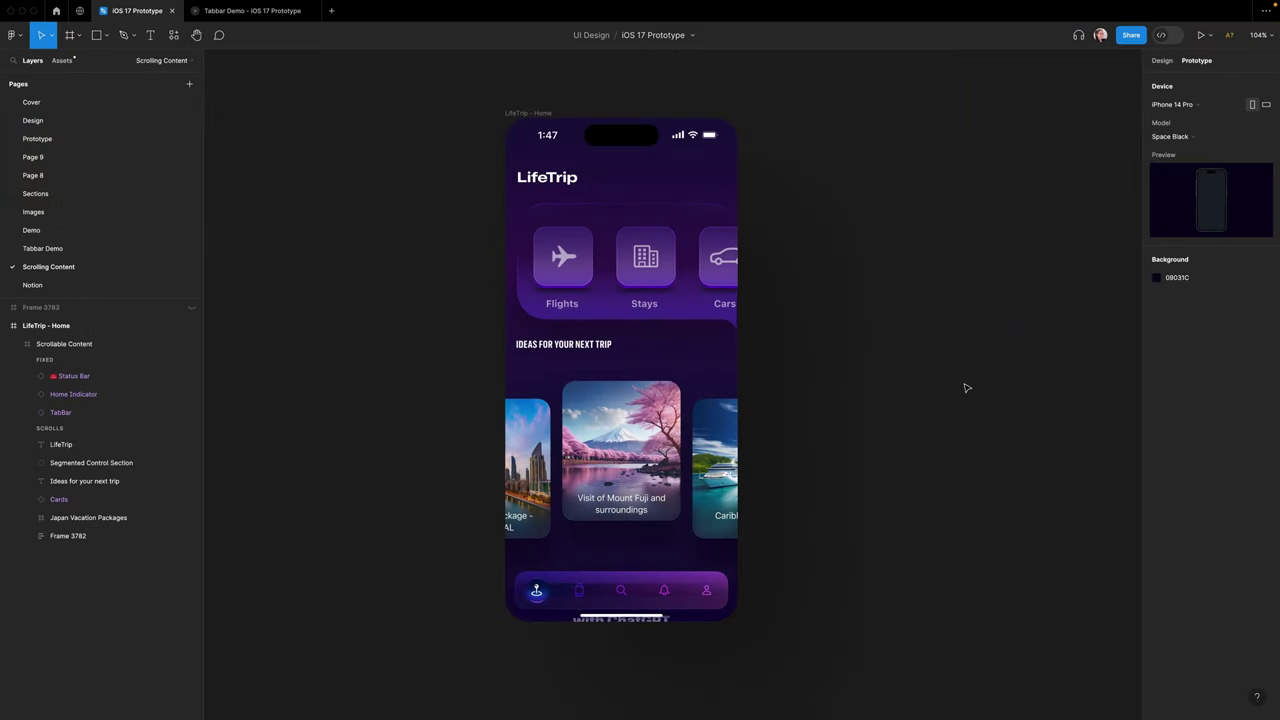
- Preview the prototype beside the design and examine how the content passes behind the fixed status bar while scrolling down and up
{"action": "key", "text": "shift+space"}
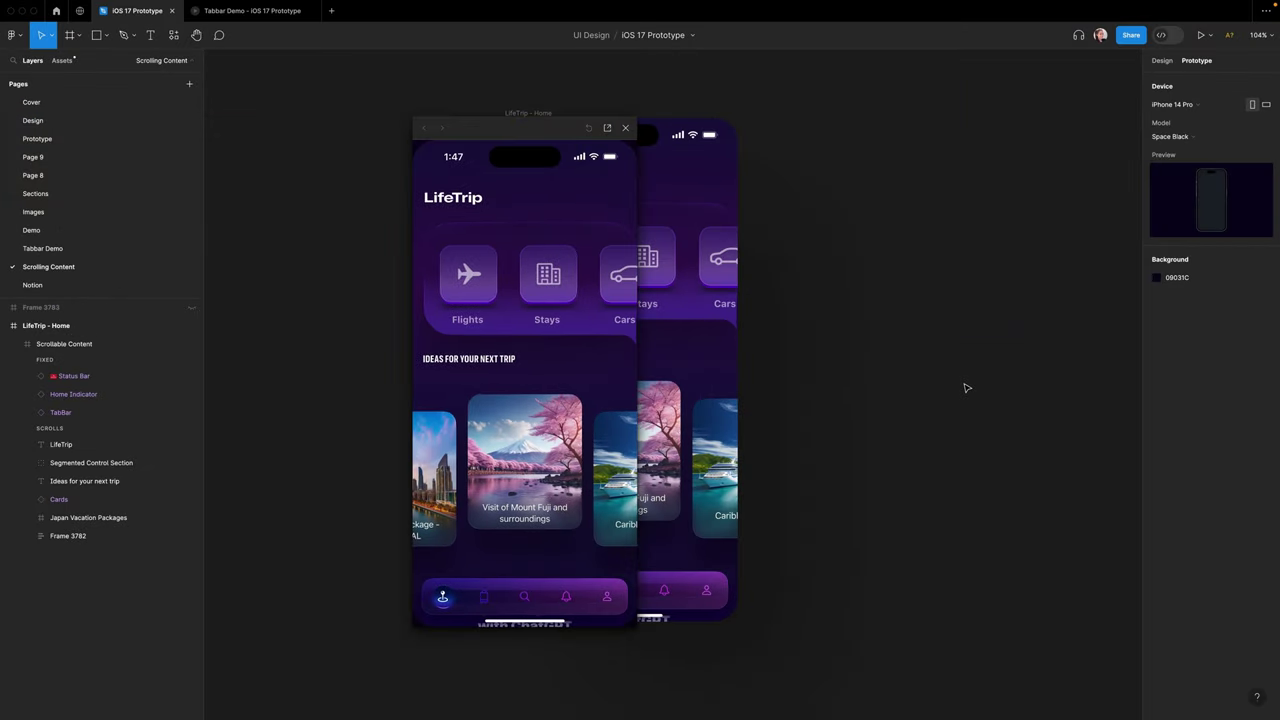
{"action": "left_click_drag", "start_coordinate": [636, 129], "coordinate": [904, 124]}
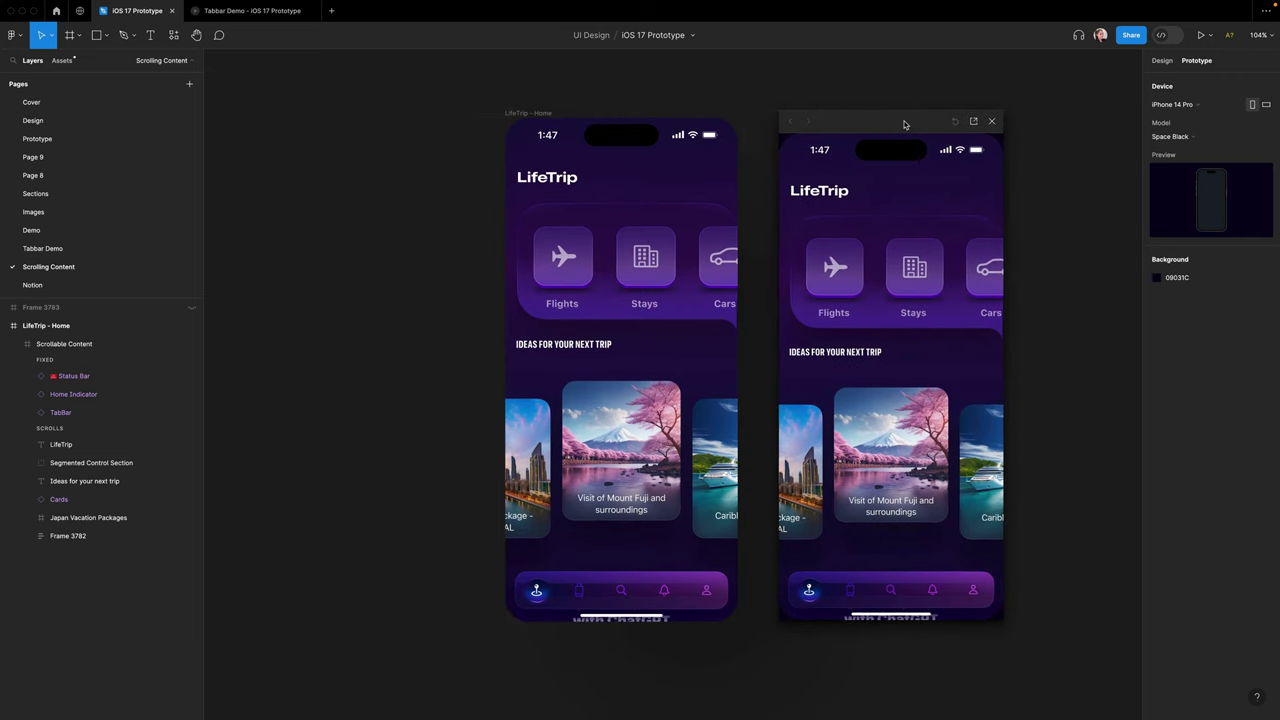
{"action": "scroll", "coordinate": [923, 286], "scroll_direction": "down", "scroll_amount": 3}
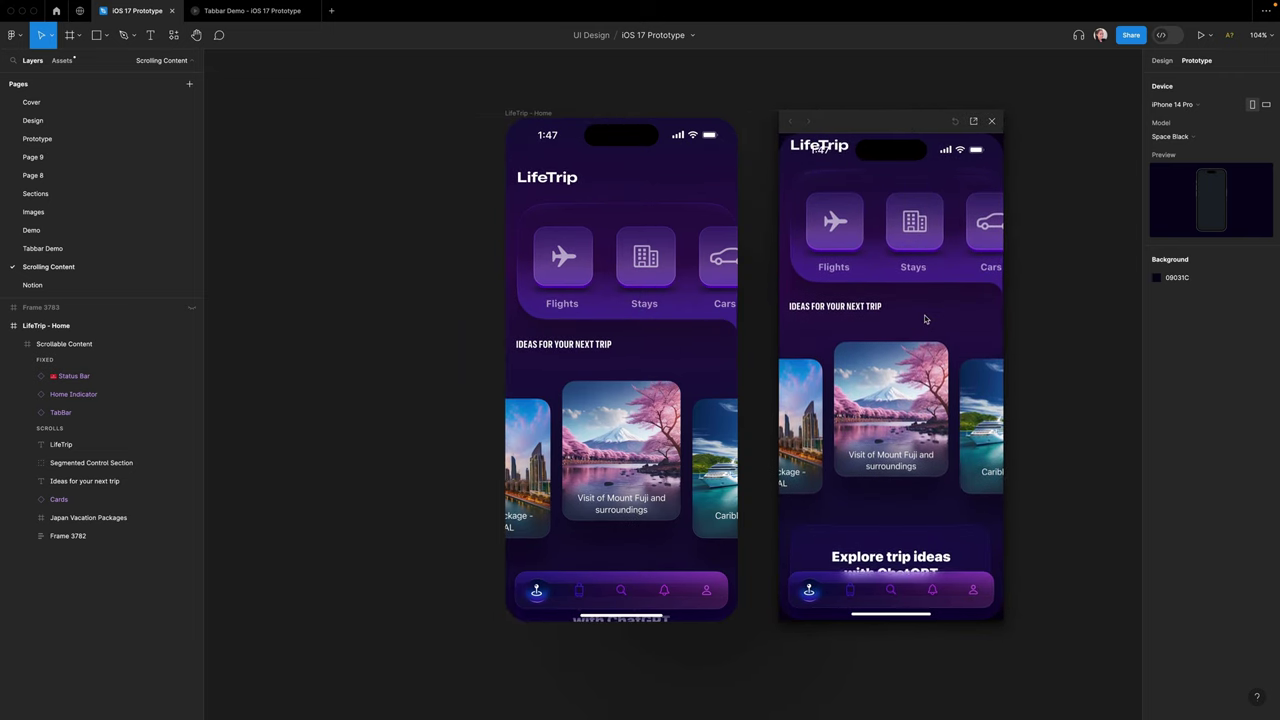
{"action": "scroll", "coordinate": [925, 318], "scroll_direction": "down", "scroll_amount": 8}
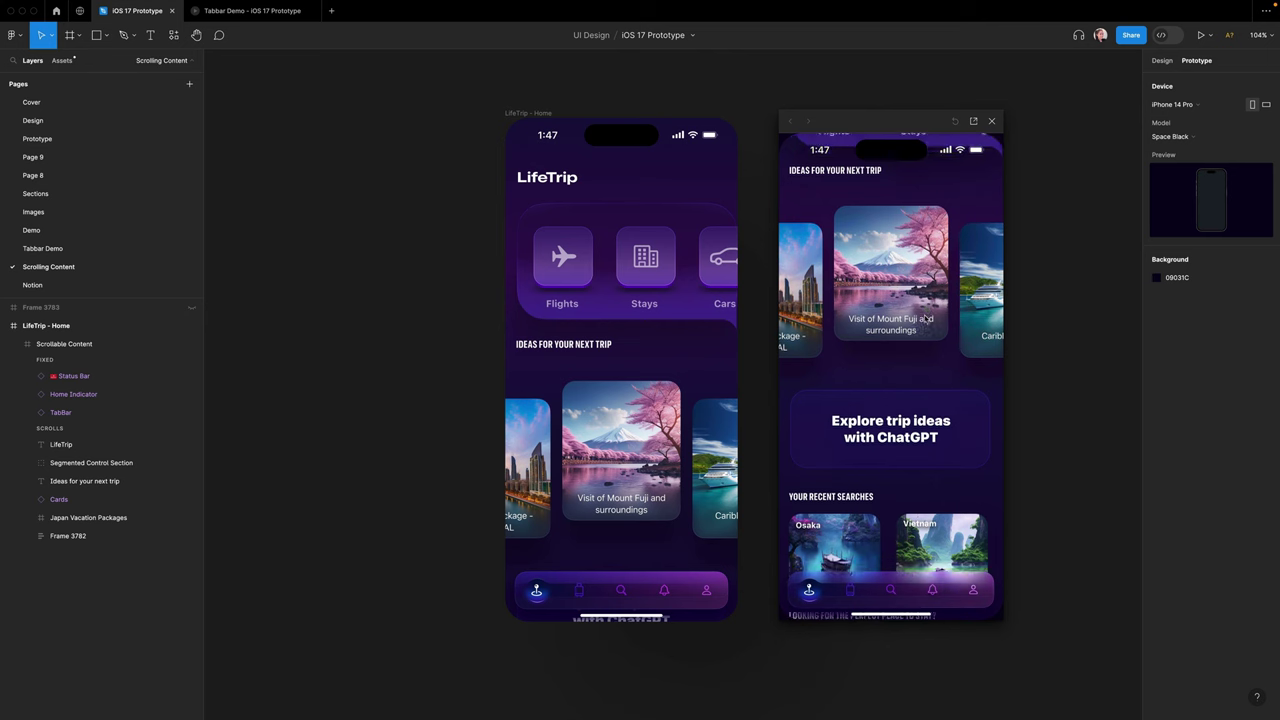
{"action": "scroll", "coordinate": [928, 320], "scroll_direction": "down", "scroll_amount": 3}
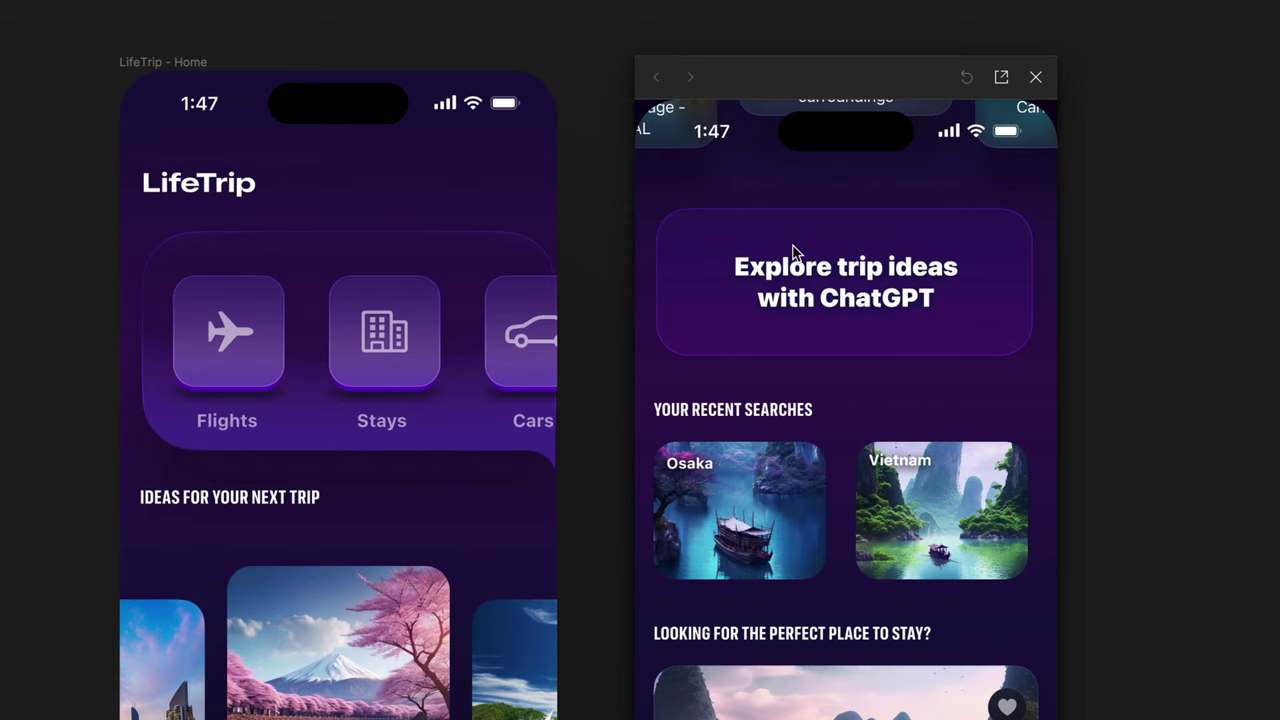
{"action": "scroll", "coordinate": [860, 214], "scroll_direction": "up", "scroll_amount": 4}
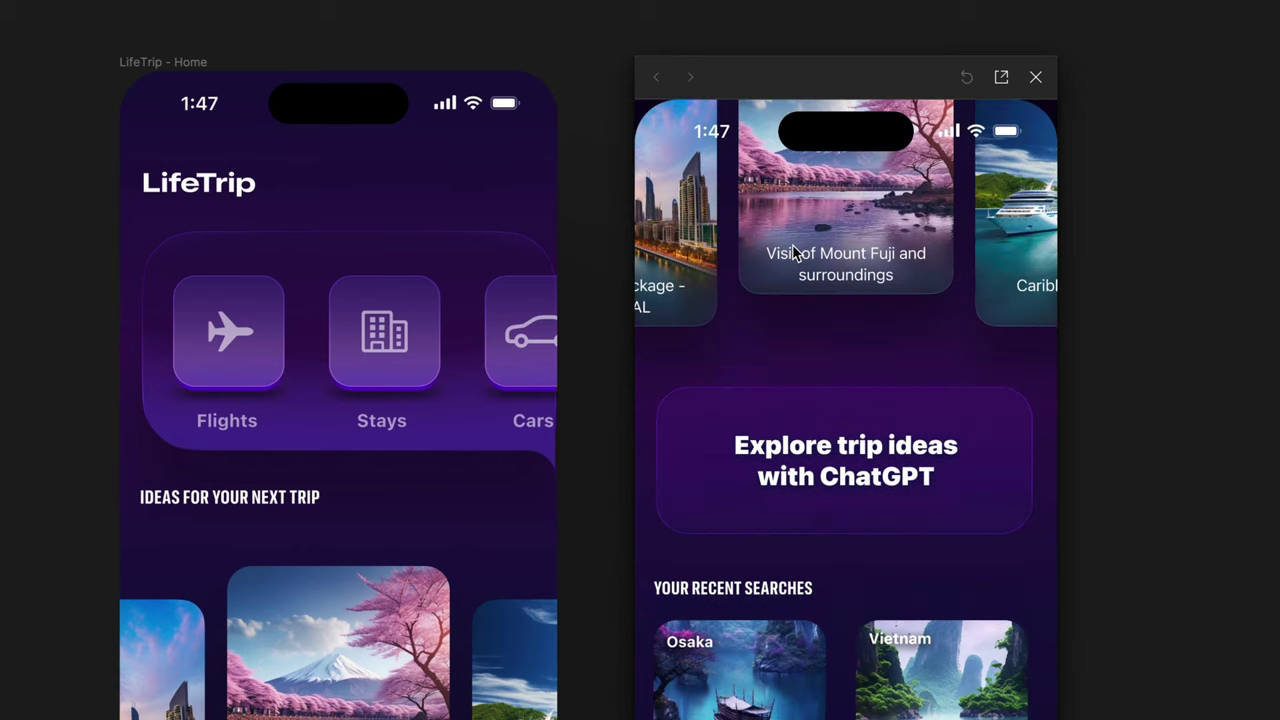
{"action": "scroll", "coordinate": [793, 253], "scroll_direction": "up", "scroll_amount": 3}
{"action": "scroll", "coordinate": [793, 253], "scroll_direction": "down", "scroll_amount": 10}
{"action": "scroll", "coordinate": [793, 253], "scroll_direction": "up", "scroll_amount": 9}
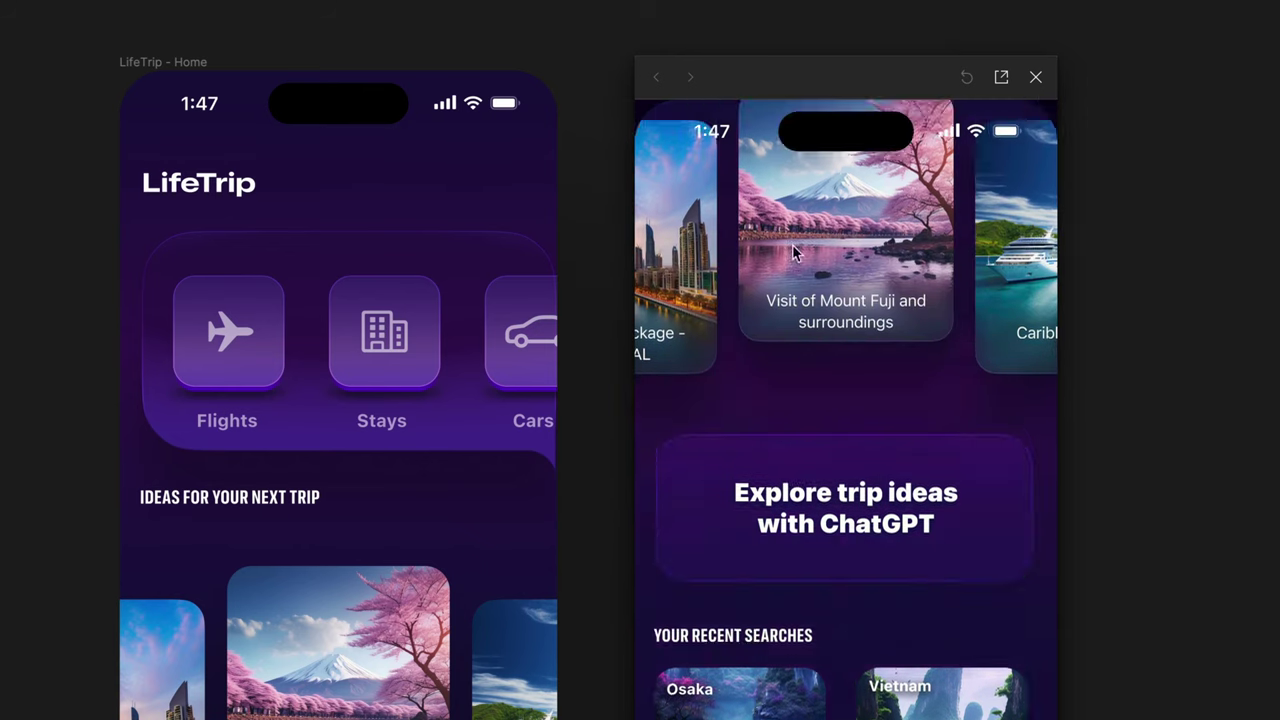
{"action": "scroll", "coordinate": [793, 253], "scroll_direction": "up", "scroll_amount": 5}
{"action": "scroll", "coordinate": [793, 253], "scroll_direction": "down", "scroll_amount": 2}
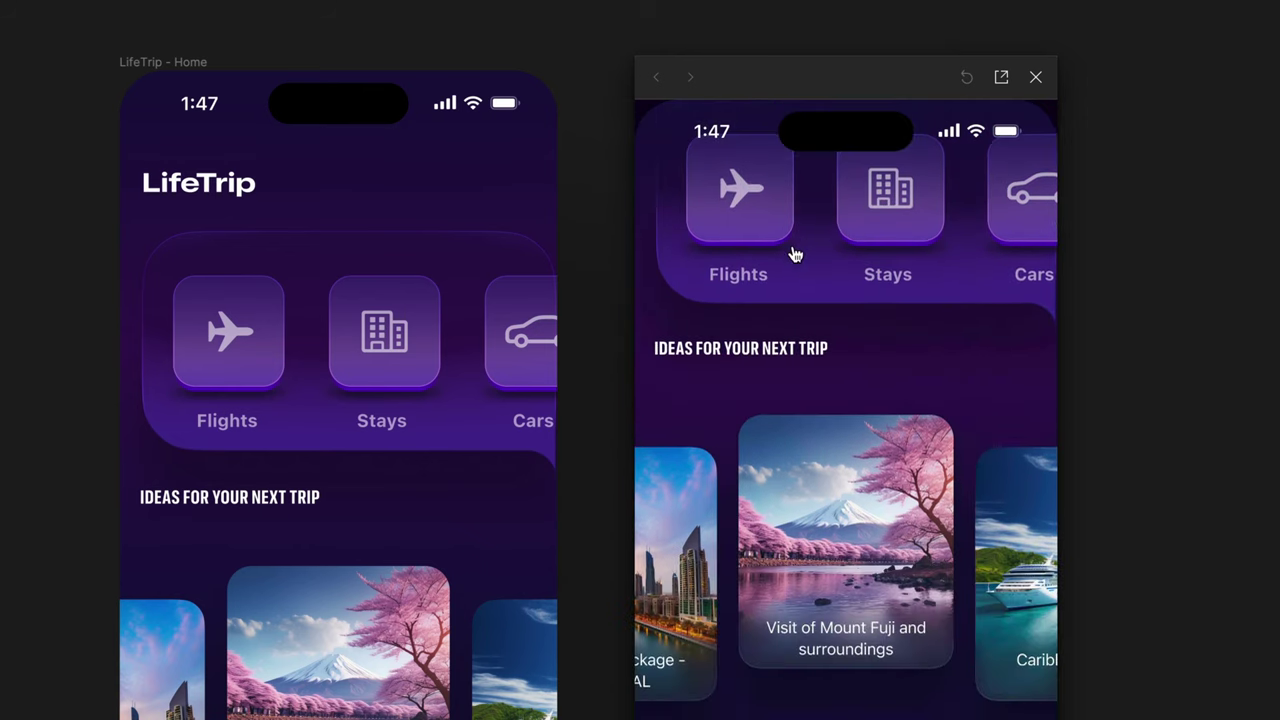
{"action": "scroll", "coordinate": [795, 254], "scroll_direction": "up", "scroll_amount": 2}
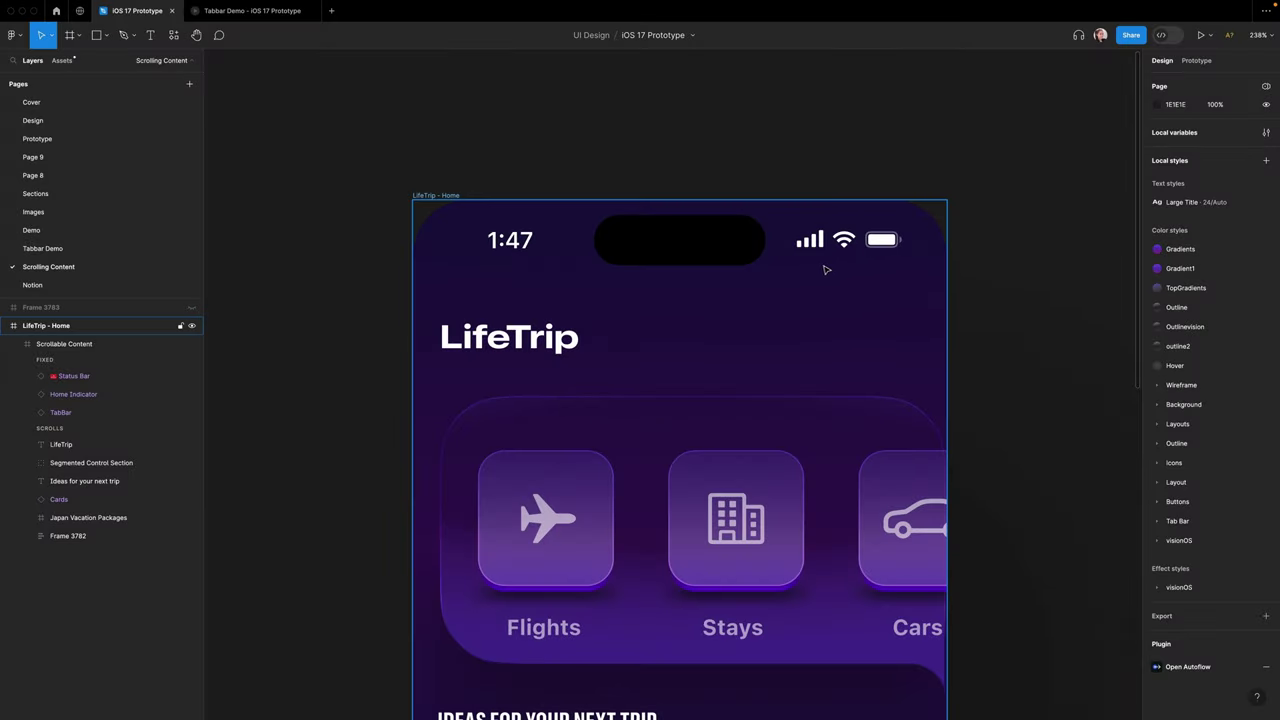
- Draw a rectangle about 437 × 112 covering the status bar area and extending past the LifeTrip - Home screen's upper edges
{"action": "key", "text": "r"}
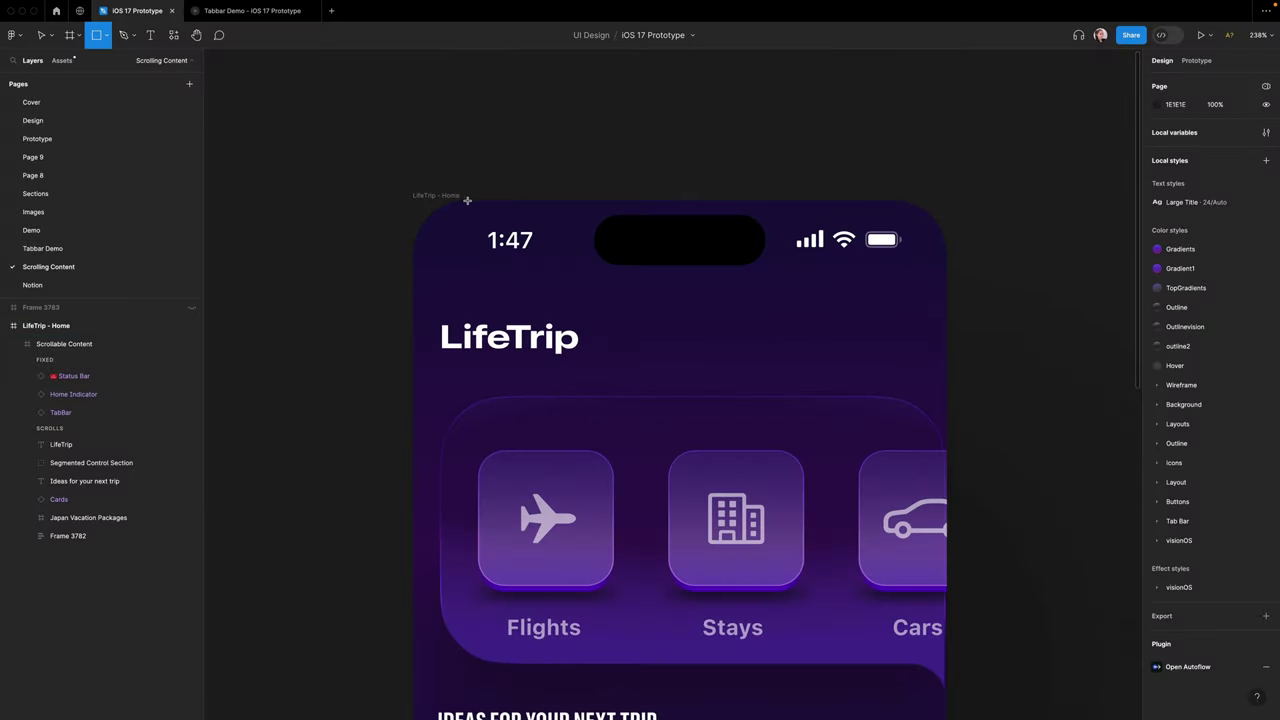
{"action": "mouse_move", "coordinate": [376, 142]}
{"action": "left_mouse_down"}
{"action": "mouse_move", "coordinate": [424, 250]}
{"action": "mouse_move", "coordinate": [562, 283]}
{"action": "mouse_move", "coordinate": [971, 295]}
{"action": "left_mouse_up"}
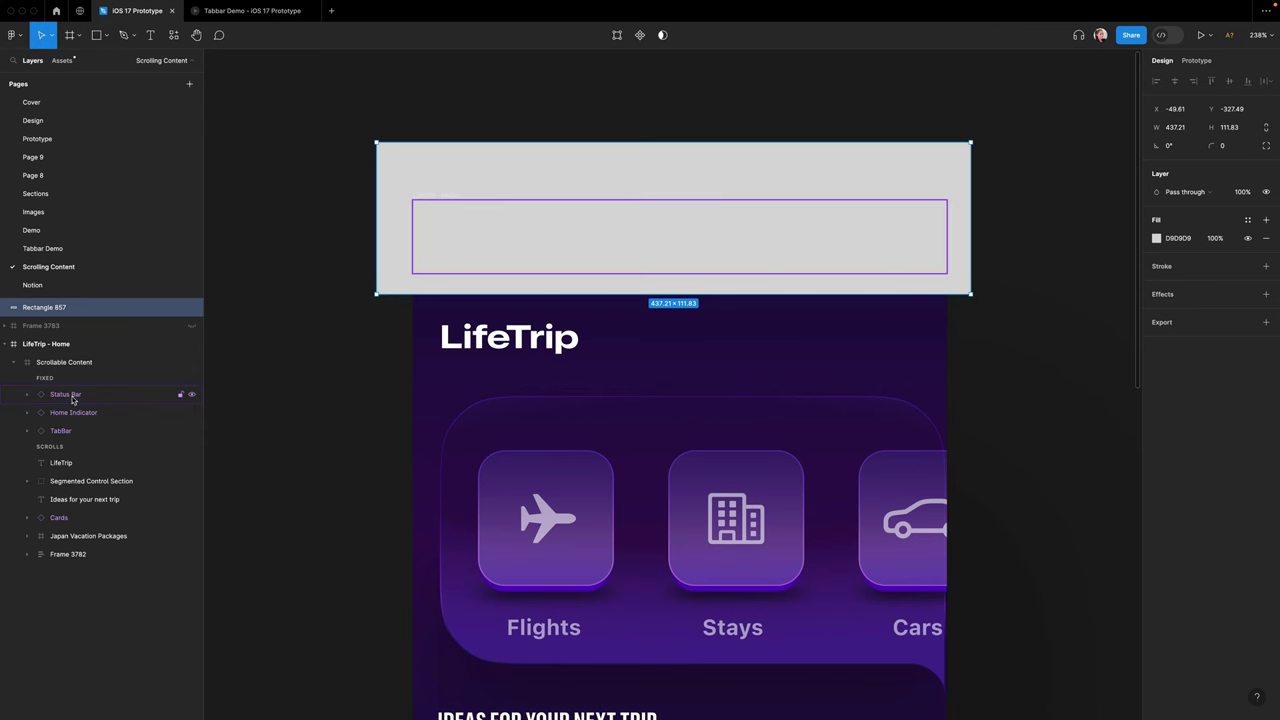
- Wrap the fixed Status Bar component in its own frame and name that frame Status Bar
{"action": "left_click", "coordinate": [66, 395]}
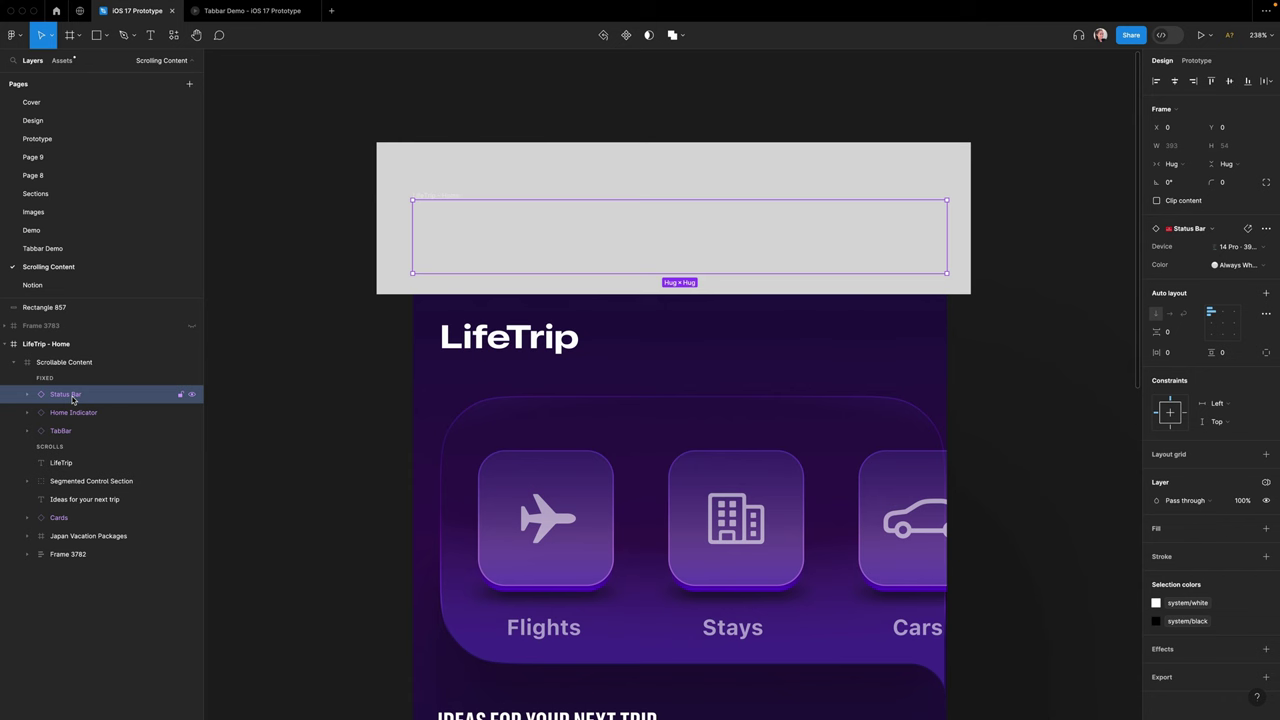
{"action": "key", "text": "alt+super+g"}
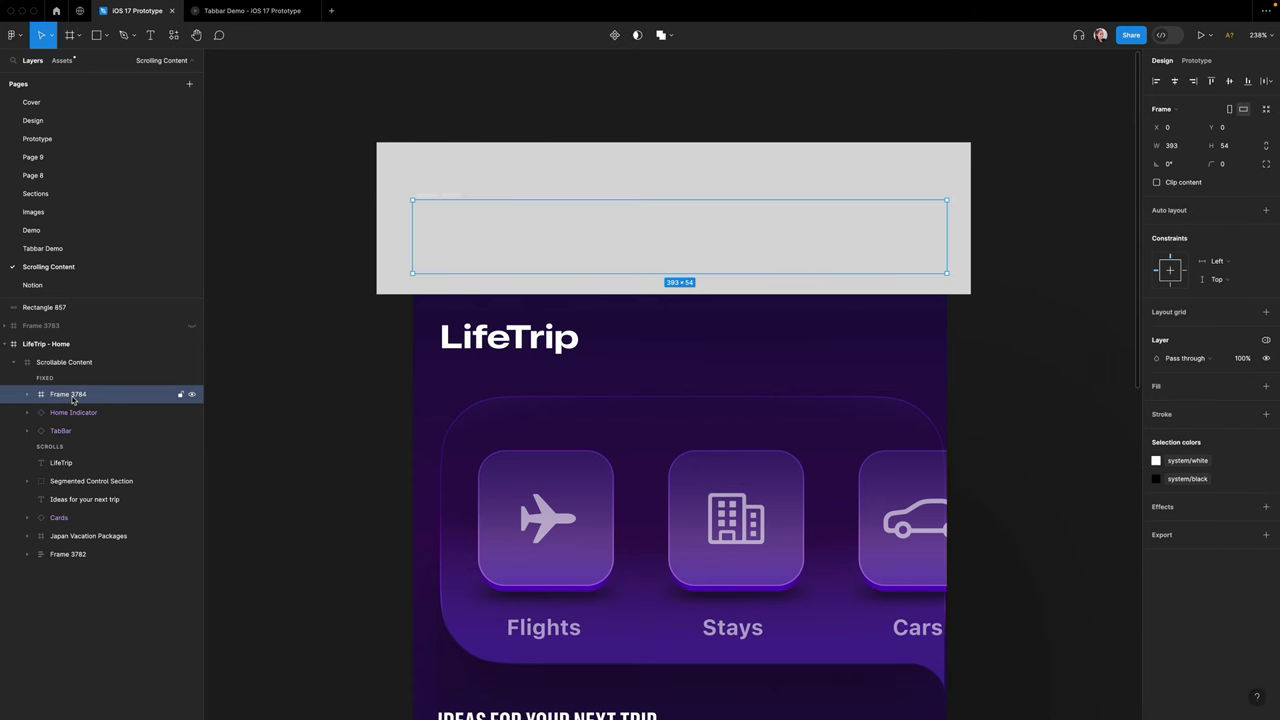
{"action": "double_click", "coordinate": [68, 395]}
{"action": "type", "text": "Sta"}
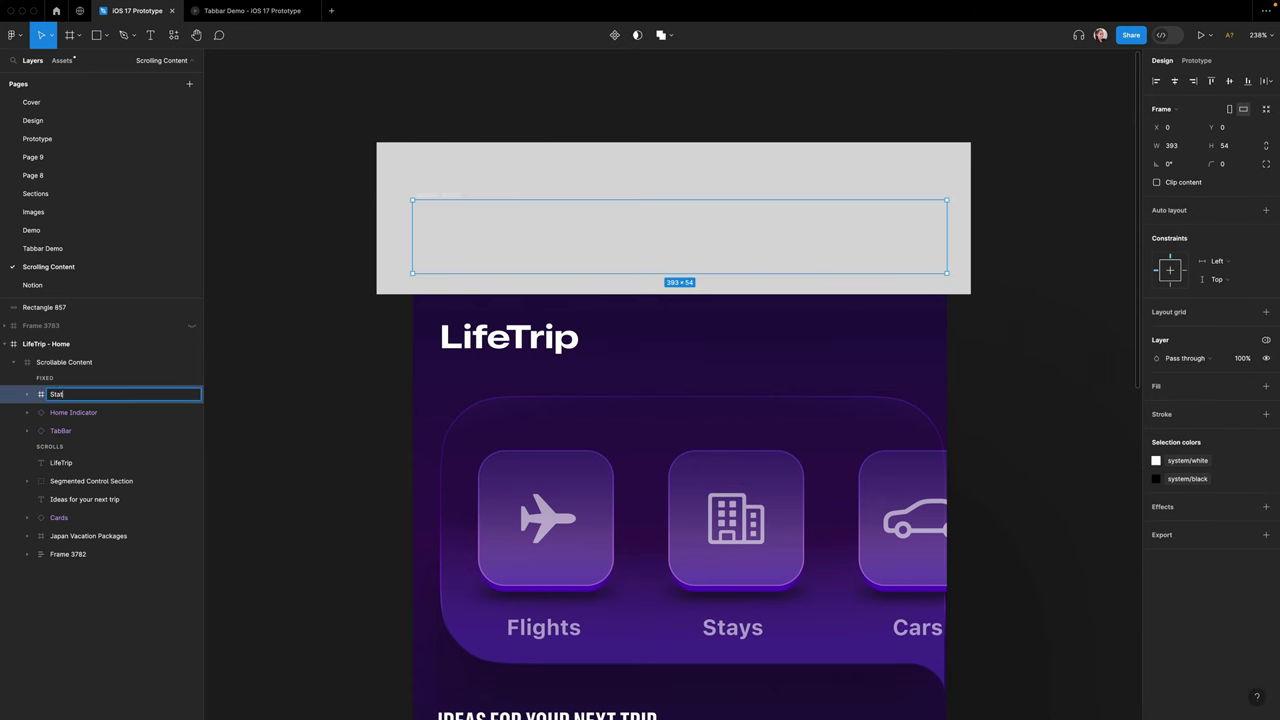
{"action": "type", "text": "tus Bar"}
{"action": "key", "text": "Return"}
- Move the backdrop rectangle into the Status Bar frame, beneath the status bar component
{"action": "left_click", "coordinate": [44, 308]}
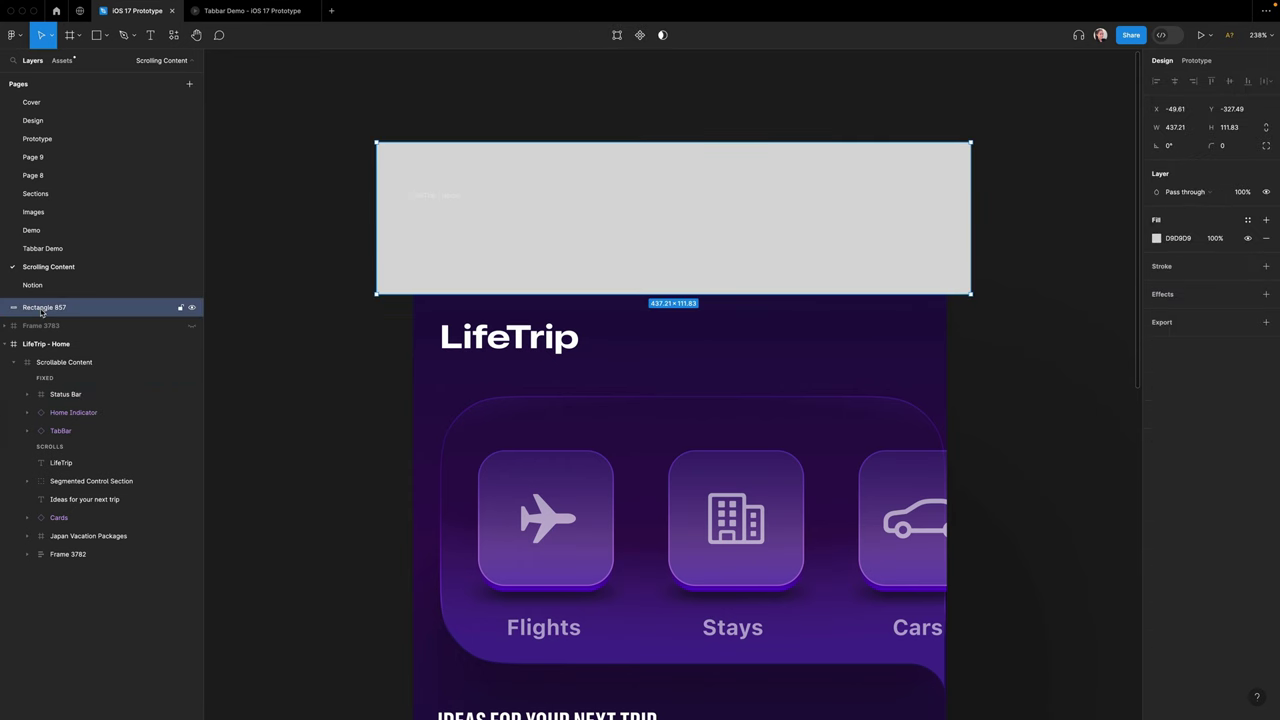
{"action": "left_click_drag", "start_coordinate": [68, 398], "coordinate": [70, 423]}
{"action": "left_click", "coordinate": [291, 292]}
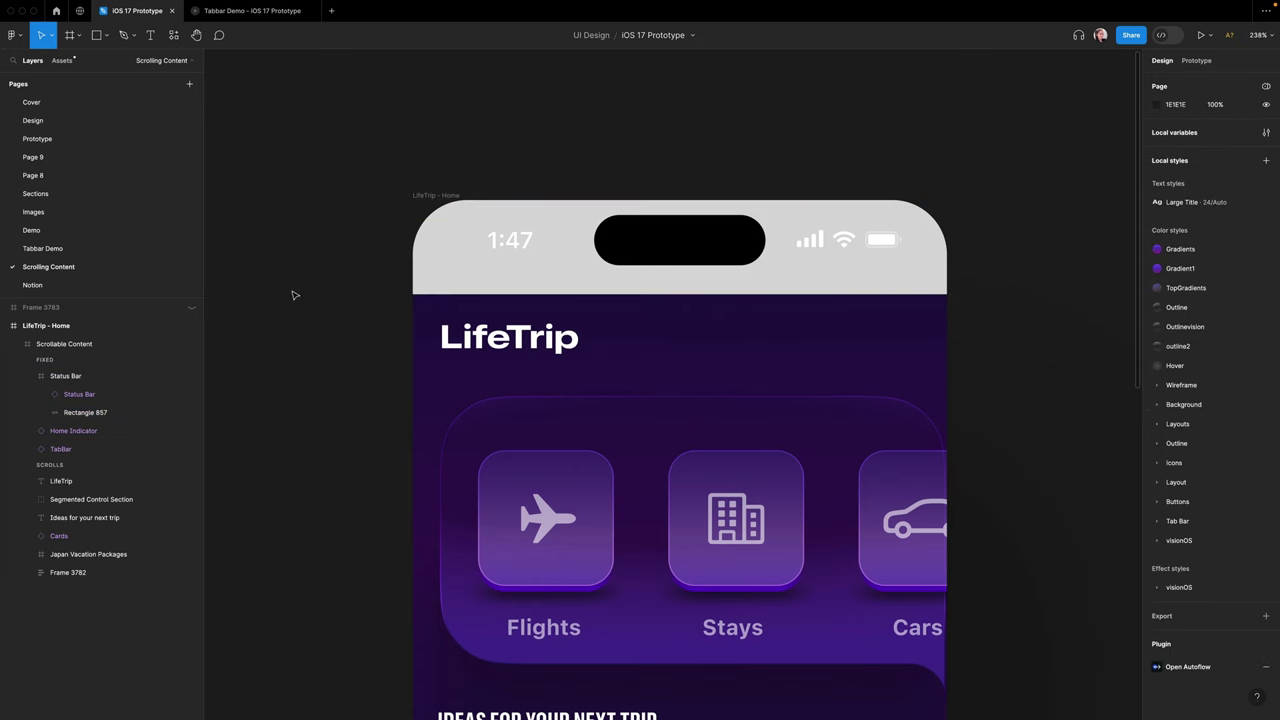
- Give the backdrop rectangle a linear gradient fill running from black 000000 at 50% opacity to black at 0% opacity
{"action": "left_click", "coordinate": [81, 420]}
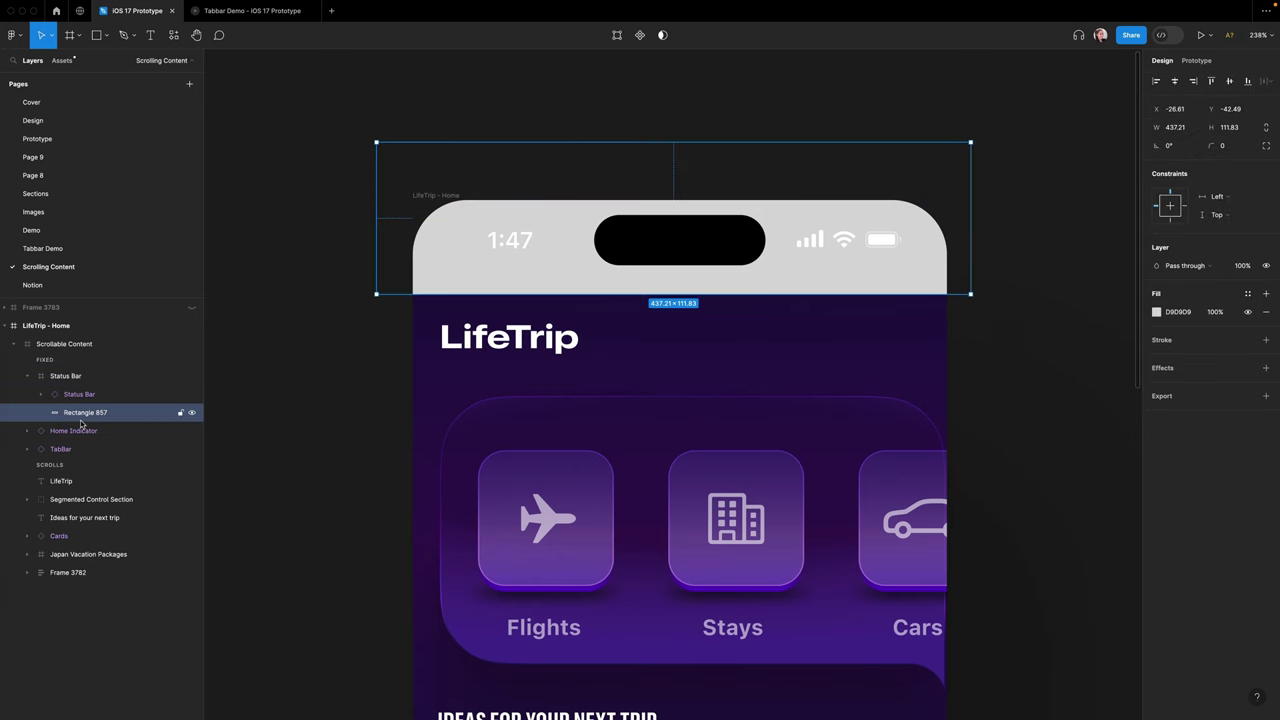
{"action": "left_click", "coordinate": [1156, 312]}
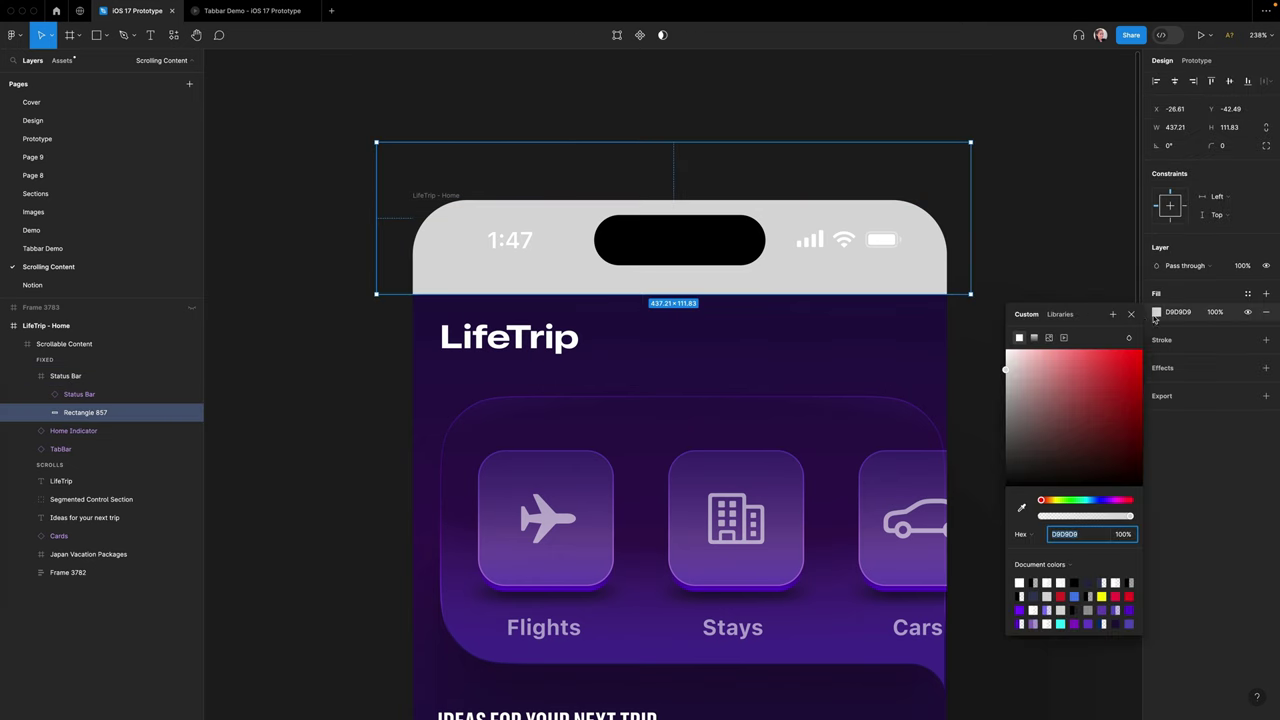
{"action": "left_click", "coordinate": [1034, 337]}
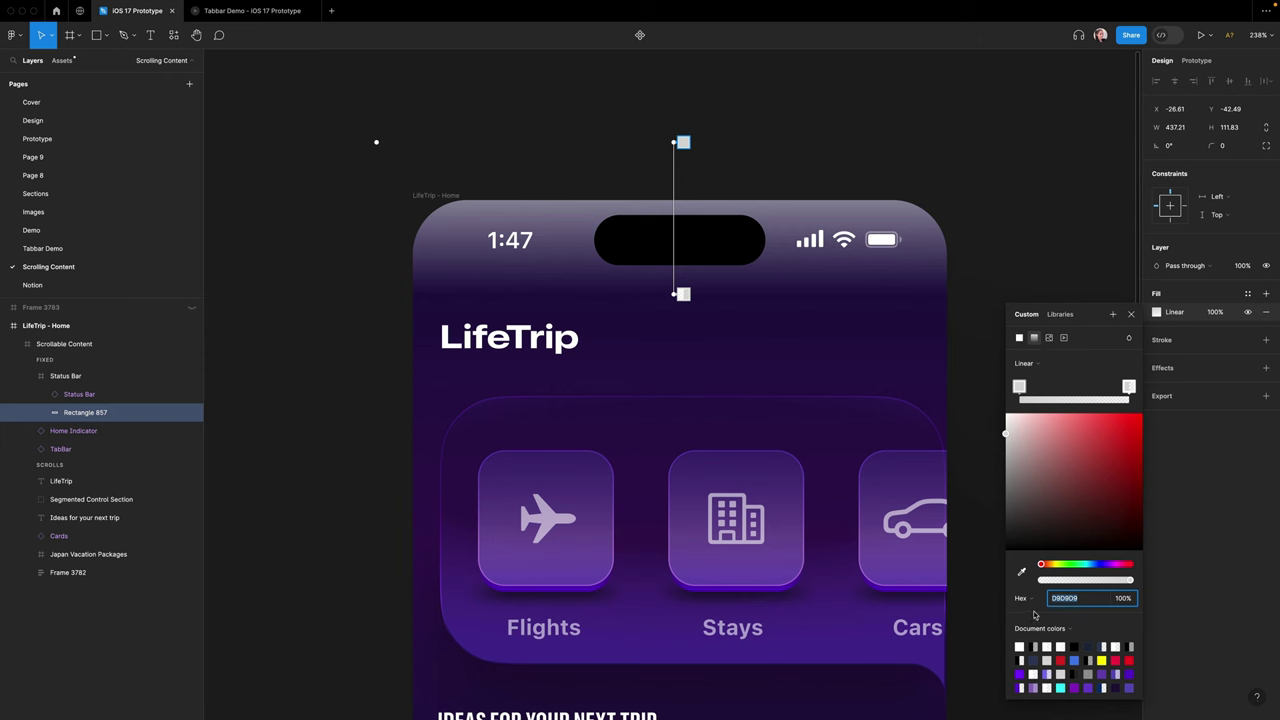
{"action": "left_click_drag", "start_coordinate": [1018, 521], "coordinate": [968, 586]}
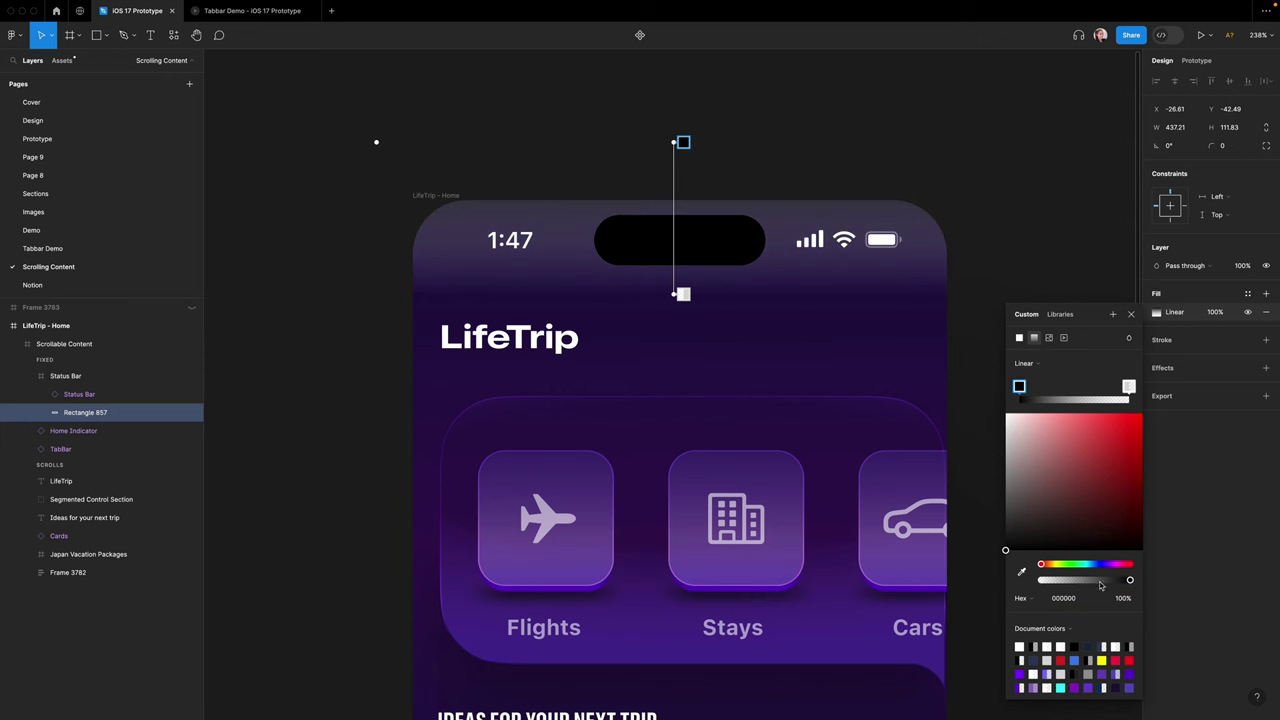
{"action": "left_click", "coordinate": [1125, 598]}
{"action": "type", "text": "50"}
{"action": "key", "text": "Return"}
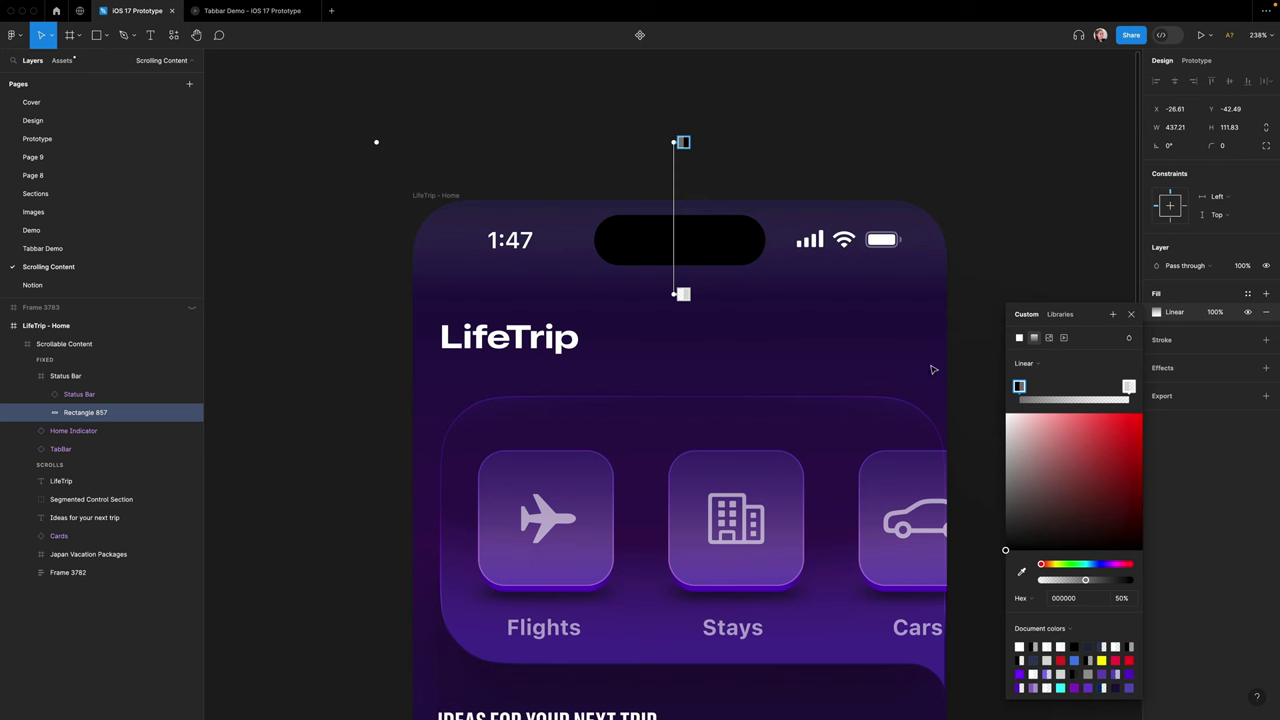
{"action": "left_click", "coordinate": [684, 295]}
{"action": "left_click_drag", "start_coordinate": [1032, 525], "coordinate": [1004, 552]}
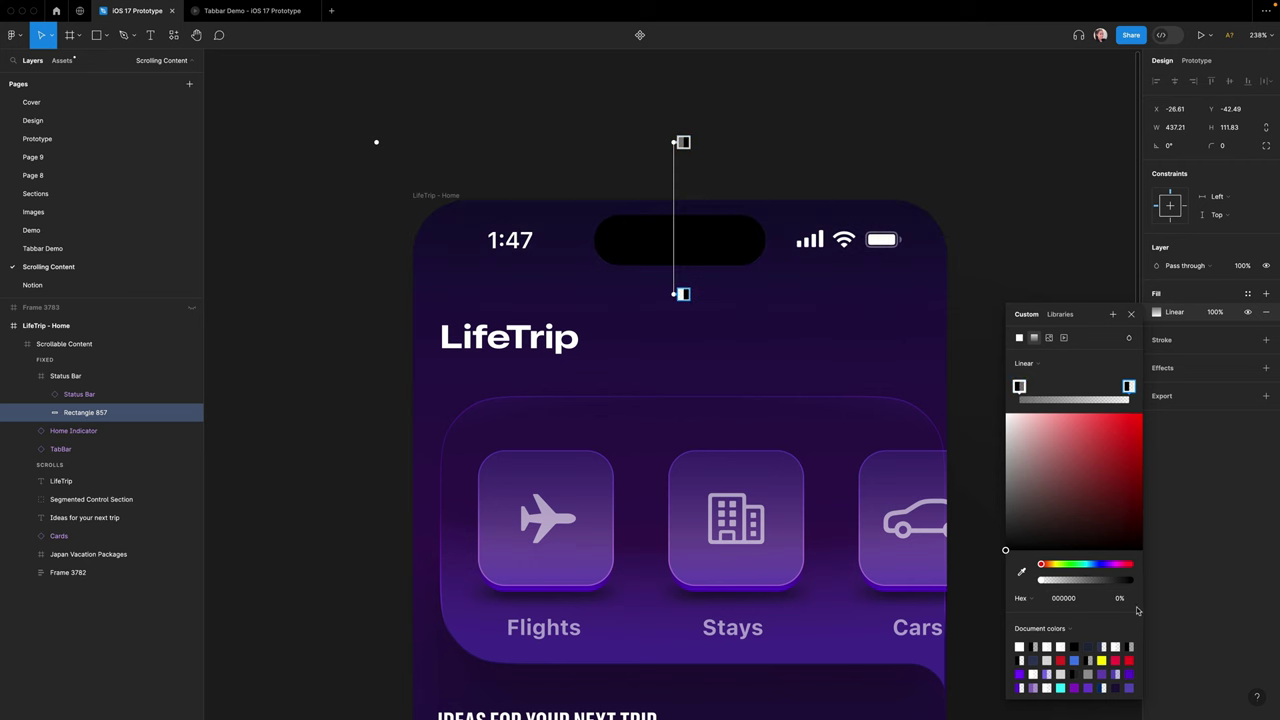
- Set the overall opacity of the backdrop rectangle's gradient fill to 40%
{"action": "left_click", "coordinate": [1215, 312]}
{"action": "type", "text": "4"}
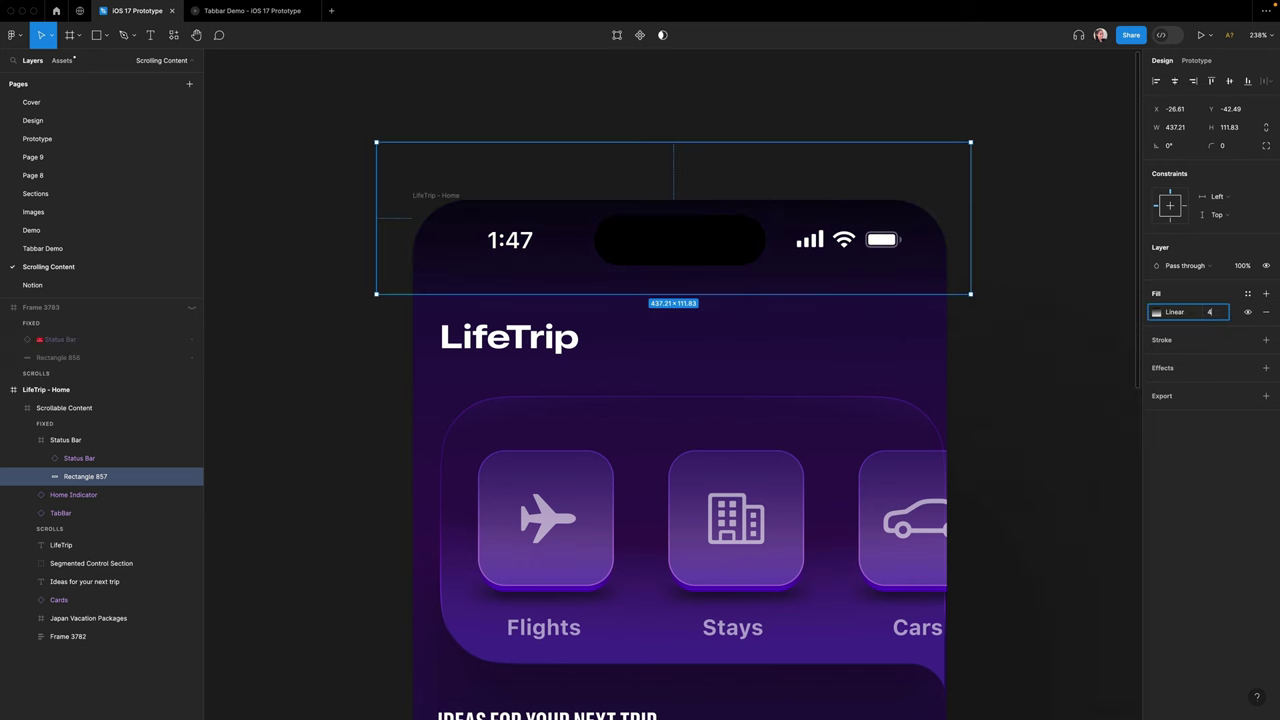
{"action": "type", "text": "0"}
{"action": "key", "text": "Return"}
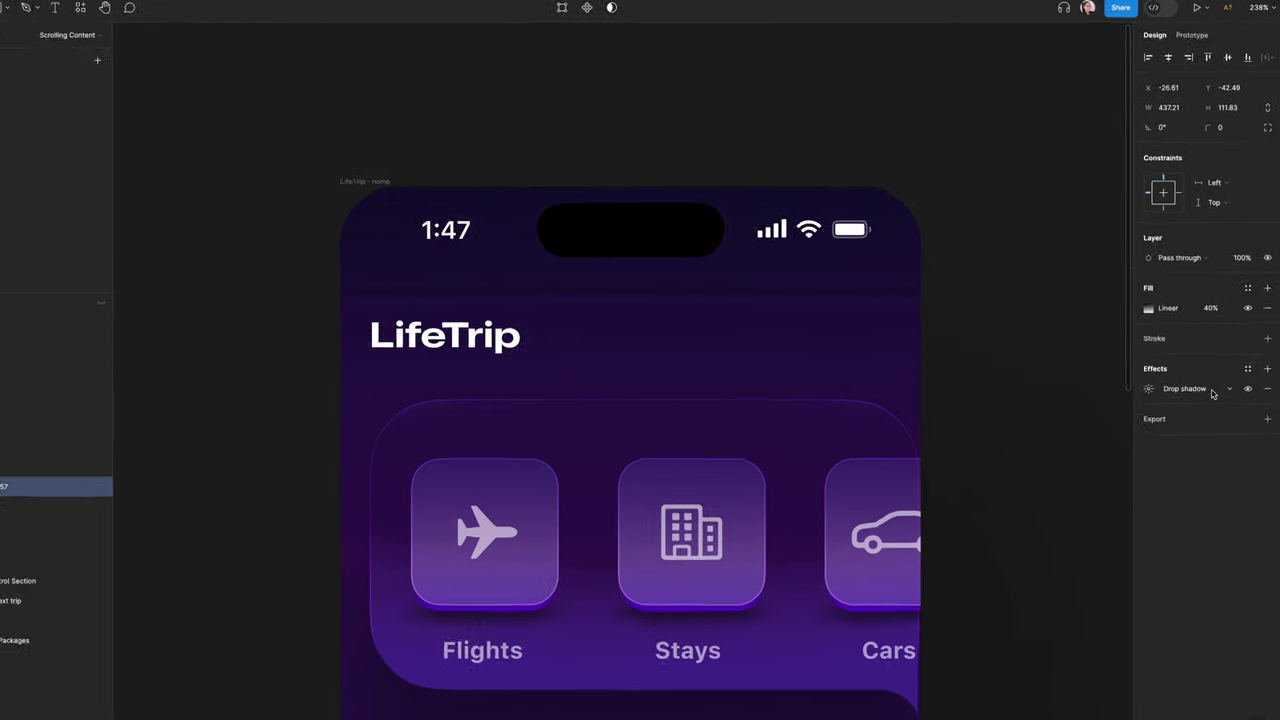
- Add a Background blur effect to the status bar backdrop rectangle
{"action": "left_click", "coordinate": [1266, 368]}
{"action": "left_click", "coordinate": [1166, 412]}
{"action": "left_click", "coordinate": [1122, 397]}
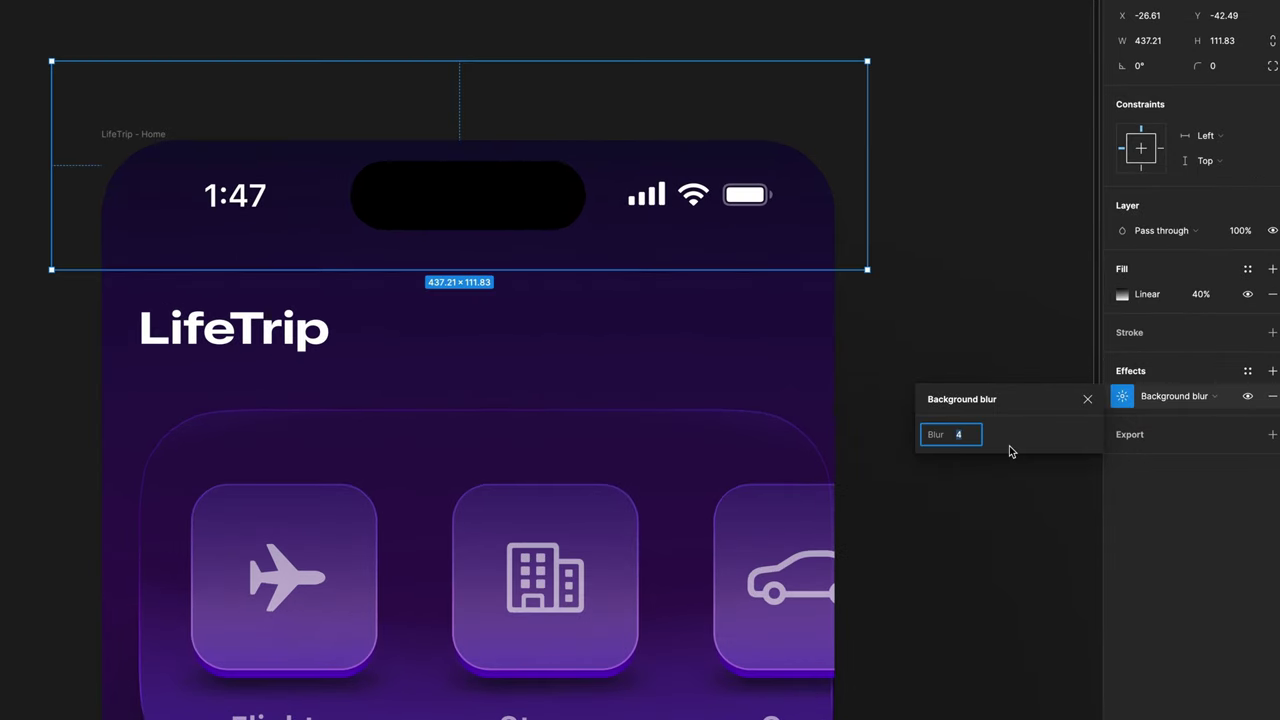
{"action": "key", "text": "Return"}
- Add a second effect to the backdrop rectangle, a Layer blur with a value of 25
{"action": "left_click", "coordinate": [1272, 371]}
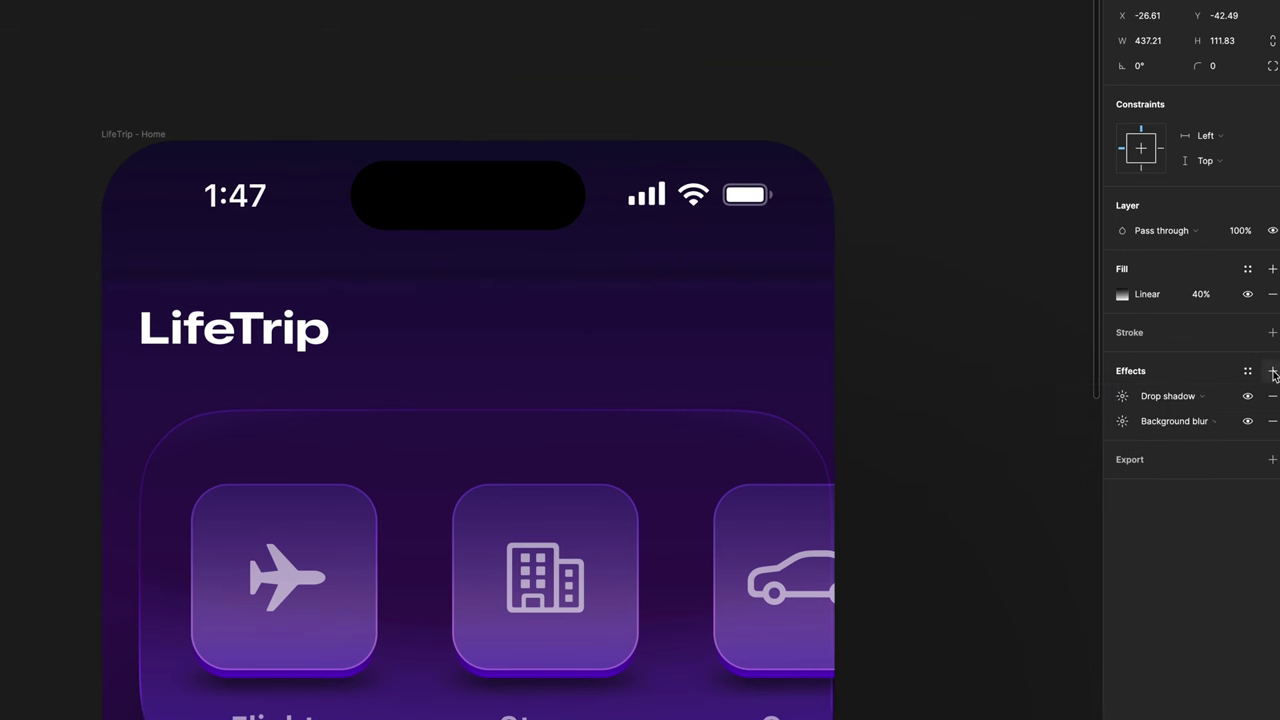
{"action": "left_click", "coordinate": [1186, 397]}
{"action": "left_click", "coordinate": [1187, 416]}
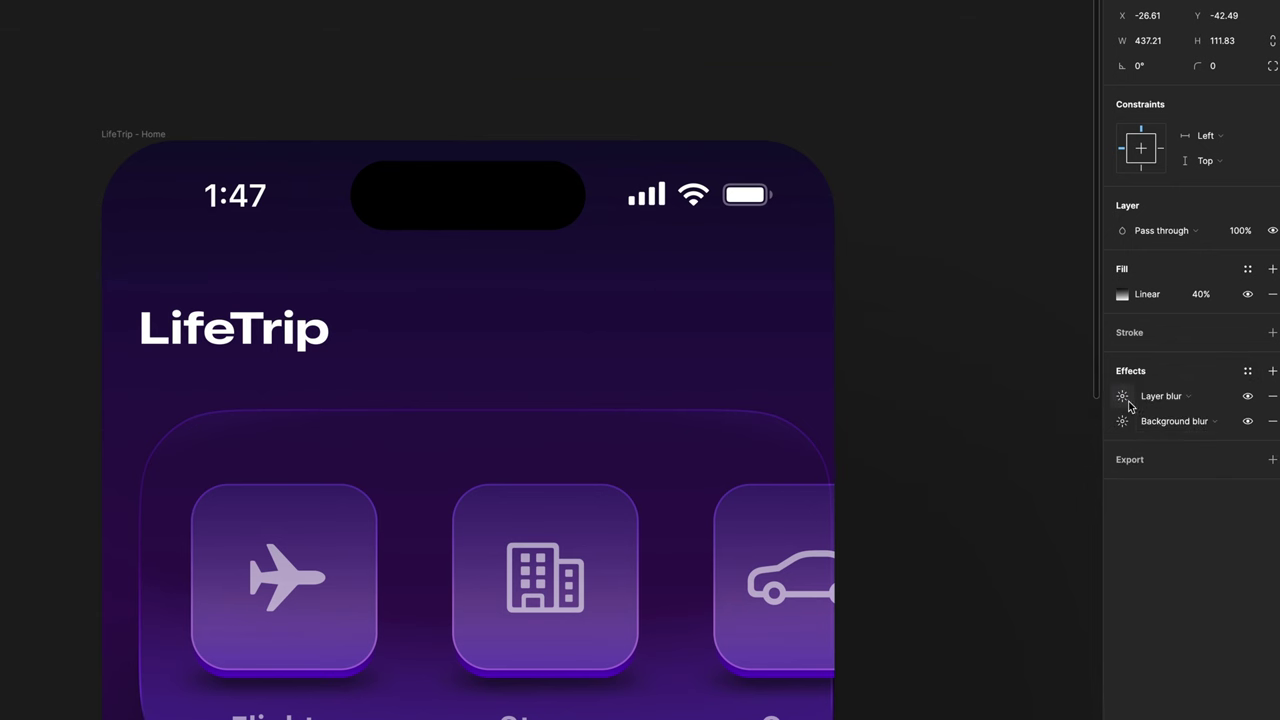
{"action": "left_click", "coordinate": [1124, 400]}
{"action": "type", "text": "25"}
{"action": "key", "text": "Return"}
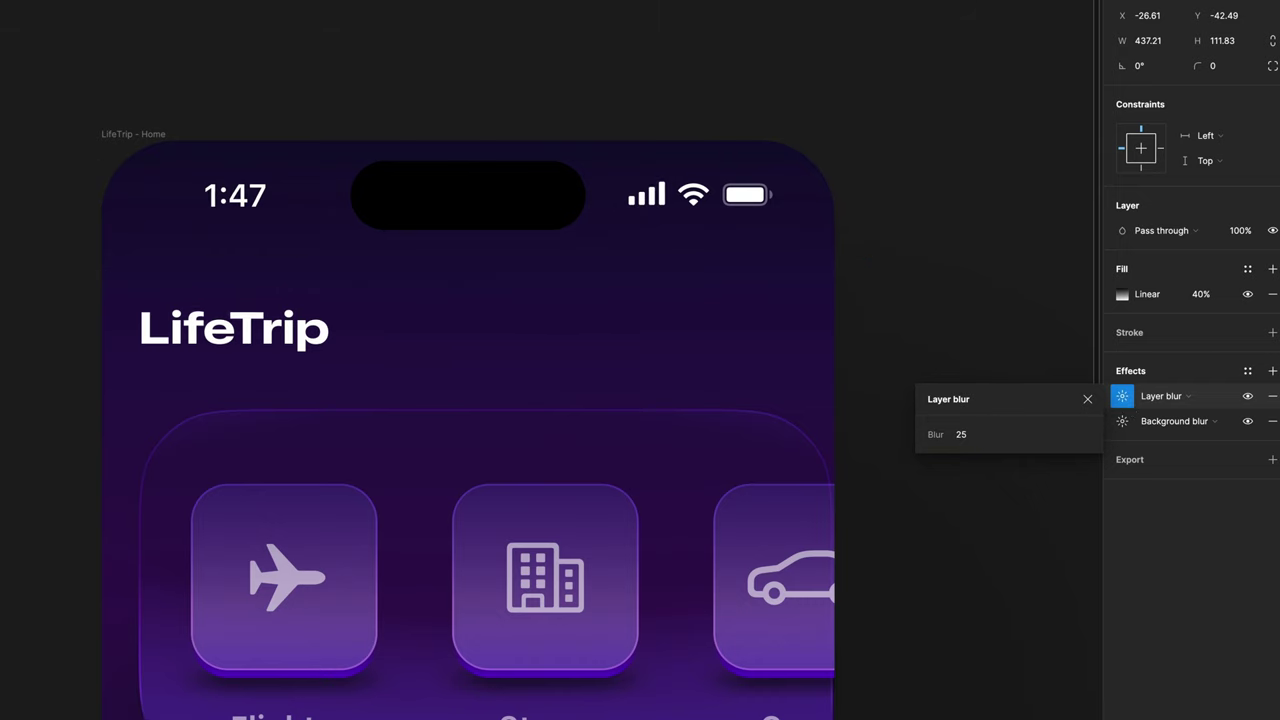
{"action": "left_click", "coordinate": [1088, 403]}
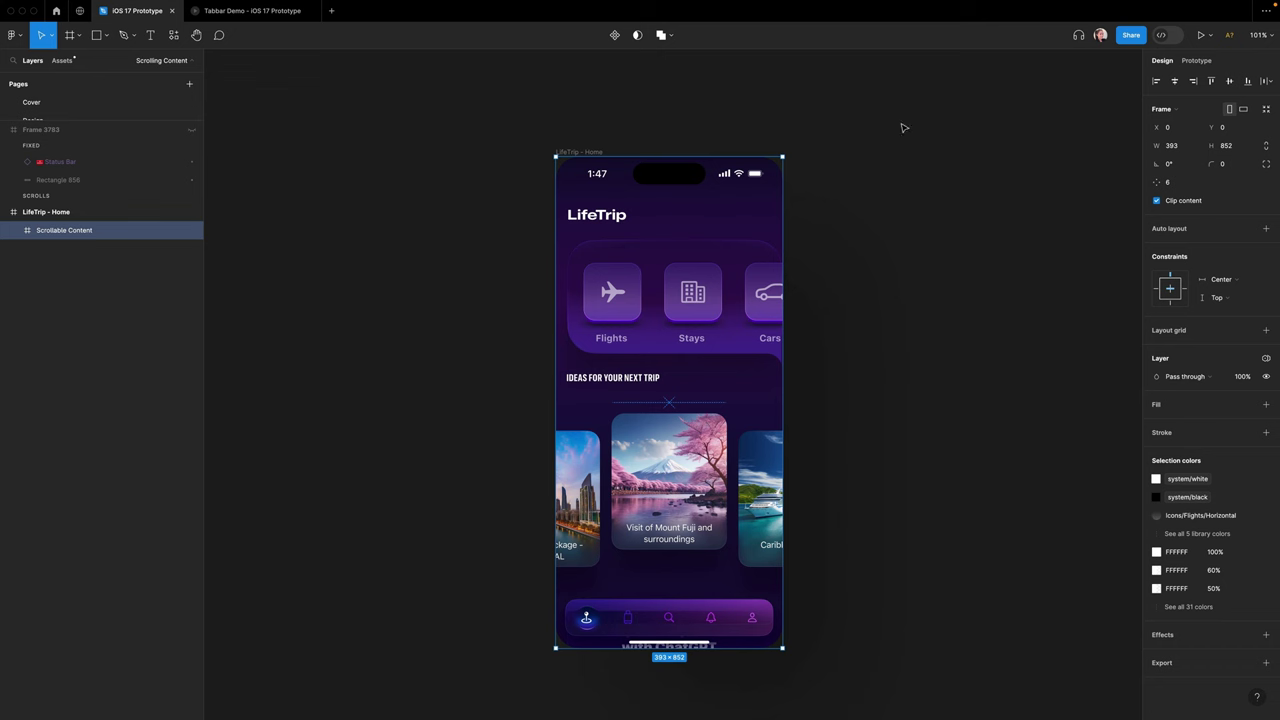
- Set the scroll overflow of the Scrollable Content frame to Vertical
{"action": "left_click", "coordinate": [1188, 62]}
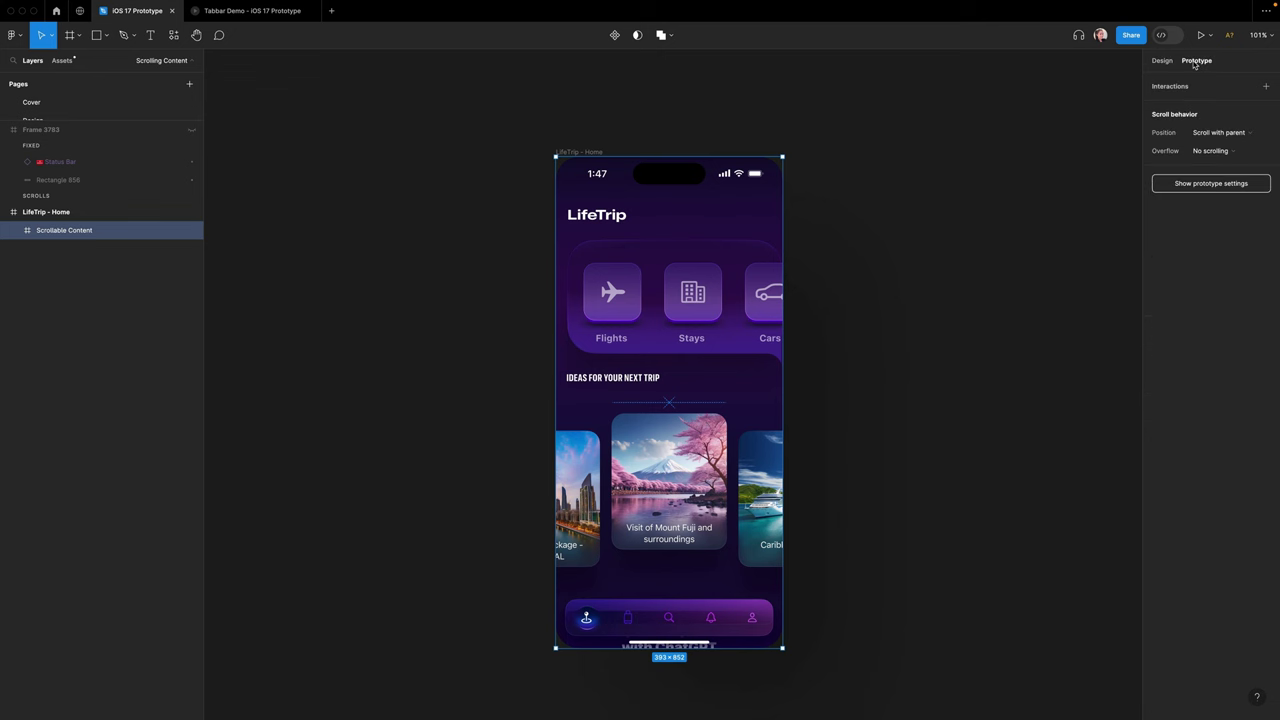
{"action": "left_click", "coordinate": [1200, 140]}
{"action": "left_click", "coordinate": [1178, 186]}
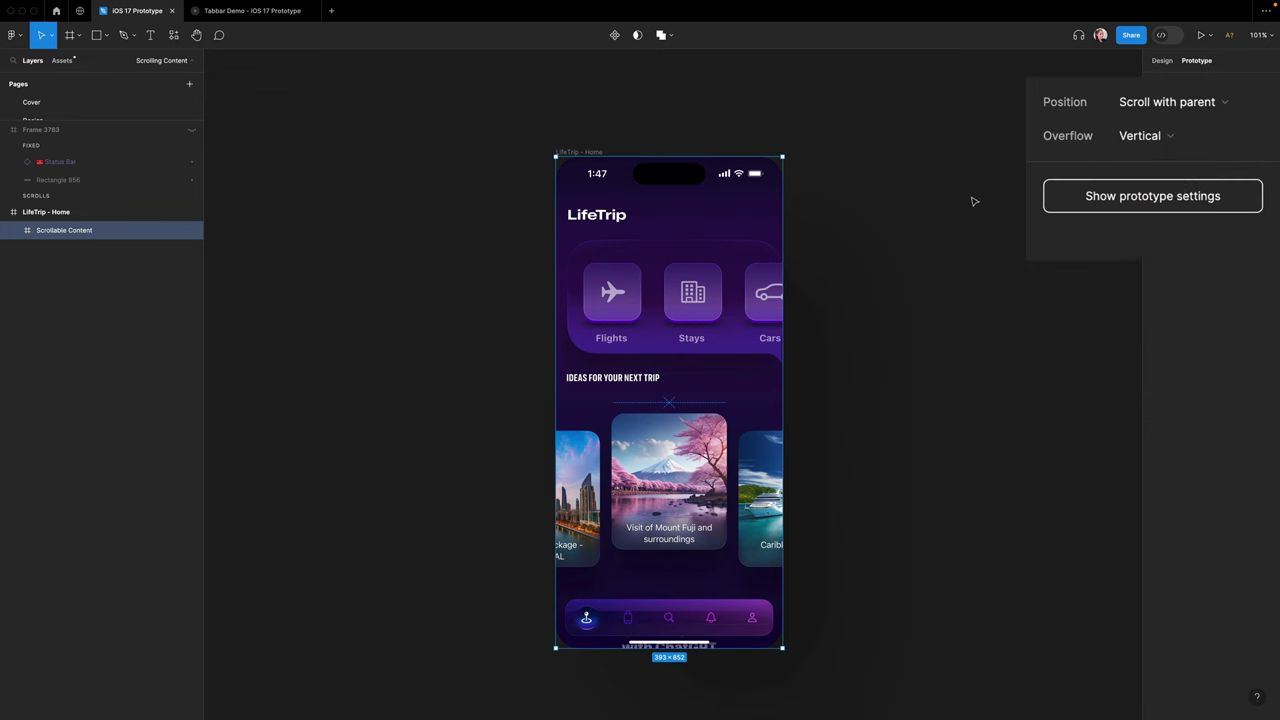
- Preview the prototype beside the design and check how the scrolling content blurs beneath the status bar
{"action": "key", "text": "shift+space"}
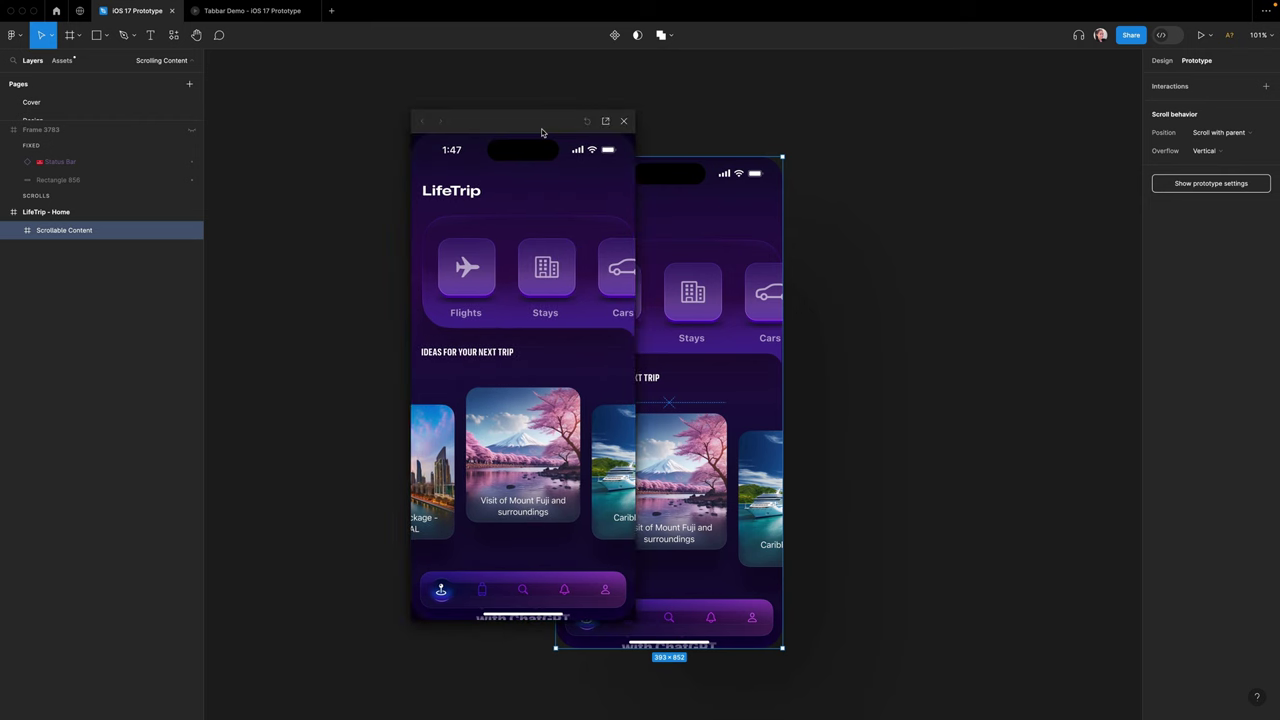
{"action": "left_click_drag", "start_coordinate": [542, 133], "coordinate": [949, 157]}
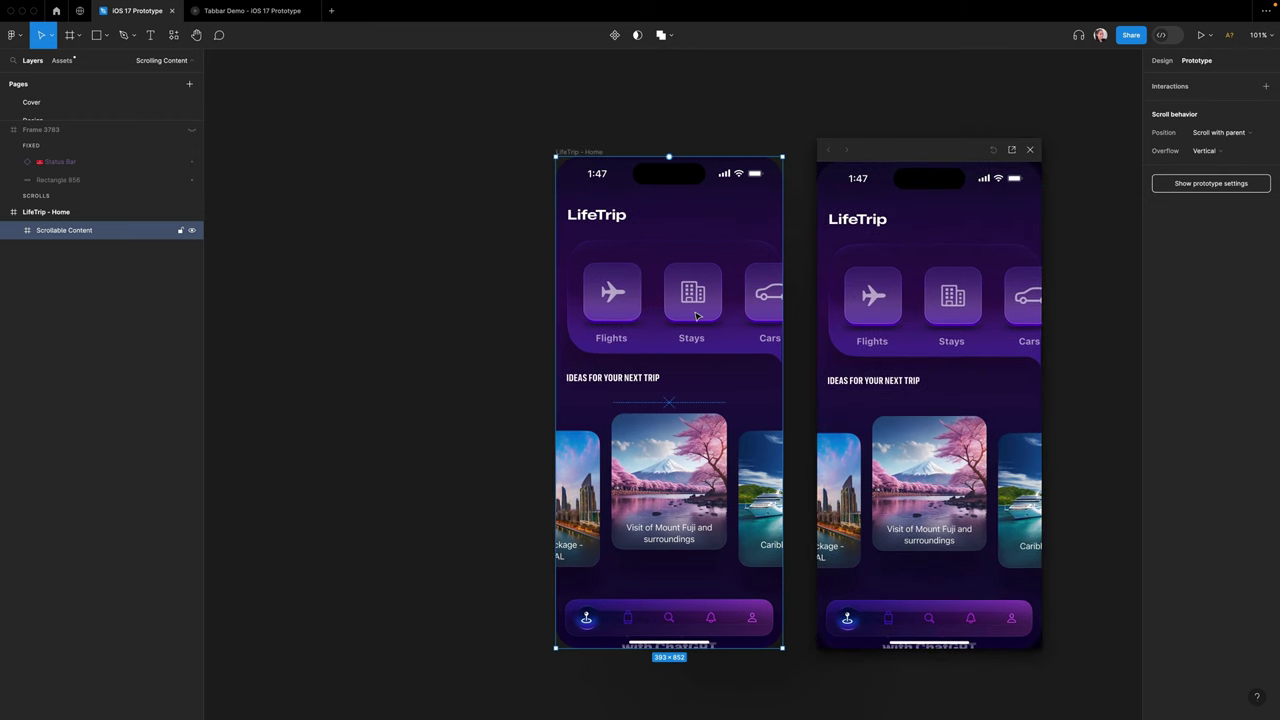
{"action": "scroll", "coordinate": [697, 316], "scroll_direction": "right", "scroll_amount": 2}
{"action": "scroll", "coordinate": [928, 432], "scroll_direction": "down", "scroll_amount": 5}
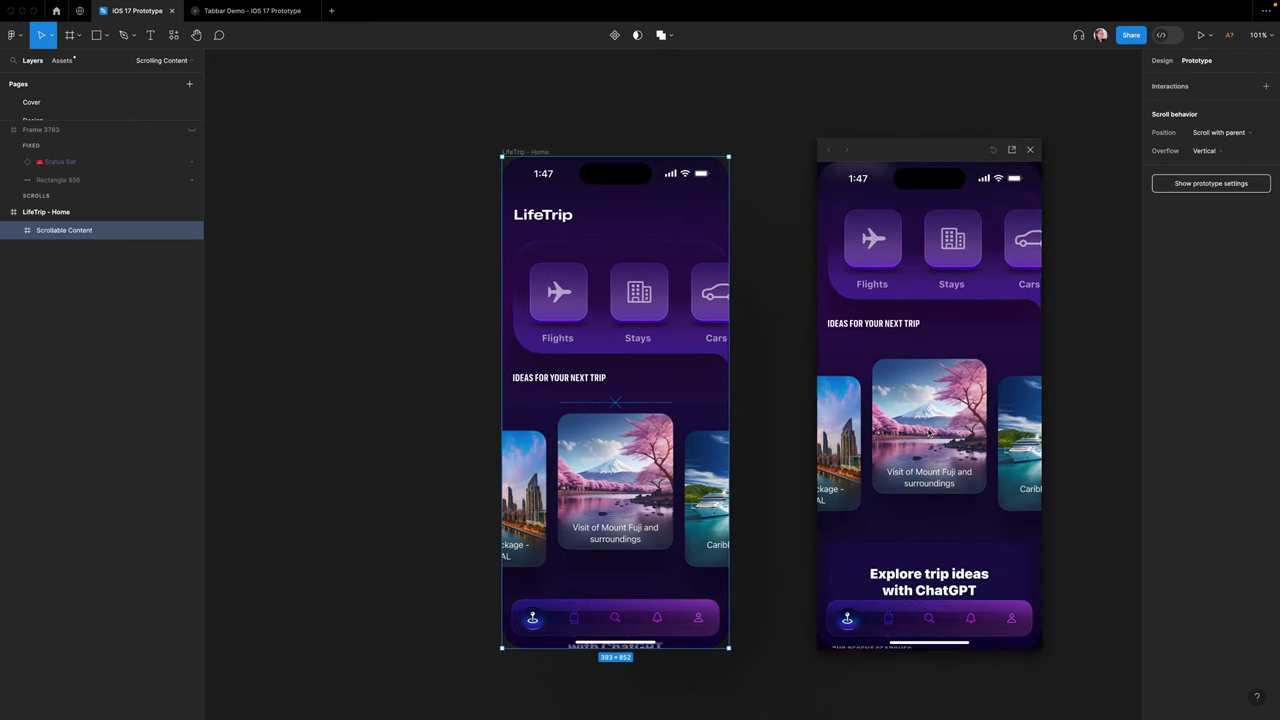
{"action": "scroll", "coordinate": [928, 432], "scroll_direction": "down", "scroll_amount": 6}
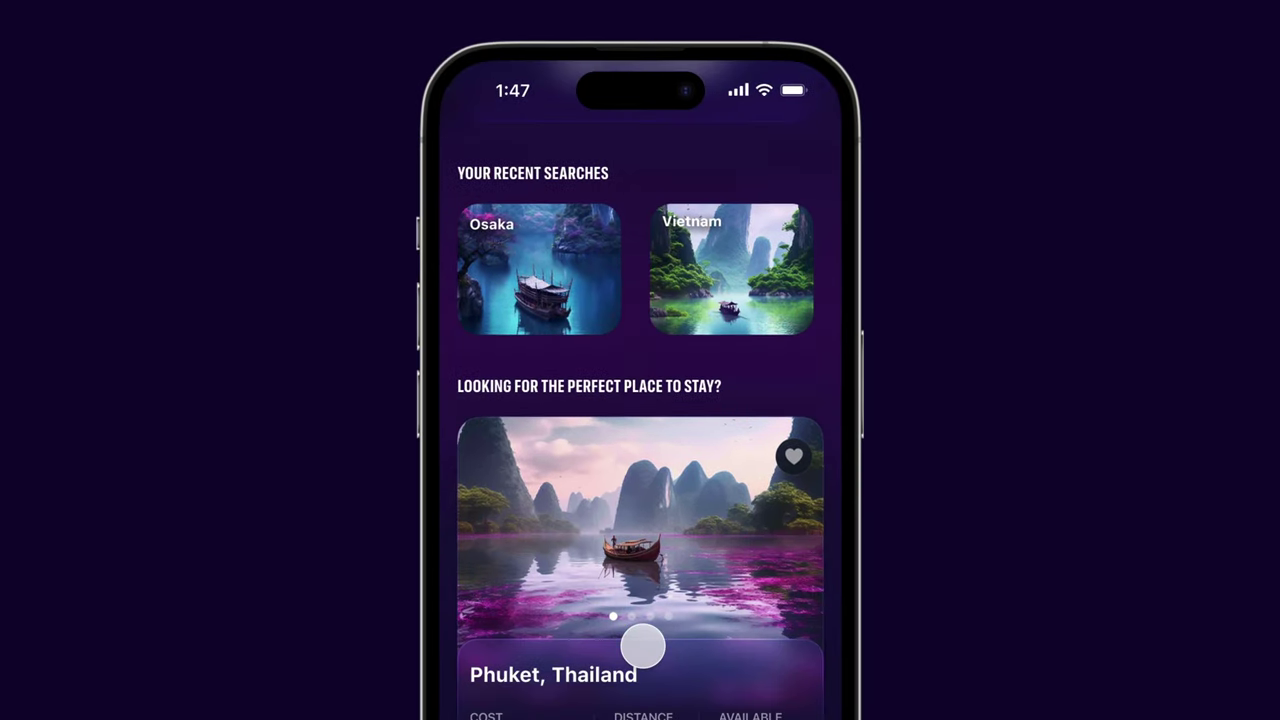
- Review the blurred status bar backdrop in the full device presentation while scrolling through the place cards and back up to the trip ideas
{"action": "scroll", "coordinate": [643, 655], "scroll_direction": "down", "scroll_amount": 10}
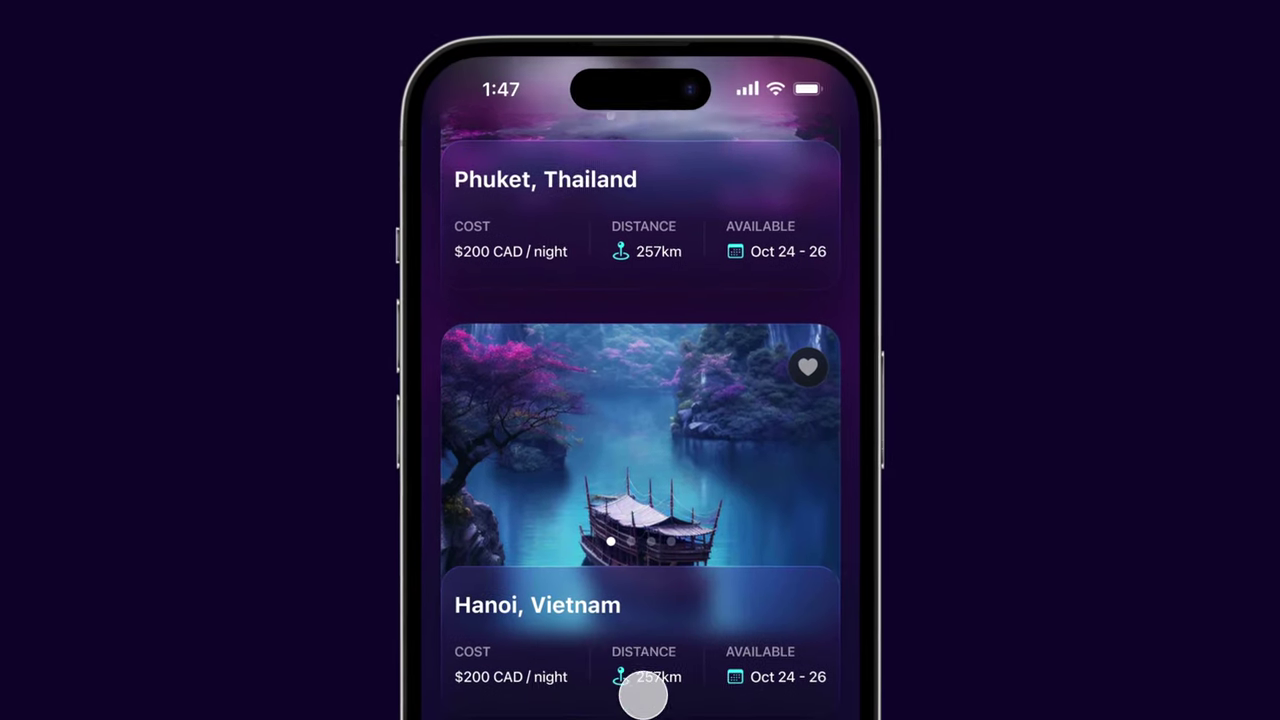
{"action": "scroll", "coordinate": [643, 703], "scroll_direction": "down", "scroll_amount": 8}
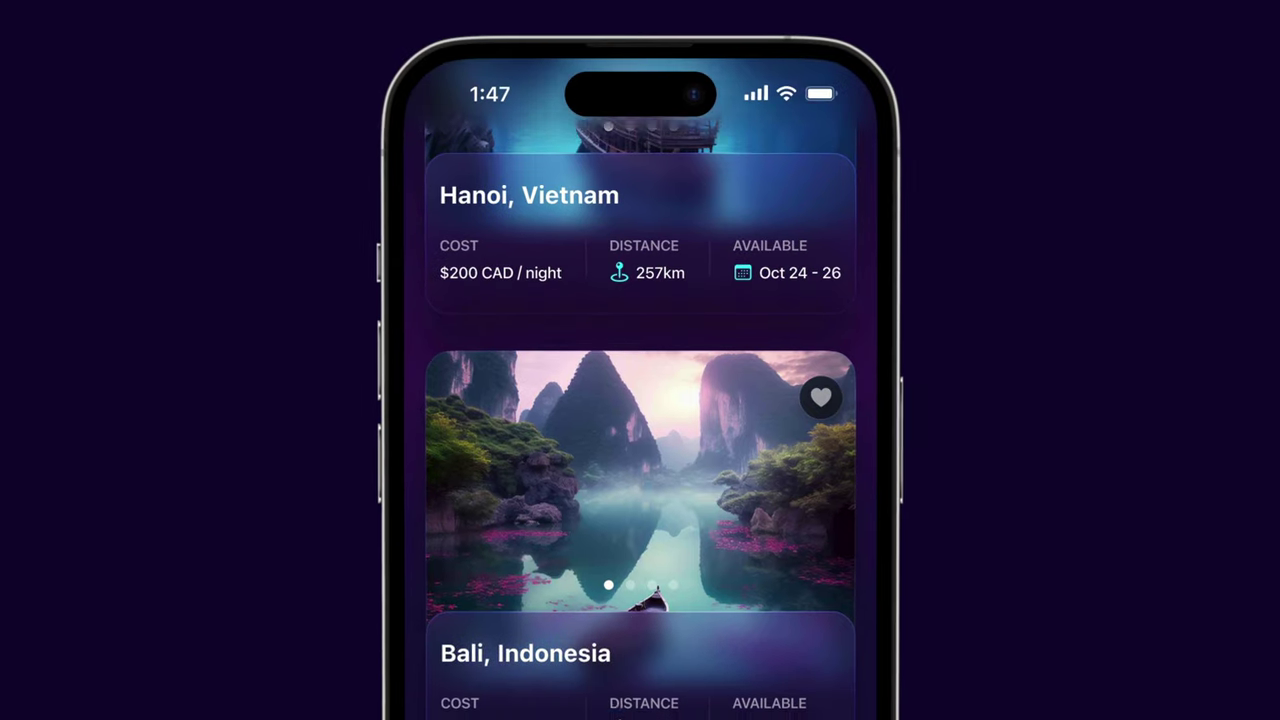
{"action": "scroll", "coordinate": [640, 400], "scroll_direction": "down", "scroll_amount": 2}
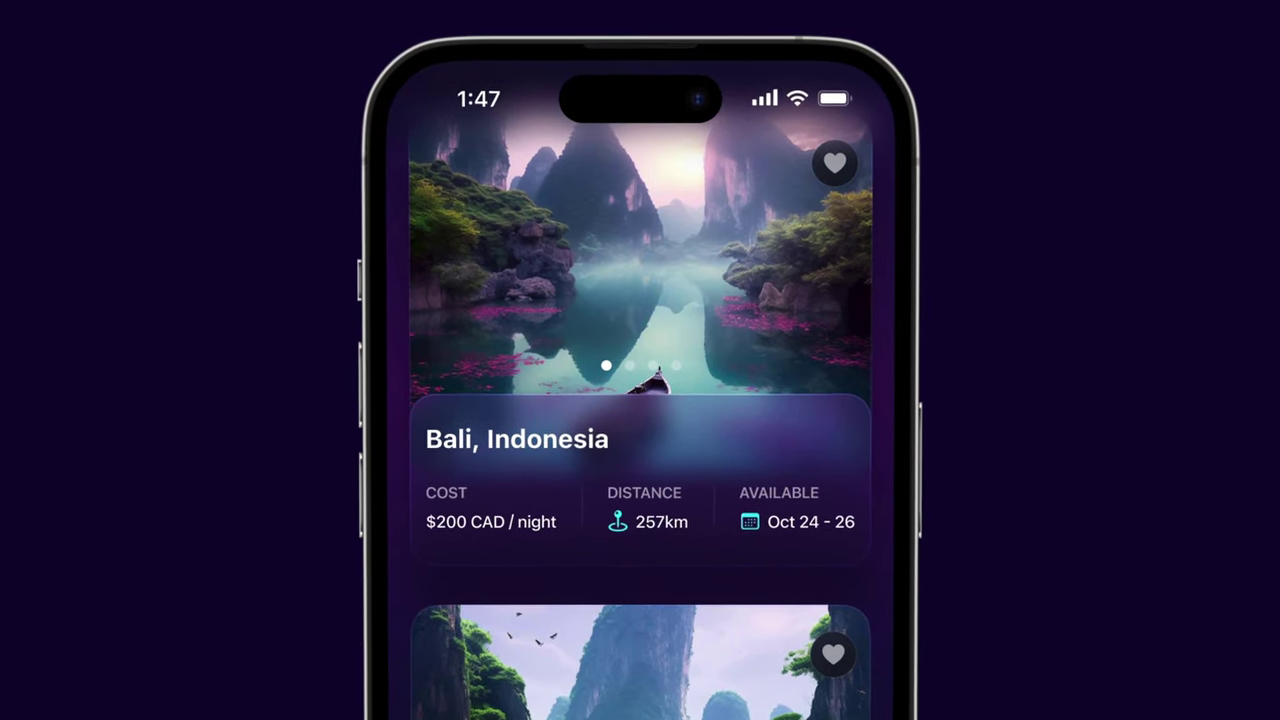
{"action": "scroll", "coordinate": [640, 400], "scroll_direction": "up", "scroll_amount": 5}
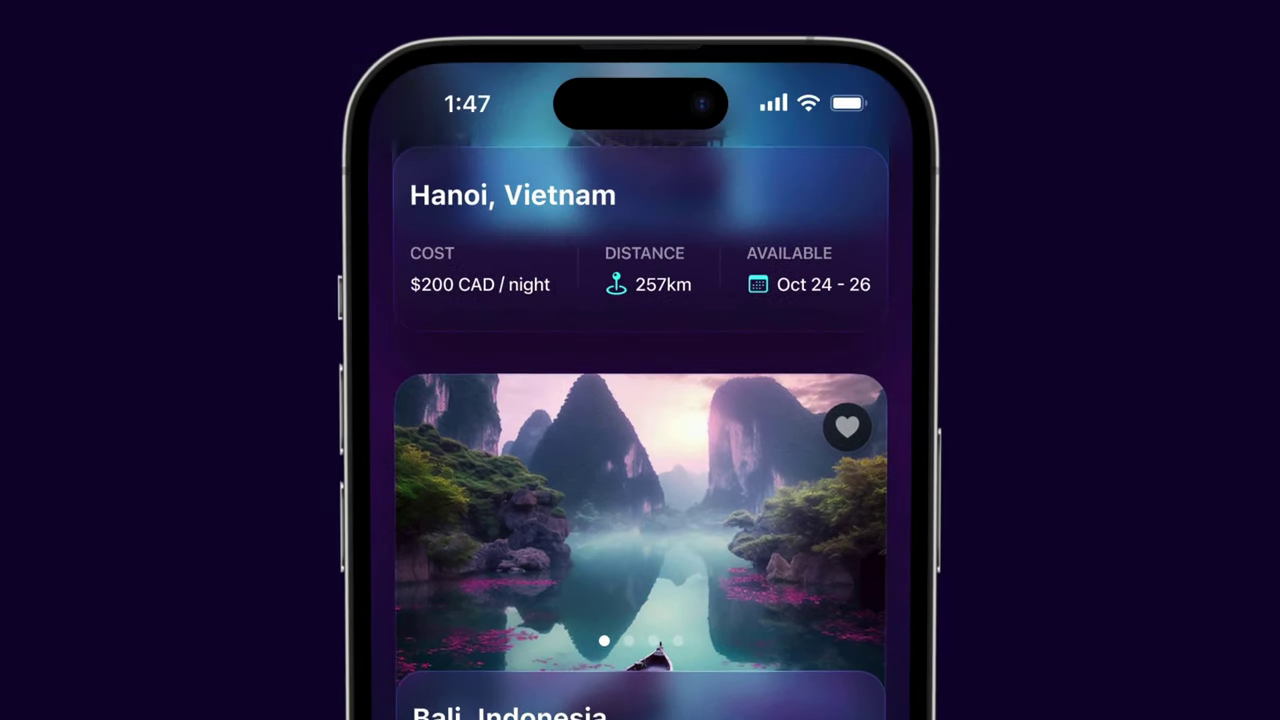
{"action": "scroll", "coordinate": [640, 400], "scroll_direction": "up", "scroll_amount": 10}
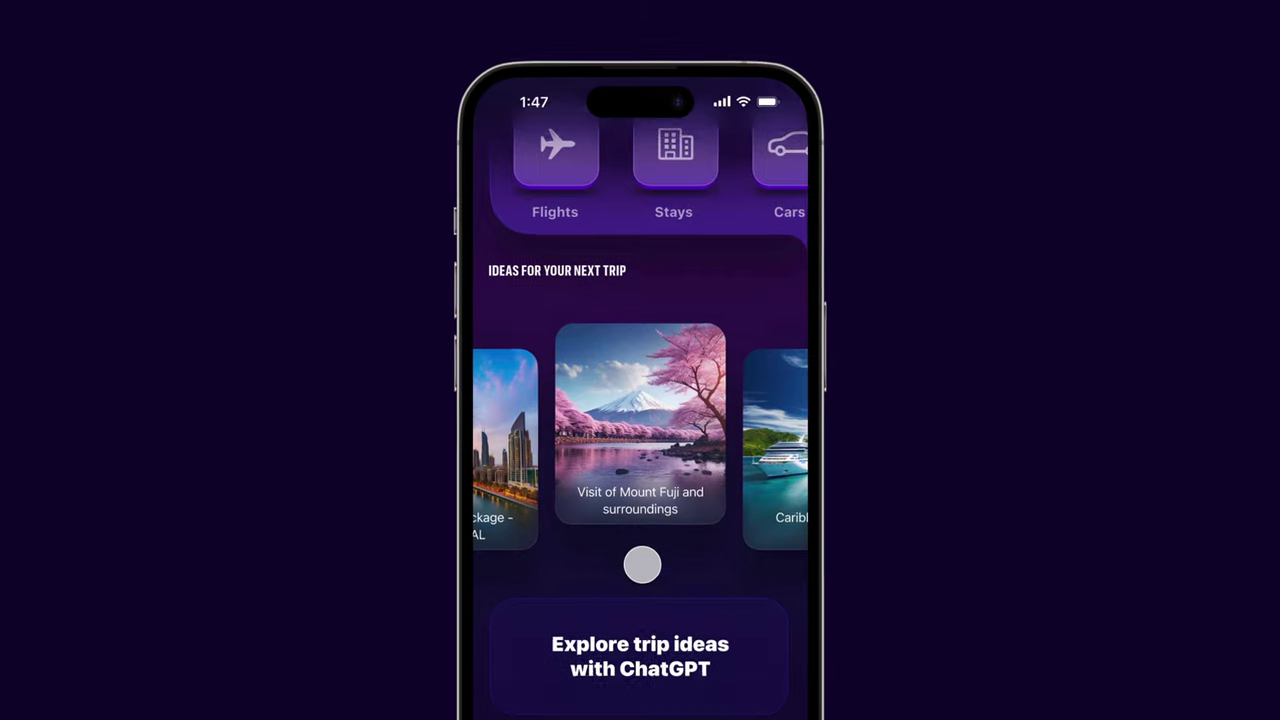
{"action": "scroll", "coordinate": [643, 575], "scroll_direction": "down", "scroll_amount": 2}
{"action": "scroll", "coordinate": [643, 575], "scroll_direction": "down", "scroll_amount": 2}
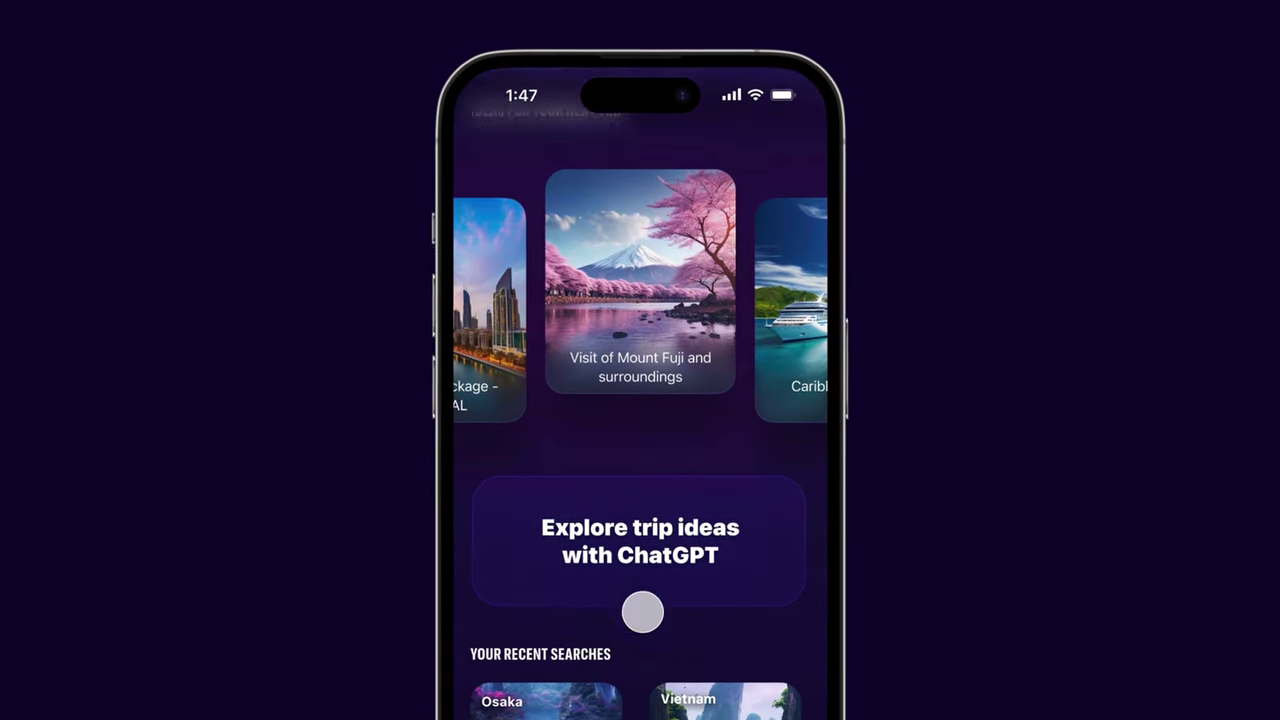
{"action": "scroll", "coordinate": [643, 600], "scroll_direction": "down", "scroll_amount": 2}
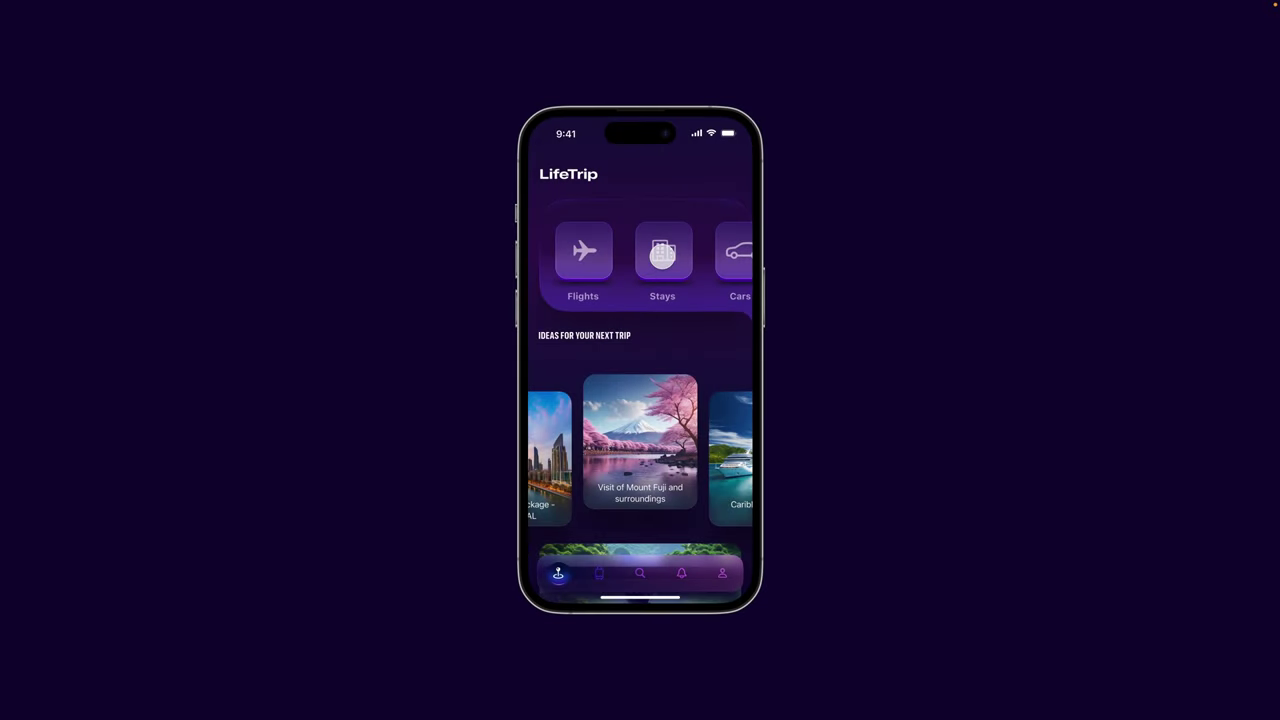
- Try out the Stays category in the presentation, expanding its form and activating the location, dates and guests fields
{"action": "left_click", "coordinate": [663, 255]}
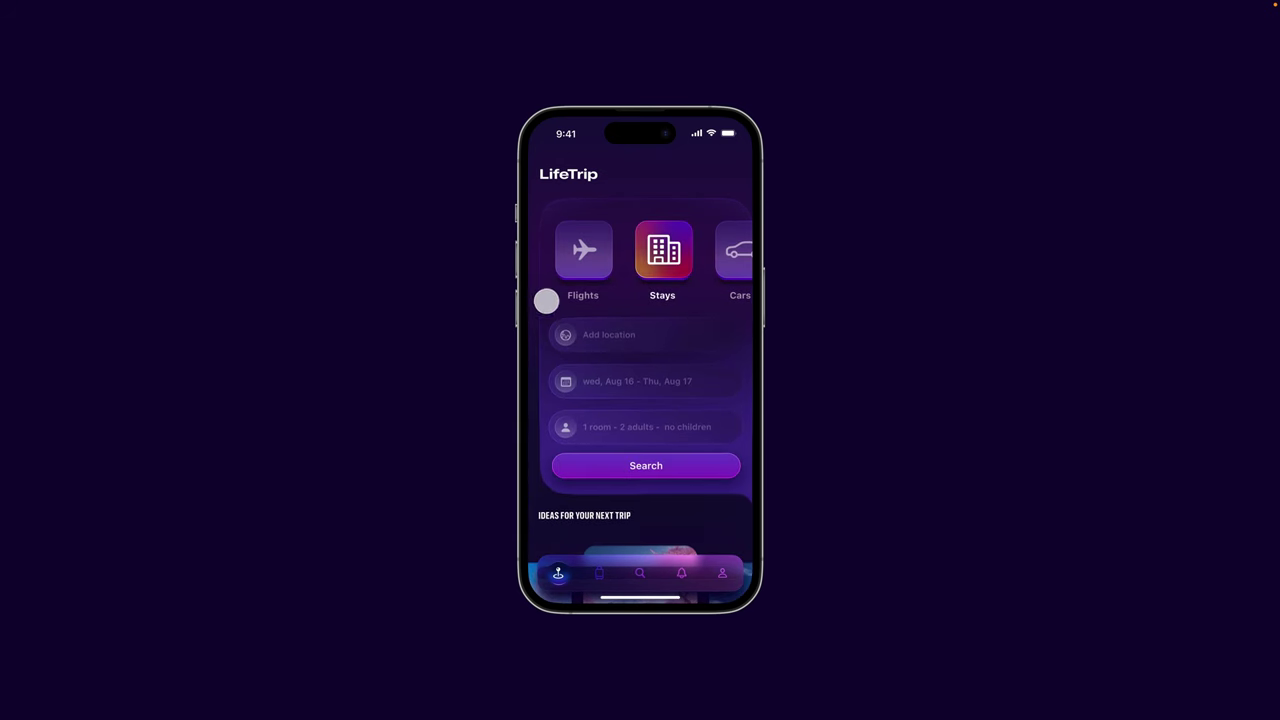
{"action": "left_click", "coordinate": [711, 333]}
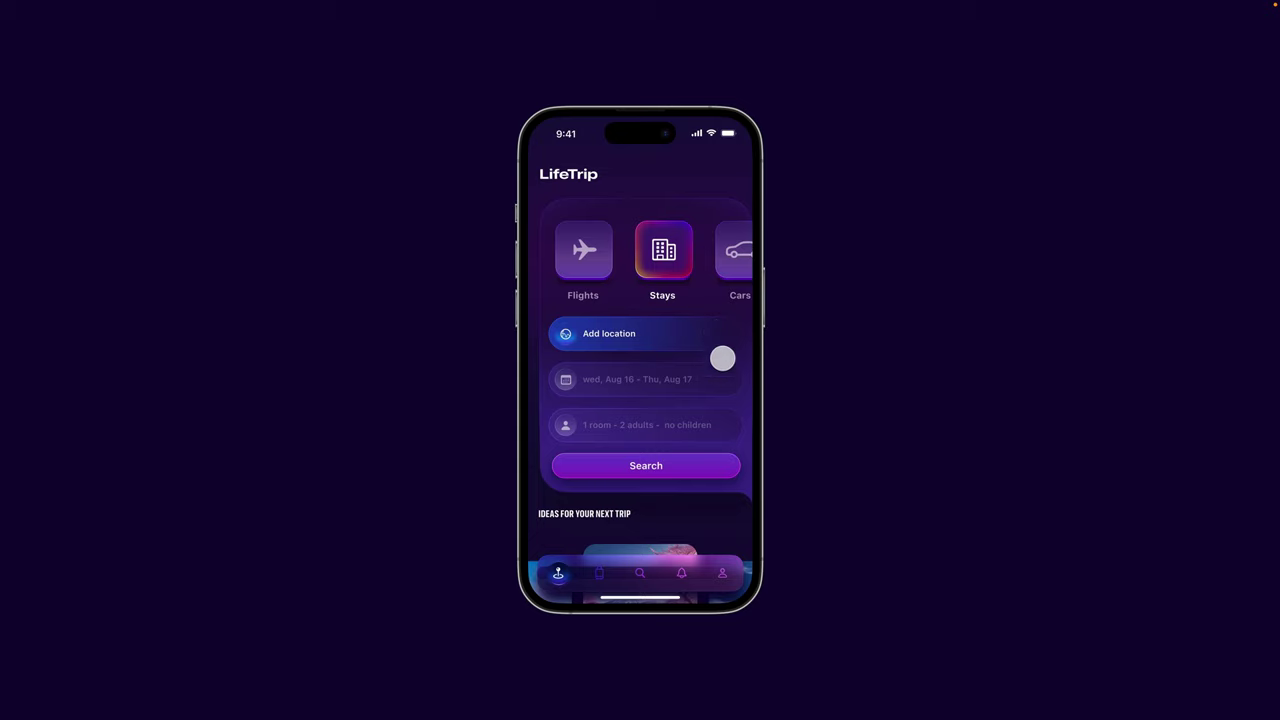
{"action": "left_click", "coordinate": [722, 376]}
{"action": "left_click", "coordinate": [717, 425]}
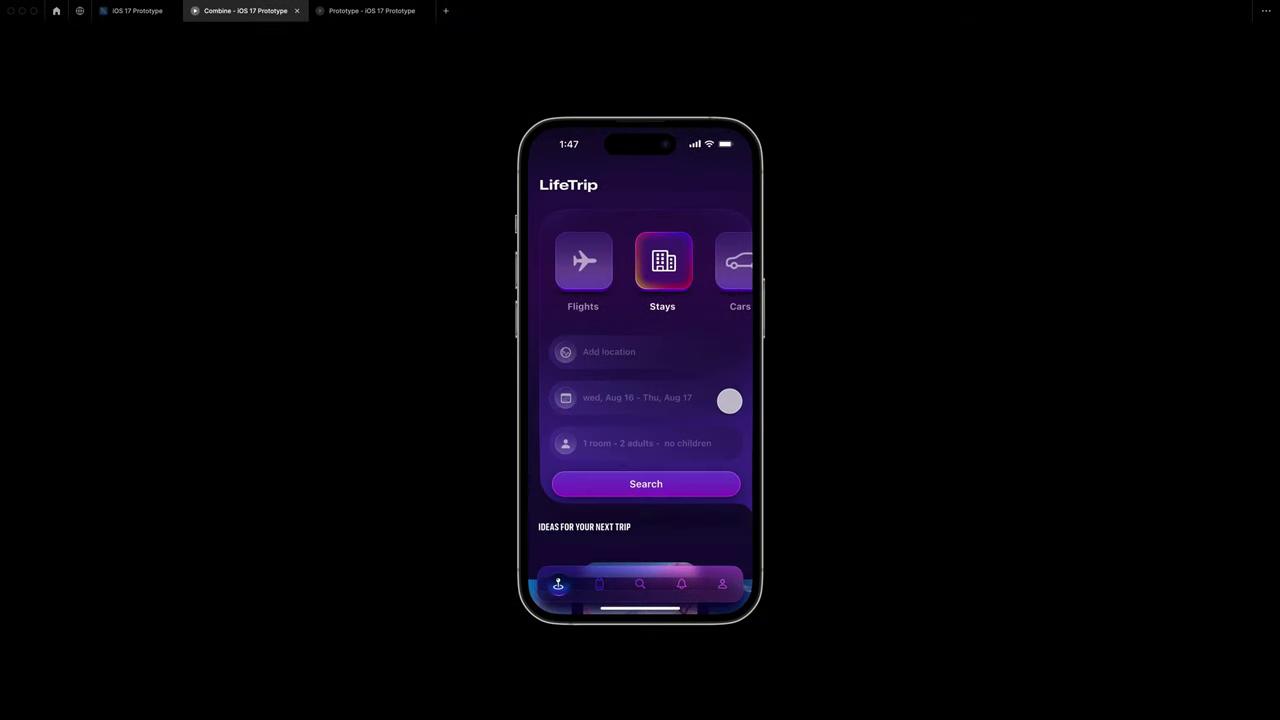
{"action": "left_click", "coordinate": [729, 400]}
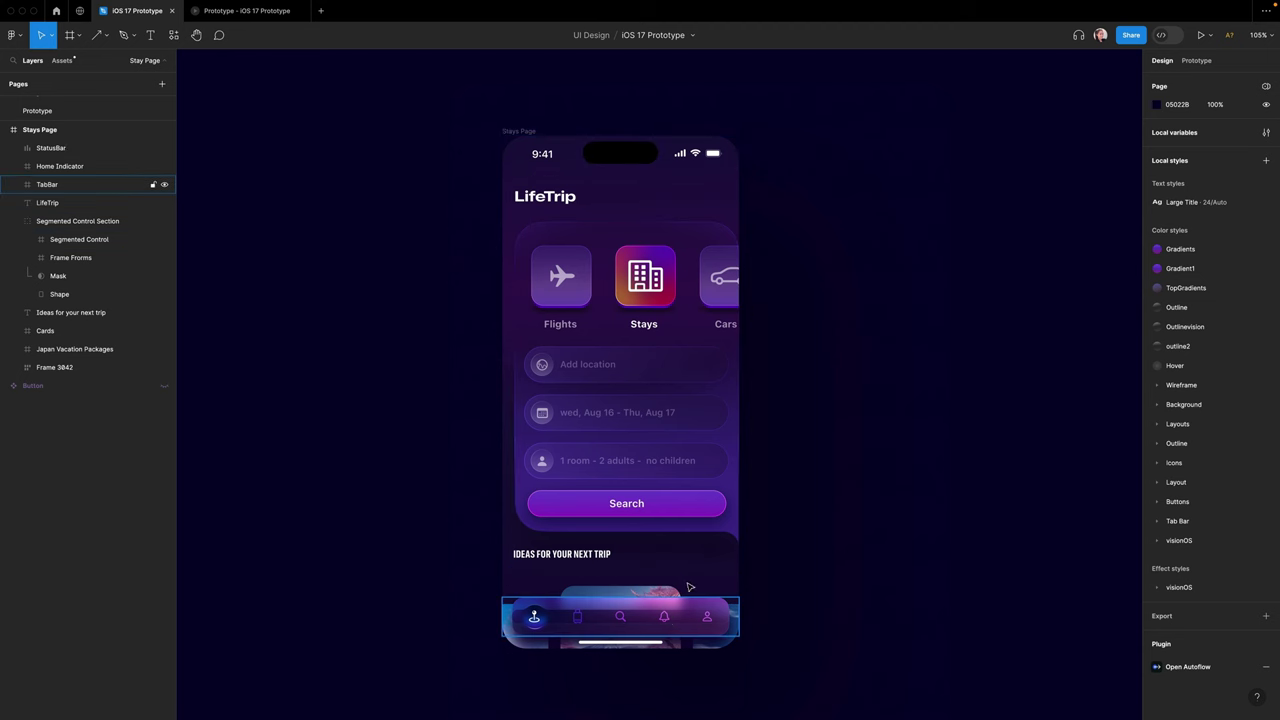
- Take the Add location field out of the Stays Page form and place it on the empty canvas beside the page
{"action": "left_click", "coordinate": [671, 375]}
{"action": "double_click", "coordinate": [670, 373]}
{"action": "double_click", "coordinate": [670, 372]}
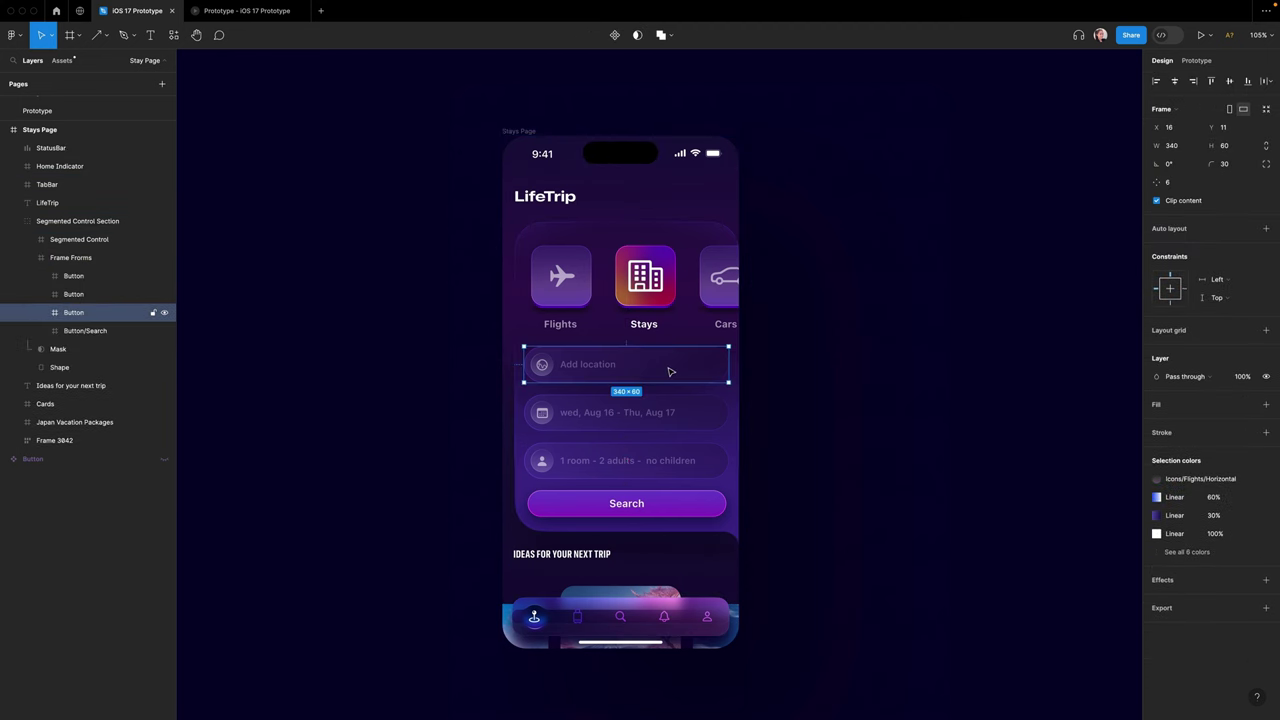
{"action": "left_click_drag", "start_coordinate": [646, 372], "coordinate": [954, 354]}
{"action": "left_click", "coordinate": [1017, 289]}
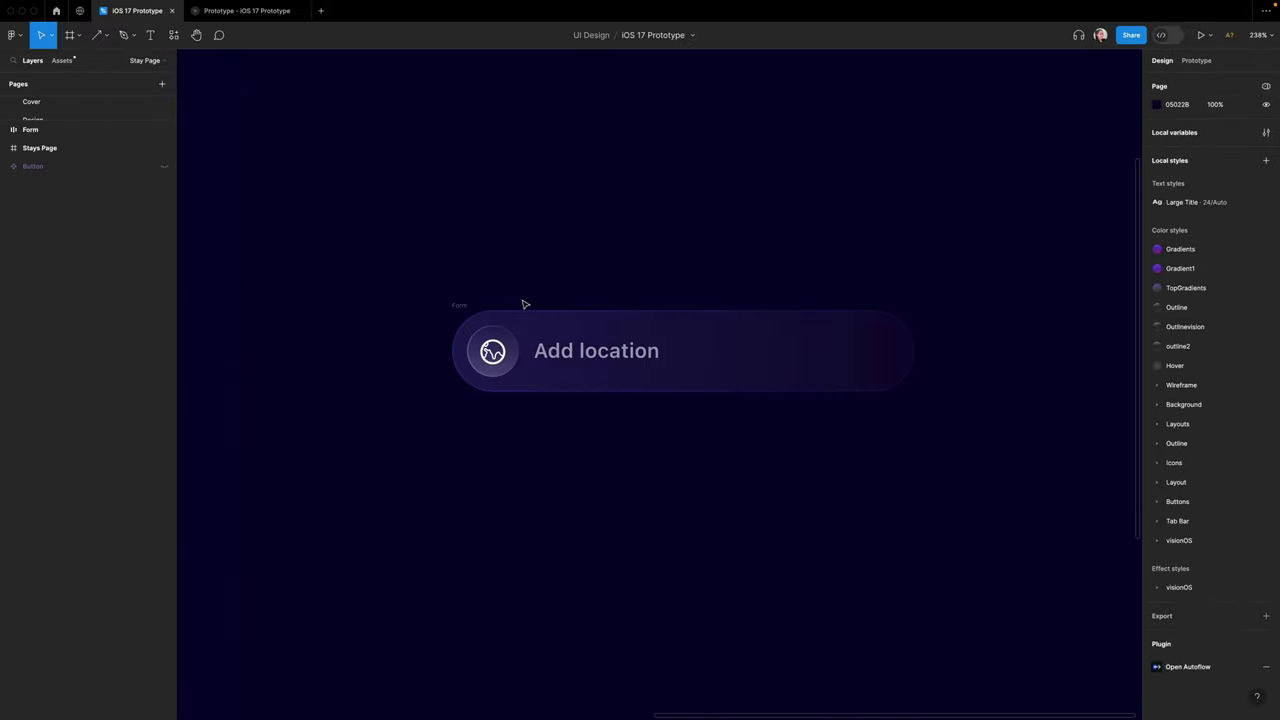
- Wrap the Form element in a new frame and name that frame Form Field
{"action": "left_click", "coordinate": [460, 305]}
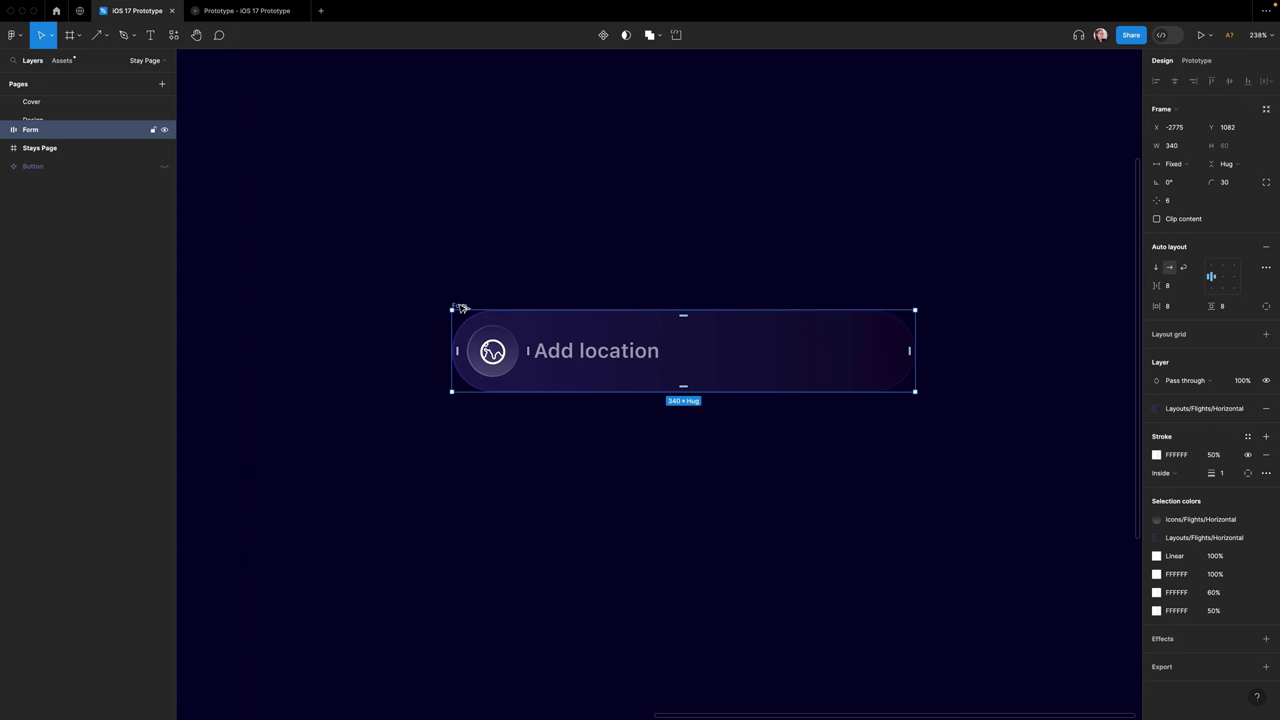
{"action": "key", "text": "alt+super+g"}
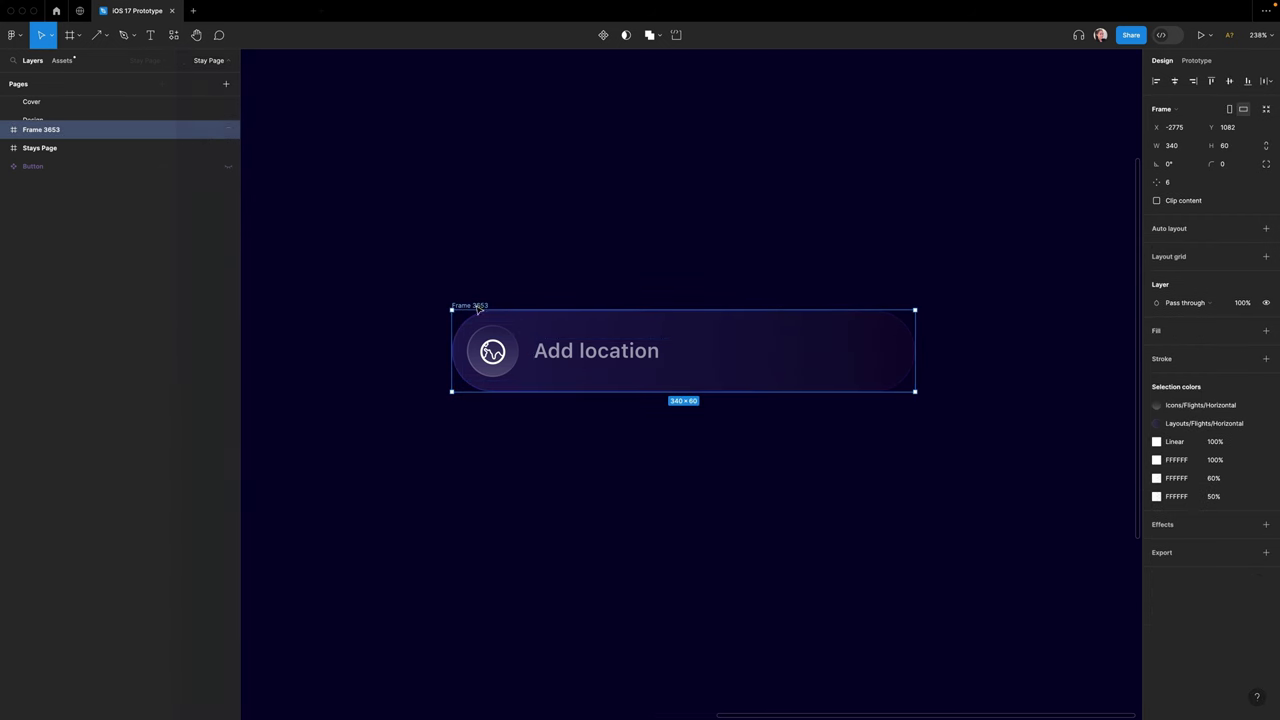
{"action": "double_click", "coordinate": [477, 306]}
{"action": "type", "text": "F"}
{"action": "type", "text": "Form Fie"}
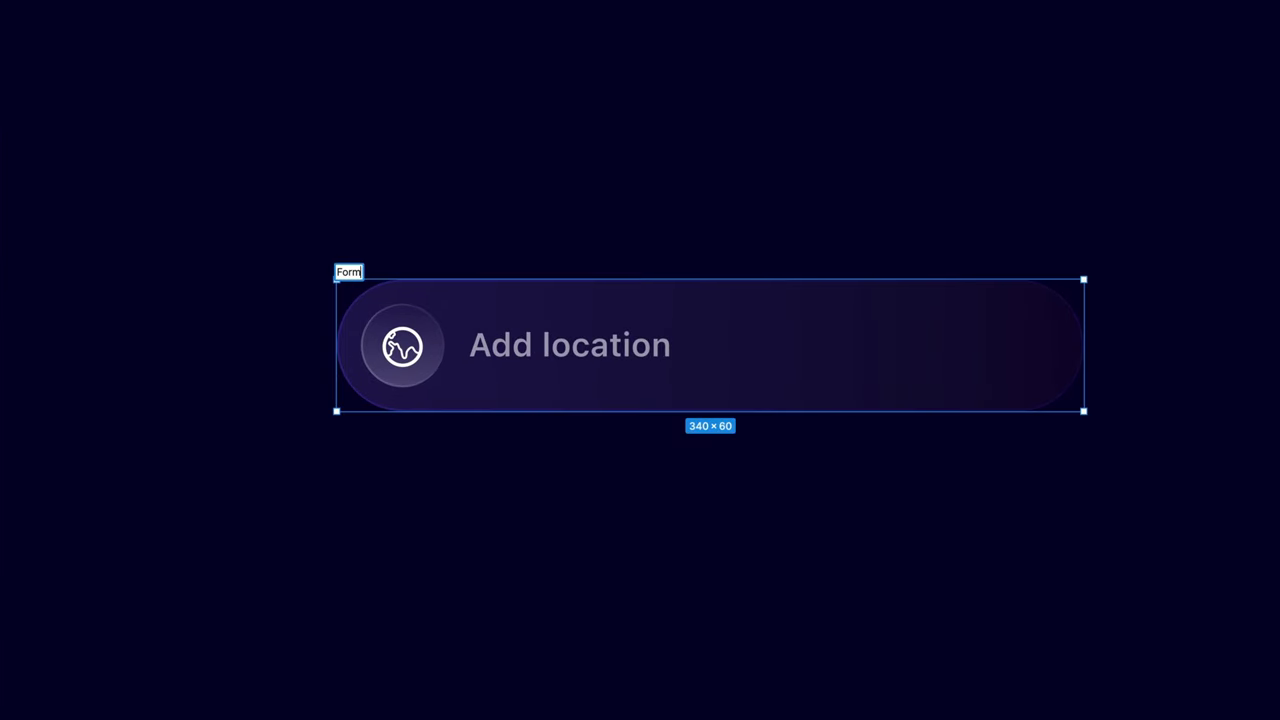
{"action": "type", "text": "ld"}
{"action": "key", "text": "Return"}
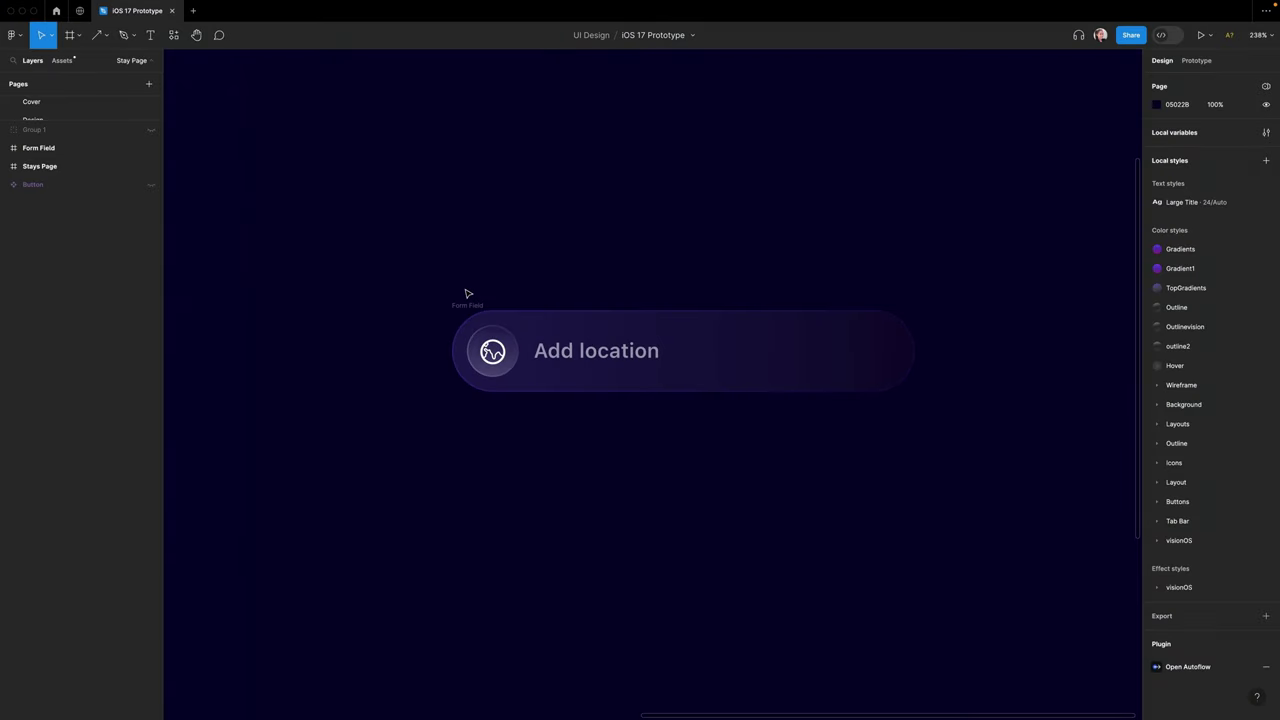
- Draw a rectangle over the Form Field, 340 wide, and set its height to 60
{"action": "key", "text": "r"}
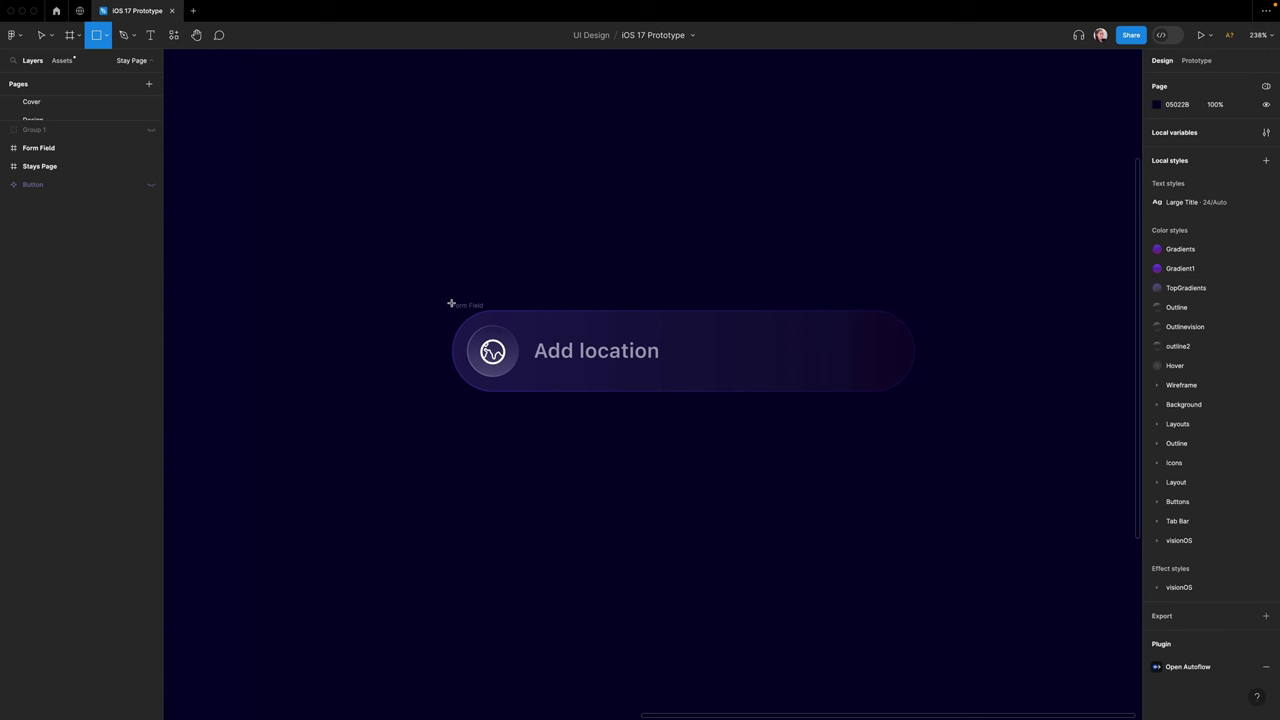
{"action": "left_click_drag", "start_coordinate": [451, 303], "coordinate": [914, 397]}
{"action": "left_click", "coordinate": [1228, 127]}
{"action": "type", "text": "60"}
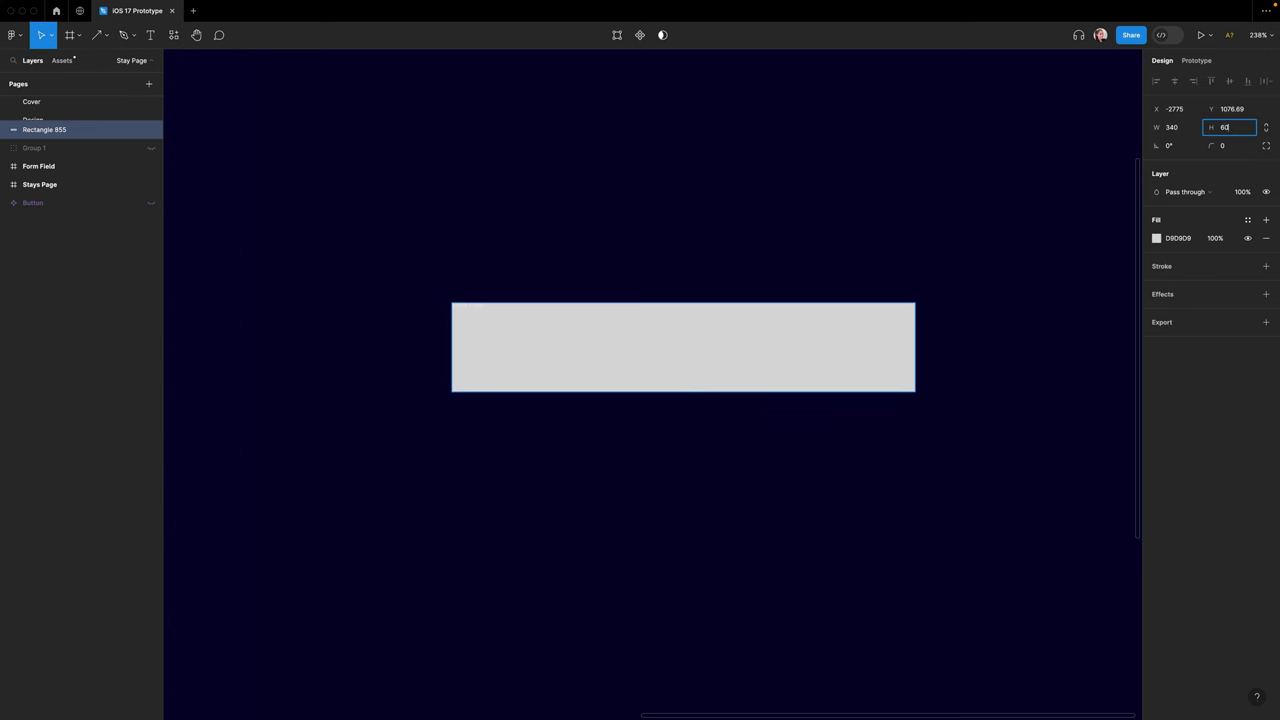
{"action": "key", "text": "Return"}
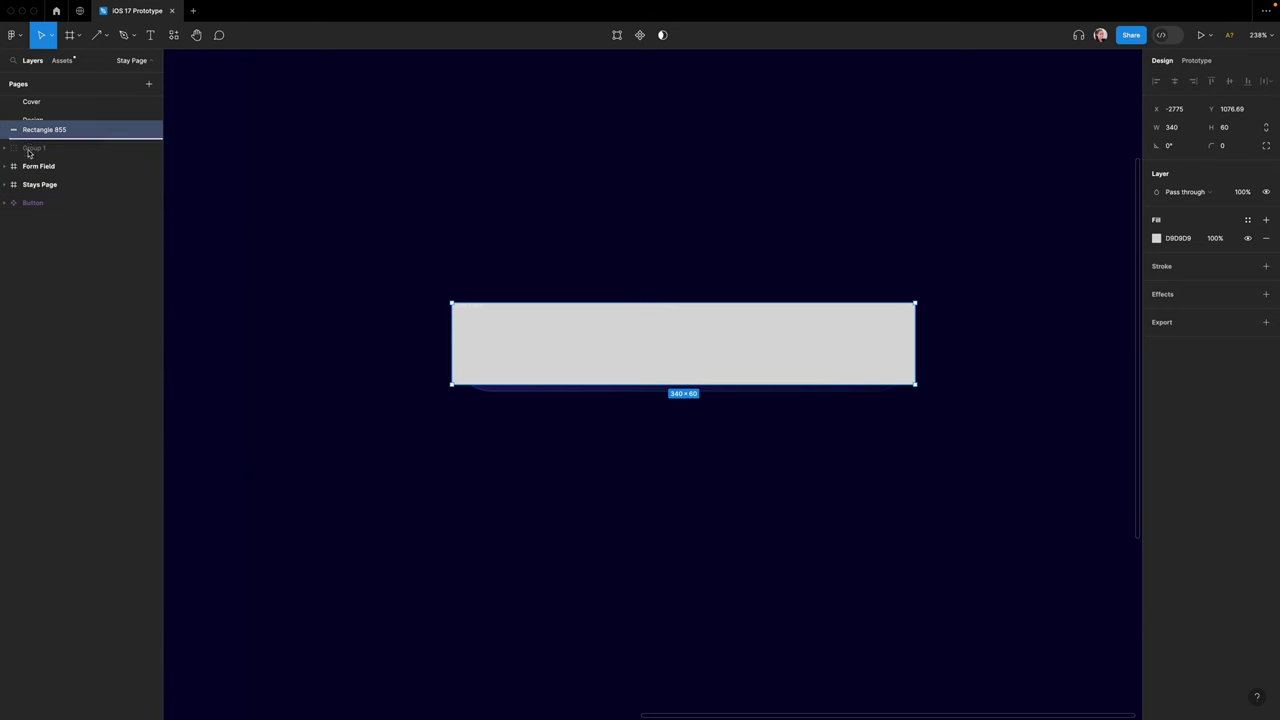
- Place the rectangle beneath the Form layer inside Form Field, centre it in the frame and rename it Rectangle 1
{"action": "left_click_drag", "start_coordinate": [28, 171], "coordinate": [31, 195]}
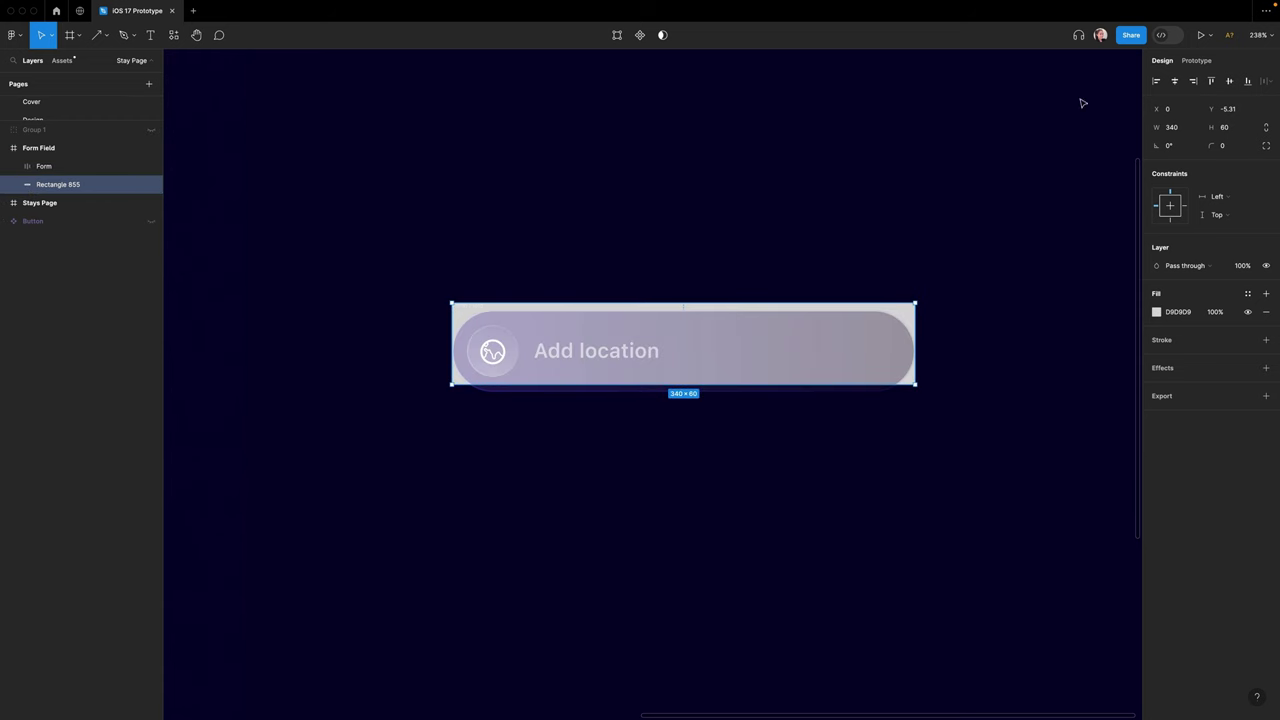
{"action": "left_click", "coordinate": [1230, 82]}
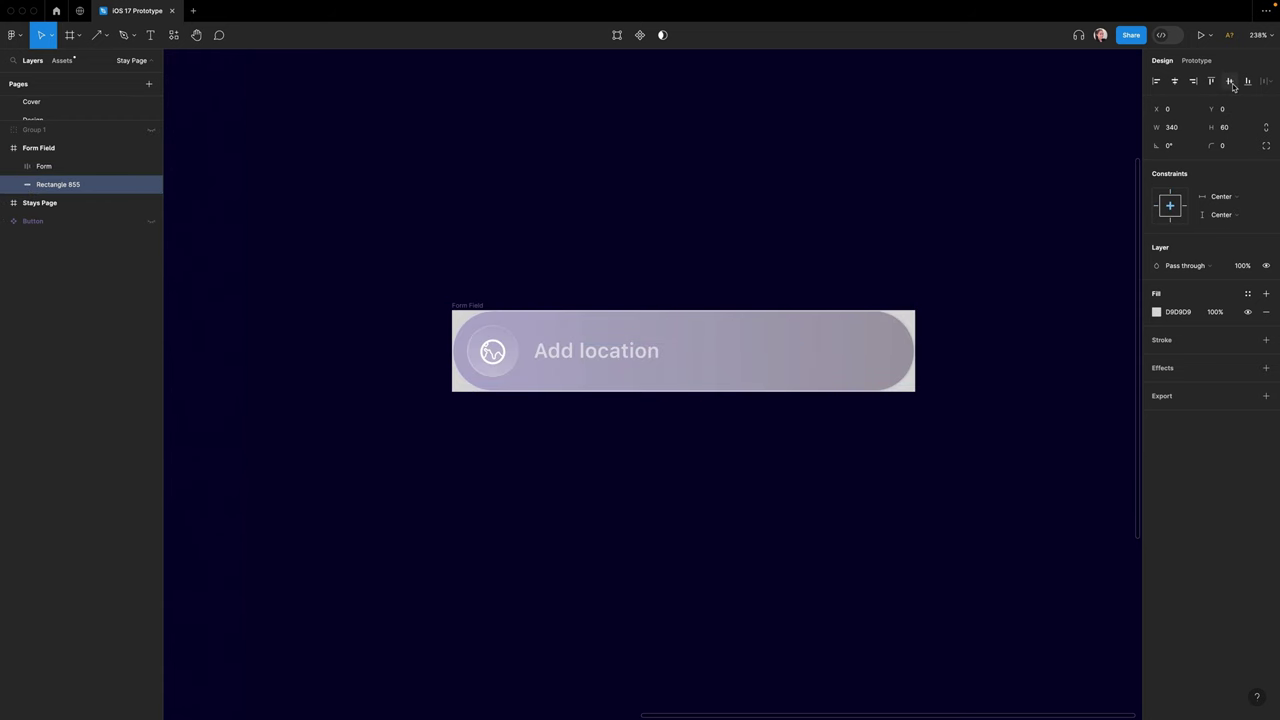
{"action": "left_click", "coordinate": [620, 240]}
{"action": "key", "text": "super+z"}
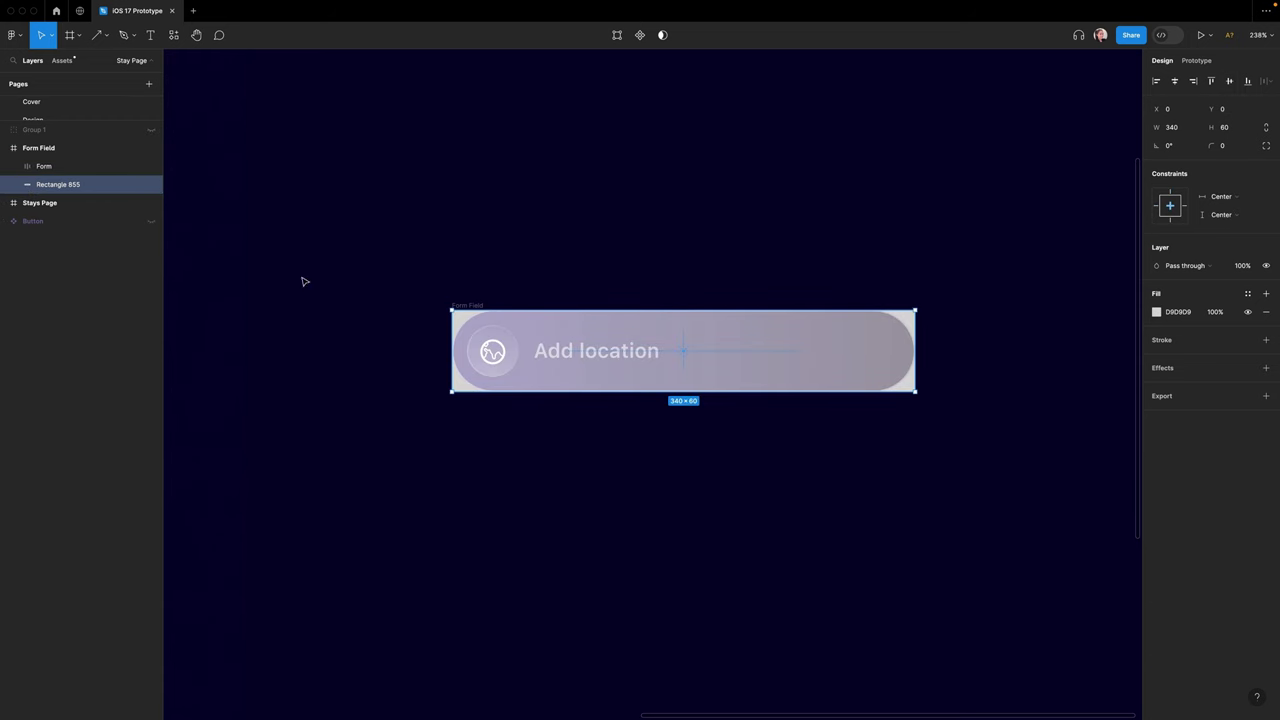
{"action": "double_click", "coordinate": [79, 186]}
{"action": "left_click_drag", "start_coordinate": [68, 185], "coordinate": [87, 186]}
{"action": "type", "text": "1"}
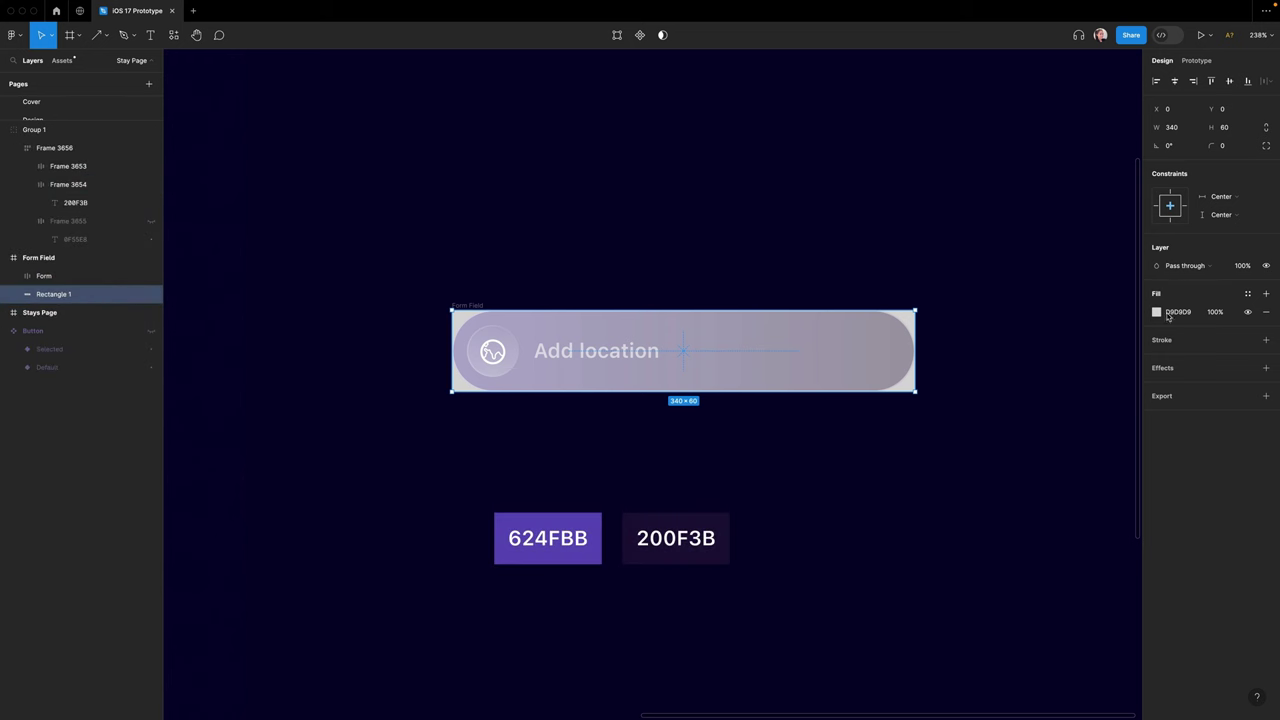
- Give Rectangle 1 a linear gradient fill running horizontally from its left edge to its right edge
{"action": "left_click", "coordinate": [1156, 313]}
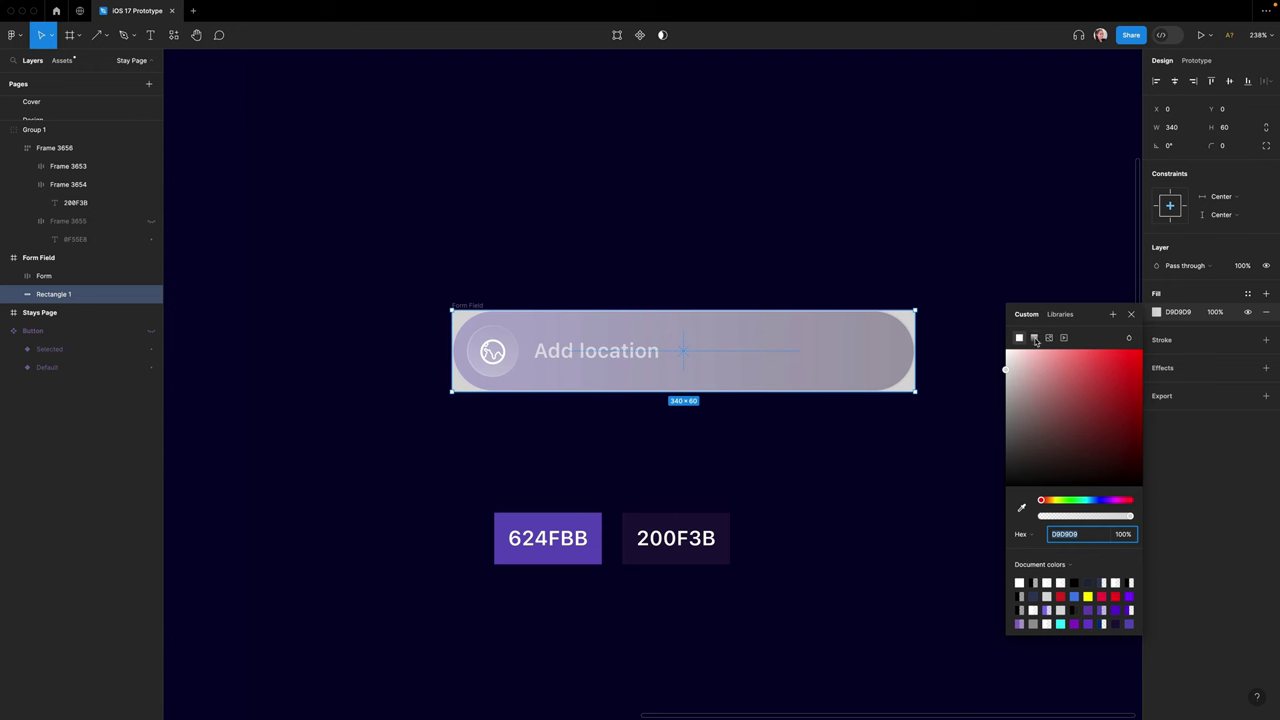
{"action": "left_click", "coordinate": [1035, 339]}
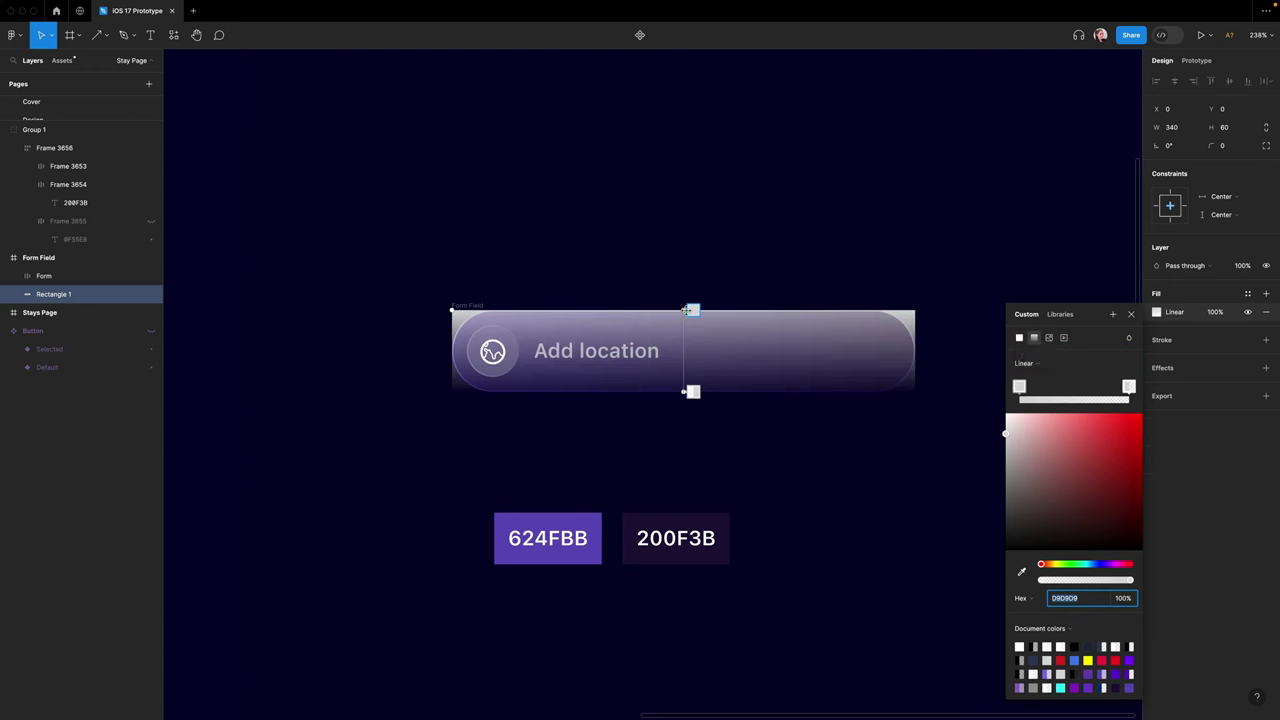
{"action": "left_click_drag", "start_coordinate": [687, 311], "coordinate": [461, 347]}
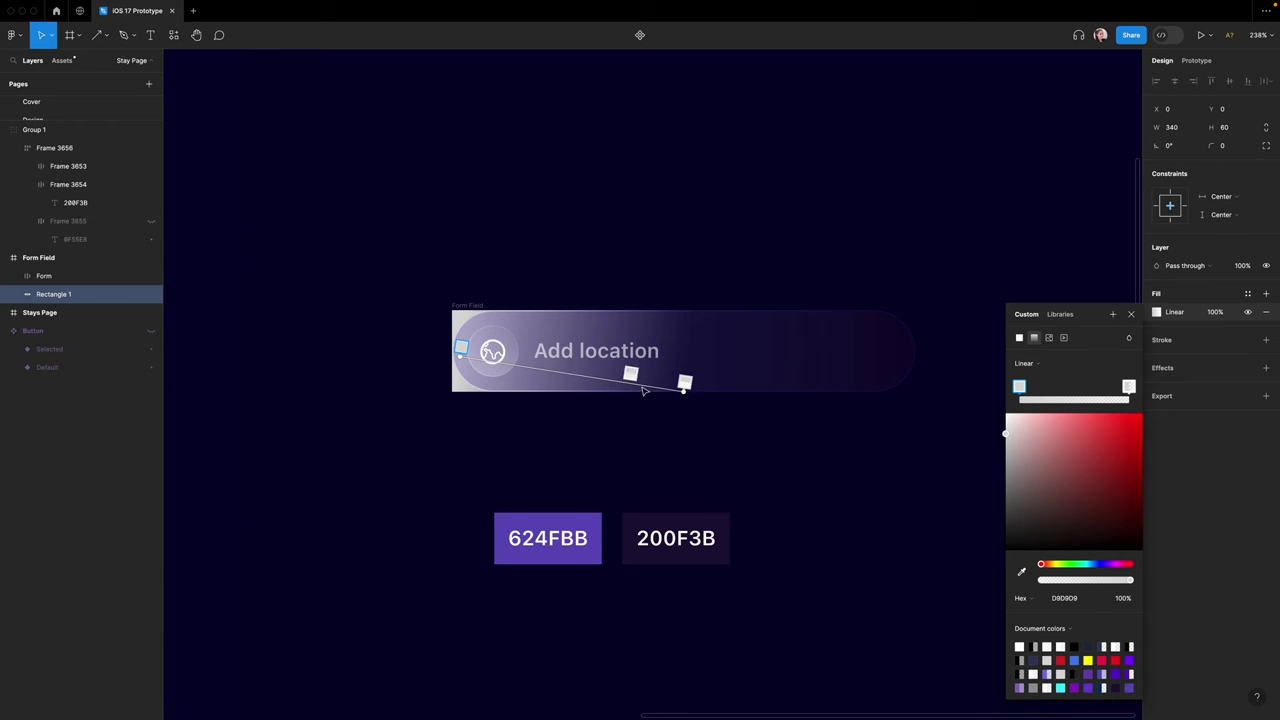
{"action": "left_click_drag", "start_coordinate": [684, 386], "coordinate": [914, 343]}
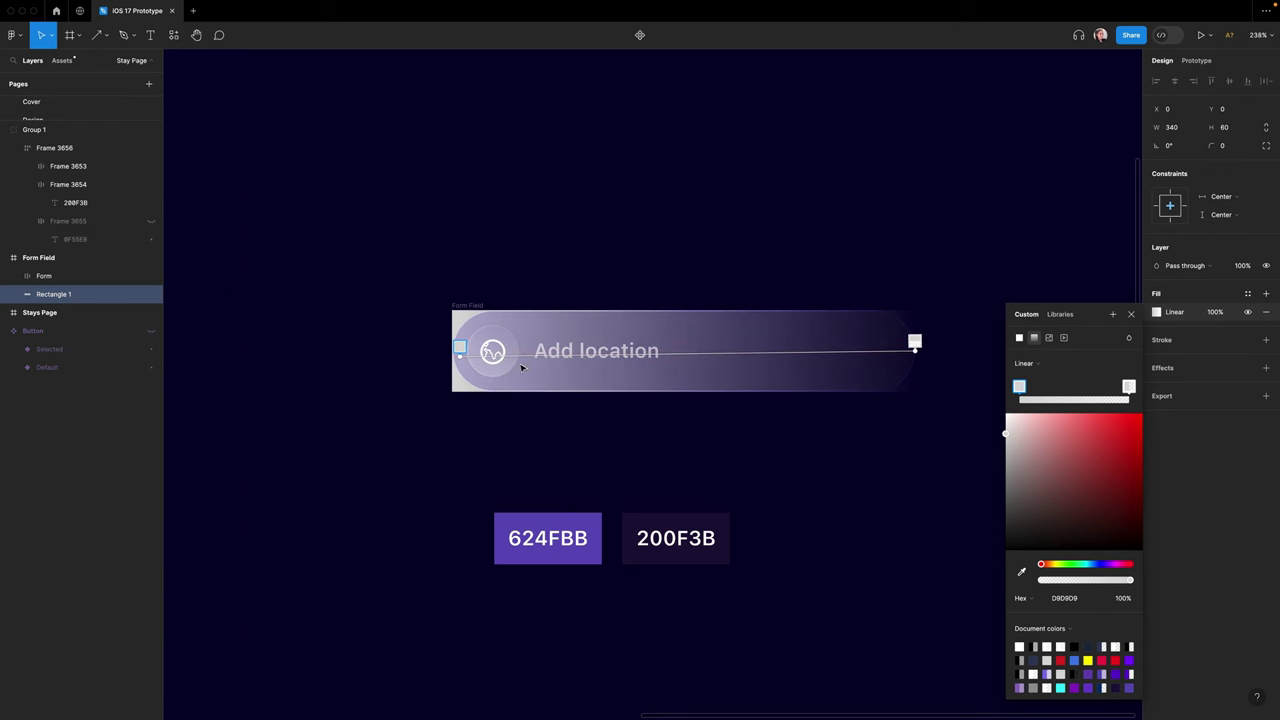
- Sample the canvas swatches to colour Rectangle 1's left gradient stop 624FBB and its right stop 200F3B
{"action": "left_click", "coordinate": [1019, 573]}
{"action": "left_click", "coordinate": [558, 528]}
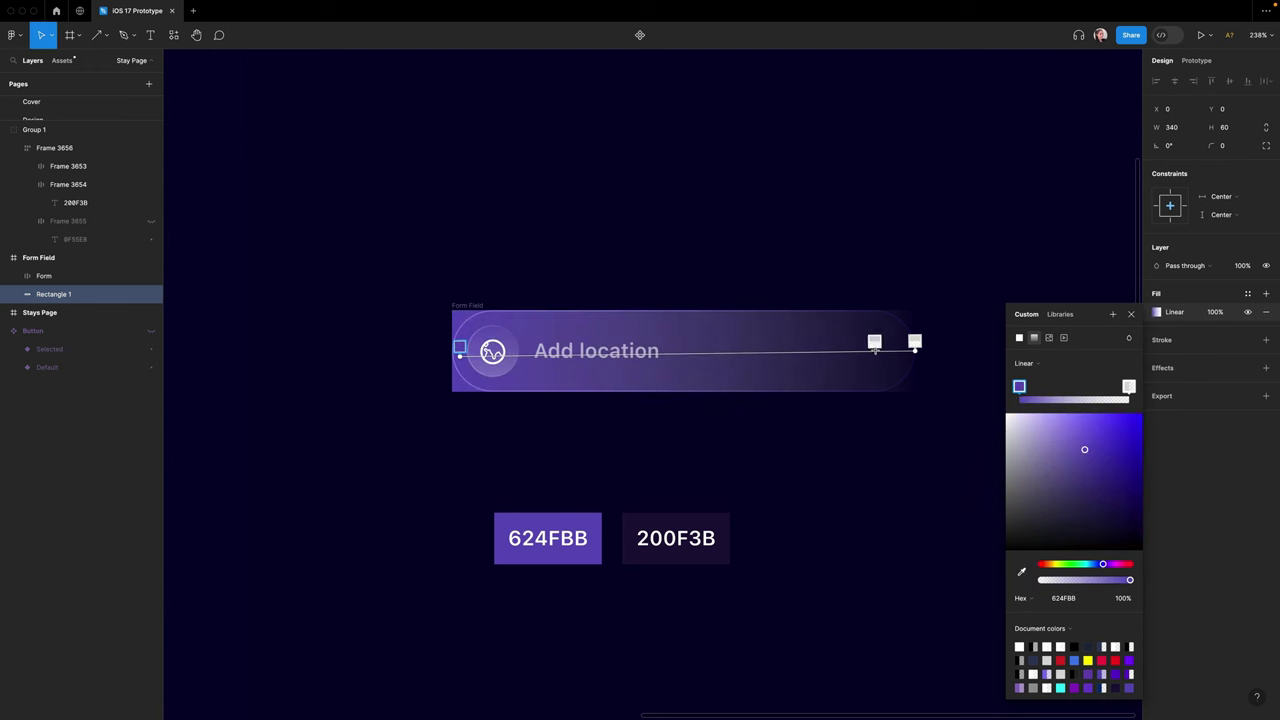
{"action": "left_click", "coordinate": [914, 342]}
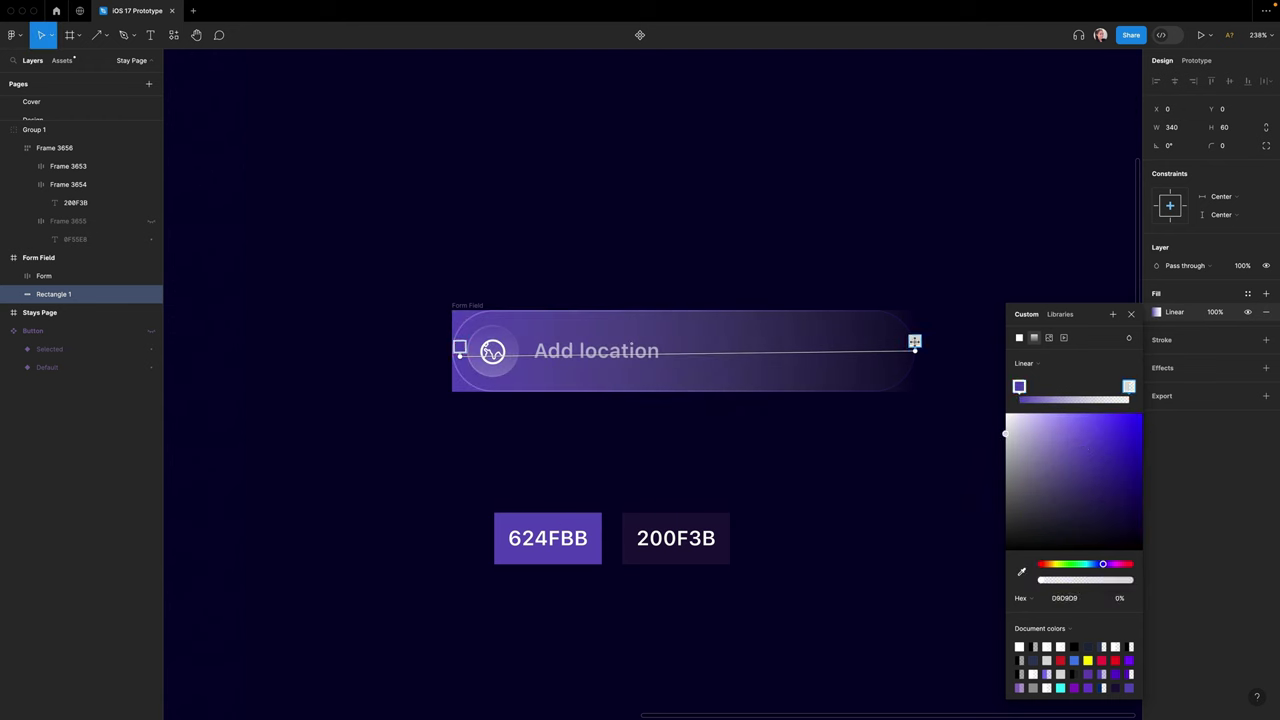
{"action": "left_click", "coordinate": [1022, 573]}
{"action": "left_click", "coordinate": [714, 527]}
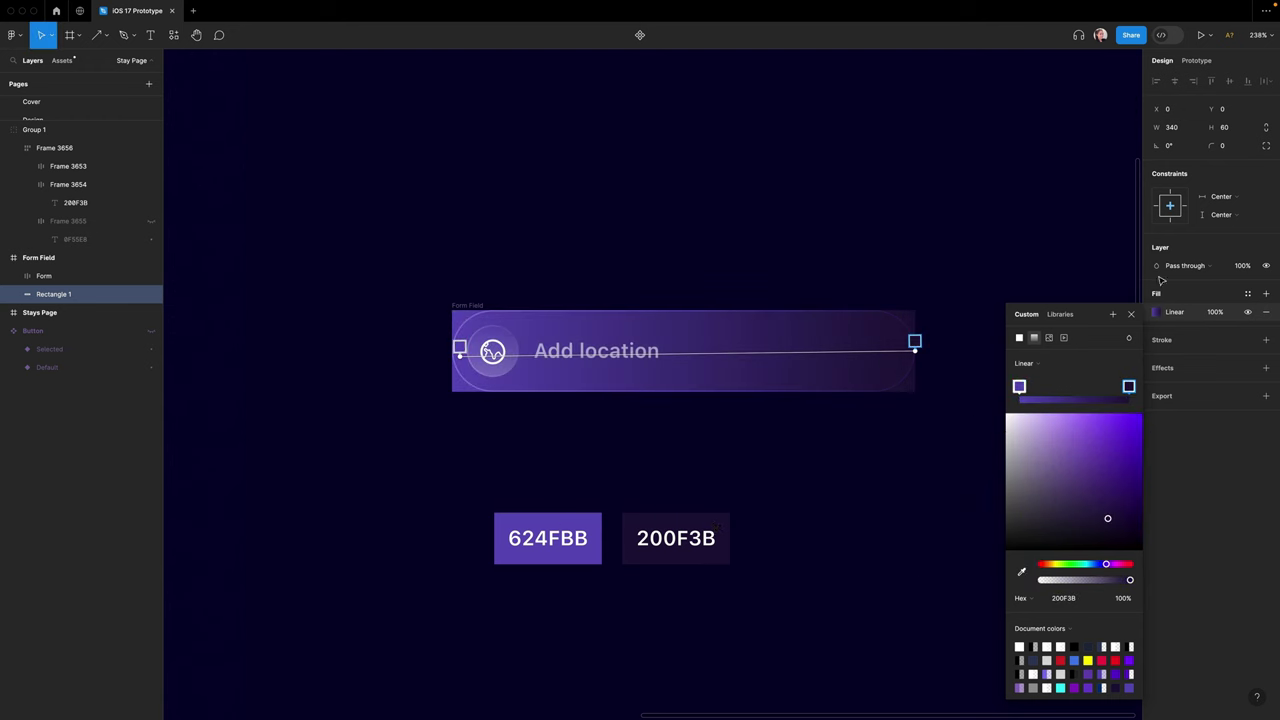
{"action": "key", "text": "Escape"}
- Set the opacity of Rectangle 1's gradient fill to 30%
{"action": "left_click", "coordinate": [1215, 312]}
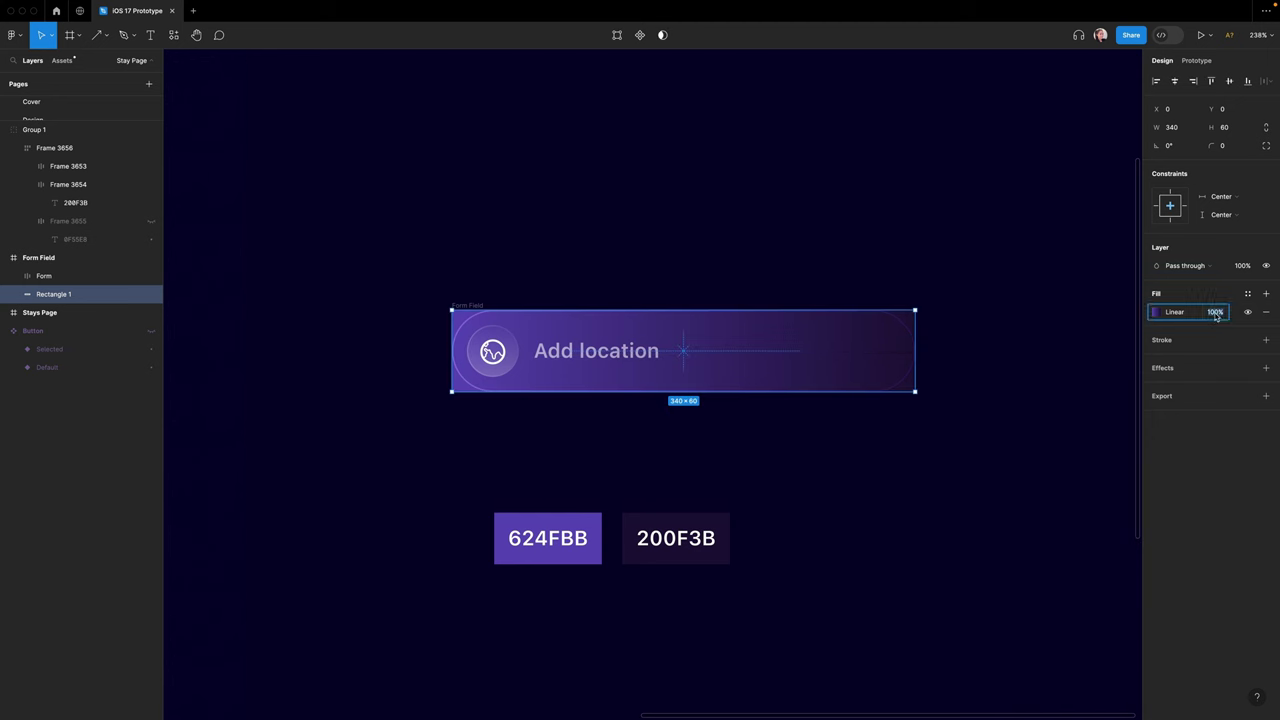
{"action": "type", "text": "30"}
{"action": "key", "text": "Return"}
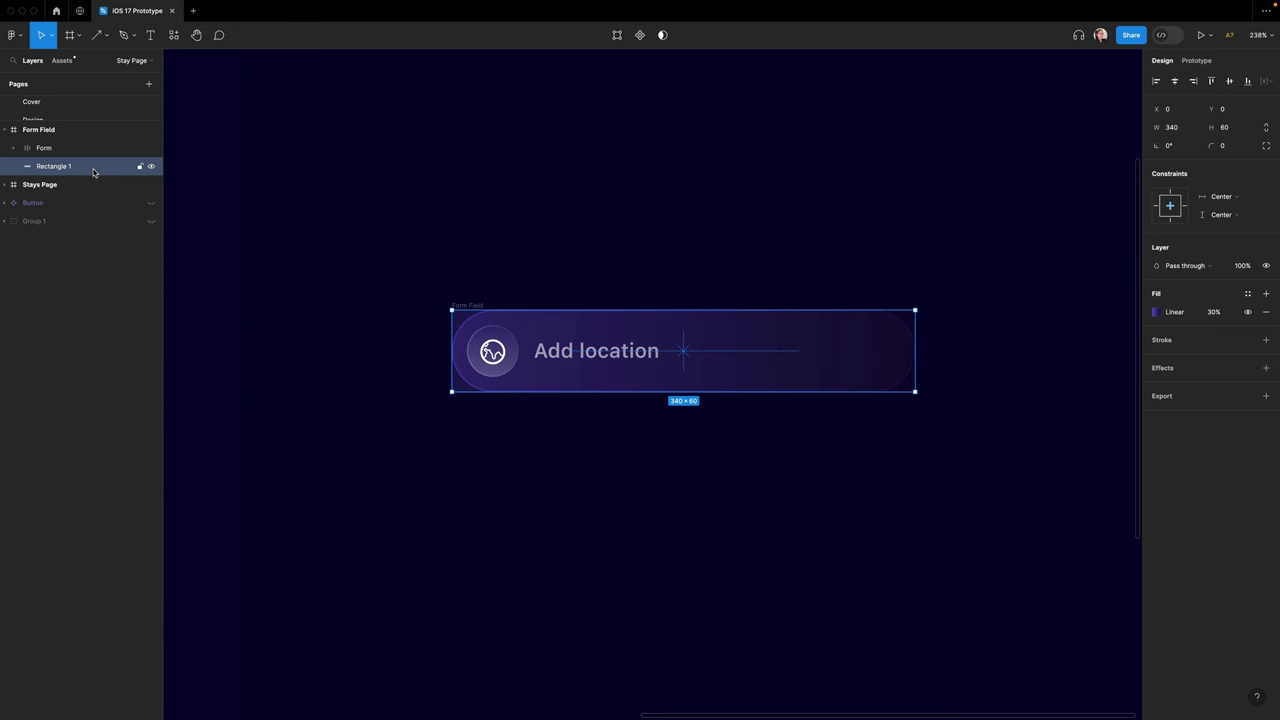
- Duplicate Rectangle 1 and recolour the copy's left gradient stop with the sampled blue 0F55E8
{"action": "key", "text": "super+d"}
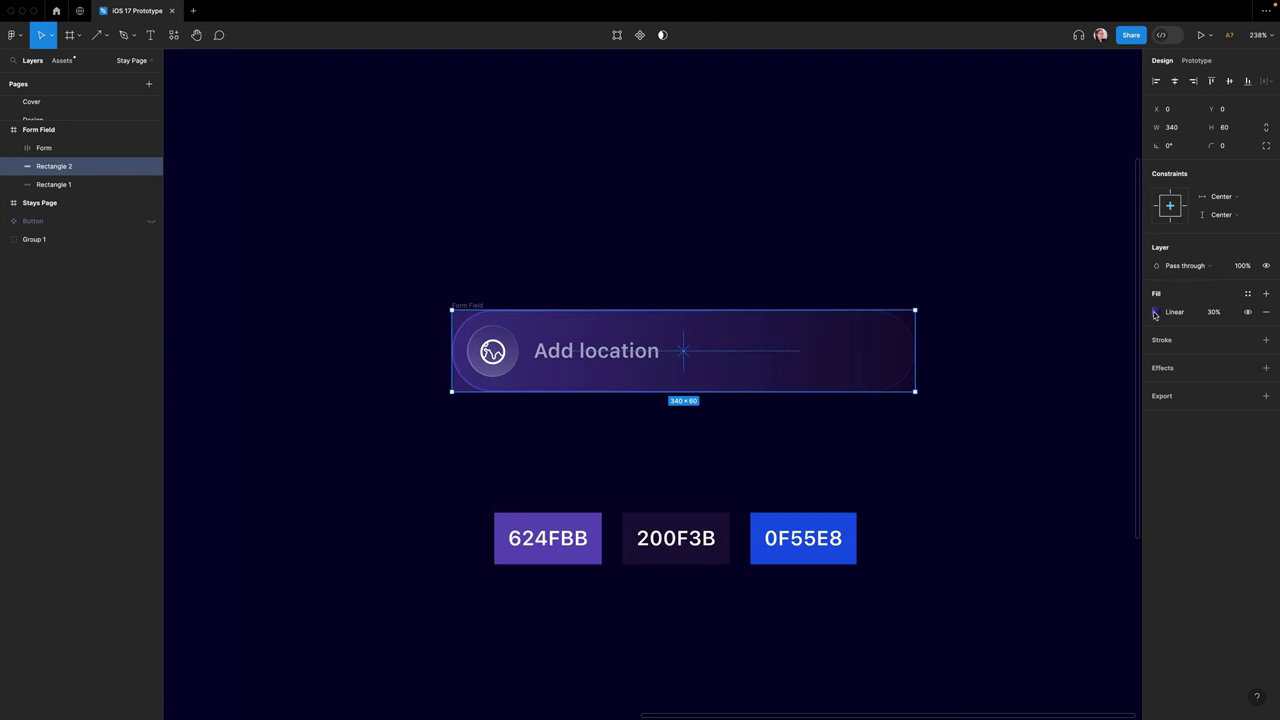
{"action": "left_click", "coordinate": [1155, 313]}
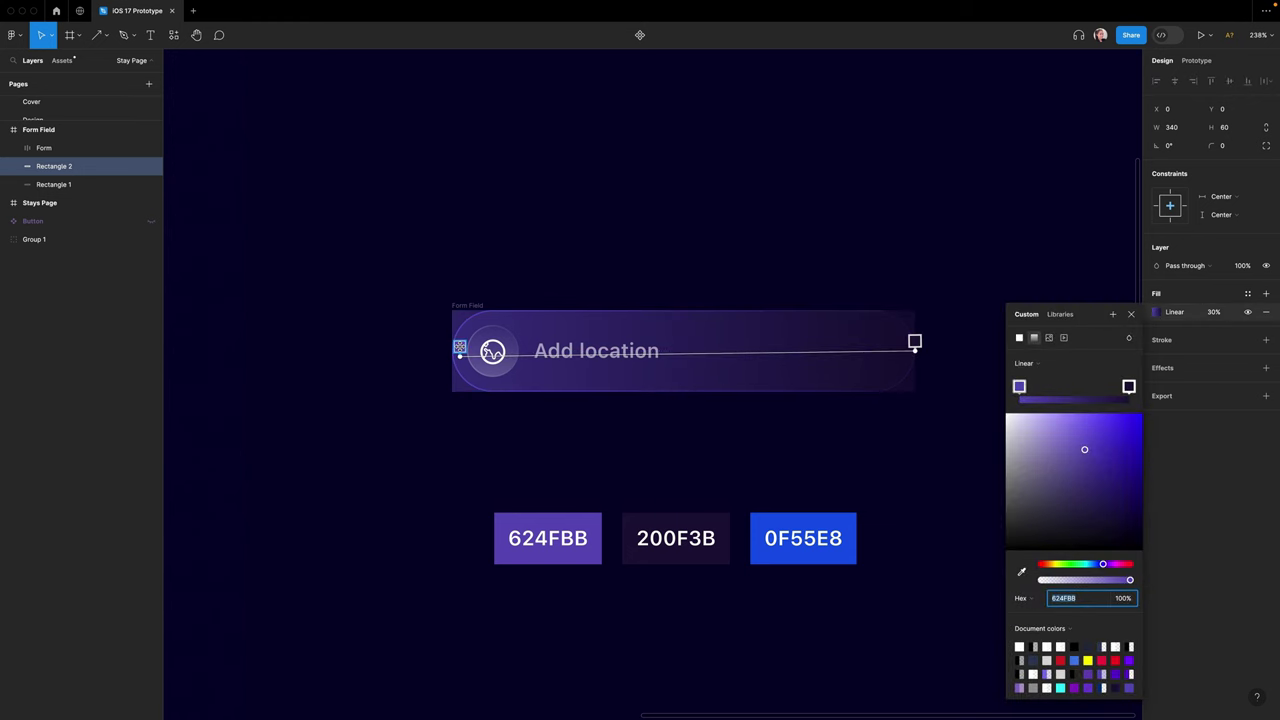
{"action": "left_click", "coordinate": [459, 346]}
{"action": "left_click", "coordinate": [1021, 572]}
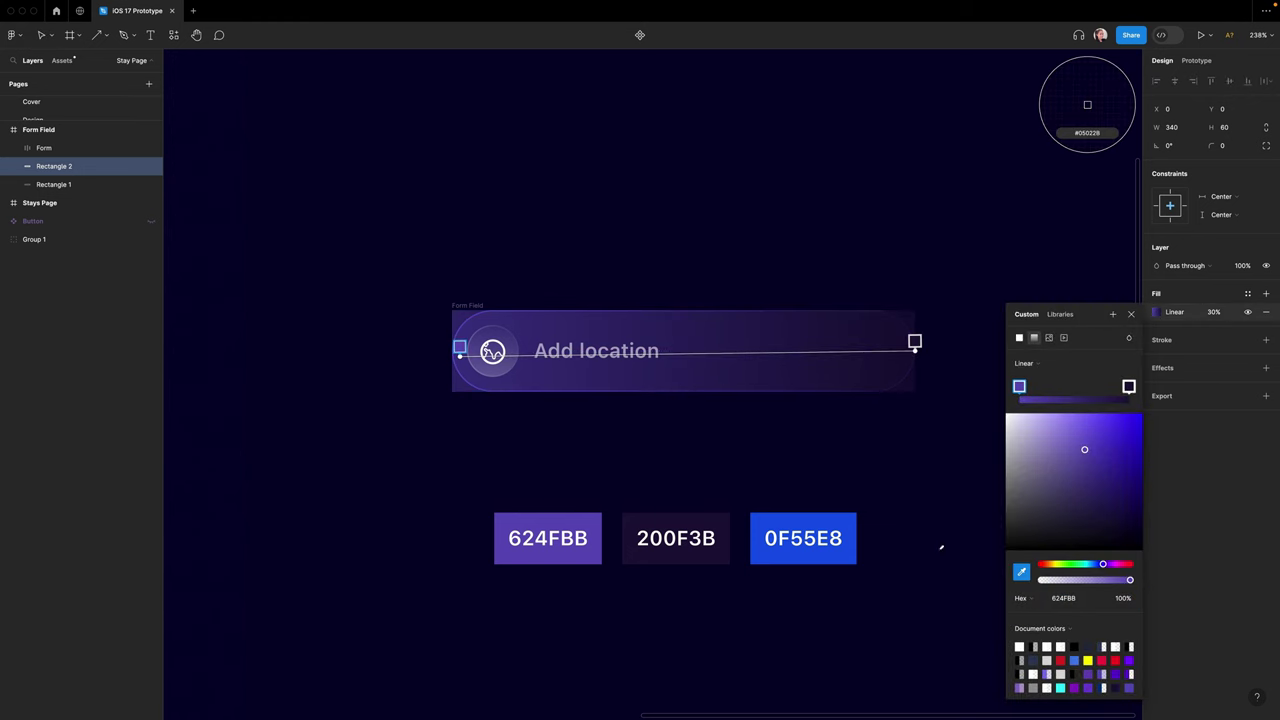
{"action": "left_click", "coordinate": [835, 528]}
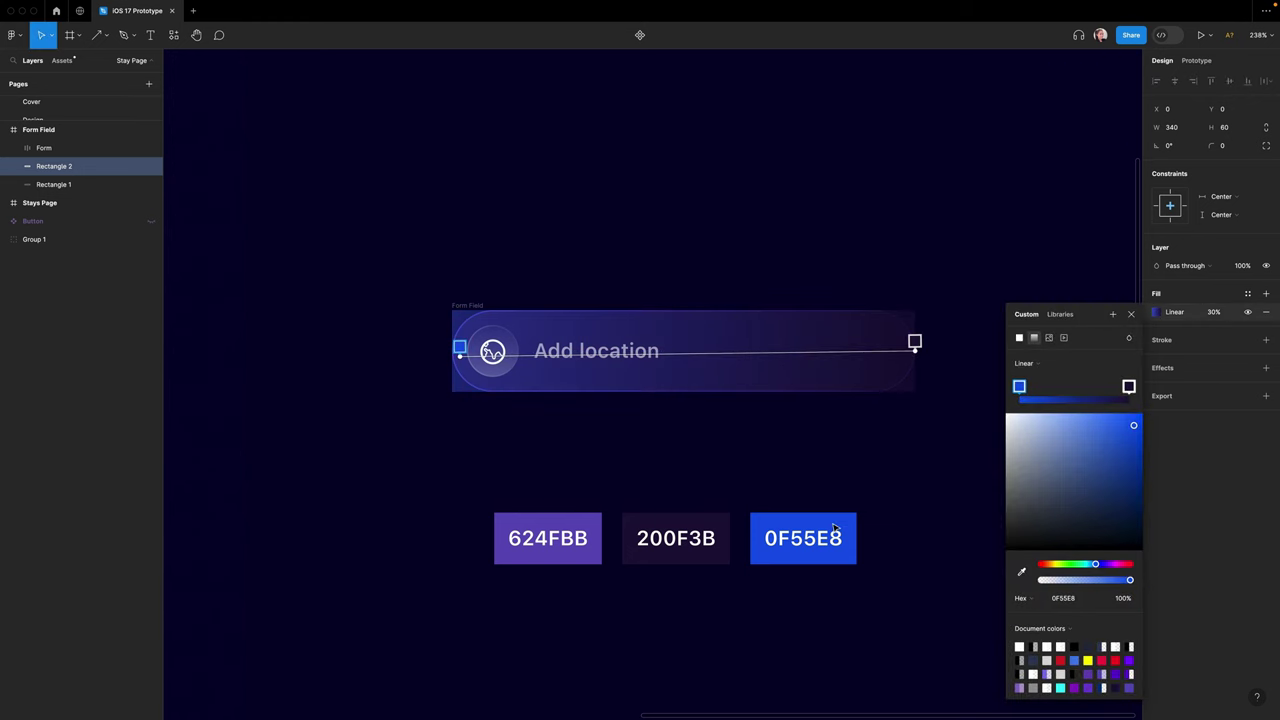
- Set the copy's right gradient stop to the sampled blue 0F55E8 at 0% opacity
{"action": "left_click", "coordinate": [914, 341]}
{"action": "left_click", "coordinate": [1021, 572]}
{"action": "left_click", "coordinate": [856, 528]}
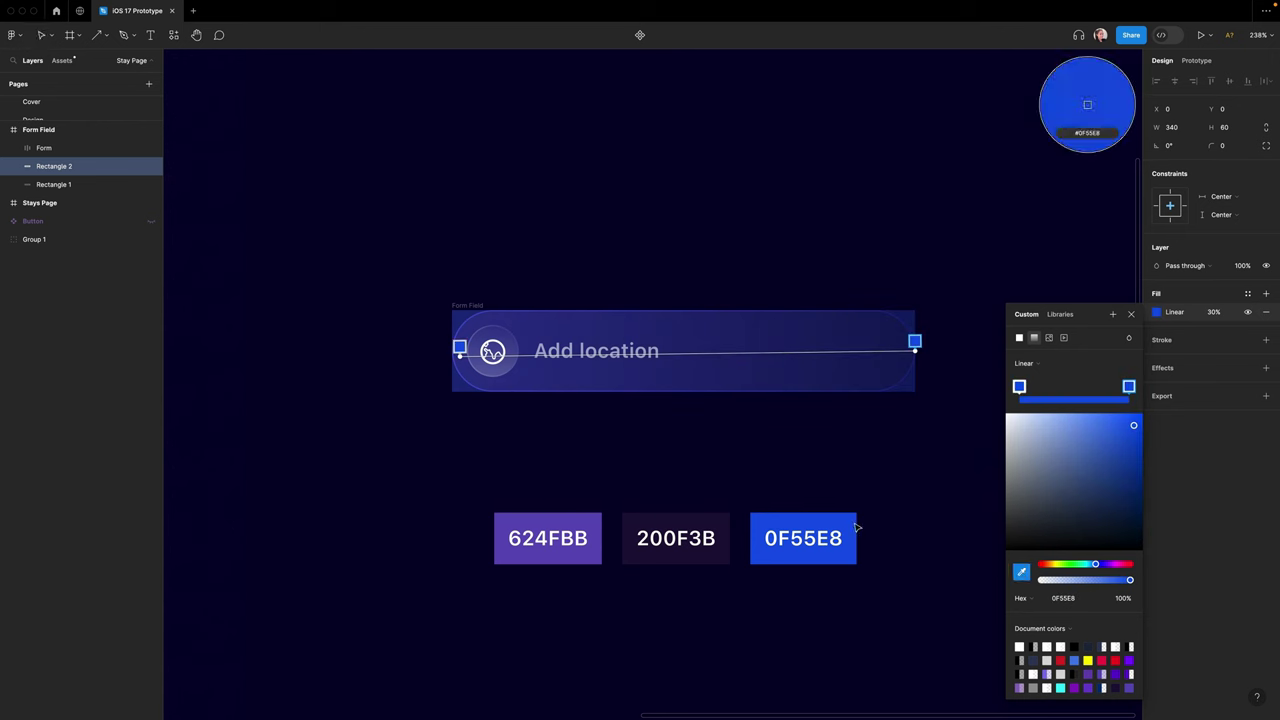
{"action": "left_click_drag", "start_coordinate": [1130, 581], "coordinate": [987, 583]}
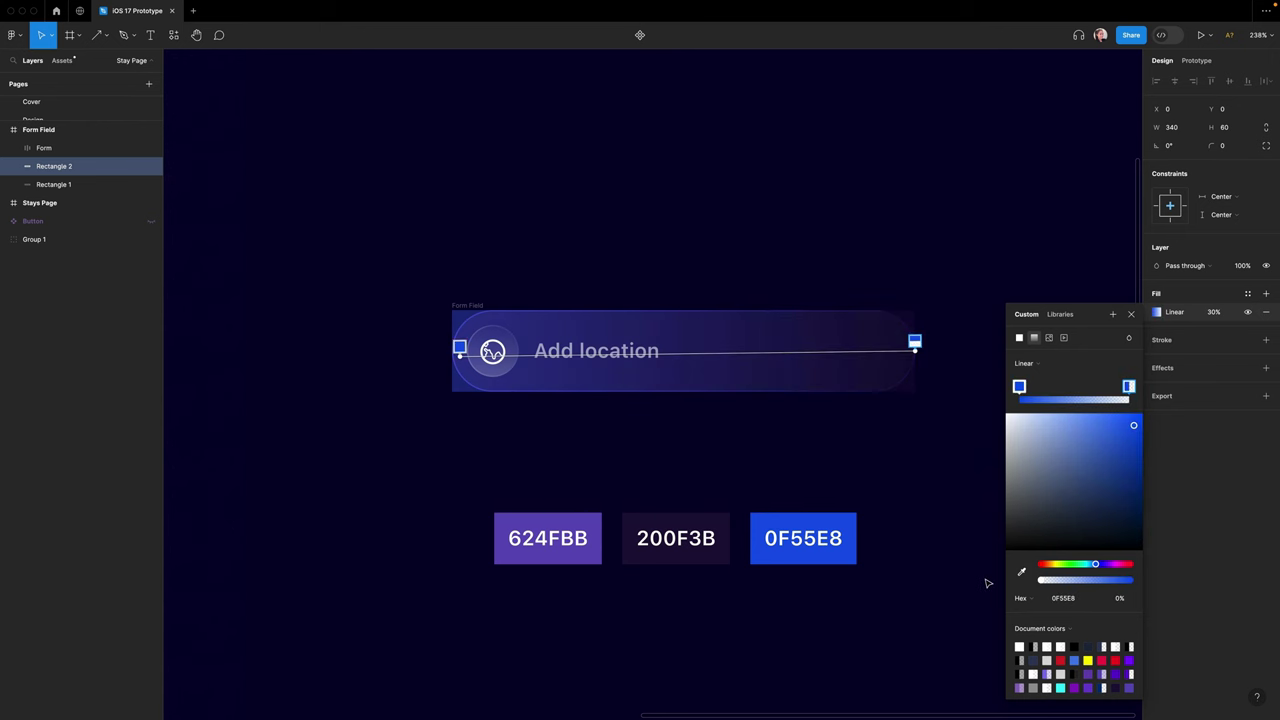
{"action": "left_click", "coordinate": [1131, 314]}
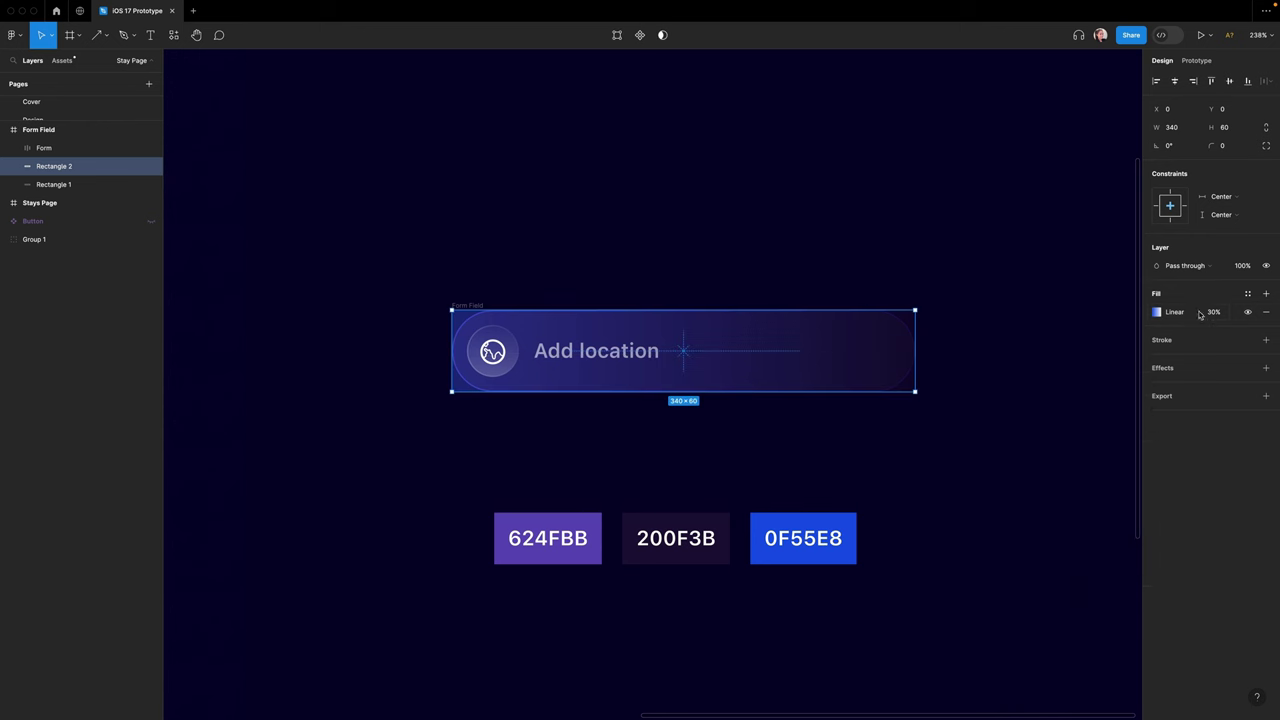
- Set the opacity of the blue rectangle's gradient fill to 60%
{"action": "left_click", "coordinate": [1212, 314]}
{"action": "type", "text": "60"}
{"action": "key", "text": "Return"}
{"action": "left_click", "coordinate": [1037, 357]}
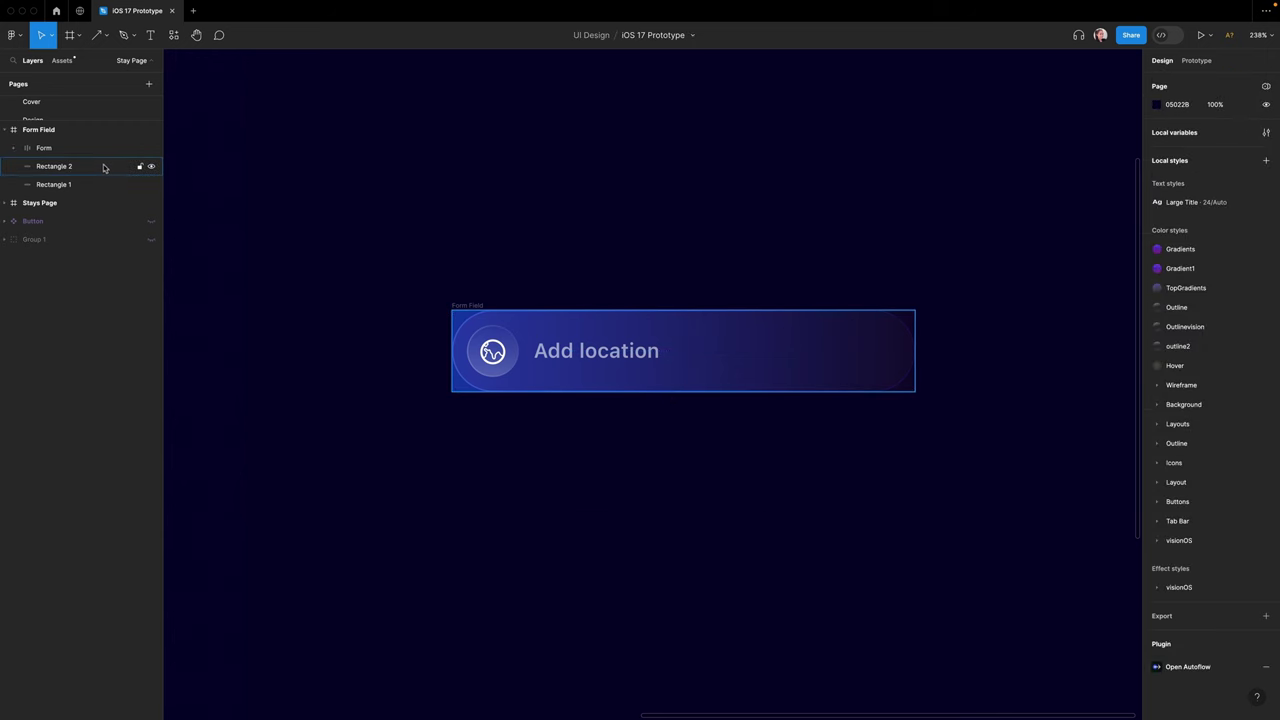
- Move the blue gradient rectangle horizontally out of the Form Field frame on its left side, to X -380
{"action": "left_click", "coordinate": [104, 166]}
{"action": "key", "text": "shift+Left"}
{"action": "key", "text": "shift+Left"}
{"action": "key", "text": "shift+Left"}
{"action": "key", "text": "shift+Left"}
{"action": "key", "text": "shift+Left"}
{"action": "key", "text": "shift+Left"}
{"action": "key", "text": "shift+Left"}
{"action": "key", "text": "shift+Left"}
{"action": "key", "text": "shift+Left"}
{"action": "key", "text": "shift+Left"}
{"action": "key", "text": "shift+Left"}
{"action": "key", "text": "shift+Left"}
{"action": "key", "text": "shift+Left"}
{"action": "key", "text": "shift+Left"}
{"action": "key", "text": "shift+Left"}
{"action": "key", "text": "shift+Left"}
{"action": "key", "text": "shift+Left"}
{"action": "key", "text": "shift+Left"}
{"action": "key", "text": "shift+Left"}
{"action": "key", "text": "shift+Left"}
{"action": "key", "text": "shift+Left"}
{"action": "key", "text": "shift+Left"}
{"action": "key", "text": "shift+Left"}
{"action": "key", "text": "shift+Left"}
{"action": "key", "text": "shift+Left"}
{"action": "key", "text": "shift+Left"}
{"action": "key", "text": "shift+Left"}
{"action": "key", "text": "shift+Left"}
{"action": "key", "text": "shift+Left"}
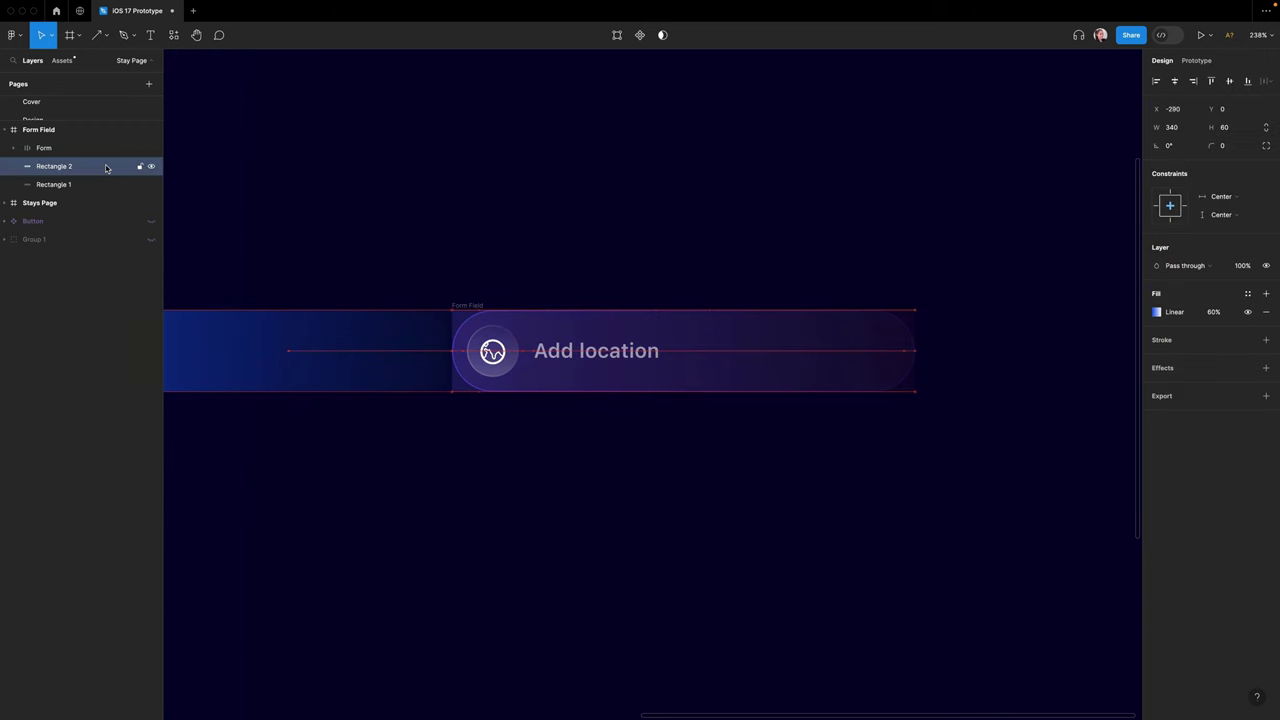
{"action": "key", "text": "shift+Left"}
{"action": "key", "text": "shift+Left"}
{"action": "key", "text": "shift+Left"}
{"action": "key", "text": "shift+1"}
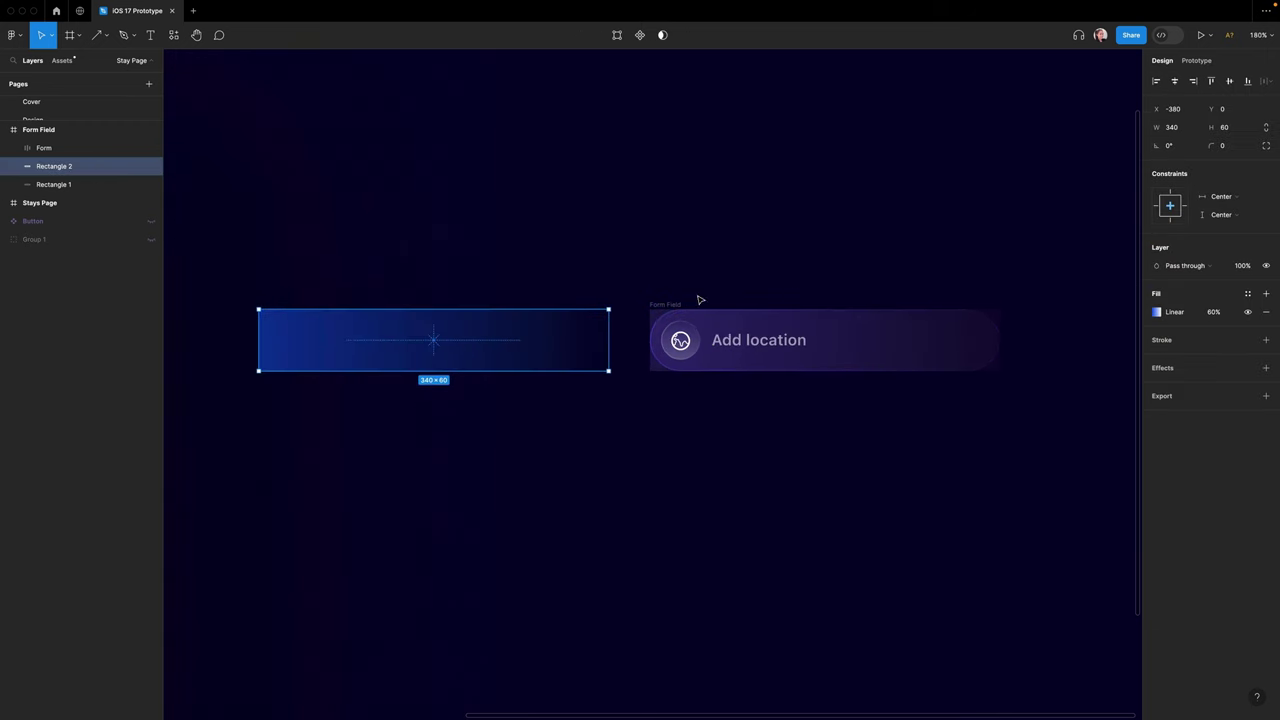
- Round the corners of the Form Field frame and clip its content
{"action": "left_click", "coordinate": [659, 306]}
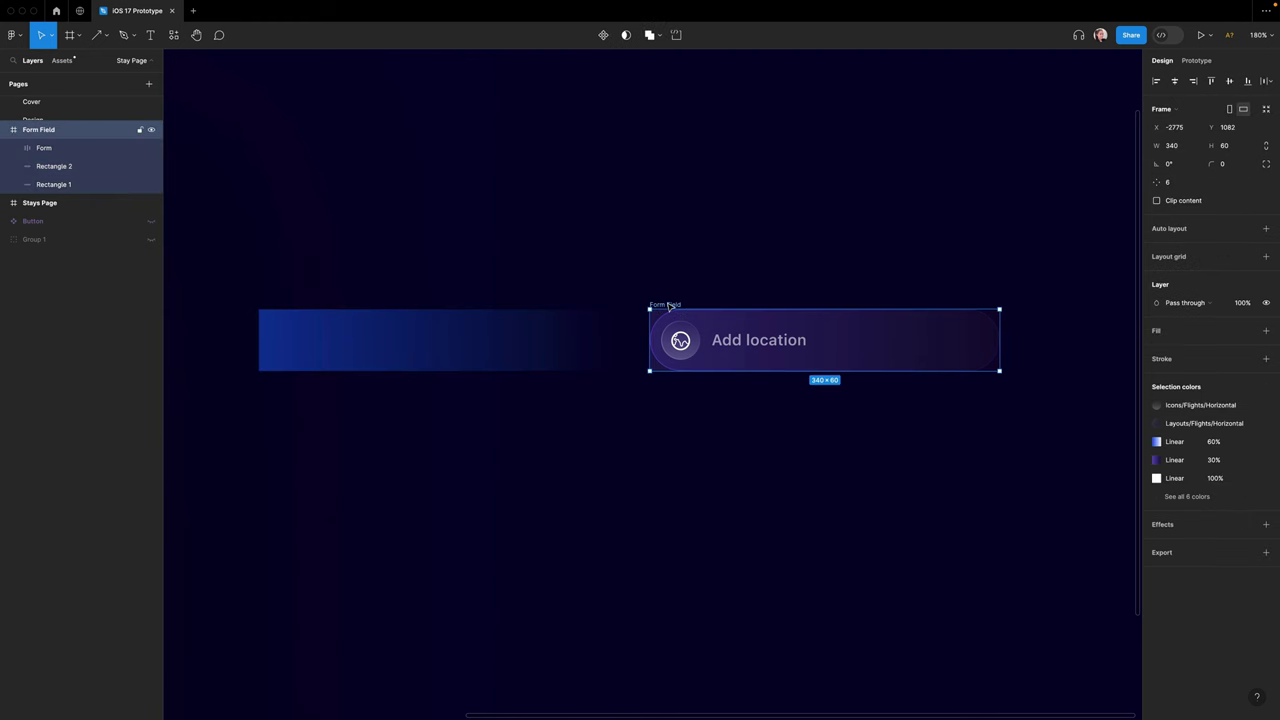
{"action": "left_click", "coordinate": [1221, 170]}
{"action": "key", "text": "Return"}
{"action": "left_click", "coordinate": [1157, 201]}
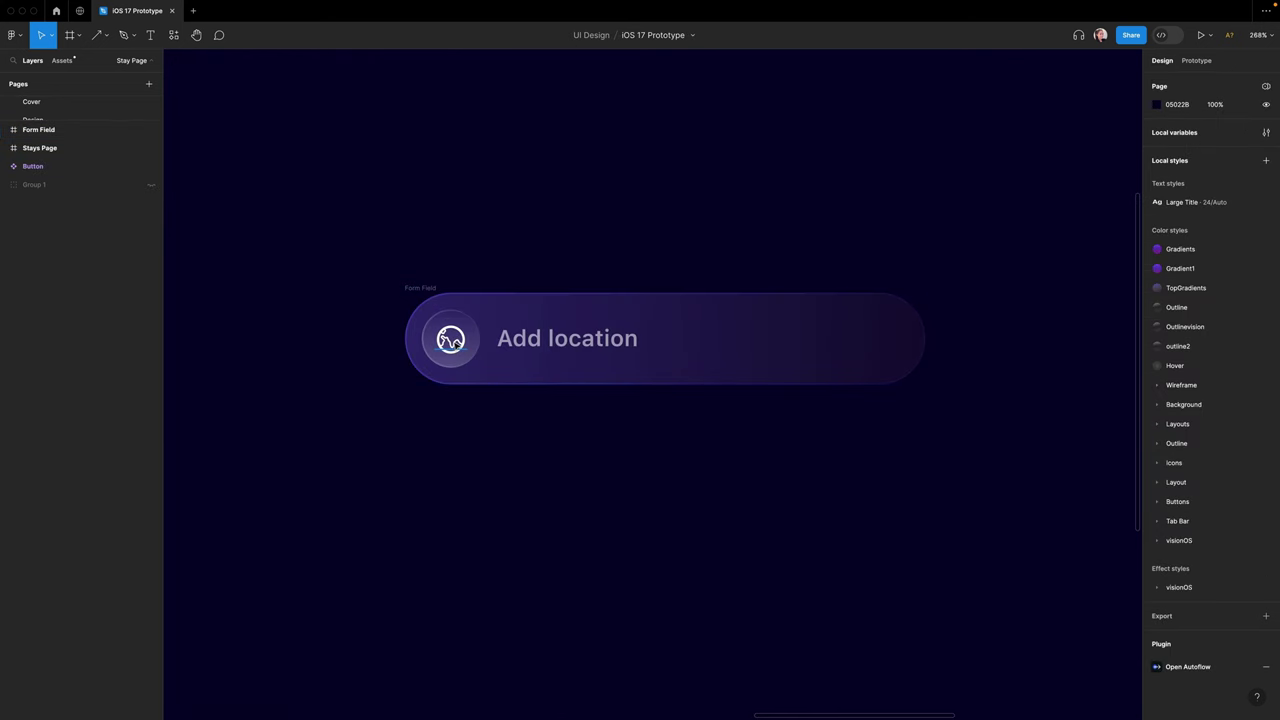
- Set the fill opacity of the globe icon in the Form Field to 60%
{"action": "left_click", "coordinate": [453, 344], "text": "super"}
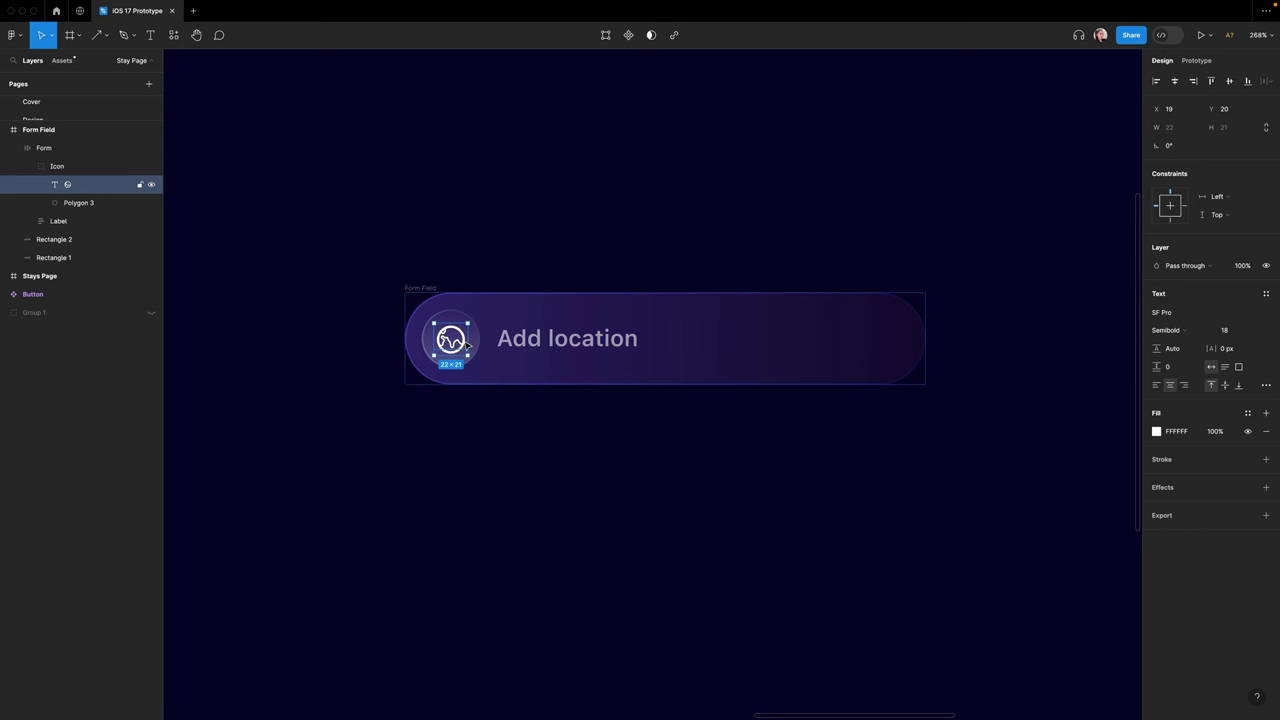
{"action": "left_click", "coordinate": [1211, 432]}
{"action": "type", "text": "60"}
{"action": "key", "text": "Return"}
{"action": "left_click", "coordinate": [770, 572]}
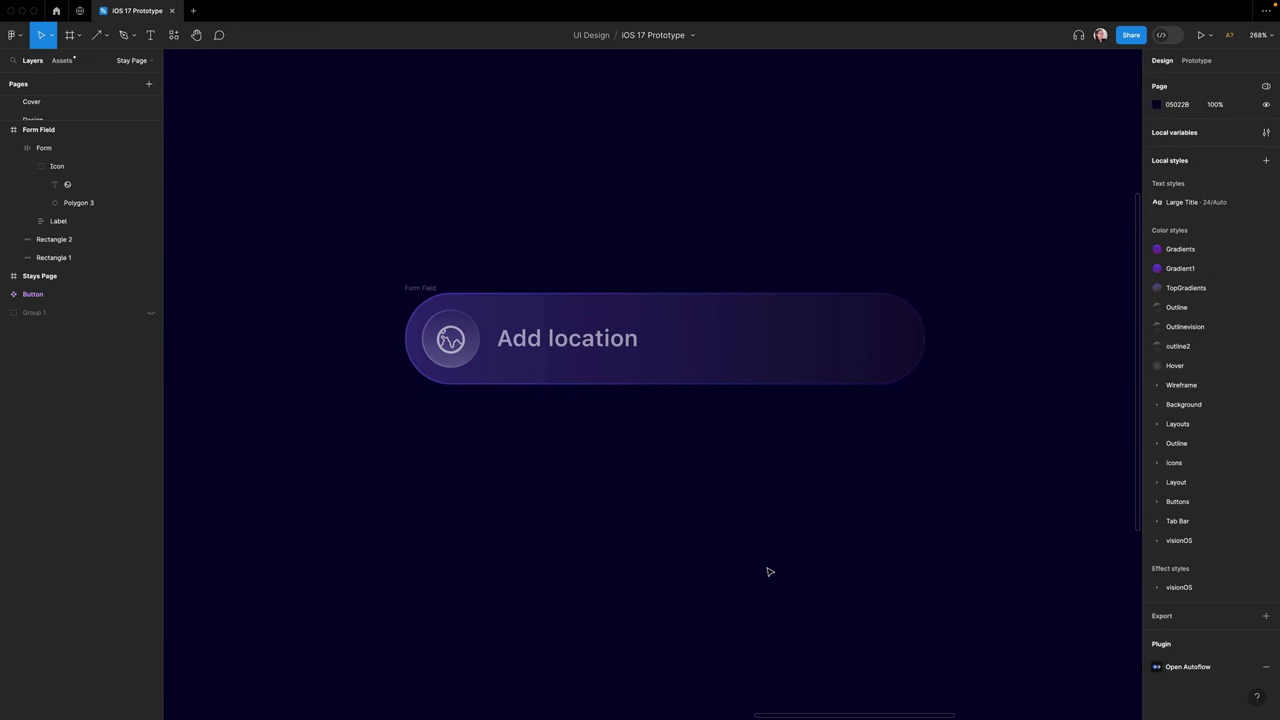
- Turn the Form Field frame into a component and add a second variant to it
{"action": "left_click", "coordinate": [421, 291]}
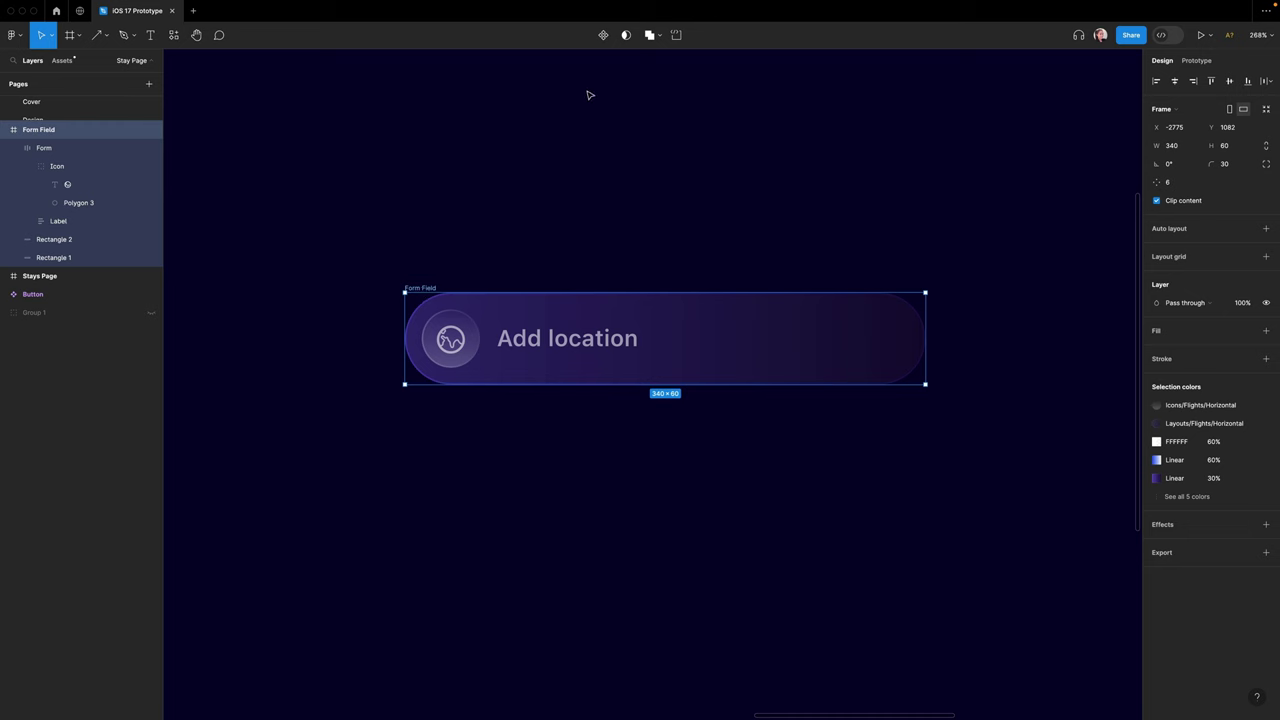
{"action": "left_click", "coordinate": [603, 35]}
{"action": "left_click", "coordinate": [603, 35]}
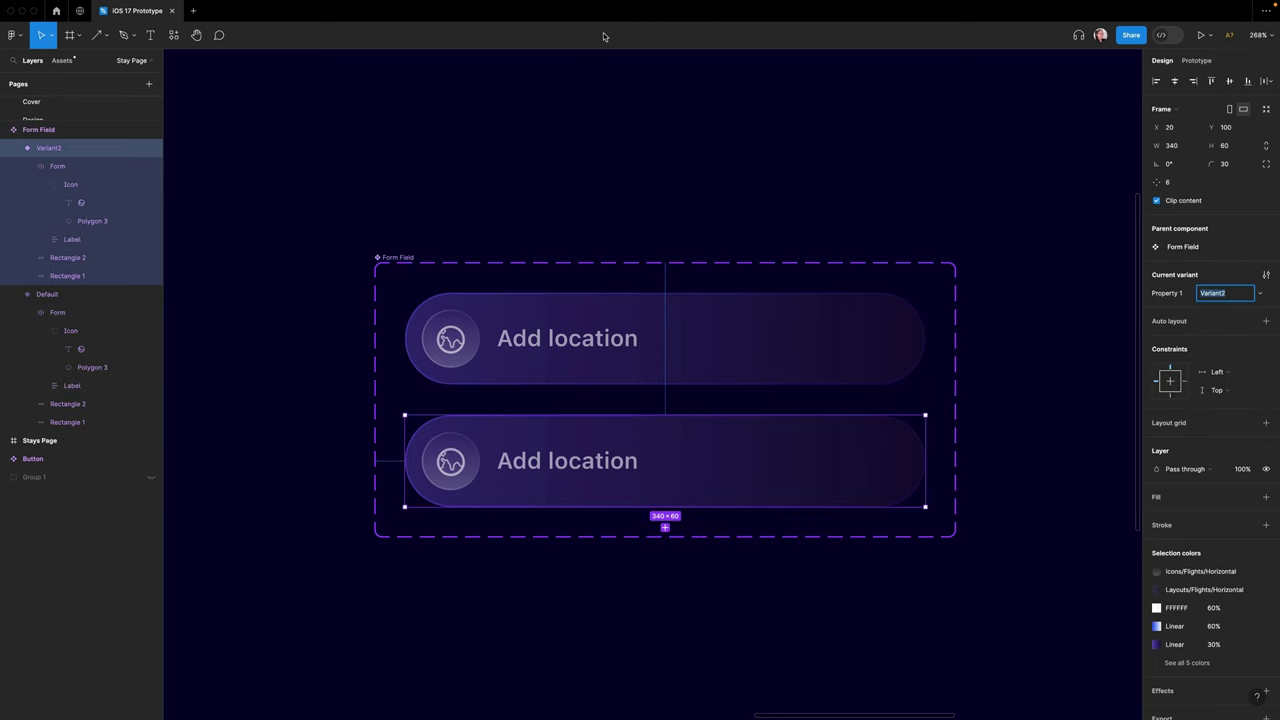
{"action": "left_click", "coordinate": [6, 130]}
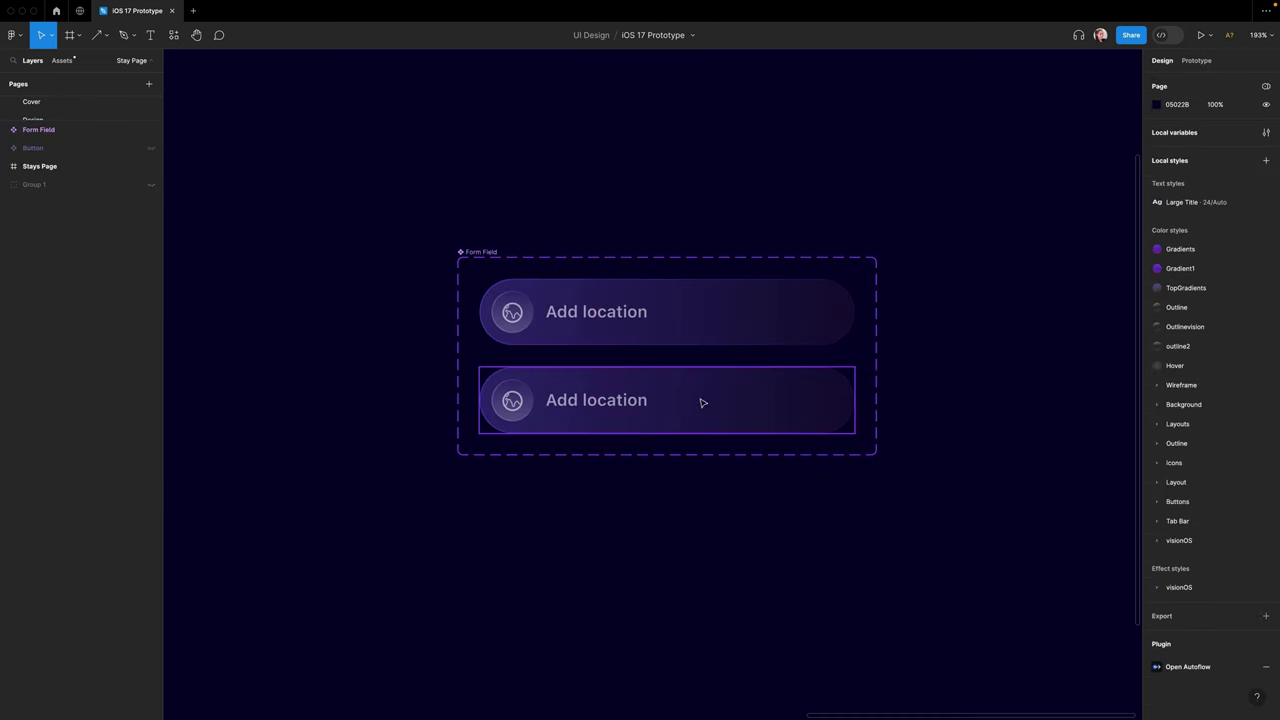
- Set the fill opacity of the globe icon in the second Form Field variant to 100%
{"action": "left_click", "coordinate": [511, 402], "text": "super"}
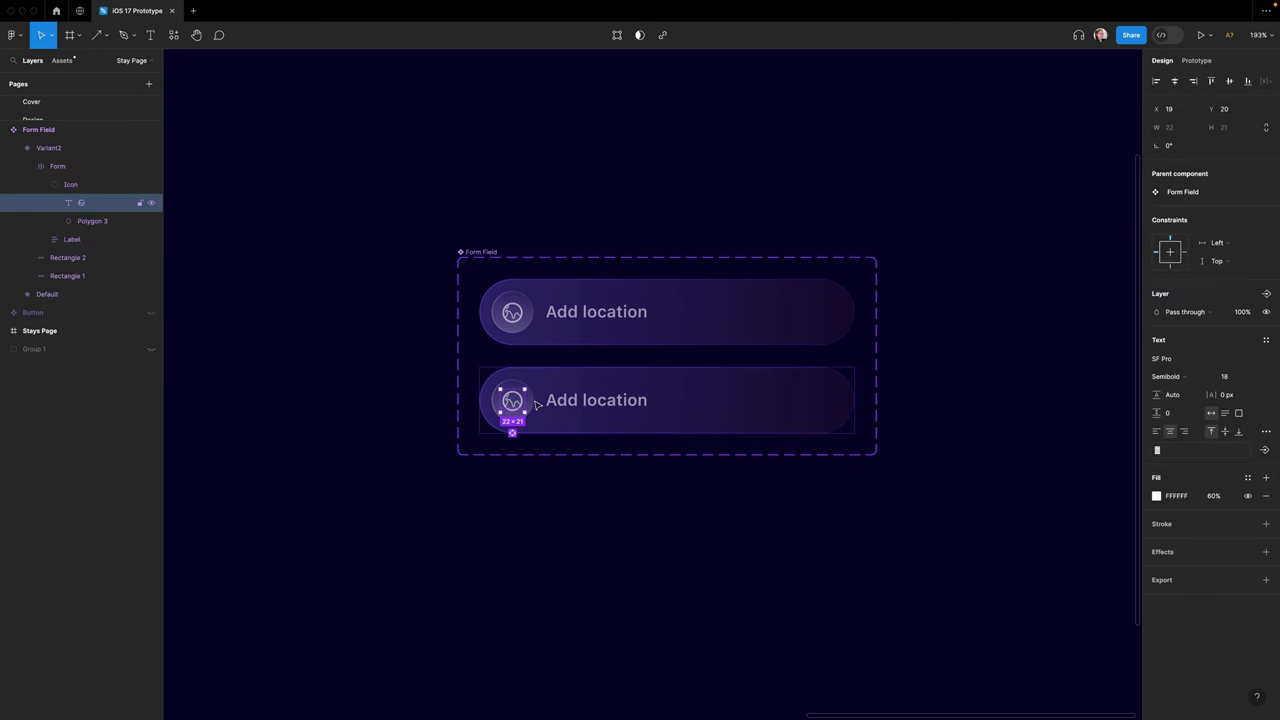
{"action": "left_click", "coordinate": [1213, 497]}
{"action": "type", "text": "100"}
{"action": "key", "text": "Return"}
- Move the second variant's blue gradient rectangle horizontally into the field and align it with the frame's right edge
{"action": "left_click", "coordinate": [80, 258]}
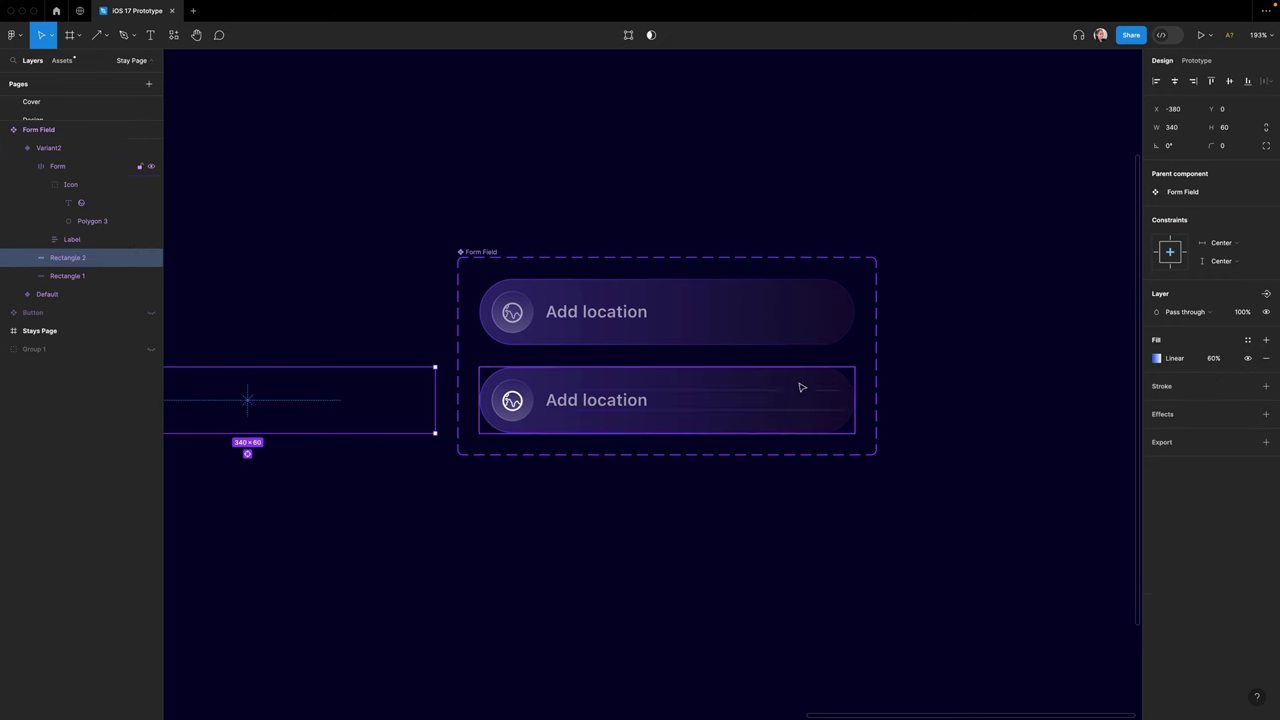
{"action": "scroll", "coordinate": [801, 387], "scroll_direction": "down", "scroll_amount": 3}
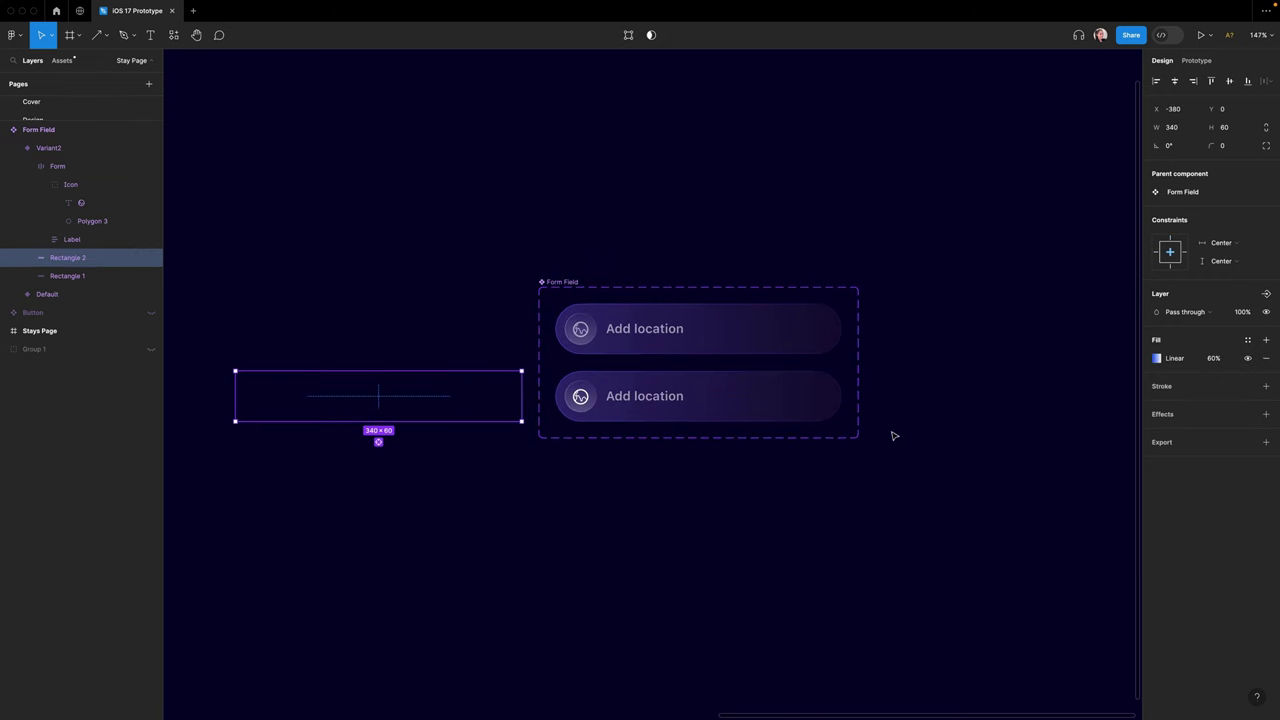
{"action": "key", "text": "shift+Right"}
{"action": "key", "text": "shift+Right"}
{"action": "key", "text": "shift+Right"}
{"action": "key", "text": "shift+Right"}
{"action": "key", "text": "shift+Right"}
{"action": "key", "text": "shift+Right"}
{"action": "key", "text": "shift+Right"}
{"action": "key", "text": "shift+Right"}
{"action": "key", "text": "shift+Right"}
{"action": "key", "text": "shift+Right"}
{"action": "key", "text": "shift+Right"}
{"action": "key", "text": "shift+Right"}
{"action": "key", "text": "shift+Right"}
{"action": "key", "text": "shift+Right"}
{"action": "key", "text": "shift+Right"}
{"action": "key", "text": "shift+Right"}
{"action": "key", "text": "shift+Right"}
{"action": "key", "text": "shift+Right"}
{"action": "key", "text": "shift+Right"}
{"action": "key", "text": "shift+Right"}
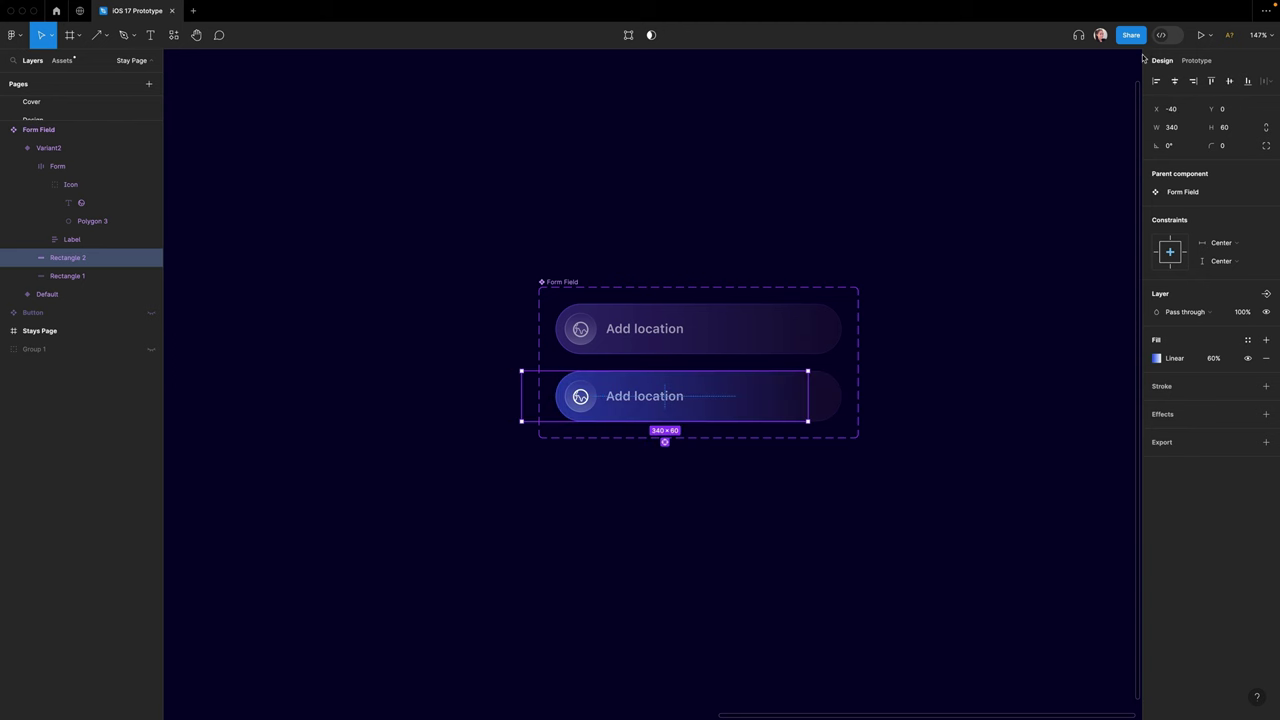
{"action": "left_click", "coordinate": [1192, 86]}
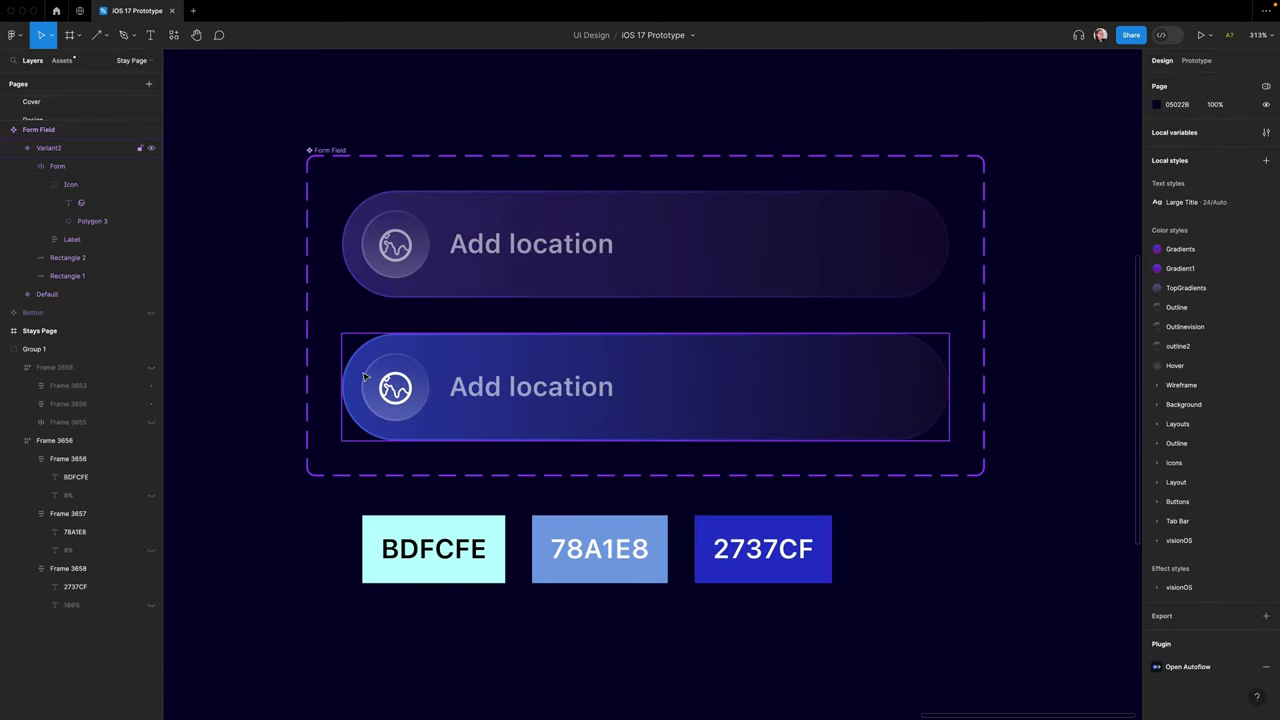
- Remove the fill of the circle behind the second variant's globe icon and set its stroke position to Center
{"action": "left_click", "coordinate": [418, 369]}
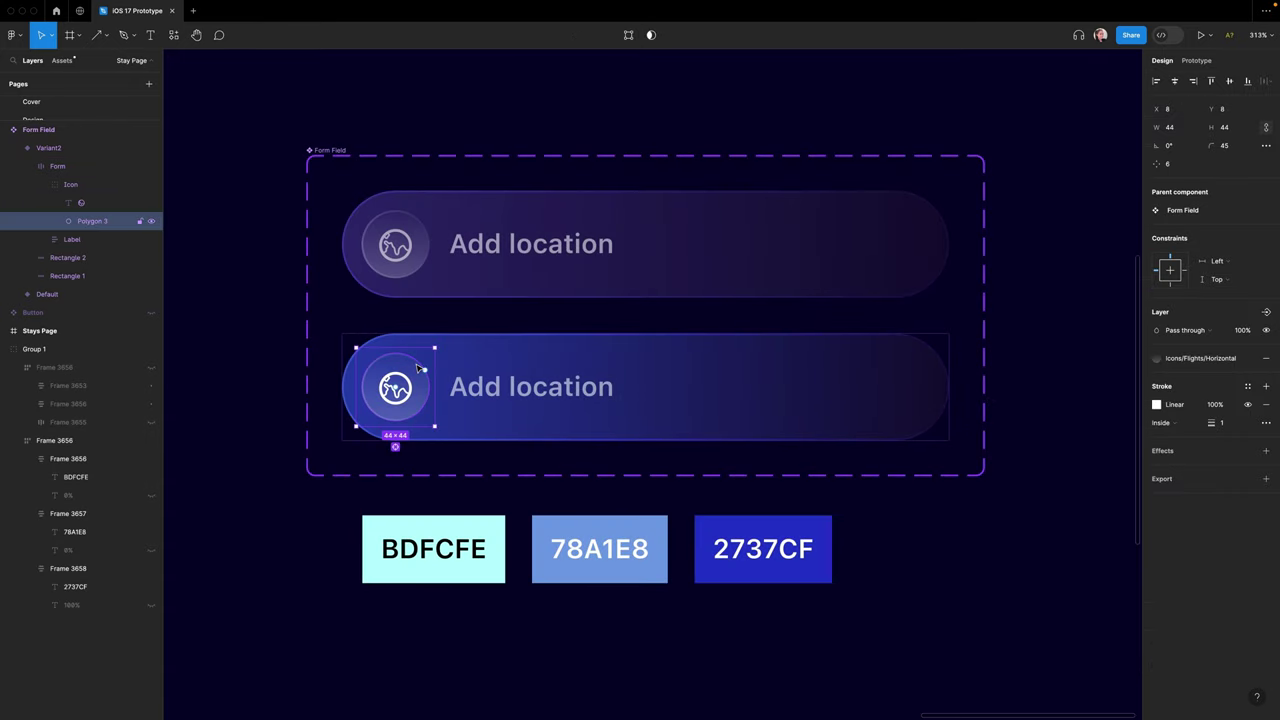
{"action": "left_click", "coordinate": [1265, 360]}
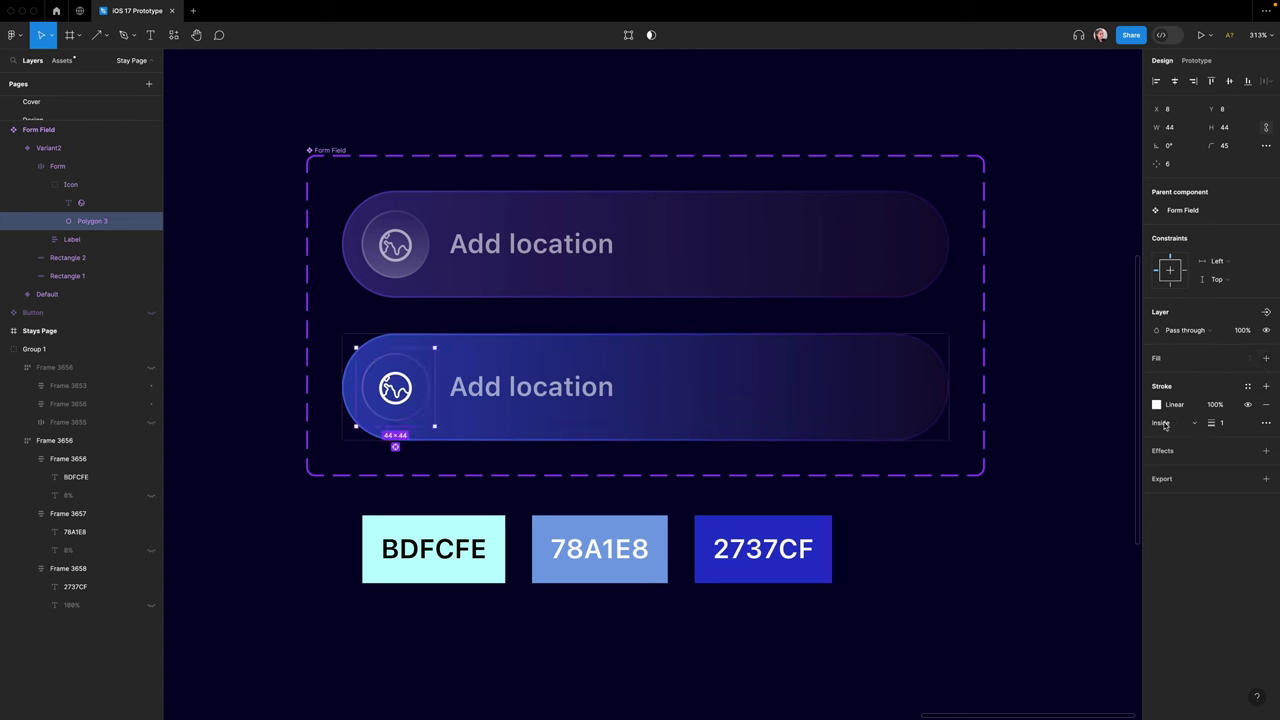
{"action": "left_click", "coordinate": [1164, 424]}
{"action": "left_click", "coordinate": [1173, 408]}
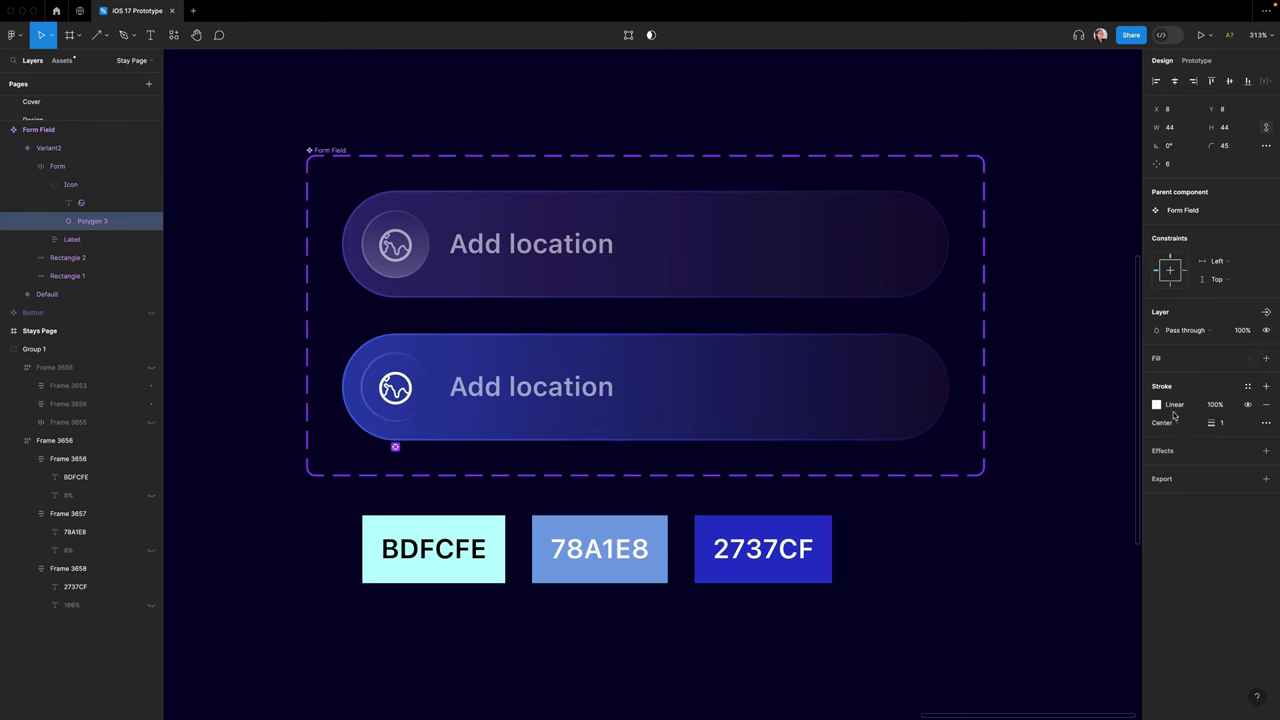
- Reorient the linear stroke gradient of the second variant's icon circle so it runs vertically from top to bottom
{"action": "left_click", "coordinate": [1157, 404]}
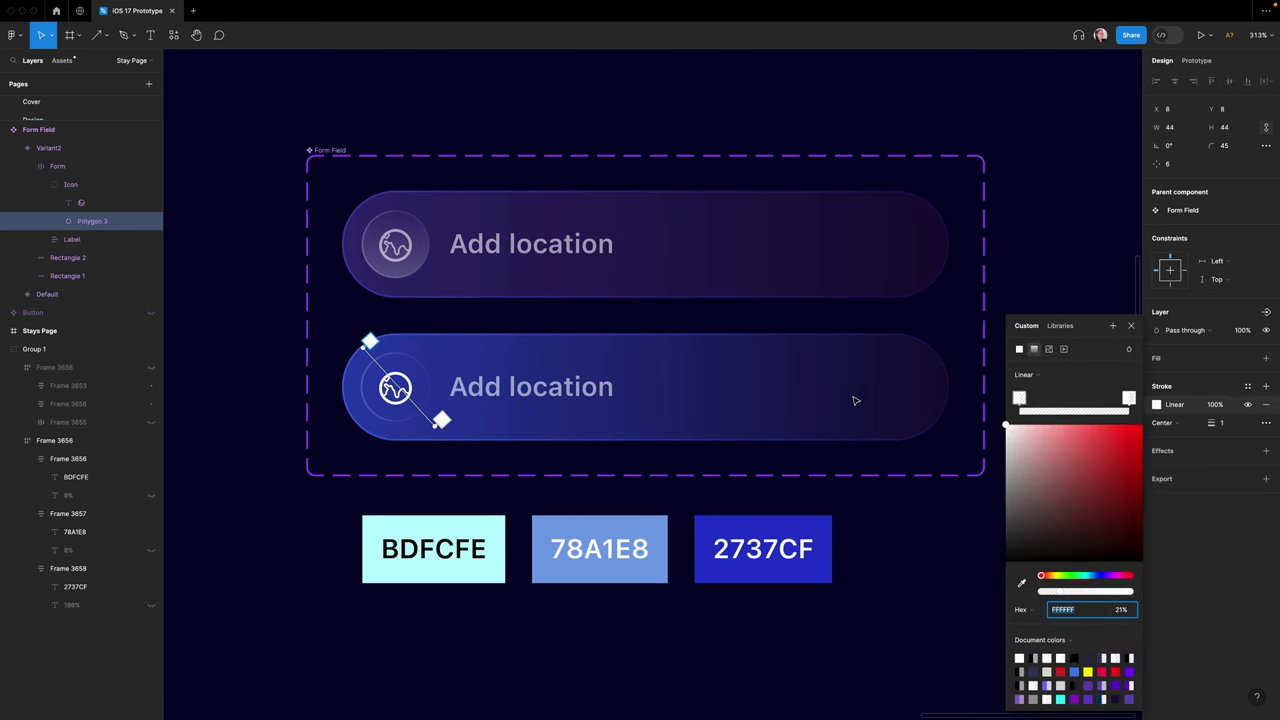
{"action": "left_click_drag", "start_coordinate": [369, 342], "coordinate": [414, 345]}
{"action": "left_click_drag", "start_coordinate": [435, 427], "coordinate": [406, 429]}
{"action": "scroll", "coordinate": [500, 383], "scroll_direction": "down", "scroll_amount": 5}
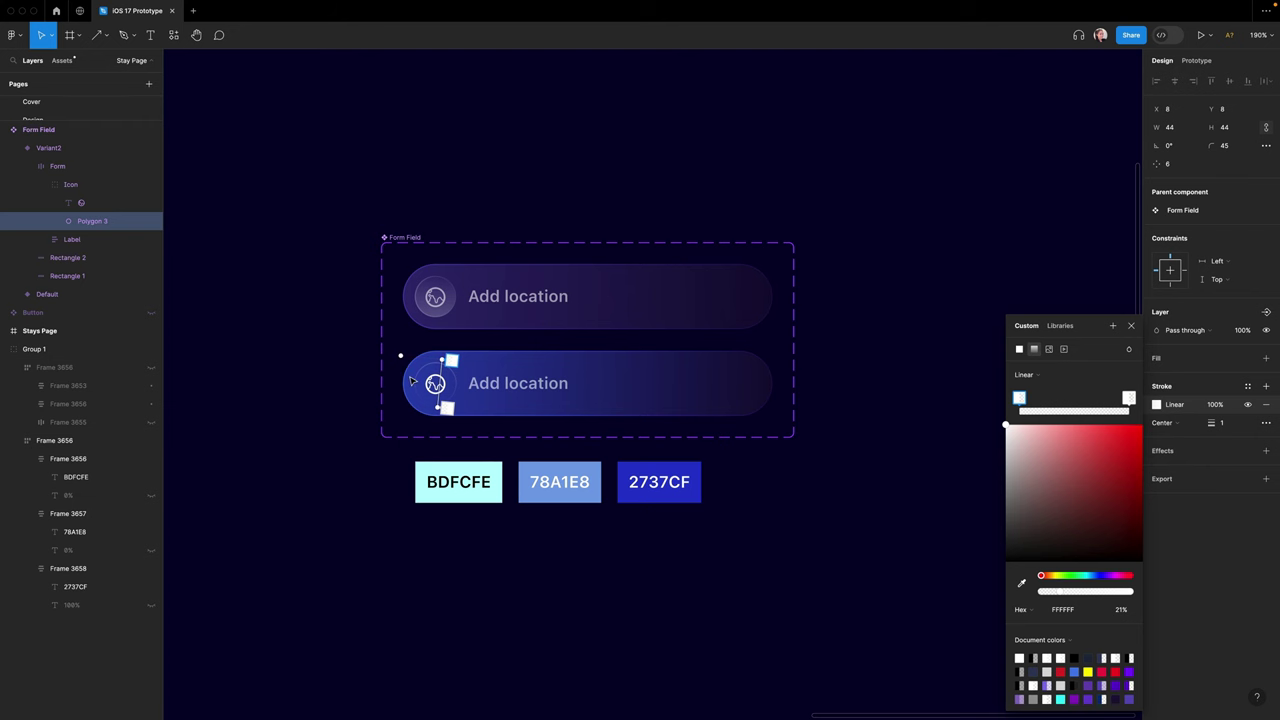
{"action": "scroll", "coordinate": [412, 381], "scroll_direction": "up", "scroll_amount": 5}
{"action": "scroll", "coordinate": [412, 381], "scroll_direction": "up", "scroll_amount": 1}
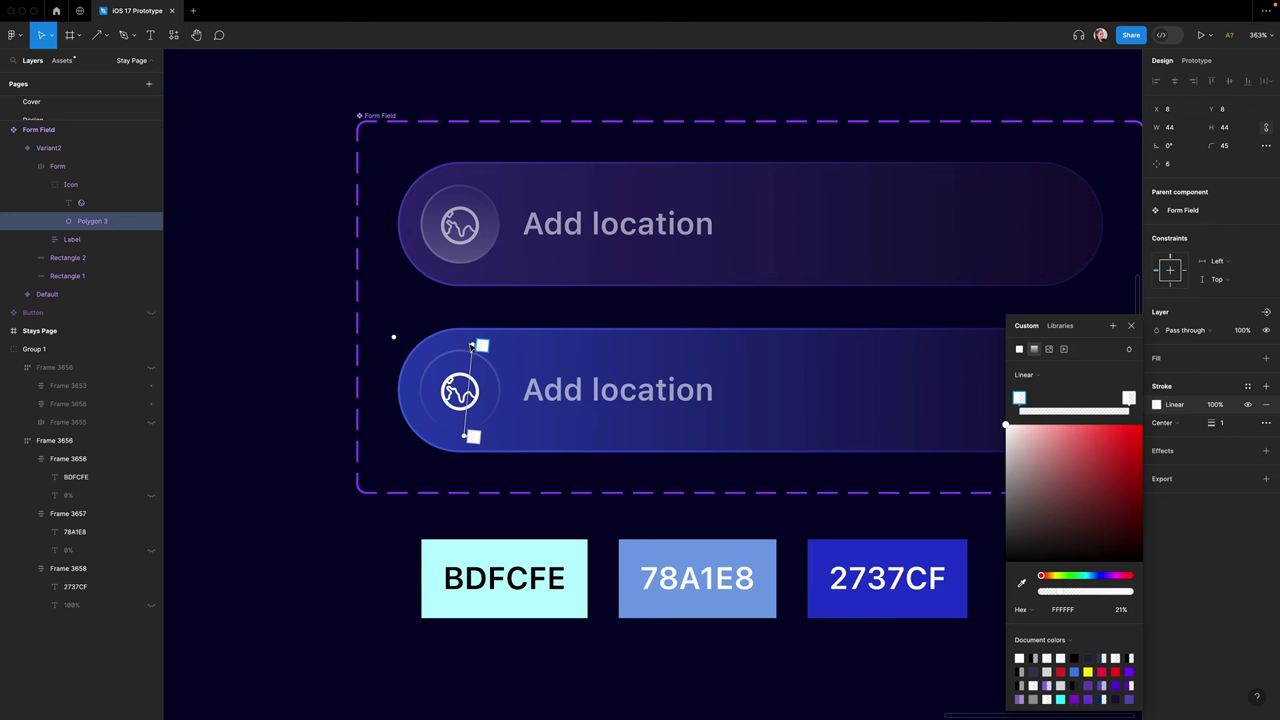
{"action": "left_click_drag", "start_coordinate": [471, 345], "coordinate": [464, 340]}
- Set the top stop of the circle's stroke gradient to the sampled colour BDFCFE at 0% opacity
{"action": "left_click", "coordinate": [1021, 583]}
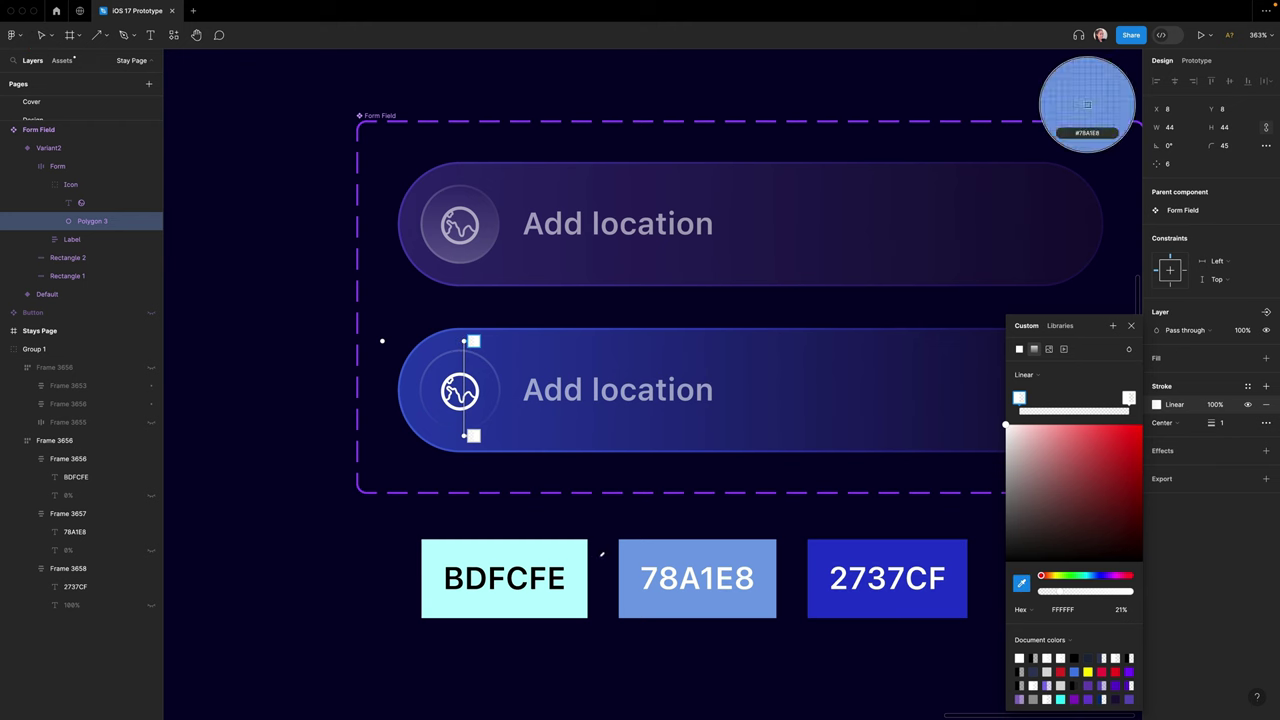
{"action": "left_click", "coordinate": [561, 549]}
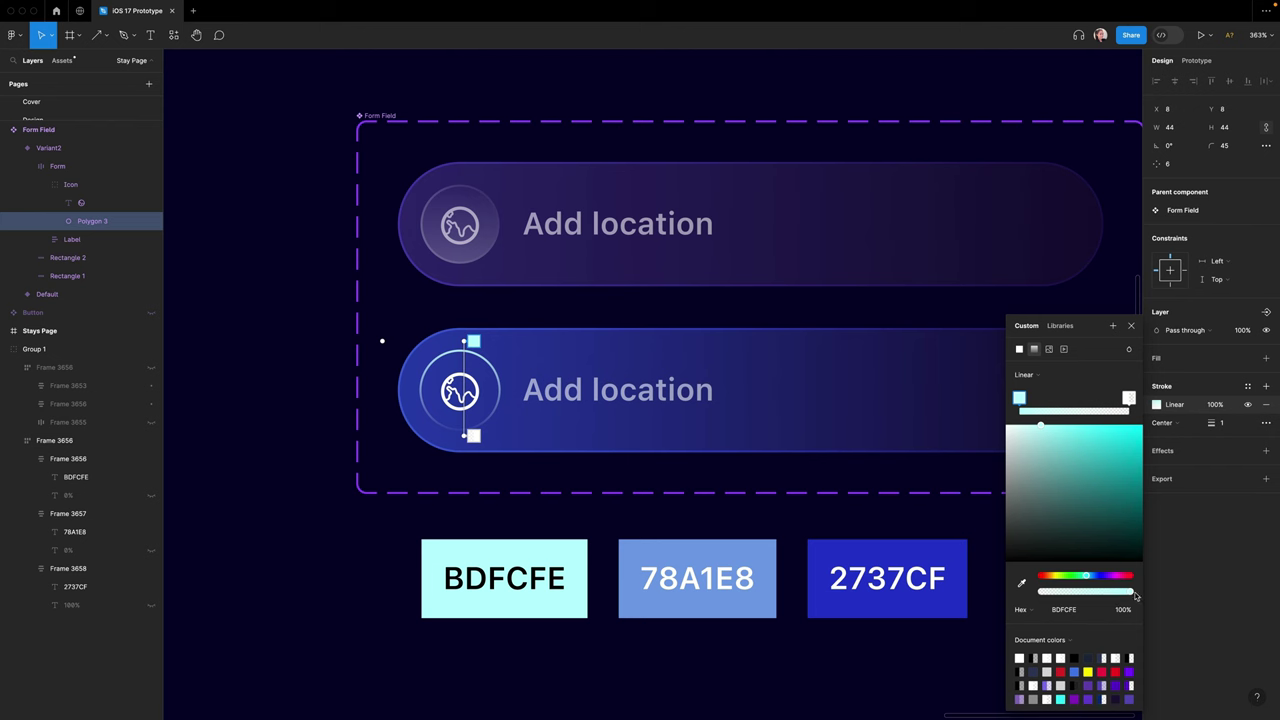
{"action": "left_click_drag", "start_coordinate": [1068, 596], "coordinate": [1039, 592]}
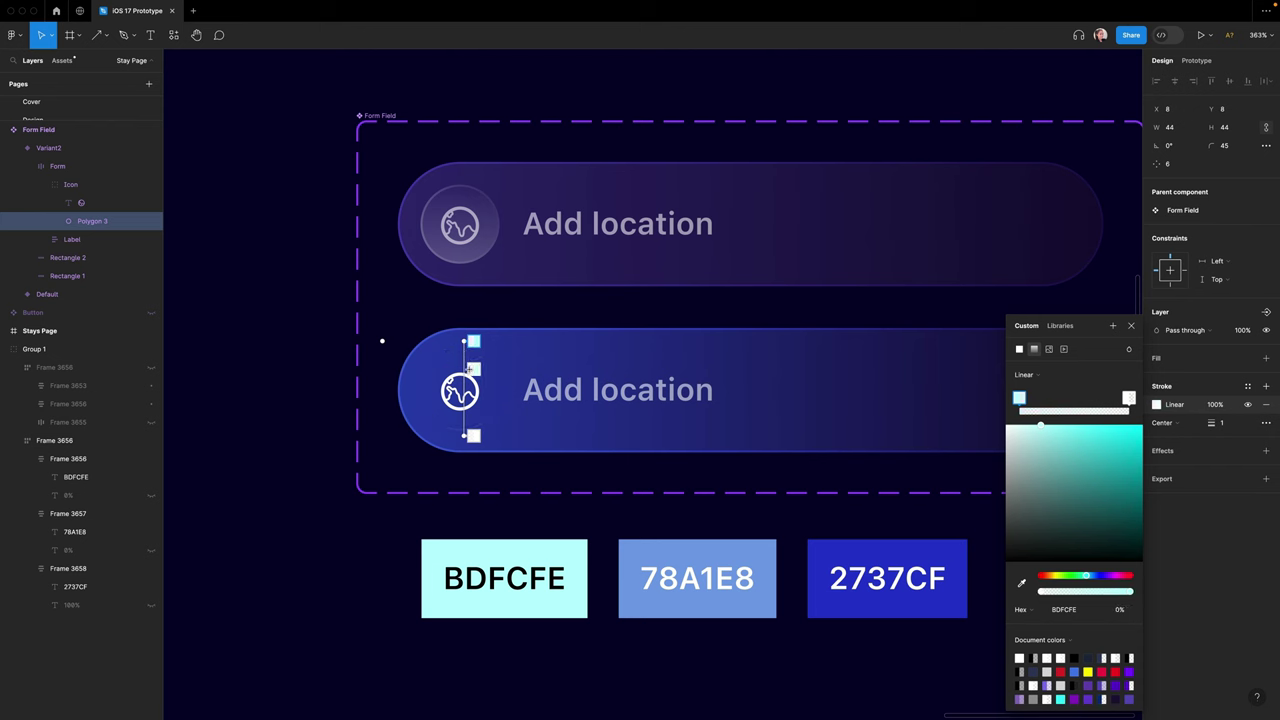
- Add a stroke gradient stop in the circle's upper part, coloured with the sampled blue 78A1E8 at 0% opacity
{"action": "left_click", "coordinate": [472, 369]}
{"action": "left_click", "coordinate": [1021, 583]}
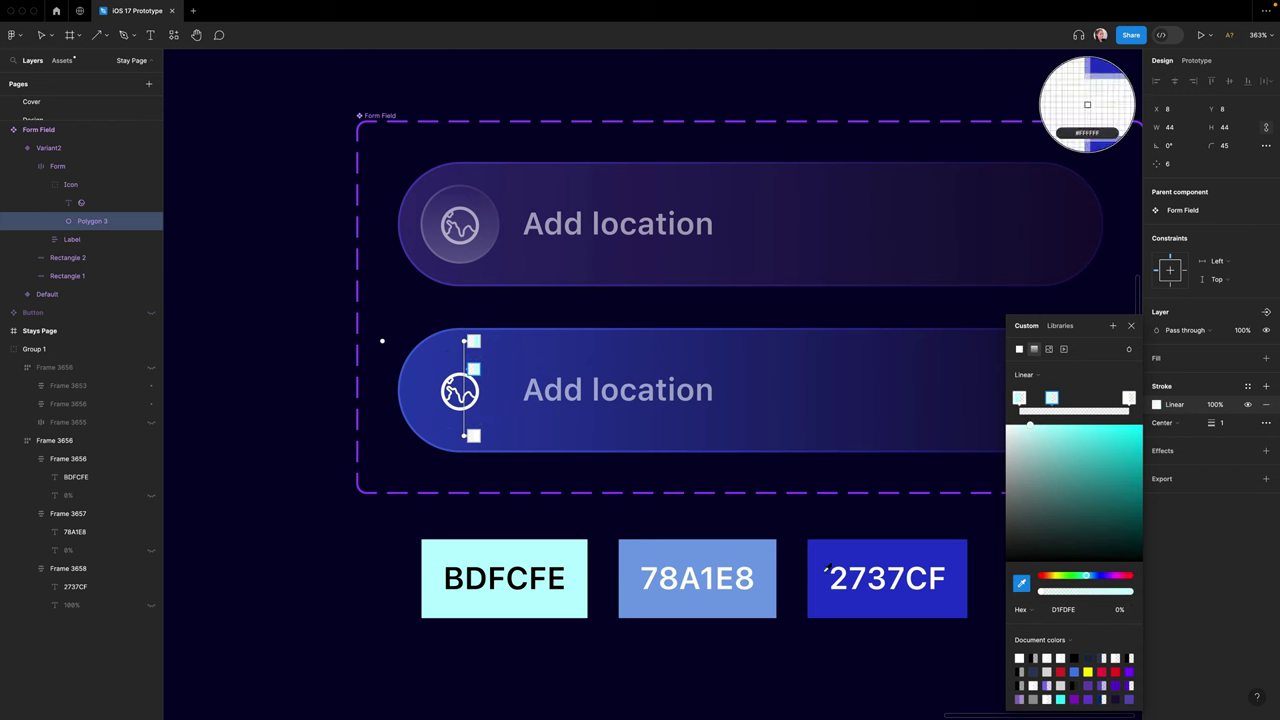
{"action": "left_click", "coordinate": [757, 553]}
{"action": "left_click_drag", "start_coordinate": [1130, 594], "coordinate": [1039, 593]}
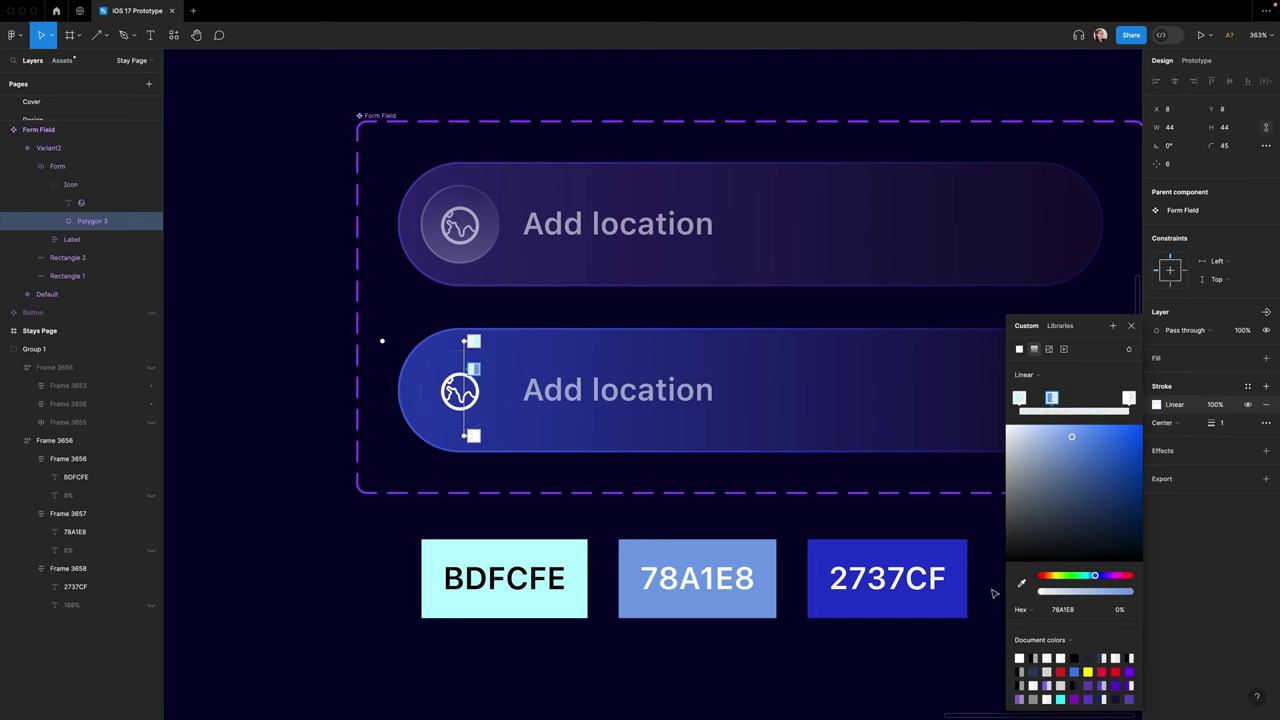
- Add a stroke gradient stop in the circle's lower part, coloured with the sampled blue 2737CF at 0% opacity
{"action": "left_click", "coordinate": [470, 412]}
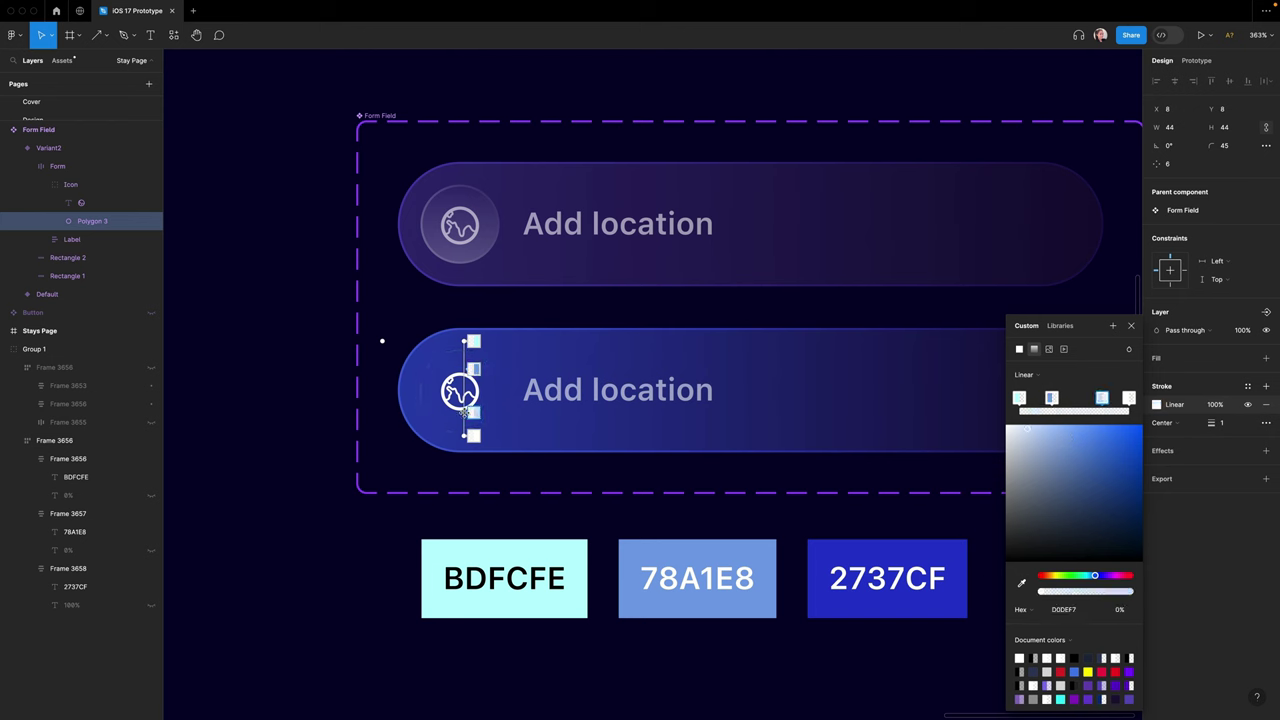
{"action": "left_click", "coordinate": [1021, 583]}
{"action": "left_click", "coordinate": [961, 548]}
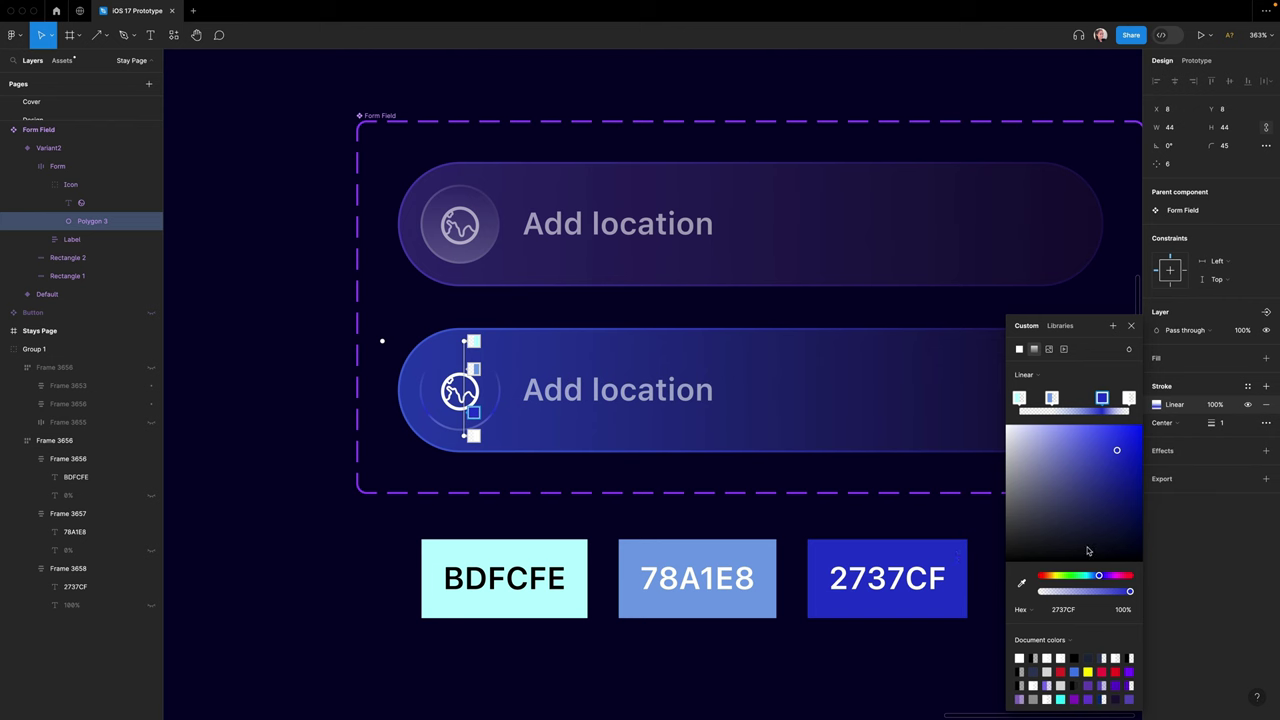
{"action": "left_click_drag", "start_coordinate": [1129, 591], "coordinate": [989, 598]}
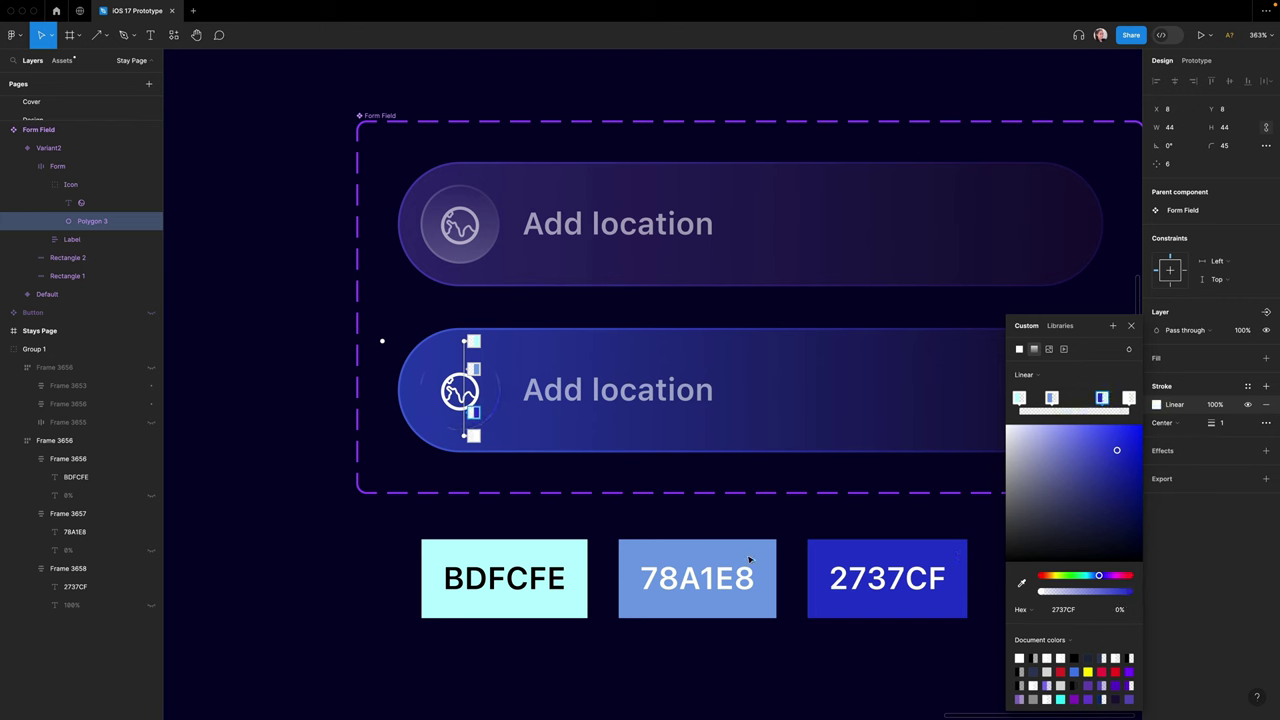
- Set the bottom stroke gradient stop to the sampled BDFCFE at 100% opacity and lower the gradient's start point slightly
{"action": "left_click", "coordinate": [473, 436]}
{"action": "left_click", "coordinate": [1021, 583]}
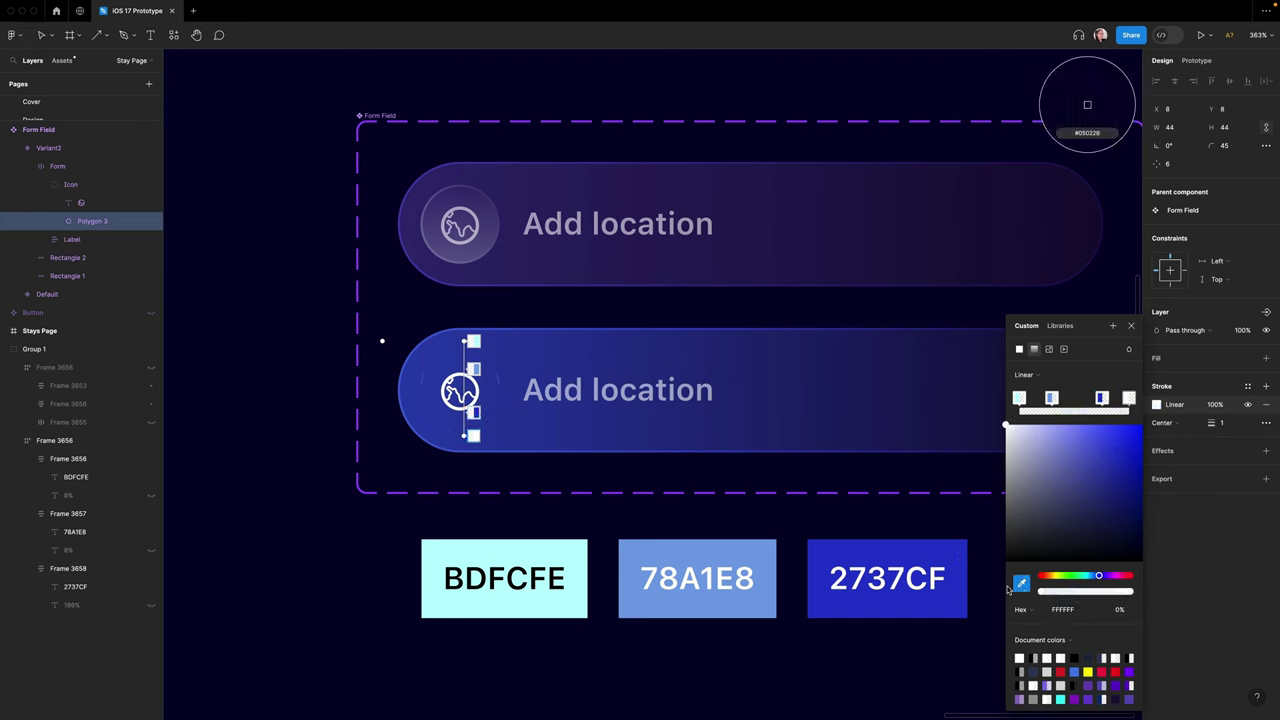
{"action": "left_click", "coordinate": [542, 550]}
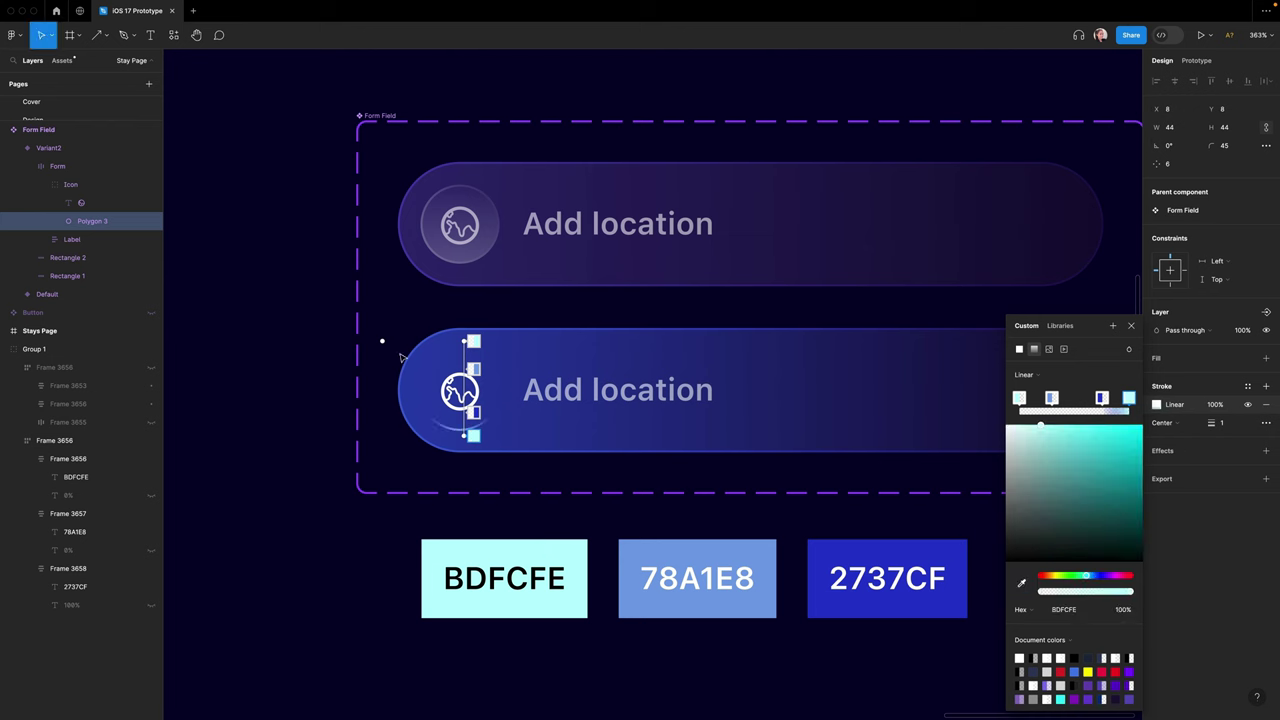
{"action": "left_click_drag", "start_coordinate": [463, 342], "coordinate": [465, 356]}
{"action": "key", "text": "Escape"}
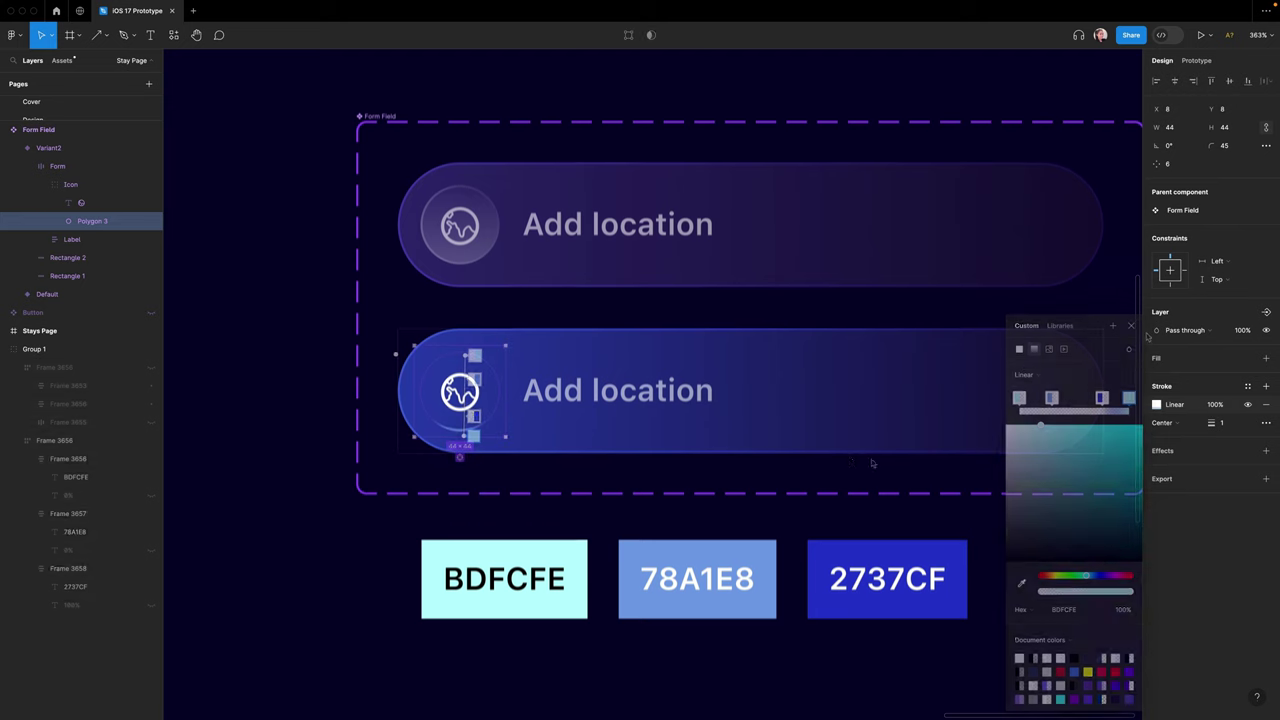
- Add a second stroke in 000000 at 100% opacity to the icon circle
{"action": "left_click", "coordinate": [1267, 387]}
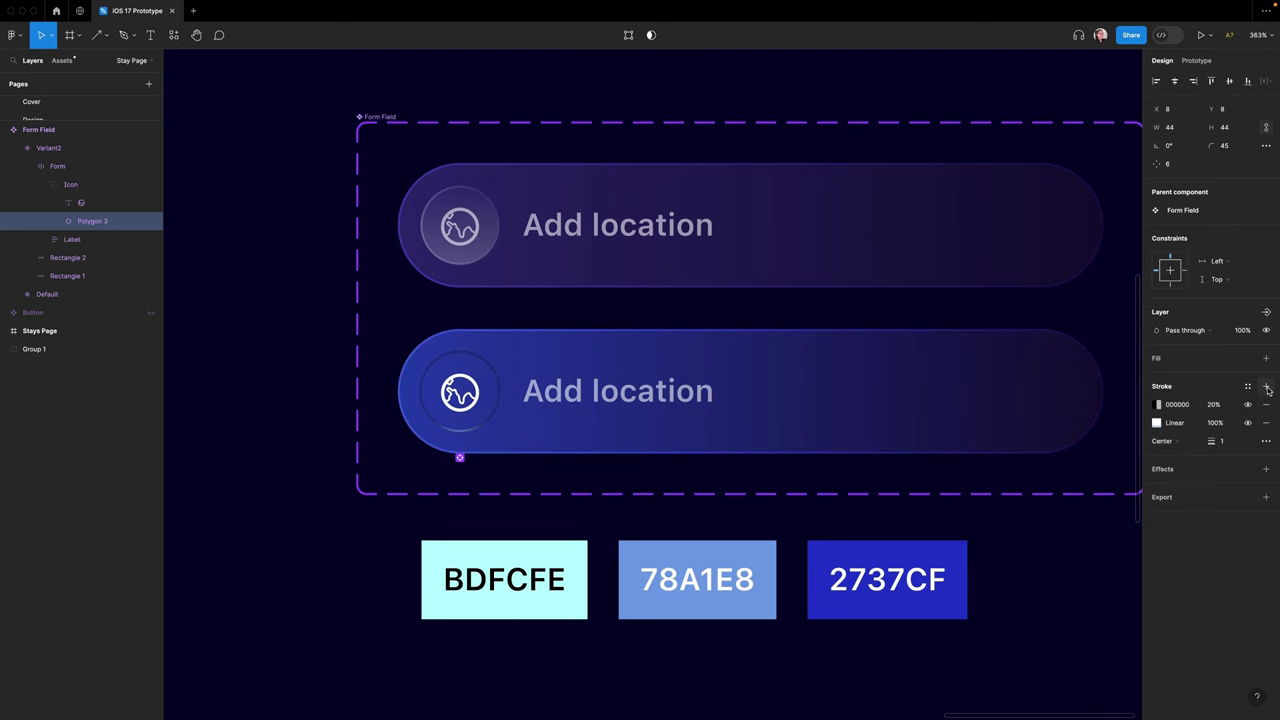
{"action": "left_click", "coordinate": [1213, 405]}
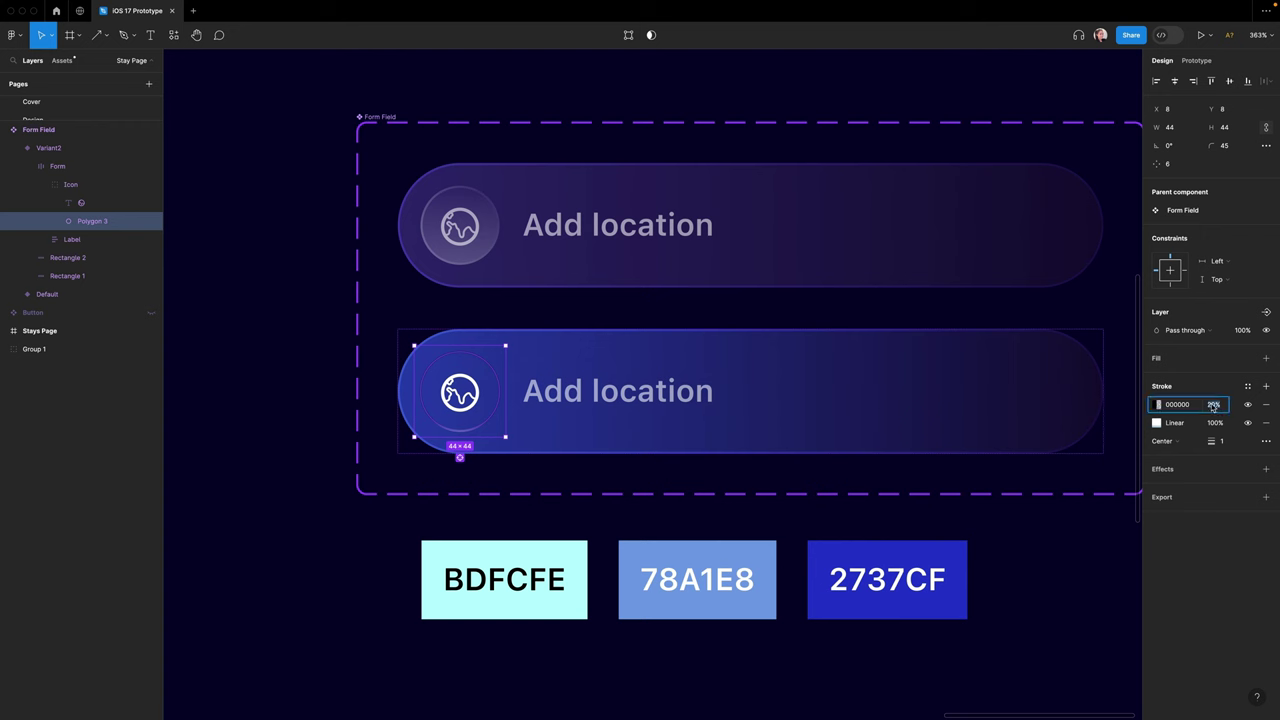
{"action": "type", "text": "100"}
{"action": "key", "text": "Return"}
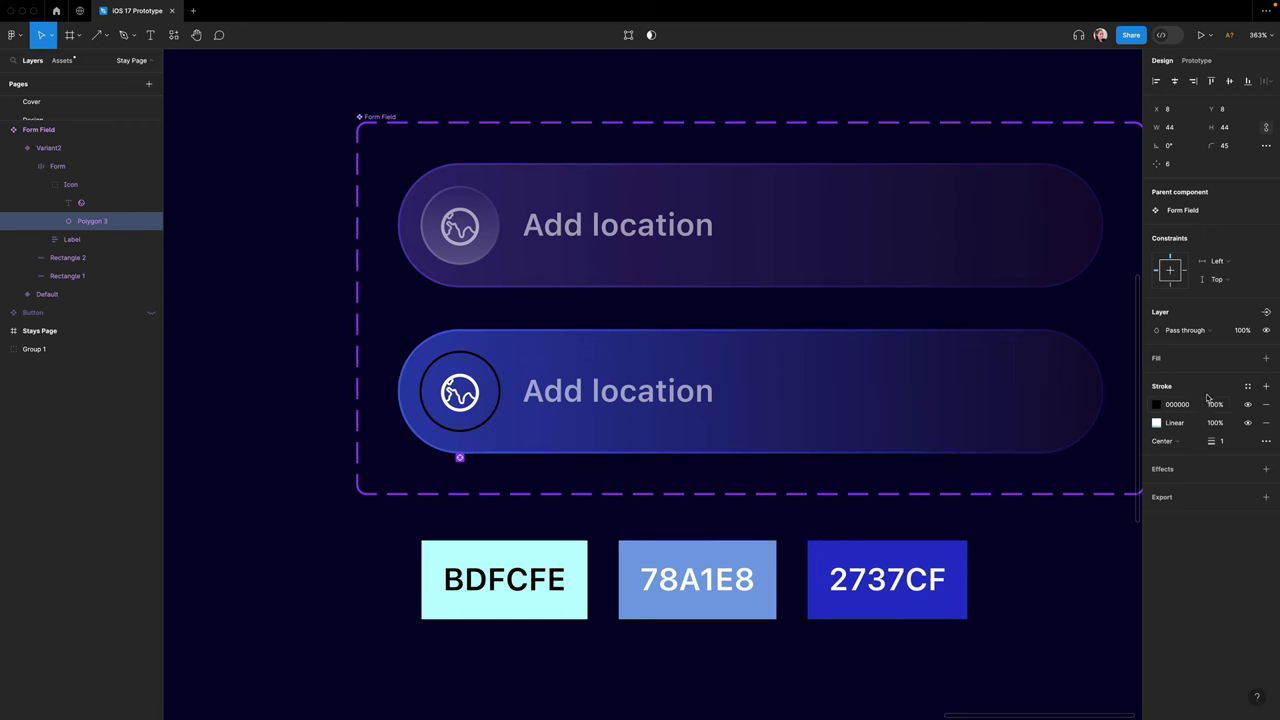
- Change the black stroke to a vertical linear gradient fading to 0% in the circle's upper part, and select its top stop
{"action": "left_click", "coordinate": [1157, 404]}
{"action": "left_click", "coordinate": [1035, 413]}
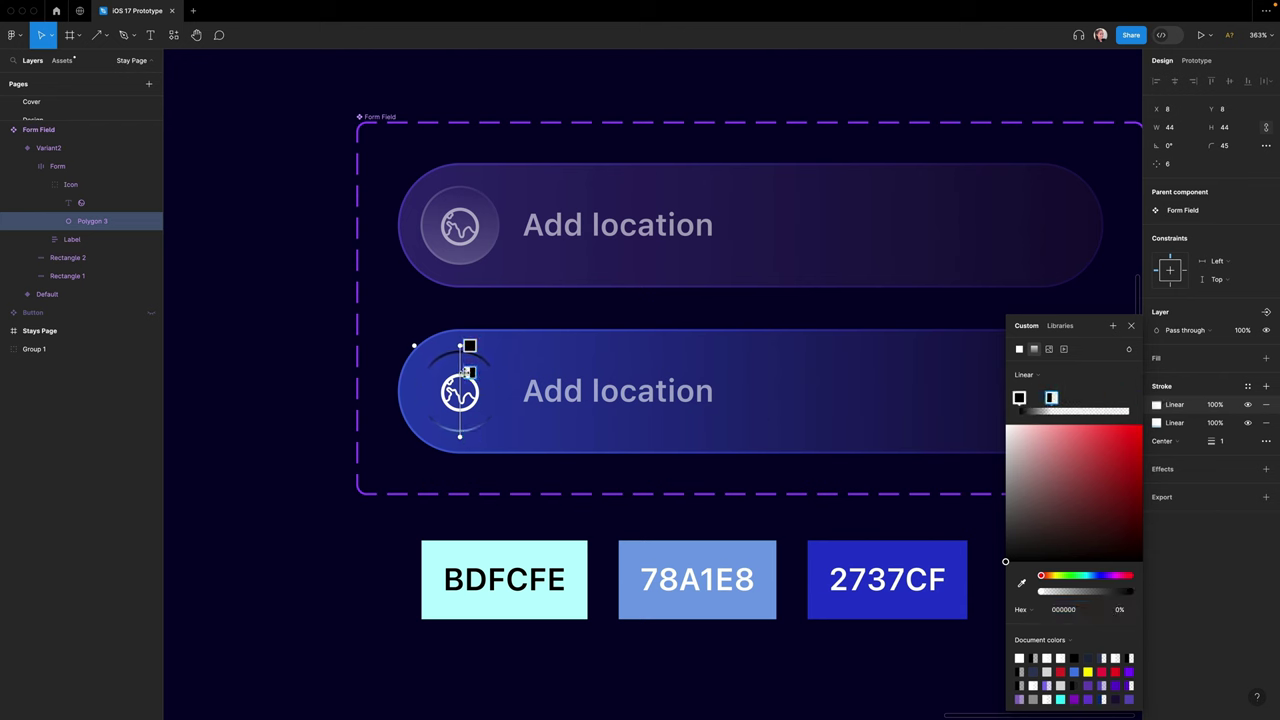
{"action": "left_click", "coordinate": [470, 346]}
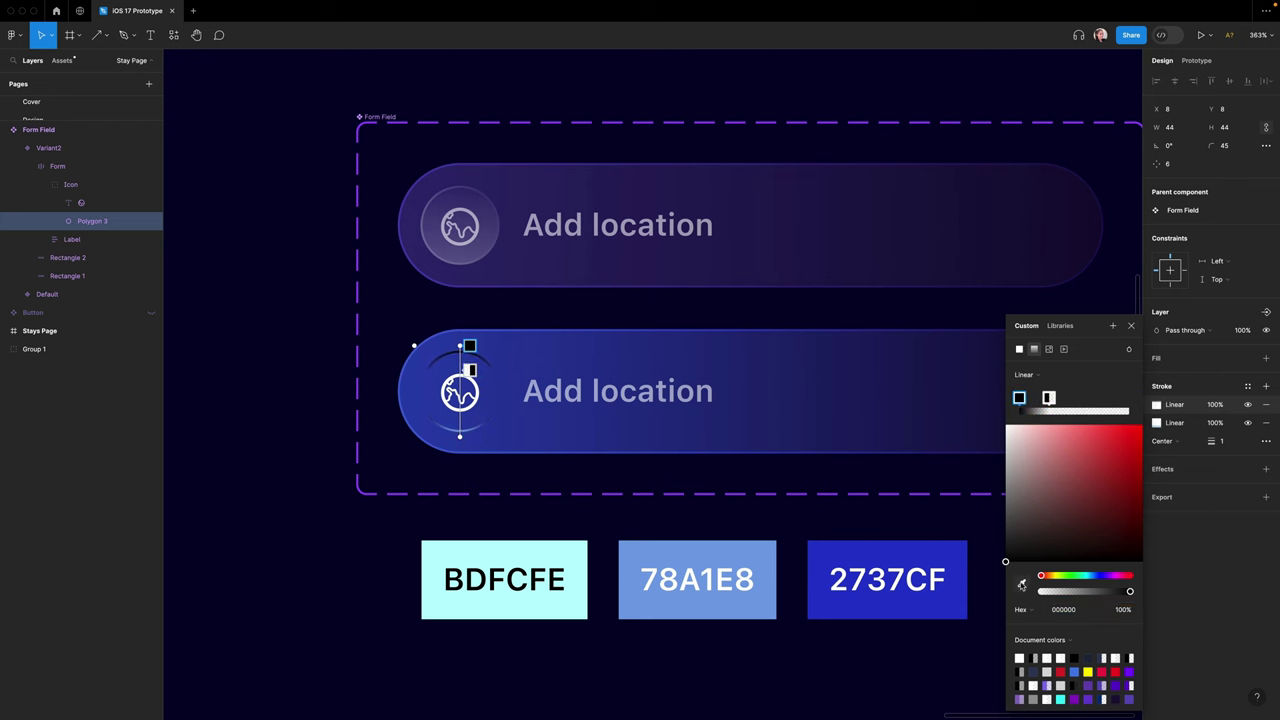
- Set the first stop of Polygon 3's first stroke gradient to the BDFCFE swatch color at 15% opacity
{"action": "left_click", "coordinate": [1021, 583]}
{"action": "left_click", "coordinate": [566, 562]}
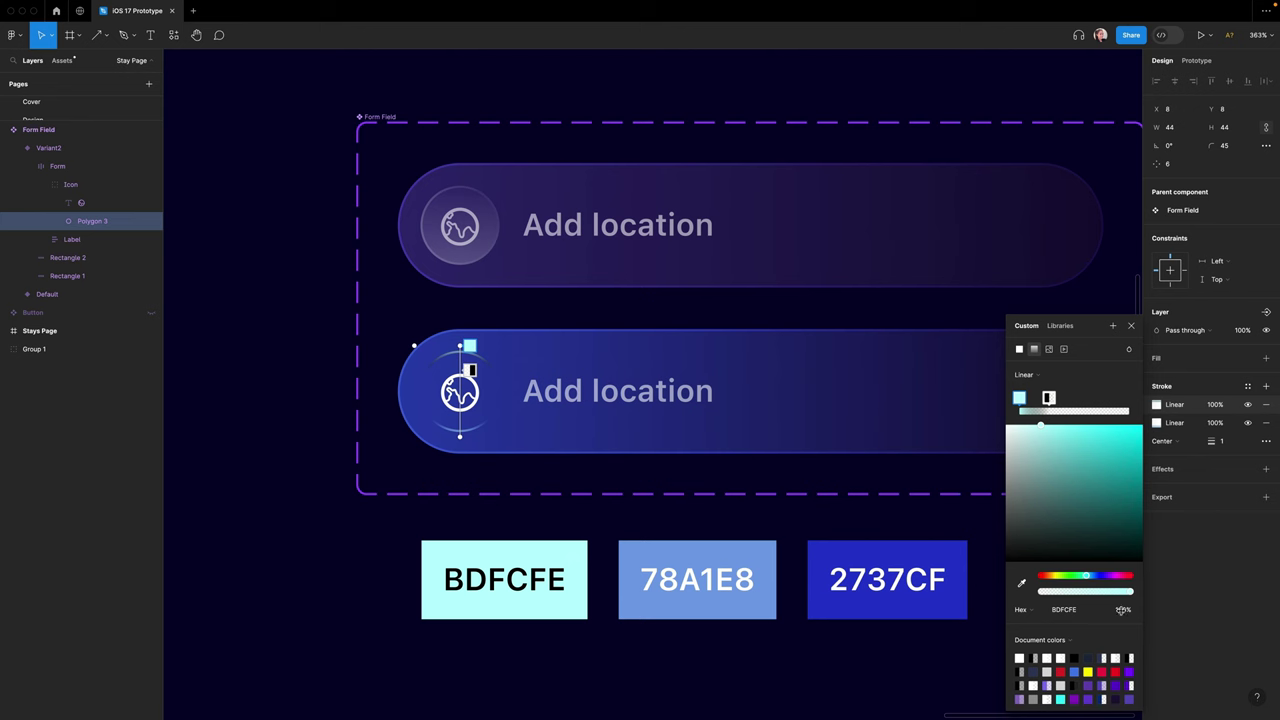
{"action": "left_click", "coordinate": [1120, 609]}
{"action": "type", "text": "15"}
{"action": "key", "text": "Return"}
- Change the second stop of Polygon 3's first stroke gradient to FFFFFF at 0% opacity
{"action": "left_click", "coordinate": [470, 370]}
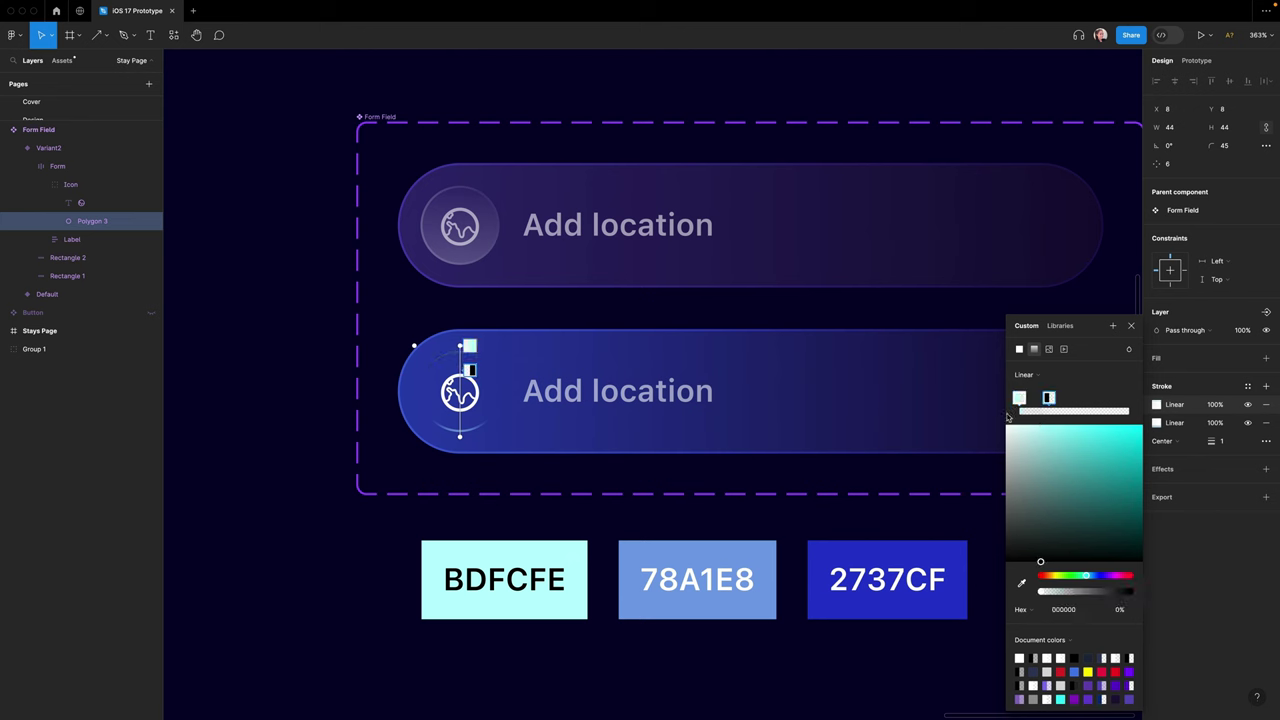
{"action": "left_click_drag", "start_coordinate": [1024, 441], "coordinate": [960, 399]}
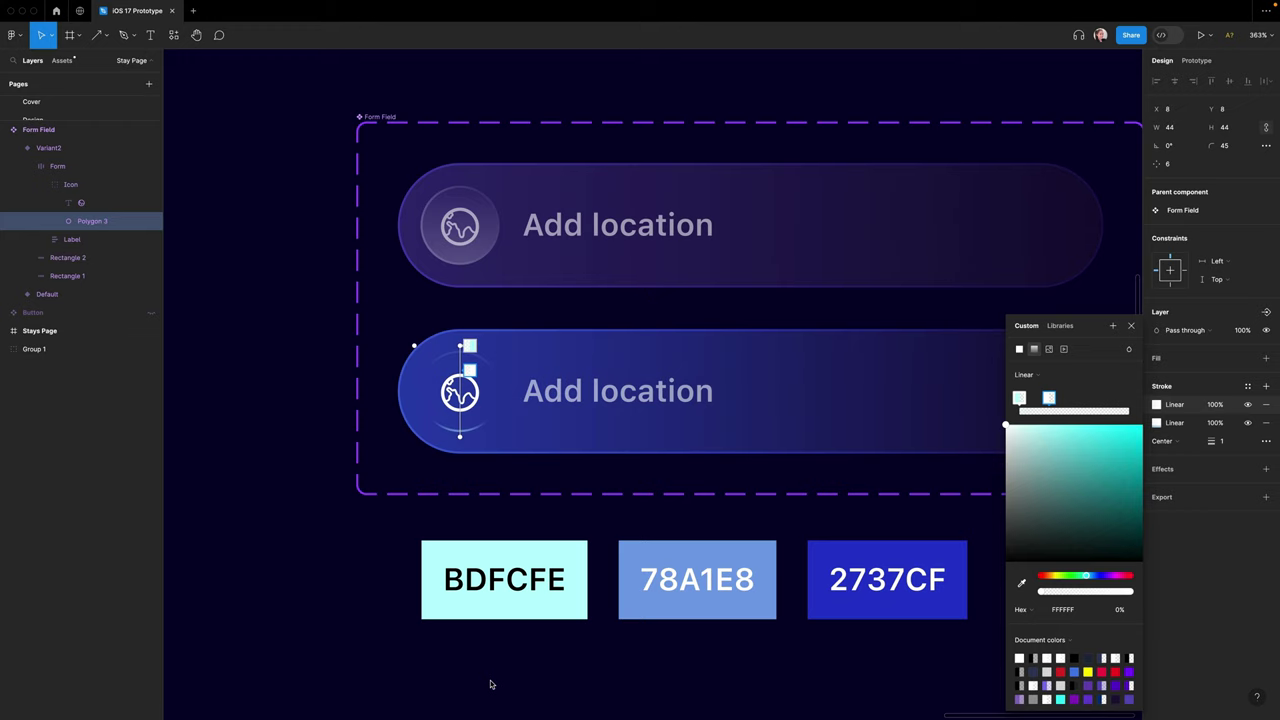
{"action": "key", "text": "Escape"}
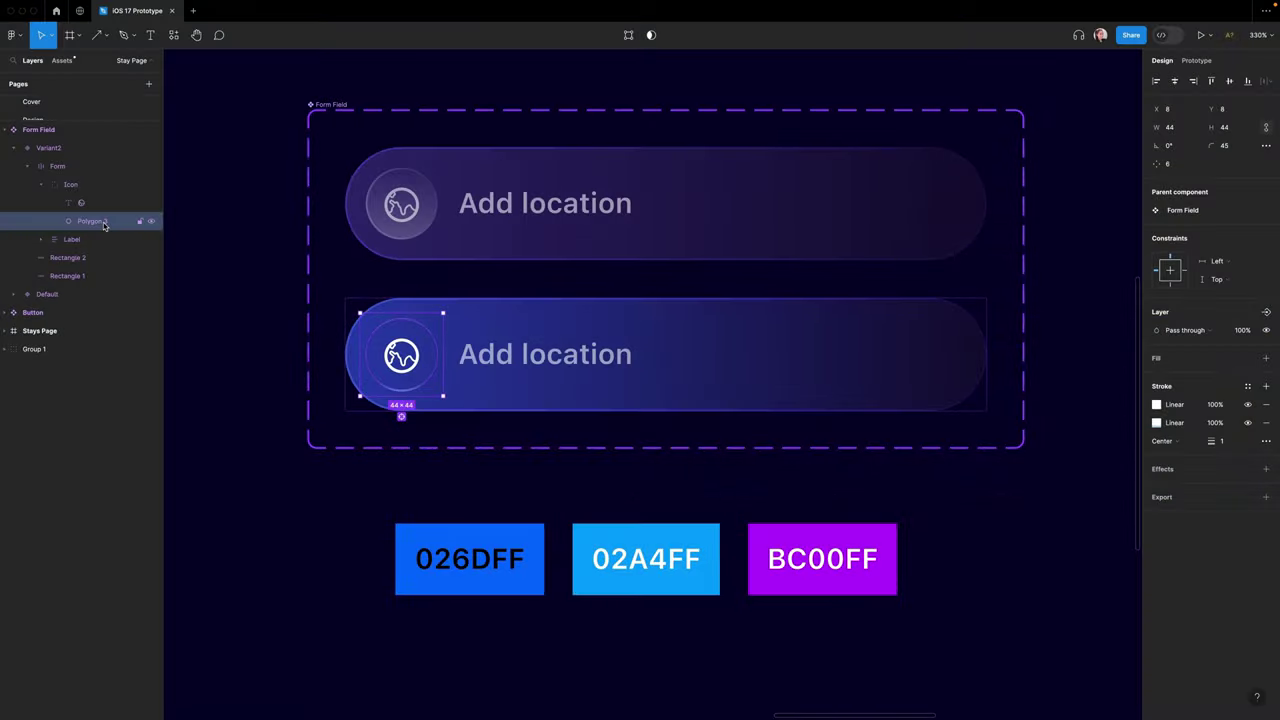
- Duplicate Polygon 3 inside the Icon group and give the copy a fill at 70% opacity
{"action": "key", "text": "ctrl+d"}
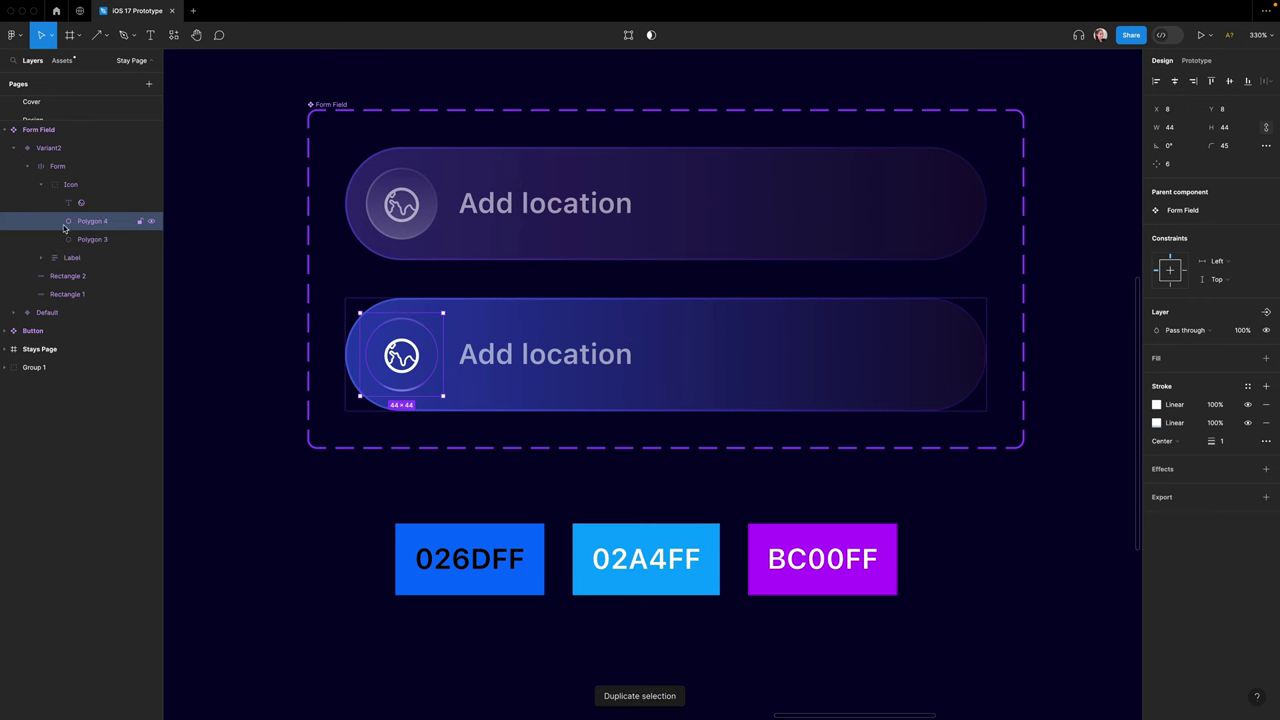
{"action": "left_click", "coordinate": [1266, 359]}
{"action": "left_click", "coordinate": [1215, 376]}
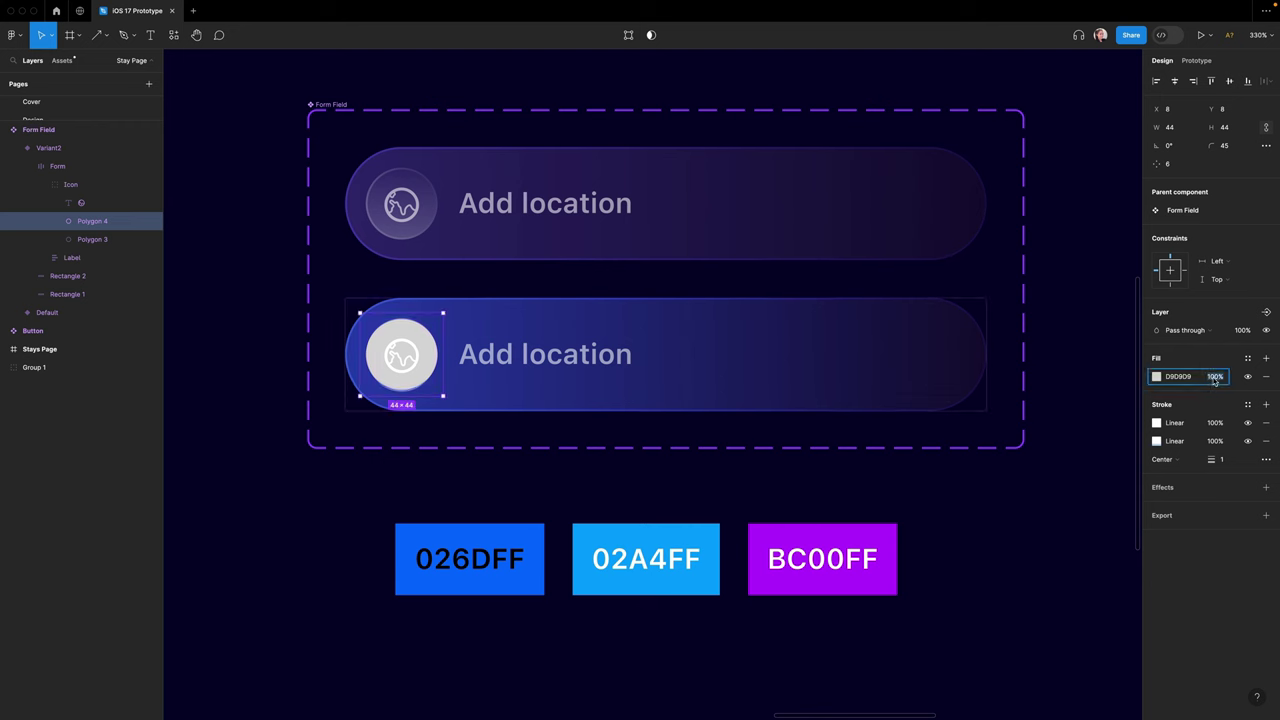
{"action": "type", "text": "70"}
{"action": "key", "text": "Return"}
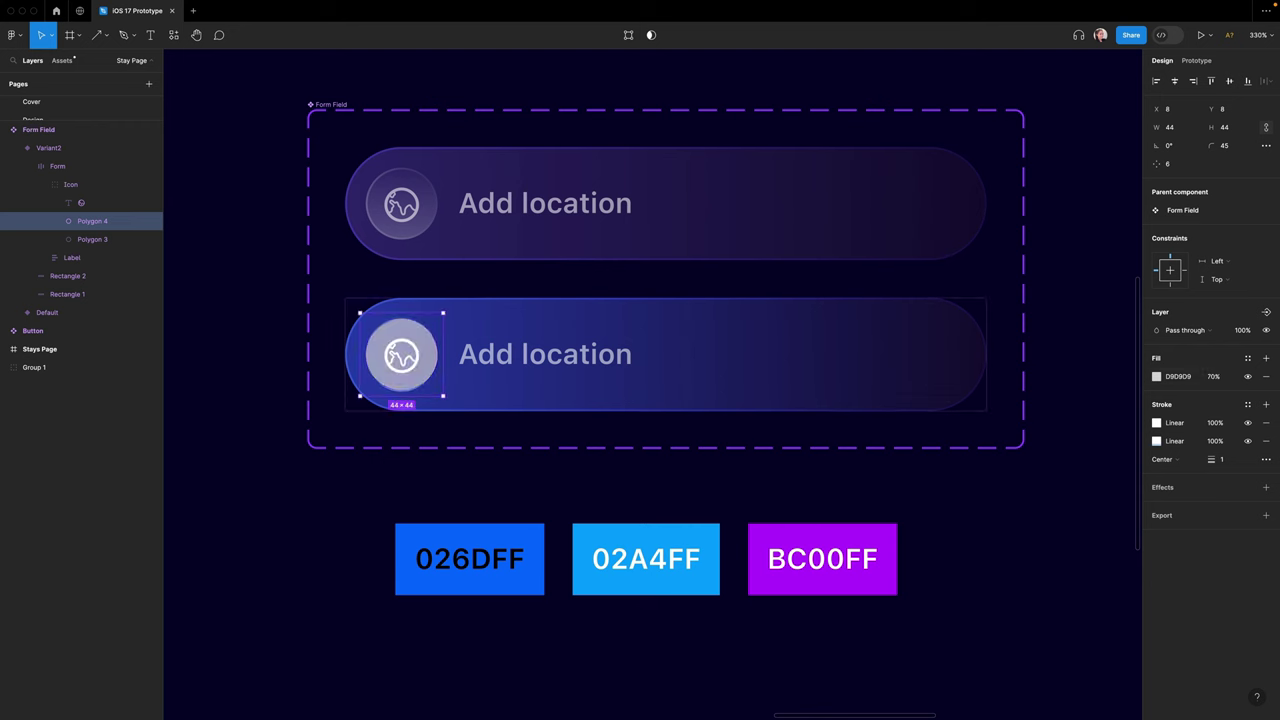
- Convert the duplicated circle's fill to a linear gradient and add a third color stop in the middle
{"action": "left_click", "coordinate": [1157, 377]}
{"action": "left_click", "coordinate": [1035, 402]}
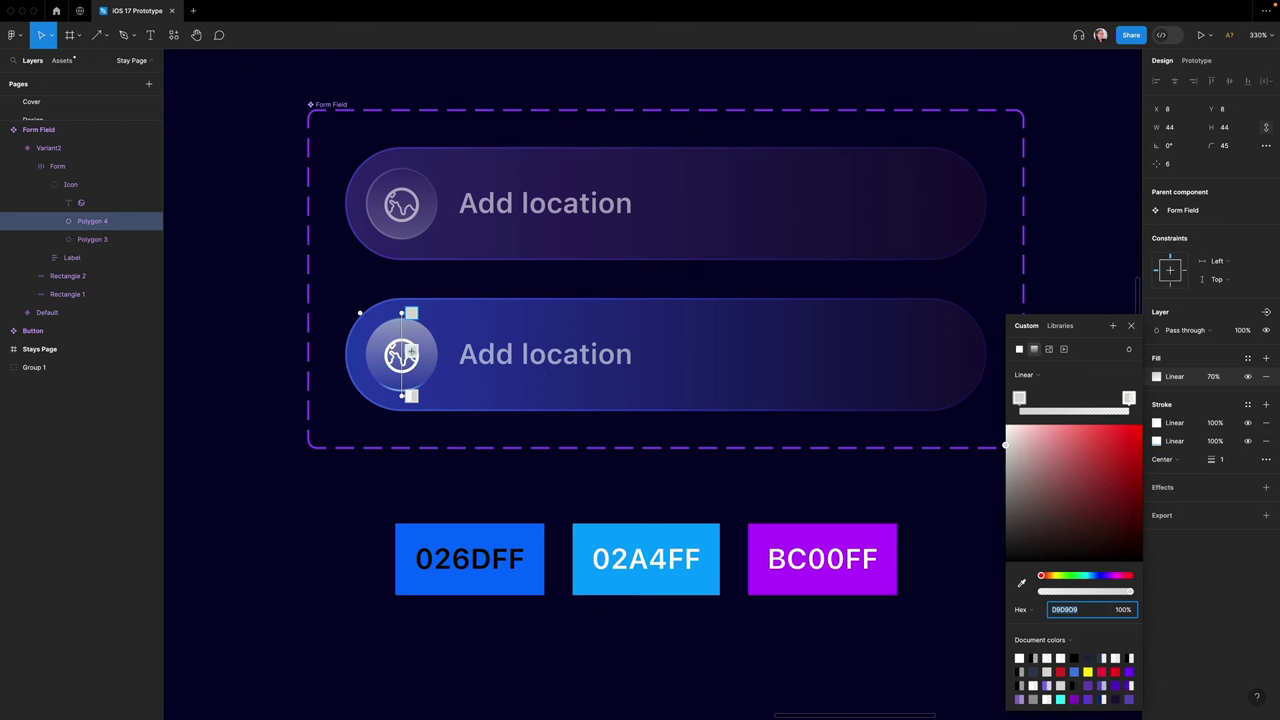
{"action": "left_click", "coordinate": [410, 352]}
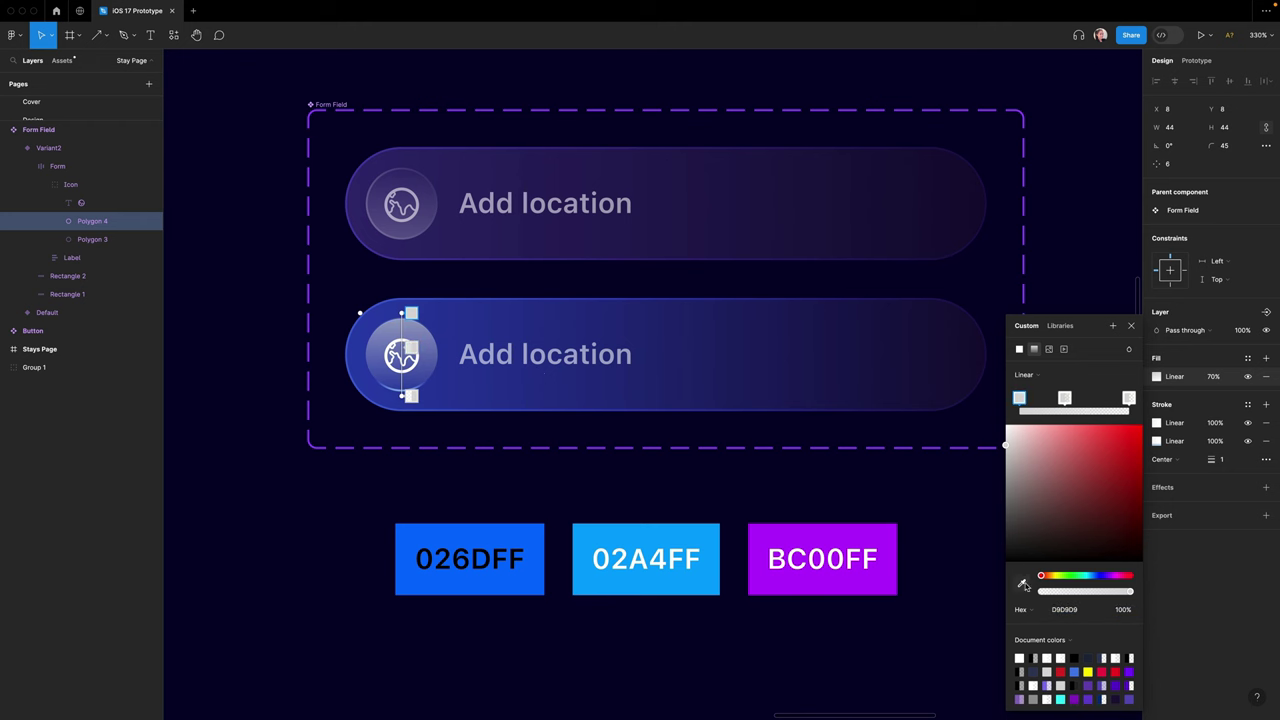
- Set the first stop of the circle's fill gradient to the 026DFF swatch color with reduced opacity
{"action": "left_click", "coordinate": [1022, 585]}
{"action": "left_click", "coordinate": [537, 530]}
{"action": "left_click", "coordinate": [1123, 611]}
{"action": "type", "text": "1"}
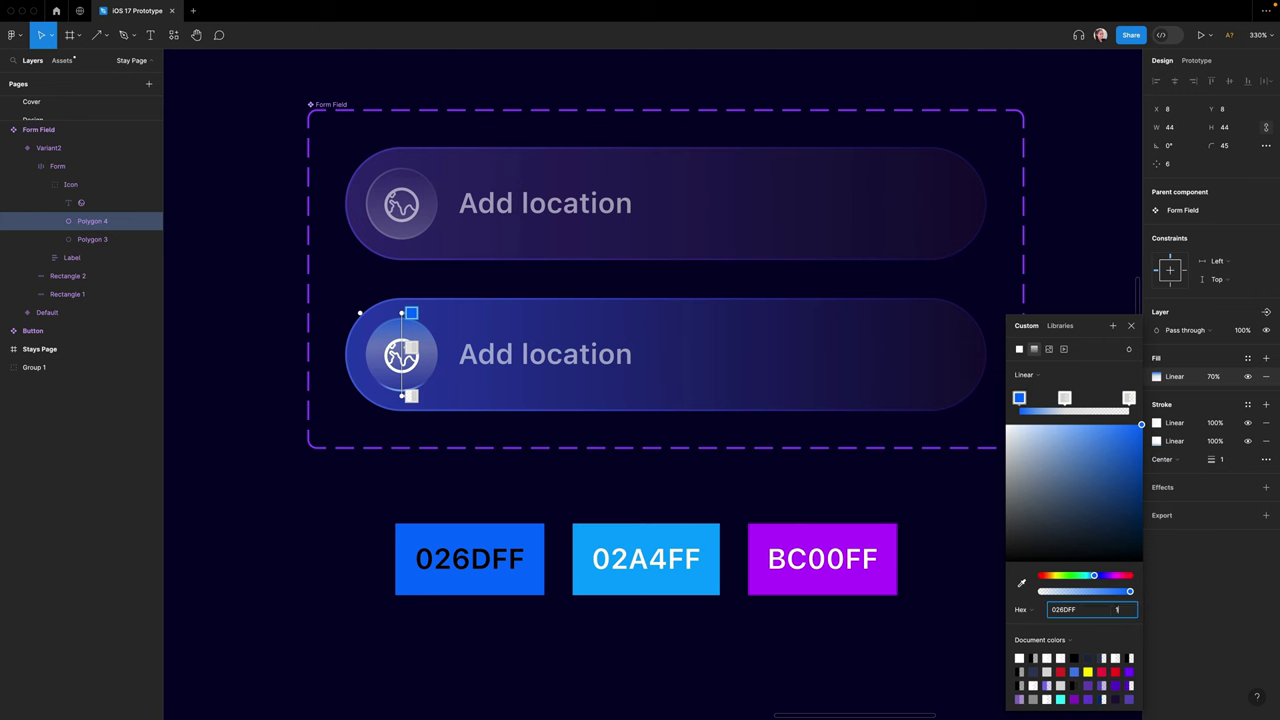
- Color the middle stop of the circle's fill gradient 02A4FF and the last stop BC00FF, sampling both from the swatches
{"action": "left_click", "coordinate": [410, 348]}
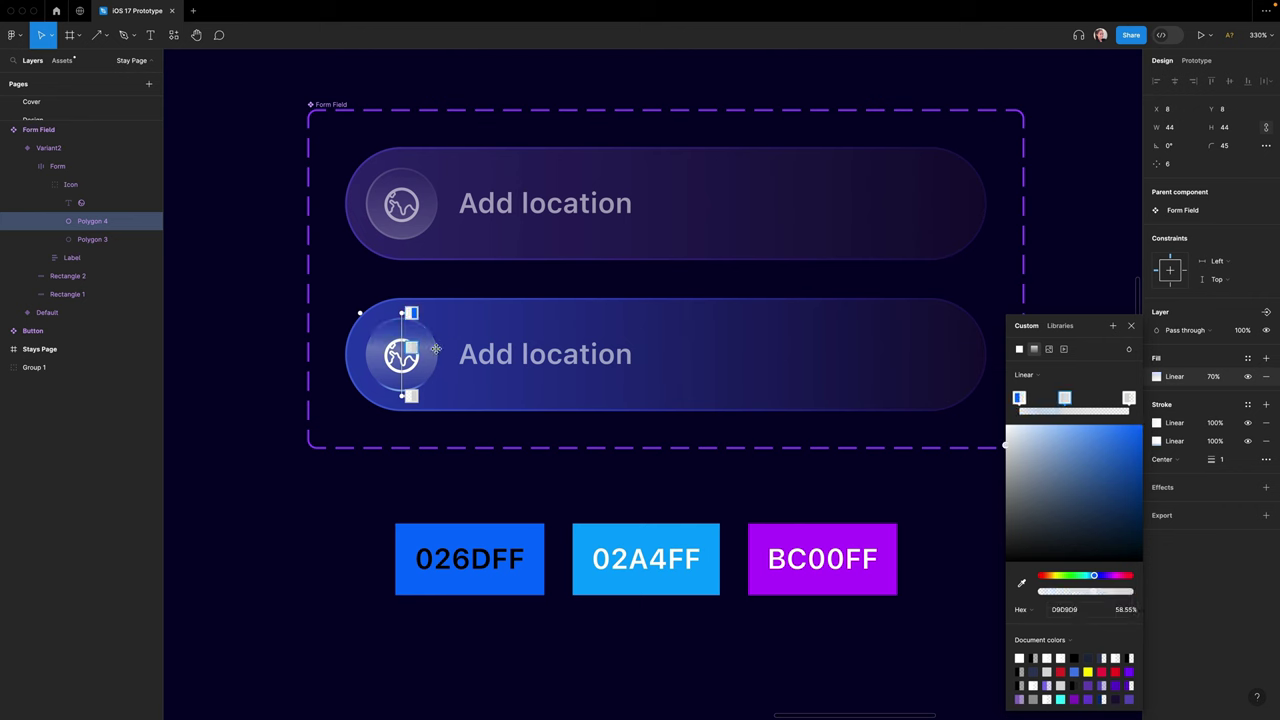
{"action": "left_click", "coordinate": [1021, 583]}
{"action": "left_click", "coordinate": [702, 535]}
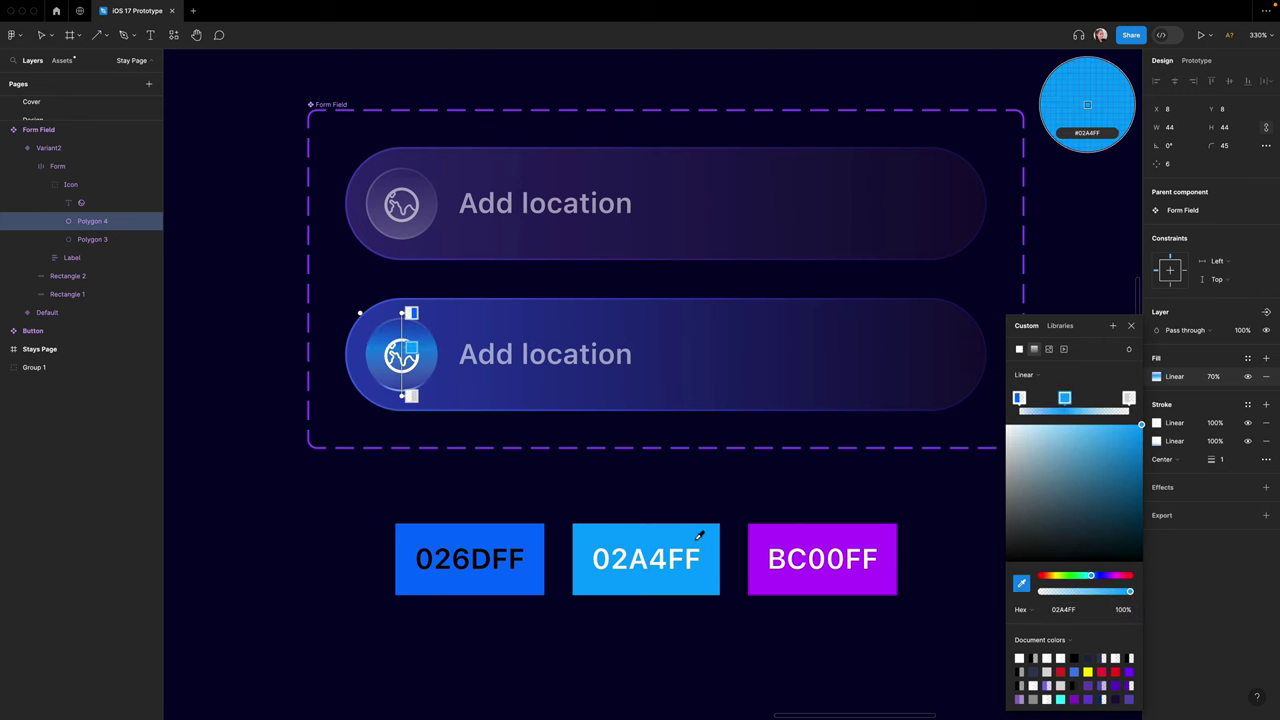
{"action": "left_click", "coordinate": [410, 396]}
{"action": "left_click", "coordinate": [1021, 583]}
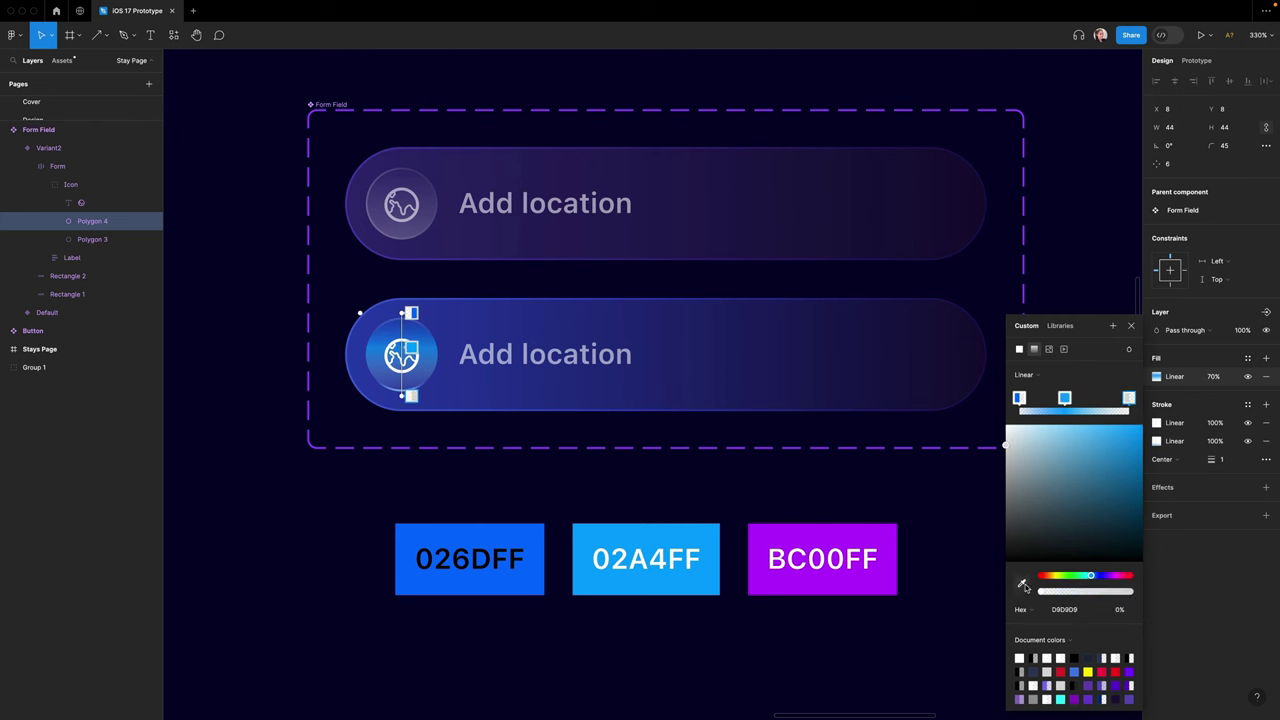
{"action": "left_click", "coordinate": [830, 537]}
{"action": "left_click", "coordinate": [1131, 326]}
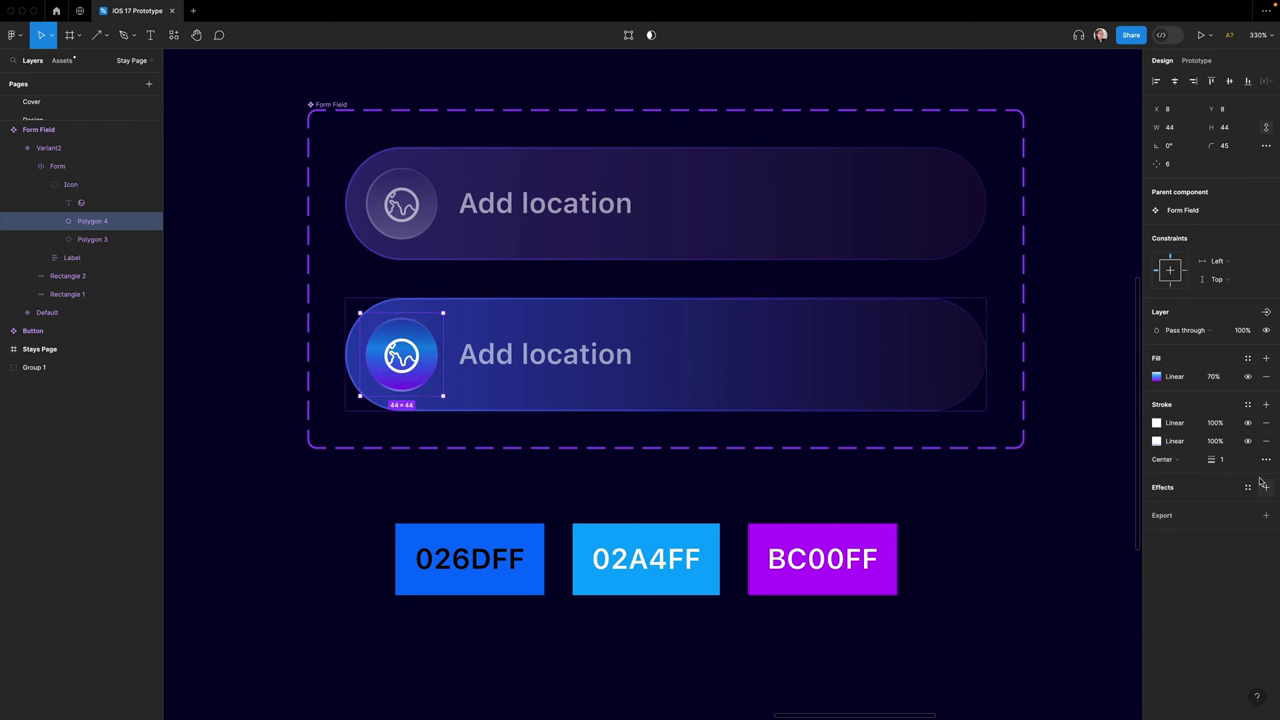
- Hide both strokes on Polygon 4 and apply a layer blur effect to it
{"action": "left_click", "coordinate": [1247, 423]}
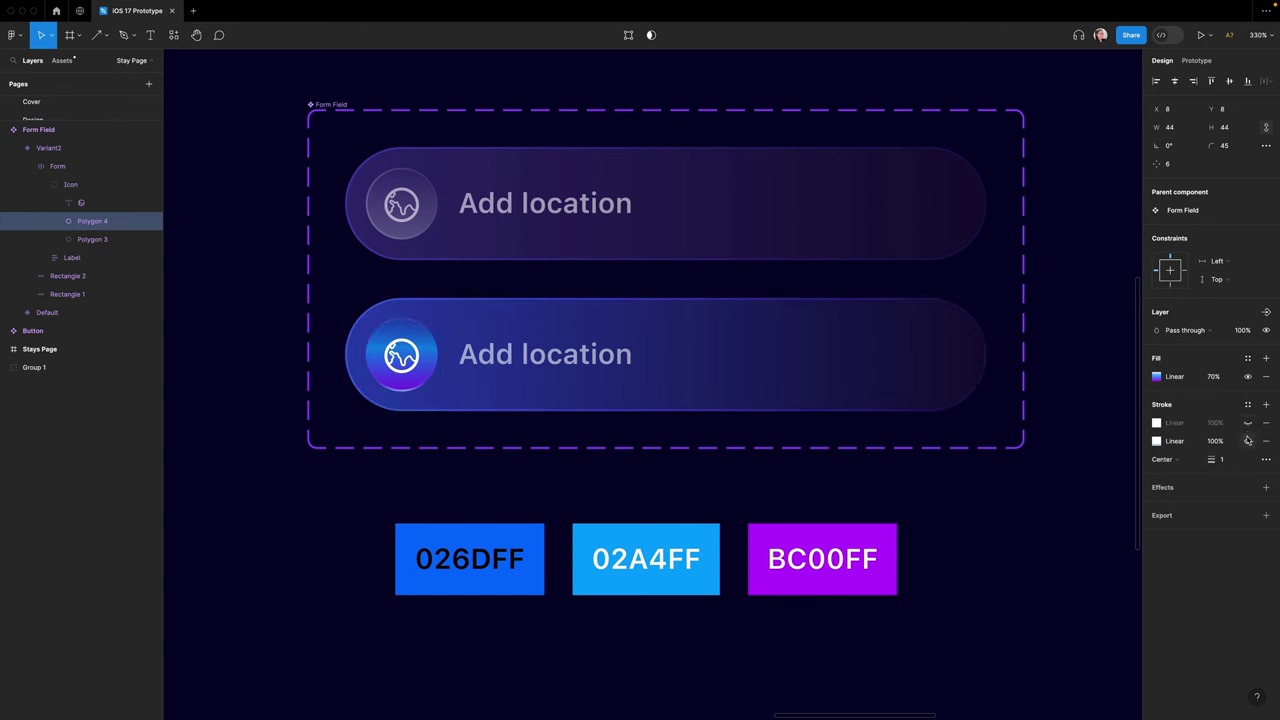
{"action": "left_click", "coordinate": [1247, 441]}
{"action": "left_click", "coordinate": [1264, 488]}
{"action": "left_click", "coordinate": [1182, 505]}
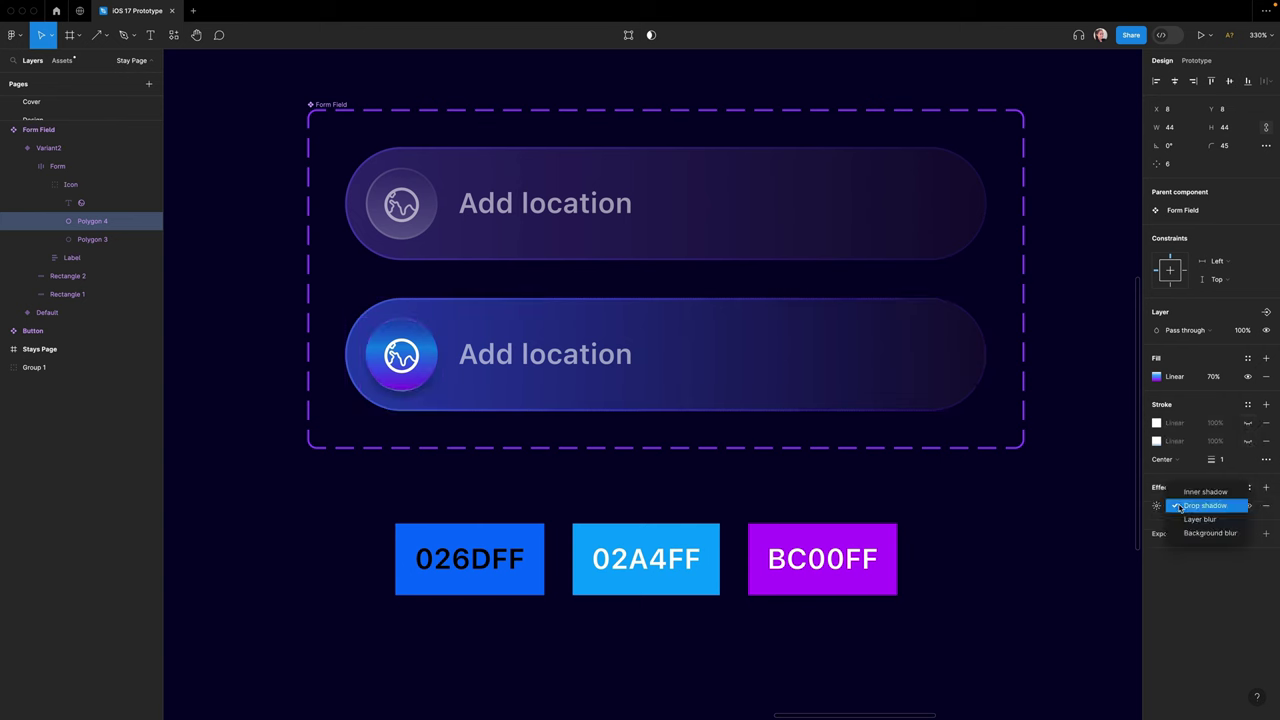
{"action": "left_click", "coordinate": [1162, 519]}
{"action": "left_click", "coordinate": [1157, 506]}
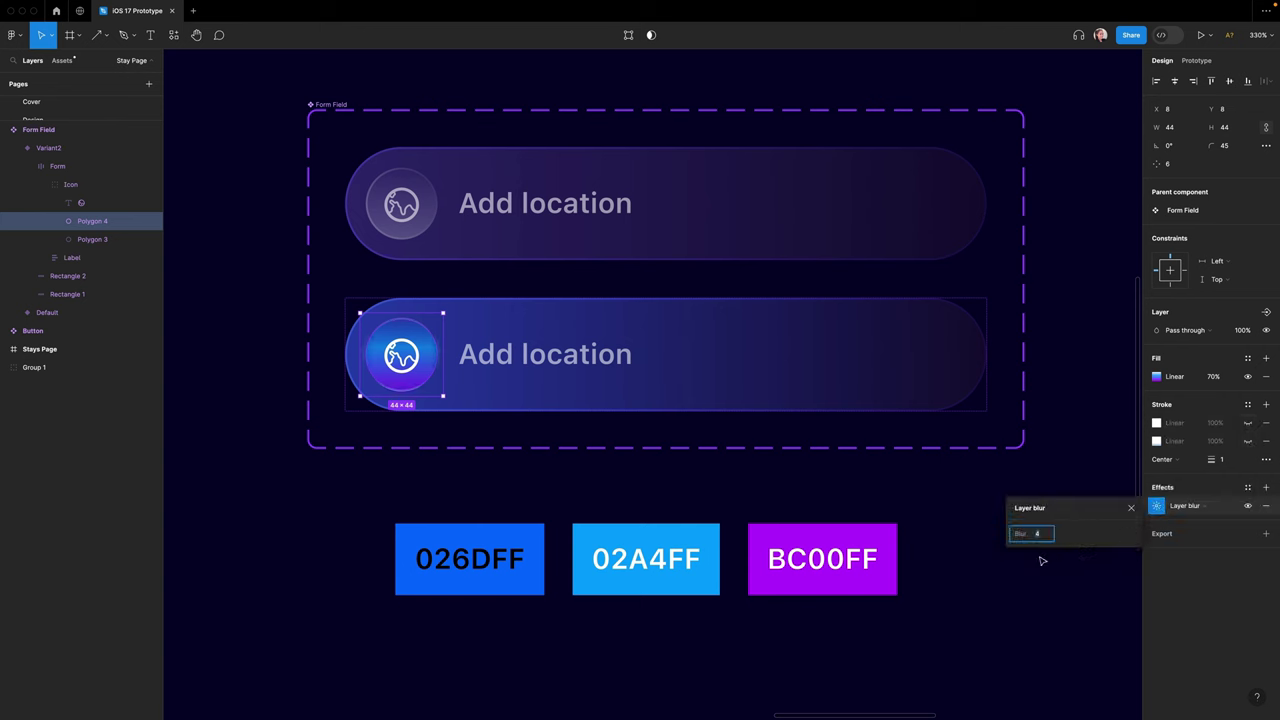
{"action": "key", "text": "Return"}
{"action": "left_click", "coordinate": [997, 607]}
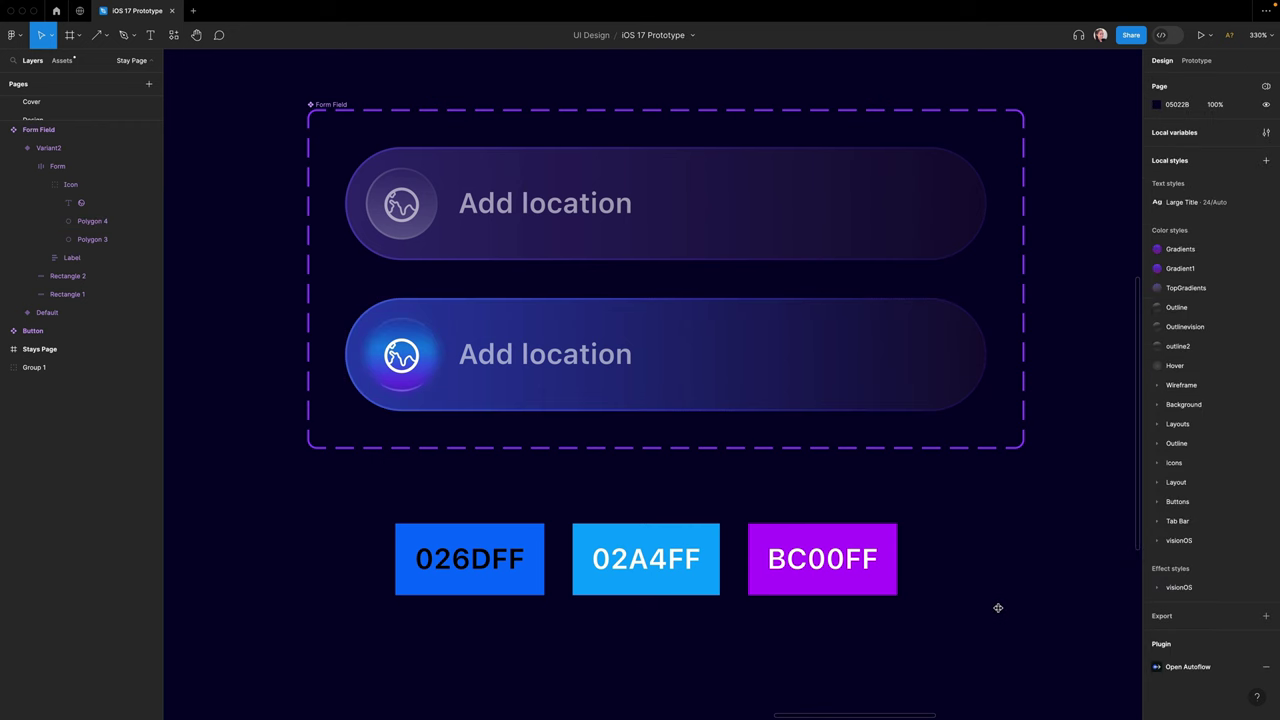
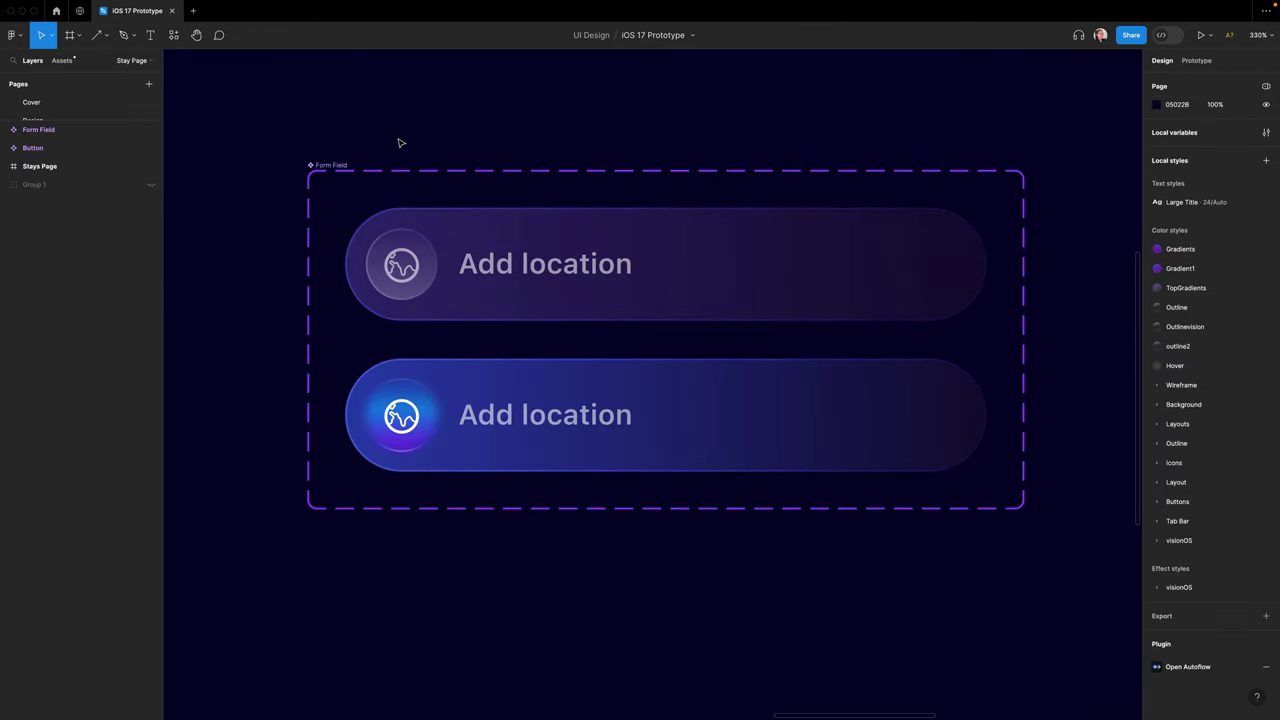
- Rename the Form Field component set's variant property to Input Form
{"action": "left_click", "coordinate": [326, 167]}
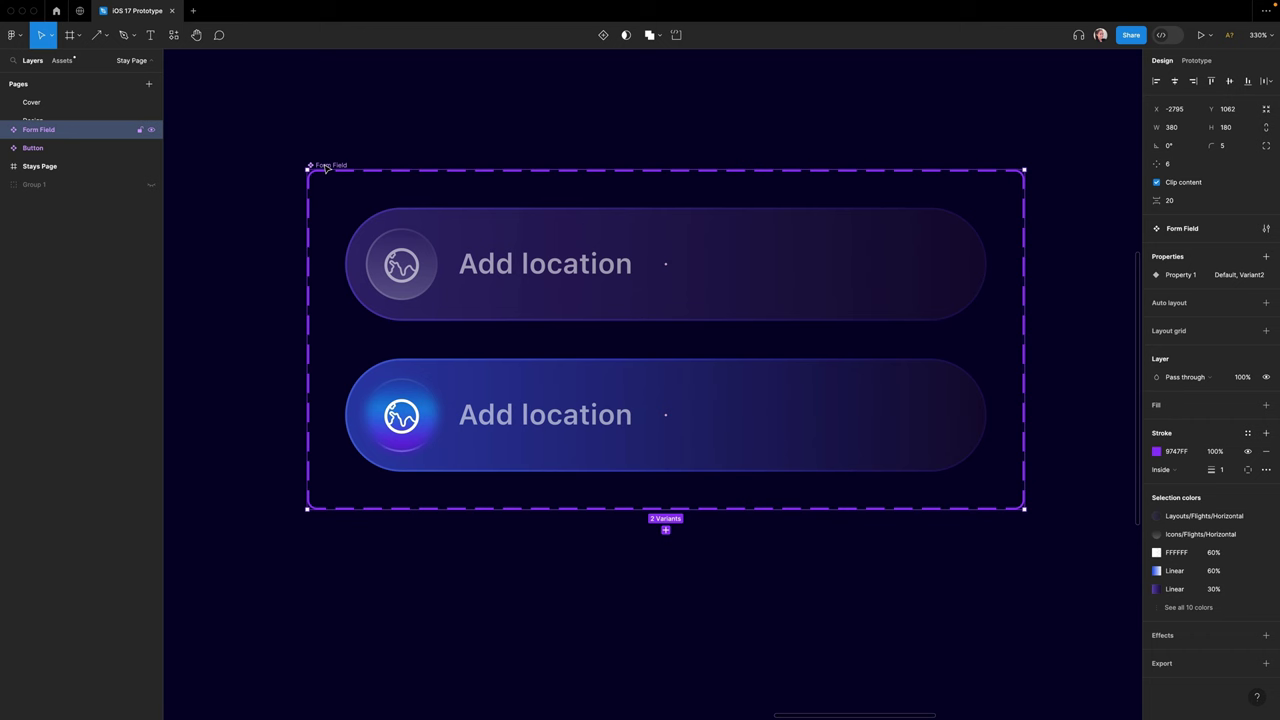
{"action": "double_click", "coordinate": [1180, 276]}
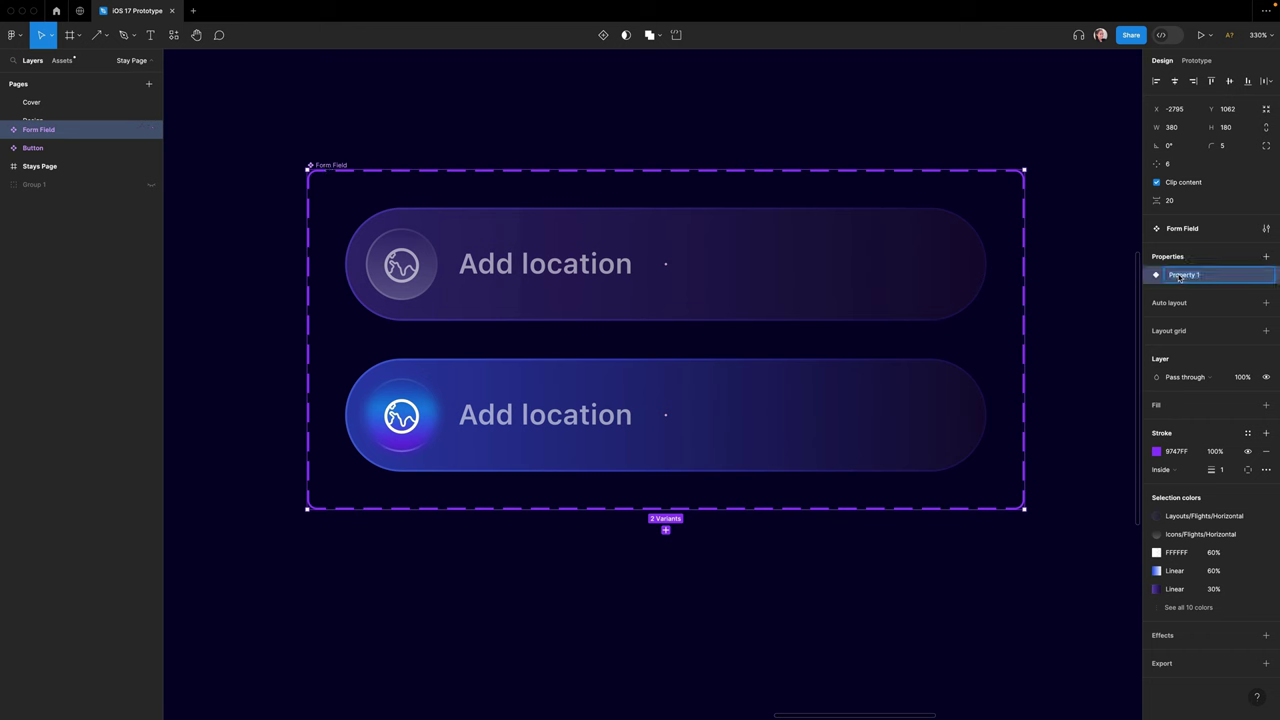
{"action": "type", "text": "Input Form"}
{"action": "left_click", "coordinate": [894, 286]}
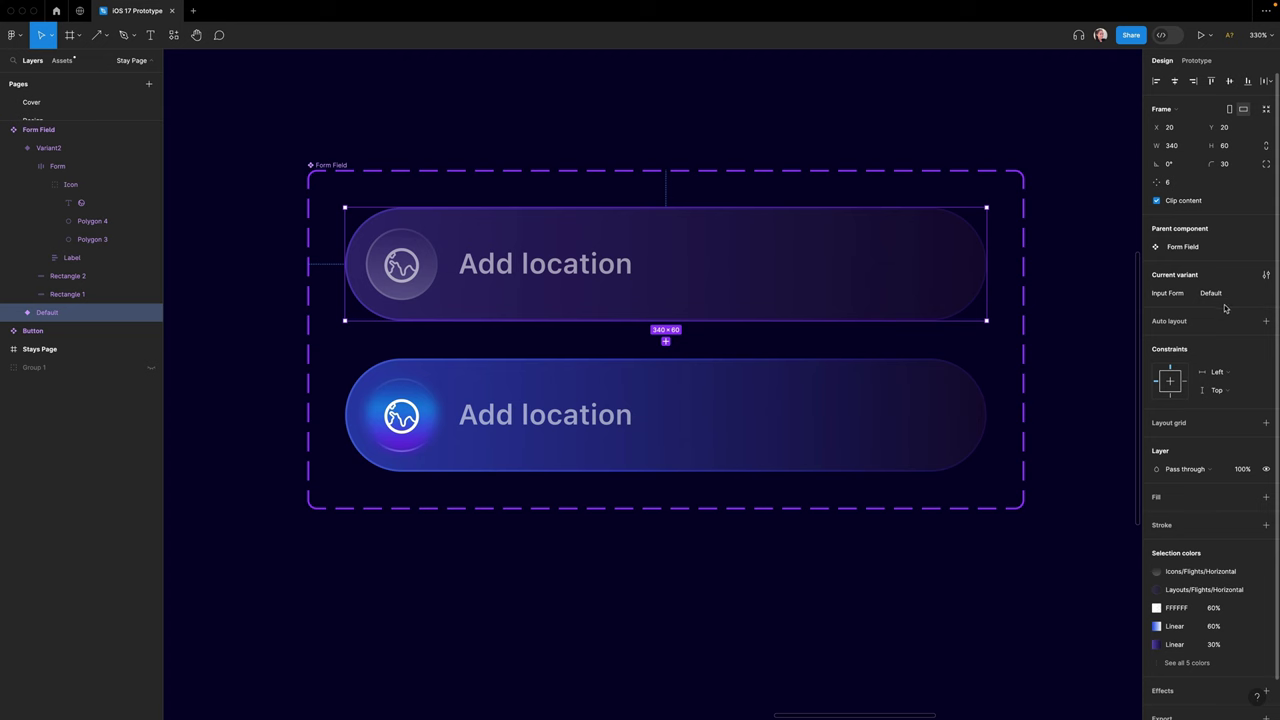
- Name the blue variant Selected and make its "Add location" text fully opaque white
{"action": "left_click", "coordinate": [848, 419]}
{"action": "left_click", "coordinate": [1230, 294]}
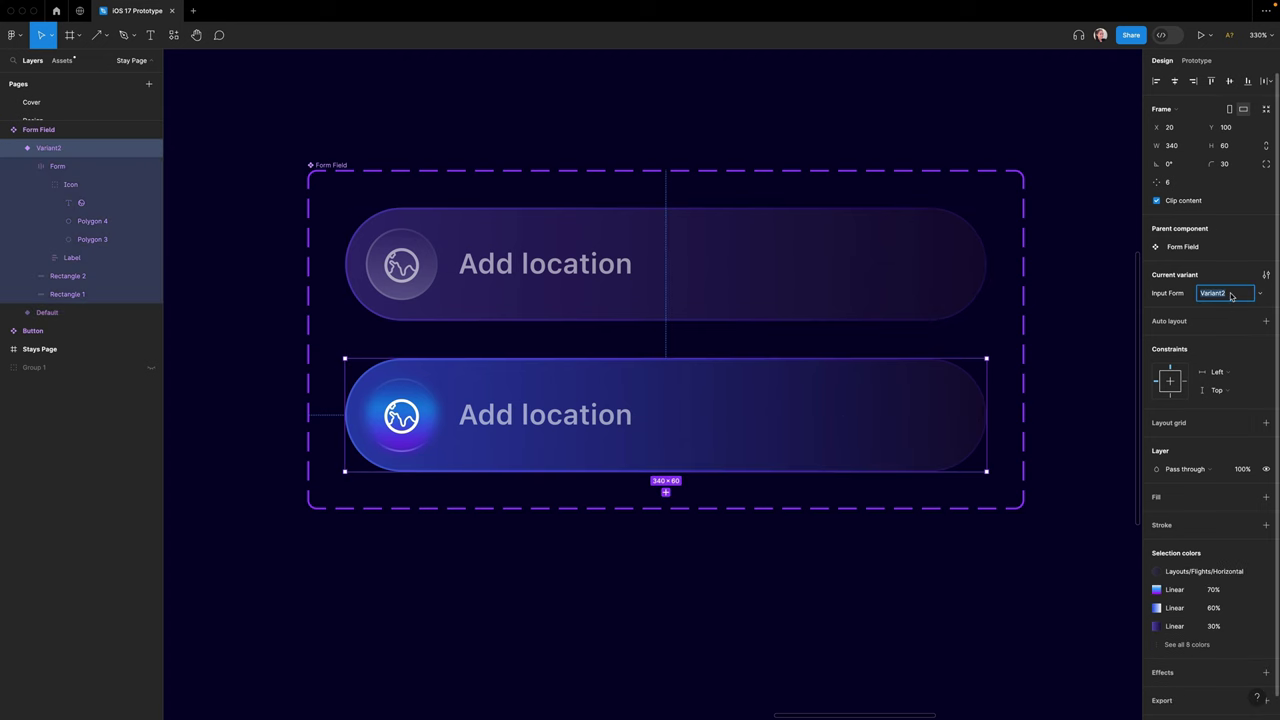
{"action": "type", "text": "Selected"}
{"action": "key", "text": "Return"}
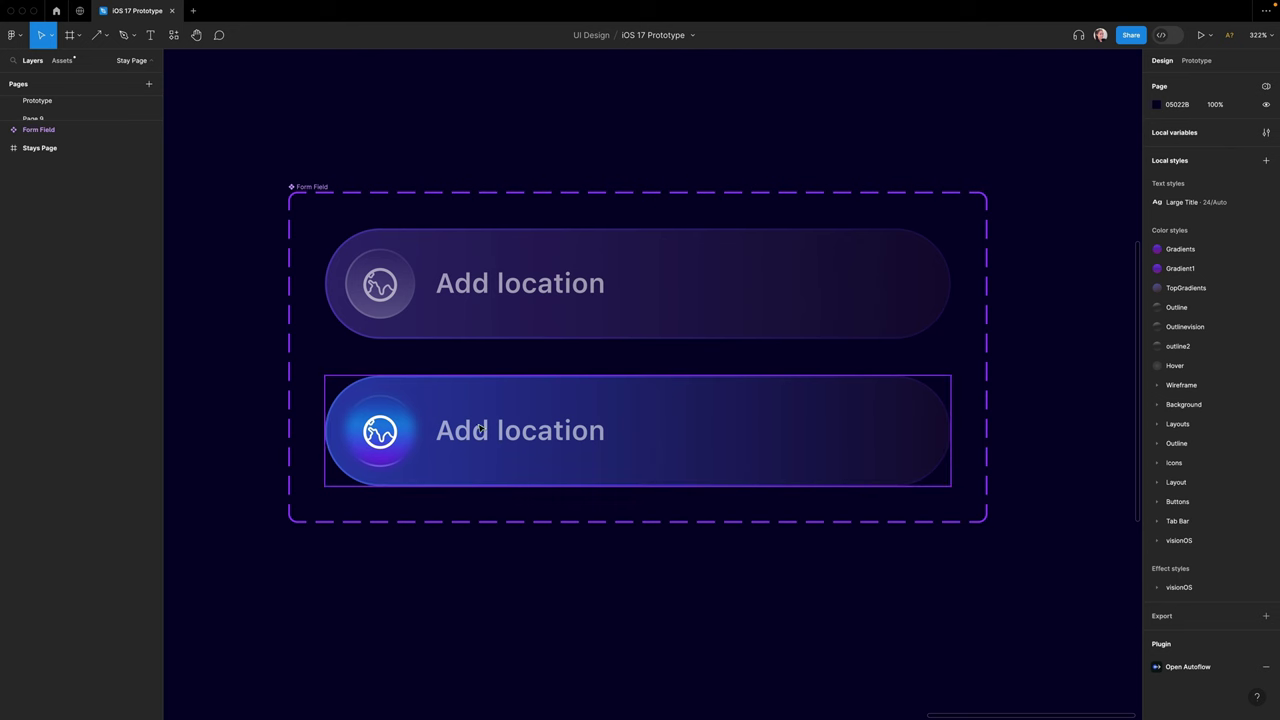
{"action": "left_click", "coordinate": [480, 430], "text": "super"}
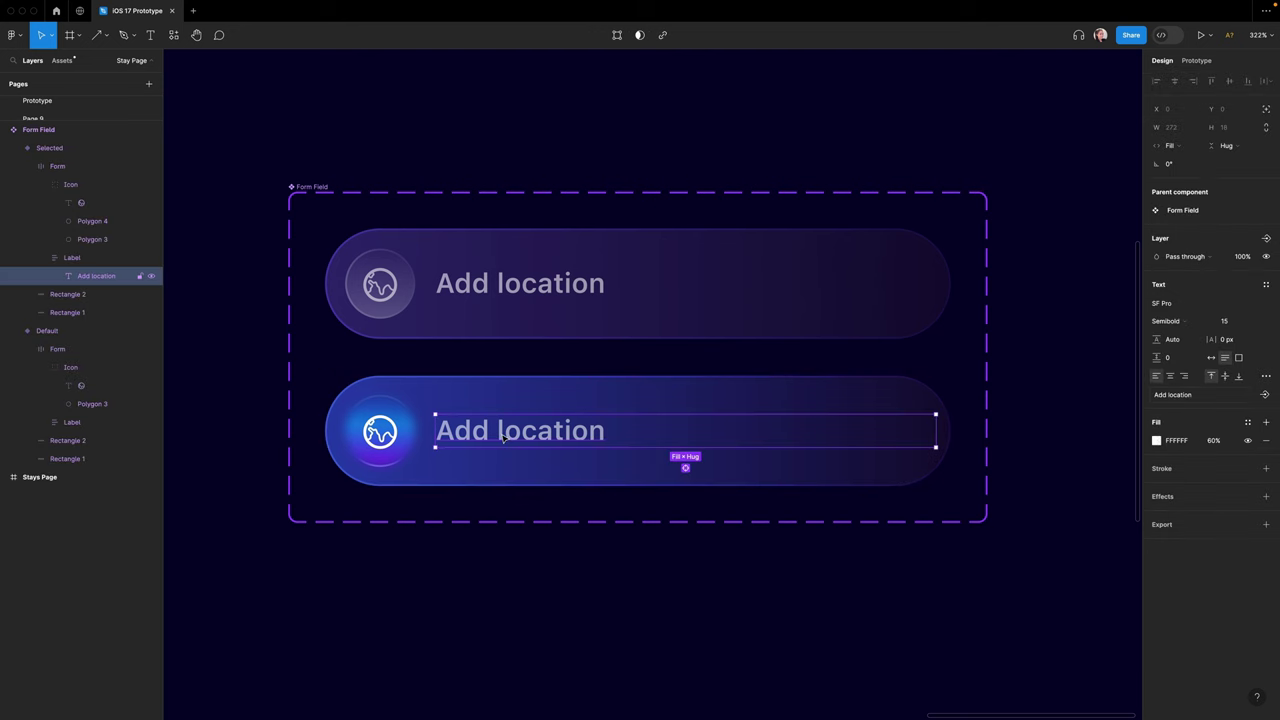
{"action": "left_click", "coordinate": [712, 636]}
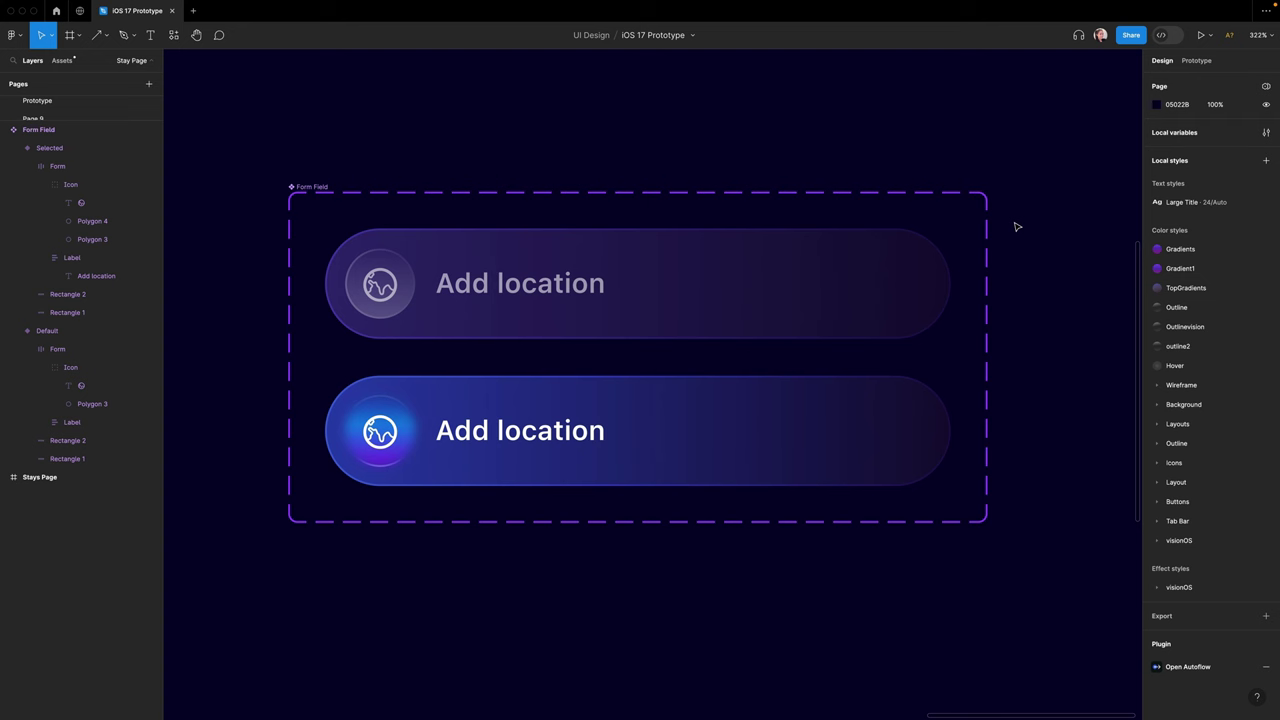
- Connect the Default variant to Selected with an On tap, Change to interaction using Smart animate, Linear easing and 300ms
{"action": "left_click", "coordinate": [760, 271]}
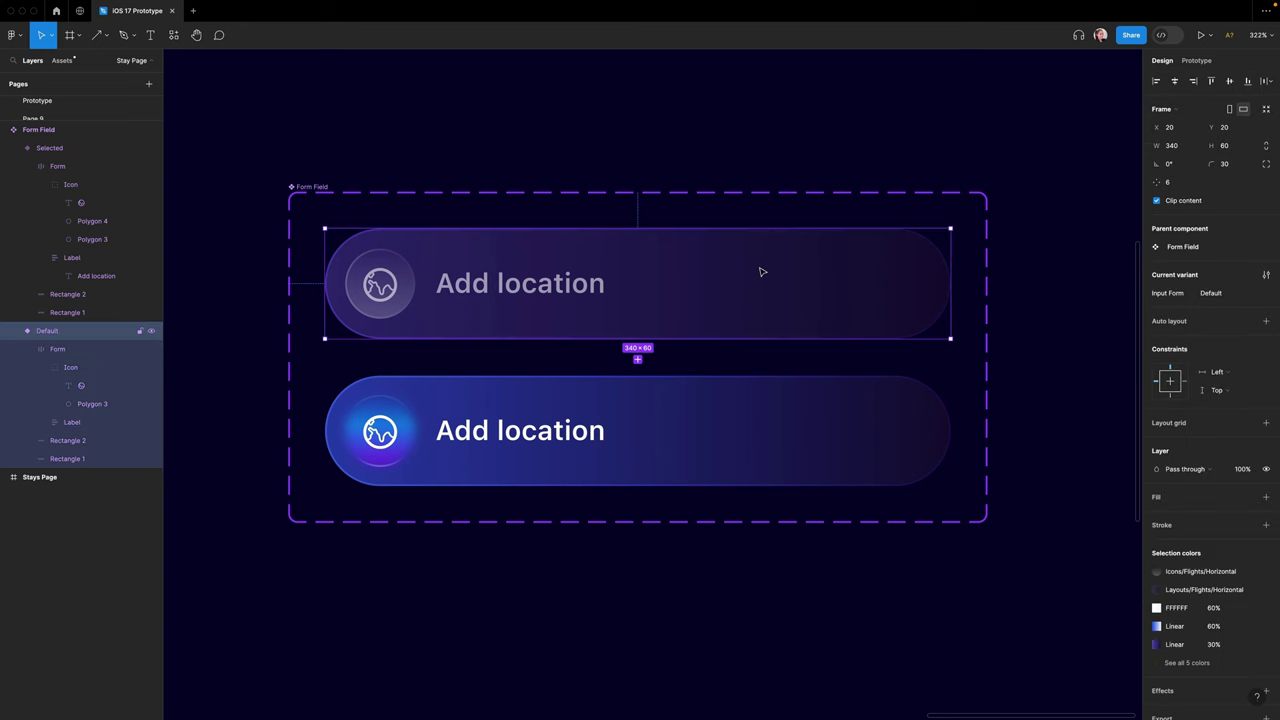
{"action": "left_click", "coordinate": [1197, 61]}
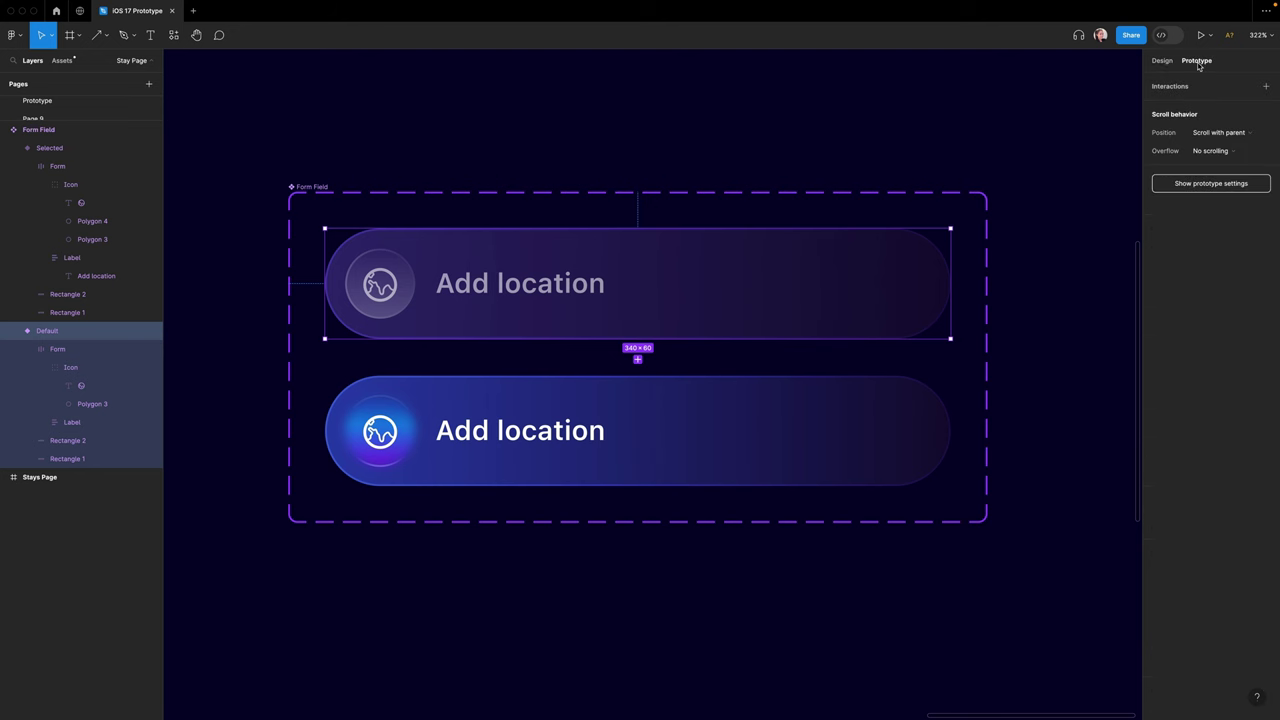
{"action": "left_click_drag", "start_coordinate": [639, 340], "coordinate": [720, 400]}
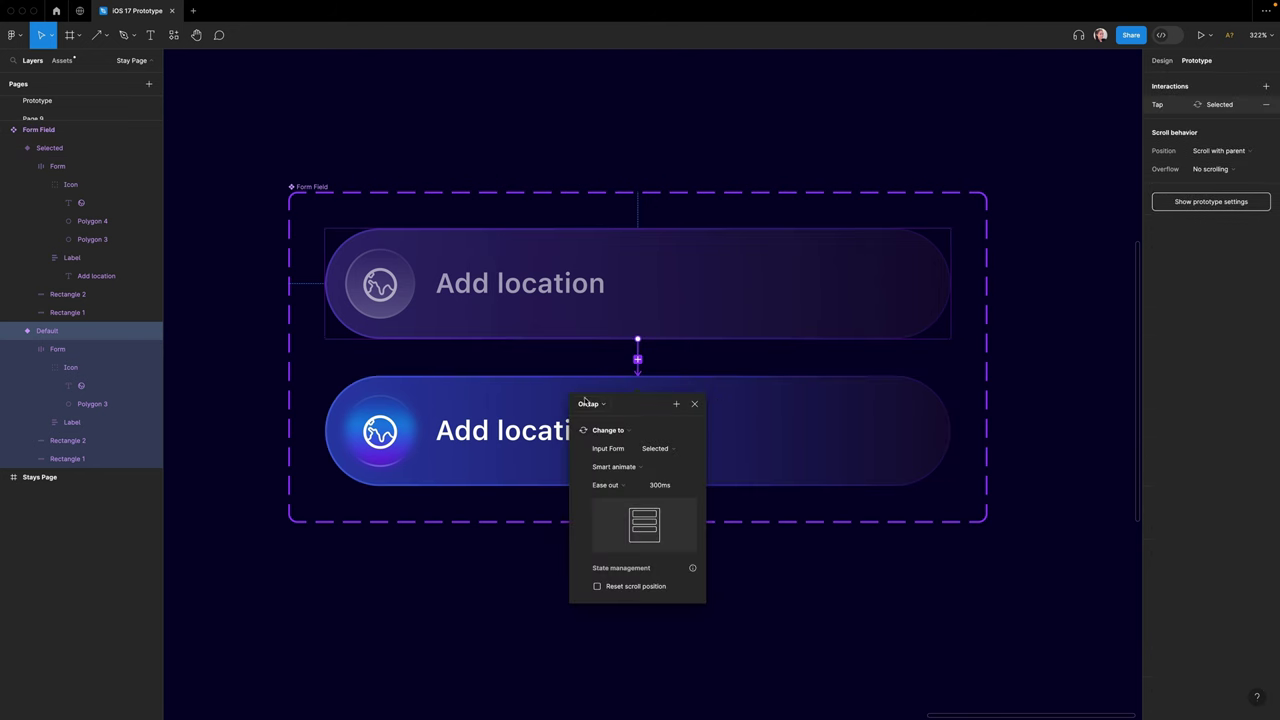
{"action": "left_click", "coordinate": [613, 486]}
{"action": "left_click", "coordinate": [620, 452]}
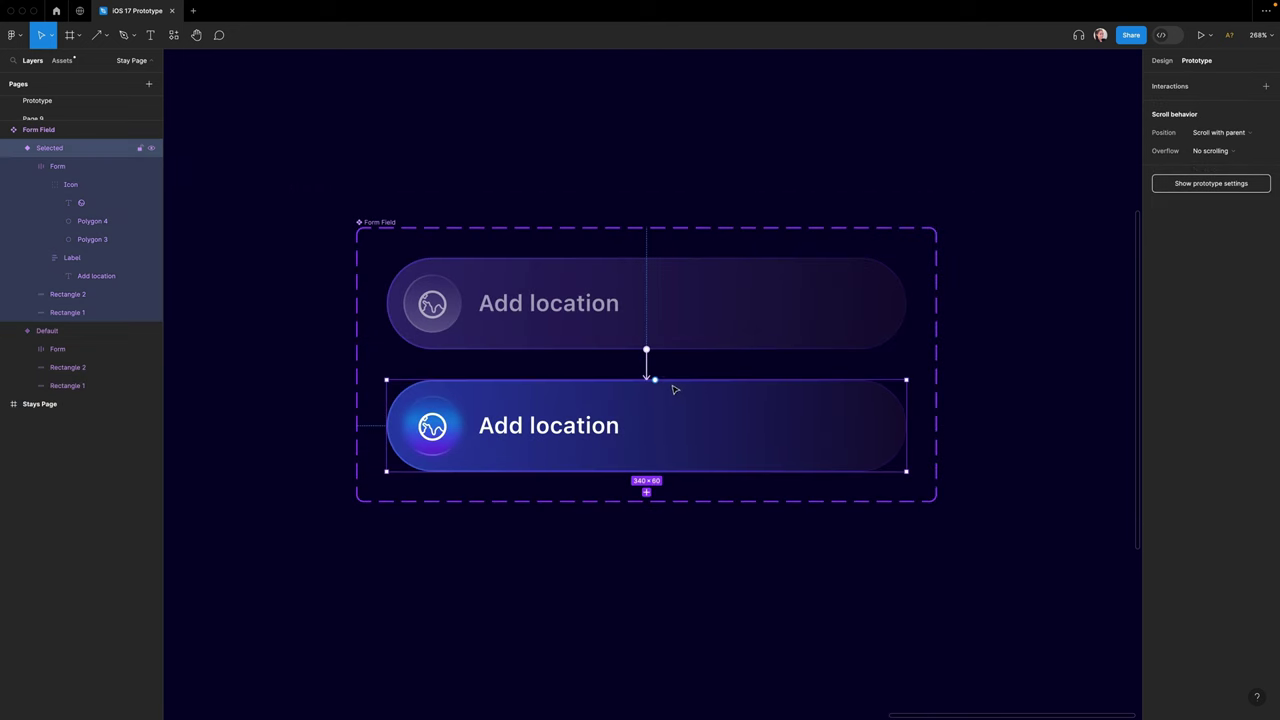
- Connect the Selected variant back to Default with a Mouse leave trigger, Smart animate, Linear easing and 300ms
{"action": "left_click_drag", "start_coordinate": [658, 382], "coordinate": [731, 330]}
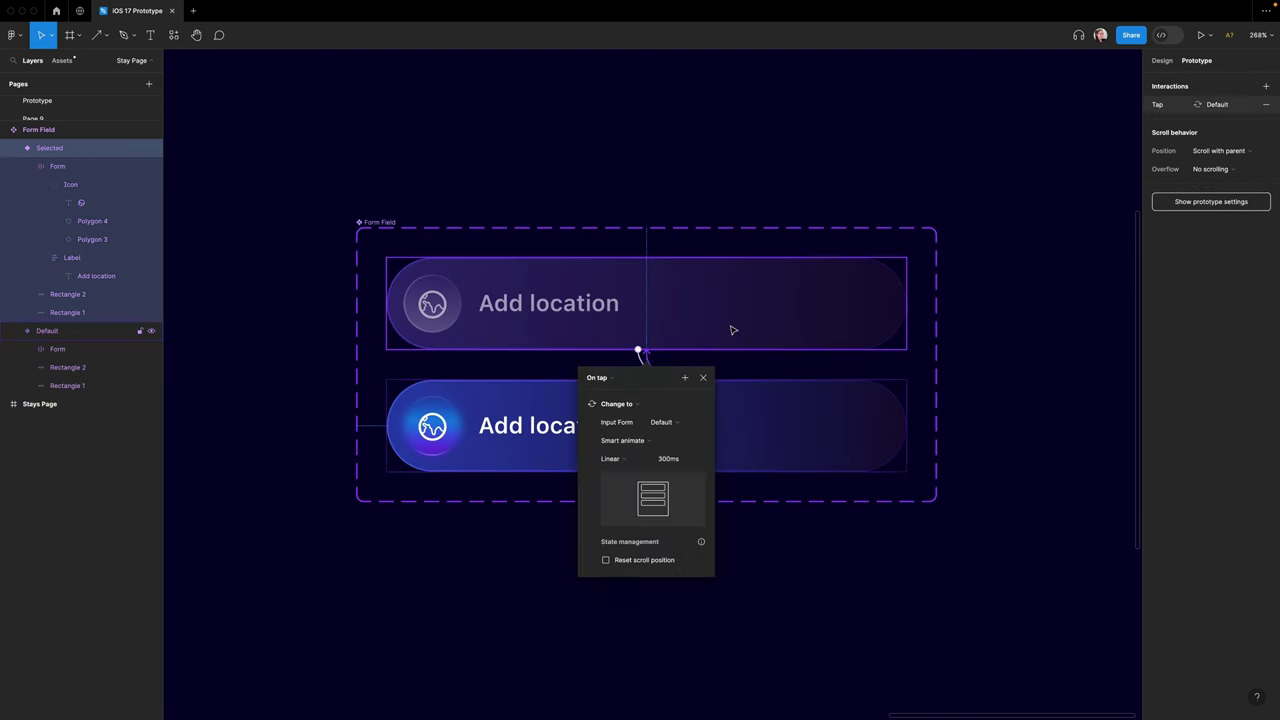
{"action": "left_click", "coordinate": [609, 383]}
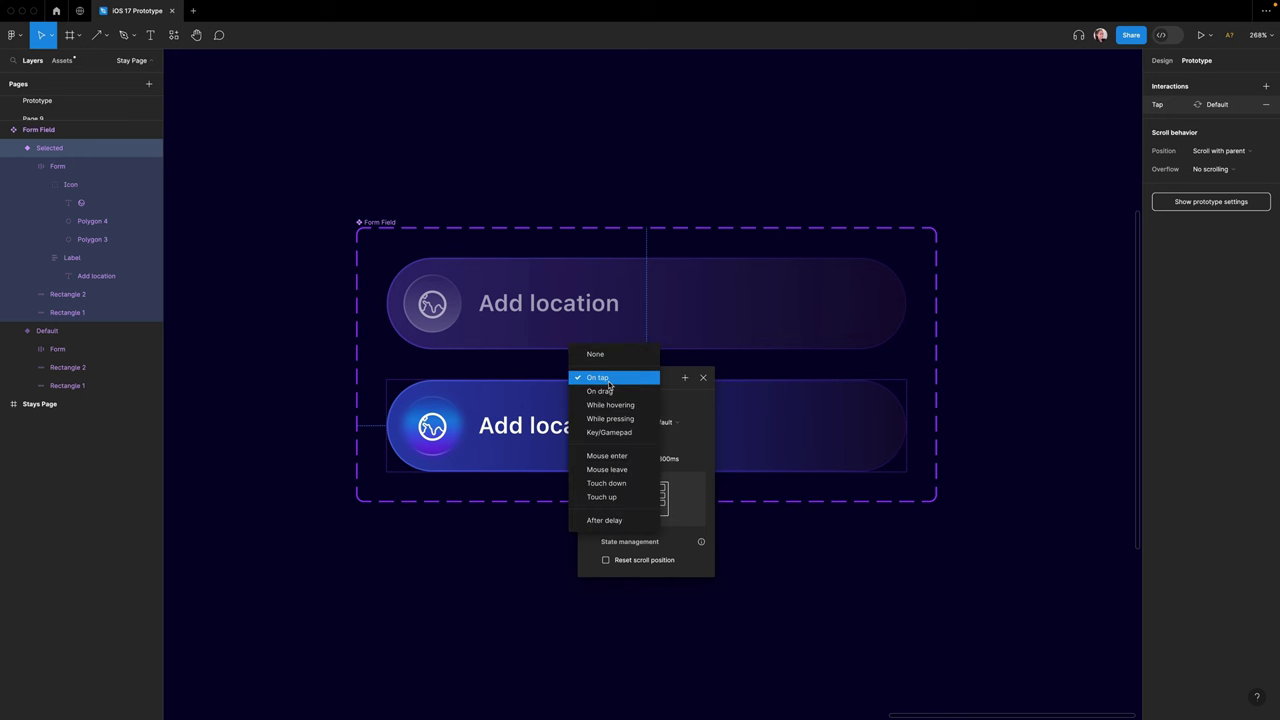
{"action": "left_click", "coordinate": [640, 470]}
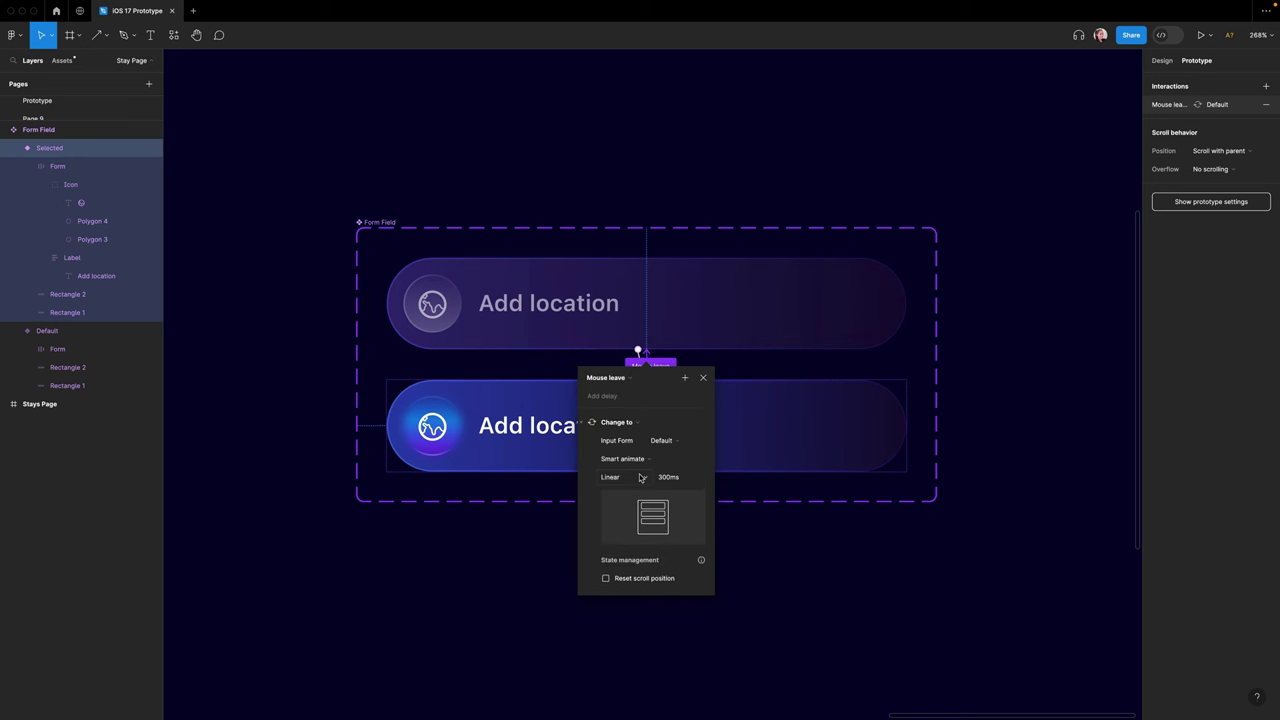
{"action": "left_click", "coordinate": [837, 563]}
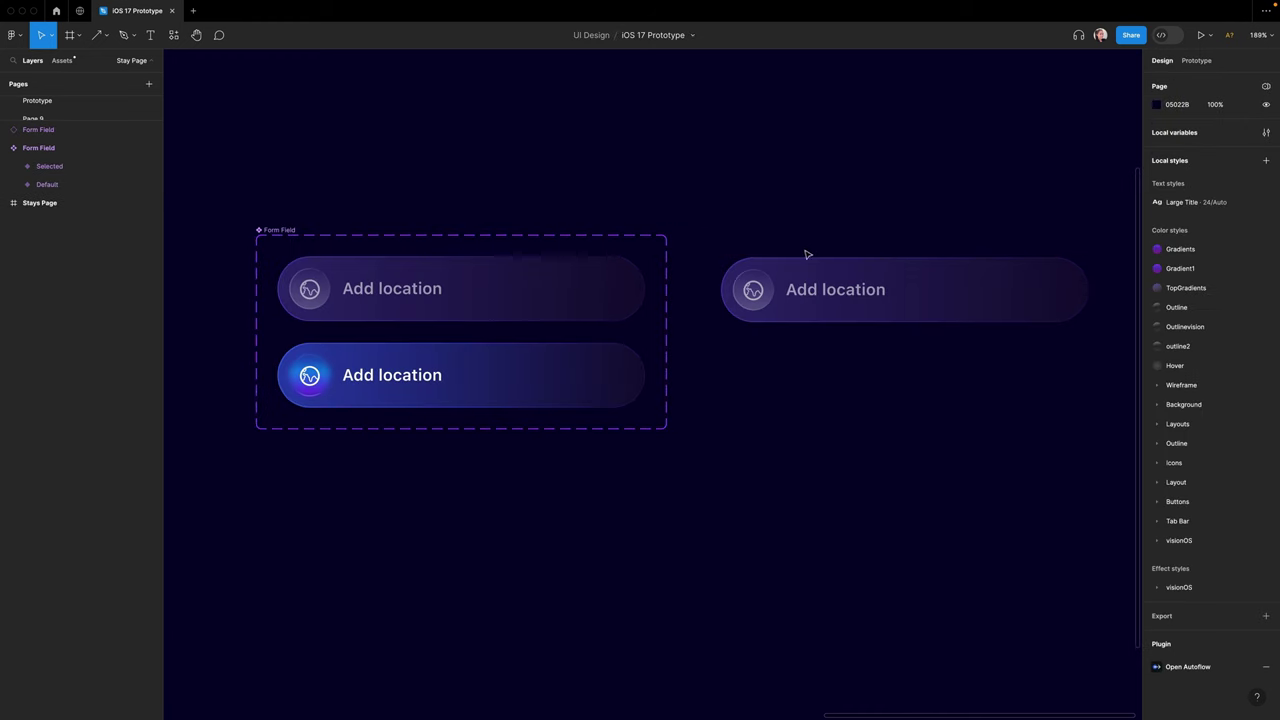
- Open an inline prototype preview of the Form Field instance beside the component set
{"action": "left_click", "coordinate": [814, 283]}
{"action": "key", "text": "shift+space"}
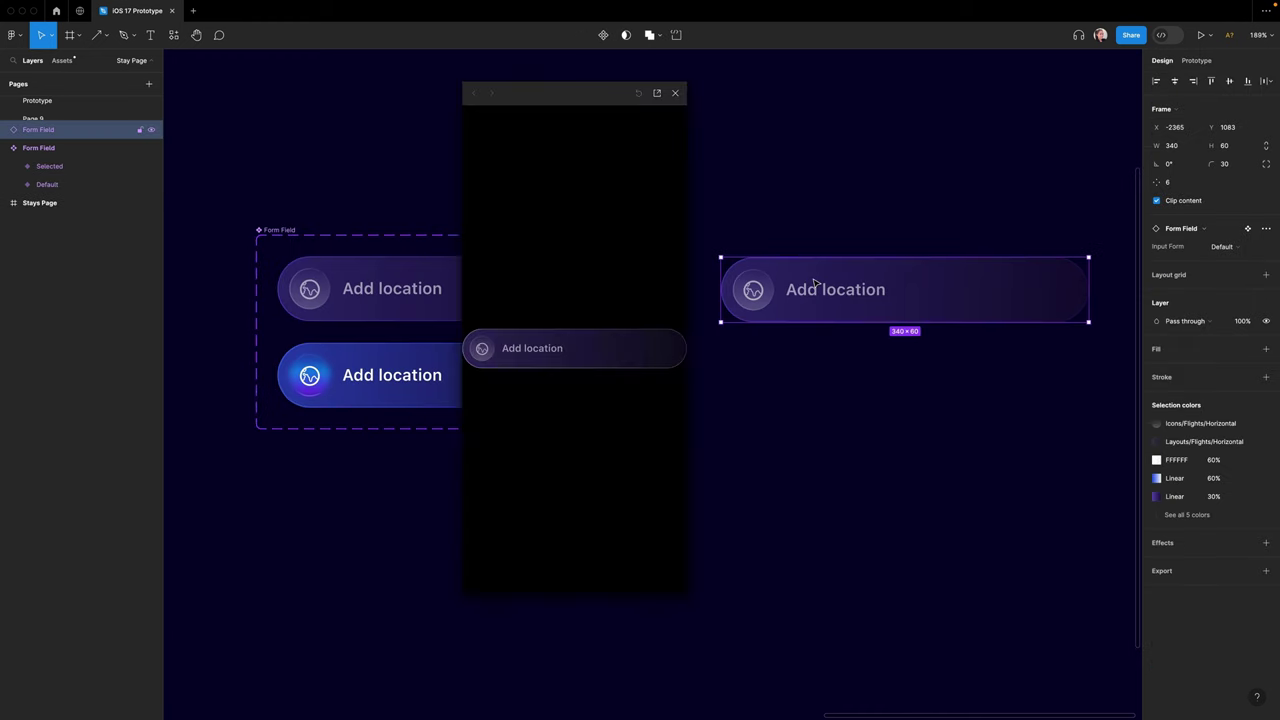
- Test the Form Field's switching between Default and Selected in the inline preview, on tap and on pointer leave
{"action": "left_click", "coordinate": [658, 359]}
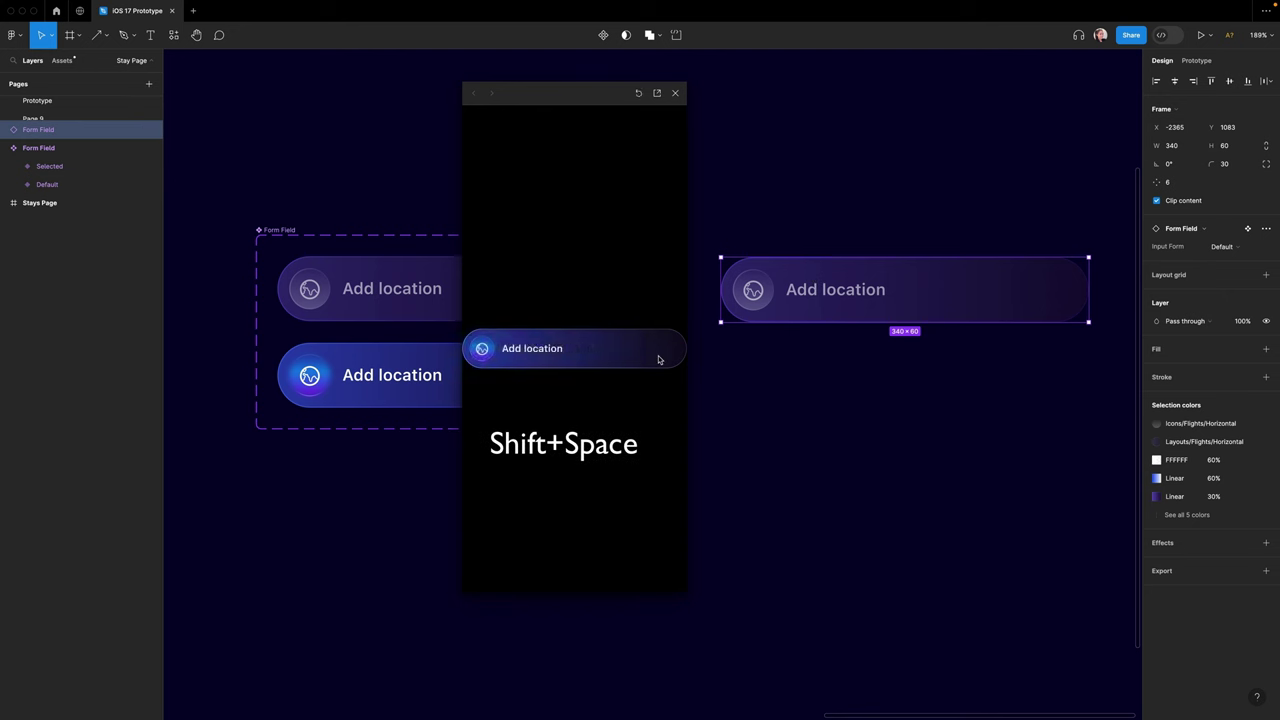
{"action": "left_click", "coordinate": [665, 362]}
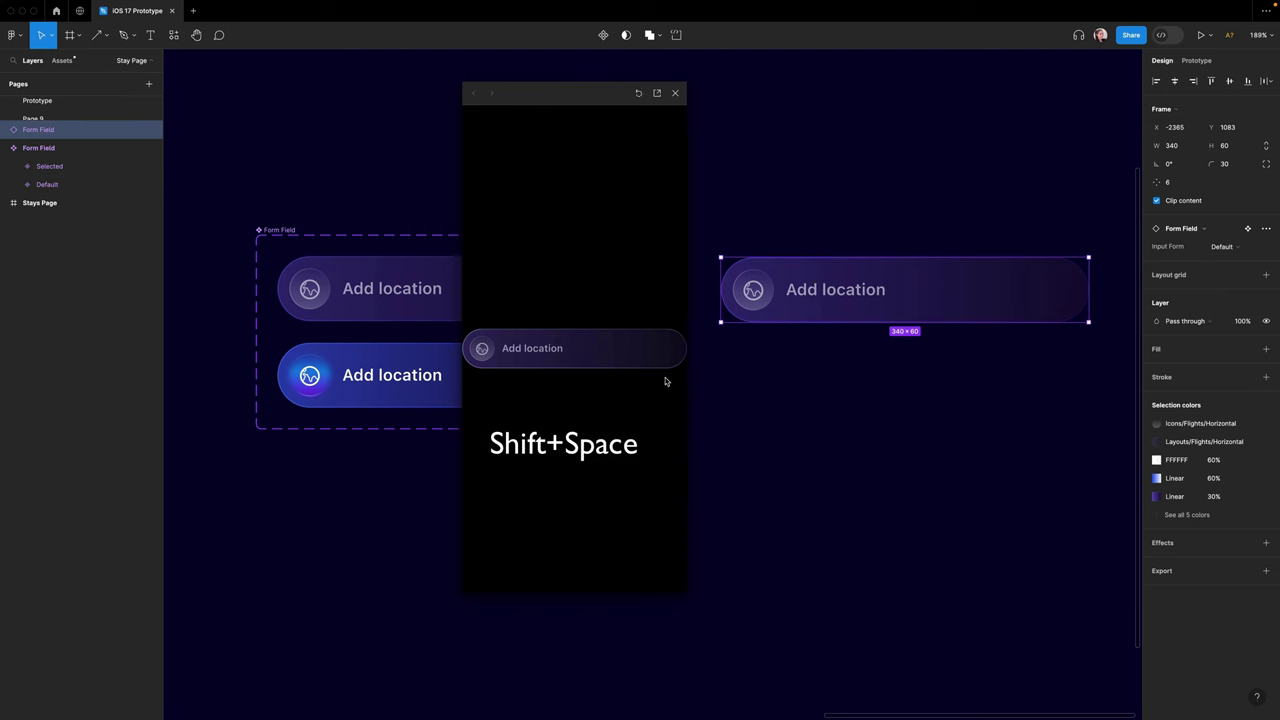
{"action": "left_click", "coordinate": [665, 362]}
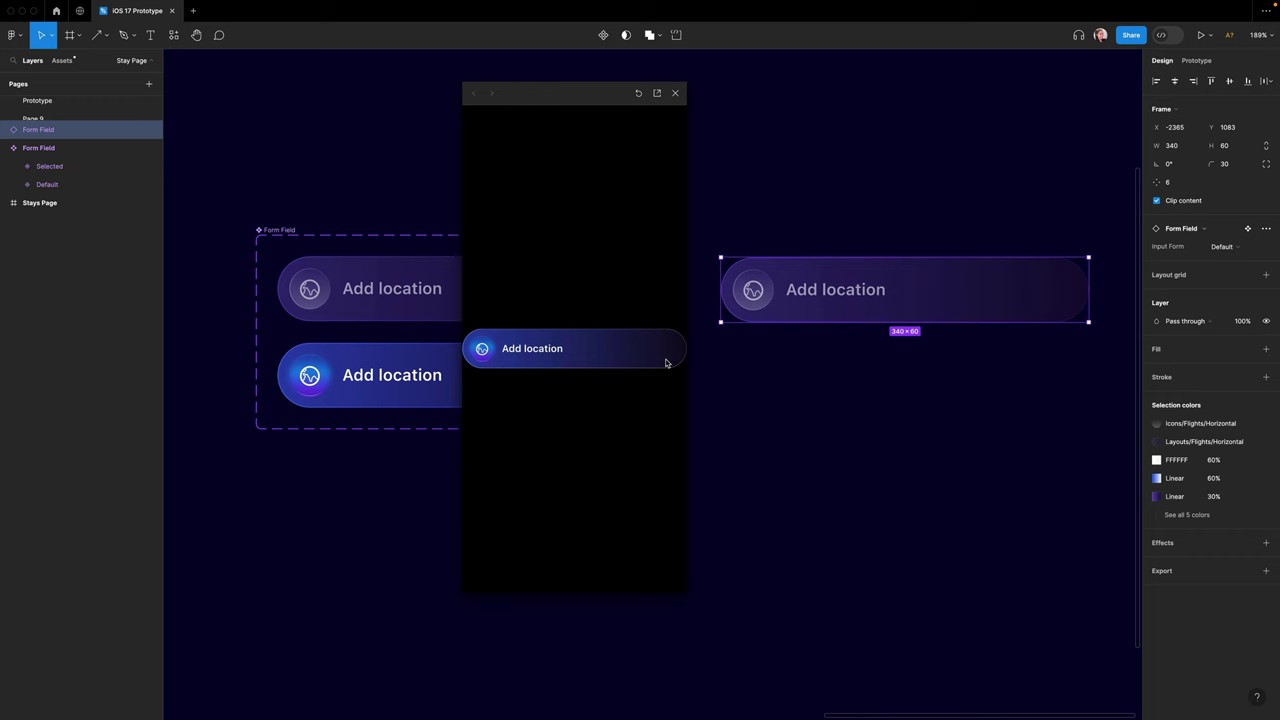
{"action": "left_click", "coordinate": [665, 362]}
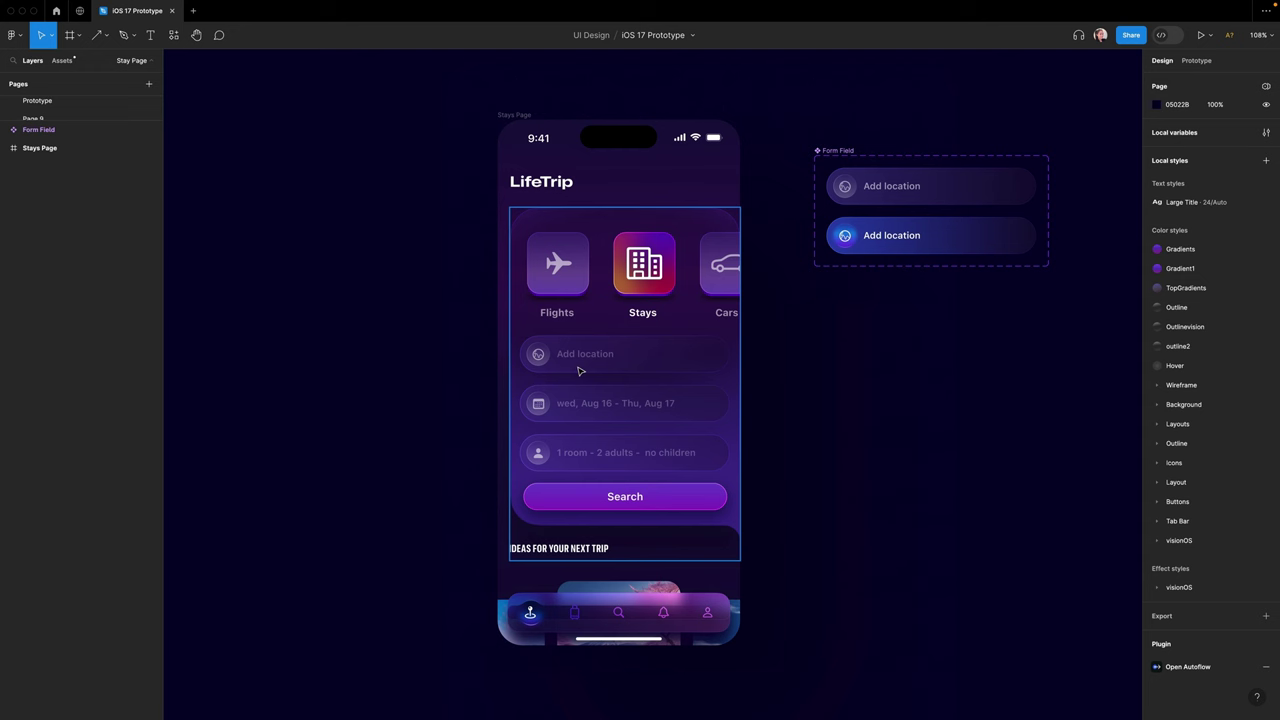
- Place a duplicate of the Stays Page's Form Frame on the empty canvas to the left of the phone screen
{"action": "double_click", "coordinate": [661, 401]}
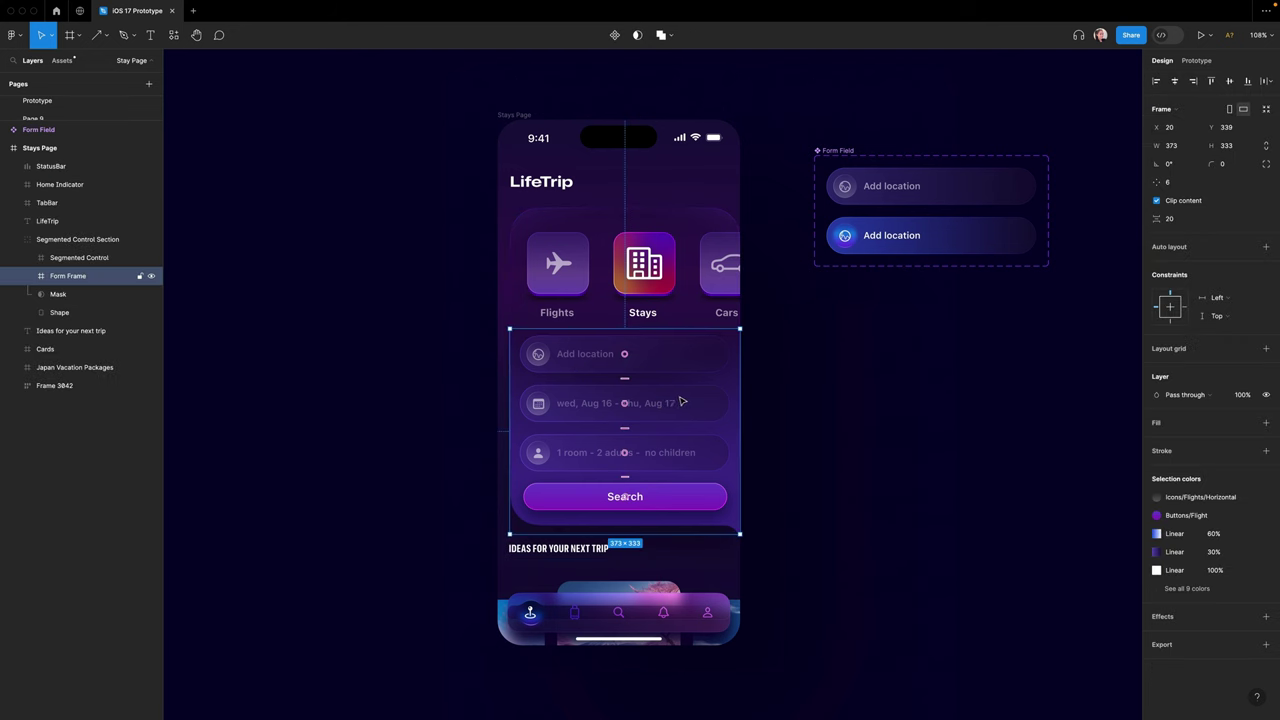
{"action": "left_click_drag", "start_coordinate": [679, 401], "coordinate": [382, 396]}
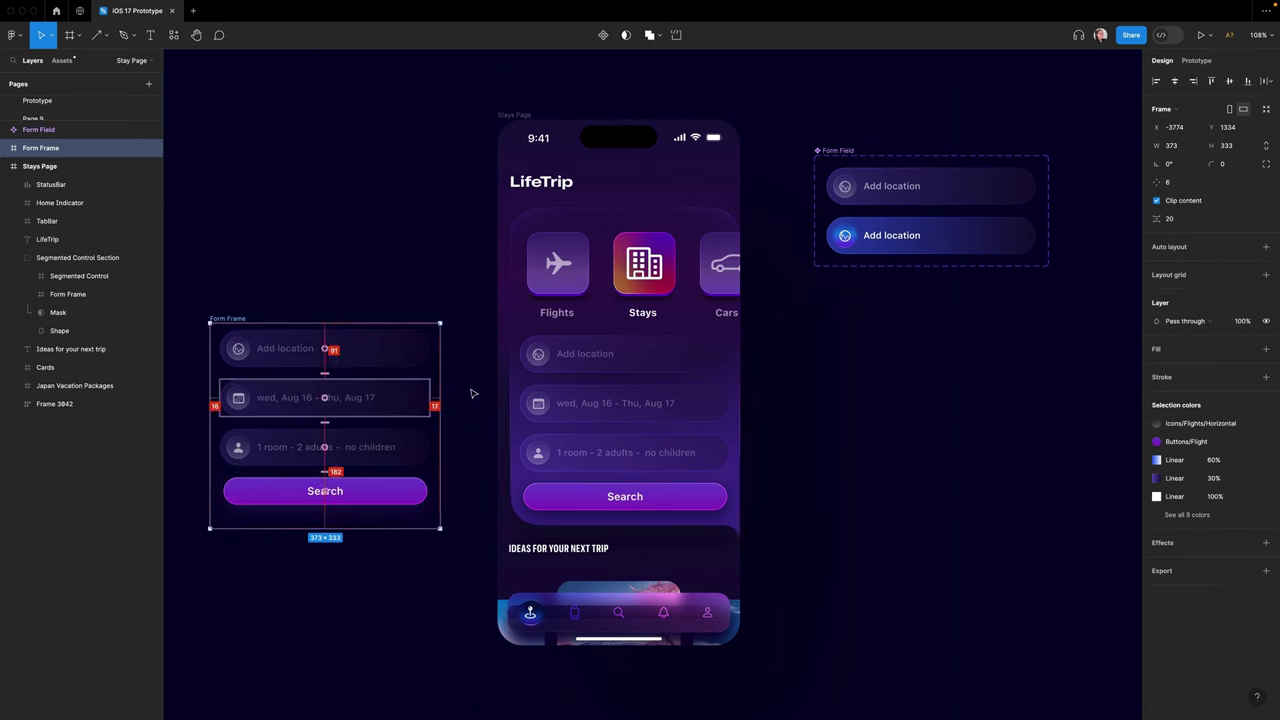
{"action": "left_click", "coordinate": [860, 390]}
- Replace the Stays Page's location field with a copy of the Default Form Field variant
{"action": "left_click", "coordinate": [932, 194]}
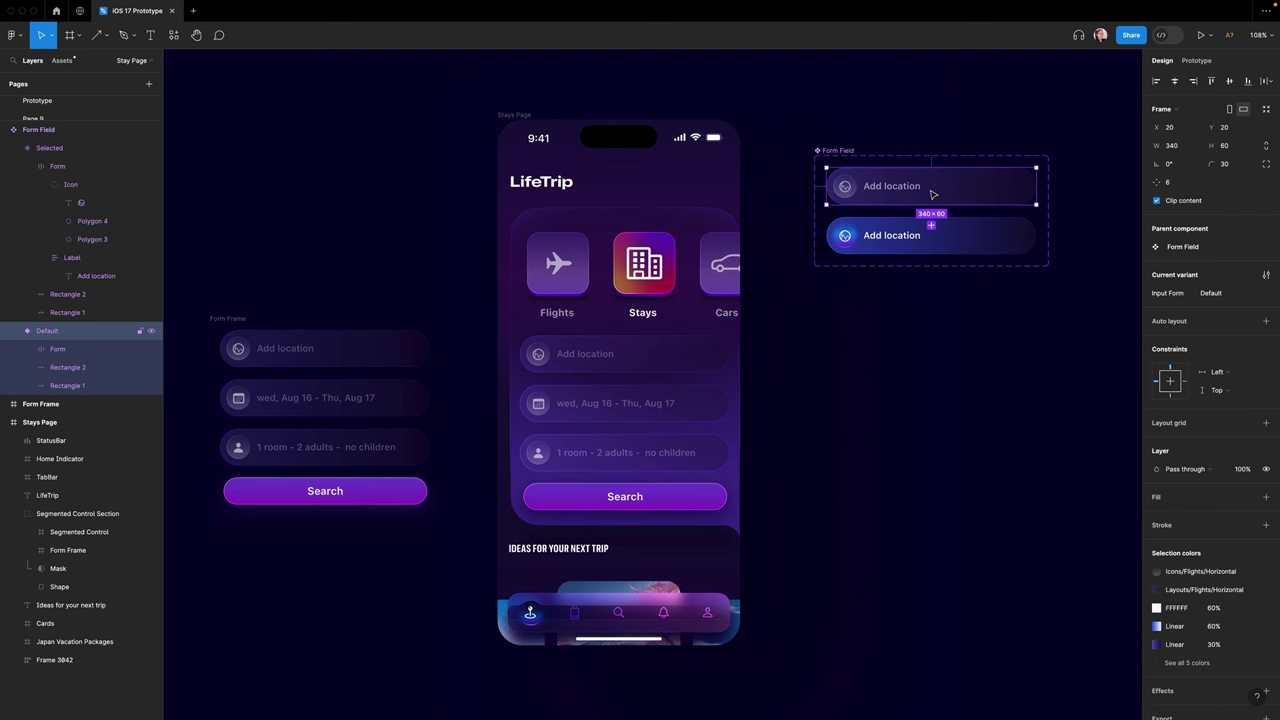
{"action": "left_click", "coordinate": [647, 363]}
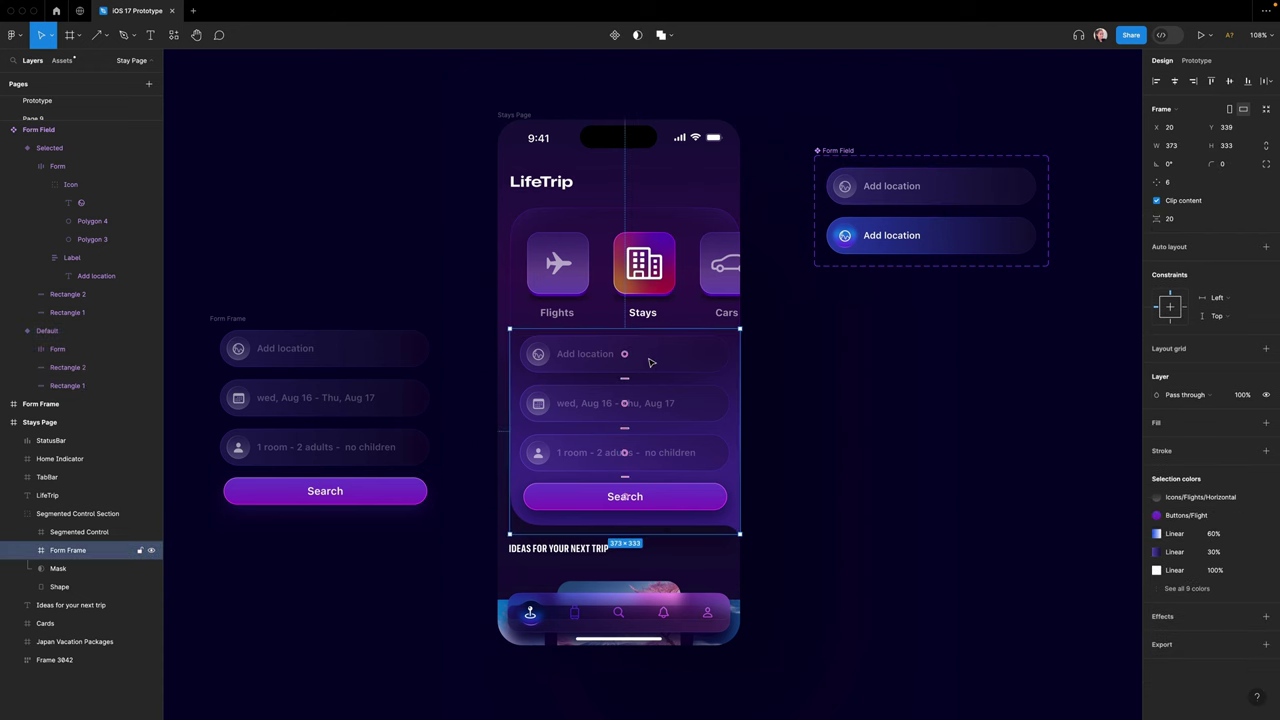
{"action": "double_click", "coordinate": [650, 362]}
{"action": "right_click", "coordinate": [650, 362]}
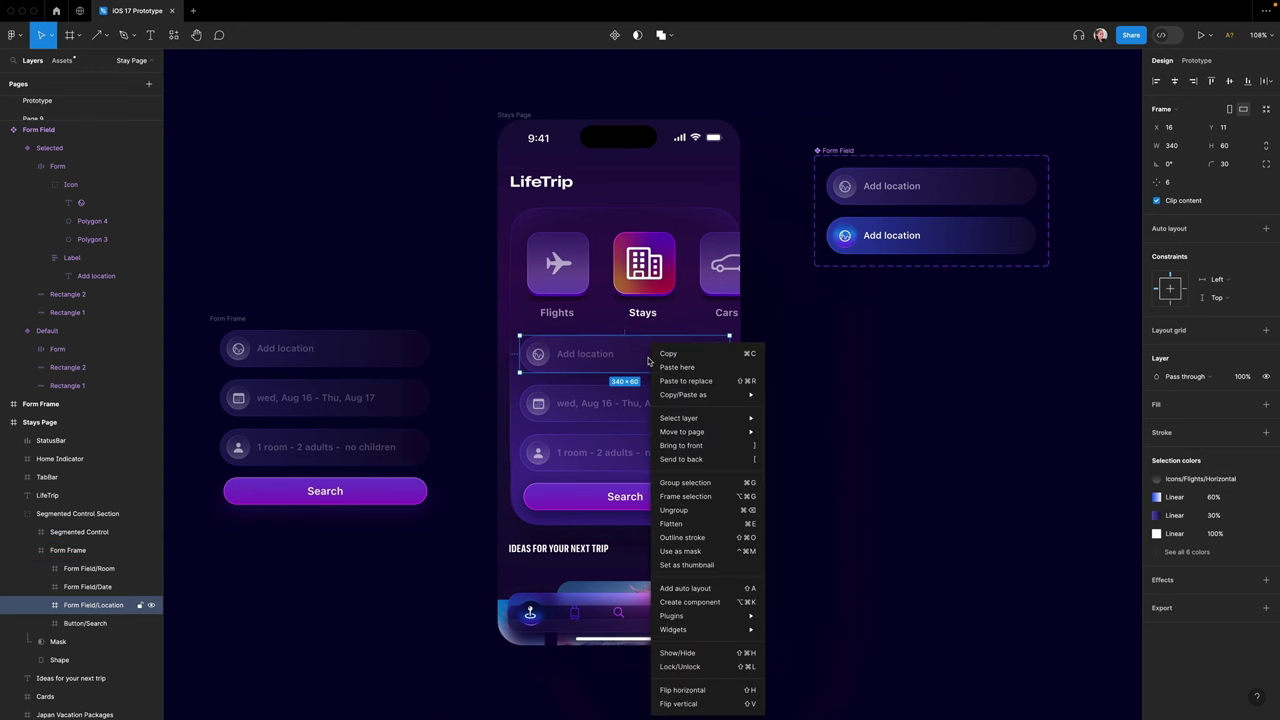
{"action": "left_click", "coordinate": [680, 382]}
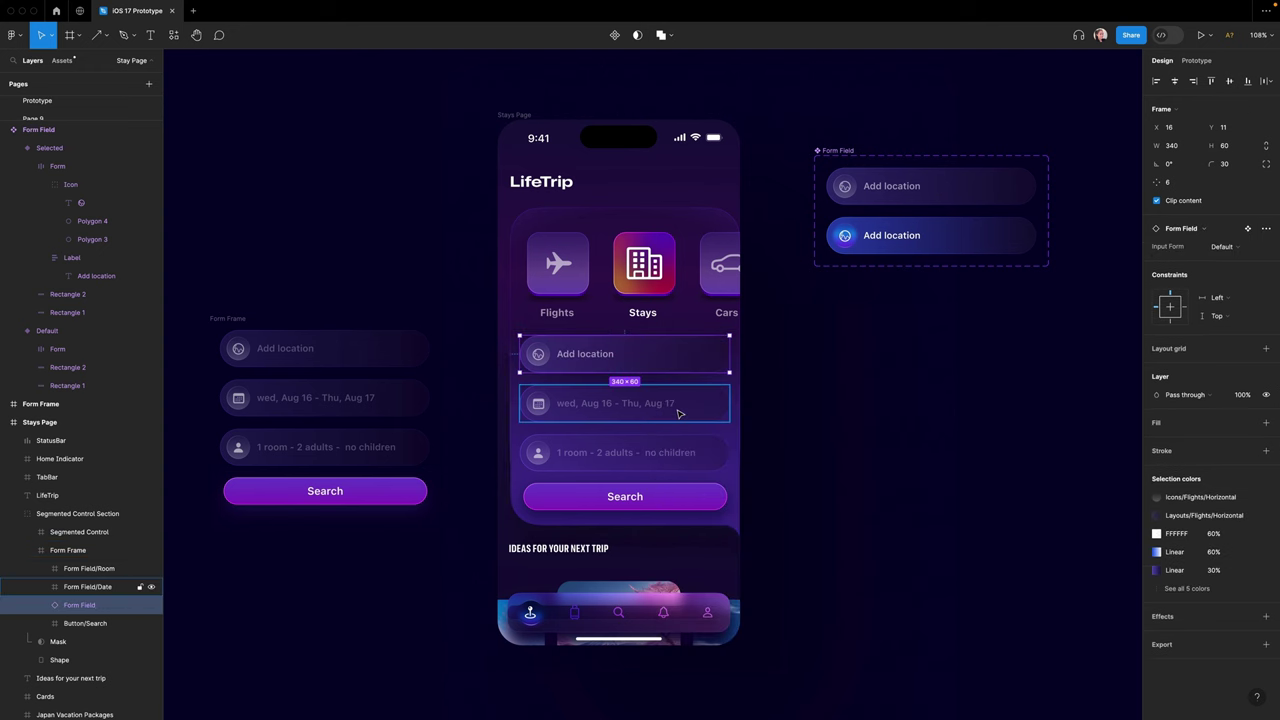
- Replace the date and room fields on the Stays Page with the copied Default Form Field
{"action": "left_click", "coordinate": [678, 413]}
{"action": "right_click", "coordinate": [679, 412]}
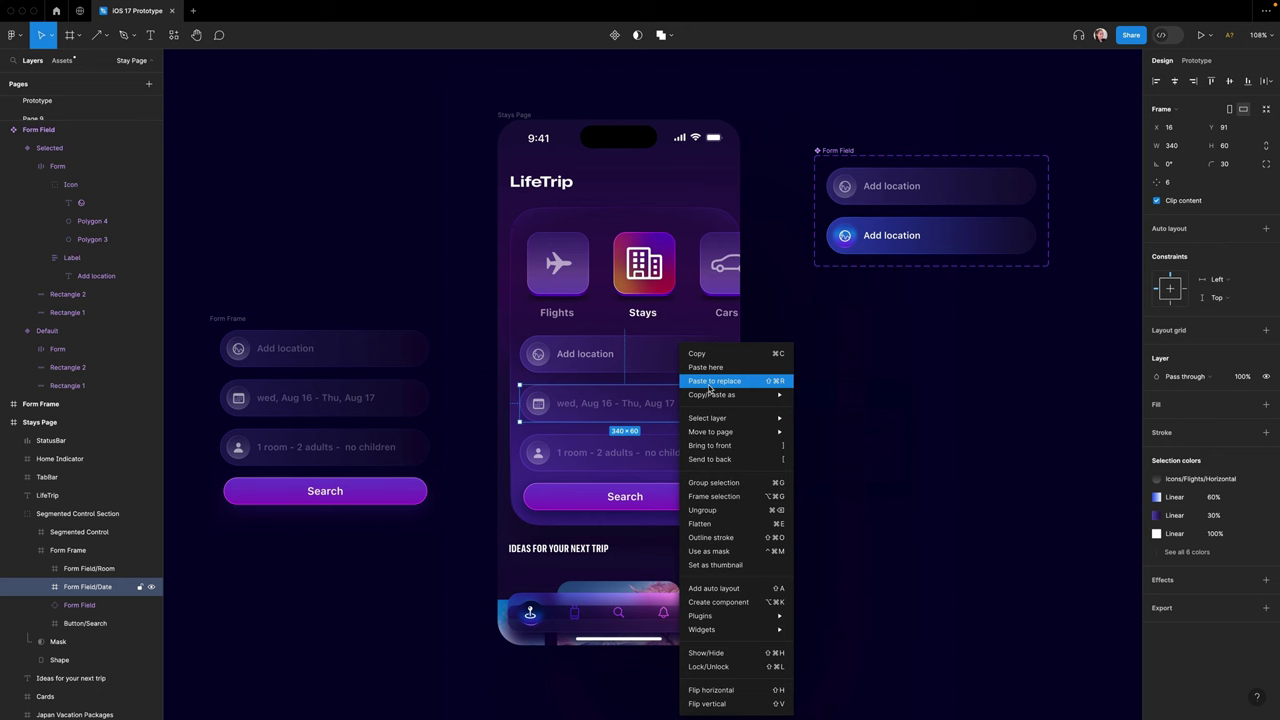
{"action": "left_click", "coordinate": [712, 381]}
{"action": "left_click", "coordinate": [700, 457]}
{"action": "right_click", "coordinate": [700, 457]}
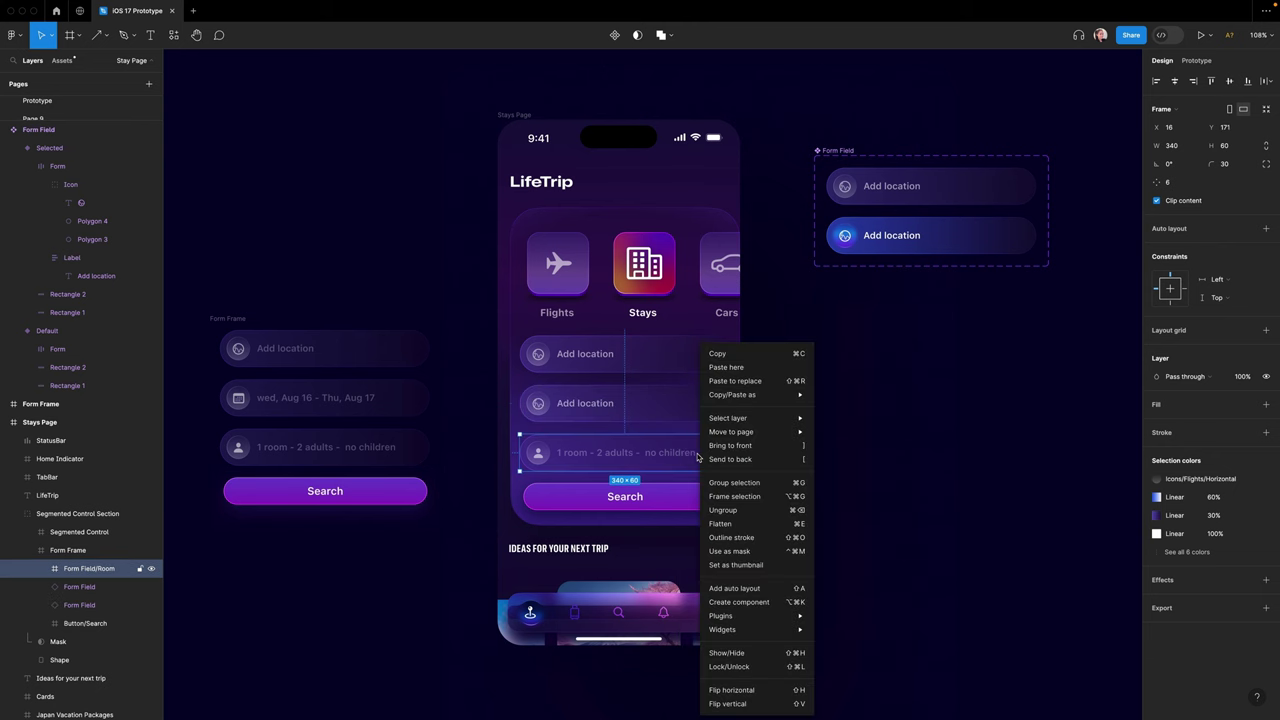
{"action": "left_click", "coordinate": [740, 381]}
{"action": "left_click", "coordinate": [855, 395]}
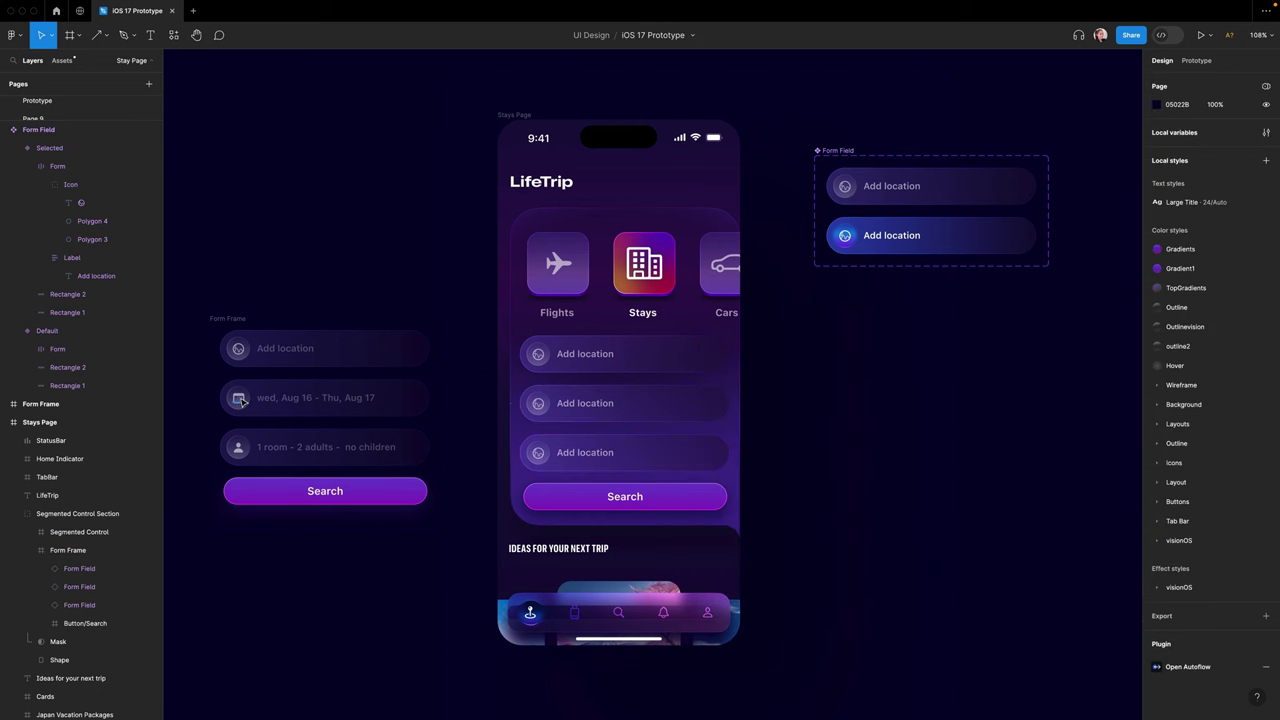
- Transfer the calendar icon and "wed, Aug 16 - Thu, Aug 17" text from the duplicated form into the second Form Field
{"action": "double_click", "coordinate": [238, 398], "text": "super"}
{"action": "key", "text": "super+c"}
{"action": "double_click", "coordinate": [538, 403], "text": "super"}
{"action": "key", "text": "super+v"}
{"action": "double_click", "coordinate": [307, 398], "text": "super"}
{"action": "key", "text": "super+c"}
{"action": "double_click", "coordinate": [595, 403], "text": "super"}
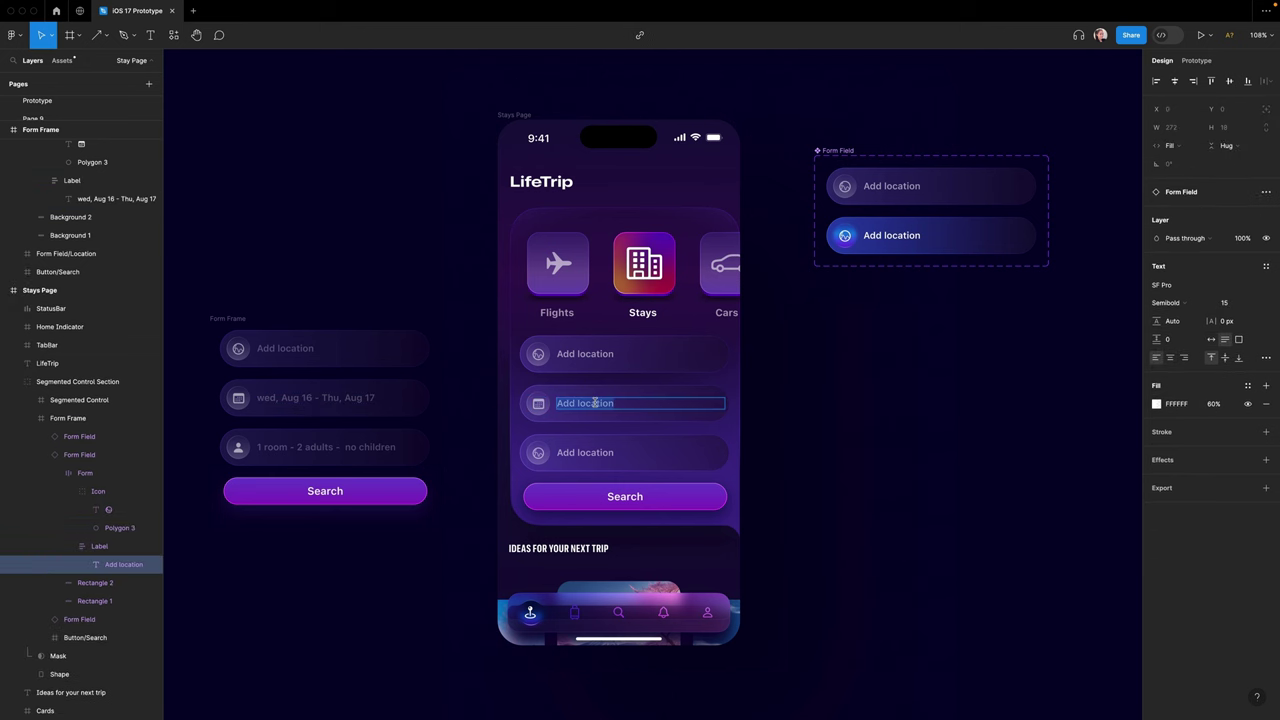
{"action": "key", "text": "super+v"}
- Transfer the person icon and "1 room - 2 adults - no children" text from the duplicated form into the third Form Field
{"action": "double_click", "coordinate": [238, 447], "text": "super"}
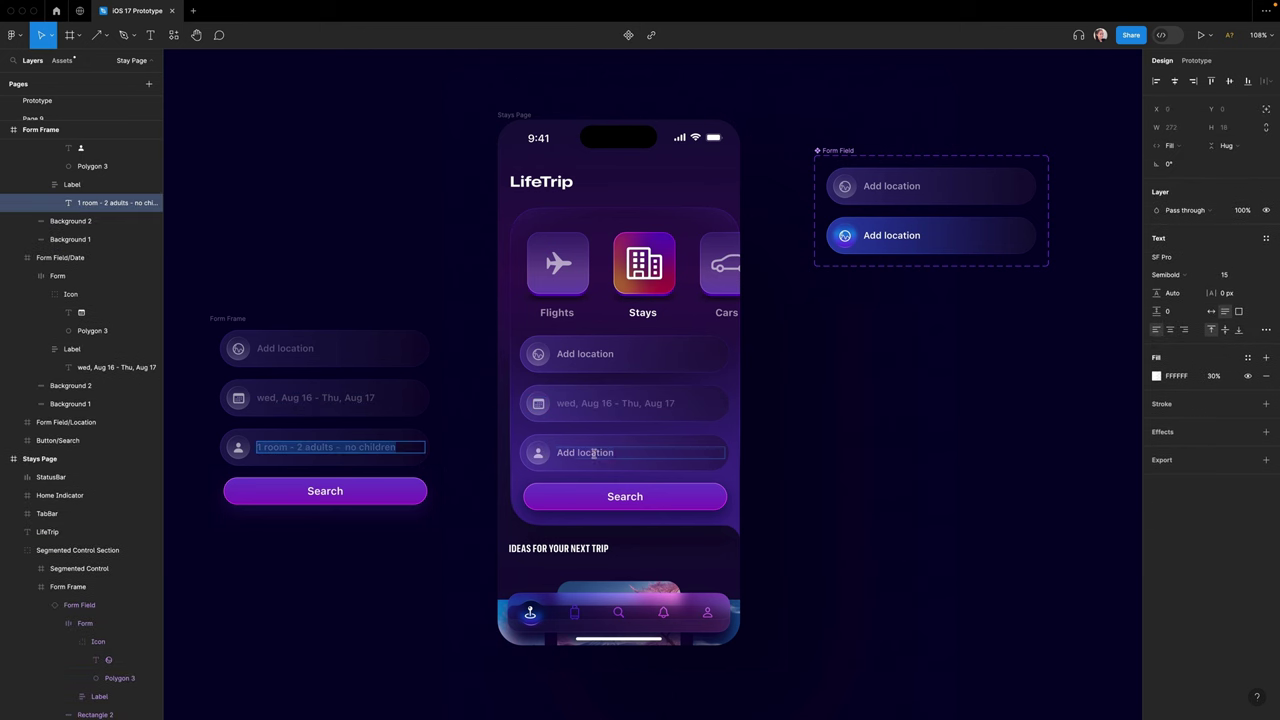
{"action": "key", "text": "ctrl+z"}
{"action": "left_click", "coordinate": [965, 457]}
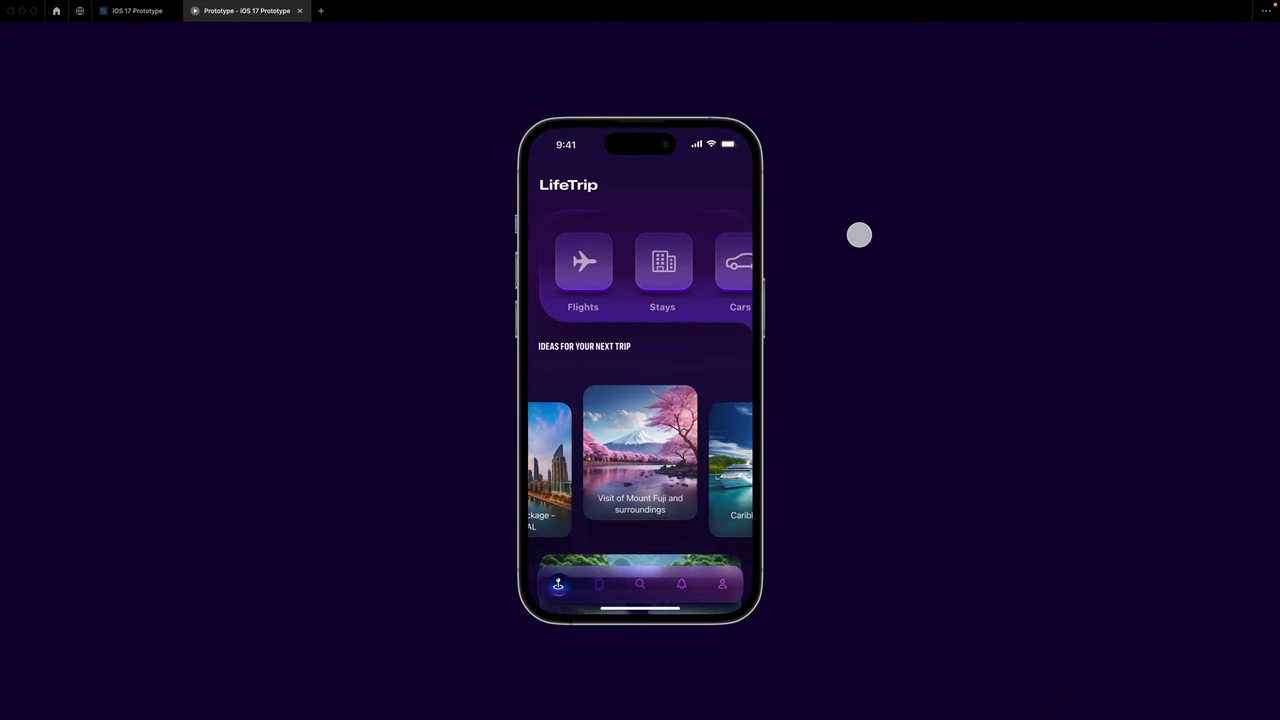
- Test the Stays form in the running prototype by opening and closing the date picker and selecting the location field
{"action": "left_click", "coordinate": [663, 264]}
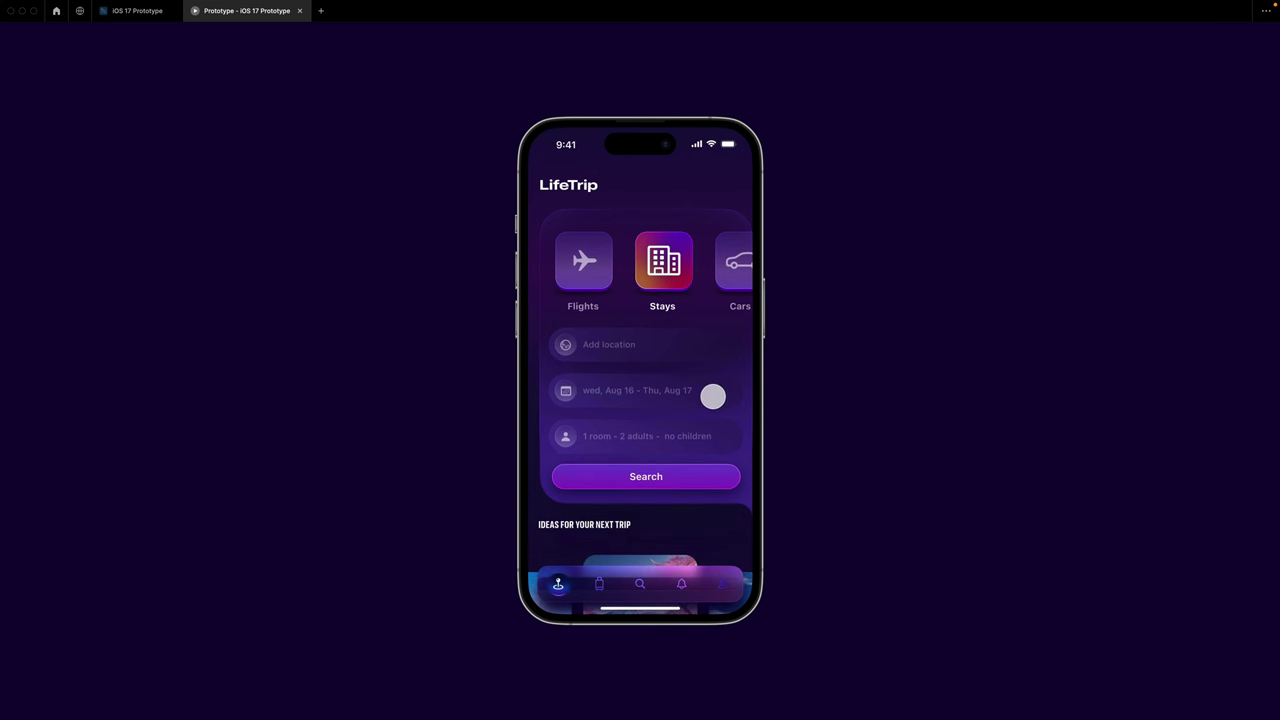
{"action": "left_click", "coordinate": [713, 397]}
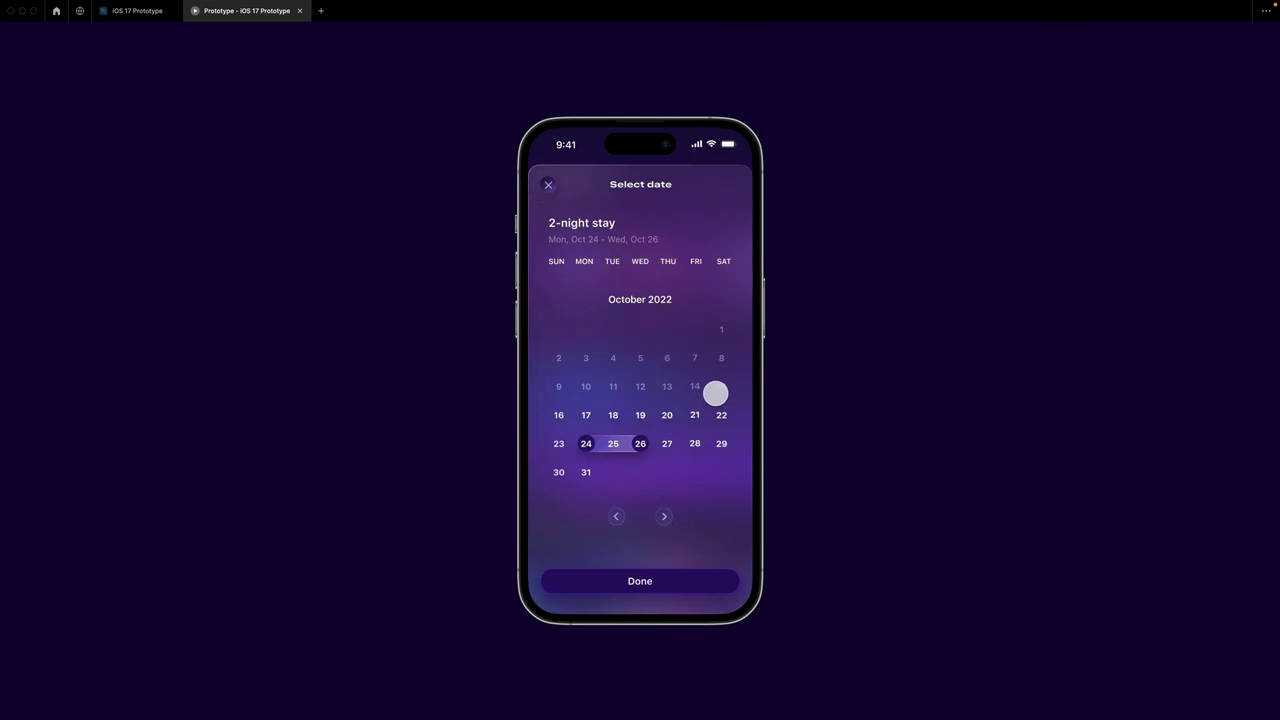
{"action": "left_click", "coordinate": [549, 186]}
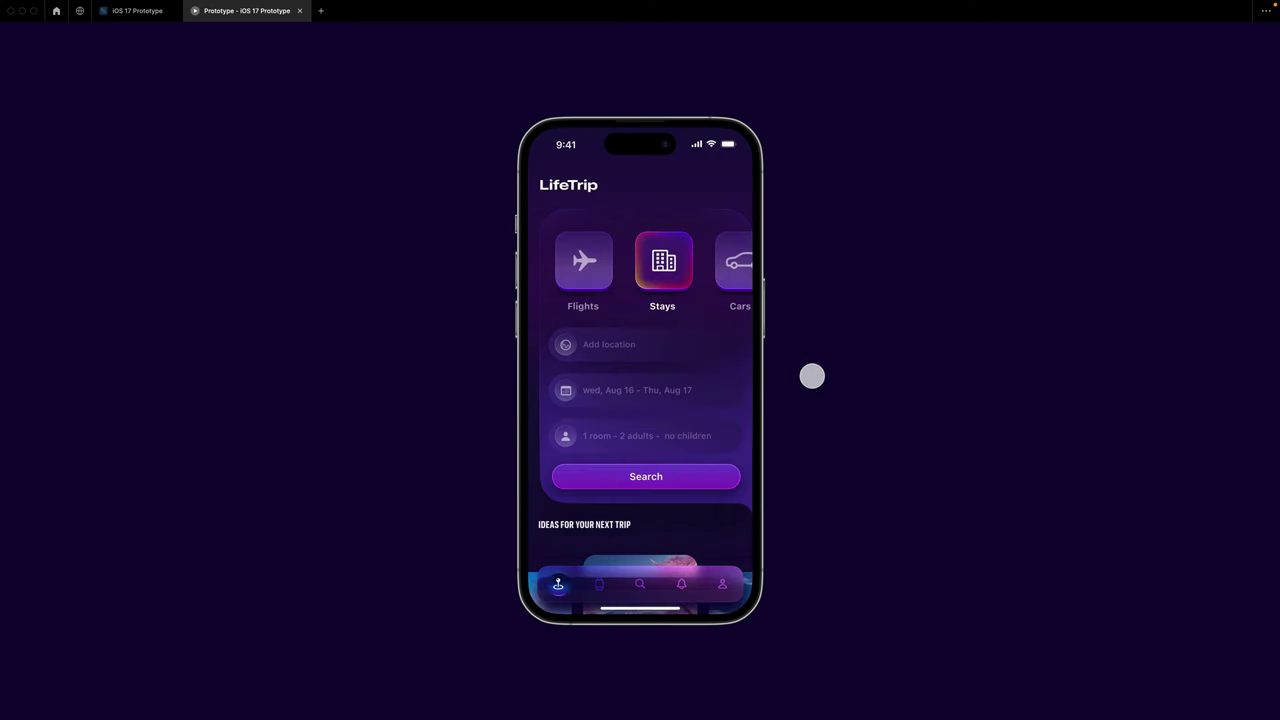
{"action": "left_click", "coordinate": [724, 346]}
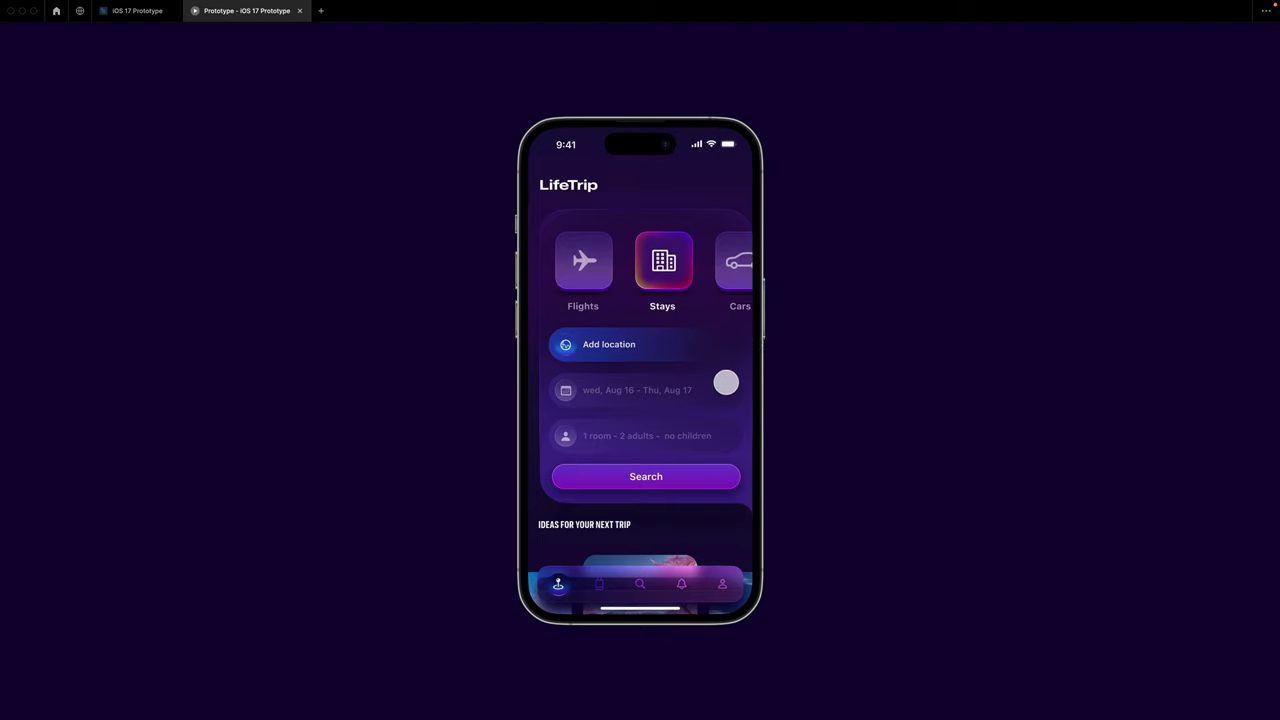
{"action": "left_click", "coordinate": [725, 391]}
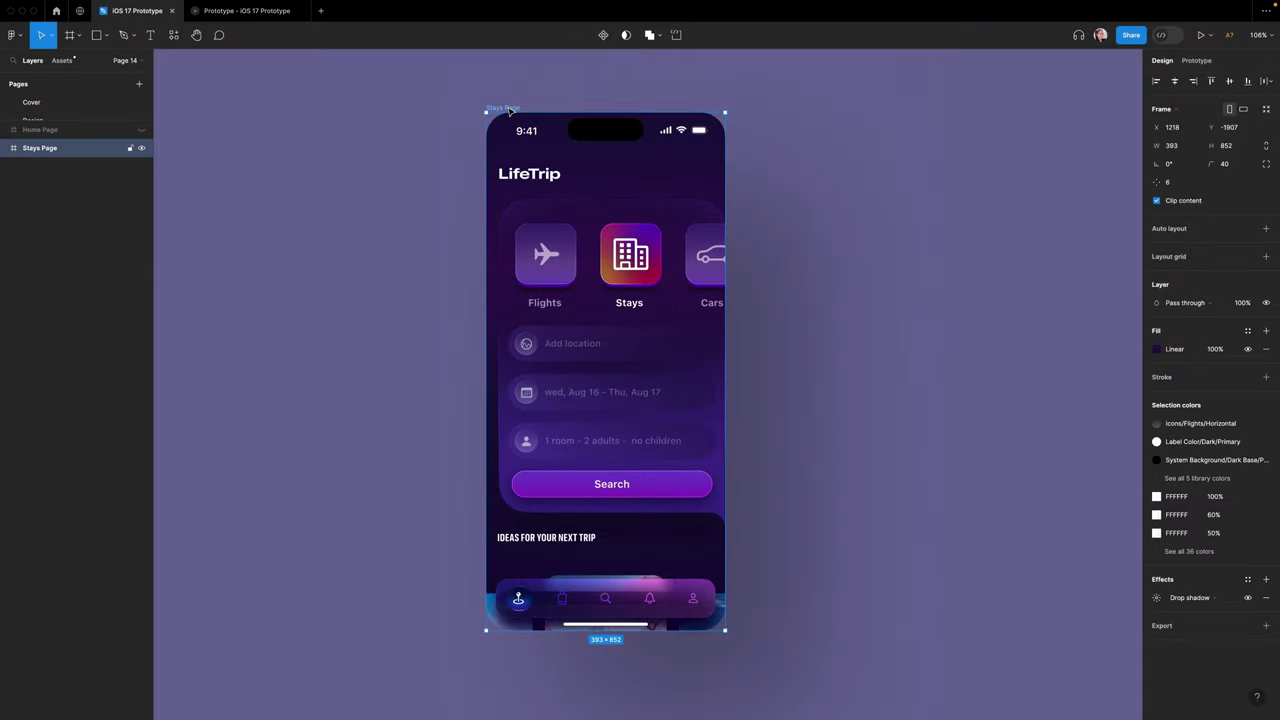
- Duplicate the Stays Page frame beside the original
{"action": "key", "text": "super+d"}
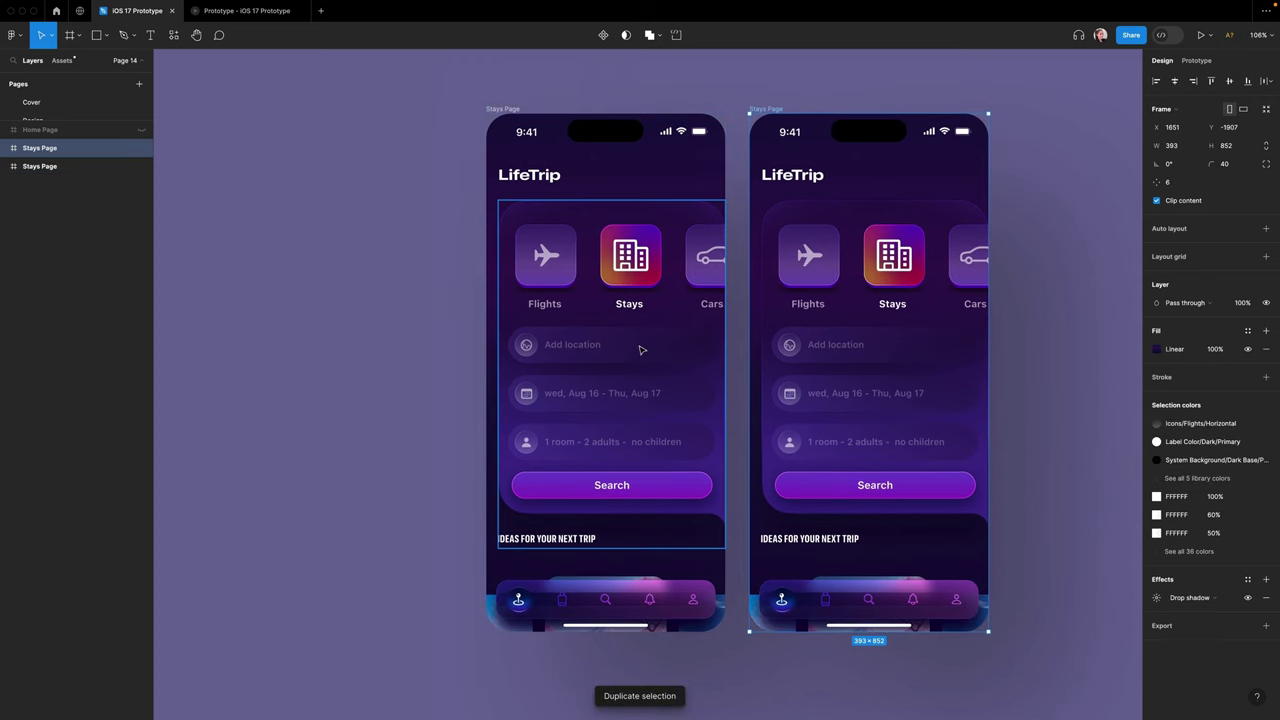
{"action": "scroll", "coordinate": [641, 349], "scroll_direction": "right", "scroll_amount": 3}
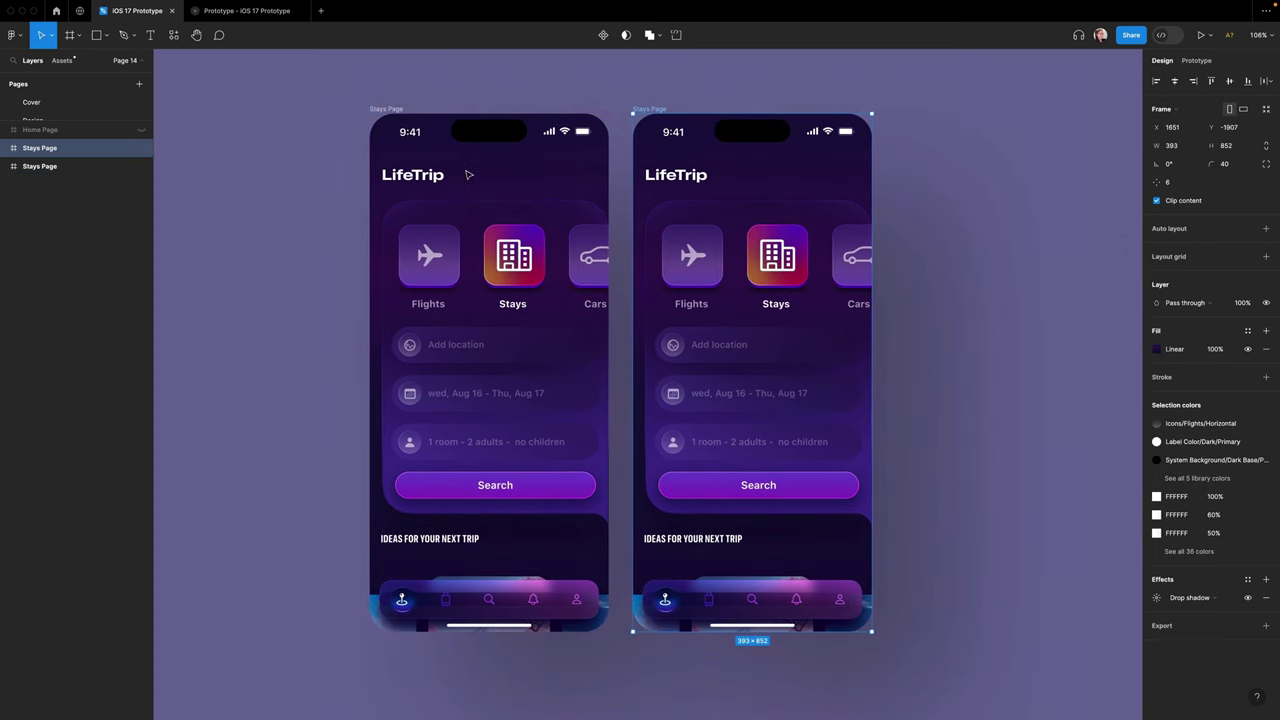
- Move the original Stays Page's form frame up to Y 35 and shrink it from its top edge to clip its fields
{"action": "left_click", "coordinate": [504, 395]}
{"action": "left_click", "coordinate": [503, 396]}
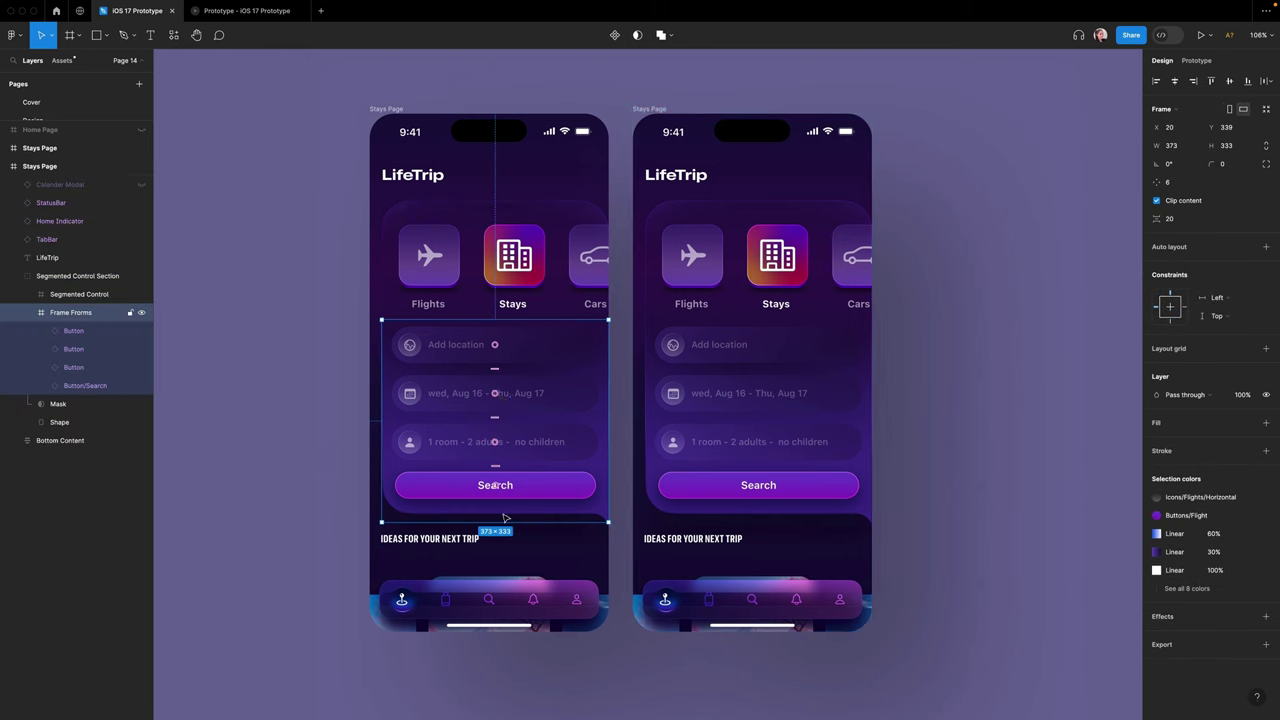
{"action": "key", "text": "shift+Up"}
{"action": "key", "text": "shift+Up"}
{"action": "key", "text": "shift+Up"}
{"action": "key", "text": "shift+Up"}
{"action": "key", "text": "shift+Up"}
{"action": "key", "text": "shift+Up"}
{"action": "key", "text": "shift+Up"}
{"action": "key", "text": "shift+Up"}
{"action": "key", "text": "shift+Up"}
{"action": "key", "text": "shift+Up"}
{"action": "key", "text": "shift+Up"}
{"action": "key", "text": "shift+Up"}
{"action": "key", "text": "shift+Up"}
{"action": "key", "text": "shift+Up"}
{"action": "key", "text": "shift+Up"}
{"action": "key", "text": "shift+Up"}
{"action": "key", "text": "shift+Up"}
{"action": "key", "text": "shift+Up"}
{"action": "key", "text": "shift+Up"}
{"action": "key", "text": "shift+Up"}
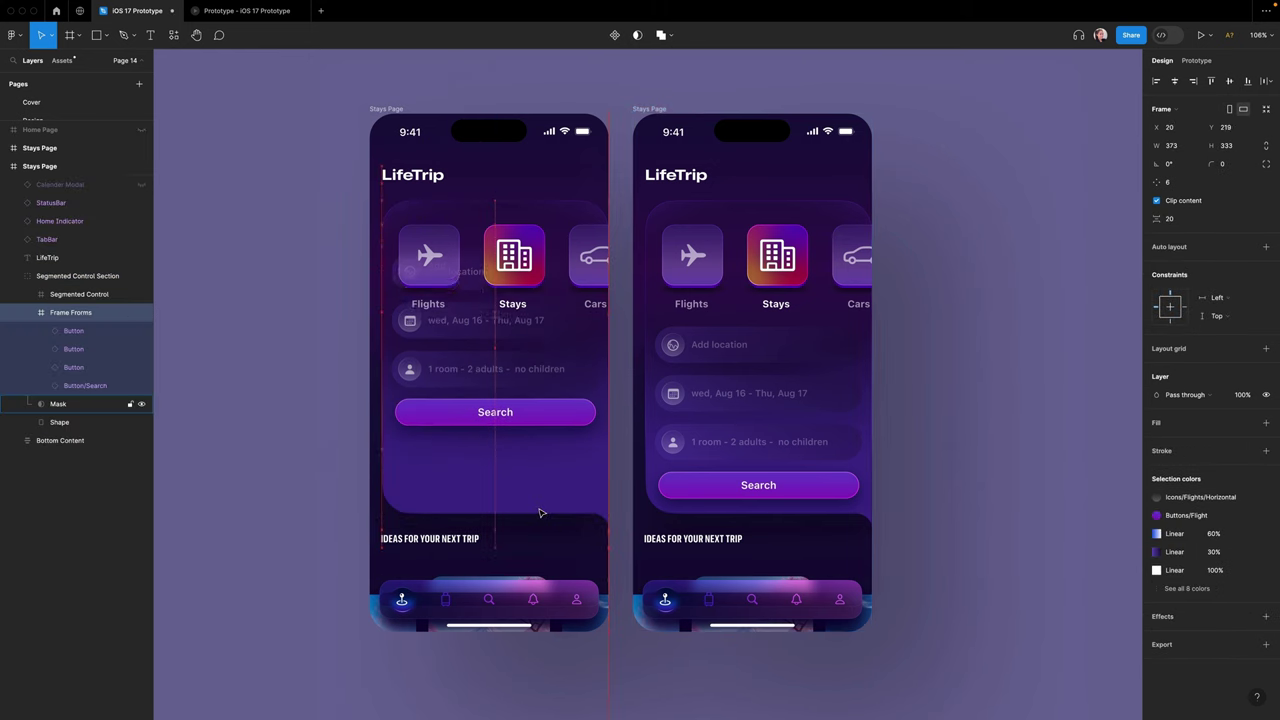
{"action": "key", "text": "shift+Up"}
{"action": "key", "text": "shift+Up"}
{"action": "key", "text": "shift+Up"}
{"action": "key", "text": "shift+Up"}
{"action": "key", "text": "shift+Up"}
{"action": "key", "text": "shift+Up"}
{"action": "key", "text": "shift+Up"}
{"action": "key", "text": "shift+Up"}
{"action": "key", "text": "shift+Up"}
{"action": "key", "text": "shift+Up"}
{"action": "key", "text": "shift+Up"}
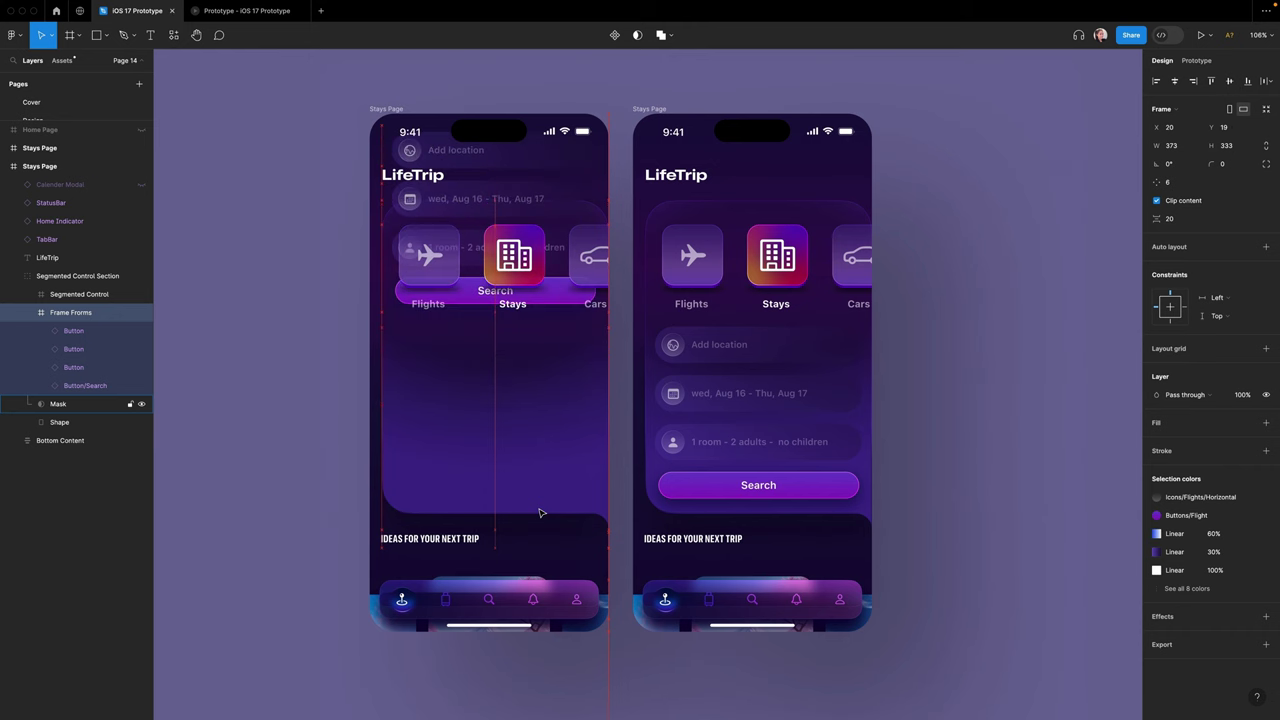
{"action": "key", "text": "Down"}
{"action": "key", "text": "Down"}
{"action": "key", "text": "Down"}
{"action": "key", "text": "Down"}
{"action": "key", "text": "Down"}
{"action": "key", "text": "Down"}
{"action": "key", "text": "Down"}
{"action": "key", "text": "Down"}
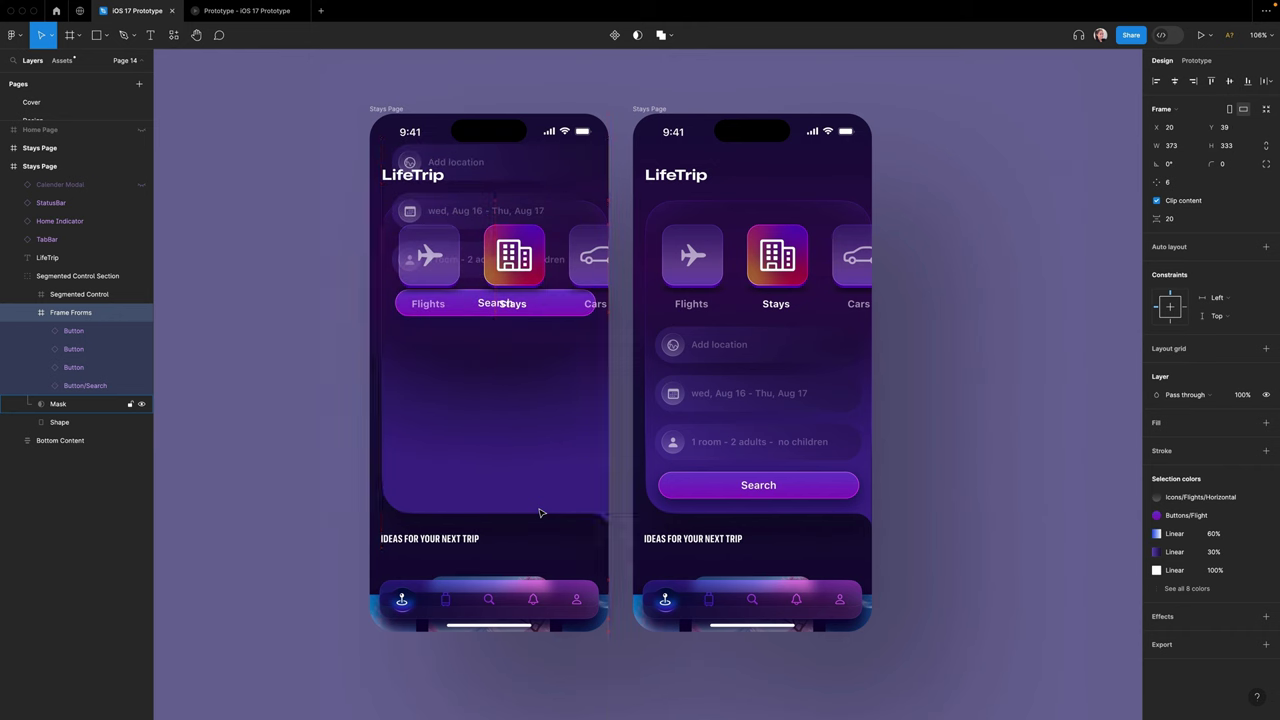
{"action": "key", "text": "Up"}
{"action": "key", "text": "Up"}
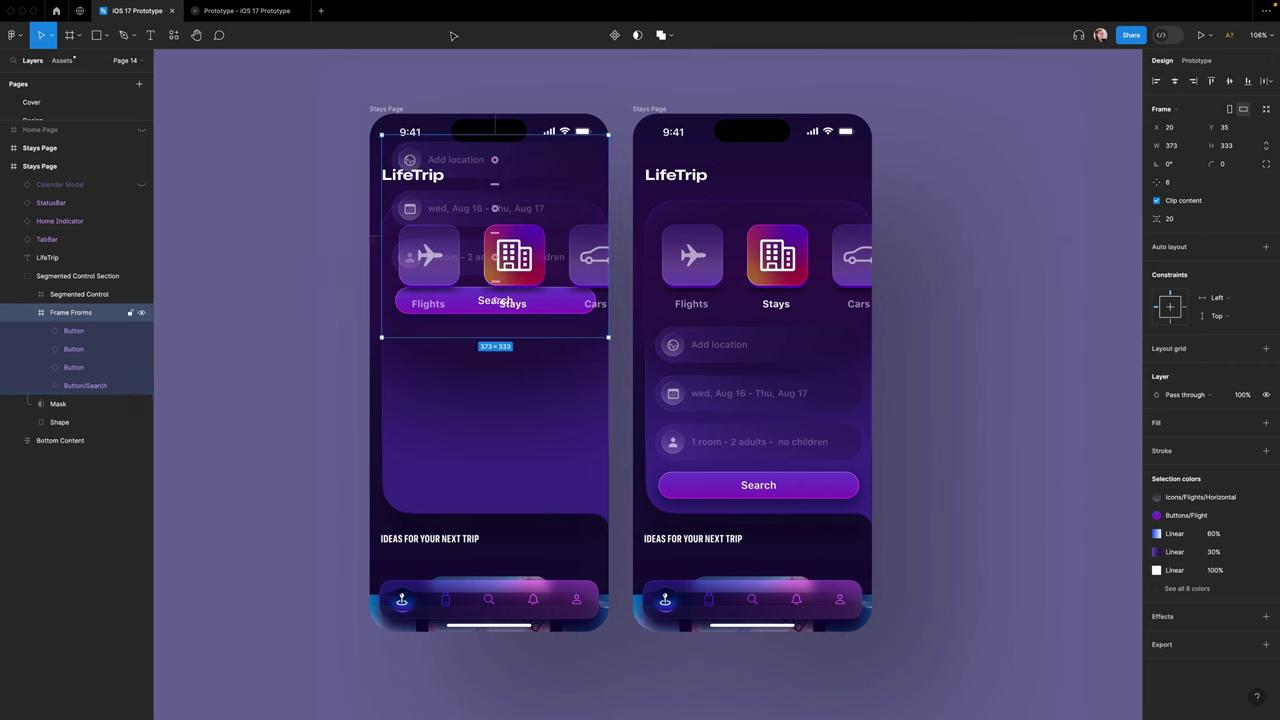
{"action": "left_click_drag", "start_coordinate": [550, 133], "coordinate": [554, 331]}
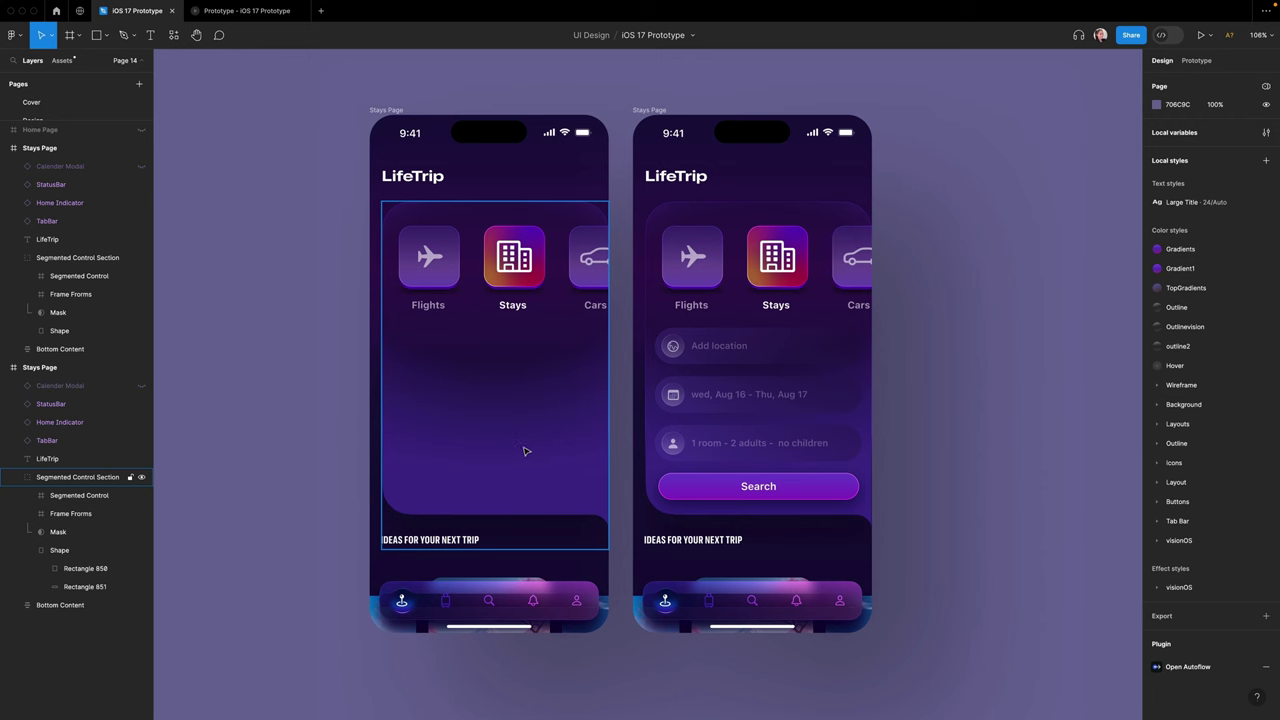
- Add a layout grid of 12 rows to the original Stays Page frame
{"action": "left_click", "coordinate": [381, 111]}
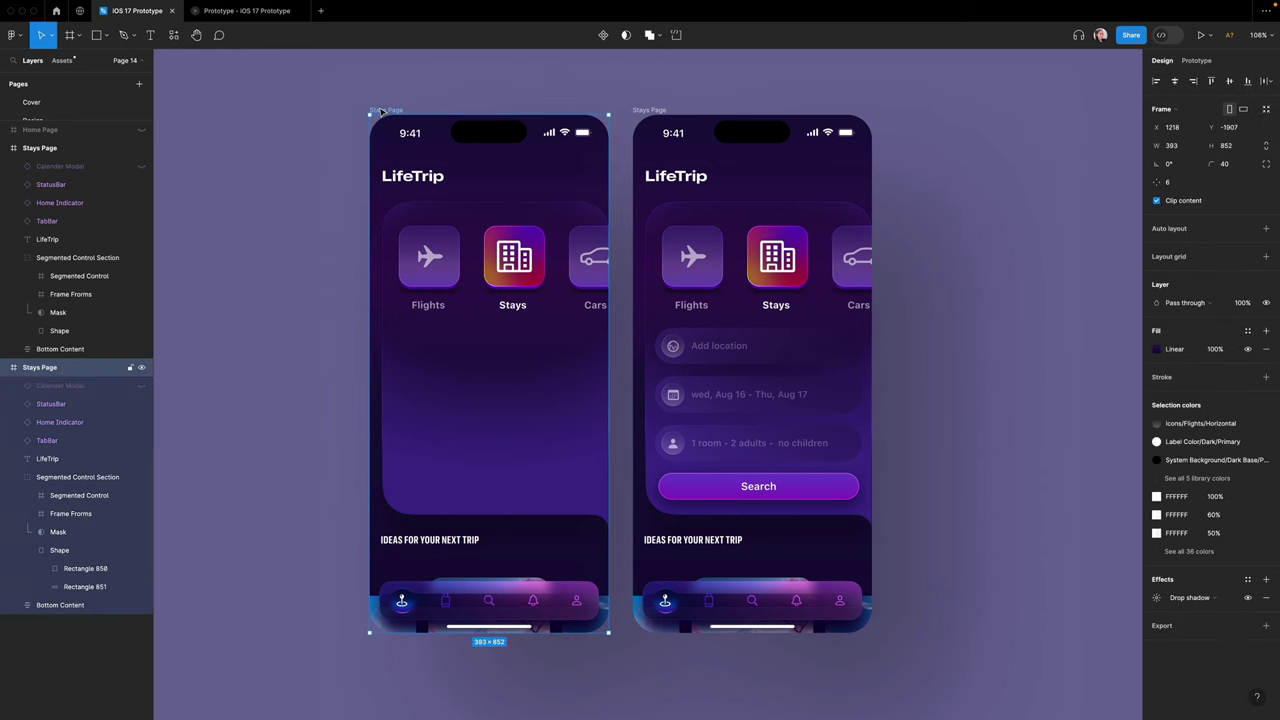
{"action": "left_click", "coordinate": [1266, 257]}
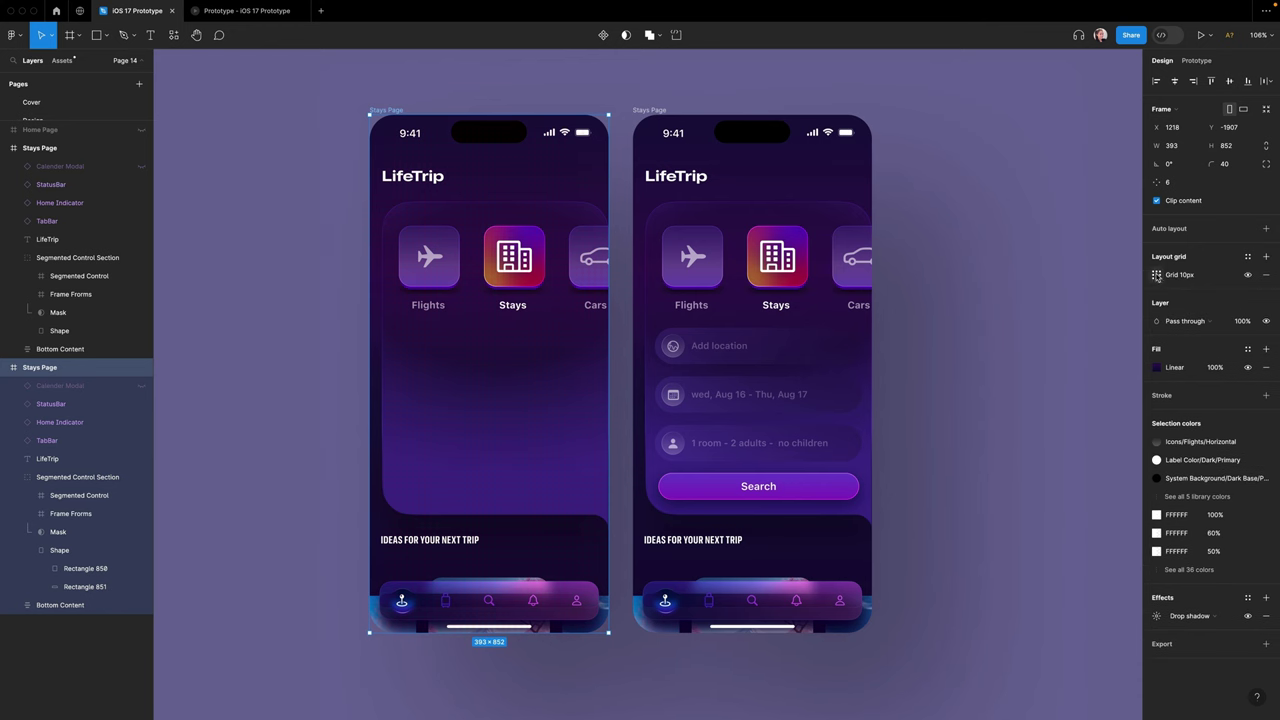
{"action": "left_click", "coordinate": [1157, 276]}
{"action": "left_click", "coordinate": [1022, 277]}
{"action": "left_click", "coordinate": [1034, 303]}
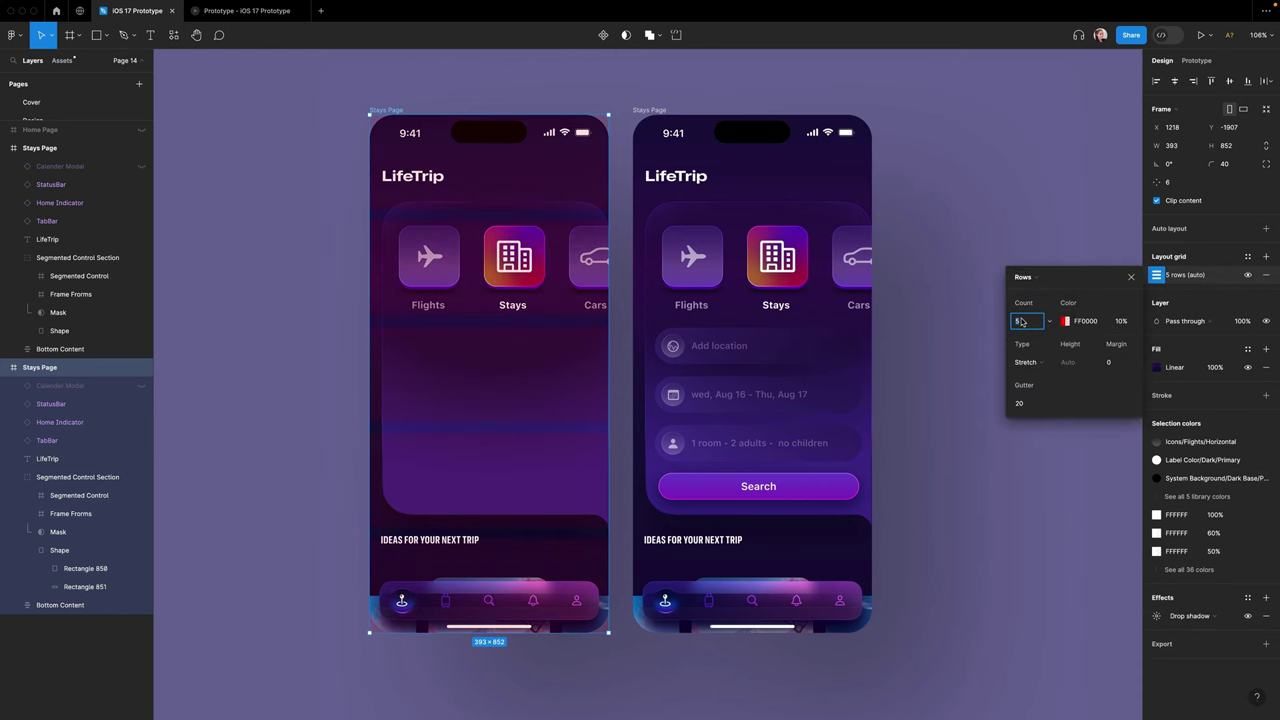
{"action": "type", "text": "12"}
{"action": "key", "text": "Return"}
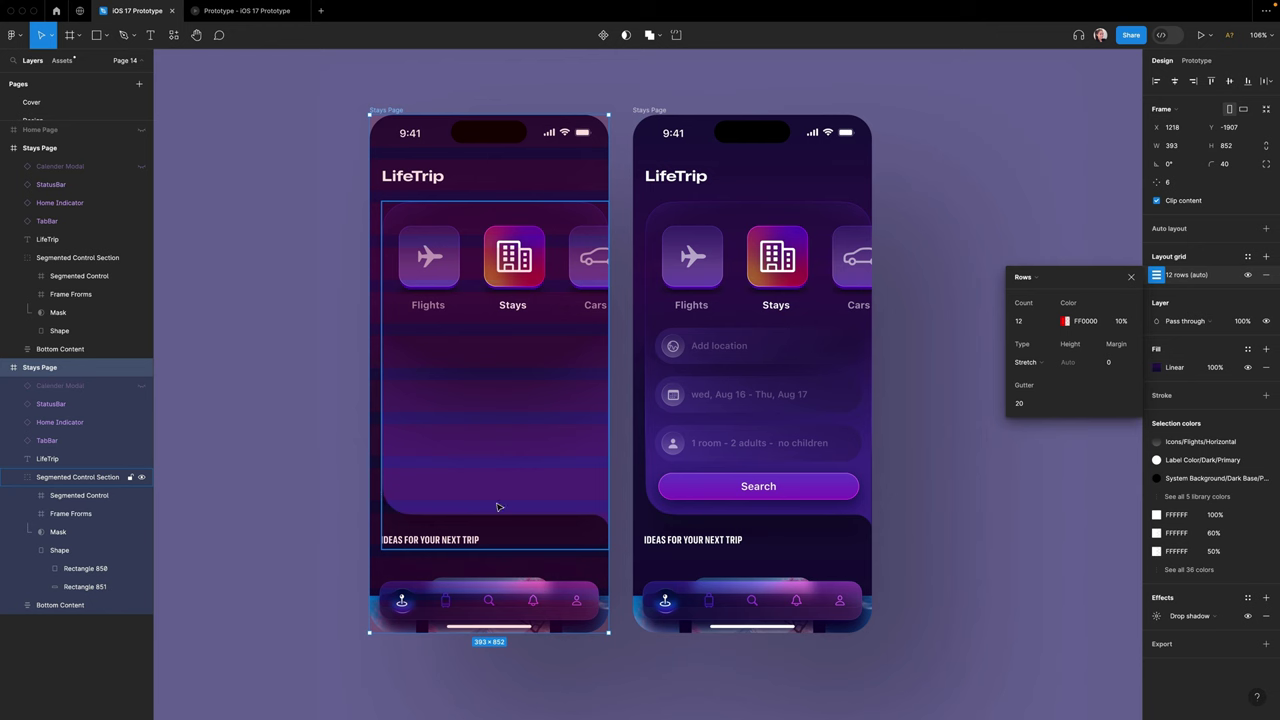
- Raise the bottom points of Rectangle 850 in the original Stays Page's Shape until the card ends just below the category labels
{"action": "left_click", "coordinate": [31, 554]}
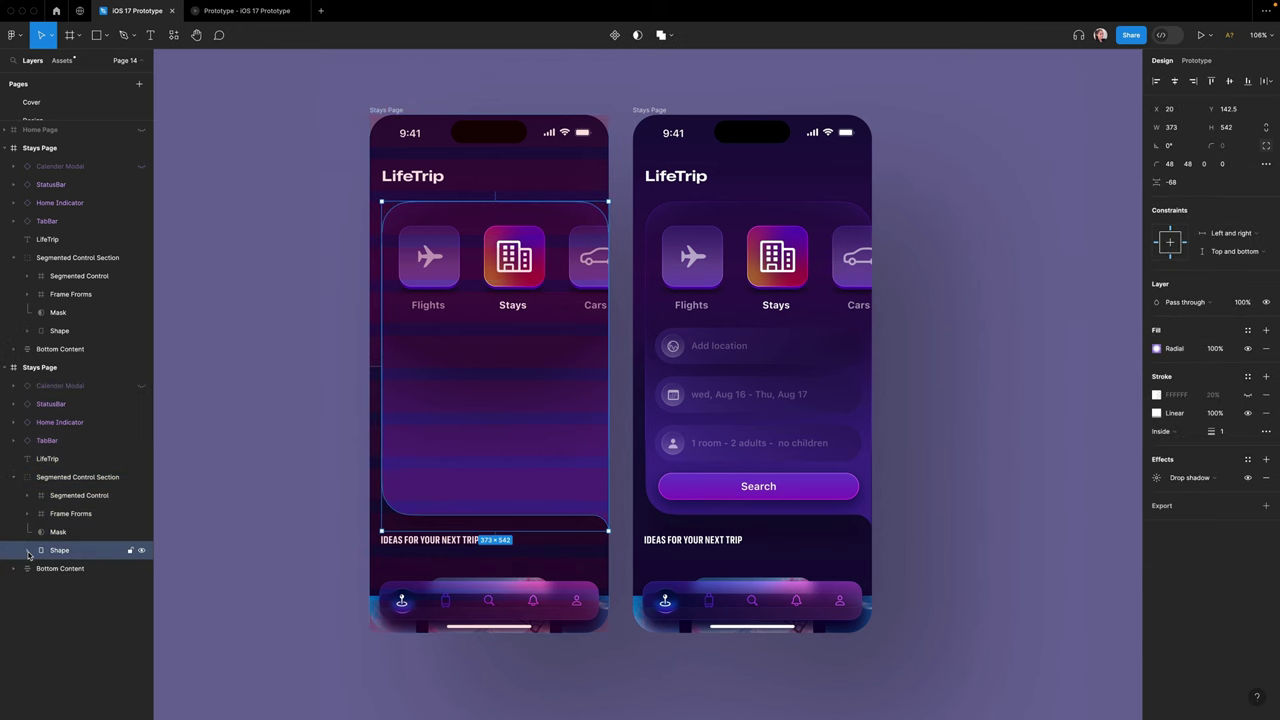
{"action": "left_click", "coordinate": [28, 551]}
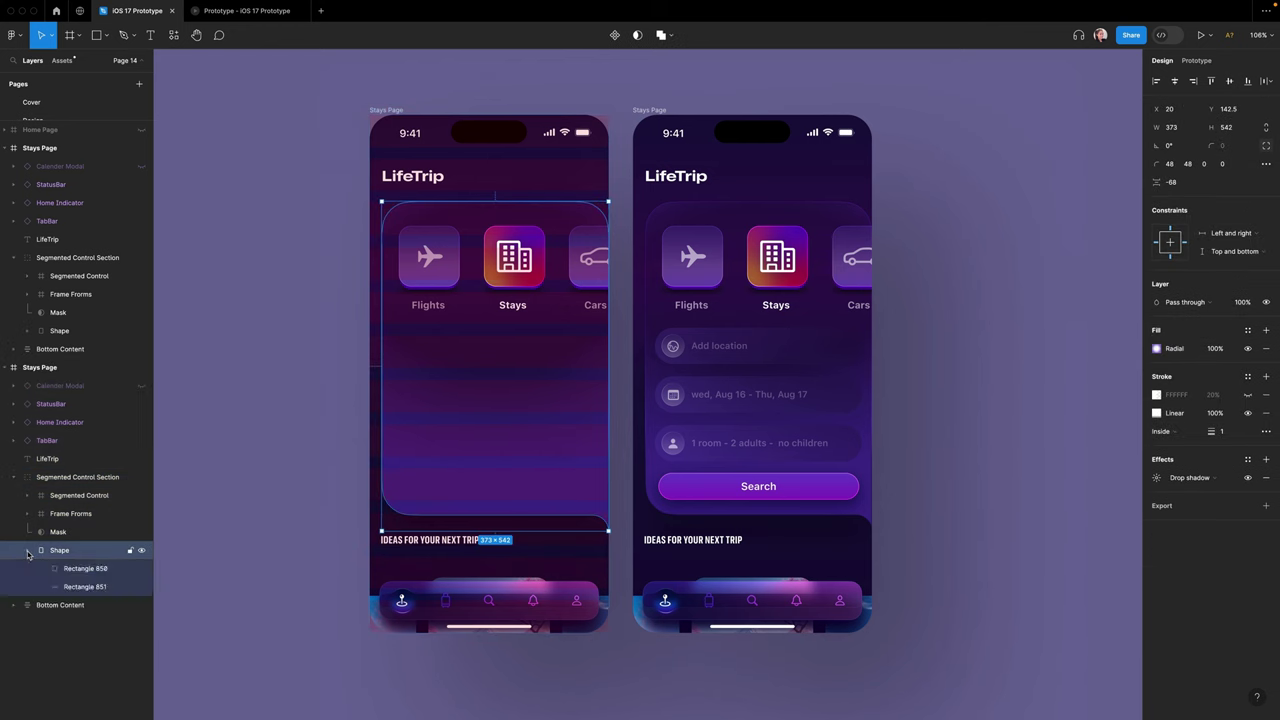
{"action": "left_click", "coordinate": [86, 569]}
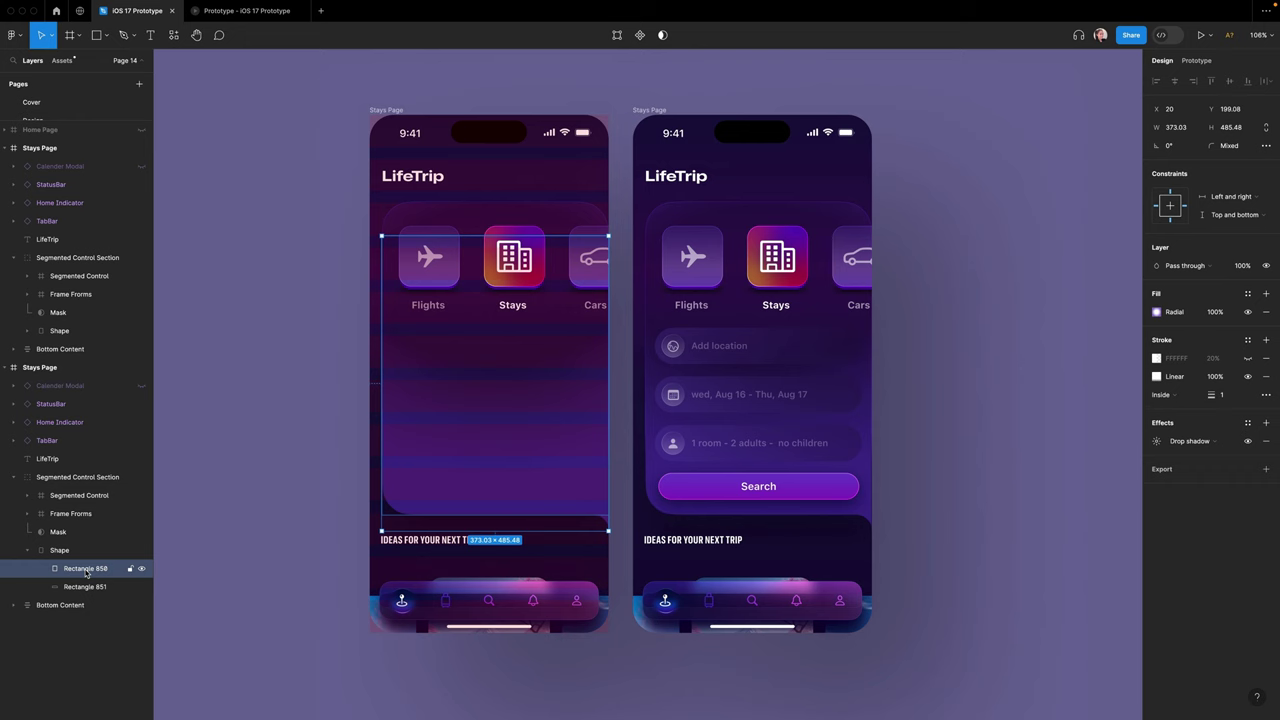
{"action": "key", "text": "Return"}
{"action": "left_click_drag", "start_coordinate": [345, 462], "coordinate": [633, 538]}
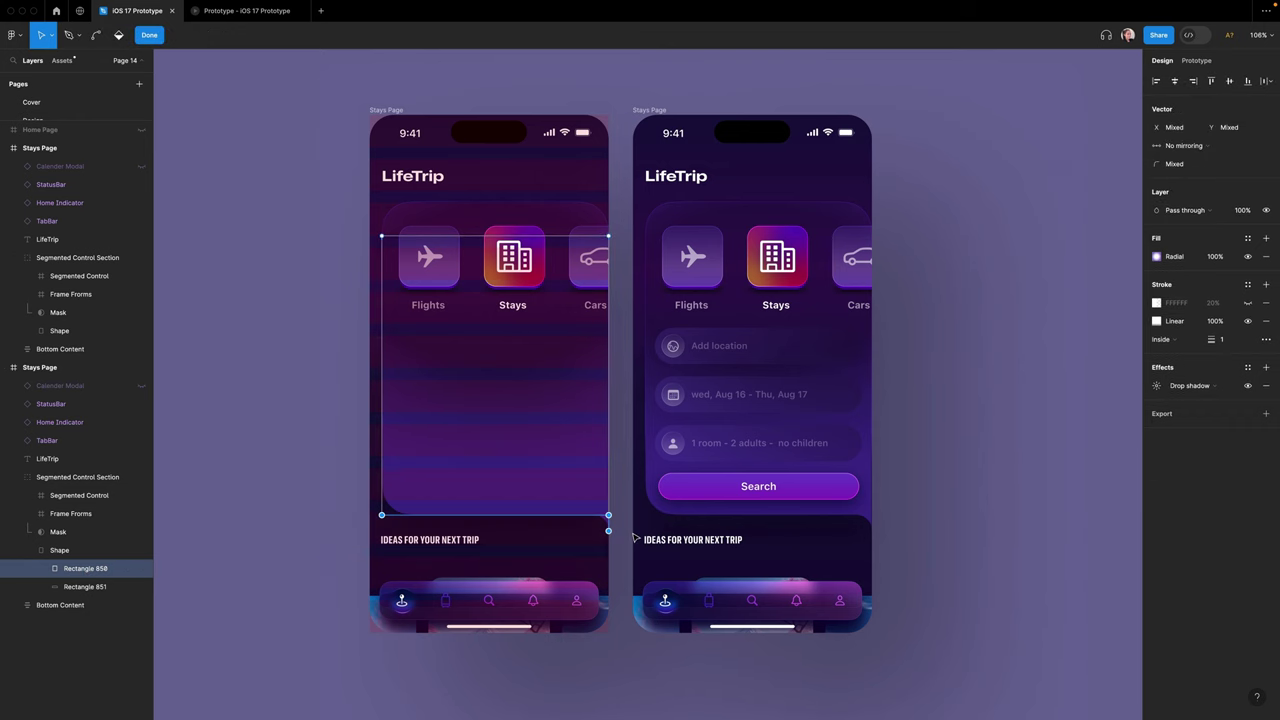
{"action": "key", "text": "shift+Up"}
{"action": "key", "text": "shift+Up"}
{"action": "key", "text": "shift+Up"}
{"action": "key", "text": "shift+Up"}
{"action": "key", "text": "shift+Up"}
{"action": "key", "text": "shift+Up"}
{"action": "key", "text": "shift+Up"}
{"action": "key", "text": "shift+Up"}
{"action": "key", "text": "shift+Up"}
{"action": "key", "text": "shift+Up"}
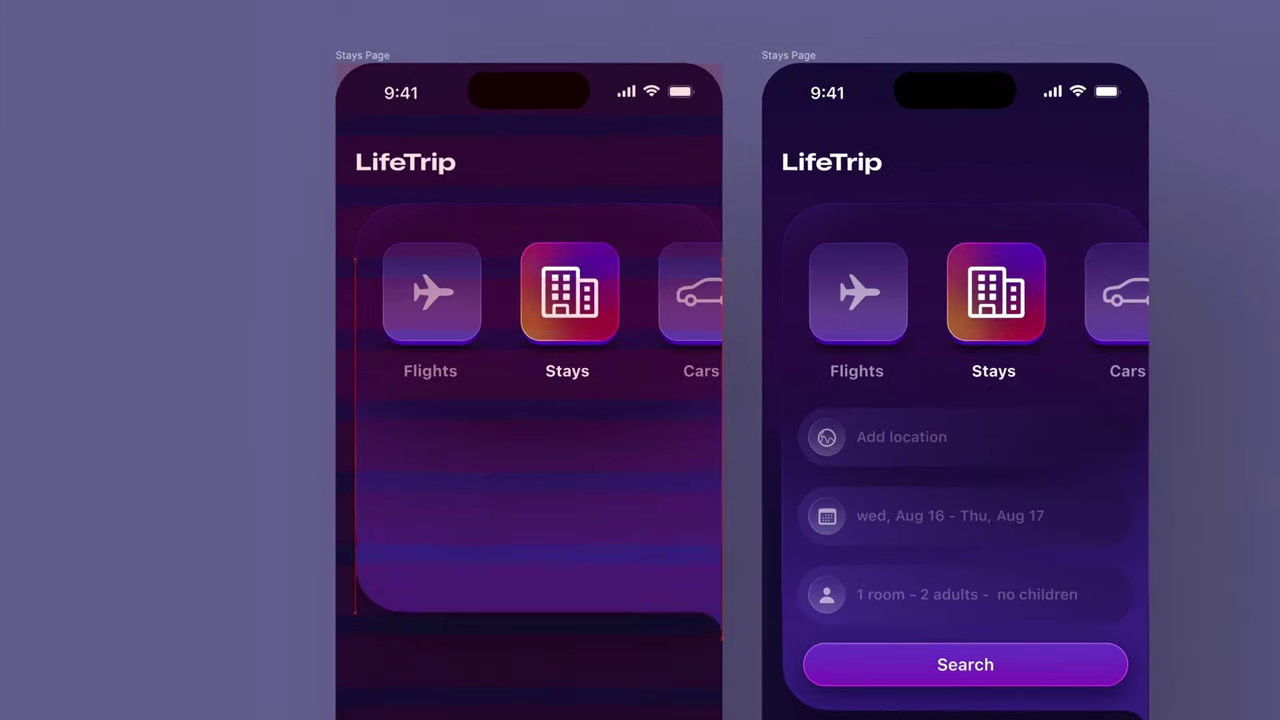
{"action": "key", "text": "shift+Up"}
{"action": "key", "text": "shift+Up"}
{"action": "key", "text": "shift+Up"}
{"action": "key", "text": "shift+Up"}
{"action": "key", "text": "shift+Up"}
{"action": "key", "text": "shift+Up"}
{"action": "key", "text": "shift+Up"}
{"action": "key", "text": "shift+Up"}
{"action": "key", "text": "shift+Up"}
{"action": "key", "text": "shift+Up"}
{"action": "key", "text": "shift+Up"}
{"action": "key", "text": "shift+Up"}
{"action": "key", "text": "shift+Up"}
{"action": "key", "text": "shift+Up"}
{"action": "key", "text": "shift+Up"}
{"action": "key", "text": "shift+Up"}
{"action": "key", "text": "shift+Up"}
{"action": "key", "text": "shift+Up"}
{"action": "key", "text": "shift+Up"}
{"action": "key", "text": "shift+Up"}
{"action": "key", "text": "Up"}
{"action": "key", "text": "Up"}
{"action": "key", "text": "Up"}
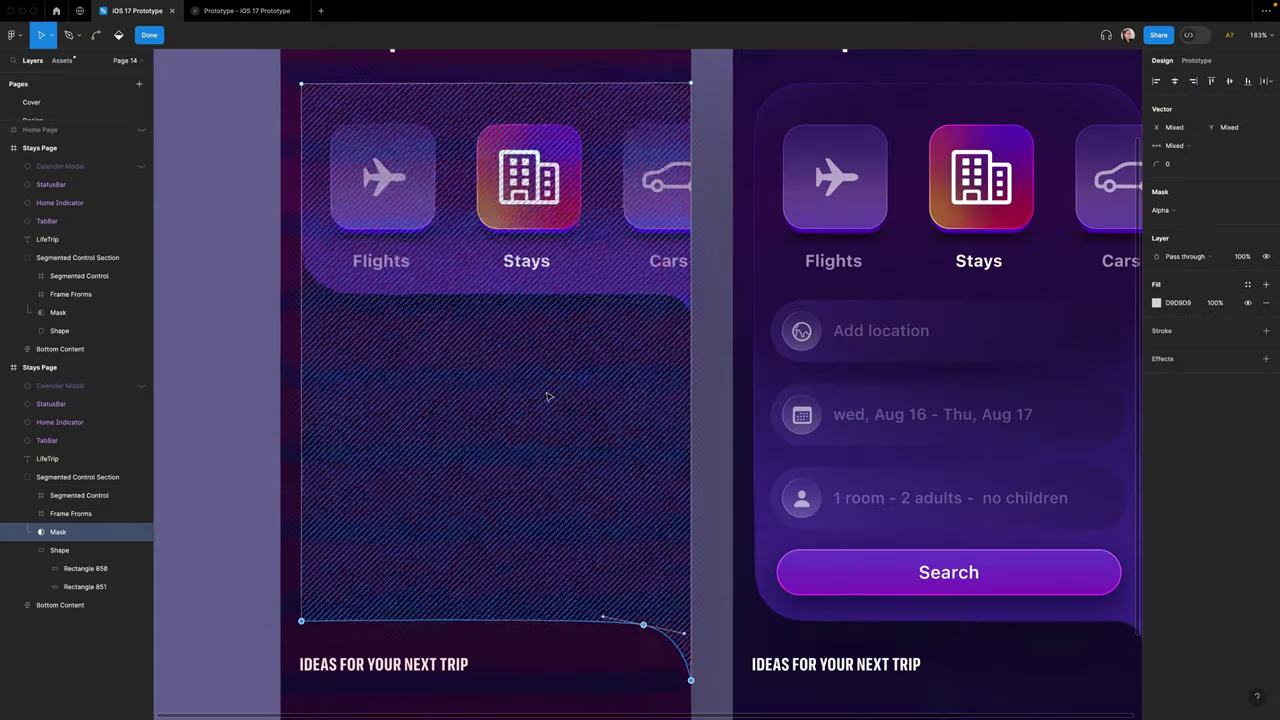
- Raise the bottom points of the Mask in the Segmented Control Section to match the shortened card
{"action": "key", "text": "shift+Up"}
{"action": "key", "text": "shift+Up"}
{"action": "key", "text": "shift+Up"}
{"action": "key", "text": "shift+Up"}
{"action": "key", "text": "shift+Up"}
{"action": "key", "text": "shift+Up"}
{"action": "key", "text": "shift+Up"}
{"action": "key", "text": "shift+Up"}
{"action": "key", "text": "shift+Up"}
{"action": "key", "text": "shift+Up"}
{"action": "key", "text": "shift+Up"}
{"action": "key", "text": "shift+Up"}
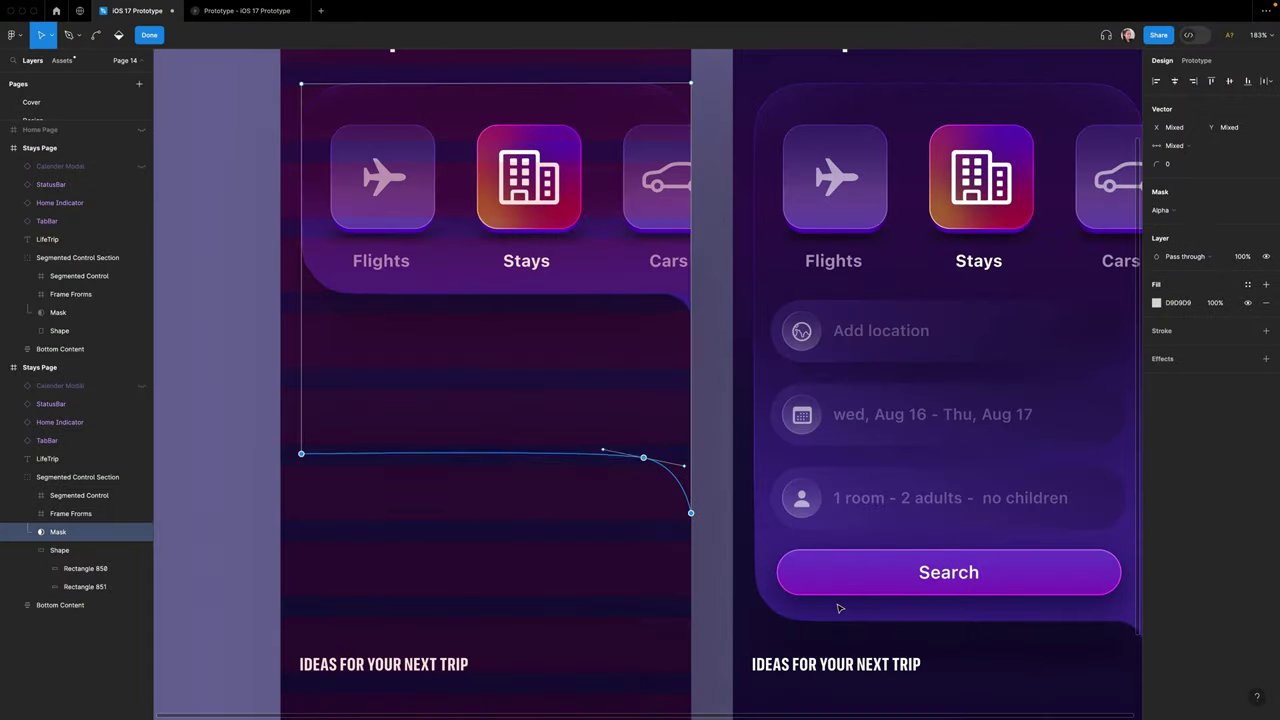
{"action": "key", "text": "Up"}
{"action": "key", "text": "Up"}
{"action": "key", "text": "Up"}
{"action": "key", "text": "Up"}
{"action": "key", "text": "Up"}
{"action": "key", "text": "Up"}
{"action": "key", "text": "Up"}
{"action": "key", "text": "Up"}
{"action": "key", "text": "Up"}
{"action": "key", "text": "Up"}
{"action": "key", "text": "Up"}
{"action": "key", "text": "Up"}
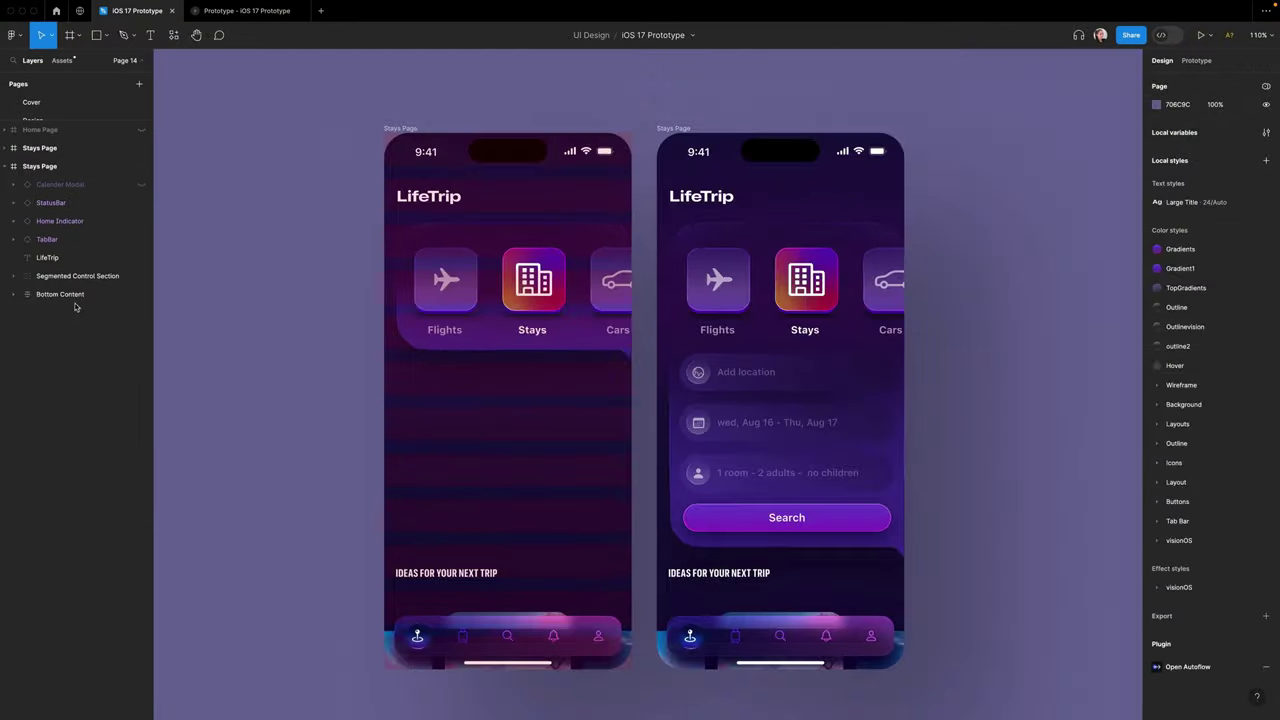
- Move the original Stays Page's Bottom Content up to just below the shortened card and hide the frame's layout grid
{"action": "left_click", "coordinate": [68, 295]}
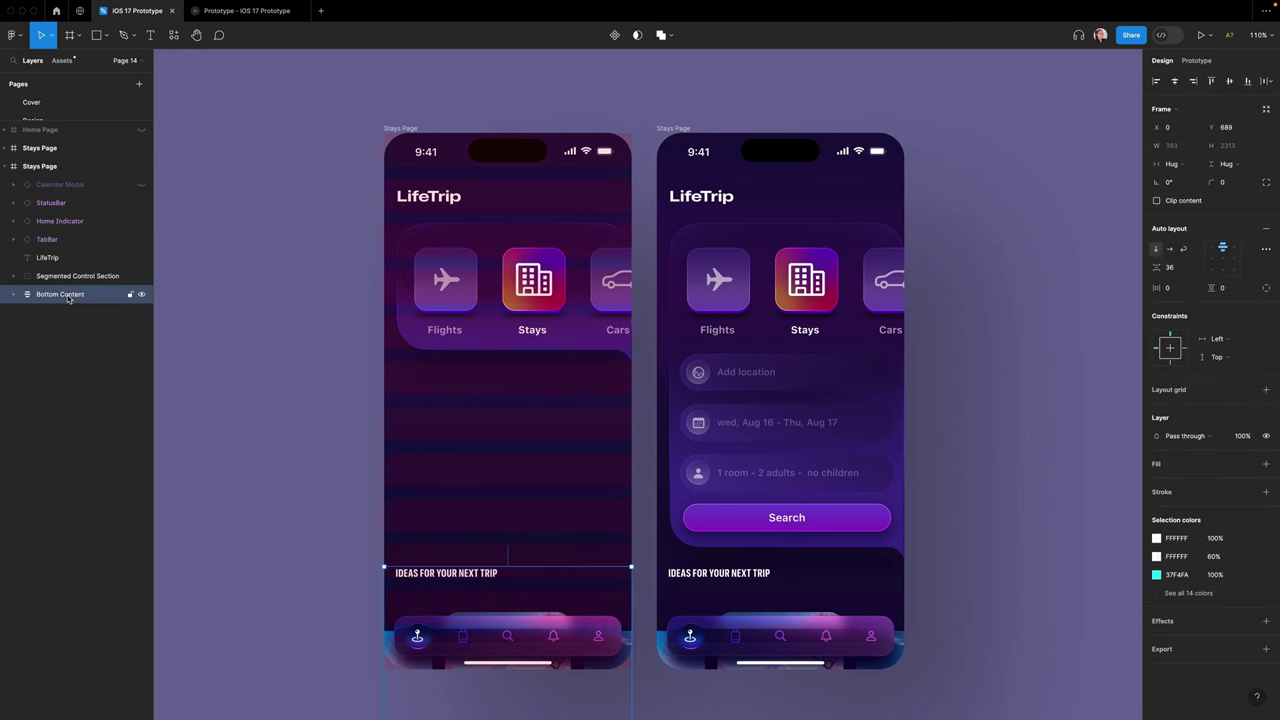
{"action": "key", "text": "shift+Up"}
{"action": "key", "text": "shift+Up"}
{"action": "key", "text": "shift+Up"}
{"action": "key", "text": "shift+Up"}
{"action": "key", "text": "shift+Up"}
{"action": "key", "text": "shift+Up"}
{"action": "key", "text": "shift+Up"}
{"action": "key", "text": "shift+Up"}
{"action": "key", "text": "shift+Up"}
{"action": "key", "text": "shift+Up"}
{"action": "key", "text": "shift+Up"}
{"action": "key", "text": "shift+Up"}
{"action": "key", "text": "shift+Up"}
{"action": "key", "text": "shift+Up"}
{"action": "key", "text": "shift+Up"}
{"action": "key", "text": "shift+Up"}
{"action": "key", "text": "shift+Up"}
{"action": "key", "text": "shift+Up"}
{"action": "key", "text": "shift+Up"}
{"action": "key", "text": "shift+Up"}
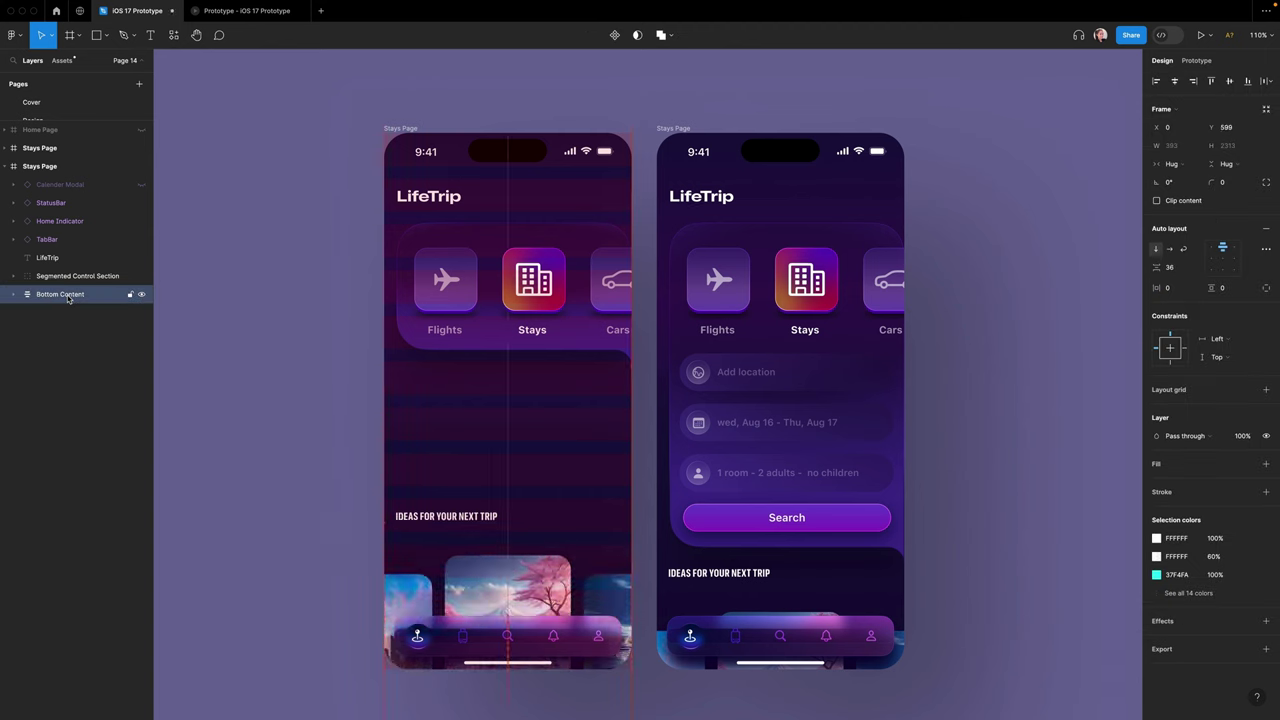
{"action": "key", "text": "shift+Up"}
{"action": "key", "text": "shift+Up"}
{"action": "key", "text": "shift+Up"}
{"action": "key", "text": "shift+Up"}
{"action": "key", "text": "shift+Up"}
{"action": "key", "text": "shift+Up"}
{"action": "key", "text": "Escape"}
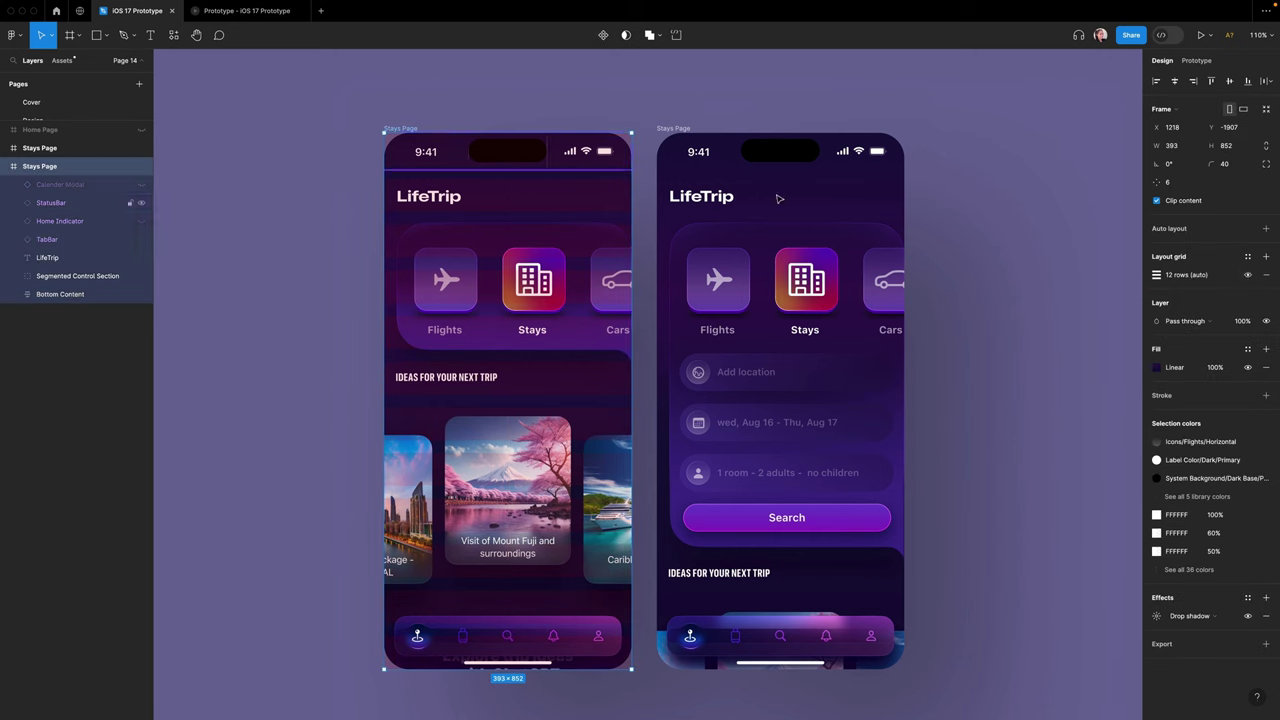
{"action": "left_click", "coordinate": [1065, 270]}
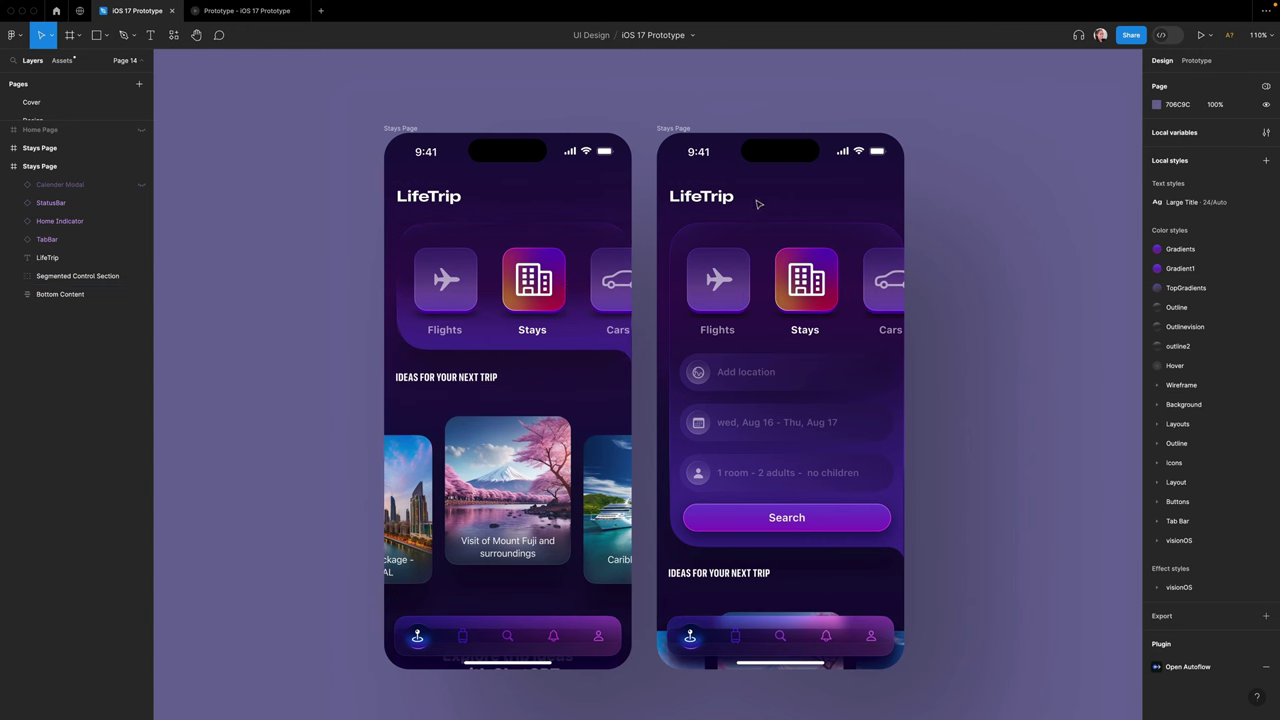
- Switch the Stays icon instance in the collapsed page to its Default variant
{"action": "double_click", "coordinate": [503, 290]}
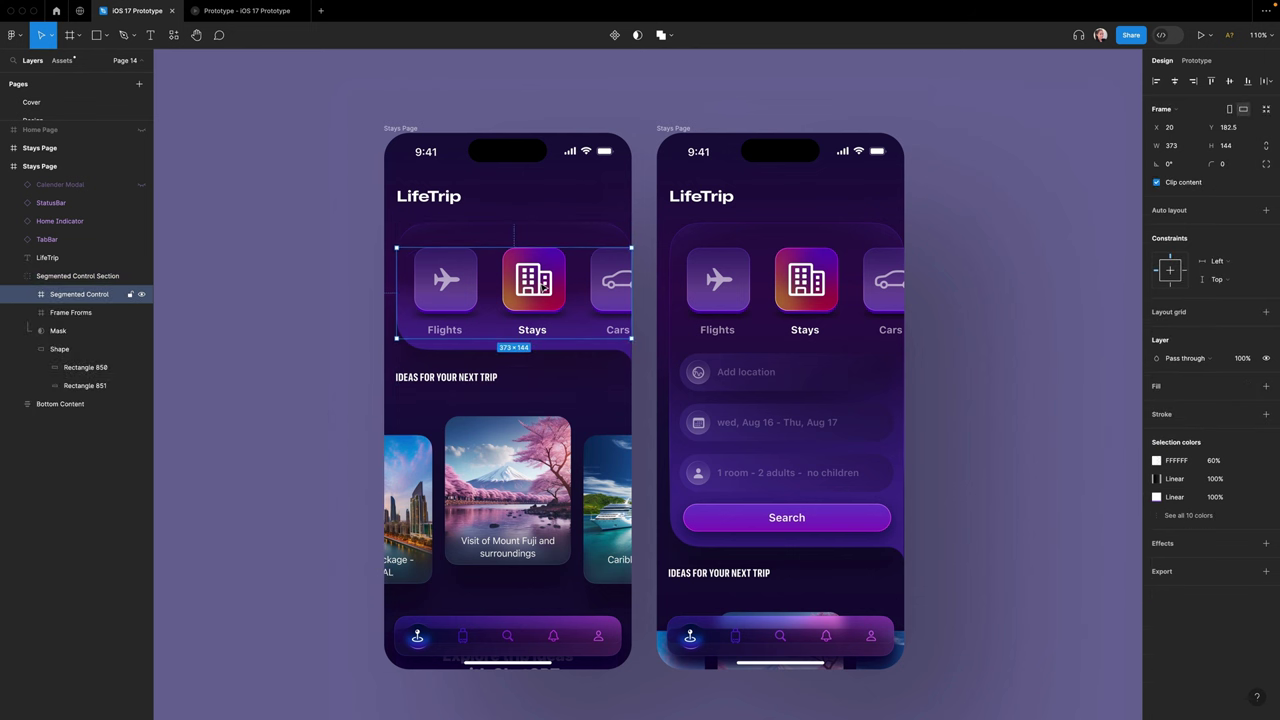
{"action": "double_click", "coordinate": [543, 287]}
{"action": "double_click", "coordinate": [543, 287]}
{"action": "left_click", "coordinate": [1244, 231]}
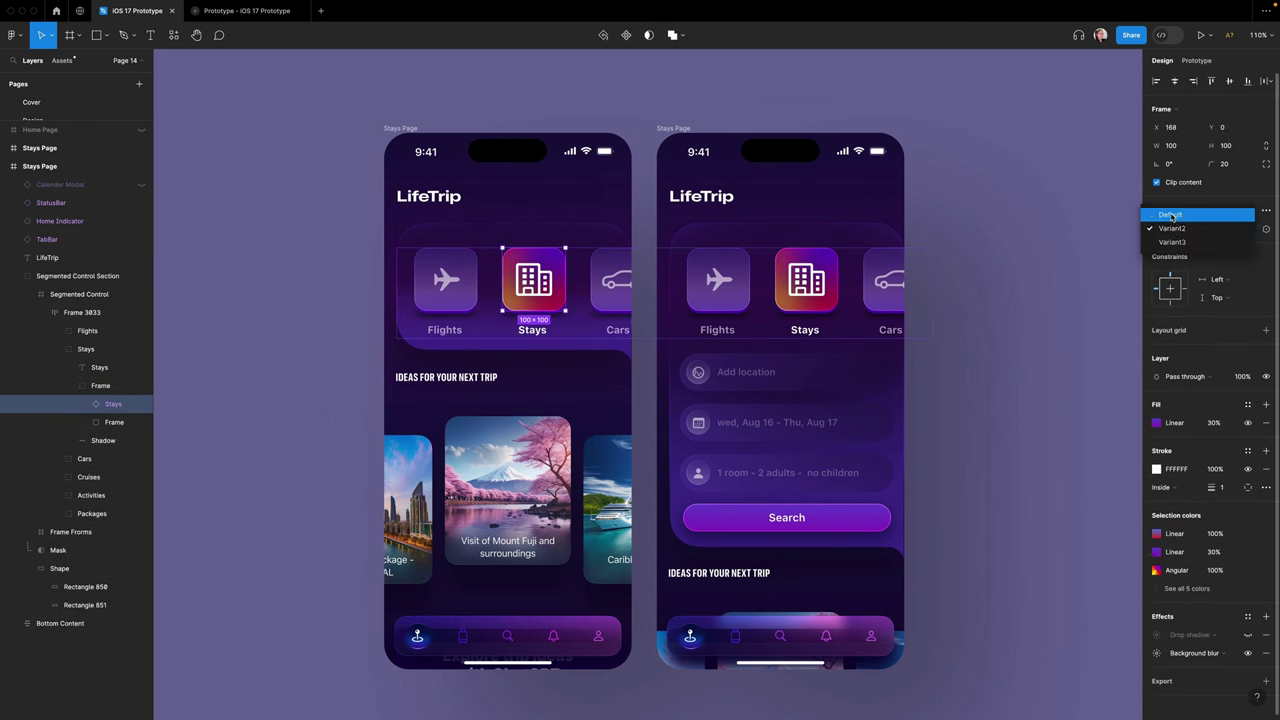
{"action": "left_click", "coordinate": [1200, 215]}
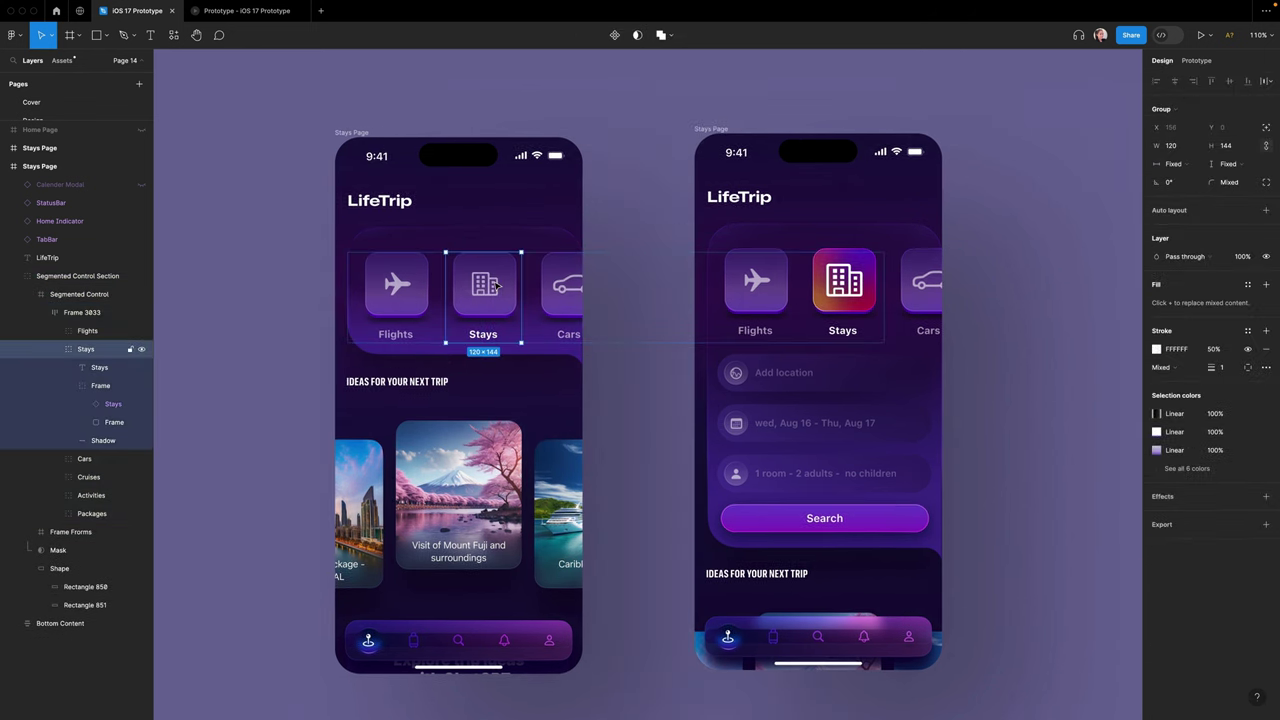
- Link the collapsed page's Stays icon to the expanded Stays Page with an On tap, Navigate to, Smart animate interaction using Gentle easing
{"action": "double_click", "coordinate": [497, 285]}
{"action": "left_click", "coordinate": [1197, 61]}
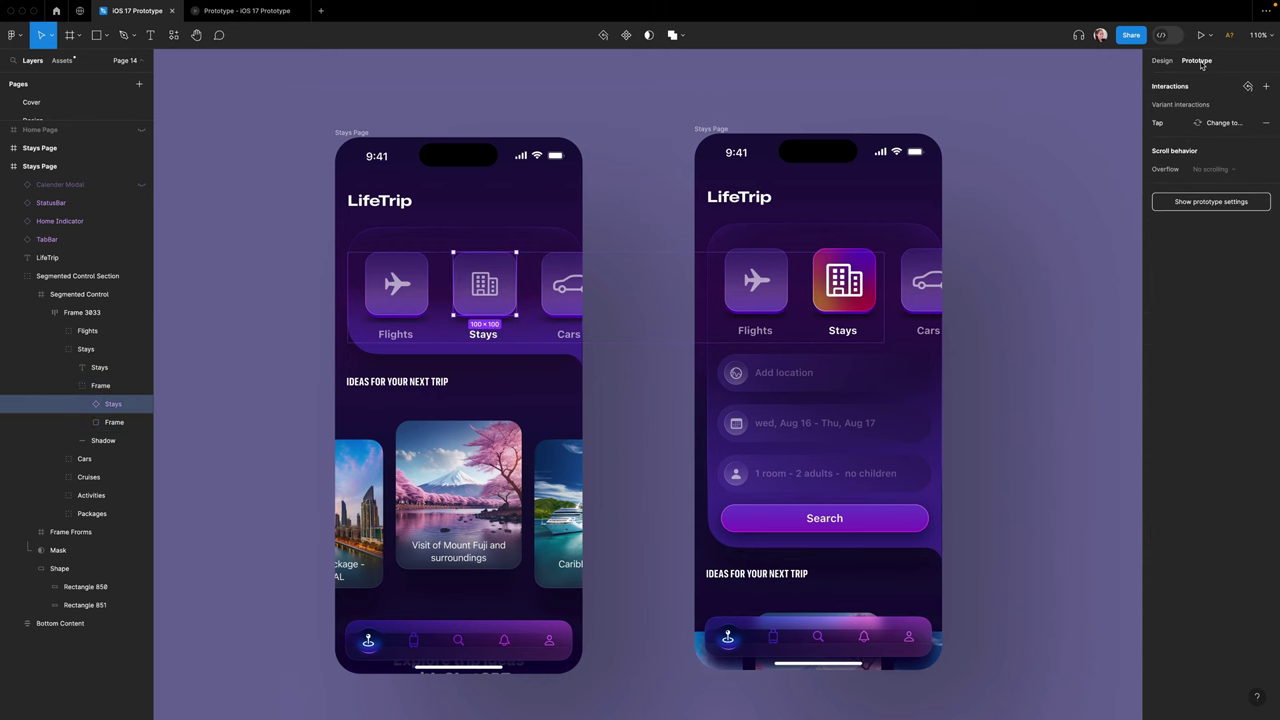
{"action": "mouse_move", "coordinate": [518, 287]}
{"action": "left_click_drag", "start_coordinate": [518, 287], "coordinate": [755, 410]}
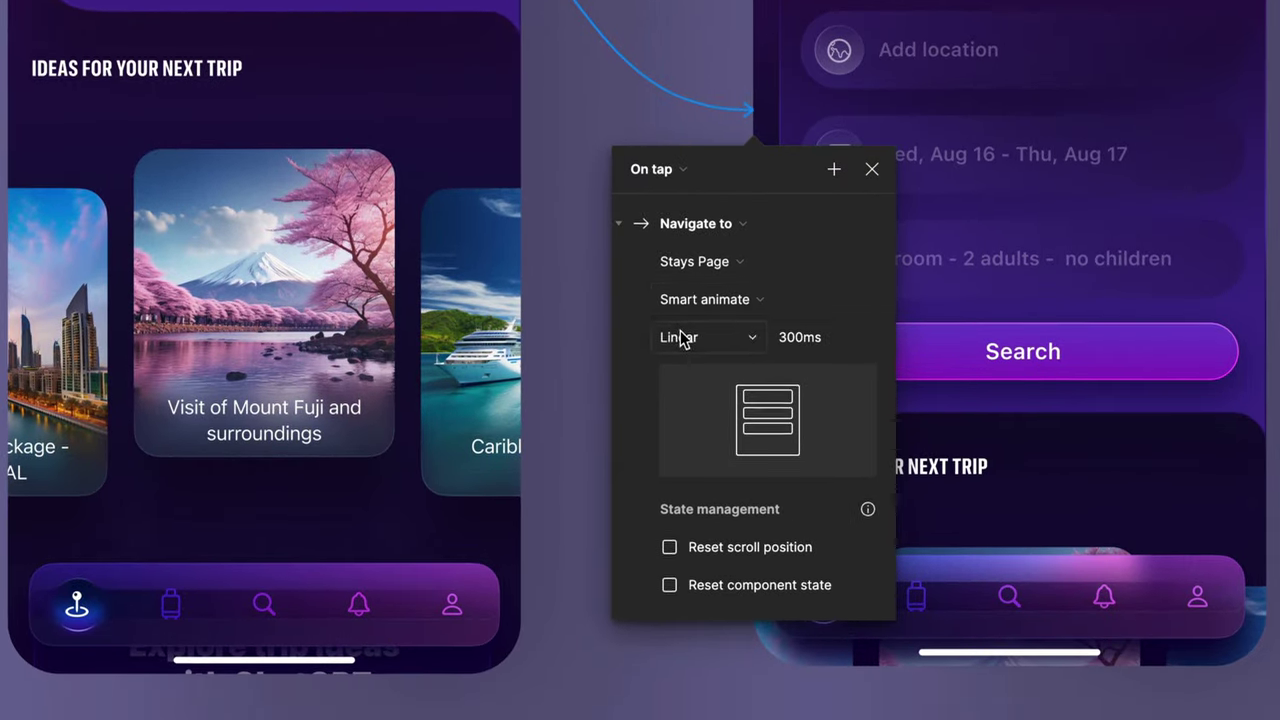
{"action": "left_click", "coordinate": [680, 338]}
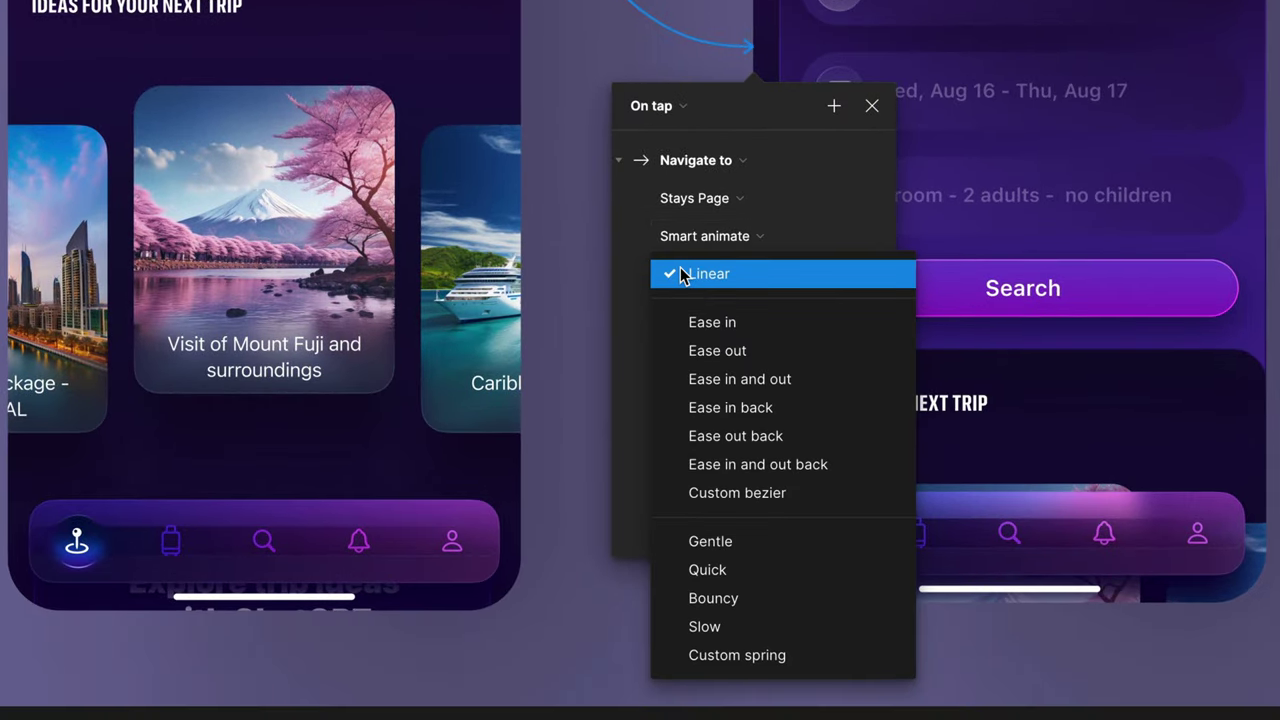
{"action": "left_click", "coordinate": [735, 540]}
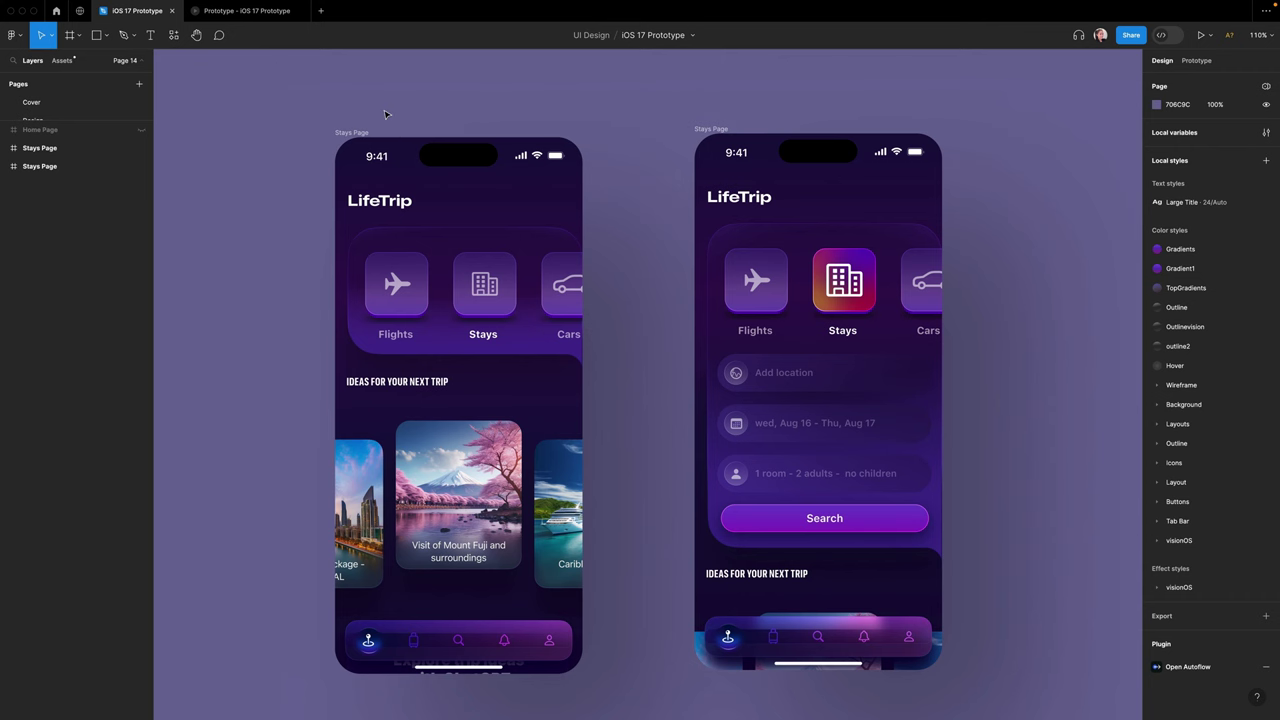
- Preview the collapsed Stays Page inline beside the frames and try its Stays icon
{"action": "key", "text": "shift+space"}
{"action": "scroll", "coordinate": [557, 220], "scroll_direction": "left", "scroll_amount": 3}
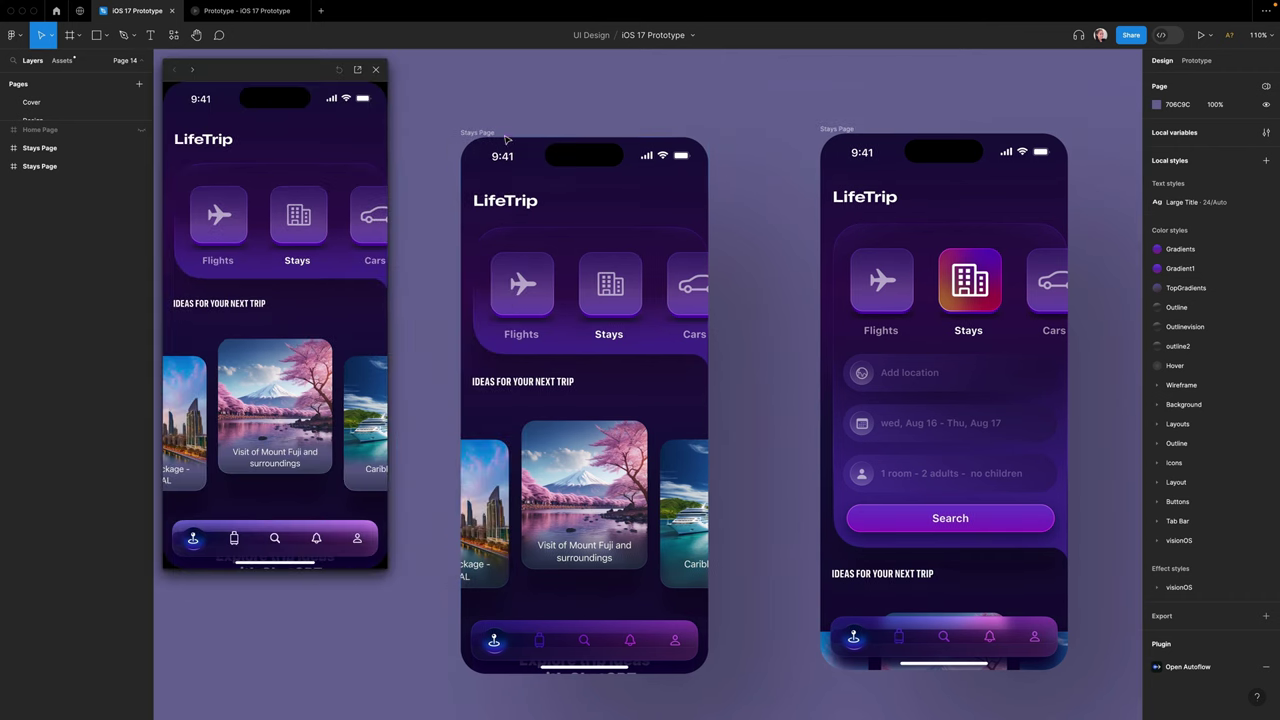
{"action": "left_click", "coordinate": [486, 133]}
{"action": "left_click_drag", "start_coordinate": [309, 70], "coordinate": [356, 122]}
{"action": "scroll", "coordinate": [626, 197], "scroll_direction": "left", "scroll_amount": 1}
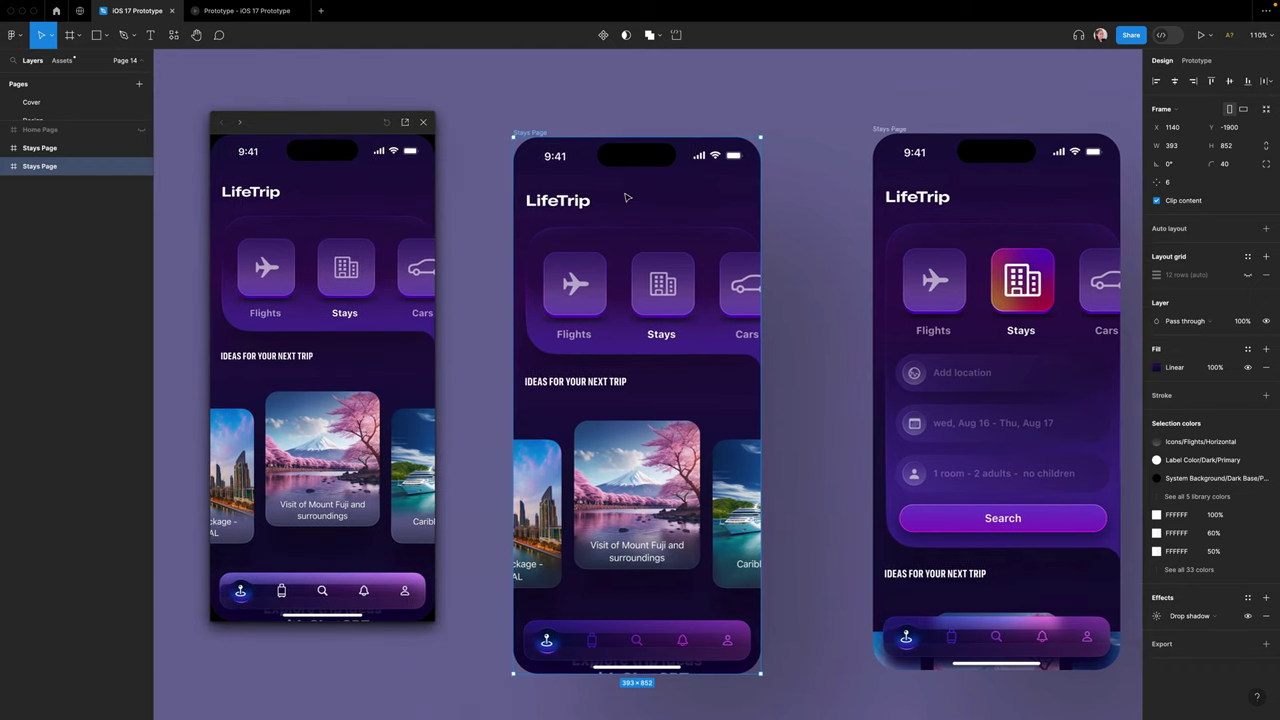
{"action": "left_click", "coordinate": [376, 243]}
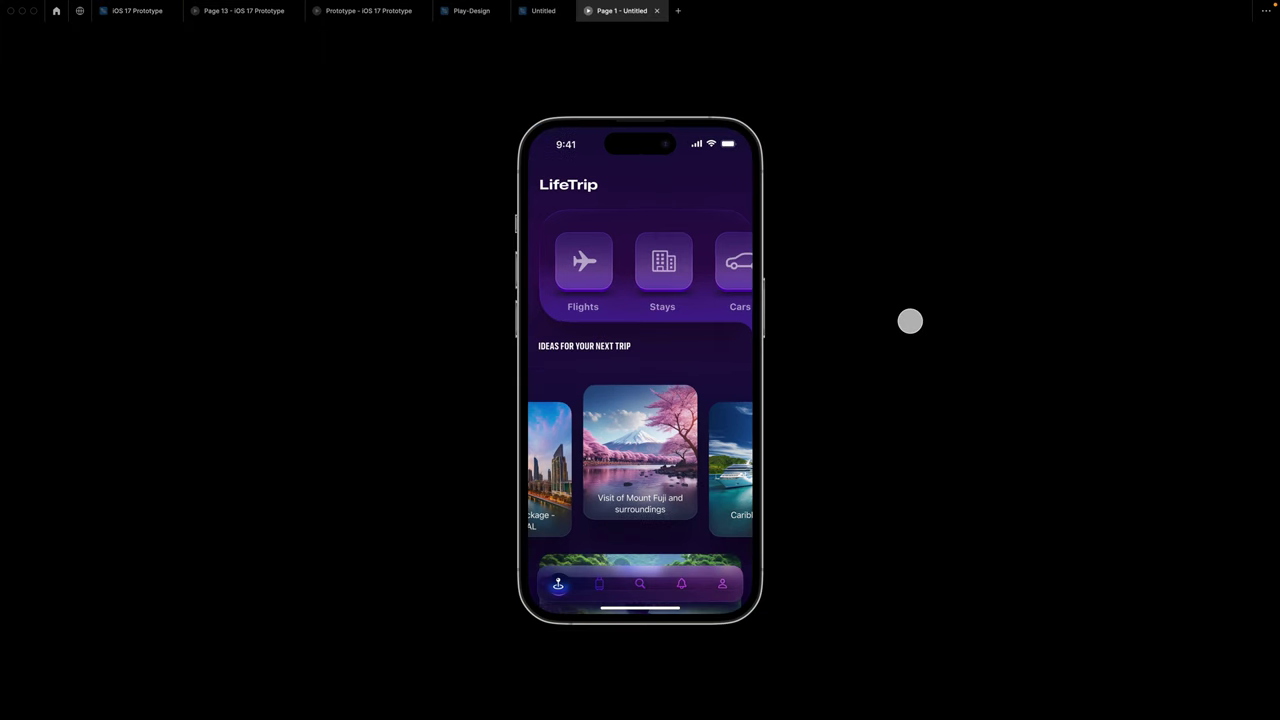
- Test the running prototype by expanding the Stays form, opening the date field, picking October 24 and 26, and finishing the date selection
{"action": "left_click", "coordinate": [678, 278]}
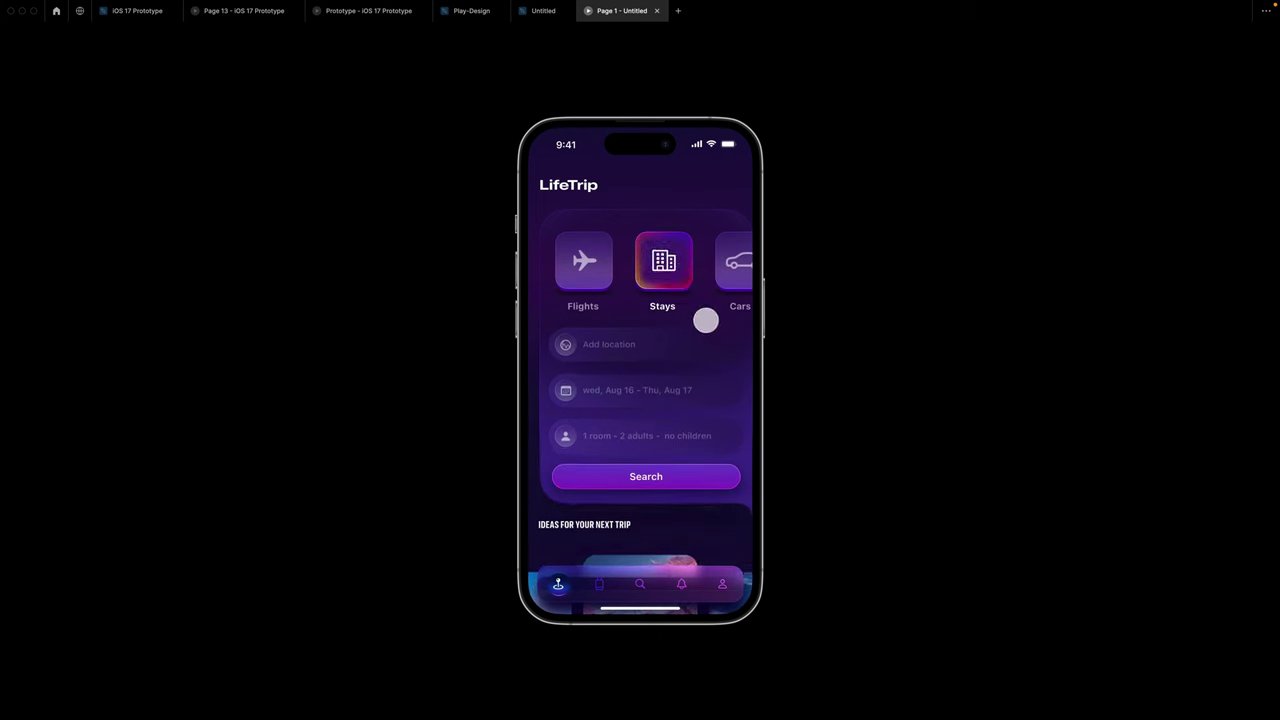
{"action": "left_click", "coordinate": [716, 344]}
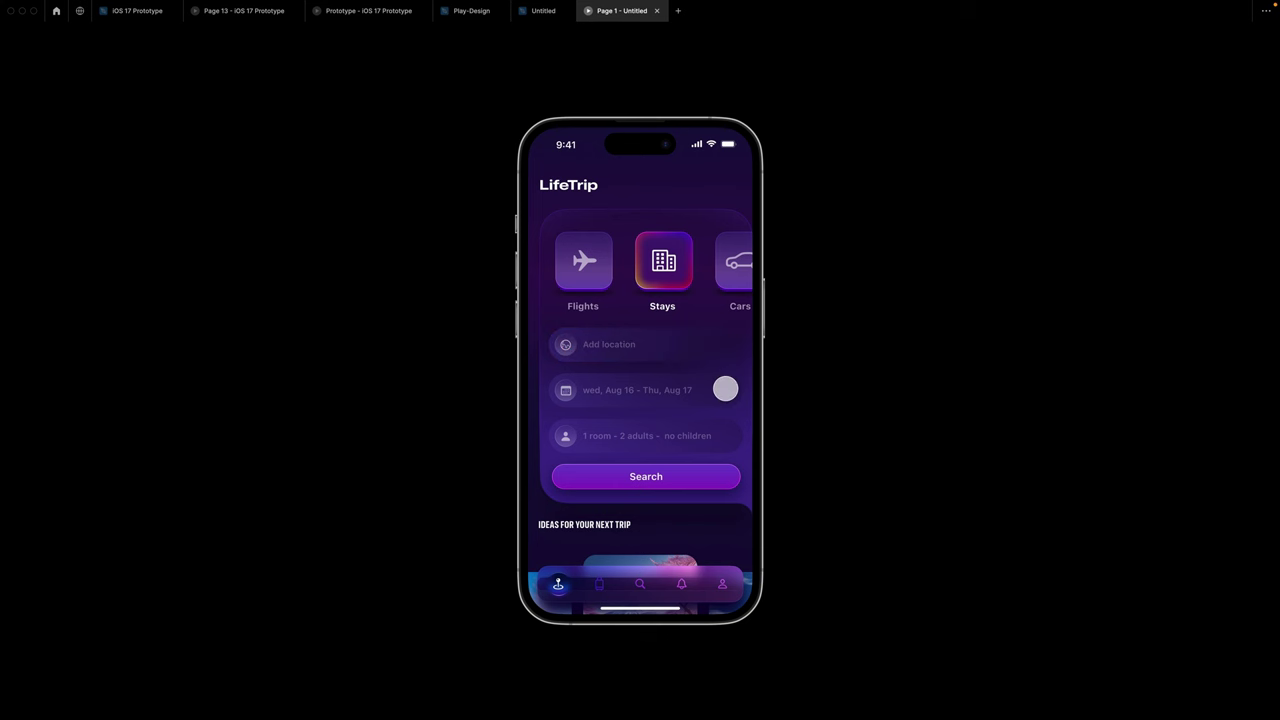
{"action": "left_click", "coordinate": [726, 388]}
{"action": "left_click", "coordinate": [586, 443]}
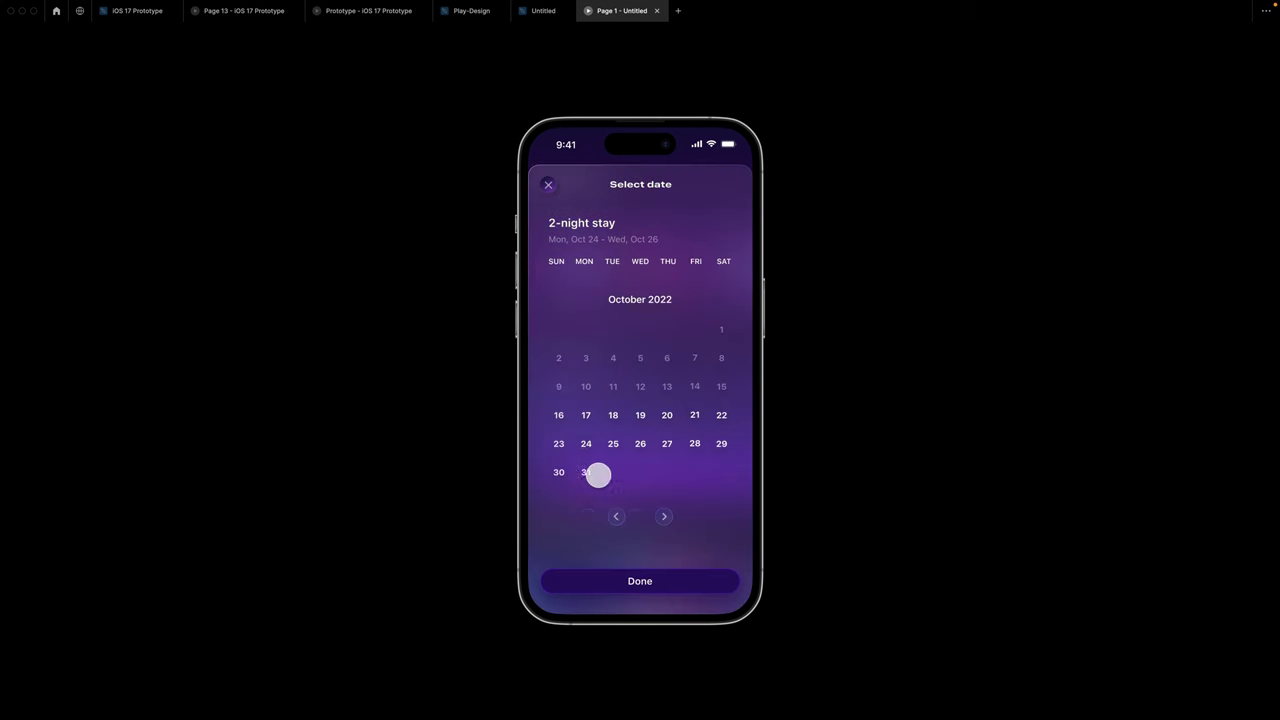
{"action": "left_click", "coordinate": [642, 443]}
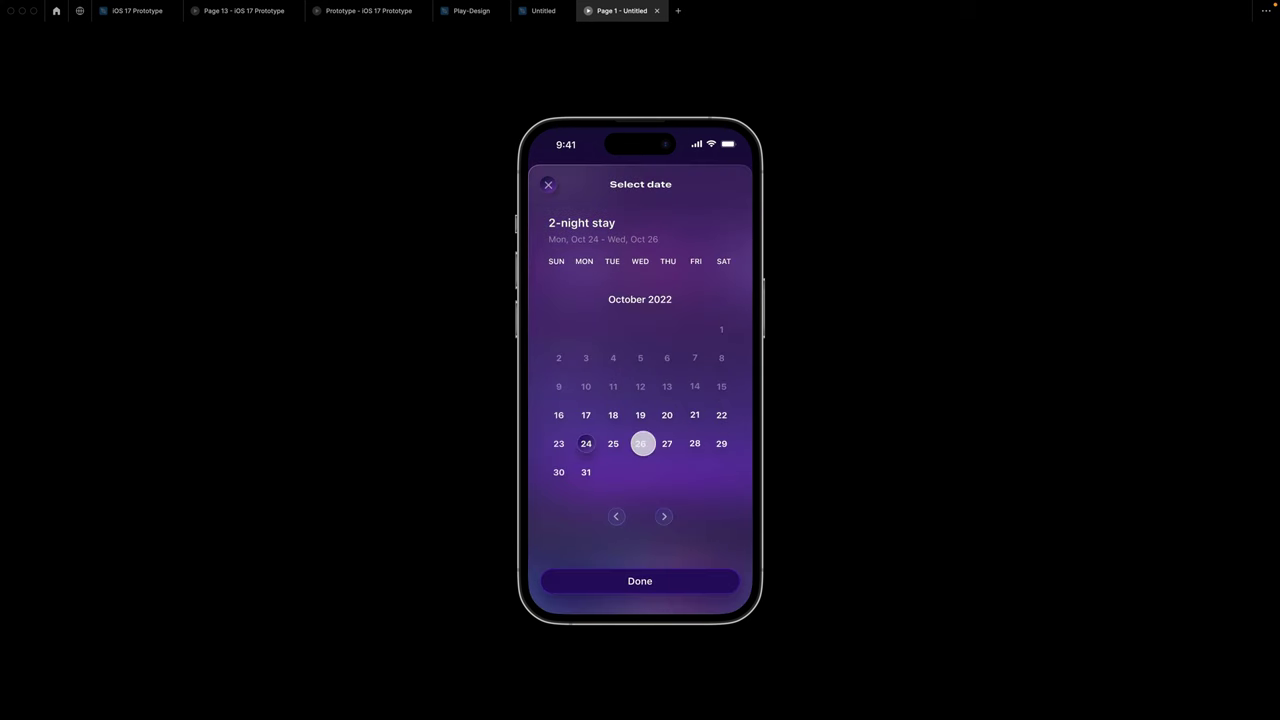
{"action": "left_click", "coordinate": [638, 581]}
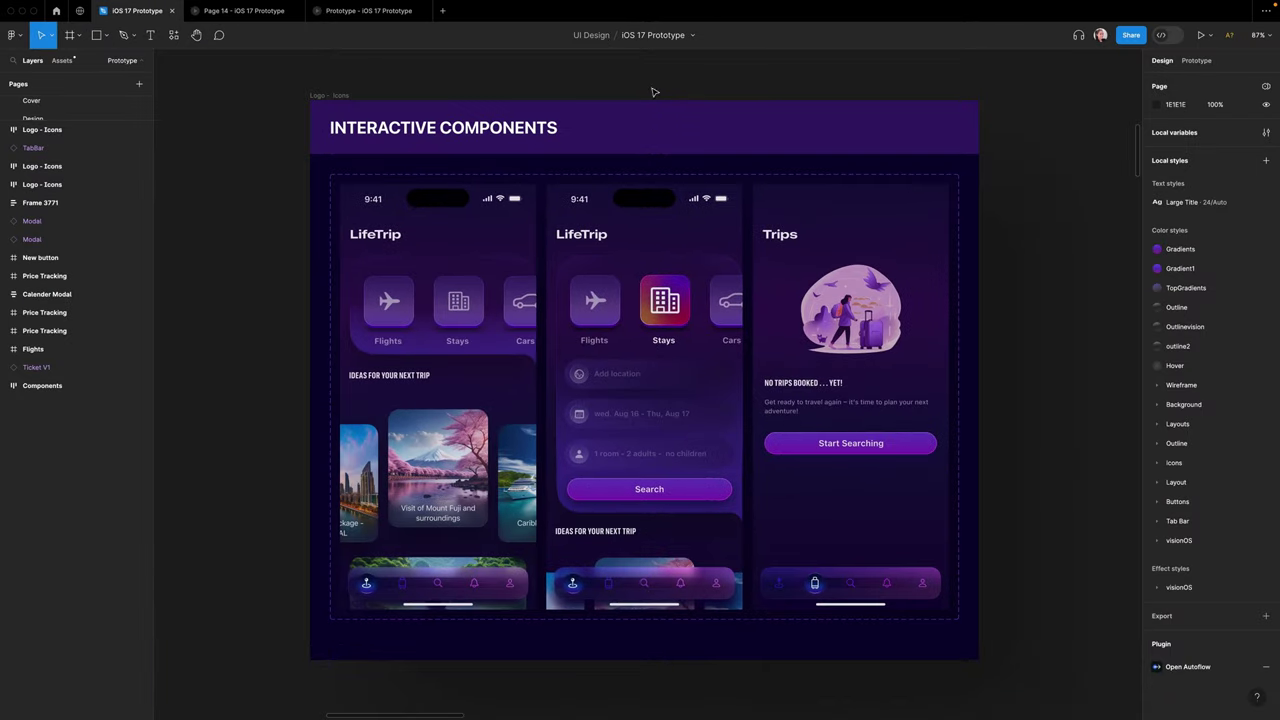
- Examine the prototype setup of the Interactive Components board with the home, Stays and Trips screens
{"action": "left_click", "coordinate": [886, 312]}
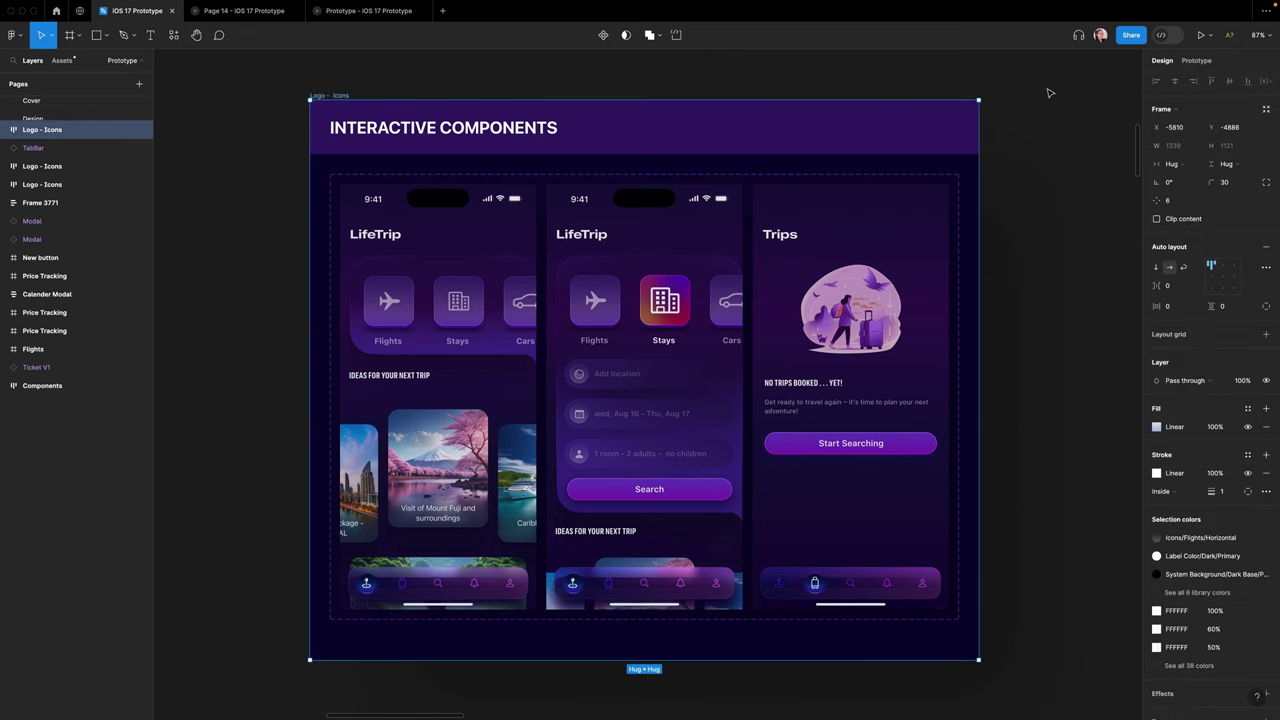
{"action": "left_click", "coordinate": [1197, 61]}
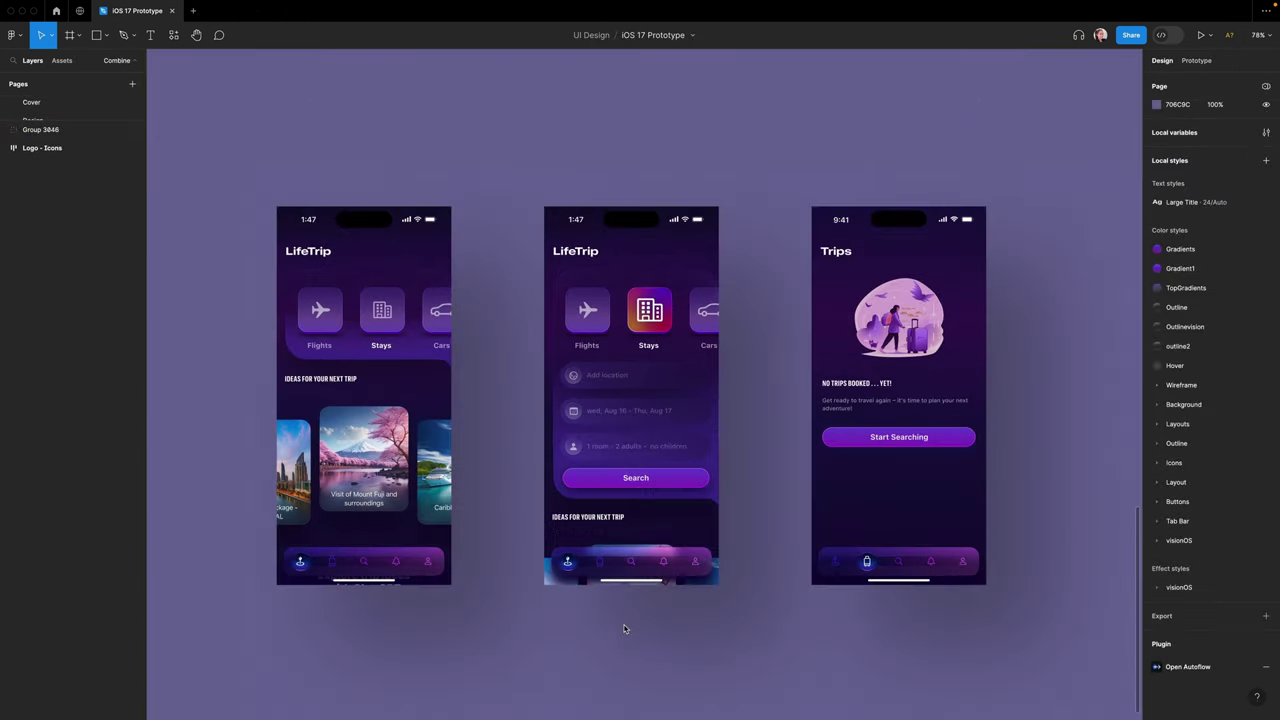
{"action": "left_click_drag", "start_coordinate": [585, 613], "coordinate": [423, 580]}
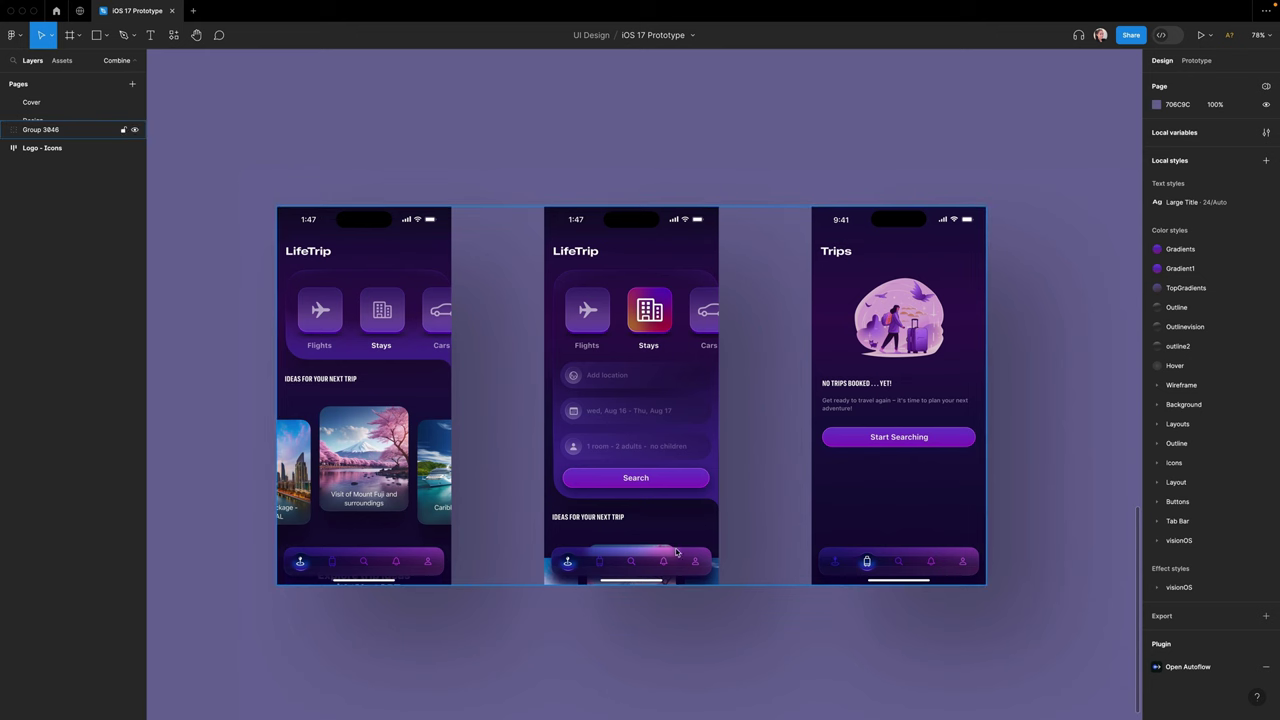
{"action": "left_click", "coordinate": [269, 549]}
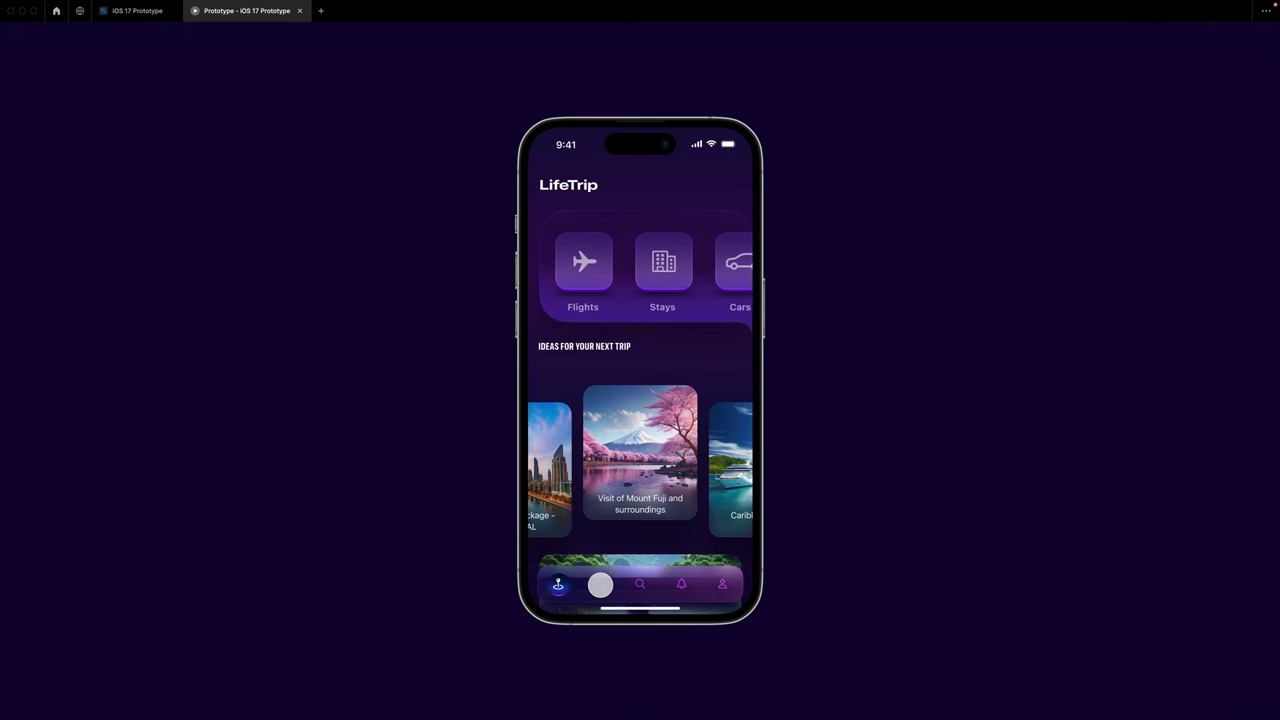
- Test the tab bar in the running prototypes by switching between the home and Trips pages, including in the Push flow
{"action": "left_click", "coordinate": [600, 585]}
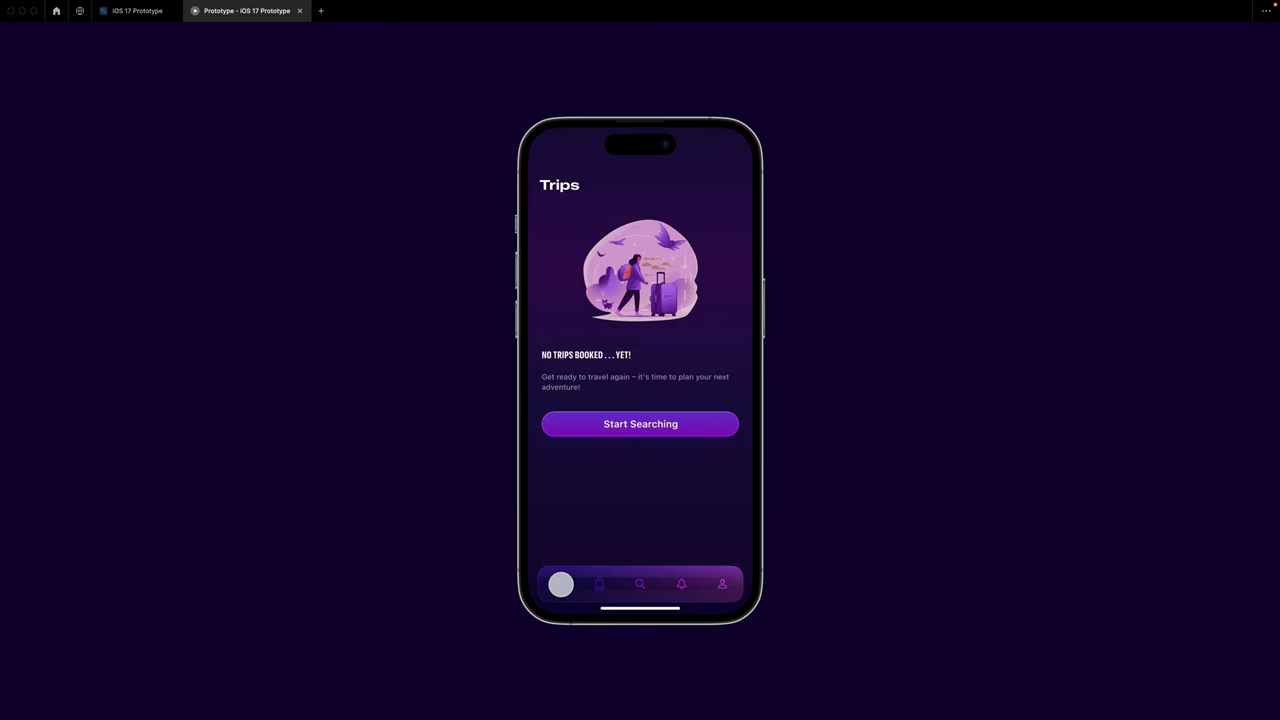
{"action": "left_click", "coordinate": [561, 584]}
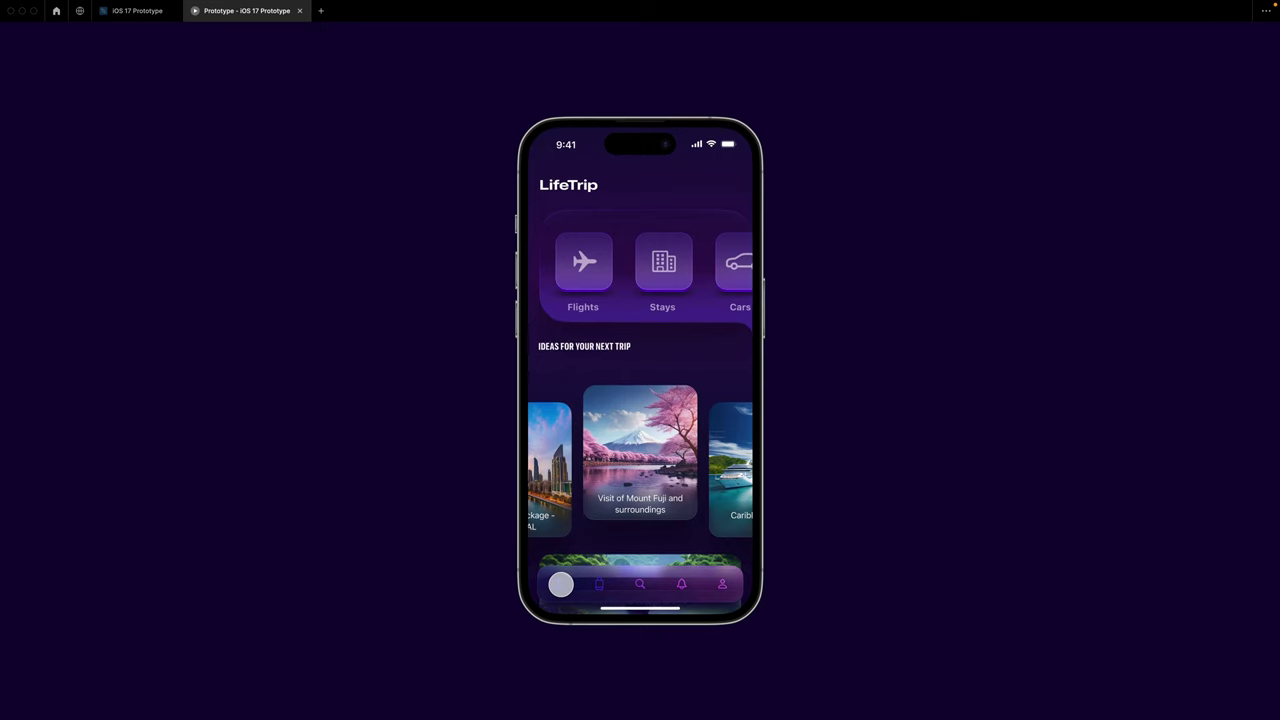
{"action": "left_click", "coordinate": [668, 574]}
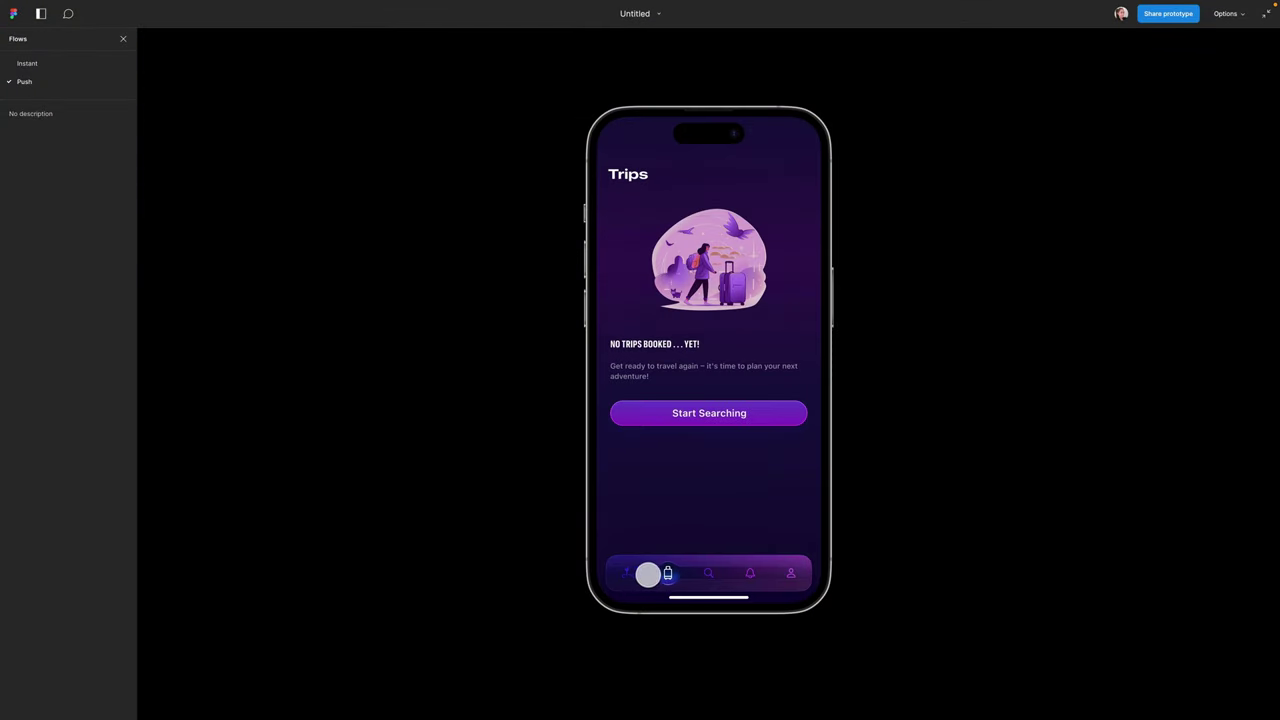
{"action": "left_click", "coordinate": [628, 574]}
{"action": "left_click", "coordinate": [669, 574]}
{"action": "left_click", "coordinate": [630, 574]}
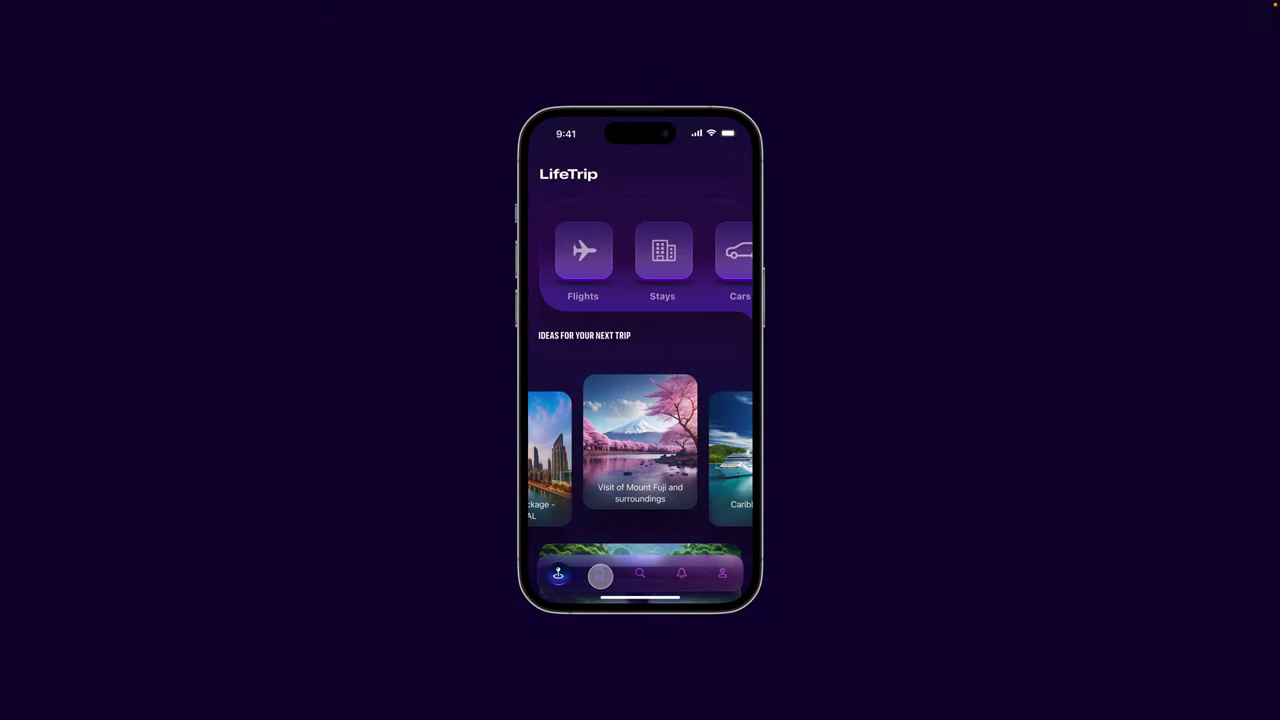
- Test the running prototype by switching between home and Trips, expanding the Stays form, and activating its location and date fields
{"action": "left_click", "coordinate": [600, 575]}
{"action": "left_click", "coordinate": [557, 576]}
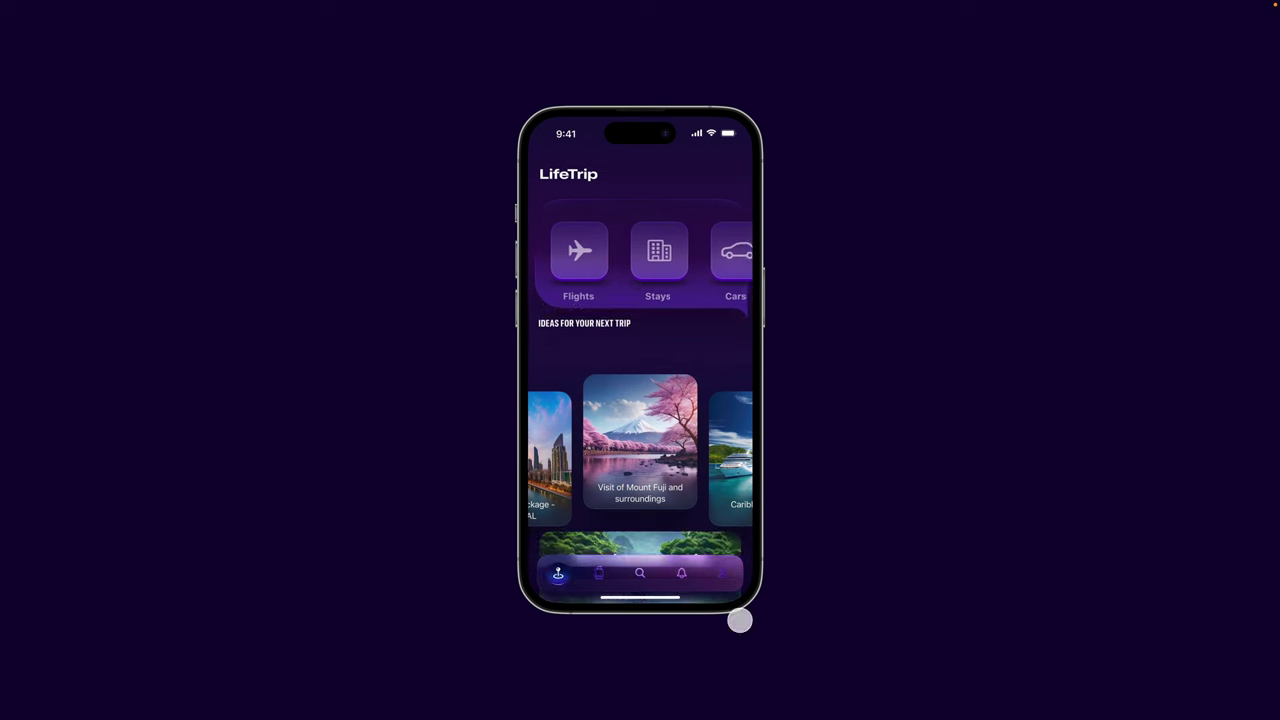
{"action": "left_click", "coordinate": [663, 252]}
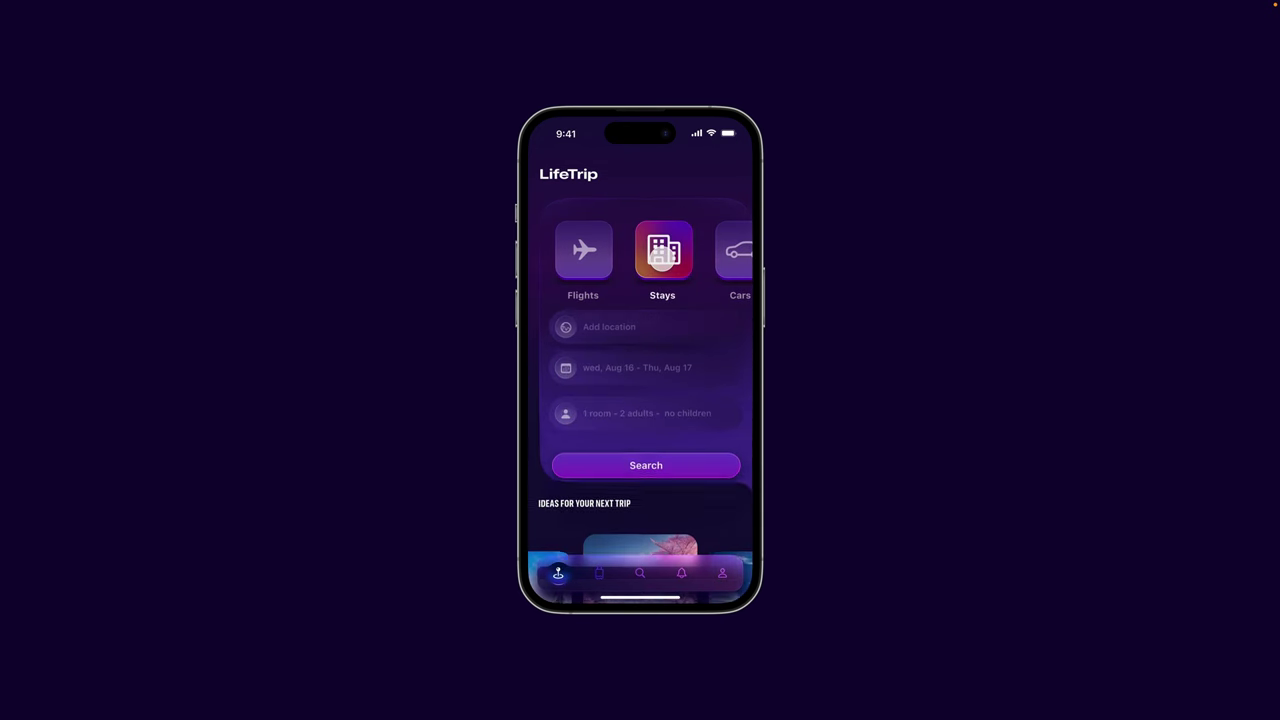
{"action": "left_click", "coordinate": [727, 337]}
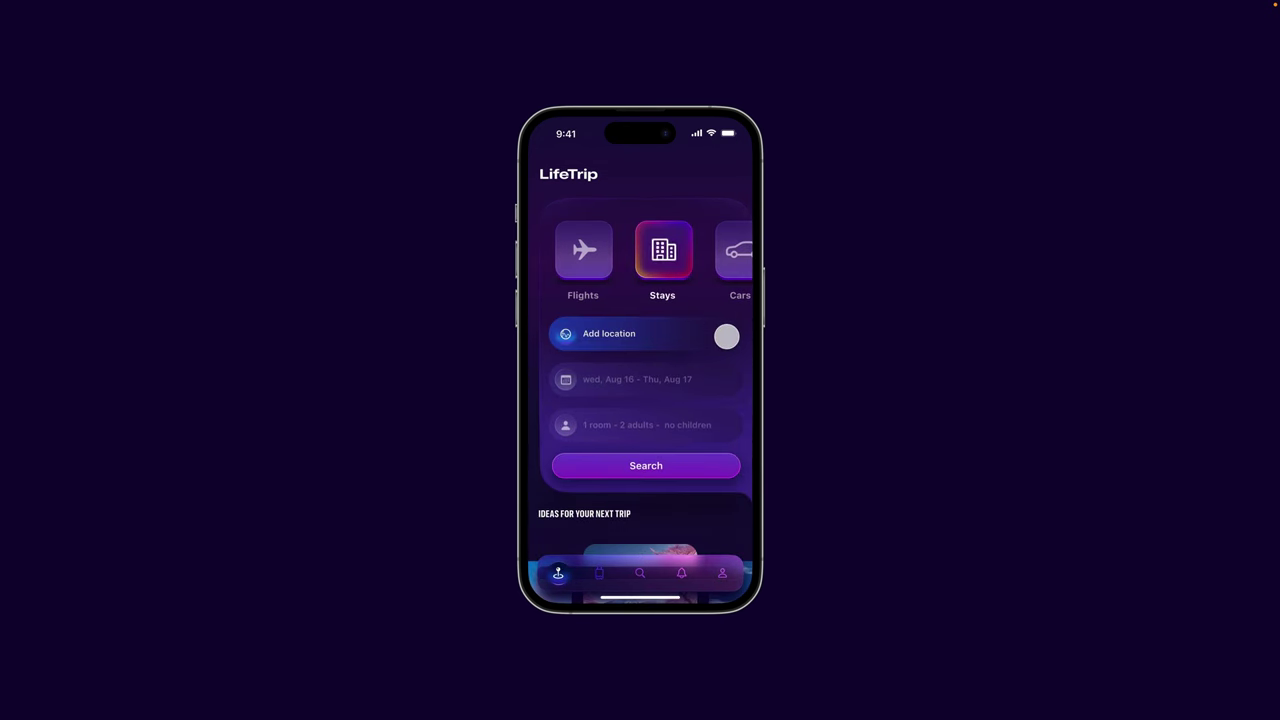
{"action": "left_click", "coordinate": [724, 375]}
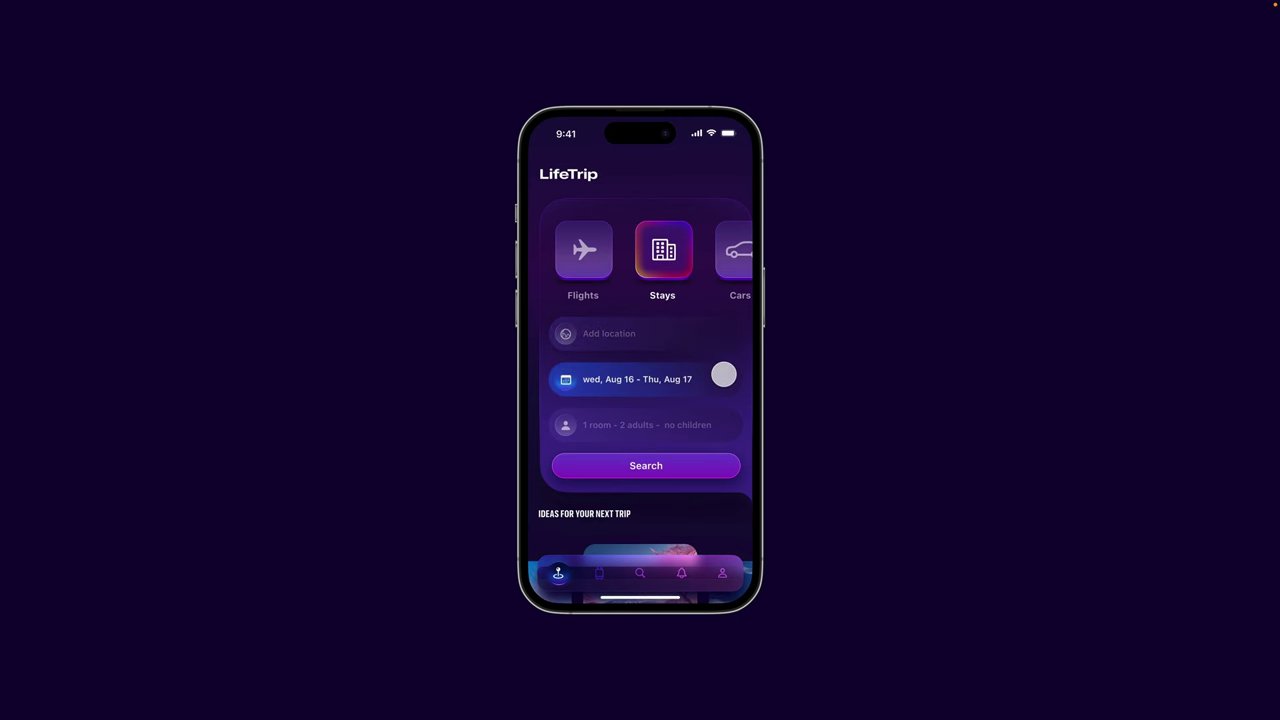
- Test the stays search flow by running the search, favouriting Mimaru Suites, opening its room details, and going back
{"action": "left_click", "coordinate": [712, 467]}
{"action": "left_click", "coordinate": [727, 230]}
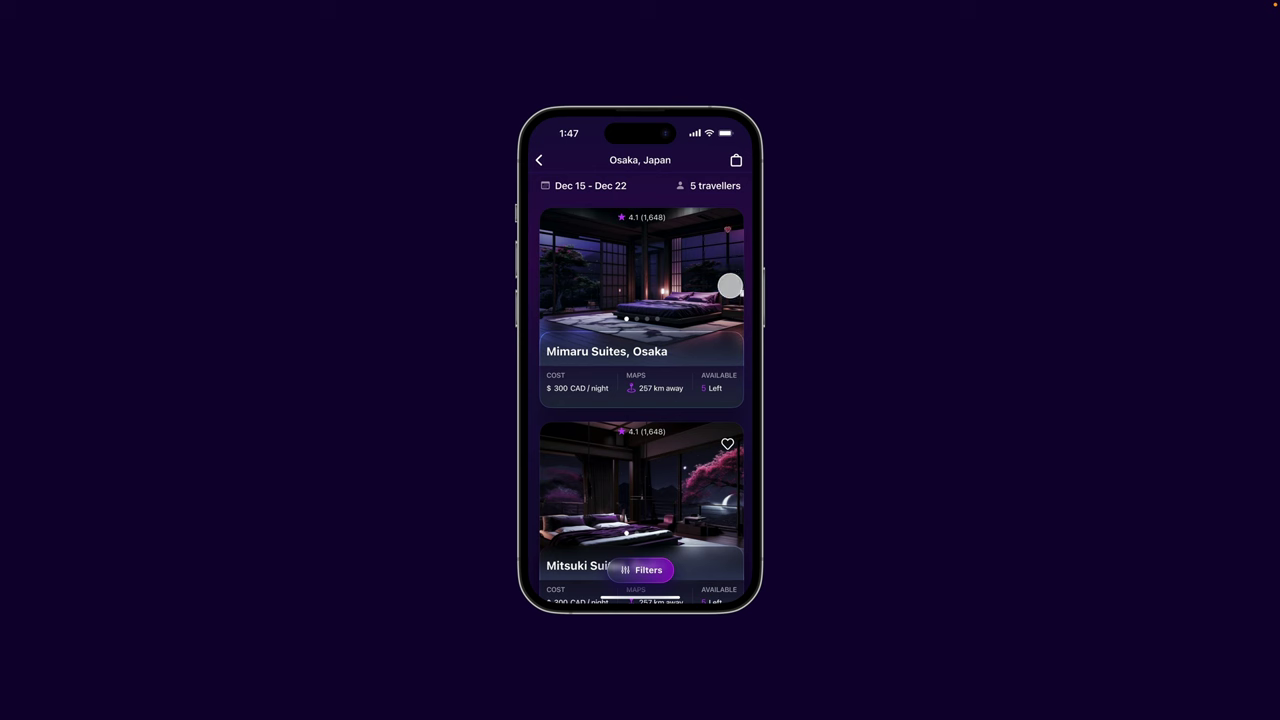
{"action": "left_click", "coordinate": [730, 287]}
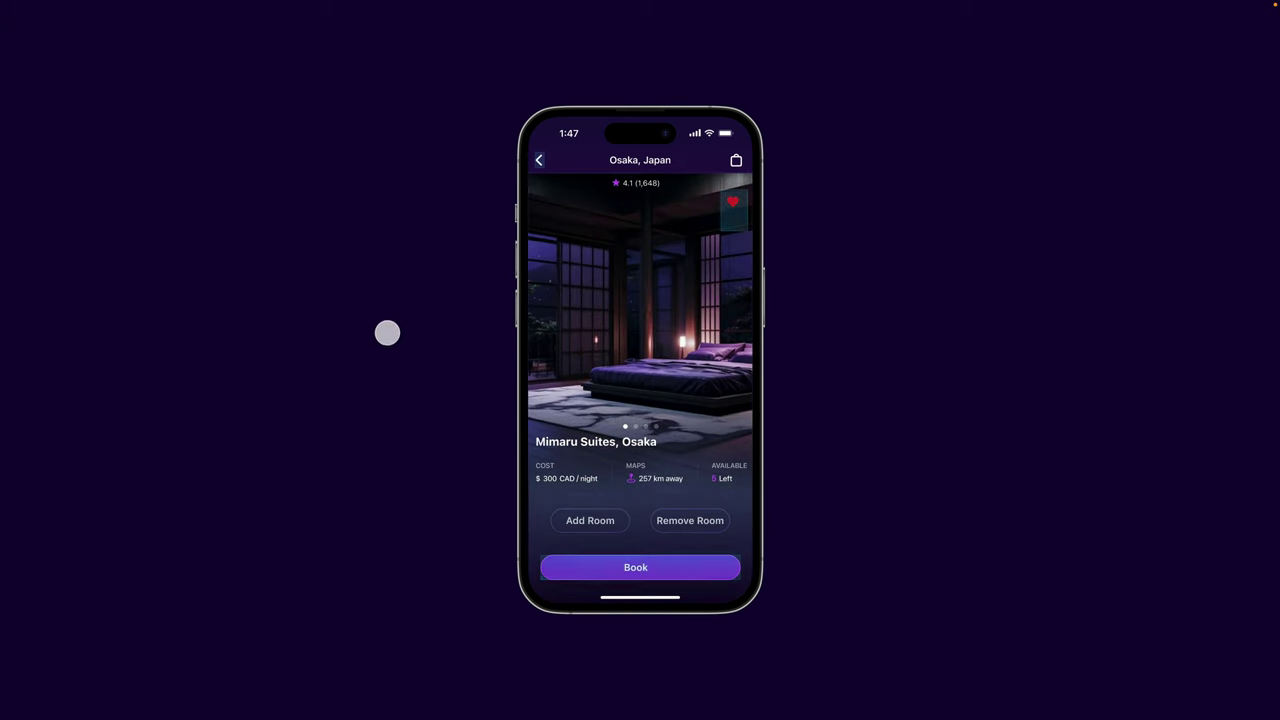
{"action": "left_click", "coordinate": [539, 160]}
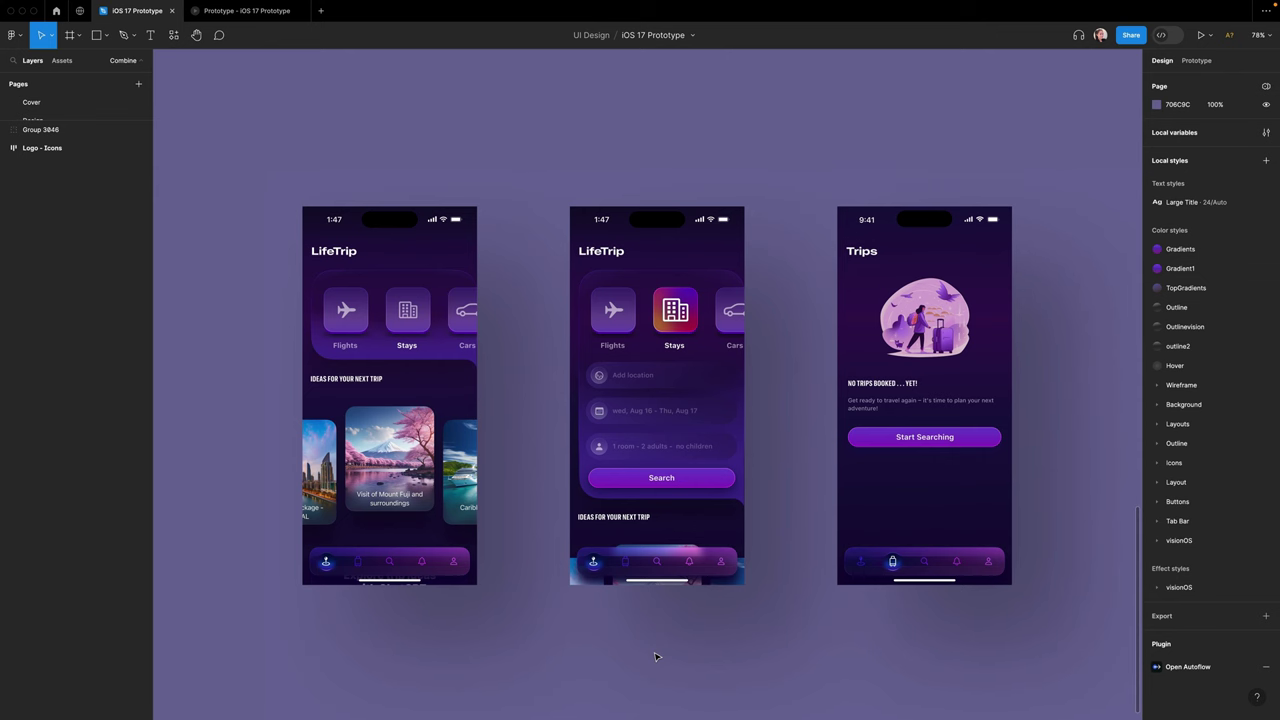
- Ungroup the three app screens and duplicate the Stays Page frame between the original and the Trips Page
{"action": "left_click", "coordinate": [40, 129]}
{"action": "double_click", "coordinate": [682, 347]}
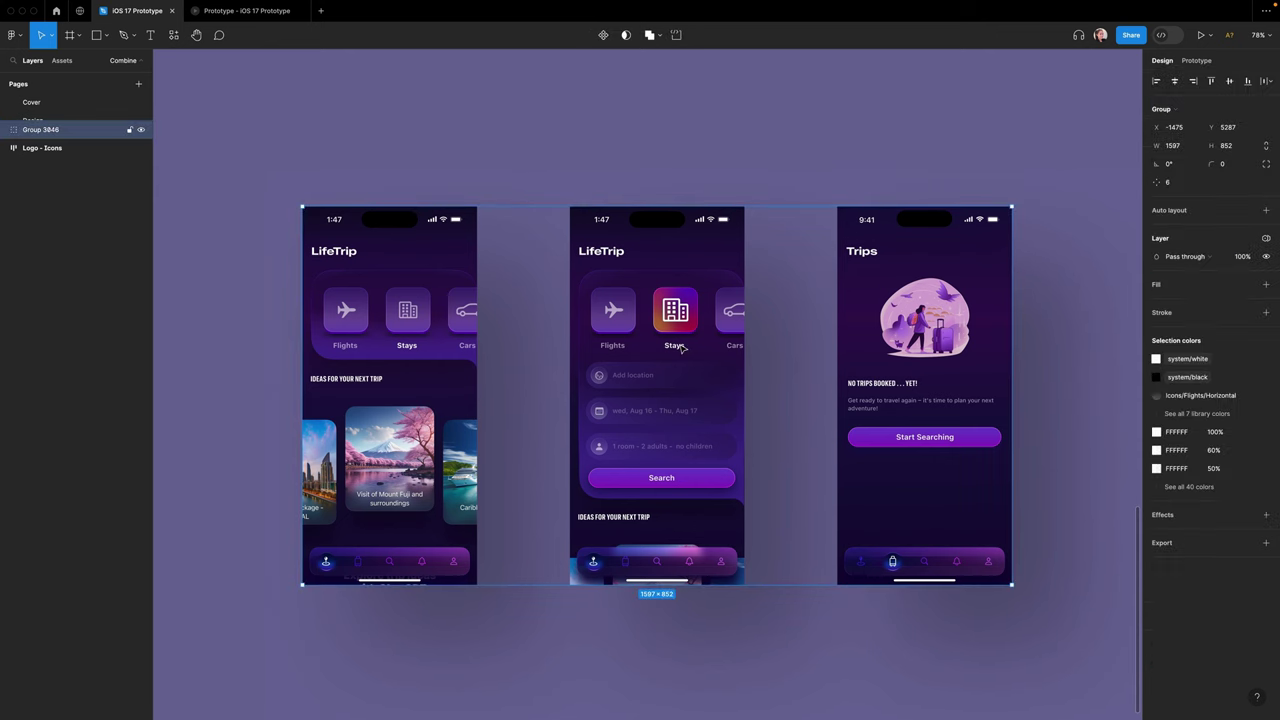
{"action": "double_click", "coordinate": [682, 347]}
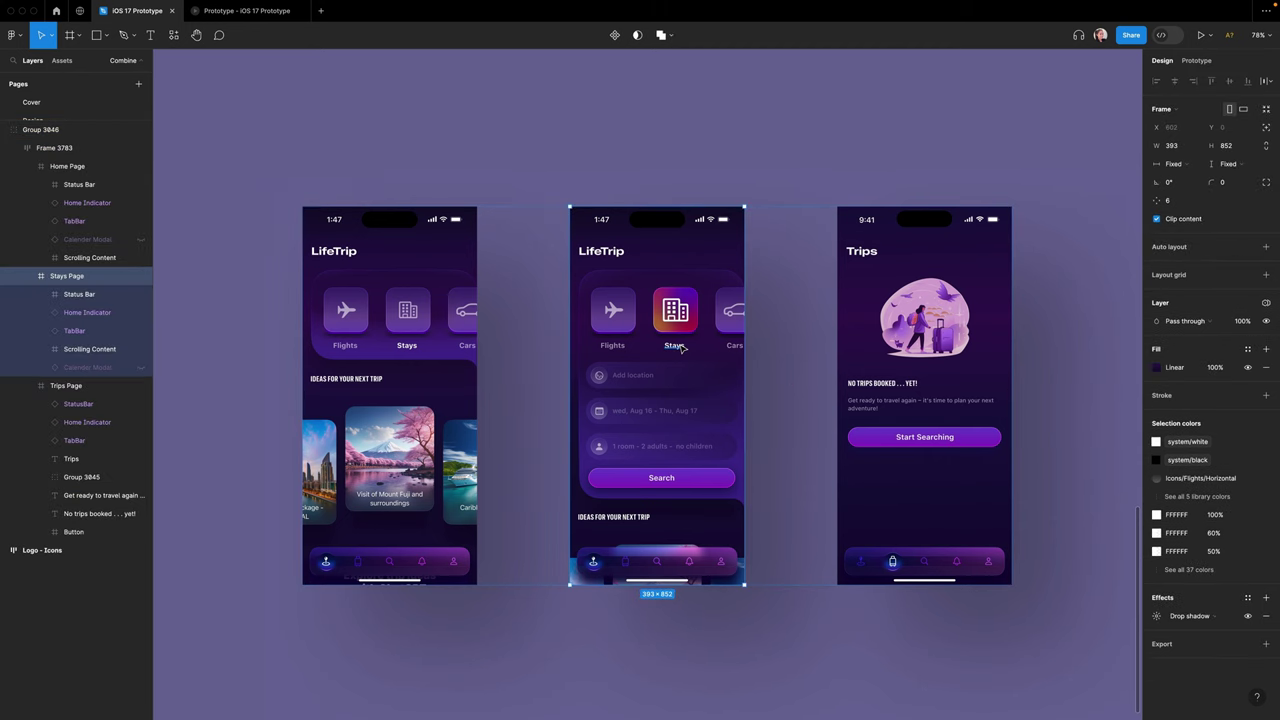
{"action": "key", "text": "super+d"}
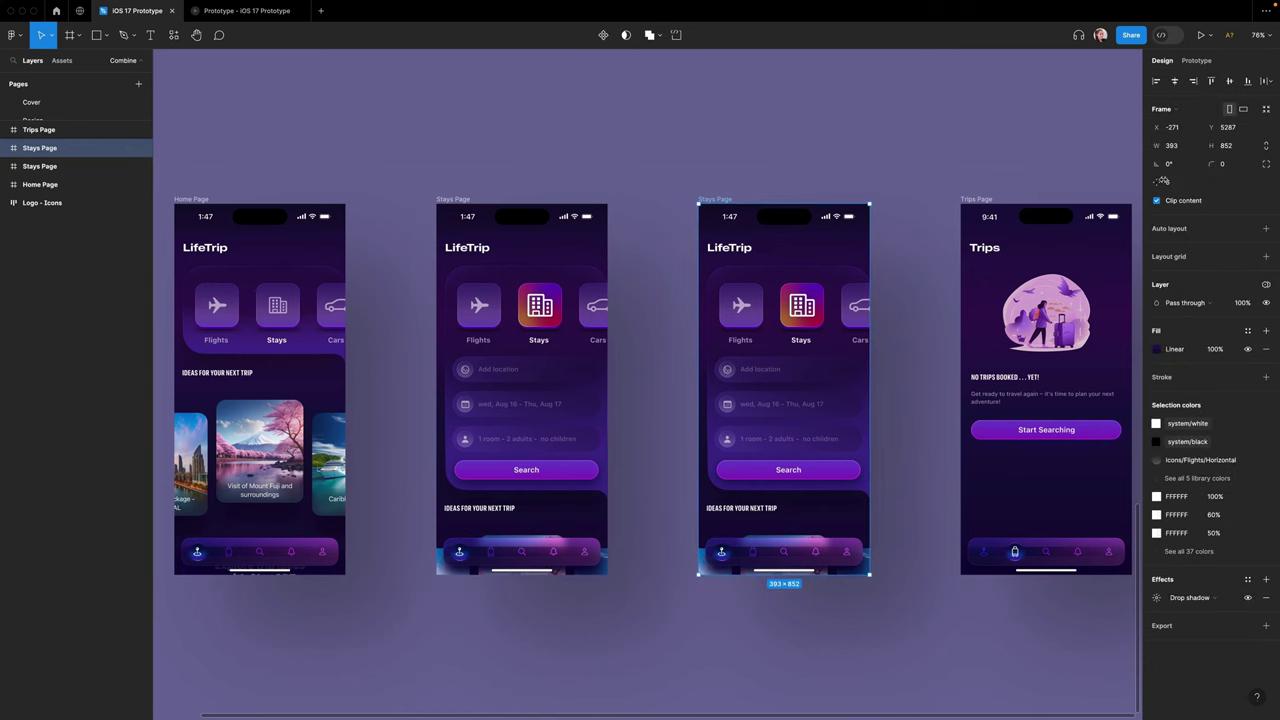
- Turn off Clip content on the duplicated Stays Page and move its Segmented Control Section horizontally to the right, out of the frame
{"action": "left_click", "coordinate": [1156, 201]}
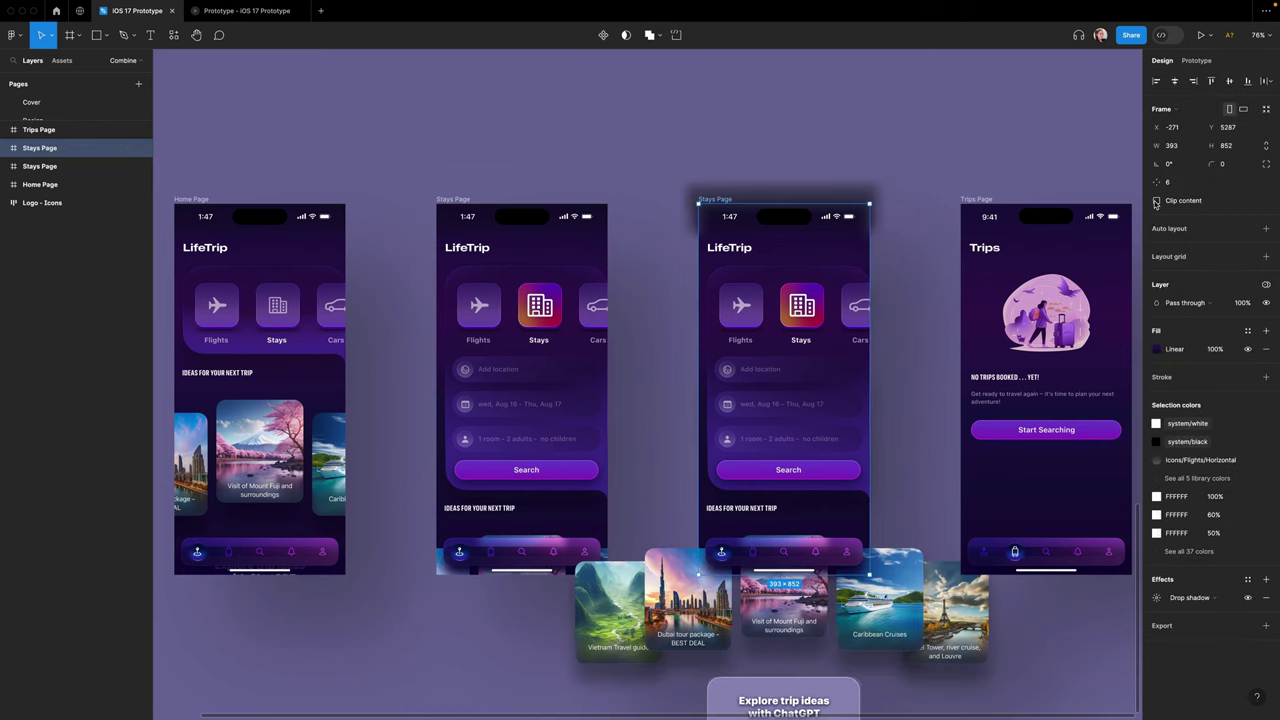
{"action": "scroll", "coordinate": [744, 315], "scroll_direction": "down", "scroll_amount": 3}
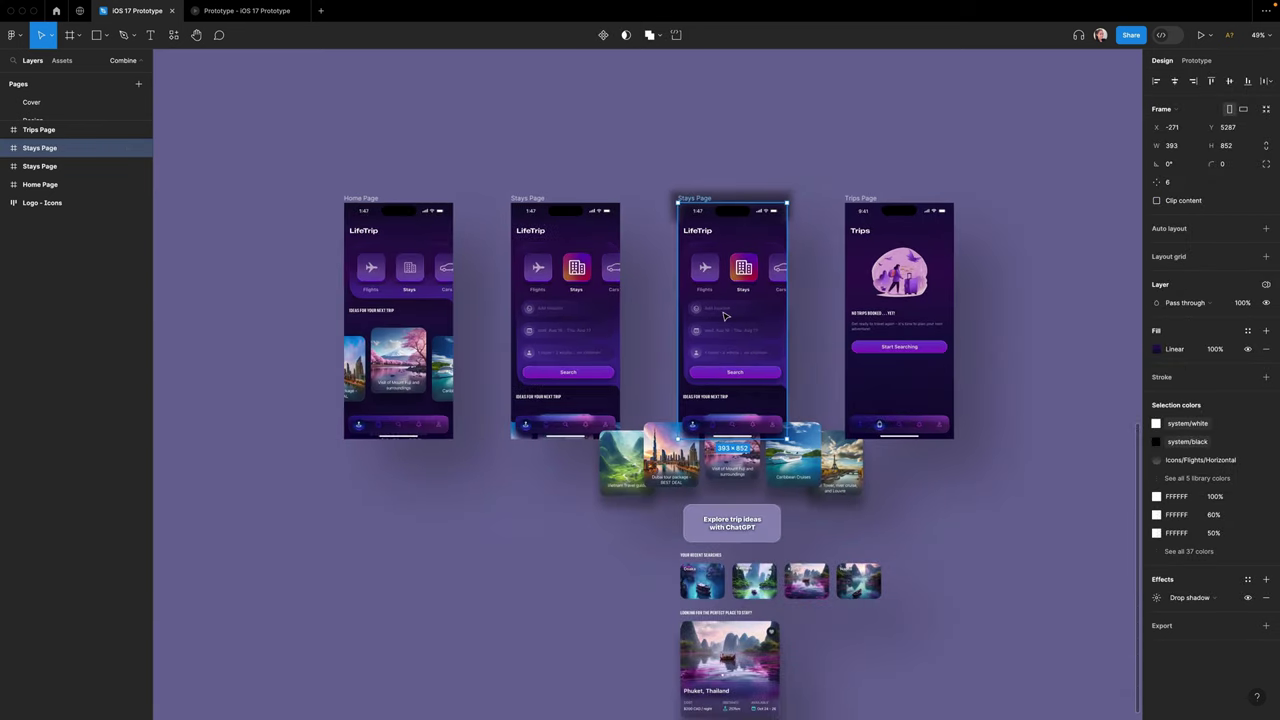
{"action": "left_click", "coordinate": [744, 315]}
{"action": "key", "text": "shift+Right"}
{"action": "key", "text": "shift+Right"}
{"action": "key", "text": "shift+Right"}
{"action": "key", "text": "shift+Right"}
{"action": "key", "text": "shift+Right"}
{"action": "key", "text": "shift+Right"}
{"action": "key", "text": "shift+Right"}
{"action": "key", "text": "shift+Right"}
{"action": "key", "text": "shift+Right"}
{"action": "key", "text": "shift+Right"}
{"action": "key", "text": "shift+Right"}
{"action": "key", "text": "shift+Right"}
{"action": "key", "text": "shift+Right"}
{"action": "key", "text": "shift+Right"}
{"action": "key", "text": "shift+Right"}
{"action": "key", "text": "shift+Right"}
{"action": "key", "text": "shift+Right"}
{"action": "key", "text": "shift+Right"}
{"action": "key", "text": "shift+Right"}
{"action": "key", "text": "shift+Right"}
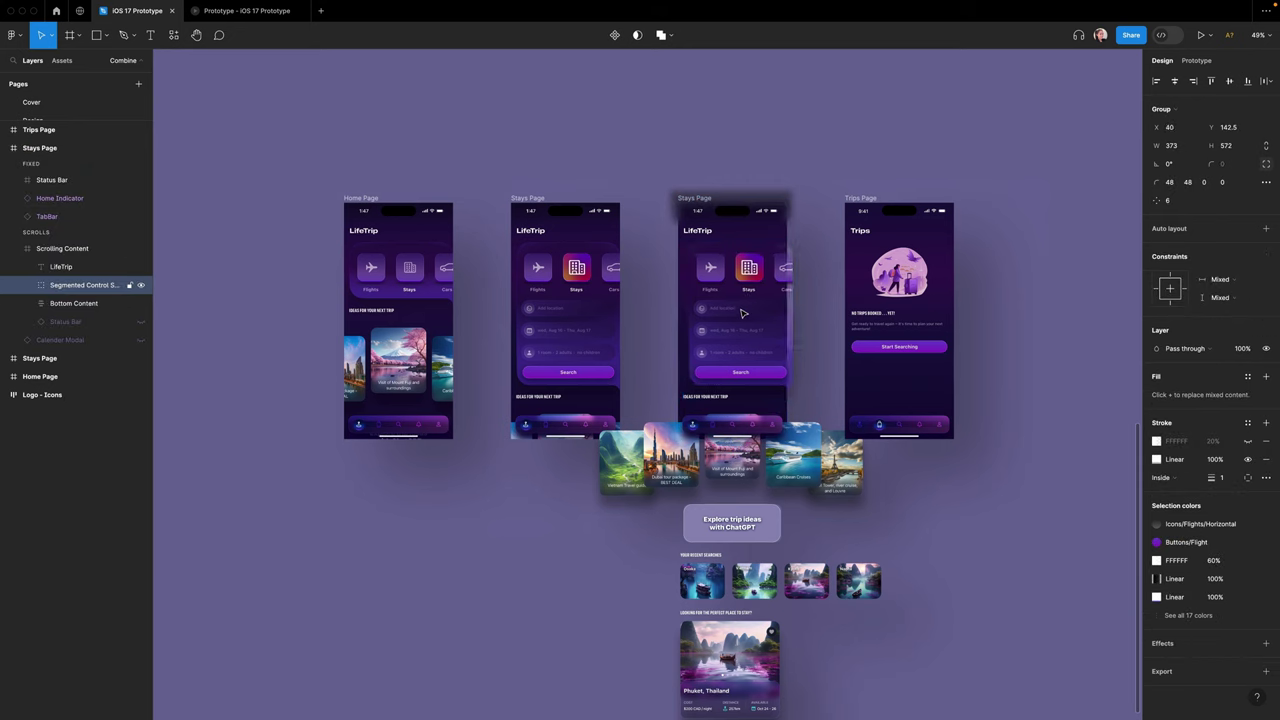
{"action": "key", "text": "shift+Right"}
{"action": "key", "text": "shift+Right"}
{"action": "key", "text": "shift+Right"}
{"action": "key", "text": "shift+Right"}
{"action": "key", "text": "shift+Right"}
{"action": "key", "text": "shift+Right"}
{"action": "key", "text": "shift+Right"}
{"action": "key", "text": "shift+Right"}
{"action": "key", "text": "shift+Right"}
{"action": "key", "text": "shift+Right"}
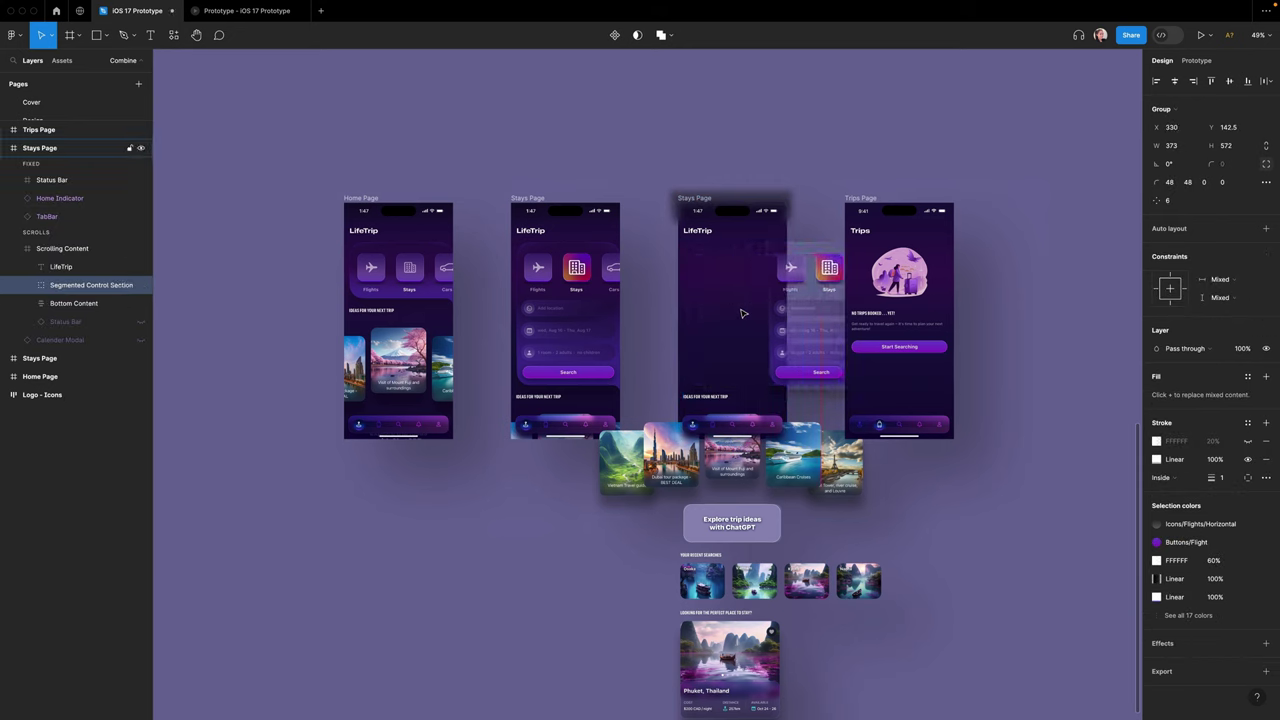
- Hide the LifeTrip title in the duplicated Stays Page and move the "Ideas for your next trip" heading down to Y 350
{"action": "left_click", "coordinate": [698, 231]}
{"action": "left_click", "coordinate": [141, 267]}
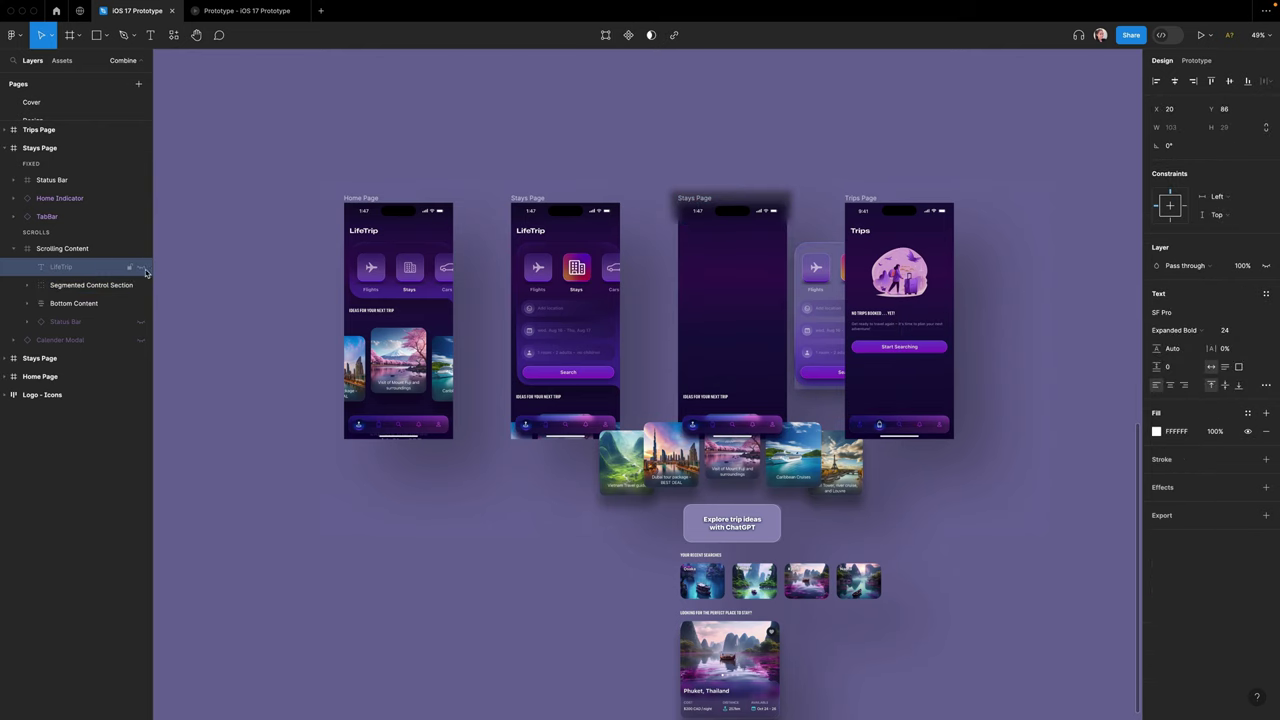
{"action": "scroll", "coordinate": [731, 412], "scroll_direction": "up", "scroll_amount": 5}
{"action": "left_click", "coordinate": [690, 382], "text": "super"}
{"action": "scroll", "coordinate": [666, 266], "scroll_direction": "down", "scroll_amount": 5}
{"action": "key", "text": "shift+Down"}
{"action": "key", "text": "shift+Down"}
{"action": "key", "text": "shift+Down"}
{"action": "key", "text": "shift+Down"}
{"action": "key", "text": "shift+Down"}
{"action": "key", "text": "shift+Down"}
{"action": "key", "text": "shift+Down"}
{"action": "key", "text": "shift+Down"}
{"action": "key", "text": "shift+Down"}
{"action": "key", "text": "shift+Down"}
{"action": "key", "text": "shift+Down"}
{"action": "key", "text": "shift+Down"}
{"action": "key", "text": "shift+Down"}
{"action": "key", "text": "shift+Down"}
{"action": "key", "text": "shift+Down"}
{"action": "key", "text": "shift+Down"}
{"action": "key", "text": "shift+Down"}
{"action": "key", "text": "shift+Down"}
{"action": "key", "text": "shift+Down"}
{"action": "key", "text": "shift+Down"}
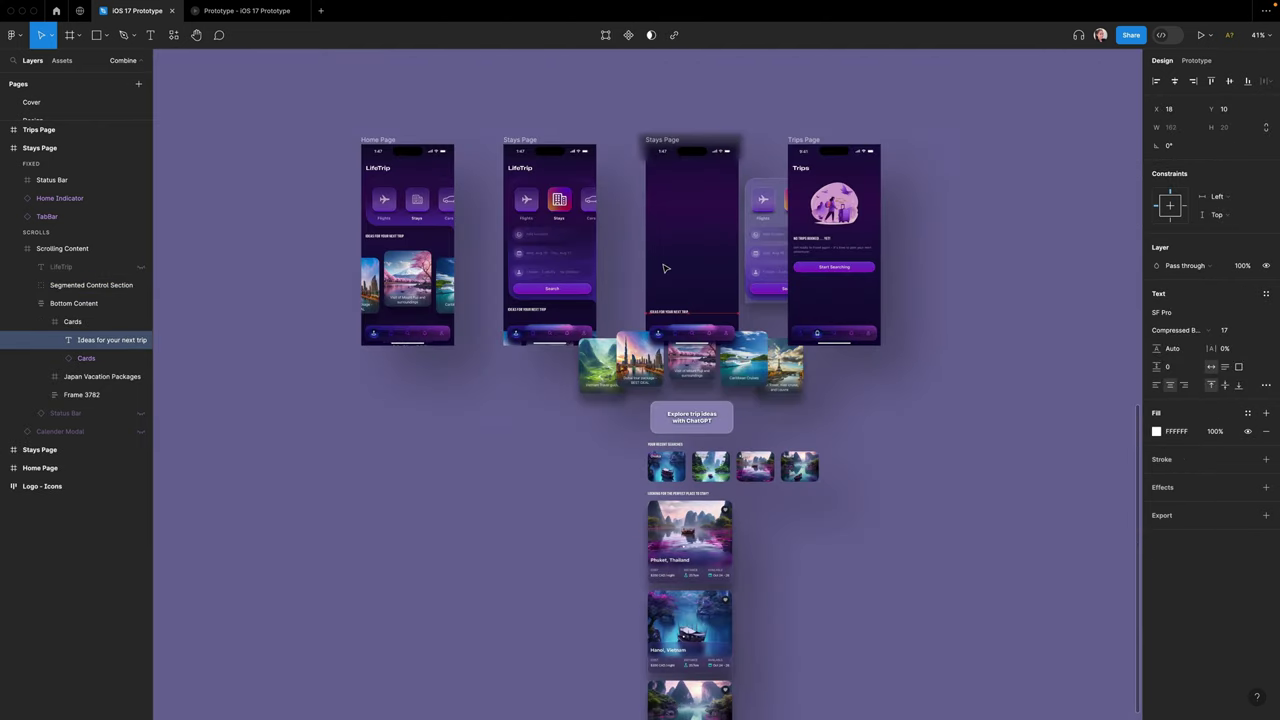
- Move the whole Bottom Content frame of the duplicated Stays Page straight down until it sits below the screen area
{"action": "left_click", "coordinate": [27, 304]}
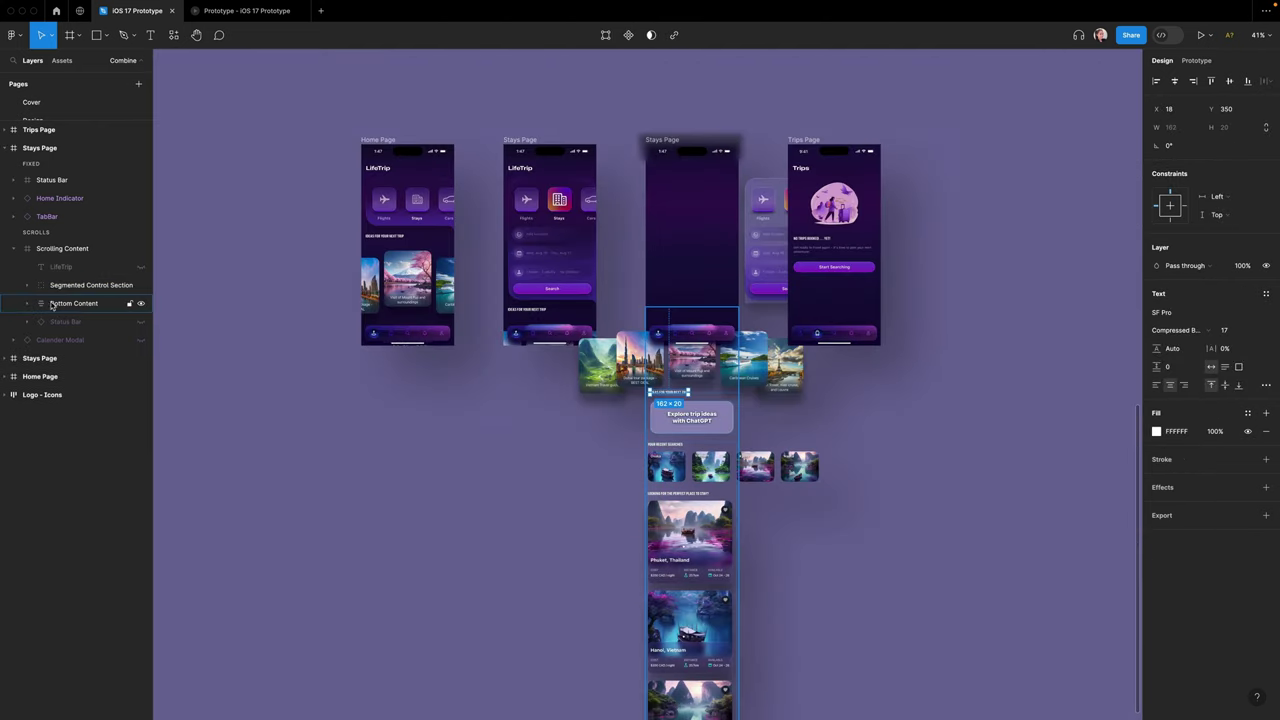
{"action": "left_click", "coordinate": [58, 304]}
{"action": "key", "text": "shift+Down"}
{"action": "key", "text": "shift+Down"}
{"action": "key", "text": "shift+Down"}
{"action": "key", "text": "shift+Down"}
{"action": "key", "text": "shift+Down"}
{"action": "key", "text": "shift+Down"}
{"action": "key", "text": "shift+Down"}
{"action": "key", "text": "shift+Down"}
{"action": "key", "text": "shift+Down"}
{"action": "key", "text": "shift+Down"}
{"action": "key", "text": "shift+Down"}
{"action": "key", "text": "shift+Down"}
{"action": "key", "text": "shift+Down"}
{"action": "key", "text": "shift+Down"}
{"action": "key", "text": "shift+Down"}
{"action": "key", "text": "shift+Down"}
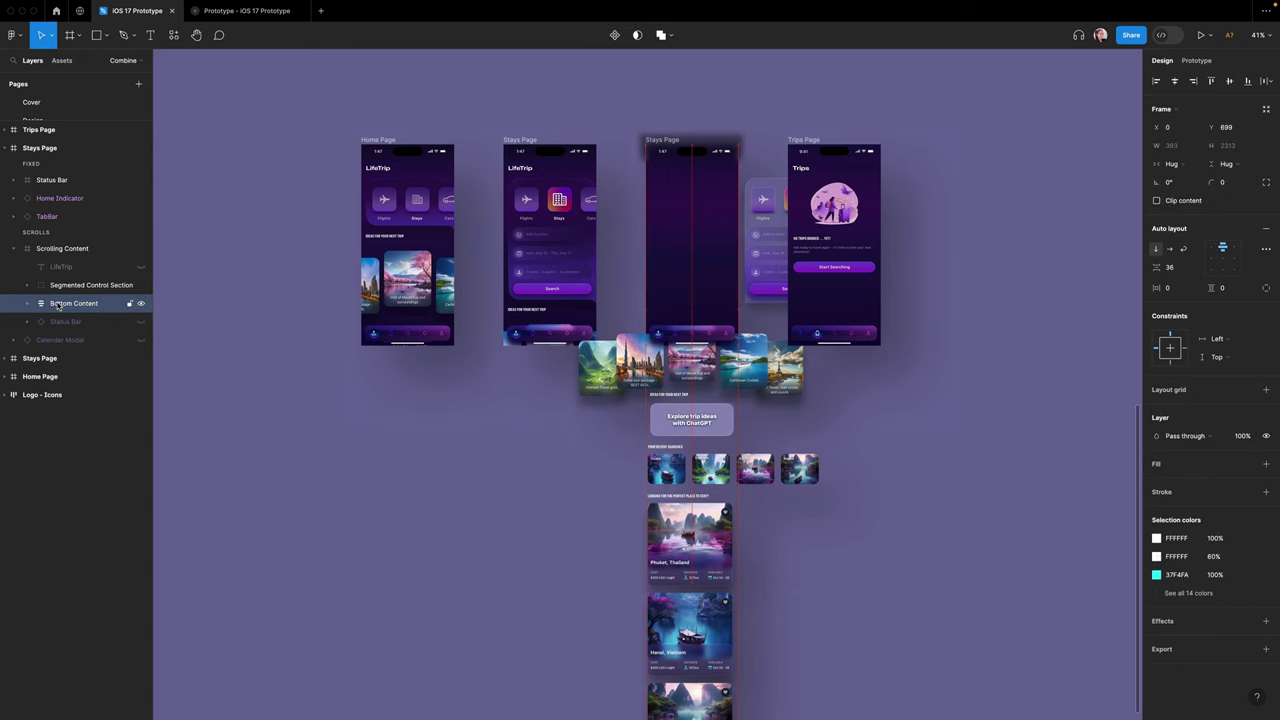
{"action": "key", "text": "shift+Down"}
{"action": "key", "text": "shift+Down"}
{"action": "key", "text": "shift+Down"}
{"action": "key", "text": "shift+Down"}
{"action": "key", "text": "shift+Down"}
{"action": "key", "text": "shift+Down"}
{"action": "key", "text": "shift+Down"}
{"action": "key", "text": "shift+Down"}
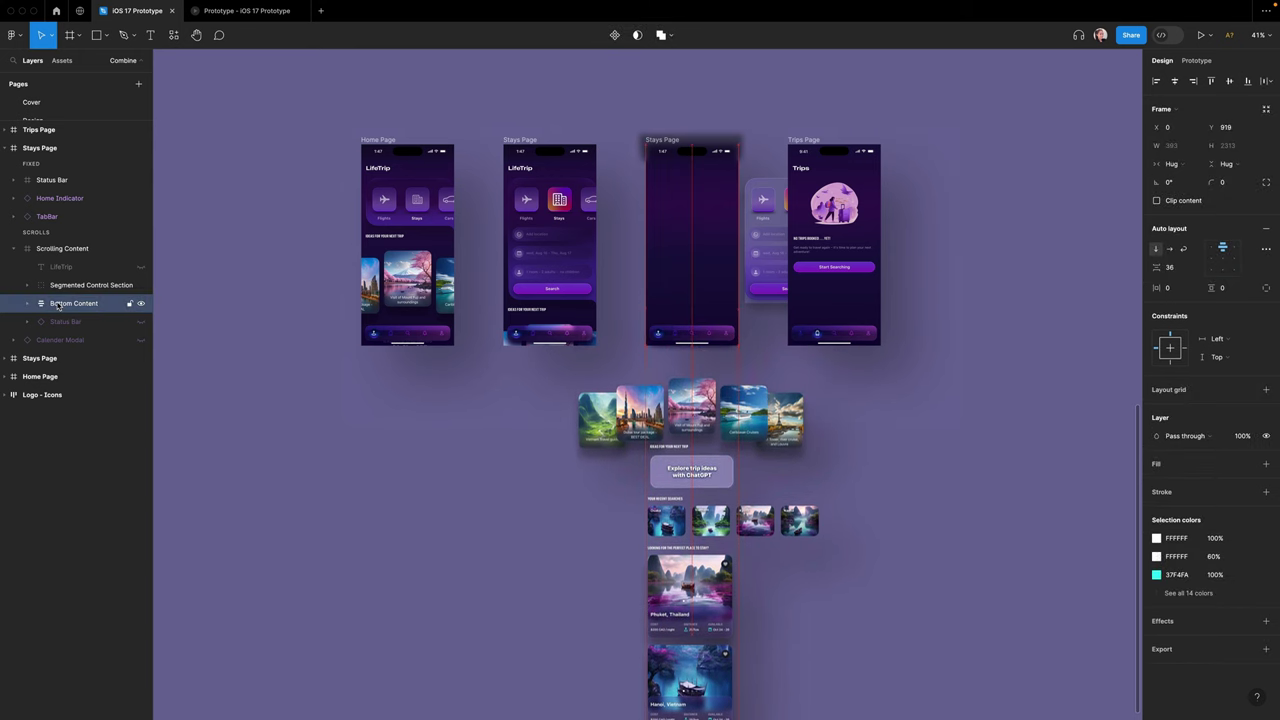
- Check the tab bar transition in the running prototype by going from home to Trips and back
{"action": "left_click", "coordinate": [698, 109]}
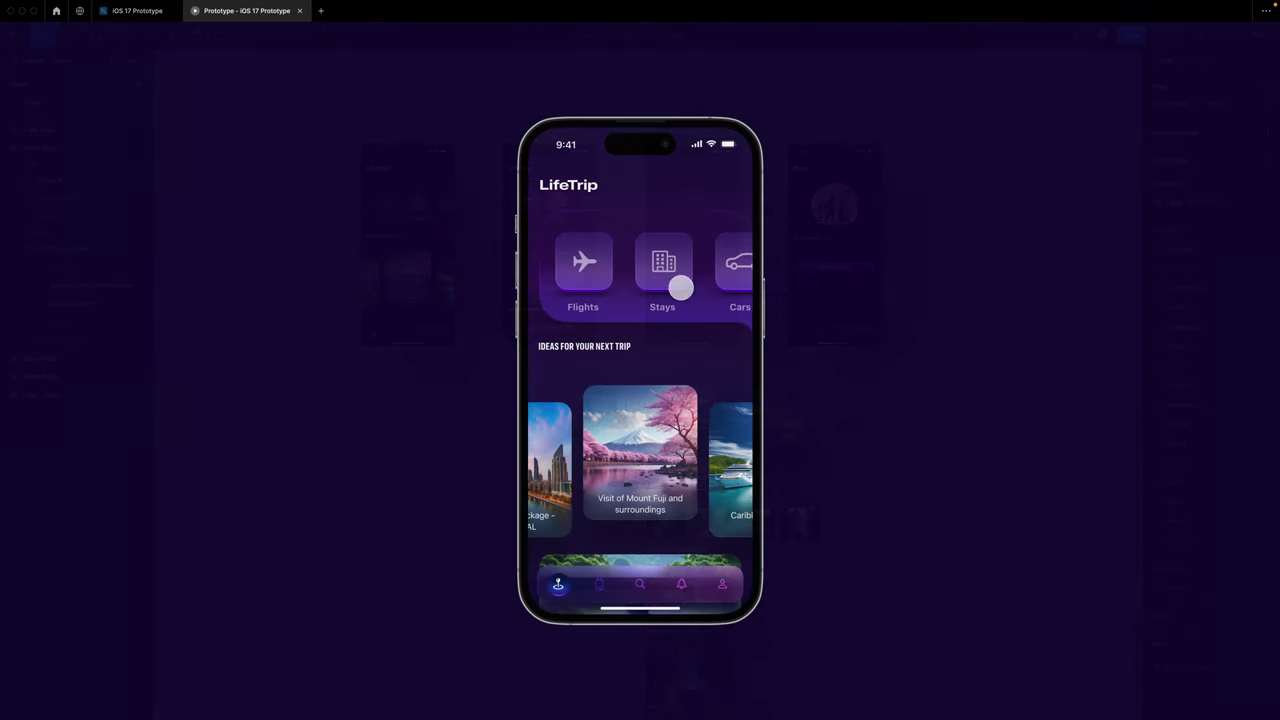
{"action": "left_click", "coordinate": [598, 584]}
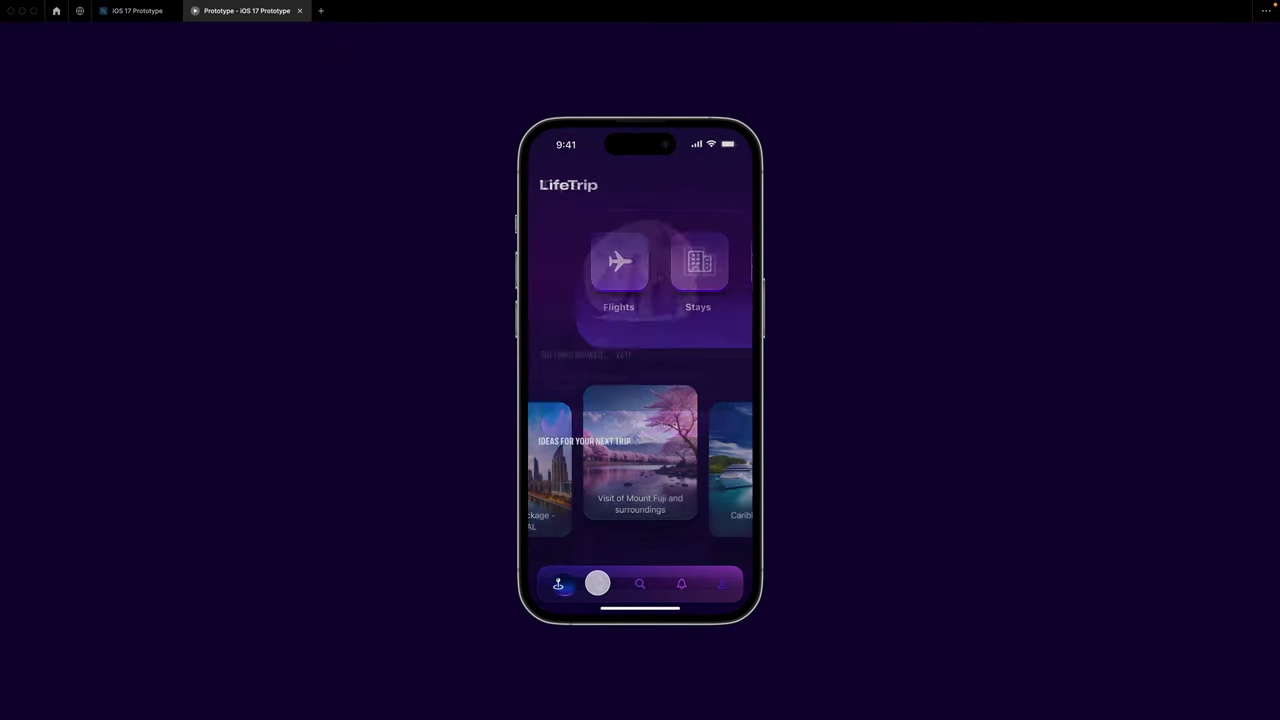
{"action": "left_click", "coordinate": [559, 588]}
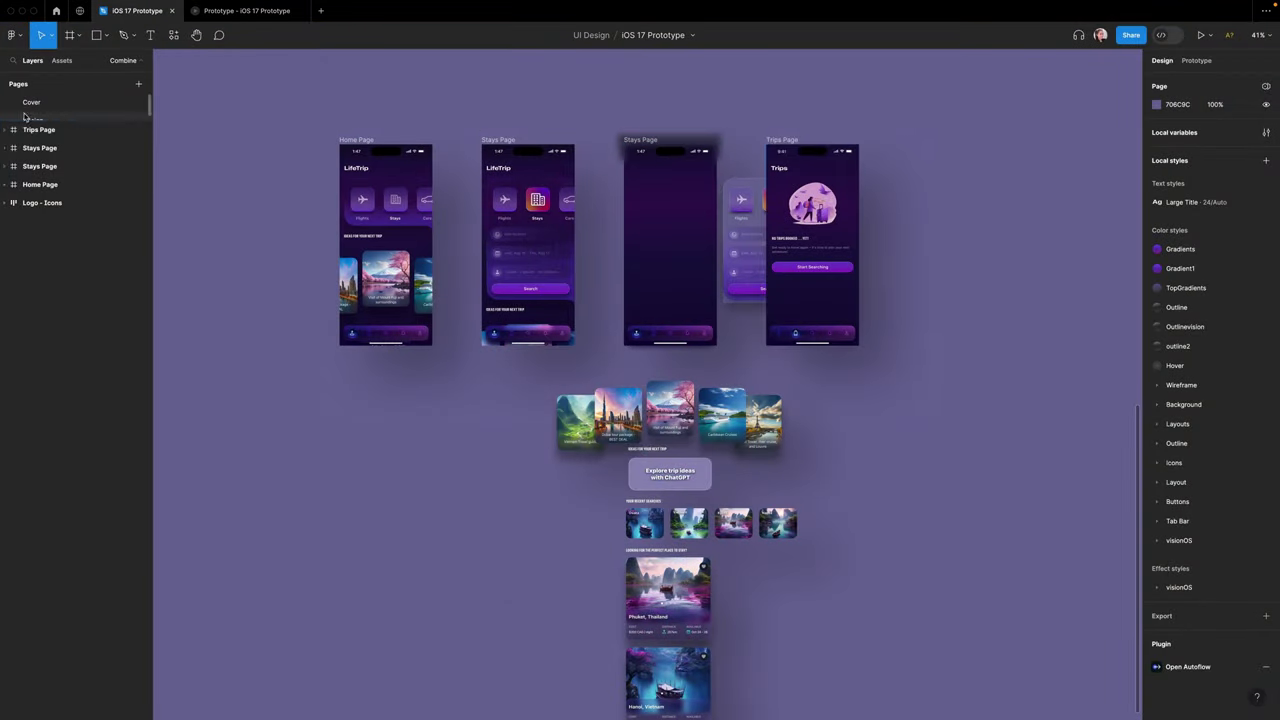
- Turn Clip content back on for the duplicated Stays Page frame
{"action": "left_click", "coordinate": [32, 153]}
{"action": "left_click", "coordinate": [1156, 200]}
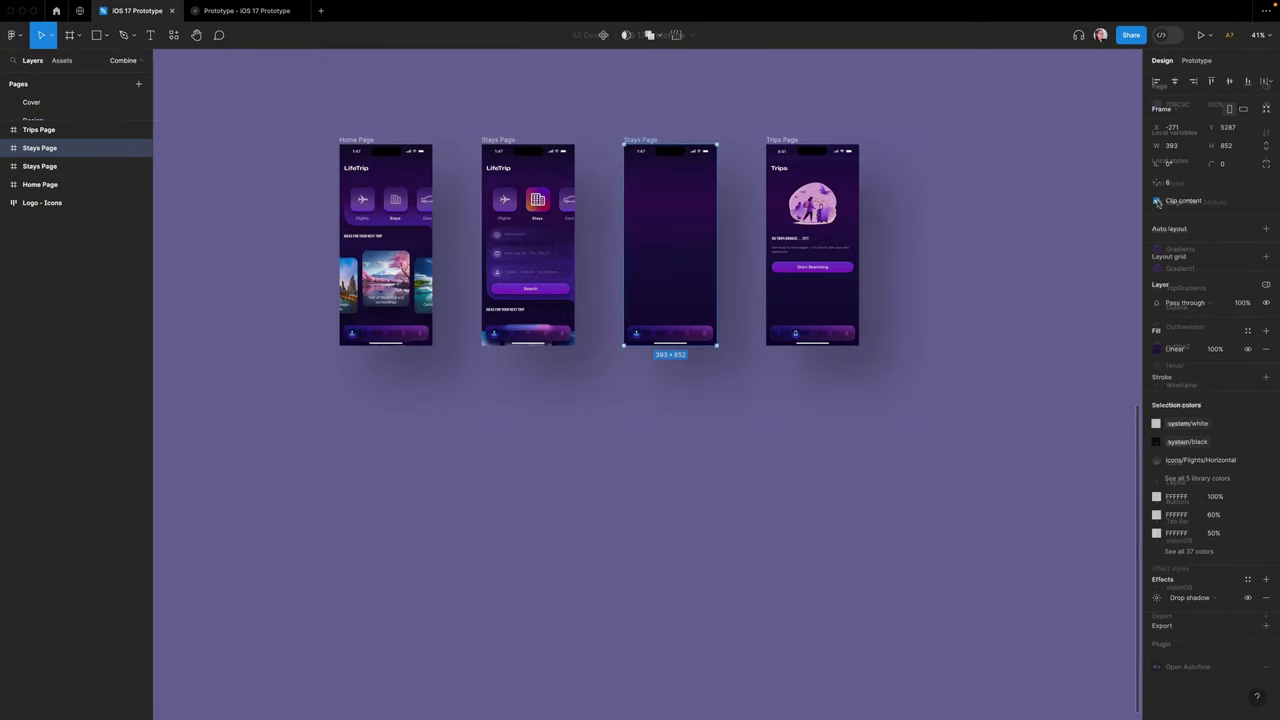
{"action": "left_click", "coordinate": [788, 124]}
- Hide the StatusBar, Home Indicator and TabBar layers in the Trips Page, along with the original Stays Page and Home Page frames
{"action": "scroll", "coordinate": [787, 124], "scroll_direction": "up", "scroll_amount": 3}
{"action": "left_click", "coordinate": [787, 183]}
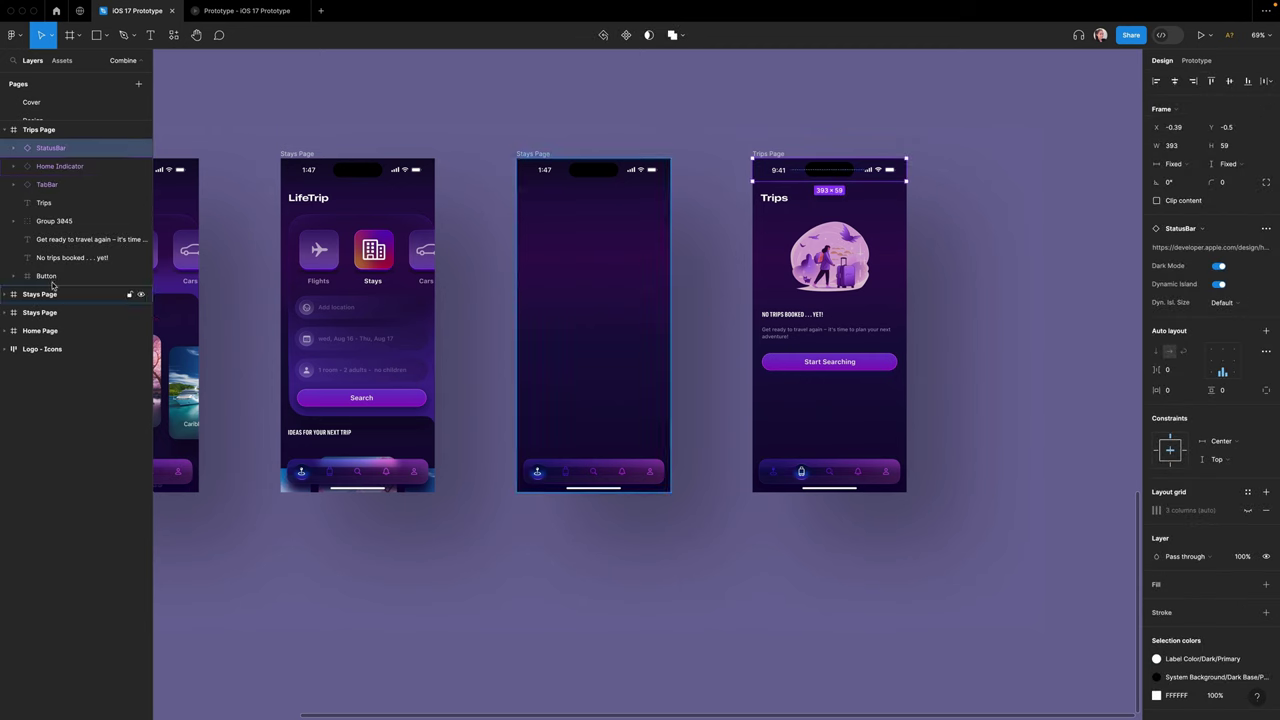
{"action": "left_click", "coordinate": [141, 166]}
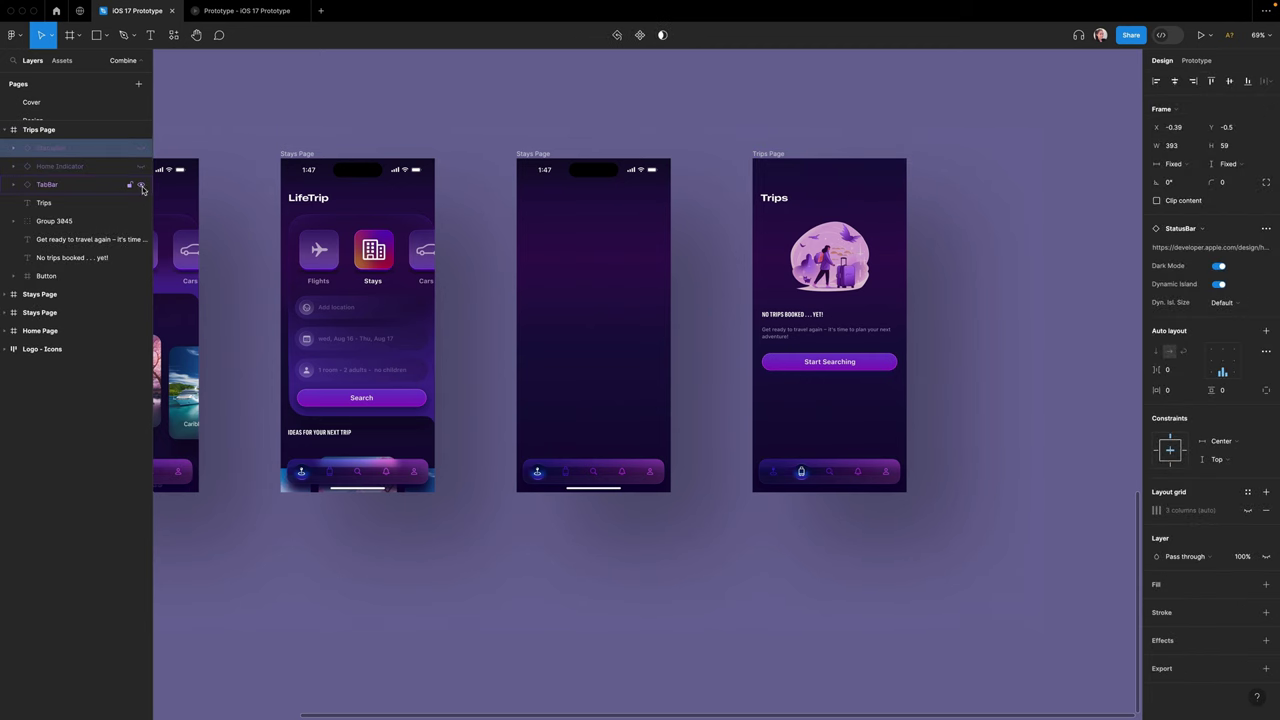
{"action": "left_click", "coordinate": [141, 184]}
{"action": "left_click", "coordinate": [969, 206]}
{"action": "scroll", "coordinate": [969, 206], "scroll_direction": "up", "scroll_amount": 3}
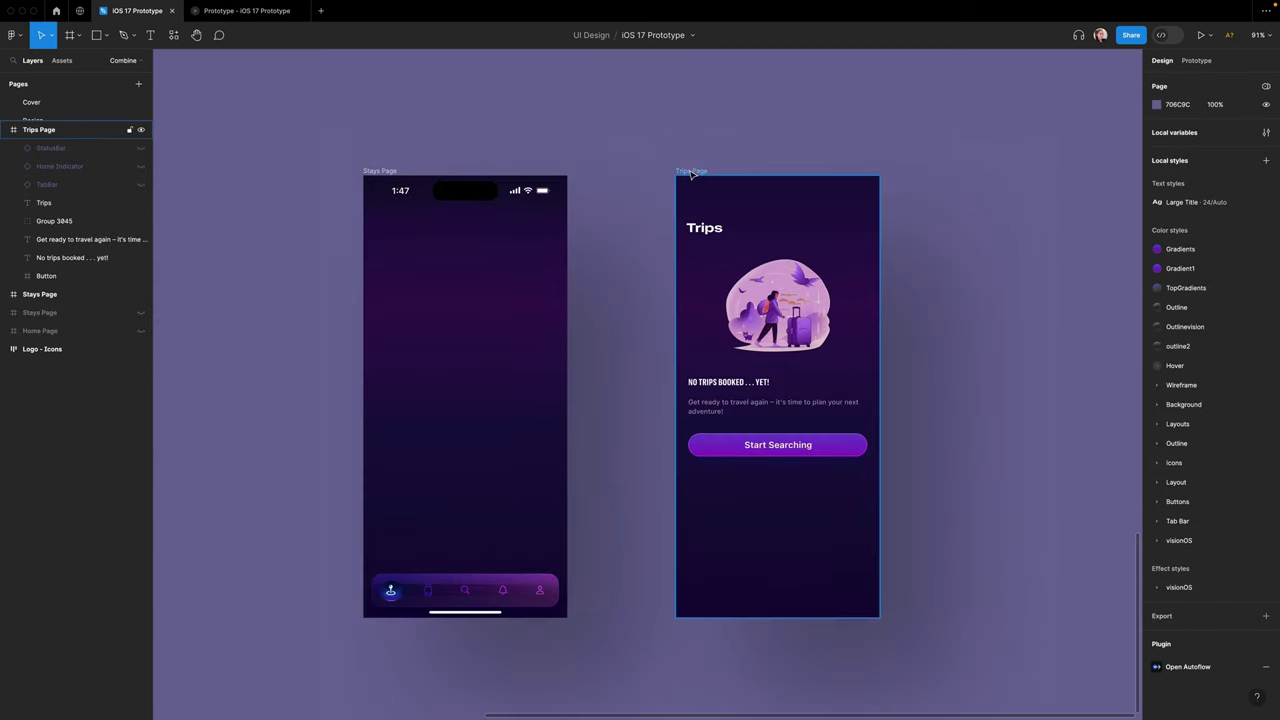
- Nest the Trips Page frame inside the duplicated Stays Page above Scrolling Content, centre it vertically, and rename the combined frame Trips Page
{"action": "left_click_drag", "start_coordinate": [695, 173], "coordinate": [381, 196]}
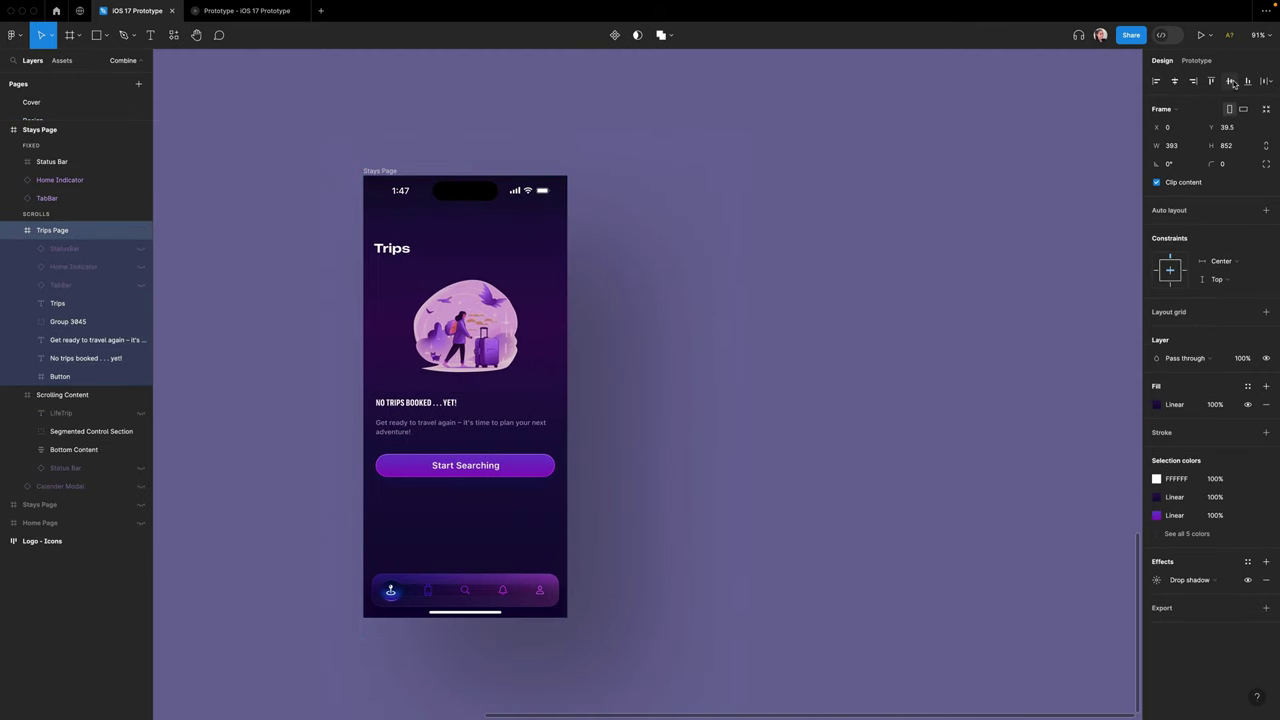
{"action": "left_click", "coordinate": [11, 230]}
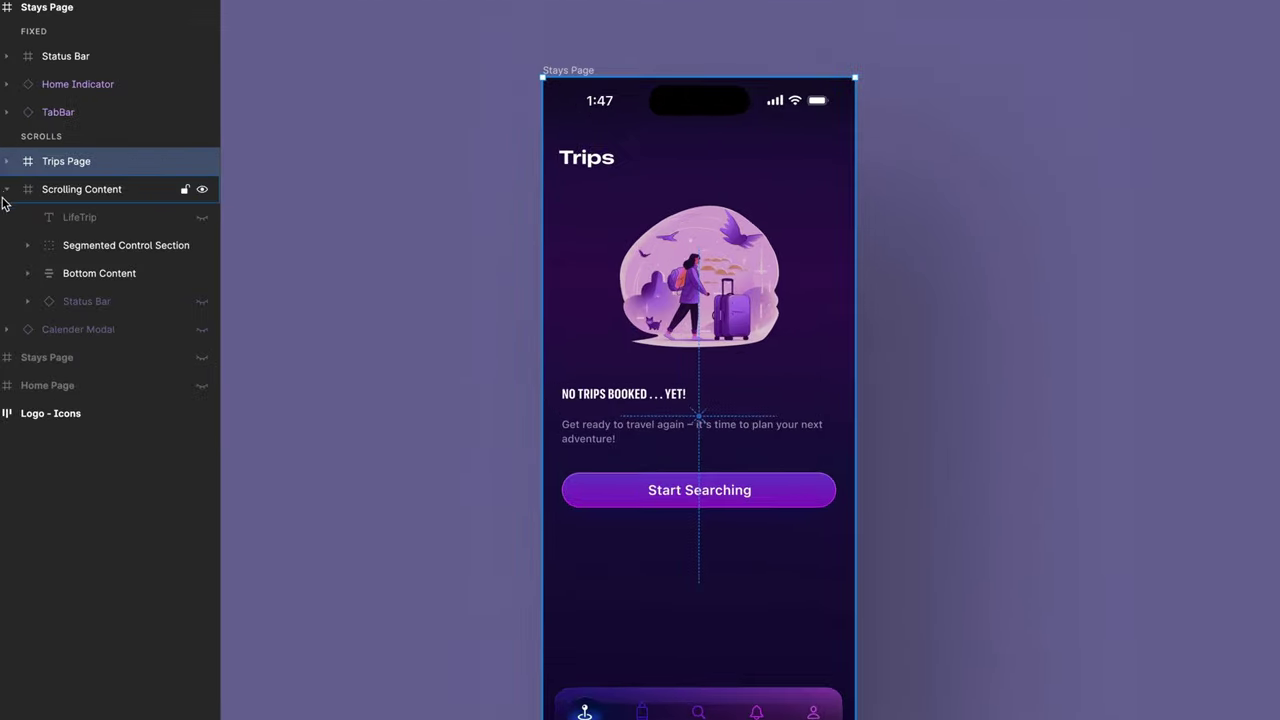
{"action": "left_click", "coordinate": [20, 190]}
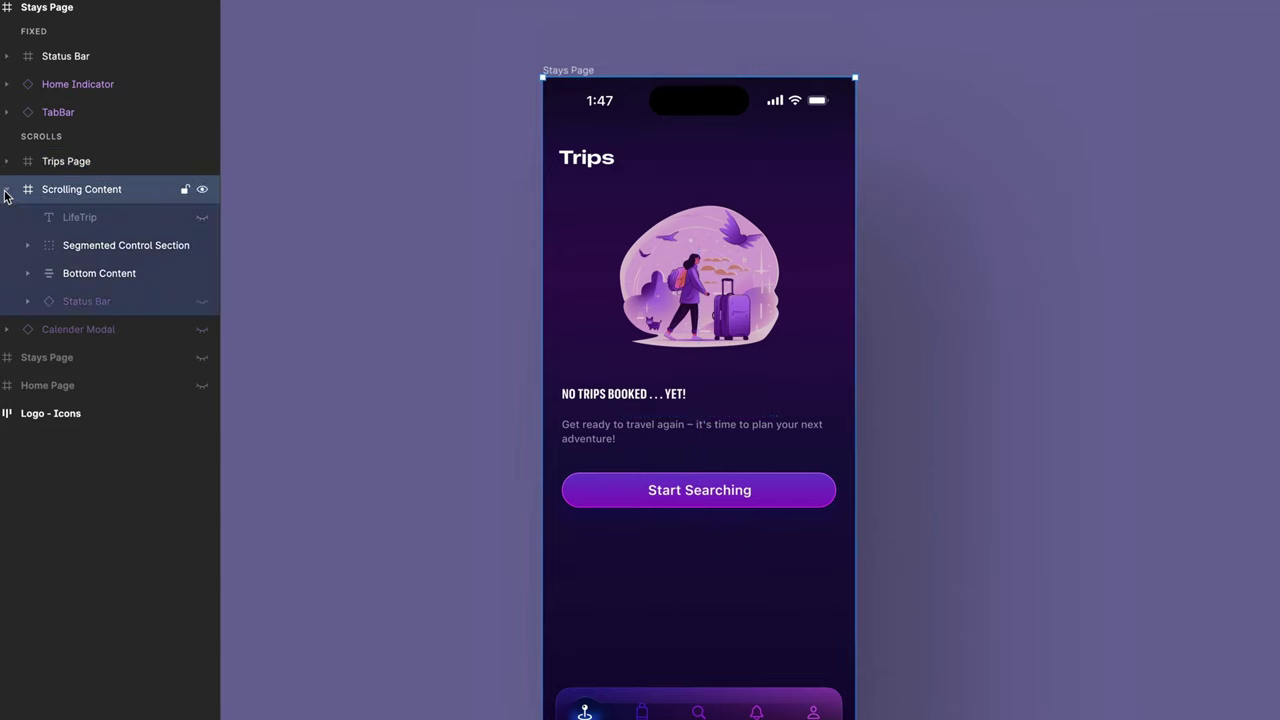
{"action": "left_click", "coordinate": [7, 190]}
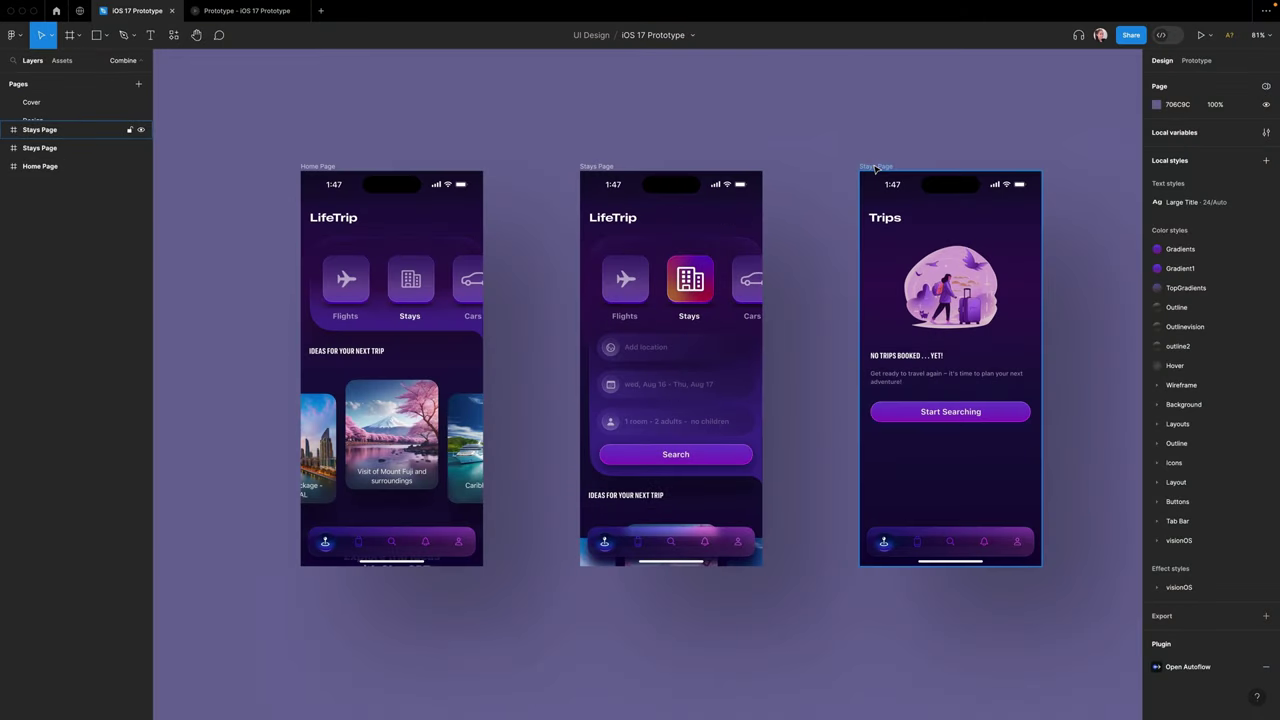
{"action": "double_click", "coordinate": [873, 165]}
{"action": "double_click", "coordinate": [871, 166]}
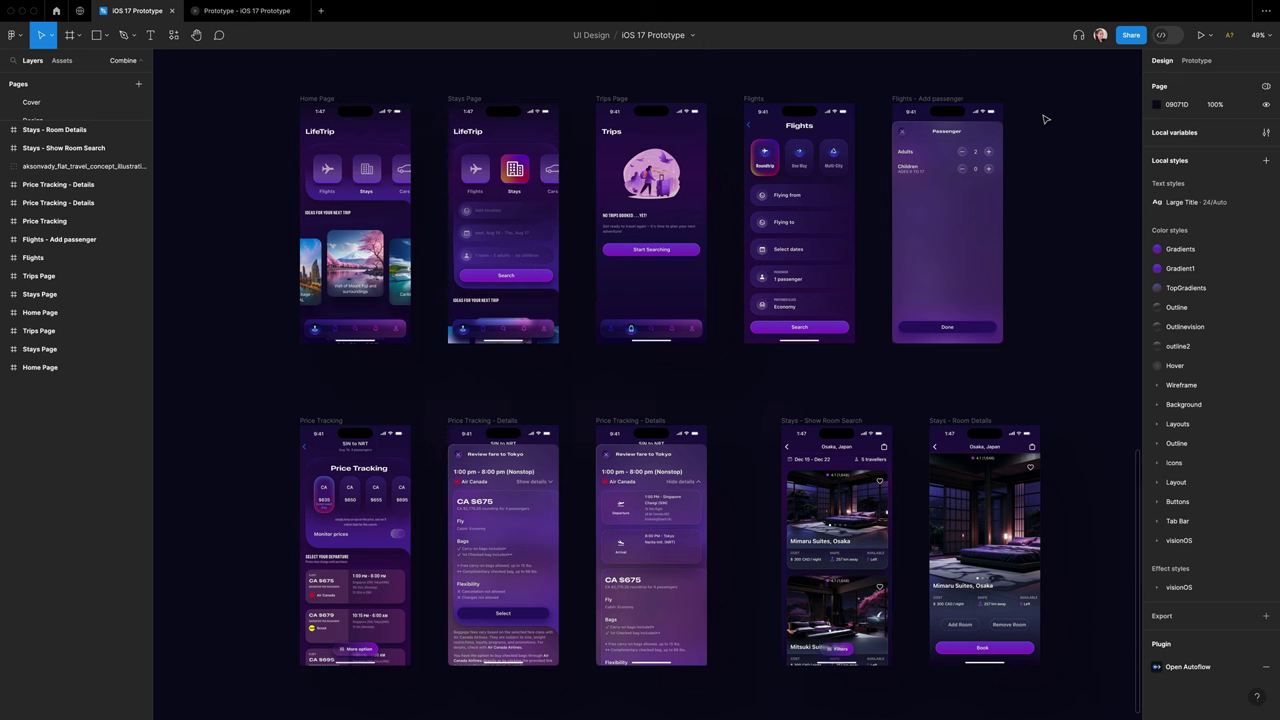
- Combine the ten app screens from Home Page to Stays - Room Details into a component set and rename its variant property LifeTrip
{"action": "left_click_drag", "start_coordinate": [218, 82], "coordinate": [1078, 699]}
{"action": "left_click", "coordinate": [623, 35]}
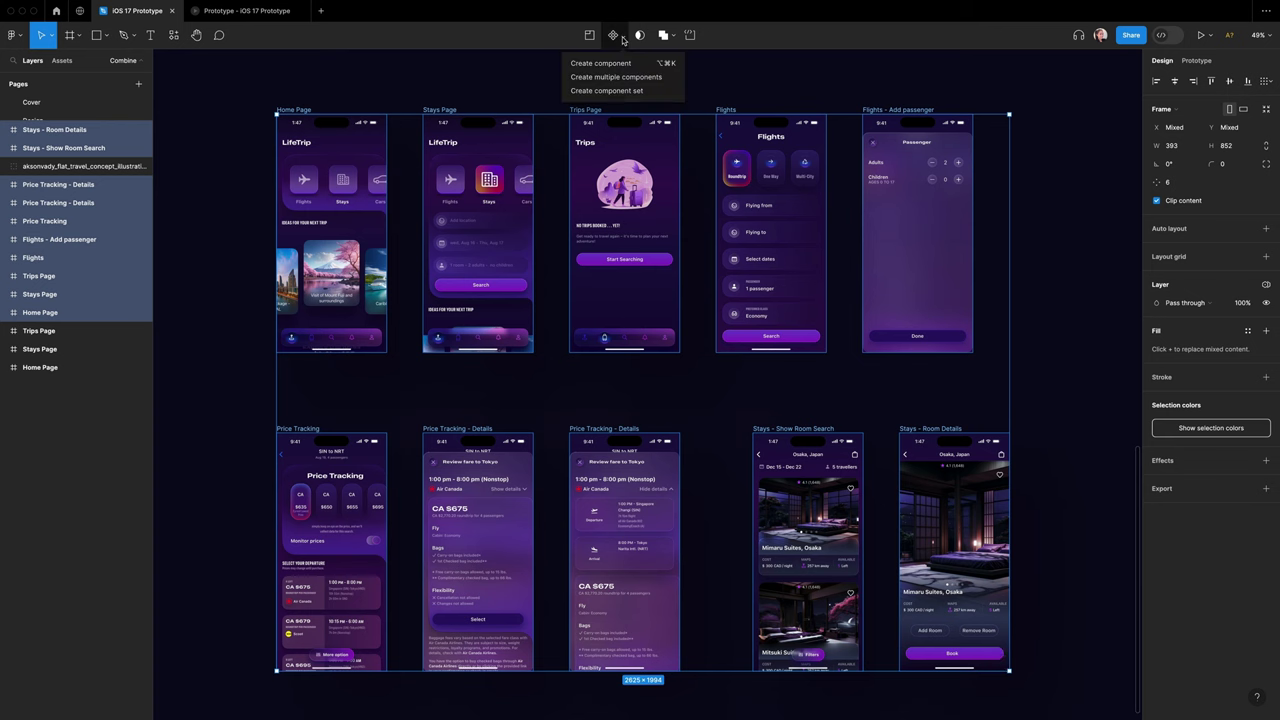
{"action": "left_click", "coordinate": [630, 91]}
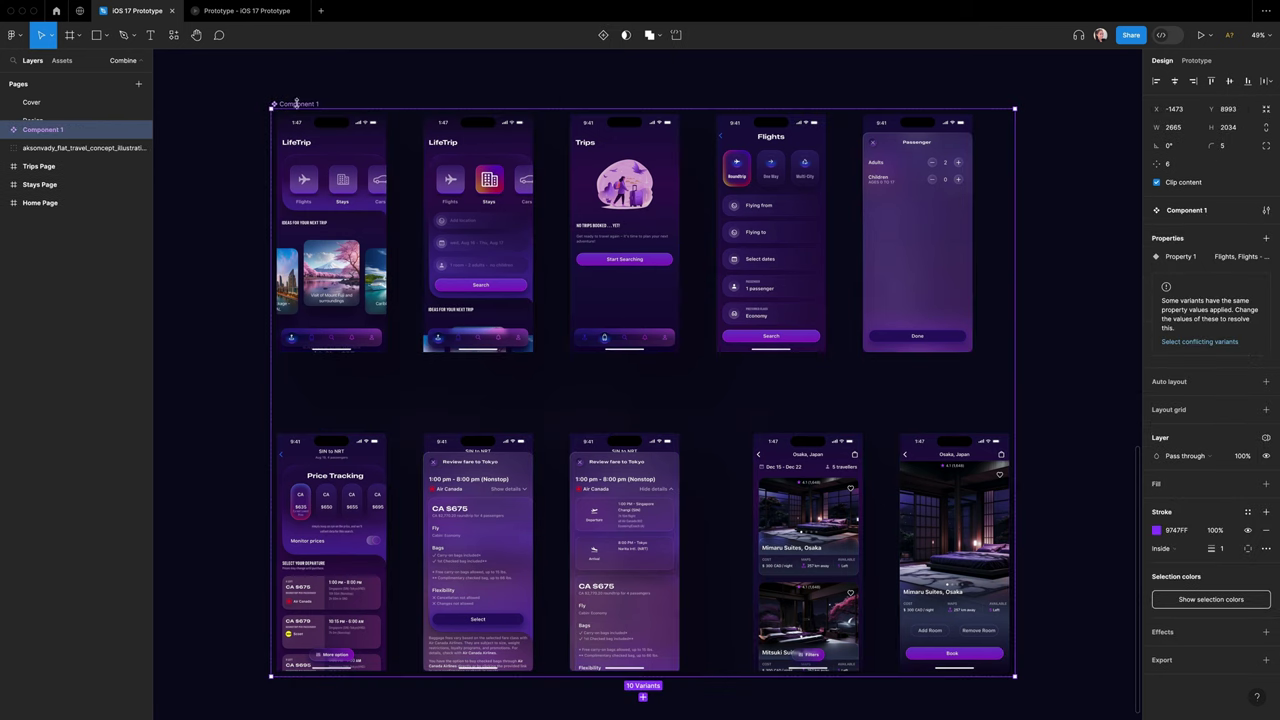
{"action": "double_click", "coordinate": [1183, 256]}
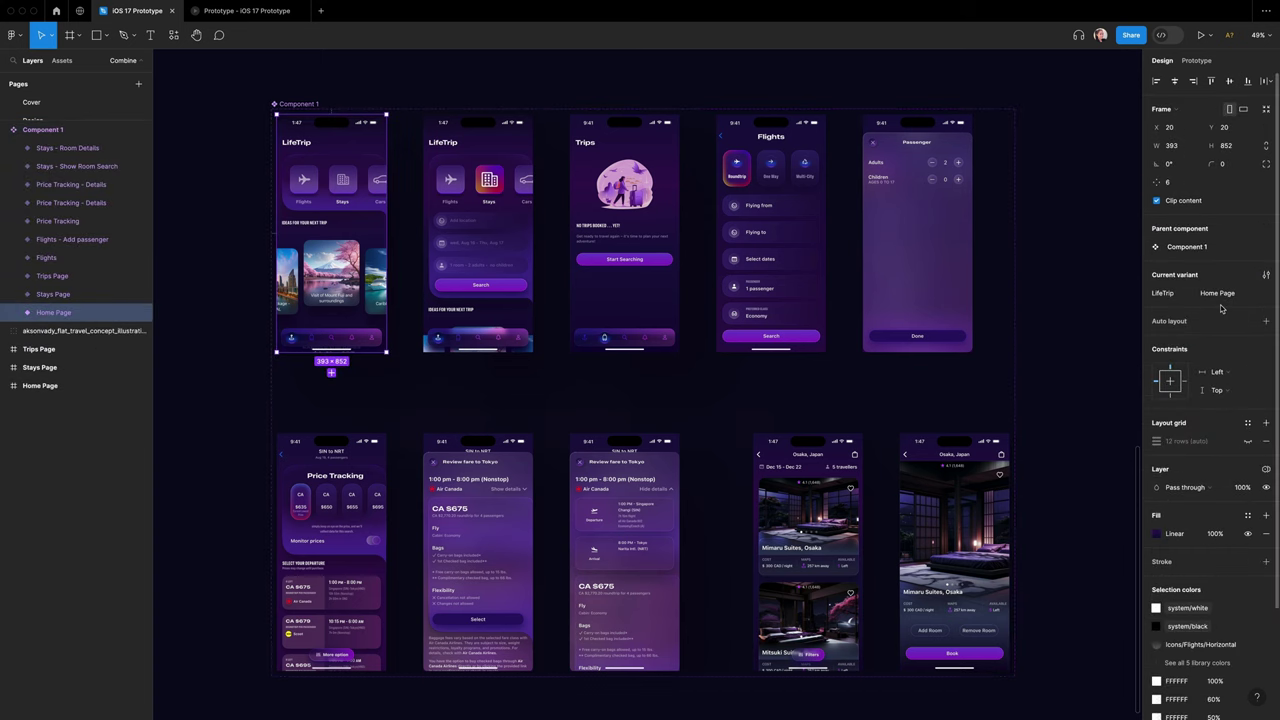
{"action": "left_click", "coordinate": [497, 234]}
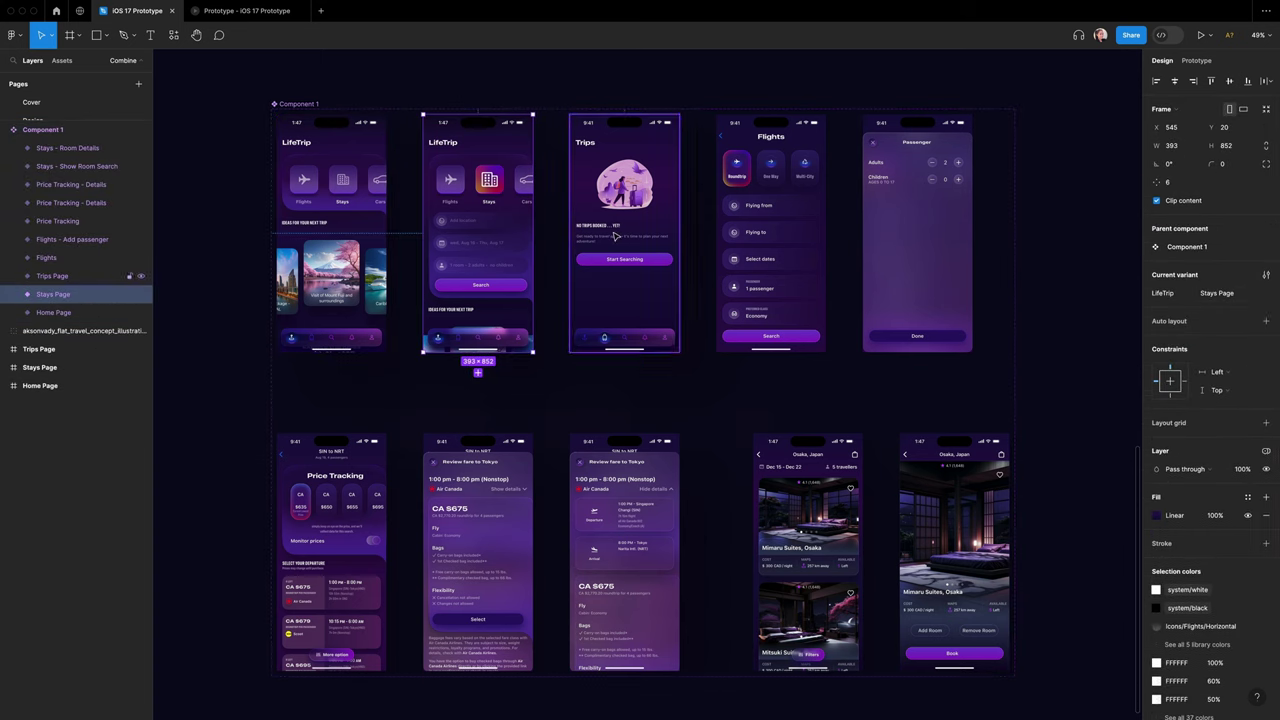
- Check the variant property values of the screens in the component set, from Stays Page through the Price Tracking and room screens
{"action": "key", "text": "Tab"}
{"action": "key", "text": "Tab"}
{"action": "key", "text": "Tab"}
{"action": "key", "text": "Tab"}
{"action": "key", "text": "Tab"}
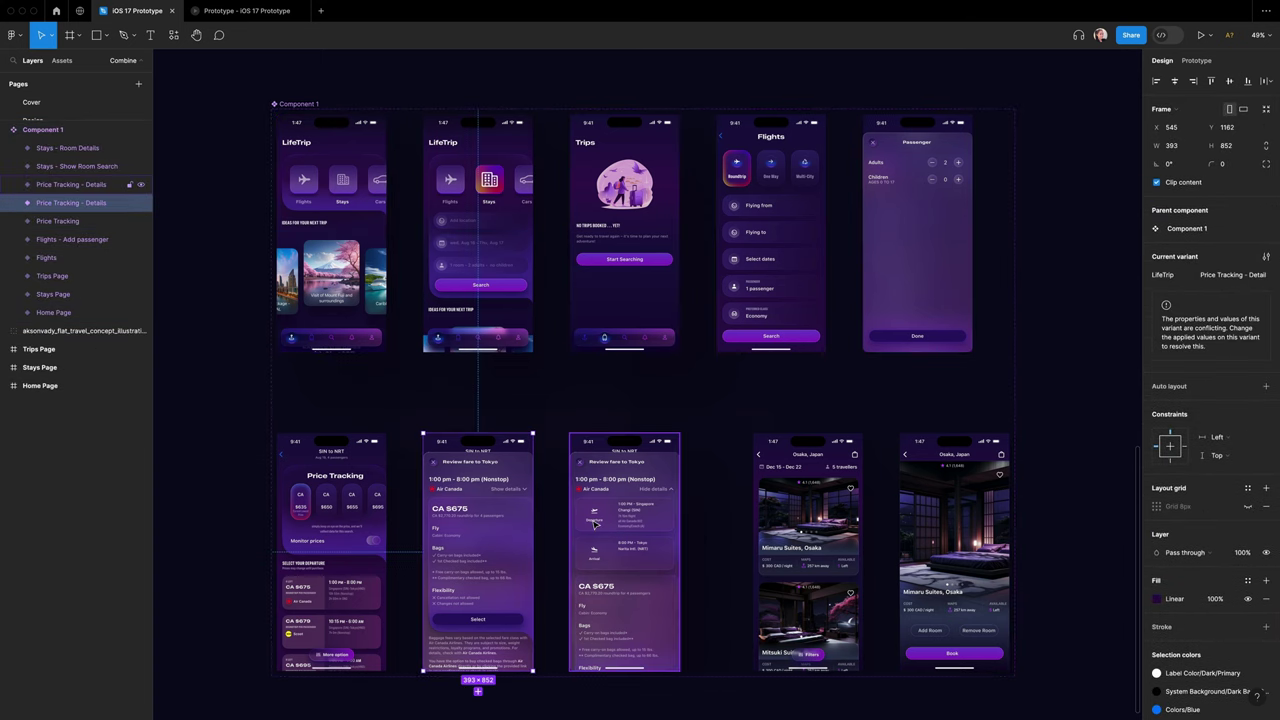
{"action": "left_click", "coordinate": [594, 523]}
{"action": "left_click", "coordinate": [790, 519]}
{"action": "left_click", "coordinate": [954, 526]}
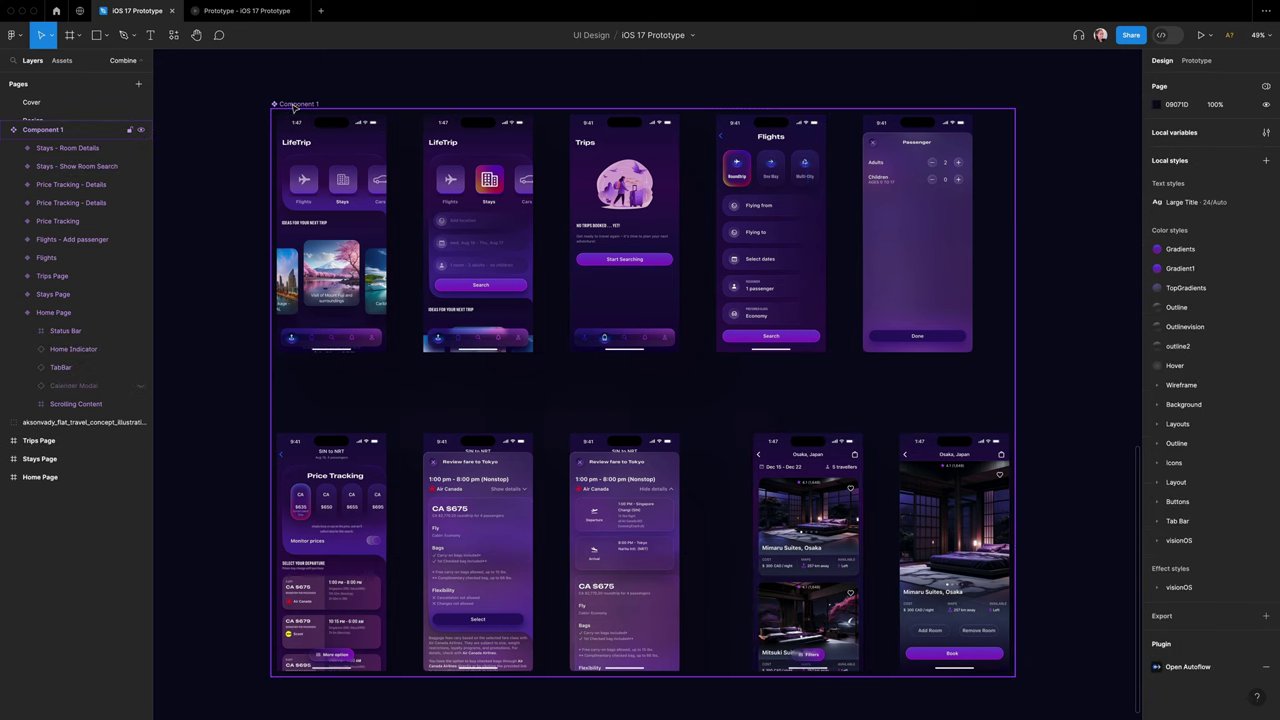
- Rename the component set LifeTrip and its variant property Screen
{"action": "double_click", "coordinate": [296, 104]}
{"action": "type", "text": "LifeTrip"}
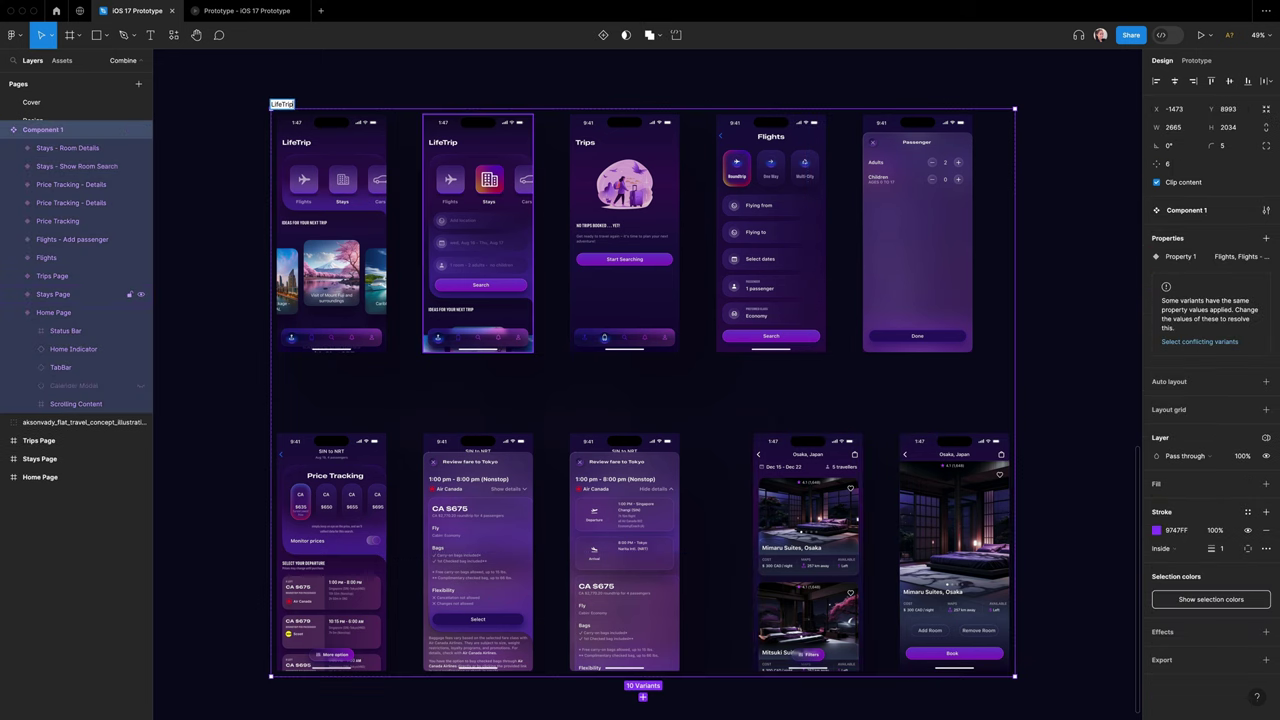
{"action": "double_click", "coordinate": [1179, 257]}
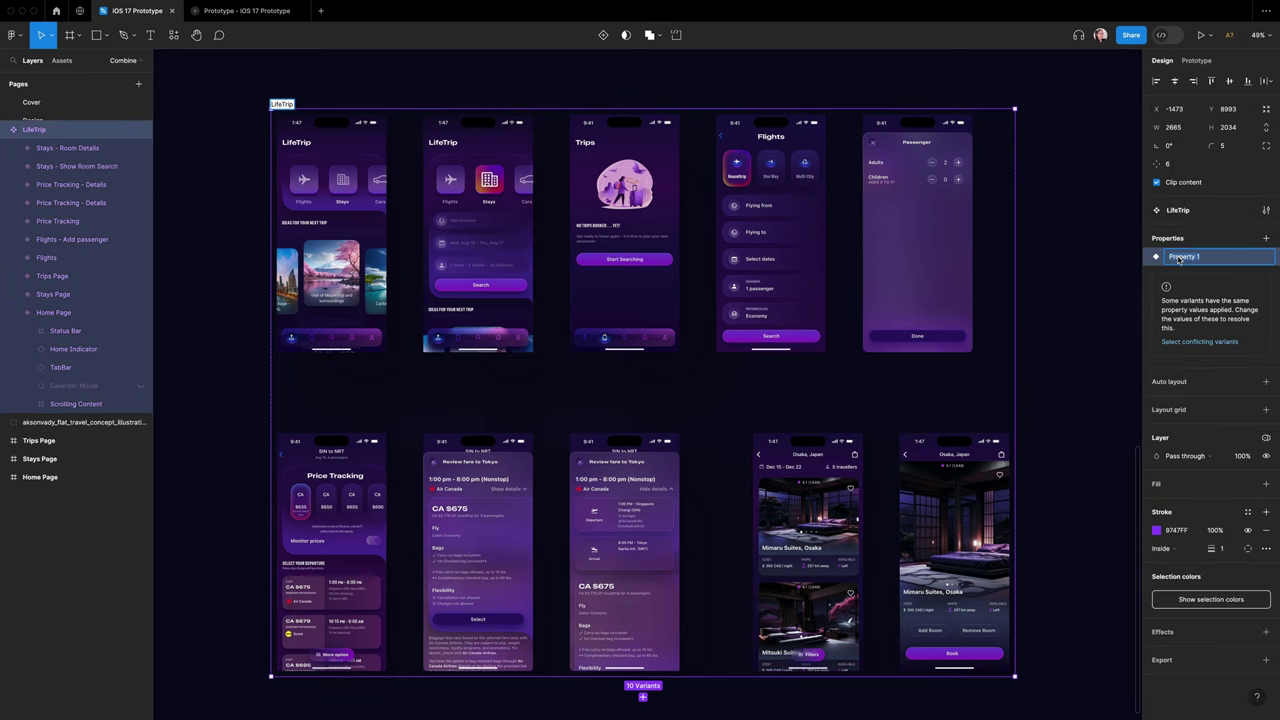
{"action": "left_click", "coordinate": [330, 214]}
{"action": "left_click", "coordinate": [1234, 298]}
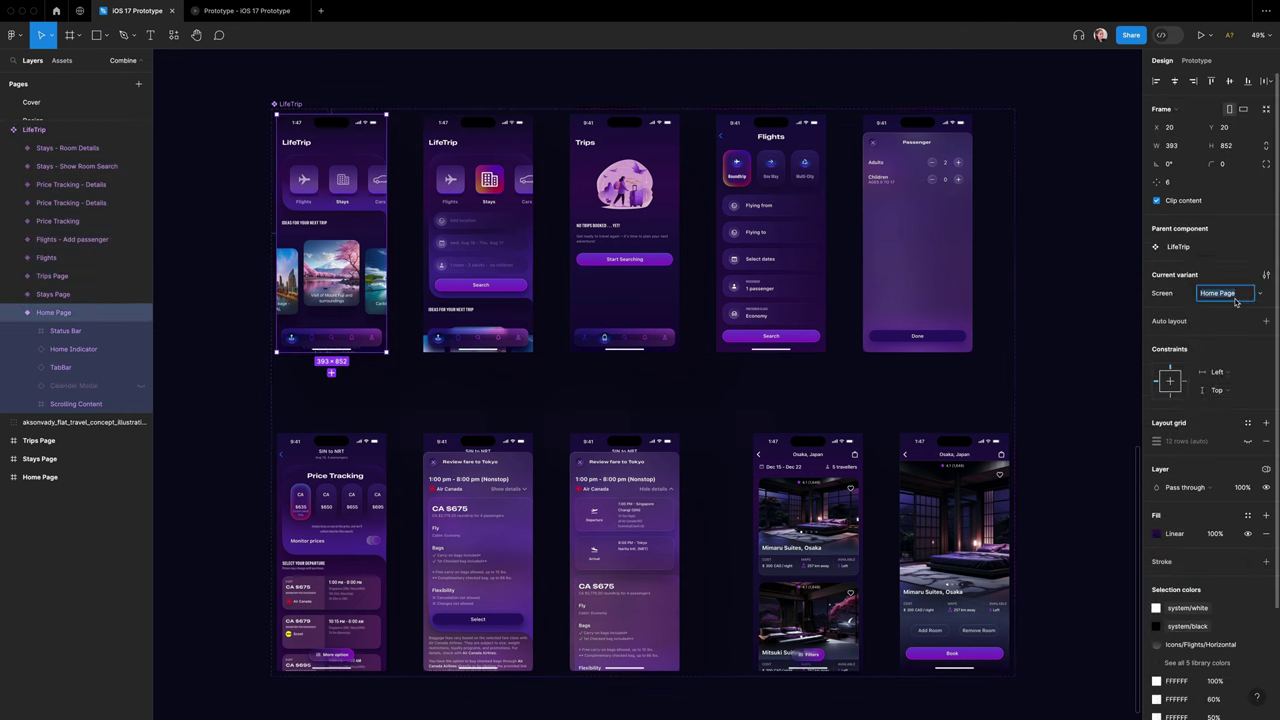
- Change the Screen value of the first Price Tracking details variant to Price Tracking - Show Details
{"action": "left_click", "coordinate": [476, 210]}
{"action": "left_click", "coordinate": [624, 208]}
{"action": "left_click", "coordinate": [896, 211]}
{"action": "left_click", "coordinate": [331, 550]}
{"action": "left_click", "coordinate": [478, 550]}
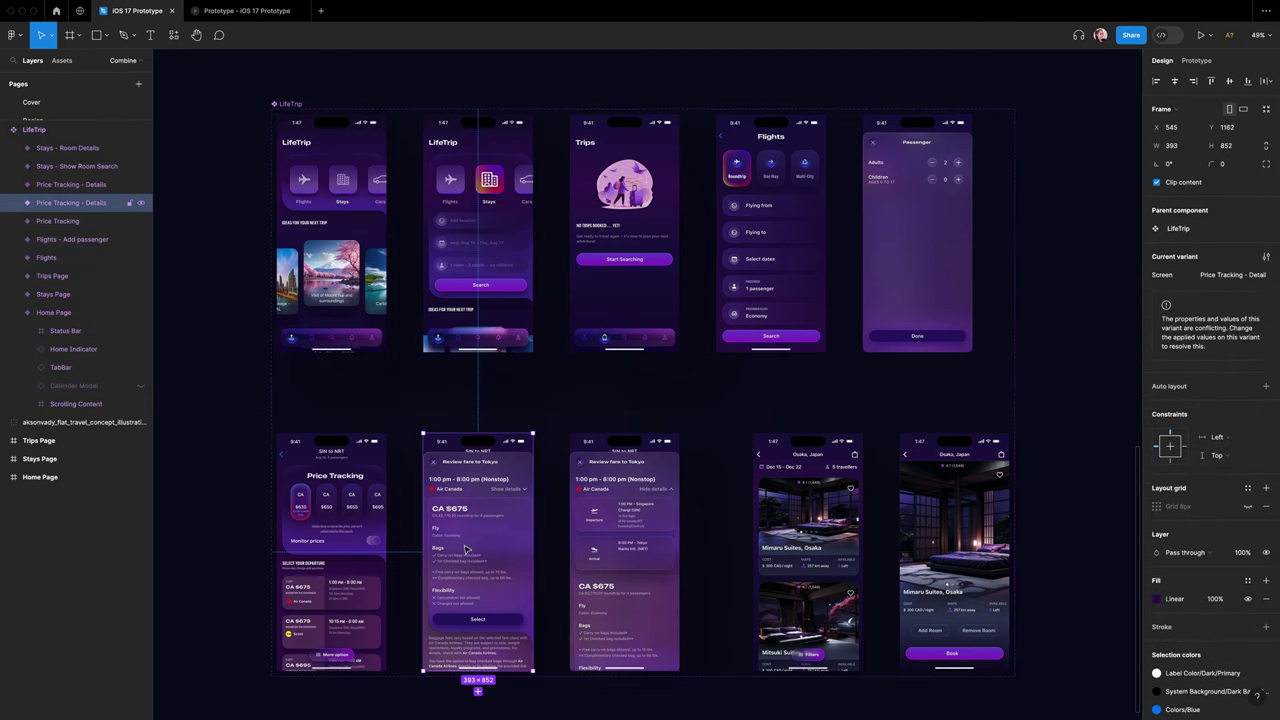
{"action": "left_click", "coordinate": [1246, 275]}
{"action": "left_click", "coordinate": [1238, 275]}
{"action": "type", "text": "Show"}
- Change the Screen value of the second Price Tracking details variant to Price Tracking - Hide Details
{"action": "left_click", "coordinate": [624, 550]}
{"action": "left_click", "coordinate": [1249, 275]}
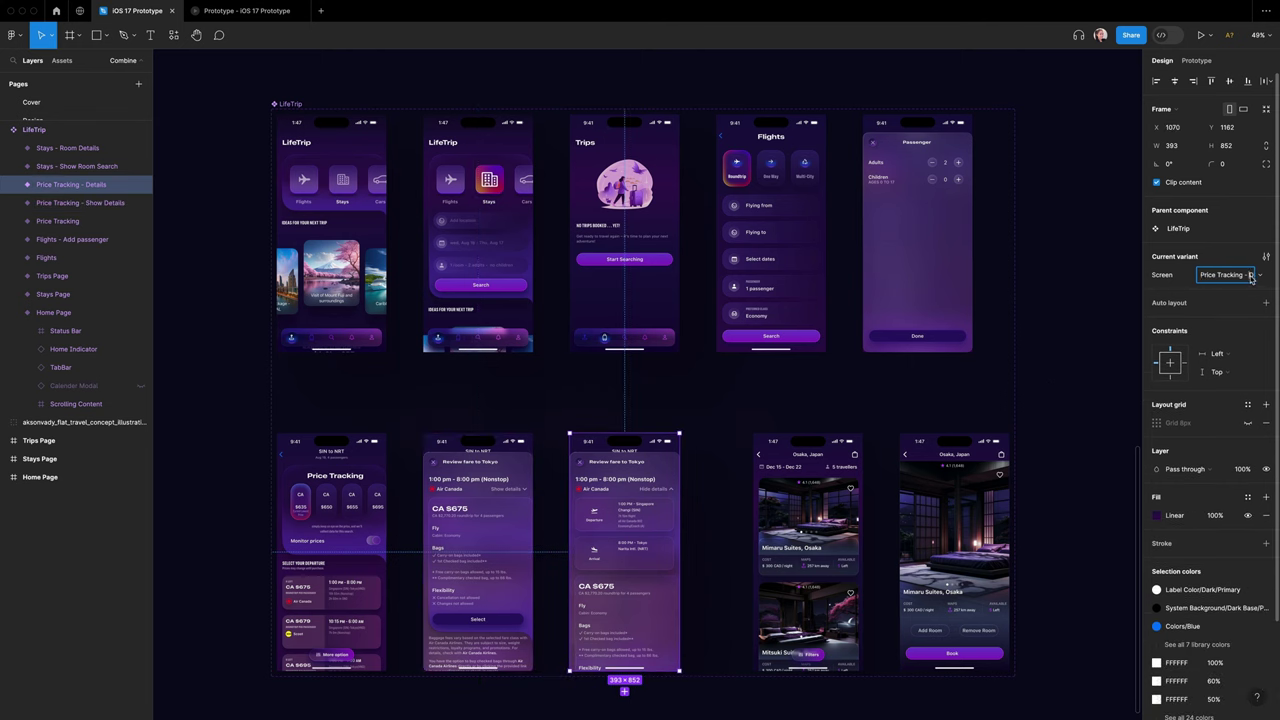
{"action": "left_click", "coordinate": [1249, 275]}
{"action": "type", "text": "Hide"}
{"action": "left_click", "coordinate": [807, 550]}
{"action": "left_click", "coordinate": [953, 550]}
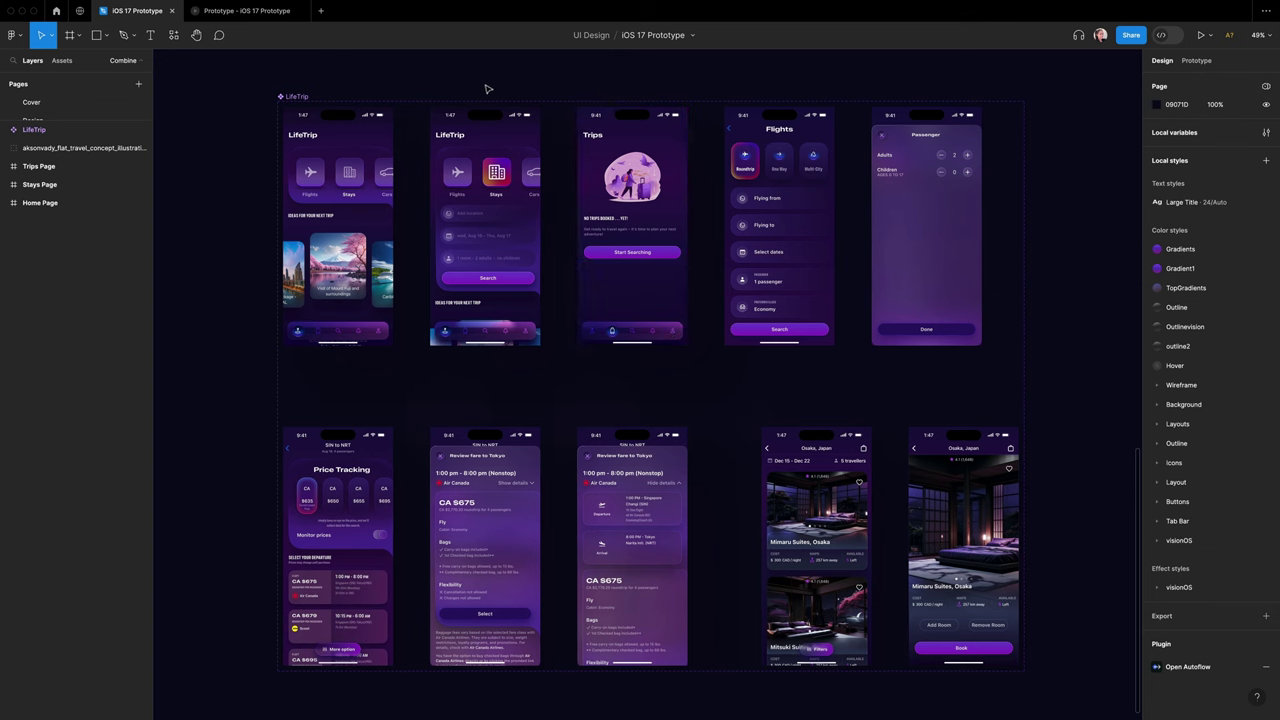
- Link Tab 2 of the Home Page's TabBar to the Trips Page variant with an on-tap Change to action using Smart animate
{"action": "scroll", "coordinate": [423, 92], "scroll_direction": "up", "scroll_amount": 5}
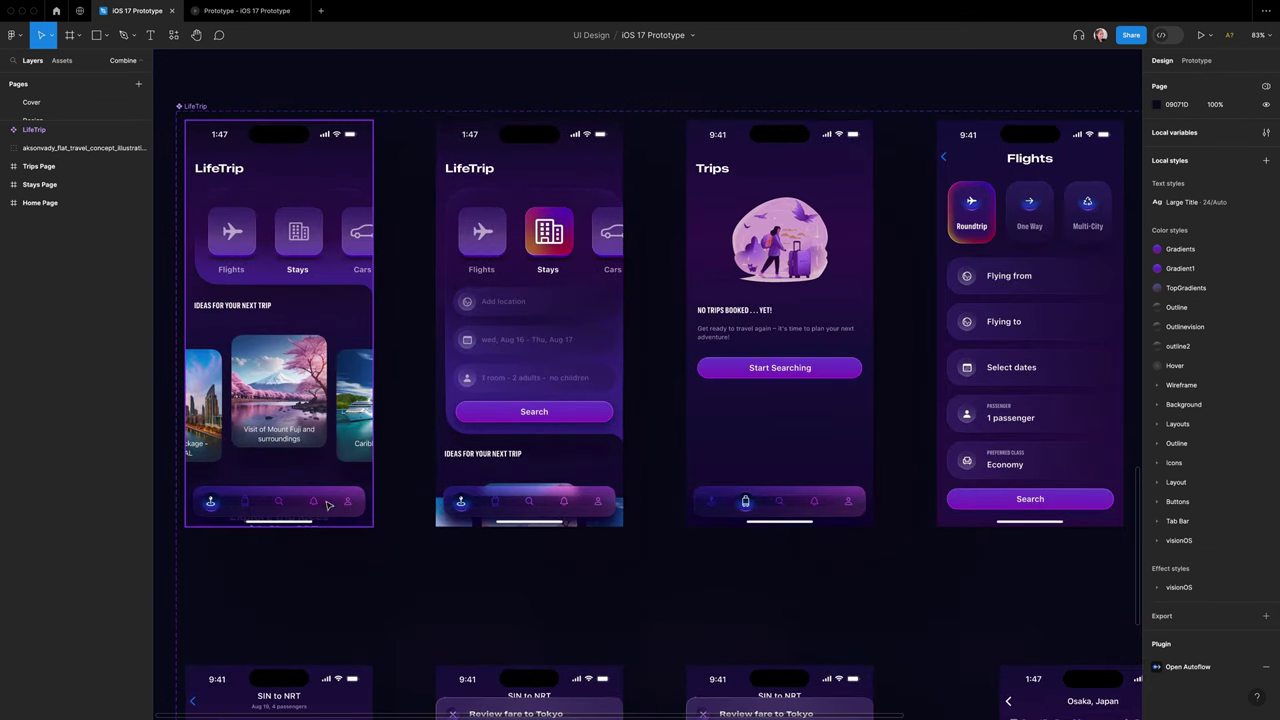
{"action": "key", "text": "shift+1"}
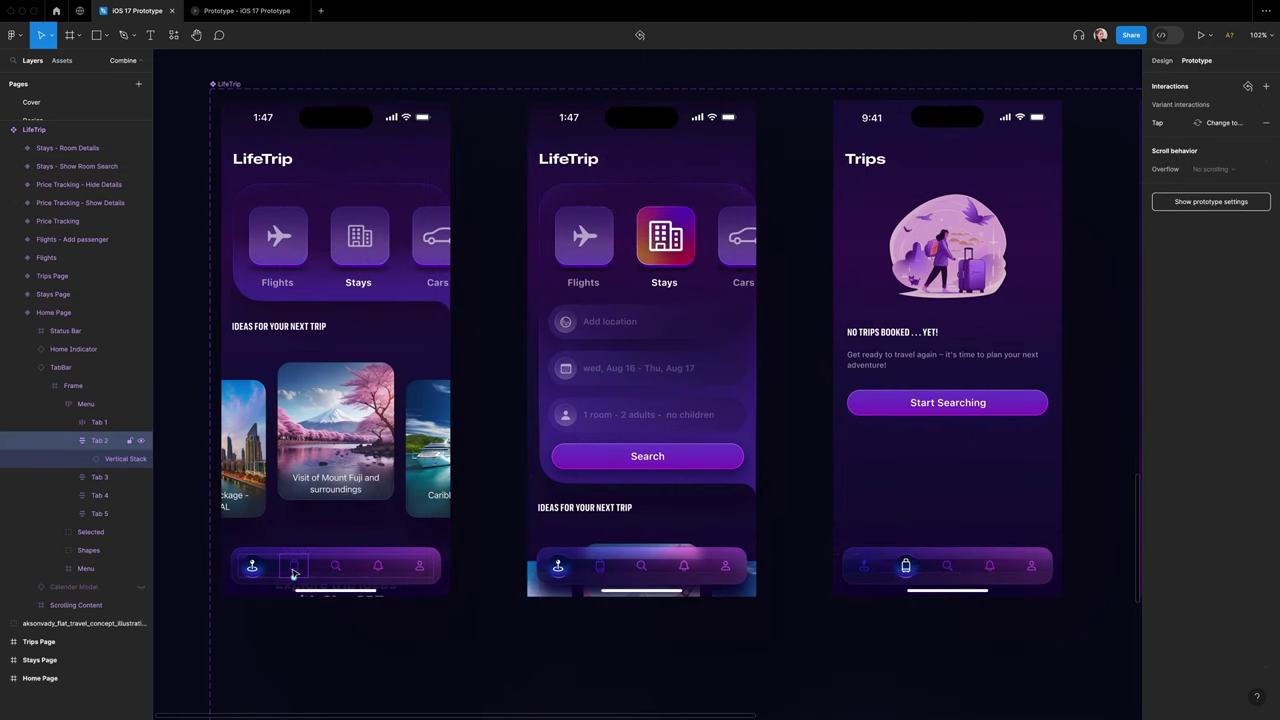
{"action": "left_click", "coordinate": [125, 459]}
{"action": "left_click", "coordinate": [110, 440]}
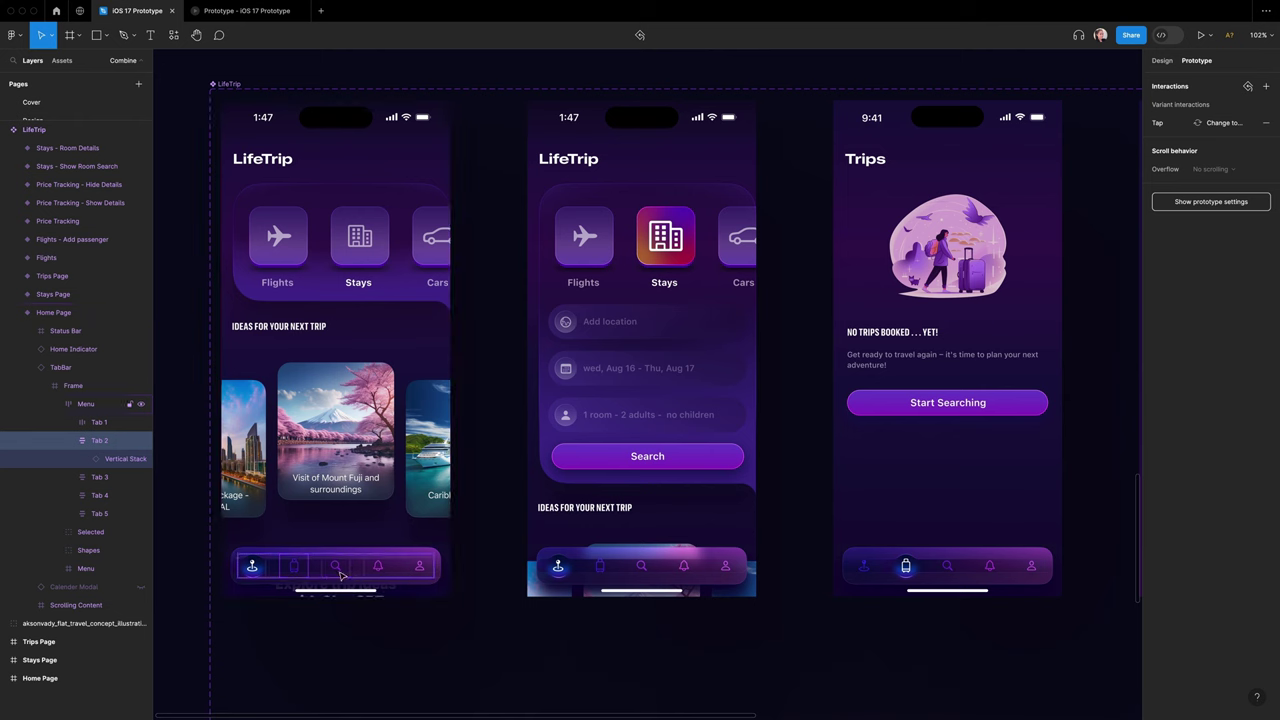
{"action": "left_click_drag", "start_coordinate": [308, 566], "coordinate": [922, 510]}
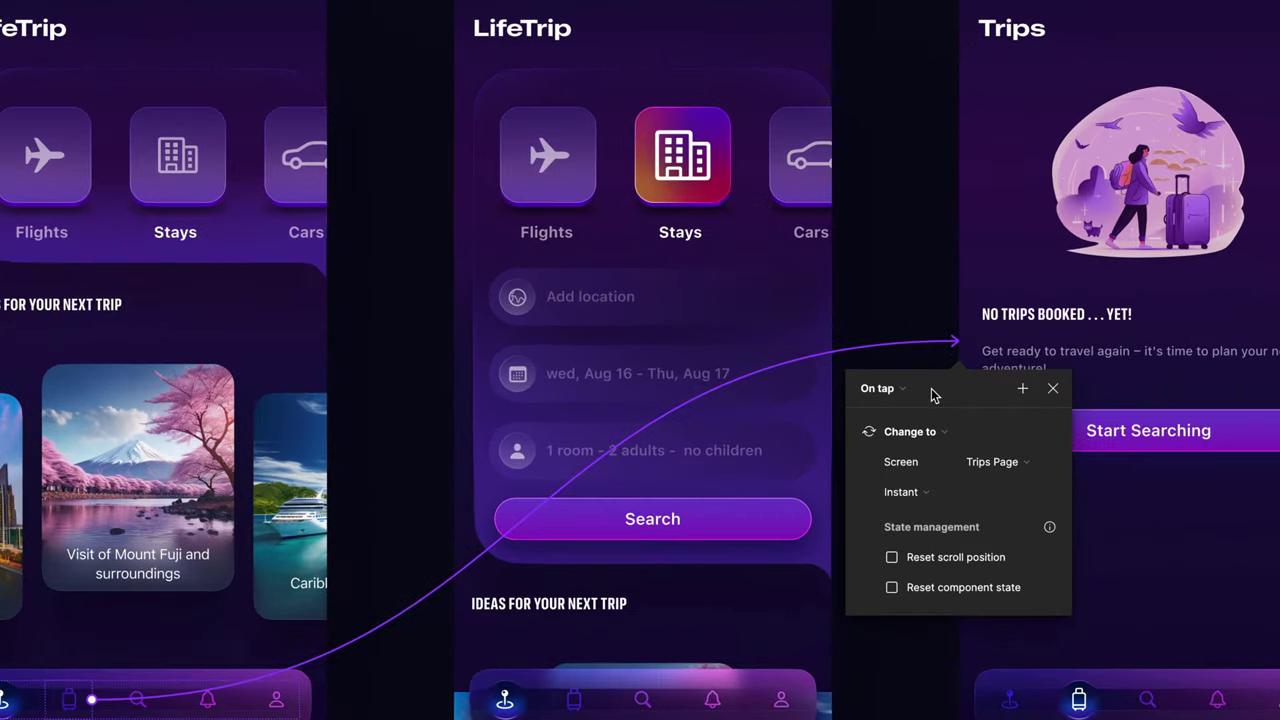
{"action": "left_click", "coordinate": [944, 494]}
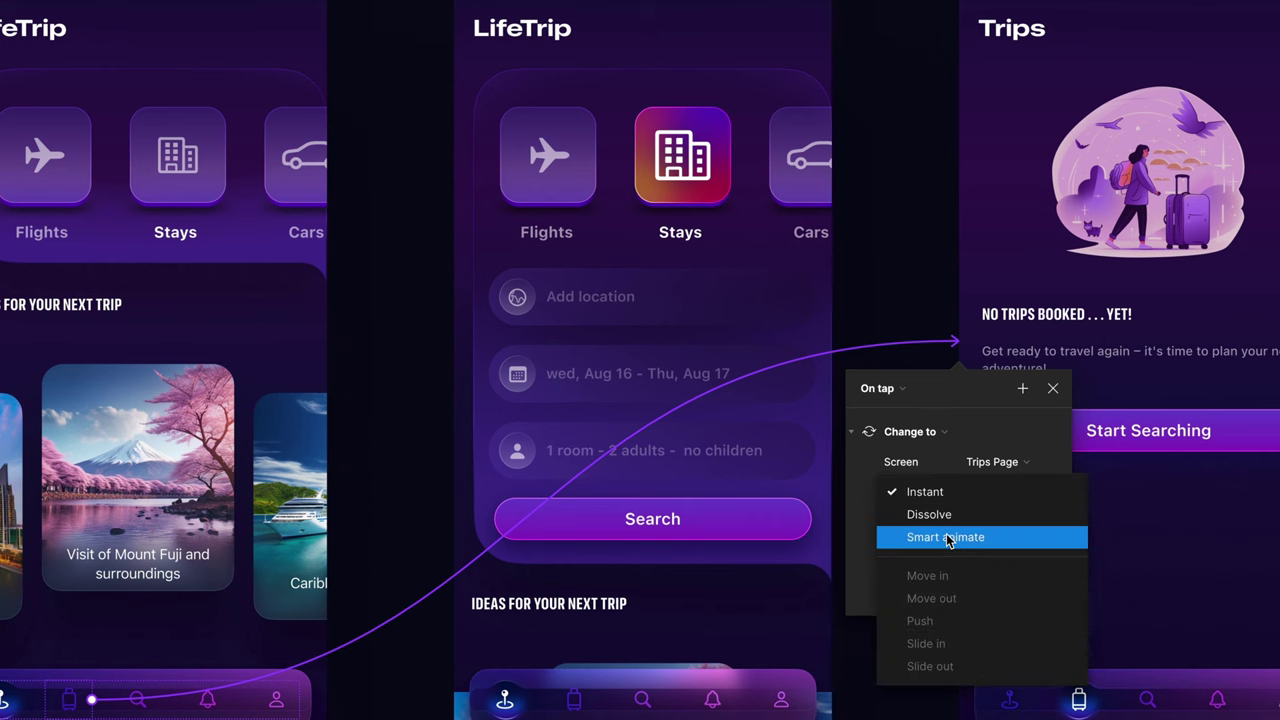
{"action": "left_click", "coordinate": [948, 538]}
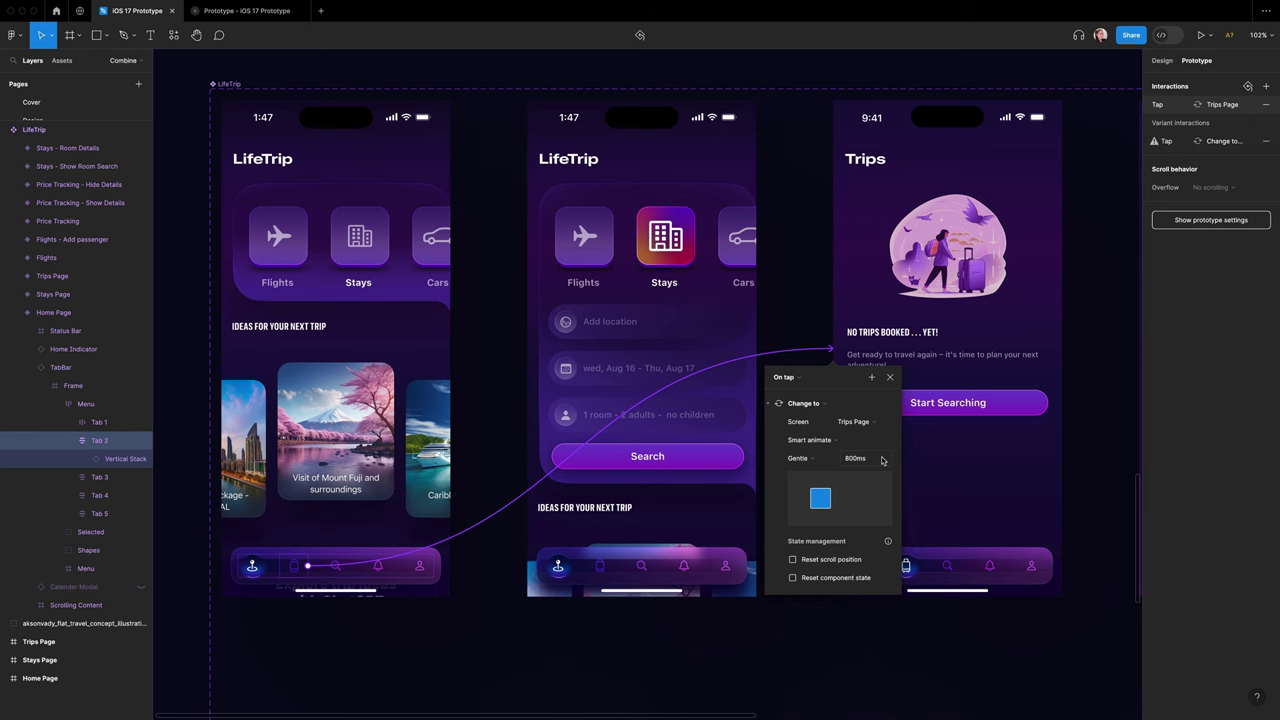
- Link the first tab of the Trips Page's TabBar back to the Home Page variant
{"action": "left_click", "coordinate": [920, 540]}
{"action": "left_click", "coordinate": [866, 568]}
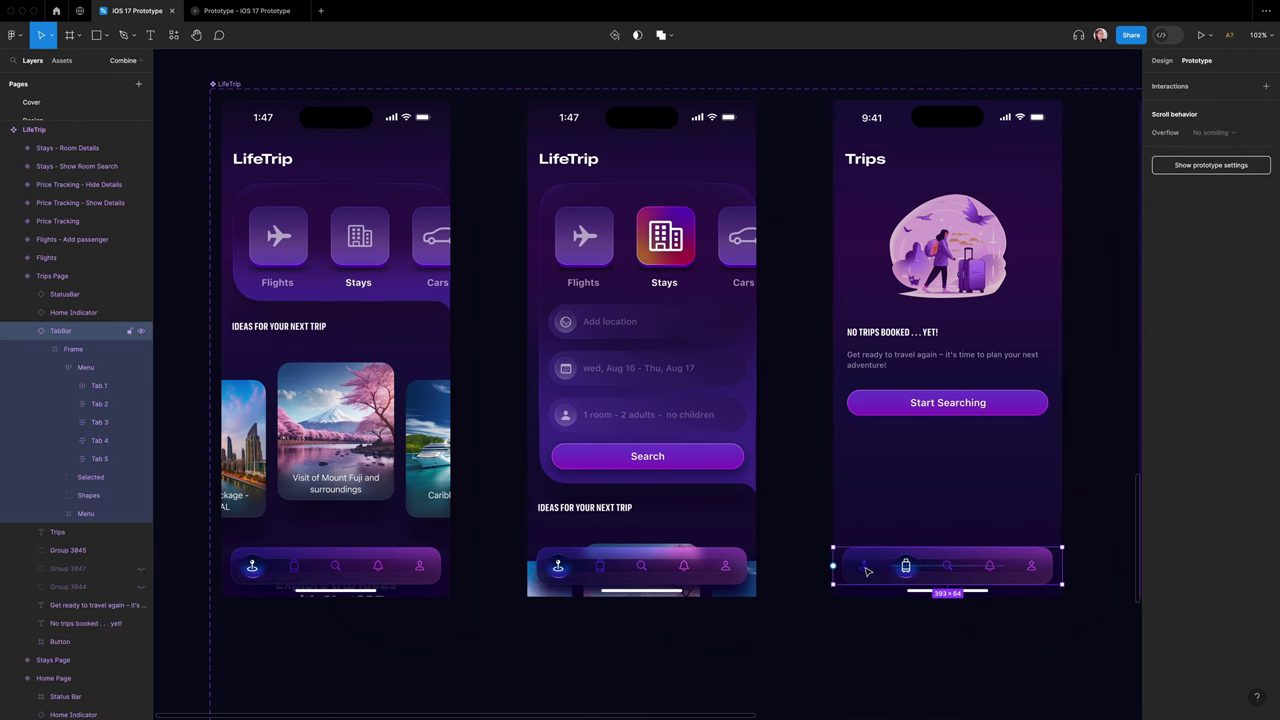
{"action": "double_click", "coordinate": [864, 567]}
{"action": "left_click_drag", "start_coordinate": [850, 566], "coordinate": [420, 440]}
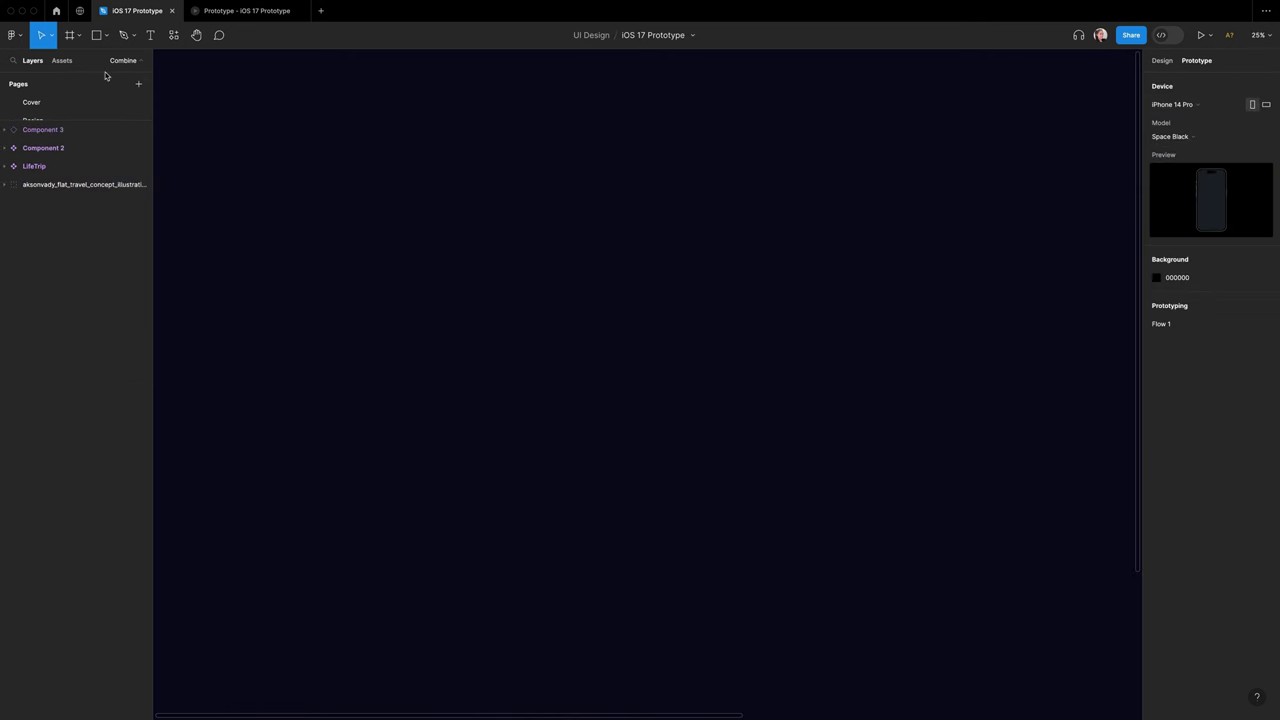
- Place an instance of the home screen component from the Combine local components on the canvas and add a flow starting point to it
{"action": "left_click", "coordinate": [64, 61]}
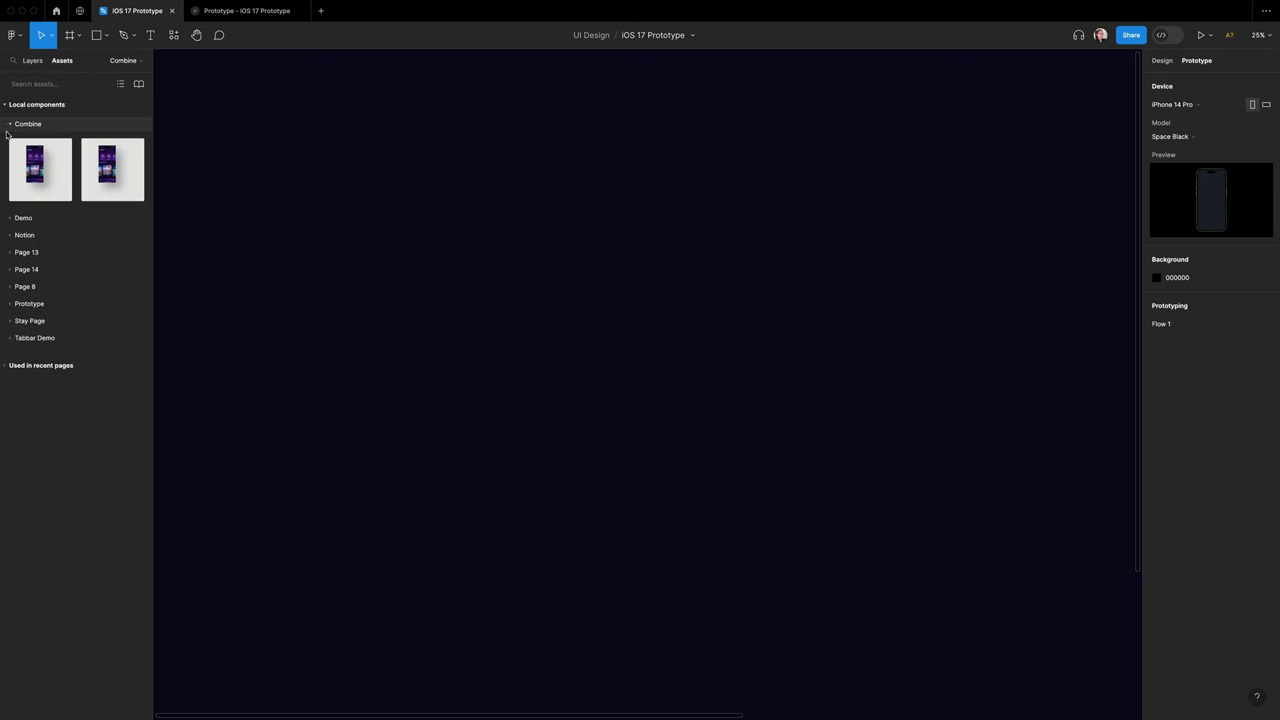
{"action": "left_click_drag", "start_coordinate": [36, 168], "coordinate": [589, 338]}
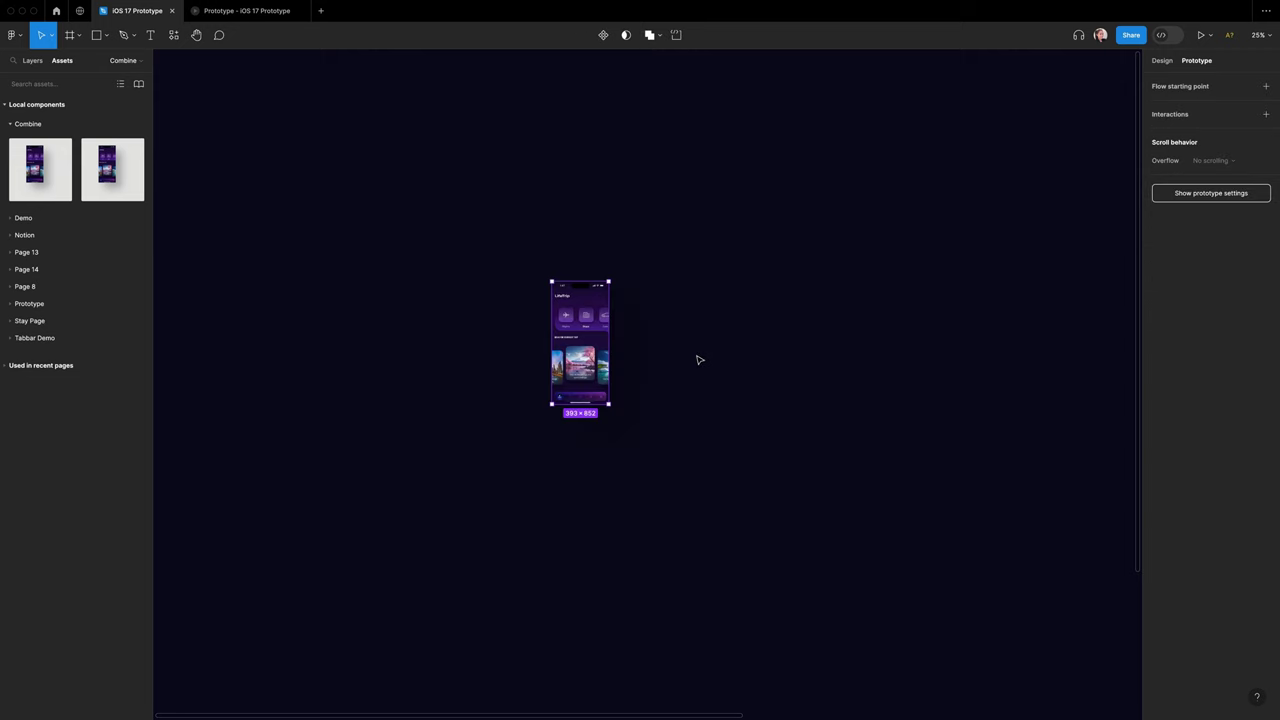
{"action": "left_click", "coordinate": [686, 366]}
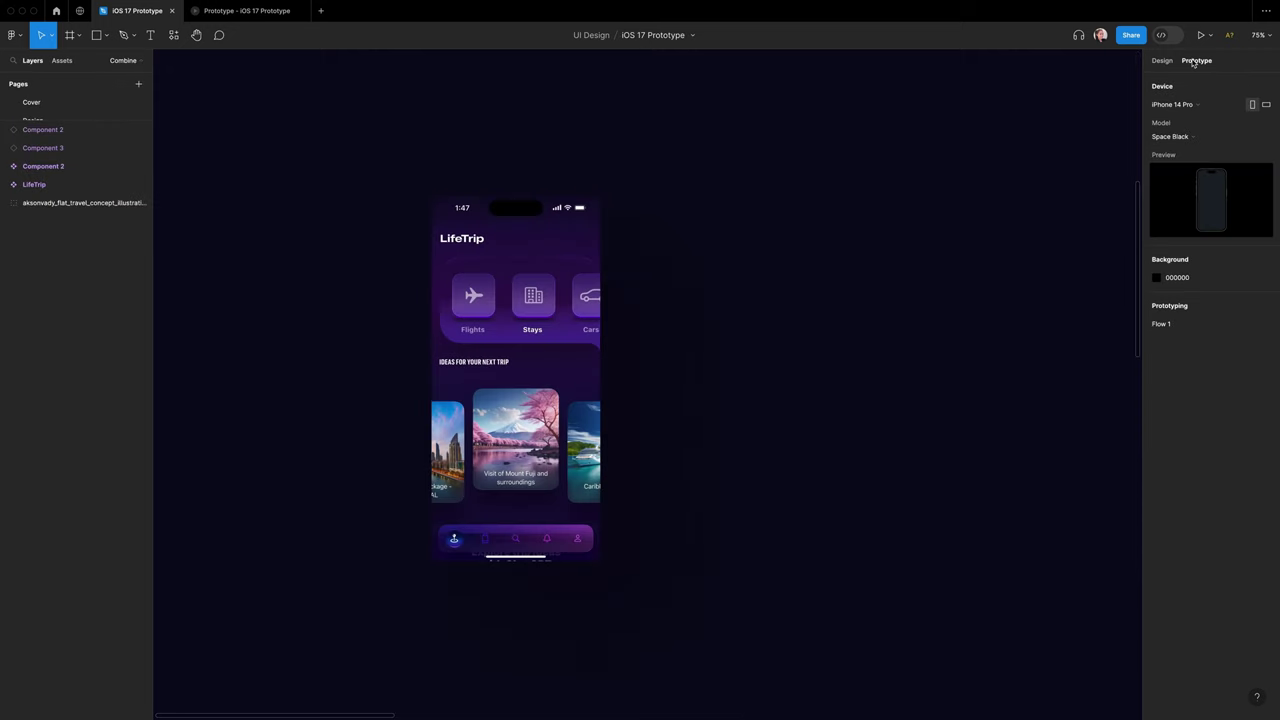
{"action": "left_click", "coordinate": [540, 290]}
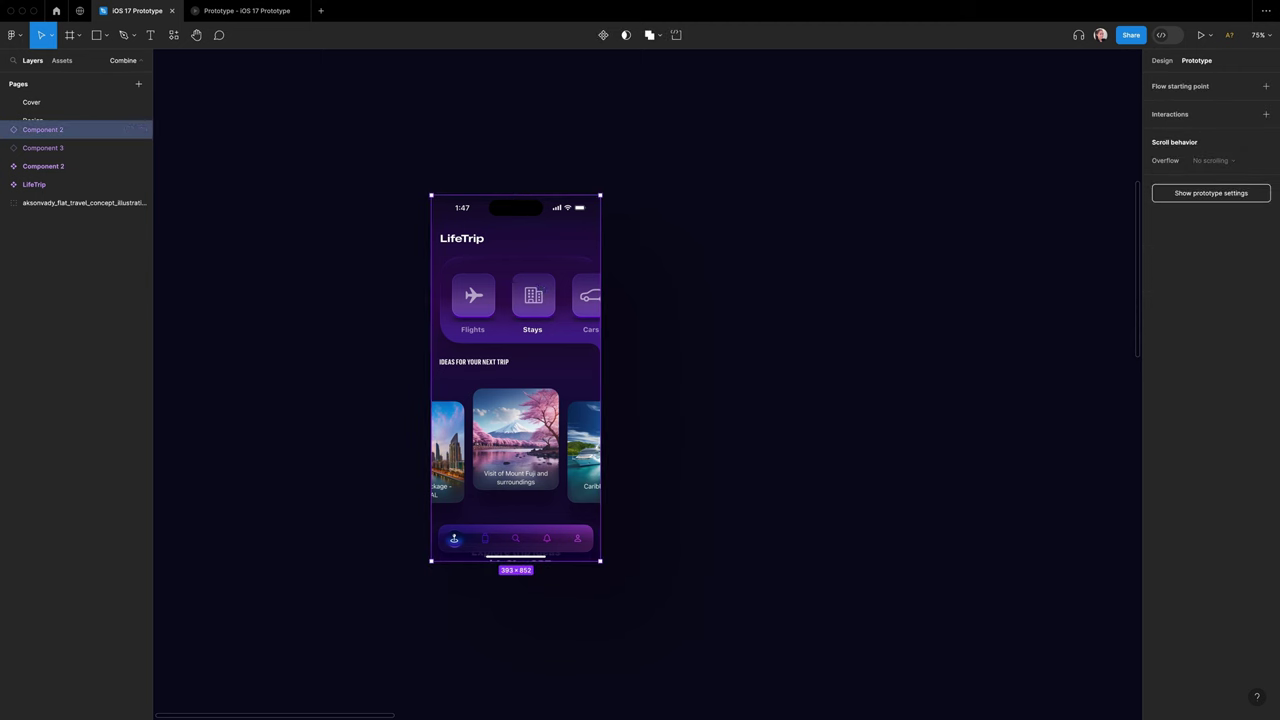
{"action": "left_click", "coordinate": [1266, 88]}
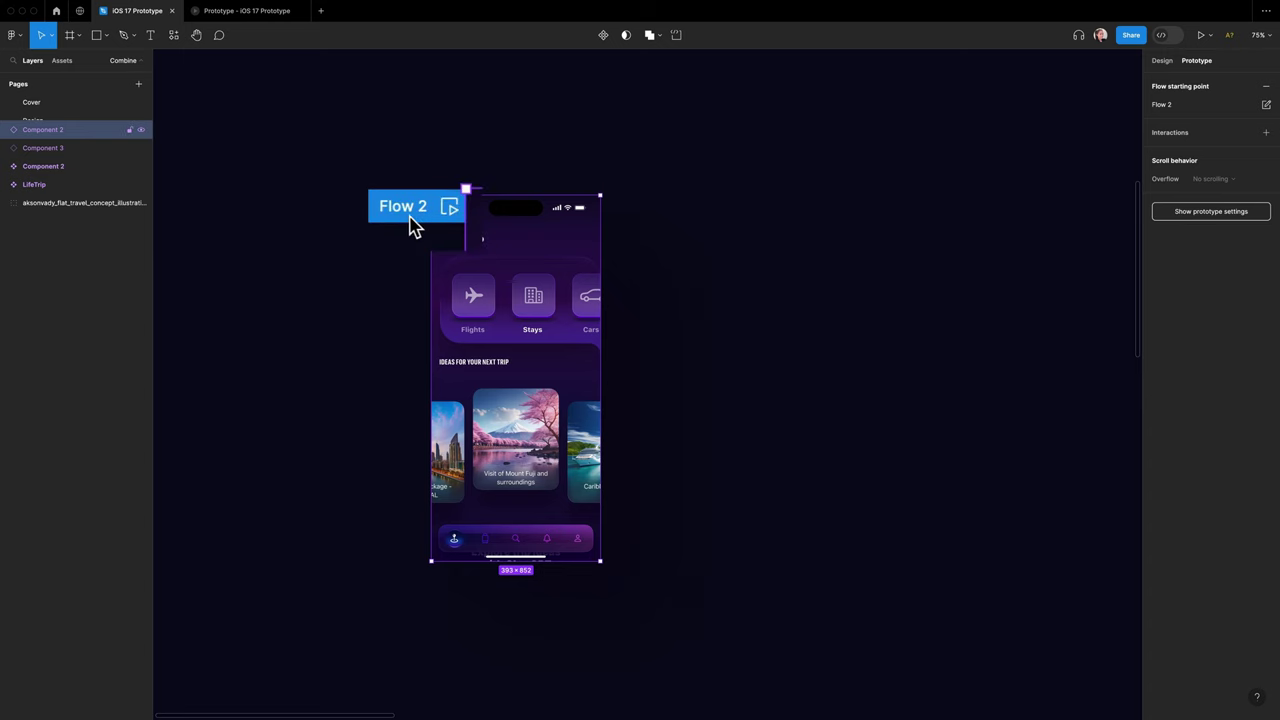
- Preview the new flow and test switching between the Home and Trips tabs
{"action": "left_click", "coordinate": [443, 207]}
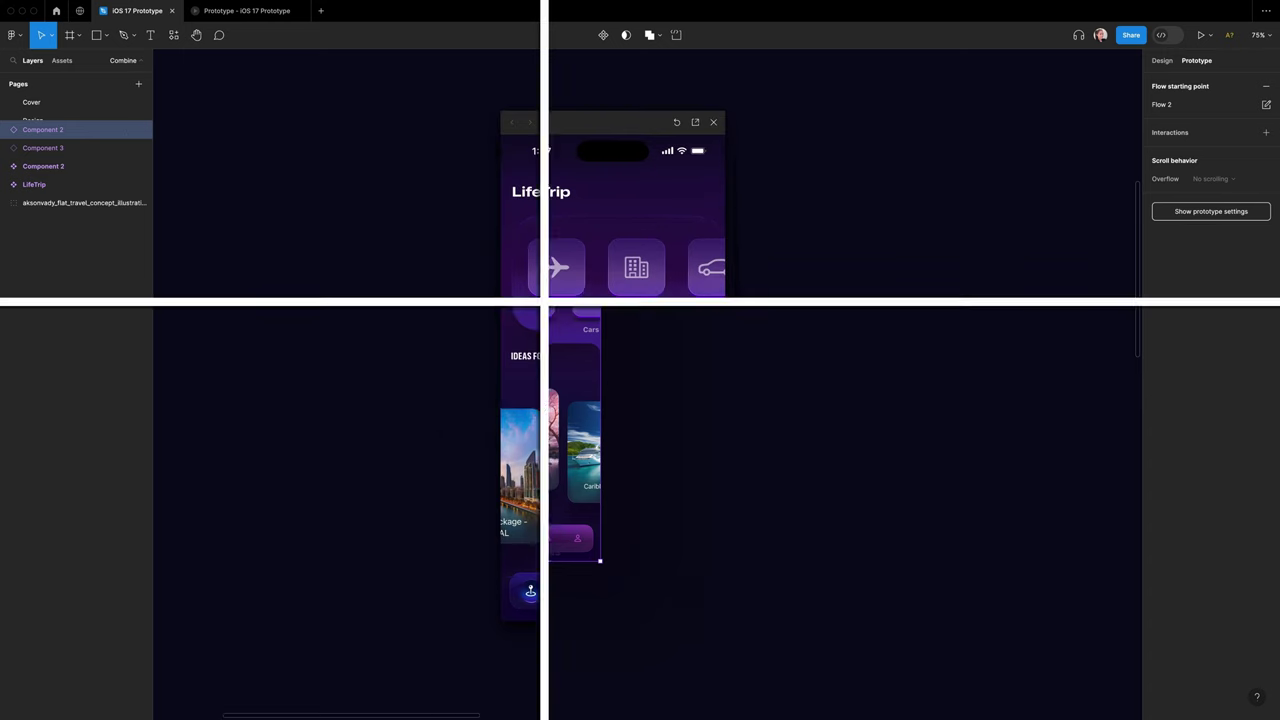
{"action": "left_click", "coordinate": [571, 599]}
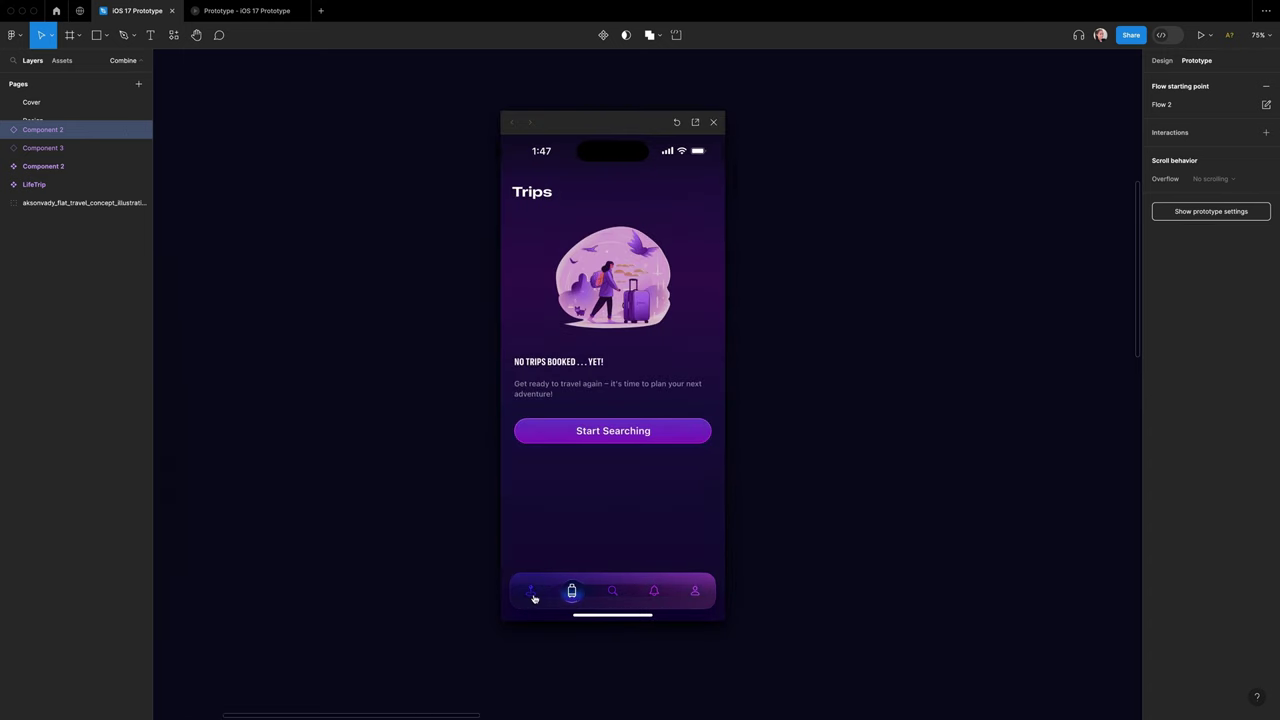
{"action": "left_click", "coordinate": [533, 596]}
{"action": "left_click", "coordinate": [571, 593]}
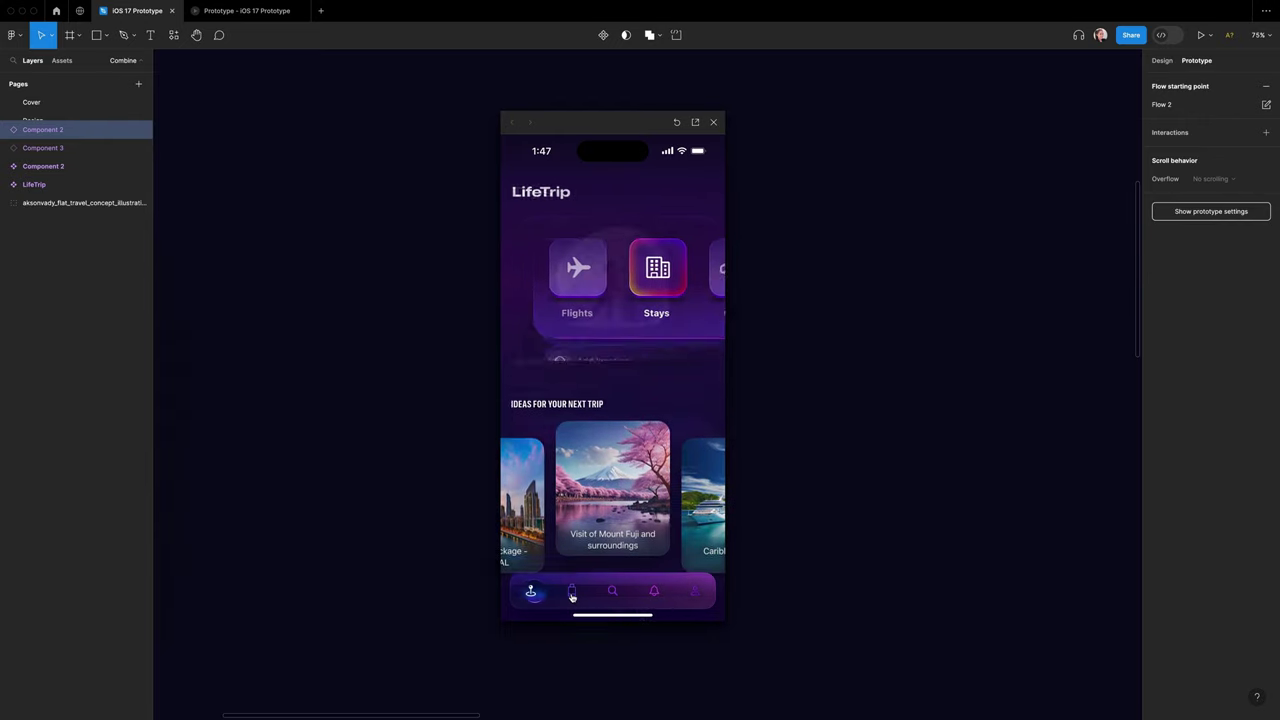
{"action": "left_click", "coordinate": [536, 595]}
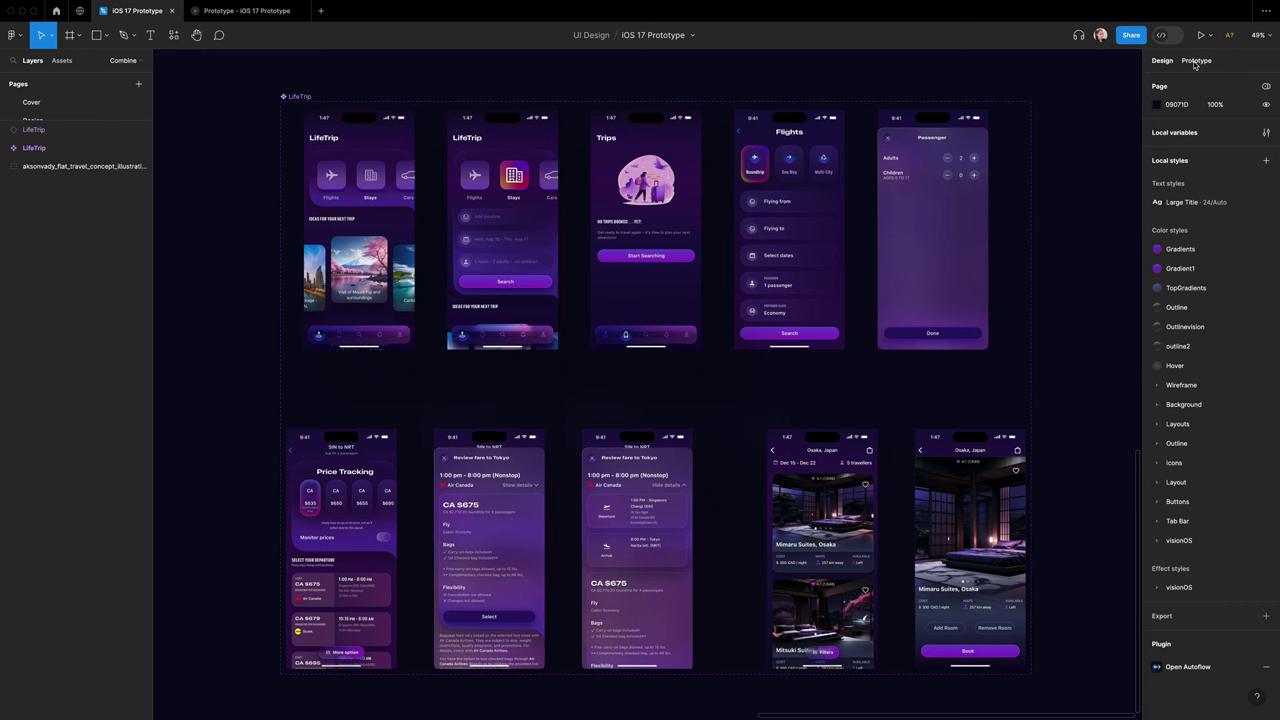
- Link the Stays icon in the Home Page's segmented control to the Stays Page variant
{"action": "left_click", "coordinate": [1195, 62]}
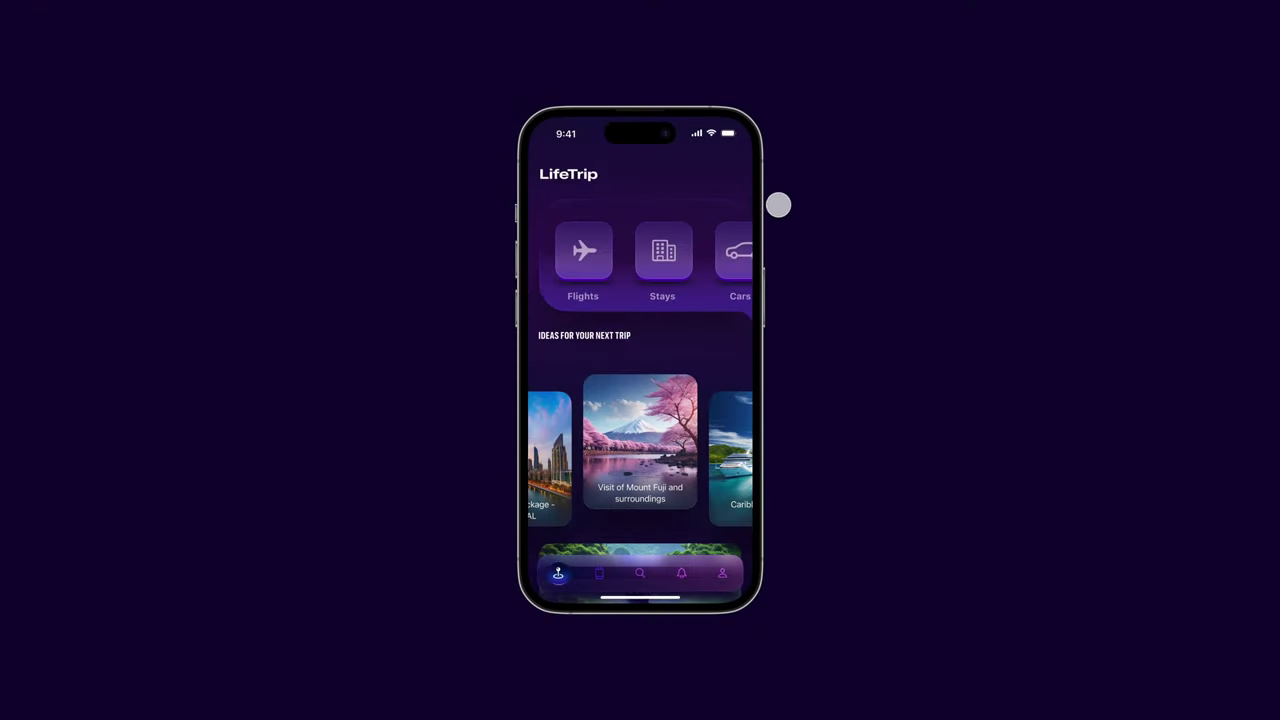
{"action": "left_click", "coordinate": [668, 251]}
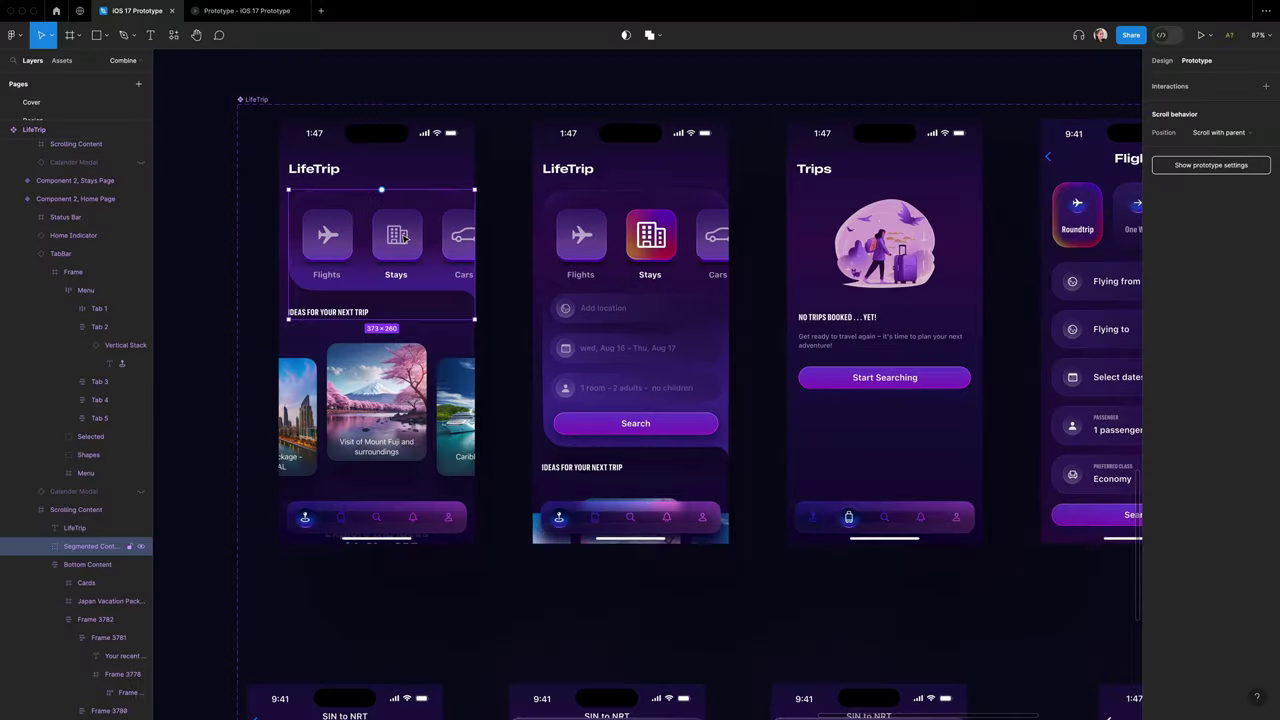
{"action": "double_click", "coordinate": [406, 237]}
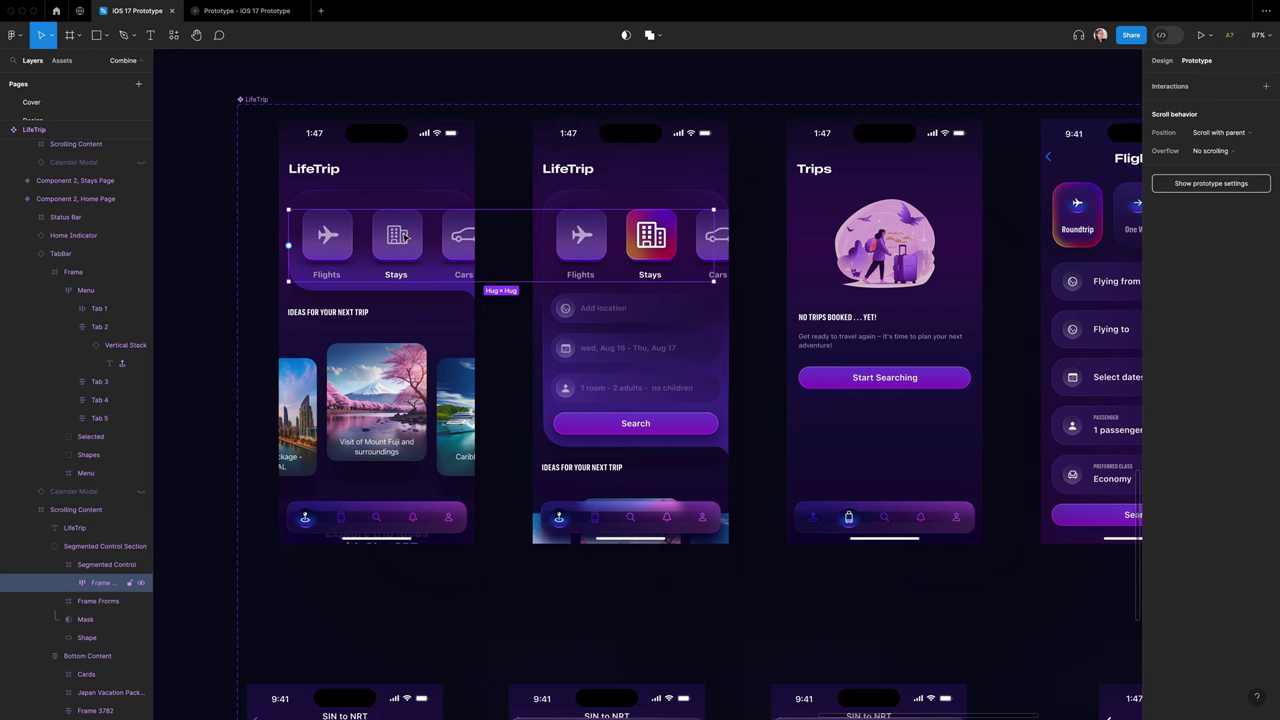
{"action": "double_click", "coordinate": [406, 237]}
{"action": "double_click", "coordinate": [406, 237]}
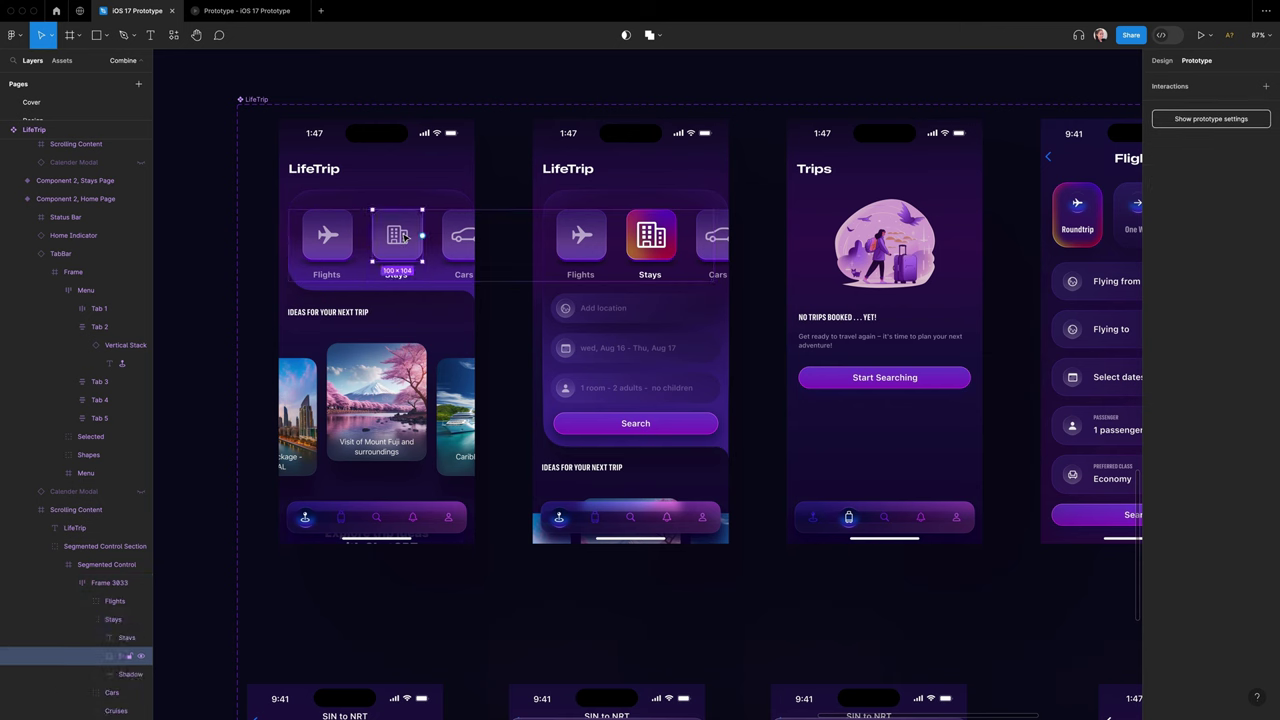
{"action": "double_click", "coordinate": [404, 236]}
{"action": "left_click_drag", "start_coordinate": [422, 235], "coordinate": [555, 241]}
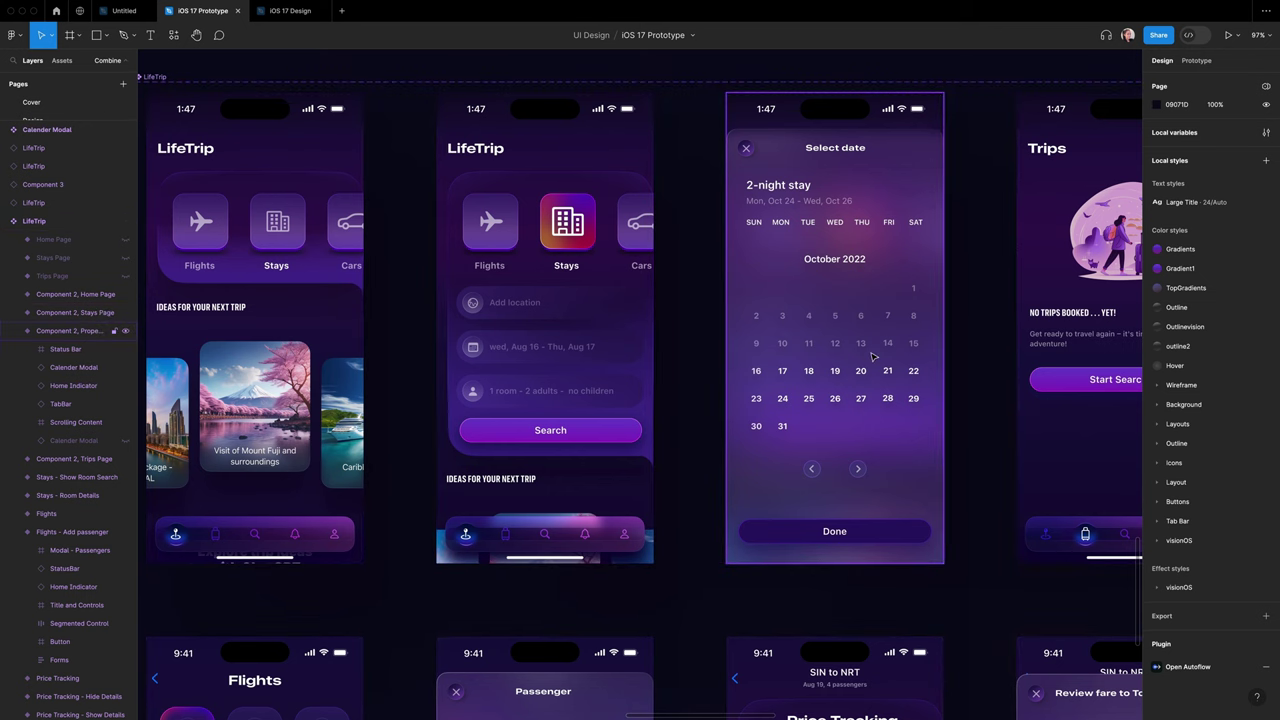
- Copy the Default Calender Modal into the Stays Page variant and place its layer between Status Bar and Home Indicator
{"action": "key", "text": "shift+1"}
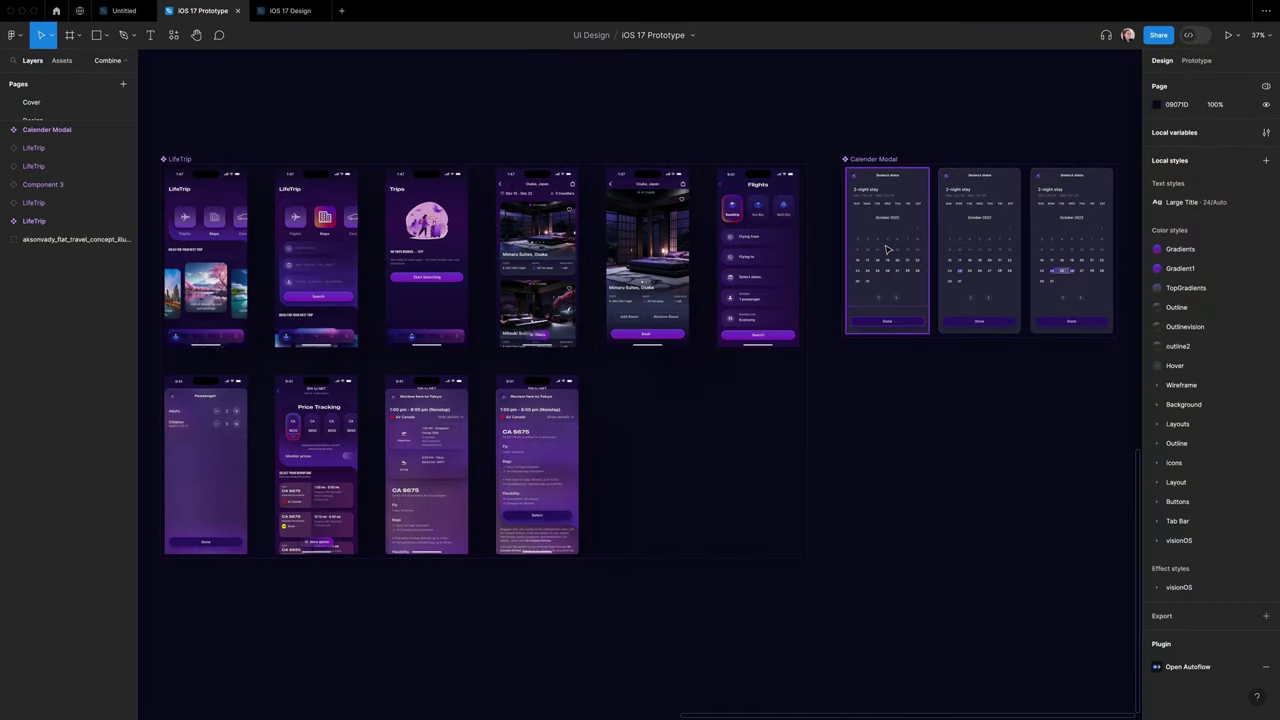
{"action": "left_click", "coordinate": [886, 241]}
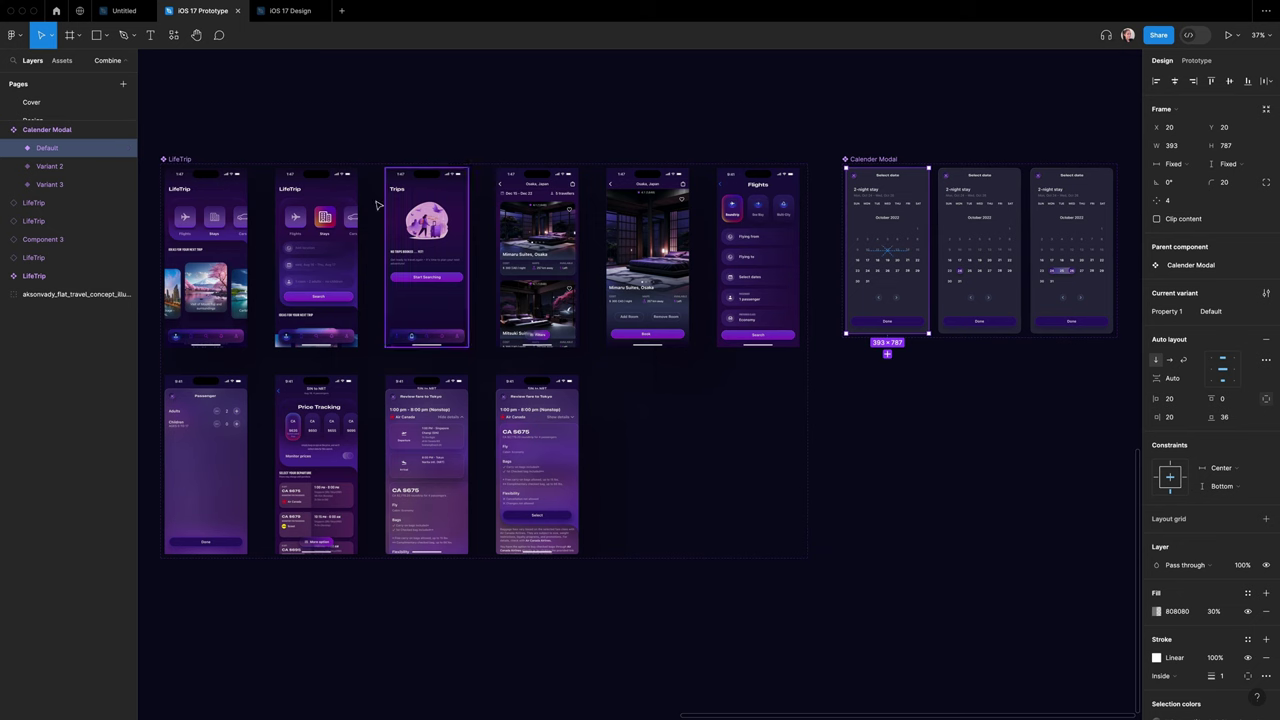
{"action": "left_click", "coordinate": [329, 243]}
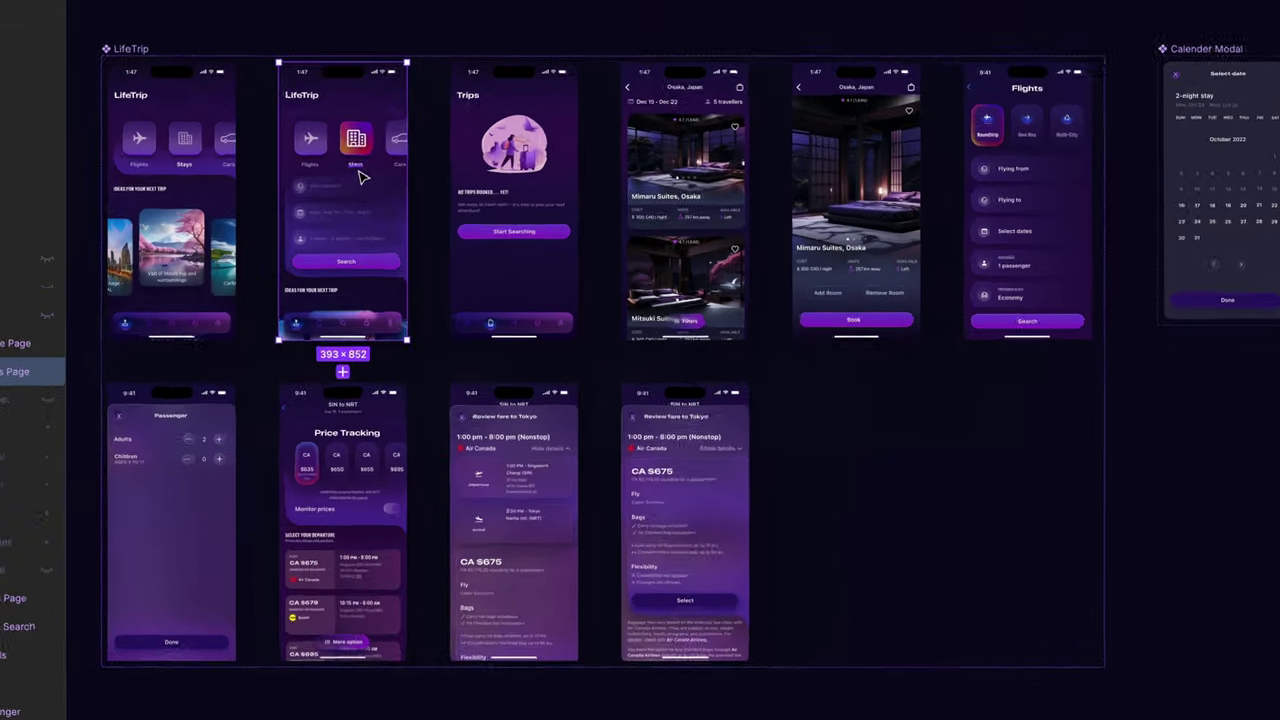
{"action": "key", "text": "ctrl+v"}
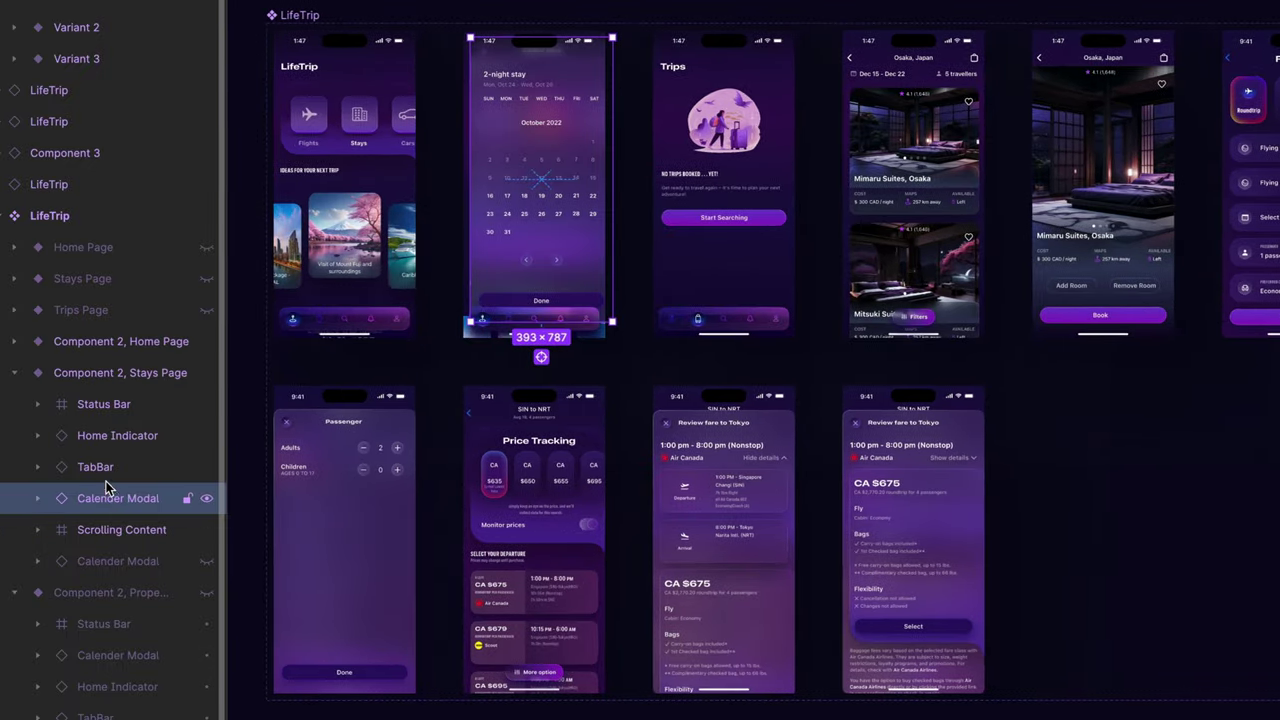
{"action": "left_click_drag", "start_coordinate": [106, 481], "coordinate": [106, 420]}
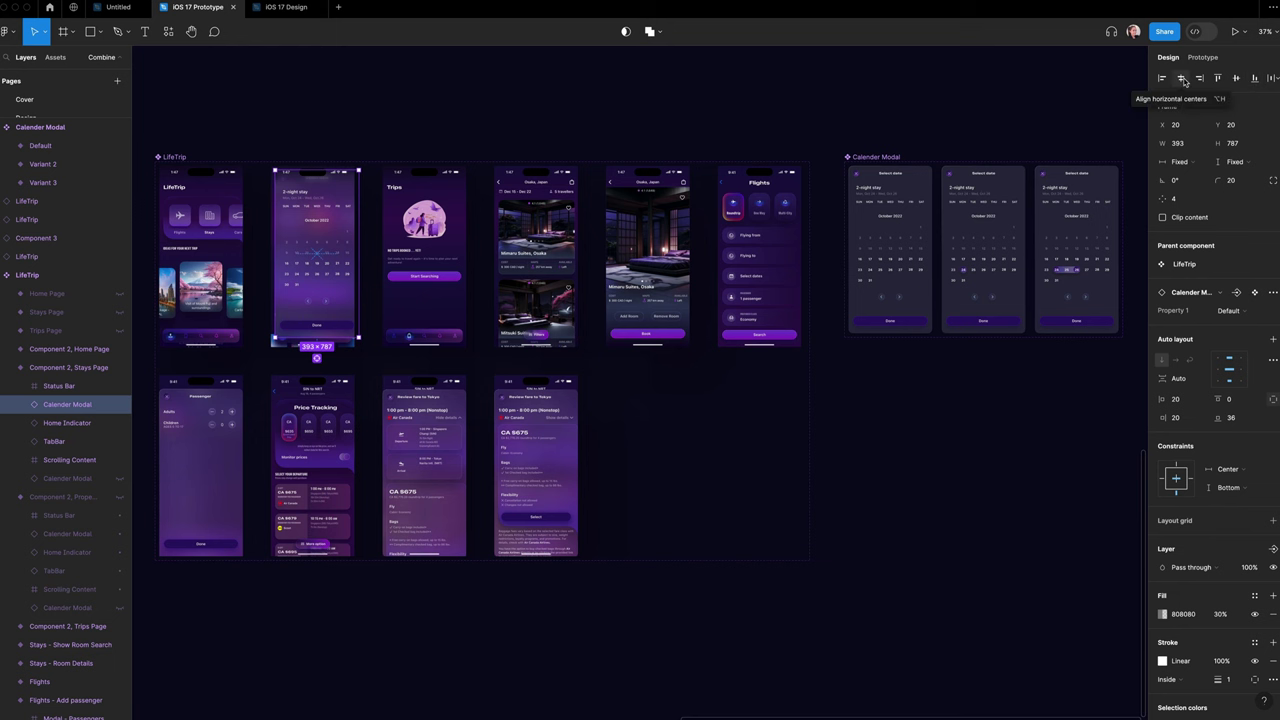
- Align the Calender Modal to the bottom of the Stays Page variant and nudge it down below the frame to Y 955
{"action": "left_click", "coordinate": [1254, 80]}
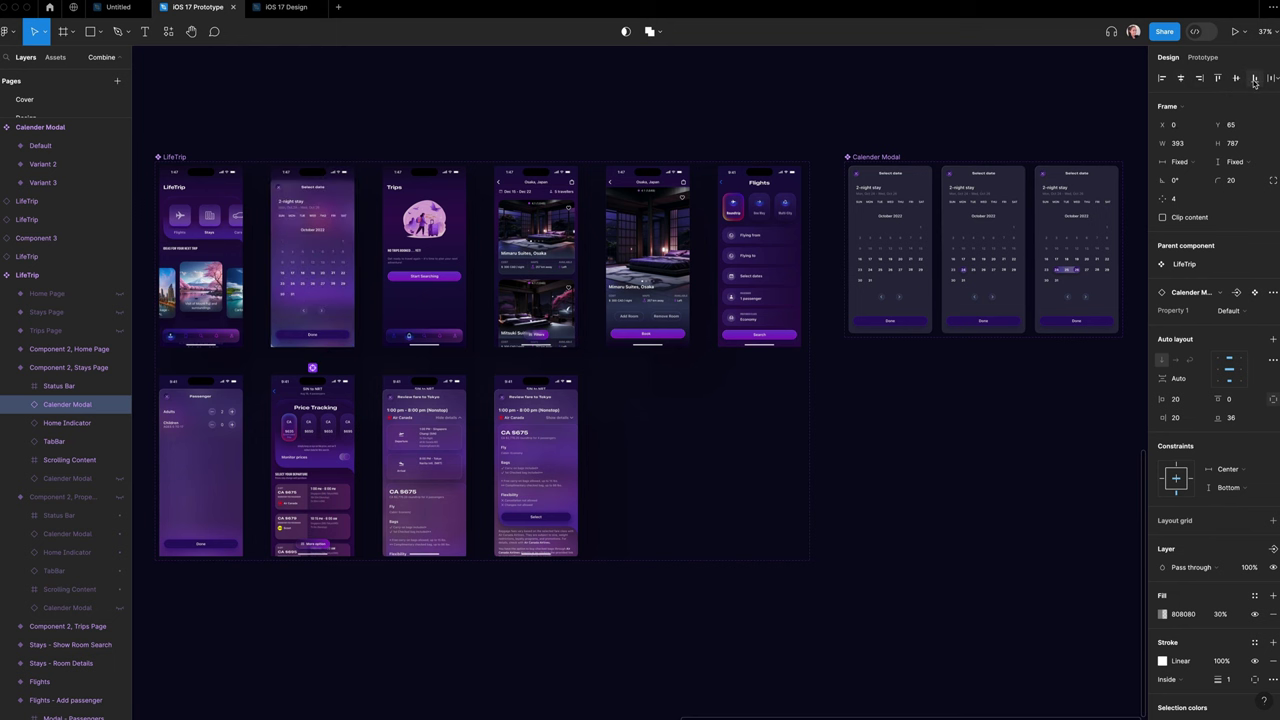
{"action": "key", "text": "shift+2"}
{"action": "key", "text": "shift+Down"}
{"action": "key", "text": "shift+Down"}
{"action": "key", "text": "shift+Down"}
{"action": "key", "text": "shift+Down"}
{"action": "key", "text": "shift+Down"}
{"action": "key", "text": "shift+Down"}
{"action": "key", "text": "shift+Down"}
{"action": "key", "text": "shift+Down"}
{"action": "key", "text": "shift+Down"}
{"action": "key", "text": "shift+Down"}
{"action": "key", "text": "shift+Down"}
{"action": "key", "text": "shift+Down"}
{"action": "key", "text": "shift+Down"}
{"action": "key", "text": "shift+Down"}
{"action": "key", "text": "shift+Down"}
{"action": "key", "text": "shift+Down"}
{"action": "key", "text": "shift+Down"}
{"action": "key", "text": "shift+Down"}
{"action": "key", "text": "shift+Down"}
{"action": "key", "text": "shift+Down"}
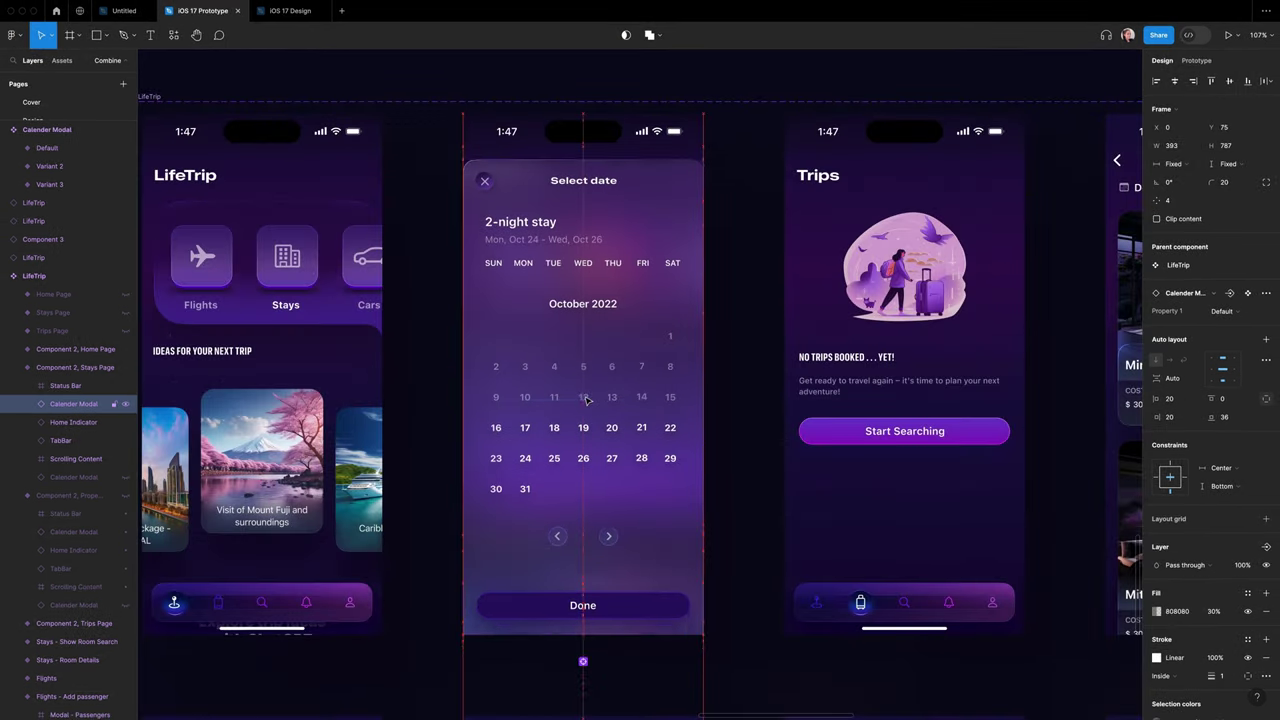
{"action": "key", "text": "shift+Down"}
{"action": "key", "text": "shift+Down"}
{"action": "key", "text": "shift+Down"}
{"action": "key", "text": "shift+Down"}
{"action": "key", "text": "shift+Down"}
{"action": "key", "text": "shift+Down"}
{"action": "key", "text": "shift+Down"}
{"action": "key", "text": "shift+Down"}
{"action": "key", "text": "shift+Down"}
{"action": "key", "text": "shift+Down"}
{"action": "key", "text": "shift+Down"}
{"action": "key", "text": "shift+Down"}
{"action": "key", "text": "shift+Down"}
{"action": "key", "text": "shift+Down"}
{"action": "key", "text": "shift+Down"}
{"action": "key", "text": "shift+Down"}
{"action": "key", "text": "shift+Down"}
{"action": "key", "text": "shift+Down"}
{"action": "key", "text": "shift+Down"}
{"action": "key", "text": "shift+Down"}
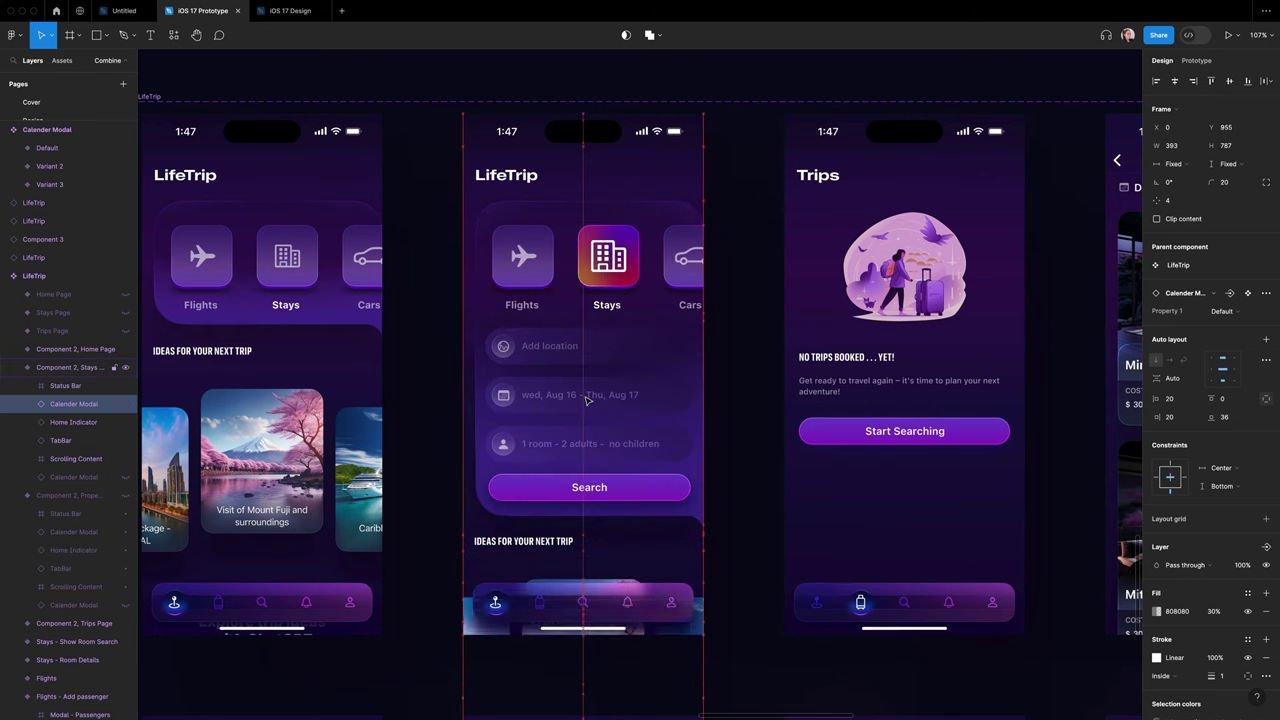
{"action": "key", "text": "Escape"}
- Add a new variant from the Stays Page variant and align its Calender Modal to the bottom of the frame
{"action": "left_click", "coordinate": [617, 238]}
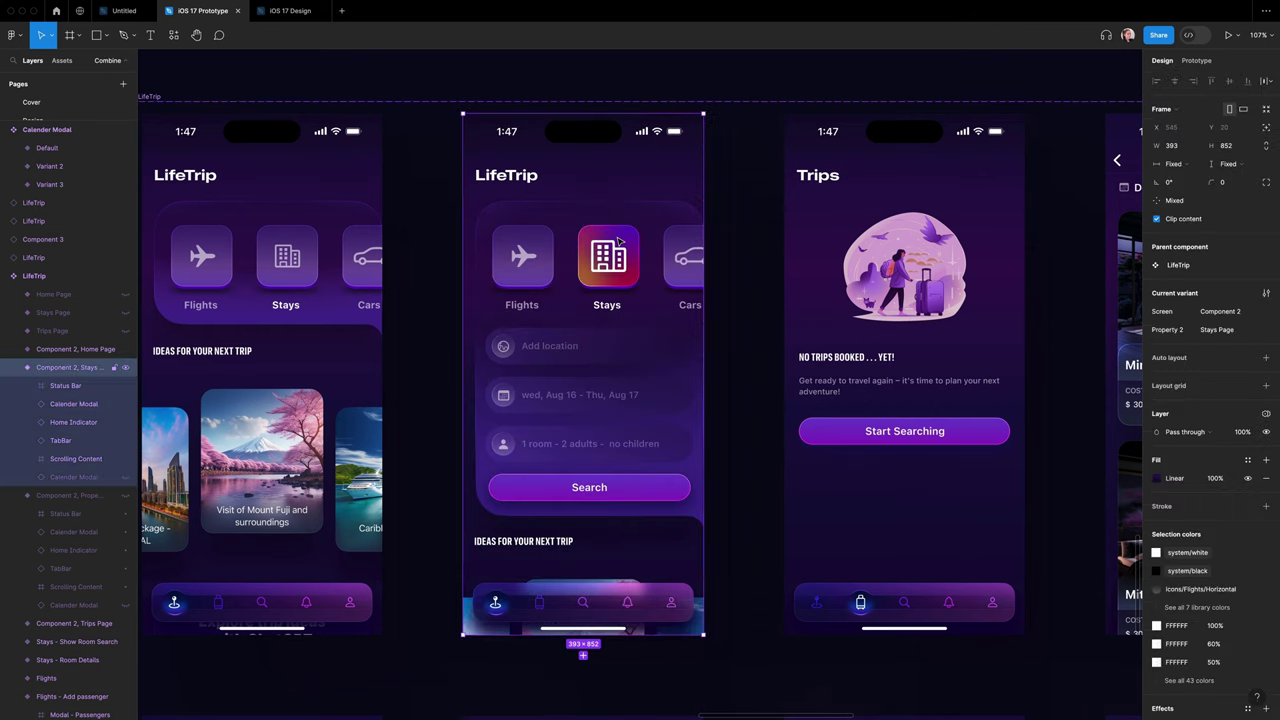
{"action": "left_click", "coordinate": [583, 656]}
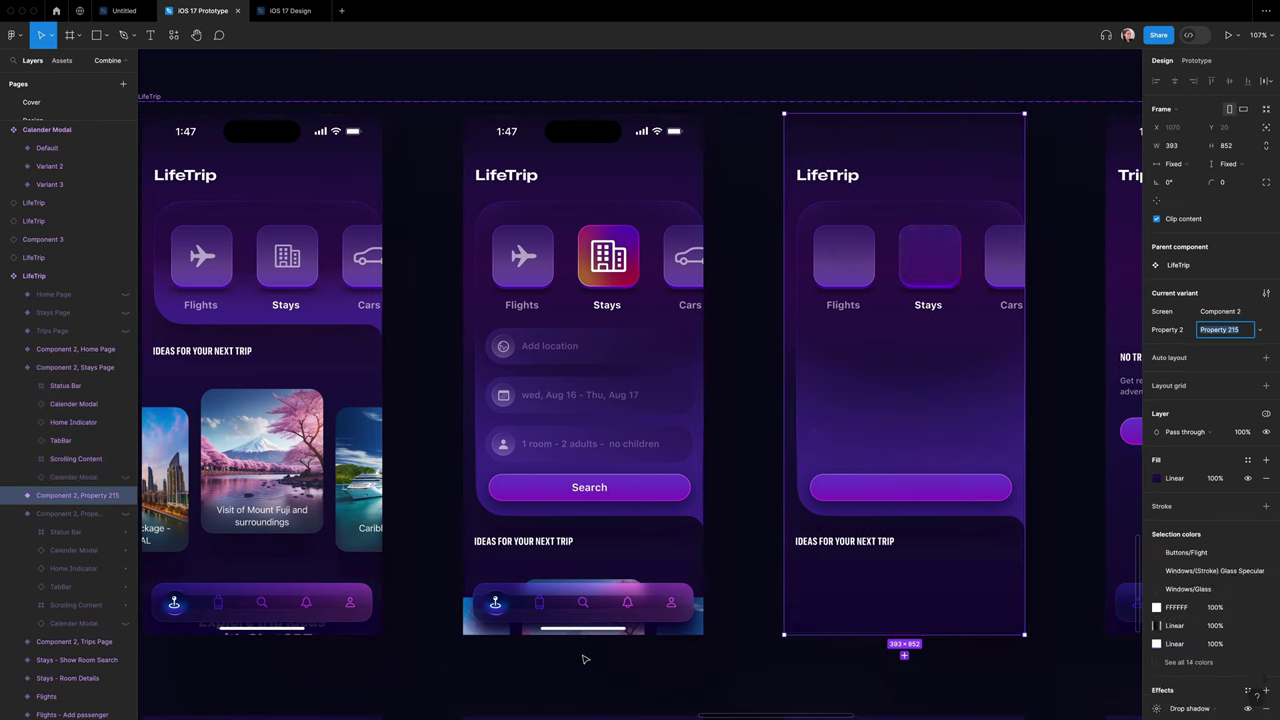
{"action": "left_click", "coordinate": [14, 496]}
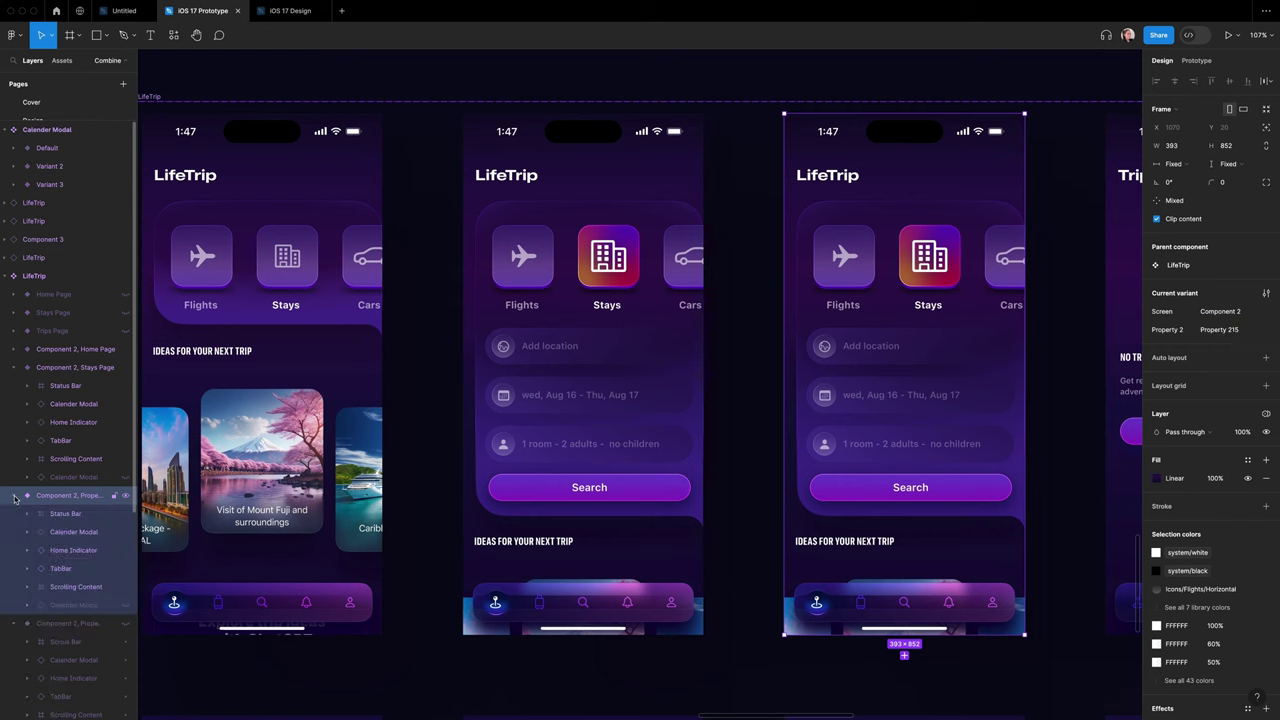
{"action": "left_click", "coordinate": [62, 533]}
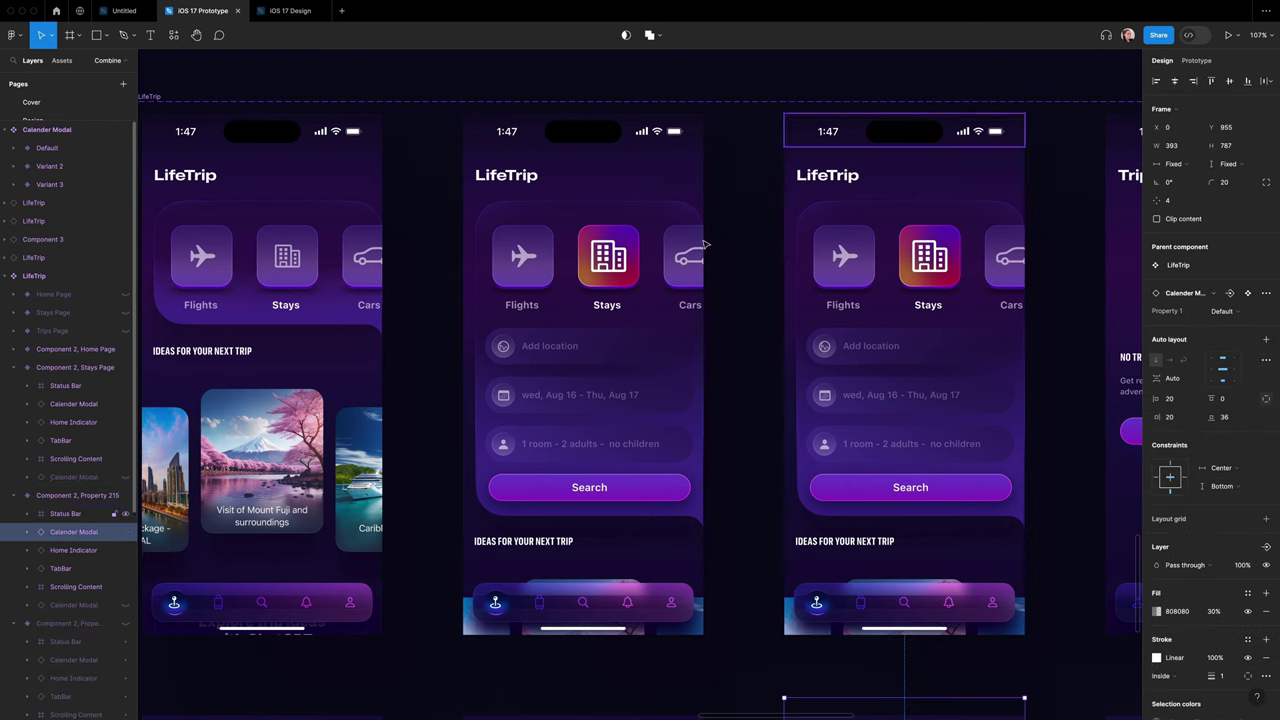
{"action": "left_click", "coordinate": [1250, 84]}
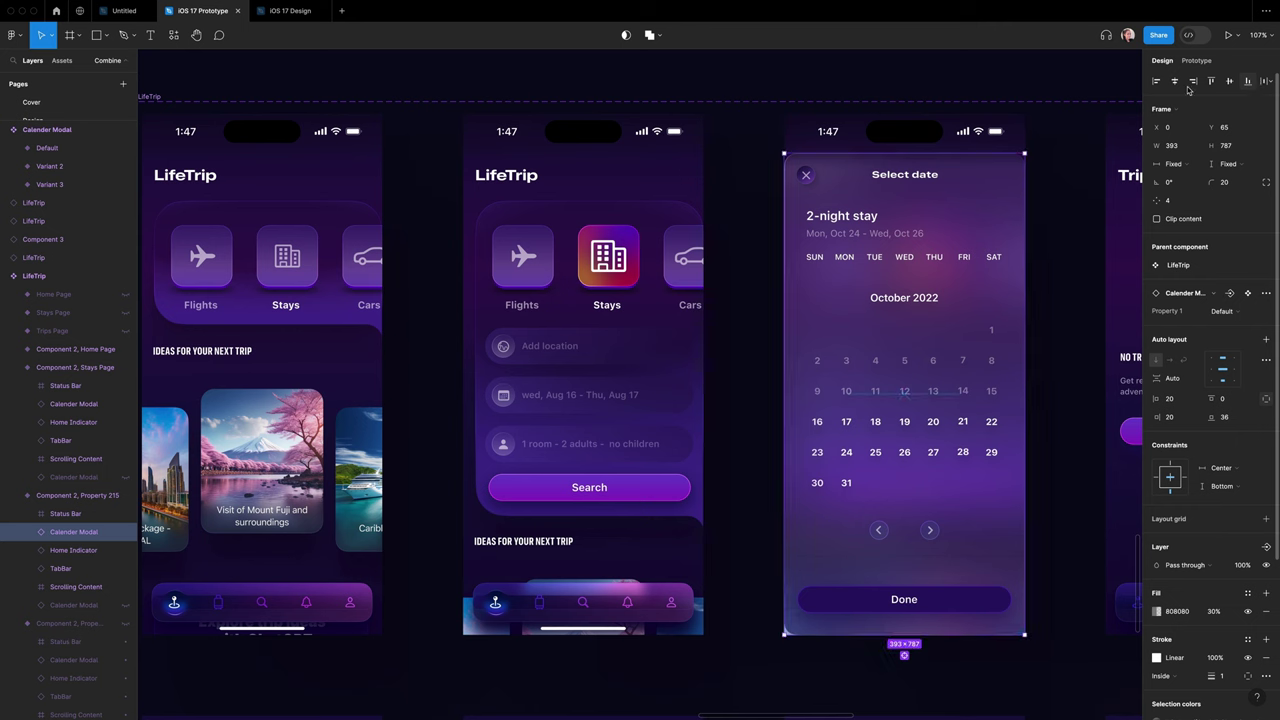
{"action": "left_click", "coordinate": [1081, 93]}
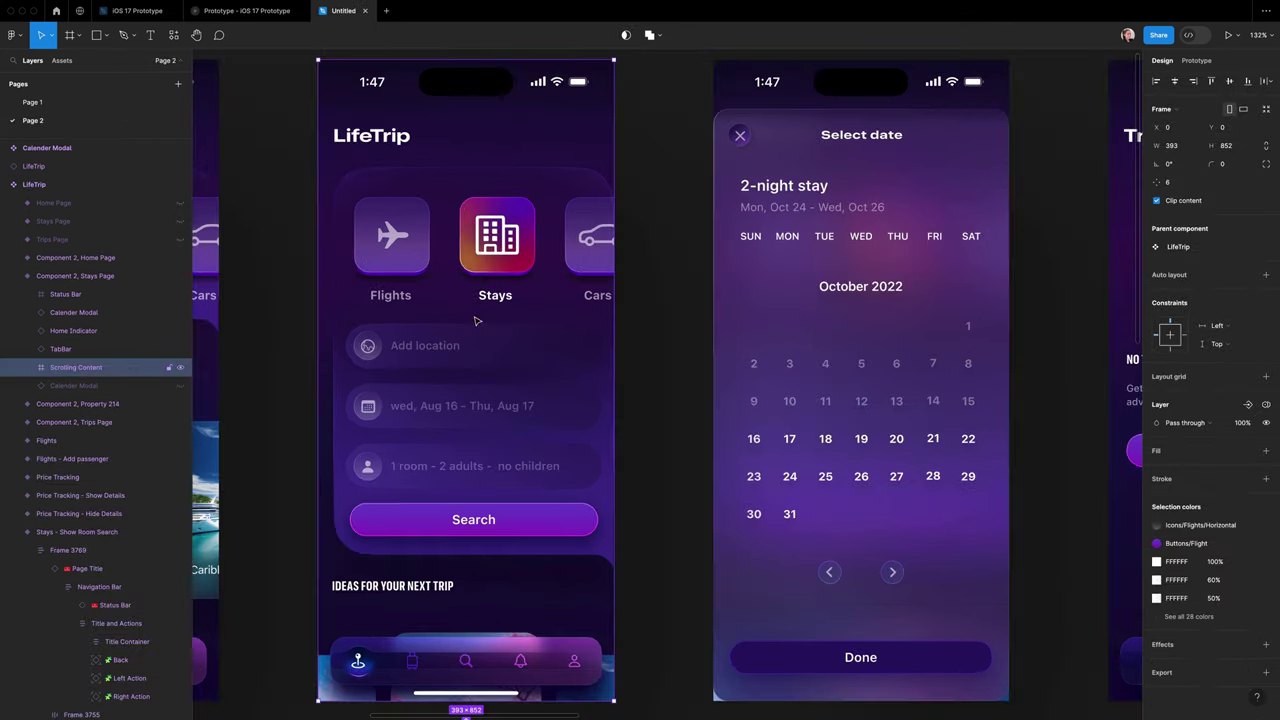
- Link the date field in the Stays Page variant to the Select date variant on tap with Smart animate, Ease in and out
{"action": "double_click", "coordinate": [557, 413]}
{"action": "left_click", "coordinate": [1196, 61]}
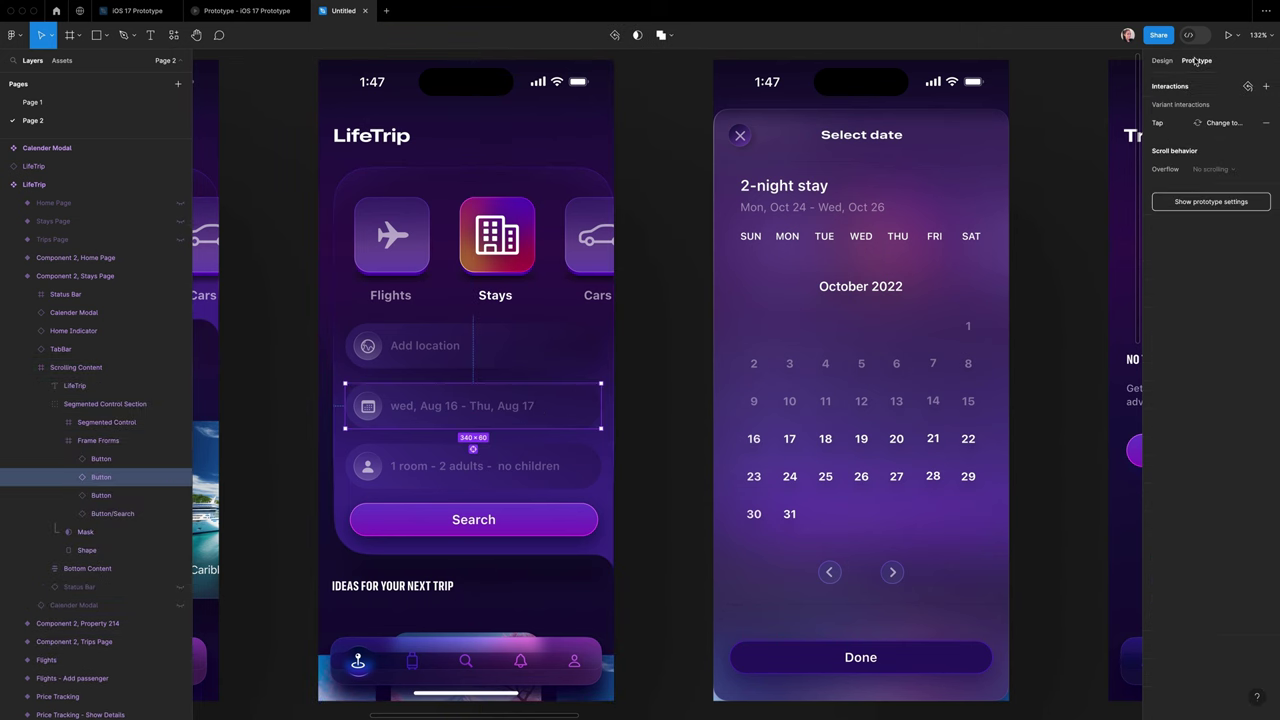
{"action": "left_click_drag", "start_coordinate": [601, 406], "coordinate": [740, 406]}
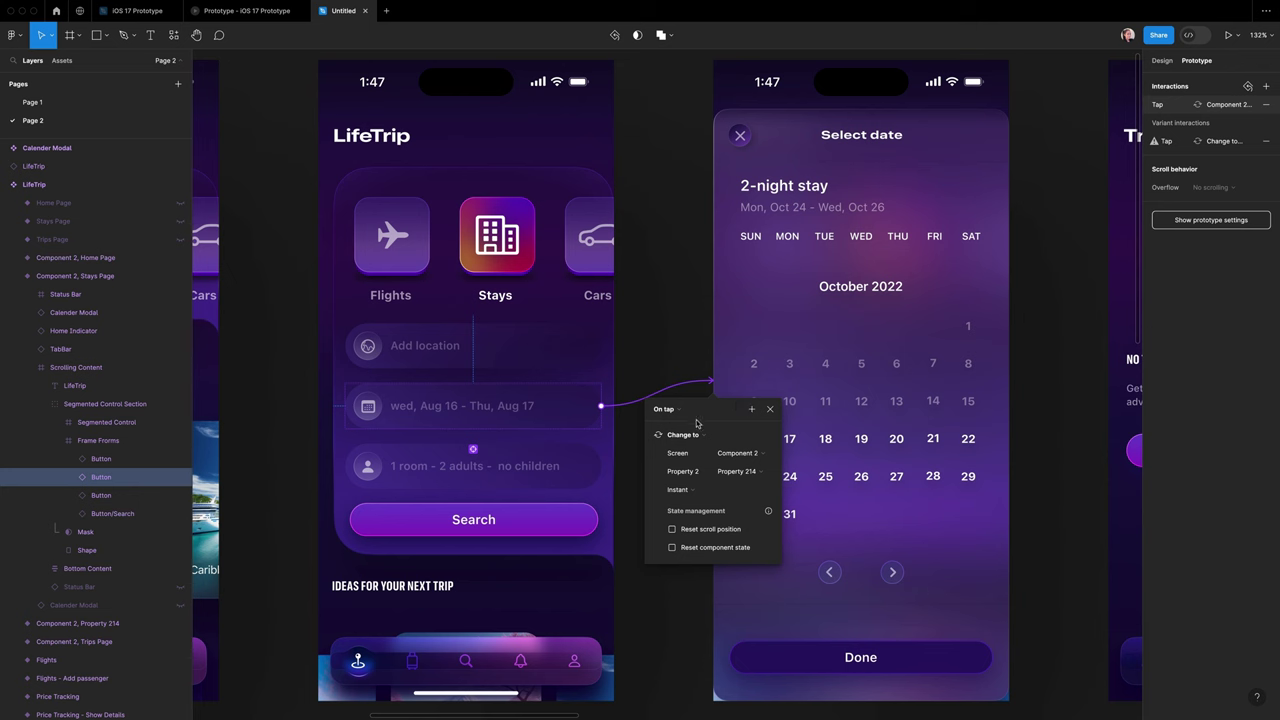
{"action": "left_click", "coordinate": [686, 490]}
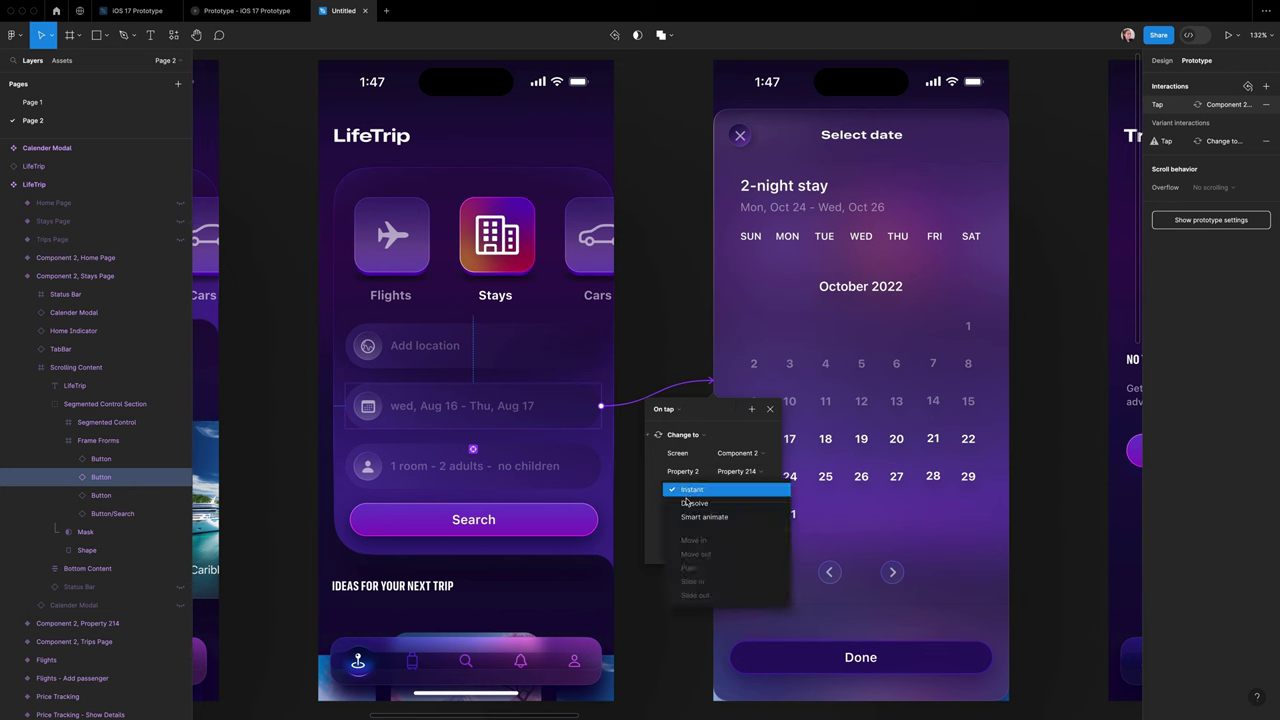
{"action": "left_click", "coordinate": [688, 518]}
{"action": "left_click", "coordinate": [688, 512]}
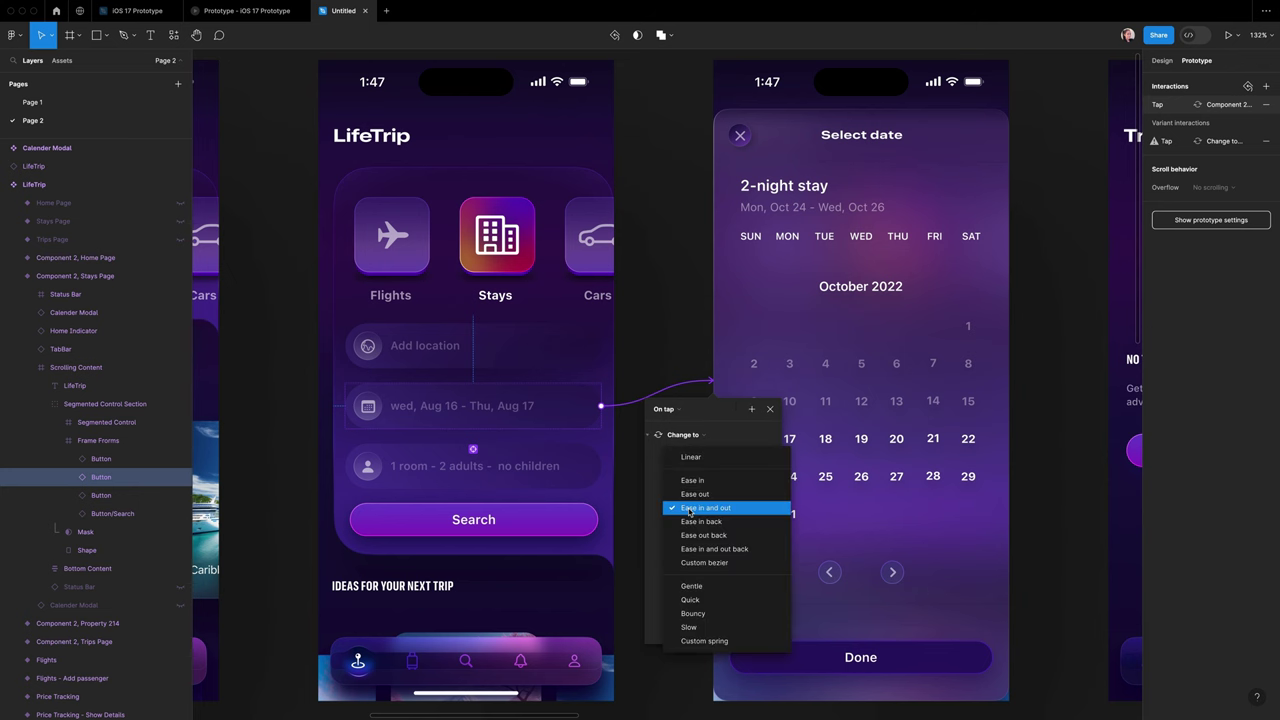
{"action": "left_click", "coordinate": [688, 509]}
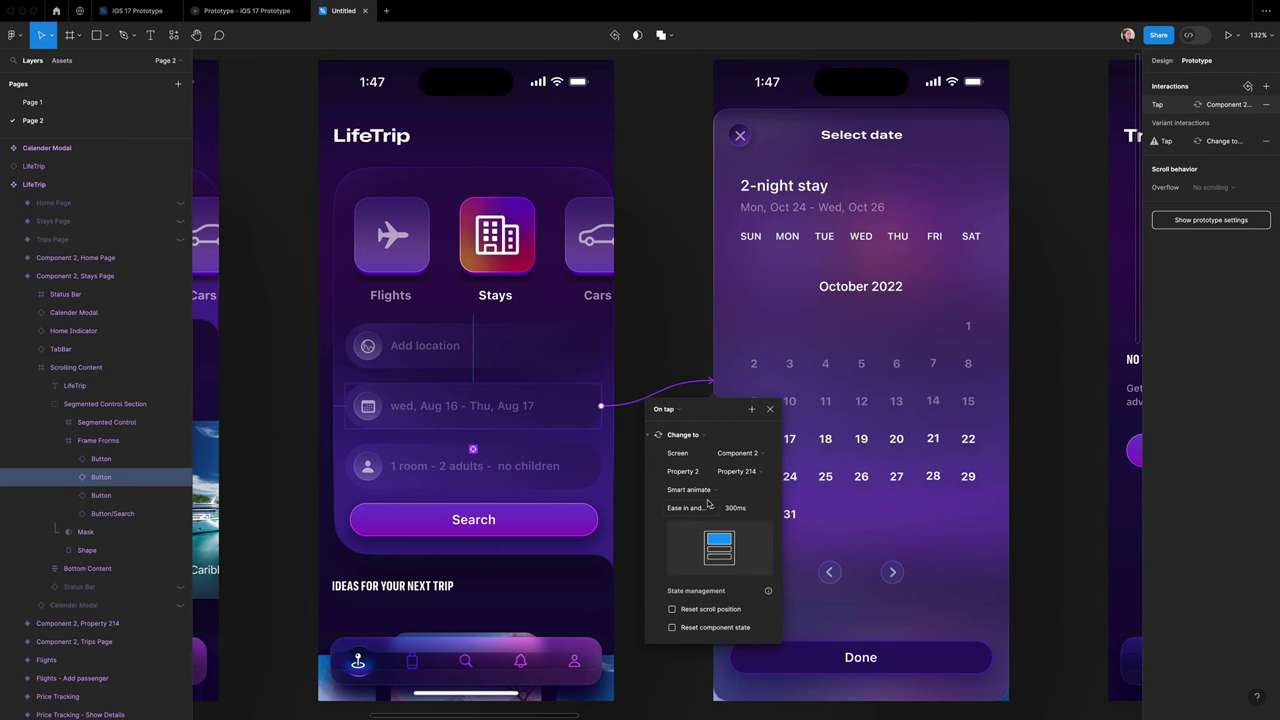
- Link the calendar modal's Close Button in the Select date variant back to the Stays Page variant
{"action": "left_click", "coordinate": [740, 137]}
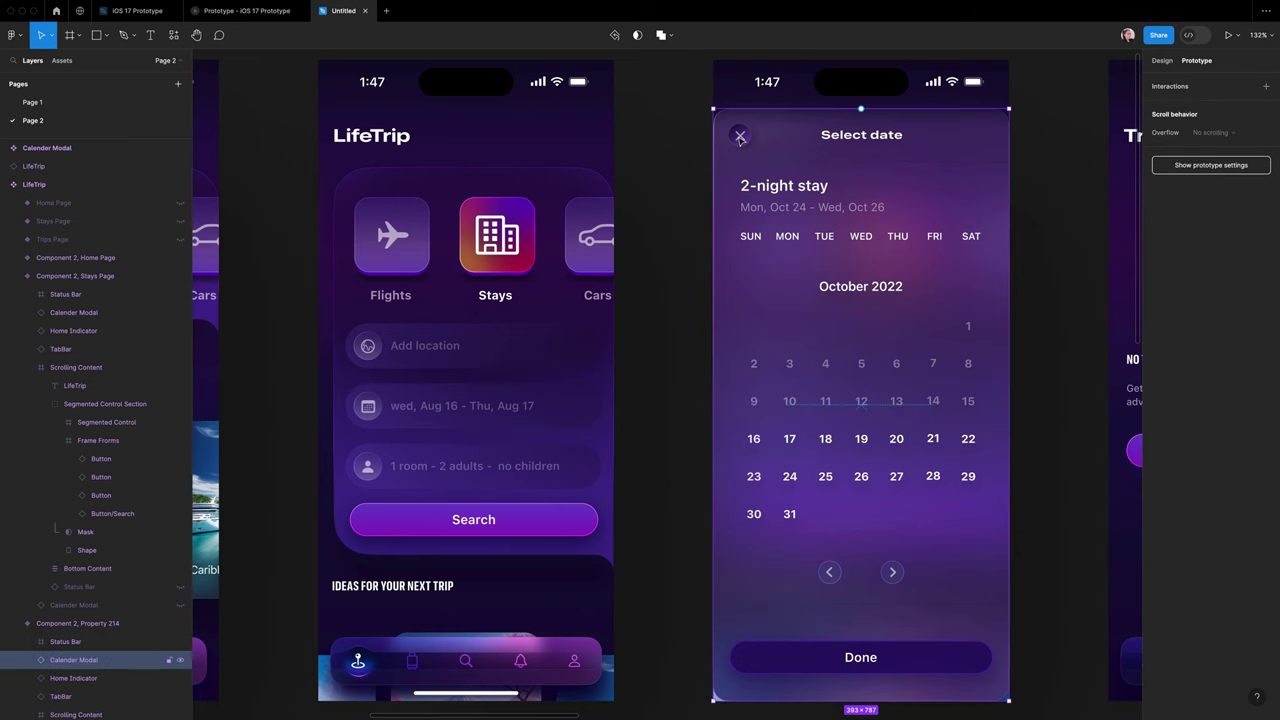
{"action": "double_click", "coordinate": [740, 140]}
{"action": "double_click", "coordinate": [740, 140]}
{"action": "double_click", "coordinate": [740, 141]}
{"action": "double_click", "coordinate": [740, 142]}
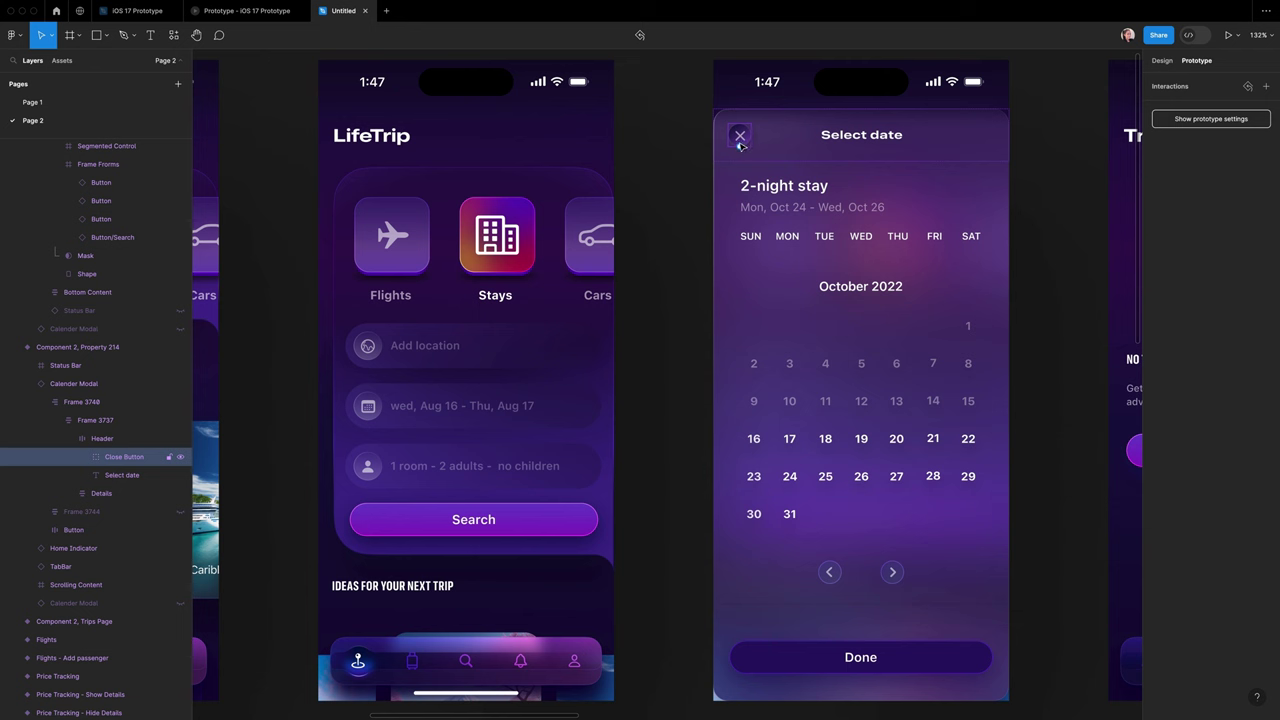
{"action": "left_click_drag", "start_coordinate": [738, 136], "coordinate": [580, 372]}
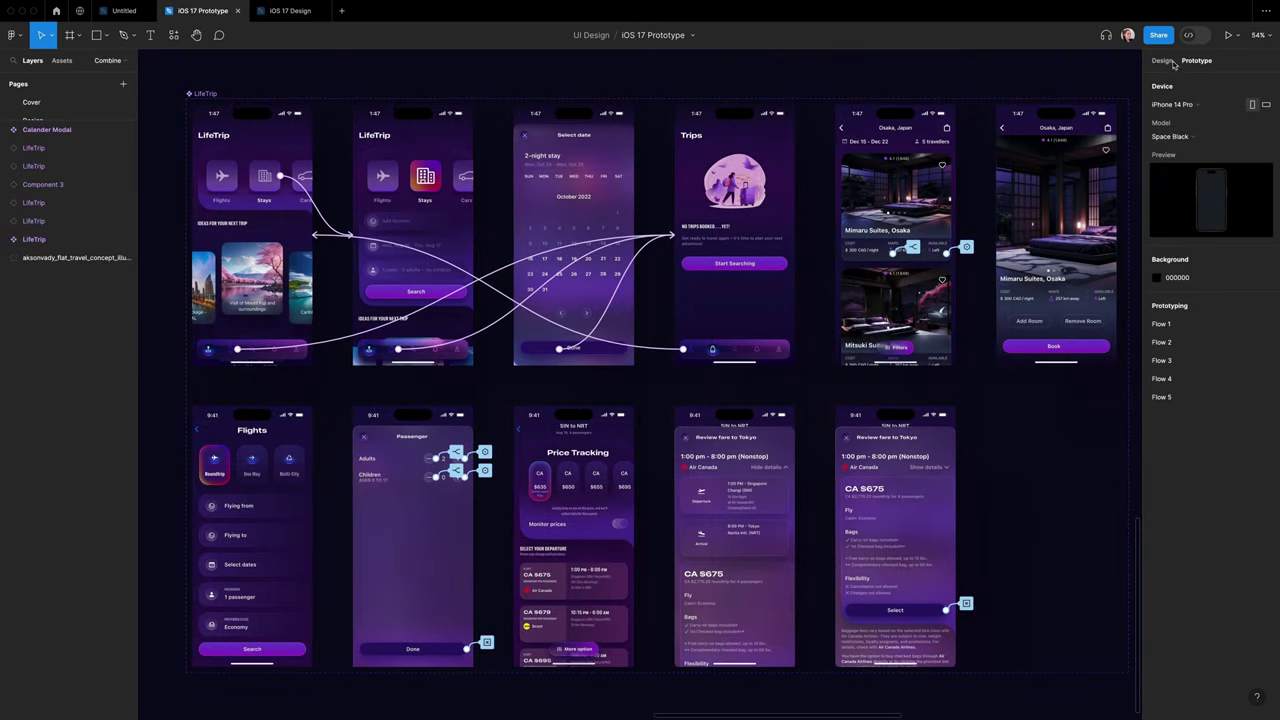
- Link the Search button in the Stays Page variant to the Stays - Show Room Search variant on tap with the Instant animation
{"action": "left_click", "coordinate": [1170, 62]}
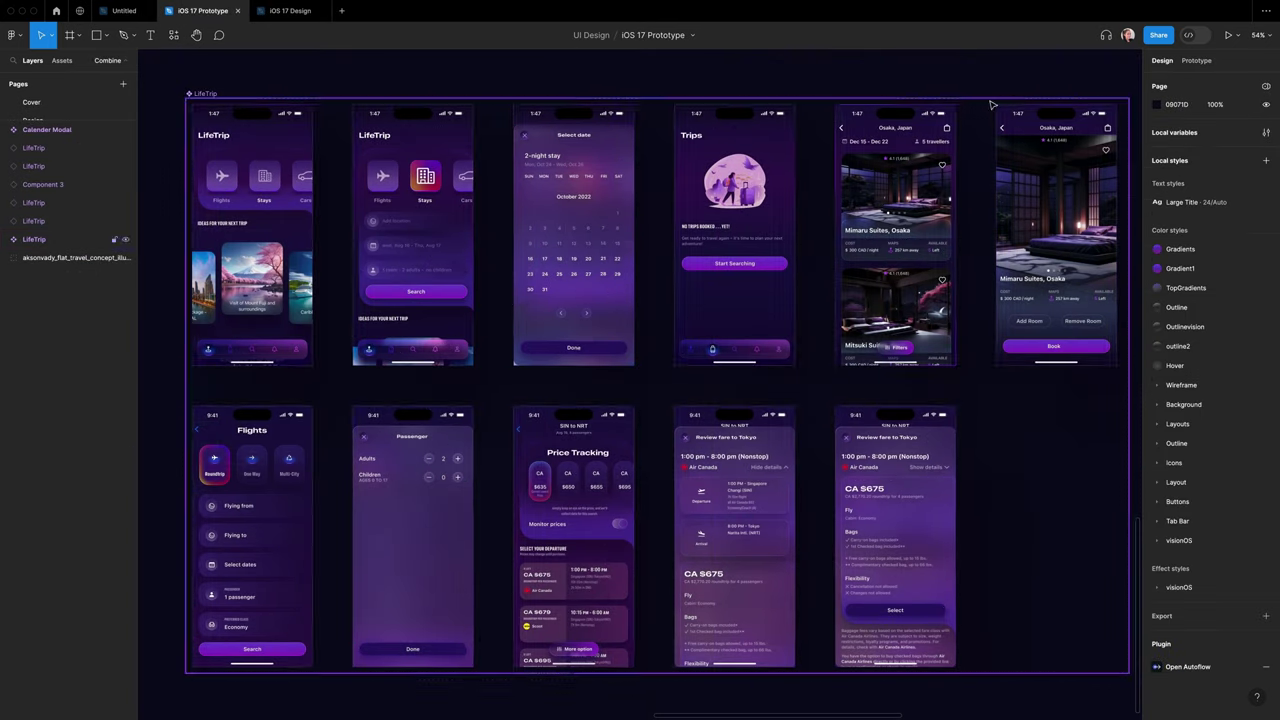
{"action": "double_click", "coordinate": [456, 294]}
{"action": "double_click", "coordinate": [458, 293]}
{"action": "double_click", "coordinate": [458, 293]}
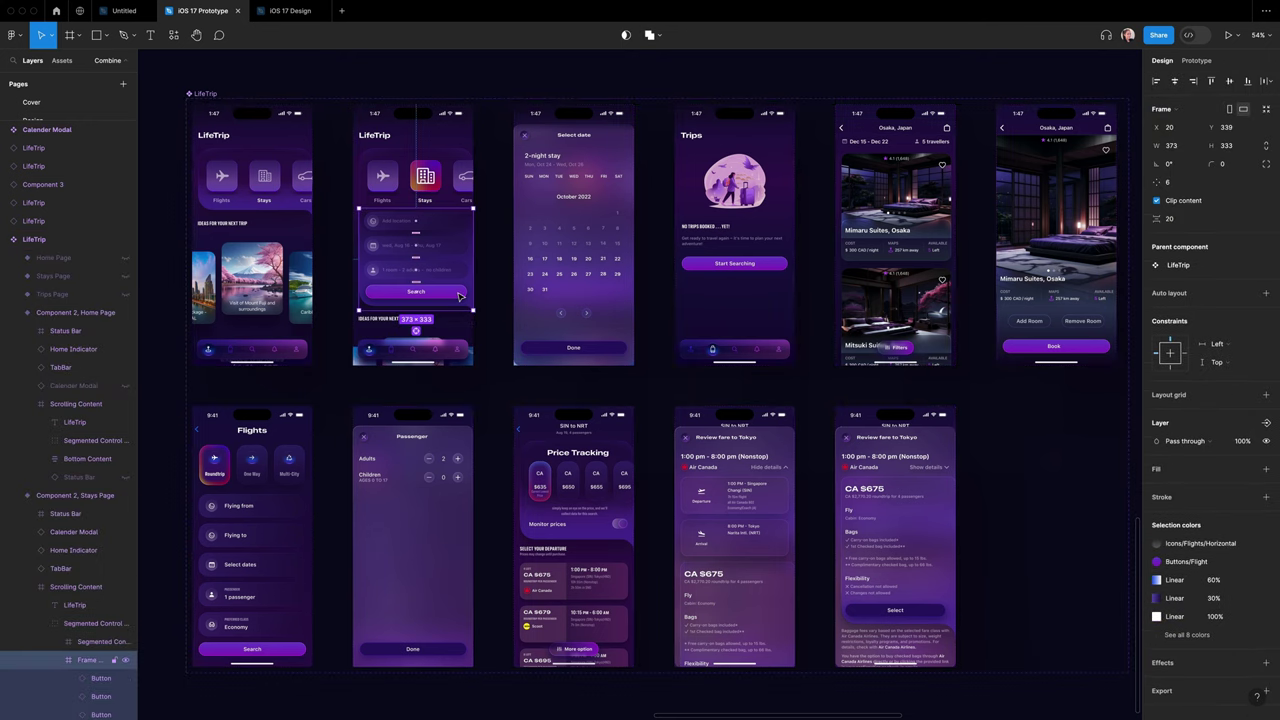
{"action": "double_click", "coordinate": [460, 296]}
{"action": "left_click", "coordinate": [1196, 60]}
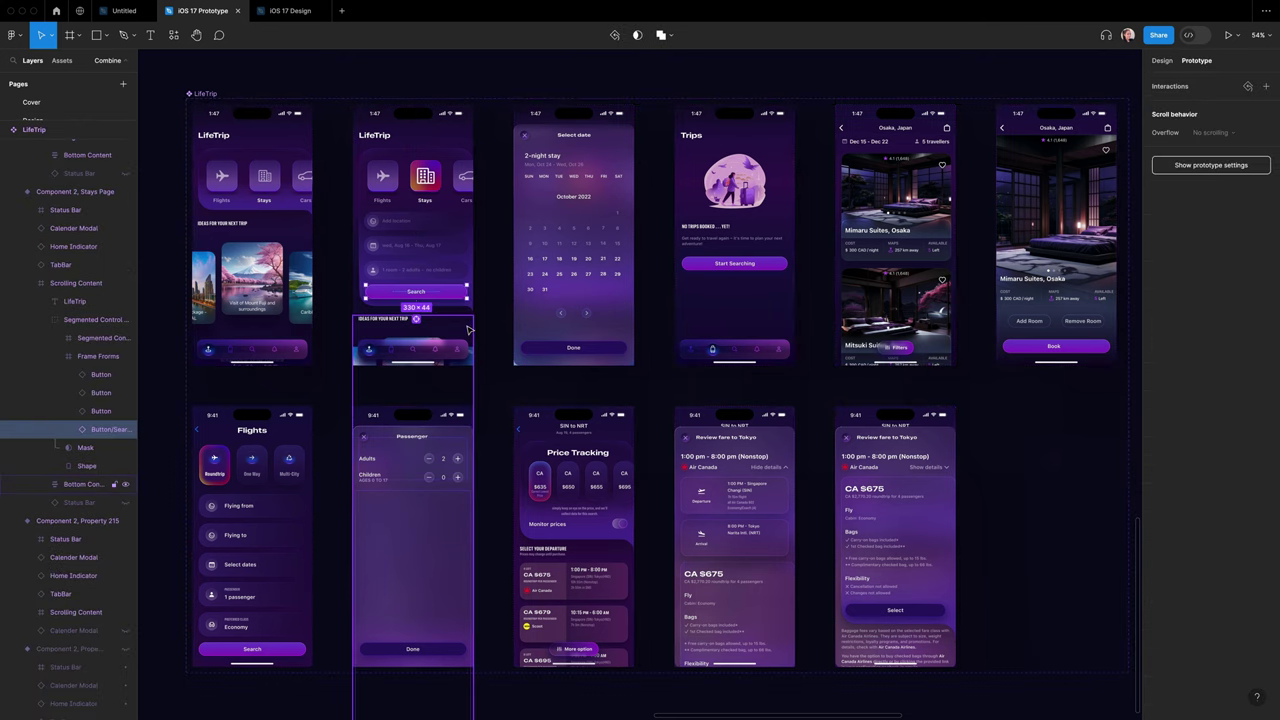
{"action": "left_click_drag", "start_coordinate": [466, 291], "coordinate": [843, 275]}
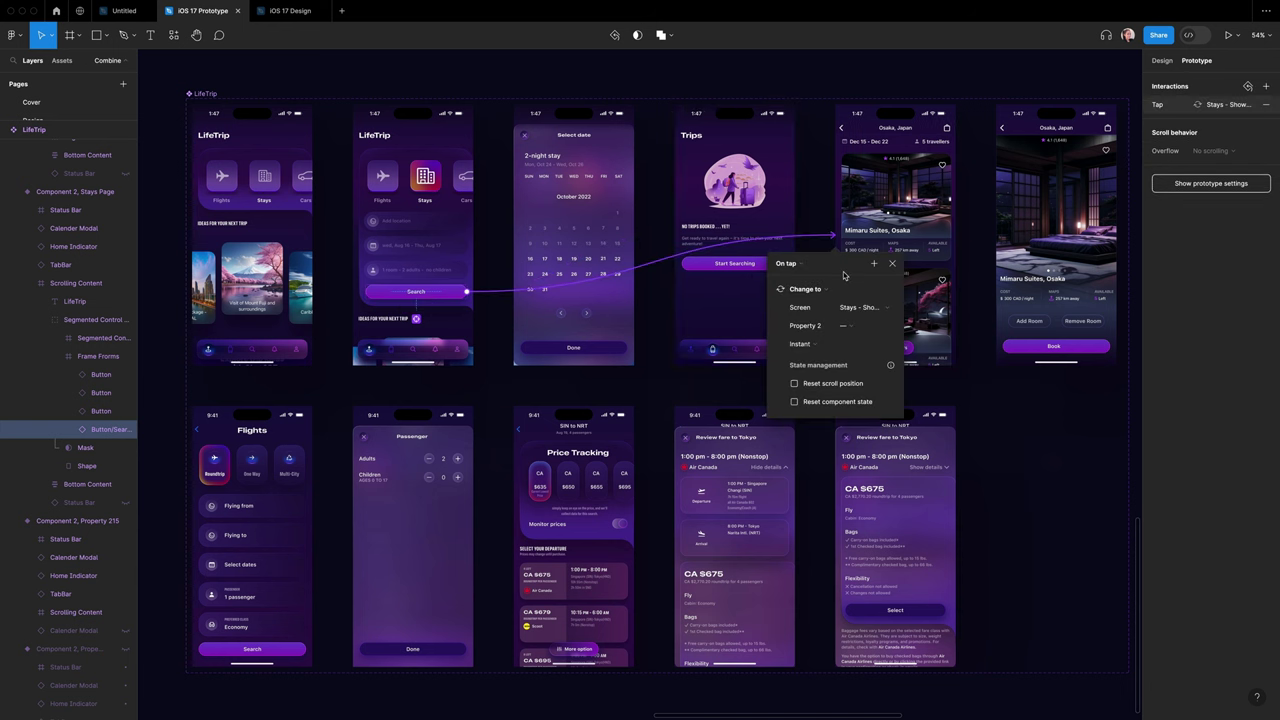
{"action": "left_click", "coordinate": [802, 344]}
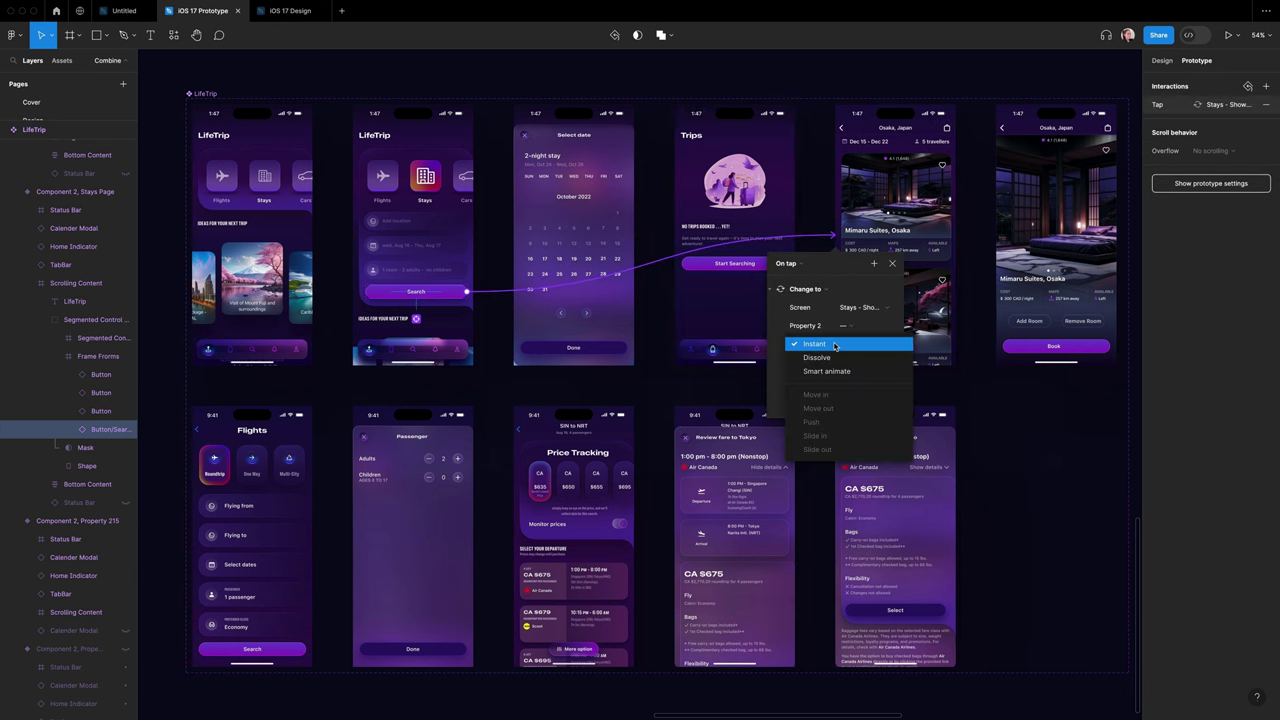
{"action": "left_click", "coordinate": [800, 344]}
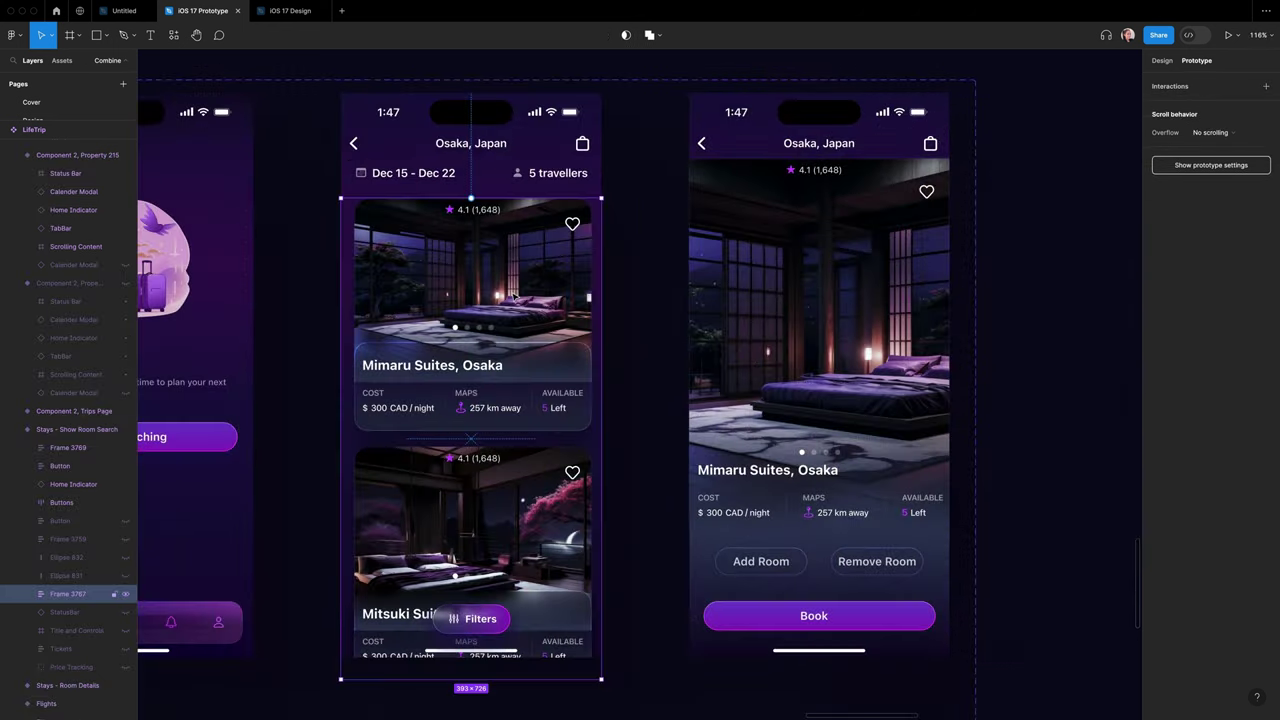
- Link the Mimaru Suites card to the Stays - Room Details variant on tap with Smart animate and test it in the preview
{"action": "double_click", "coordinate": [513, 296]}
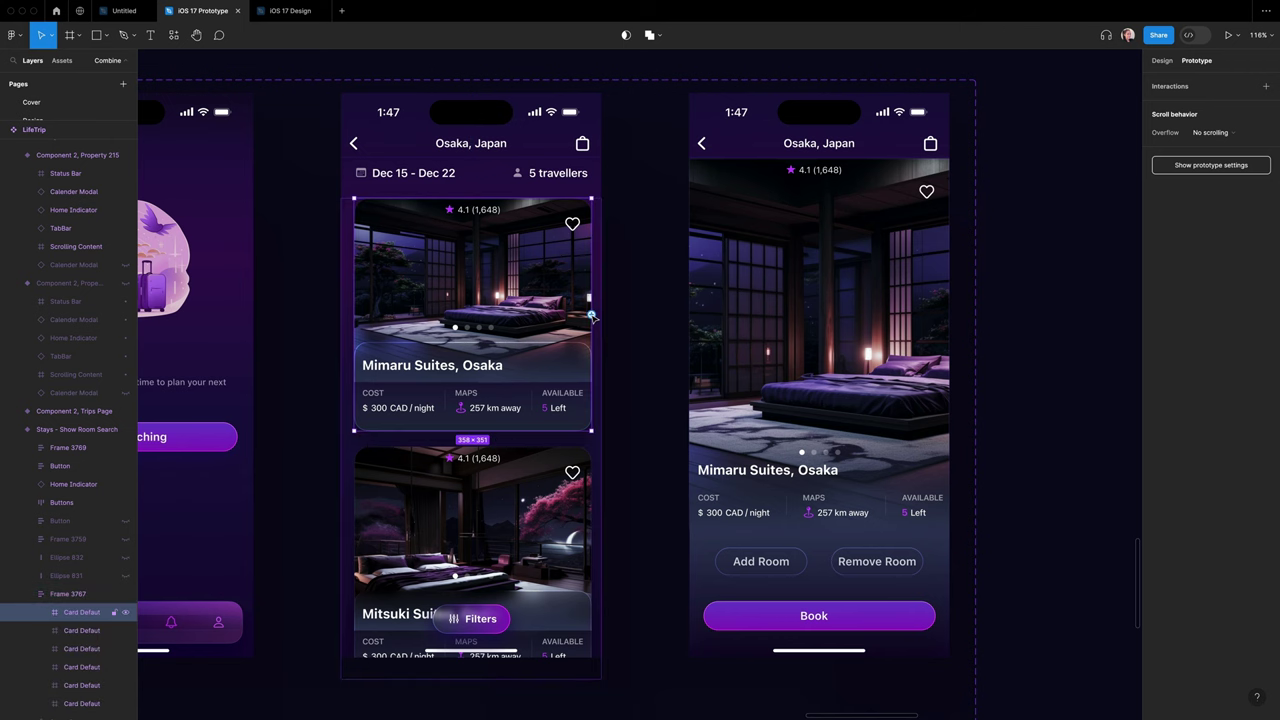
{"action": "left_click_drag", "start_coordinate": [591, 315], "coordinate": [728, 331]}
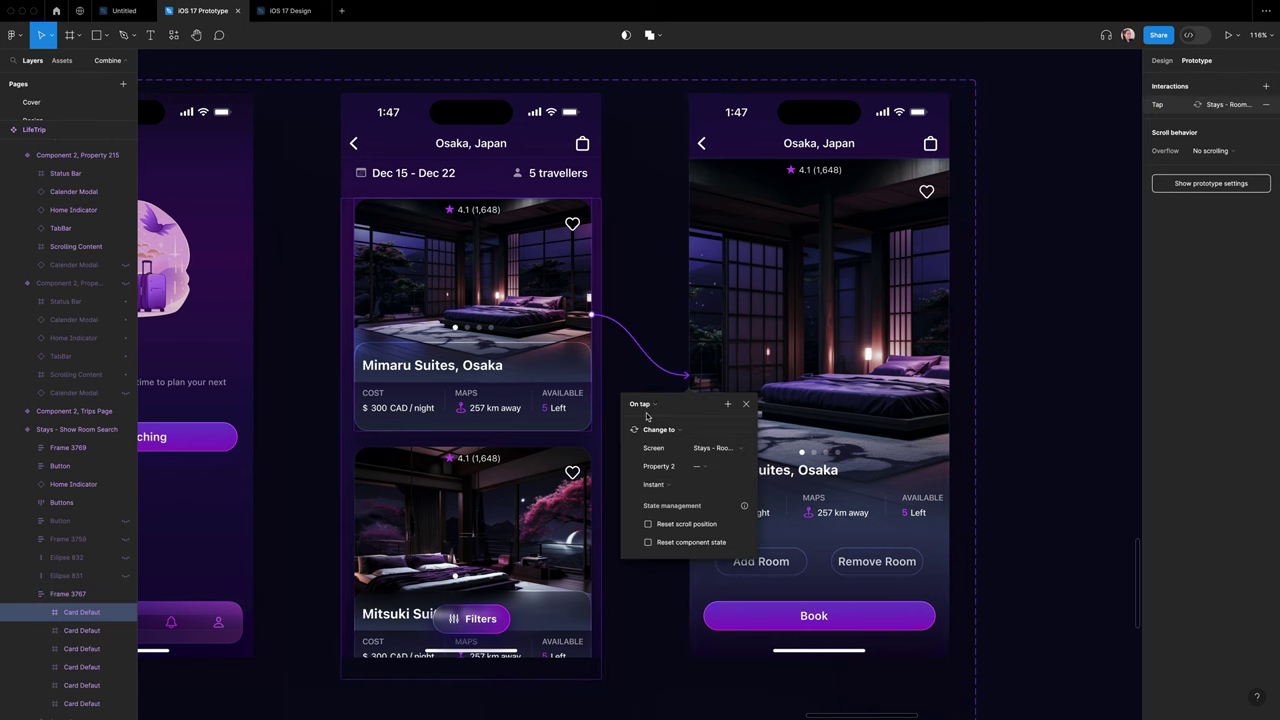
{"action": "left_click", "coordinate": [672, 486]}
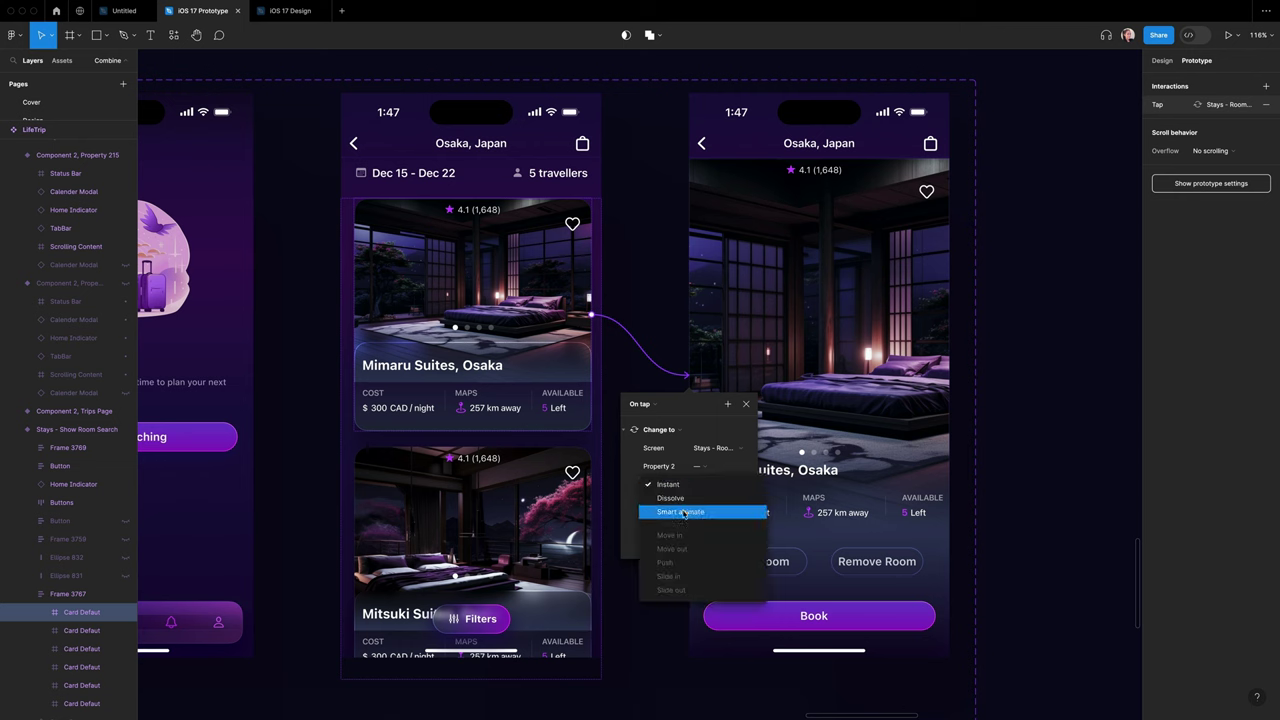
{"action": "left_click", "coordinate": [684, 512]}
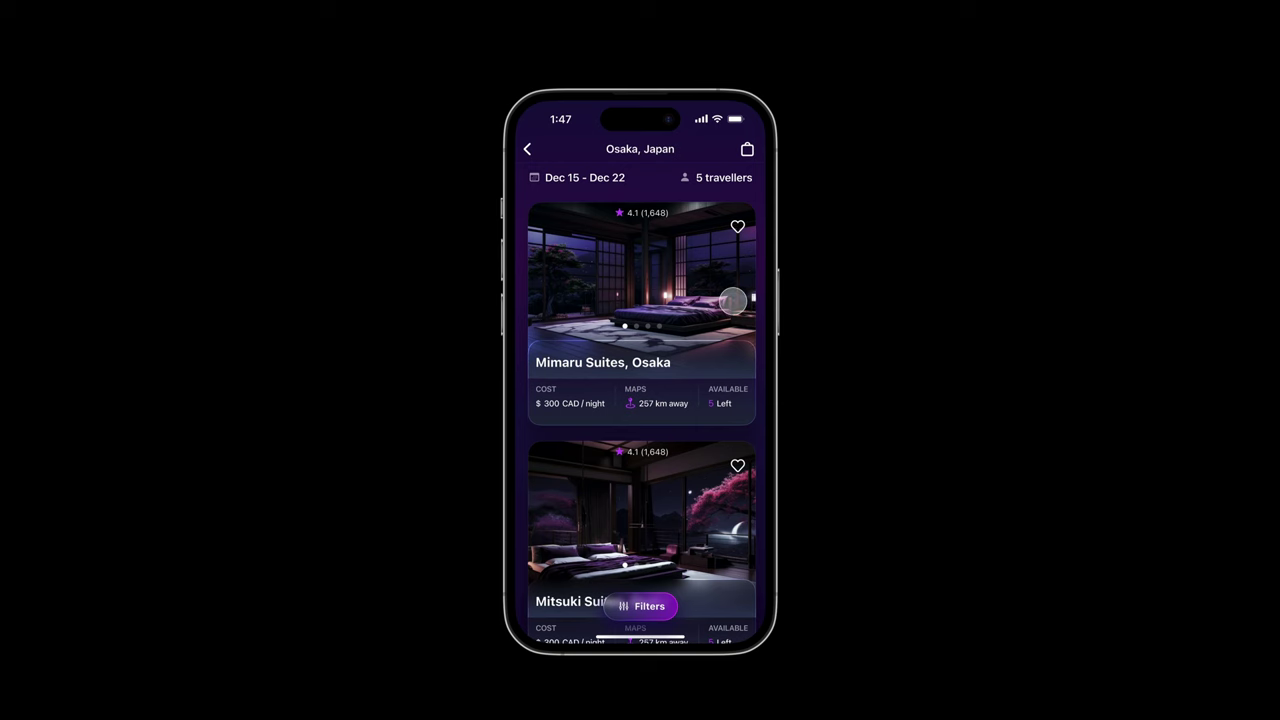
{"action": "left_click", "coordinate": [733, 301]}
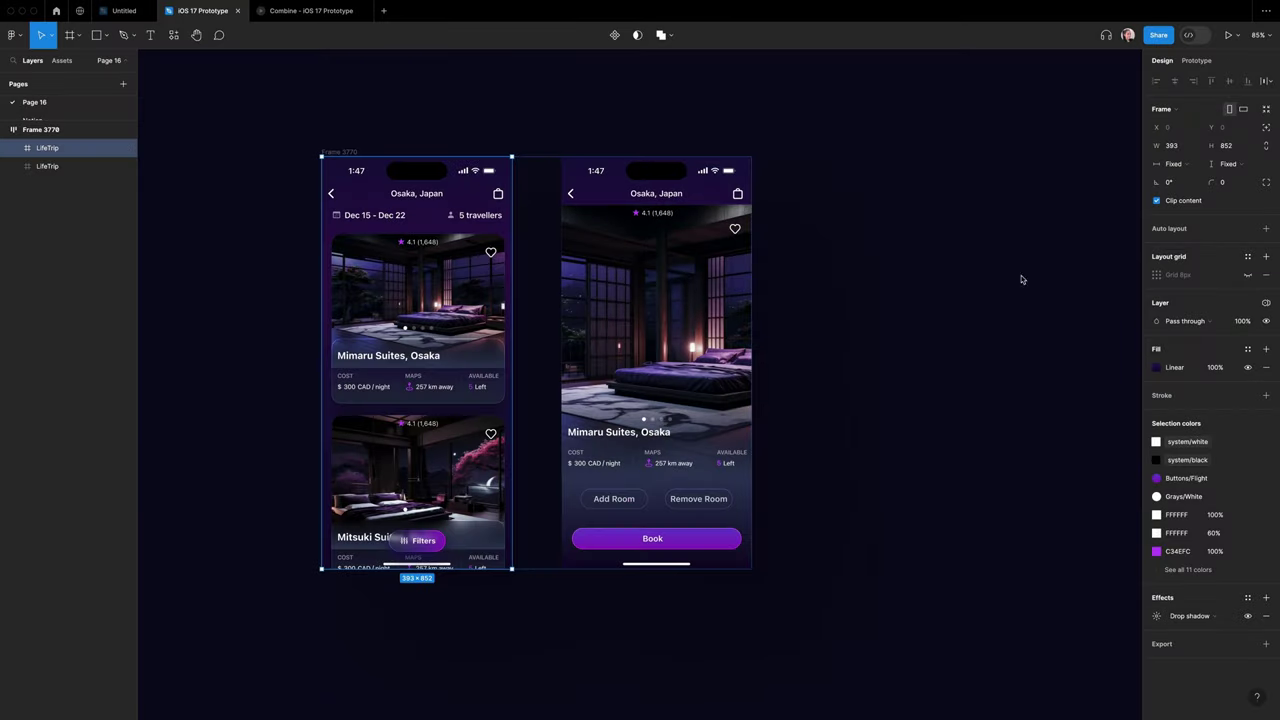
- In a duplicate of the room search screen with its card list ungrouped, enlarge the Mimaru Suites image to about 394 × 751
{"action": "key", "text": "super+d"}
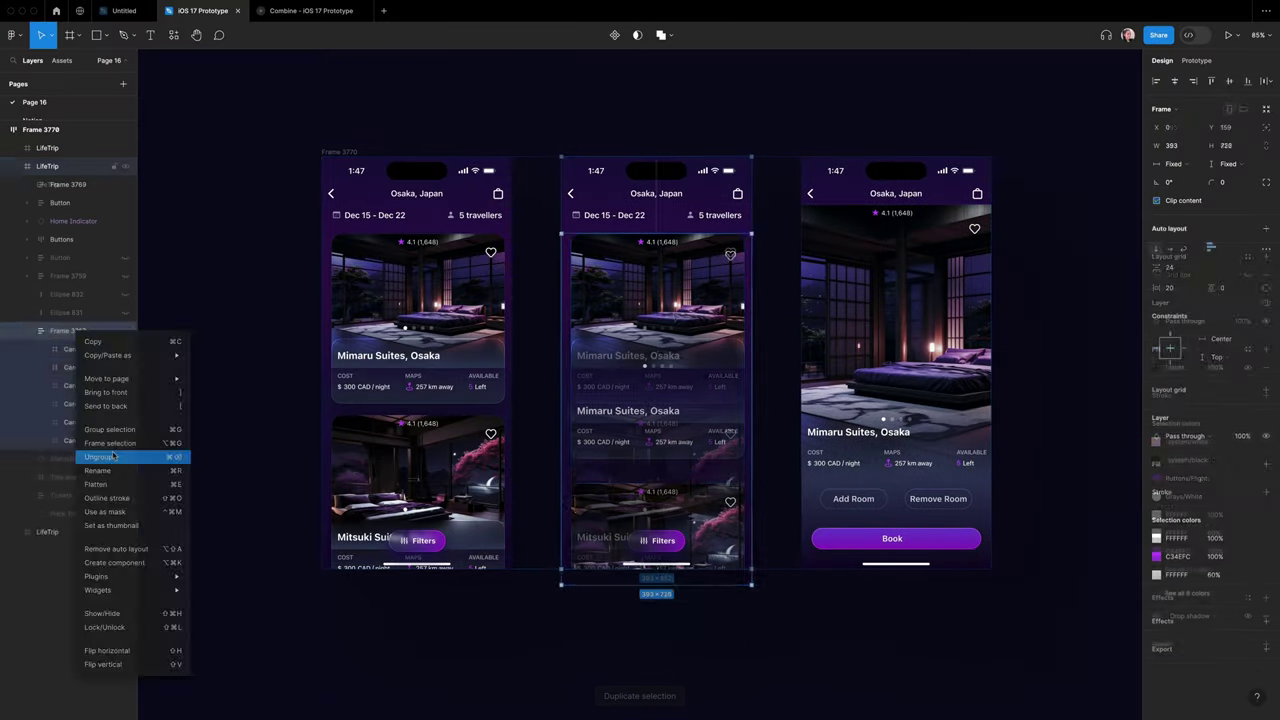
{"action": "left_click", "coordinate": [131, 457]}
{"action": "left_click", "coordinate": [720, 420], "text": "super"}
{"action": "left_click_drag", "start_coordinate": [720, 471], "coordinate": [720, 567]}
{"action": "left_click_drag", "start_coordinate": [744, 222], "coordinate": [752, 222]}
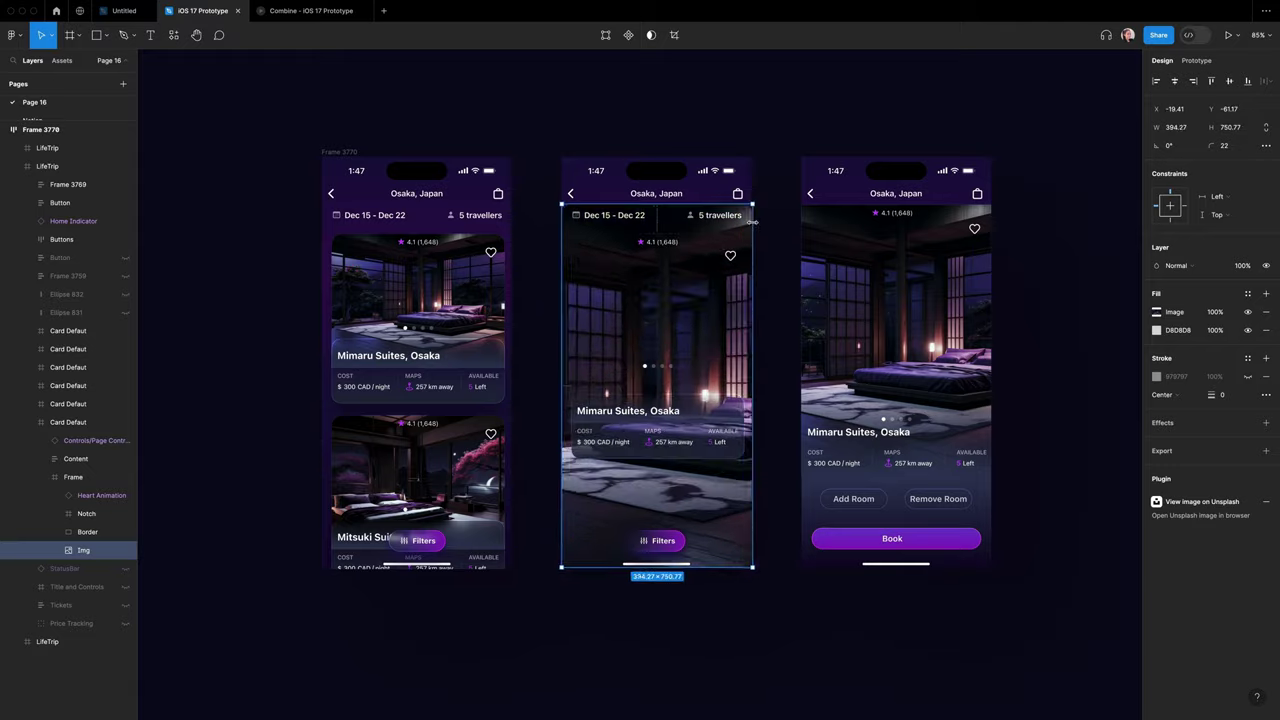
- Ungroup the Mimaru Suites card and stretch its Content panel to the full width and bottom edge of the screen
{"action": "scroll", "coordinate": [752, 222], "scroll_direction": "up", "scroll_amount": 4}
{"action": "left_click", "coordinate": [689, 157]}
{"action": "double_click", "coordinate": [629, 500]}
{"action": "key", "text": "super+shift+g"}
{"action": "left_click", "coordinate": [620, 490]}
{"action": "left_click_drag", "start_coordinate": [620, 490], "coordinate": [606, 565]}
{"action": "left_click_drag", "start_coordinate": [625, 514], "coordinate": [640, 514]}
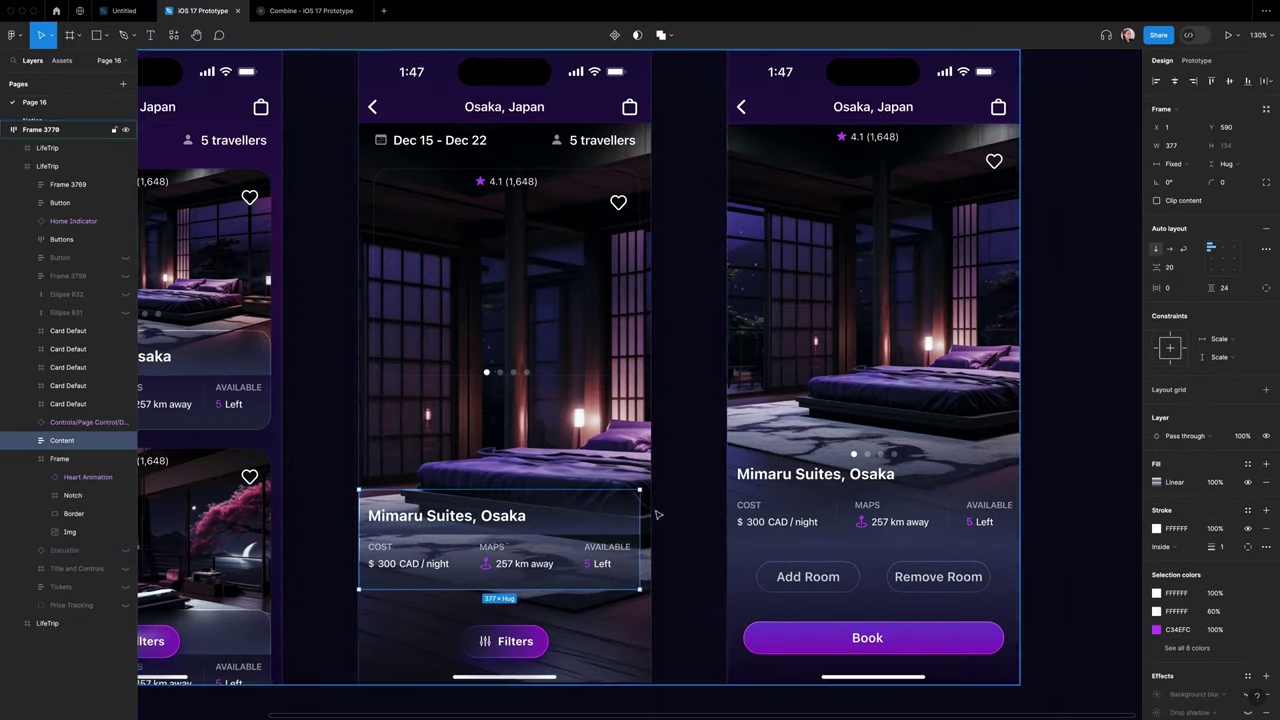
{"action": "left_click_drag", "start_coordinate": [640, 589], "coordinate": [651, 682]}
- Ungroup the card's image frame, hide its Border layer, and move the page control dots down to just above the Mimaru Suites title
{"action": "scroll", "coordinate": [68, 532], "scroll_direction": "down", "scroll_amount": 3}
{"action": "left_click", "coordinate": [60, 215]}
{"action": "key", "text": "super+shift+g"}
{"action": "left_click", "coordinate": [60, 271]}
{"action": "key", "text": "super+shift+h"}
{"action": "left_click_drag", "start_coordinate": [505, 372], "coordinate": [505, 491]}
- Delete the date and travellers row from the header of the duplicated screen
{"action": "left_click", "coordinate": [425, 144]}
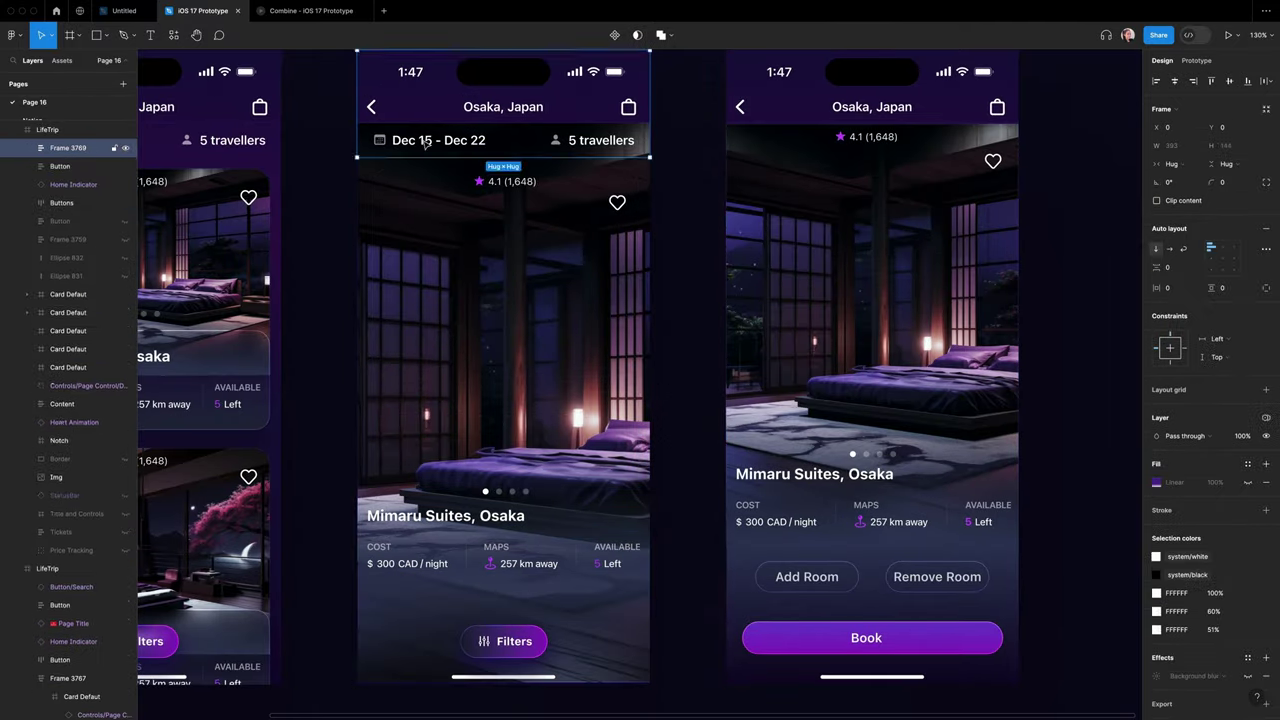
{"action": "key", "text": "Delete"}
{"action": "key", "text": "shift+1"}
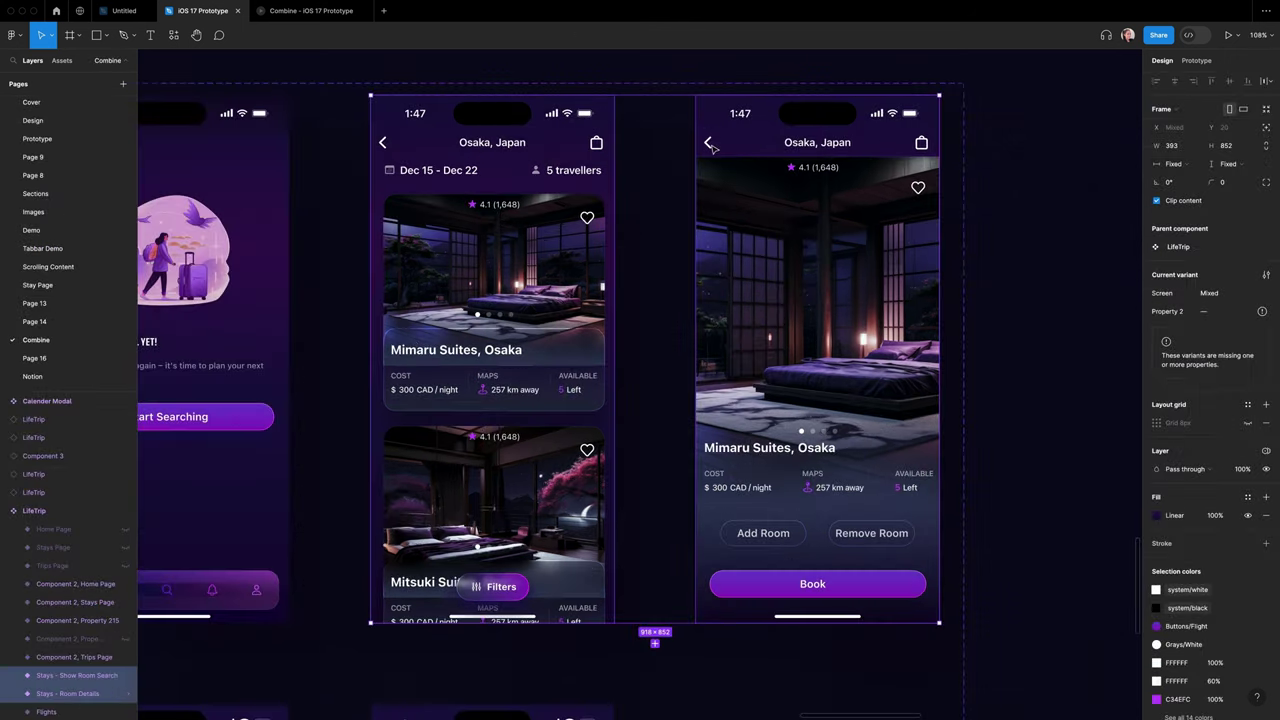
- Link the Back arrow in Stays - Room Details to the Stays - Show Room Search variant on tap with Smart animate, Gentle, 800ms
{"action": "left_click", "coordinate": [708, 145]}
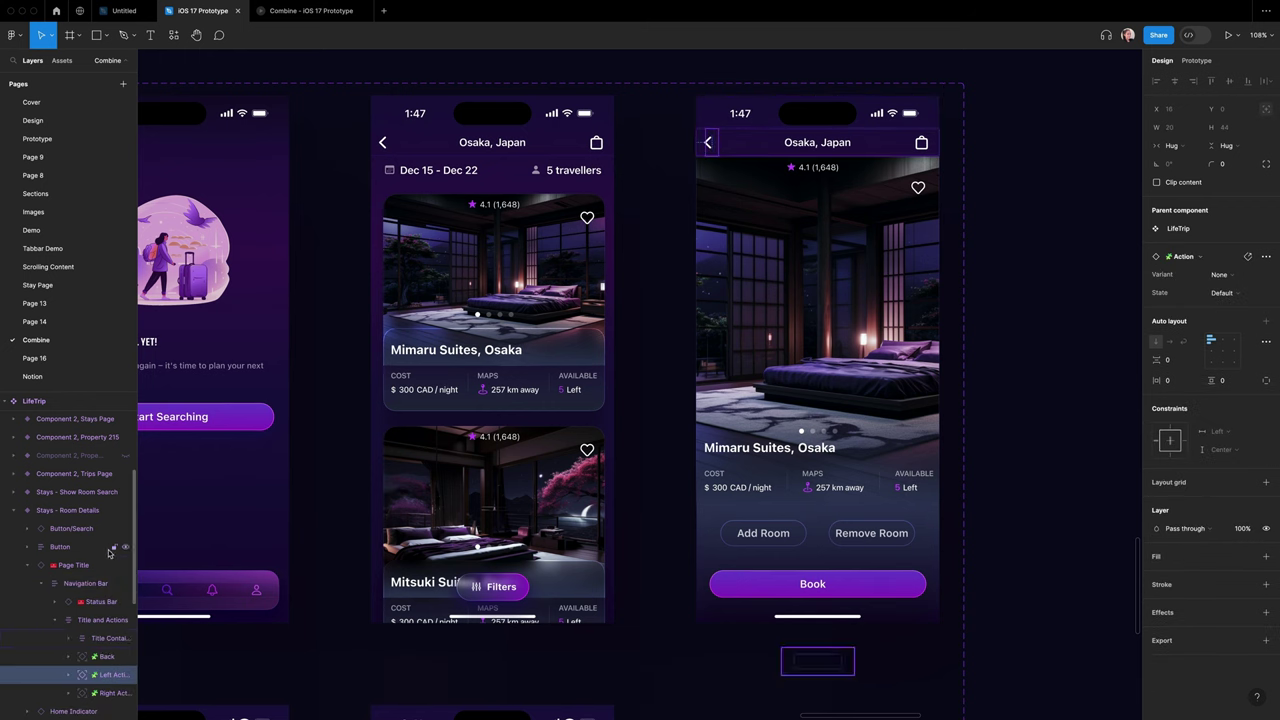
{"action": "left_click", "coordinate": [106, 656]}
{"action": "left_click", "coordinate": [1203, 61]}
{"action": "left_click_drag", "start_coordinate": [695, 145], "coordinate": [600, 340]}
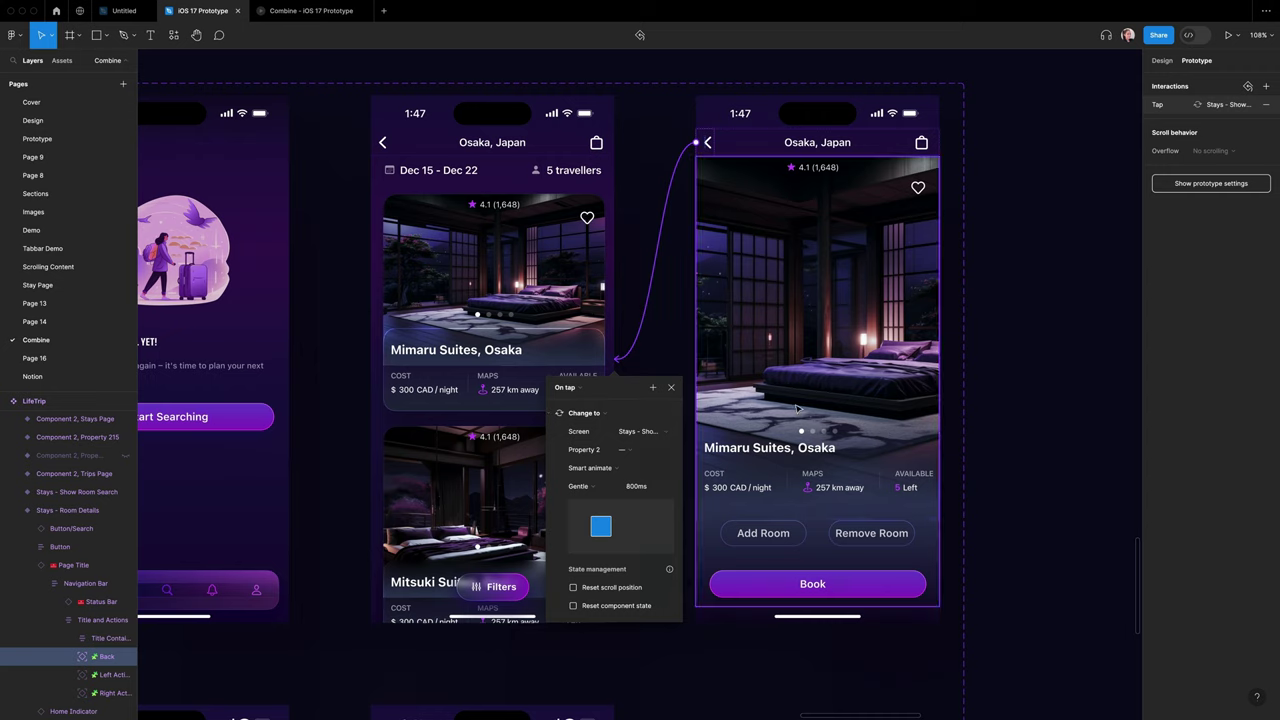
- Run the LifeTrip prototype preview and switch to the Trips tab and back to the home screen
{"action": "key", "text": "shift+1"}
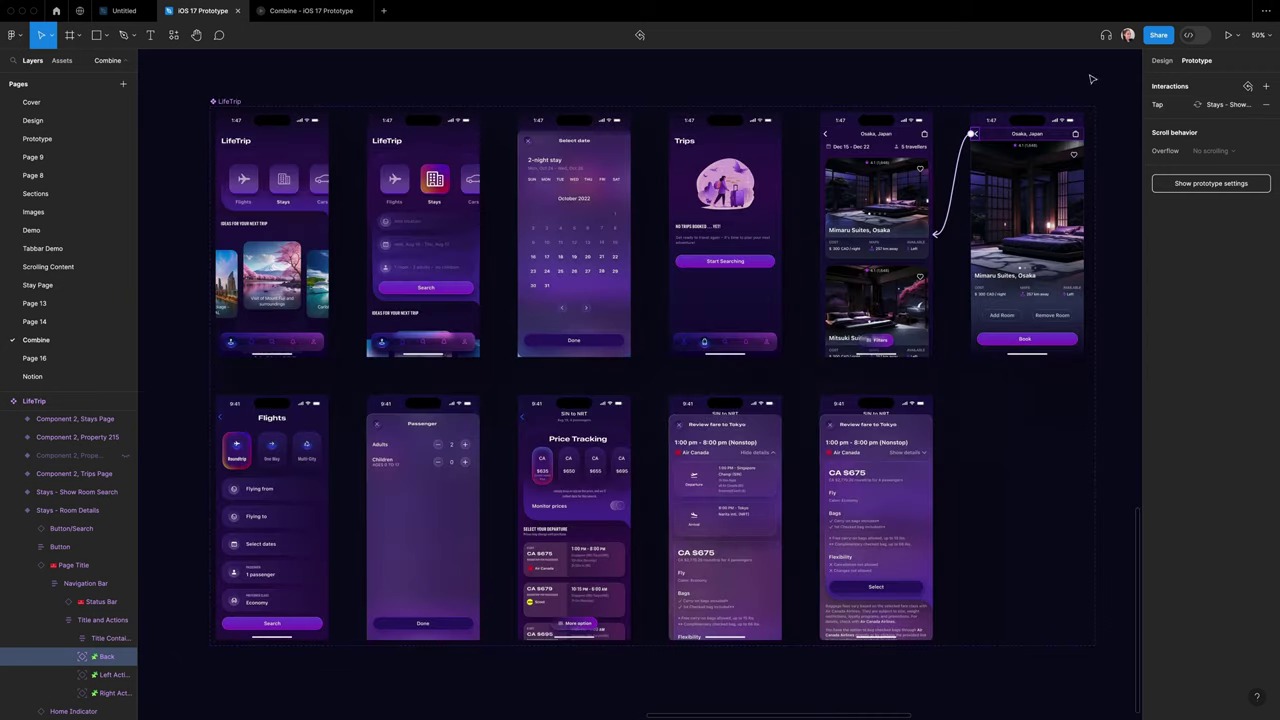
{"action": "key", "text": "super+alt+Return"}
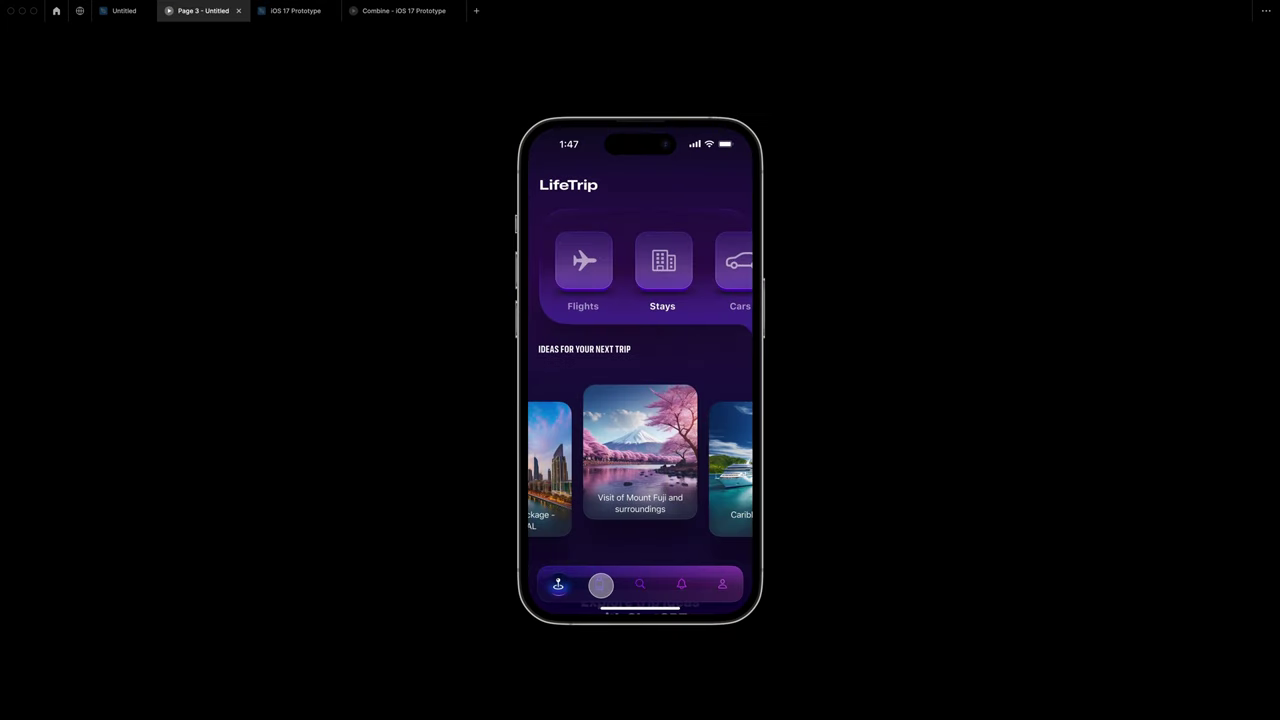
{"action": "left_click", "coordinate": [601, 585]}
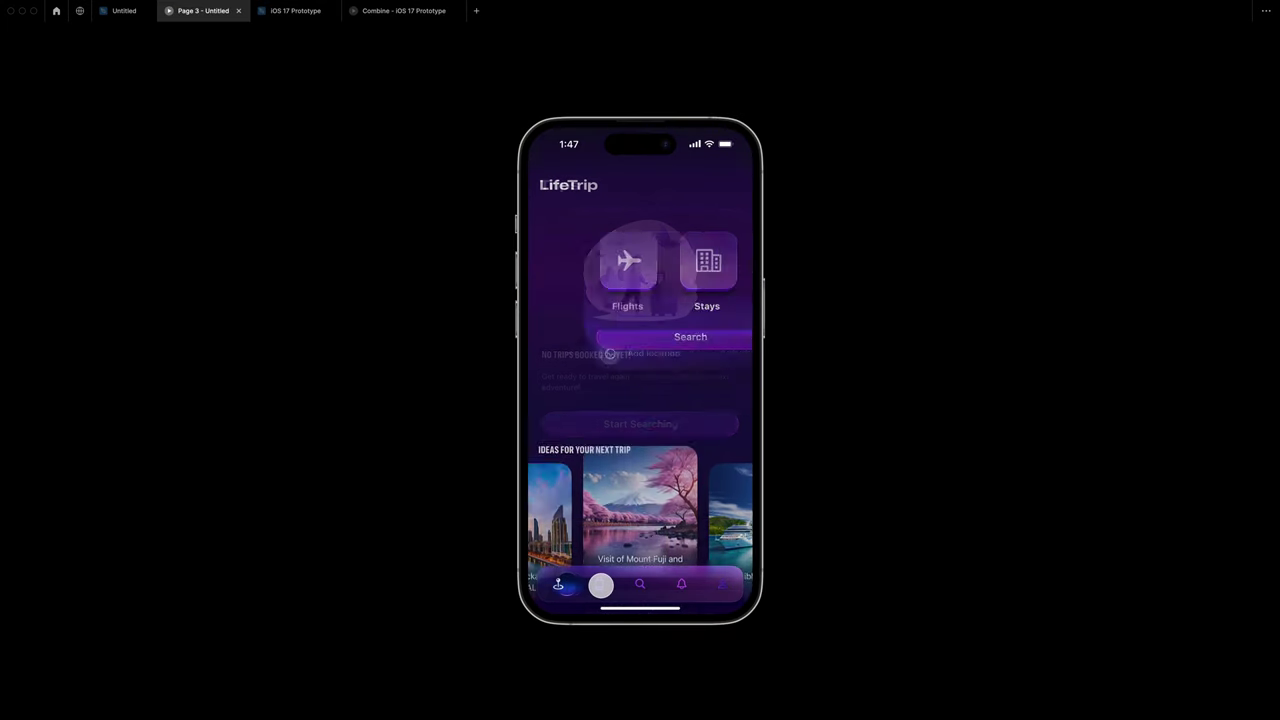
{"action": "left_click", "coordinate": [558, 585]}
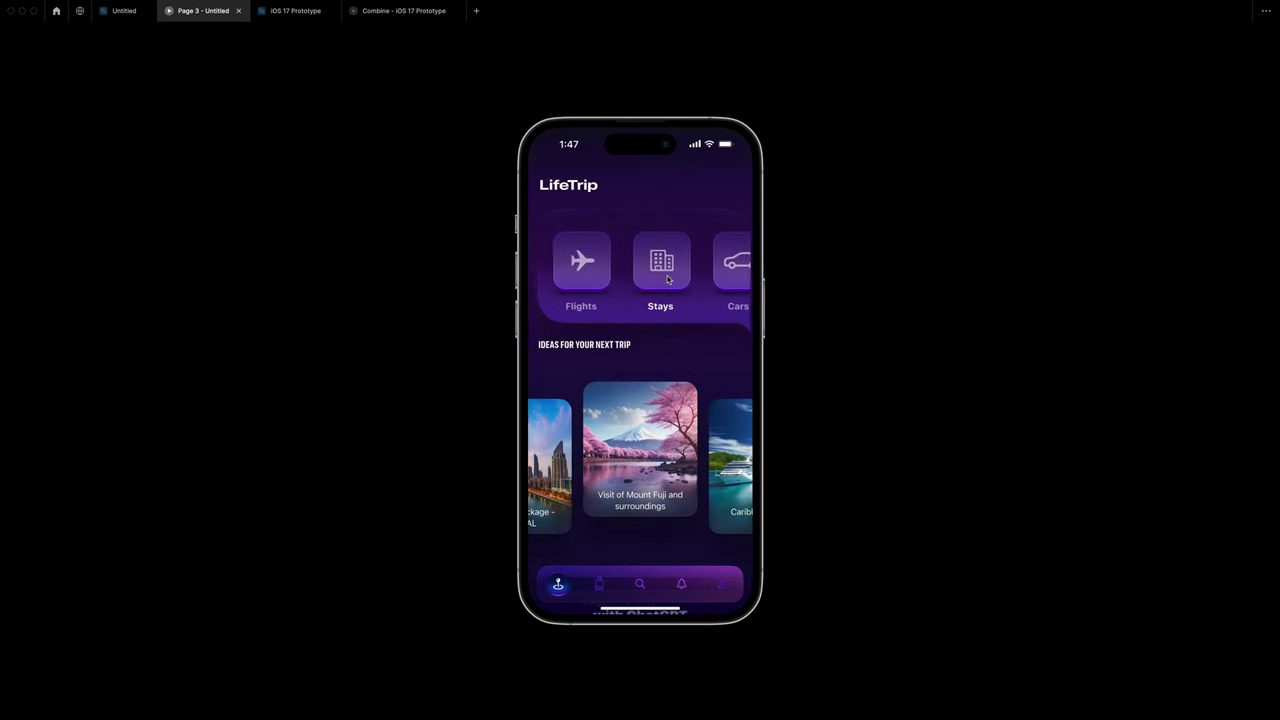
- Test the Stays search flow: activate the location field, pick October 24 to 26 as dates, confirm them and run the search
{"action": "left_click", "coordinate": [663, 276]}
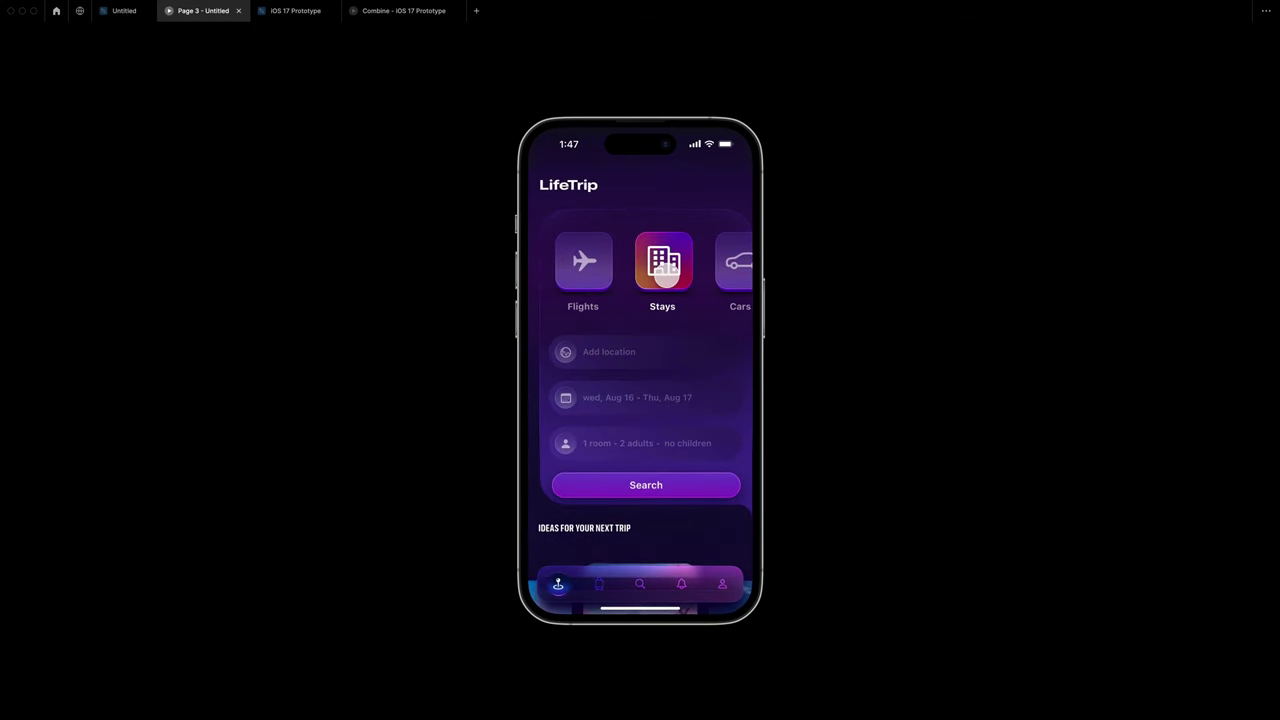
{"action": "left_click", "coordinate": [734, 353]}
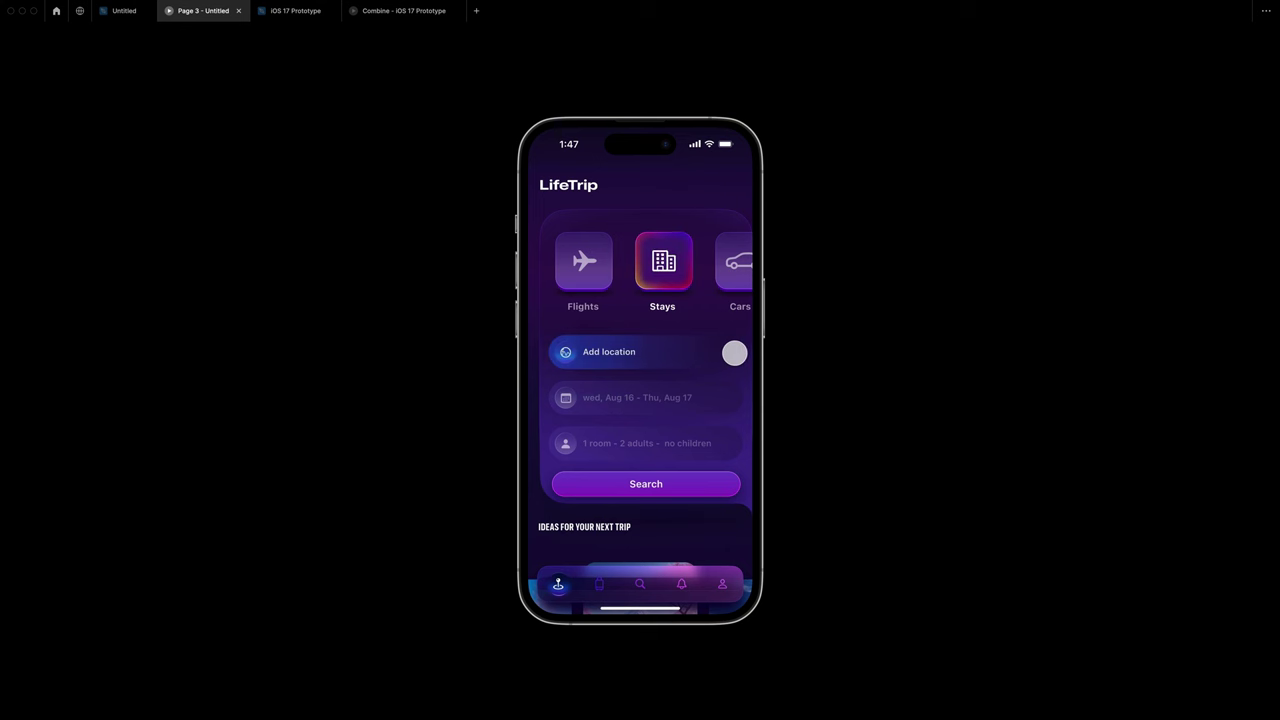
{"action": "left_click", "coordinate": [728, 398]}
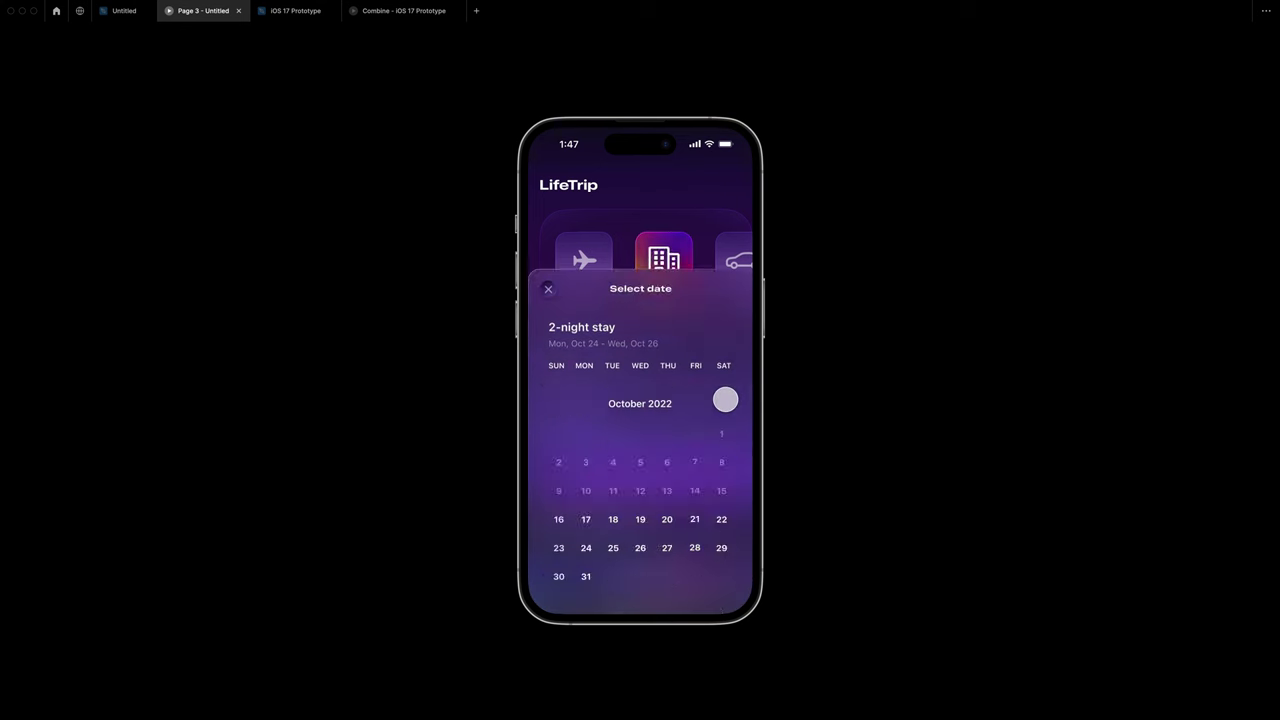
{"action": "left_click", "coordinate": [586, 443]}
{"action": "left_click", "coordinate": [637, 455]}
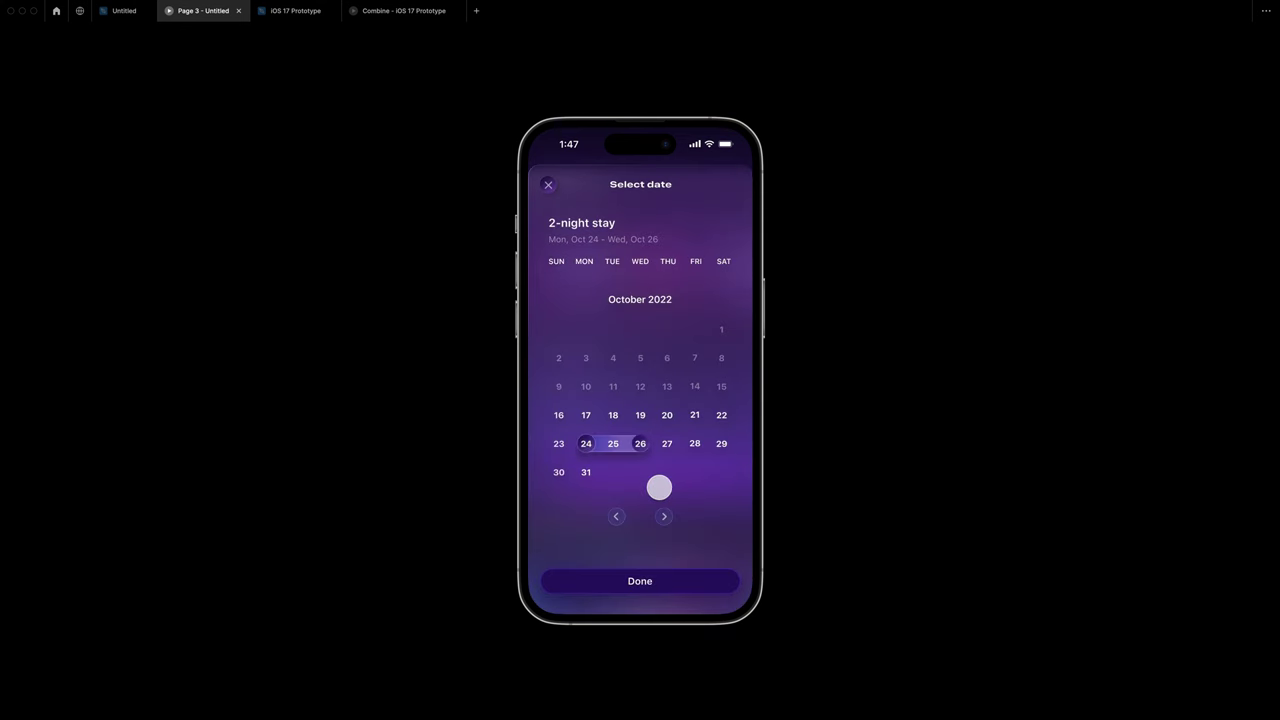
{"action": "left_click", "coordinate": [658, 583]}
{"action": "left_click", "coordinate": [695, 485]}
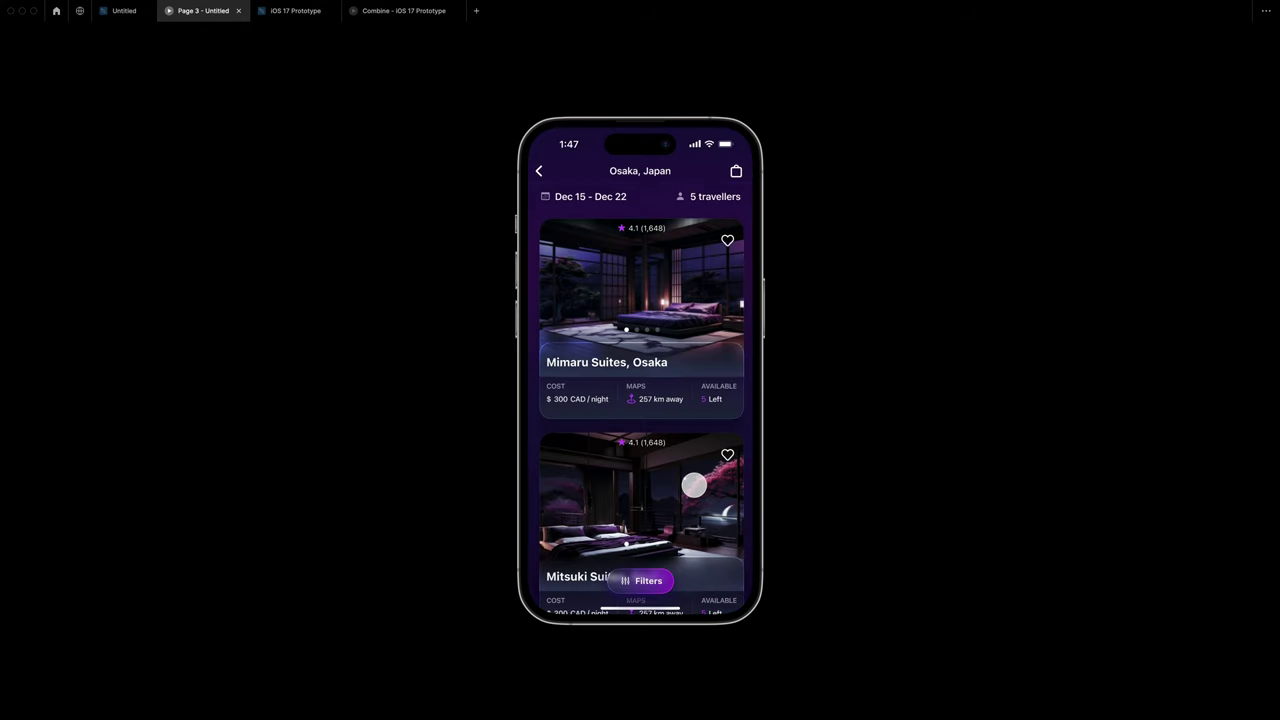
- Test the Mimaru Suites room details and its favourite heart, return to the results, and favourite the Mitsuki Suites card
{"action": "left_click", "coordinate": [702, 305]}
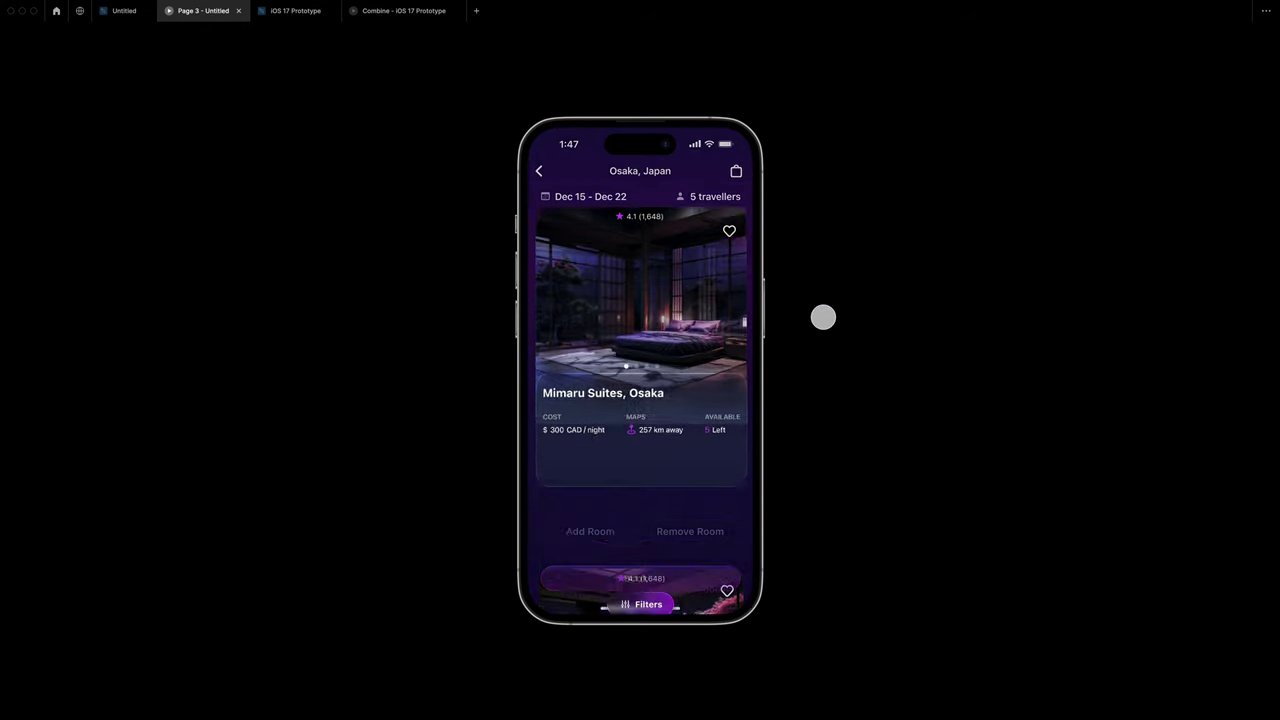
{"action": "left_click", "coordinate": [733, 212]}
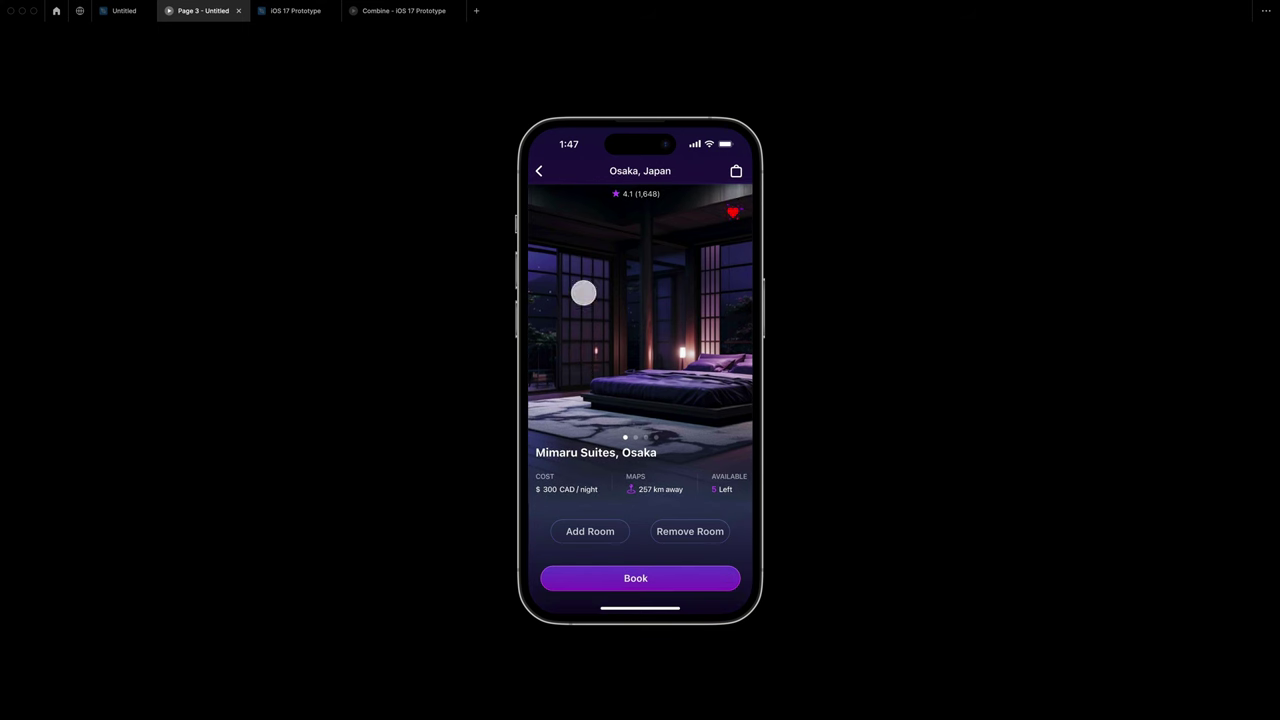
{"action": "left_click", "coordinate": [538, 170]}
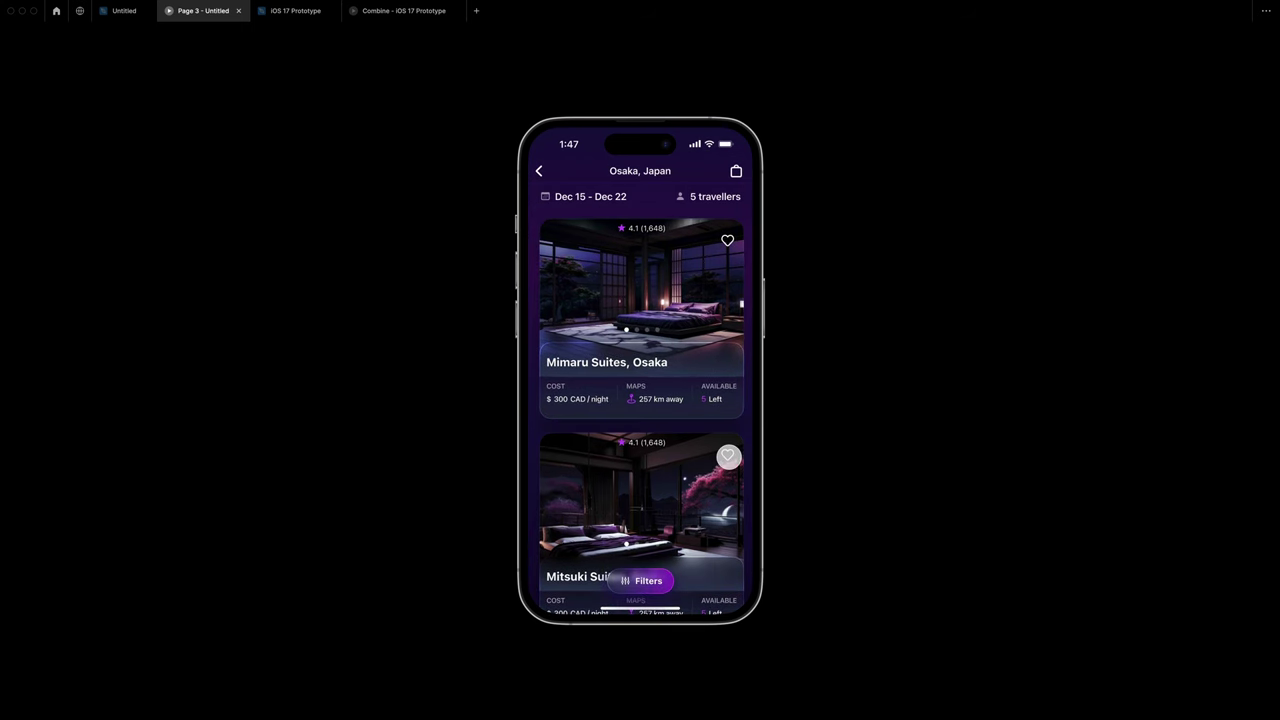
{"action": "left_click", "coordinate": [728, 454]}
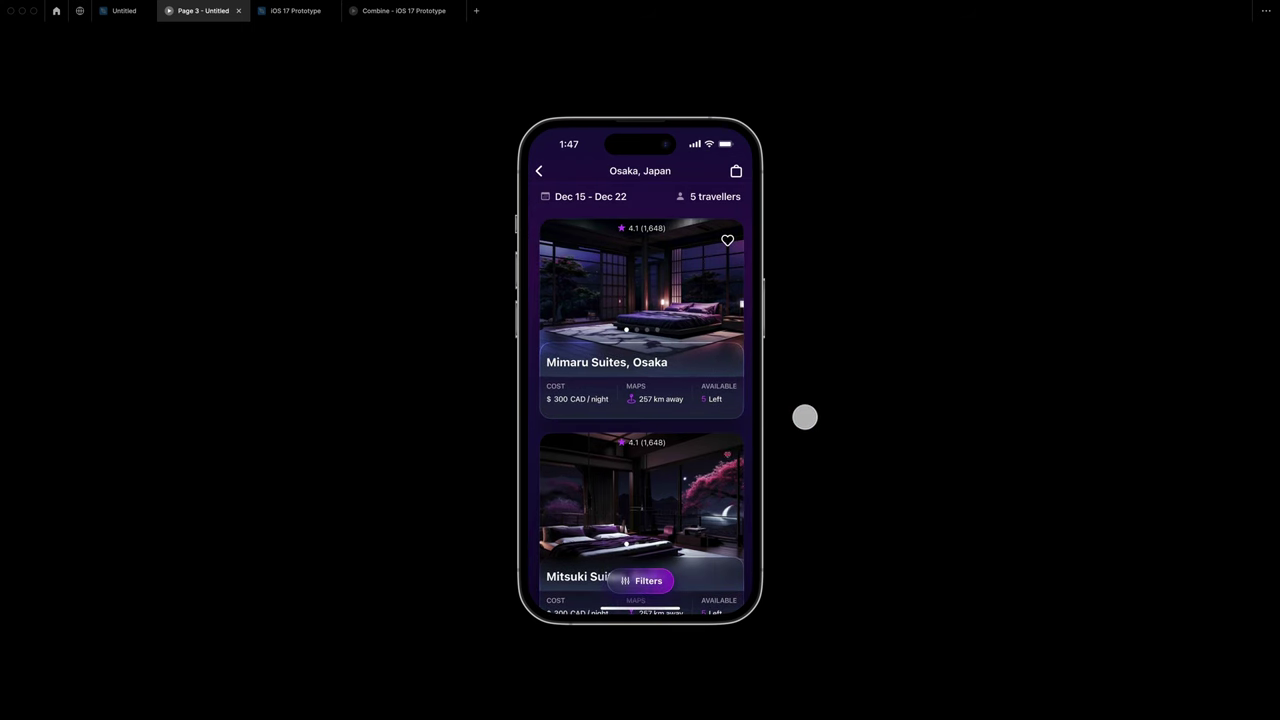
{"action": "left_click", "coordinate": [541, 170]}
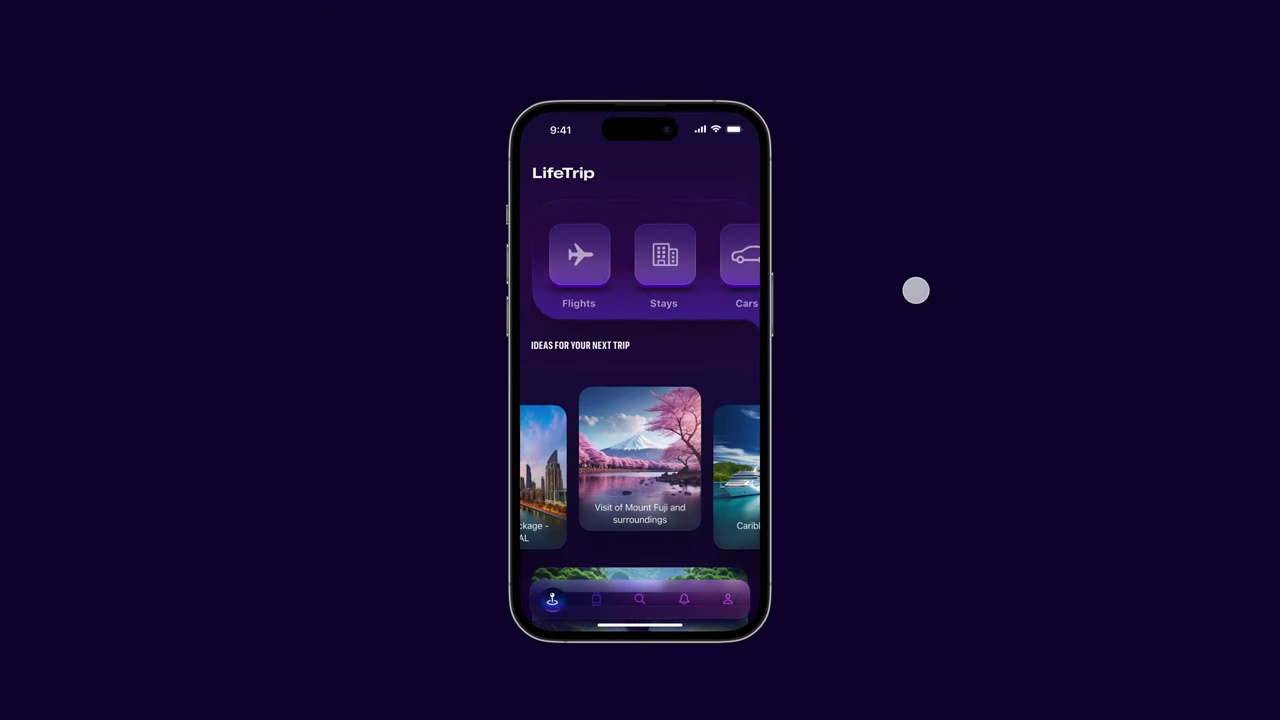
- Preview the Flights flow from search to the CA $675 Air Canada ticket, collapsing and expanding the flight details
{"action": "left_click", "coordinate": [580, 256]}
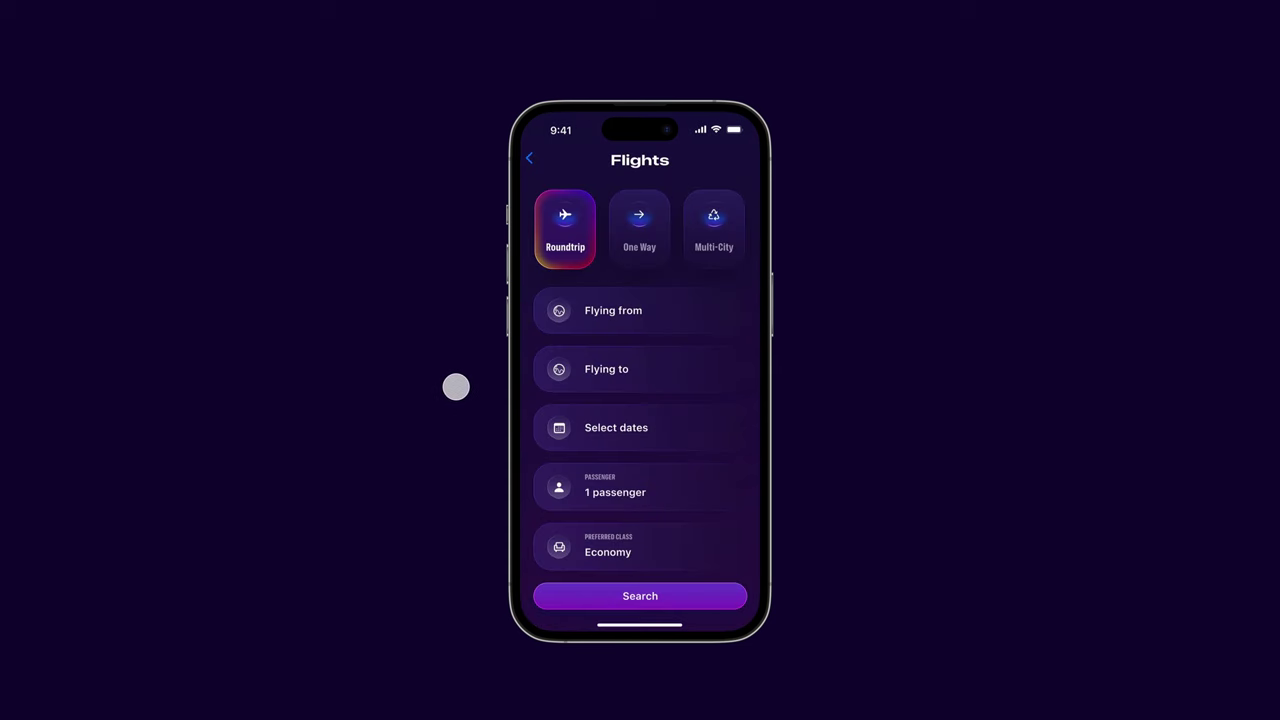
{"action": "left_click", "coordinate": [716, 598]}
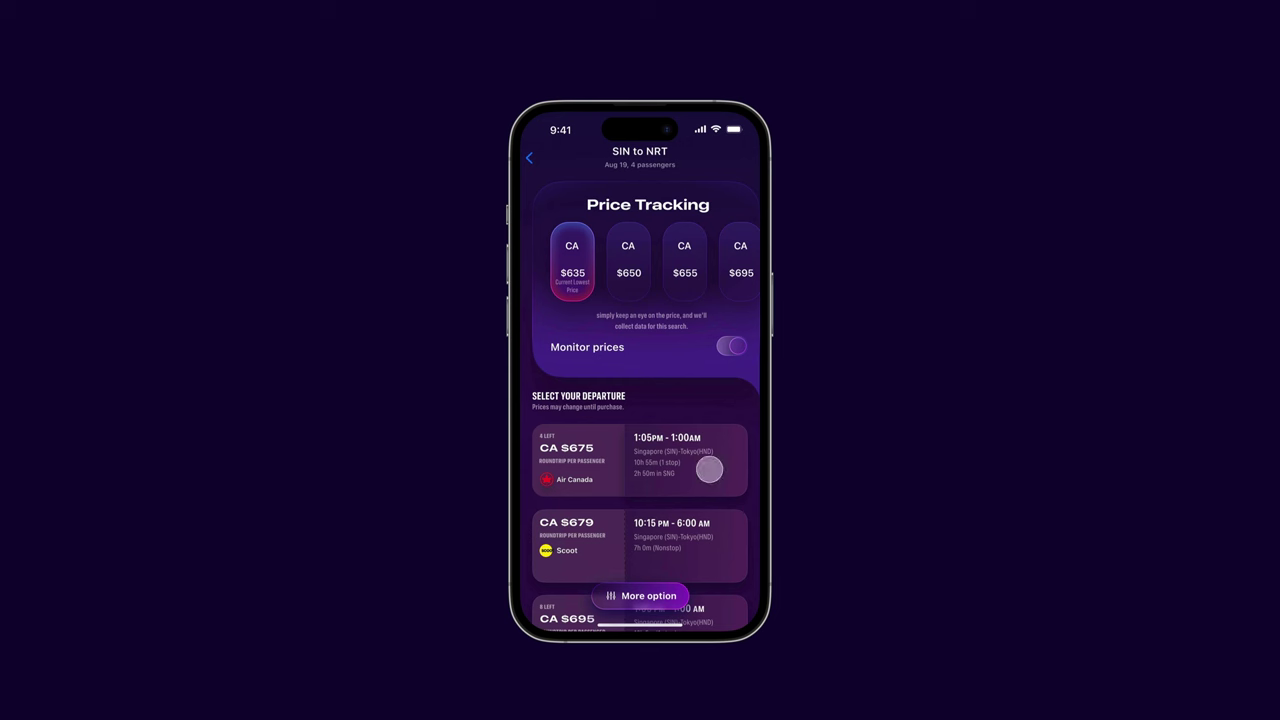
{"action": "left_click", "coordinate": [709, 469]}
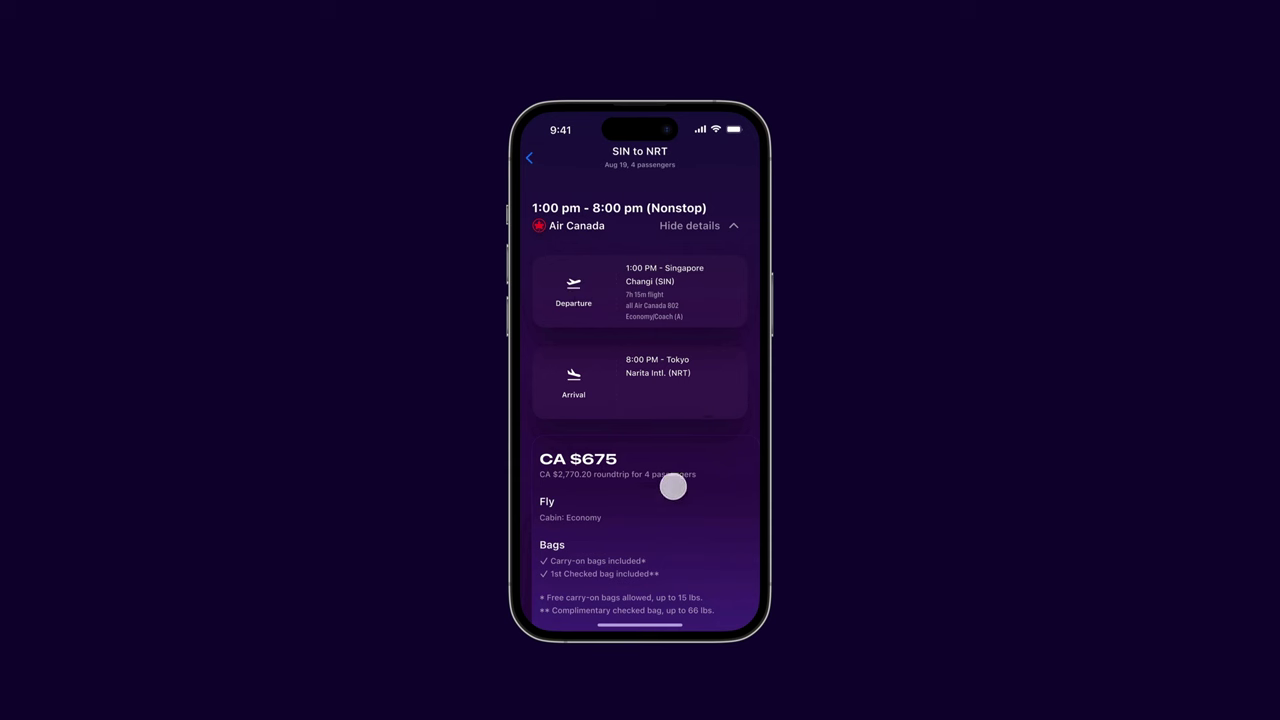
{"action": "left_click", "coordinate": [736, 228]}
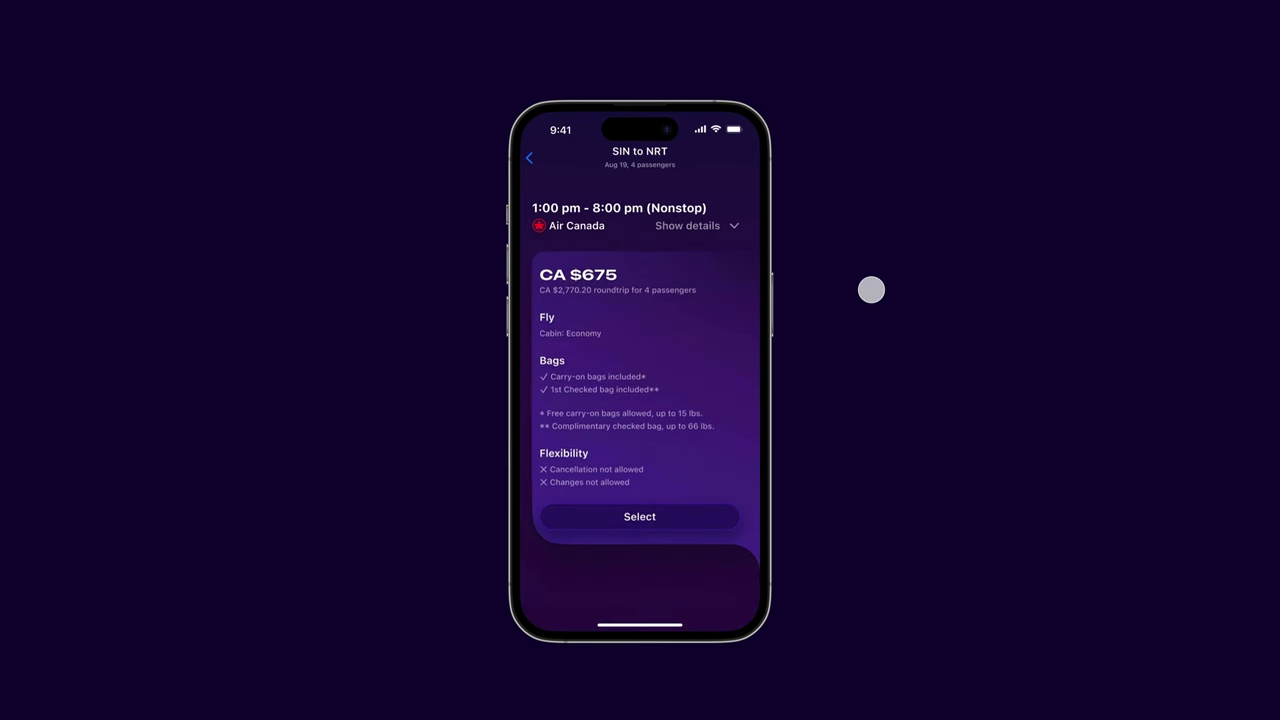
{"action": "left_click", "coordinate": [734, 225]}
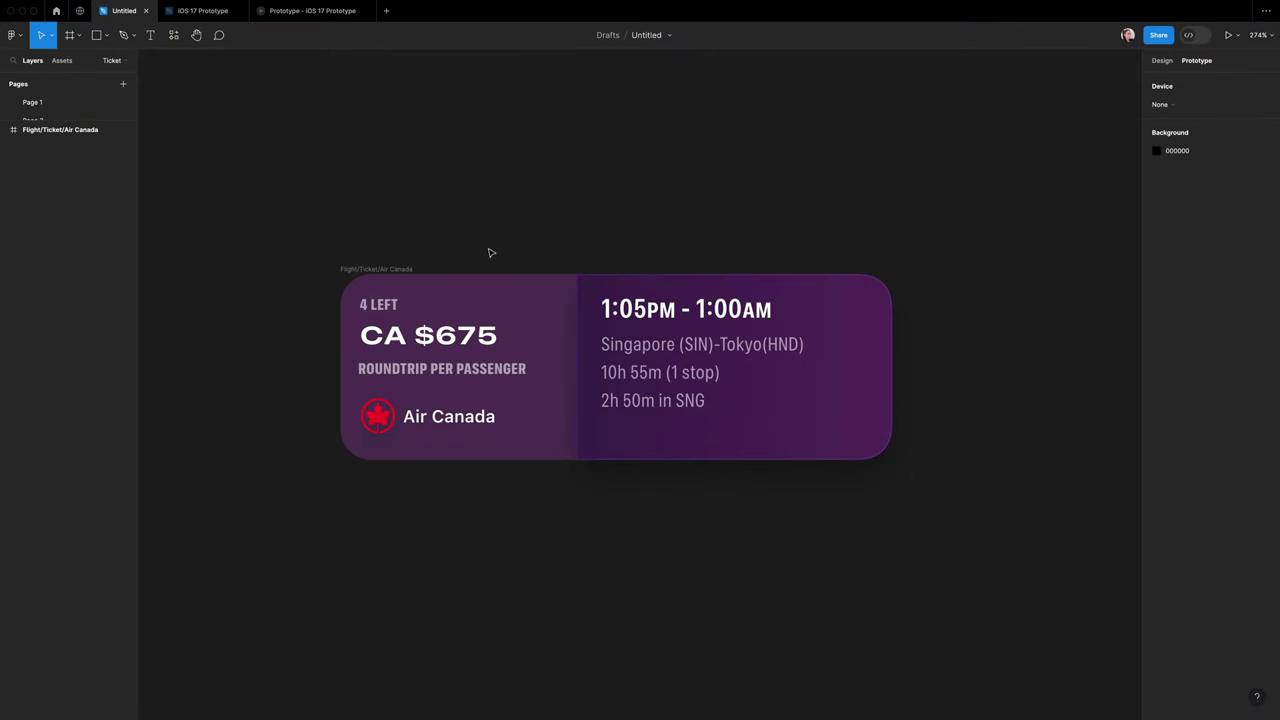
- Turn the Flight/Ticket/Air Canada frame into a component and add a second variant
{"action": "left_click", "coordinate": [395, 271]}
{"action": "left_click", "coordinate": [395, 271]}
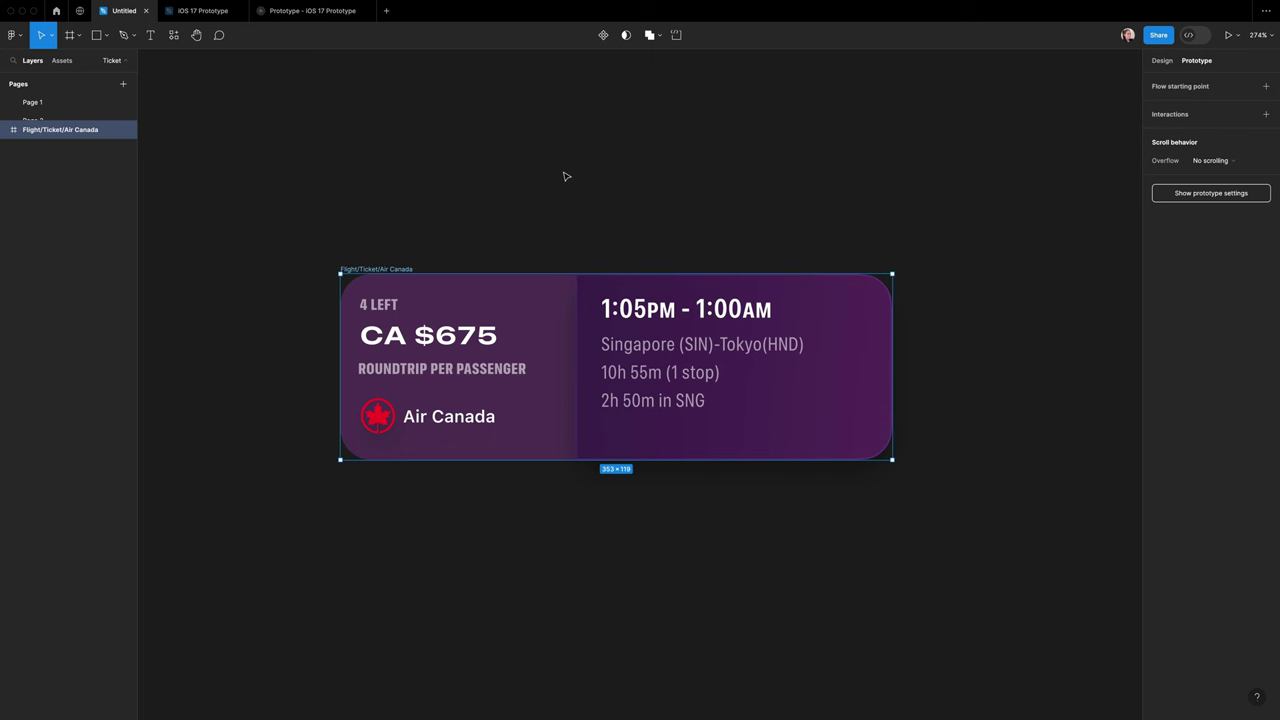
{"action": "left_click", "coordinate": [603, 36]}
{"action": "left_click", "coordinate": [603, 36]}
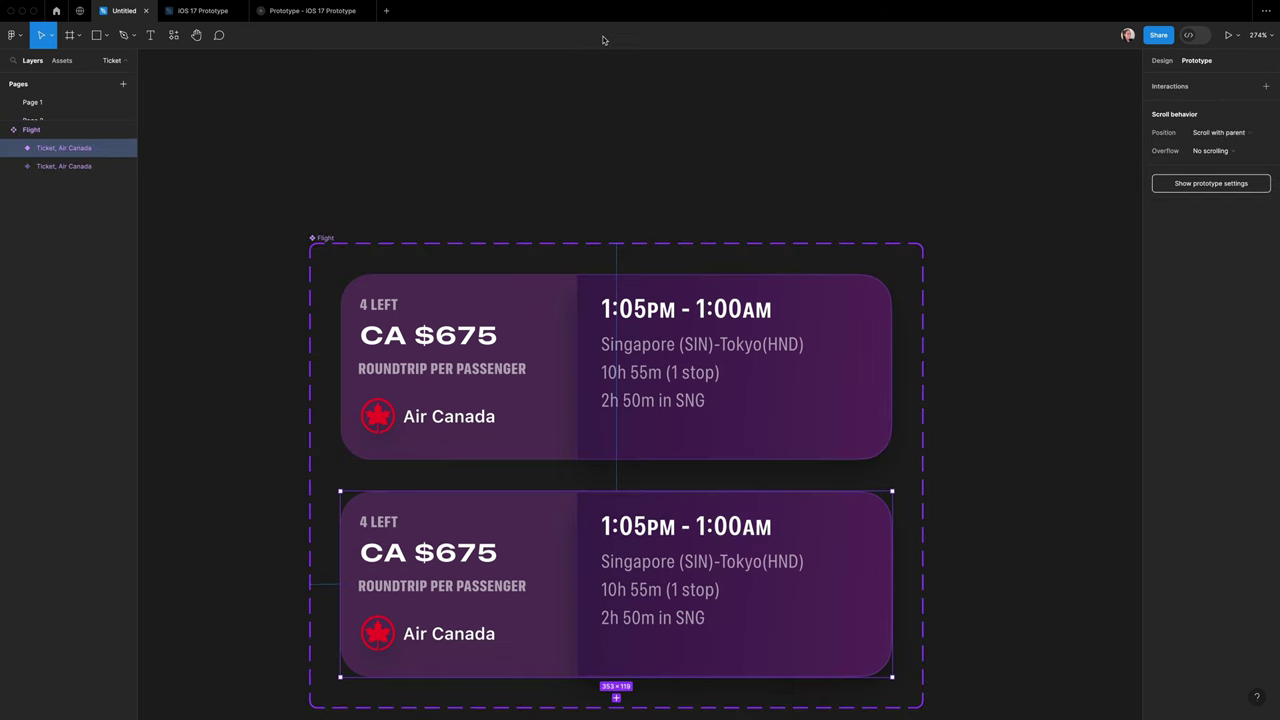
- Flip the Info panel of the second ticket variant horizontally
{"action": "scroll", "coordinate": [618, 150], "scroll_direction": "down", "scroll_amount": 1}
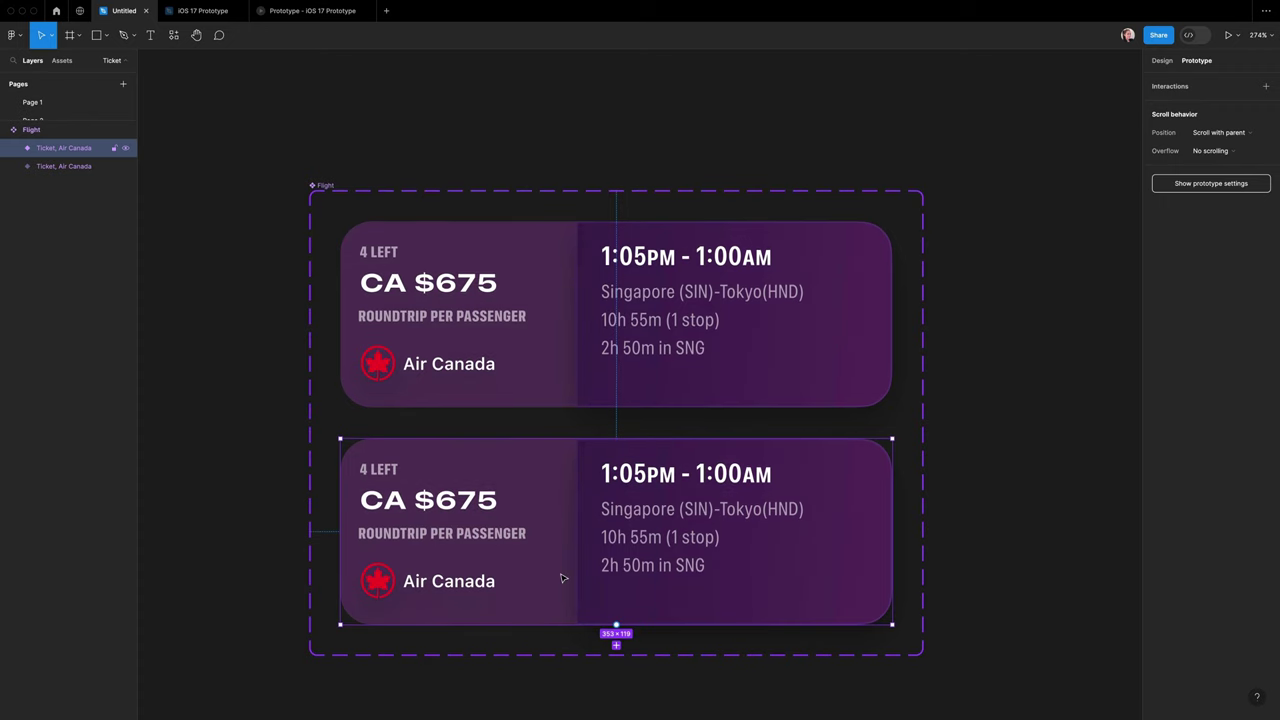
{"action": "double_click", "coordinate": [847, 552]}
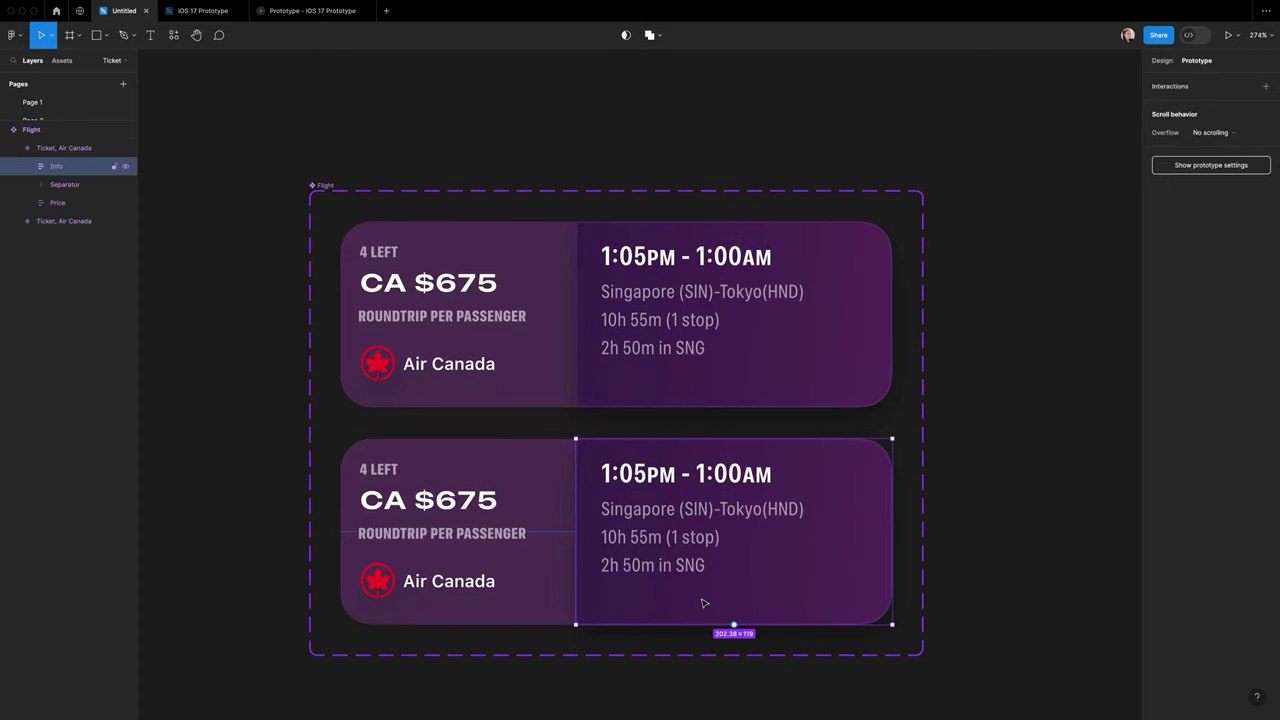
{"action": "right_click", "coordinate": [733, 546]}
{"action": "mouse_move", "coordinate": [766, 626]}
{"action": "left_click", "coordinate": [880, 626]}
{"action": "scroll", "coordinate": [790, 660], "scroll_direction": "down", "scroll_amount": 1}
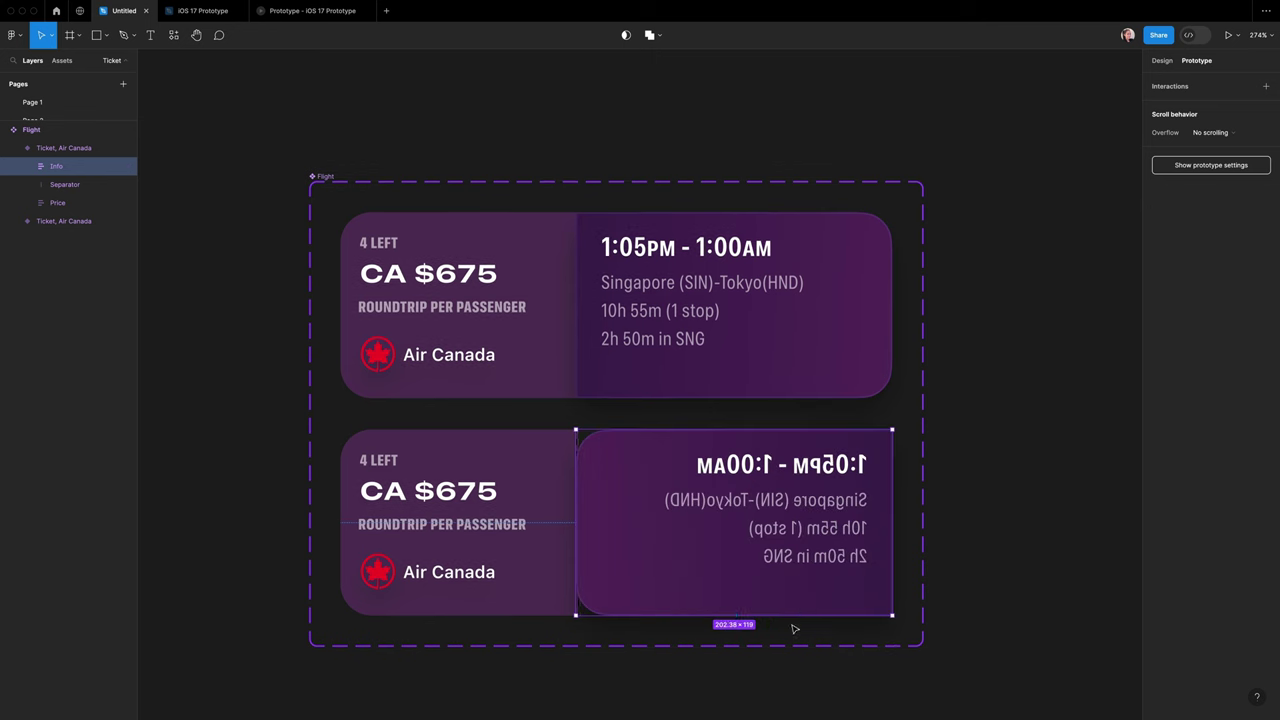
- Move the flipped Info panel left over the Price panel until their right edges line up
{"action": "scroll", "coordinate": [781, 590], "scroll_direction": "down", "scroll_amount": 1}
{"action": "key", "text": "shift+Left"}
{"action": "key", "text": "shift+Left"}
{"action": "key", "text": "shift+Left"}
{"action": "key", "text": "shift+Left"}
{"action": "key", "text": "shift+Left"}
{"action": "key", "text": "shift+Left"}
{"action": "key", "text": "shift+Left"}
{"action": "key", "text": "shift+Left"}
{"action": "key", "text": "shift+Left"}
{"action": "key", "text": "shift+Left"}
{"action": "key", "text": "shift+Left"}
{"action": "key", "text": "shift+Left"}
{"action": "key", "text": "shift+Left"}
{"action": "key", "text": "shift+Left"}
{"action": "key", "text": "shift+Left"}
{"action": "key", "text": "shift+Left"}
{"action": "key", "text": "shift+Left"}
{"action": "key", "text": "Left"}
{"action": "key", "text": "Left"}
{"action": "key", "text": "Left"}
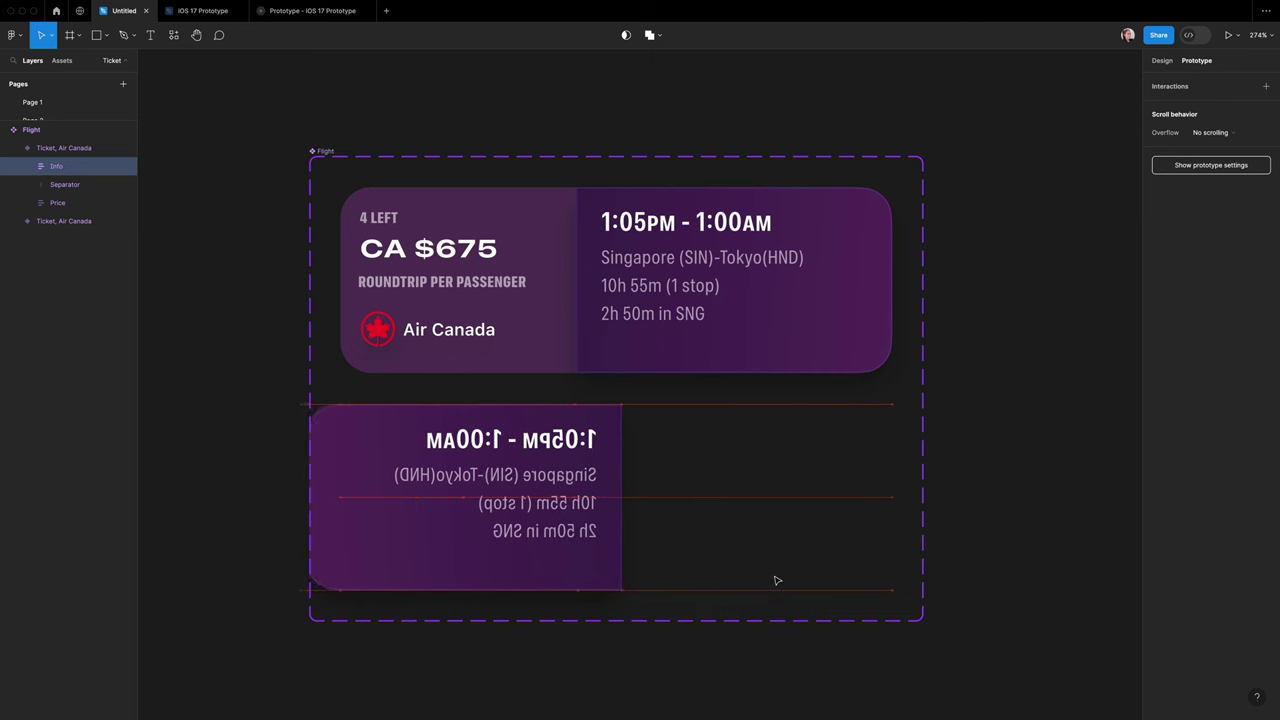
{"action": "key", "text": "Left"}
{"action": "key", "text": "Left"}
{"action": "key", "text": "Left"}
{"action": "key", "text": "Left"}
{"action": "key", "text": "Left"}
{"action": "key", "text": "Left"}
{"action": "key", "text": "Left"}
{"action": "key", "text": "Left"}
{"action": "key", "text": "Left"}
{"action": "key", "text": "Left"}
{"action": "key", "text": "Left"}
{"action": "key", "text": "Left"}
{"action": "key", "text": "Left"}
{"action": "key", "text": "Left"}
{"action": "key", "text": "Left"}
{"action": "key", "text": "Left"}
{"action": "key", "text": "Left"}
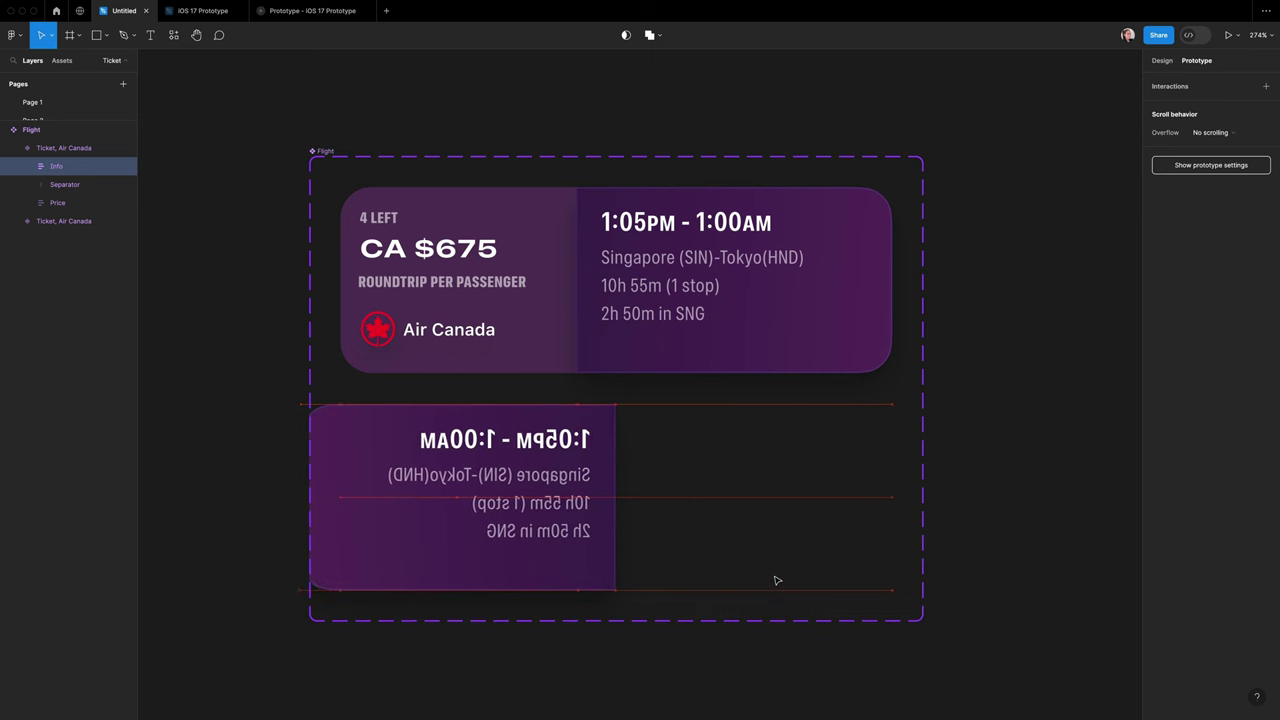
{"action": "key", "text": "Right"}
{"action": "key", "text": "Right"}
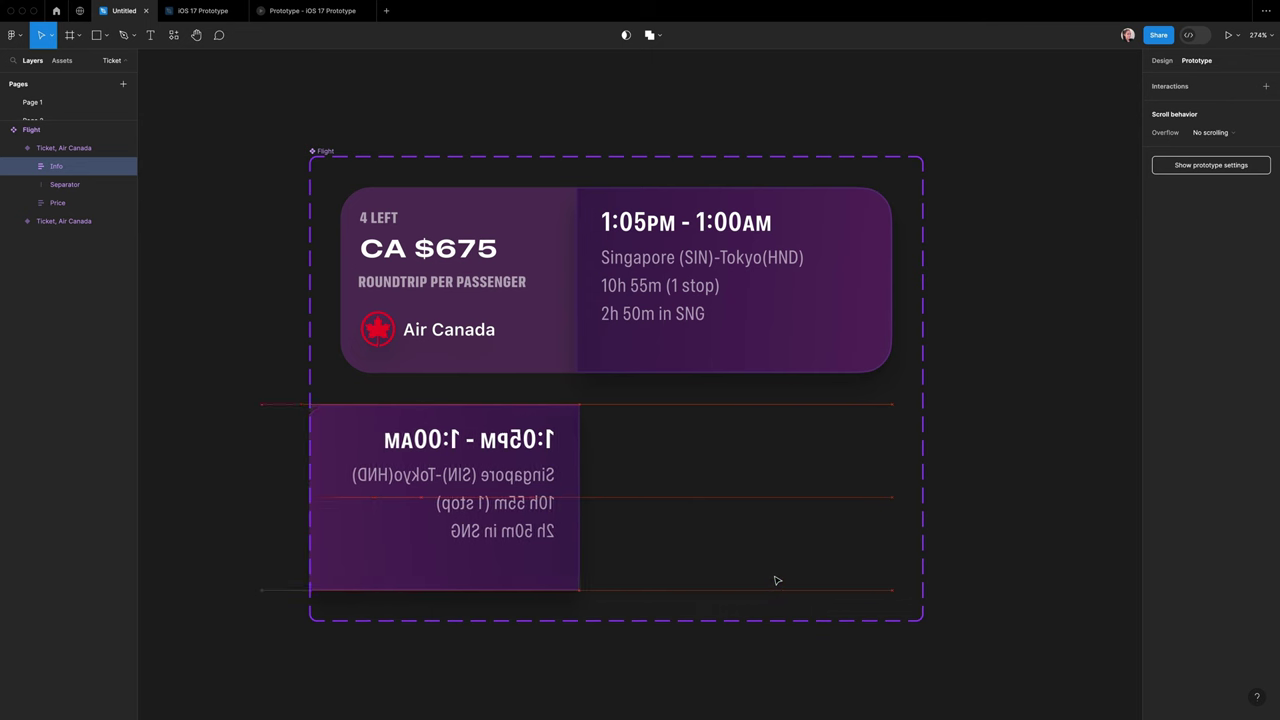
- Hide the flight time and route text layers inside the flipped Info panel
{"action": "double_click", "coordinate": [492, 497]}
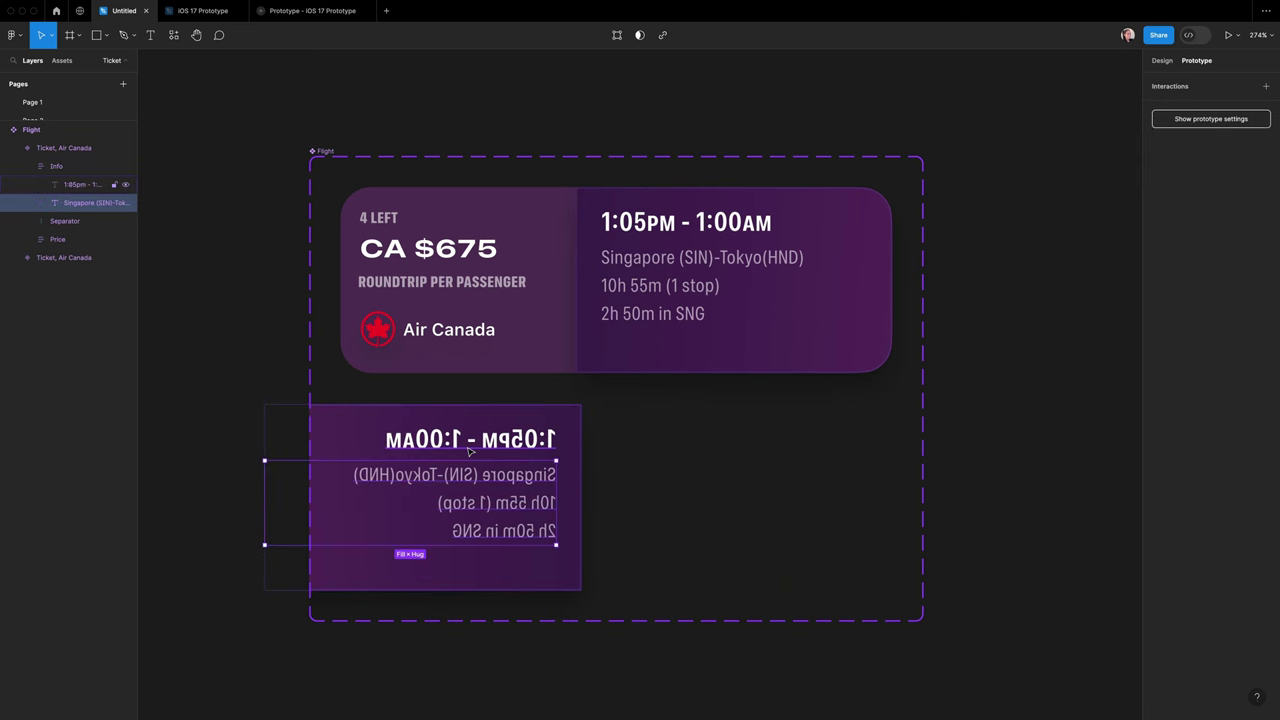
{"action": "left_click", "coordinate": [125, 203]}
{"action": "left_click", "coordinate": [125, 186]}
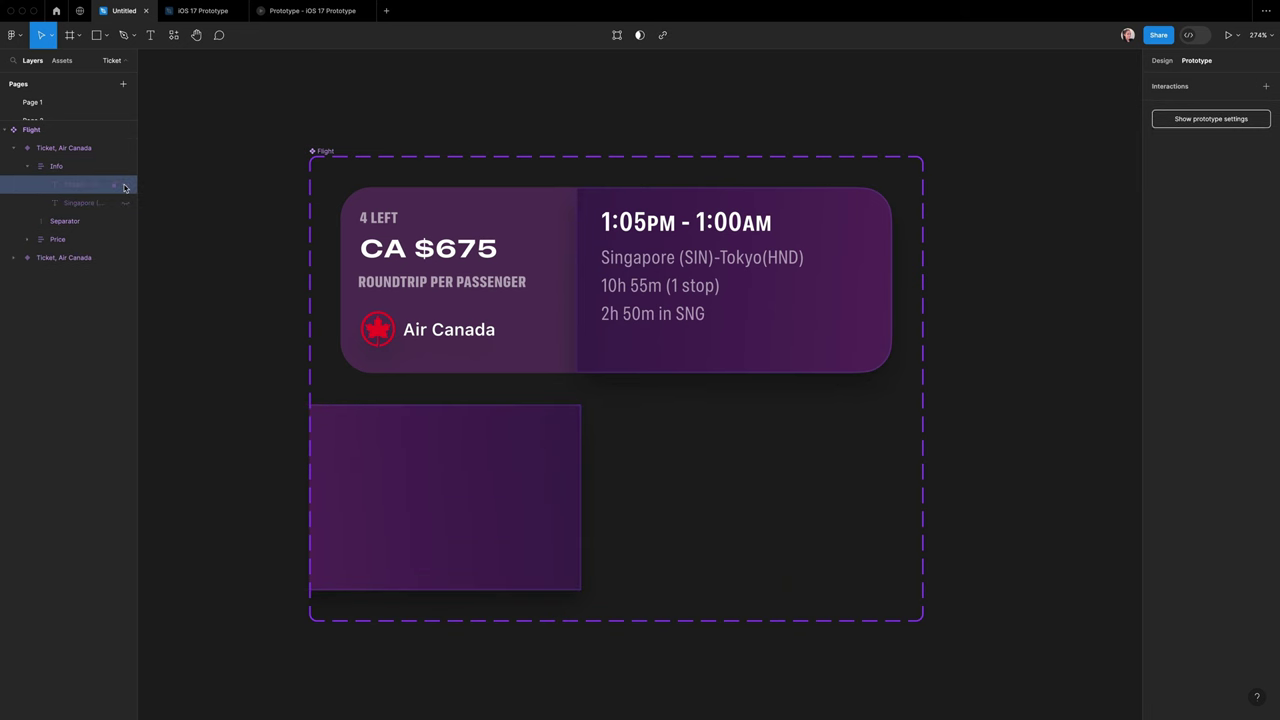
- Shift the Info, Separator and Price layers of the second variant together about 90 px right, towards the middle of the ticket area
{"action": "left_click", "coordinate": [28, 166]}
{"action": "left_click", "coordinate": [69, 169]}
{"action": "left_click", "coordinate": [64, 205], "text": "shift"}
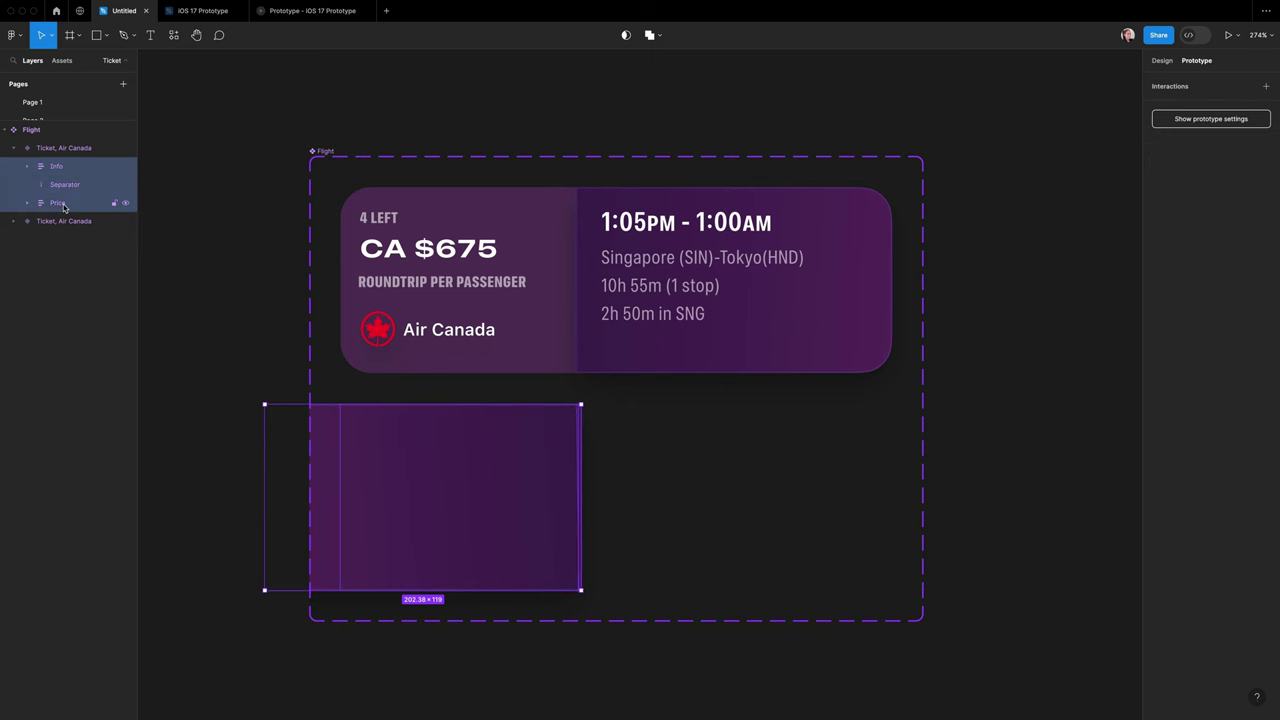
{"action": "key", "text": "shift+Right"}
{"action": "key", "text": "shift+Right"}
{"action": "key", "text": "shift+Right"}
{"action": "key", "text": "shift+Right"}
{"action": "key", "text": "shift+Right"}
{"action": "key", "text": "shift+Right"}
{"action": "key", "text": "shift+Right"}
{"action": "key", "text": "shift+Right"}
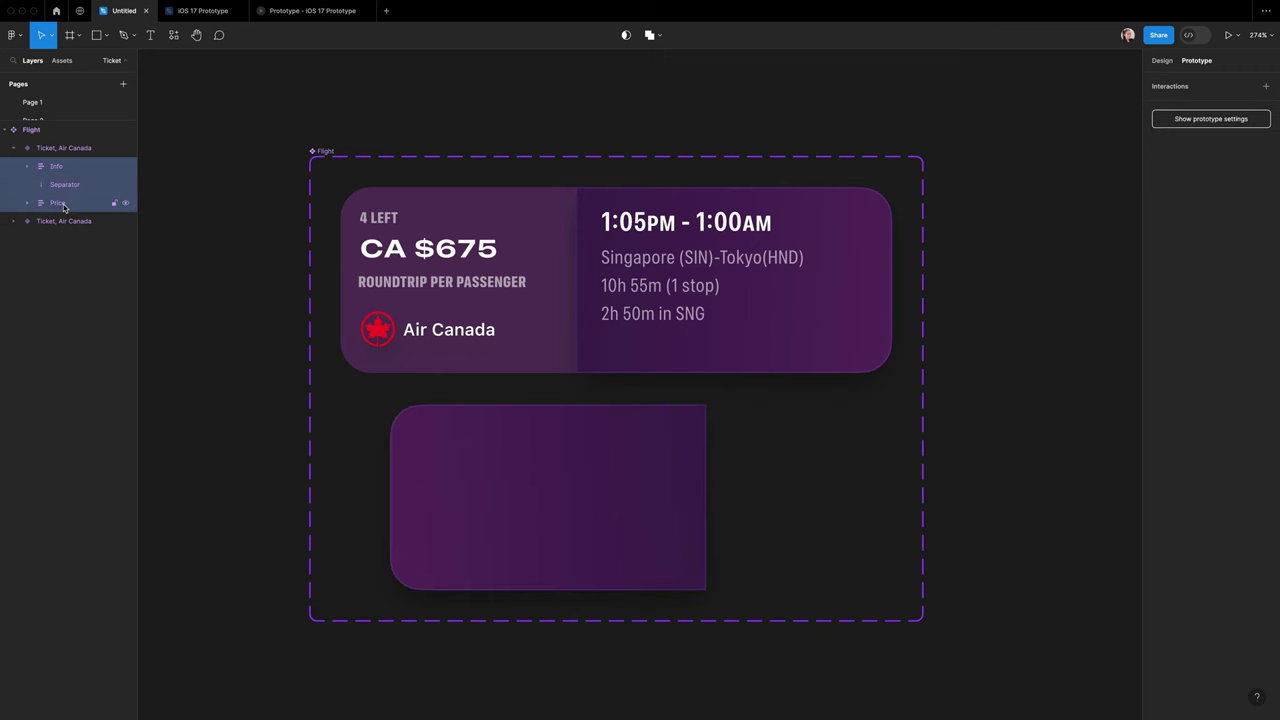
- Link the first Flight variant to the folded variant with an On click Change to interaction, Smart animate, Slow, 600 ms
{"action": "left_click", "coordinate": [633, 96]}
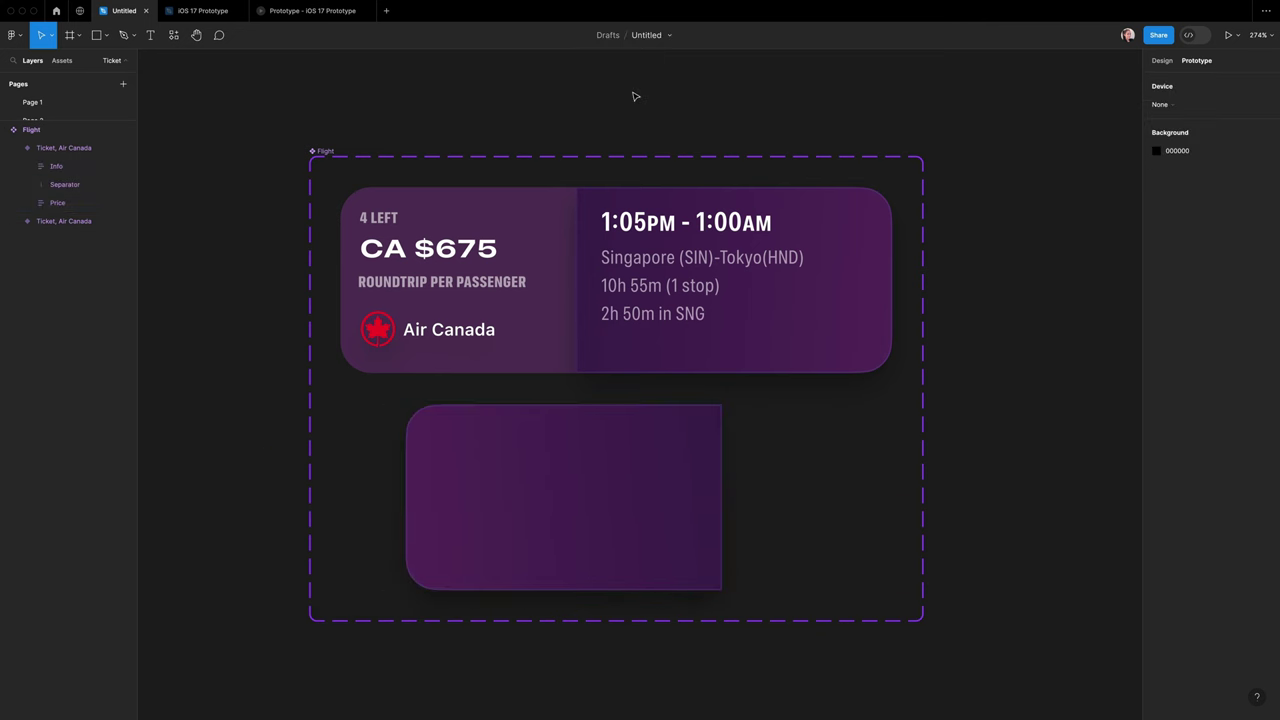
{"action": "left_click", "coordinate": [680, 252]}
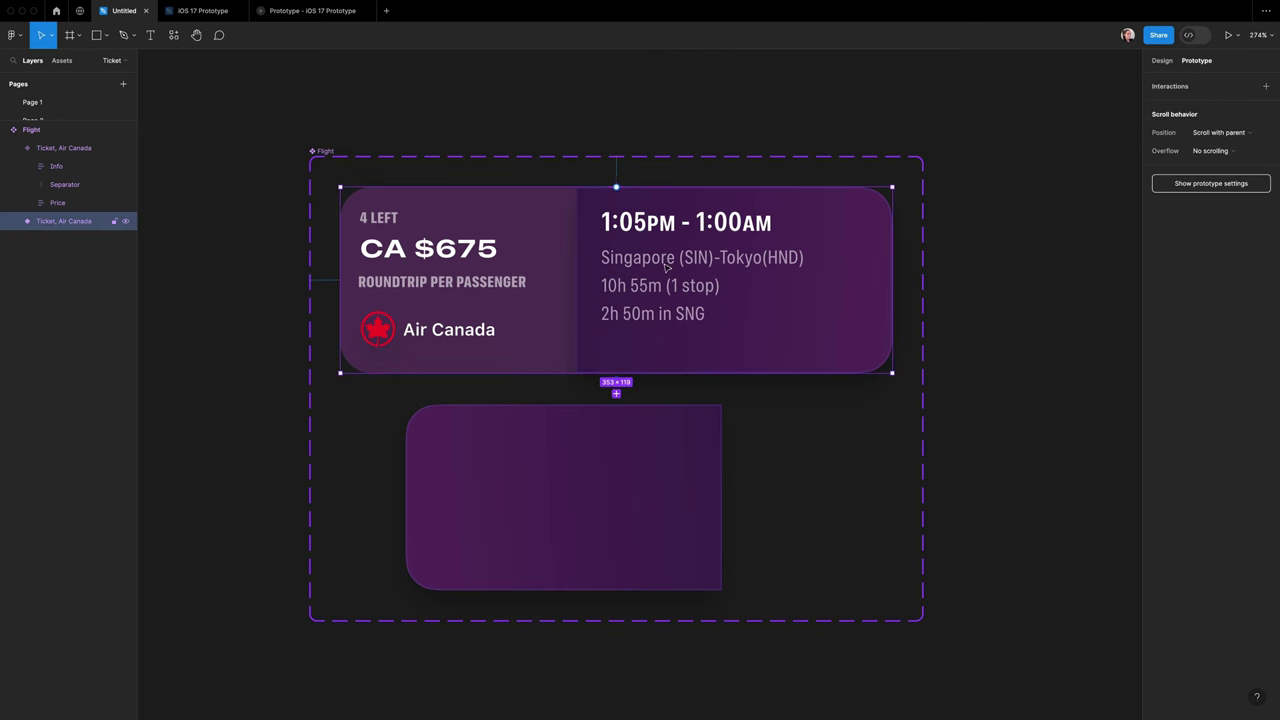
{"action": "left_click_drag", "start_coordinate": [616, 374], "coordinate": [601, 447]}
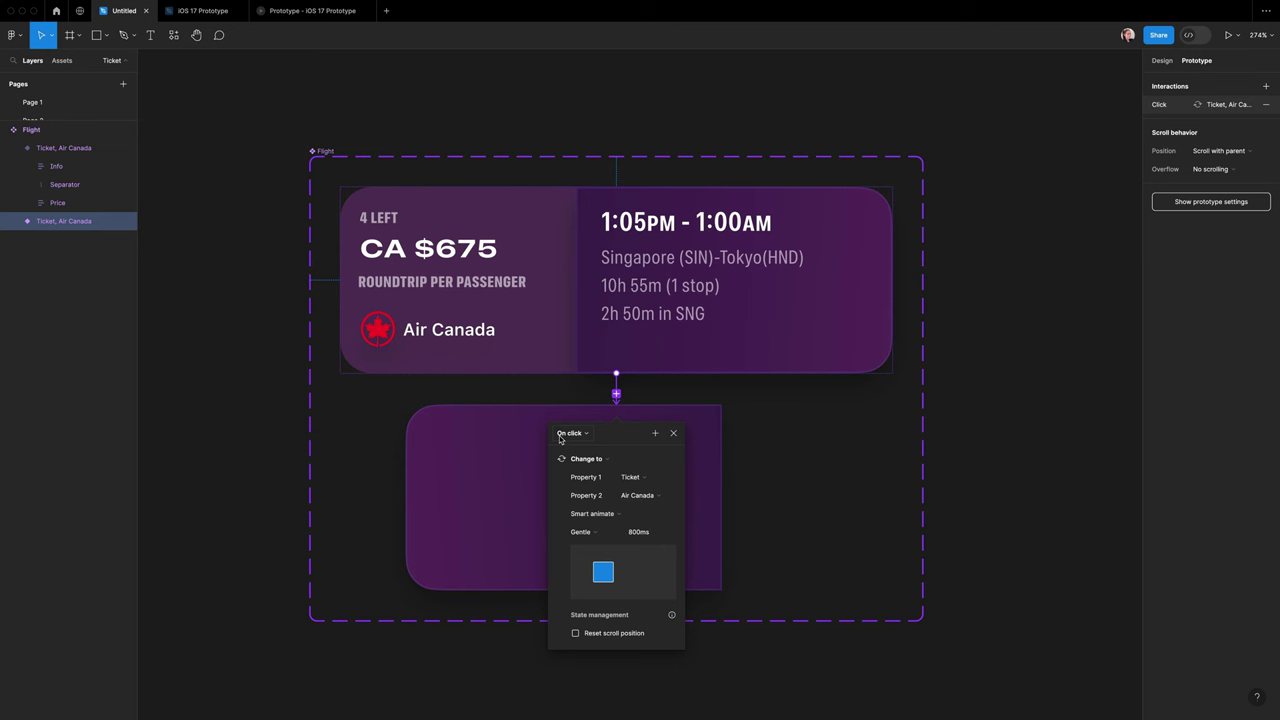
{"action": "left_click", "coordinate": [582, 531]}
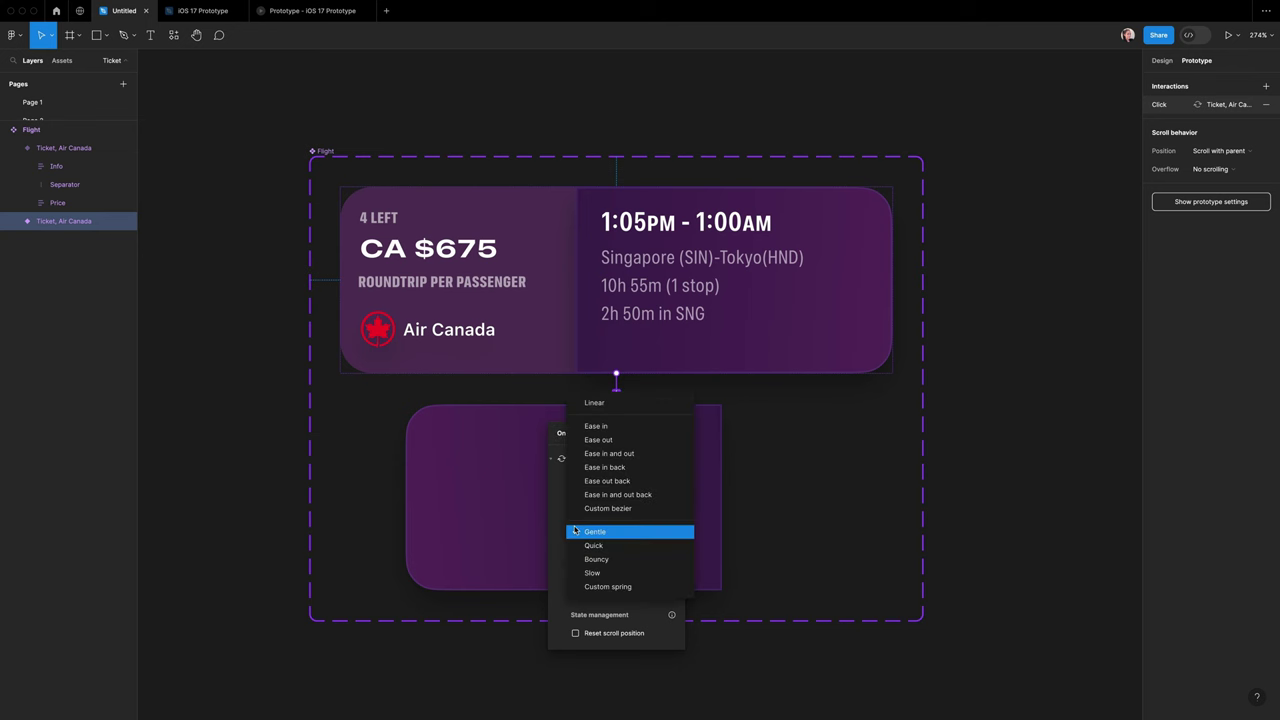
{"action": "left_click", "coordinate": [603, 573]}
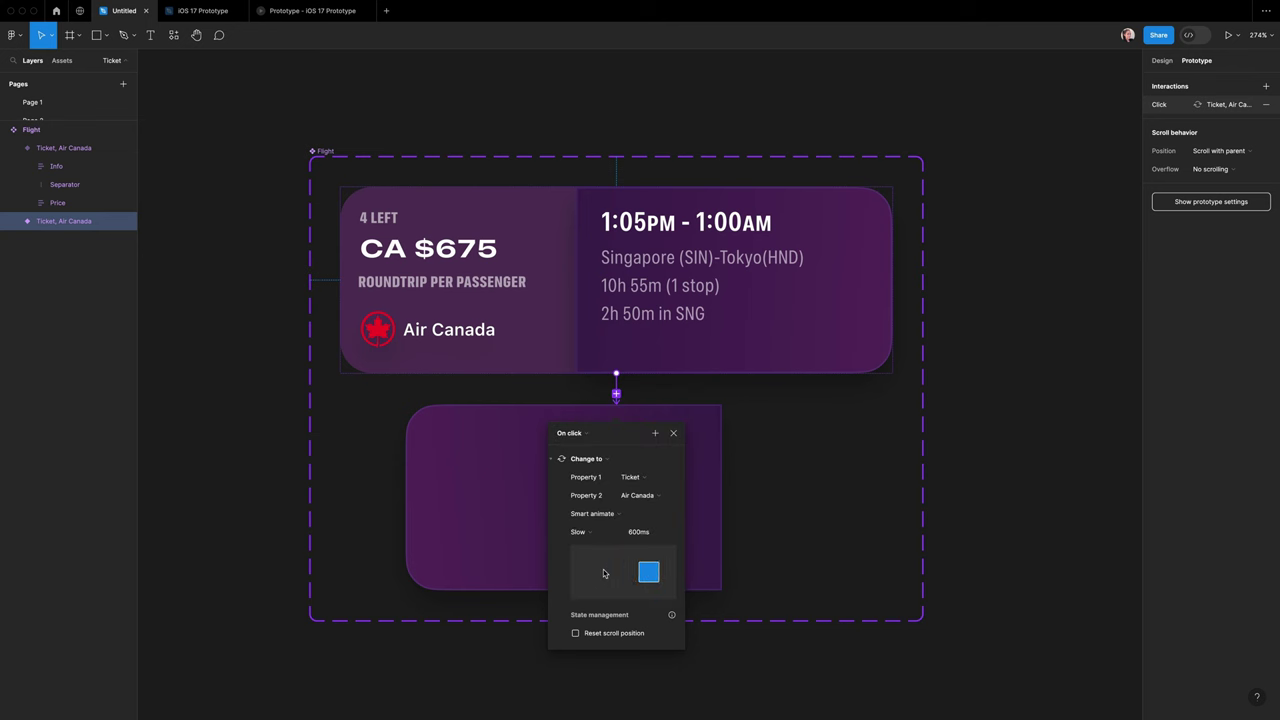
{"action": "left_click", "coordinate": [232, 356]}
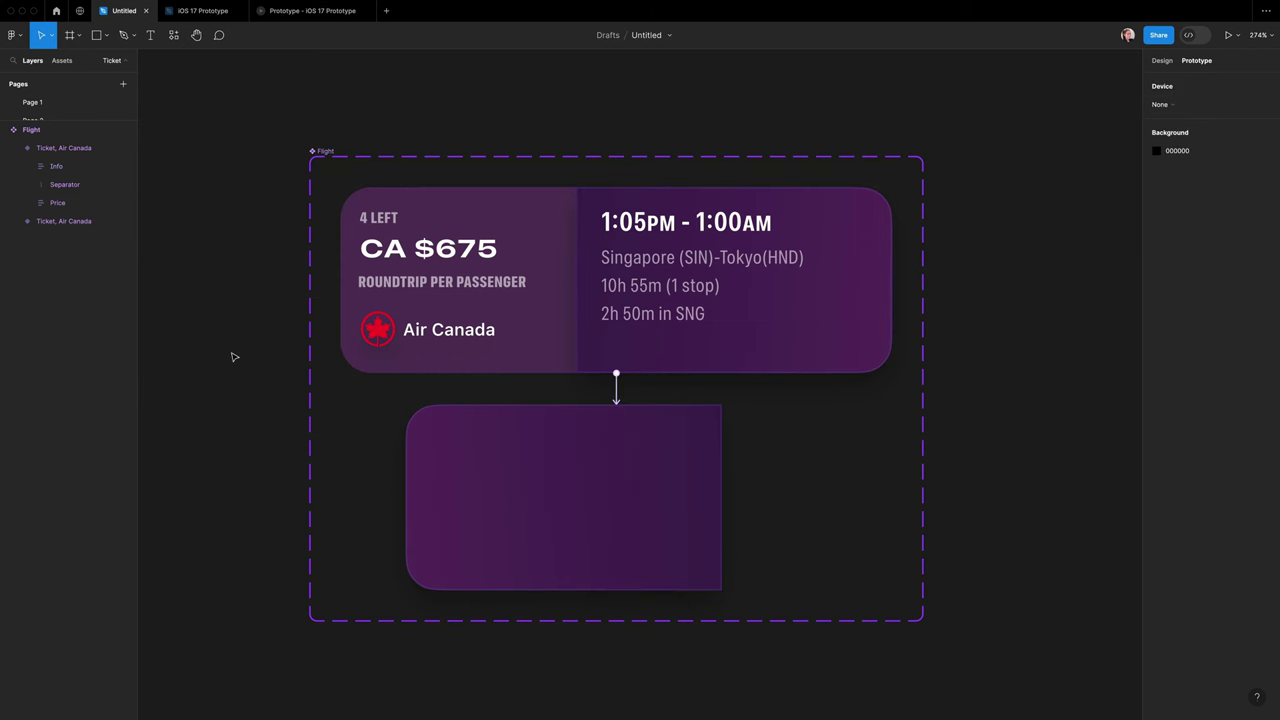
- Place an instance of the Flight component beside the component set and make it a flow starting point
{"action": "scroll", "coordinate": [232, 356], "scroll_direction": "down", "scroll_amount": 5}
{"action": "left_click_drag", "start_coordinate": [330, 323], "coordinate": [745, 305]}
{"action": "left_click", "coordinate": [1267, 87]}
- Preview Flow 1 in a resized preview window and test the ticket's folding animation, restarting it once
{"action": "left_click", "coordinate": [671, 281]}
{"action": "left_click_drag", "start_coordinate": [286, 68], "coordinate": [512, 111]}
{"action": "left_click_drag", "start_coordinate": [612, 189], "coordinate": [663, 248]}
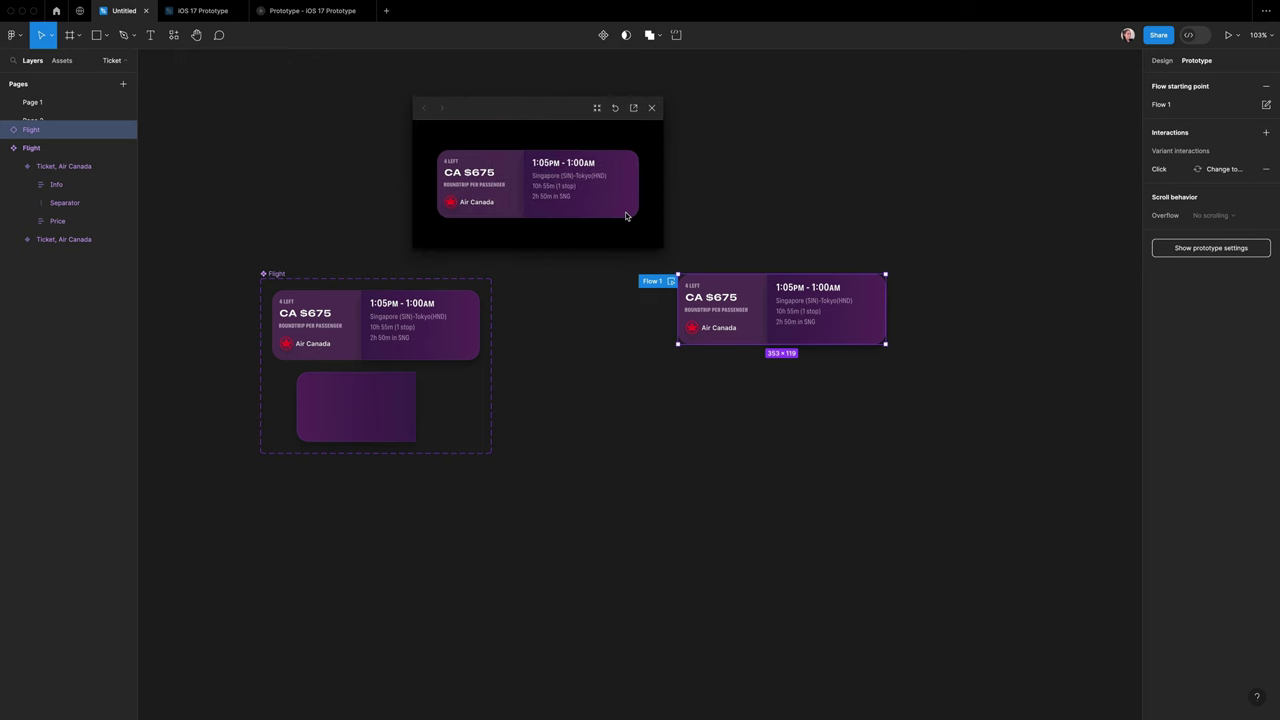
{"action": "left_click", "coordinate": [626, 216]}
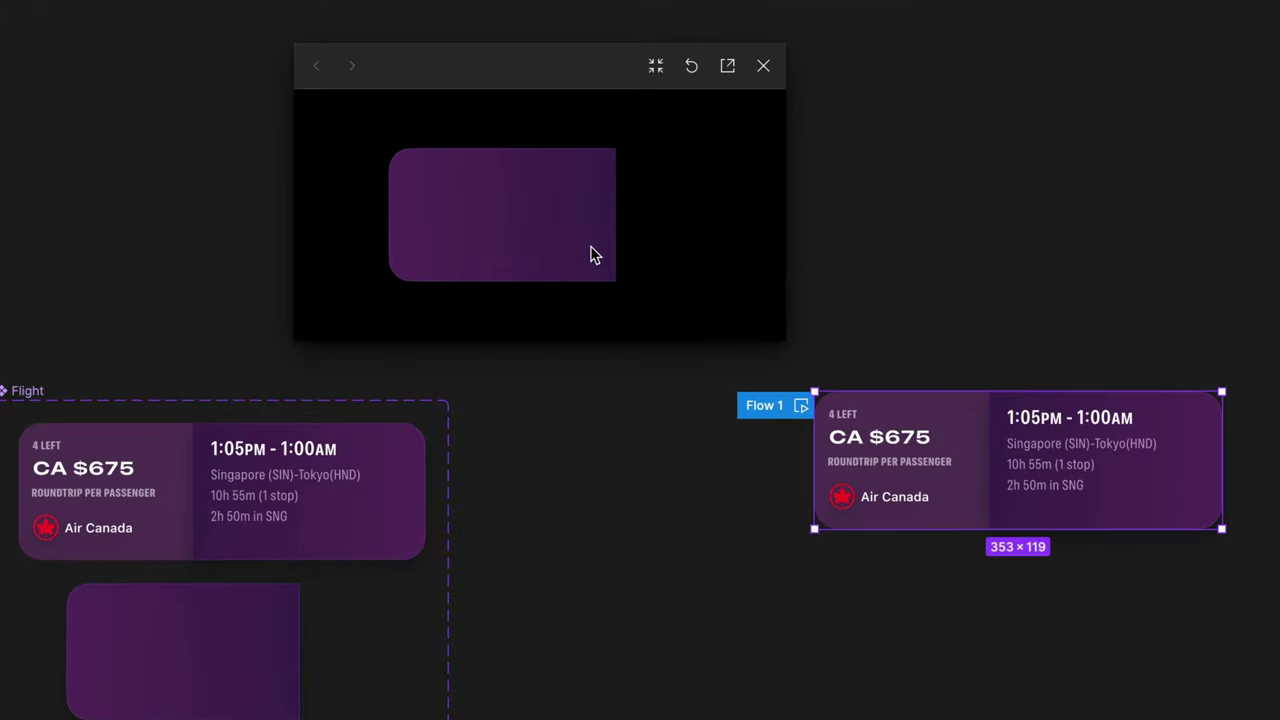
{"action": "left_click", "coordinate": [690, 68]}
{"action": "left_click", "coordinate": [662, 240]}
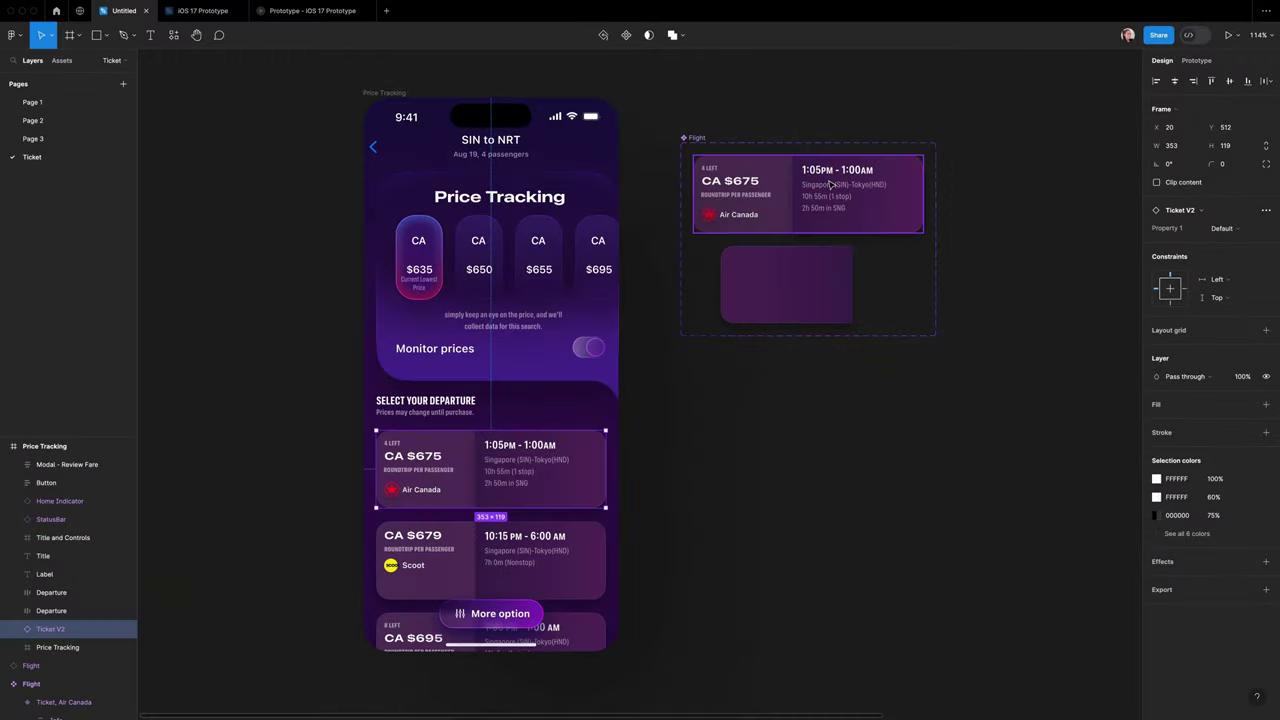
- Replace the Air Canada ticket on the Price Tracking screen with a copy of the unfolded Flight variant
{"action": "left_click", "coordinate": [830, 183]}
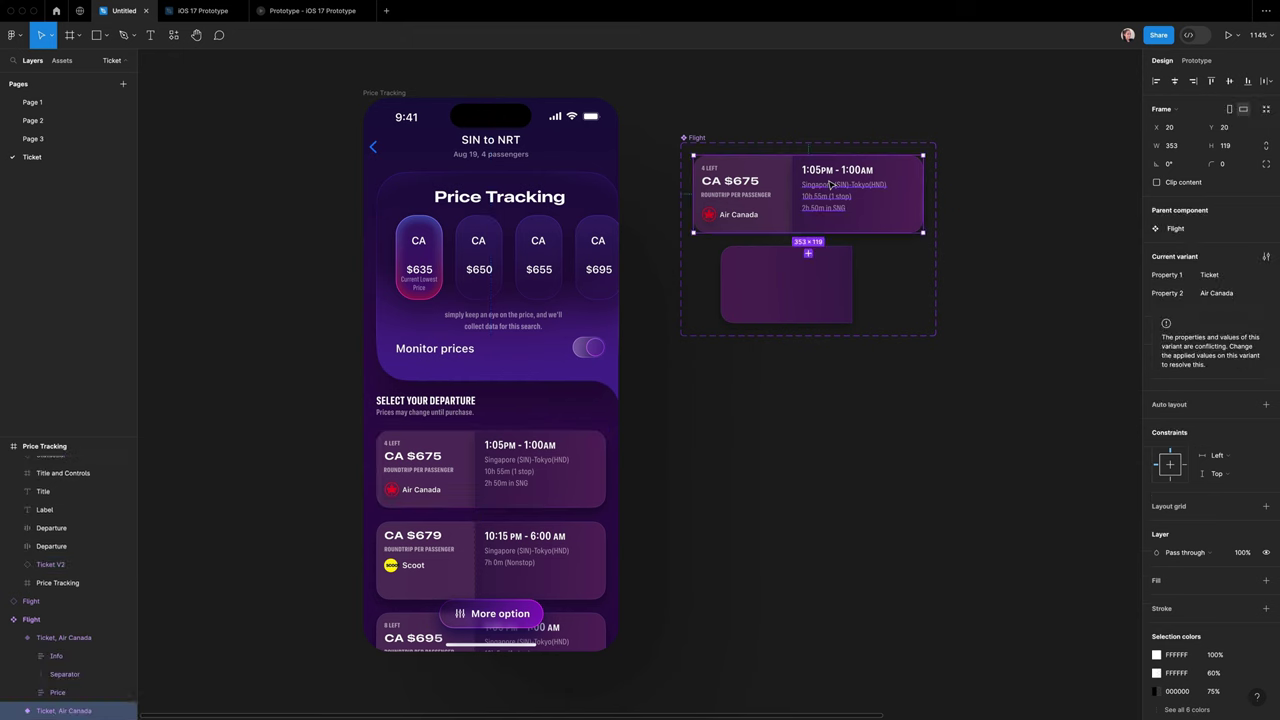
{"action": "right_click", "coordinate": [497, 466]}
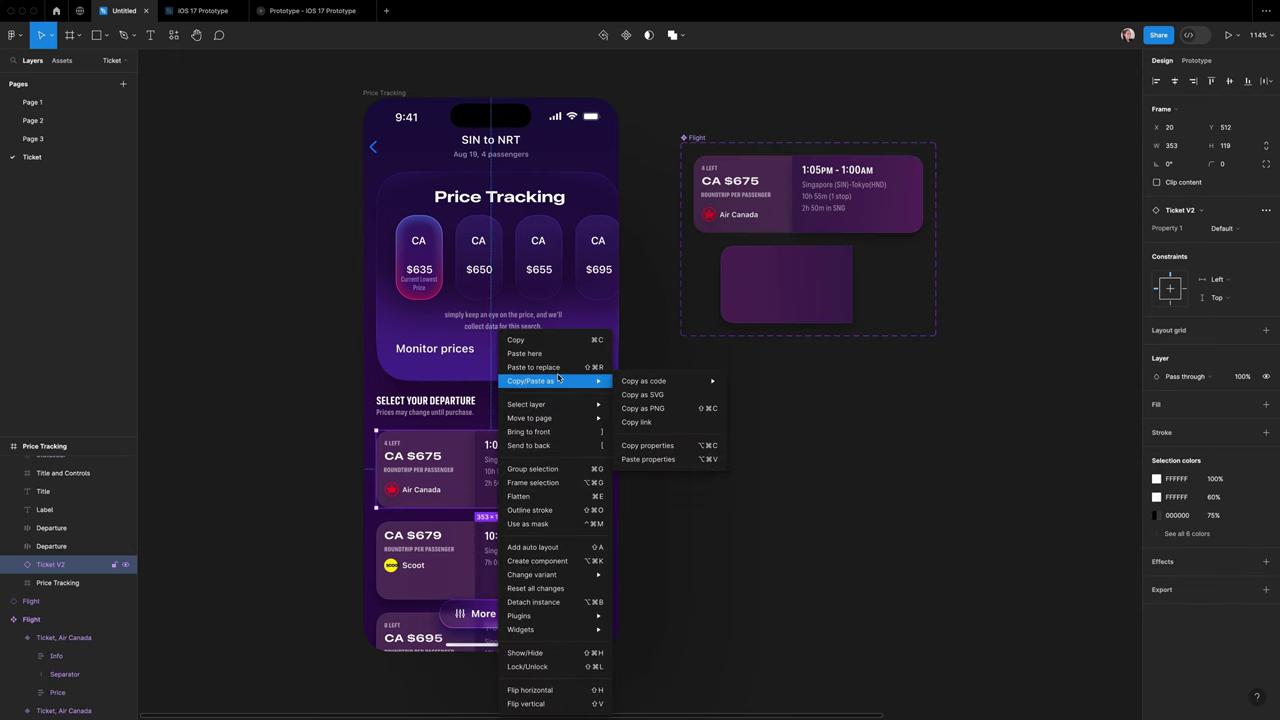
{"action": "left_click", "coordinate": [559, 368]}
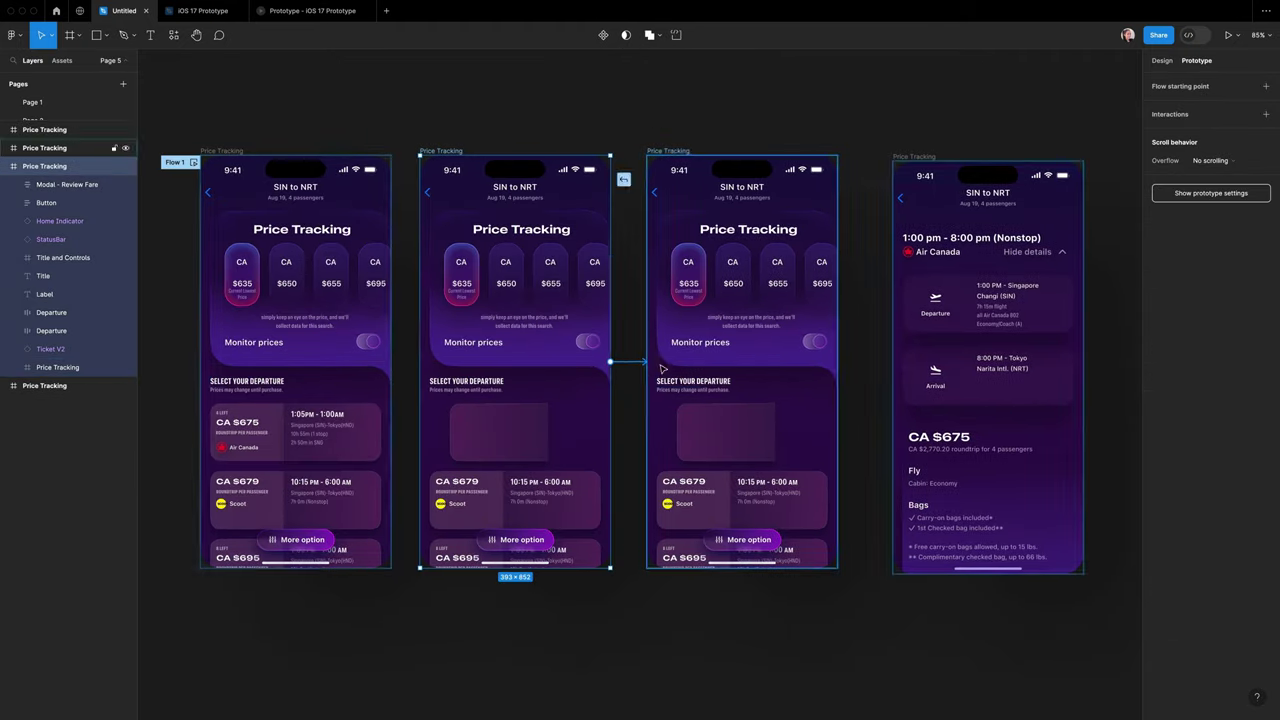
- Set the title, label and two Departure layers of the third Price Tracking screen to 0% opacity
{"action": "left_click", "coordinate": [640, 362]}
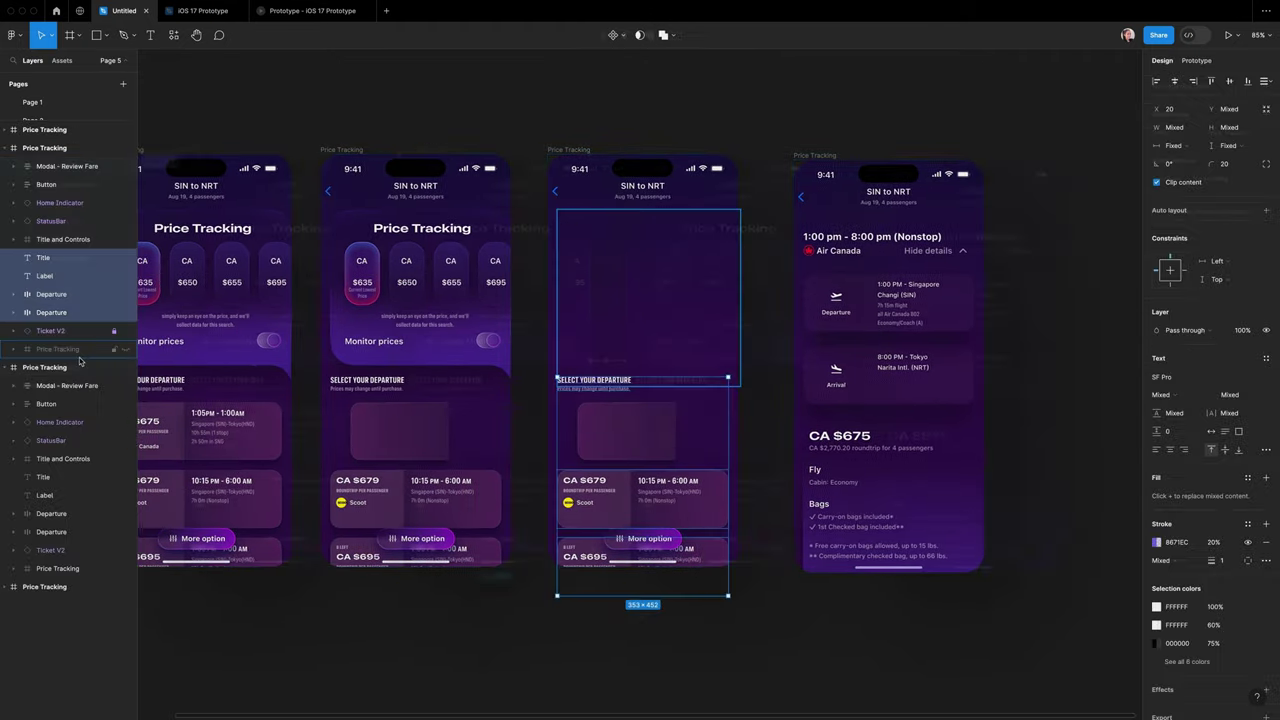
{"action": "key", "text": "0"}
{"action": "key", "text": "0"}
{"action": "left_click", "coordinate": [643, 111]}
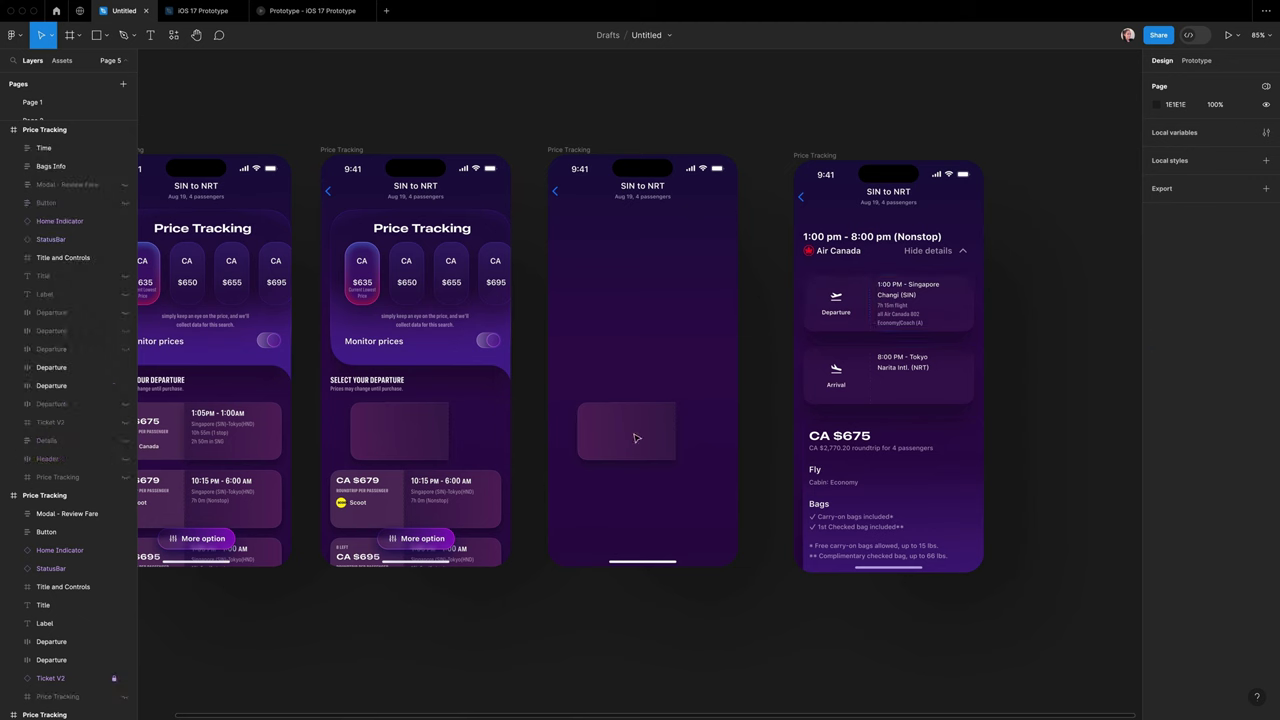
- Unlock and detach the folded ticket on the third Price Tracking screen, and replace it with the copied Departure card
{"action": "left_click", "coordinate": [114, 678]}
{"action": "left_click", "coordinate": [632, 430]}
{"action": "key", "text": "super+alt+b"}
{"action": "right_click", "coordinate": [630, 430]}
{"action": "left_click", "coordinate": [662, 381]}
- Move the pasted Departure card up the third Price Tracking screen to Y 252
{"action": "key", "text": "shift+Up"}
{"action": "key", "text": "shift+Up"}
{"action": "key", "text": "shift+Up"}
{"action": "key", "text": "shift+Up"}
{"action": "key", "text": "shift+Up"}
{"action": "key", "text": "shift+Up"}
{"action": "key", "text": "shift+Up"}
{"action": "key", "text": "shift+Up"}
{"action": "key", "text": "shift+Up"}
{"action": "key", "text": "shift+Up"}
{"action": "key", "text": "shift+Up"}
{"action": "key", "text": "shift+Up"}
{"action": "key", "text": "shift+Up"}
{"action": "key", "text": "shift+Up"}
{"action": "key", "text": "shift+Up"}
{"action": "key", "text": "shift+Up"}
{"action": "key", "text": "shift+Up"}
{"action": "key", "text": "shift+Up"}
{"action": "key", "text": "shift+Up"}
{"action": "key", "text": "shift+Up"}
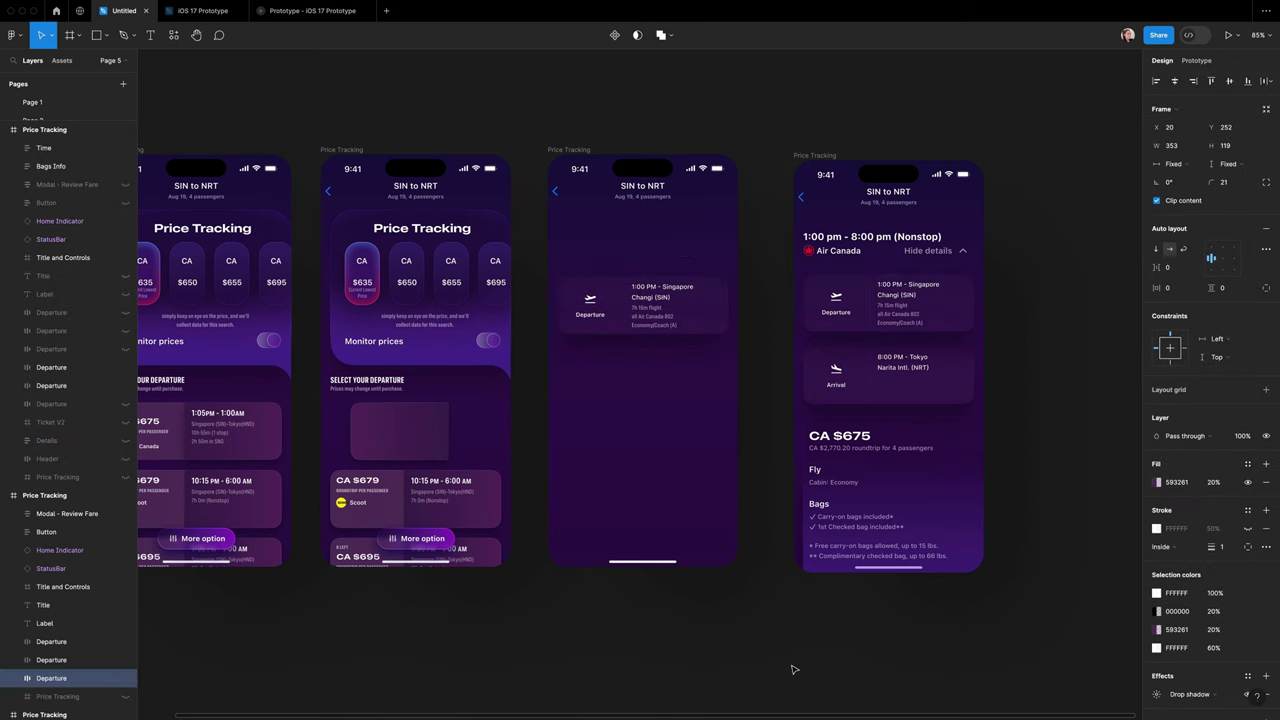
- Copy the Arrival card and the Bags Info block from the fourth Price Tracking screen into the third
{"action": "left_click", "coordinate": [888, 376]}
{"action": "right_click", "coordinate": [571, 371]}
{"action": "left_click", "coordinate": [596, 367]}
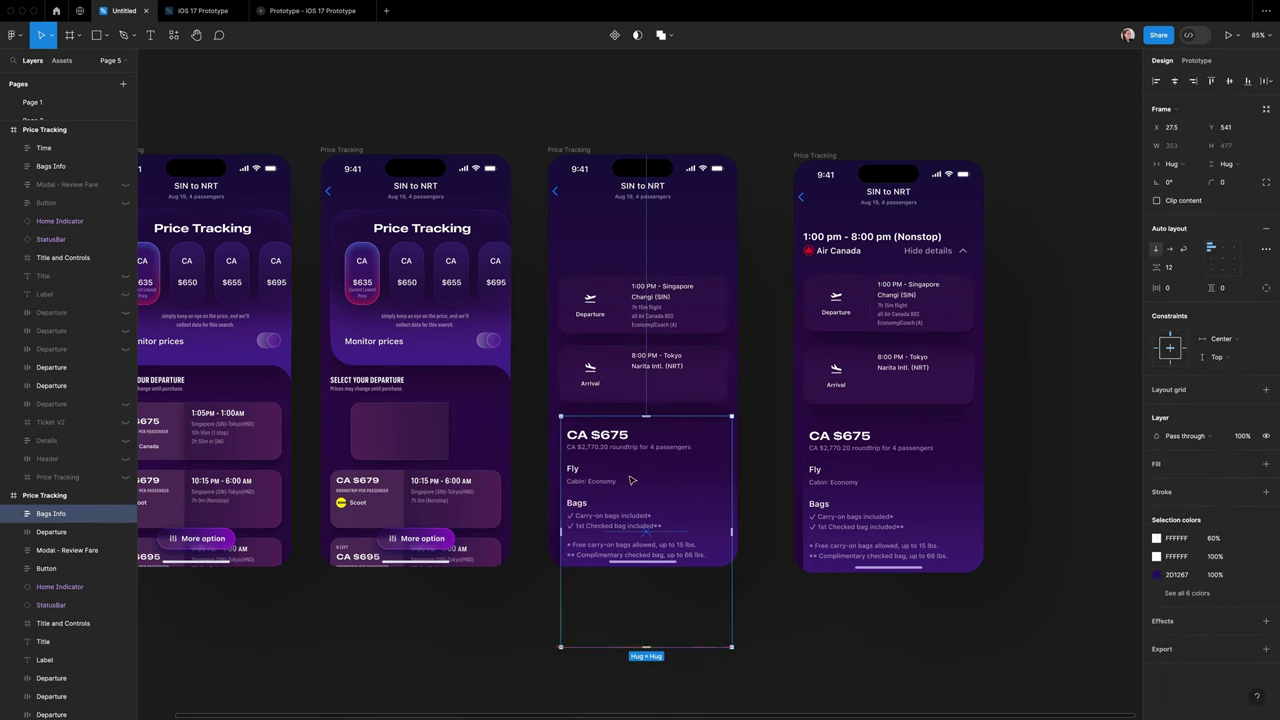
{"action": "left_click", "coordinate": [600, 129]}
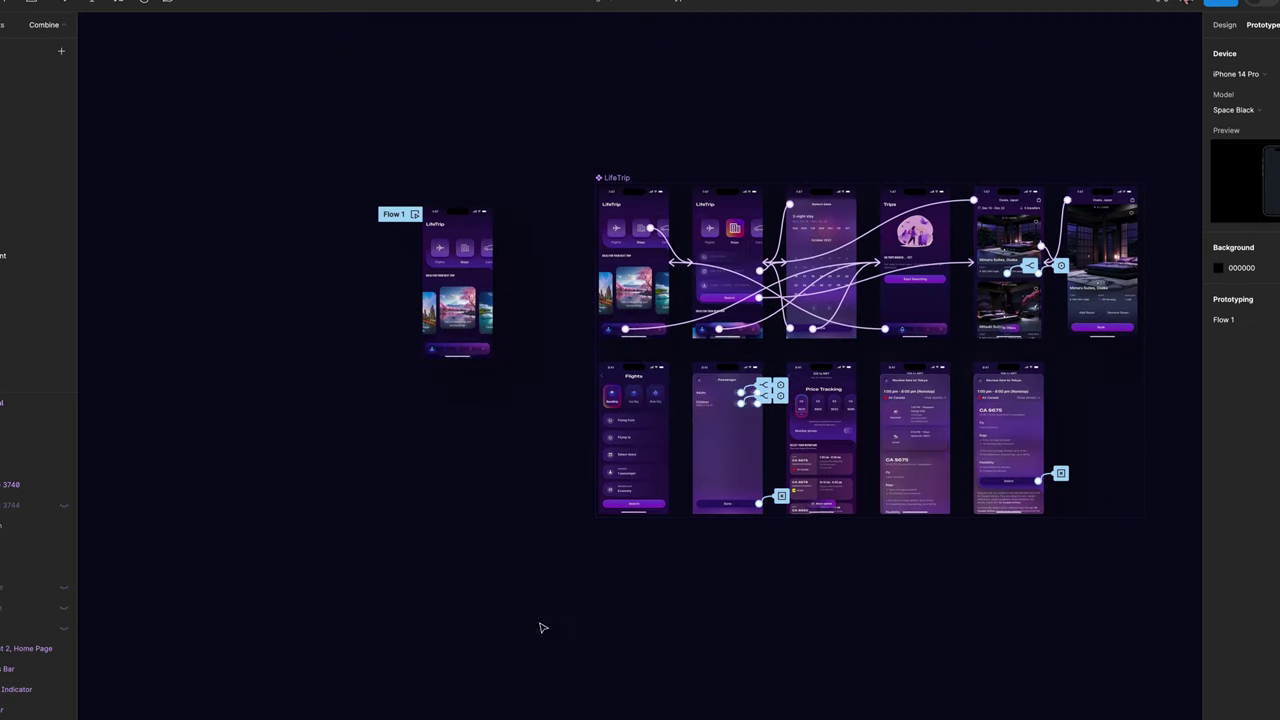
- Preview Flow 1 from the LifeTrip home screen instance on the Combine page and open it full size
{"action": "left_click", "coordinate": [463, 247]}
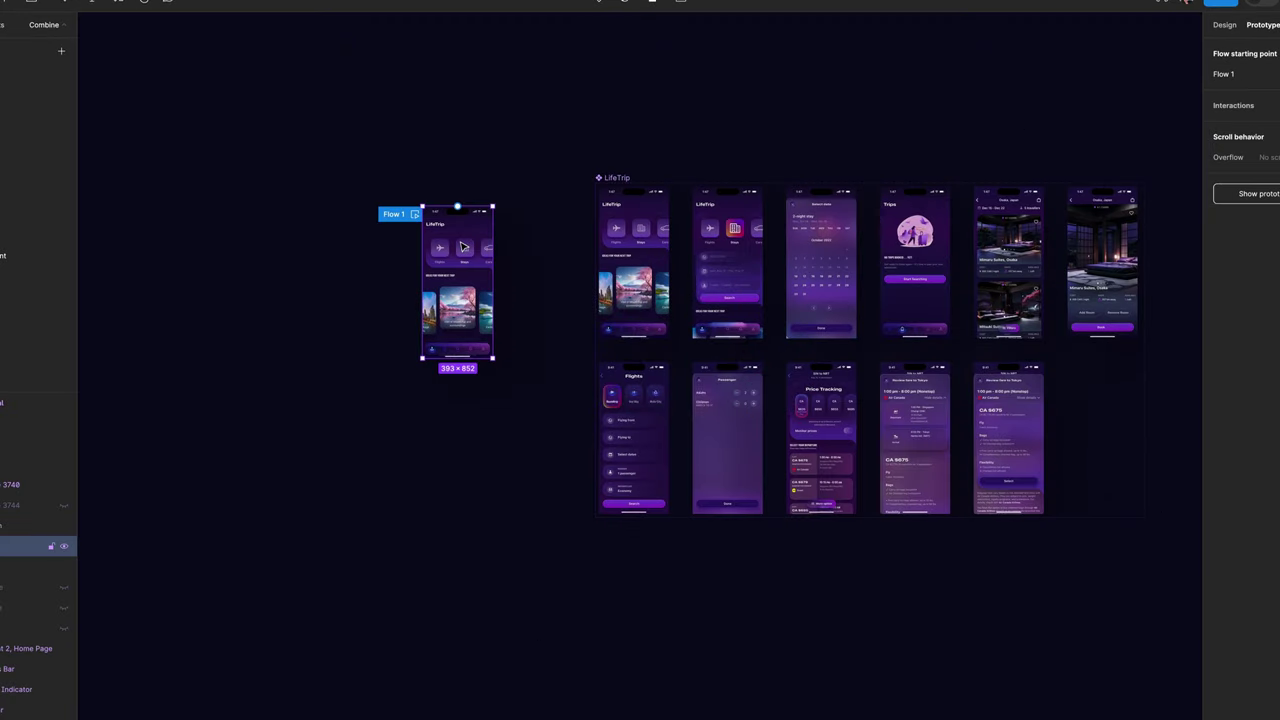
{"action": "left_click", "coordinate": [414, 215]}
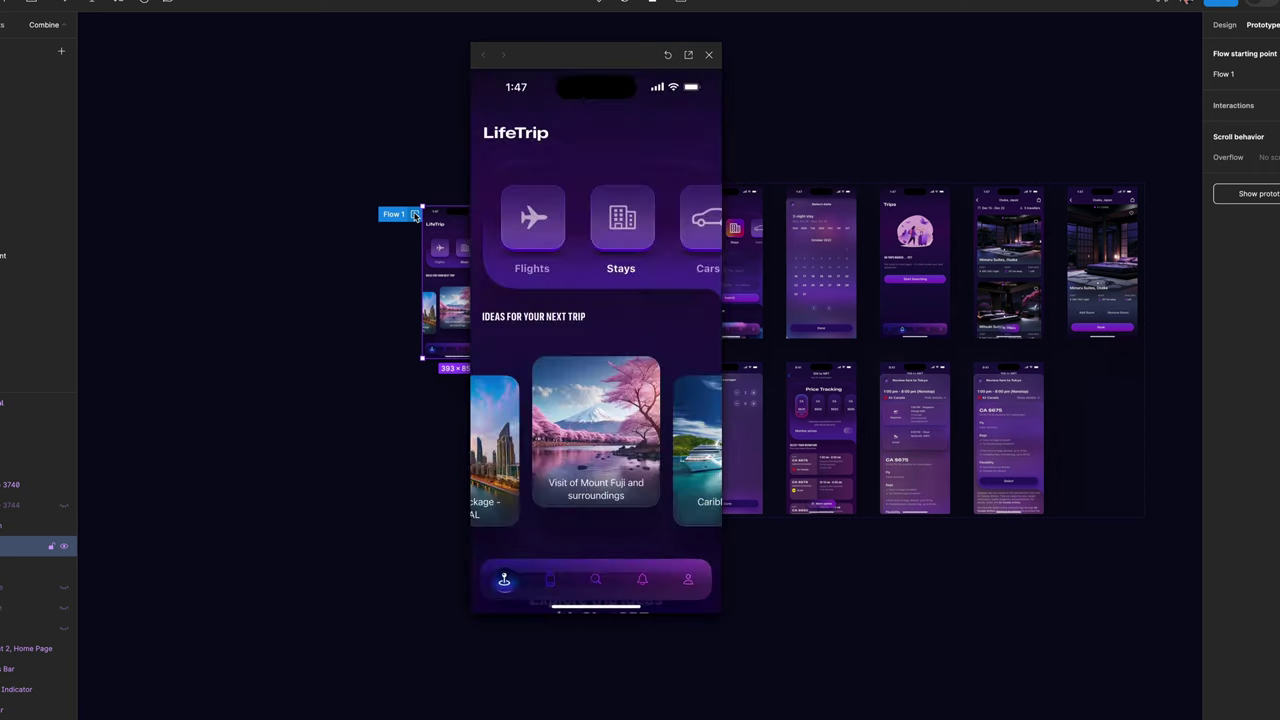
{"action": "left_click", "coordinate": [688, 56]}
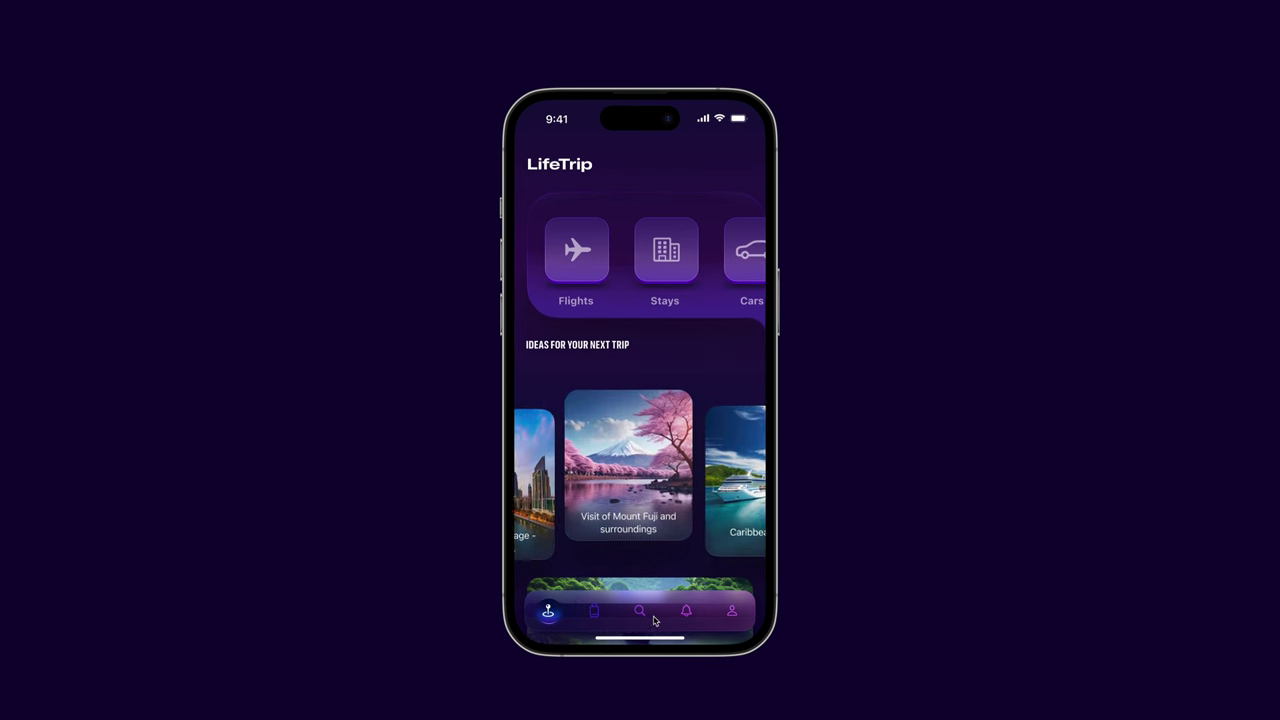
- Test the Stays flow: select the dates, search, open a hotel's details and return to the home screen
{"action": "left_click", "coordinate": [660, 260]}
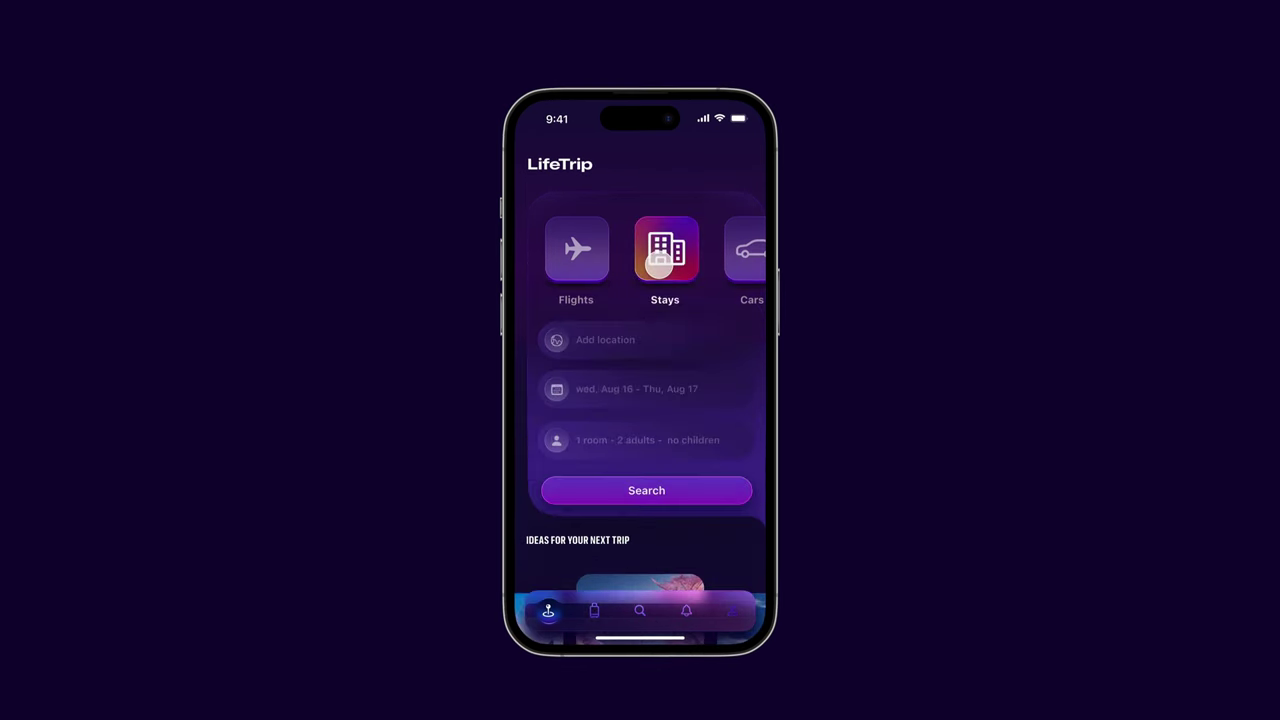
{"action": "left_click", "coordinate": [723, 394]}
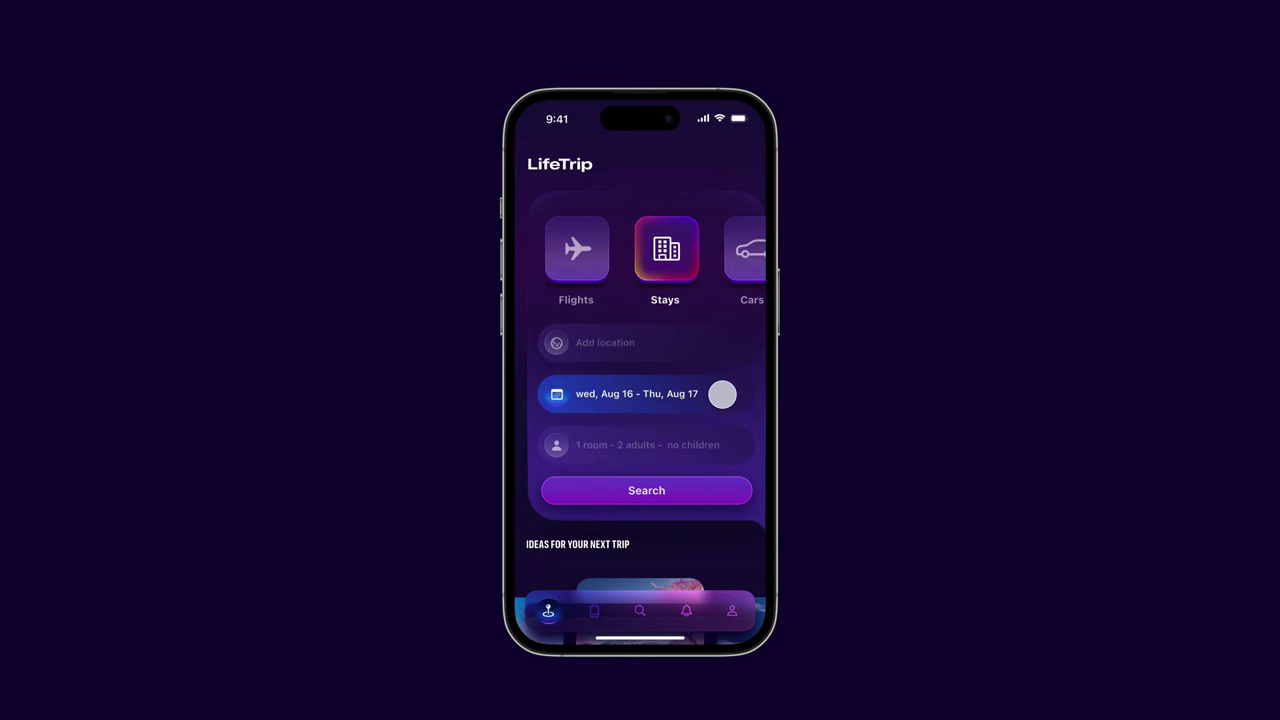
{"action": "left_click", "coordinate": [798, 397]}
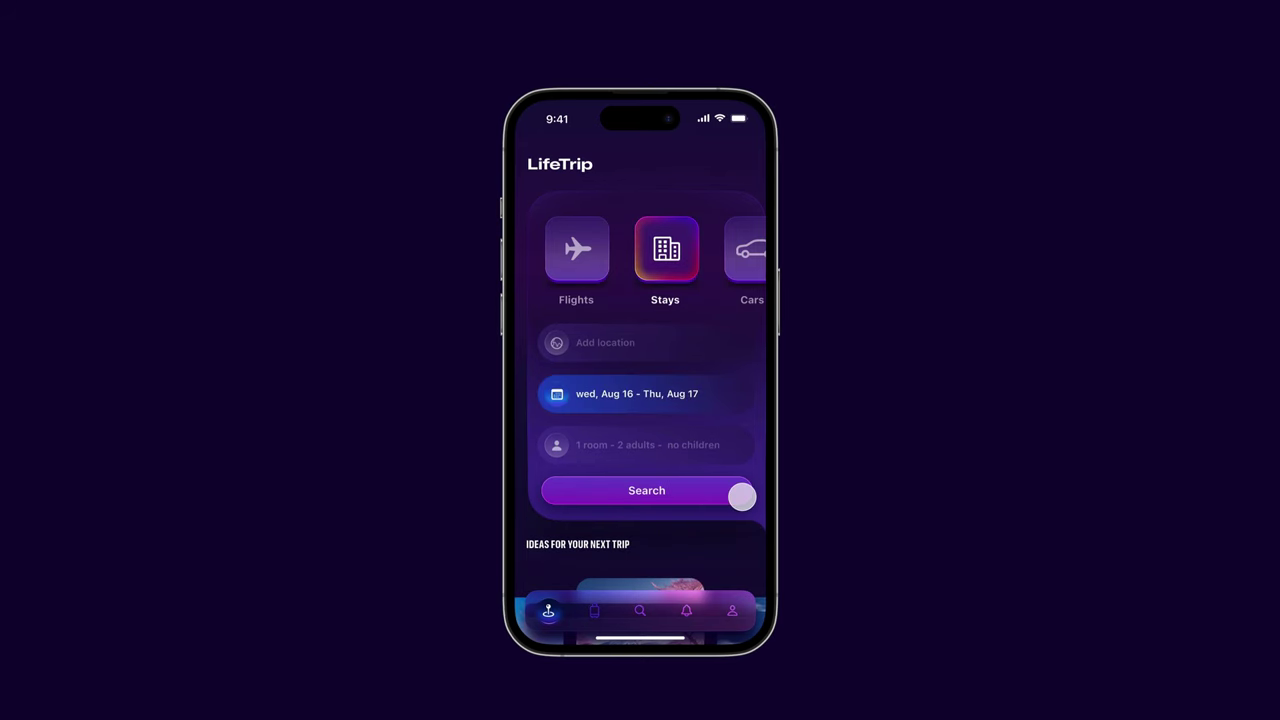
{"action": "left_click", "coordinate": [743, 494]}
{"action": "left_click", "coordinate": [724, 278]}
{"action": "left_click", "coordinate": [525, 144]}
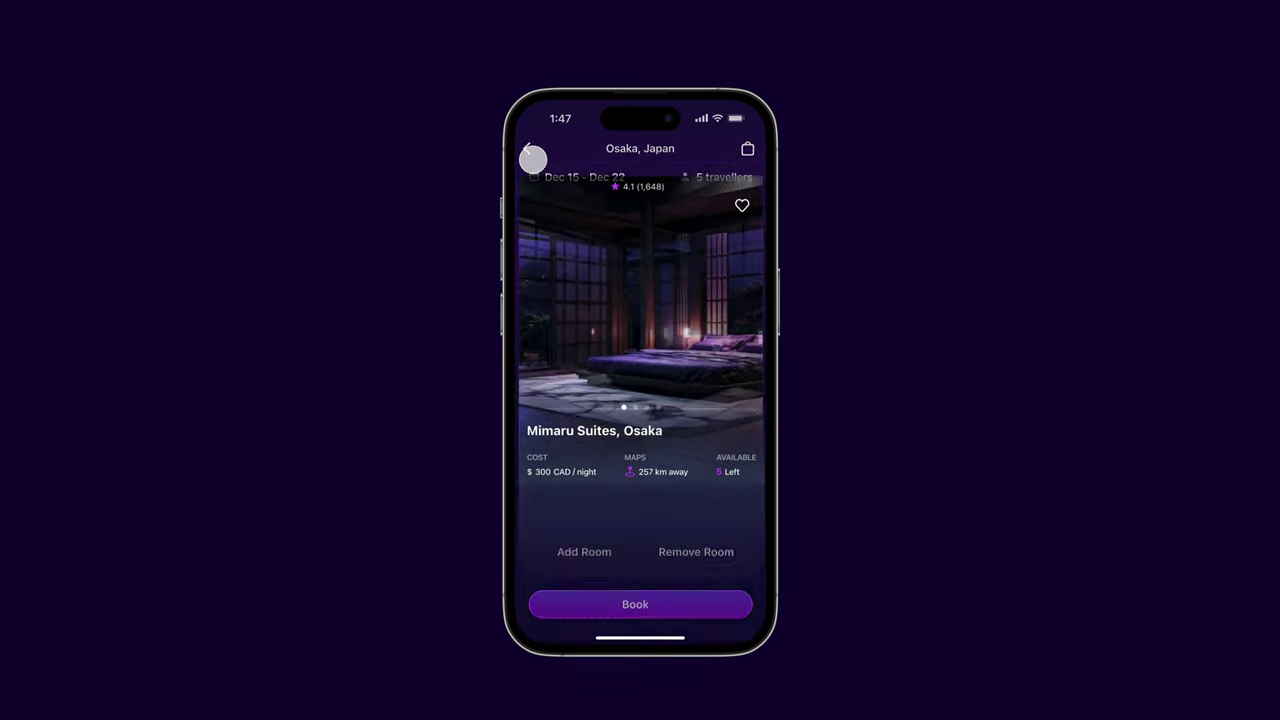
{"action": "left_click", "coordinate": [540, 151]}
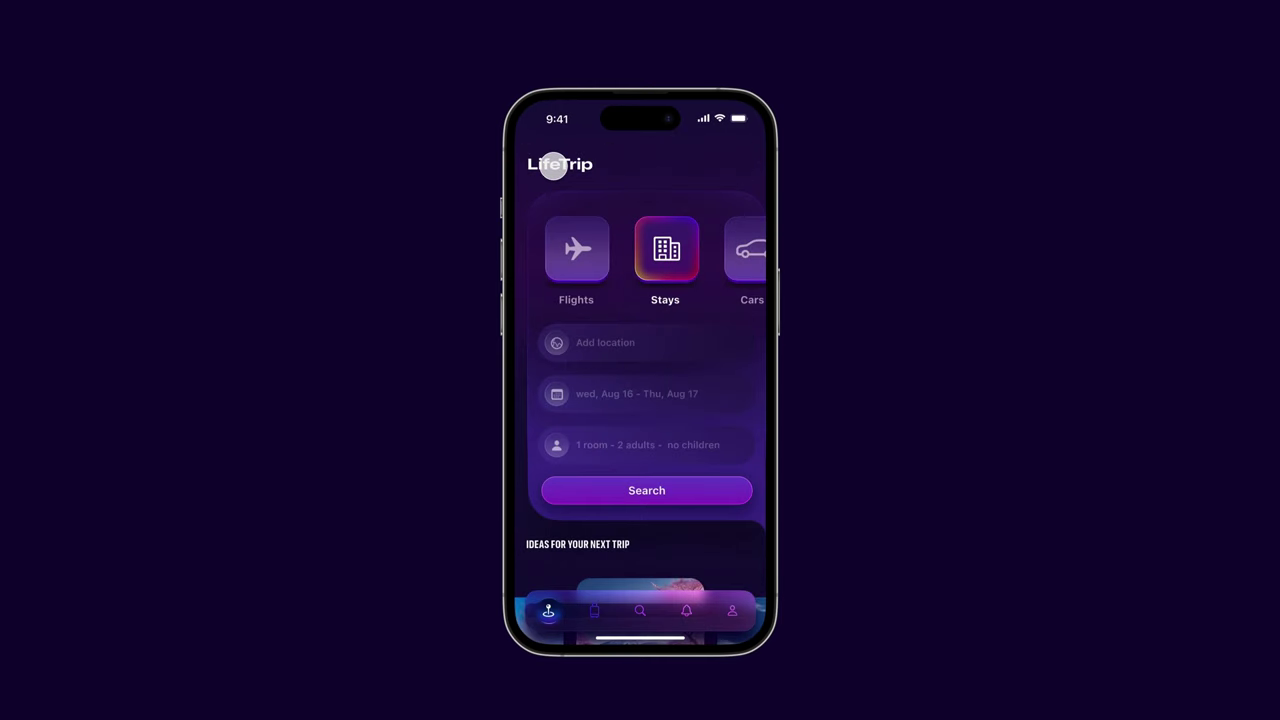
- Test the Flights flow by running a roundtrip search and trying the Hide details toggle on the Air Canada flight
{"action": "left_click", "coordinate": [577, 248]}
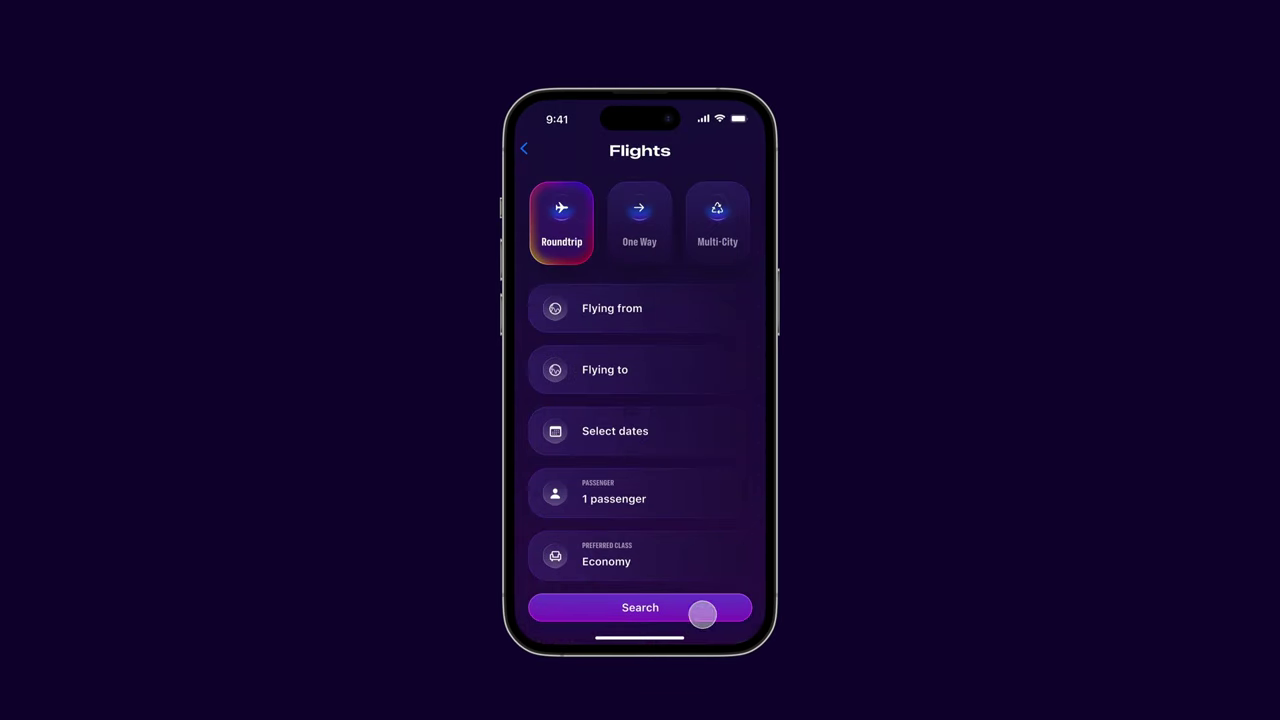
{"action": "left_click", "coordinate": [703, 612]}
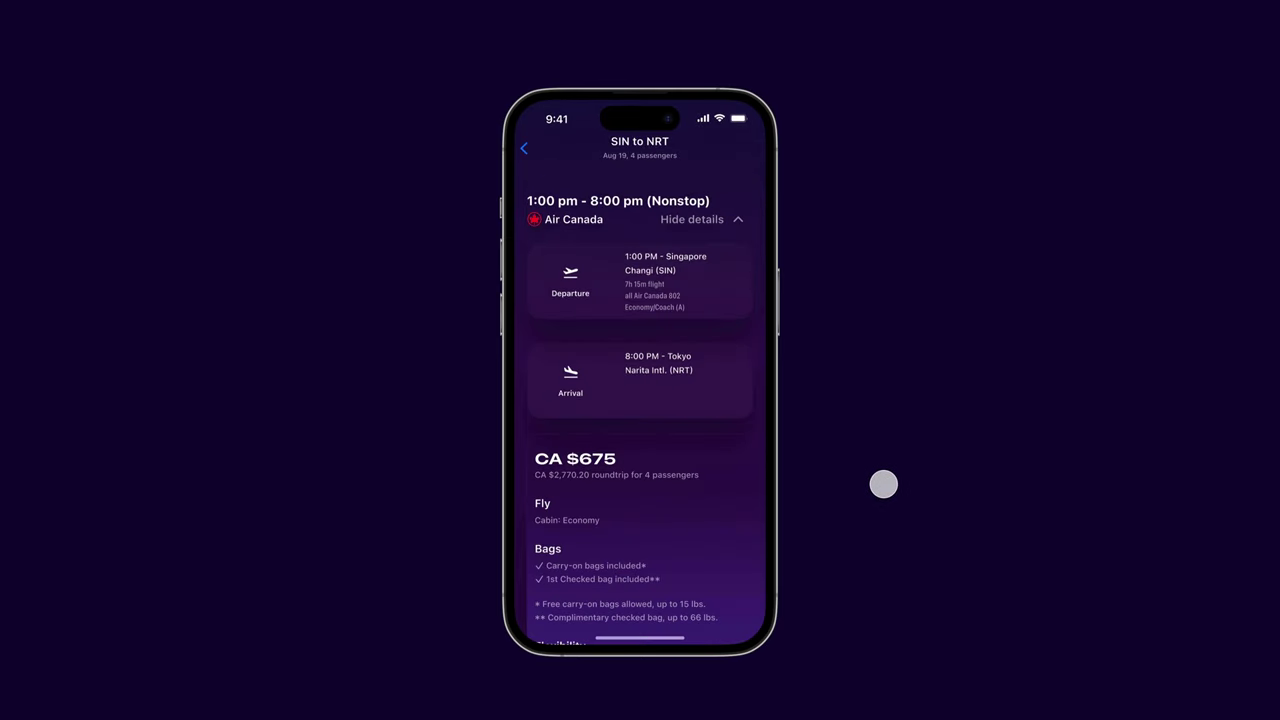
{"action": "left_click", "coordinate": [748, 217]}
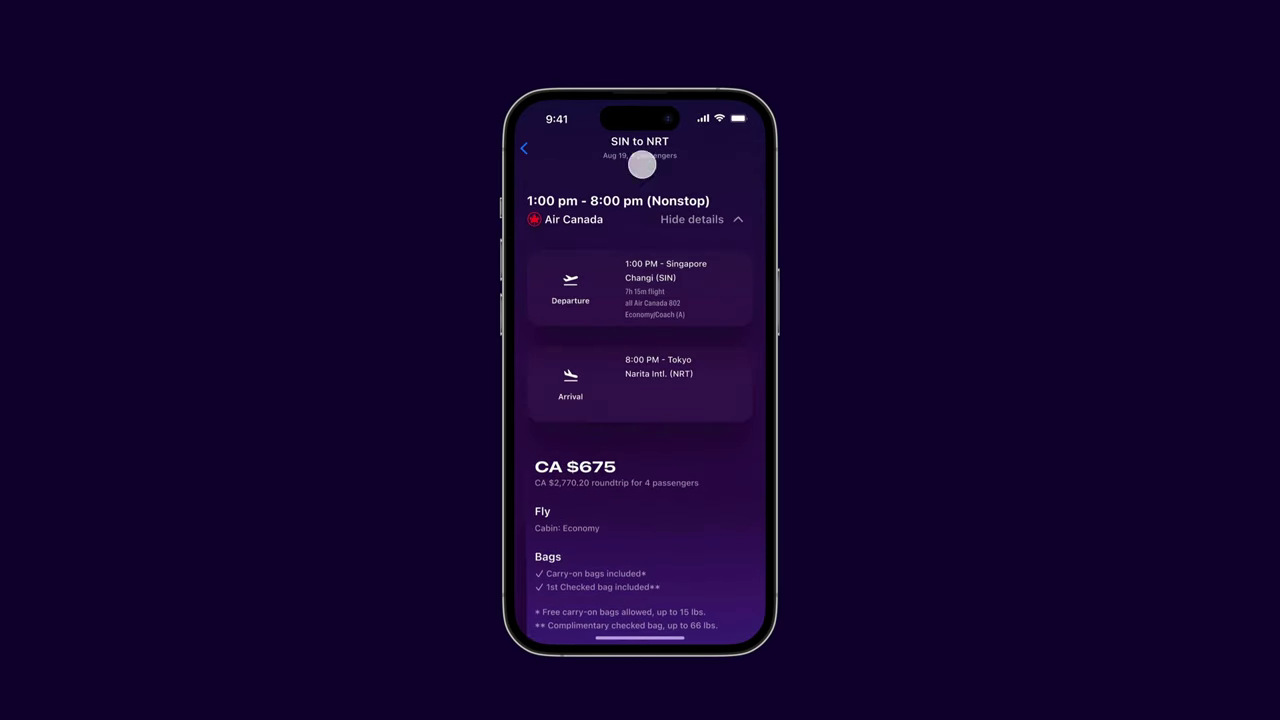
- Leave the flight details and test switching between the Trips and home screens
{"action": "left_click", "coordinate": [520, 148]}
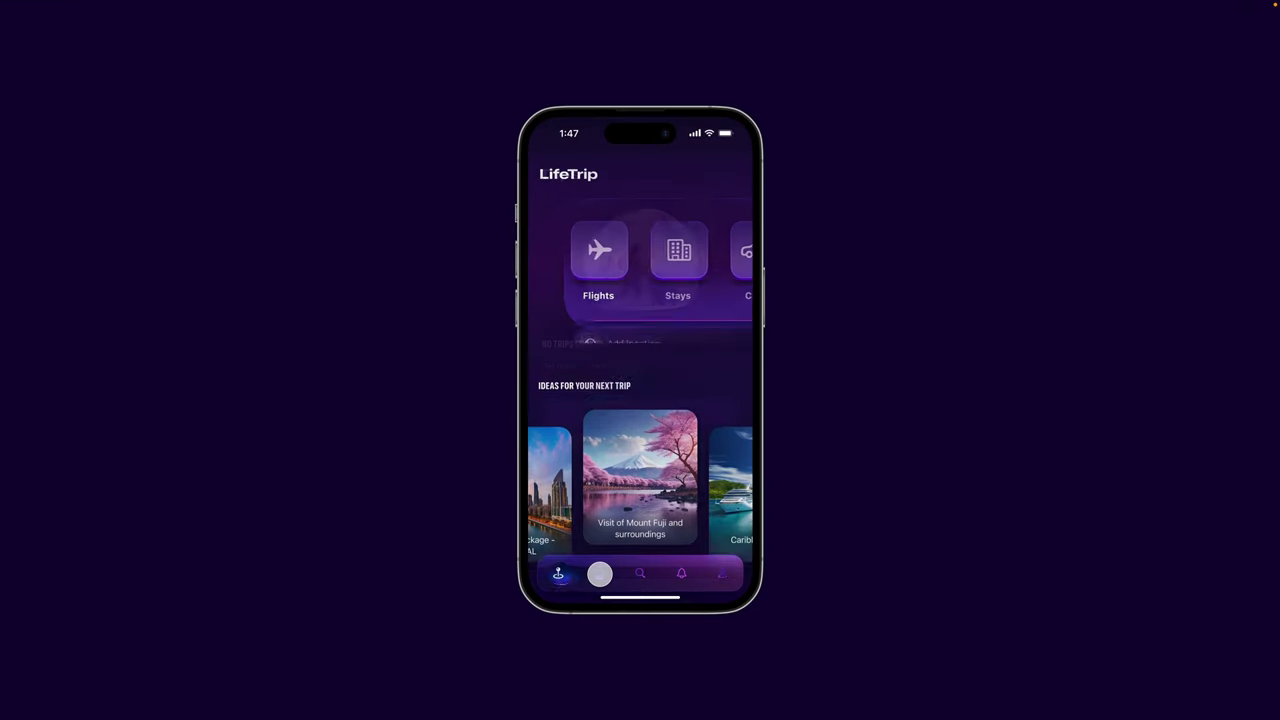
{"action": "left_click", "coordinate": [599, 573]}
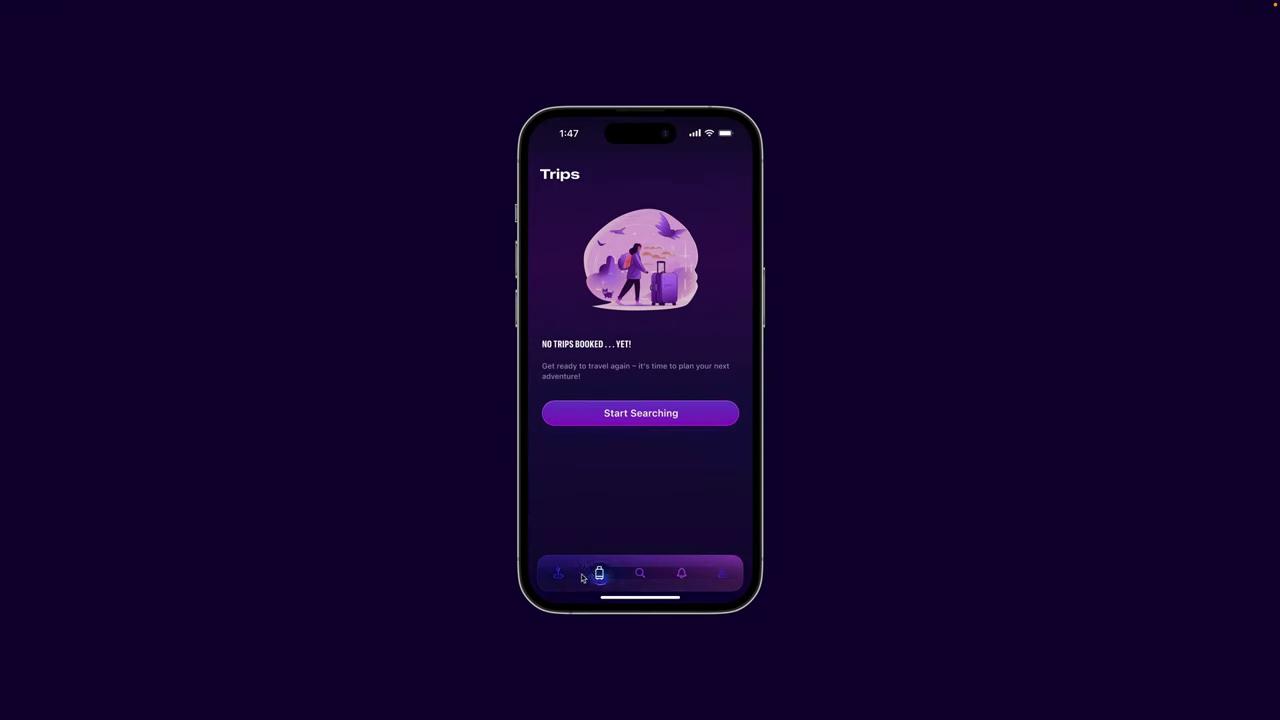
{"action": "left_click", "coordinate": [555, 573]}
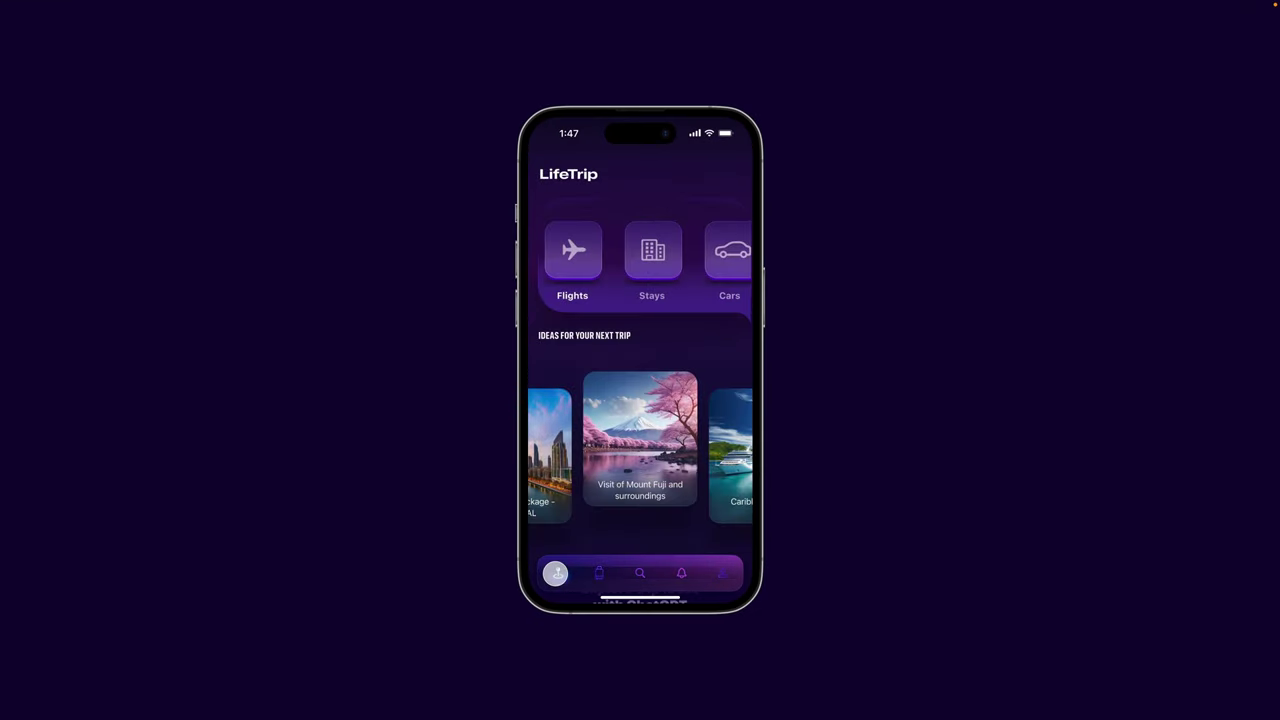